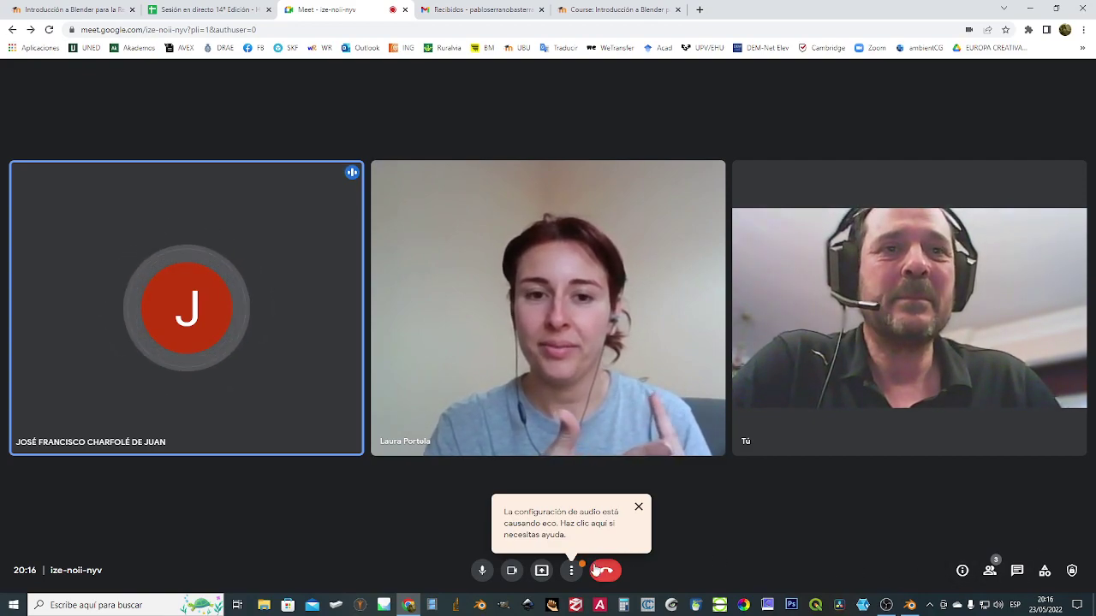
# - Dismiss the audio echo notice and present the entire screen in the Meet call
pyautogui.click(637, 507)
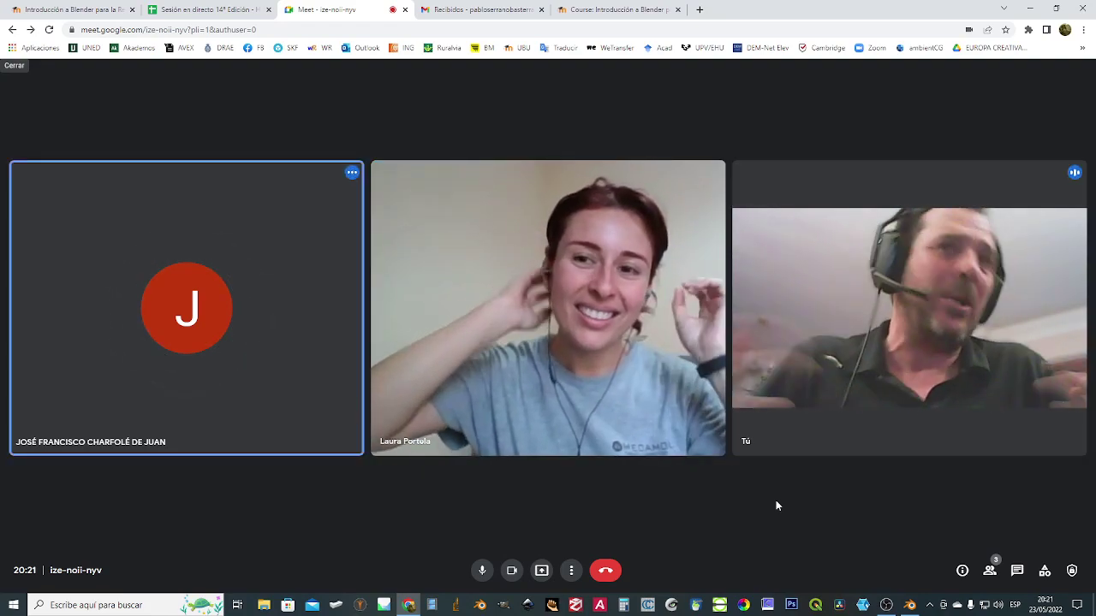
pyautogui.moveTo(684, 375)
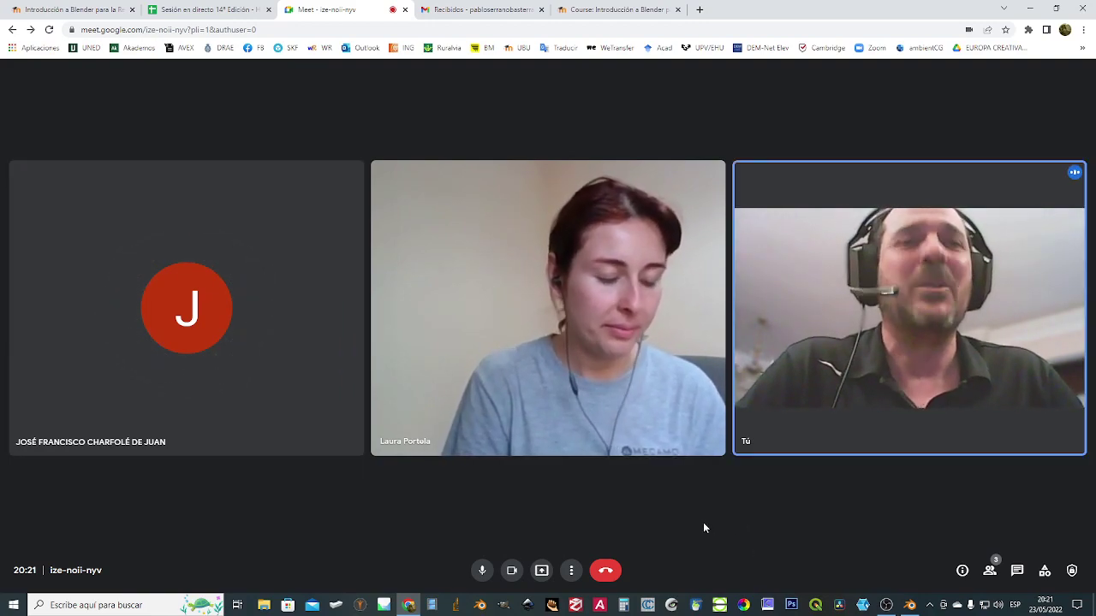
pyautogui.click(542, 570)
pyautogui.click(598, 489)
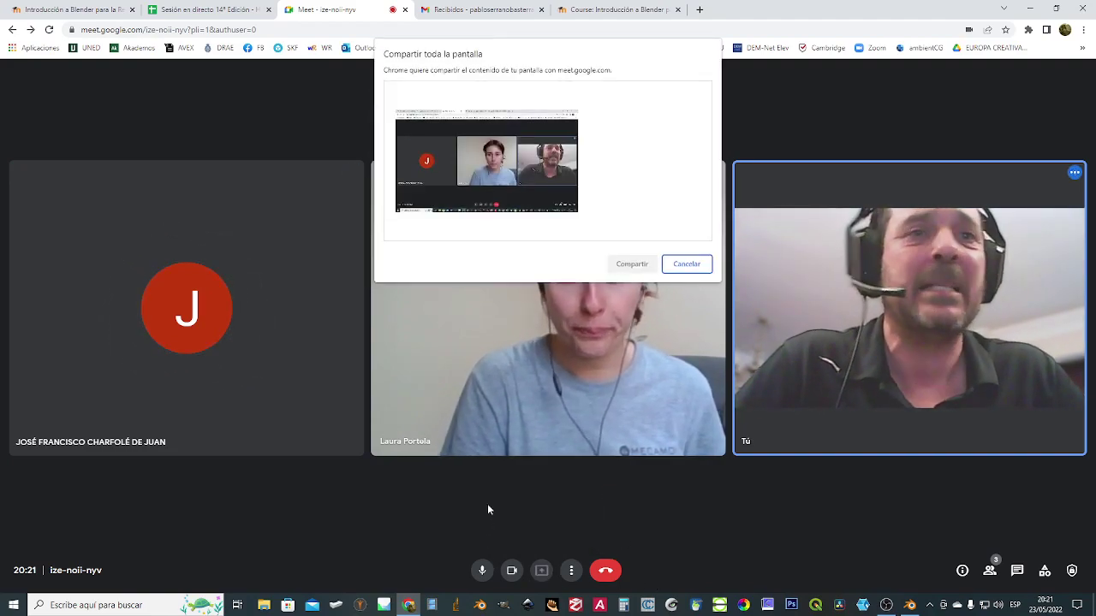
pyautogui.click(630, 263)
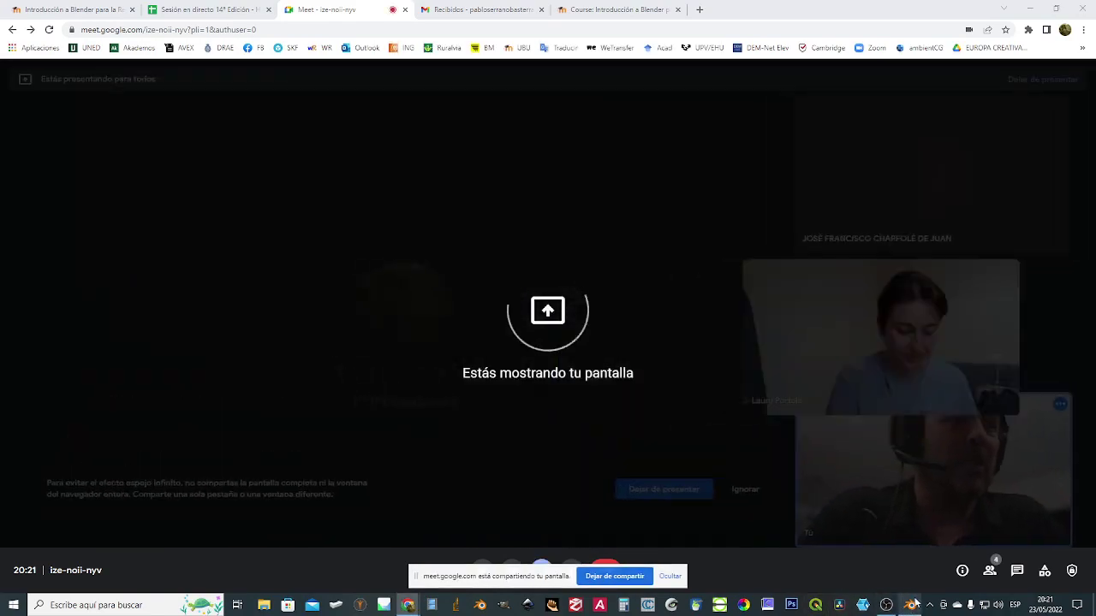
# - Switch to Blender and examine the cube floating beside the temple roof and central statue
pyautogui.click(910, 604)
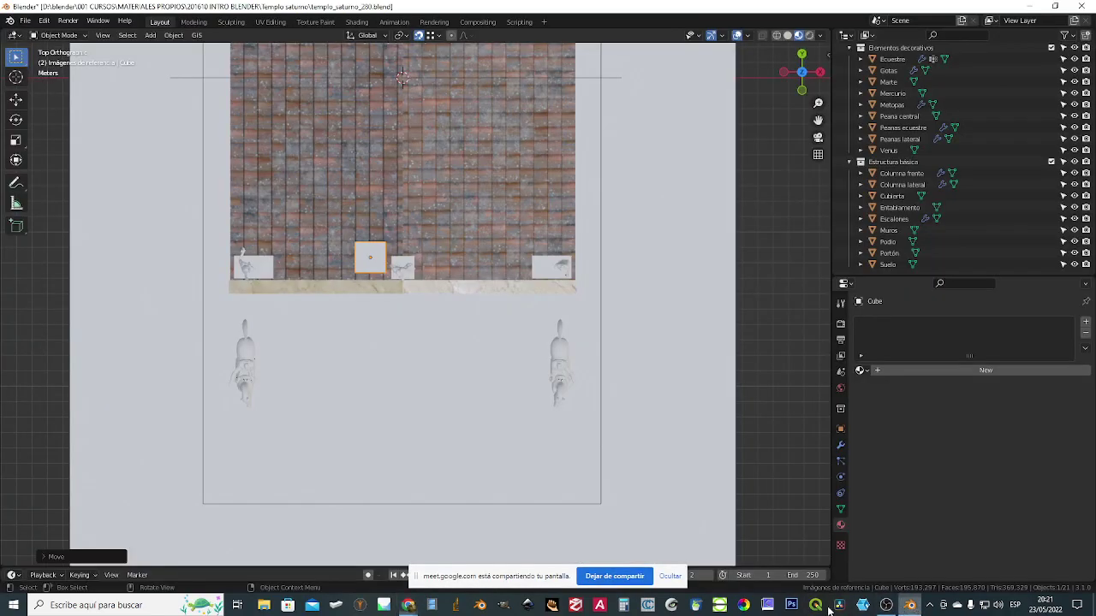
pyautogui.moveTo(650, 411); pyautogui.dragTo(278, 231, button='middle')
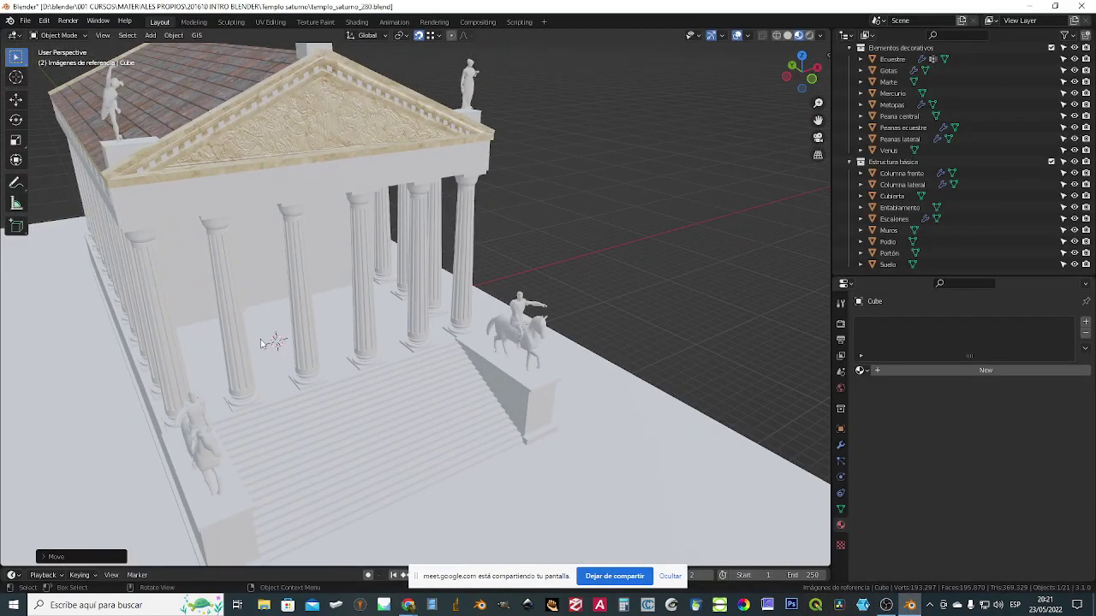
pyautogui.scroll(-3, 385, 312)
pyautogui.moveTo(222, 266); pyautogui.dragTo(365, 253, button='middle')
pyautogui.scroll(-2, 218, 277)
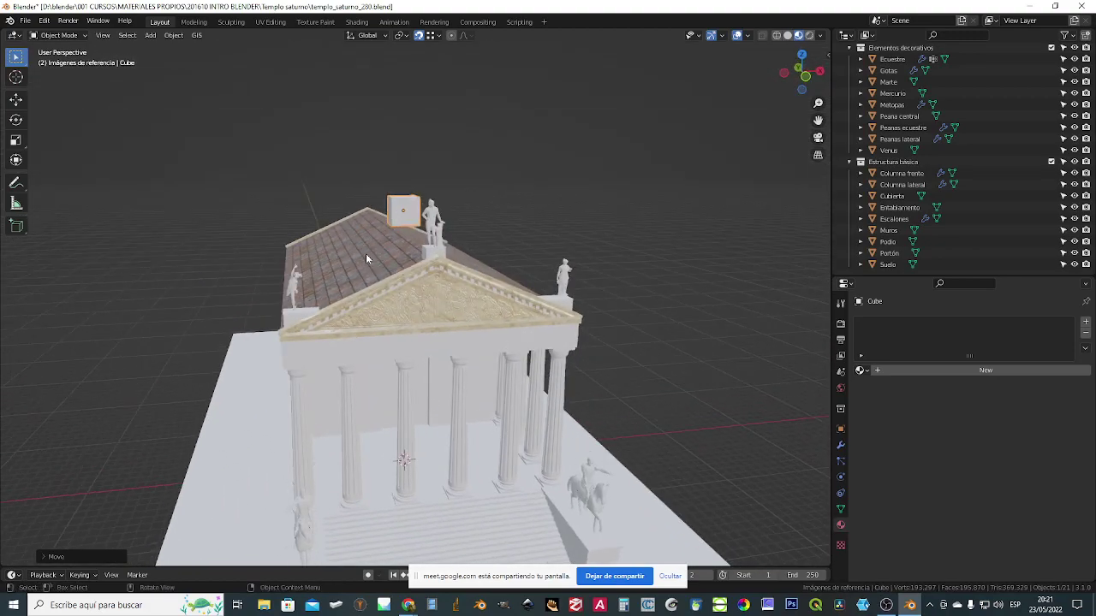
pyautogui.scroll(5, 321, 261)
pyautogui.moveTo(337, 259); pyautogui.dragTo(435, 253, button='middle')
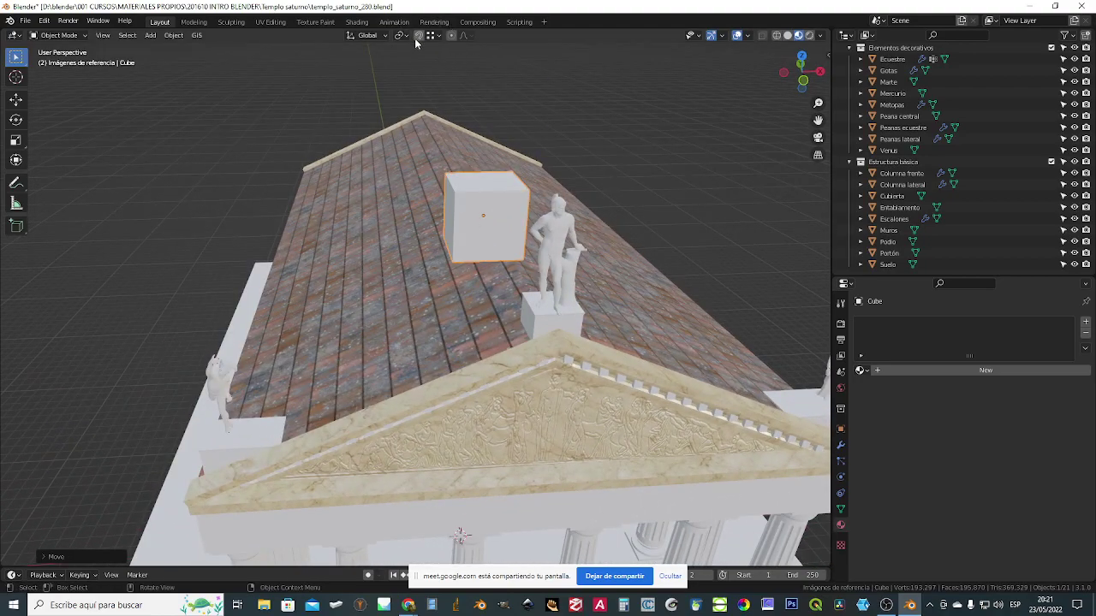
# - Turn snapping on, check its options, and move the cube freely to a spot above the roof beside the central statue
pyautogui.click(422, 37)
pyautogui.click(435, 35)
pyautogui.moveTo(495, 238); pyautogui.dragTo(546, 304, button='middle')
pyautogui.press('g')
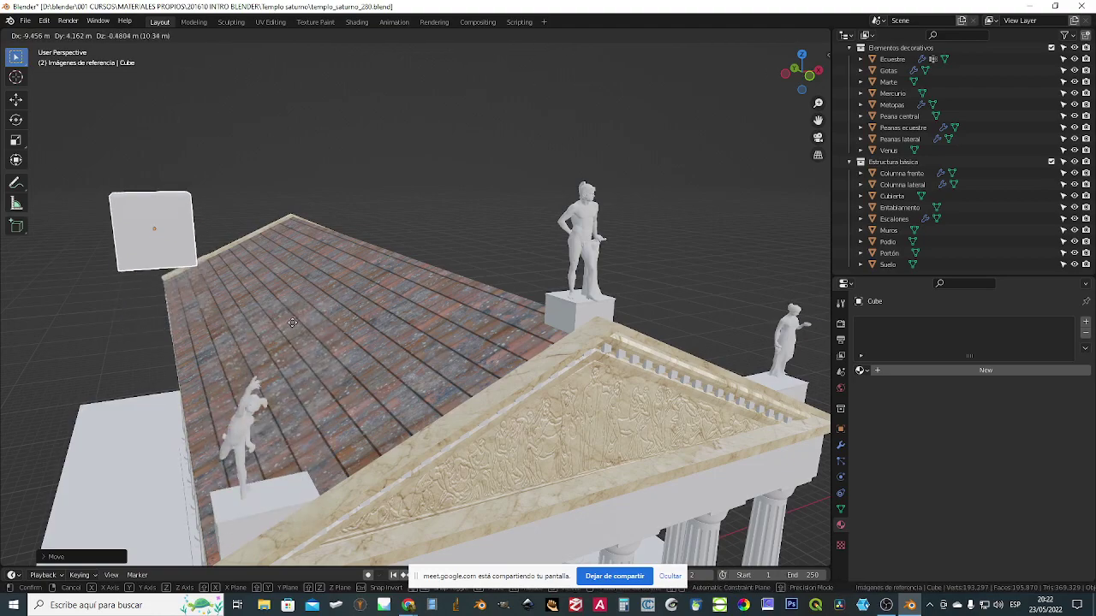
pyautogui.click(455, 281)
pyautogui.moveTo(454, 281); pyautogui.dragTo(519, 262, button='middle')
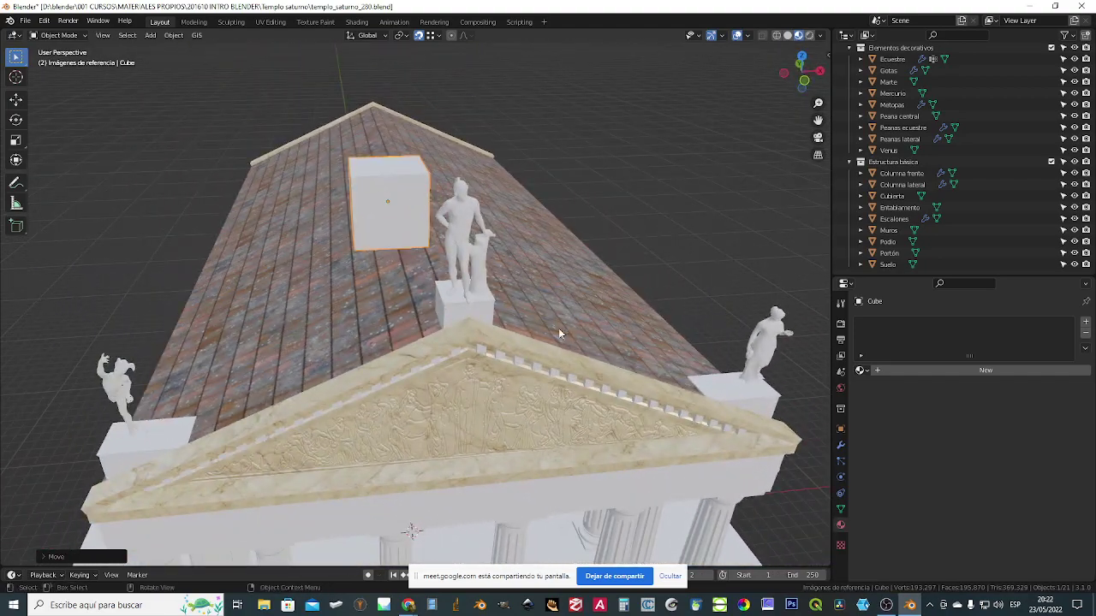
pyautogui.press('r')
pyautogui.press('y')
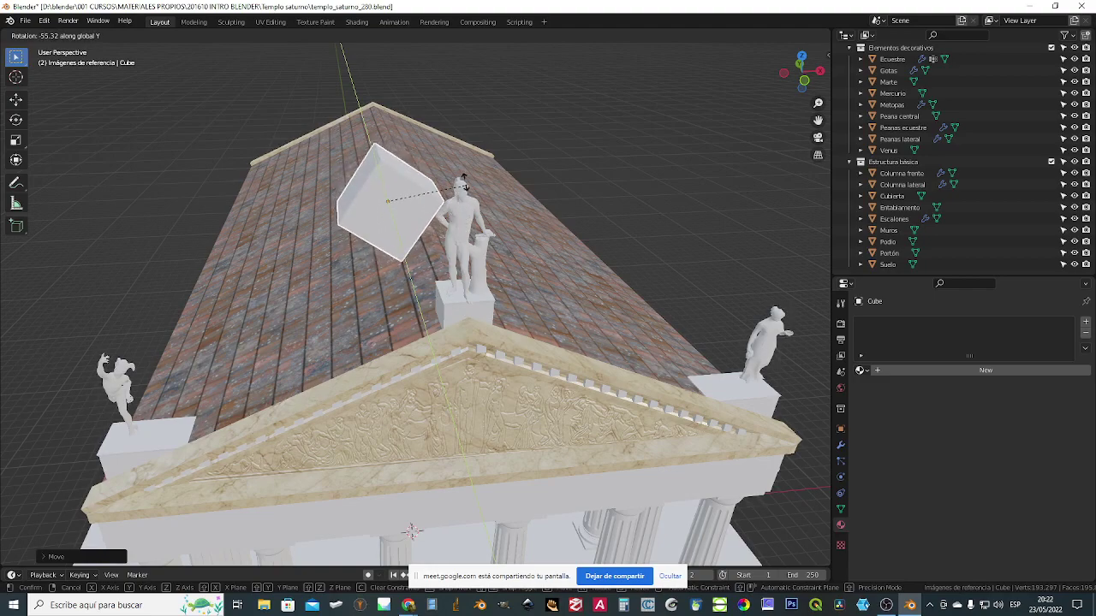
pyautogui.rightClick(449, 214)
pyautogui.moveTo(460, 263); pyautogui.dragTo(390, 235, button='middle')
pyautogui.press('Tab')
pyautogui.moveTo(308, 159); pyautogui.dragTo(410, 208, button='middle')
pyautogui.press('Tab')
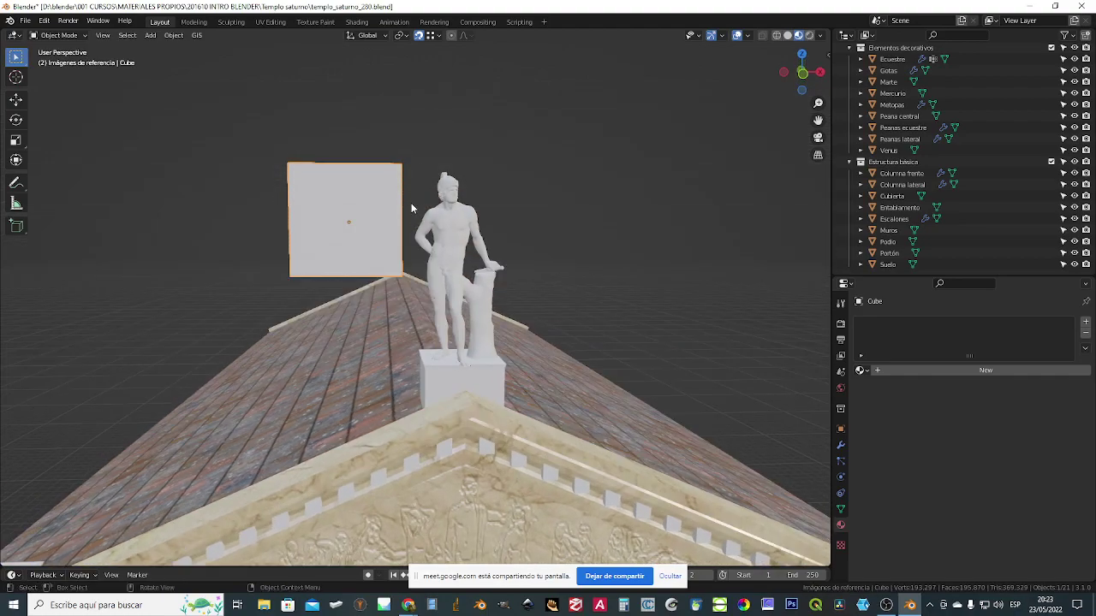
# - In the front orthographic view, move the cube away from the central statue into the empty space beside it
pyautogui.press('KP_1')
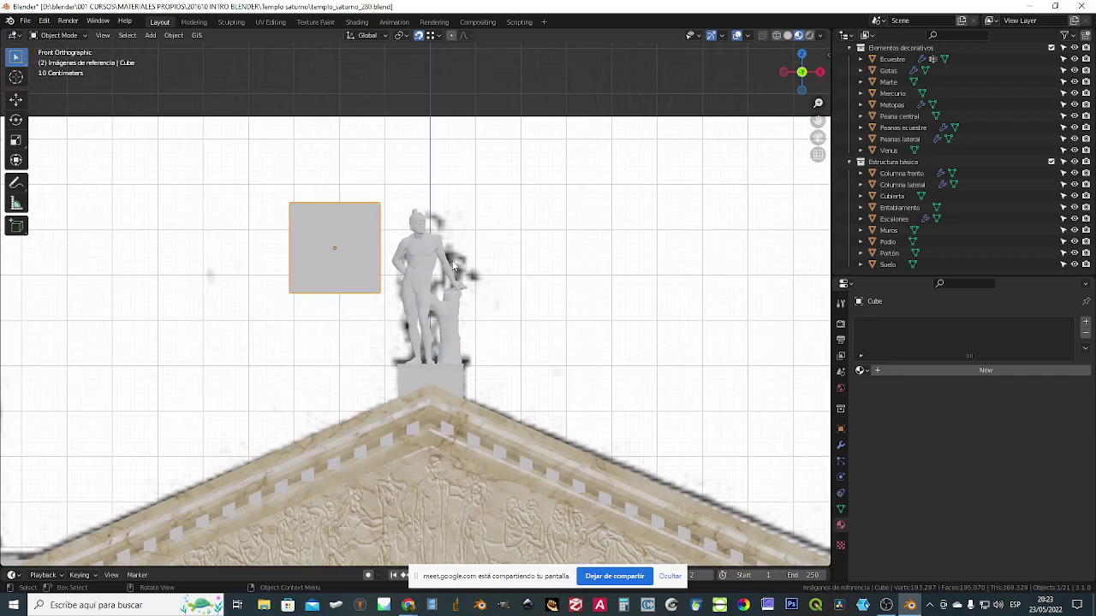
pyautogui.press('g')
pyautogui.click(237, 288)
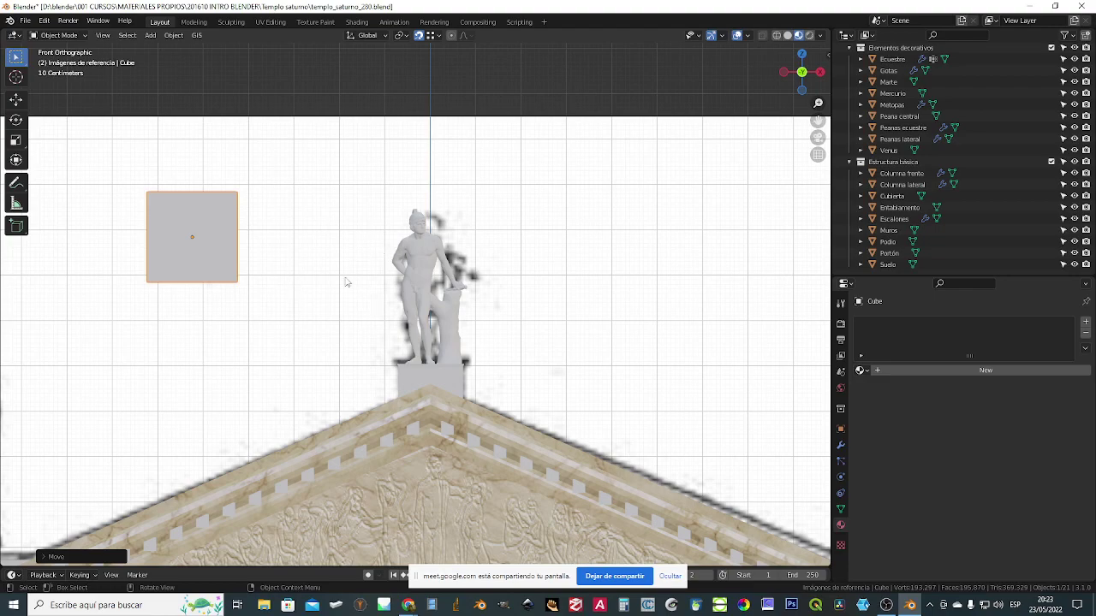
pyautogui.press('s')
pyautogui.press('x')
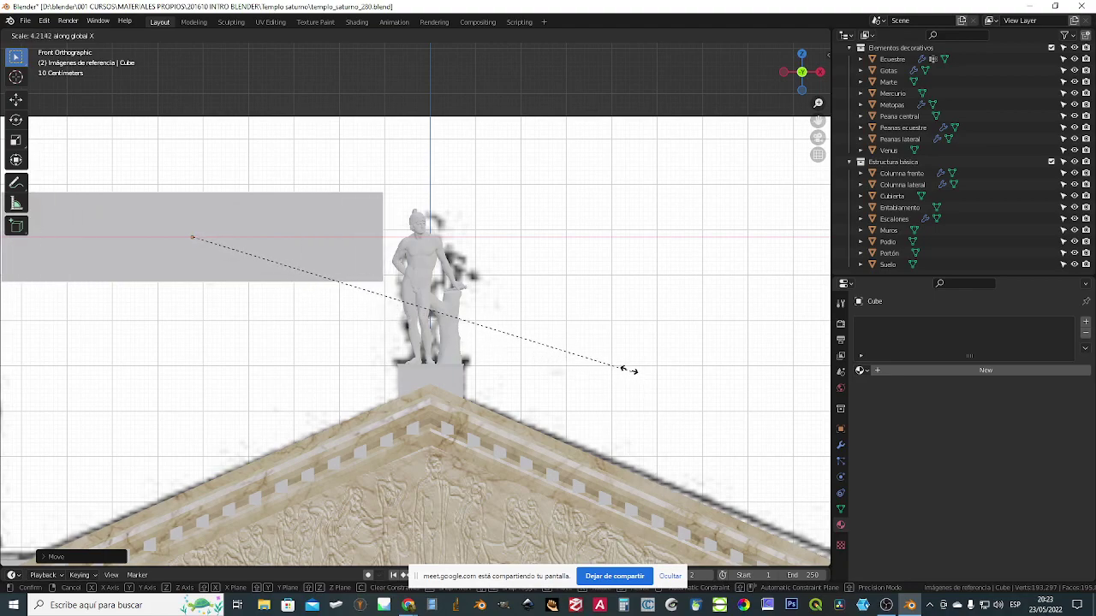
pyautogui.press('Escape')
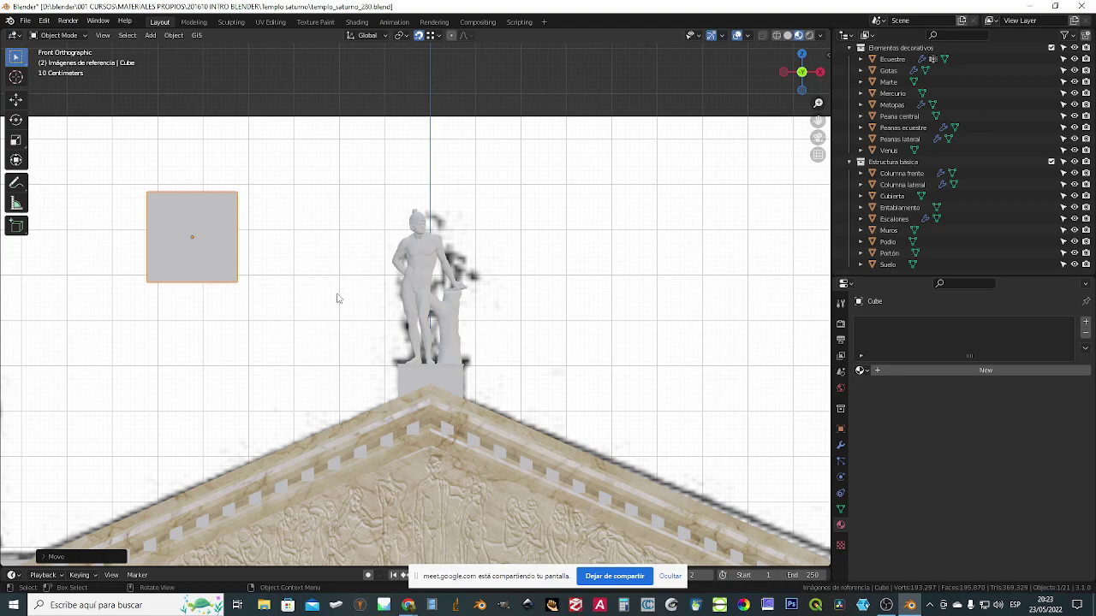
pyautogui.moveTo(302, 253); pyautogui.dragTo(286, 274, button='middle')
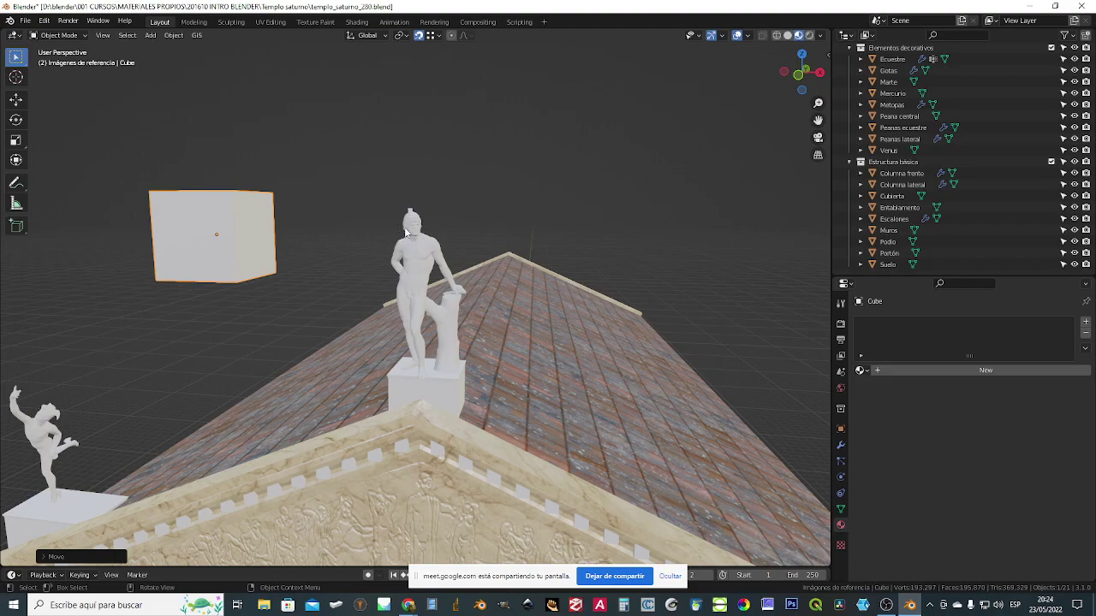
pyautogui.press('KP_1')
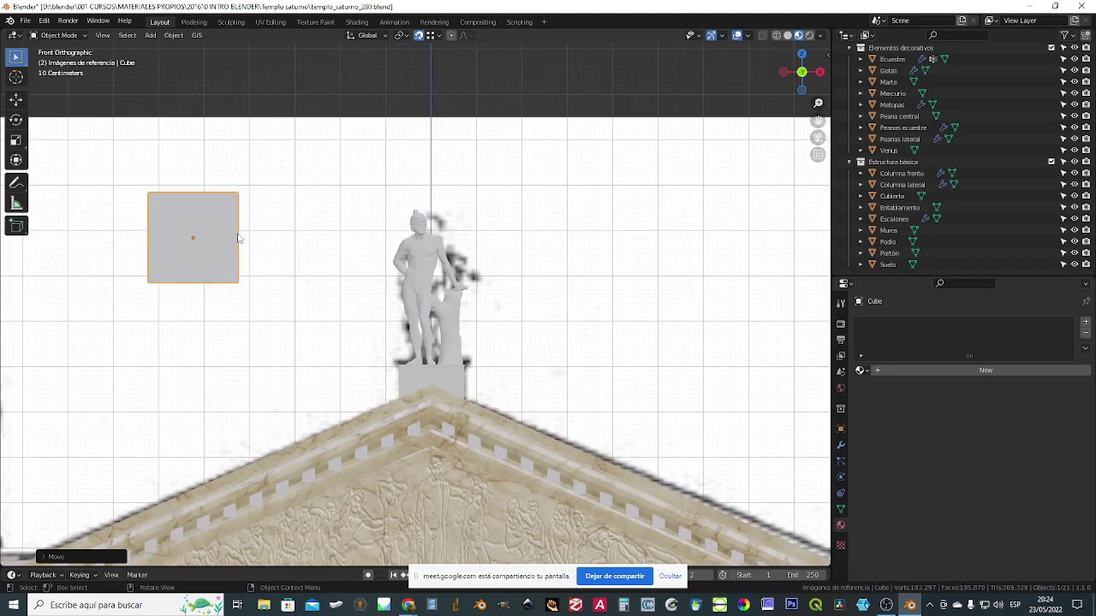
# - Enter Edit Mode on the cube and select only its side face pointing toward the central statue
pyautogui.click(84, 36)
pyautogui.click(70, 58)
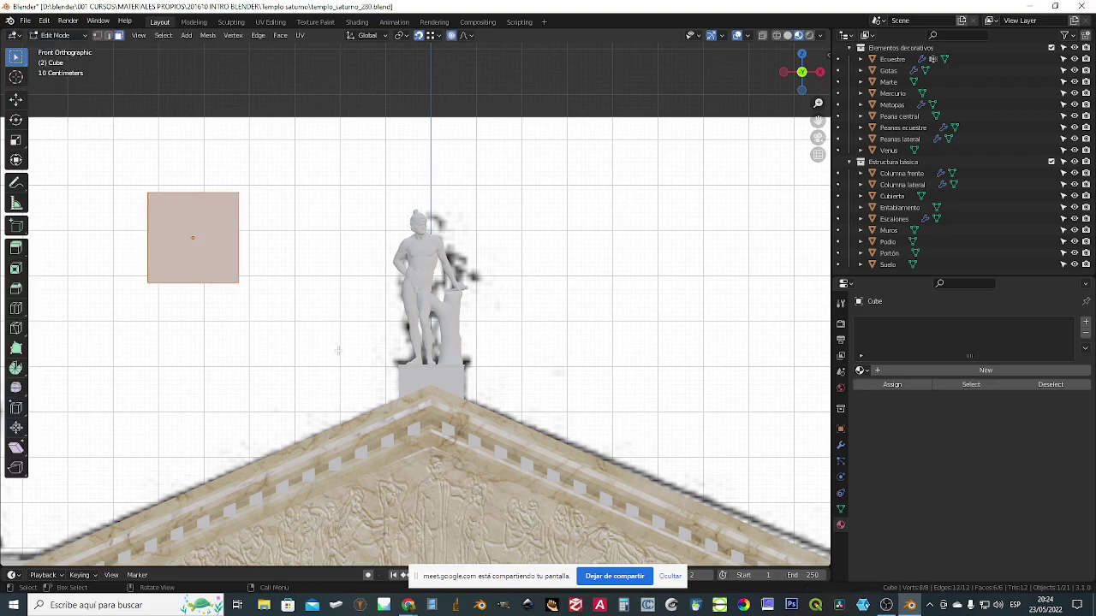
pyautogui.moveTo(264, 301); pyautogui.dragTo(243, 225, button='middle')
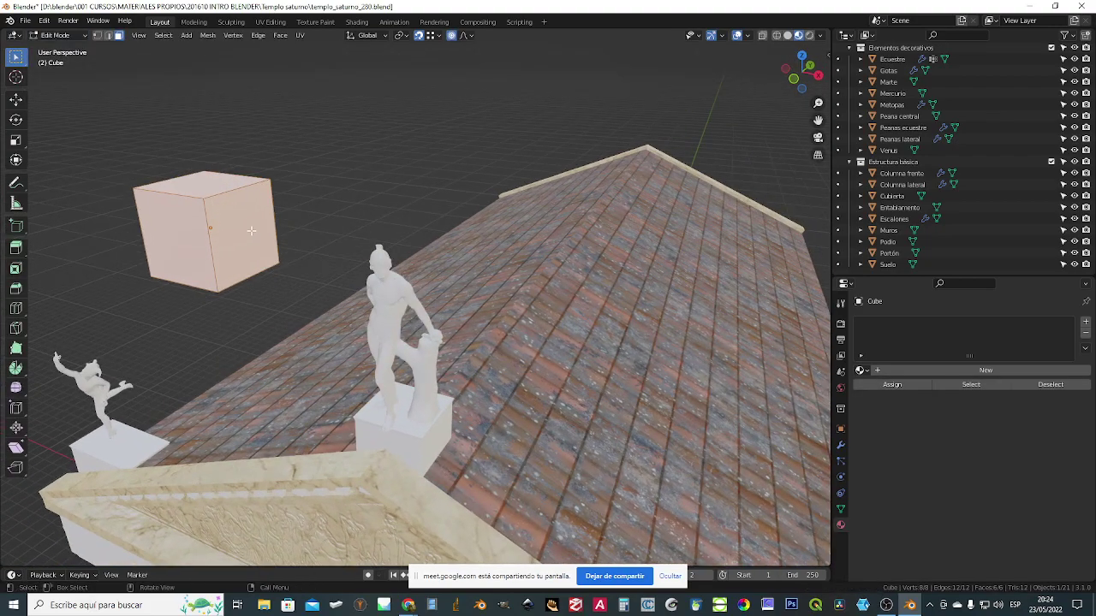
pyautogui.click(251, 230)
pyautogui.press('KP_1')
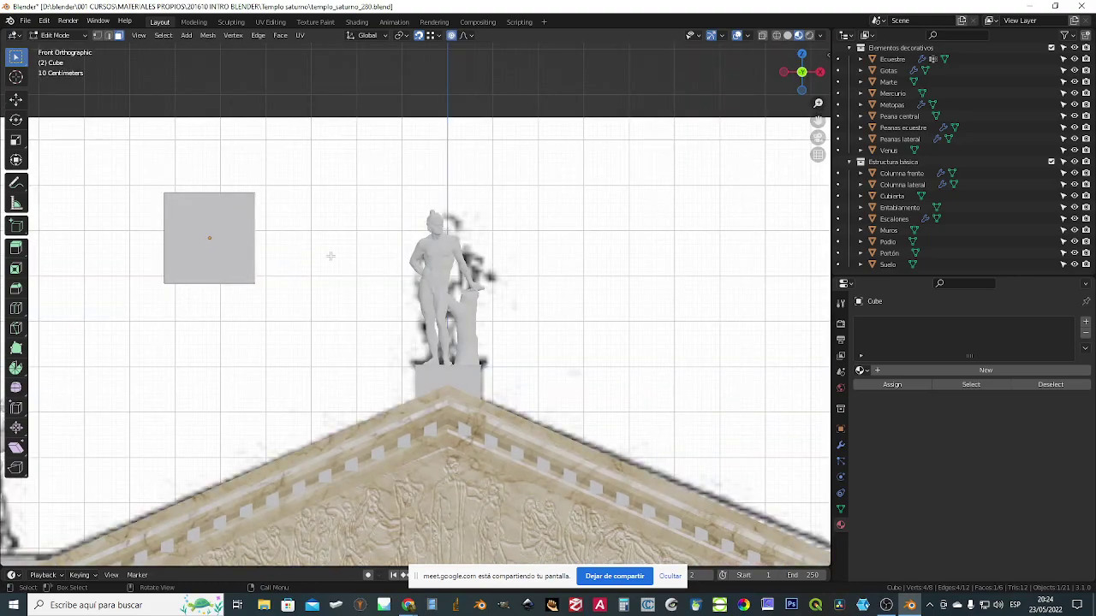
# - Try stretching the cube by moving the selected face about 3.78 m along X to snap to the statue, and undo it
pyautogui.press('g')
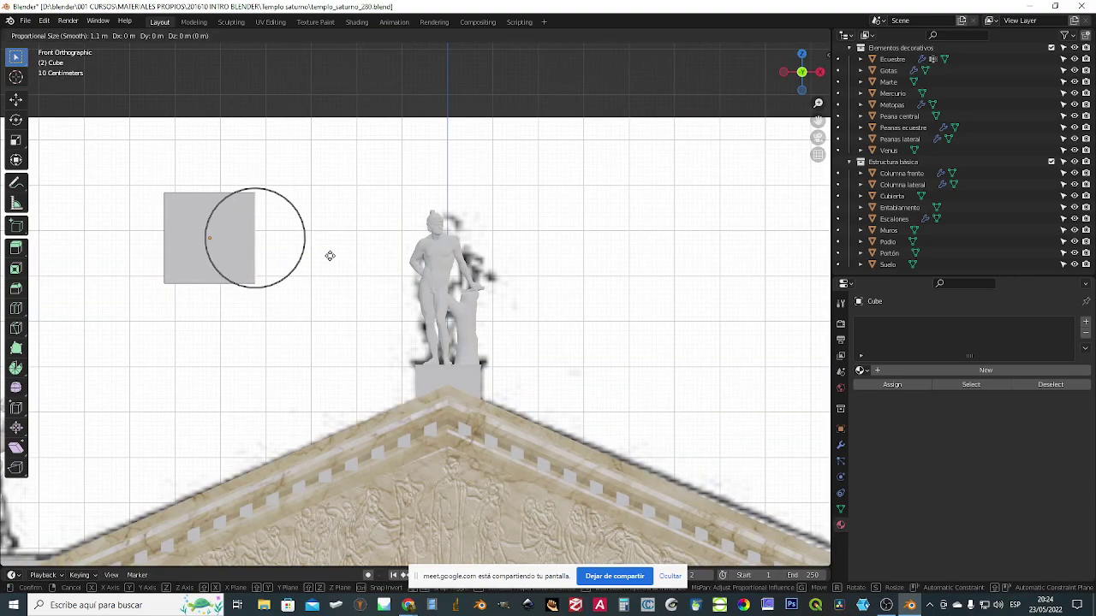
pyautogui.press('x')
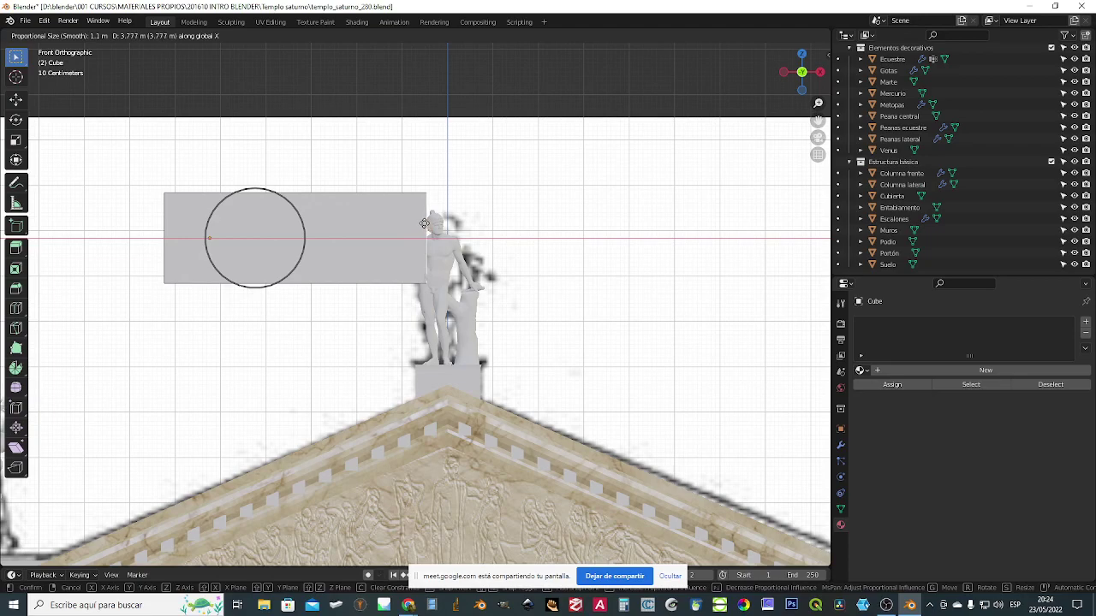
pyautogui.click(423, 224)
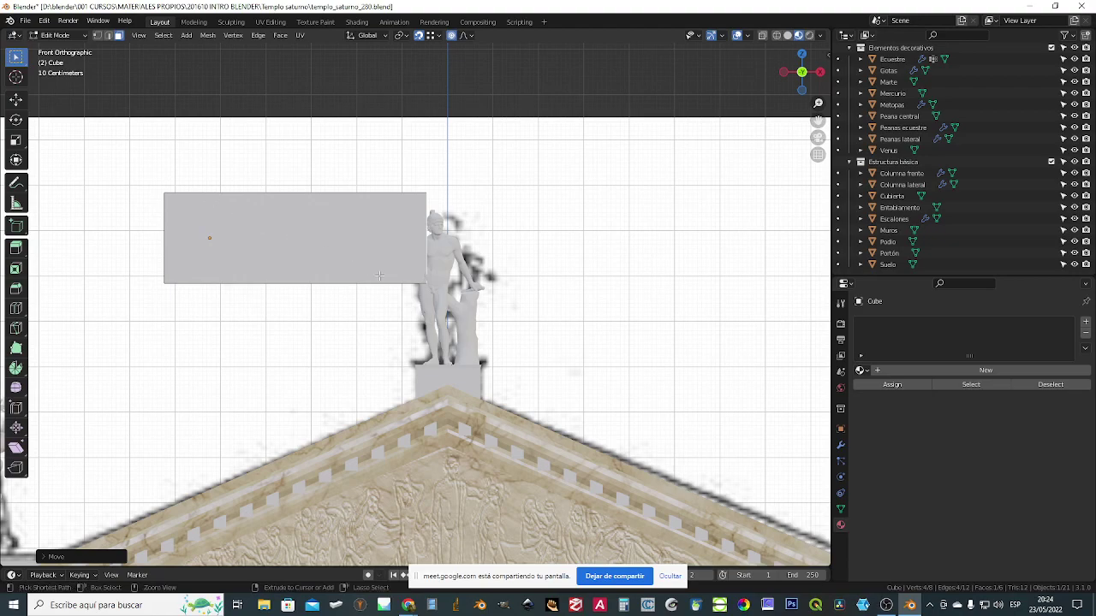
pyautogui.hotkey('ctrl', 'z')
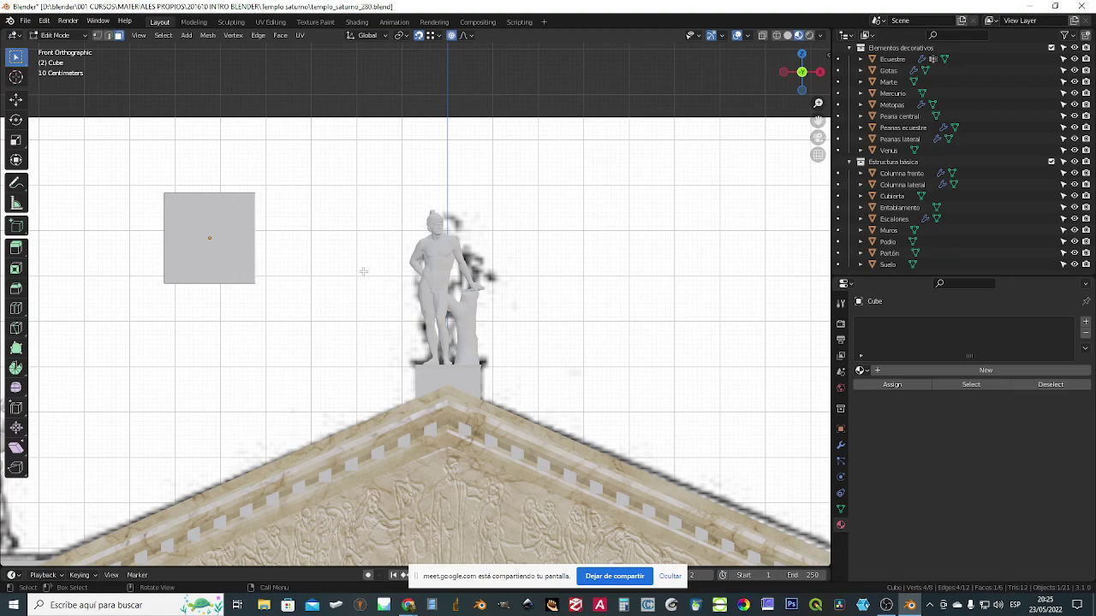
# - Move the cube's selected side face about 3.78 m along the X axis so it snaps to the statue
pyautogui.click(83, 37)
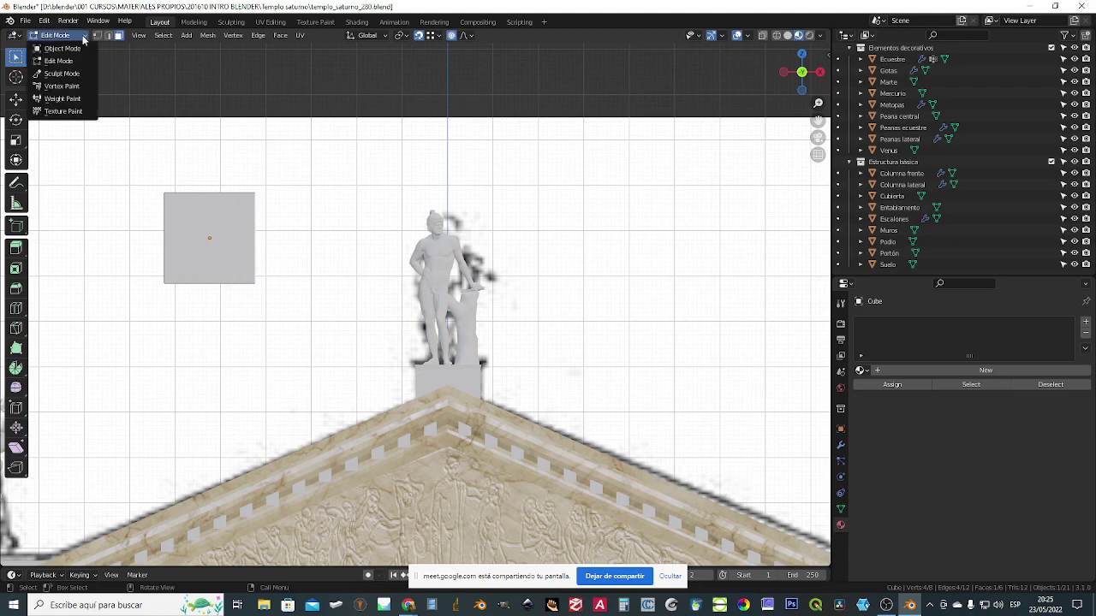
pyautogui.moveTo(321, 223); pyautogui.dragTo(299, 234, button='middle')
pyautogui.press('KP_1')
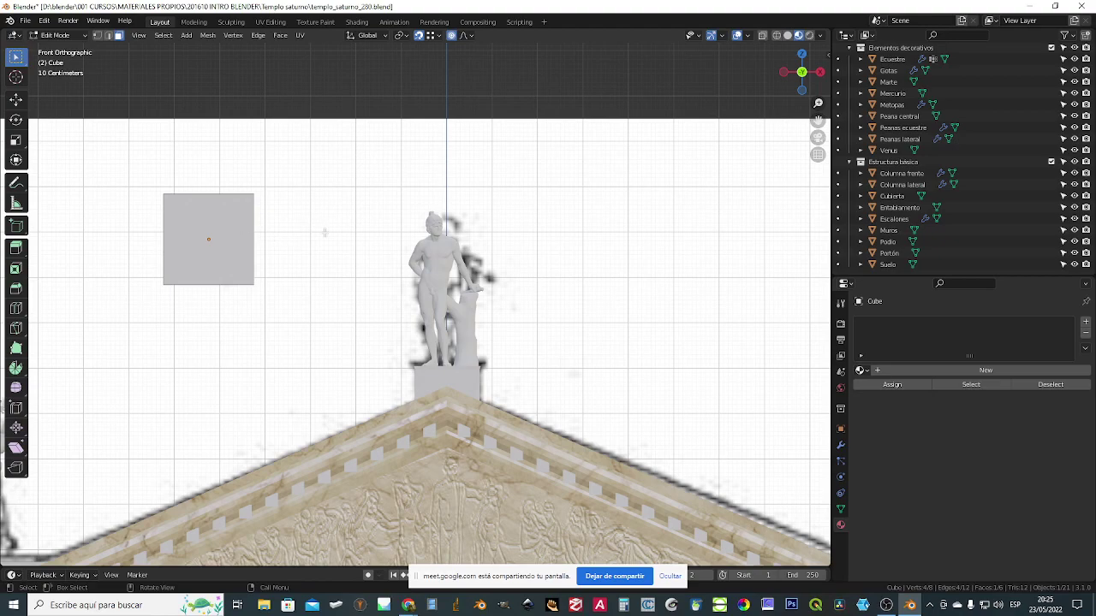
pyautogui.press('g')
pyautogui.press('x')
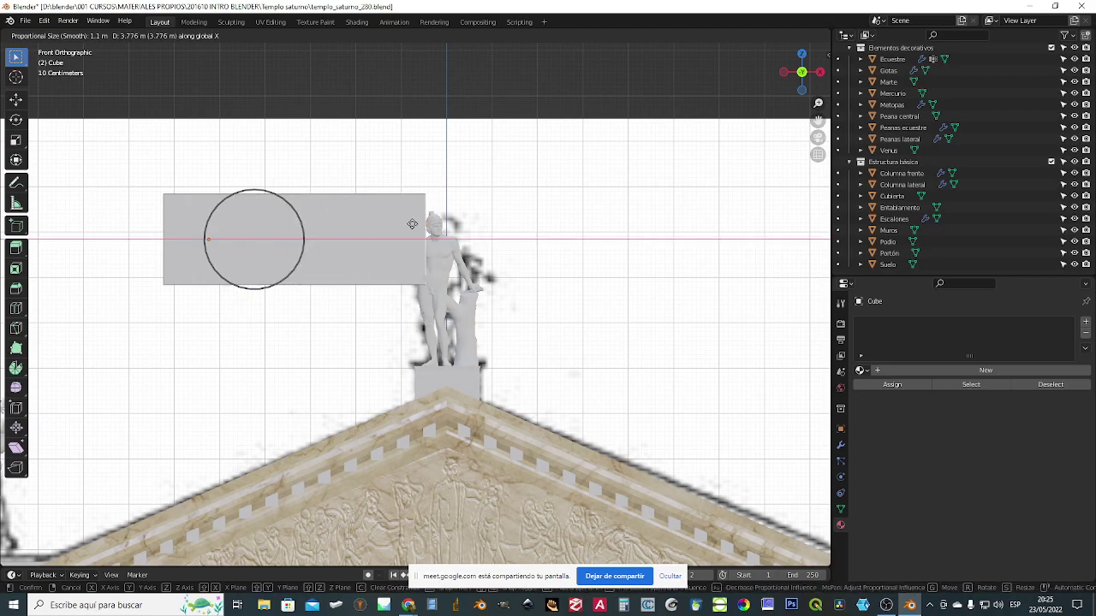
pyautogui.click(424, 224)
# - Try snapping a single upper corner vertex of the box onto the pediment's apex in vertex select mode, and undo it
pyautogui.moveTo(326, 251); pyautogui.dragTo(285, 217, button='middle')
pyautogui.click(98, 36)
pyautogui.moveTo(371, 272); pyautogui.dragTo(403, 349, button='middle')
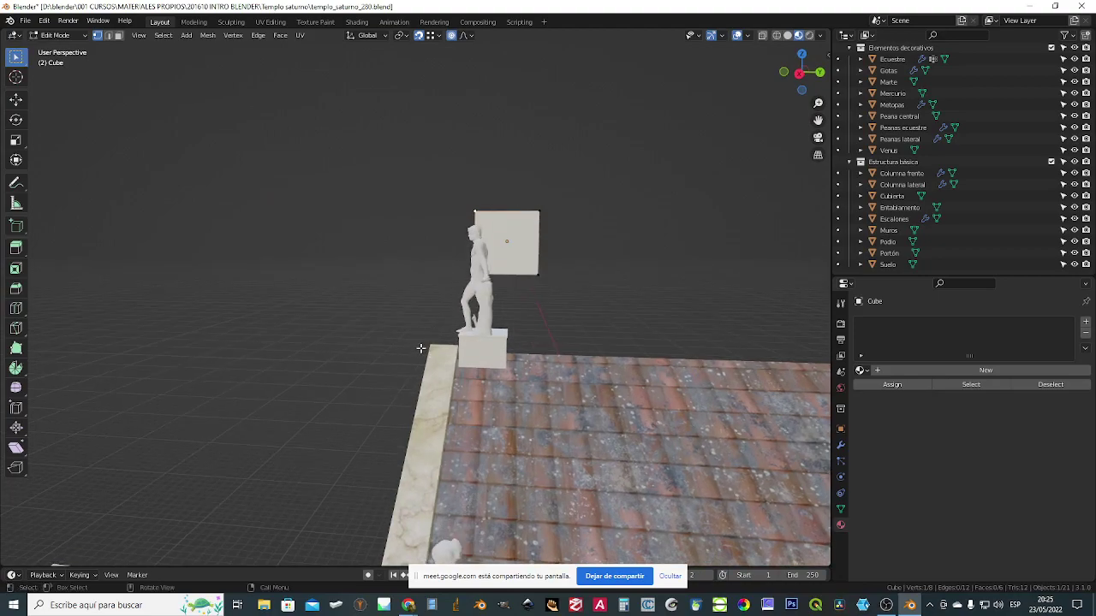
pyautogui.press('g')
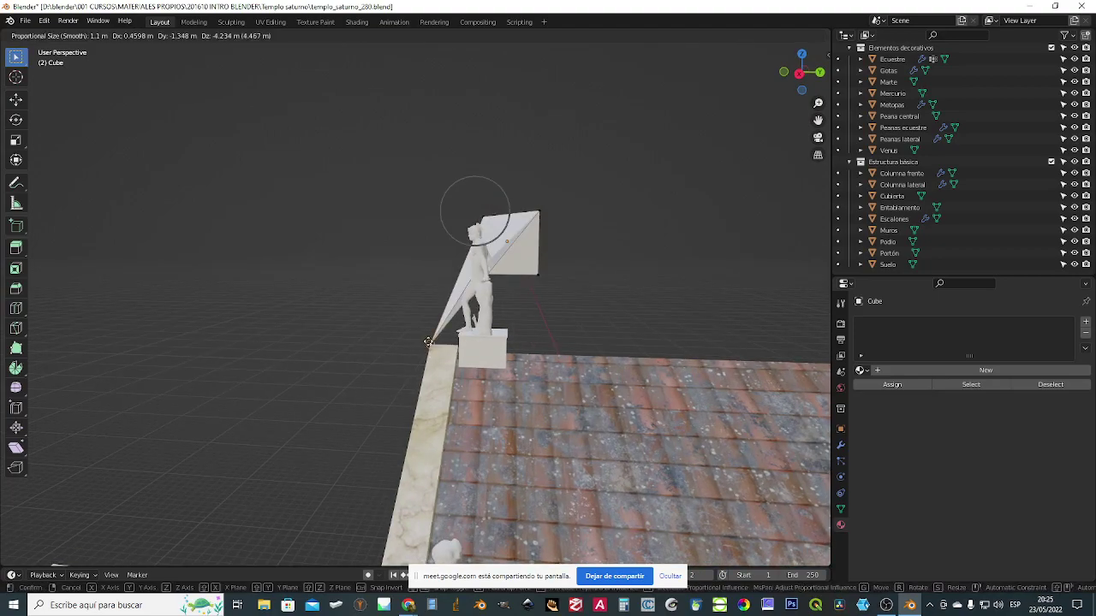
pyautogui.click(427, 342)
pyautogui.moveTo(318, 450); pyautogui.dragTo(526, 377, button='middle')
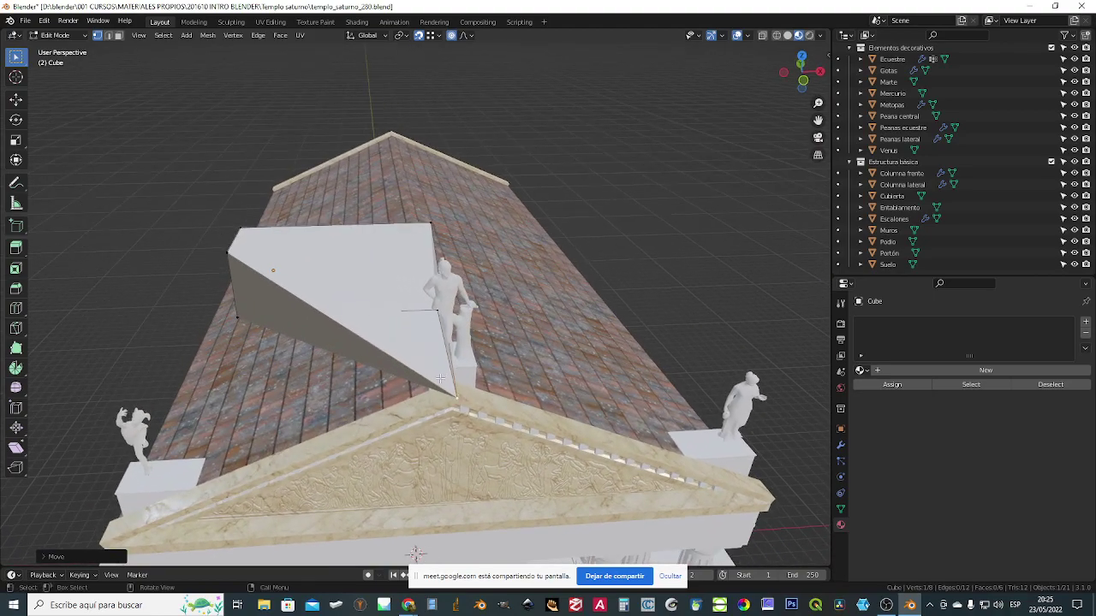
pyautogui.moveTo(446, 326); pyautogui.dragTo(423, 328, button='middle')
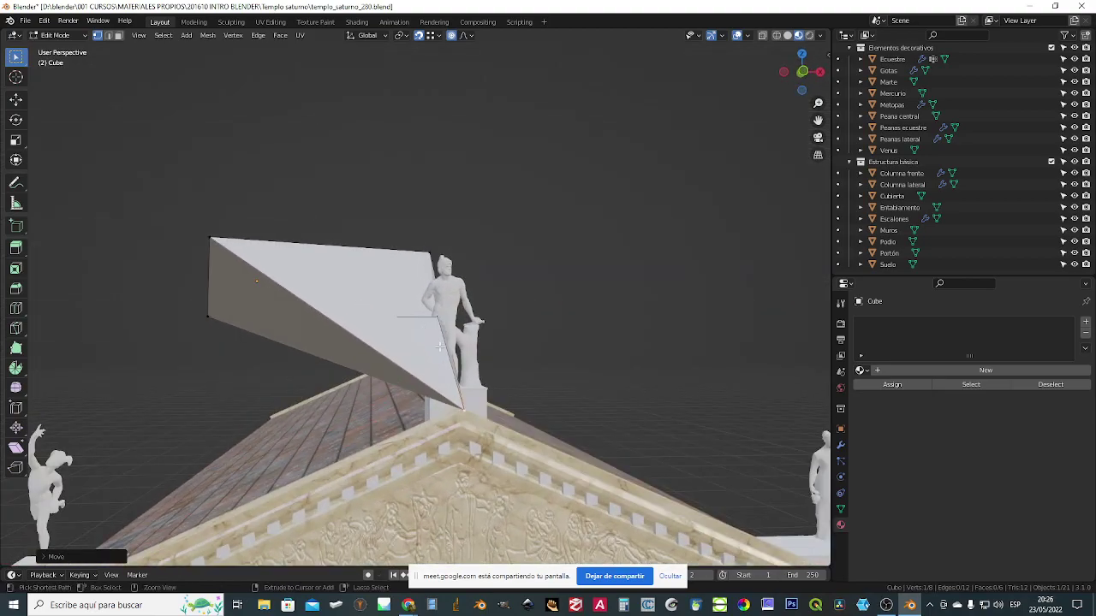
pyautogui.moveTo(439, 347); pyautogui.dragTo(473, 301, button='middle')
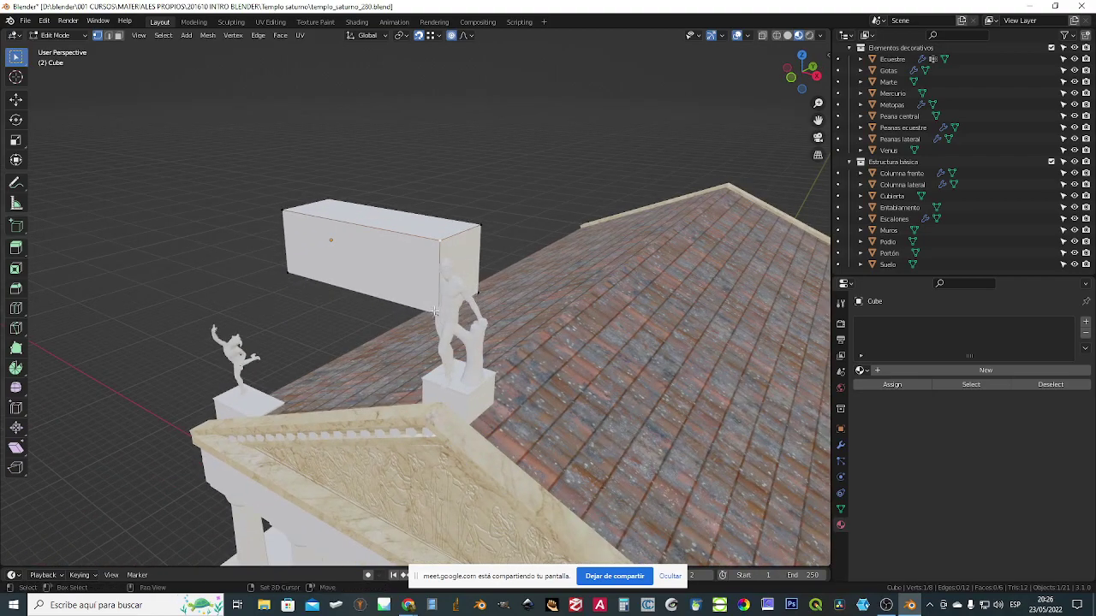
# - Try snapping the box's selected end face freely onto the pediment's apex, undo it, and use Solid shading in the front view
pyautogui.moveTo(506, 329); pyautogui.dragTo(419, 392, button='middle')
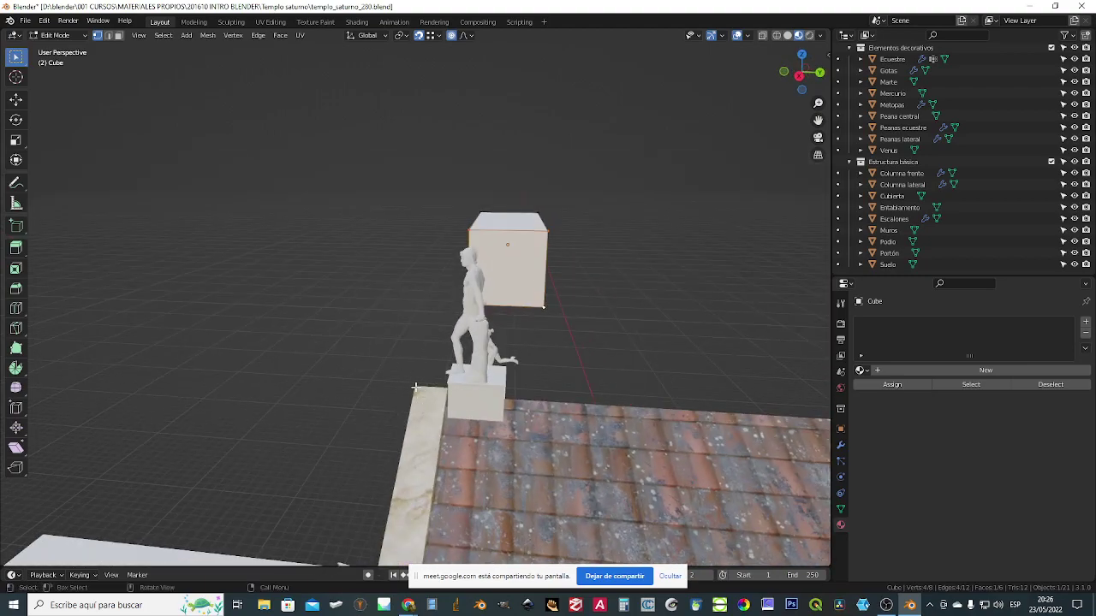
pyautogui.press('g')
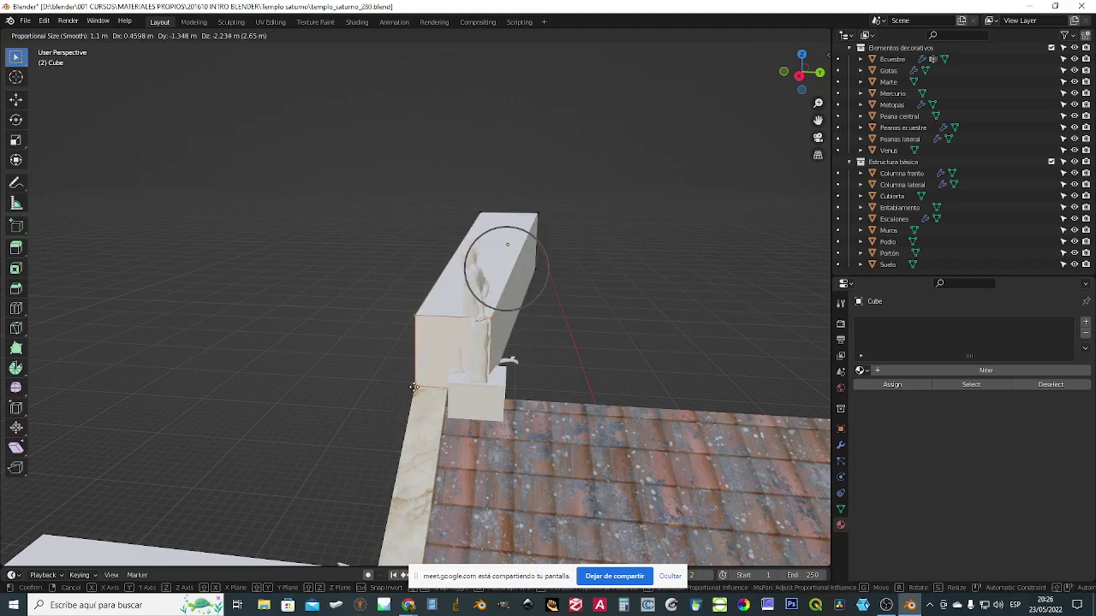
pyautogui.click(412, 387)
pyautogui.moveTo(412, 386); pyautogui.dragTo(421, 434, button='middle')
pyautogui.press('KP_1')
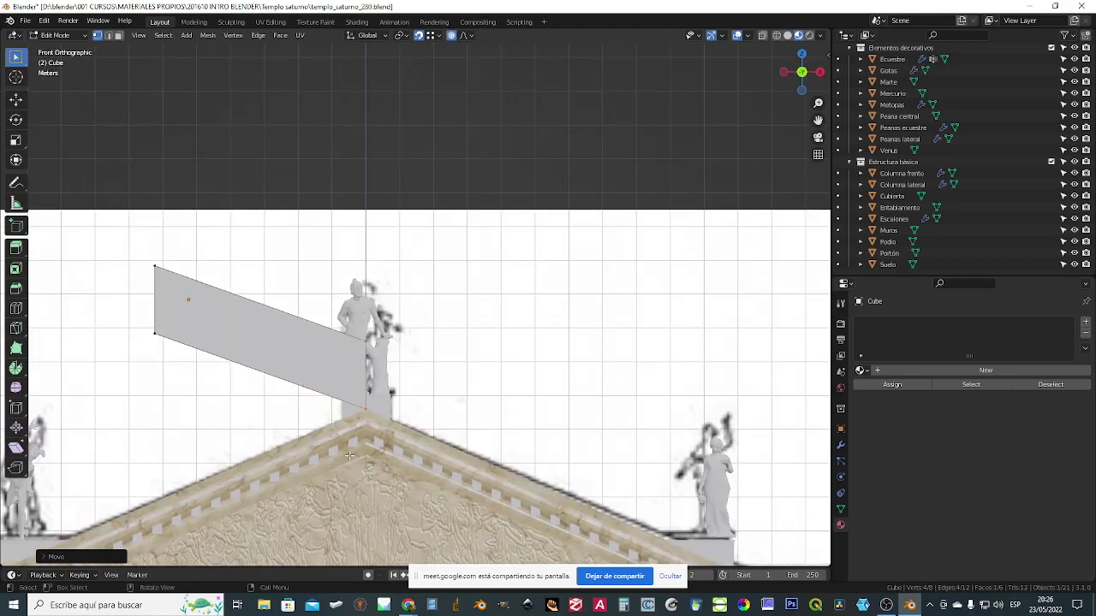
pyautogui.press('z')
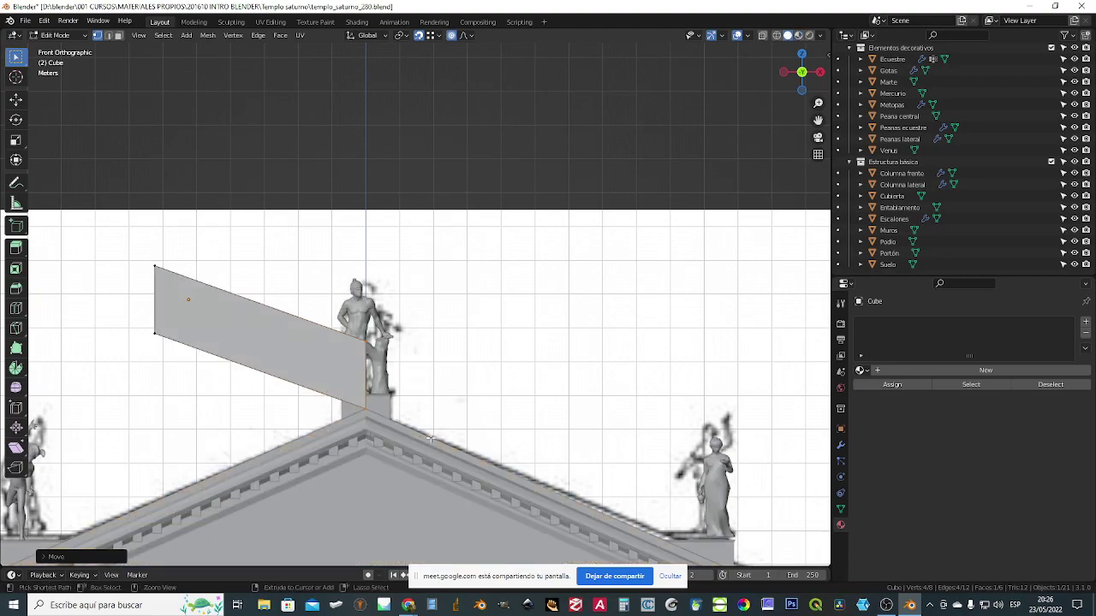
pyautogui.hotkey('ctrl', 'z')
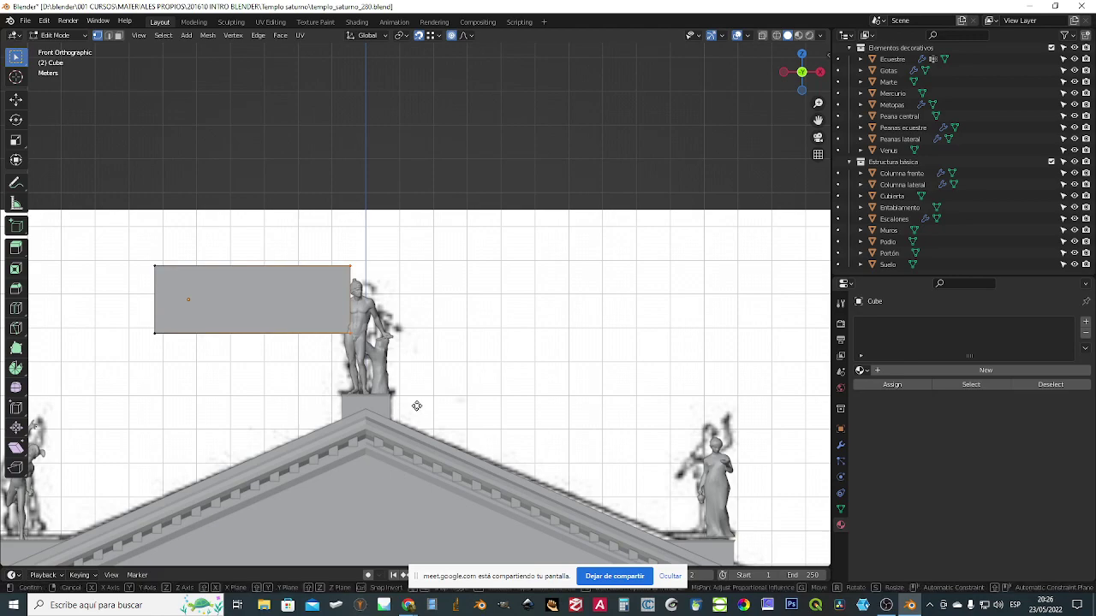
# - Move the box's selected end face down along the Z axis, snapping its height to the pediment's apex
pyautogui.press('g')
pyautogui.press('z')
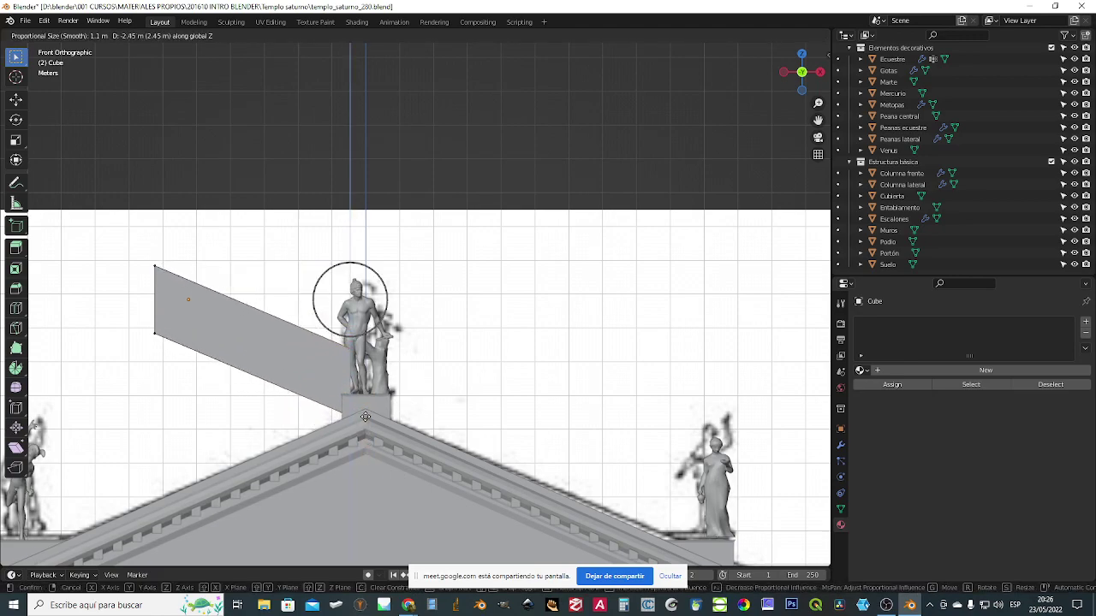
pyautogui.click(365, 432)
pyautogui.moveTo(368, 412); pyautogui.dragTo(514, 417, button='middle')
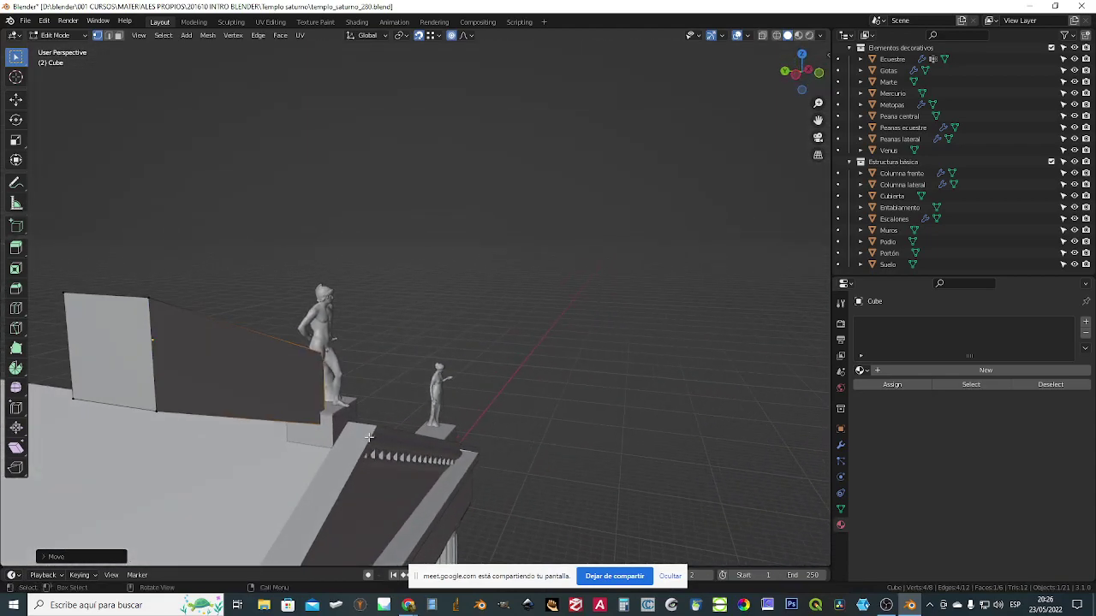
pyautogui.moveTo(380, 430); pyautogui.dragTo(313, 279, button='middle')
pyautogui.moveTo(286, 315); pyautogui.dragTo(303, 320, button='middle')
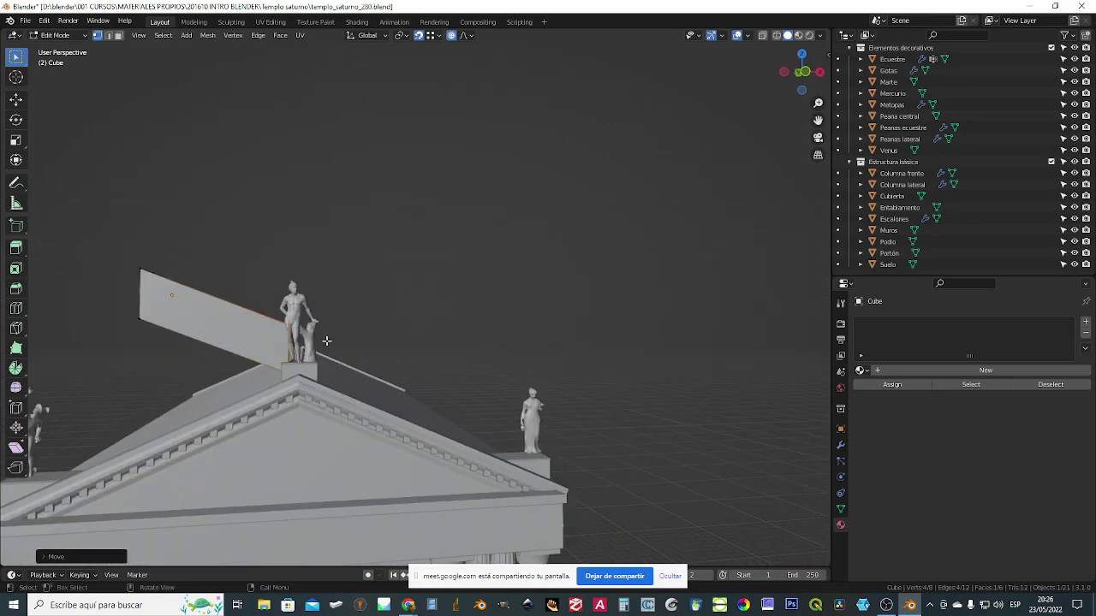
# - From the front view, lower the box's end face about another 1.35 m along the Z axis with snapping
pyautogui.press('KP_1')
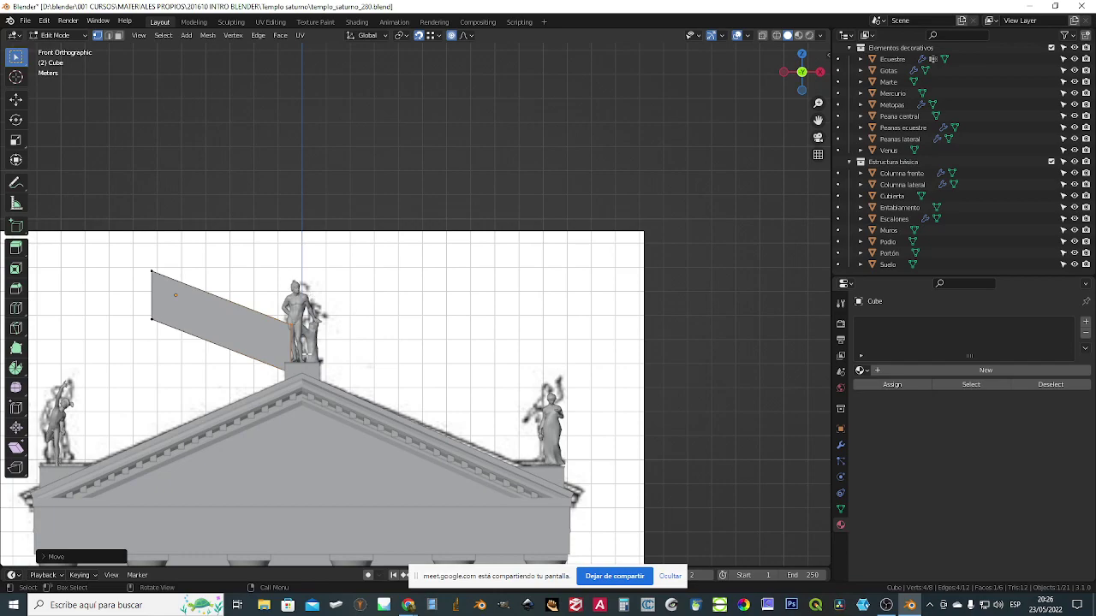
pyautogui.press('g')
pyautogui.press('z')
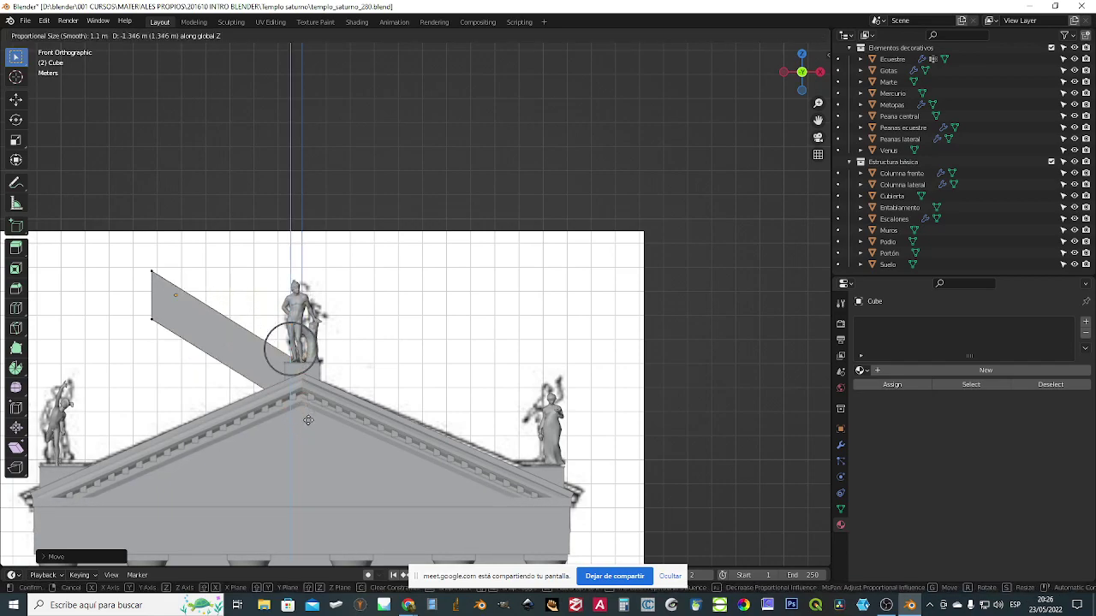
pyautogui.click(306, 416)
pyautogui.moveTo(312, 420); pyautogui.dragTo(282, 403, button='middle')
pyautogui.moveTo(368, 325); pyautogui.dragTo(374, 289, button='middle')
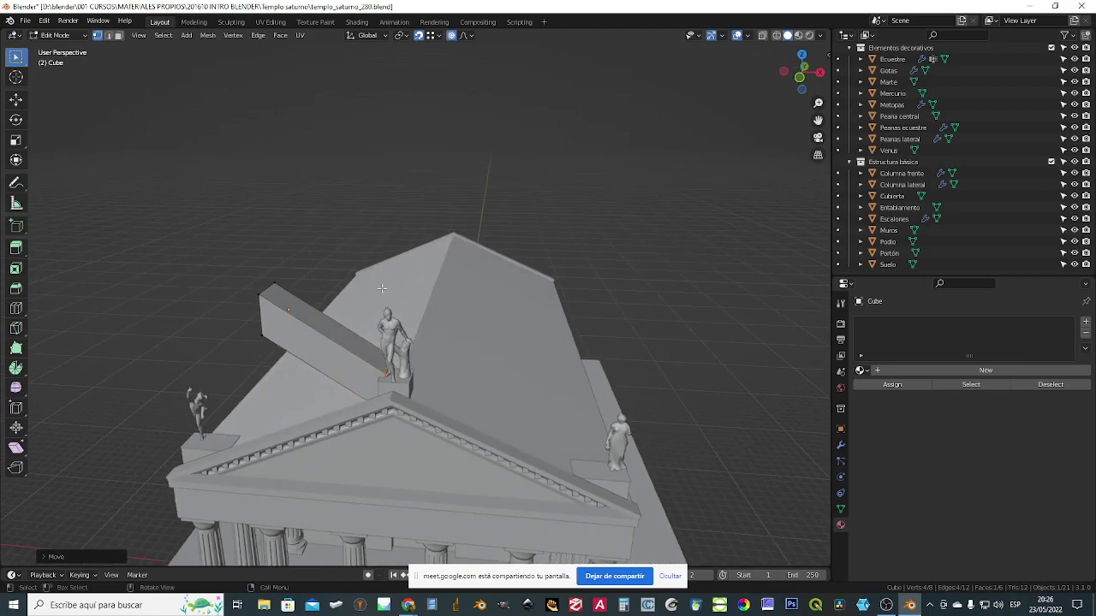
# - Leave Edit Mode and delete the slanted box from the scene
pyautogui.press('Tab')
pyautogui.moveTo(411, 313)
pyautogui.mouseDown(button='middle')
pyautogui.moveTo(435, 310)
pyautogui.moveTo(420, 325)
pyautogui.mouseUp(button='middle')
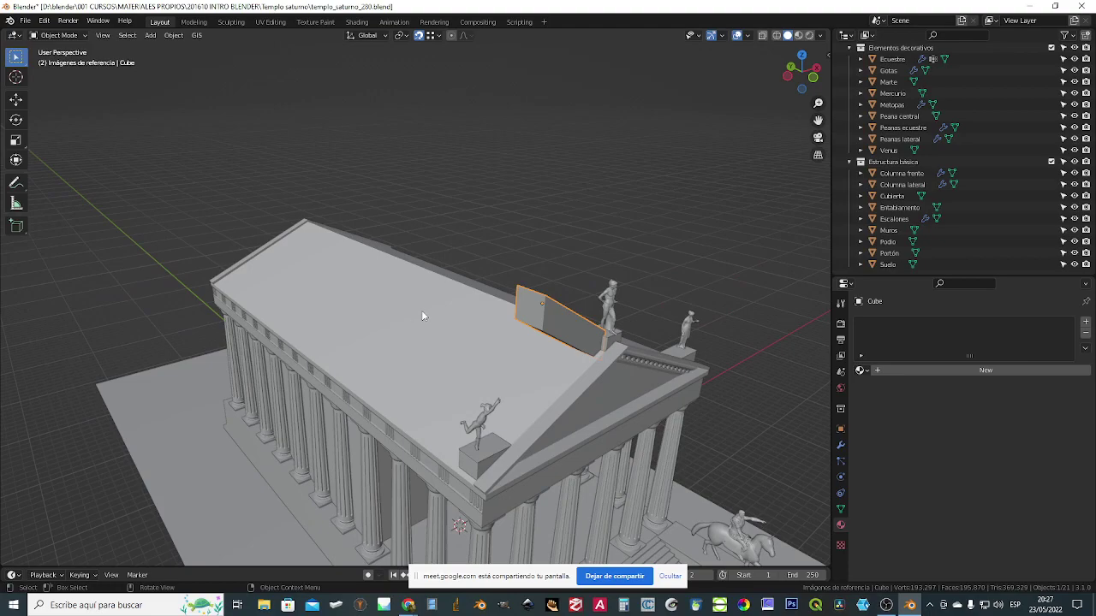
pyautogui.press('Delete')
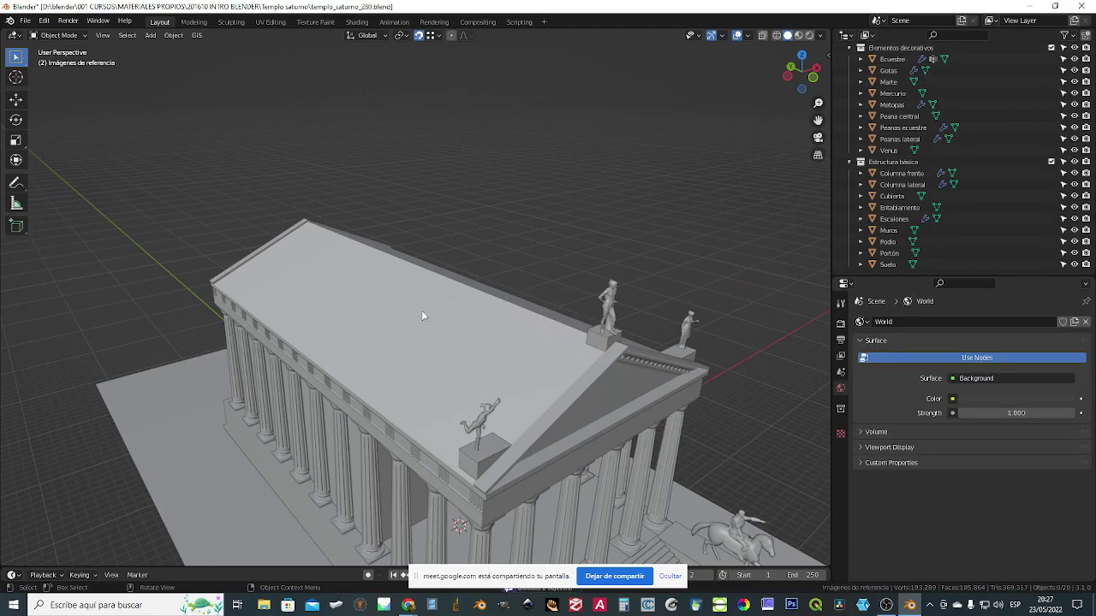
pyautogui.moveTo(521, 164); pyautogui.dragTo(406, 28, button='middle')
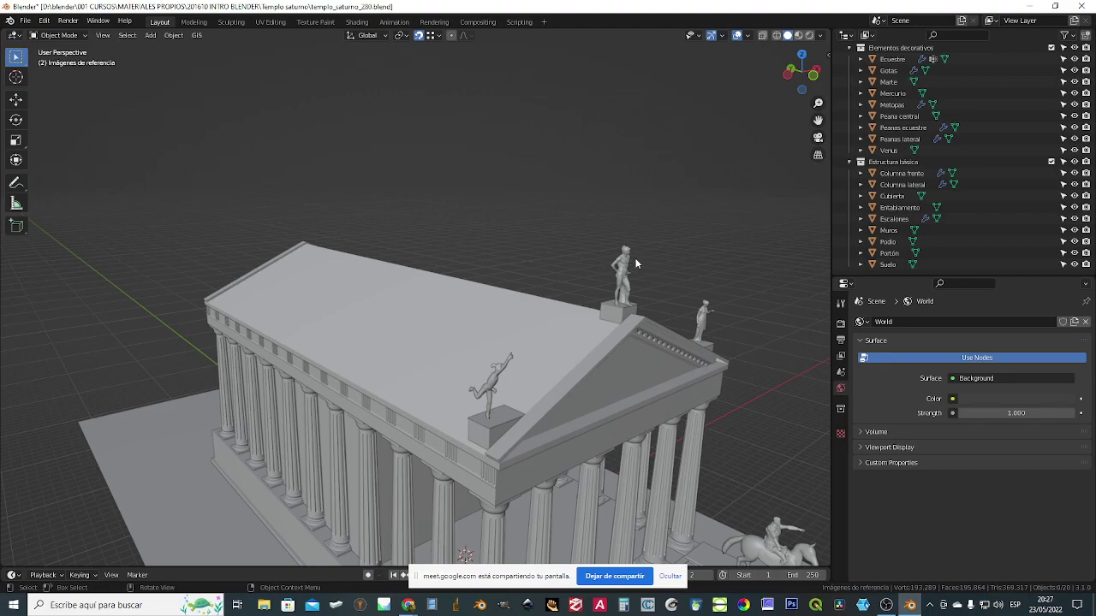
# - Turn snapping off, revert through the undo history to the box stretched straight to the central statue, and return to Object Mode
pyautogui.click(418, 36)
pyautogui.click(46, 23)
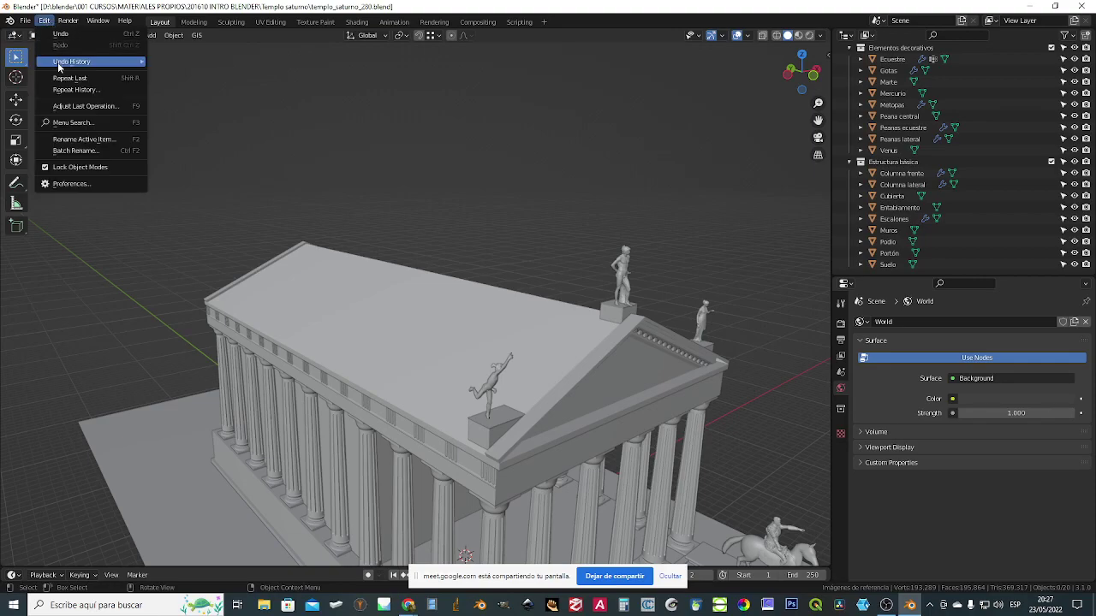
pyautogui.moveTo(62, 65)
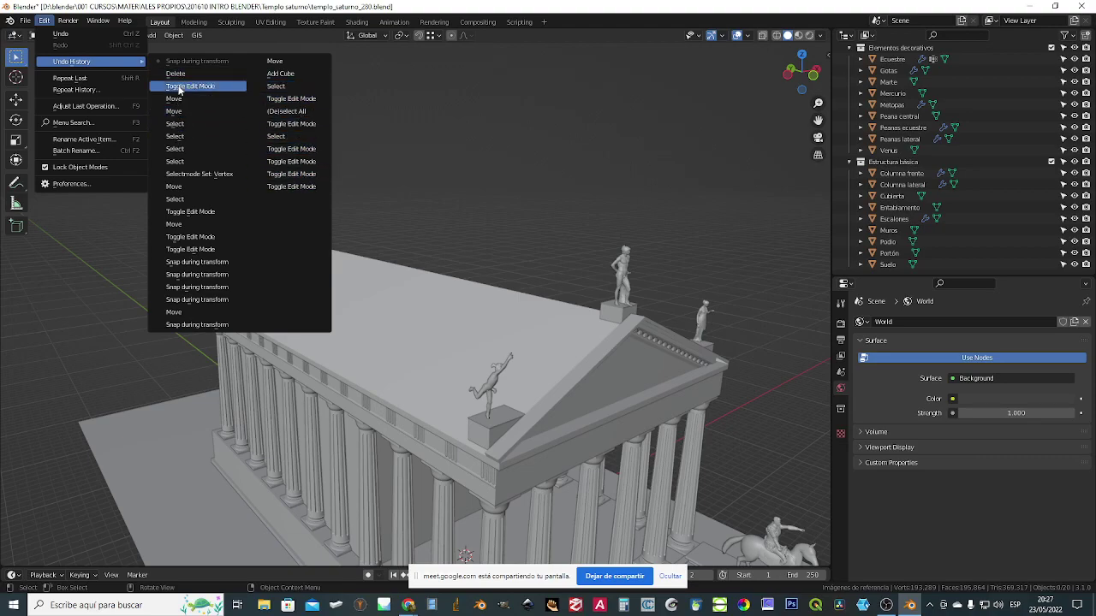
pyautogui.click(176, 199)
pyautogui.moveTo(511, 225); pyautogui.dragTo(437, 235, button='middle')
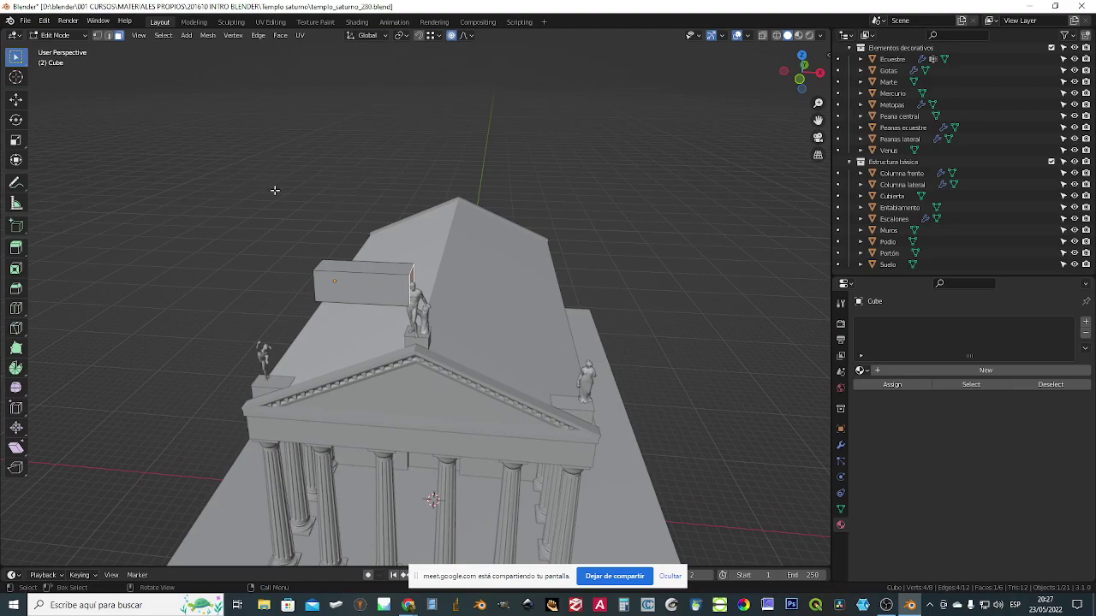
pyautogui.press('Tab')
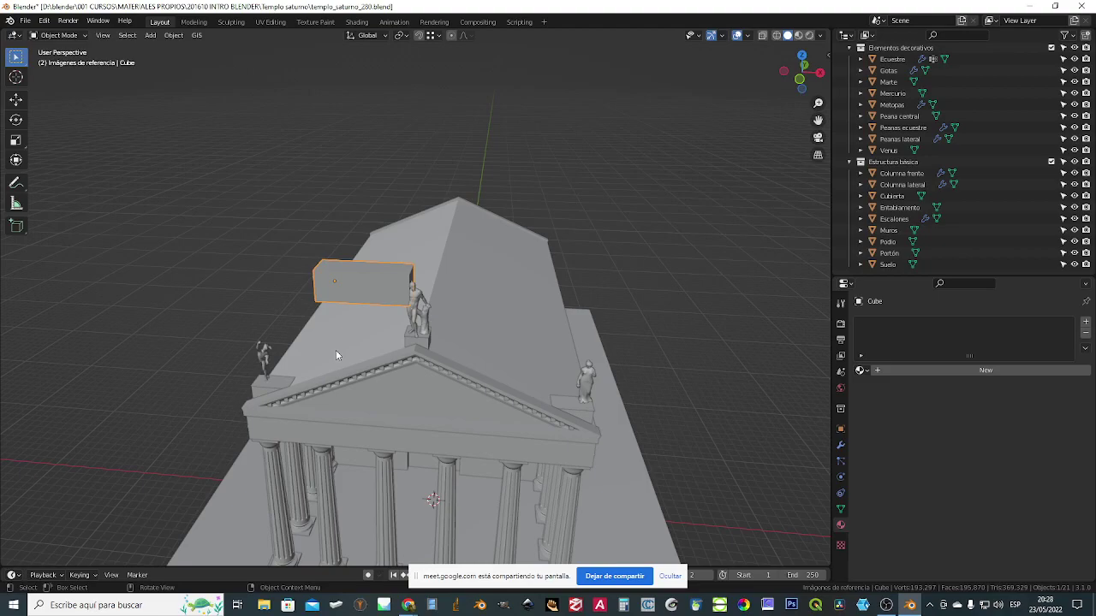
# - Add a UV sphere and move it up into the empty space beside the temple roof
pyautogui.scroll(4, 354, 299)
pyautogui.moveTo(355, 299); pyautogui.dragTo(377, 214, button='middle')
pyautogui.click(151, 36)
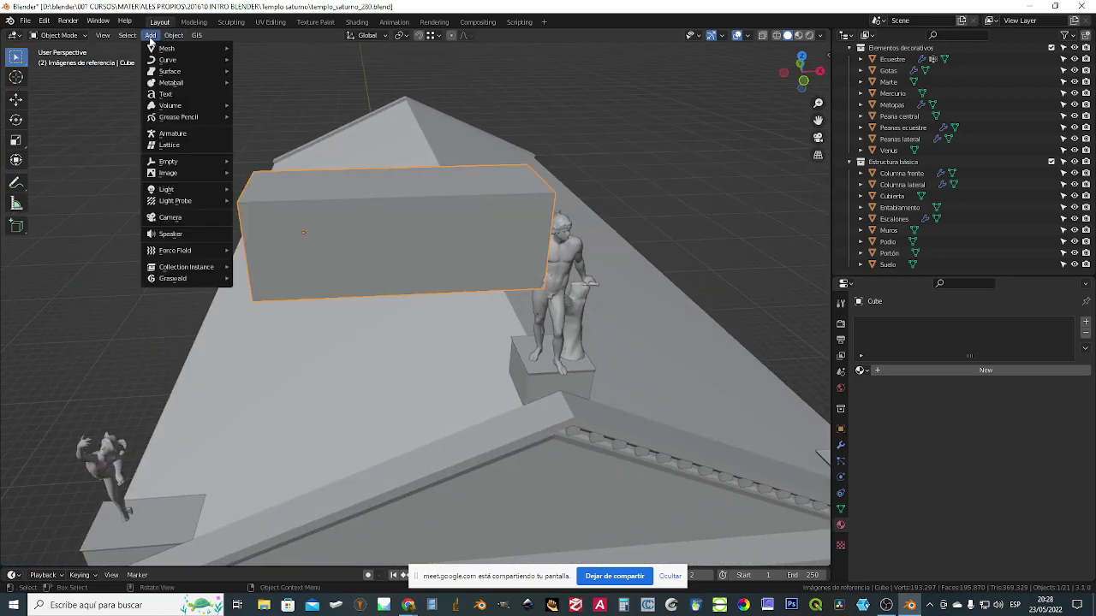
pyautogui.moveTo(154, 50)
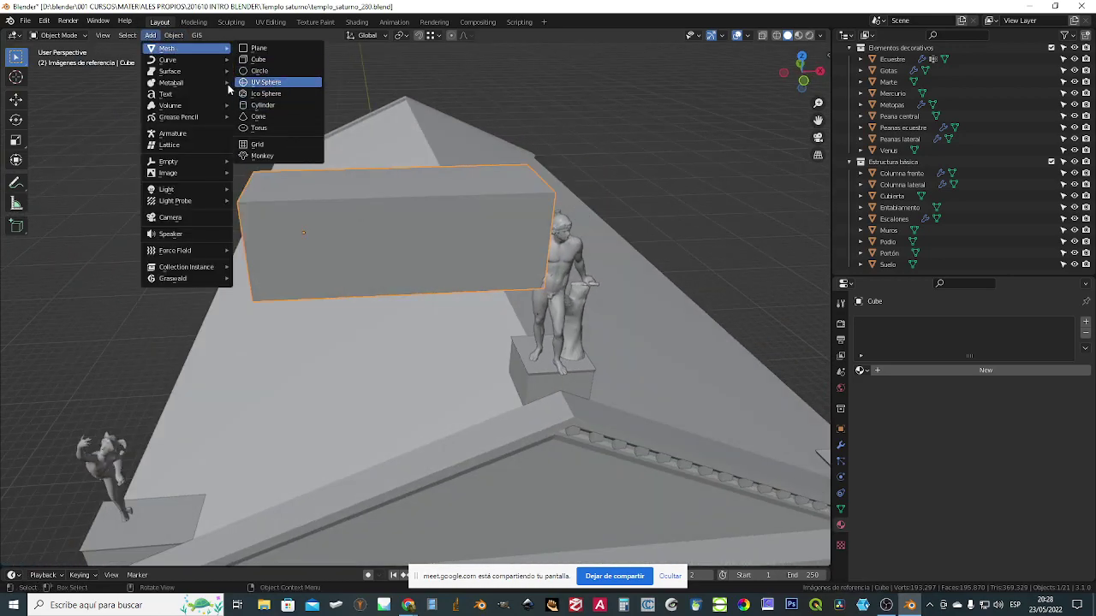
pyautogui.click(259, 83)
pyautogui.scroll(-3, 432, 269)
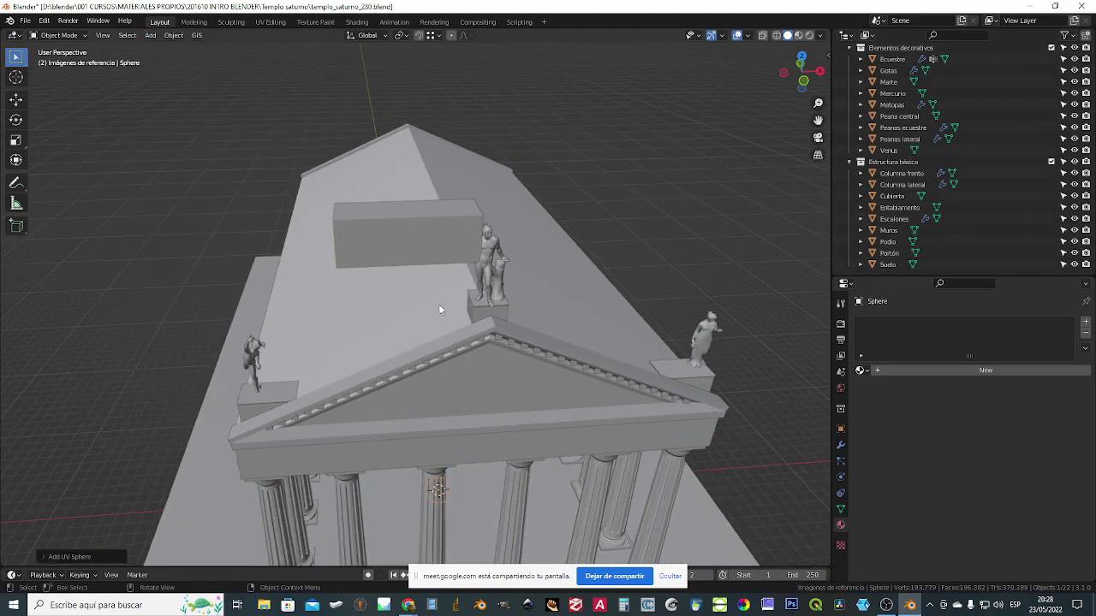
pyautogui.press('g')
pyautogui.click(236, 303)
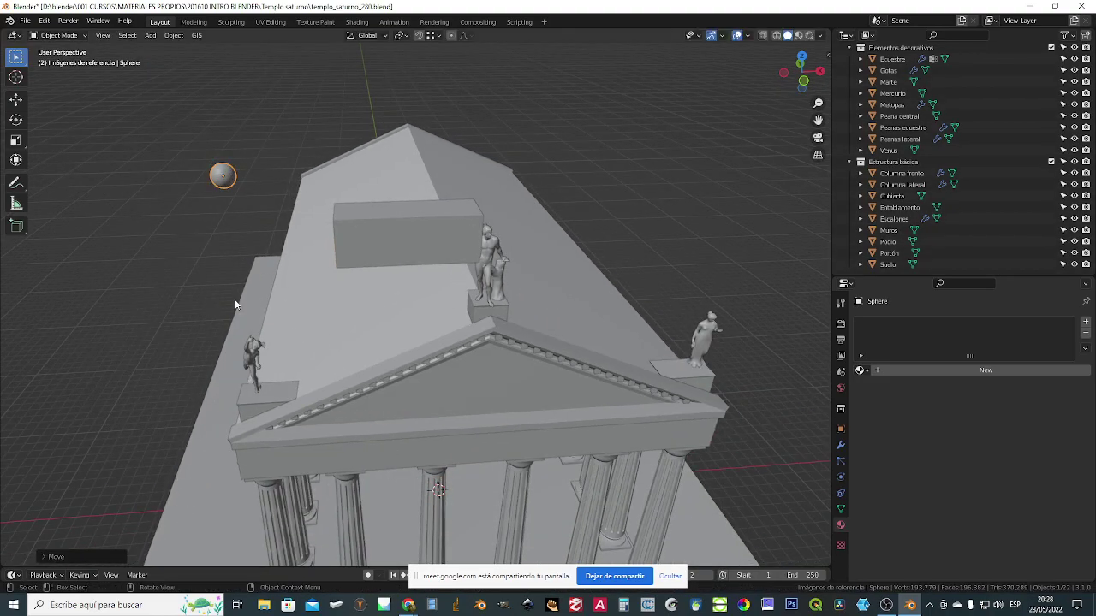
# - Frame the sphere and try rotating it freely around its centred origin in Object Mode
pyautogui.press('KP_Decimal')
pyautogui.moveTo(463, 387); pyautogui.dragTo(501, 391, button='middle')
pyautogui.scroll(-6, 535, 311)
pyautogui.moveTo(540, 307); pyautogui.dragTo(421, 316, button='middle')
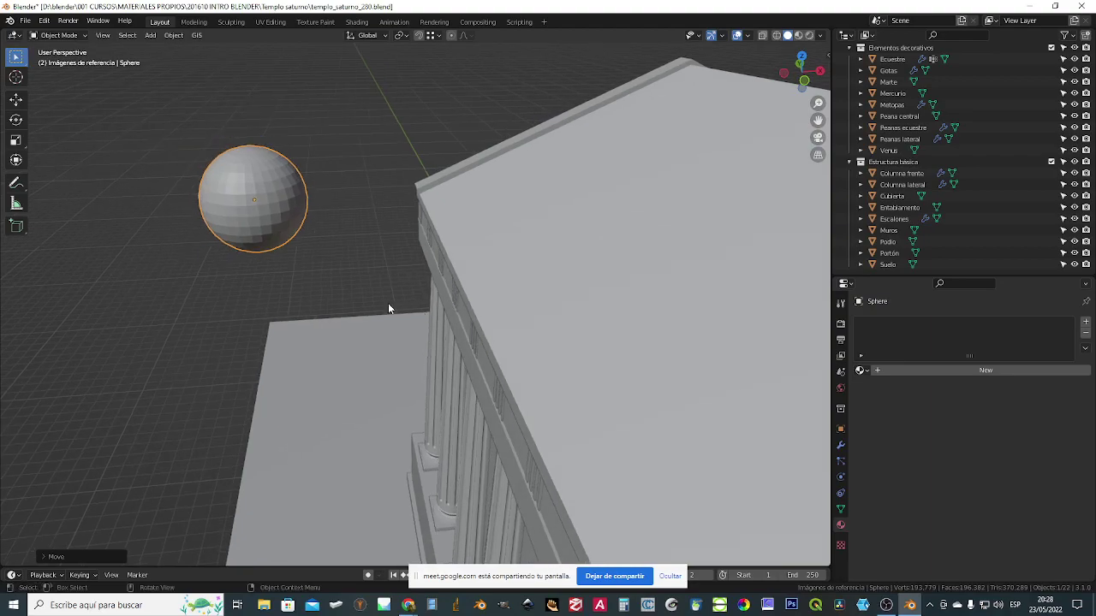
pyautogui.press('r')
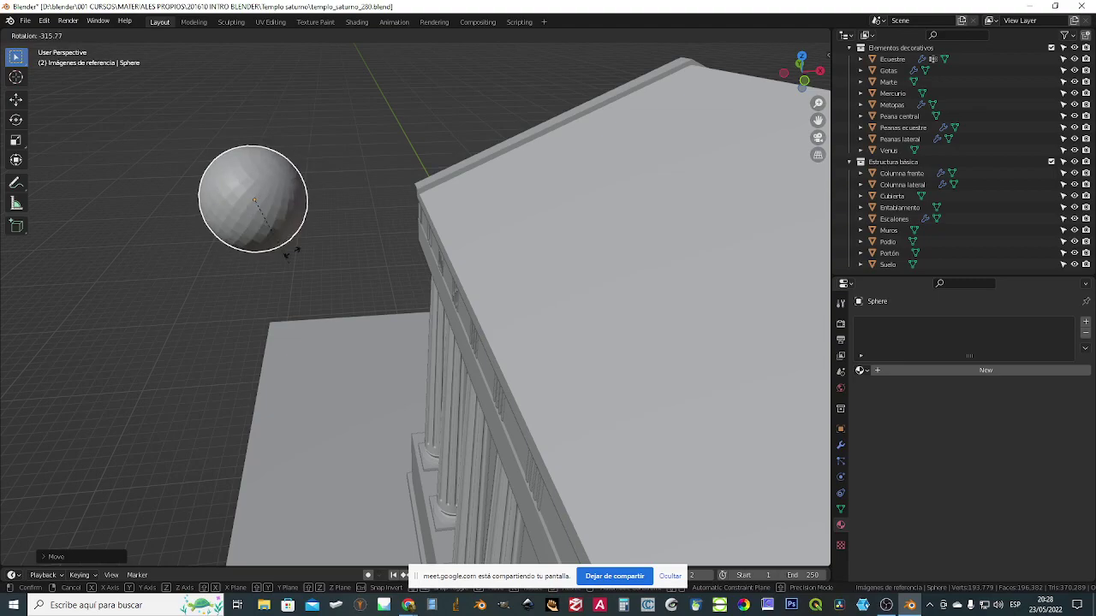
pyautogui.click(317, 229)
pyautogui.moveTo(292, 252); pyautogui.dragTo(299, 222, button='middle')
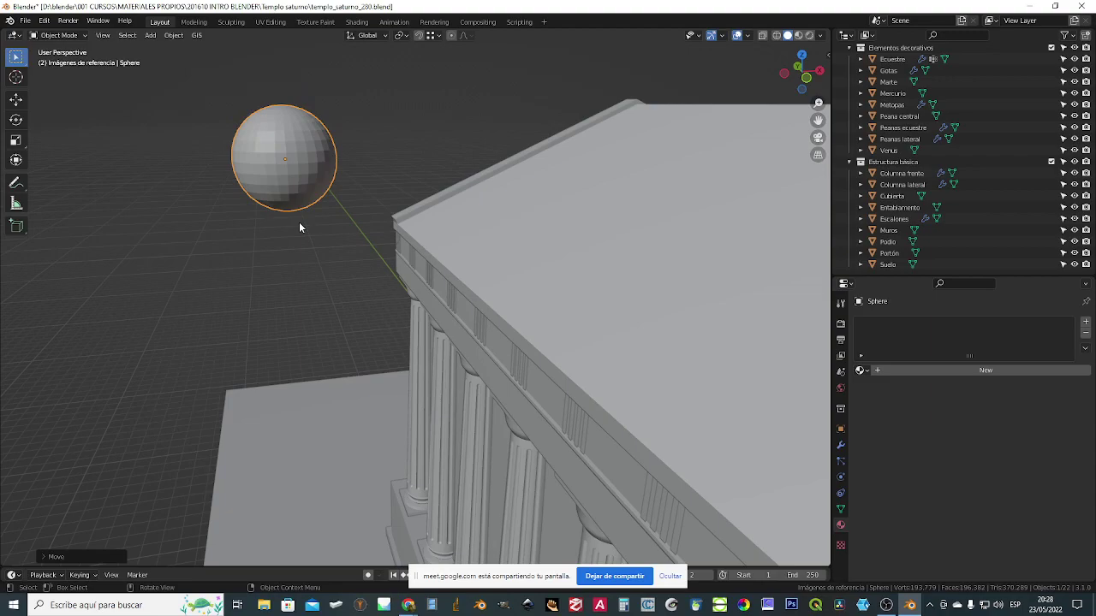
# - In Edit Mode, move the sphere's whole mesh sideways away from its origin point, and return to Object Mode
pyautogui.press('Tab')
pyautogui.press('g')
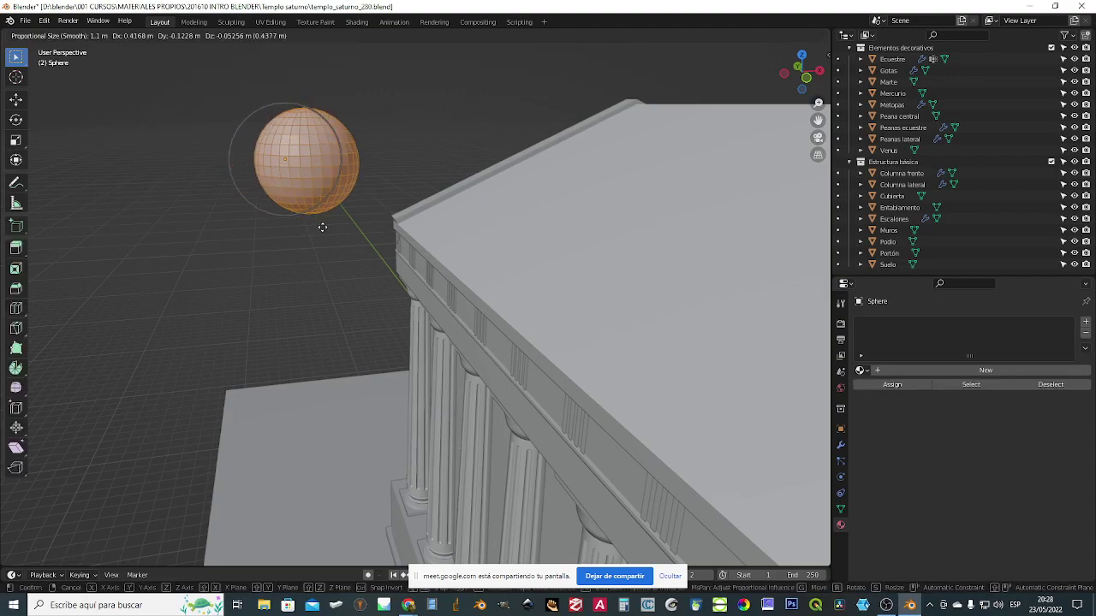
pyautogui.click(335, 234)
pyautogui.press('Tab')
# - Try rotating the sphere in Object Mode so that it swings around its off-centre origin
pyautogui.moveTo(287, 233); pyautogui.dragTo(340, 265, button='middle')
pyautogui.press('r')
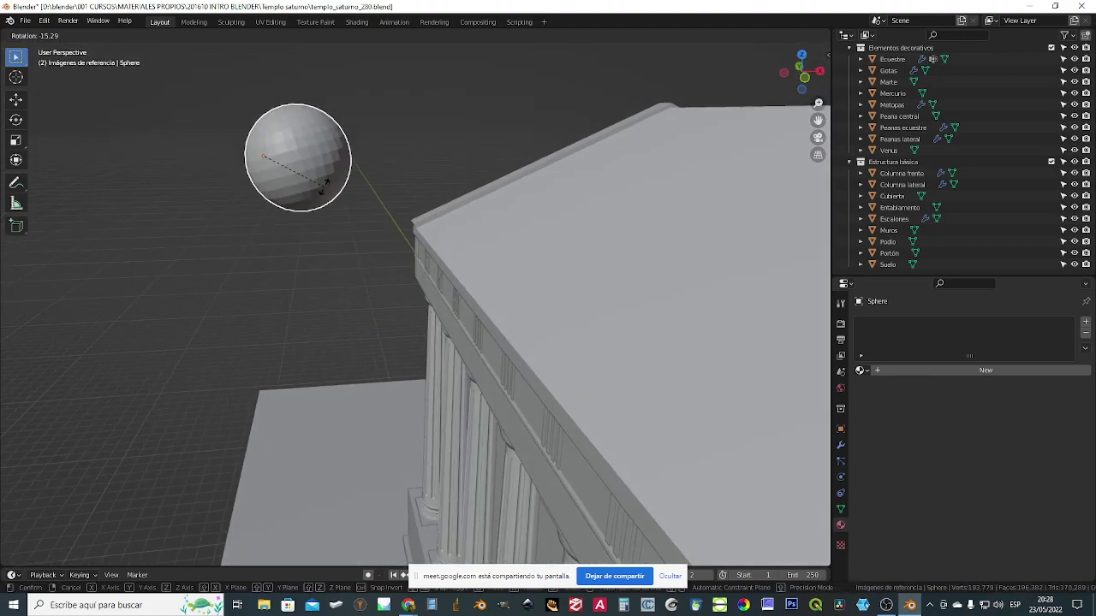
pyautogui.click(354, 186)
pyautogui.moveTo(354, 186); pyautogui.dragTo(348, 184, button='middle')
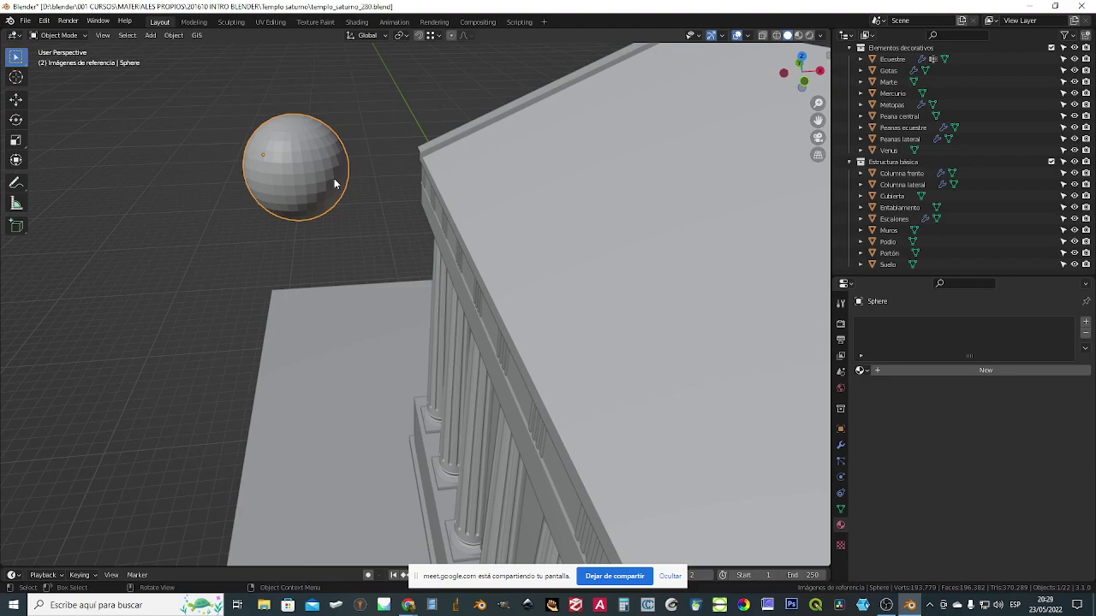
# - Select the Columna lateral object at the temple's side, frame it, and inspect it from the front and close up
pyautogui.moveTo(194, 232); pyautogui.dragTo(443, 224, button='middle')
pyautogui.scroll(-6, 442, 224)
pyautogui.moveTo(480, 274); pyautogui.dragTo(503, 453, button='middle')
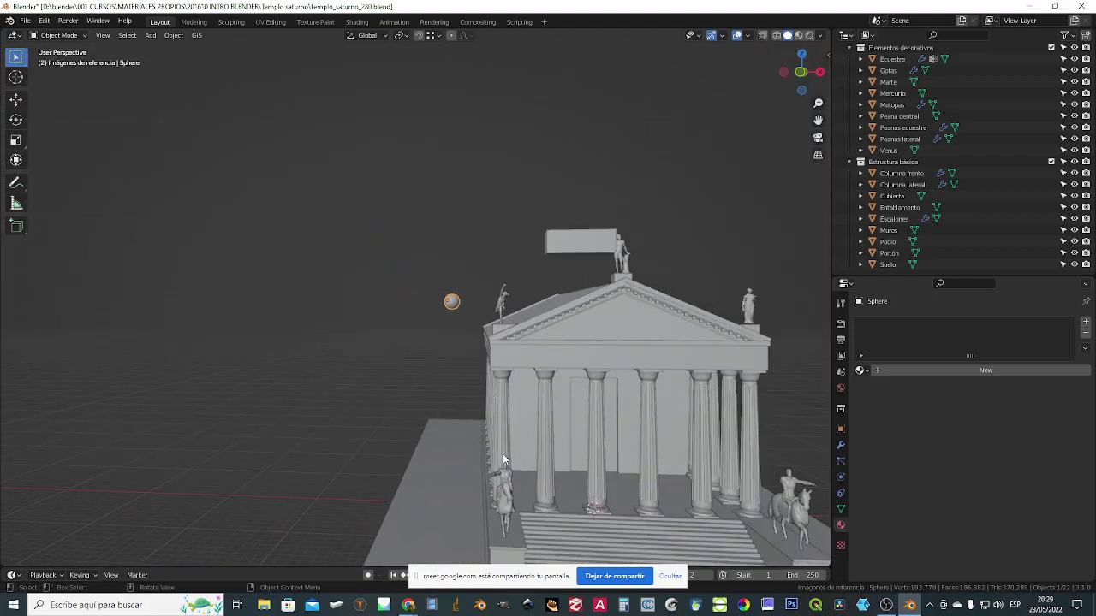
pyautogui.click(503, 444)
pyautogui.press('KP_Decimal')
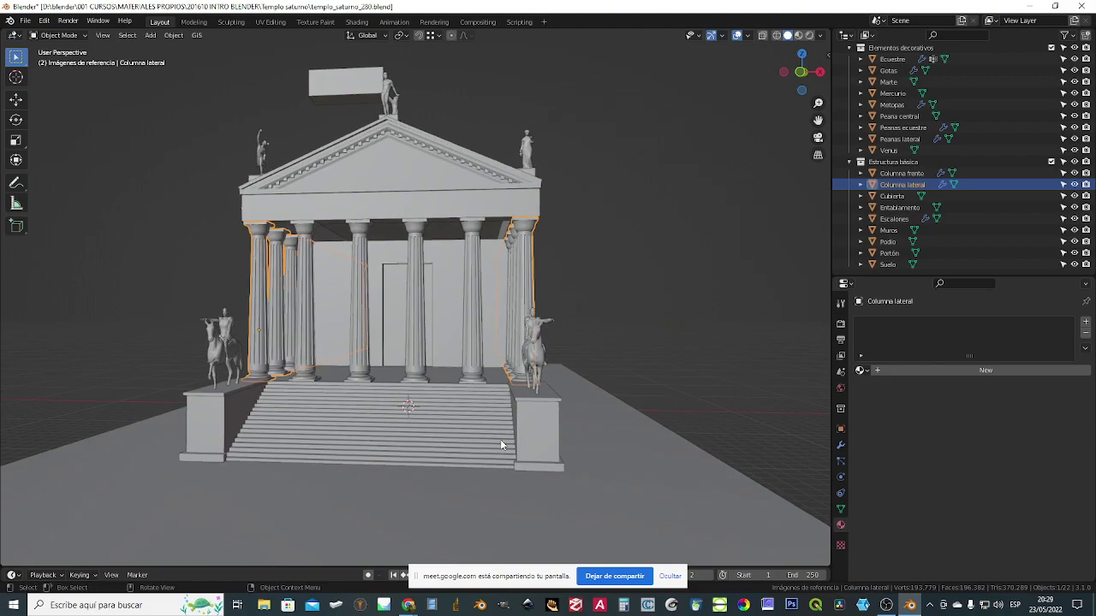
pyautogui.press('KP_1')
pyautogui.scroll(1, 502, 445)
pyautogui.moveTo(363, 340); pyautogui.dragTo(387, 348, button='middle')
pyautogui.scroll(6, 386, 349)
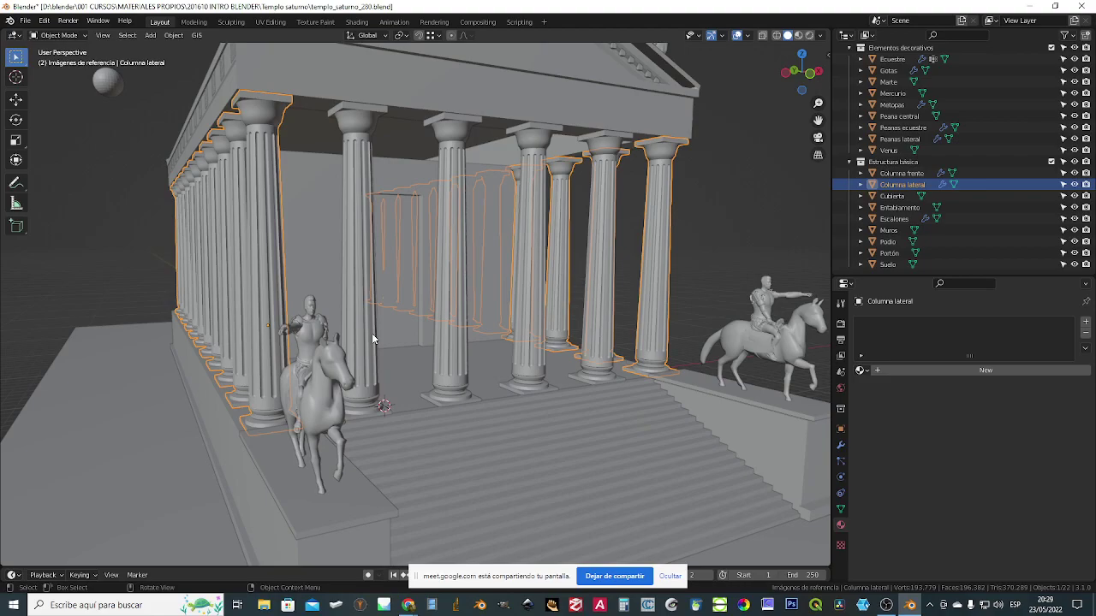
# - Isolate the side columns in local view and return to the full scene, repeating the toggle
pyautogui.press('KP_Divide')
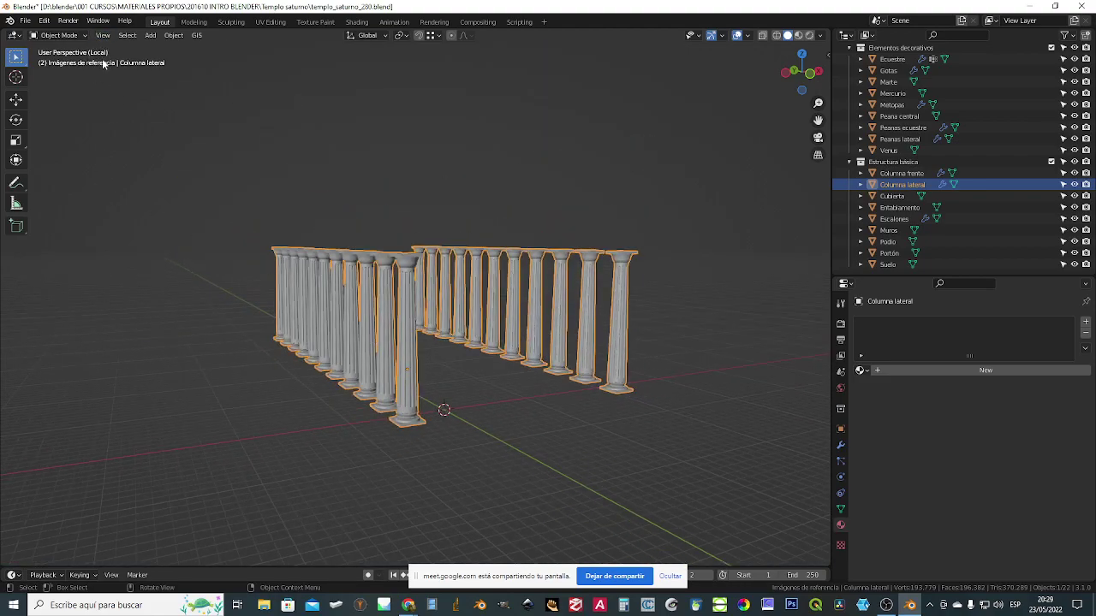
pyautogui.press('KP_Divide')
pyautogui.press('KP_Divide')
pyautogui.press('KP_Divide')
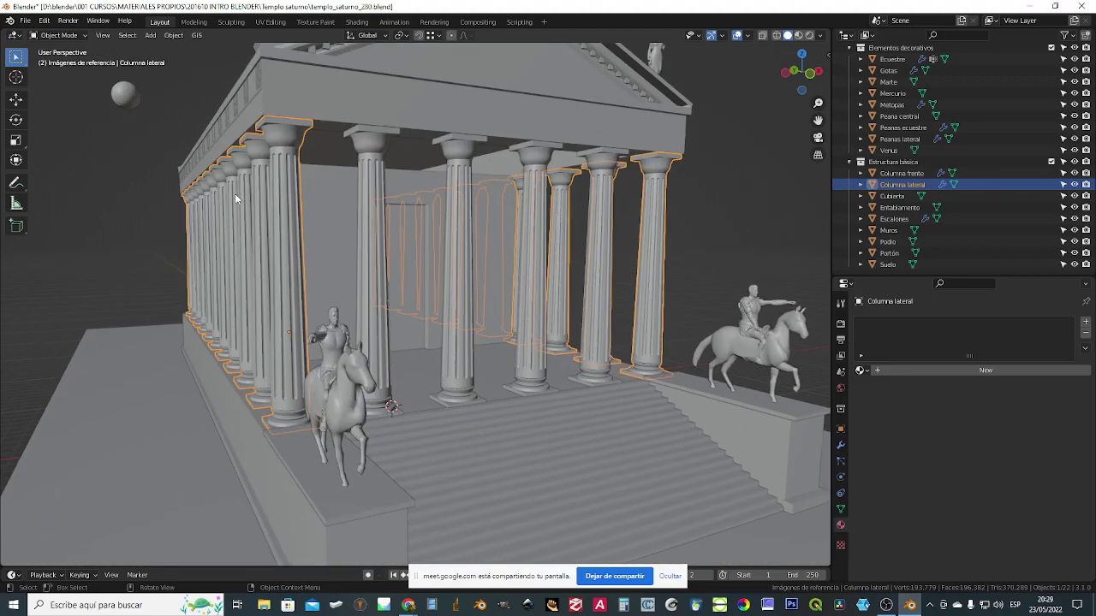
pyautogui.press('KP_Divide')
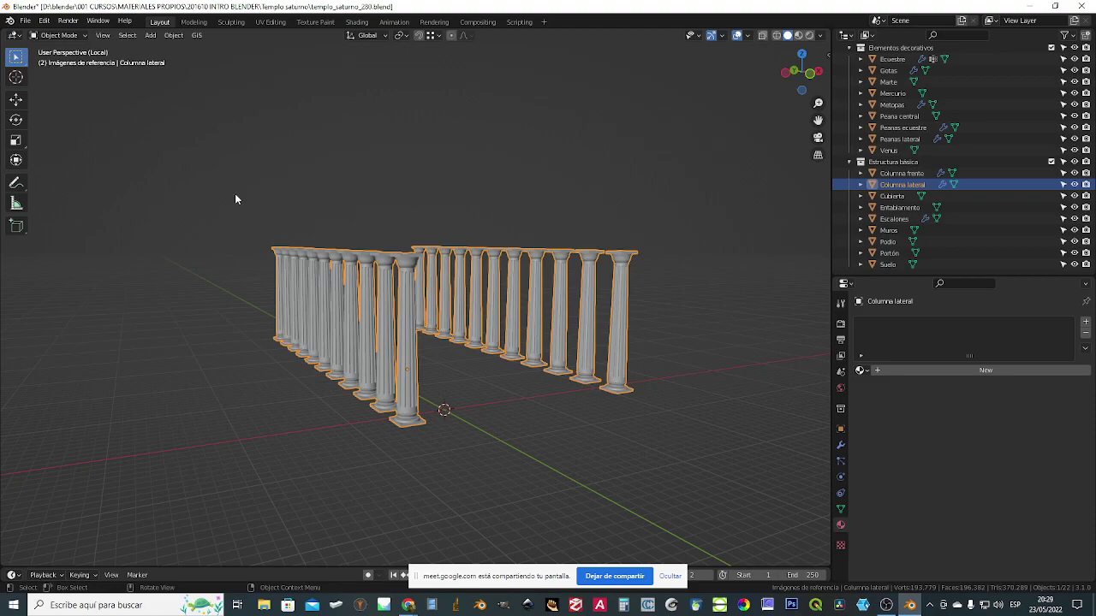
pyautogui.press('KP_Divide')
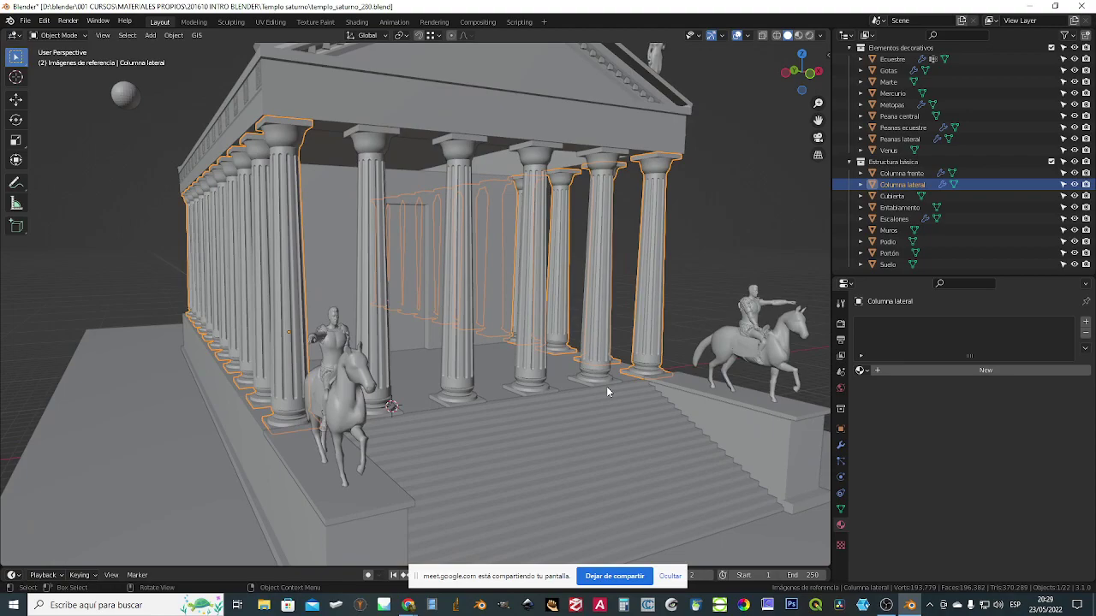
# - Isolate the Columna lateral object in local view and turn off the viewport display of its Array and Mirror modifiers
pyautogui.press('KP_Divide')
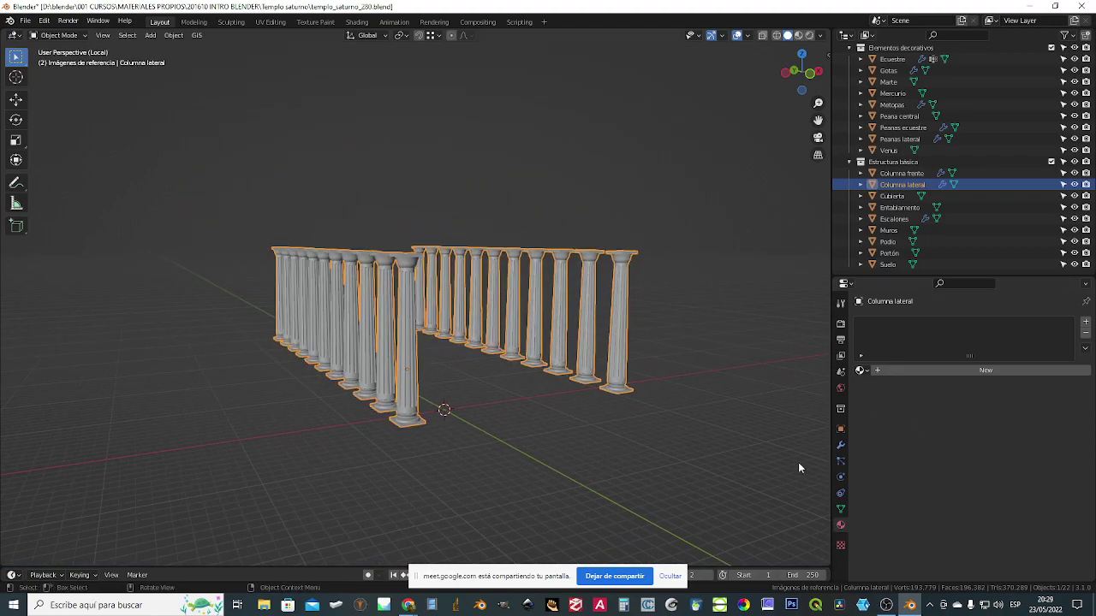
pyautogui.press('Tab')
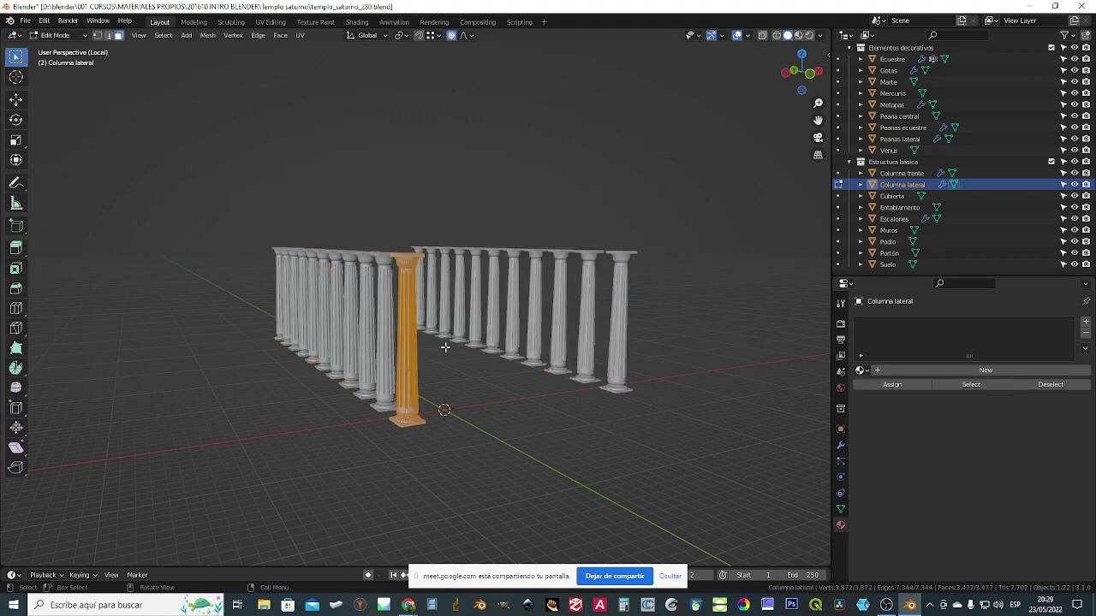
pyautogui.press('Tab')
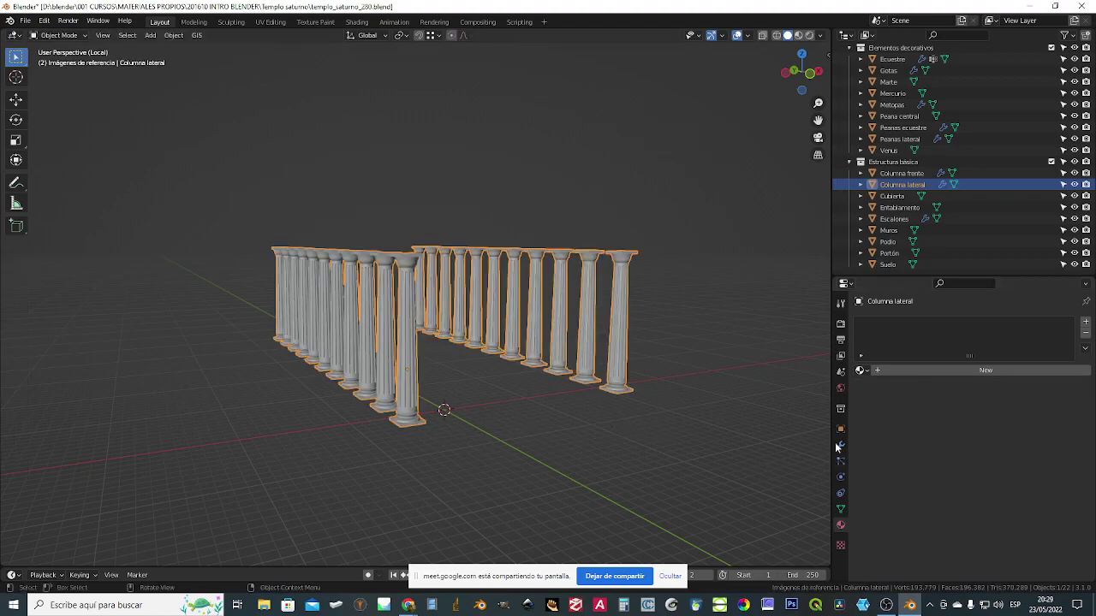
pyautogui.click(840, 444)
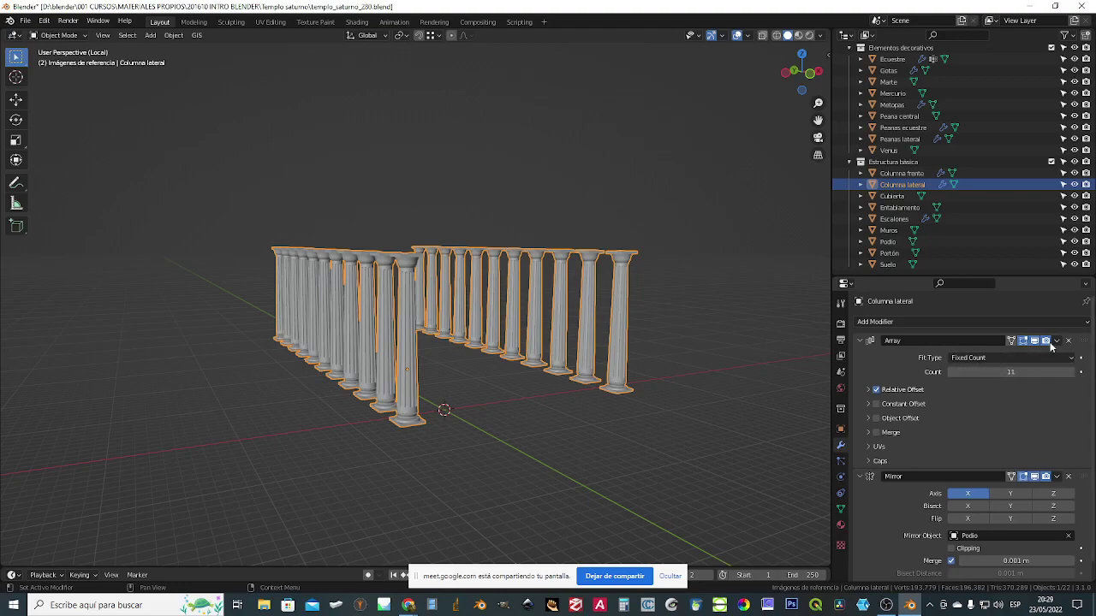
pyautogui.click(1034, 341)
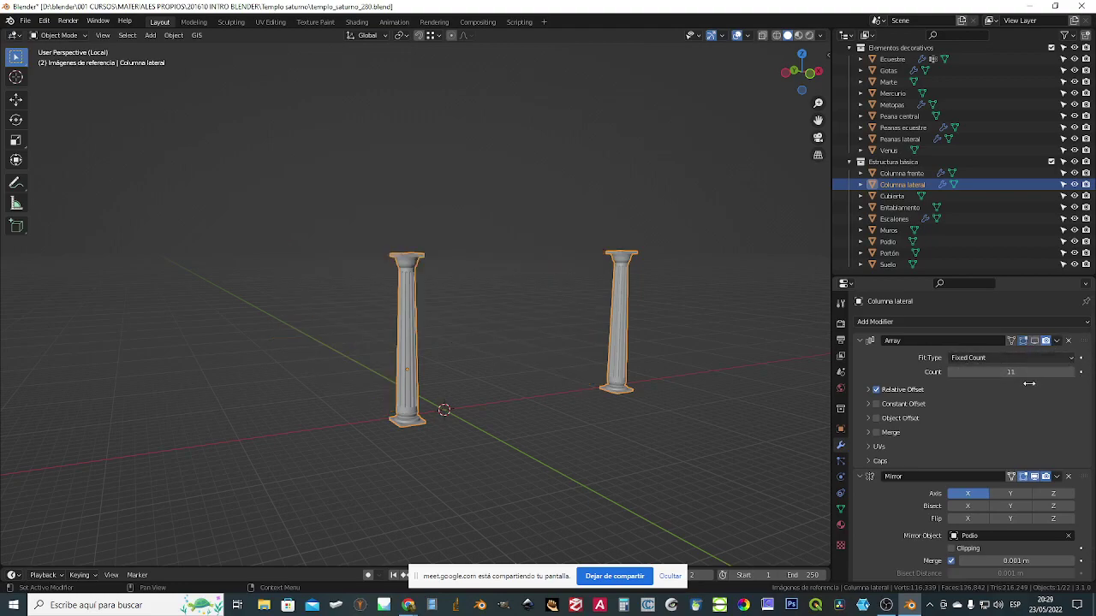
pyautogui.click(1034, 477)
pyautogui.moveTo(468, 435); pyautogui.dragTo(463, 429, button='middle')
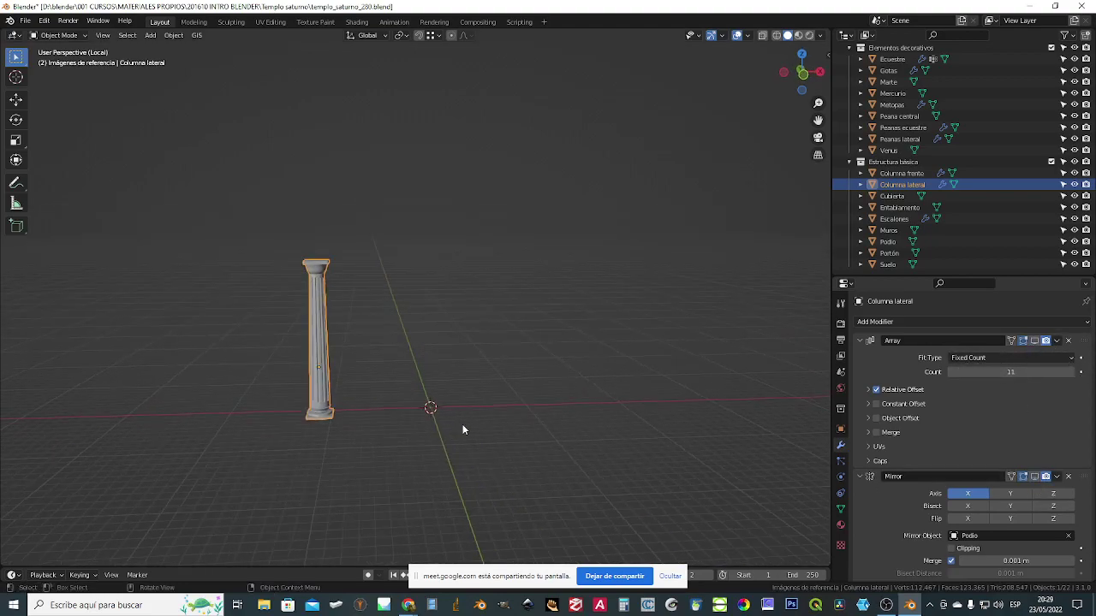
# - Frame the single column in front view and try rotating it around its origin inside the shaft
pyautogui.press('KP_Decimal')
pyautogui.press('KP_1')
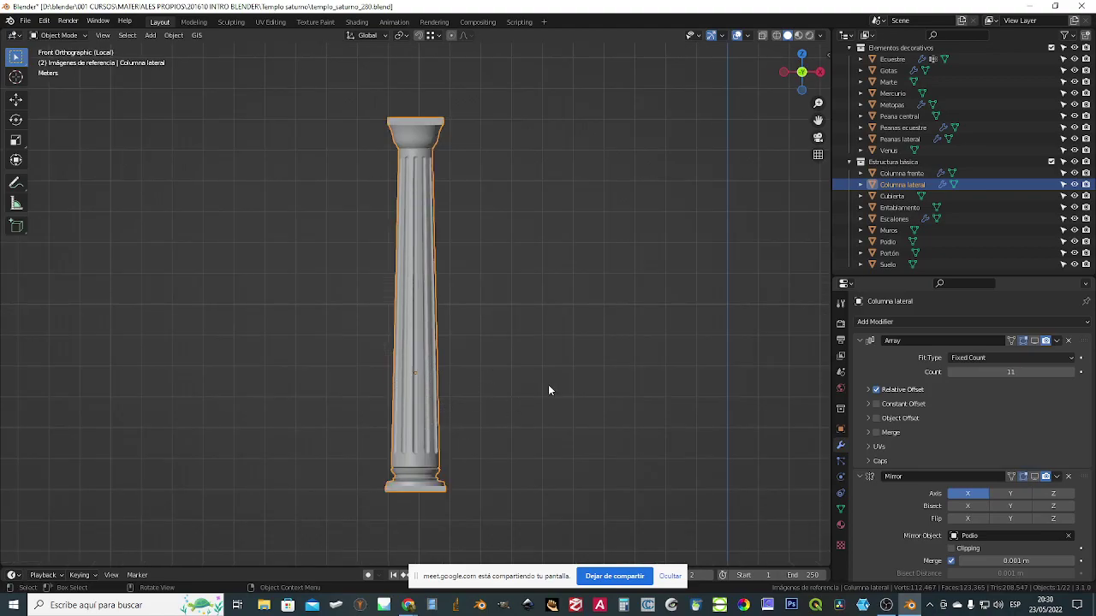
pyautogui.press('r')
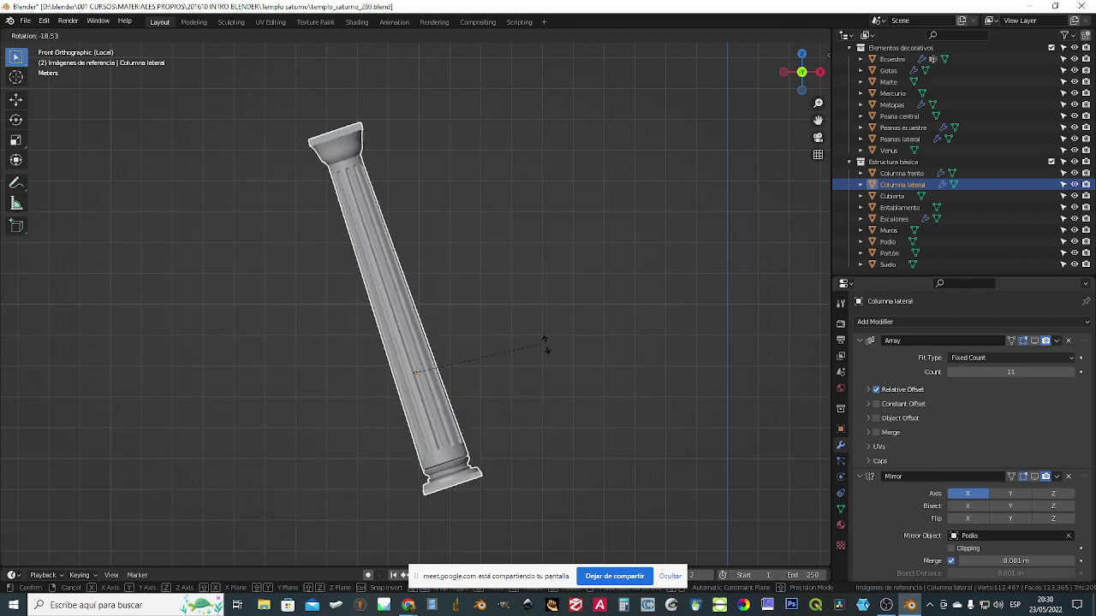
pyautogui.rightClick(507, 431)
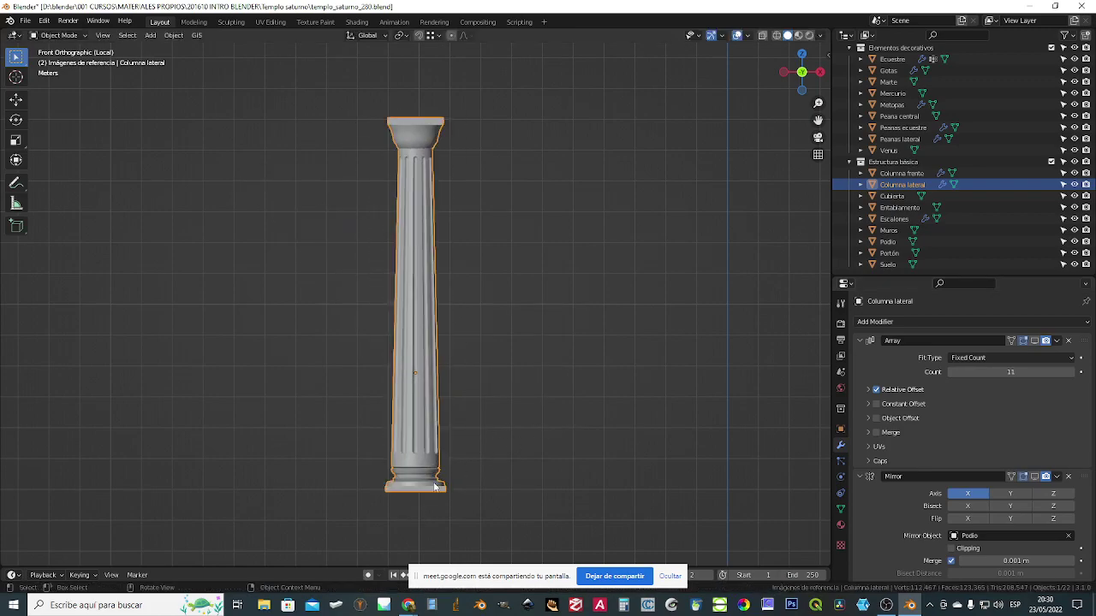
# - In Edit Mode, select only the underside face of the column's base and snap the 3D cursor to it
pyautogui.moveTo(448, 494); pyautogui.dragTo(425, 494, button='middle')
pyautogui.press('Tab')
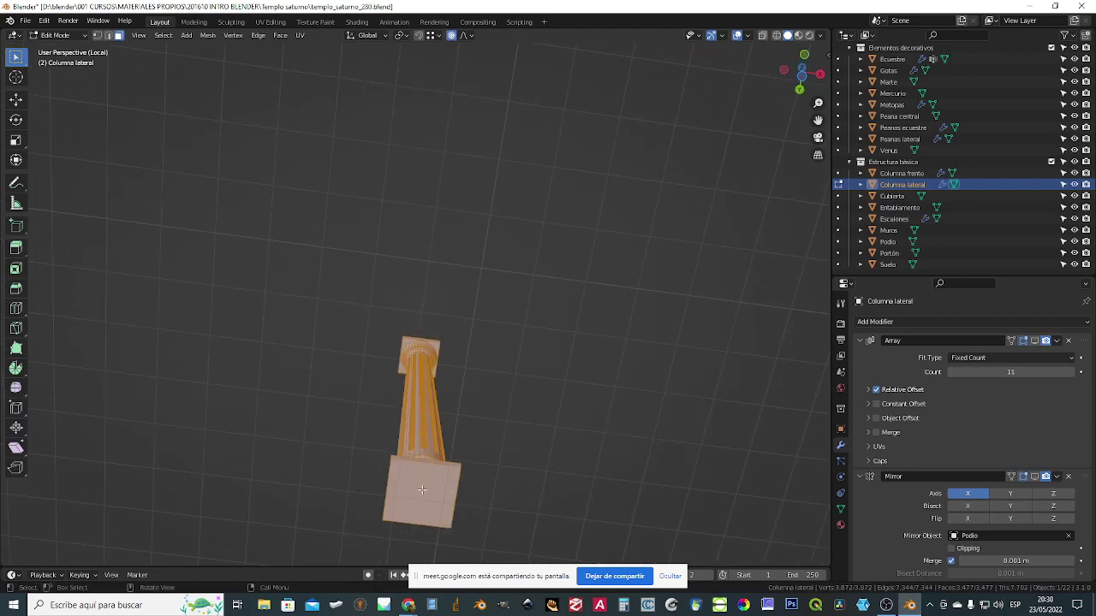
pyautogui.click(470, 506)
pyautogui.moveTo(492, 487); pyautogui.dragTo(489, 499, button='middle')
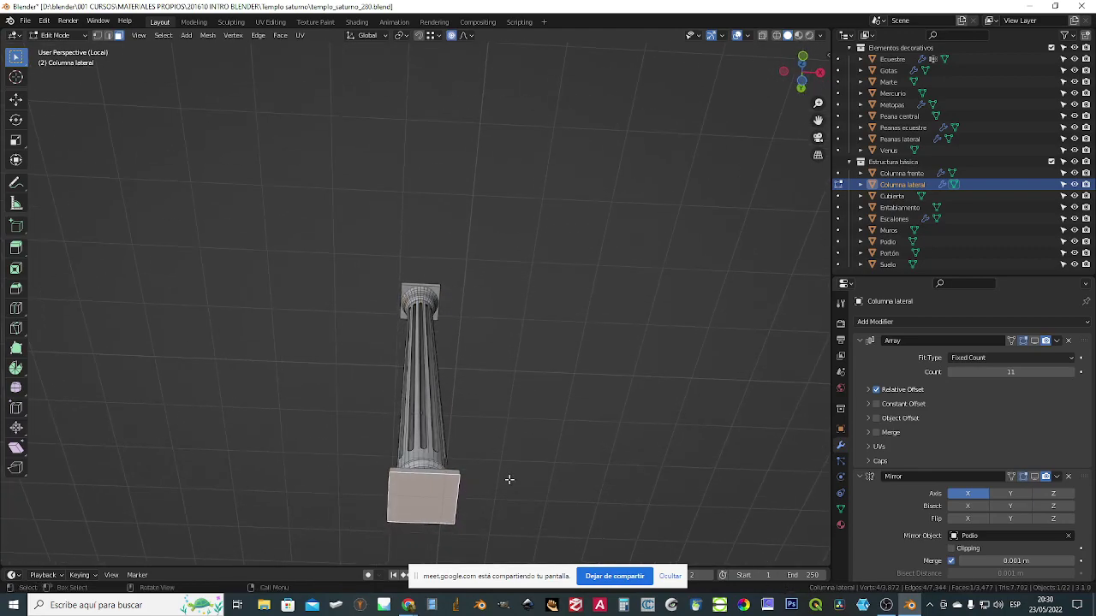
pyautogui.hotkey('shift', 's')
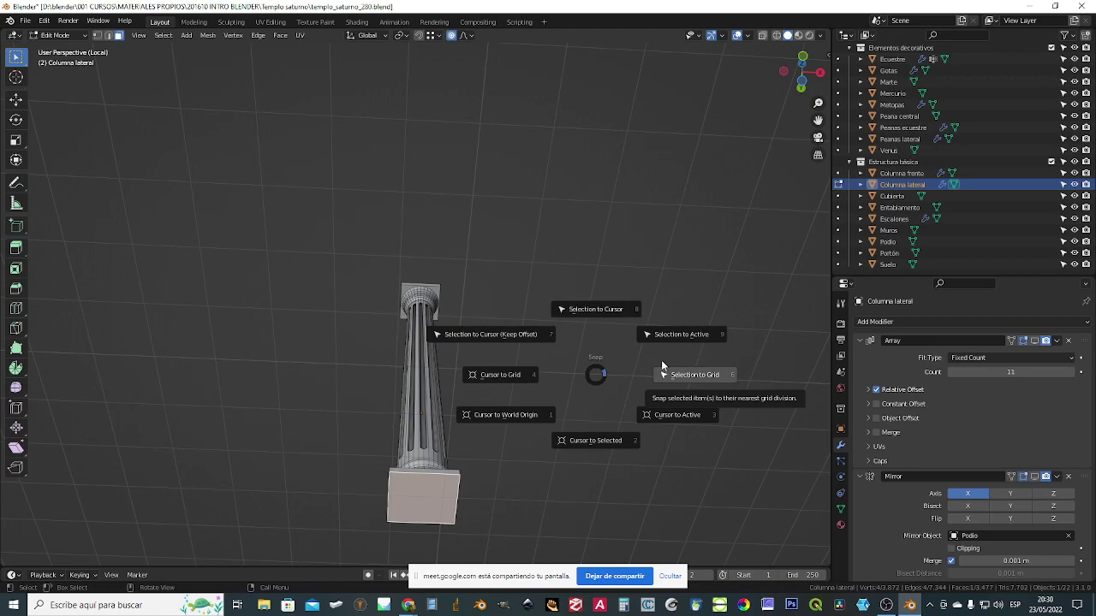
pyautogui.click(593, 439)
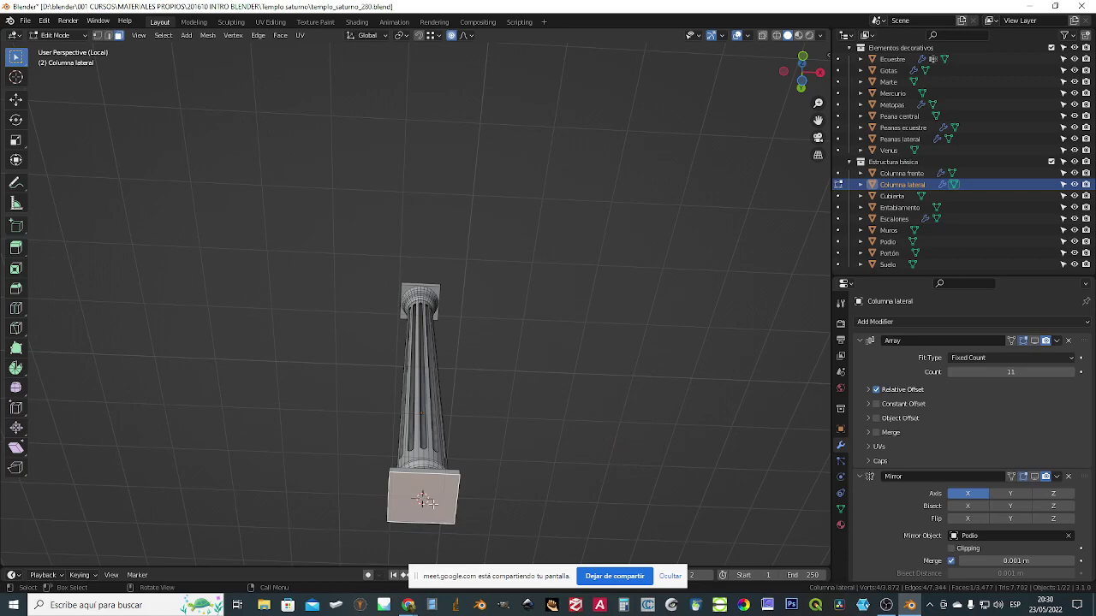
# - In Object Mode, set the column's origin to the 3D cursor at the centre of its base
pyautogui.press('Tab')
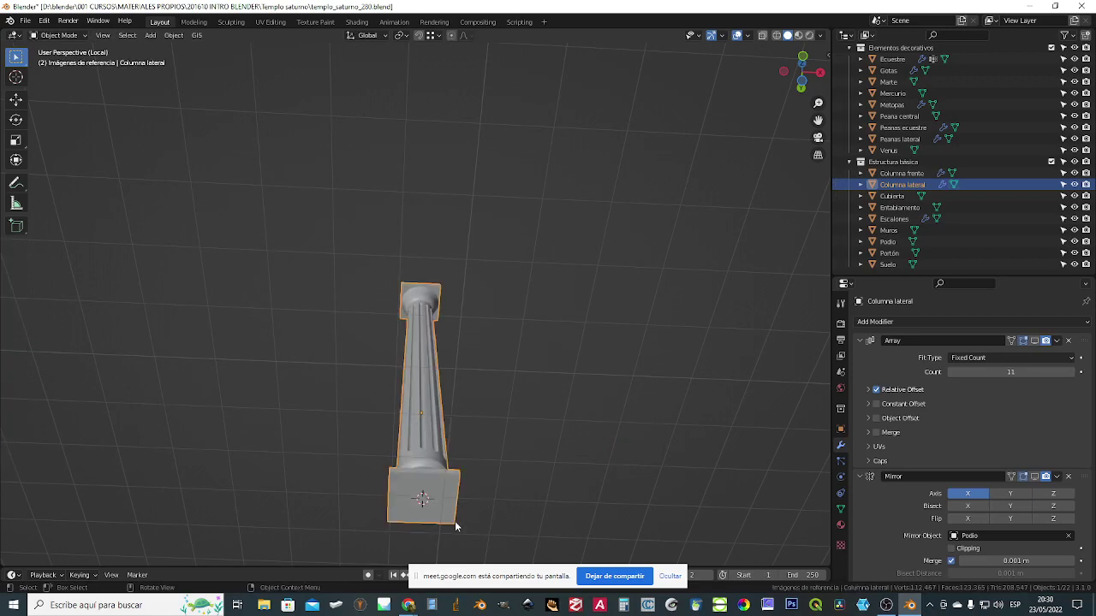
pyautogui.moveTo(472, 483); pyautogui.dragTo(471, 454, button='middle')
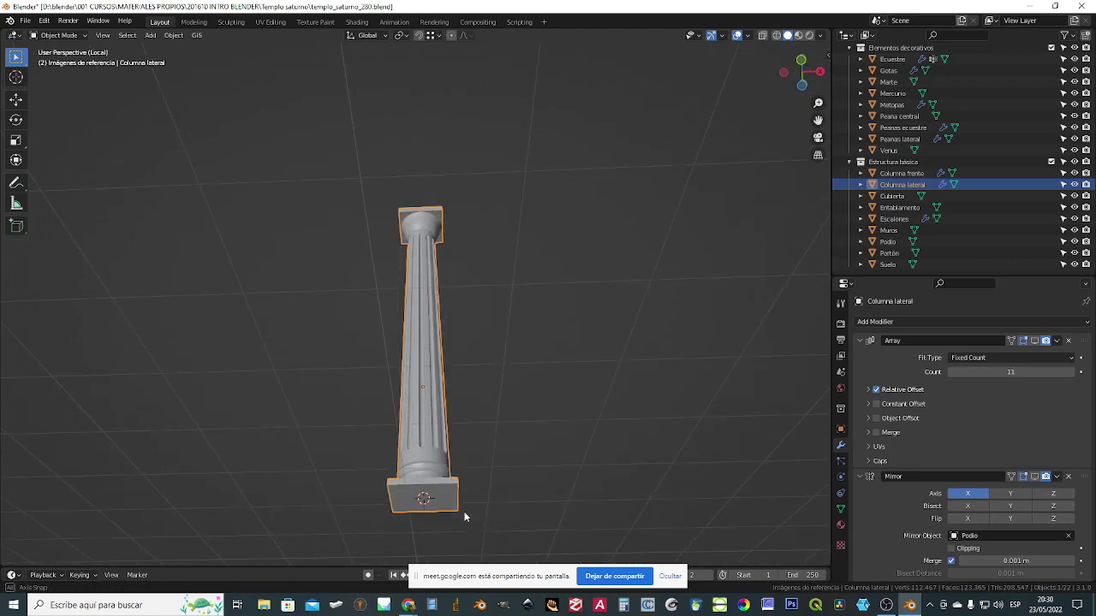
pyautogui.click(173, 35)
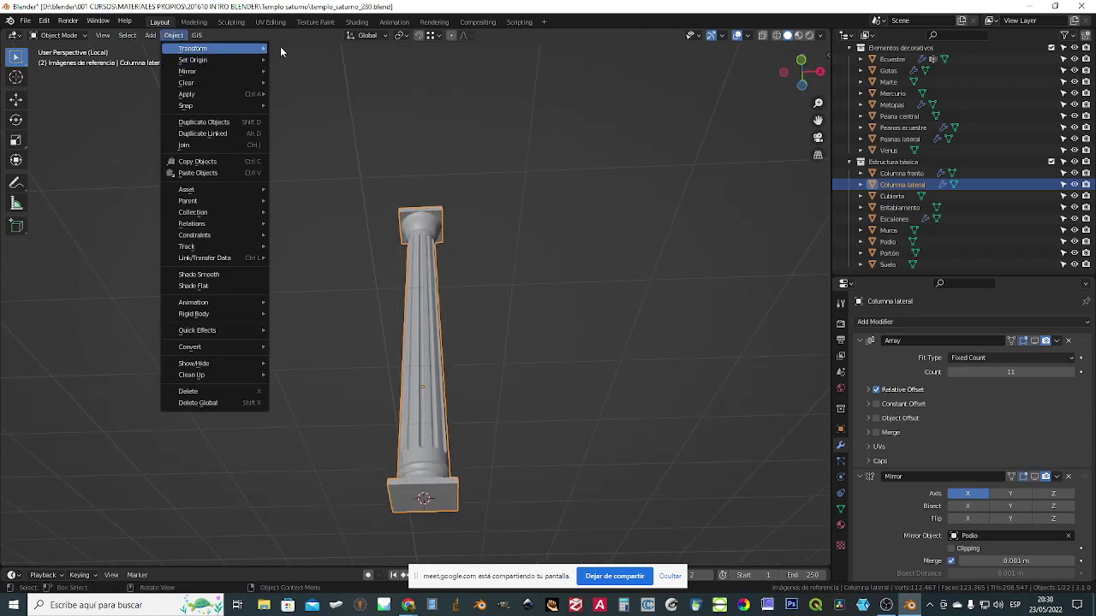
pyautogui.click(174, 35)
pyautogui.moveTo(193, 60)
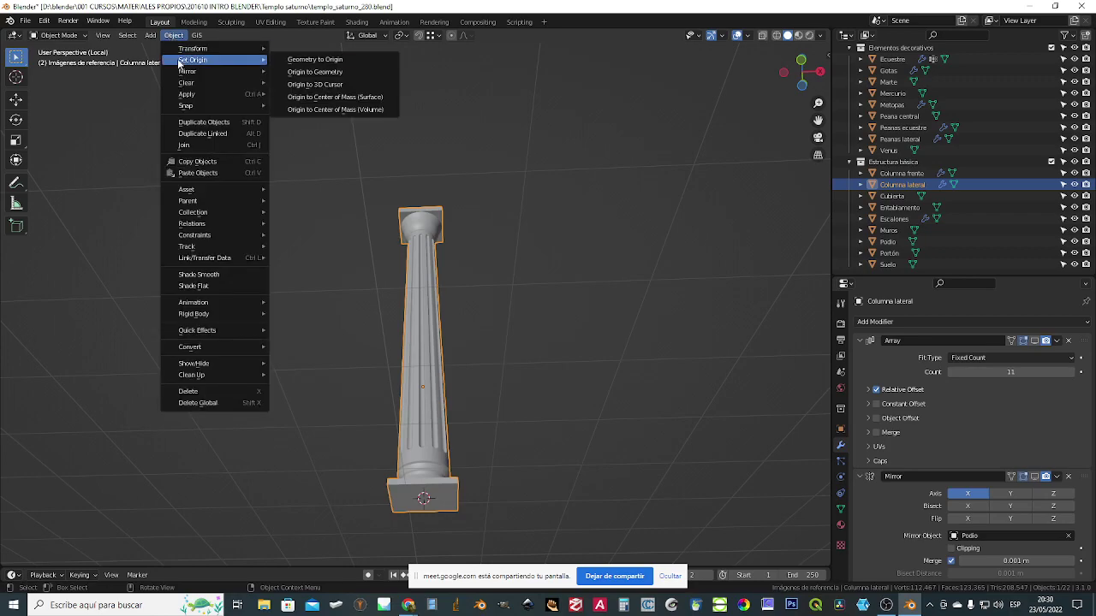
pyautogui.click(311, 73)
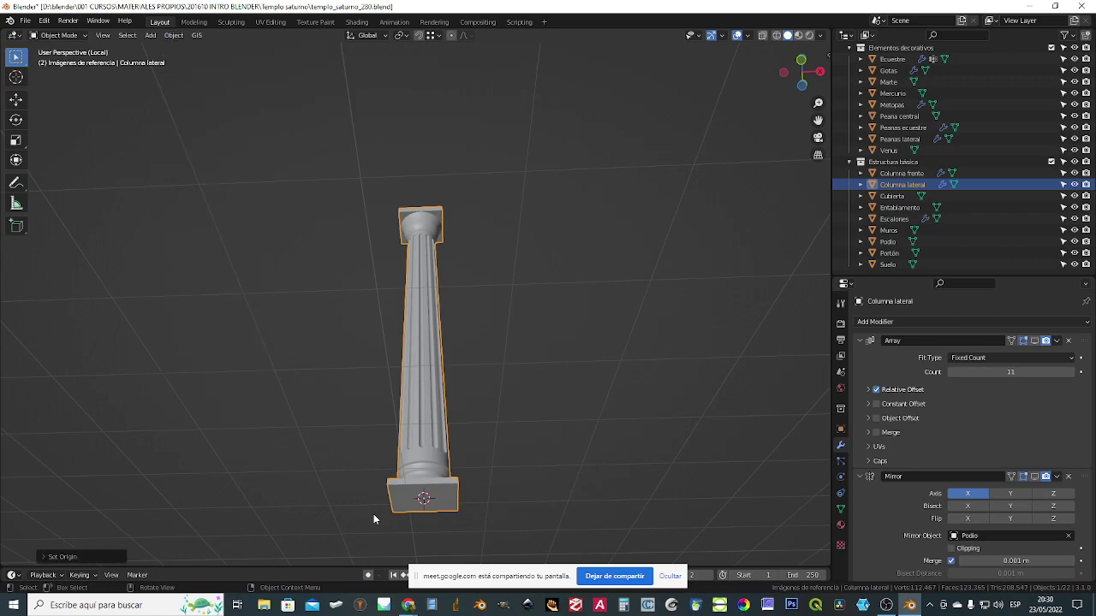
# - Try rotating the column in front view around the origin at its base, and check it from above
pyautogui.scroll(5, 374, 511)
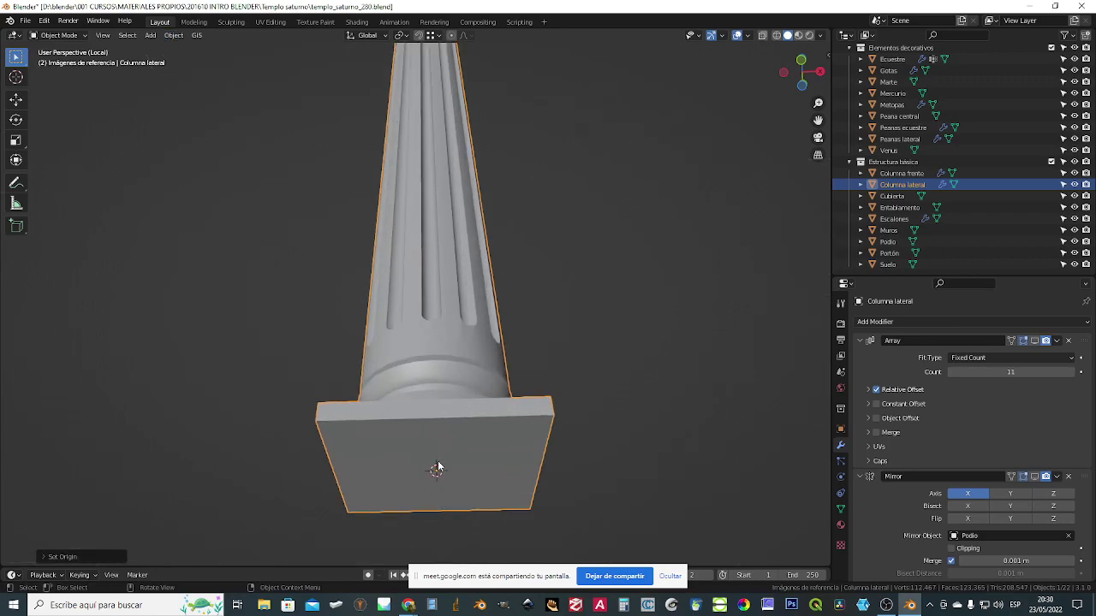
pyautogui.press('KP_1')
pyautogui.scroll(-5, 438, 461)
pyautogui.scroll(-2, 463, 483)
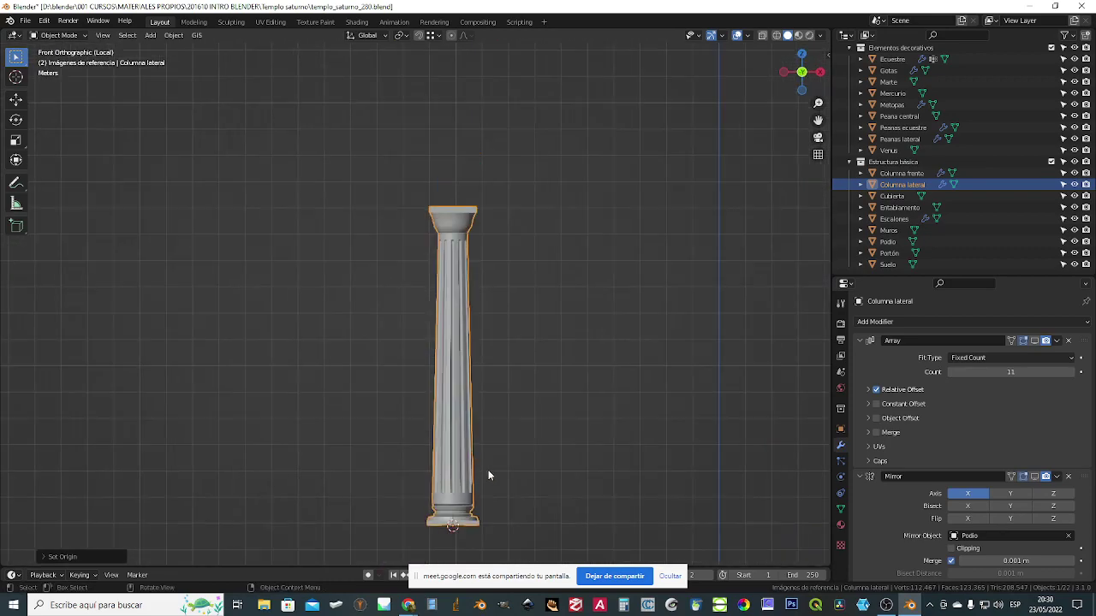
pyautogui.press('r')
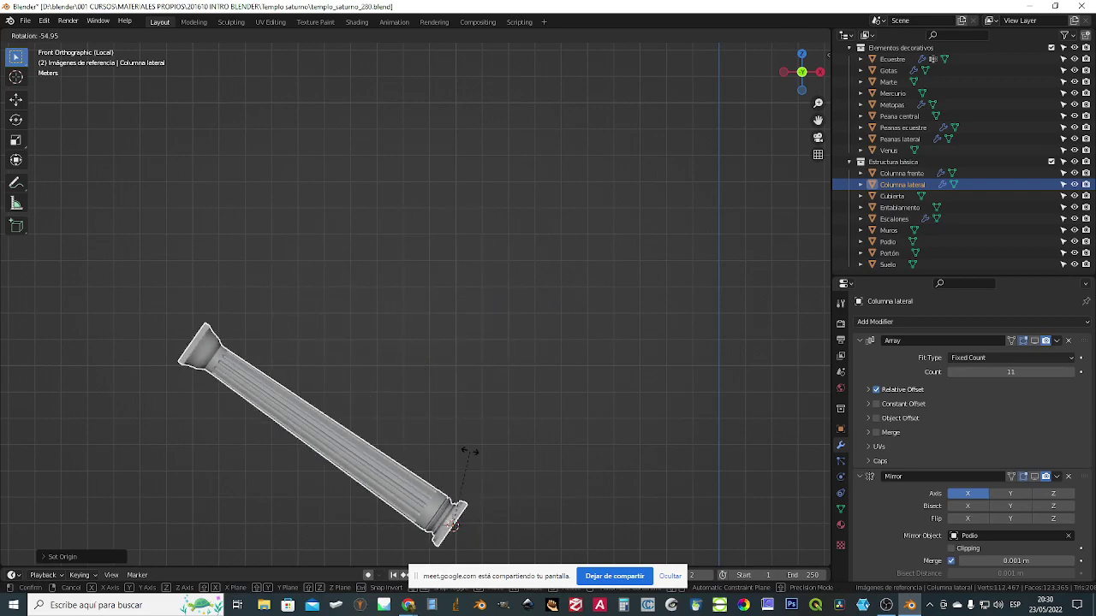
pyautogui.rightClick(580, 477)
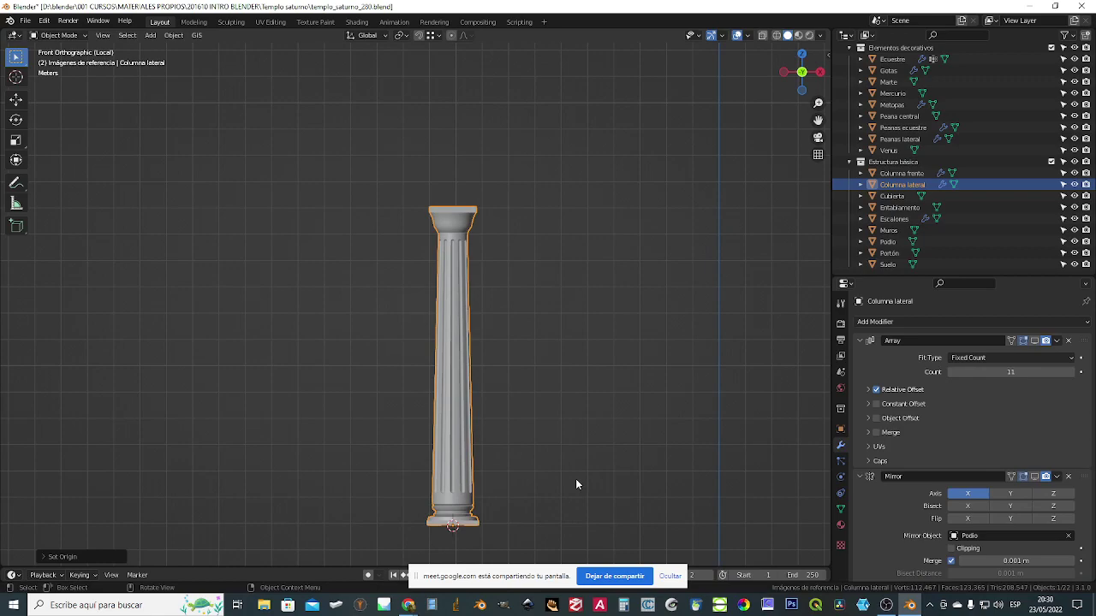
pyautogui.press('KP_7')
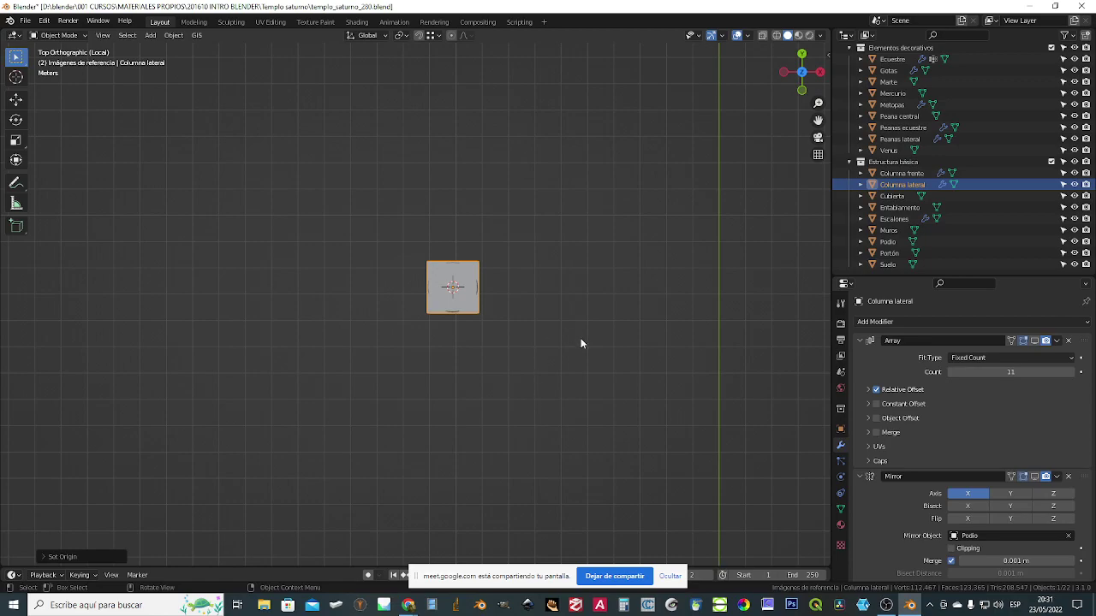
pyautogui.press('KP_1')
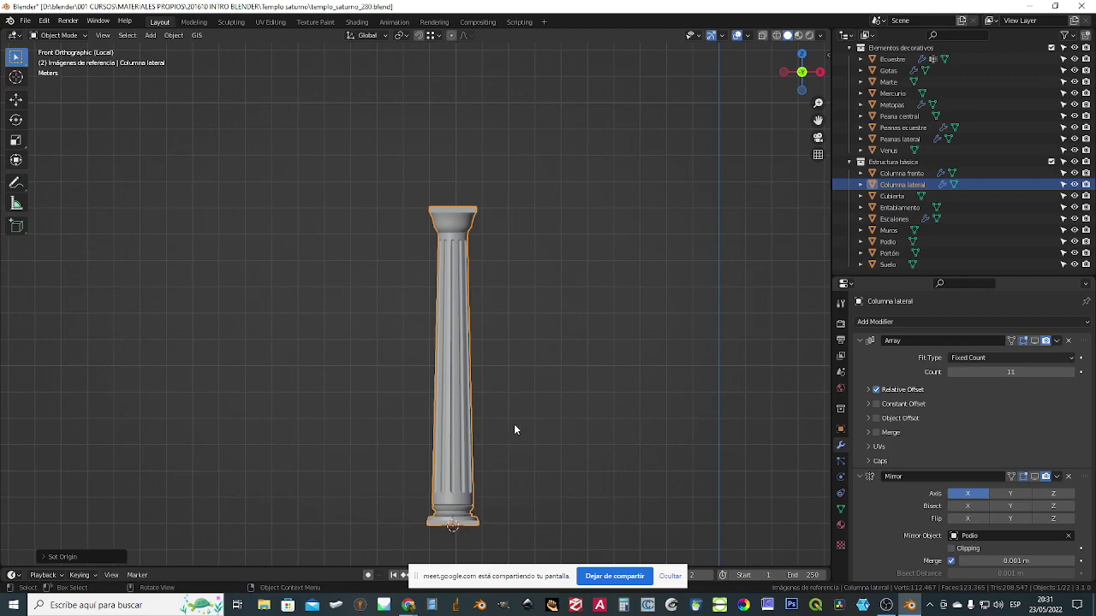
# - Turn the viewport display of the column's Mirror modifier back on and view the pair from the front
pyautogui.moveTo(485, 406); pyautogui.dragTo(492, 435, button='middle')
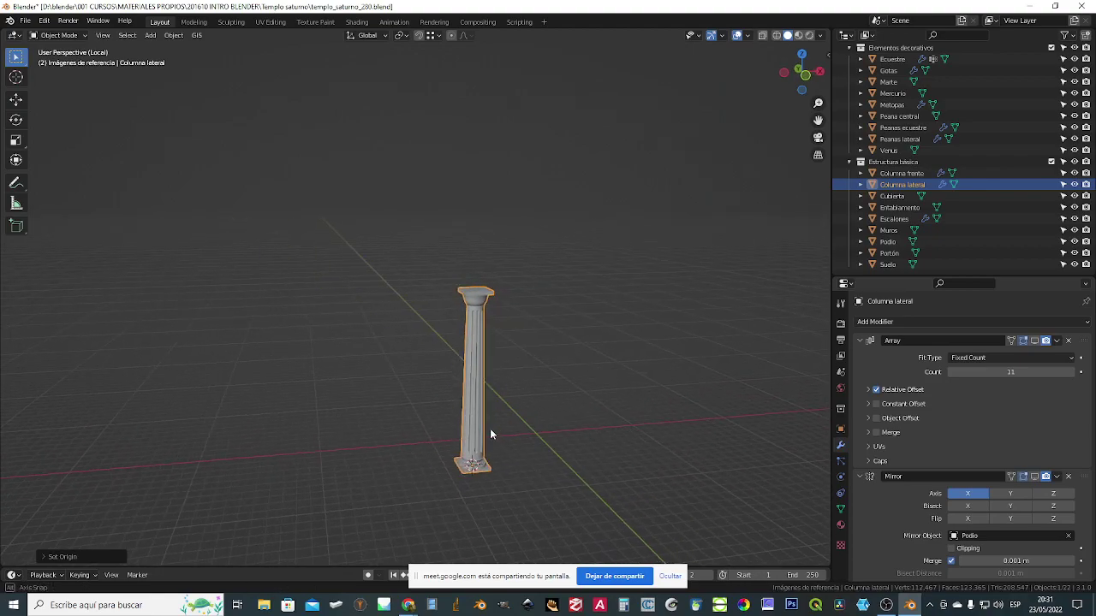
pyautogui.click(1034, 476)
pyautogui.moveTo(551, 477); pyautogui.dragTo(586, 478, button='middle')
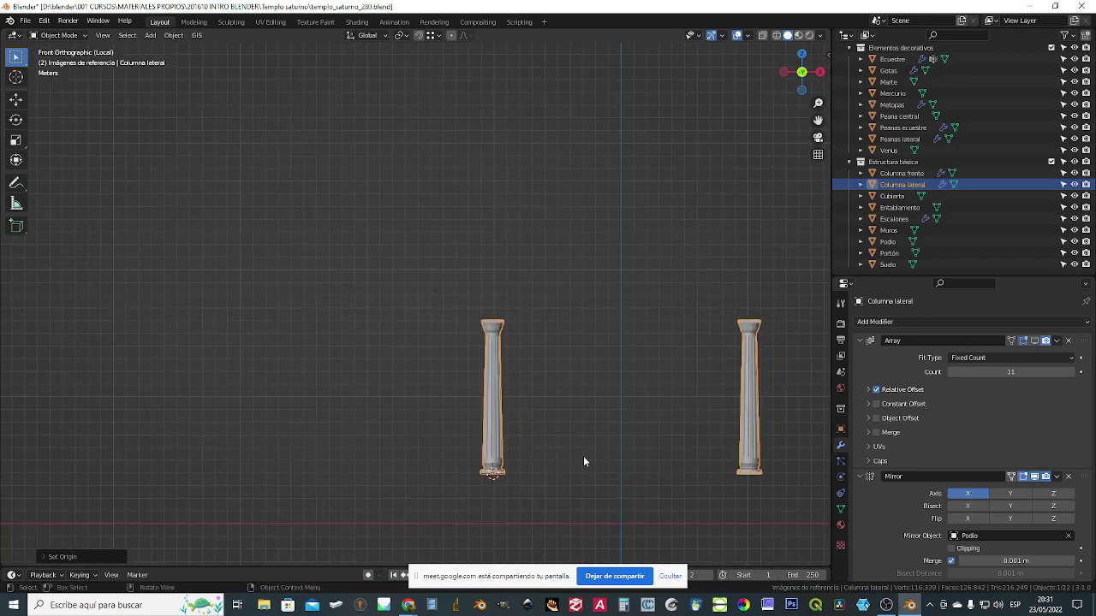
# - In Edit Mode, try moving the column's whole mesh about 3.5 m along negative X, and undo the move
pyautogui.press('Tab')
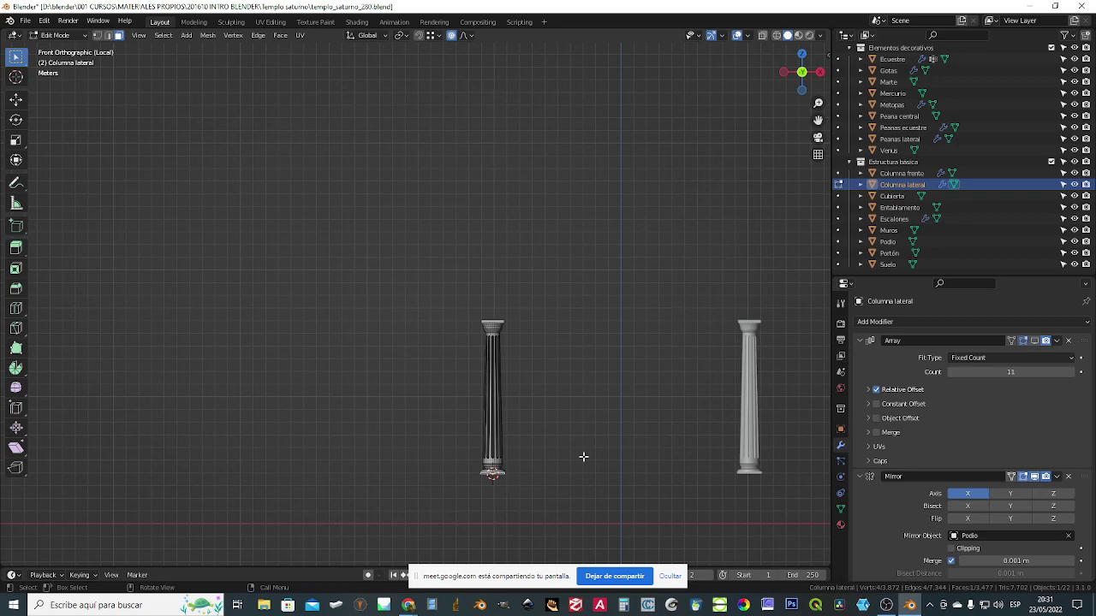
pyautogui.press('a')
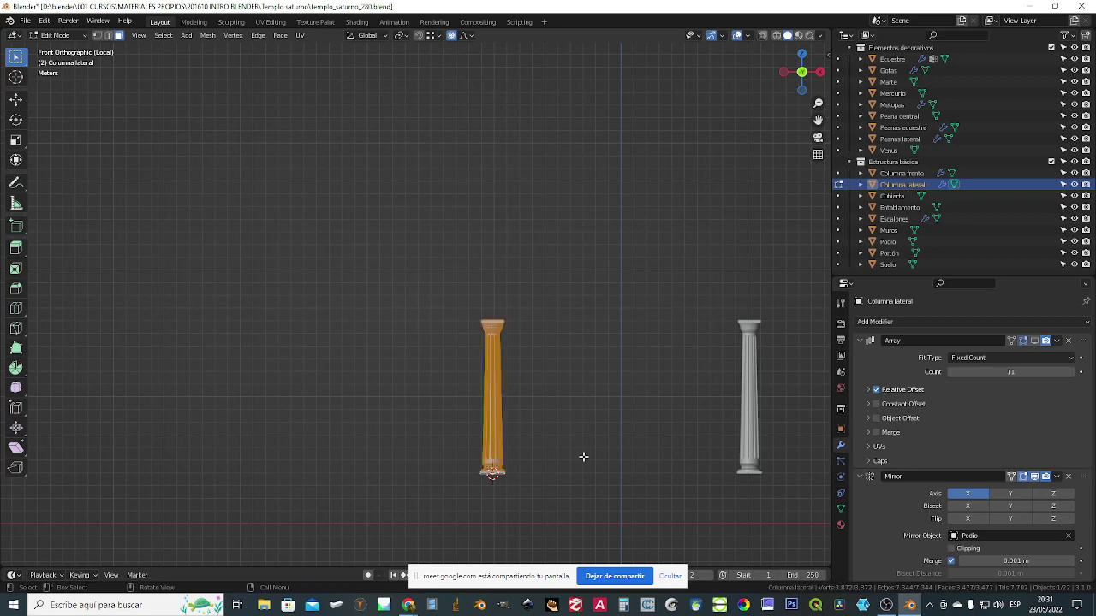
pyautogui.press('g')
pyautogui.press('x')
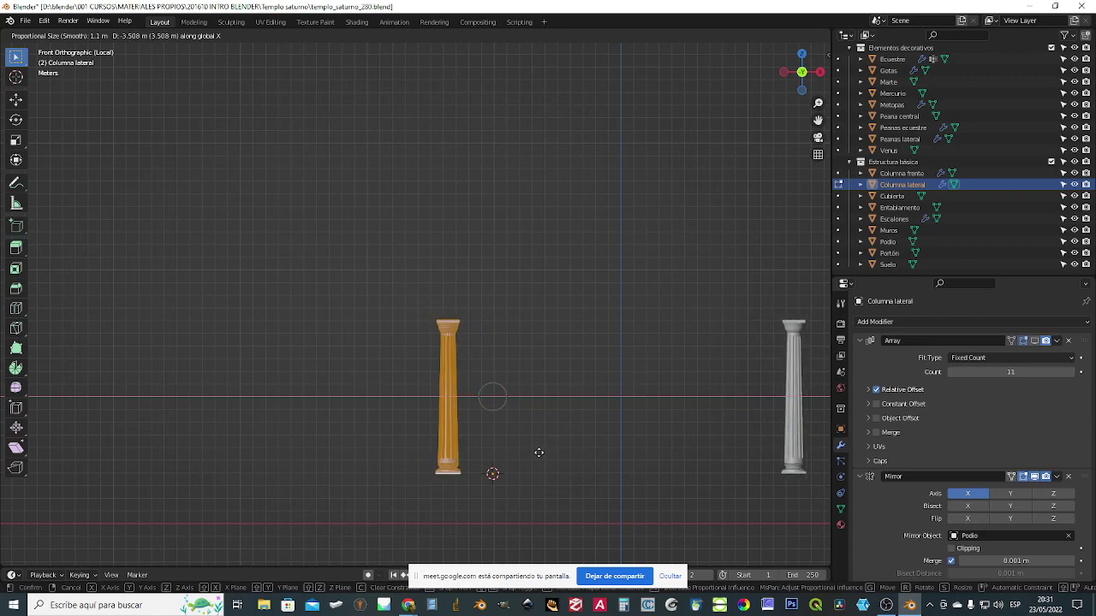
pyautogui.click(538, 452)
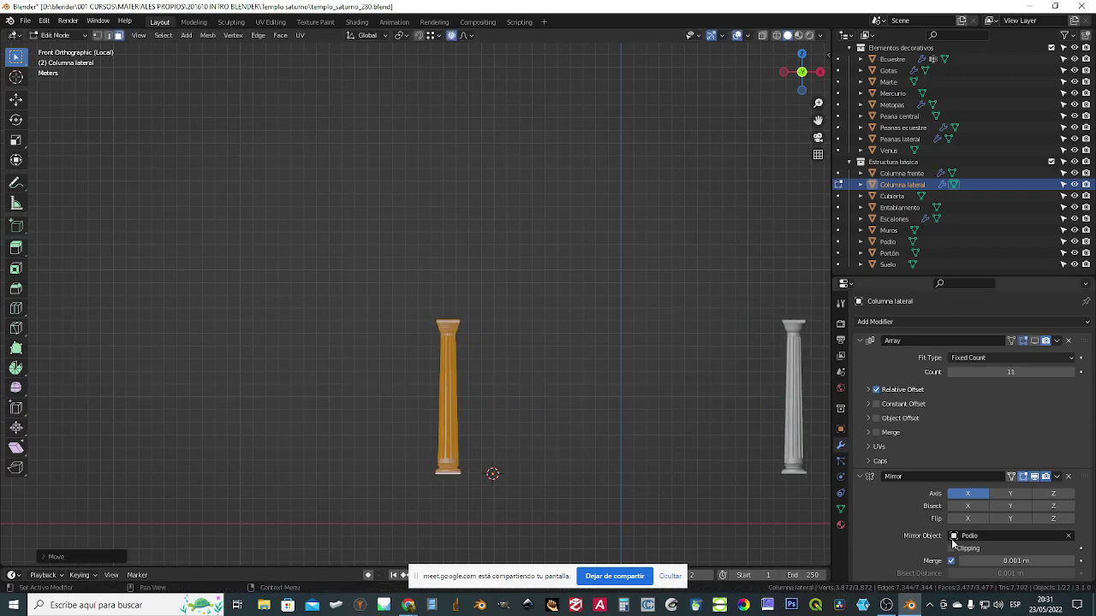
pyautogui.scroll(-1, 1043, 554)
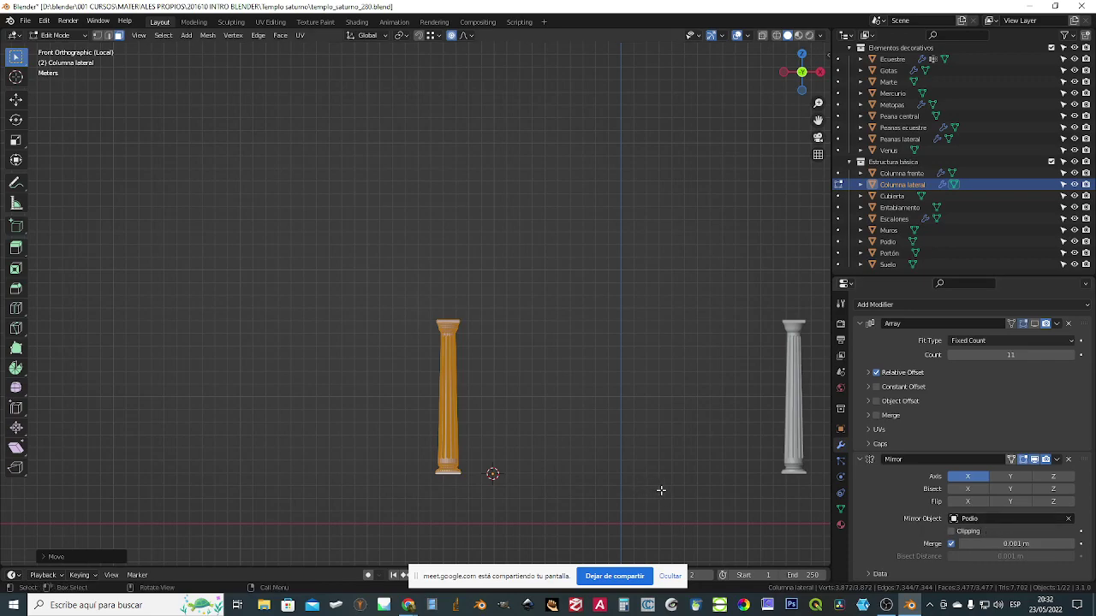
pyautogui.hotkey('ctrl', 'z')
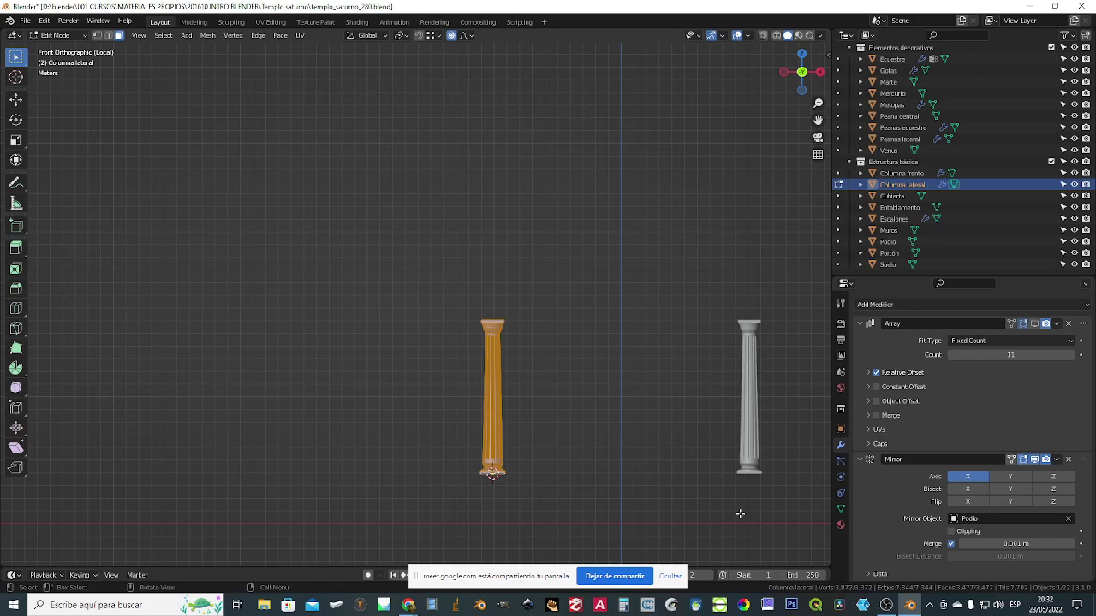
pyautogui.press('Tab')
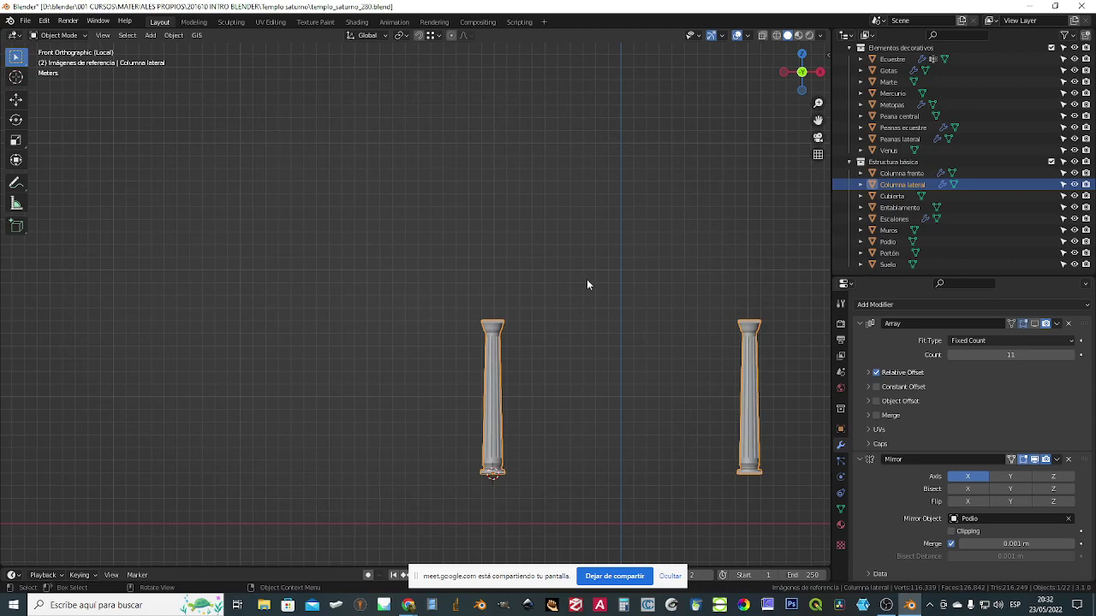
# - Leave local view to bring back the full temple and look at its front colonnade
pyautogui.press('KP_Divide')
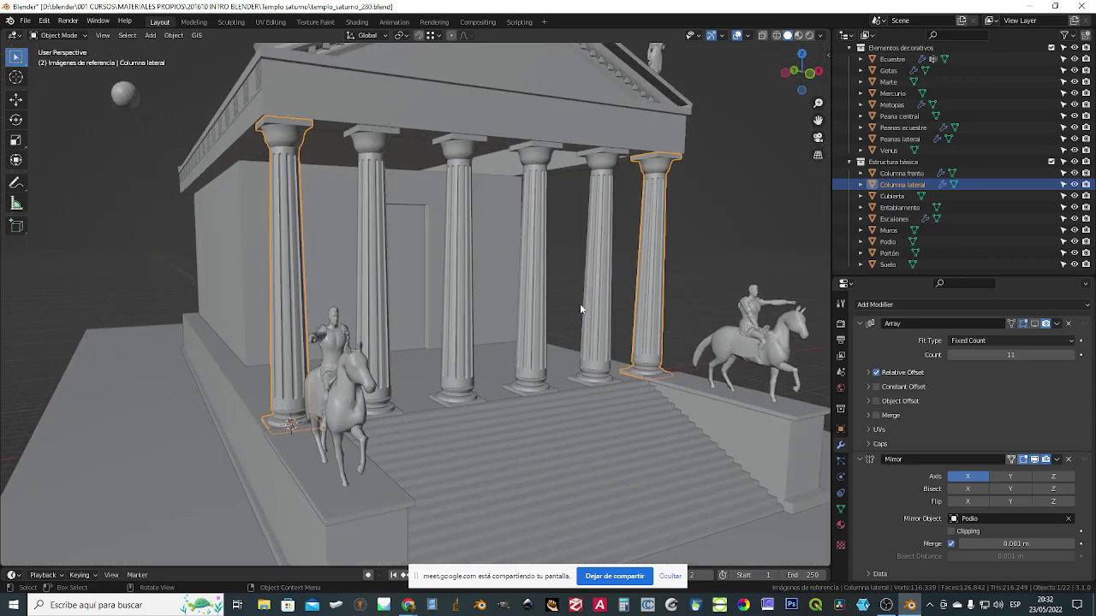
pyautogui.moveTo(515, 448); pyautogui.dragTo(501, 426, button='middle')
pyautogui.scroll(4, 496, 440)
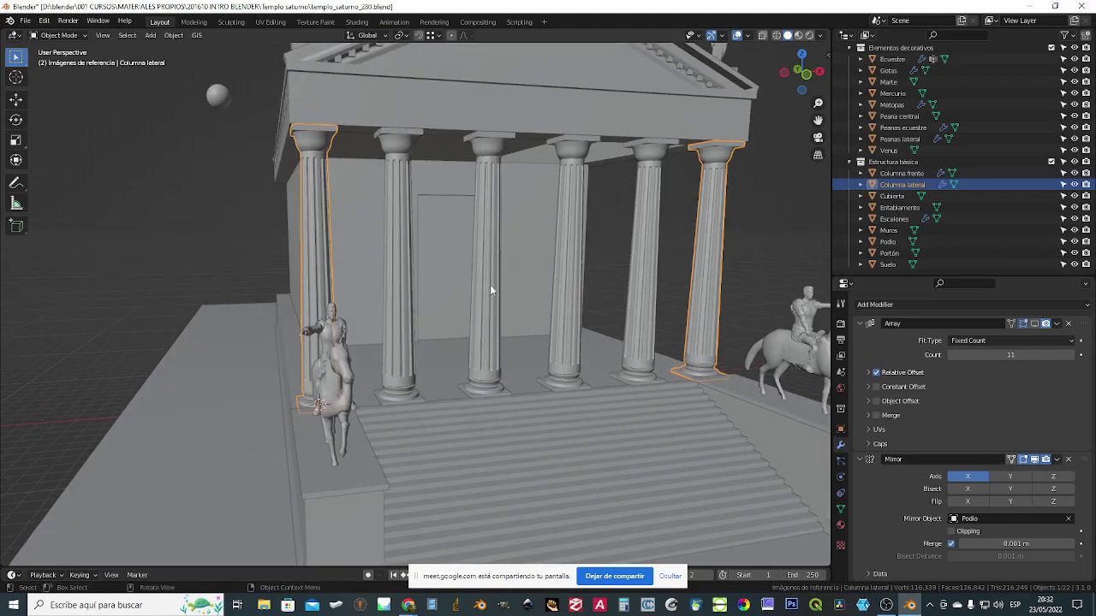
# - Compare the podium's origin with the side column's Mirror modifier, which uses Podio as mirror object, in perspective and front orthographic view
pyautogui.scroll(-5, 707, 344)
pyautogui.scroll(3, 594, 493)
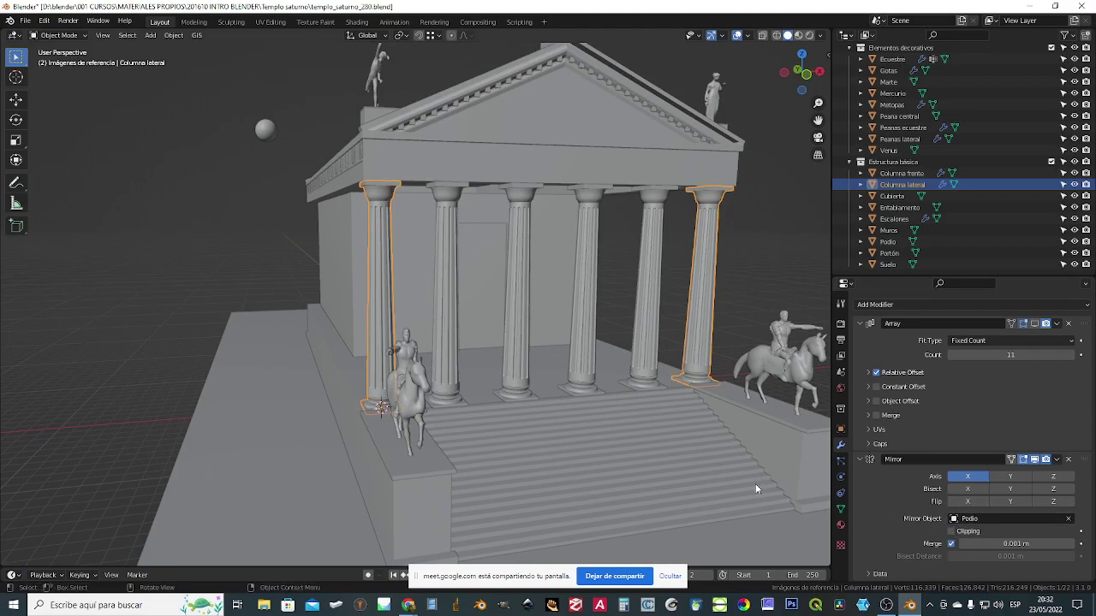
pyautogui.click(437, 499)
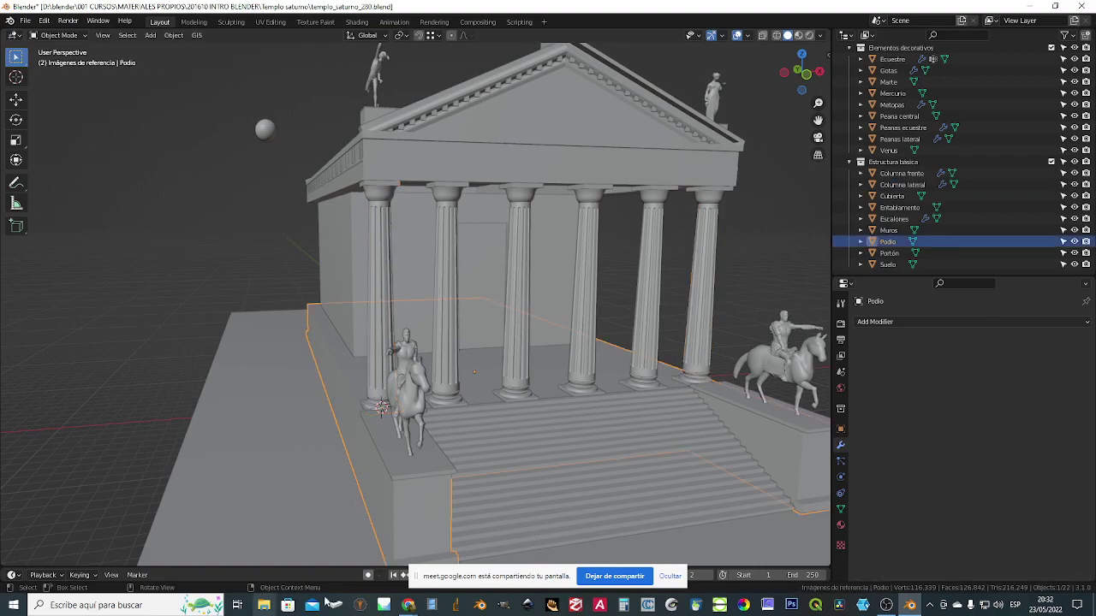
pyautogui.scroll(3, 491, 483)
pyautogui.scroll(-2, 478, 487)
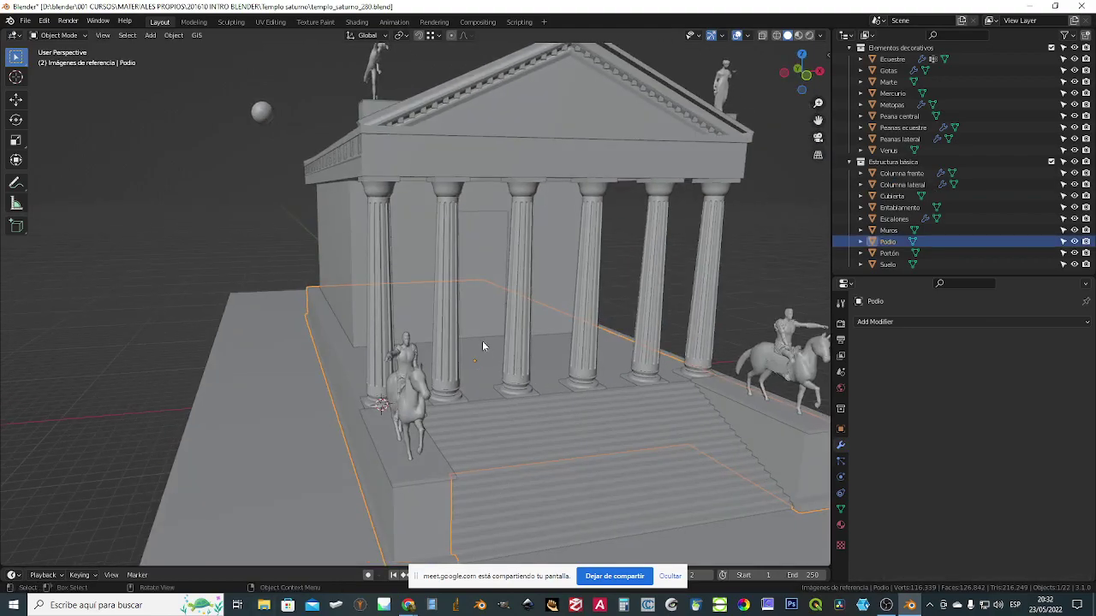
pyautogui.click(387, 316)
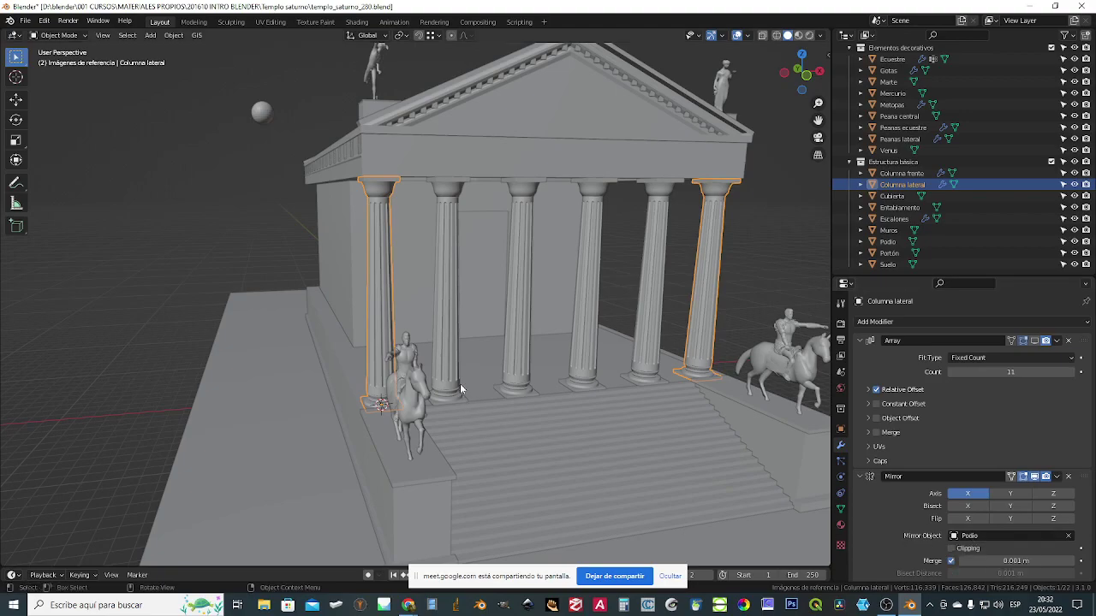
pyautogui.moveTo(698, 326); pyautogui.dragTo(454, 393, button='middle')
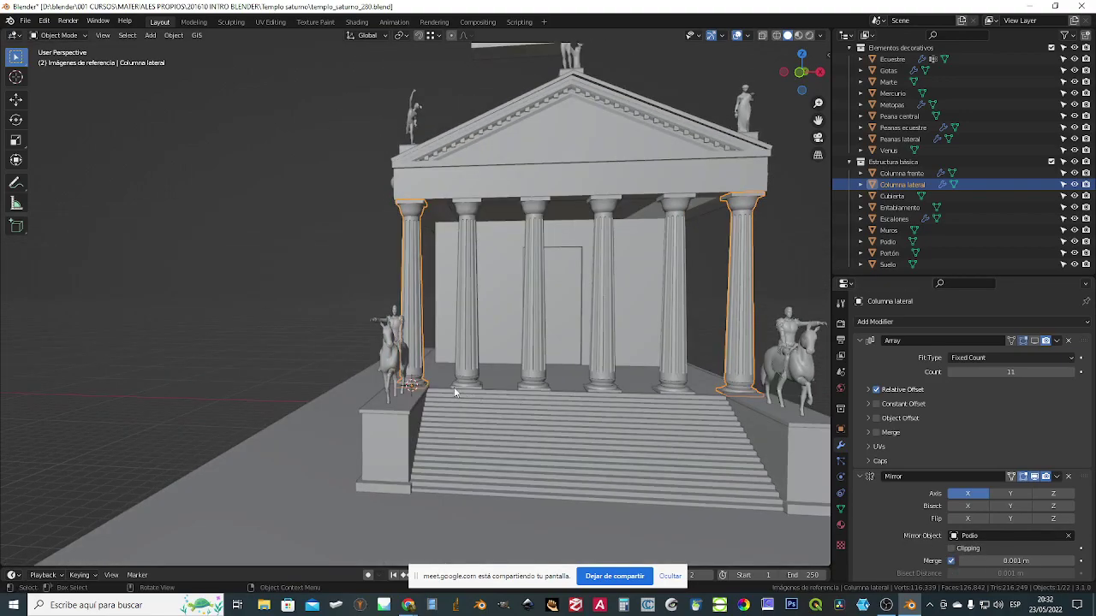
pyautogui.press('KP_1')
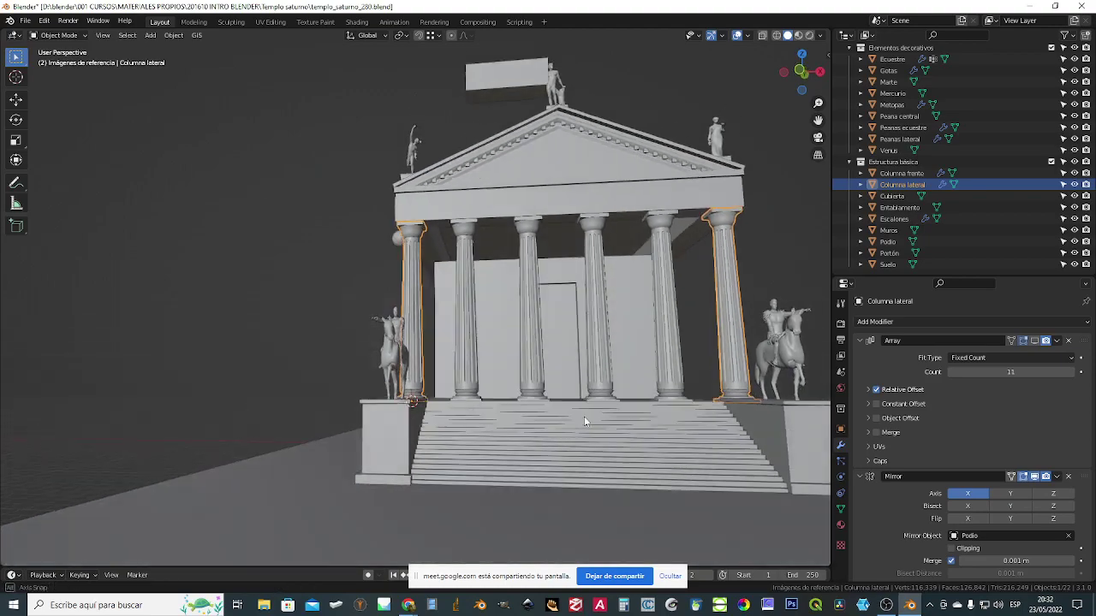
pyautogui.press('KP_5')
pyautogui.click(411, 423)
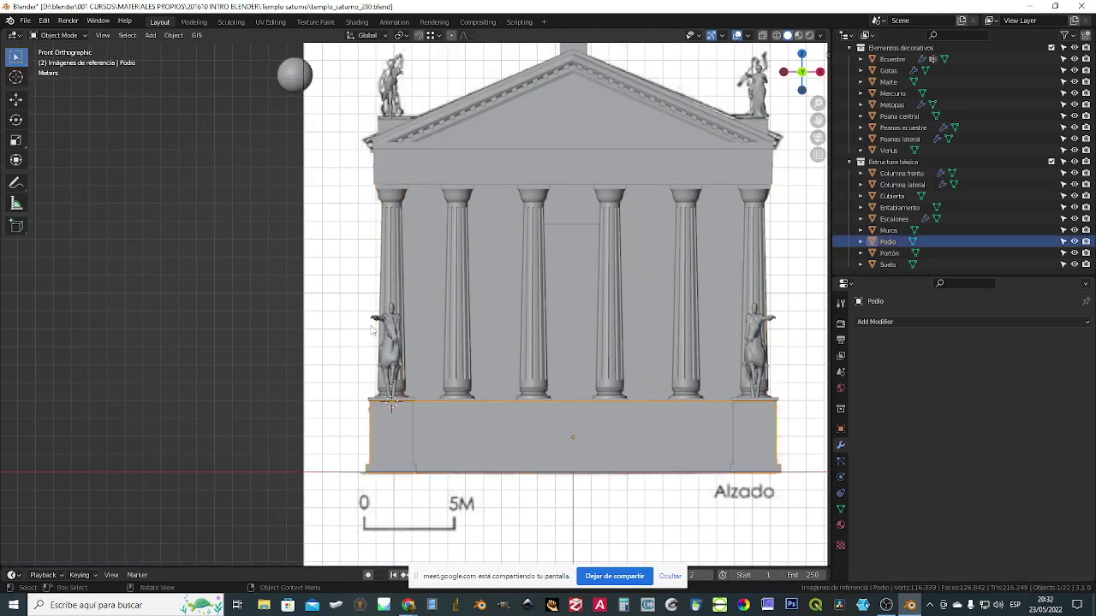
# - In Edit Mode, snap the 3D cursor to the vertex at the podium's rear corner on the negative X side, and return to Object Mode
pyautogui.moveTo(559, 377); pyautogui.dragTo(525, 317, button='middle')
pyautogui.scroll(-1, 510, 336)
pyautogui.scroll(-3, 509, 341)
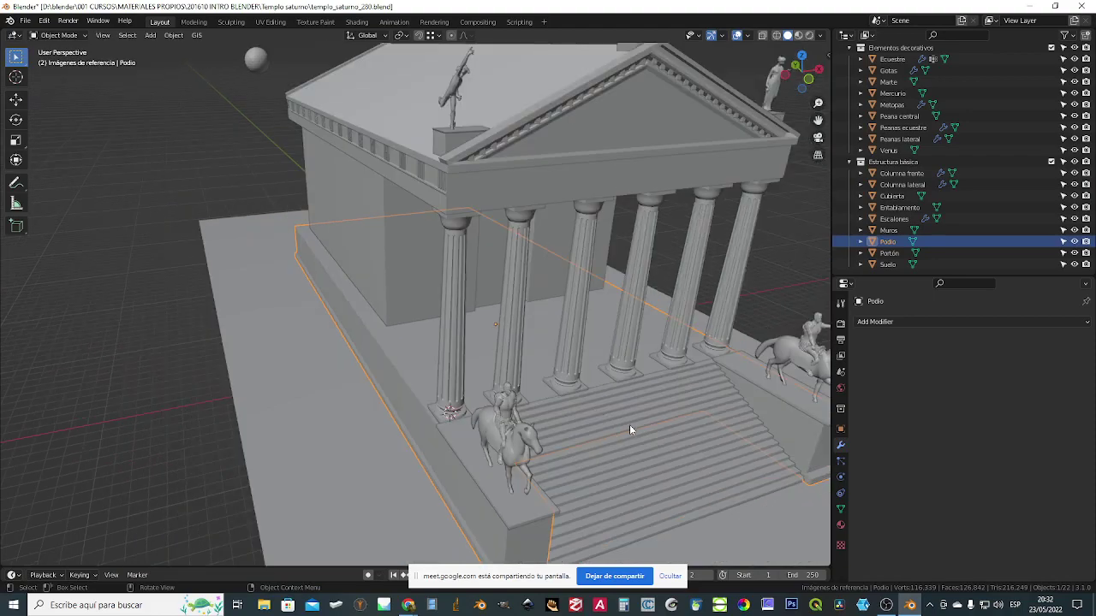
pyautogui.press('Tab')
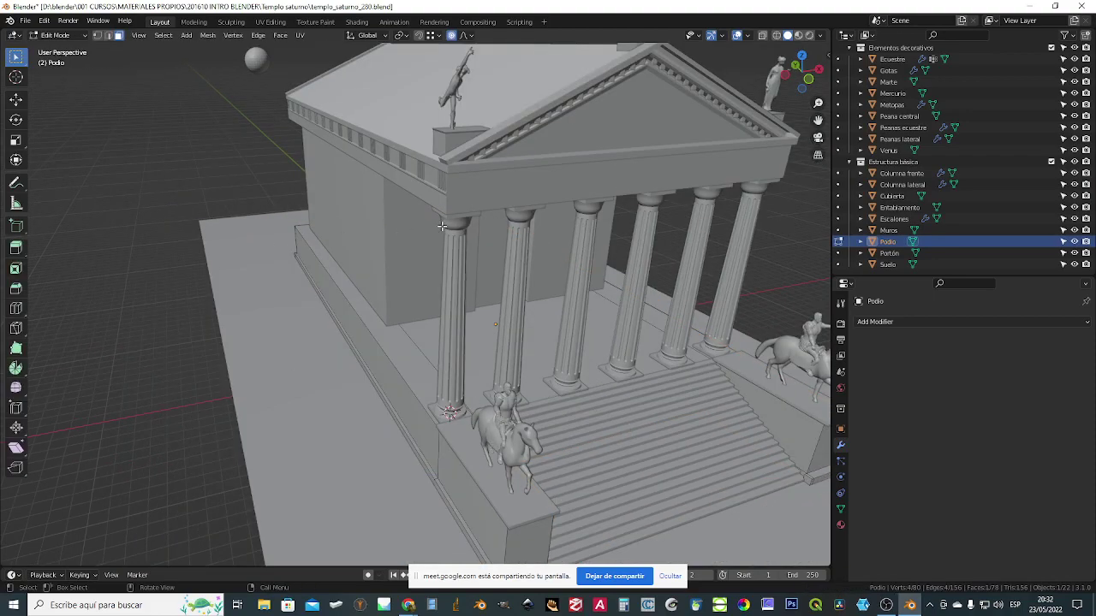
pyautogui.click(97, 36)
pyautogui.hotkey('shift', 's')
pyautogui.click(438, 379)
pyautogui.press('Tab')
# - Set the podium's origin to the 3D cursor at its rear corner
pyautogui.click(173, 35)
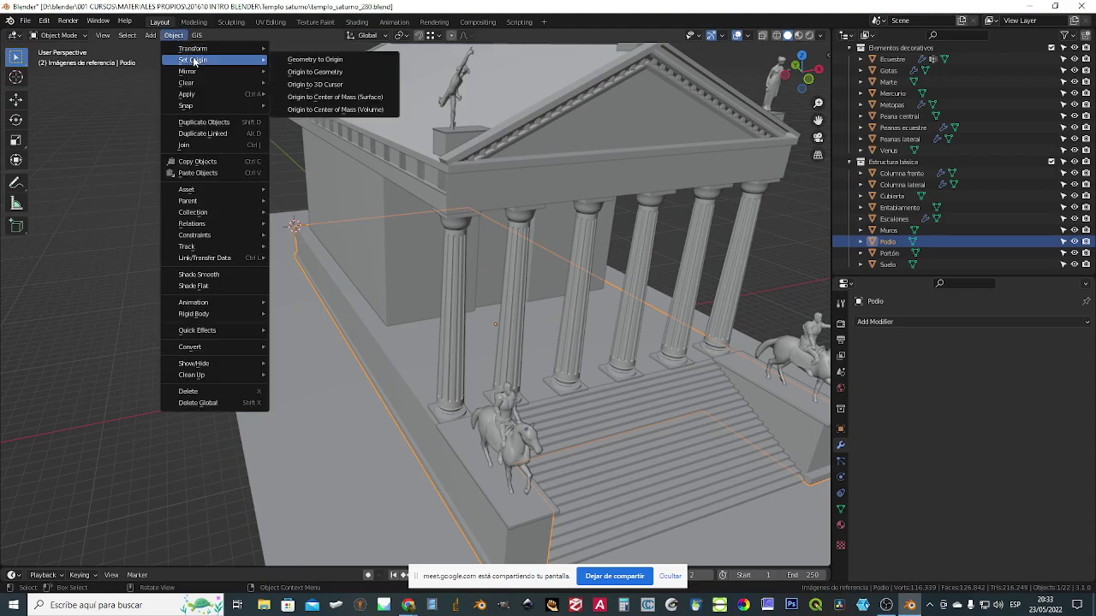
pyautogui.click(174, 35)
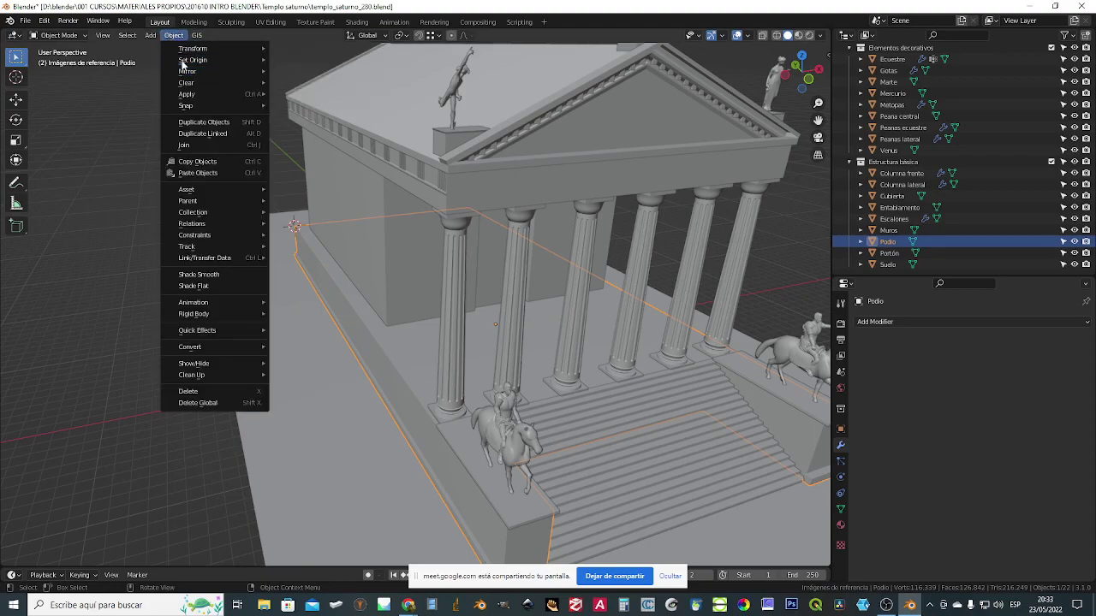
pyautogui.moveTo(190, 60)
pyautogui.click(320, 89)
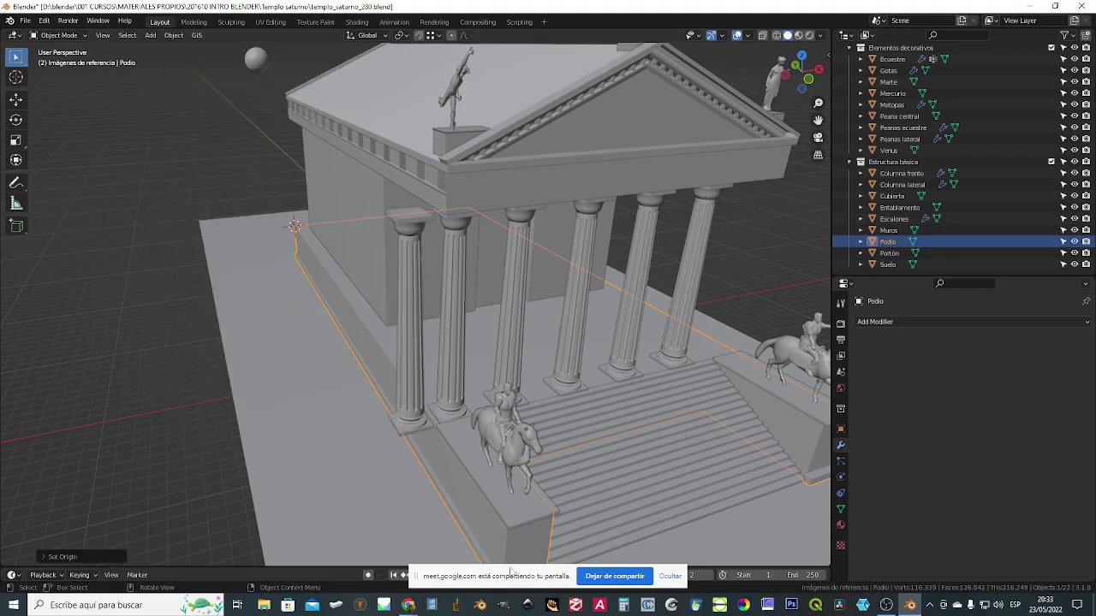
# - Examine how the mirrored side columns relate to the podium's relocated origin, selecting the column and the podium in turn
pyautogui.moveTo(502, 380); pyautogui.dragTo(161, 297, button='middle')
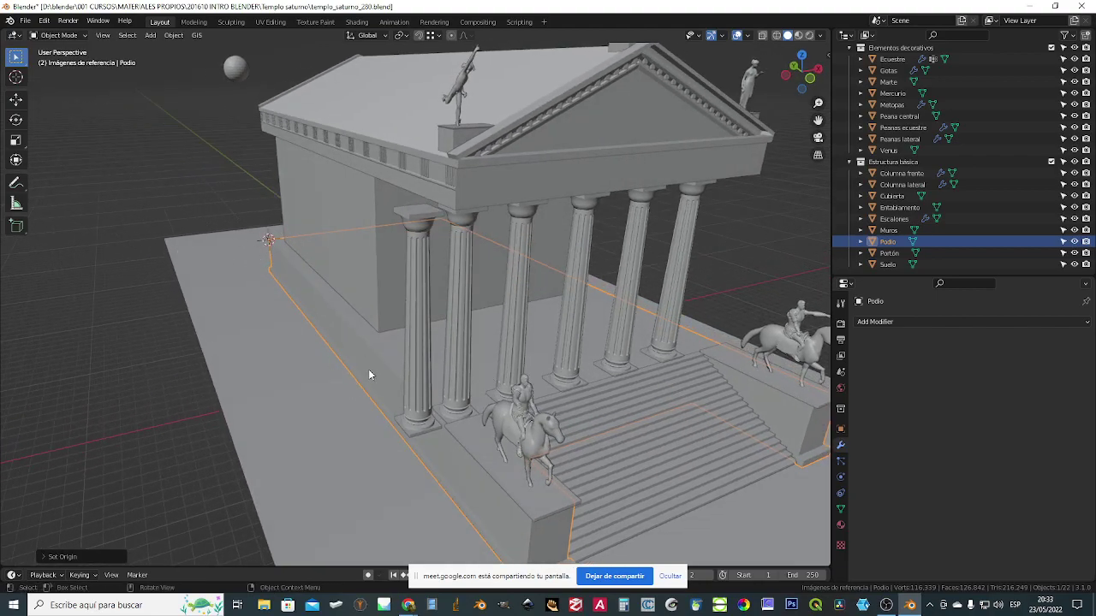
pyautogui.click(461, 380)
pyautogui.moveTo(461, 383); pyautogui.dragTo(478, 424, button='middle')
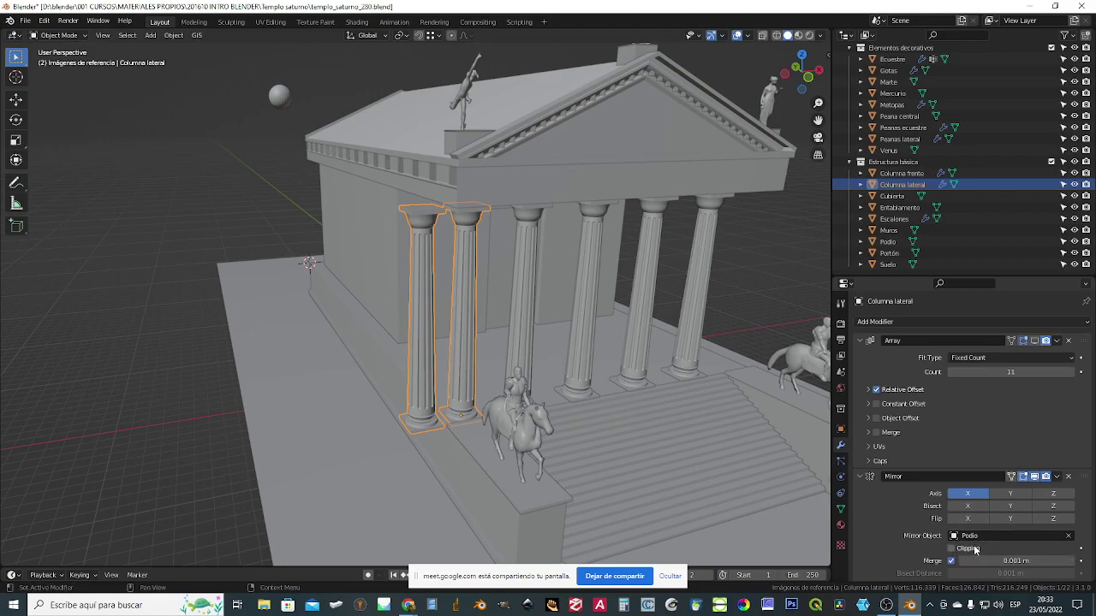
pyautogui.click(334, 263)
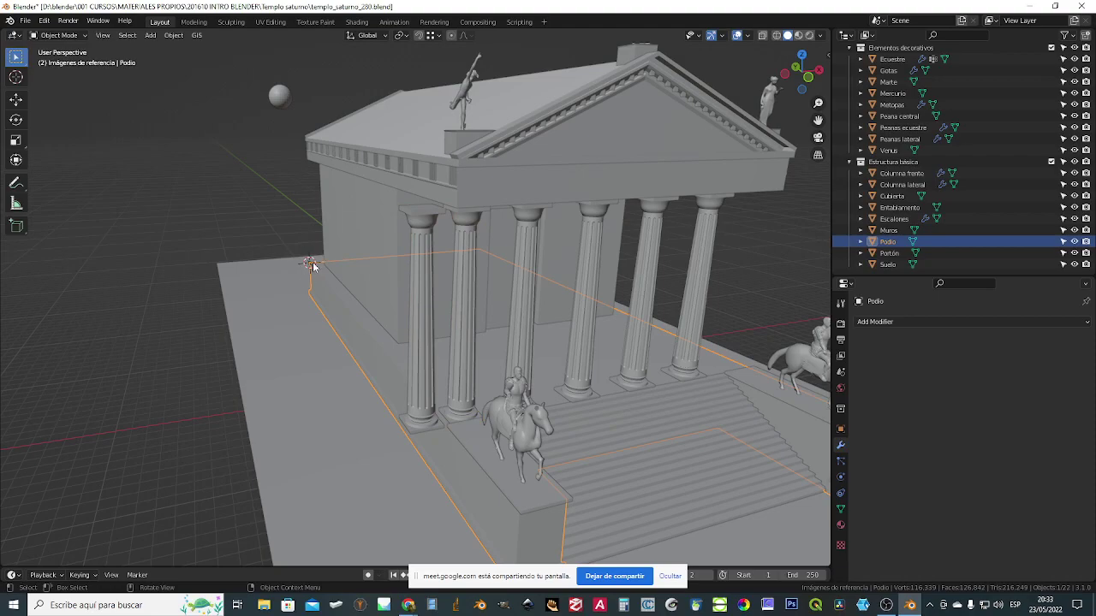
pyautogui.click(436, 361)
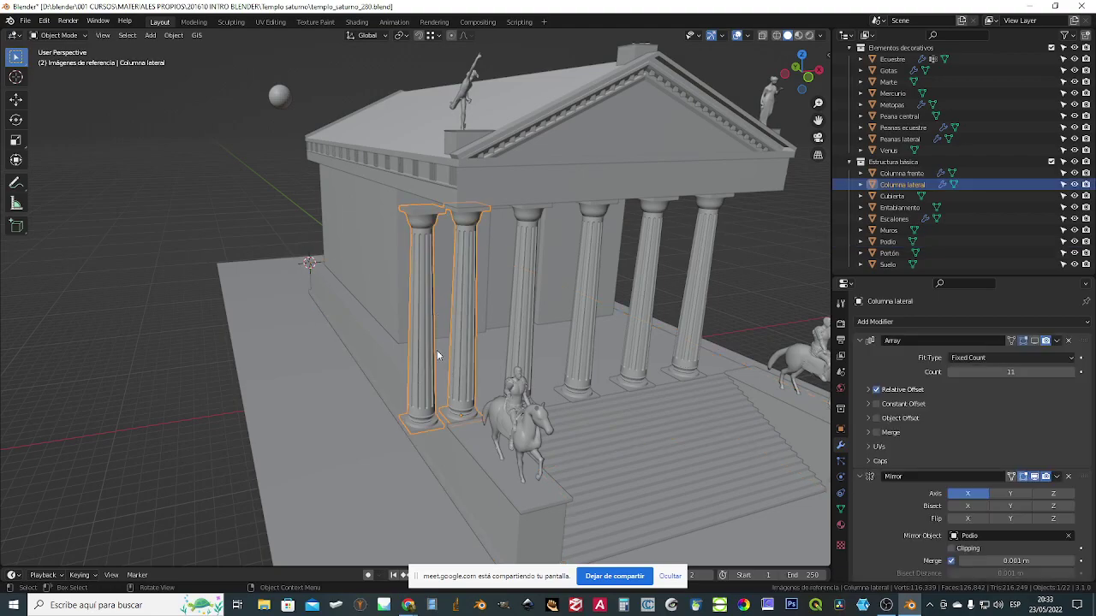
pyautogui.moveTo(436, 379)
pyautogui.mouseDown(button='middle')
pyautogui.moveTo(398, 355)
pyautogui.moveTo(440, 372)
pyautogui.mouseUp(button='middle')
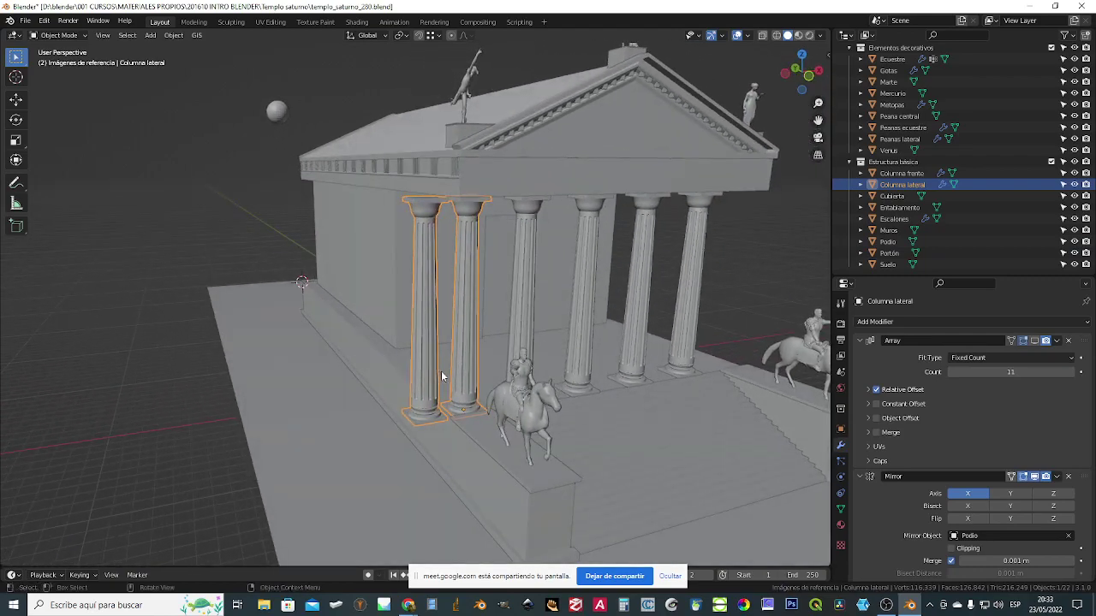
# - Undo the podium's origin change and view the temple from the front
pyautogui.click(567, 385)
pyautogui.click(572, 391)
pyautogui.click(582, 396)
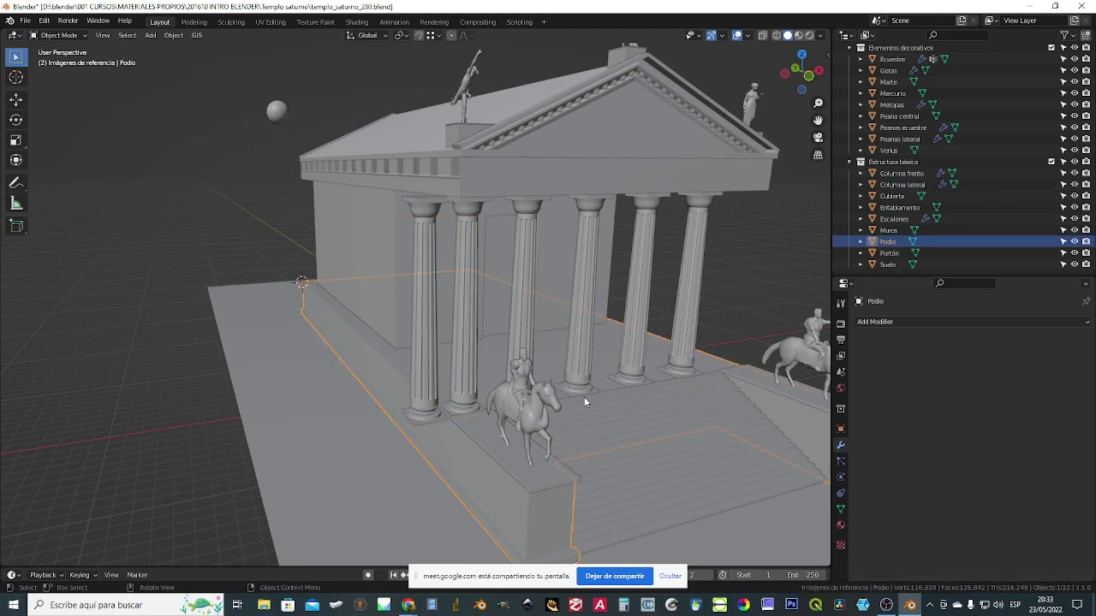
pyautogui.moveTo(701, 401); pyautogui.dragTo(656, 413, button='middle')
pyautogui.press('KP_1')
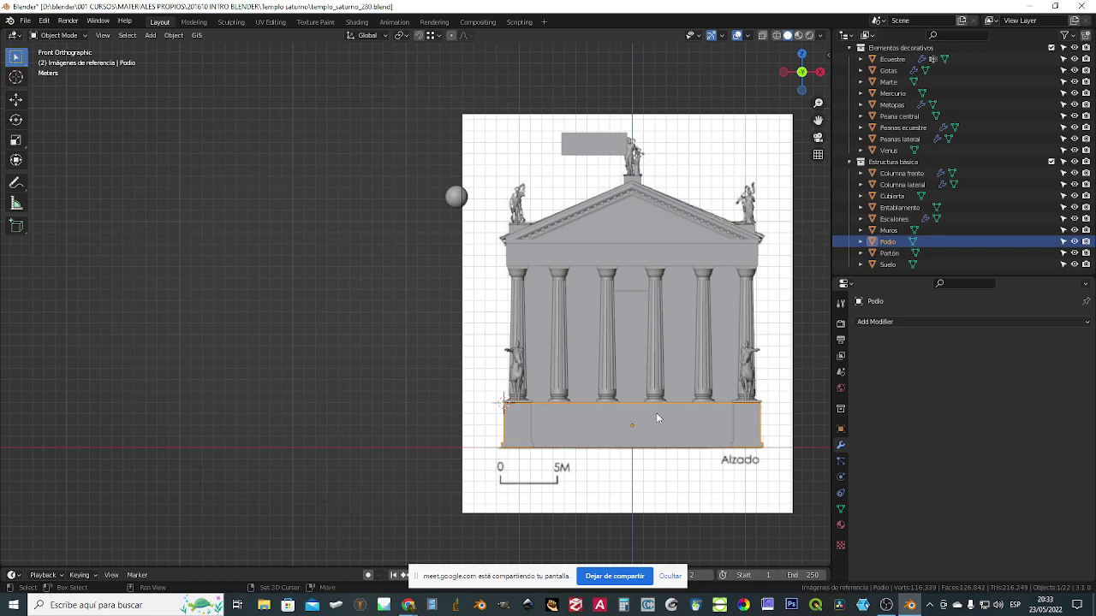
# - Try duplicating the podium about 31 m along negative X, and undo the duplication
pyautogui.hotkey('shift', 'd')
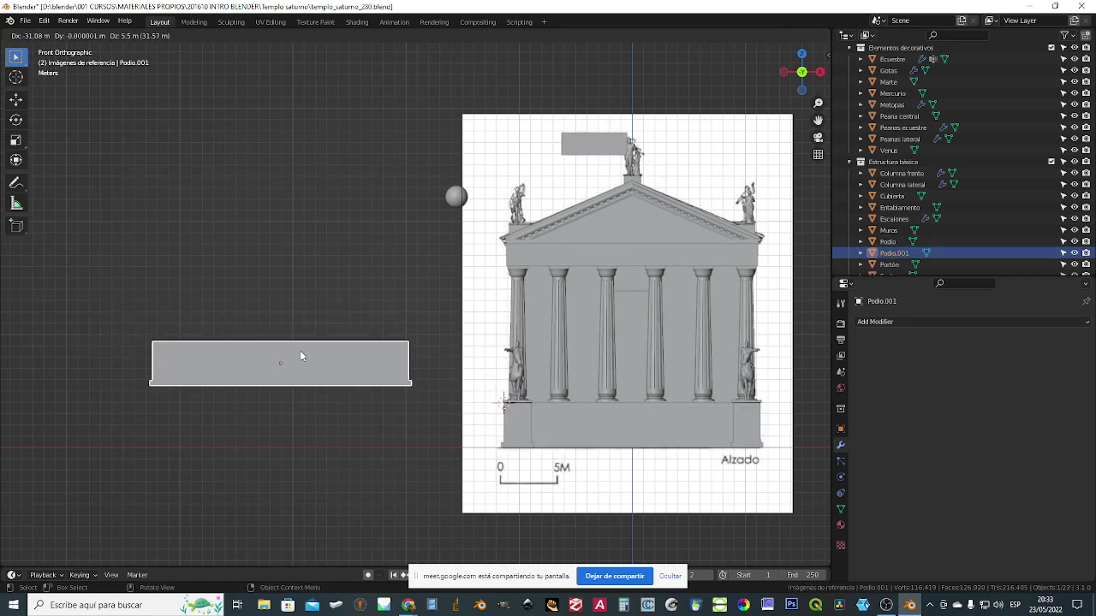
pyautogui.click(301, 352)
pyautogui.hotkey('ctrl', 'z')
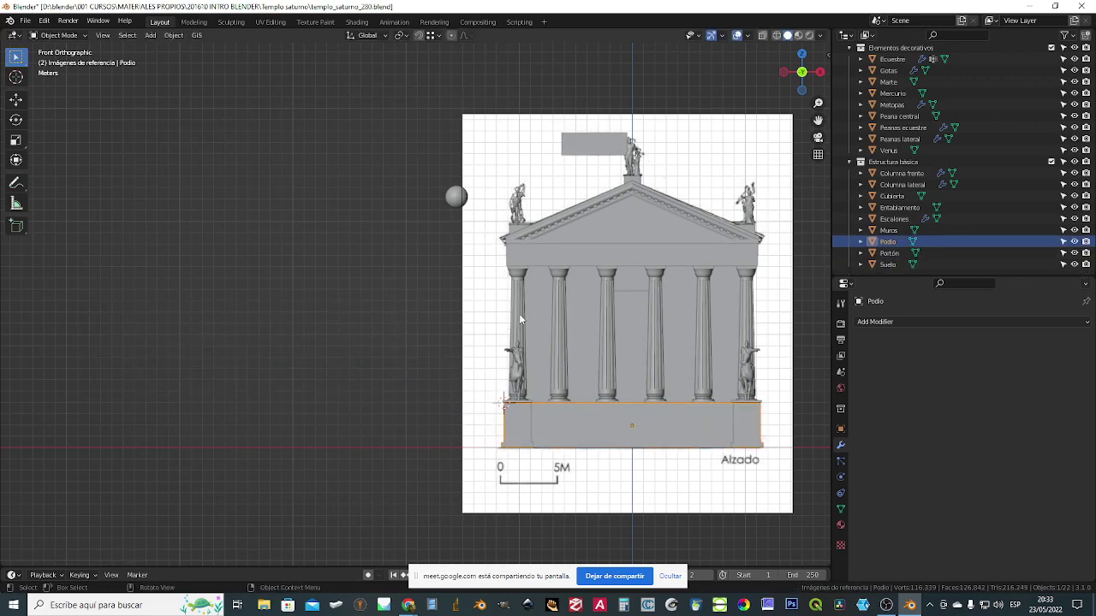
# - Duplicate the side column about 34 m along negative X and clear the mirror object in the copy's Mirror modifier
pyautogui.click(525, 336)
pyautogui.hotkey('shift', 'd')
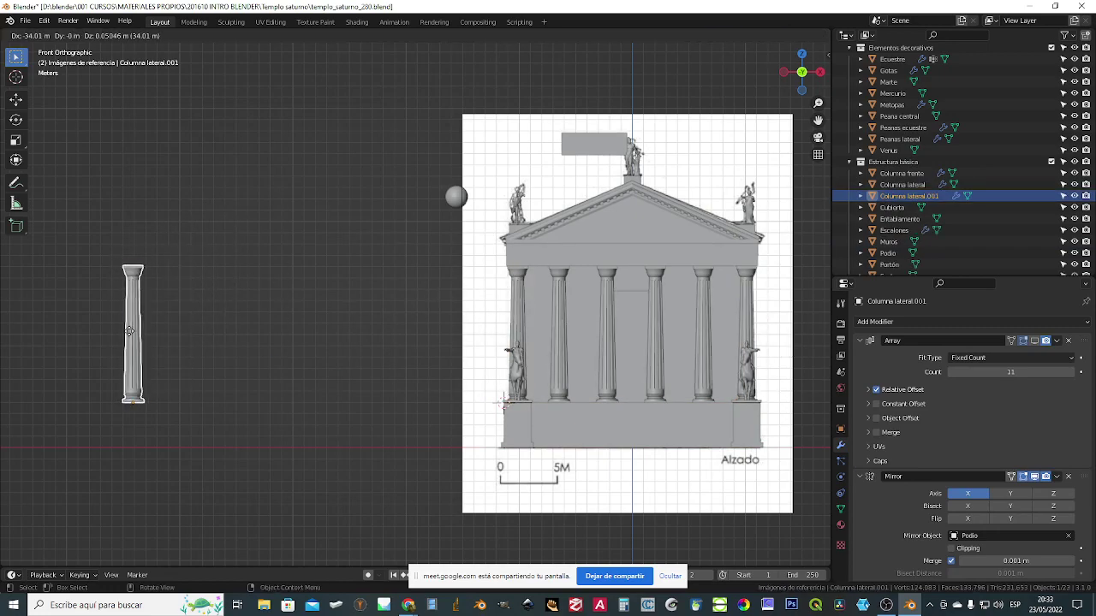
pyautogui.click(141, 336)
pyautogui.scroll(-4, 257, 367)
pyautogui.moveTo(257, 366); pyautogui.dragTo(275, 413, button='middle')
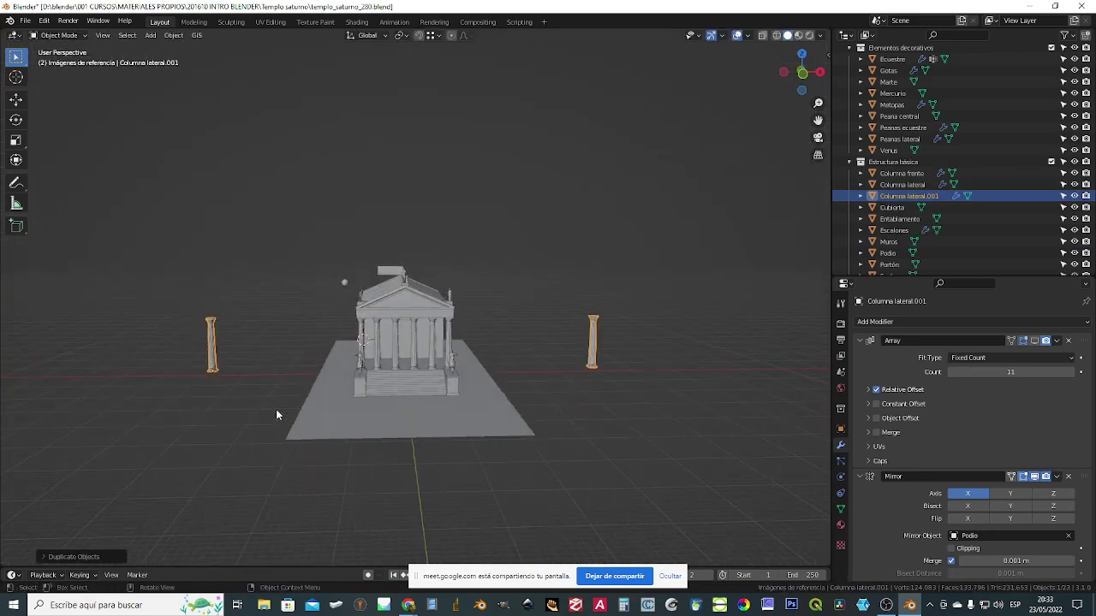
pyautogui.click(1069, 537)
pyautogui.scroll(8, 174, 402)
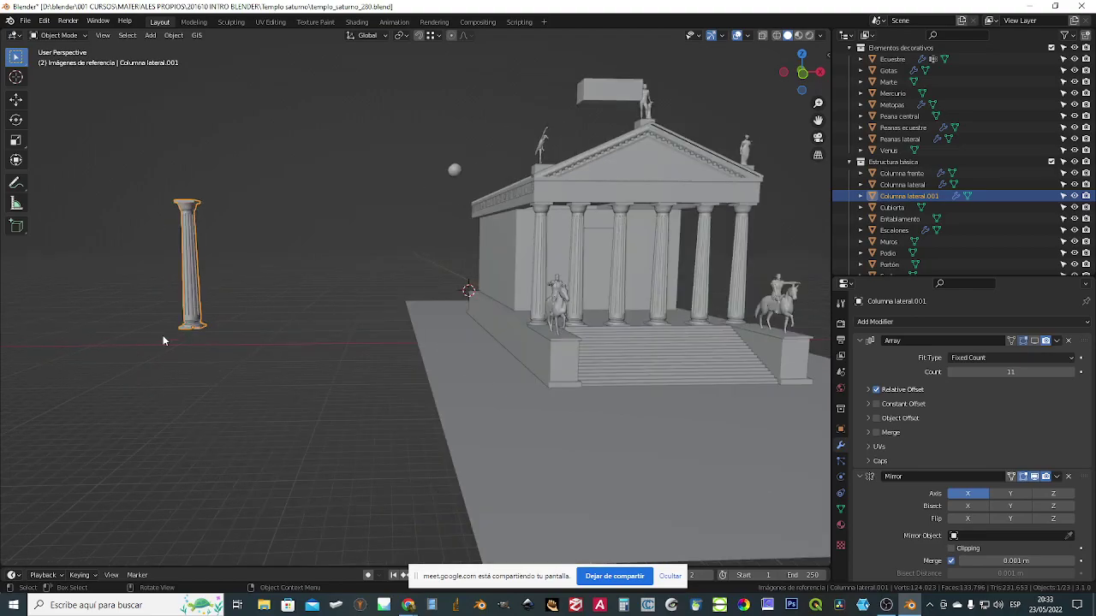
# - In Edit Mode, move the duplicated column's whole mesh along negative X away from its origin in front view
pyautogui.press('KP_1')
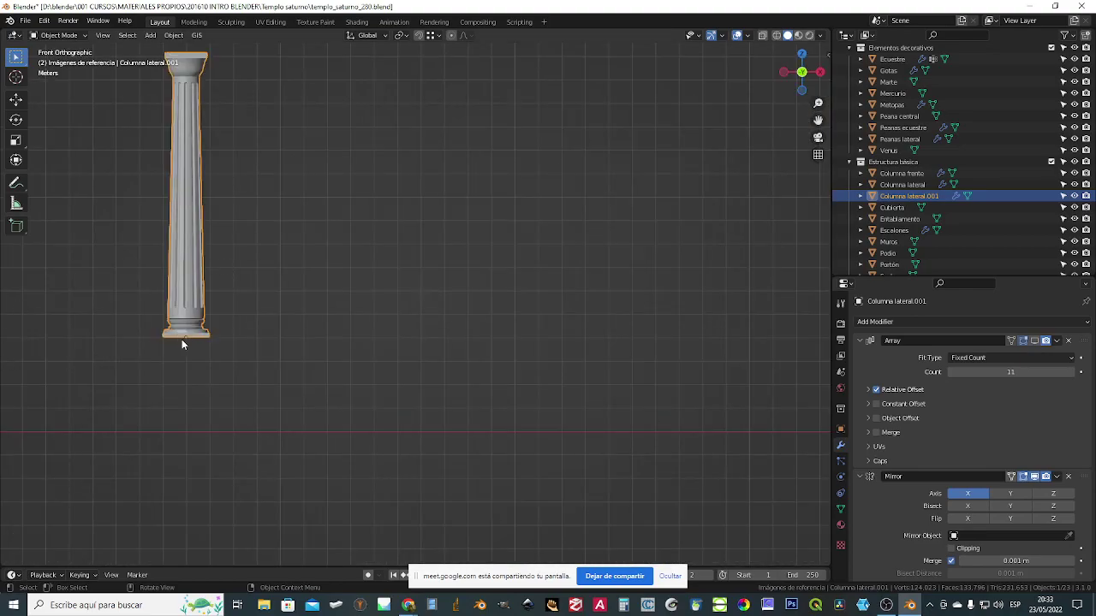
pyautogui.press('Tab')
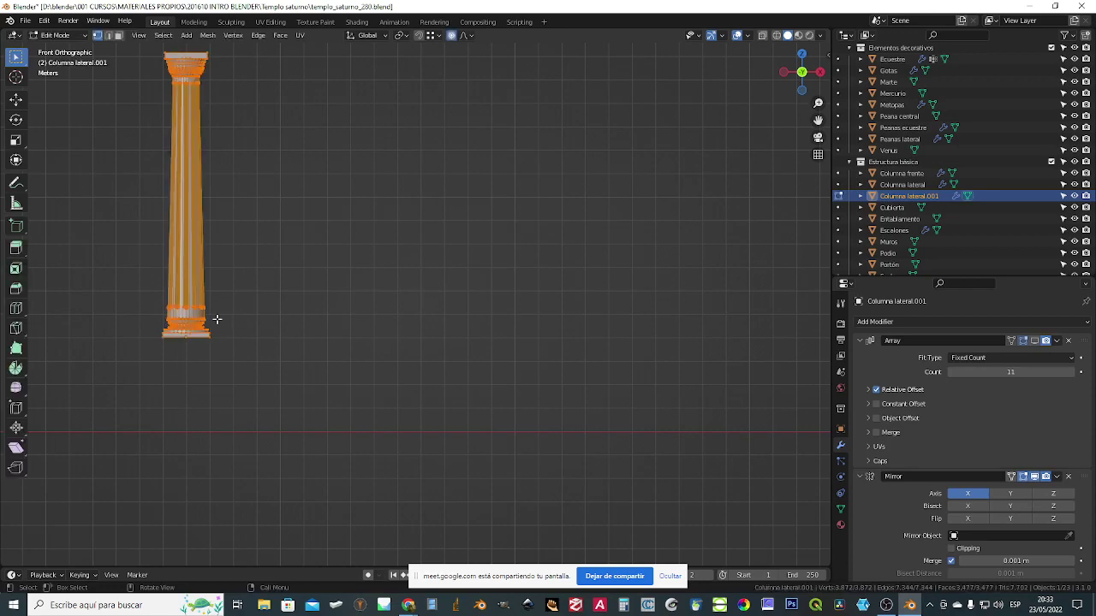
pyautogui.press('g')
pyautogui.press('x')
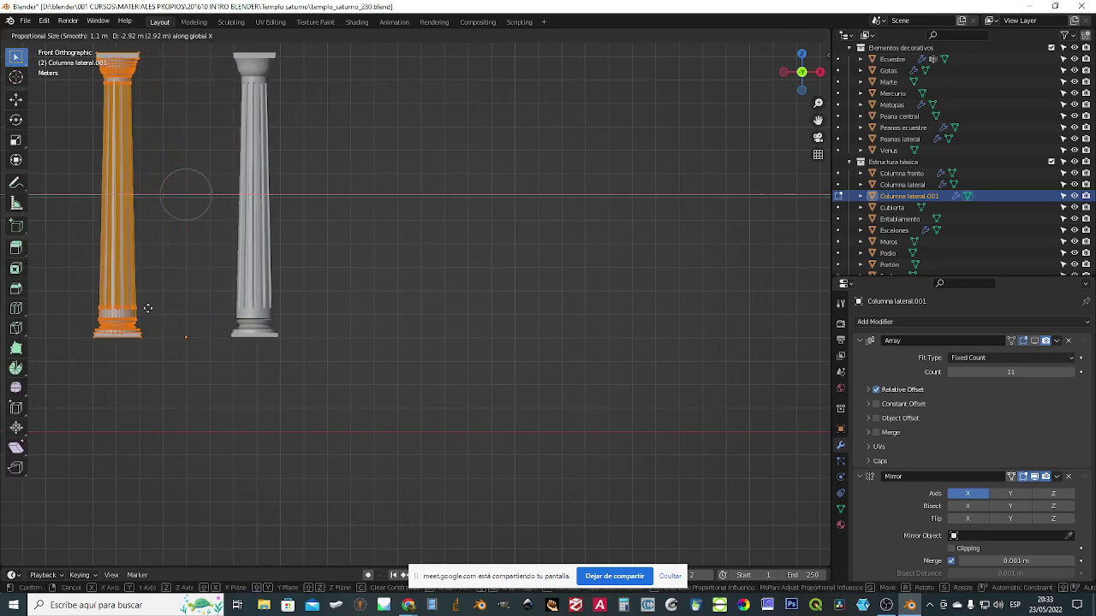
pyautogui.click(123, 308)
pyautogui.keyDown('shift'); pyautogui.moveTo(217, 377); pyautogui.dragTo(346, 413, button='middle'); pyautogui.keyUp('shift')
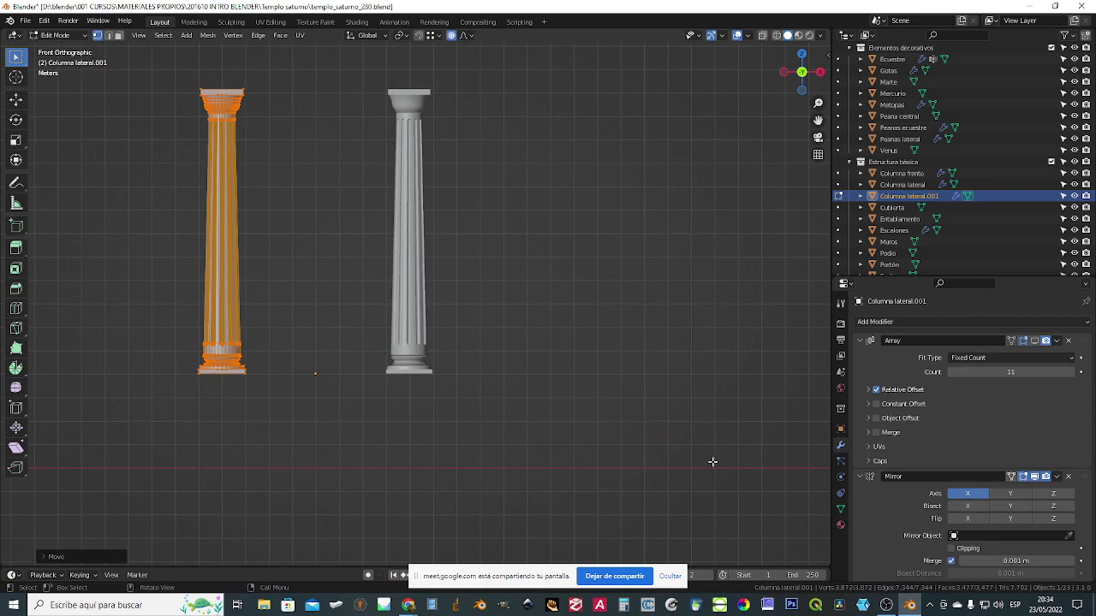
# - Compare the duplicated column in Object and Edit Mode, and move its mesh about 4 m further along negative X and slightly up
pyautogui.press('Tab')
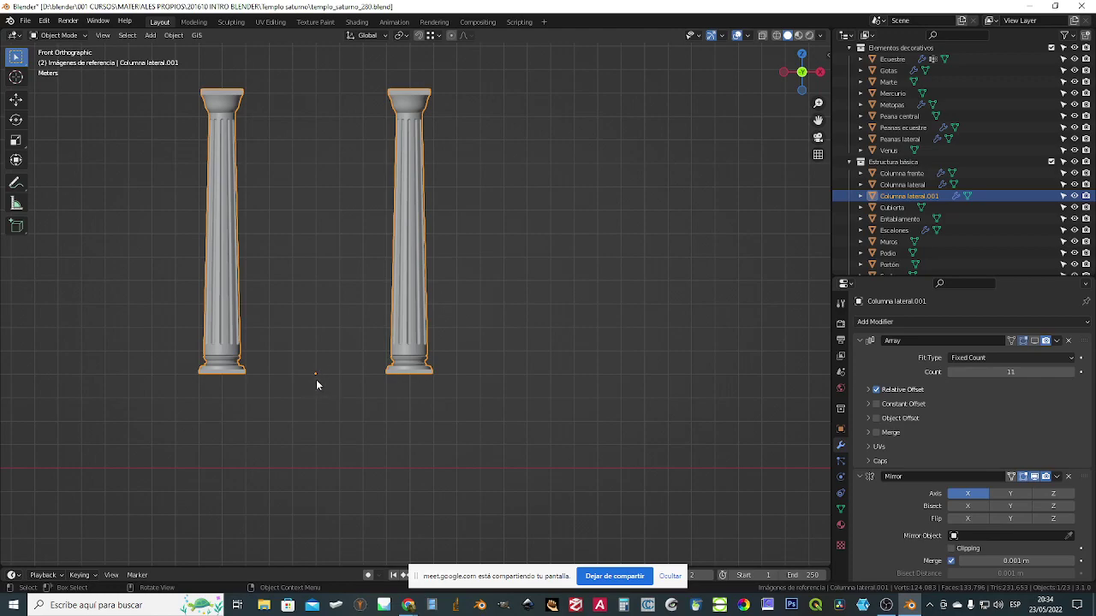
pyautogui.press('Tab')
pyautogui.press('Tab')
pyautogui.press('Tab')
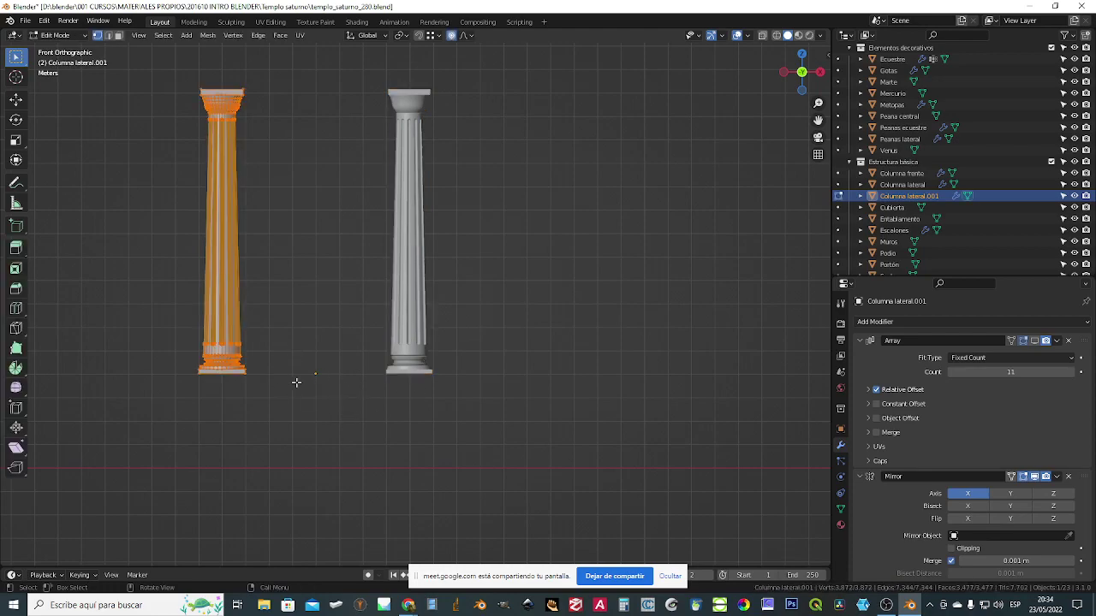
pyautogui.press('g')
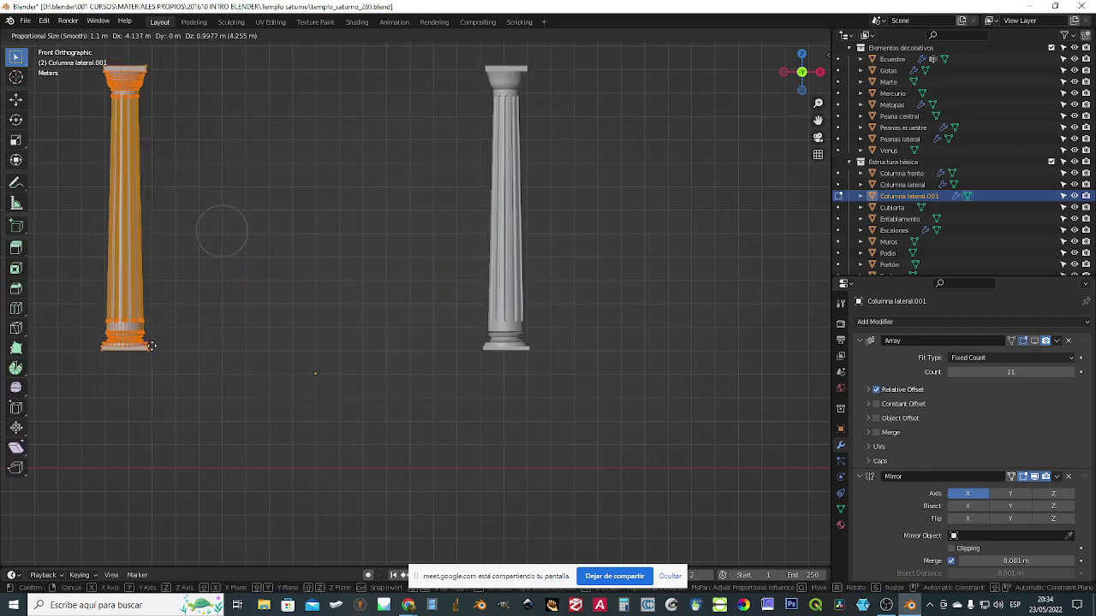
pyautogui.click(153, 347)
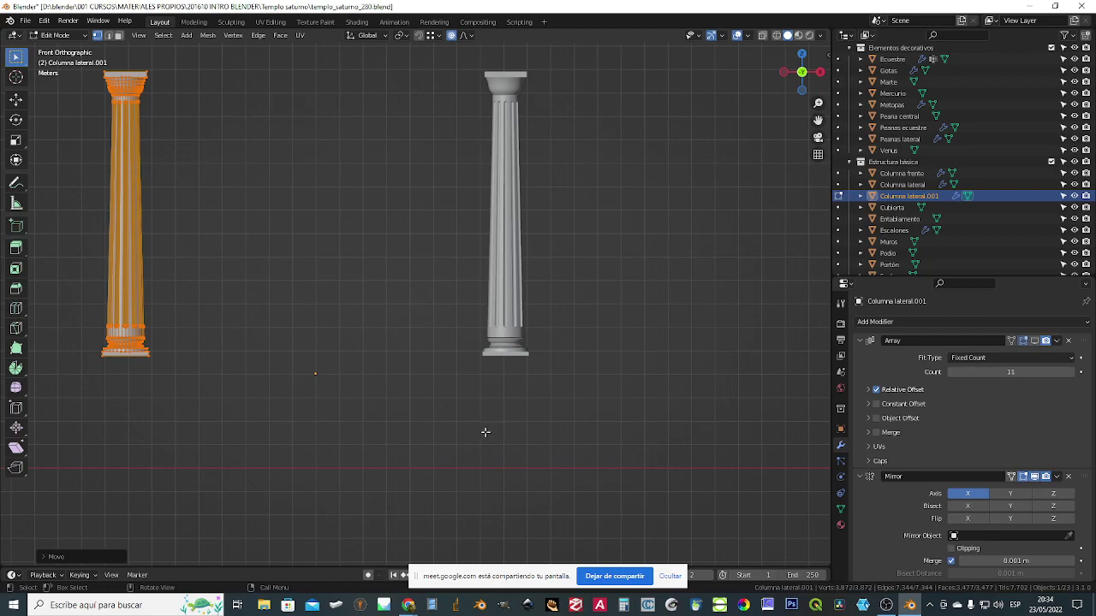
# - Return to Object Mode and delete the duplicated column with its mirrored copy
pyautogui.press('Tab')
pyautogui.scroll(-4, 482, 415)
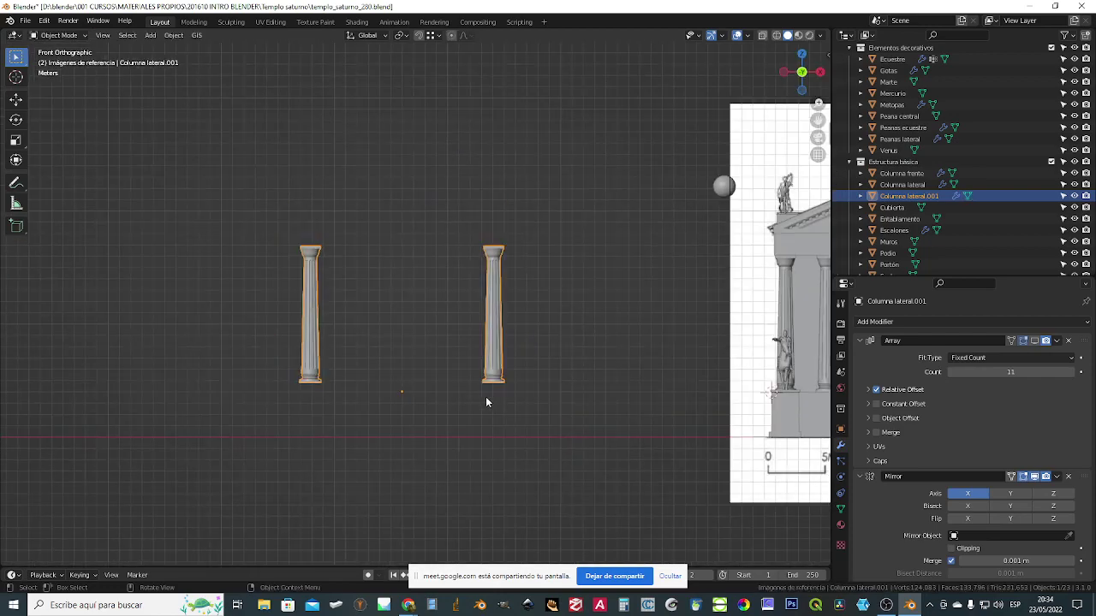
pyautogui.press('Delete')
# - Return to a perspective view of the temple and select its side column to look at the Array and Mirror modifiers
pyautogui.moveTo(563, 343)
pyautogui.mouseDown(button='middle')
pyautogui.moveTo(645, 395)
pyautogui.moveTo(544, 350)
pyautogui.mouseUp(button='middle')
pyautogui.scroll(3, 544, 351)
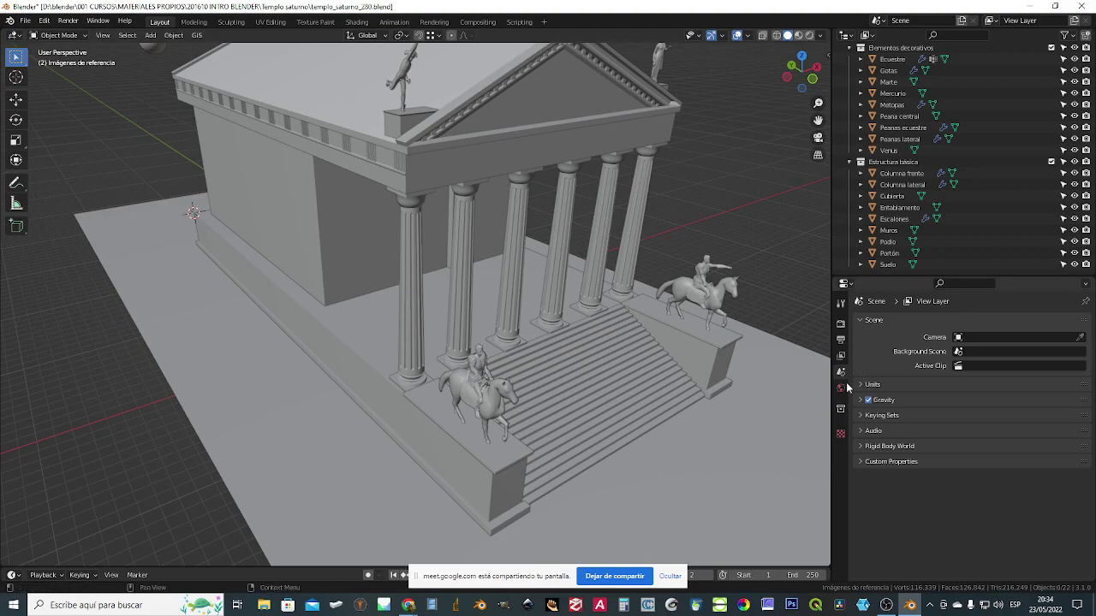
pyautogui.click(406, 349)
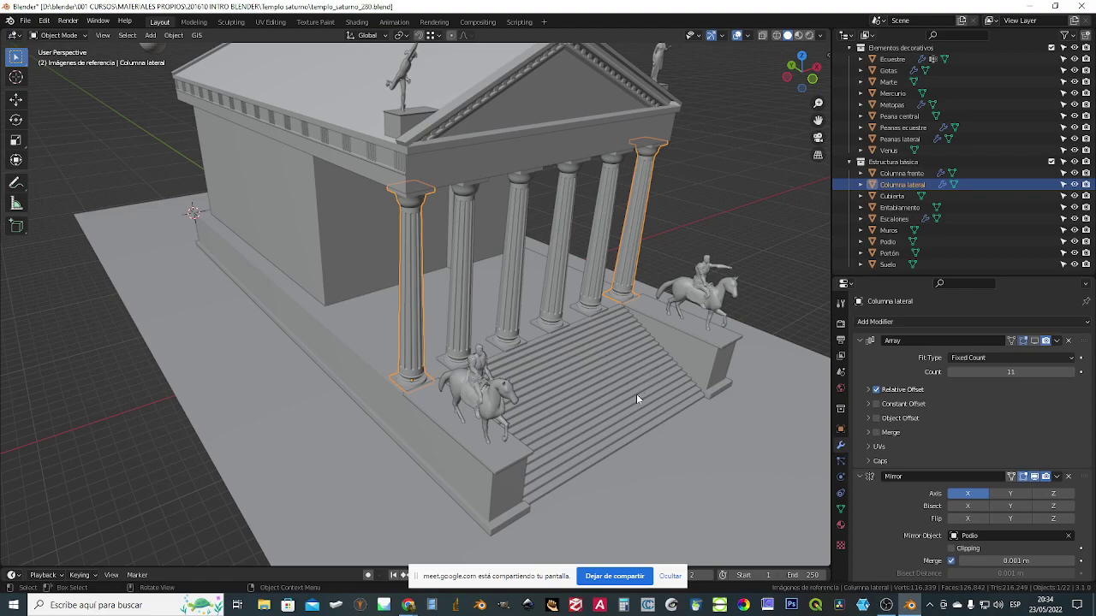
# - Turn on the viewport display of the side column's Array modifier and turn off that of its Mirror modifier
pyautogui.scroll(5, 636, 398)
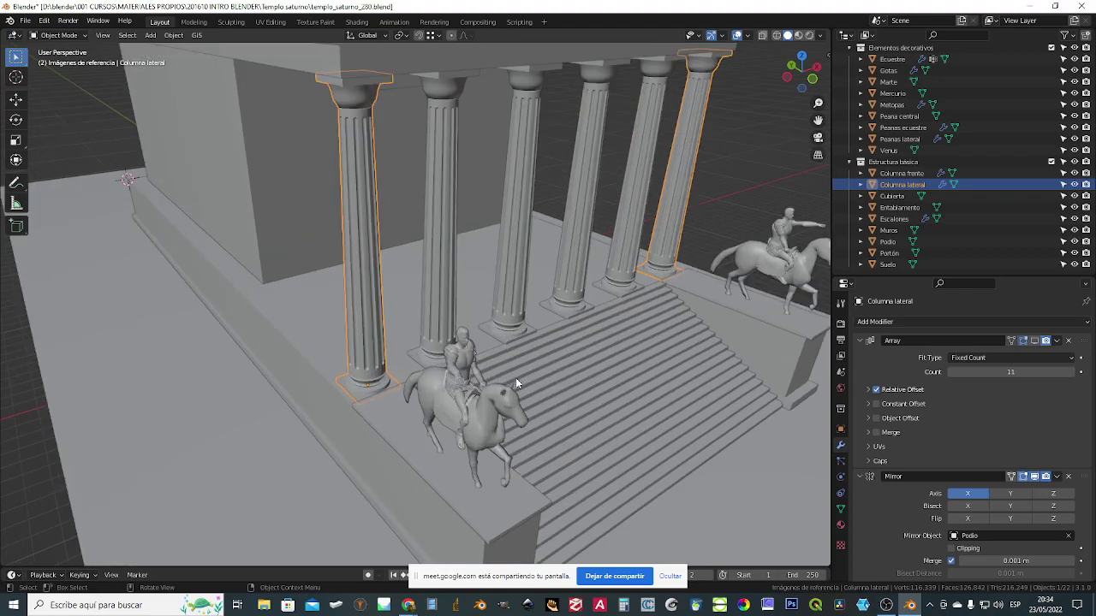
pyautogui.scroll(-3, 511, 360)
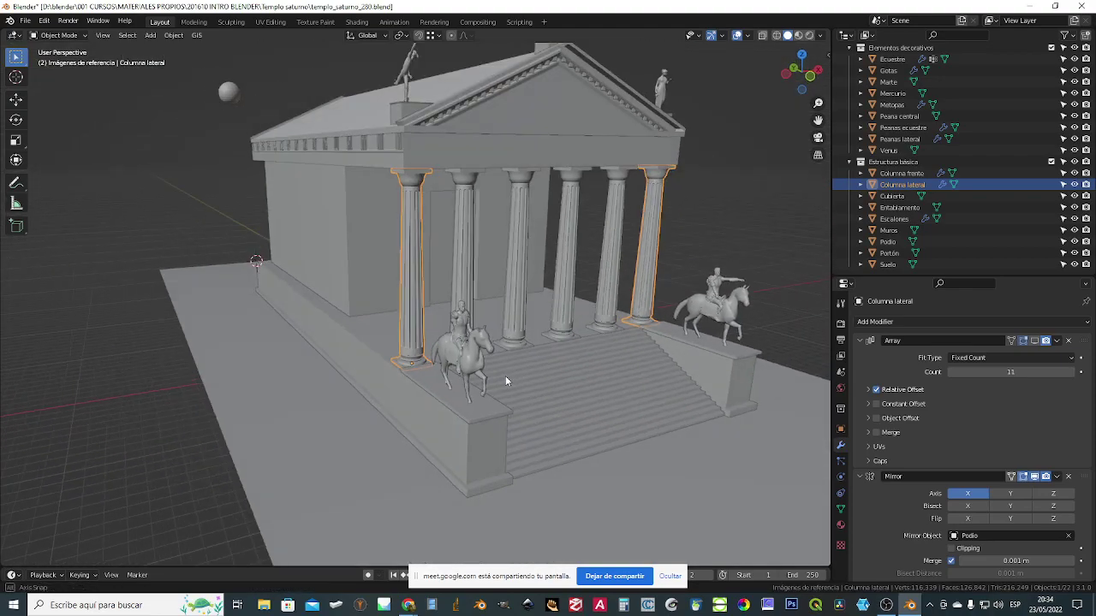
pyautogui.scroll(-1, 912, 301)
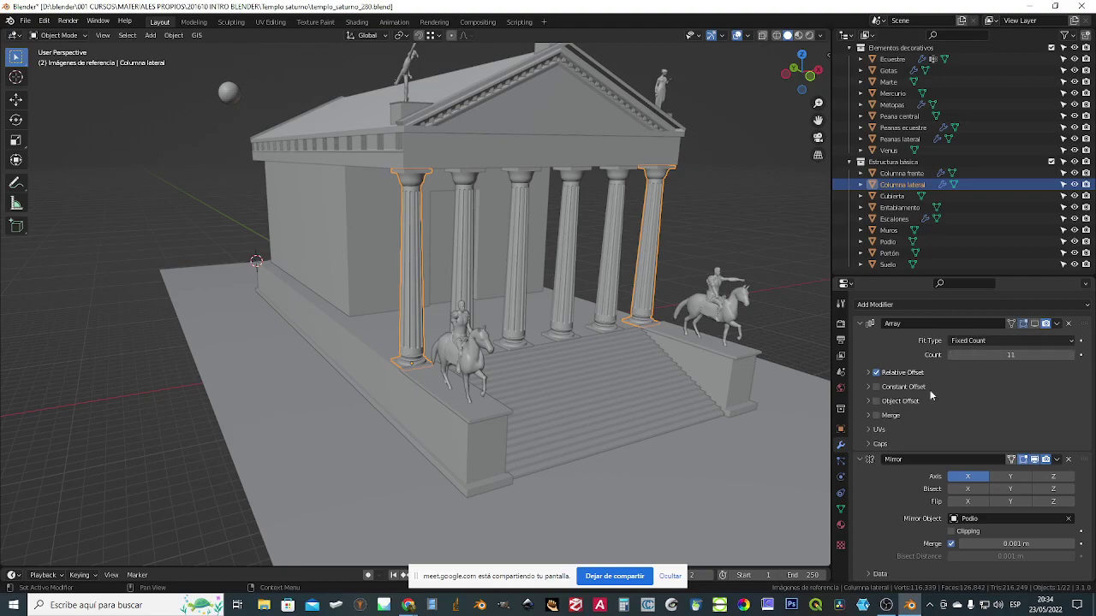
pyautogui.click(1034, 323)
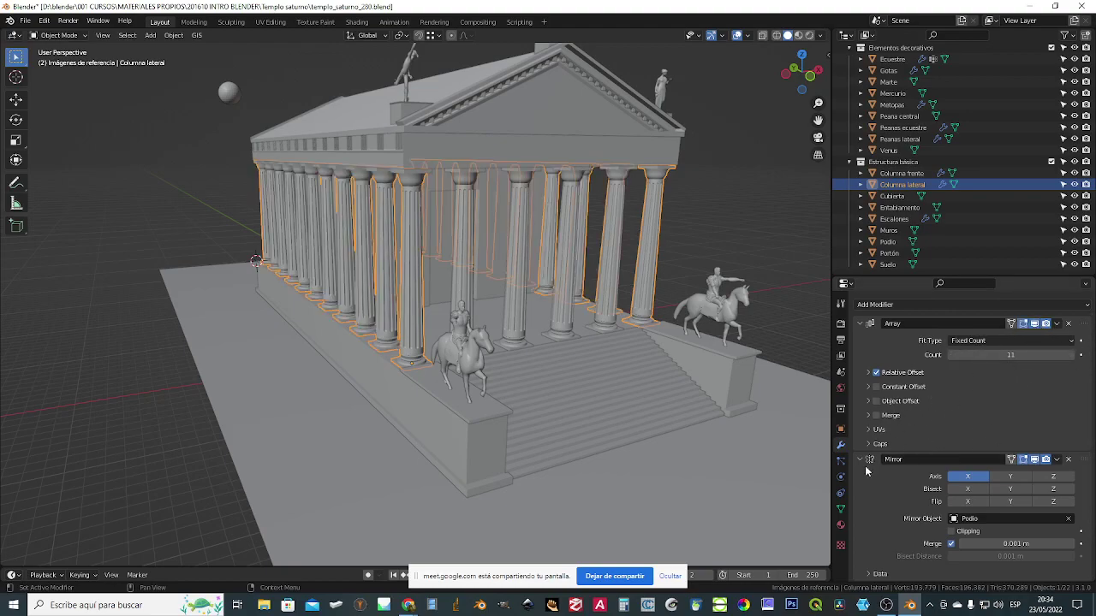
pyautogui.click(1034, 460)
pyautogui.moveTo(343, 347); pyautogui.dragTo(346, 277, button='middle')
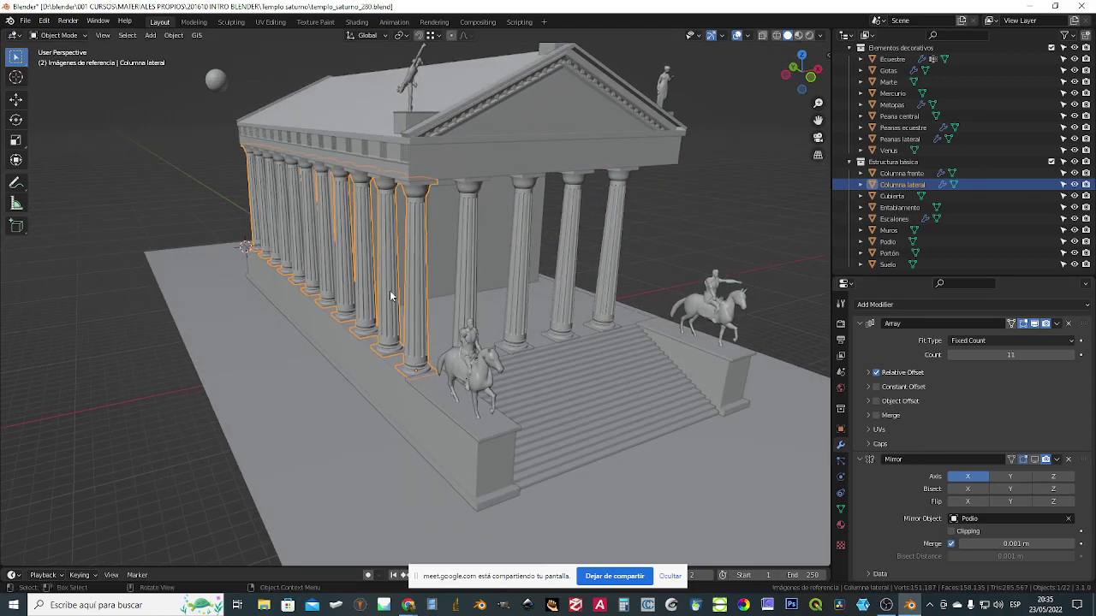
pyautogui.moveTo(291, 347); pyautogui.dragTo(394, 330, button='middle')
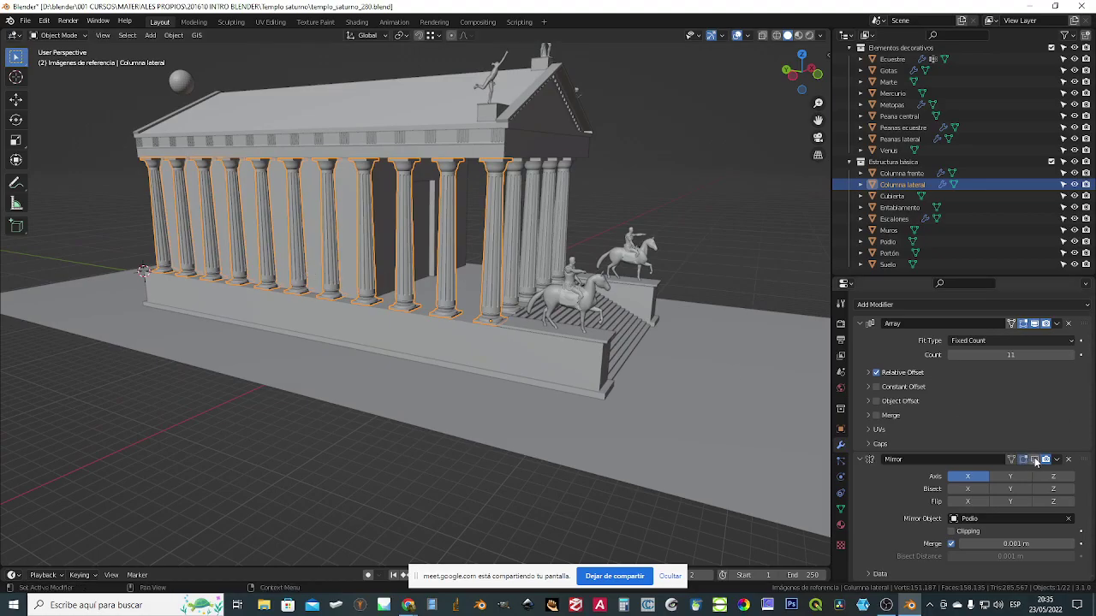
# - Display the side column's Mirror modifier again and move it above the Array modifier in the stack
pyautogui.moveTo(445, 299); pyautogui.dragTo(328, 287, button='middle')
pyautogui.moveTo(1083, 465); pyautogui.dragTo(1071, 321)
pyautogui.moveTo(367, 403); pyautogui.dragTo(441, 416, button='middle')
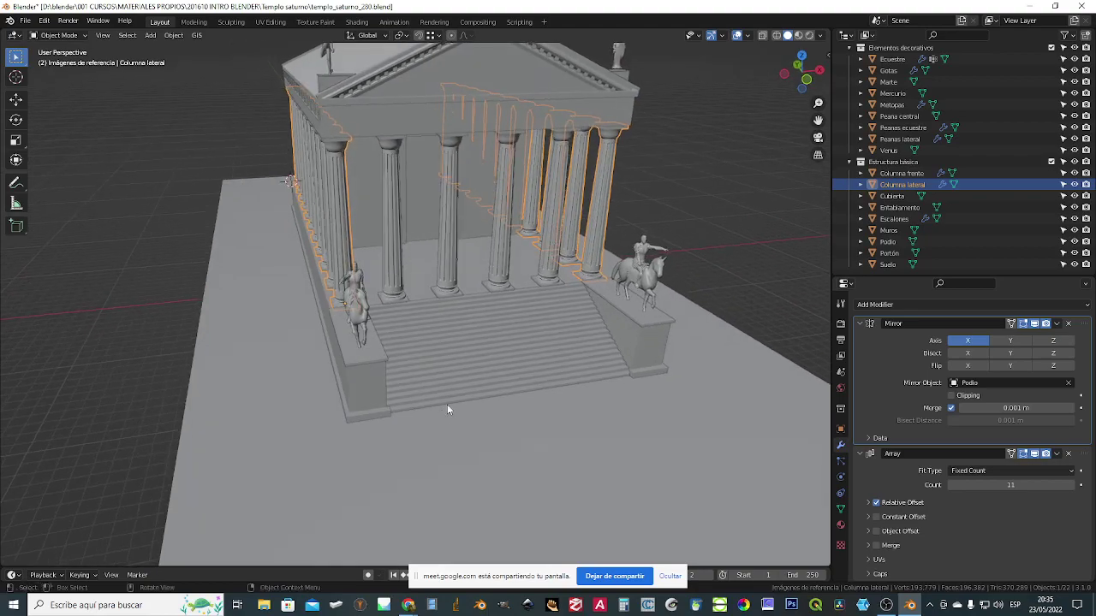
pyautogui.scroll(2, 514, 295)
pyautogui.moveTo(515, 303)
pyautogui.mouseDown(button='middle')
pyautogui.moveTo(532, 287)
pyautogui.moveTo(526, 305)
pyautogui.mouseUp(button='middle')
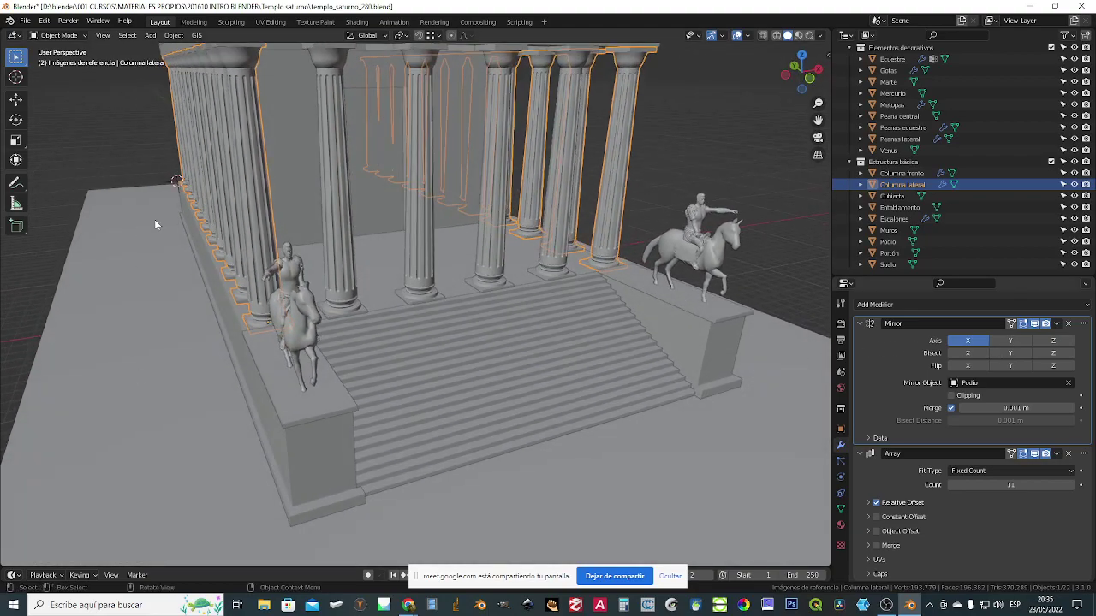
# - Hide and redisplay the Array modifier to compare the mirrored pair with the full side colonnades
pyautogui.click(1033, 453)
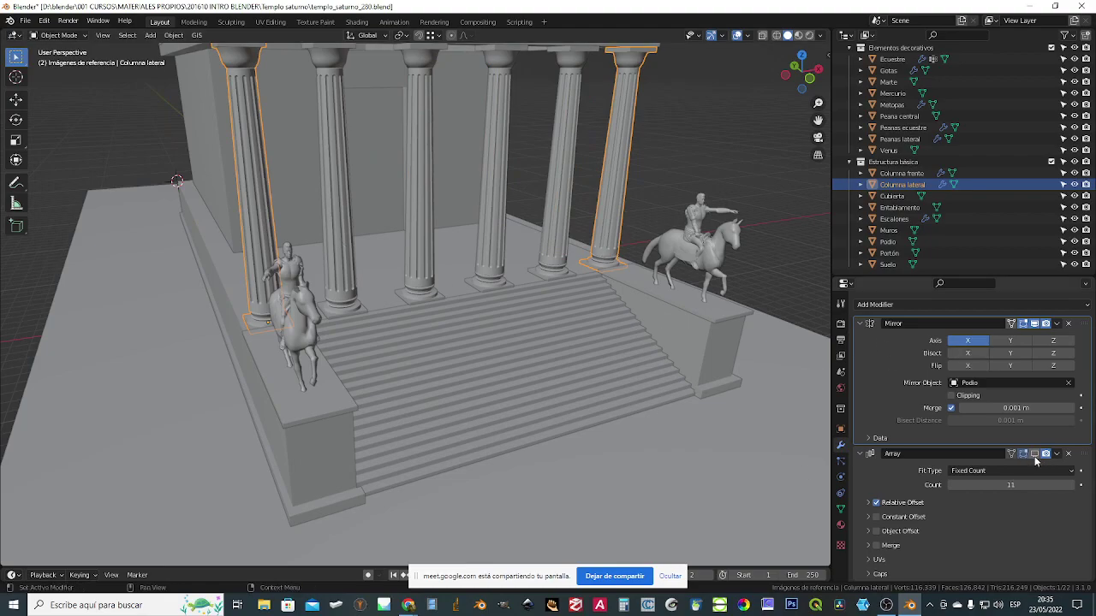
pyautogui.click(1034, 454)
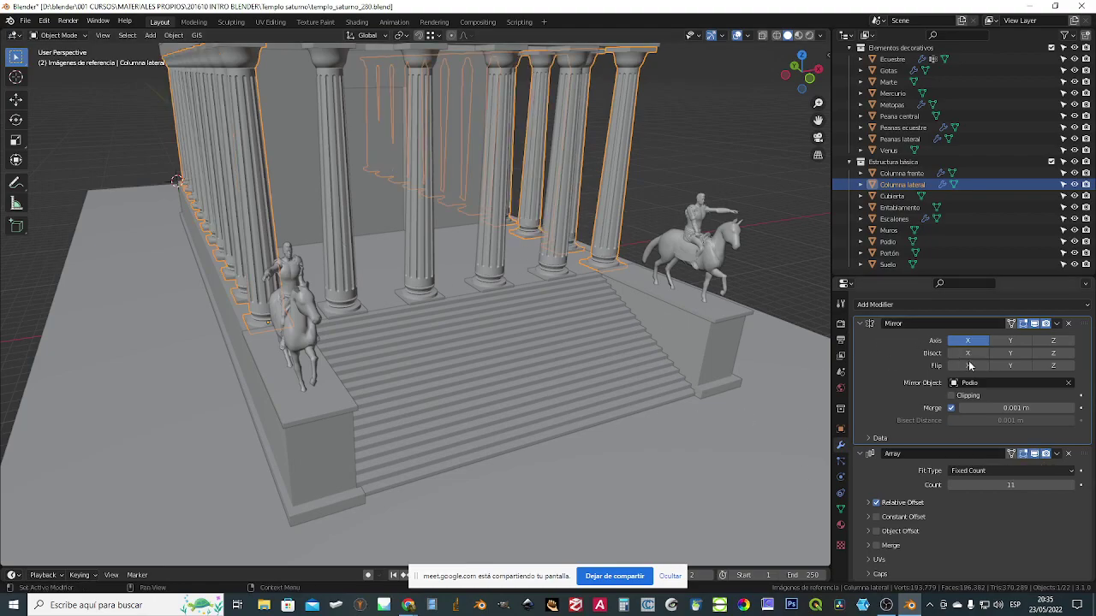
pyautogui.moveTo(593, 427); pyautogui.dragTo(443, 399, button='middle')
pyautogui.scroll(-5, 556, 389)
pyautogui.scroll(2, 569, 382)
pyautogui.moveTo(574, 383); pyautogui.dragTo(459, 382, button='middle')
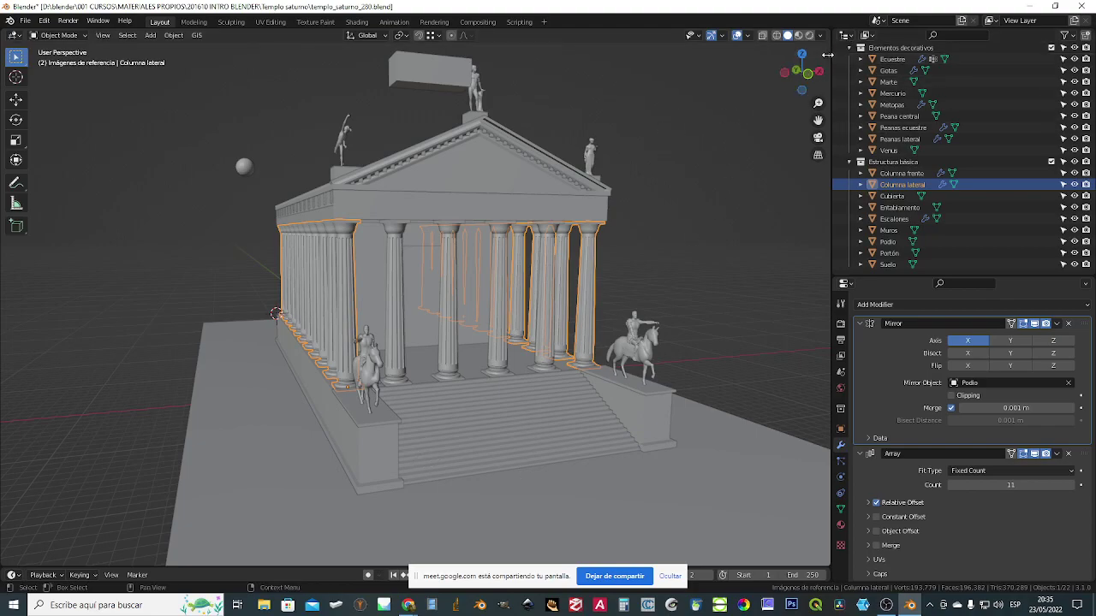
# - Show and hide the 3D viewport's sidebar repeatedly, leaving it open with the side column's transform values
pyautogui.press('n')
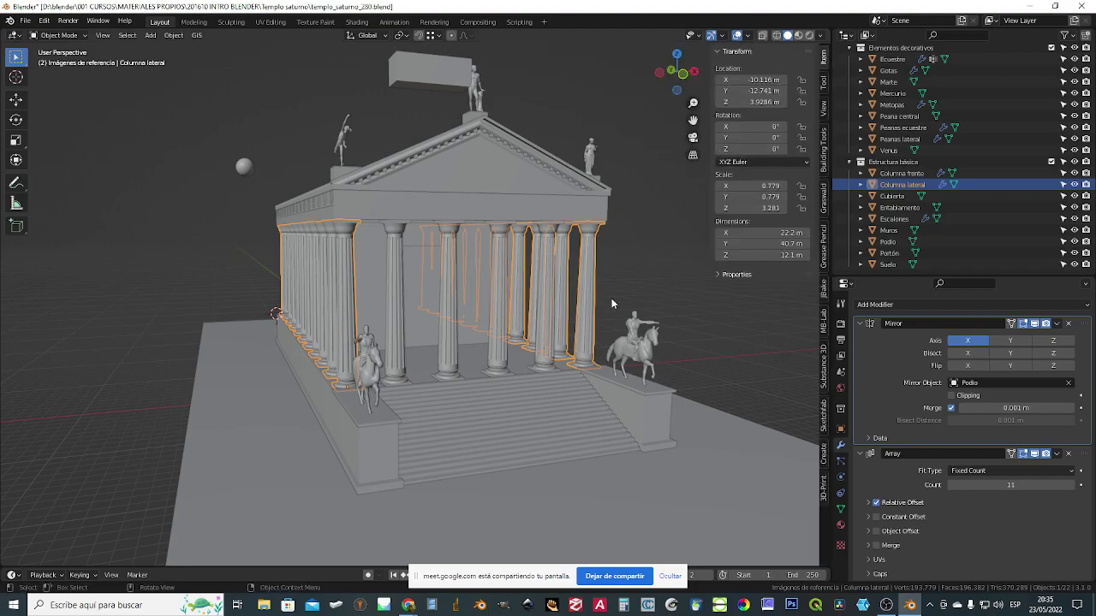
pyautogui.press('n')
pyautogui.press('n')
pyautogui.press('n')
pyautogui.press('n')
pyautogui.press('n')
pyautogui.press('n')
pyautogui.press('n')
pyautogui.press('n')
pyautogui.press('n')
pyautogui.press('n')
# - Look over the add-ons in the preferences, close them, and display the Sketchfab export settings in the sidebar
pyautogui.click(45, 24)
pyautogui.click(58, 186)
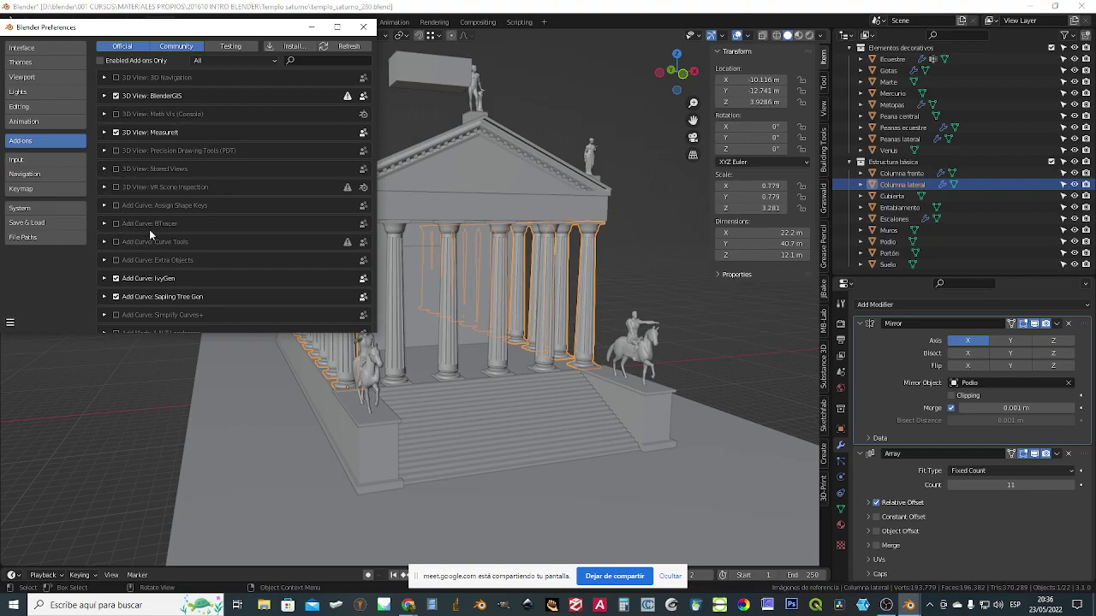
pyautogui.click(362, 26)
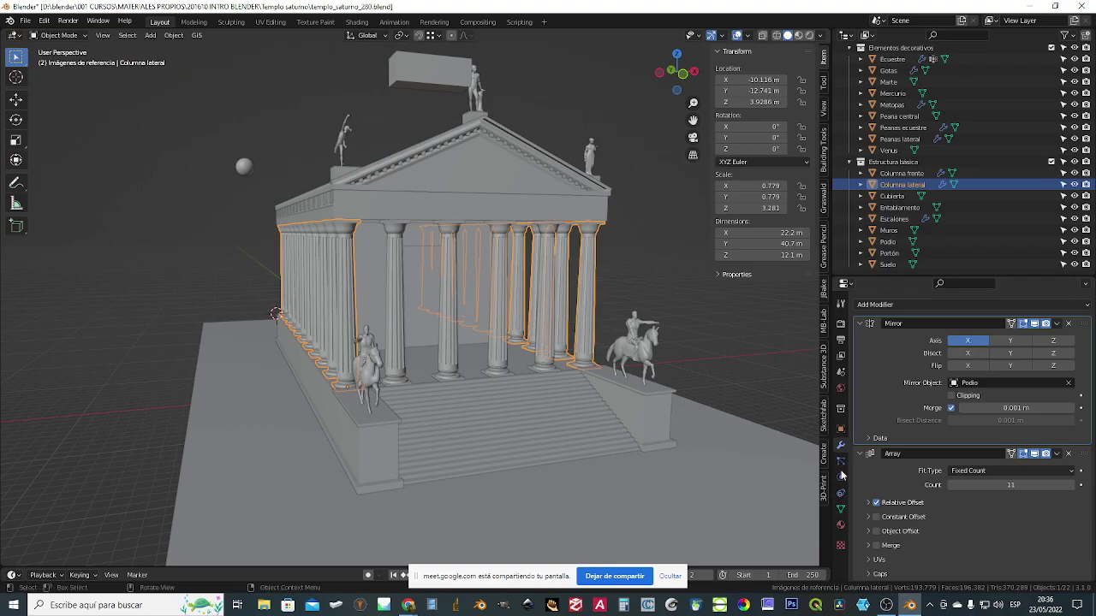
pyautogui.click(823, 419)
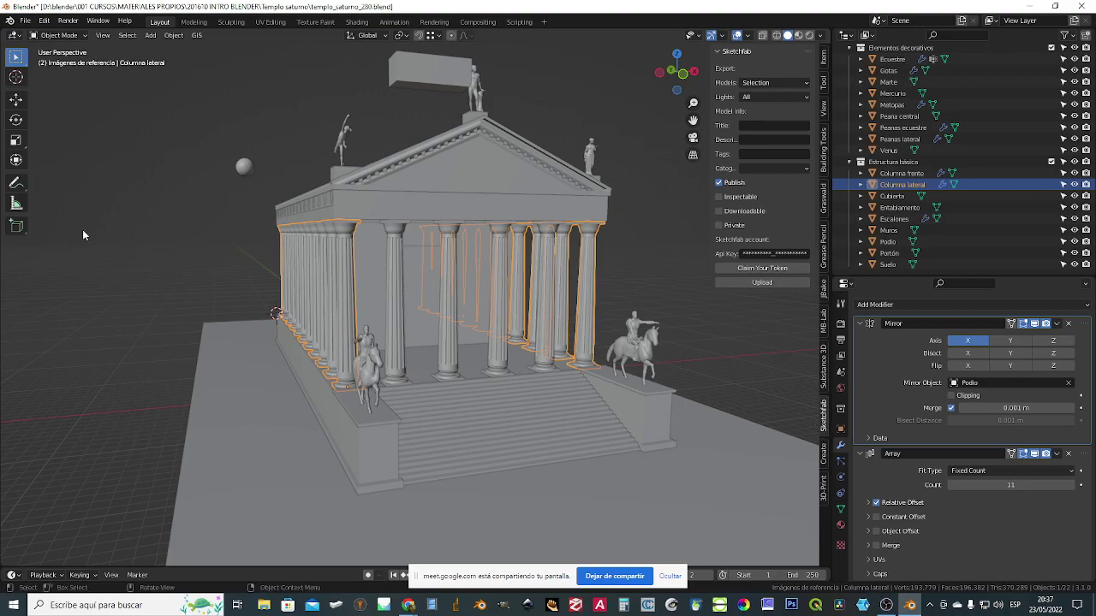
# - Reopen the add-on preferences and filter the list for "sketch"
pyautogui.click(44, 19)
pyautogui.click(70, 185)
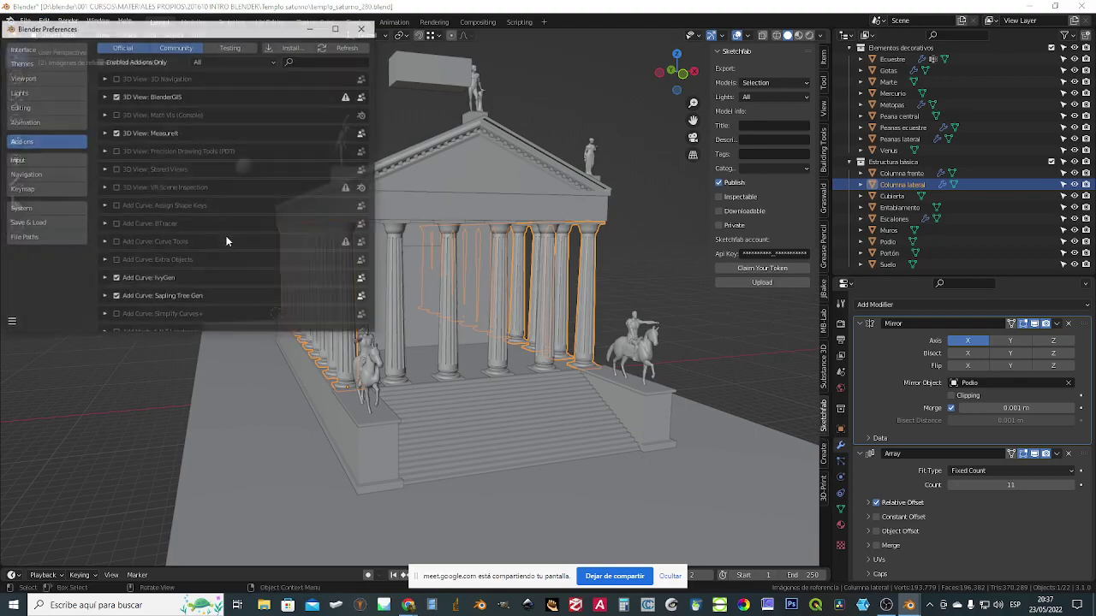
pyautogui.click(317, 60)
pyautogui.write('sketch')
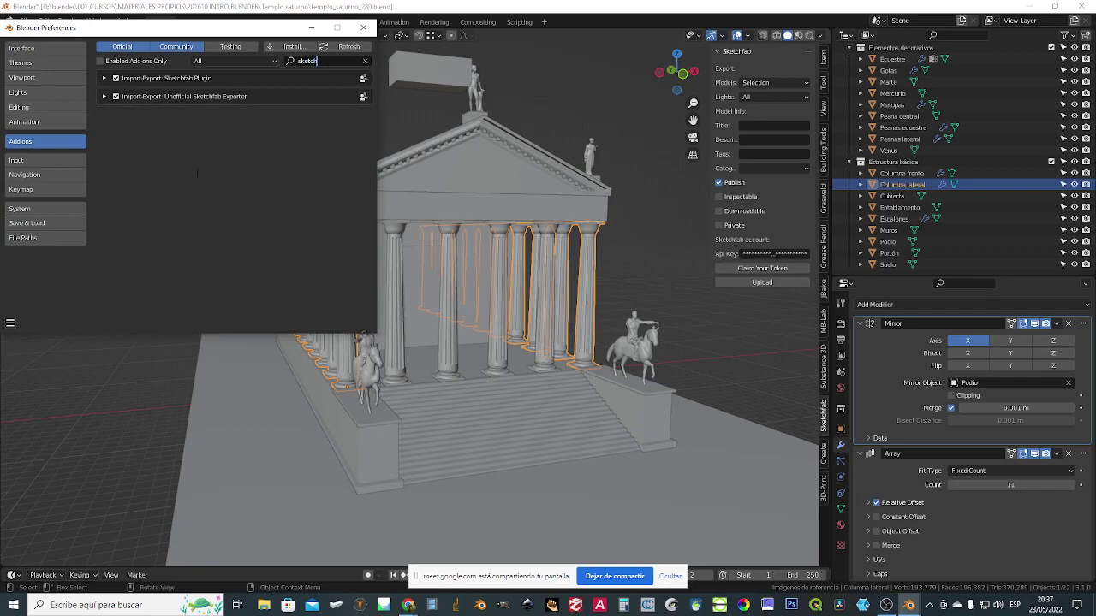
pyautogui.press('Return')
# - Disable the Sketchfab Plugin and try to re-enable it, turn the Unofficial Sketchfab Exporter off and on, and close the preferences
pyautogui.click(116, 78)
pyautogui.click(115, 79)
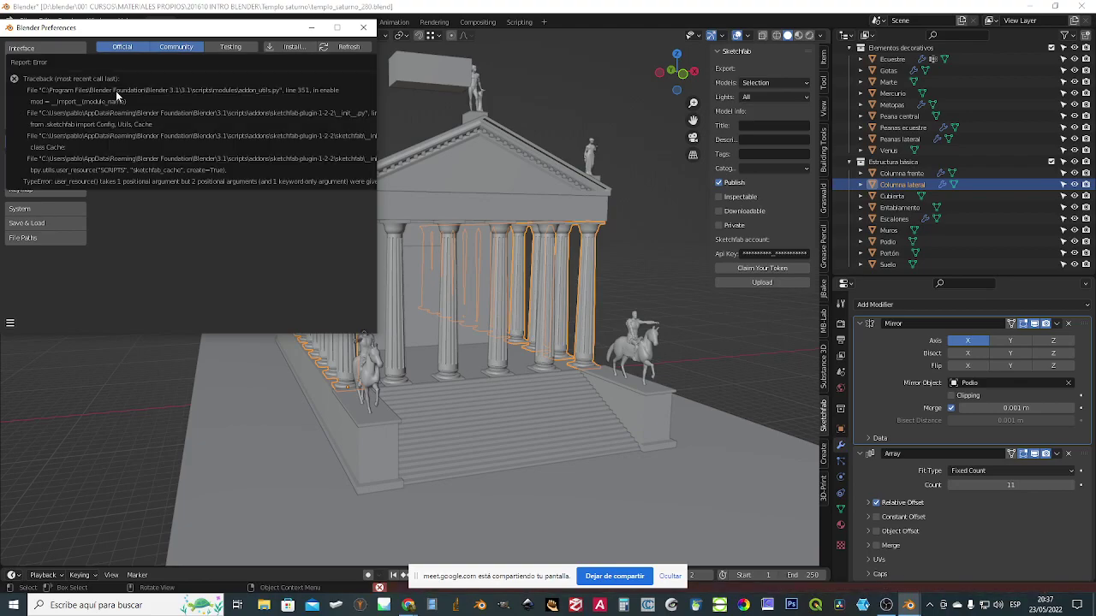
pyautogui.click(116, 96)
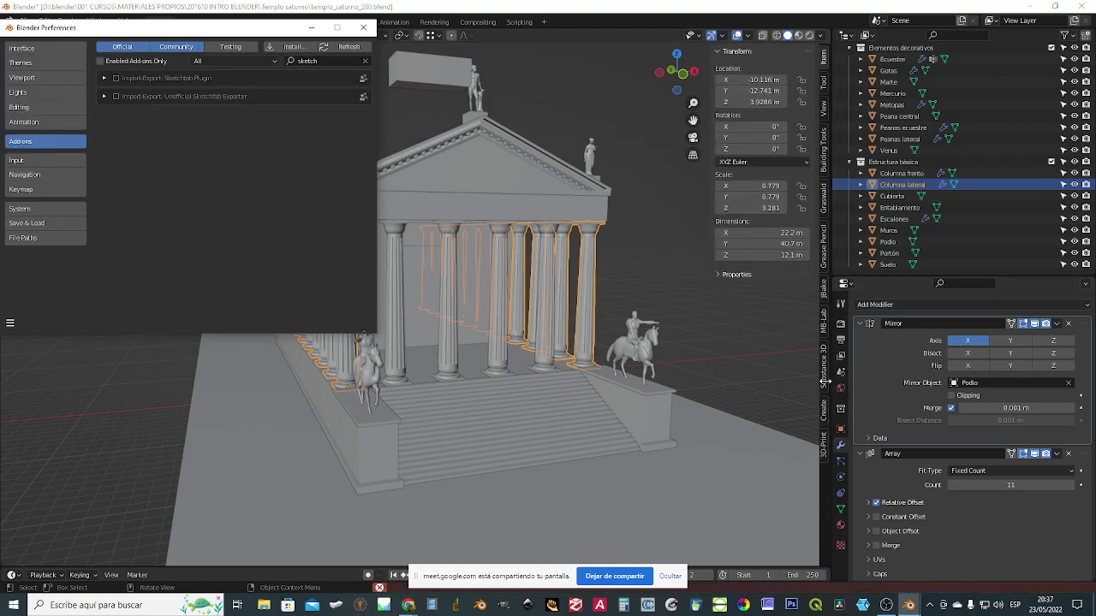
pyautogui.click(116, 97)
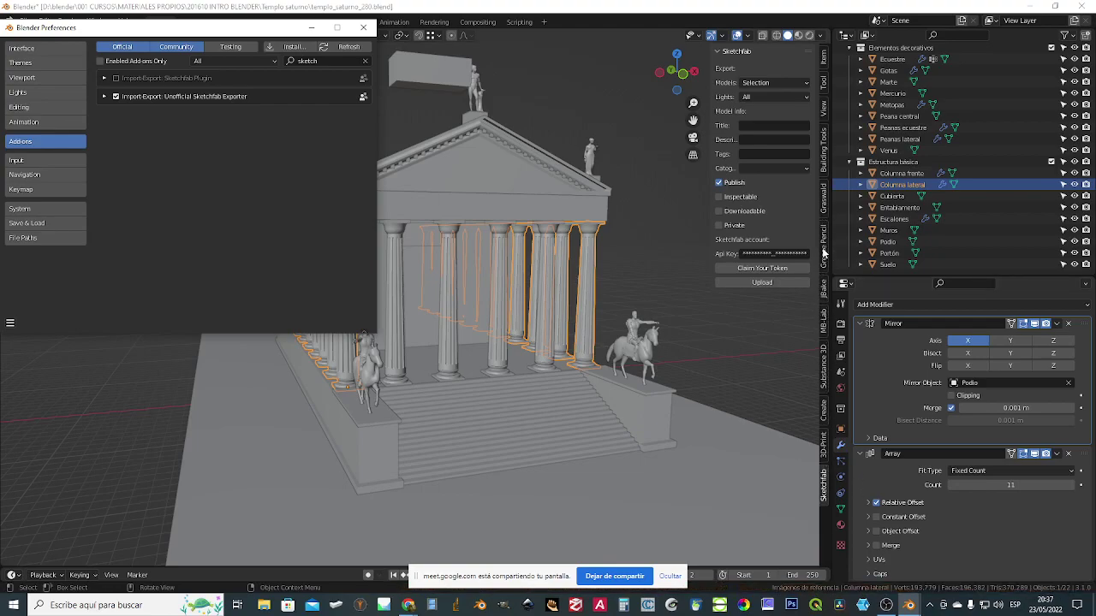
pyautogui.click(364, 28)
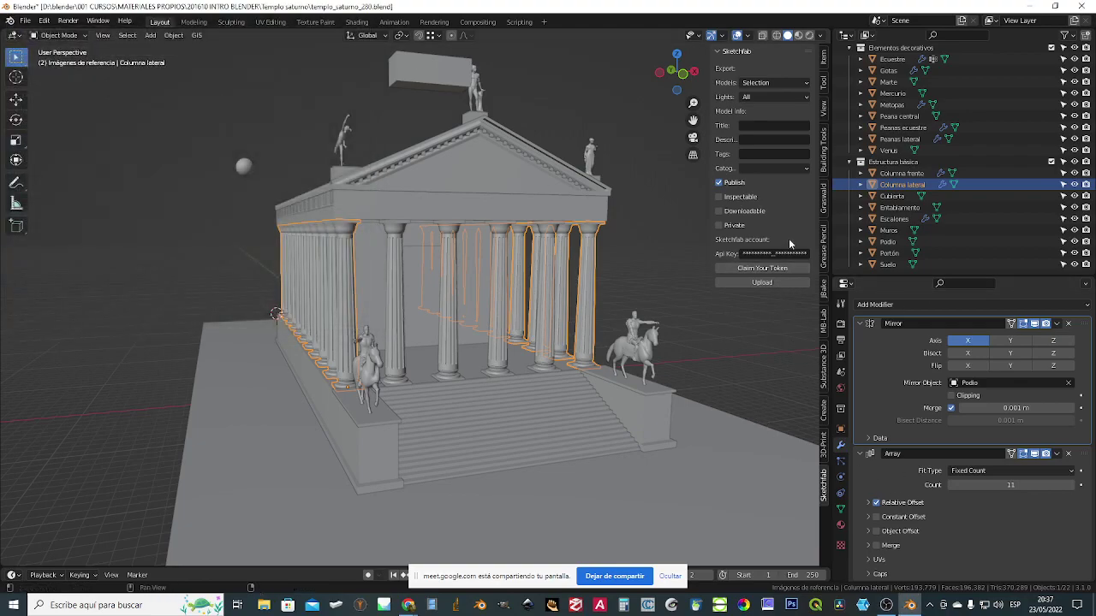
# - Select the floating sphere with its transform values shown in the sidebar and view it in front orthographic view
pyautogui.click(824, 57)
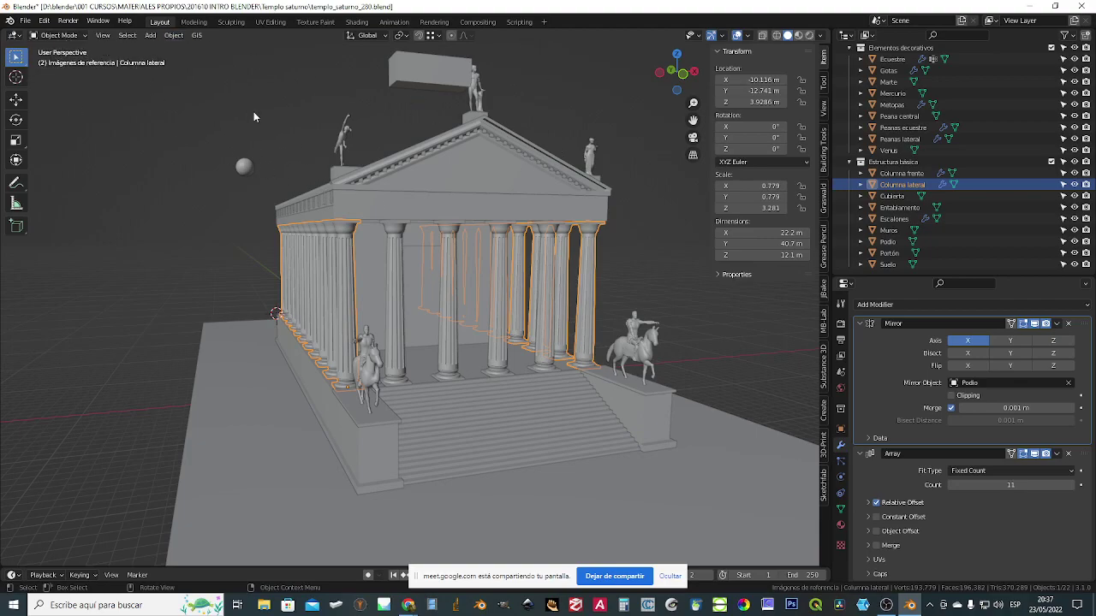
pyautogui.click(246, 167)
pyautogui.press('KP_Decimal')
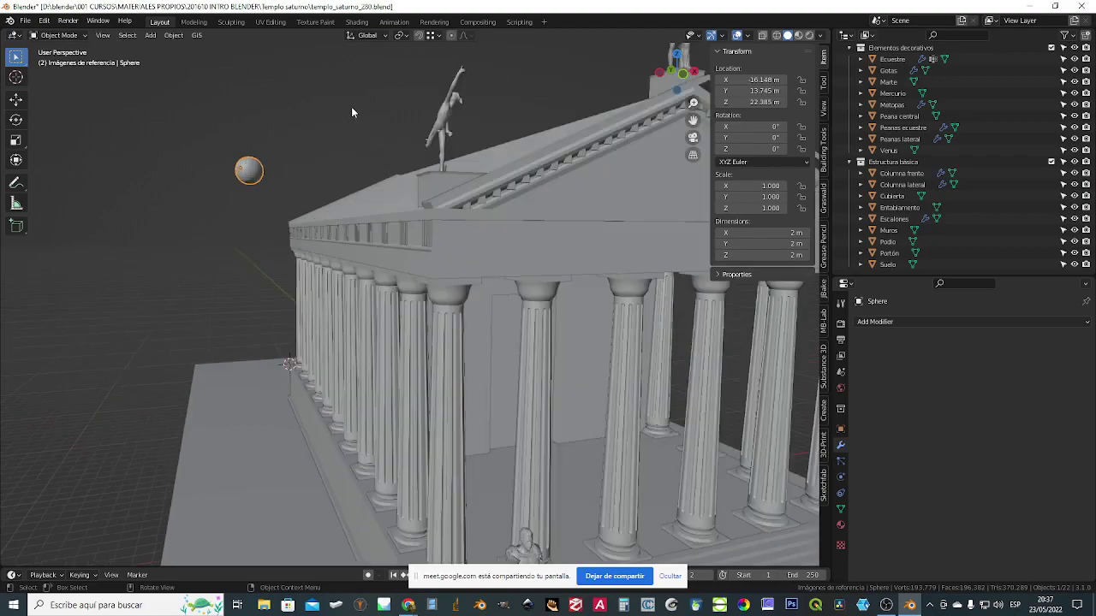
pyautogui.scroll(-3, 530, 327)
pyautogui.moveTo(571, 337); pyautogui.dragTo(506, 297, button='middle')
pyautogui.keyDown('shift'); pyautogui.moveTo(480, 335); pyautogui.dragTo(466, 349, button='middle'); pyautogui.keyUp('shift')
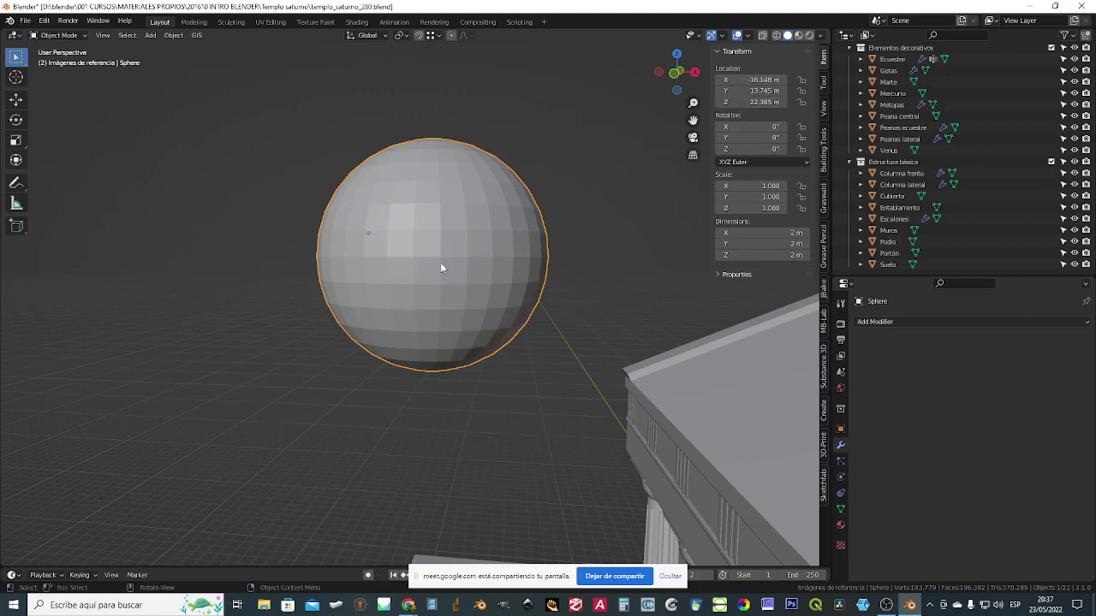
pyautogui.scroll(-5, 583, 339)
pyautogui.moveTo(582, 344); pyautogui.dragTo(592, 327, button='middle')
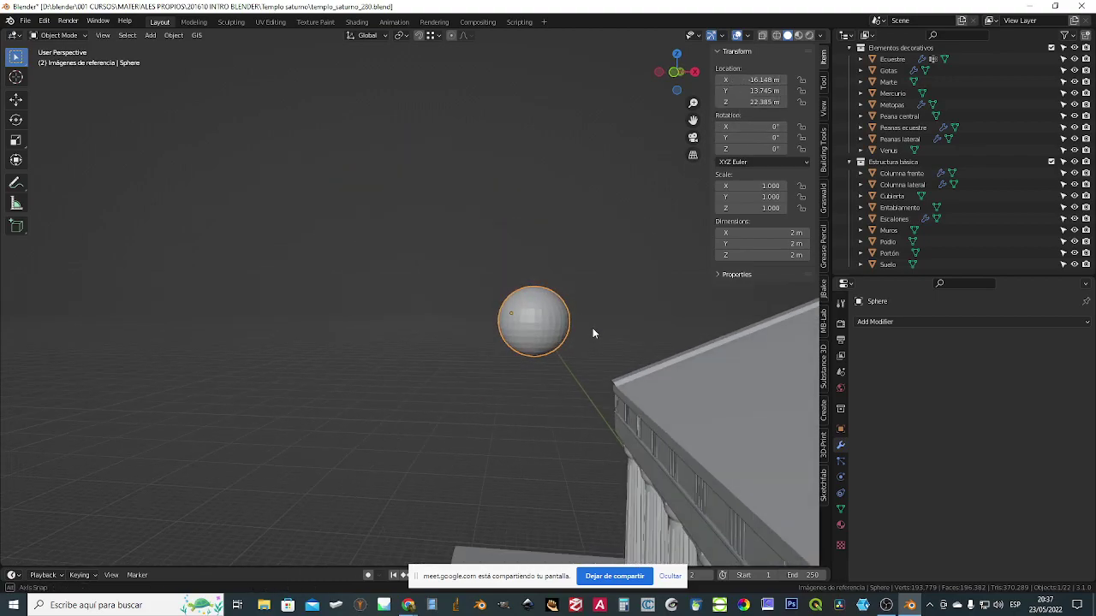
pyautogui.press('KP_1')
pyautogui.scroll(-2, 616, 379)
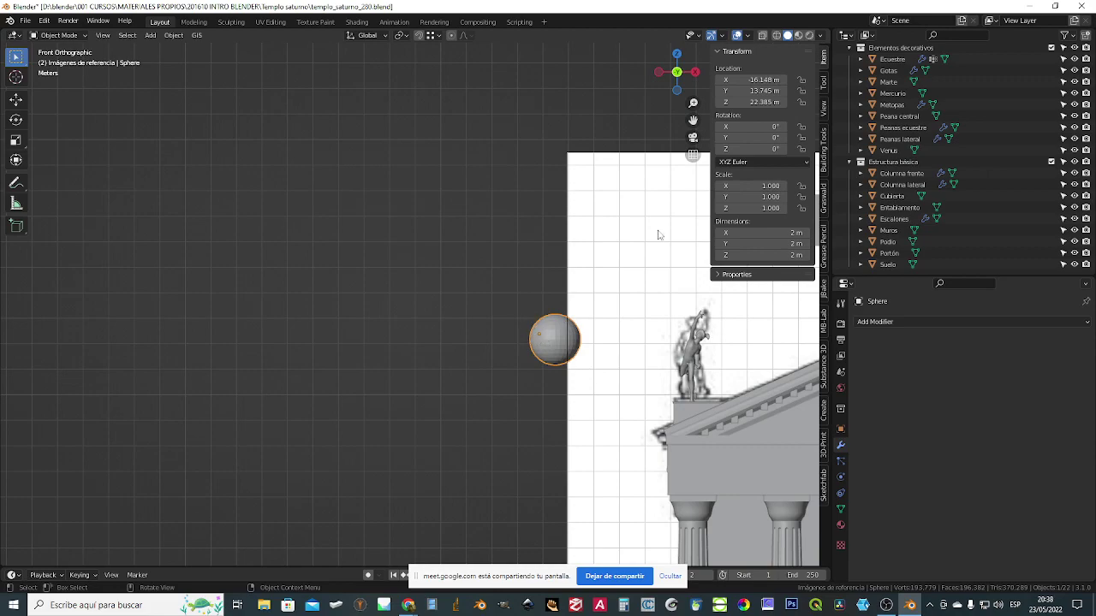
# - Enter Edit Mode on the sphere and select a single vertex near its top, above the origin
pyautogui.press('-')
pyautogui.hotkey('ctrl', 'z')
pyautogui.press('Tab')
pyautogui.scroll(3, 548, 377)
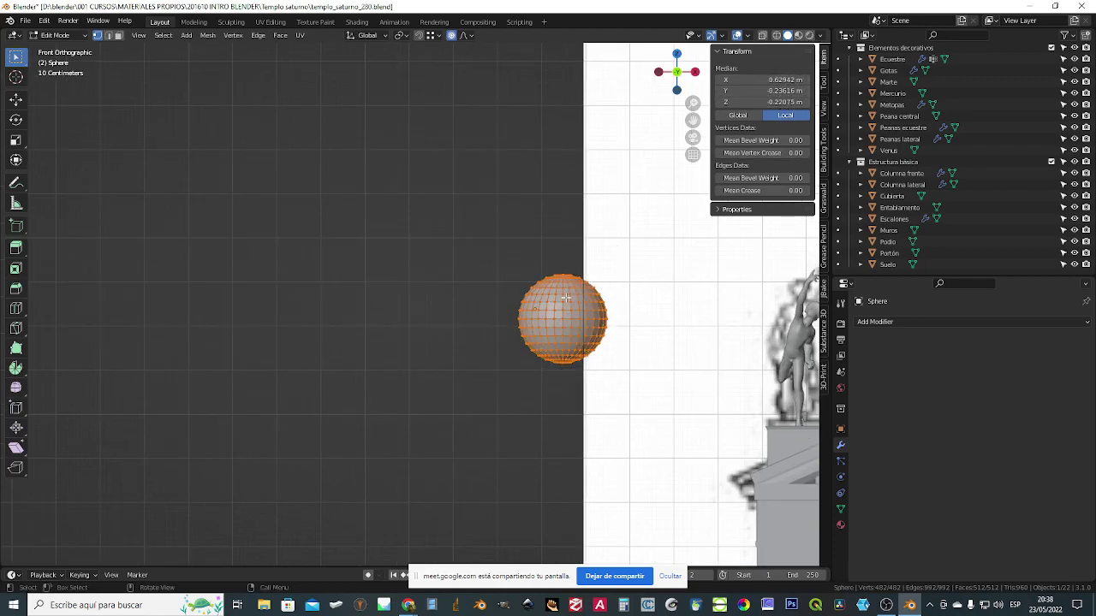
pyautogui.scroll(3, 548, 324)
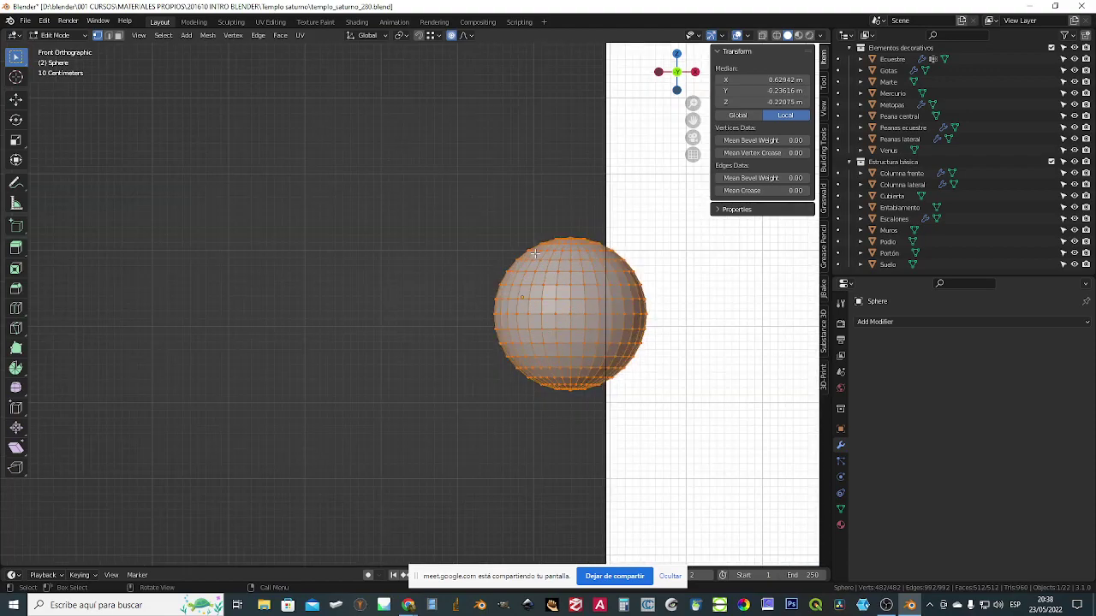
pyautogui.click(537, 253)
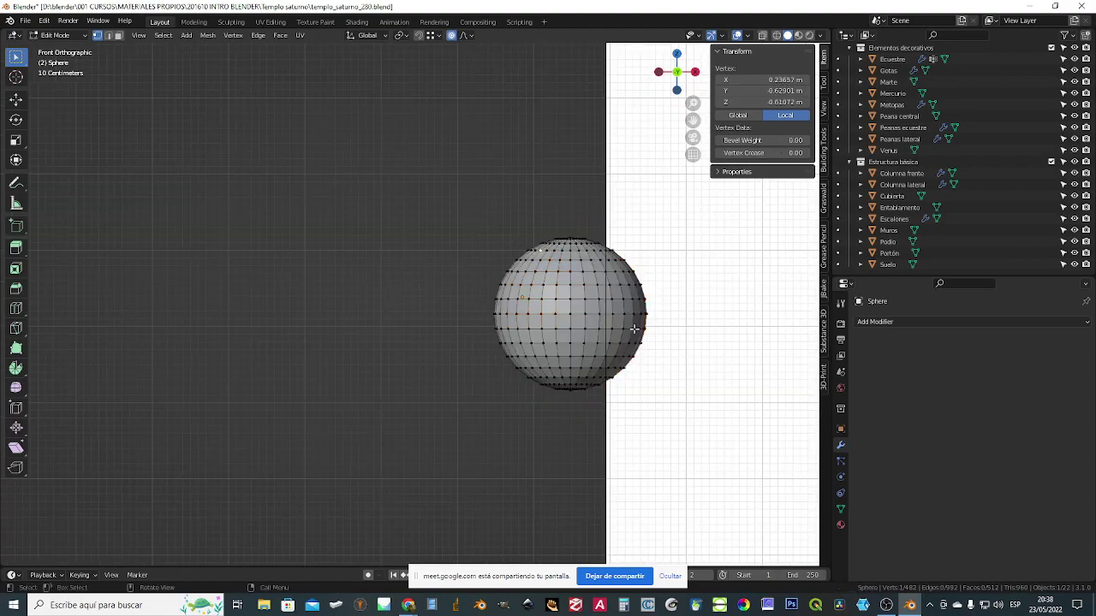
# - Compare the selected vertex's Global and Local coordinates, viewing the sphere against the temple, and leave the display on Local
pyautogui.press('-')
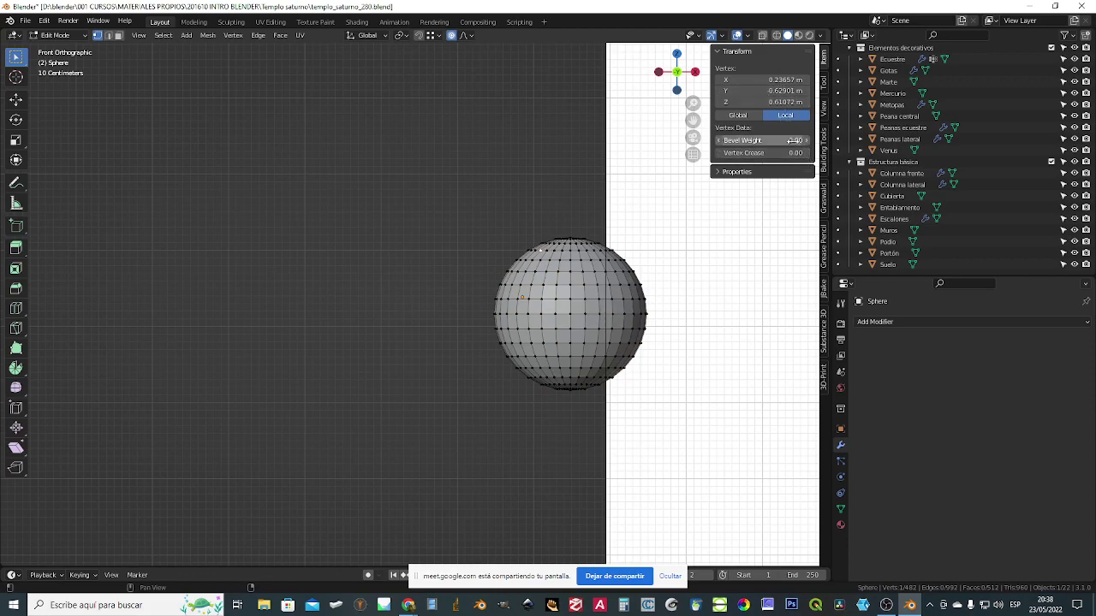
pyautogui.press('-')
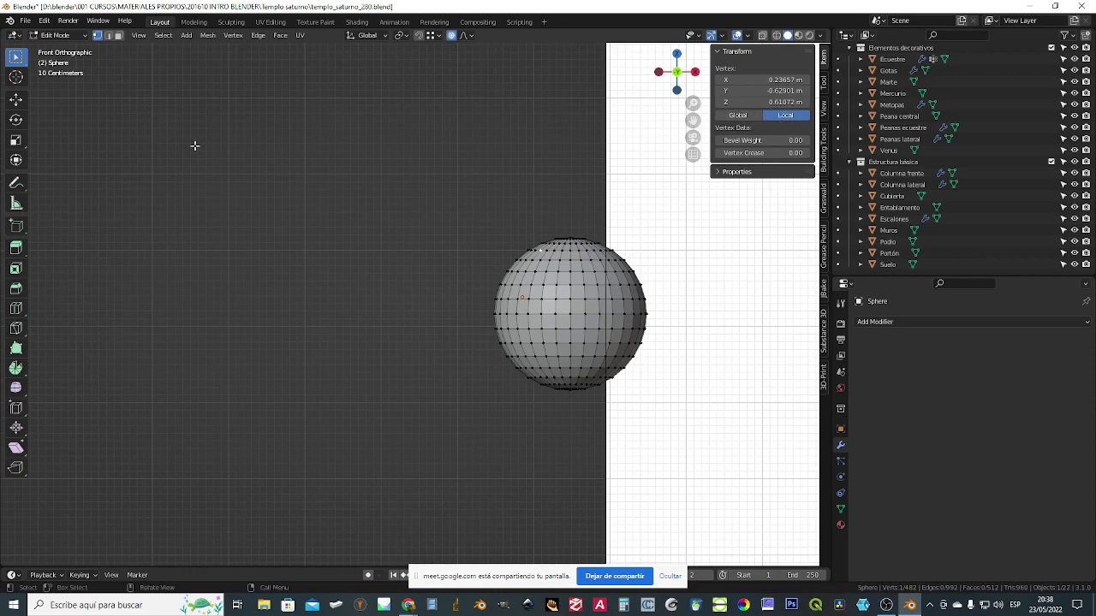
pyautogui.click(738, 116)
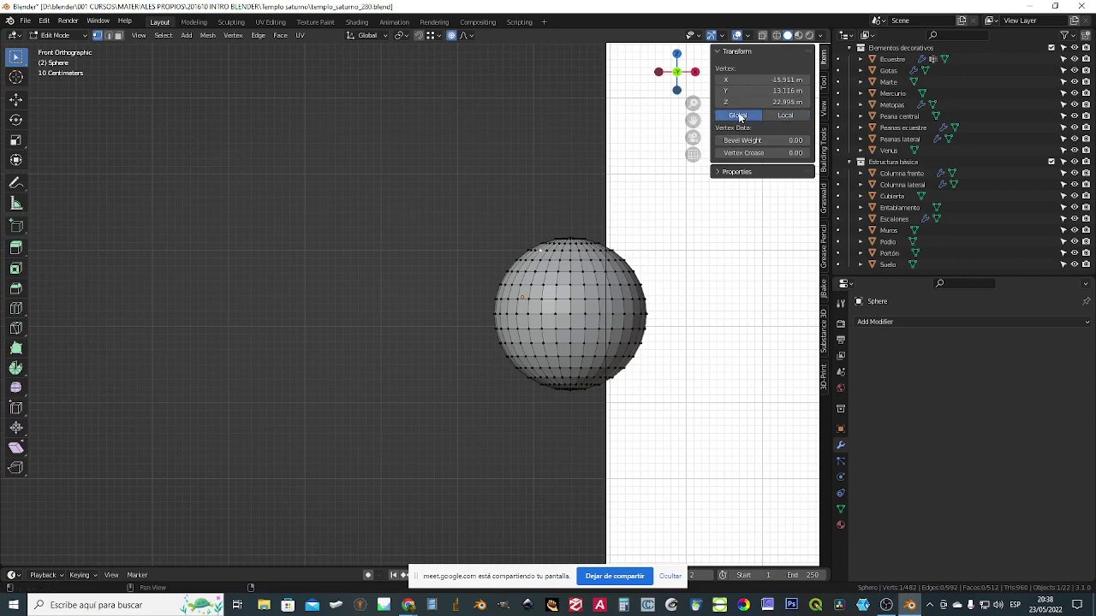
pyautogui.scroll(-10, 675, 264)
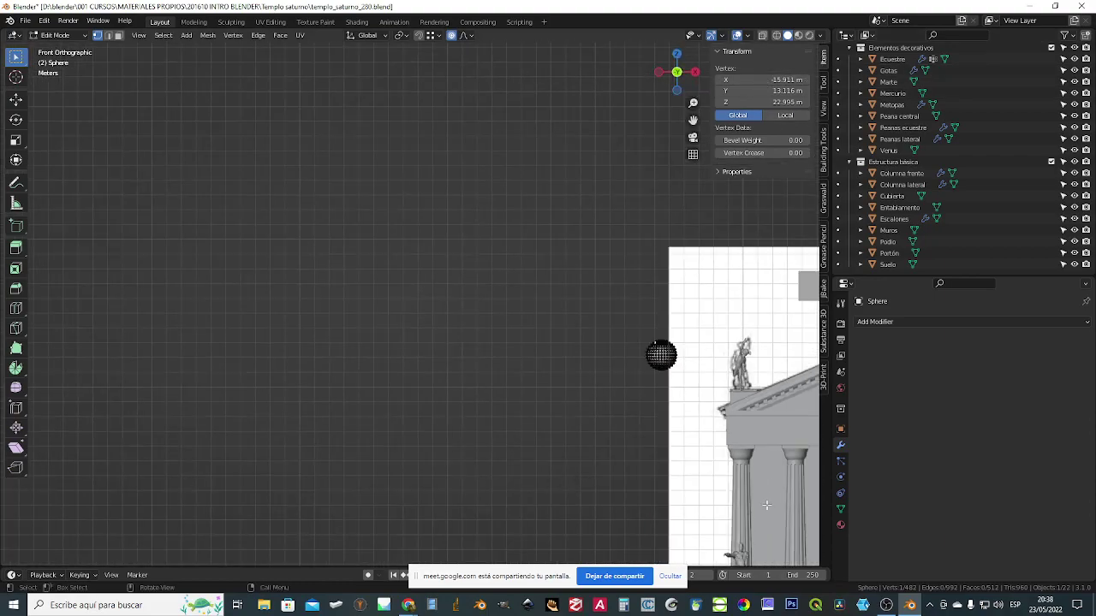
pyautogui.keyDown('shift'); pyautogui.moveTo(725, 441); pyautogui.dragTo(468, 262, button='middle'); pyautogui.keyUp('shift')
pyautogui.keyDown('shift'); pyautogui.moveTo(619, 501); pyautogui.dragTo(491, 384, button='middle'); pyautogui.keyUp('shift')
pyautogui.scroll(3, 474, 209)
pyautogui.scroll(-1, 435, 206)
pyautogui.keyDown('shift'); pyautogui.moveTo(477, 292); pyautogui.dragTo(667, 551, button='middle'); pyautogui.keyUp('shift')
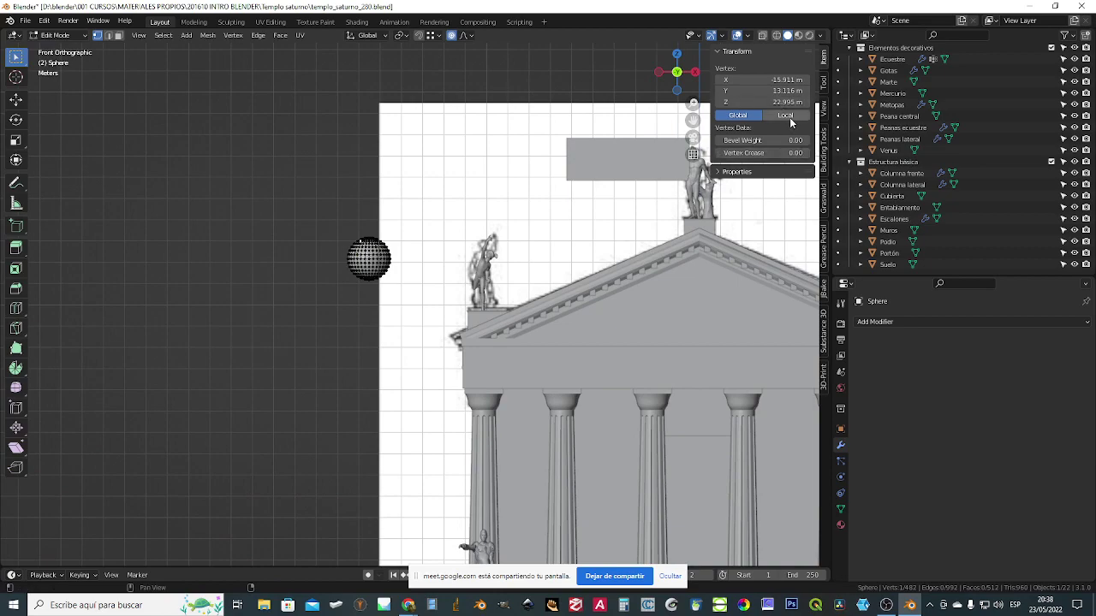
pyautogui.click(789, 118)
pyautogui.scroll(4, 354, 260)
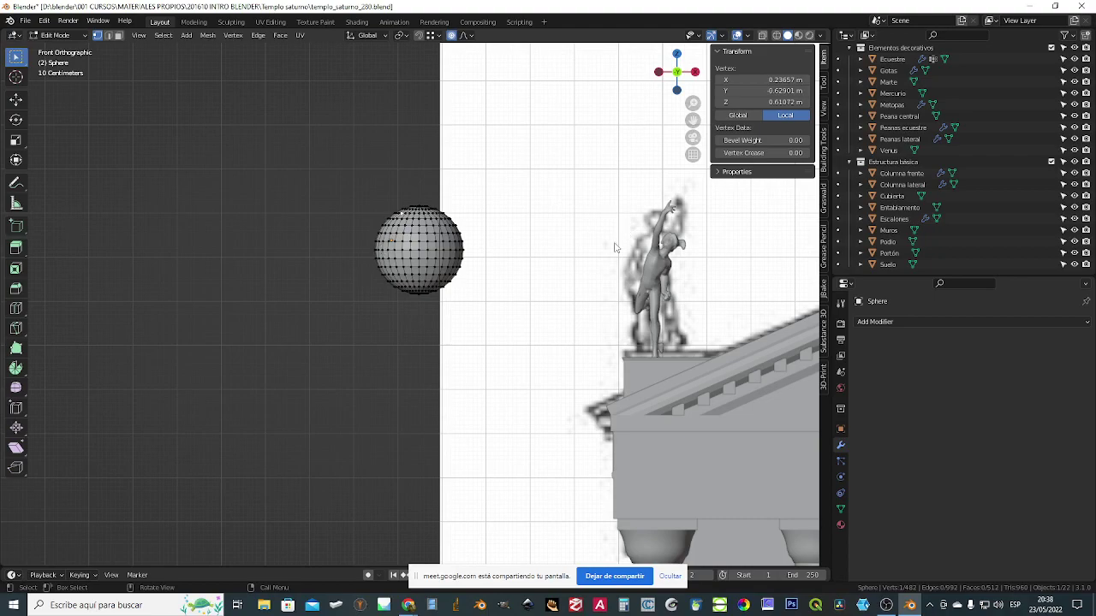
# - Return the sphere to Object Mode and rotate it about 33.8° around the X axis
pyautogui.press('Tab')
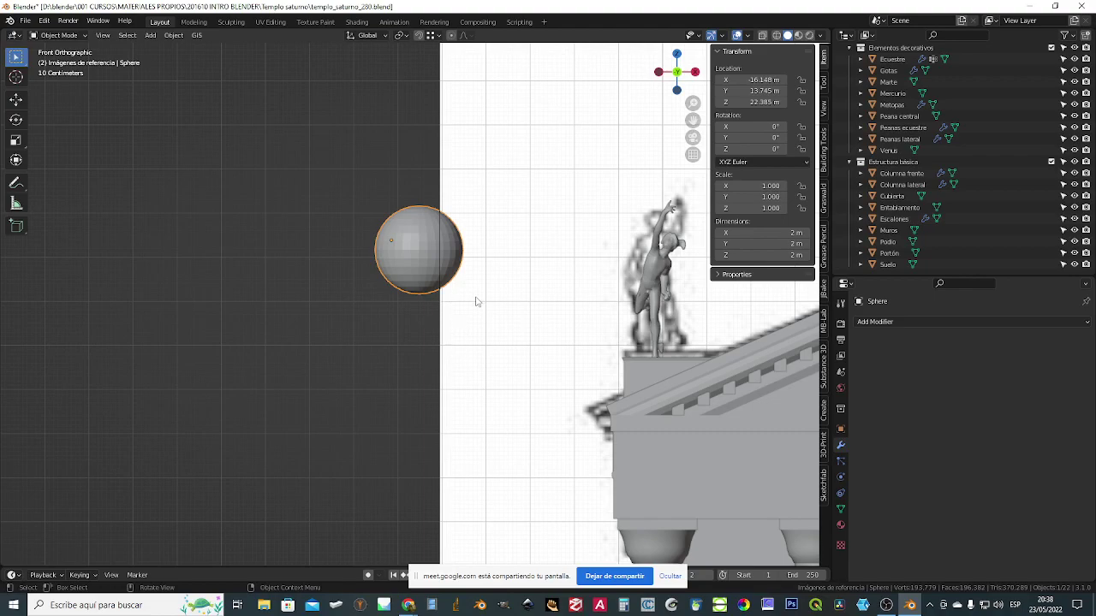
pyautogui.press('r')
pyautogui.press('x')
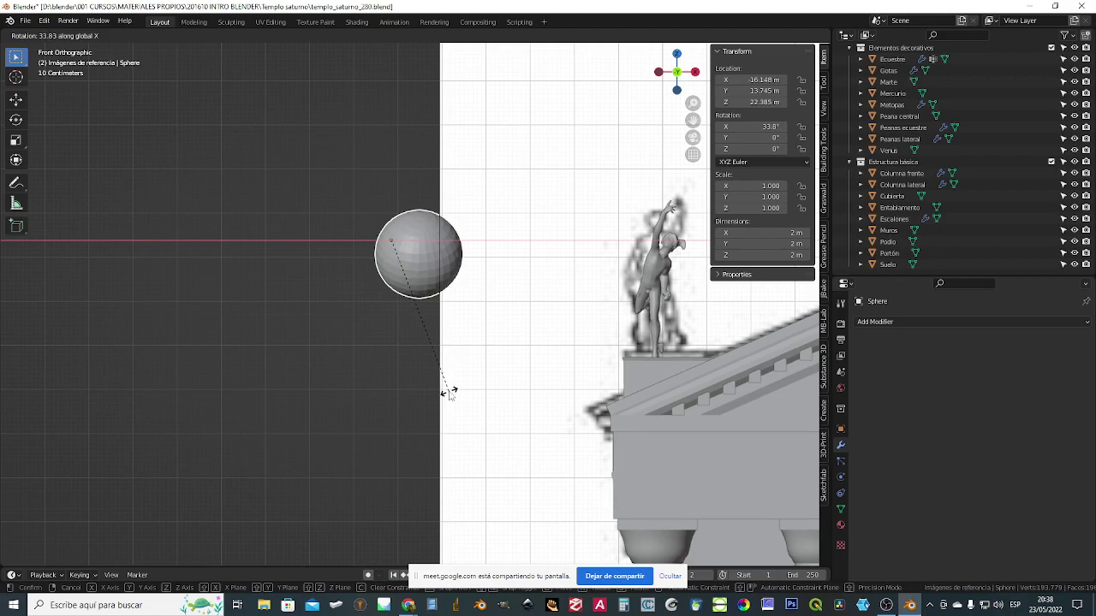
pyautogui.click(445, 386)
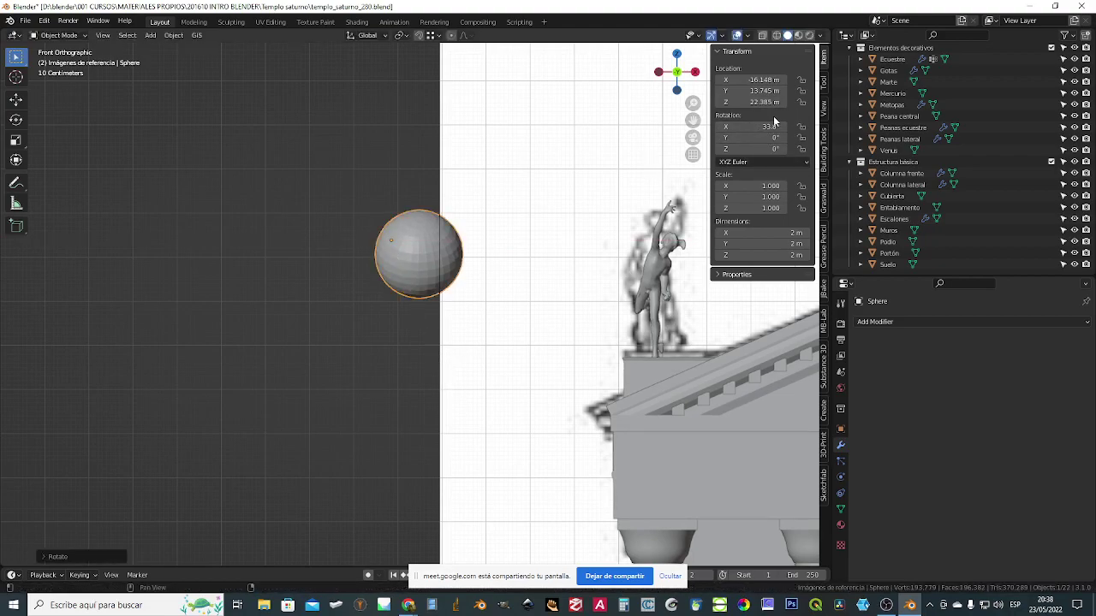
# - Rotate the sphere about 46.1° around the global Y axis in front orthographic view
pyautogui.scroll(2, 427, 244)
pyautogui.scroll(1, 428, 249)
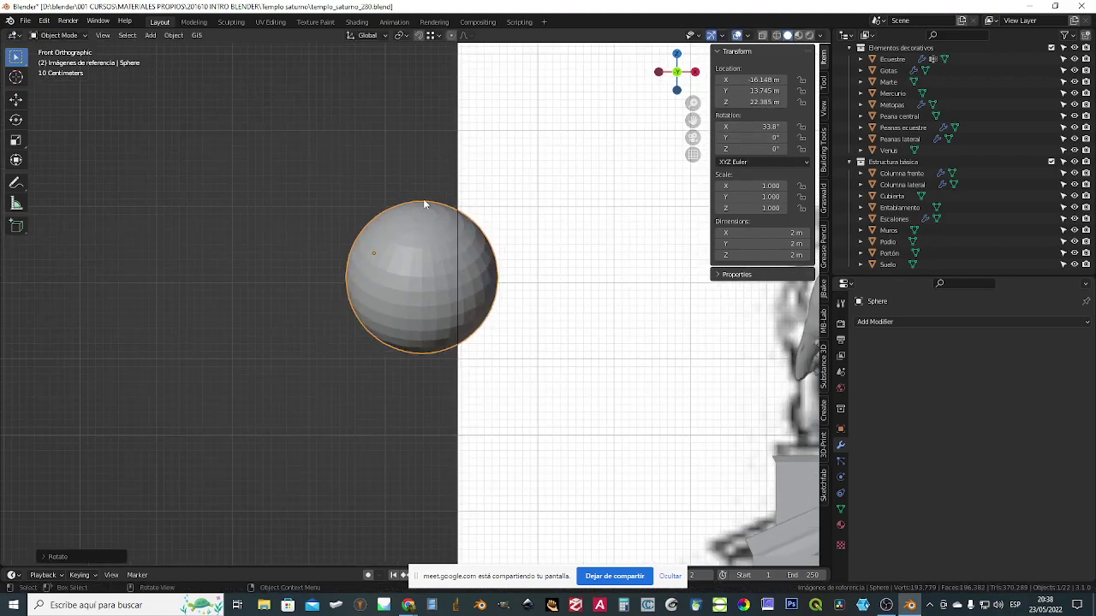
pyautogui.moveTo(430, 262); pyautogui.dragTo(535, 283, button='middle')
pyautogui.press('KP_1')
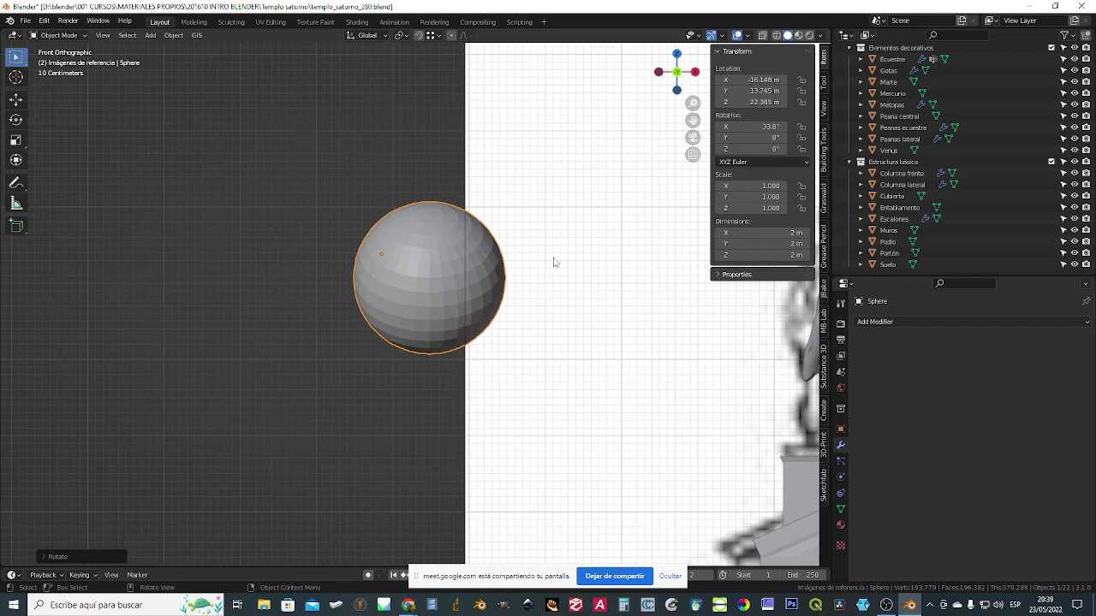
pyautogui.press('r')
pyautogui.press('y')
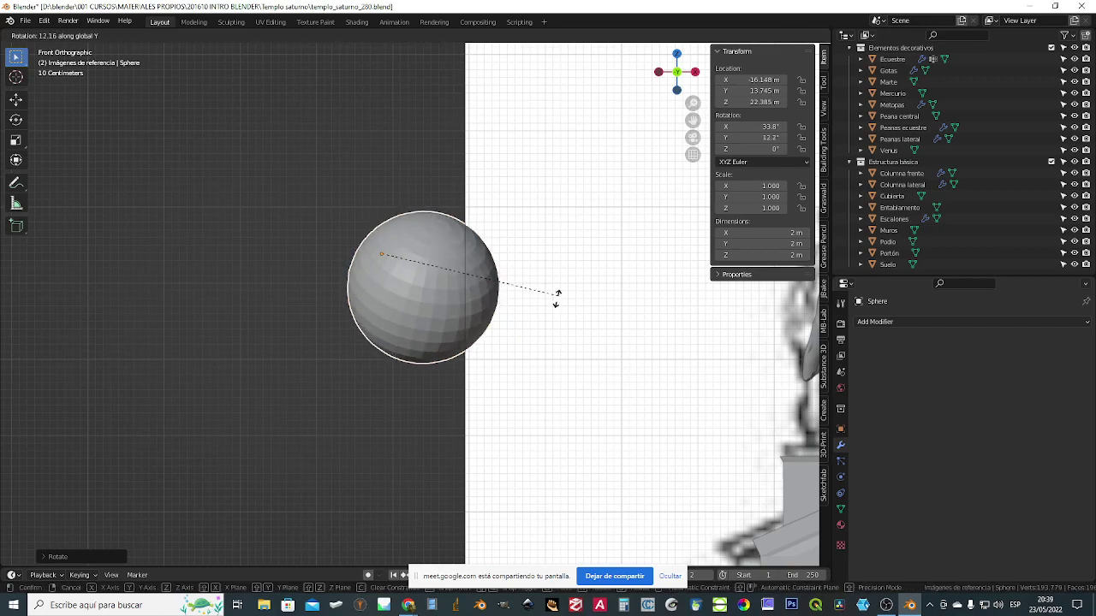
pyautogui.click(511, 398)
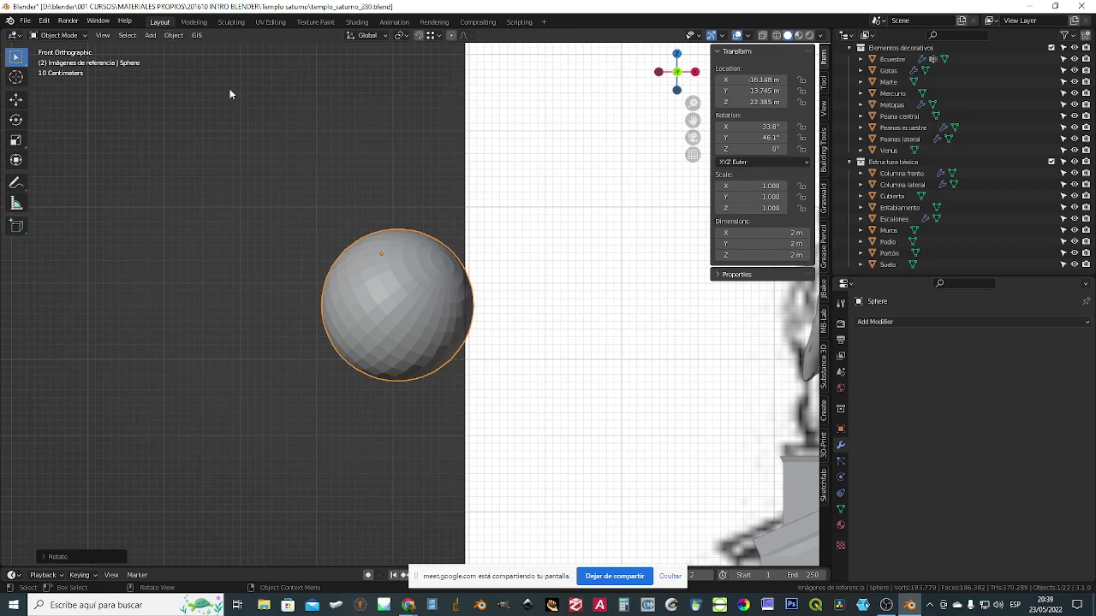
# - Apply the sphere's rotation to its mesh data
pyautogui.click(175, 36)
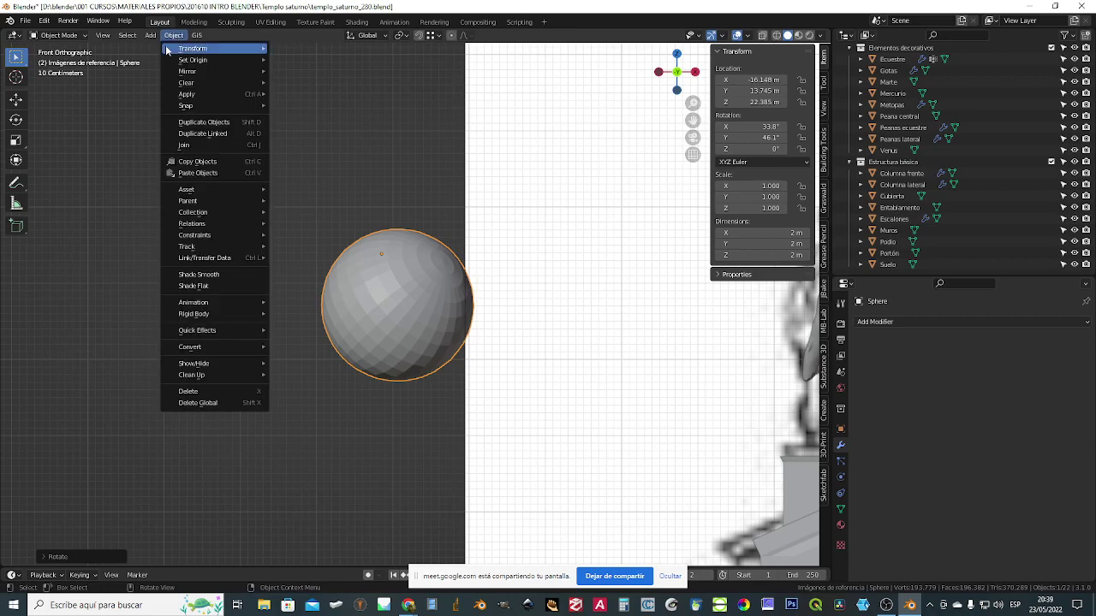
pyautogui.moveTo(192, 96)
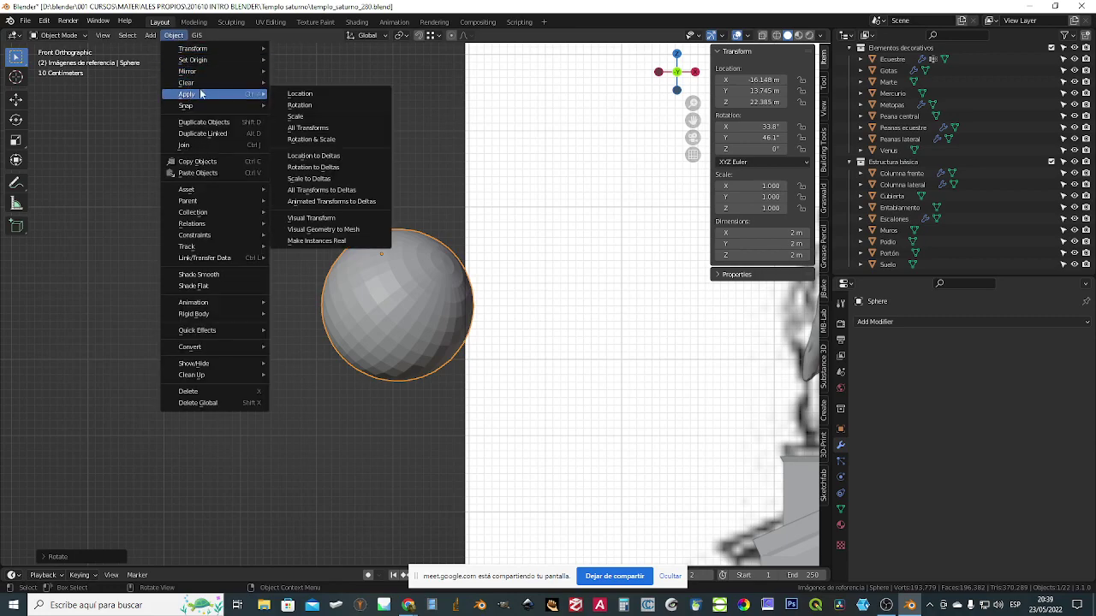
pyautogui.click(299, 105)
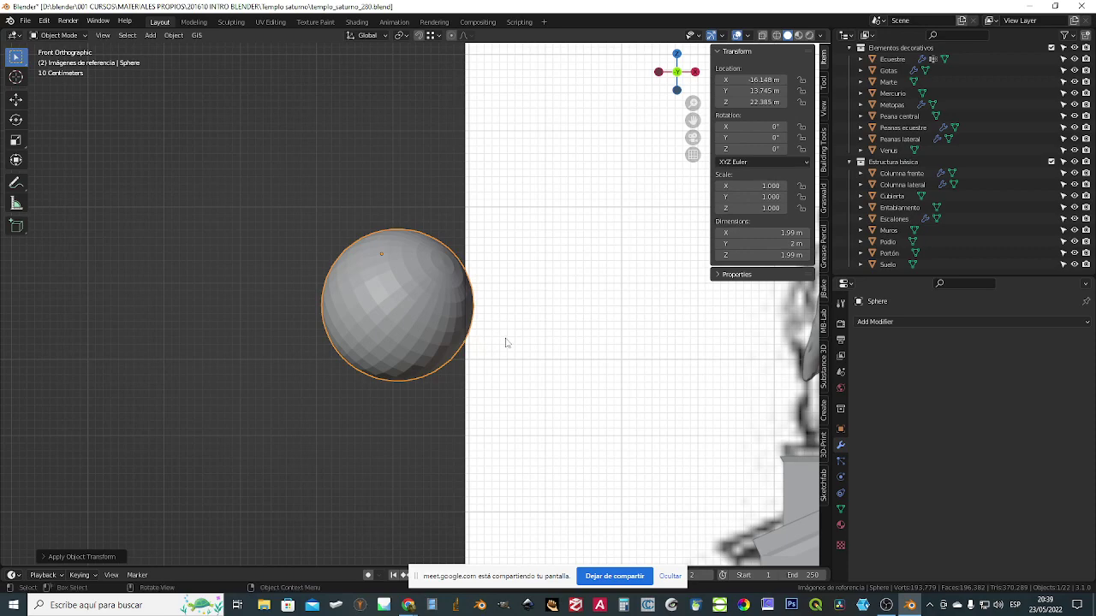
# - Scale the sphere uniformly to about 1.704, and stretch it along X to a scale of about 3.158
pyautogui.press('s')
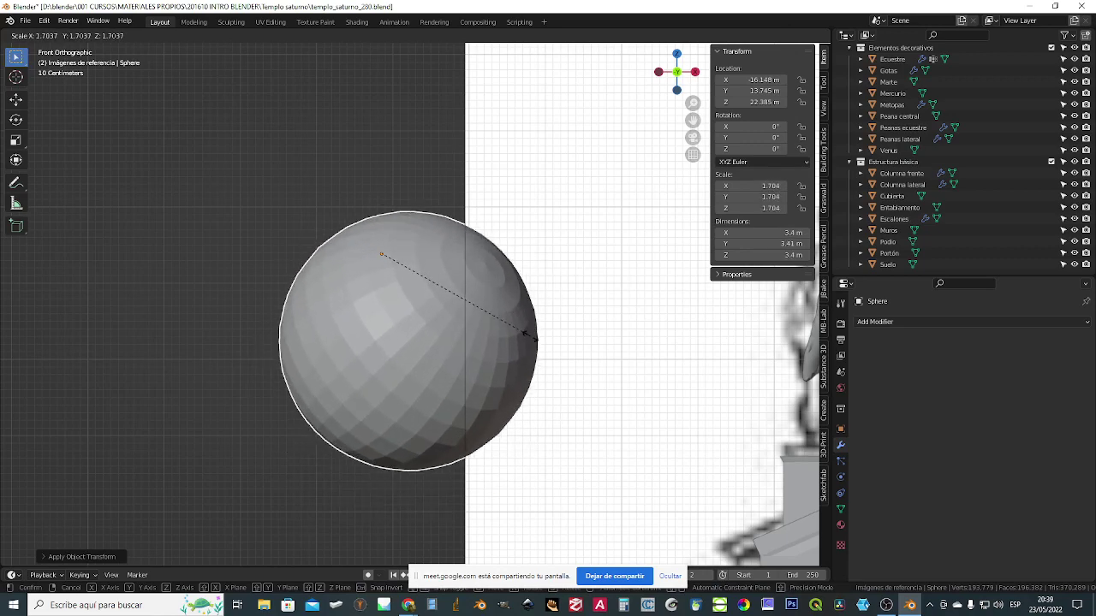
pyautogui.click(532, 333)
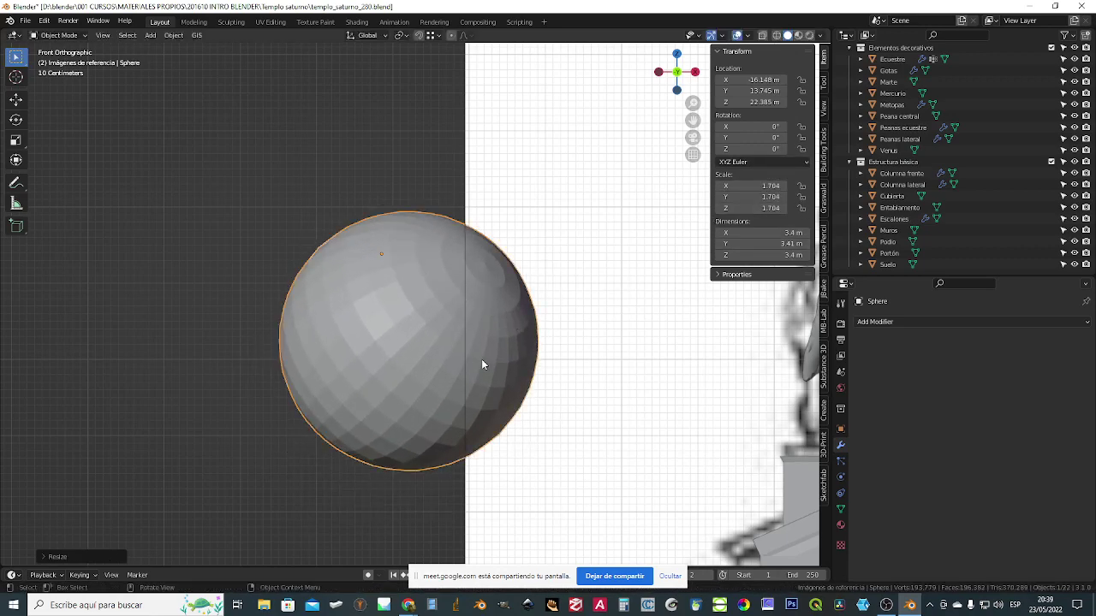
pyautogui.press('s')
pyautogui.press('x')
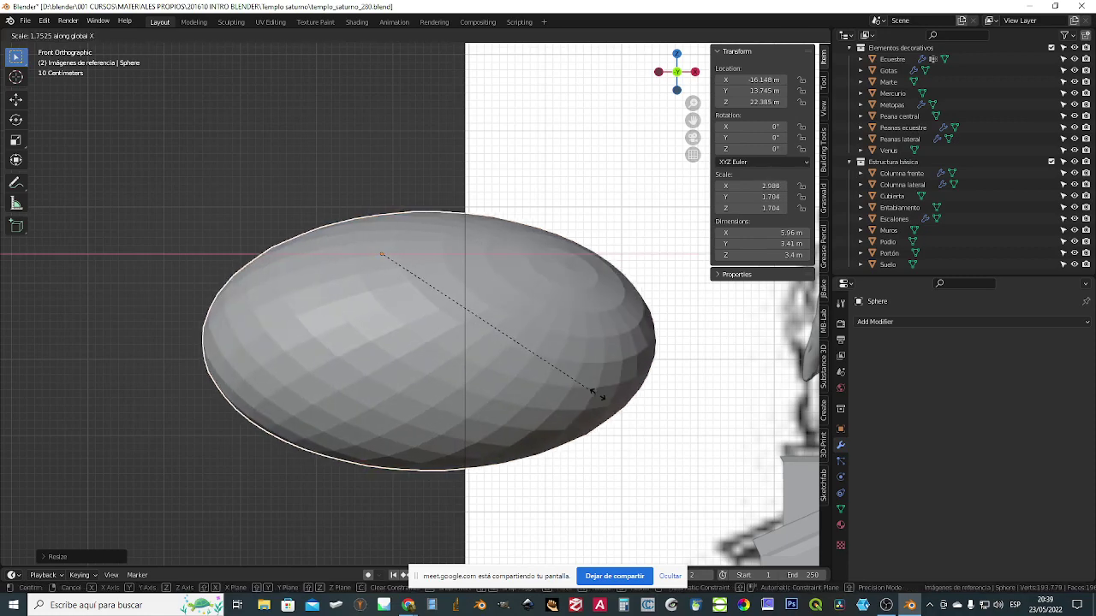
pyautogui.click(752, 309)
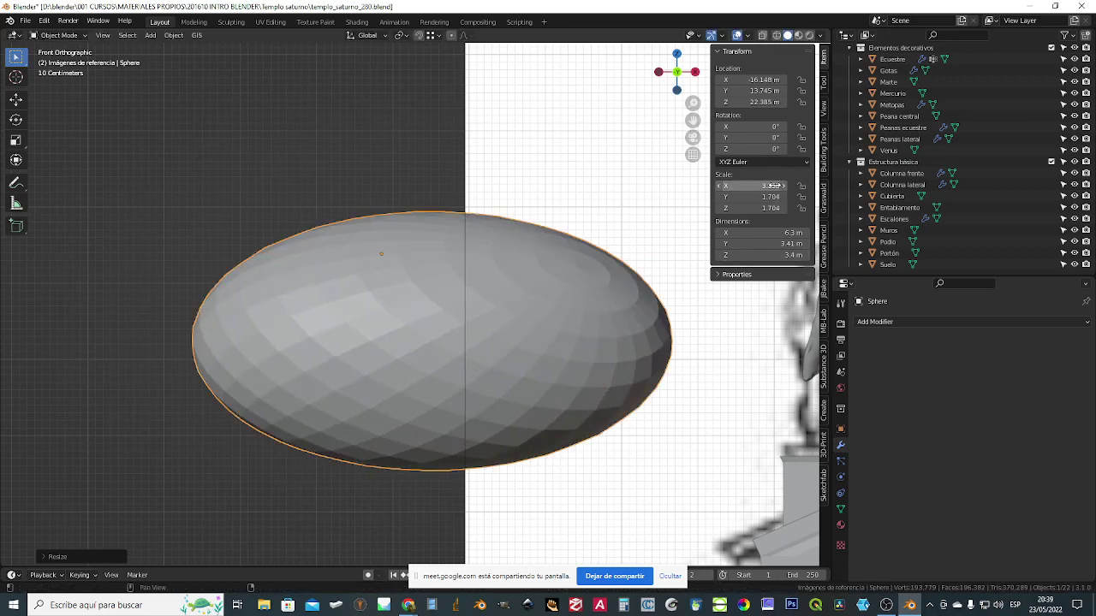
# - Stretch the ellipsoid along the Z axis to a scale of about 2.374
pyautogui.press('s')
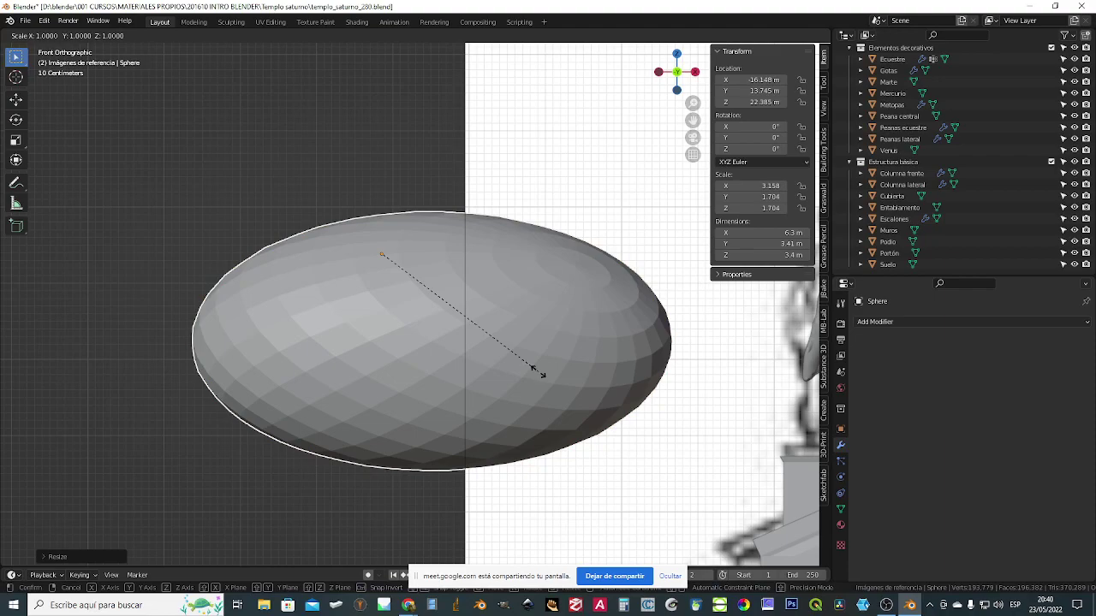
pyautogui.press('z')
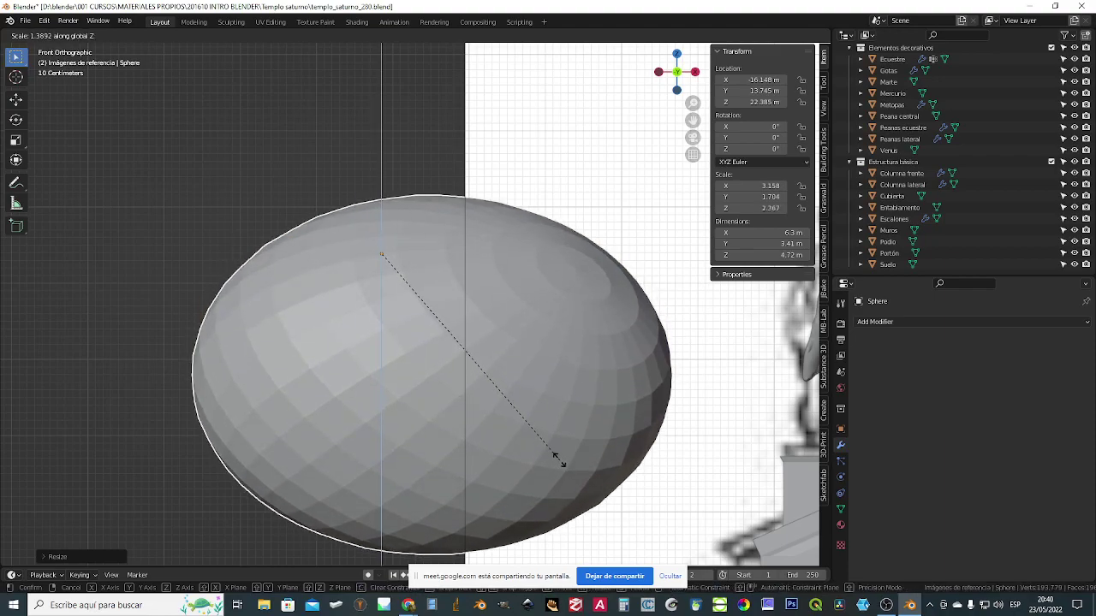
pyautogui.click(563, 463)
pyautogui.scroll(-2, 648, 373)
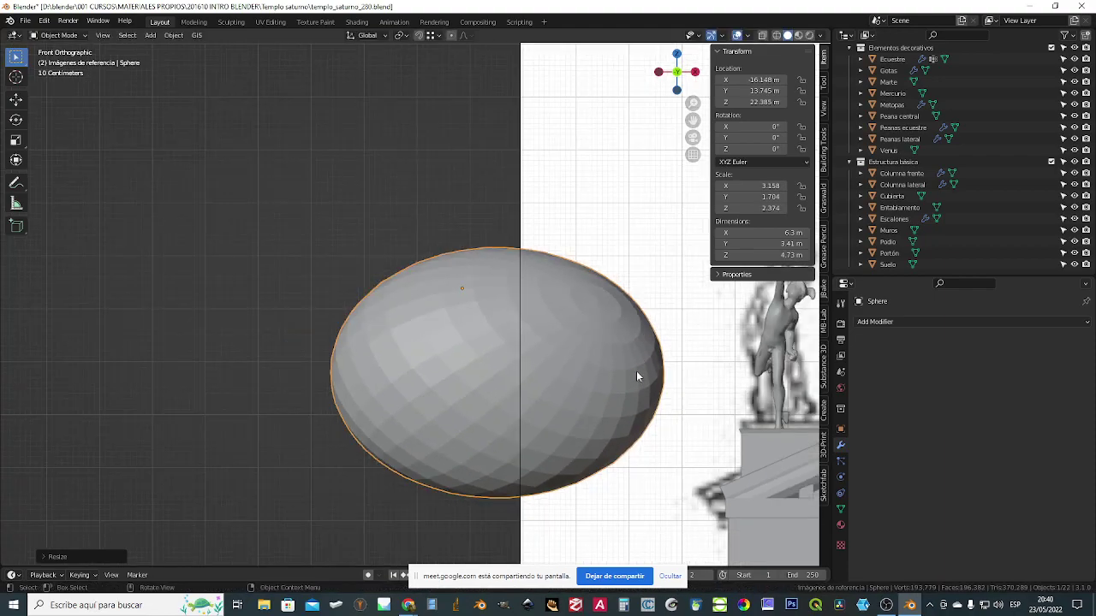
# - Apply the ellipsoid's scale and inspect its shape beside the temple in front orthographic view
pyautogui.click(173, 36)
pyautogui.moveTo(193, 96)
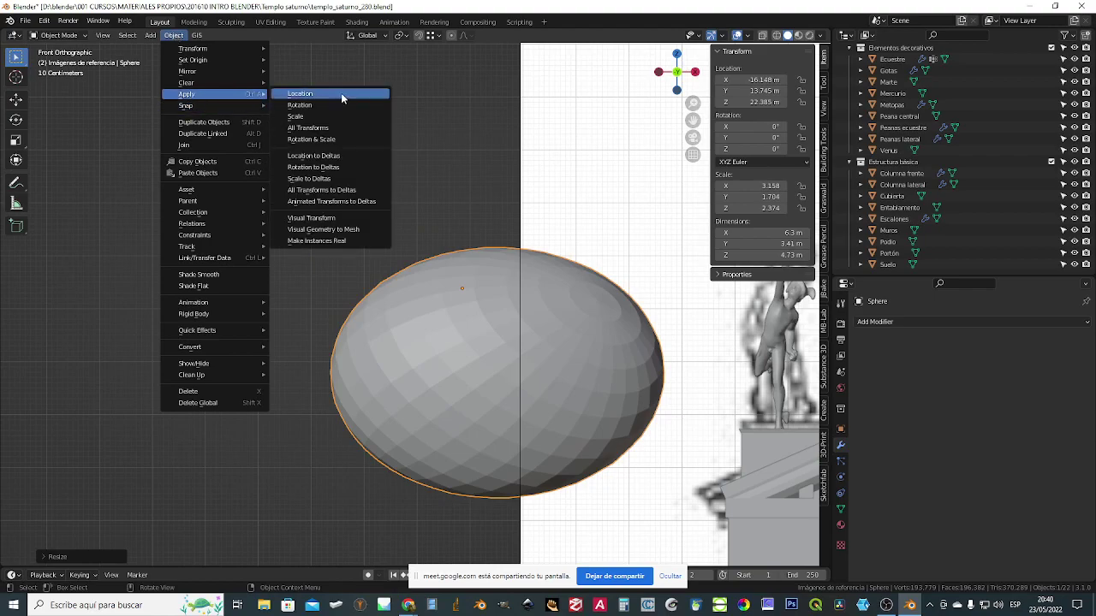
pyautogui.click(305, 117)
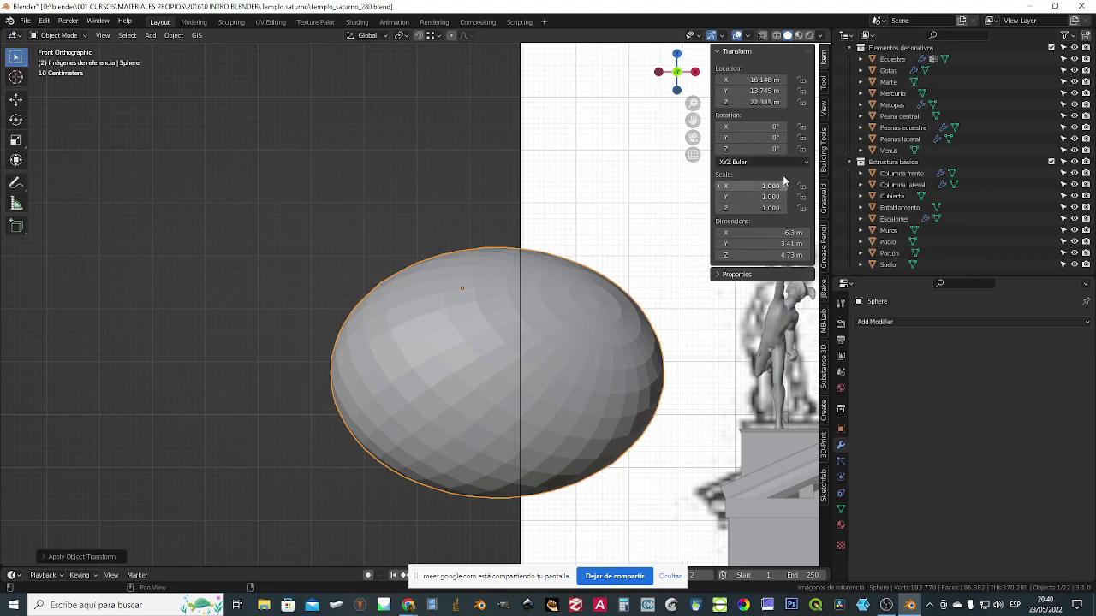
pyautogui.moveTo(537, 285); pyautogui.dragTo(553, 318, button='middle')
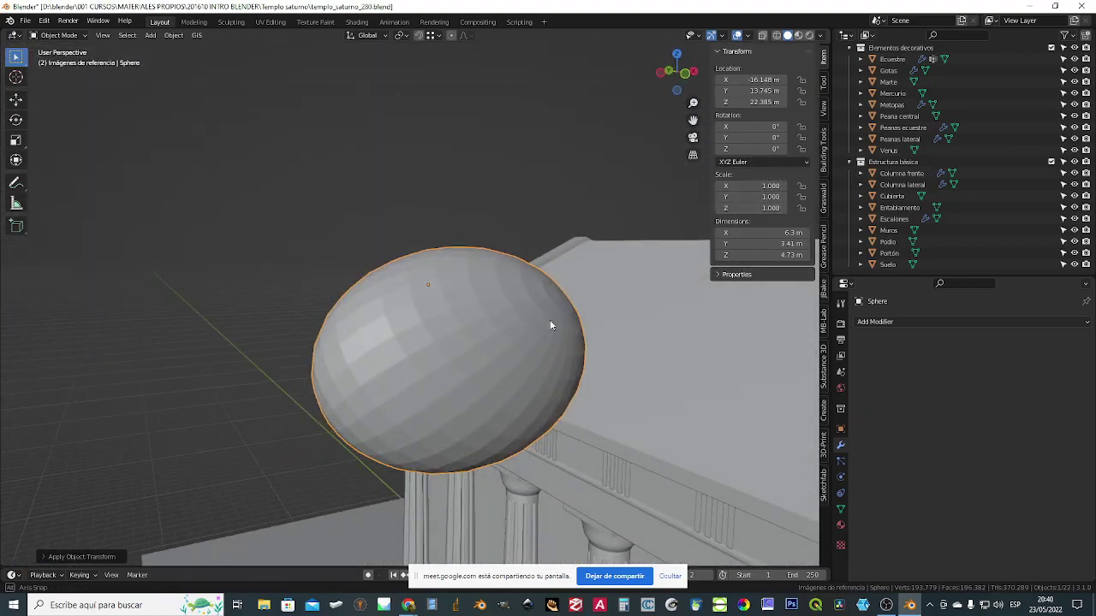
pyautogui.press('KP_1')
pyautogui.keyDown('shift'); pyautogui.moveTo(645, 359); pyautogui.dragTo(537, 321, button='middle'); pyautogui.keyUp('shift')
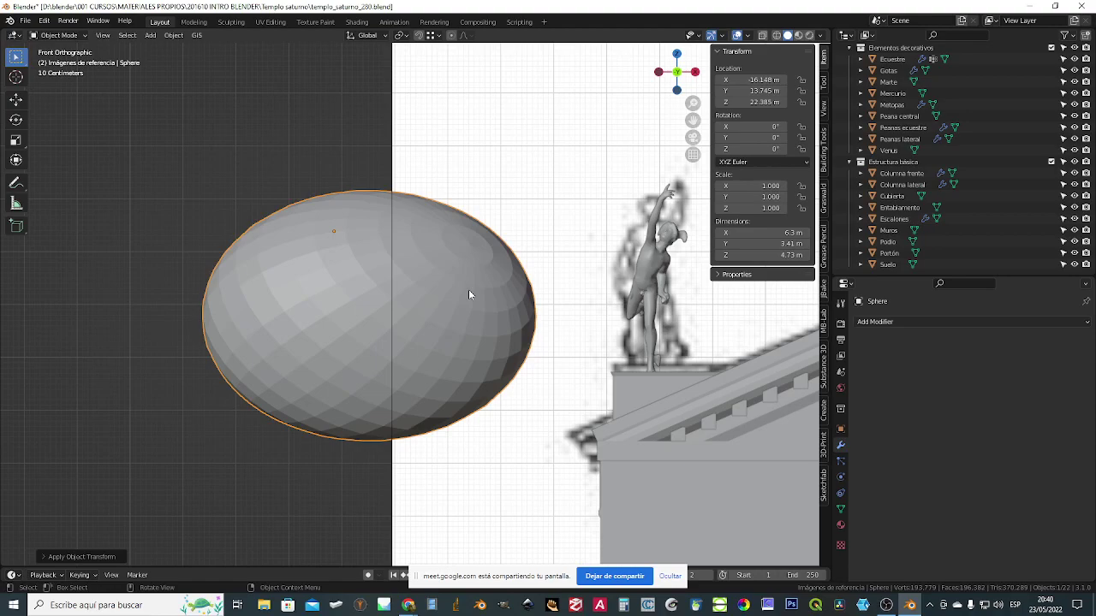
# - Undo the applied scale and inspect the ellipsoid from several angles
pyautogui.hotkey('ctrl', 'z')
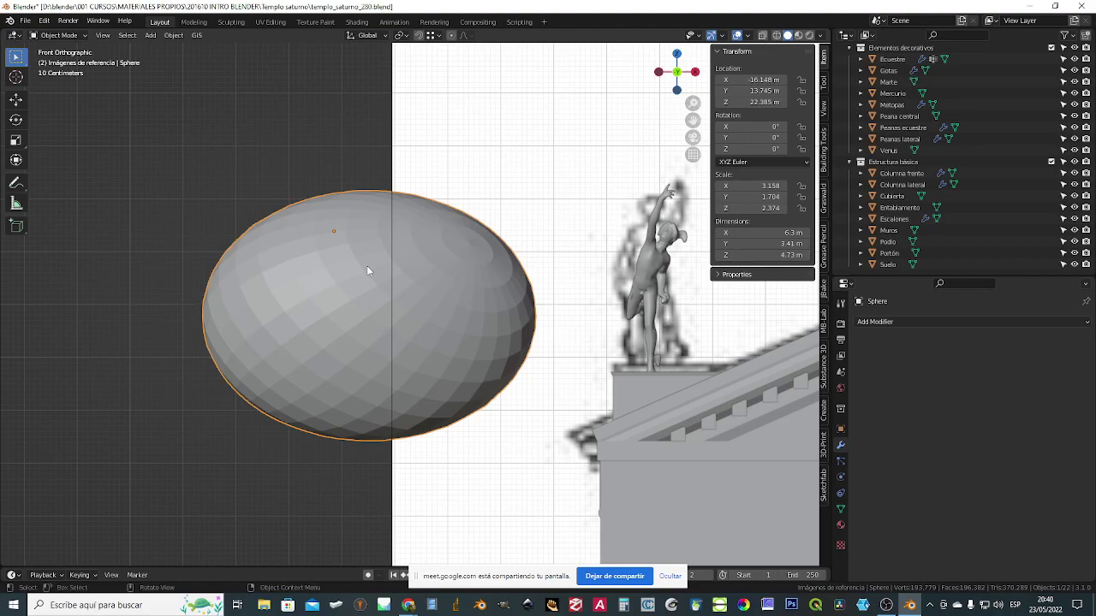
pyautogui.moveTo(350, 355); pyautogui.dragTo(395, 370, button='middle')
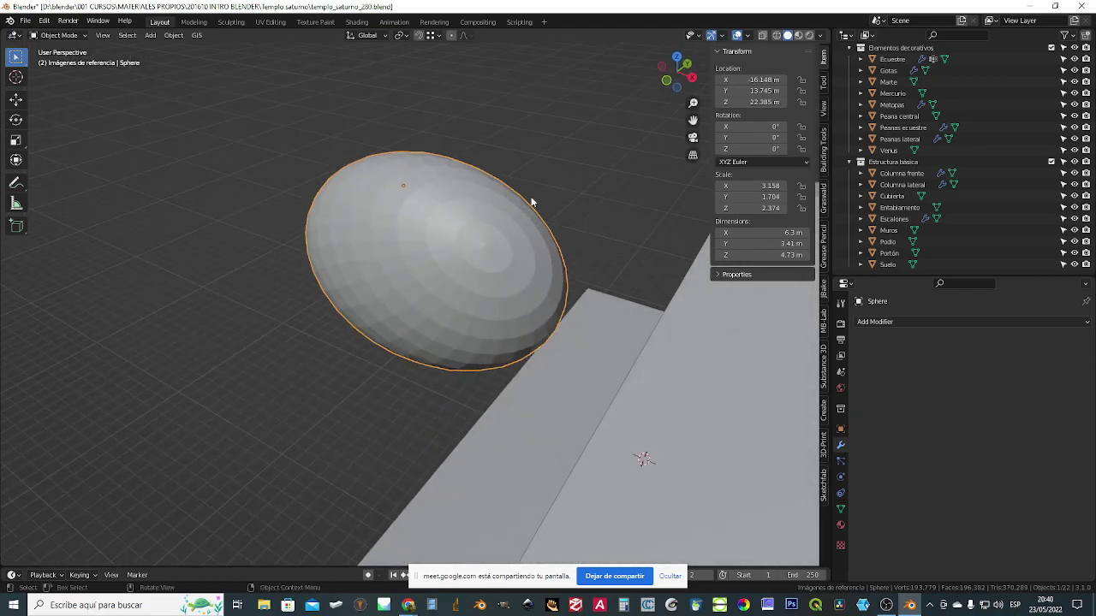
pyautogui.moveTo(239, 360); pyautogui.dragTo(268, 304, button='middle')
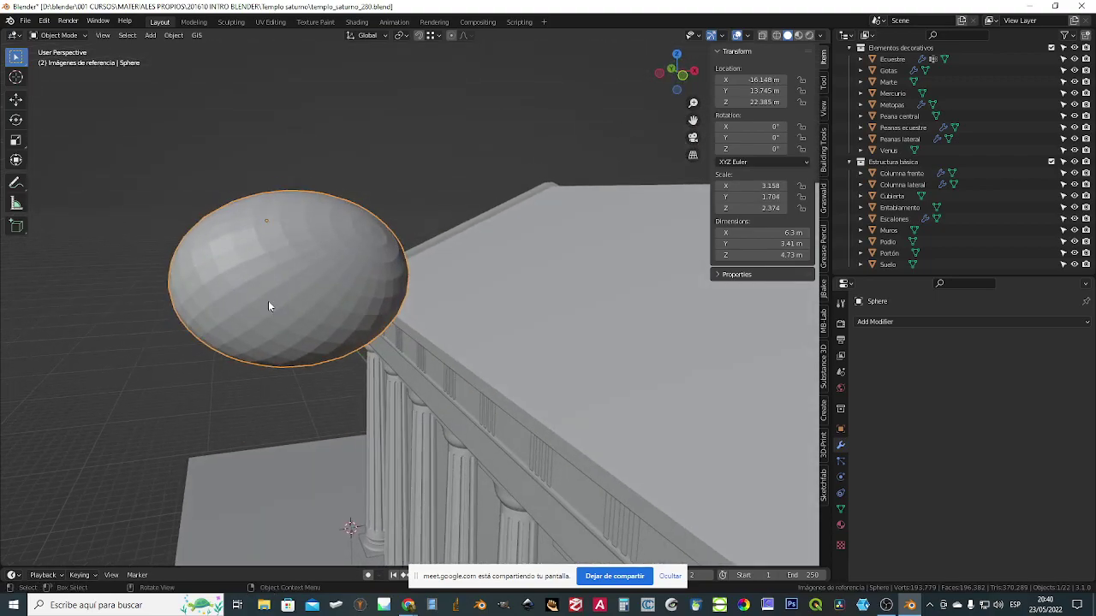
pyautogui.press('KP_1')
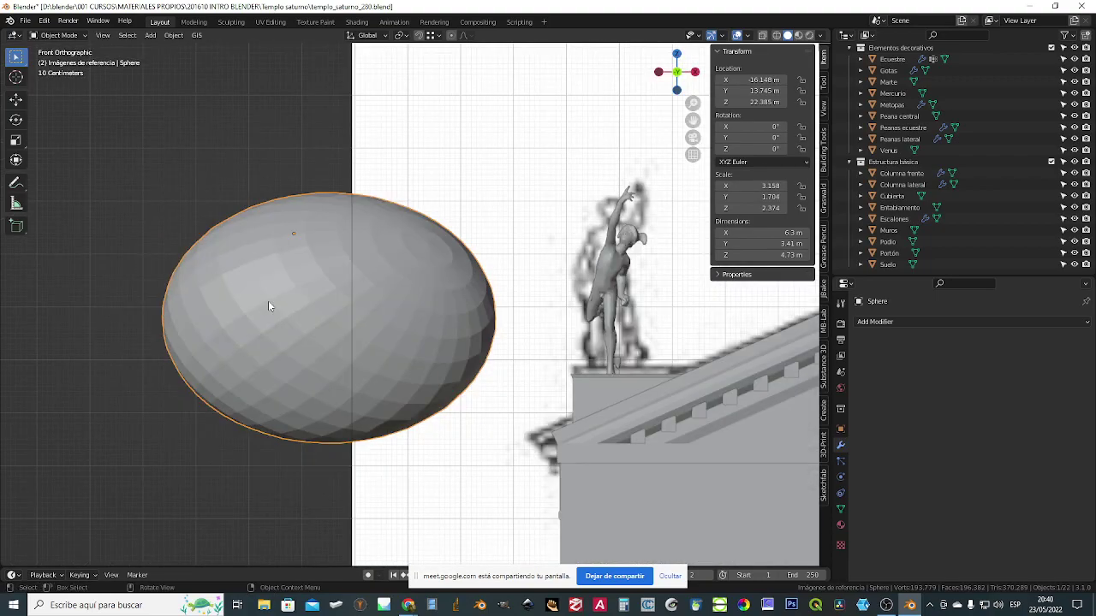
# - Enter Edit Mode on the ellipsoid, select a single vertex on its surface and frame the view on it
pyautogui.keyDown('shift'); pyautogui.moveTo(382, 380); pyautogui.dragTo(350, 362, button='middle'); pyautogui.keyUp('shift')
pyautogui.press('Tab')
pyautogui.moveTo(306, 291); pyautogui.dragTo(281, 337, button='middle')
pyautogui.click(249, 247)
pyautogui.moveTo(439, 294); pyautogui.dragTo(390, 294, button='middle')
pyautogui.press('KP_Decimal')
pyautogui.scroll(-11, 379, 345)
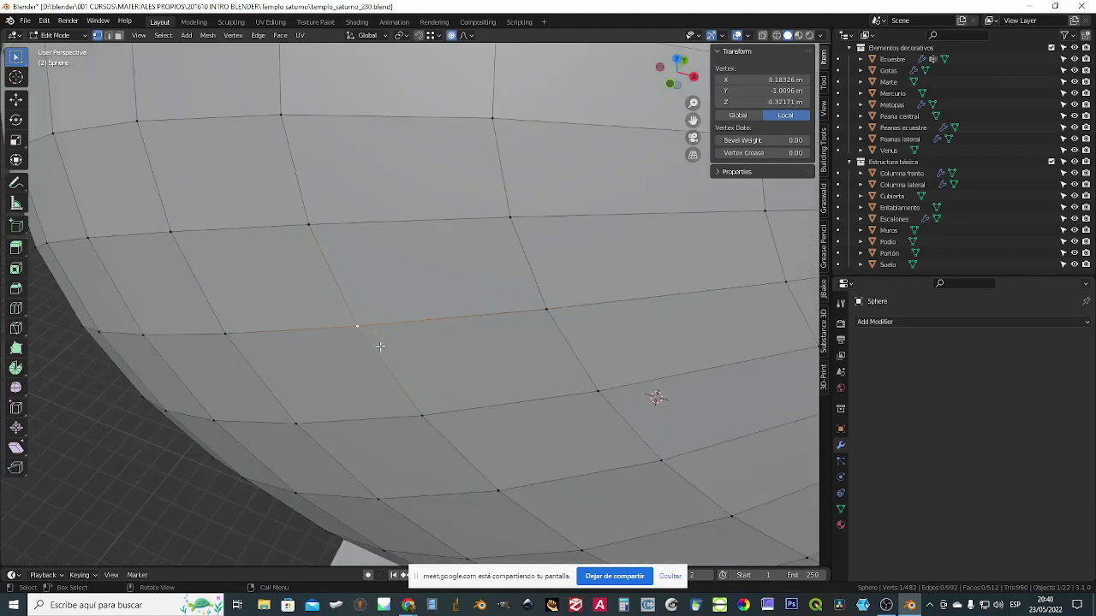
# - Add a second surface vertex to the selection and examine the Local median coordinates of the pair
pyautogui.moveTo(347, 401); pyautogui.dragTo(347, 373, button='middle')
pyautogui.keyDown('shift'); pyautogui.click(71, 332); pyautogui.keyUp('shift')
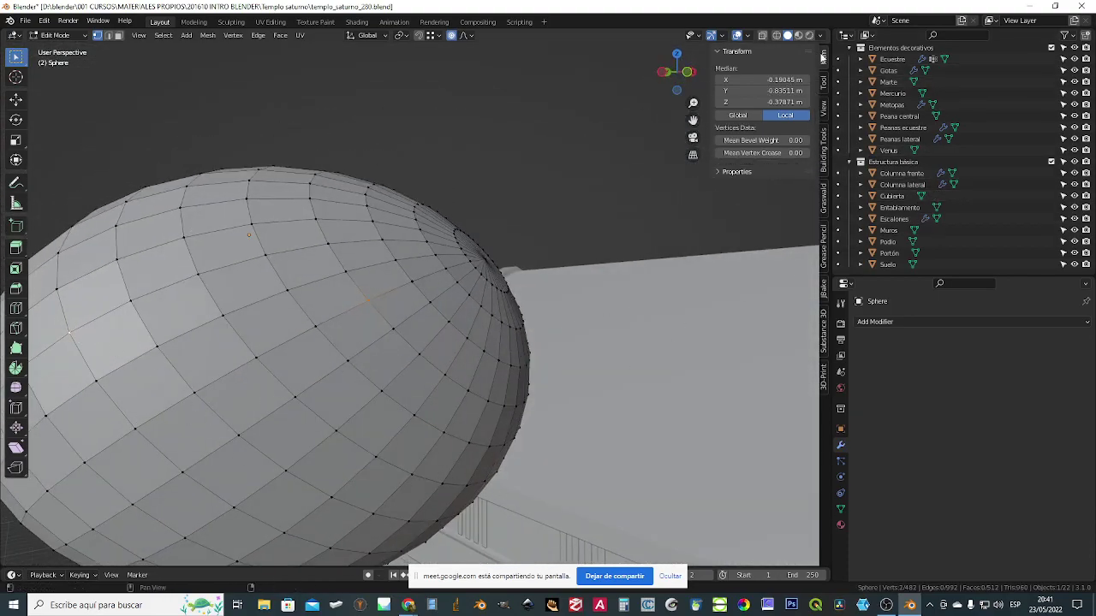
pyautogui.moveTo(478, 354); pyautogui.dragTo(488, 350, button='middle')
pyautogui.moveTo(418, 346); pyautogui.dragTo(435, 296, button='middle')
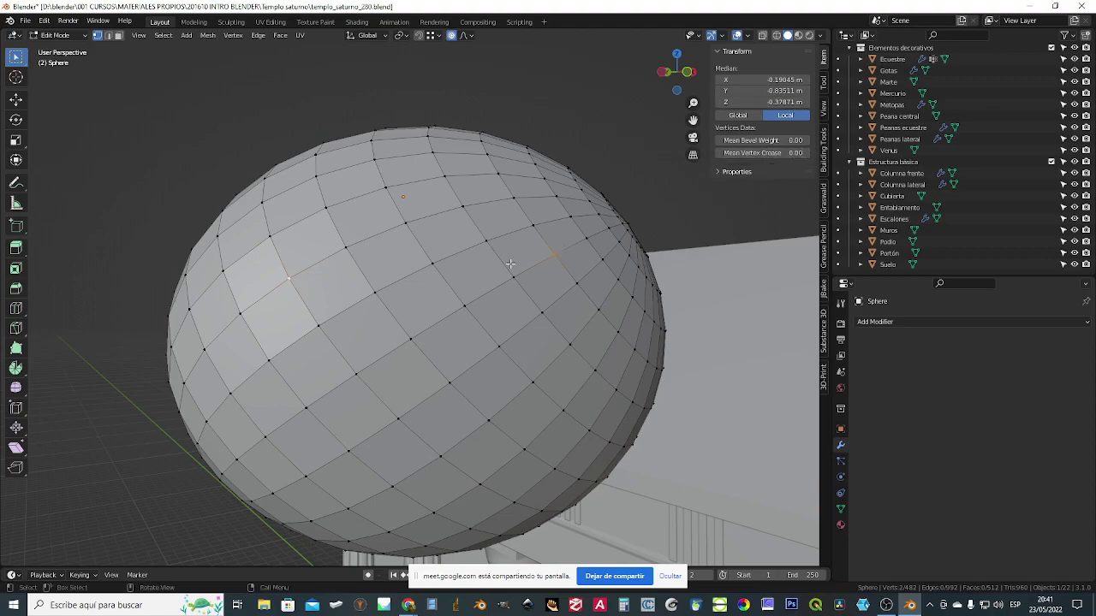
# - Switch to edge selection and select one edge just below the origin to examine its Local median coordinates
pyautogui.click(108, 35)
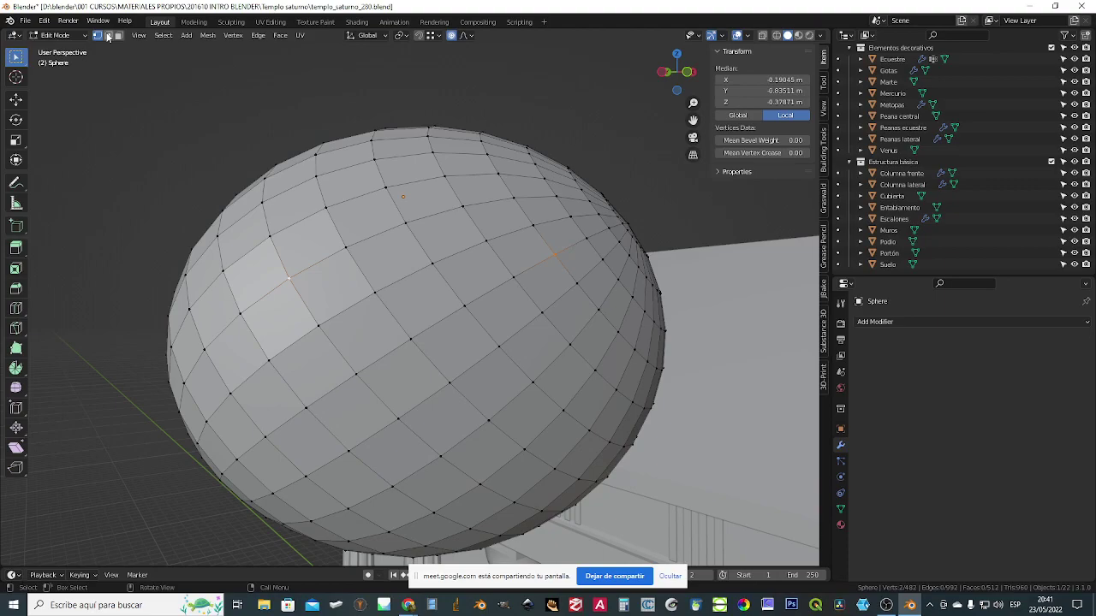
pyautogui.click(387, 230)
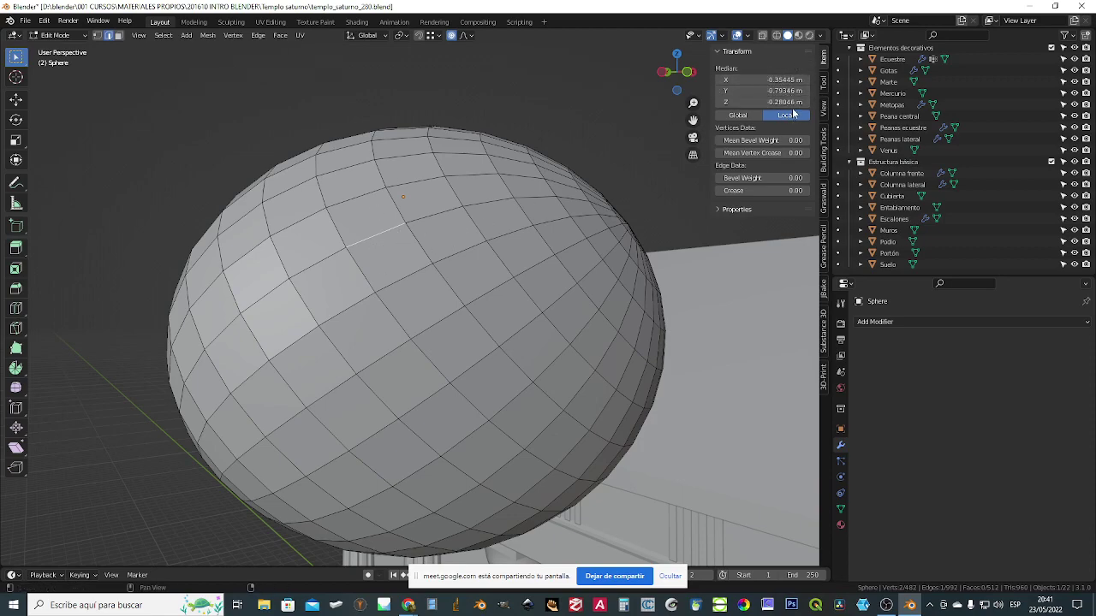
pyautogui.scroll(-3, 599, 224)
pyautogui.moveTo(578, 231); pyautogui.dragTo(547, 239, button='middle')
# - Return to Object Mode and delete the stretched sphere in front orthographic view
pyautogui.press('Tab')
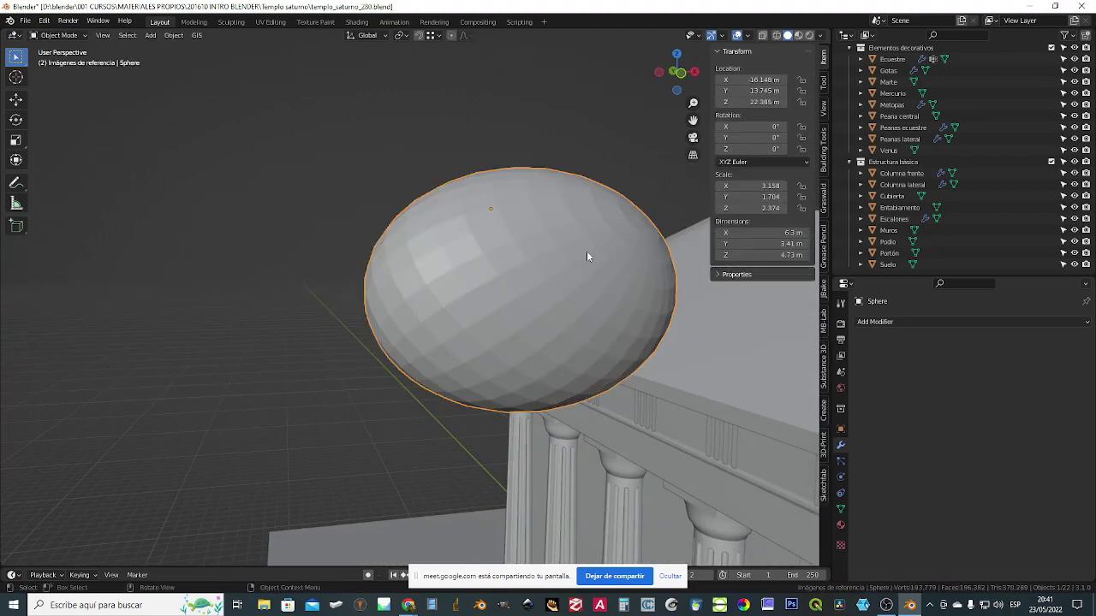
pyautogui.press('KP_1')
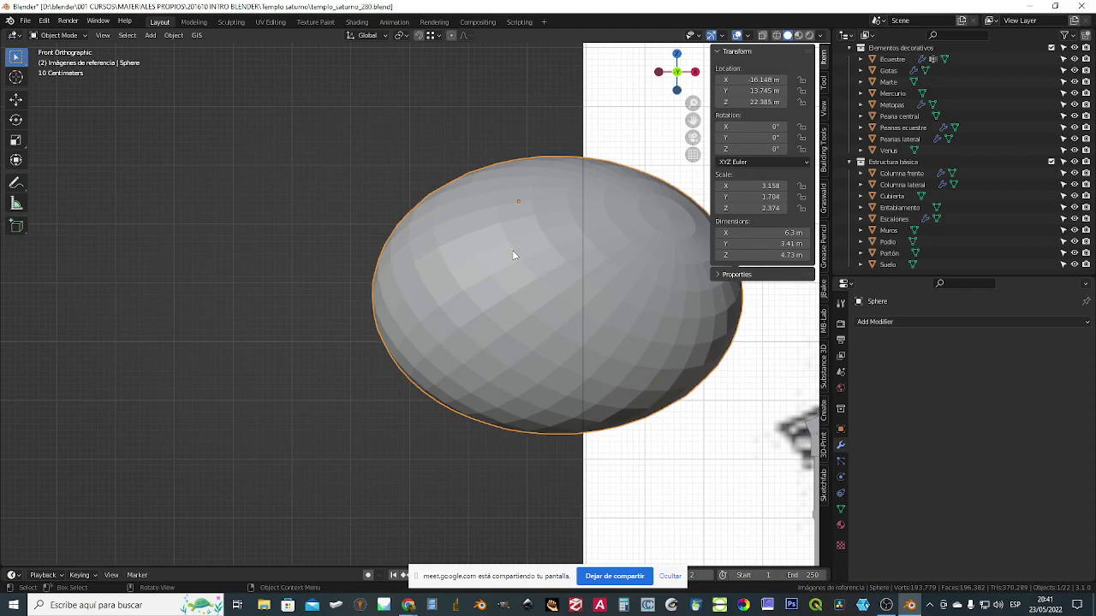
pyautogui.scroll(-3, 579, 284)
pyautogui.keyDown('shift'); pyautogui.moveTo(599, 299); pyautogui.dragTo(464, 296, button='middle'); pyautogui.keyUp('shift')
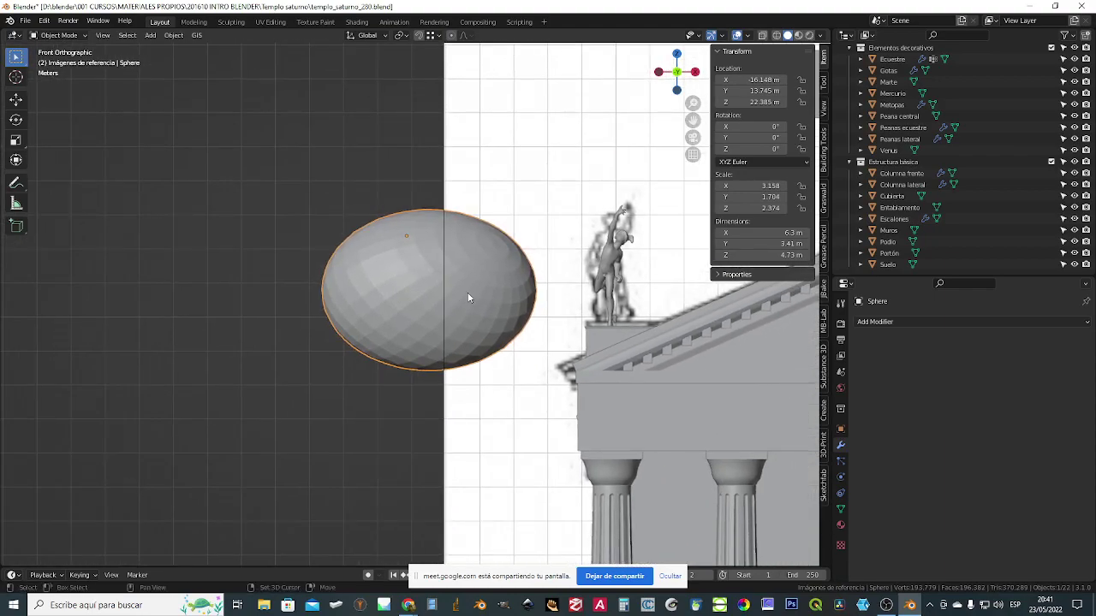
pyautogui.press('Delete')
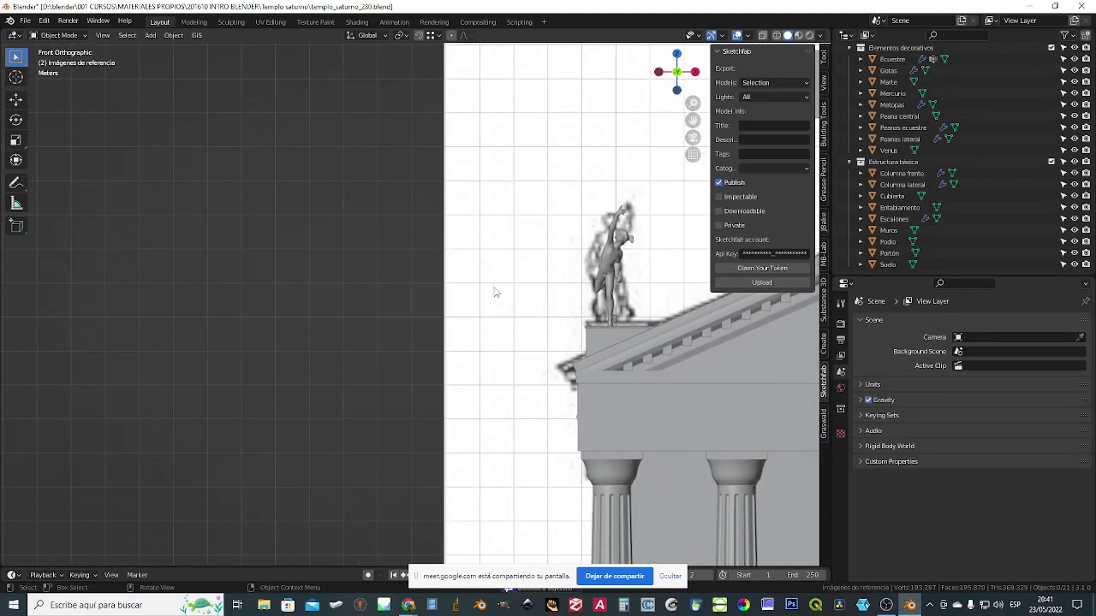
# - Activate the Measure tool and turn on snapping, ready for measuring the front corner column
pyautogui.click(17, 204)
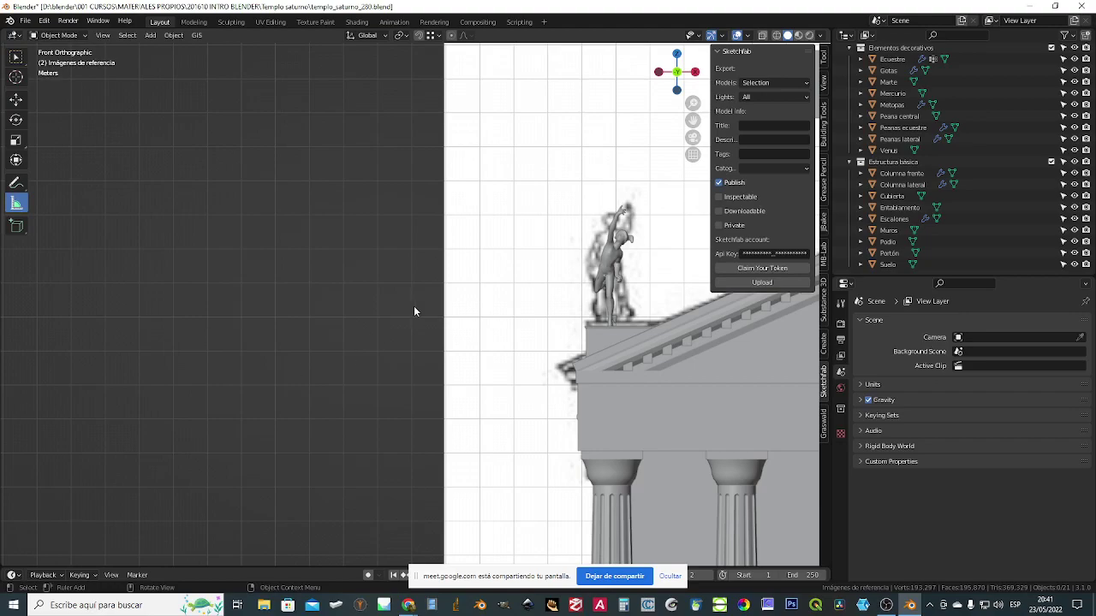
pyautogui.keyDown('shift'); pyautogui.moveTo(644, 349); pyautogui.dragTo(362, 297, button='middle'); pyautogui.keyUp('shift')
pyautogui.scroll(1, 445, 156)
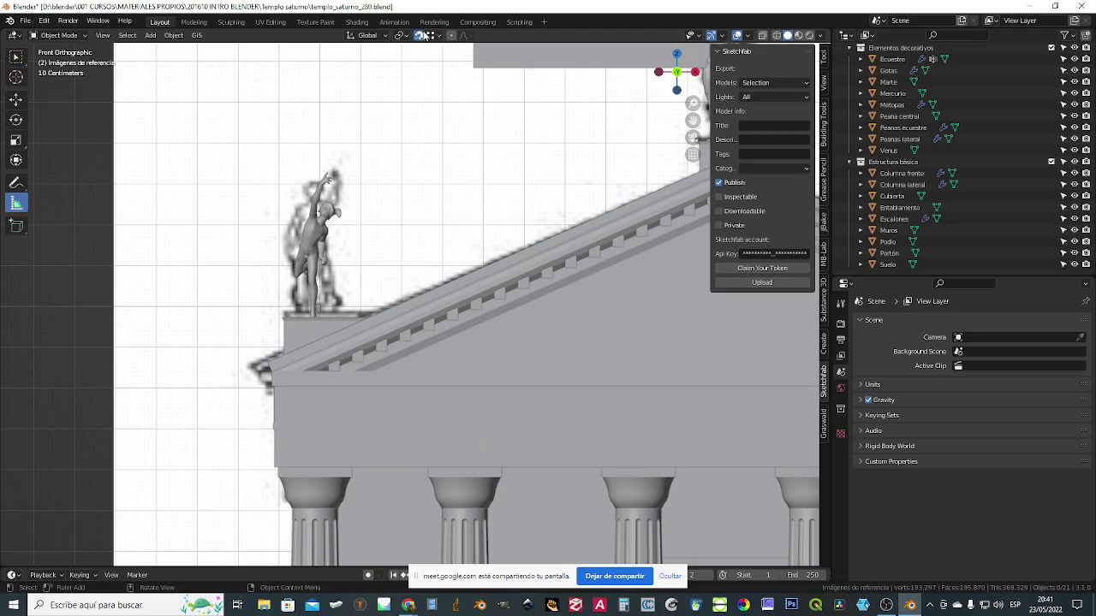
pyautogui.keyDown('shift'); pyautogui.moveTo(368, 355); pyautogui.dragTo(413, 241, button='middle'); pyautogui.keyUp('shift')
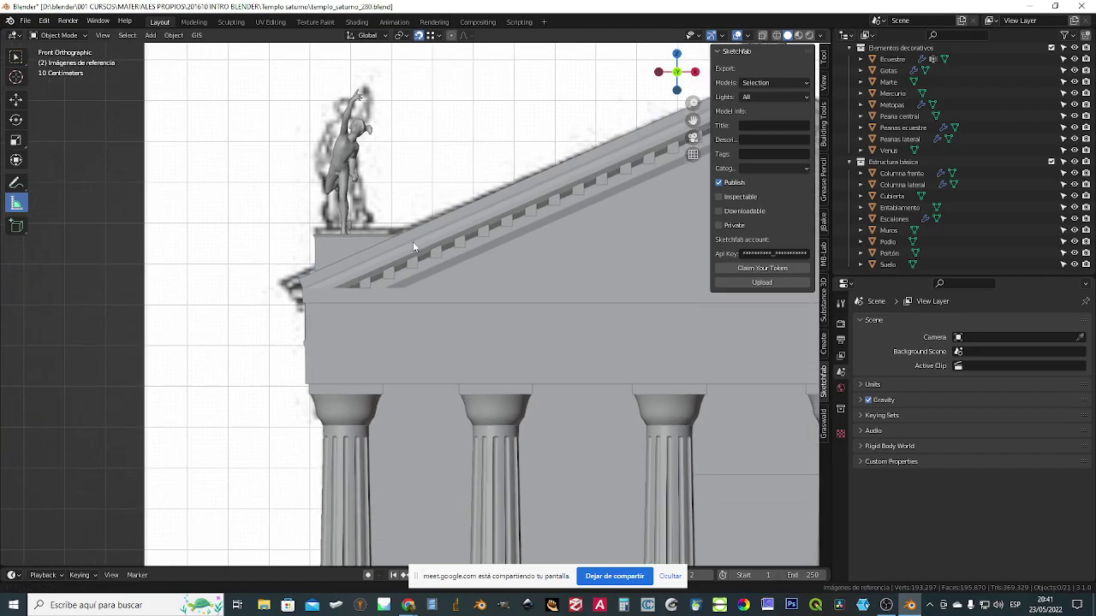
pyautogui.scroll(2, 335, 367)
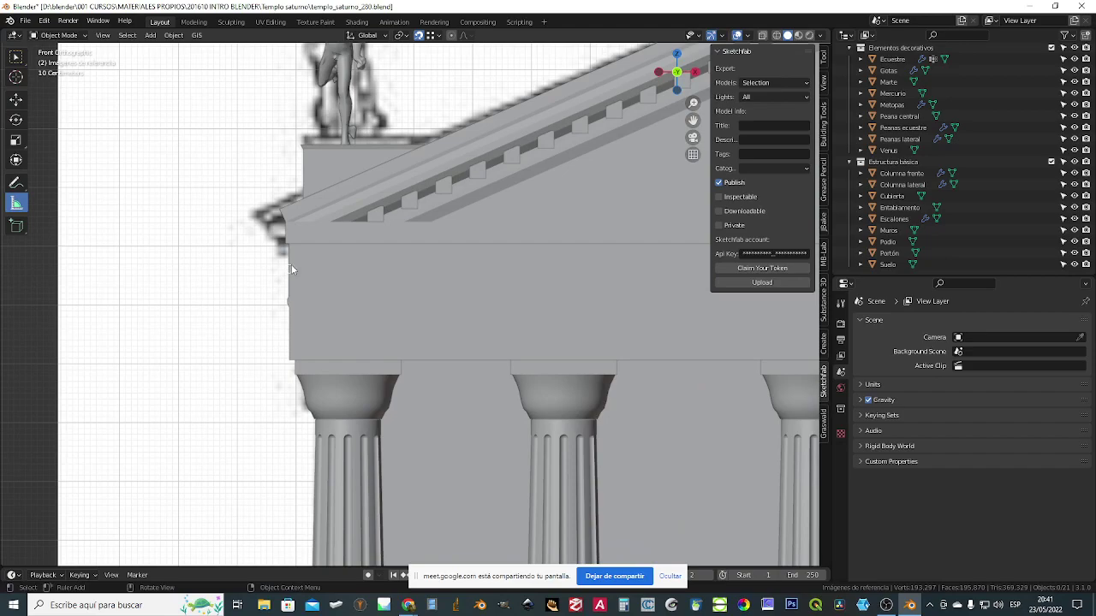
pyautogui.scroll(1, 299, 283)
pyautogui.scroll(-2, 339, 294)
pyautogui.scroll(1, 346, 205)
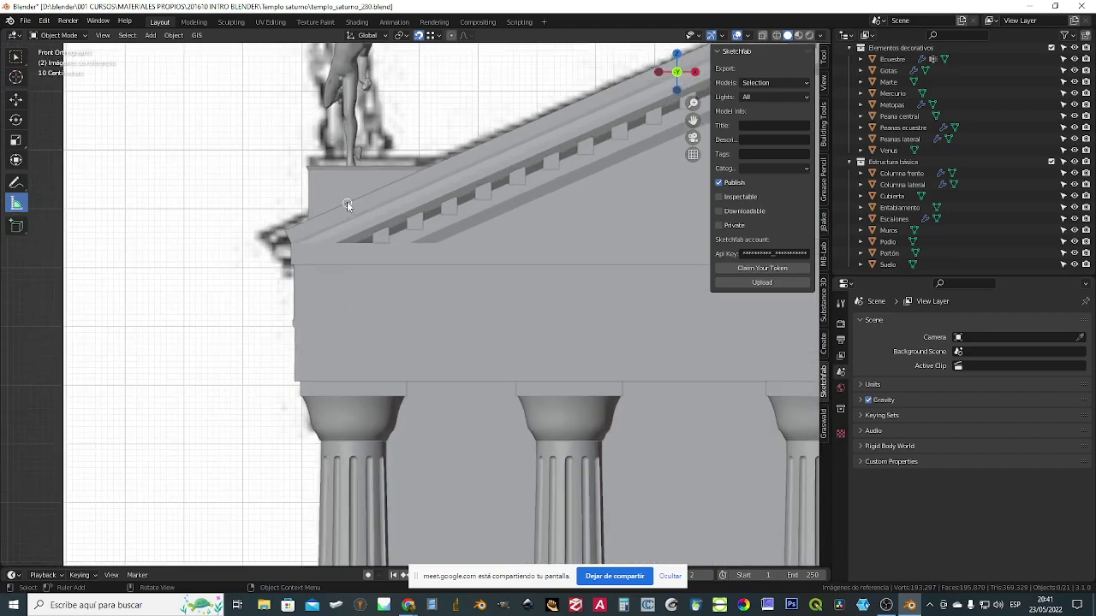
pyautogui.scroll(2, 353, 214)
pyautogui.keyDown('shift'); pyautogui.moveTo(354, 214); pyautogui.dragTo(398, 185, button='middle'); pyautogui.keyUp('shift')
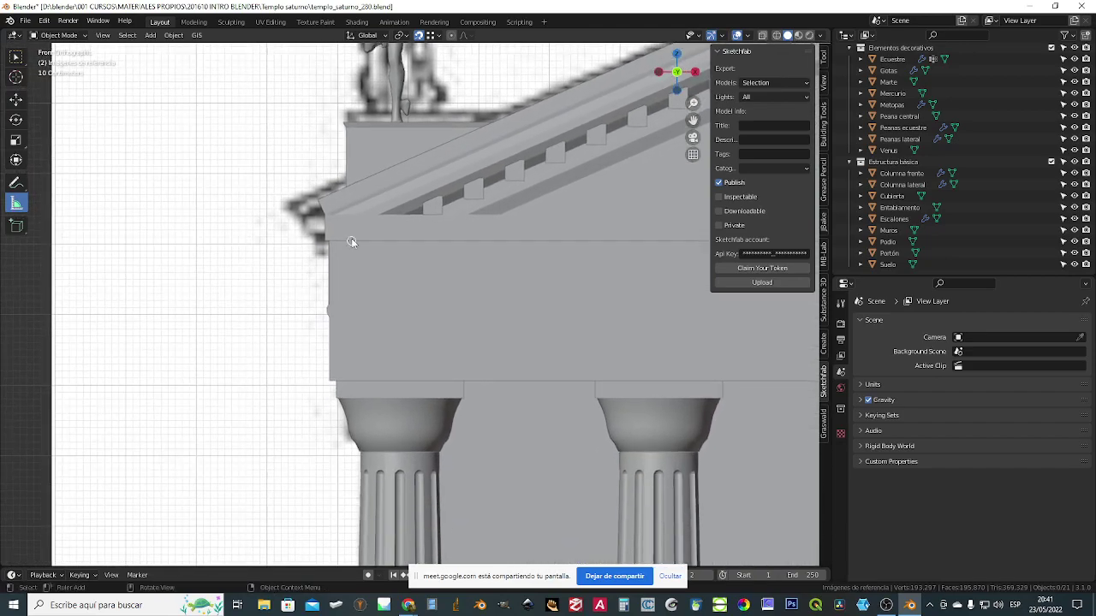
pyautogui.scroll(-2, 352, 241)
pyautogui.scroll(-1, 385, 294)
pyautogui.keyDown('shift'); pyautogui.moveTo(404, 395); pyautogui.dragTo(391, 210, button='middle'); pyautogui.keyUp('shift')
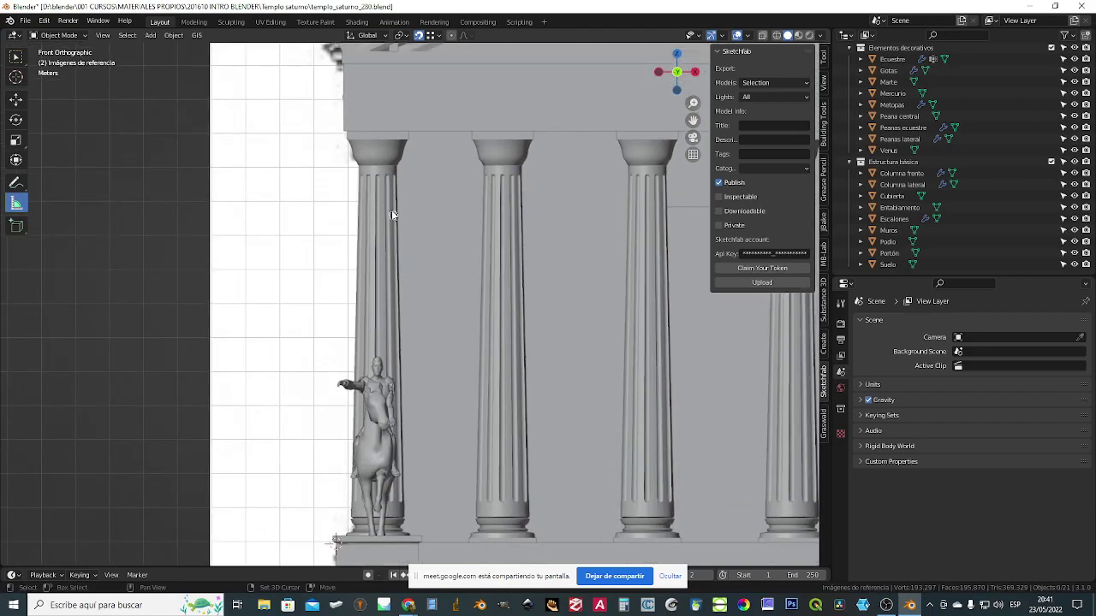
# - Measure the front corner column's height in front view, check the ruler in perspective and delete it
pyautogui.click(347, 131)
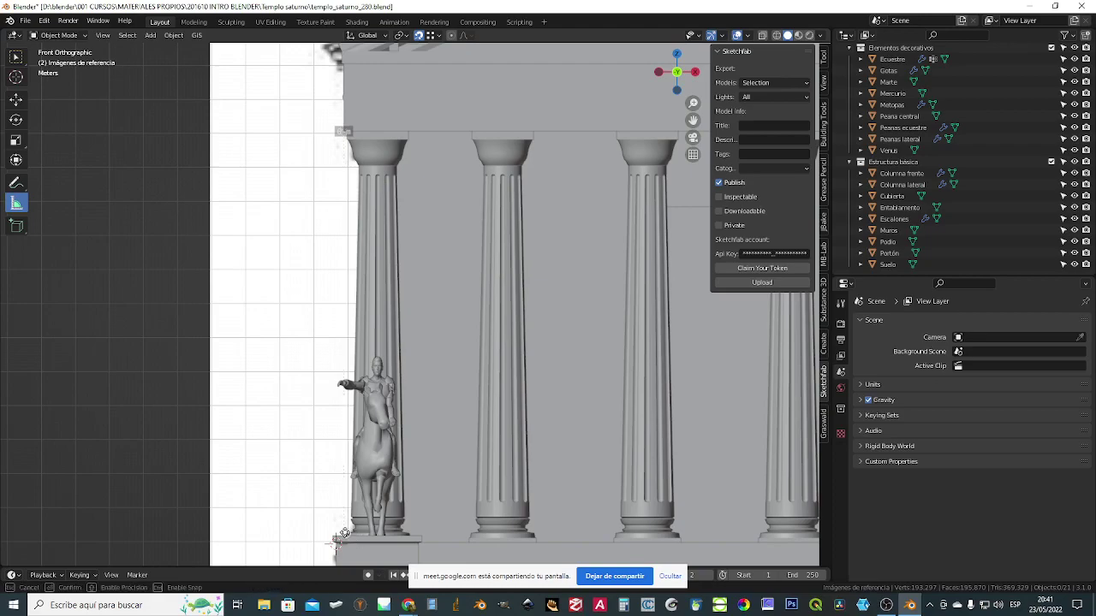
pyautogui.scroll(-2, 344, 535)
pyautogui.scroll(4, 360, 479)
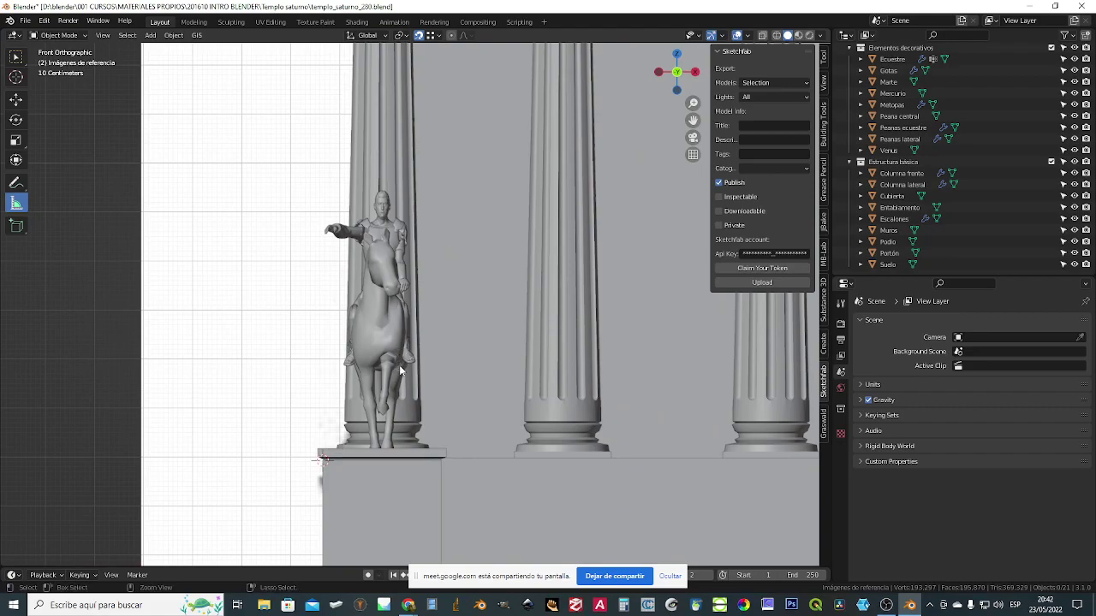
pyautogui.scroll(-5, 399, 365)
pyautogui.scroll(2, 366, 201)
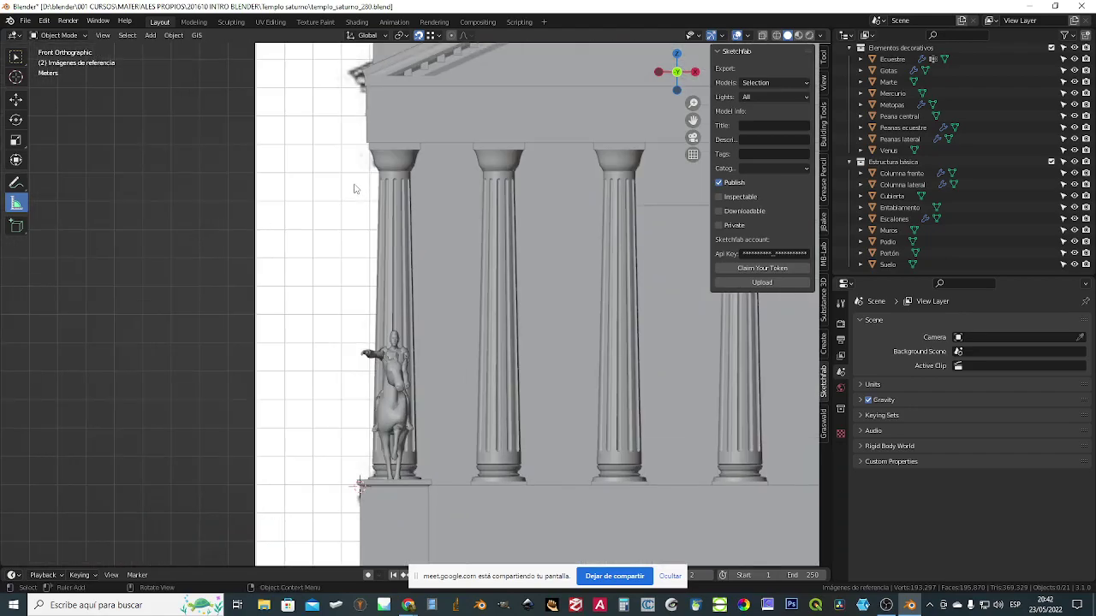
pyautogui.moveTo(367, 152); pyautogui.dragTo(360, 485)
pyautogui.moveTo(387, 310); pyautogui.dragTo(409, 331, button='middle')
pyautogui.scroll(-6, 394, 333)
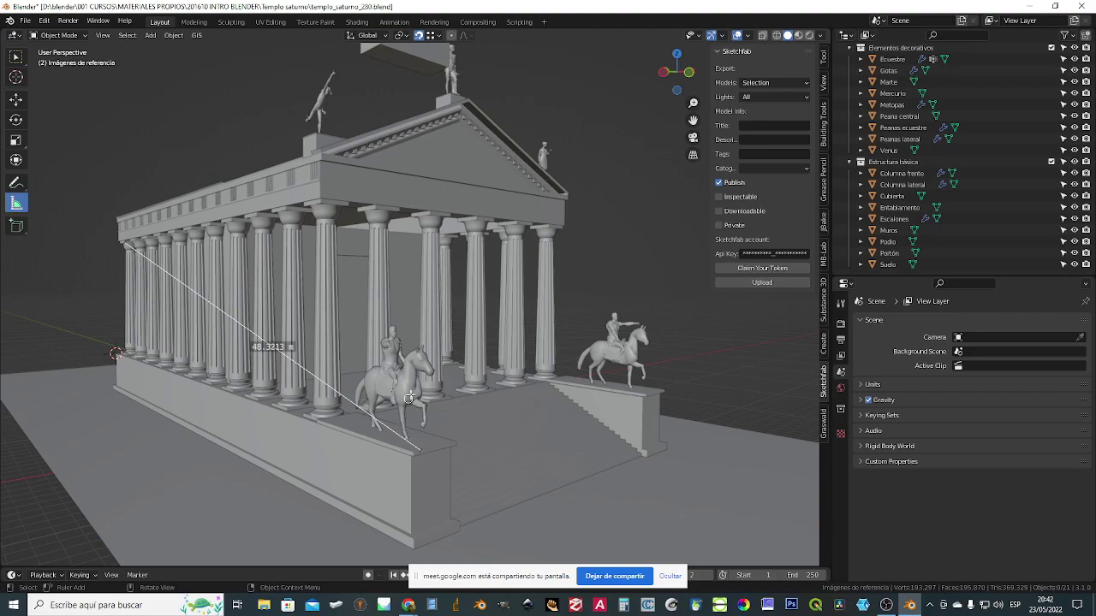
pyautogui.press('Delete')
# - Measure the front corner column from the top of its capital to its base in perspective view
pyautogui.scroll(3, 353, 260)
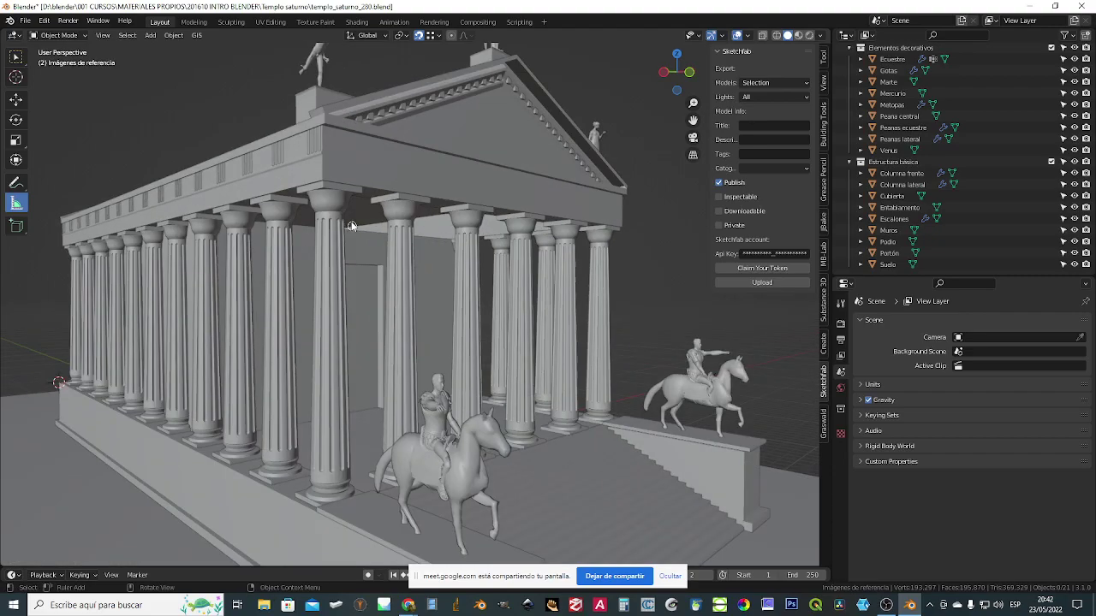
pyautogui.click(323, 180)
pyautogui.moveTo(324, 182); pyautogui.dragTo(327, 498)
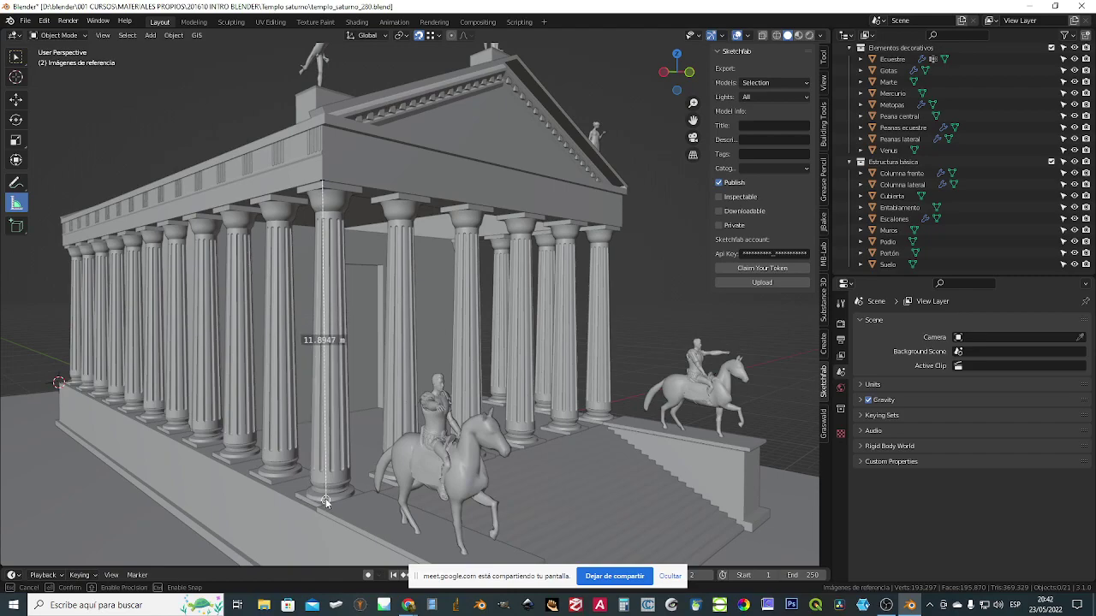
pyautogui.moveTo(403, 362); pyautogui.dragTo(420, 337, button='middle')
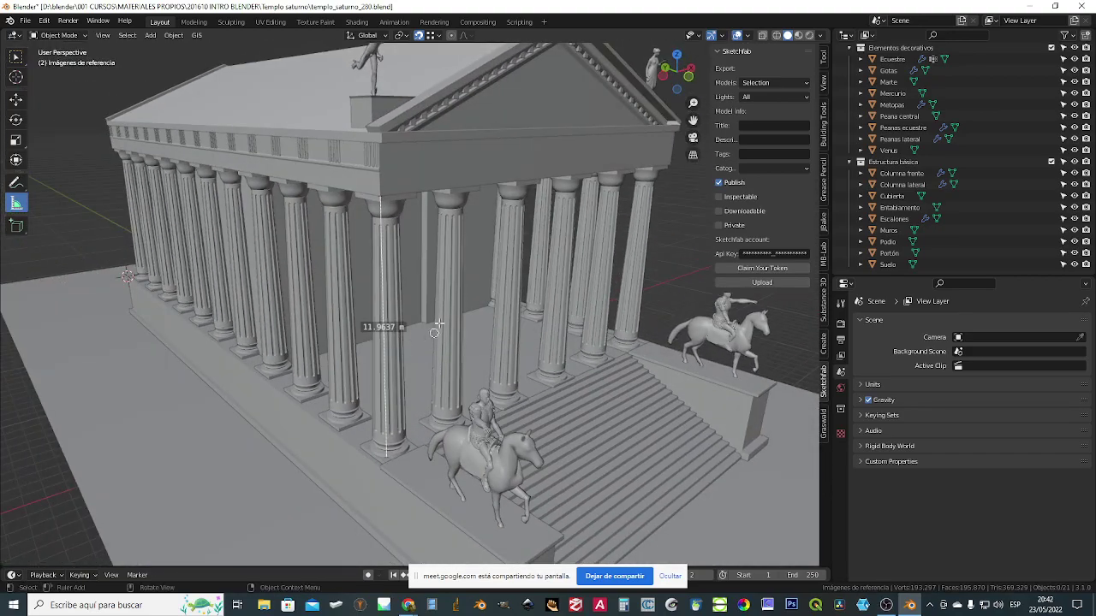
pyautogui.moveTo(462, 301)
pyautogui.mouseDown(button='middle')
pyautogui.moveTo(459, 381)
pyautogui.moveTo(457, 329)
pyautogui.moveTo(428, 326)
pyautogui.moveTo(447, 303)
pyautogui.moveTo(458, 318)
pyautogui.mouseUp(button='middle')
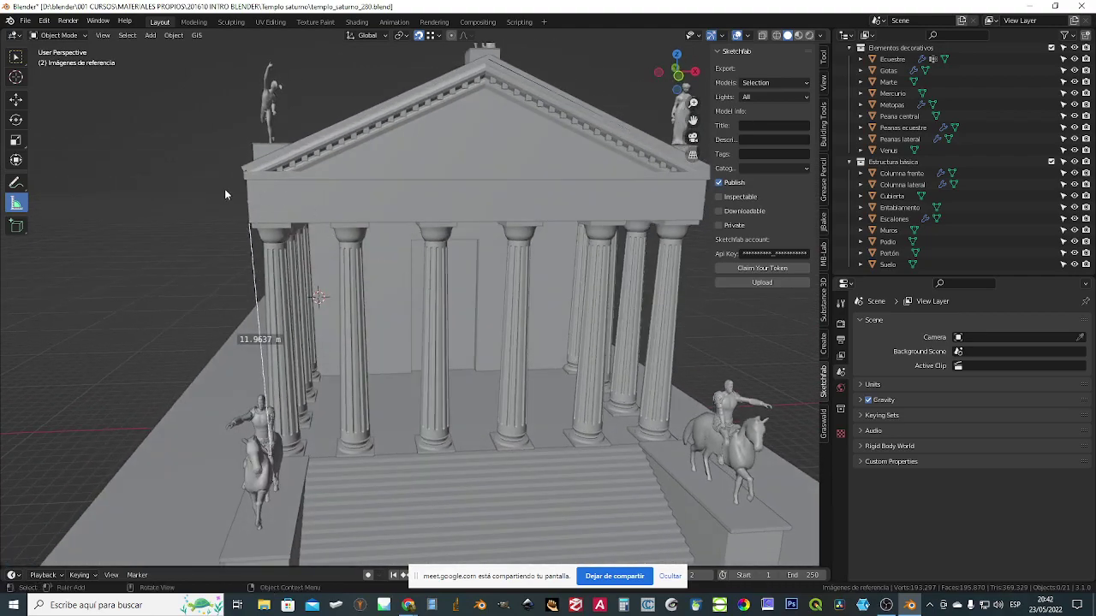
# - Measure the width of the front entablature and the width of the staircase between the two side podiums
pyautogui.moveTo(285, 212); pyautogui.dragTo(443, 272, button='middle')
pyautogui.moveTo(194, 187); pyautogui.dragTo(659, 182)
pyautogui.moveTo(637, 392); pyautogui.dragTo(326, 442, button='middle')
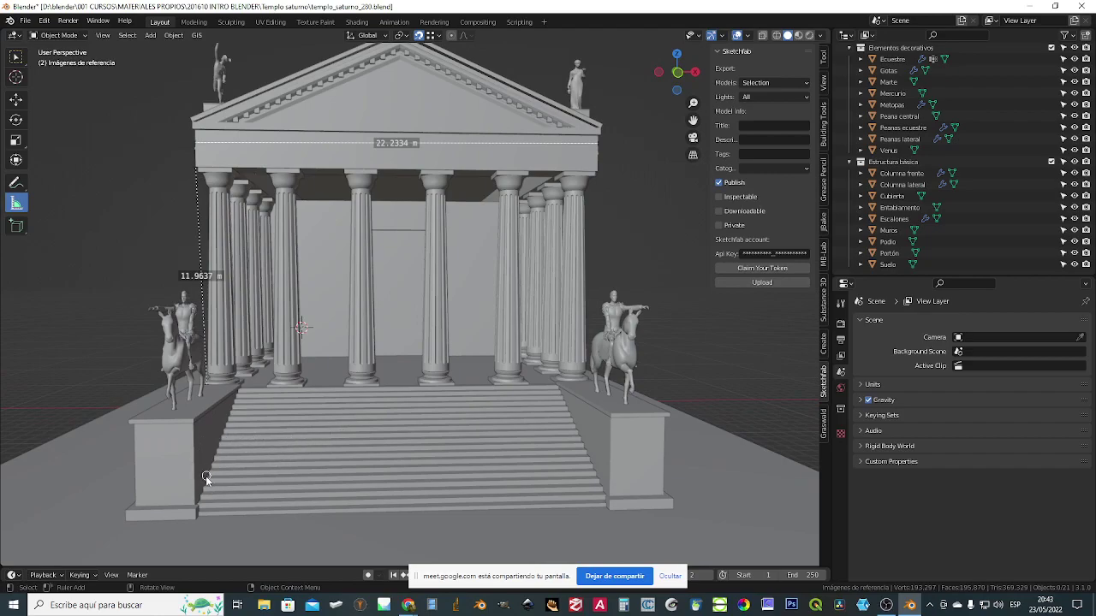
pyautogui.moveTo(206, 478); pyautogui.dragTo(594, 470)
pyautogui.moveTo(505, 516); pyautogui.dragTo(479, 475, button='middle')
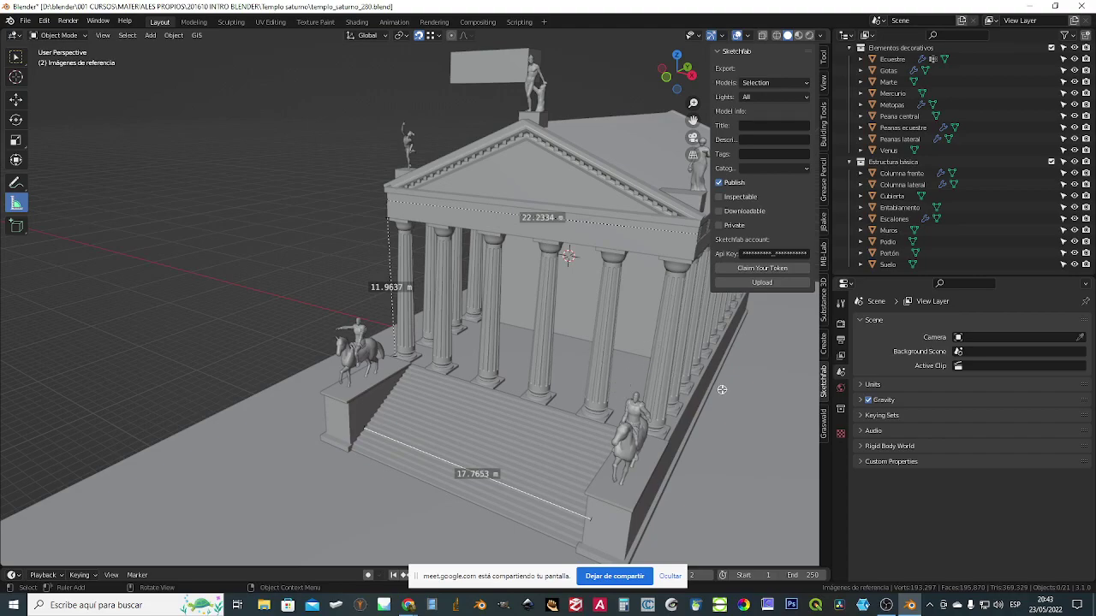
pyautogui.click(43, 21)
pyautogui.click(86, 184)
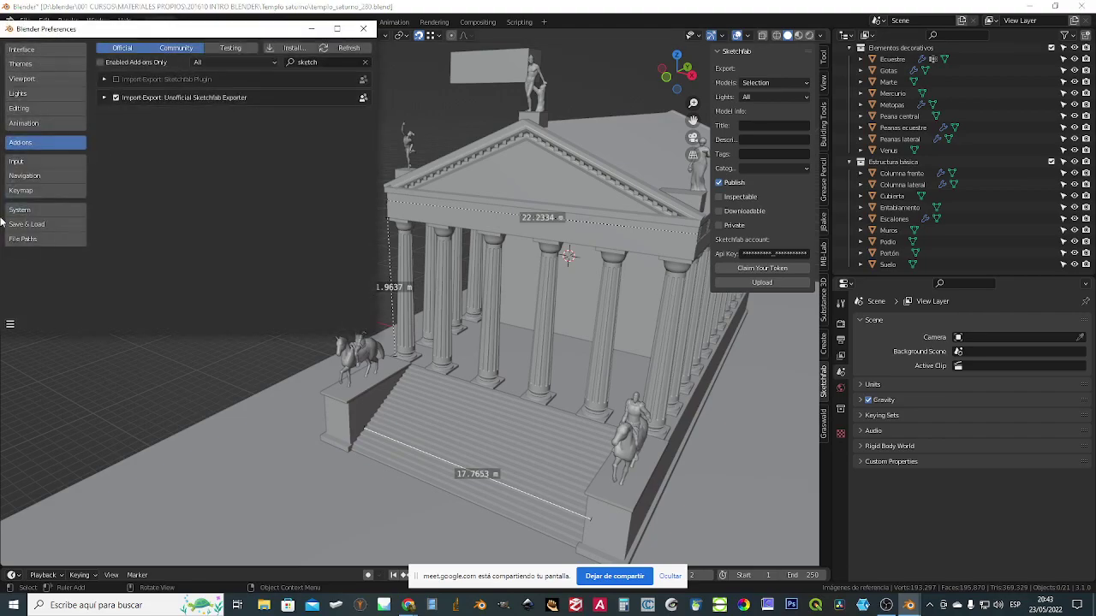
pyautogui.click(363, 29)
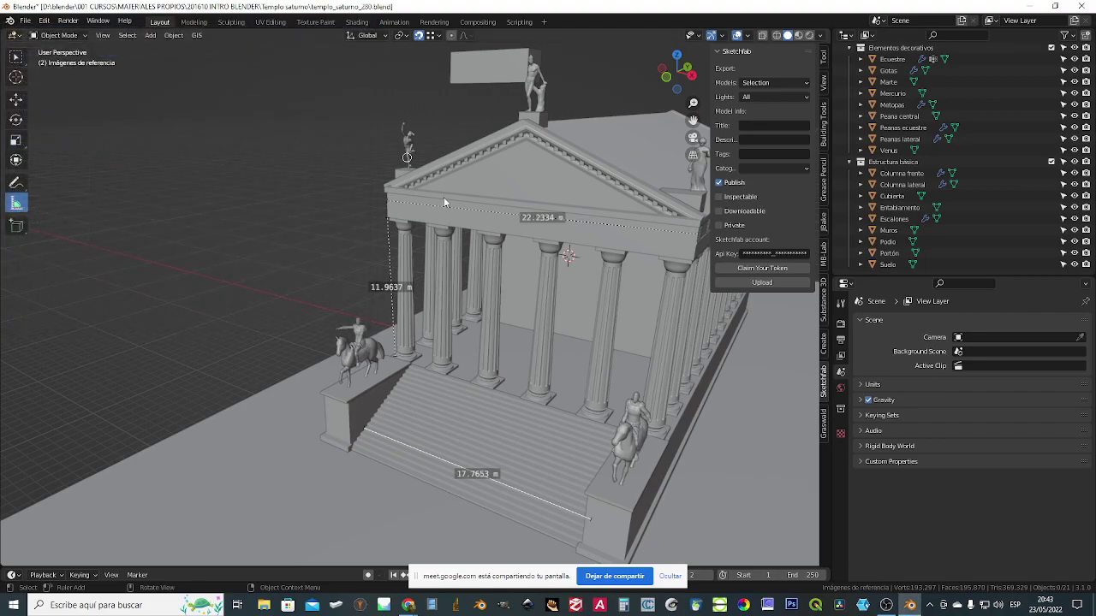
# - Undo the entablature and staircase measurements and return to the Select Box tool
pyautogui.moveTo(602, 411); pyautogui.dragTo(577, 399, button='middle')
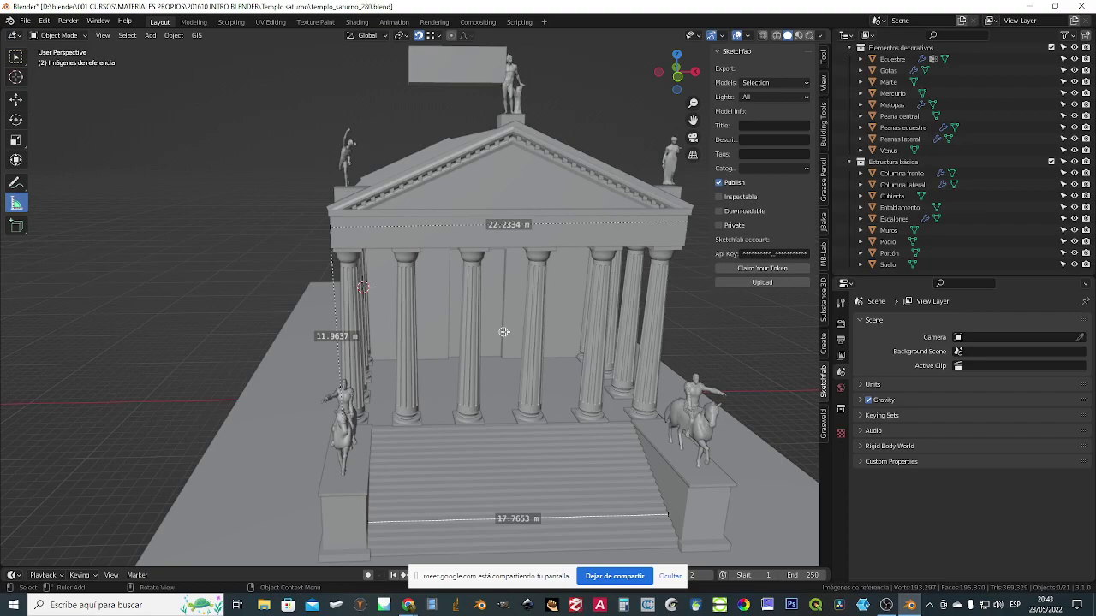
pyautogui.hotkey('ctrl', 'z')
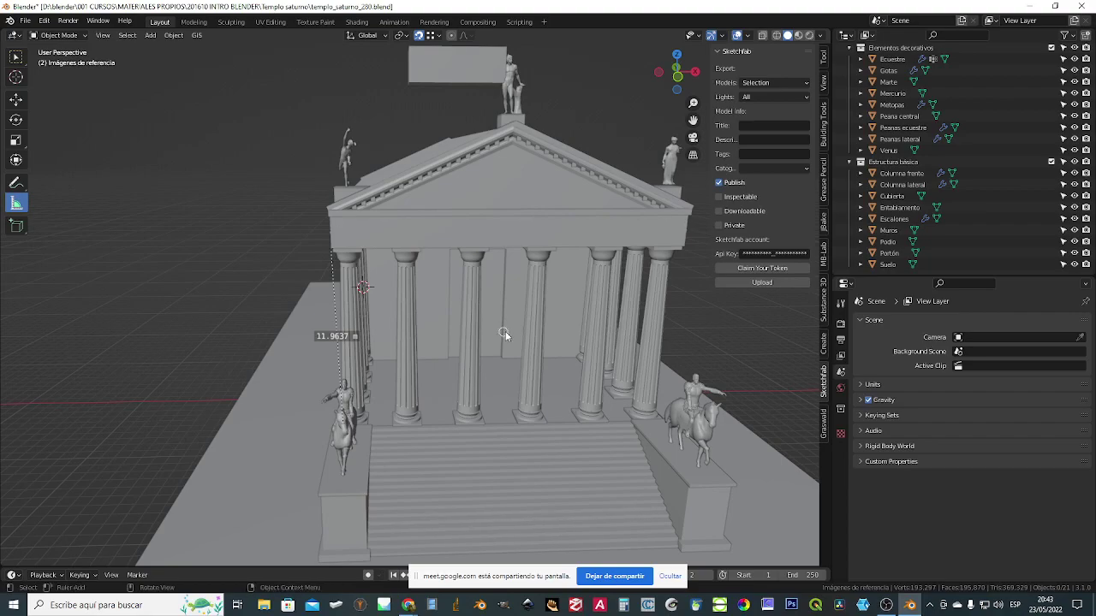
pyautogui.moveTo(559, 337); pyautogui.dragTo(544, 325, button='middle')
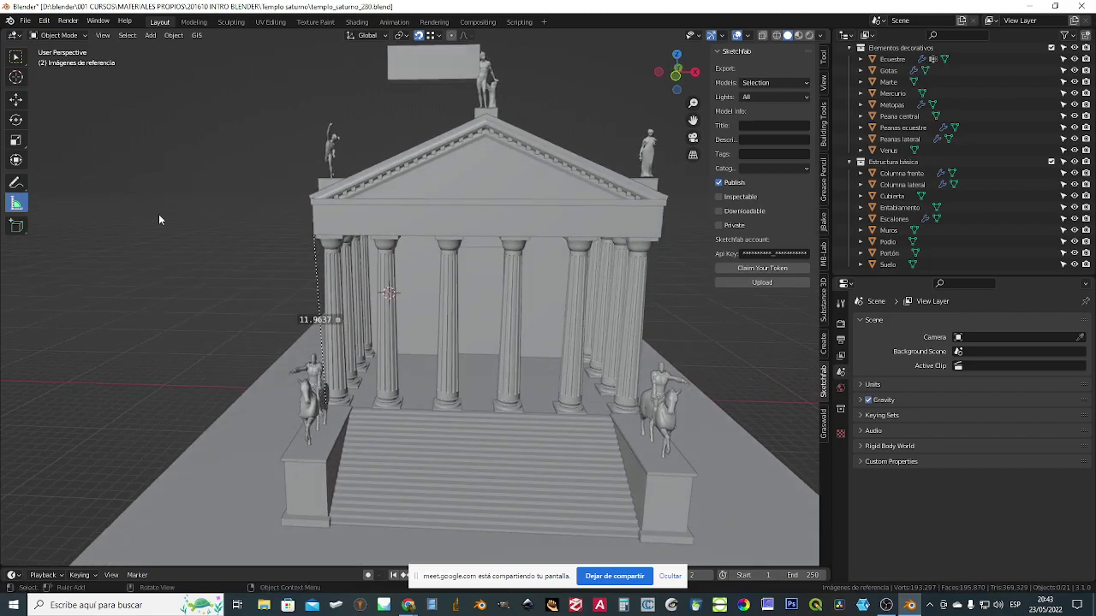
pyautogui.click(16, 58)
# - Add a mesh cube at the 3D cursor
pyautogui.moveTo(334, 290); pyautogui.dragTo(240, 206, button='middle')
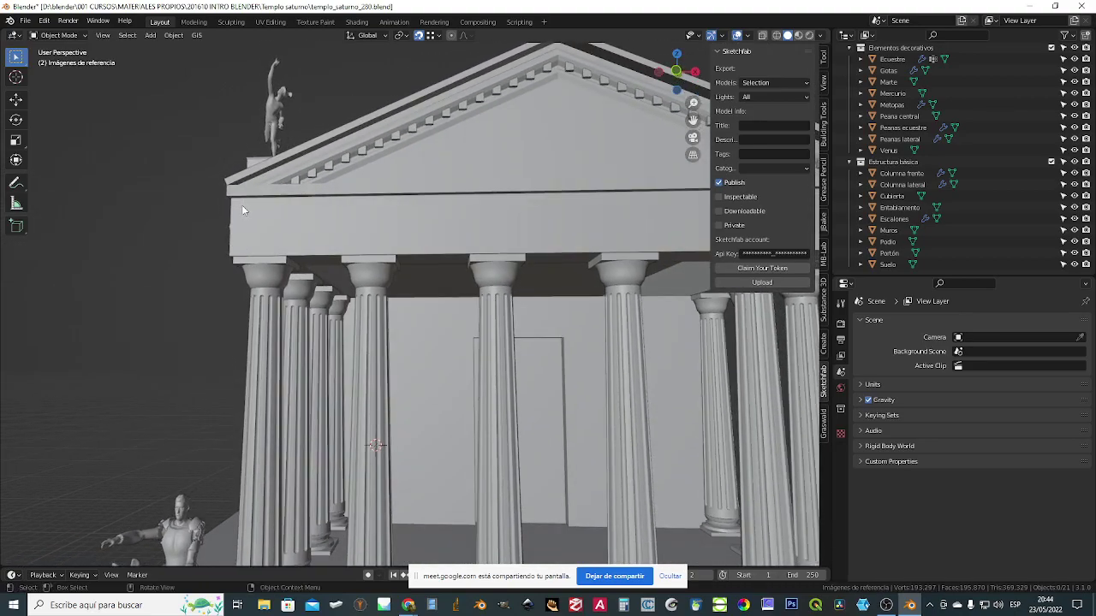
pyautogui.moveTo(280, 262); pyautogui.dragTo(266, 233, button='middle')
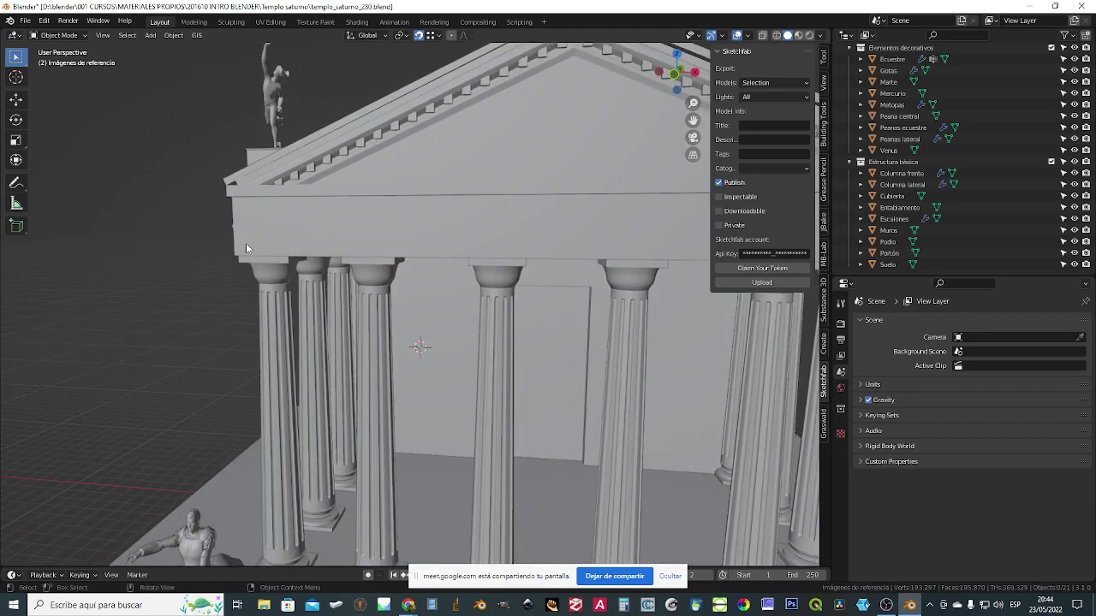
pyautogui.scroll(-2, 231, 174)
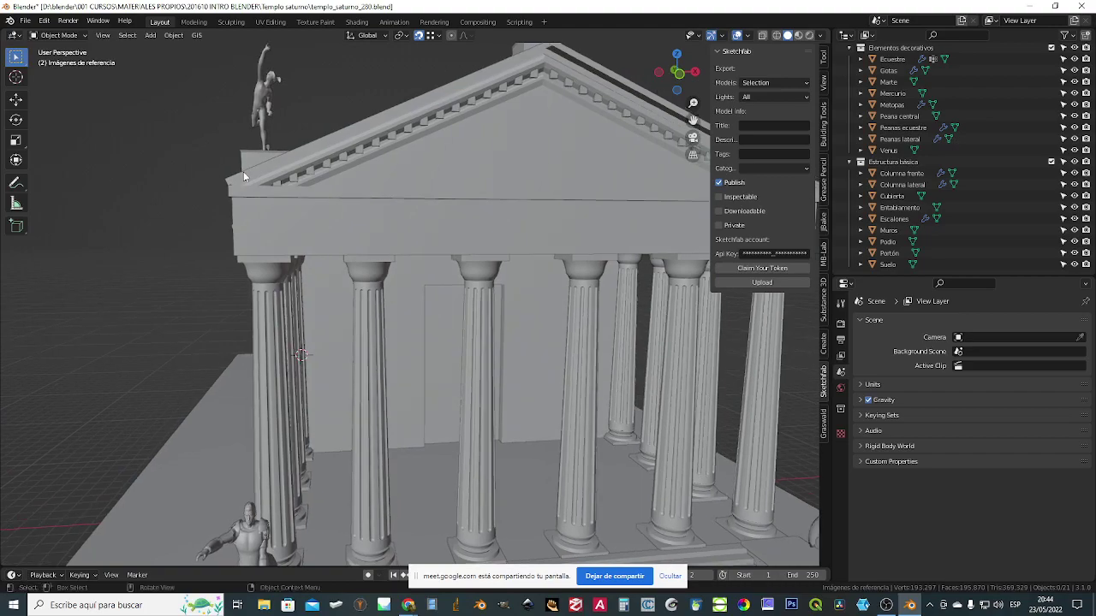
pyautogui.scroll(-3, 243, 171)
pyautogui.moveTo(246, 174); pyautogui.dragTo(291, 210, button='middle')
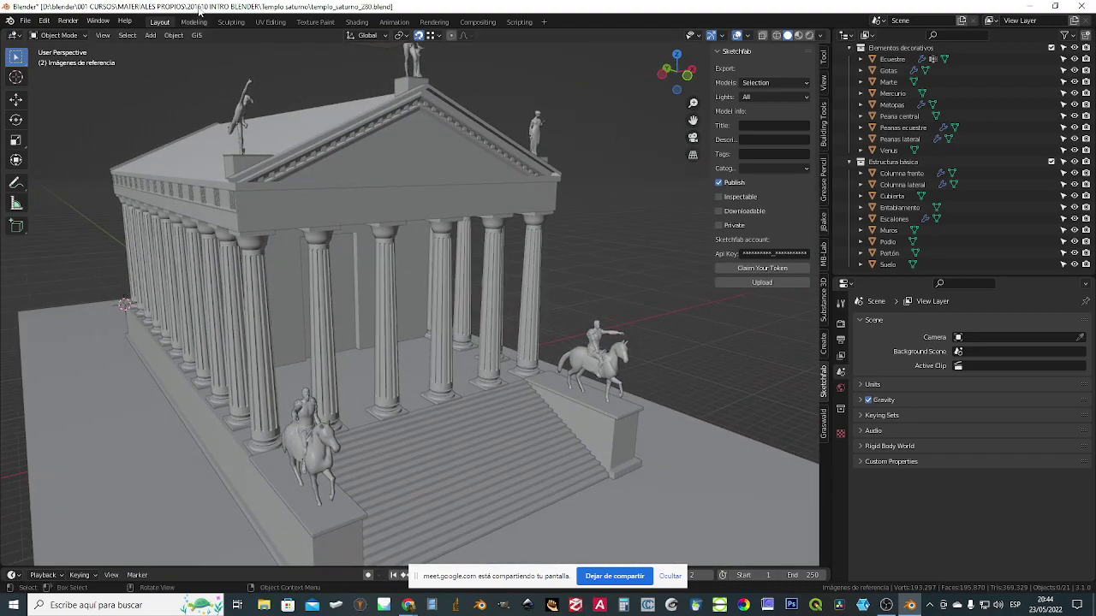
pyautogui.click(150, 35)
pyautogui.moveTo(171, 60)
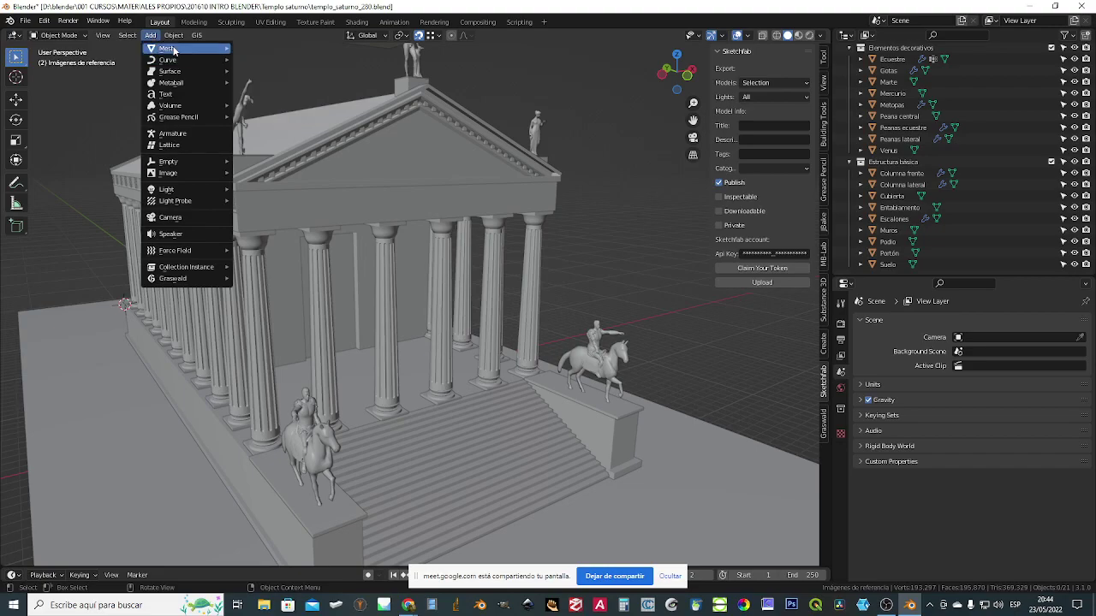
pyautogui.click(272, 60)
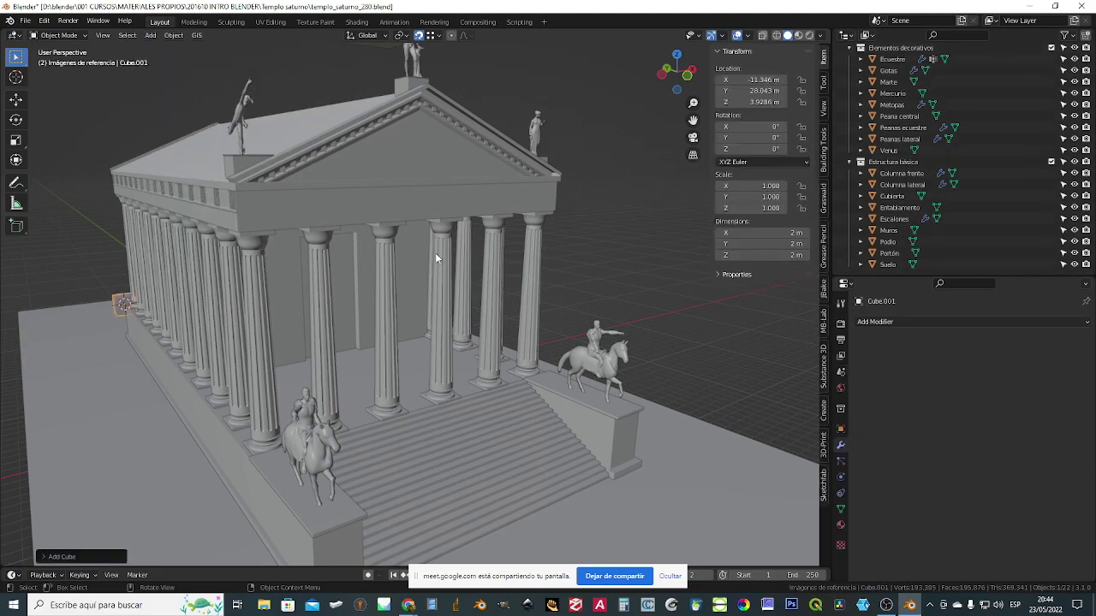
# - Move the cube in front orthographic view onto the left end of the entablature, at about X -9.68 m and Z 17.06 m
pyautogui.press('KP_1')
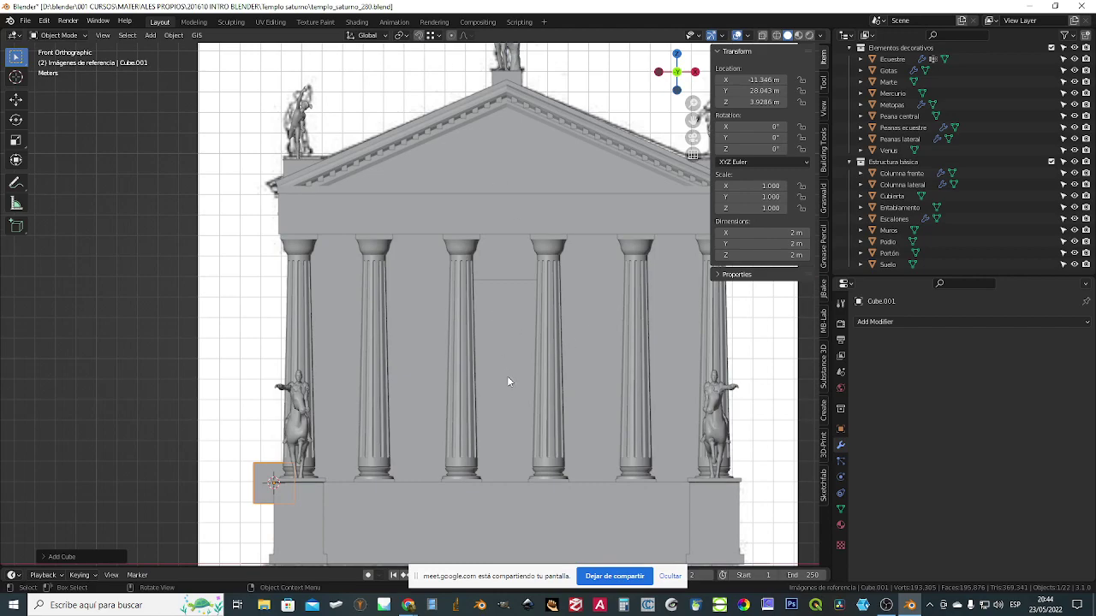
pyautogui.press('g')
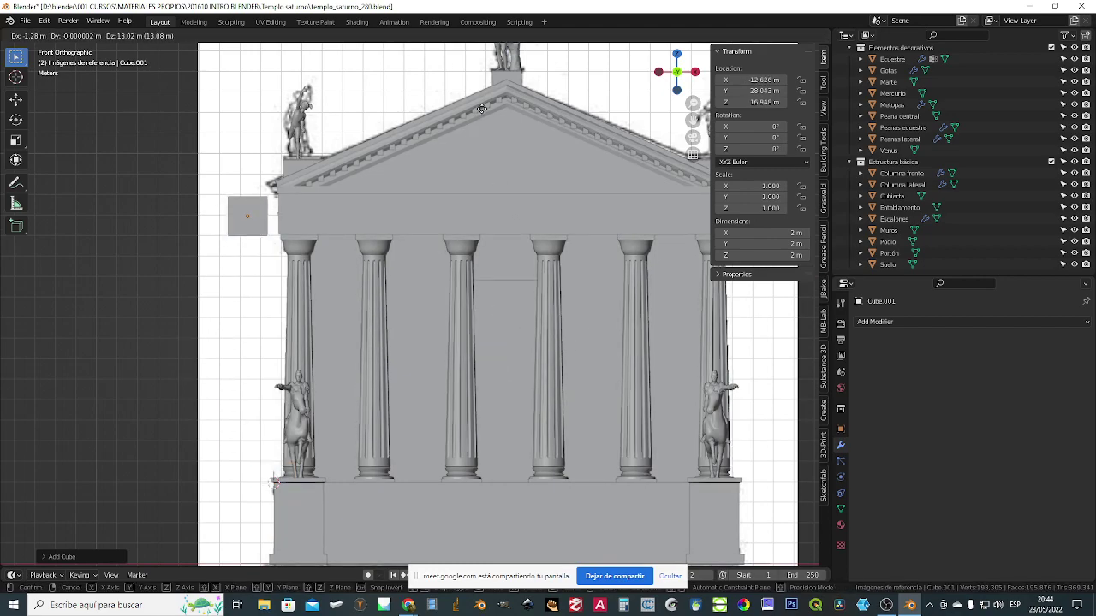
pyautogui.click(522, 136)
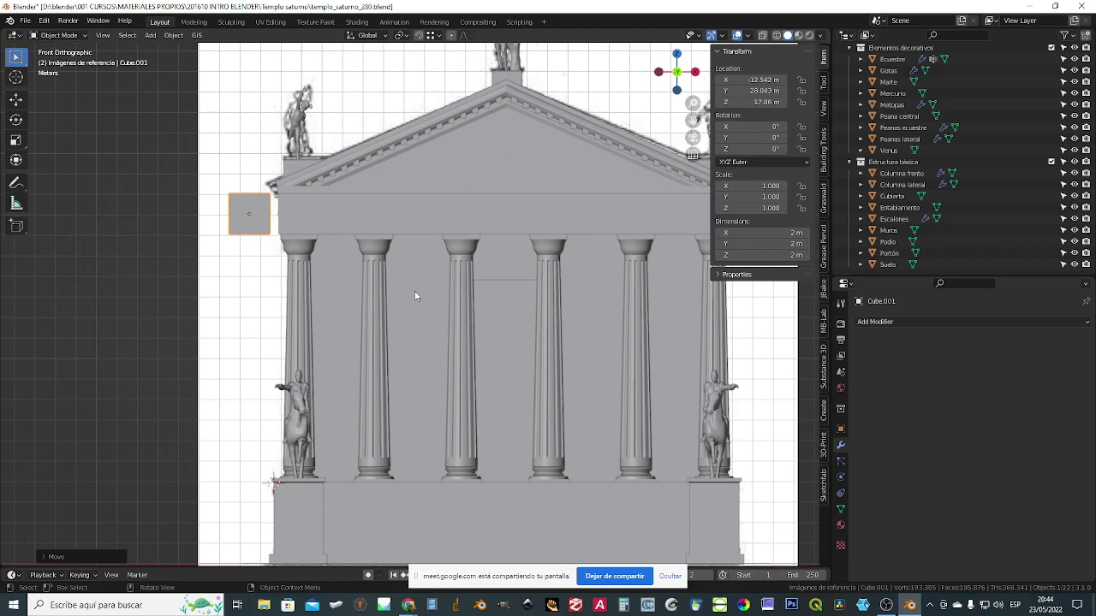
pyautogui.press('g')
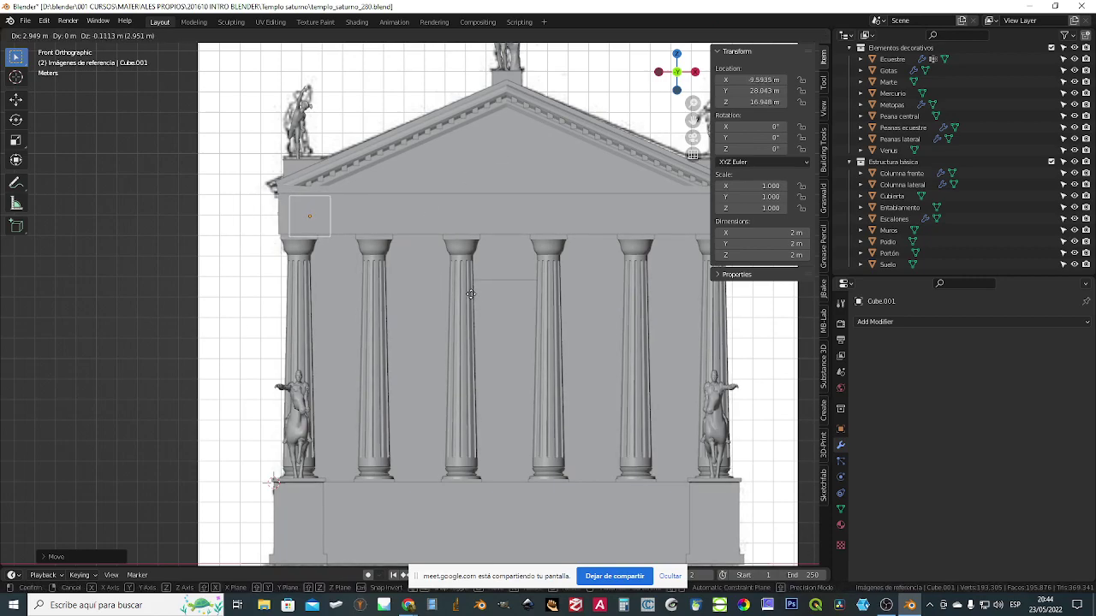
pyautogui.click(469, 296)
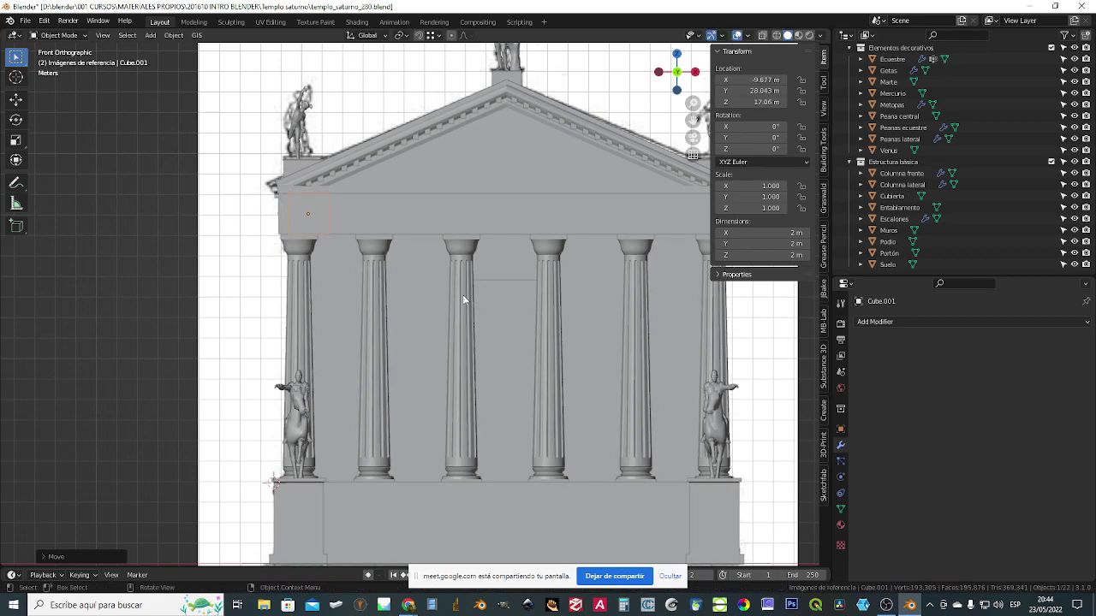
# - Move the cube along Y to the front end of the entablature, at about Y -13.69 m
pyautogui.scroll(5, 463, 300)
pyautogui.moveTo(465, 303); pyautogui.dragTo(595, 364, button='middle')
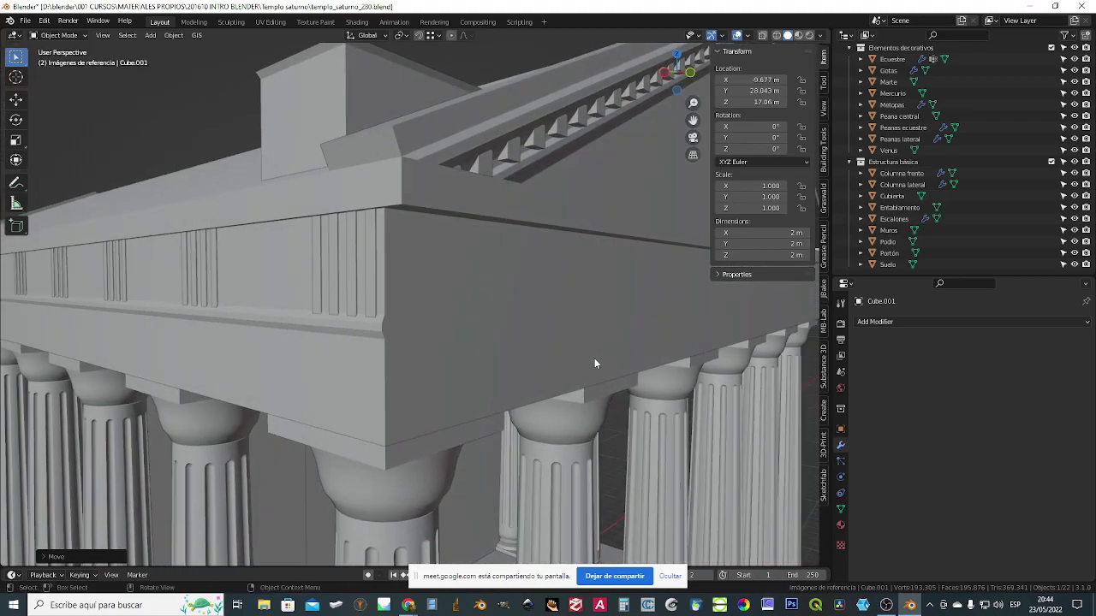
pyautogui.press('KP_3')
pyautogui.press('ctrl+KP_3')
pyautogui.scroll(-3, 514, 366)
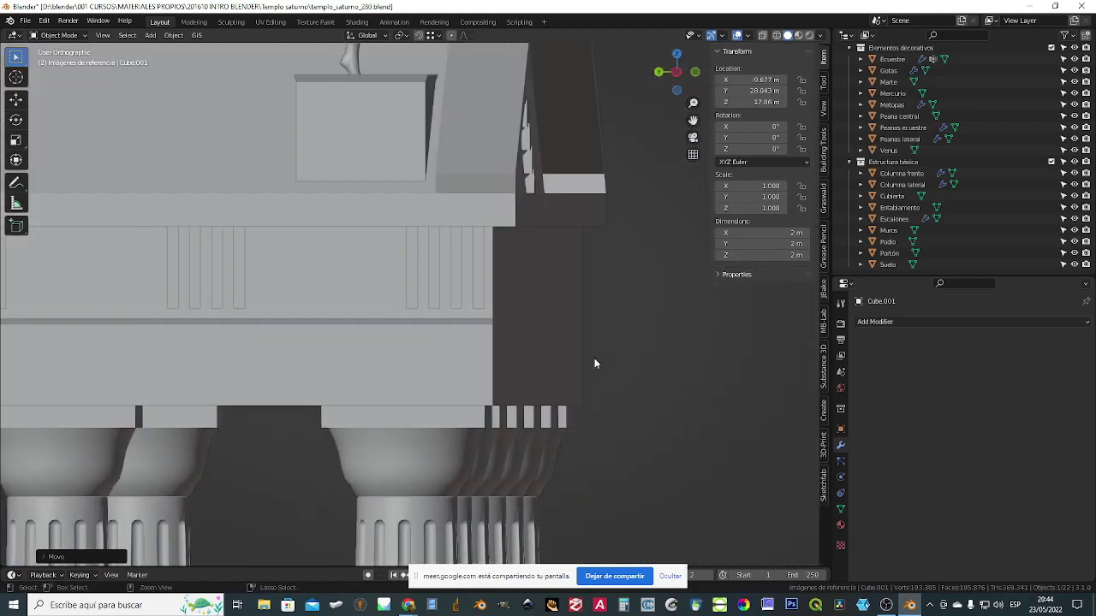
pyautogui.press('g')
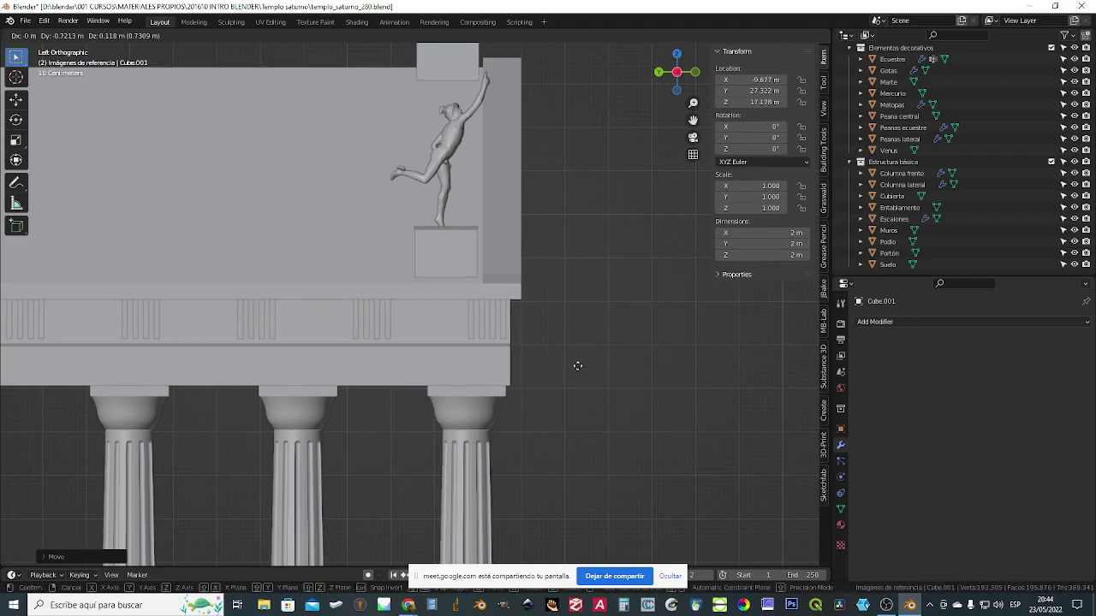
pyautogui.click(703, 369)
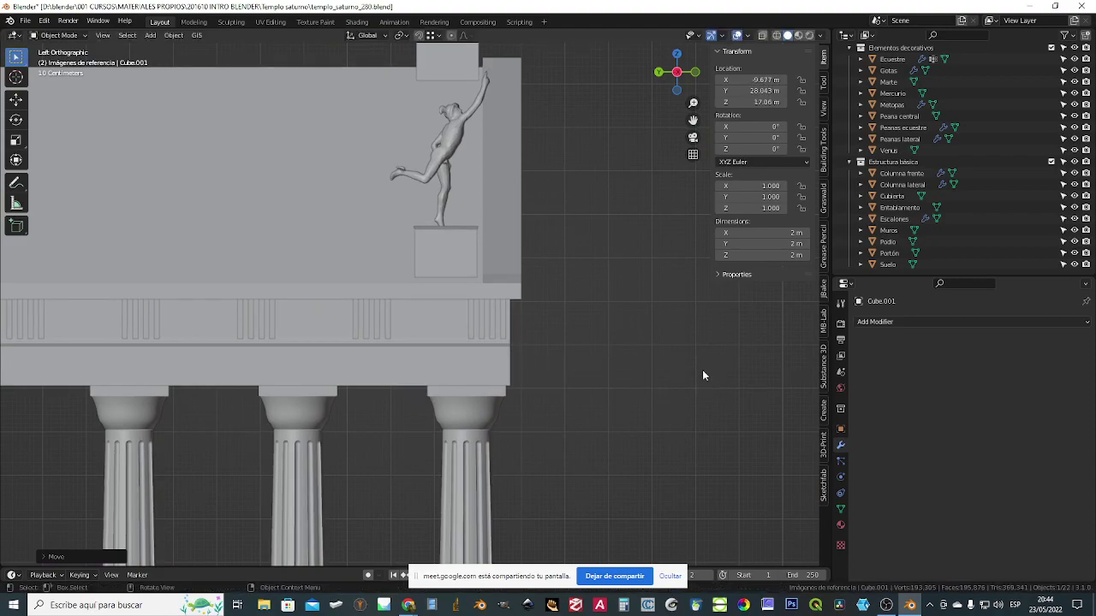
pyautogui.scroll(-4, 604, 404)
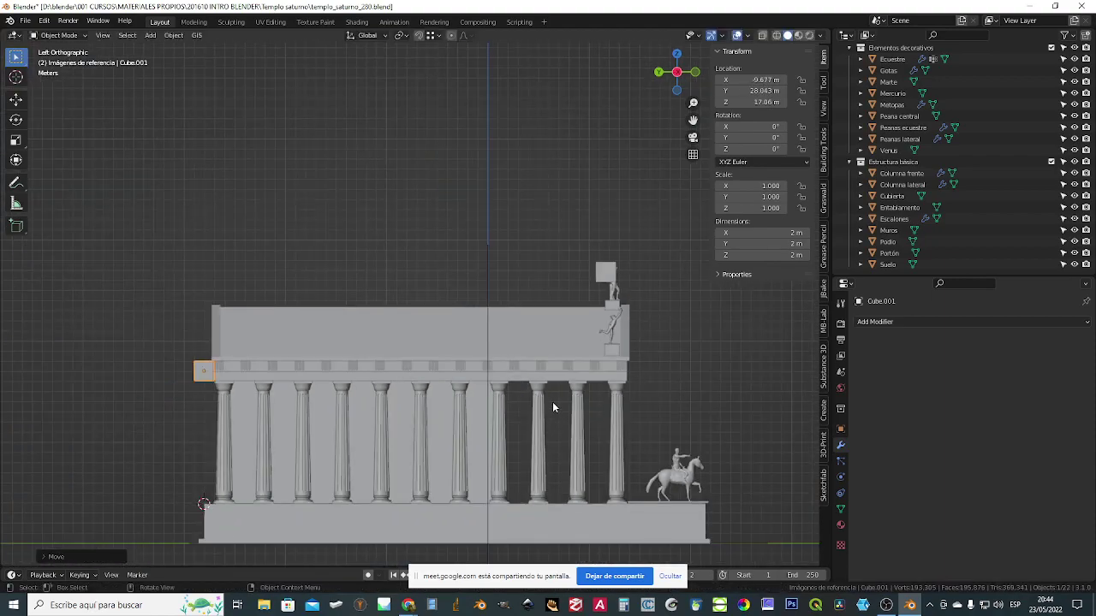
pyautogui.press('g')
pyautogui.press('y')
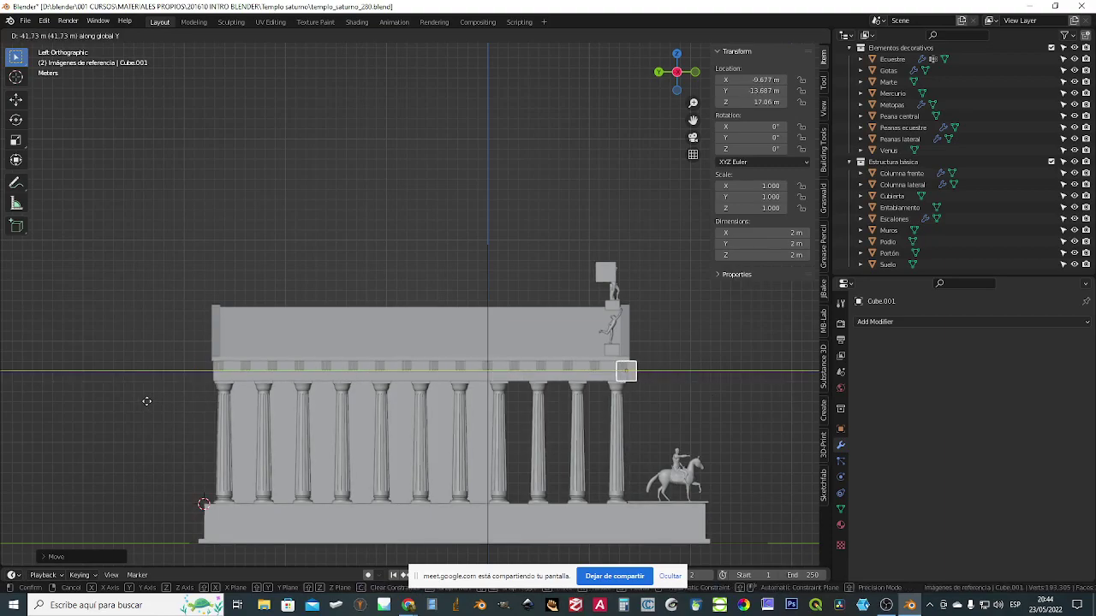
pyautogui.click(137, 398)
pyautogui.press('KP_Decimal')
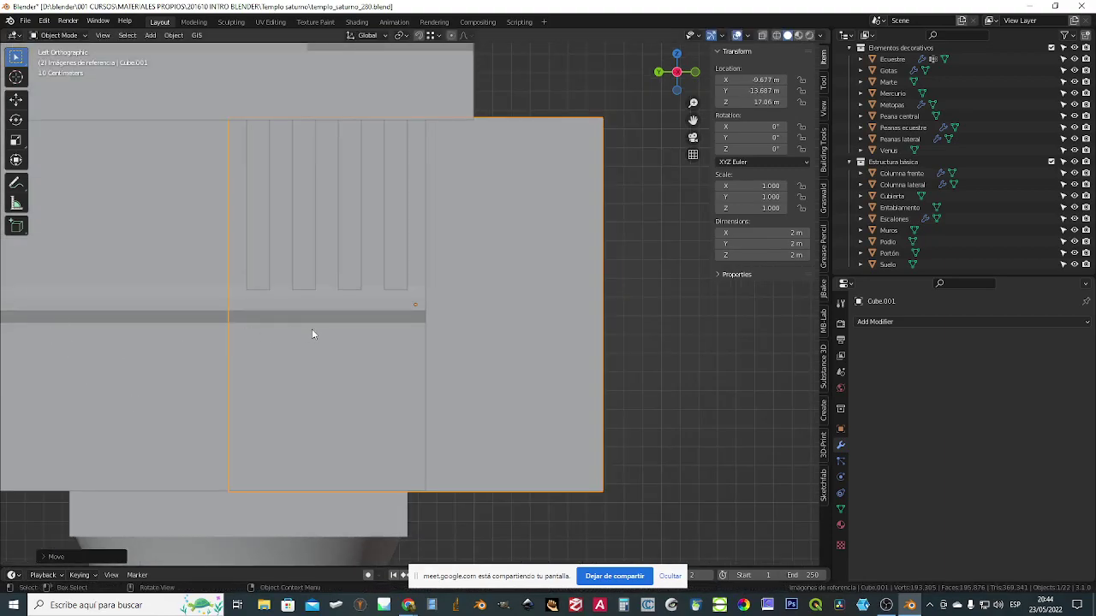
# - Select the cube's top face in Edit Mode using face selection and set the snap target to Face
pyautogui.moveTo(314, 330); pyautogui.dragTo(211, 343, button='middle')
pyautogui.scroll(-11, 212, 347)
pyautogui.scroll(7, 215, 353)
pyautogui.moveTo(294, 279); pyautogui.dragTo(464, 295, button='middle')
pyautogui.press('Tab')
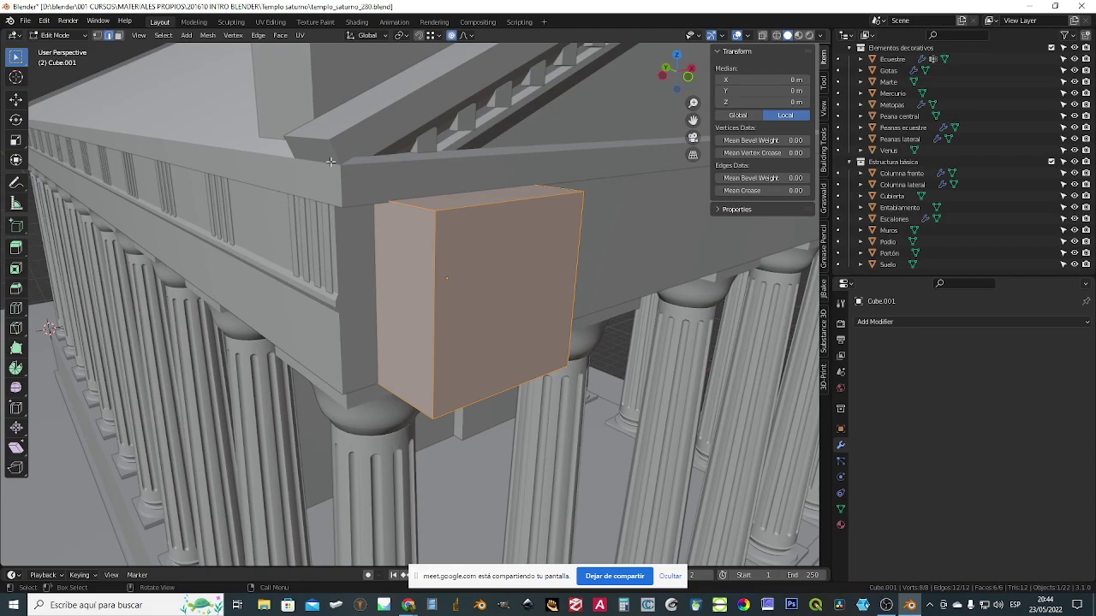
pyautogui.click(118, 36)
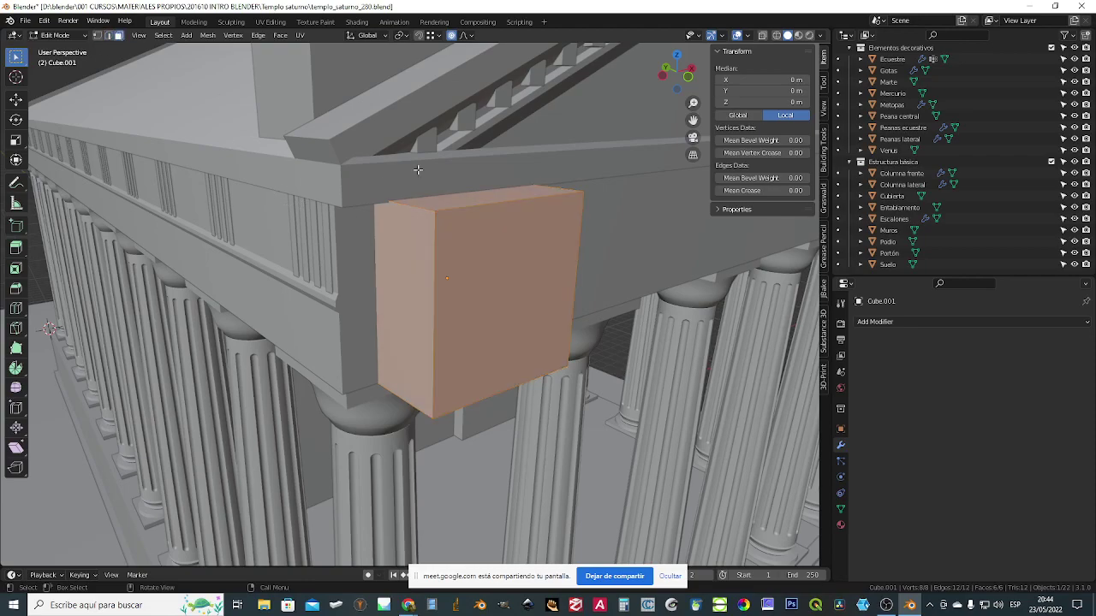
pyautogui.click(456, 198)
pyautogui.click(439, 36)
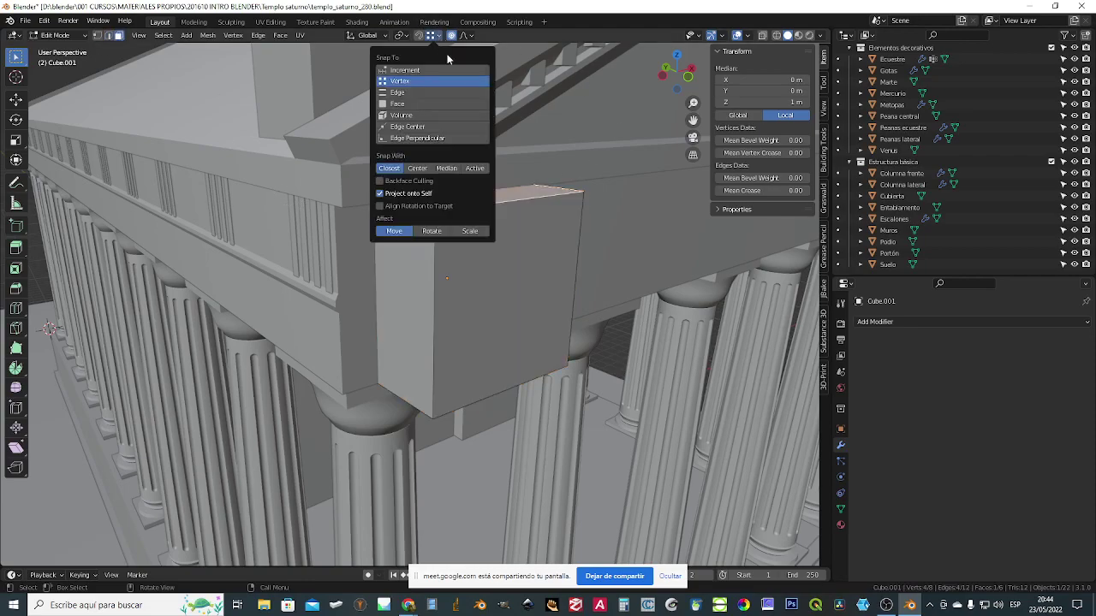
pyautogui.click(407, 103)
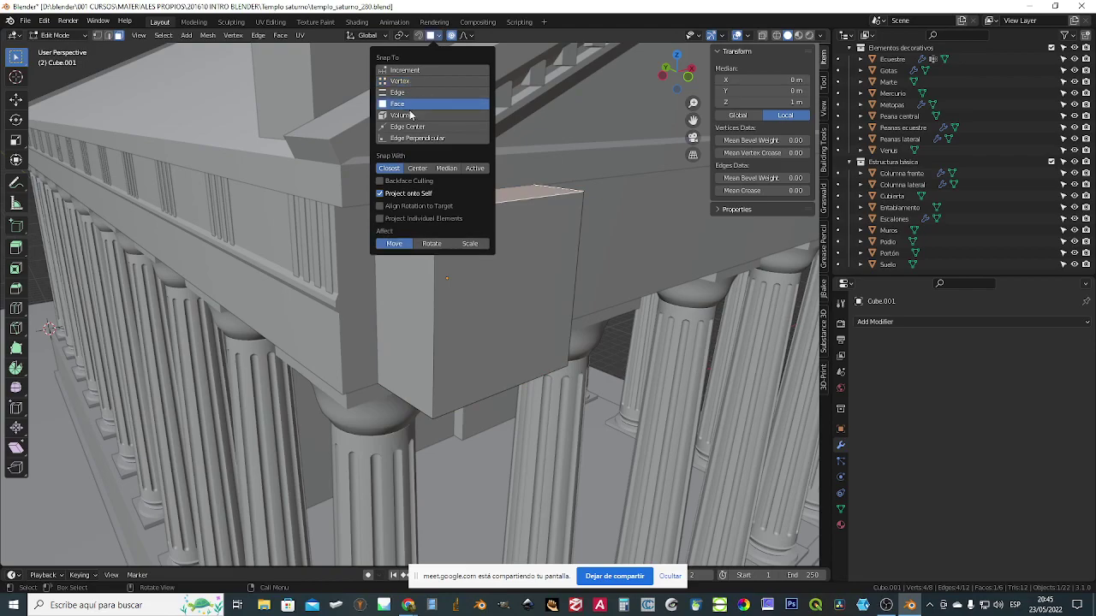
pyautogui.moveTo(464, 286); pyautogui.dragTo(490, 234, button='middle')
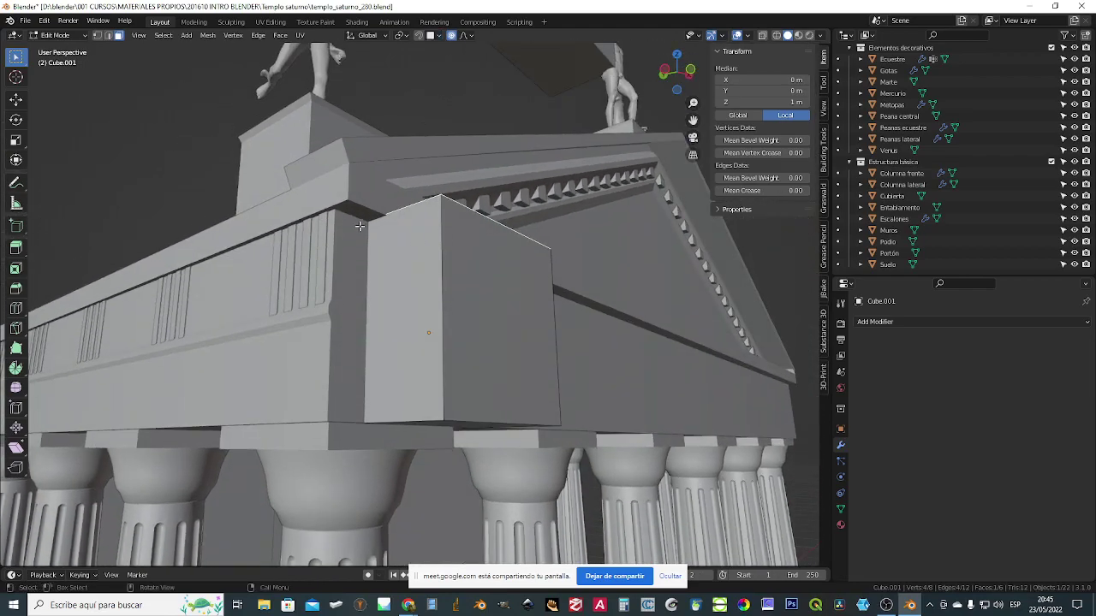
pyautogui.press('g')
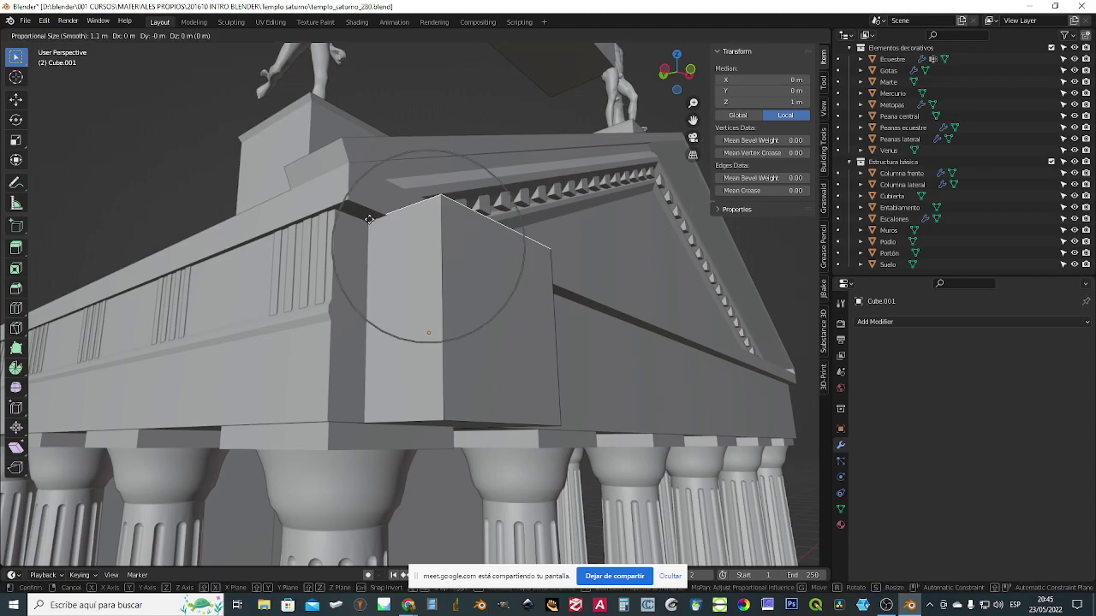
pyautogui.press('z')
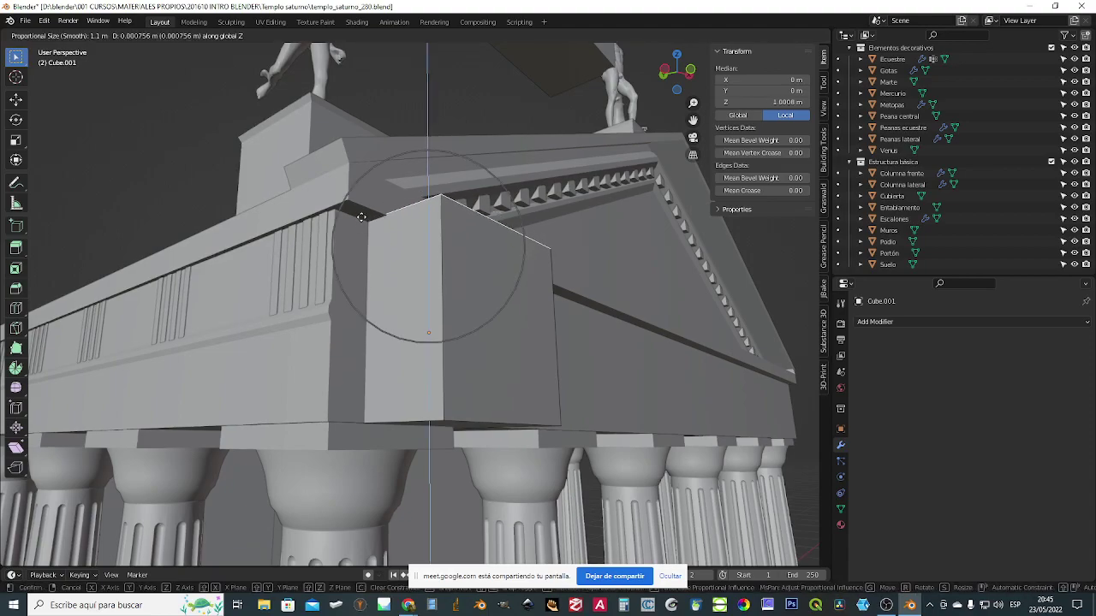
pyautogui.press('x')
pyautogui.rightClick(366, 286)
# - Lower the cube's top face along Z to a local height of about 0.55 m
pyautogui.moveTo(397, 325); pyautogui.dragTo(406, 296, button='middle')
pyautogui.moveTo(397, 411); pyautogui.dragTo(431, 379, button='middle')
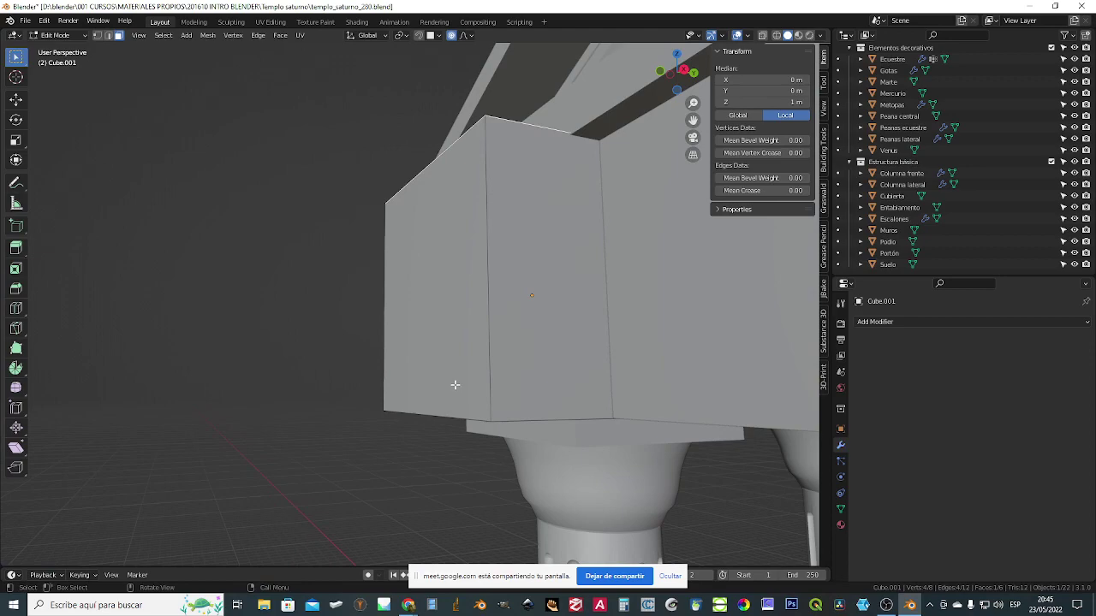
pyautogui.press('g')
pyautogui.press('z')
pyautogui.click(451, 434)
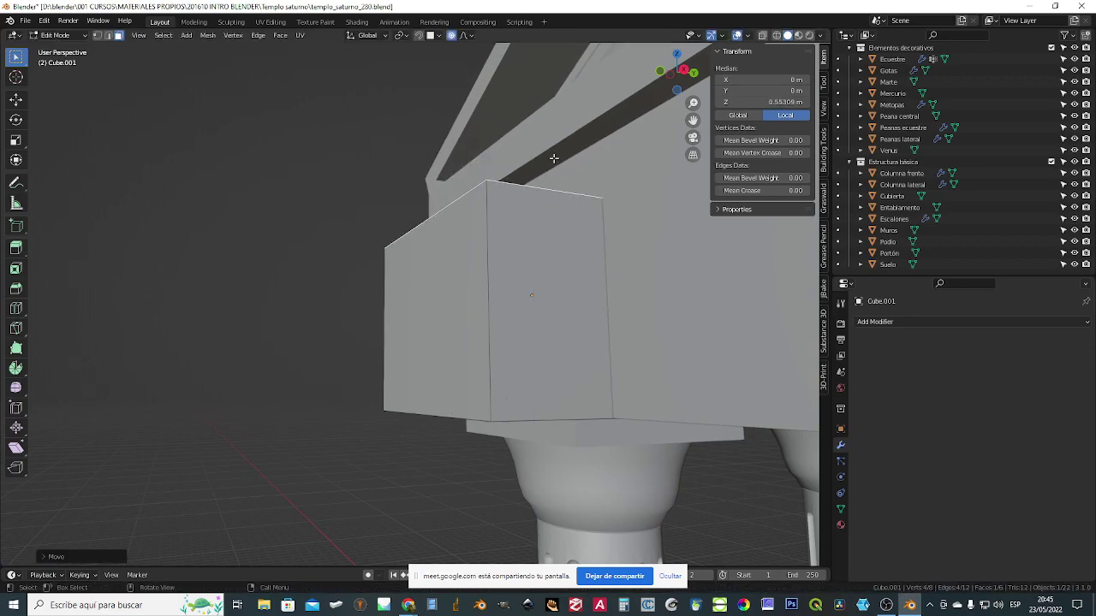
# - Enable snapping and raise the cube's top face along Z until it snaps to the underside of the cornice
pyautogui.scroll(2, 554, 159)
pyautogui.moveTo(558, 175); pyautogui.dragTo(563, 159, button='middle')
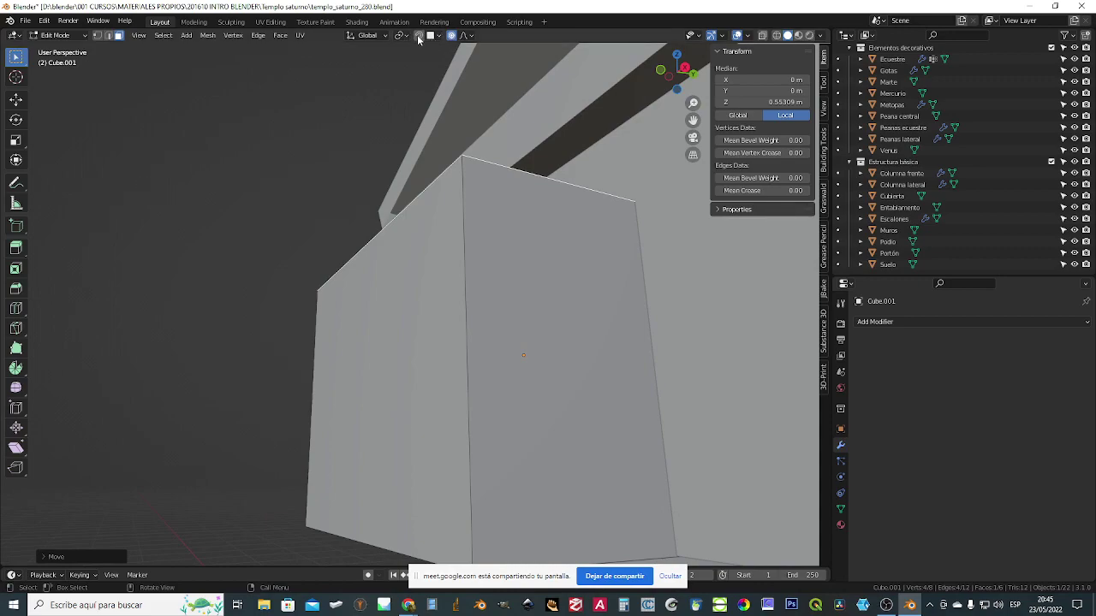
pyautogui.moveTo(319, 100); pyautogui.dragTo(554, 152, button='middle')
pyautogui.press('g')
pyautogui.press('z')
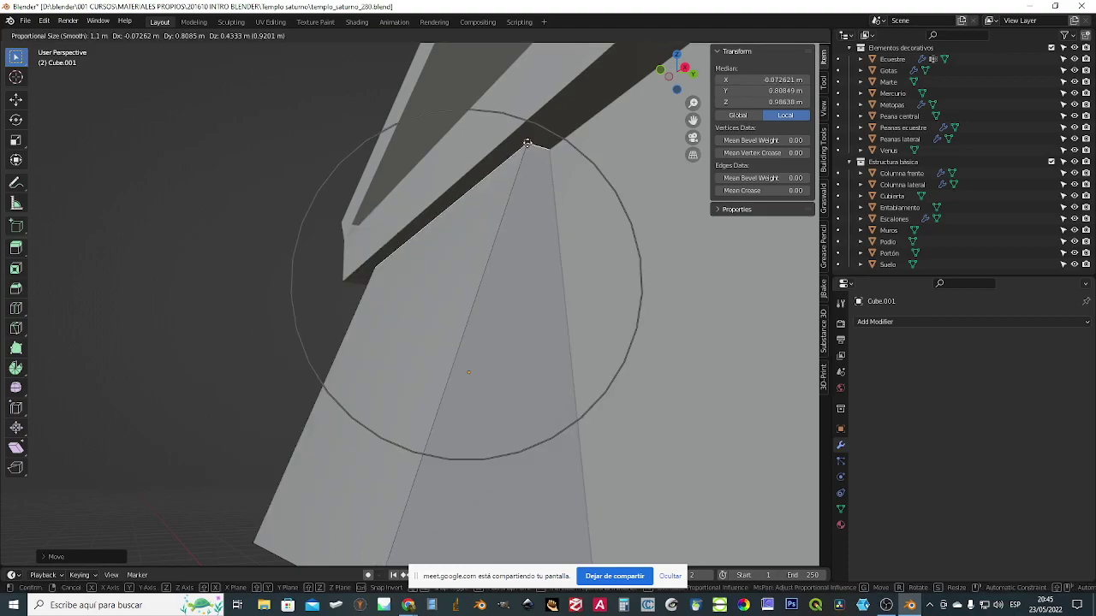
pyautogui.click(556, 124)
# - Snap the cube's bottom face along Z to the underside of the entablature and return to Object Mode
pyautogui.moveTo(378, 224); pyautogui.dragTo(470, 300, button='middle')
pyautogui.moveTo(347, 289); pyautogui.dragTo(266, 240, button='middle')
pyautogui.scroll(3, 374, 293)
pyautogui.scroll(3, 472, 353)
pyautogui.moveTo(473, 353); pyautogui.dragTo(390, 377, button='middle')
pyautogui.click(390, 377)
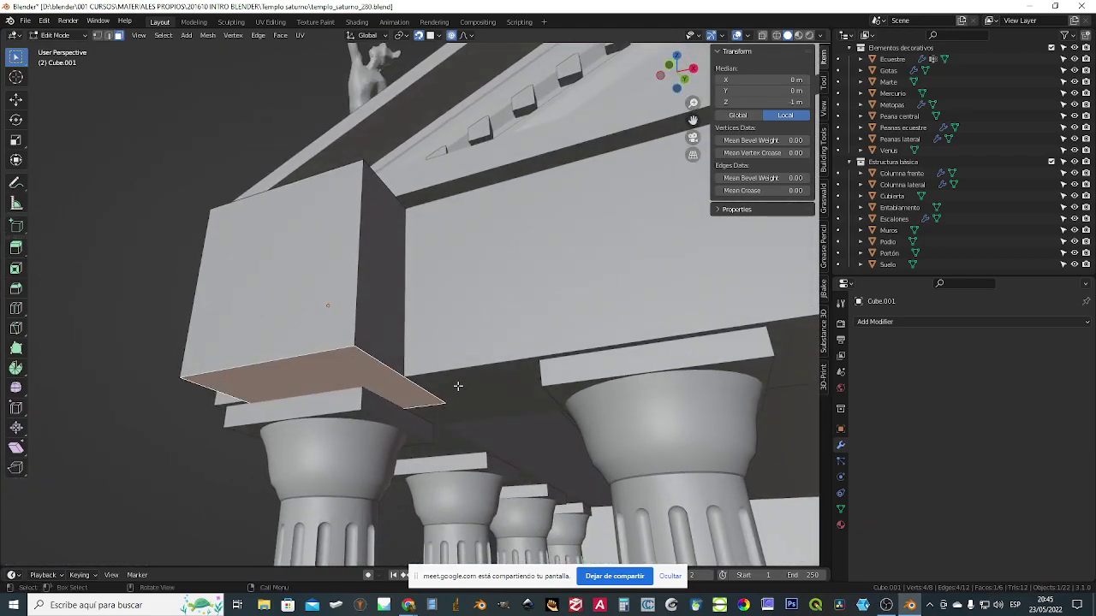
pyautogui.press('g')
pyautogui.press('x')
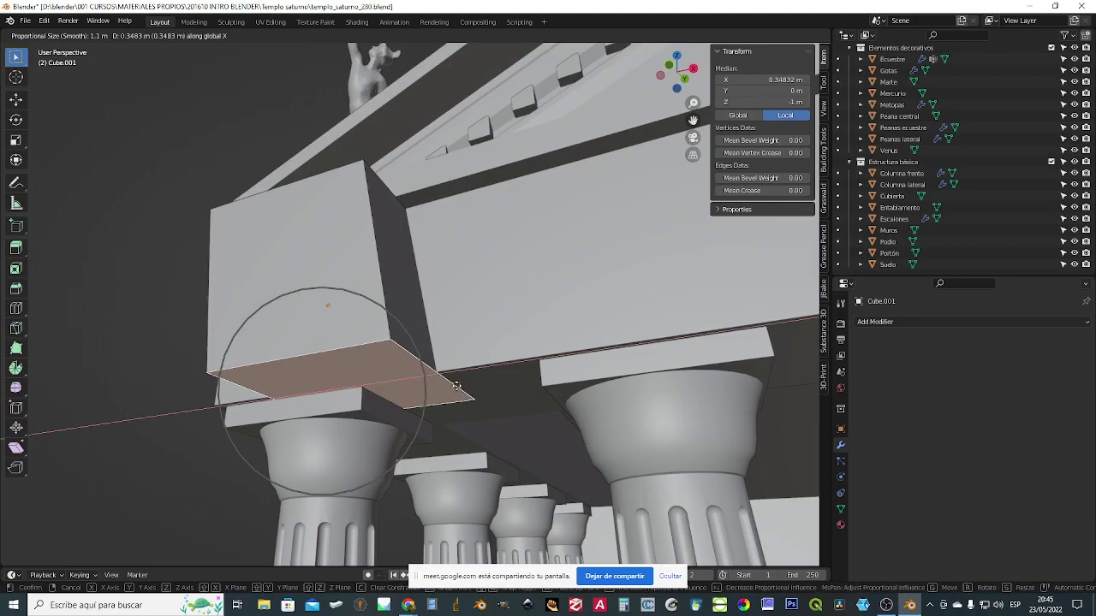
pyautogui.press('z')
pyautogui.click(461, 383)
pyautogui.moveTo(461, 383); pyautogui.dragTo(454, 424, button='middle')
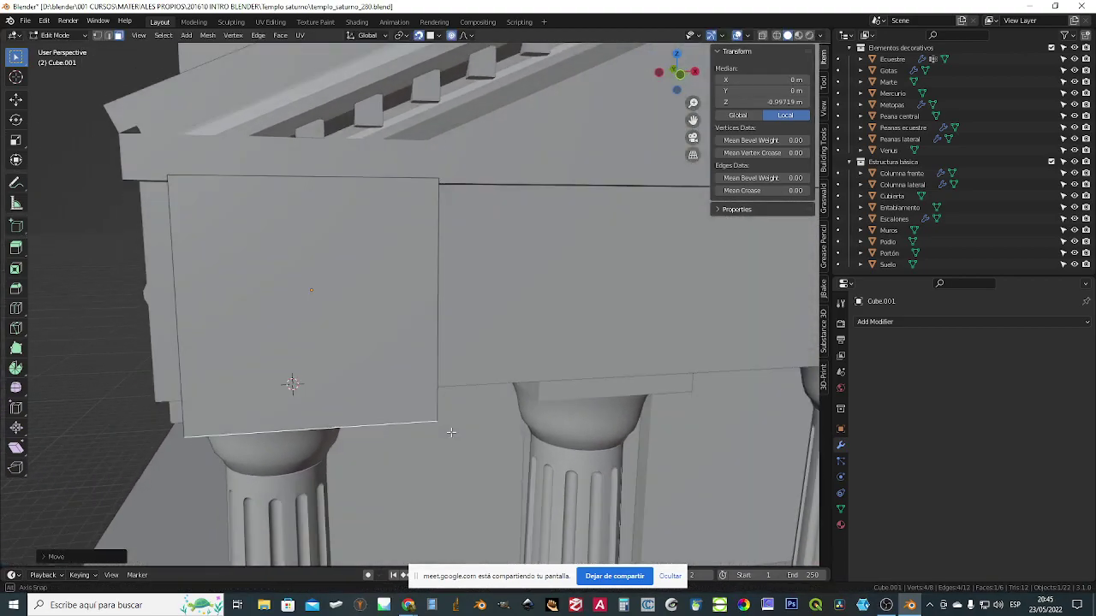
pyautogui.press('Tab')
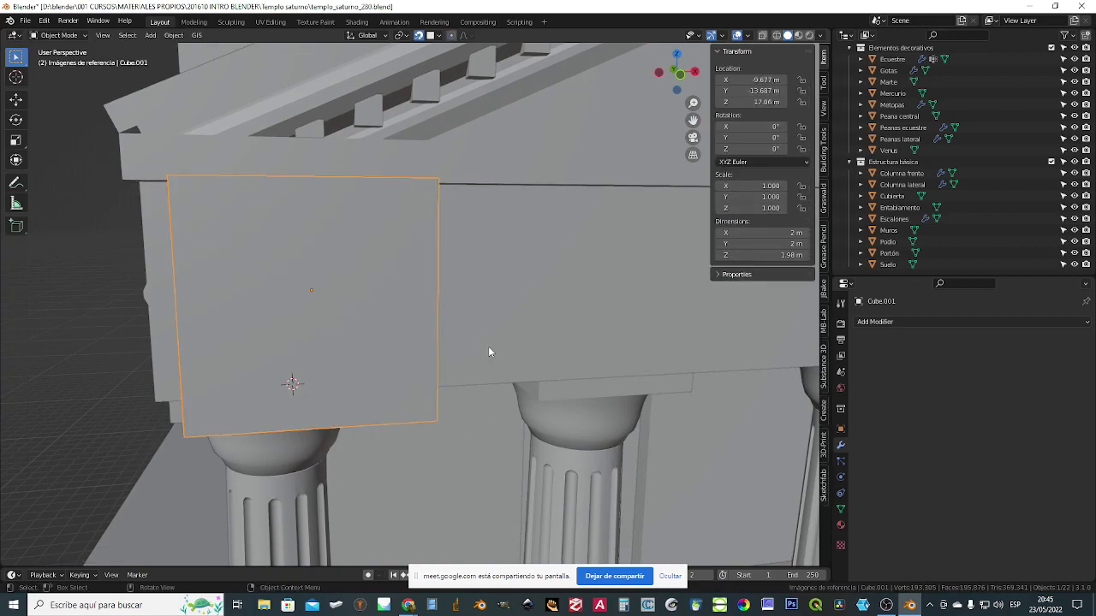
# - Scale the cube along X into a thin vertical bar about 0.05 m wide
pyautogui.press('KP_1')
pyautogui.press('s')
pyautogui.press('x')
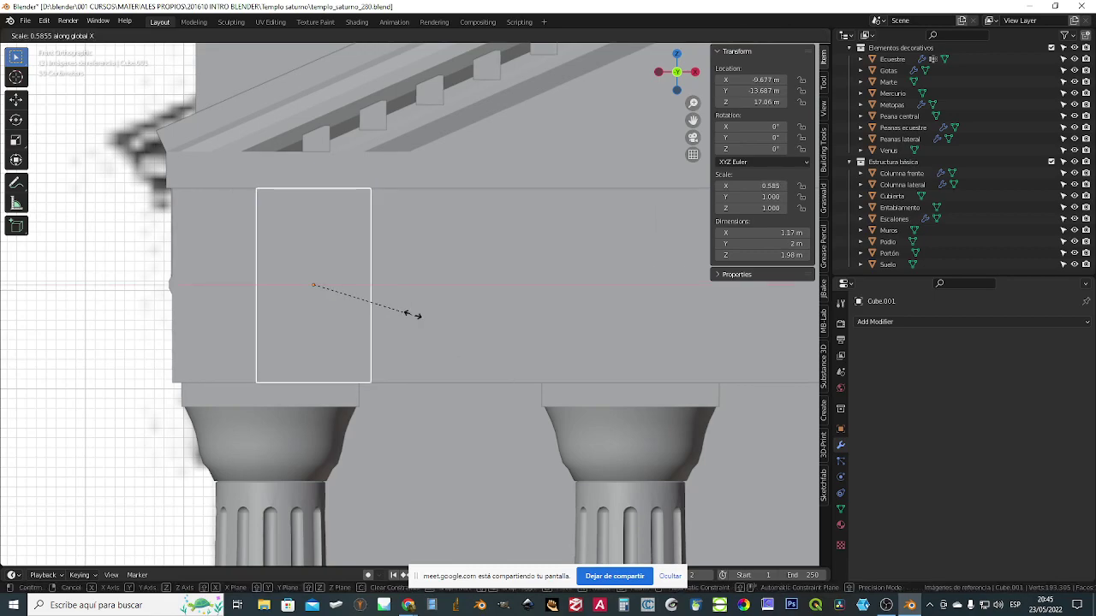
pyautogui.click(313, 286)
pyautogui.press('g')
pyautogui.press('y')
pyautogui.press('Escape')
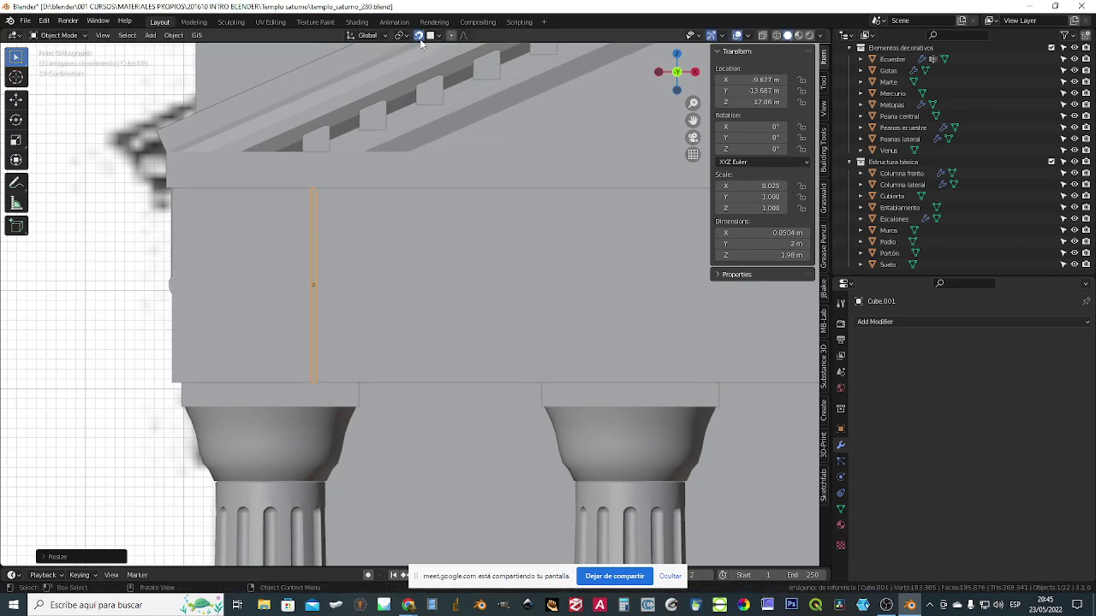
pyautogui.press('g')
pyautogui.press('y')
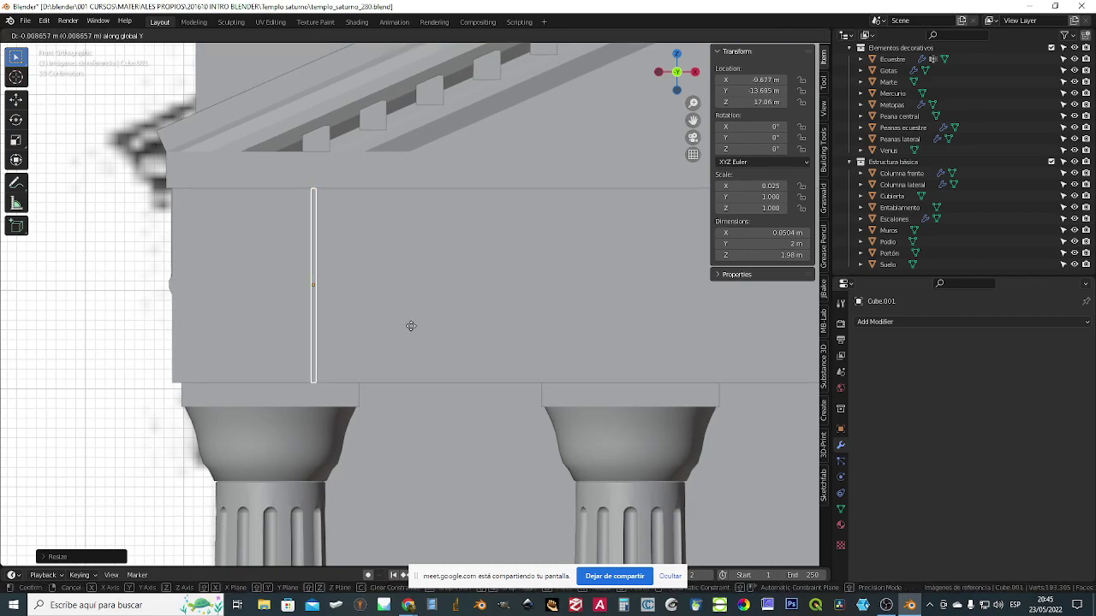
pyautogui.press('Escape')
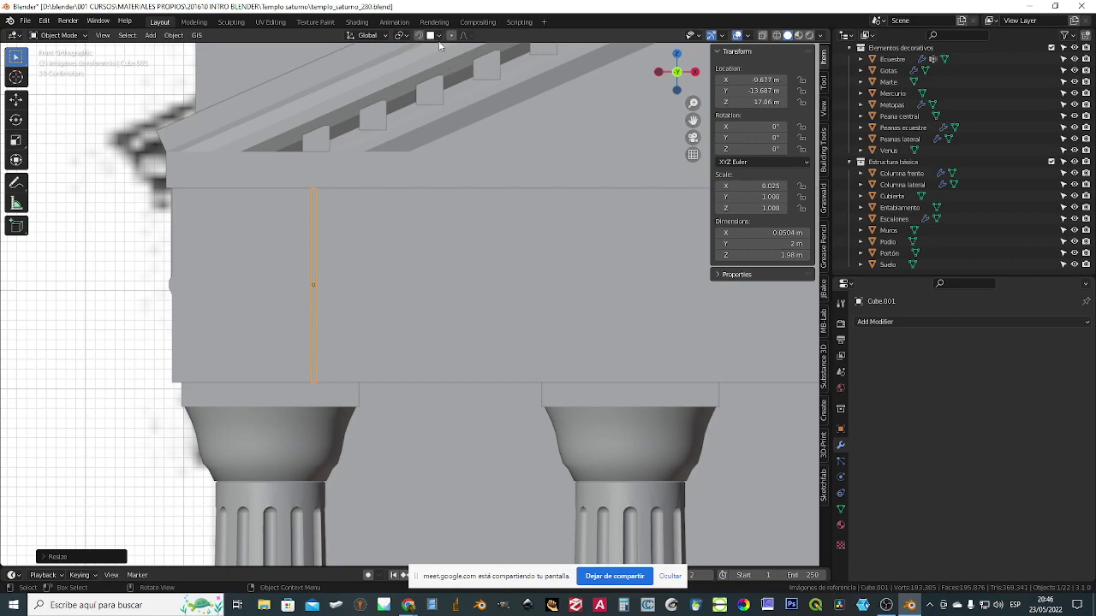
# - With snapping off, move the thin bar along X just outside the entablature's corner, at about X -11.29 m
pyautogui.press('g')
pyautogui.press('x')
pyautogui.click(165, 282)
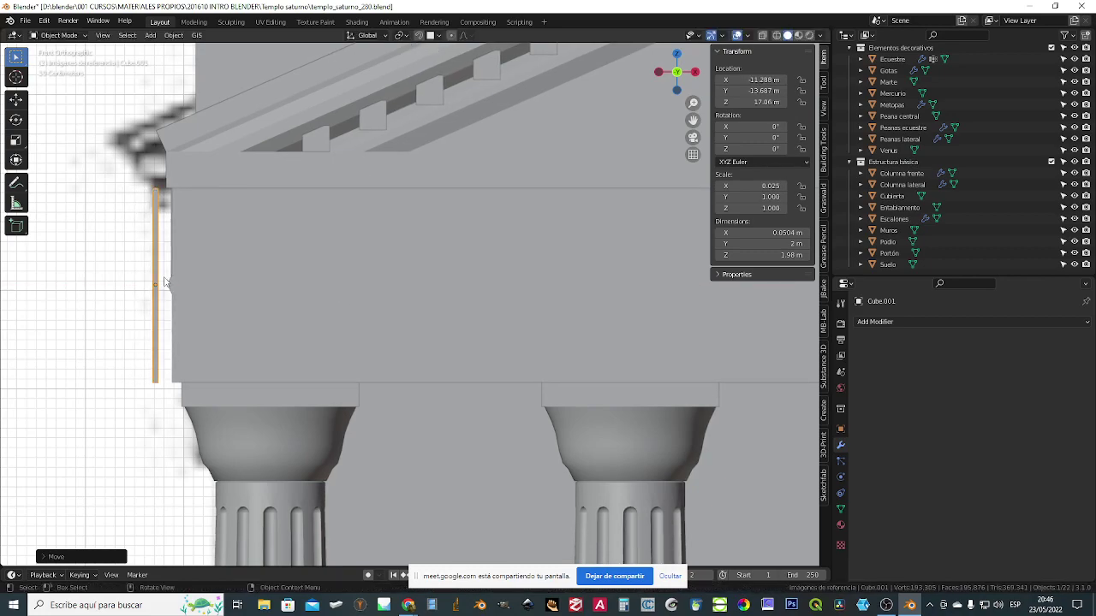
pyautogui.press('ctrl+KP_3')
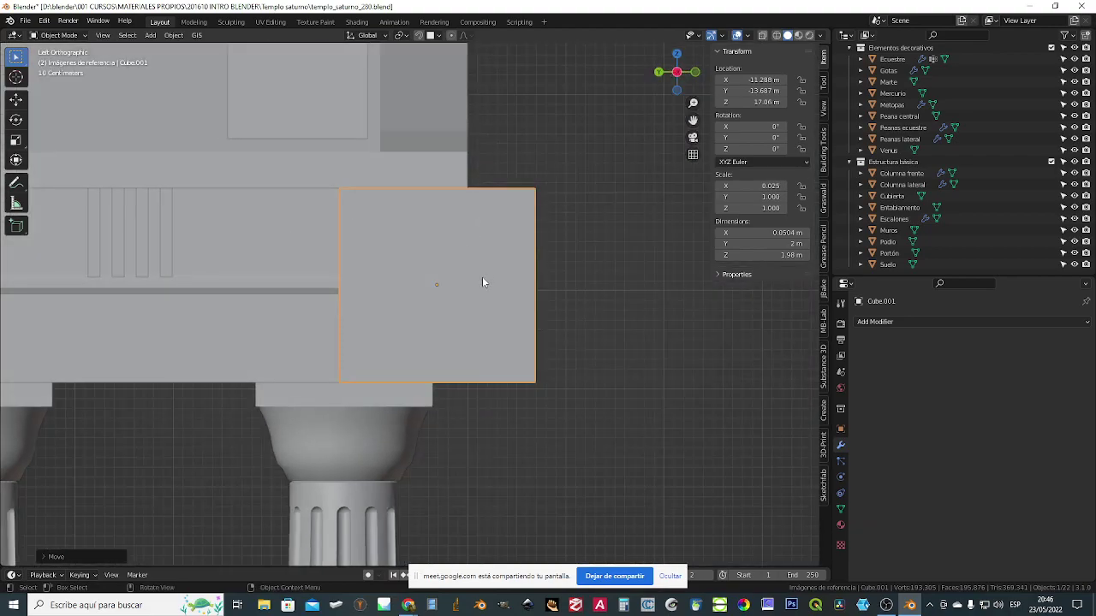
pyautogui.press('s')
pyautogui.press('y')
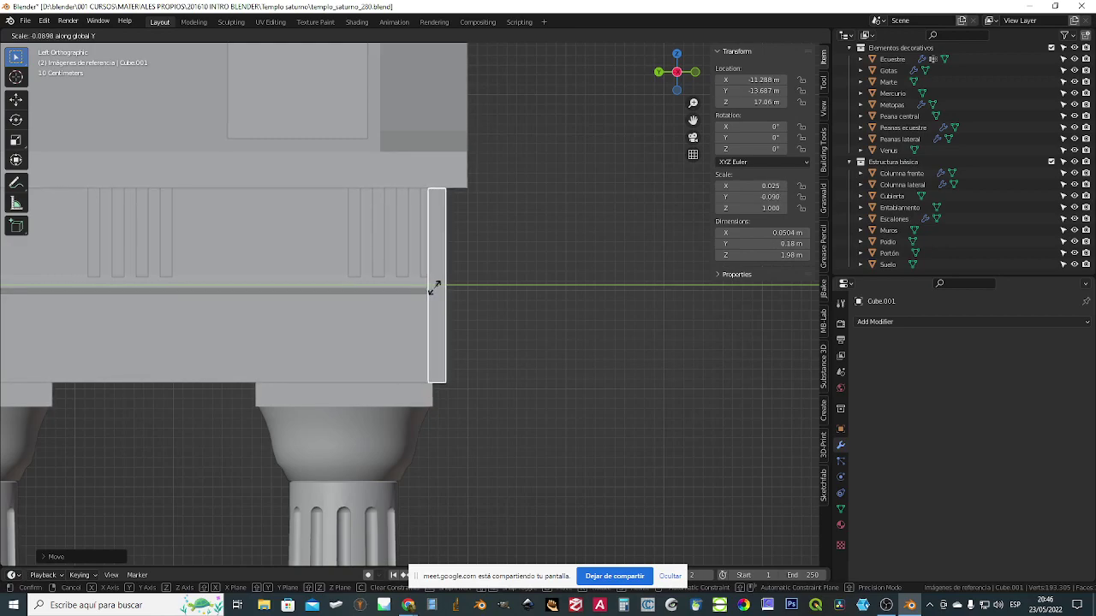
pyautogui.press('Escape')
# - Scale the bar along Y to a depth of about 0.07 m
pyautogui.press('s')
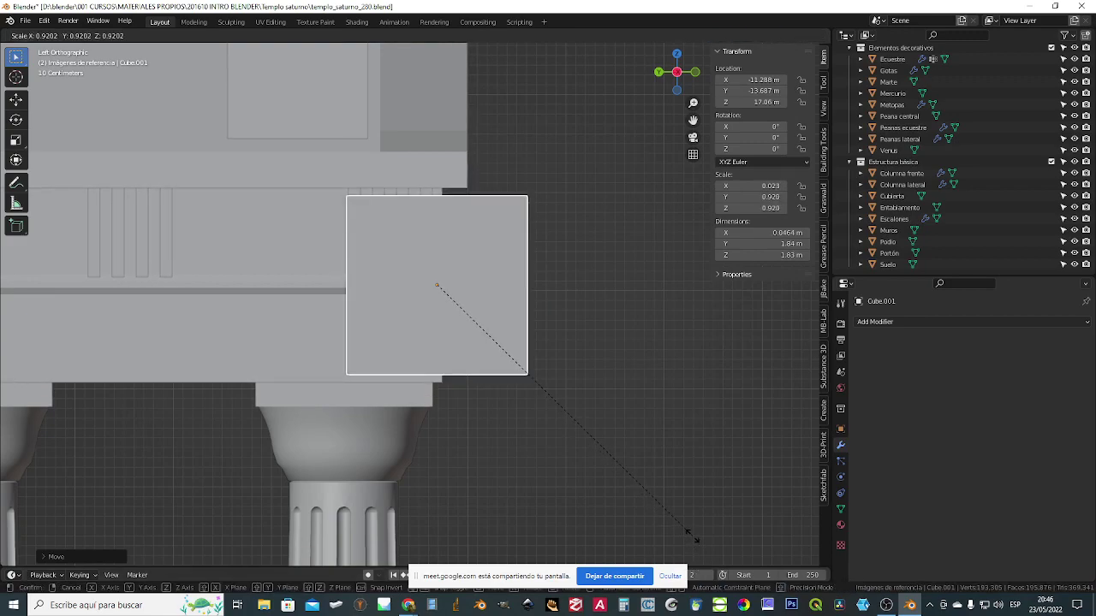
pyautogui.press('y')
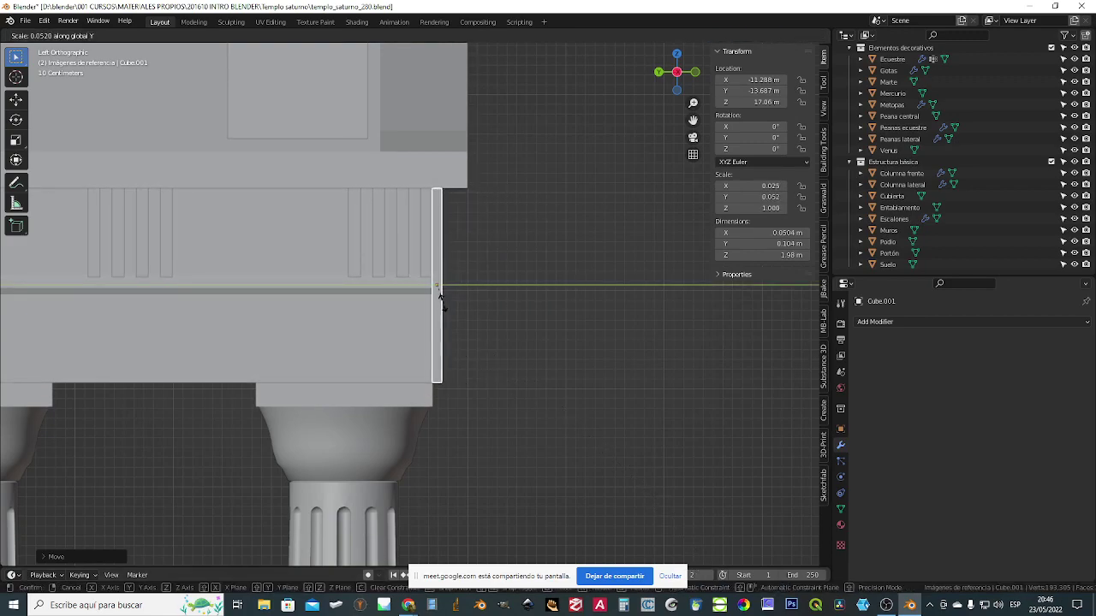
pyautogui.click(440, 299)
# - Switch the viewport to Material Preview shading
pyautogui.moveTo(440, 299)
pyautogui.mouseDown(button='middle')
pyautogui.moveTo(416, 347)
pyautogui.moveTo(368, 332)
pyautogui.moveTo(411, 318)
pyautogui.moveTo(259, 328)
pyautogui.moveTo(379, 303)
pyautogui.moveTo(399, 349)
pyautogui.moveTo(312, 300)
pyautogui.moveTo(319, 313)
pyautogui.moveTo(303, 315)
pyautogui.moveTo(330, 296)
pyautogui.moveTo(291, 349)
pyautogui.mouseUp(button='middle')
pyautogui.click(799, 35)
pyautogui.moveTo(441, 337); pyautogui.dragTo(448, 363, button='middle')
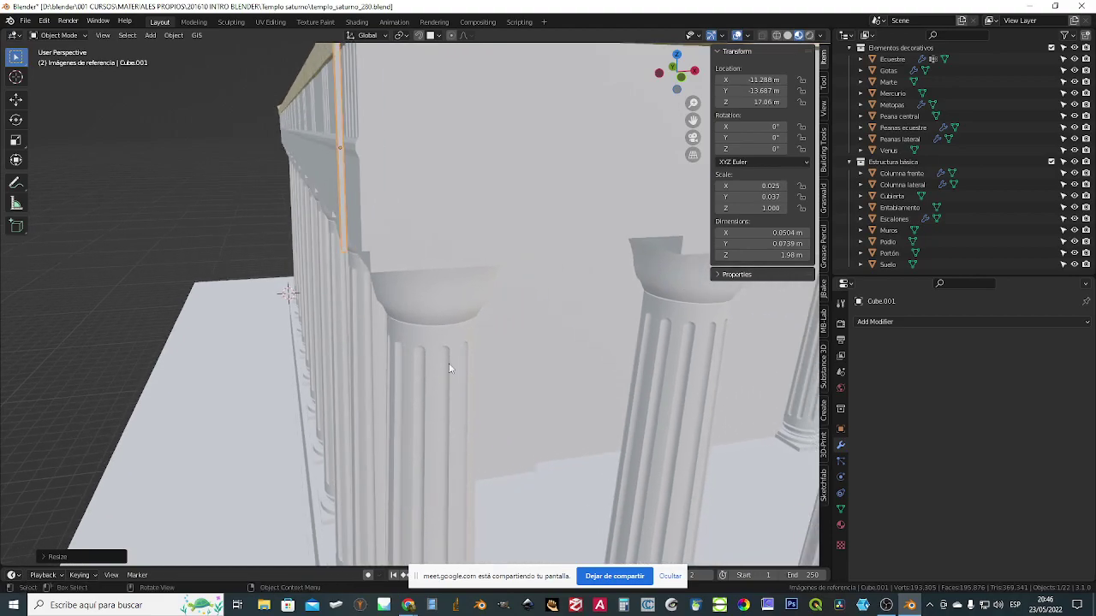
# - Add a new material to the thin bar and set its base color to red
pyautogui.click(840, 525)
pyautogui.click(985, 371)
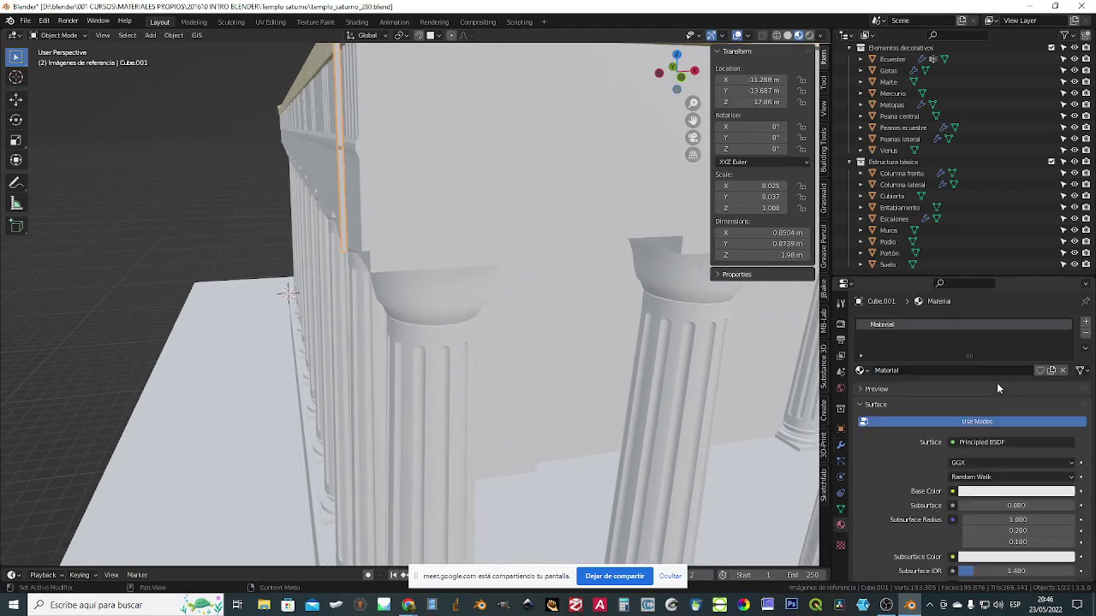
pyautogui.click(1003, 492)
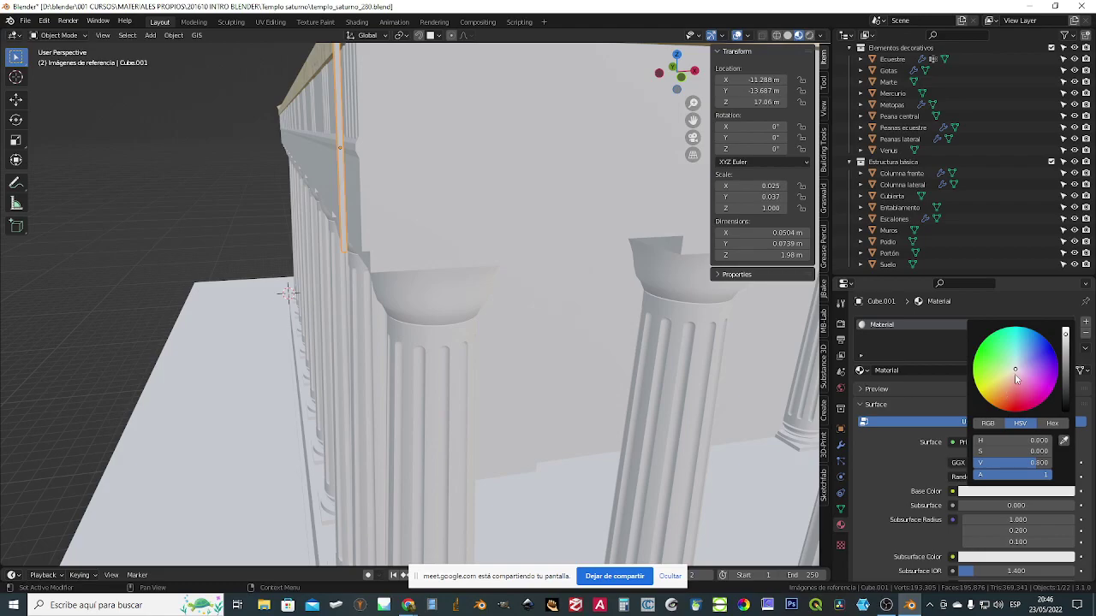
pyautogui.click(1018, 368)
pyautogui.moveTo(1018, 369); pyautogui.dragTo(996, 403)
pyautogui.moveTo(478, 322); pyautogui.dragTo(244, 237, button='middle')
pyautogui.press('KP_1')
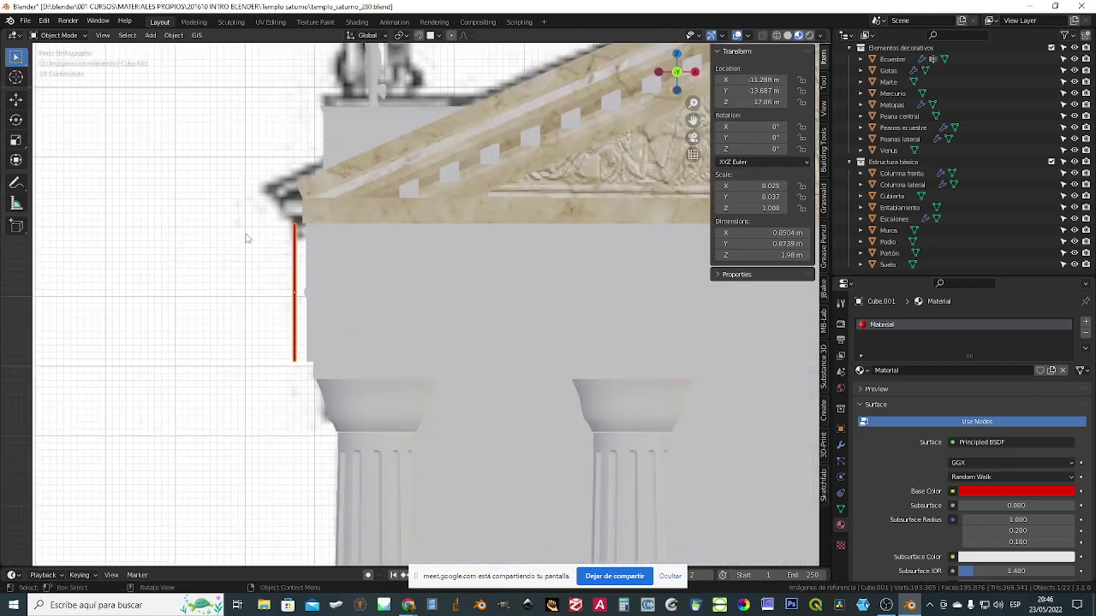
# - Add two evenly spaced loop cuts across the height of the red bar, keeping them centered
pyautogui.scroll(2, 257, 299)
pyautogui.press('Tab')
pyautogui.scroll(1, 248, 298)
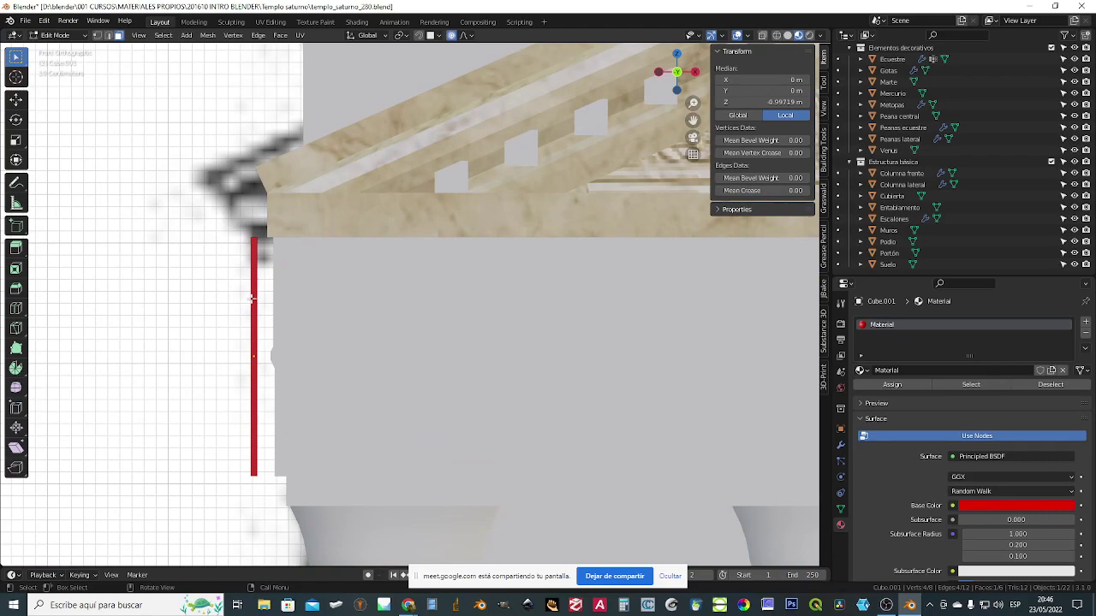
pyautogui.hotkey('ctrl', 'r')
pyautogui.scroll(1, 251, 284)
pyautogui.click(253, 284)
pyautogui.rightClick(264, 315)
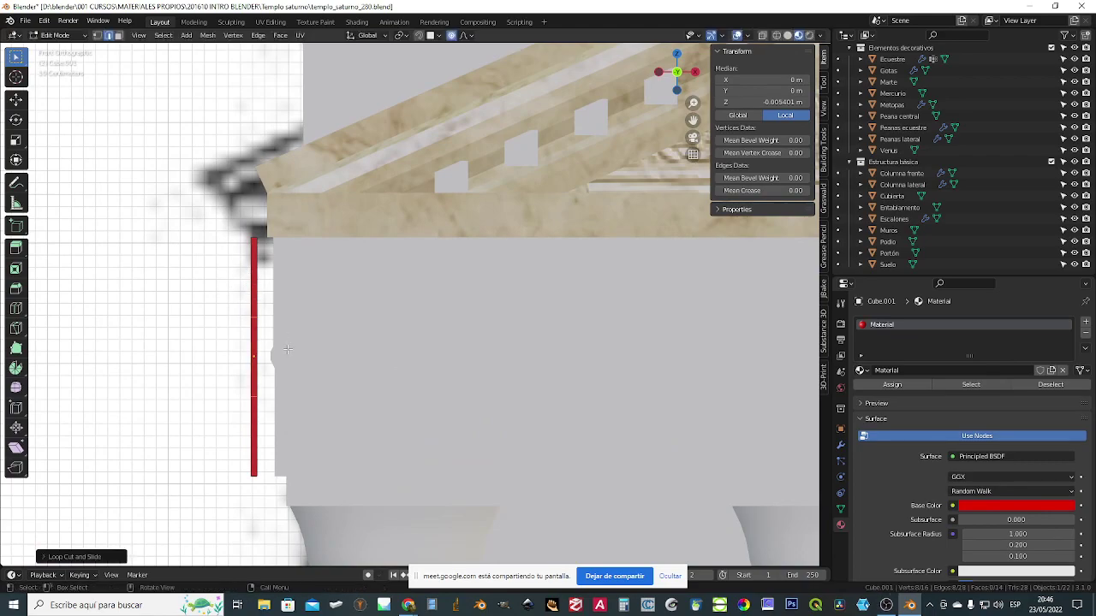
# - Scale the two loop cuts apart along Z by about 2.6 so they sit near the bar's ends
pyautogui.press('s')
pyautogui.rightClick(325, 332)
pyautogui.press('s')
pyautogui.press('z')
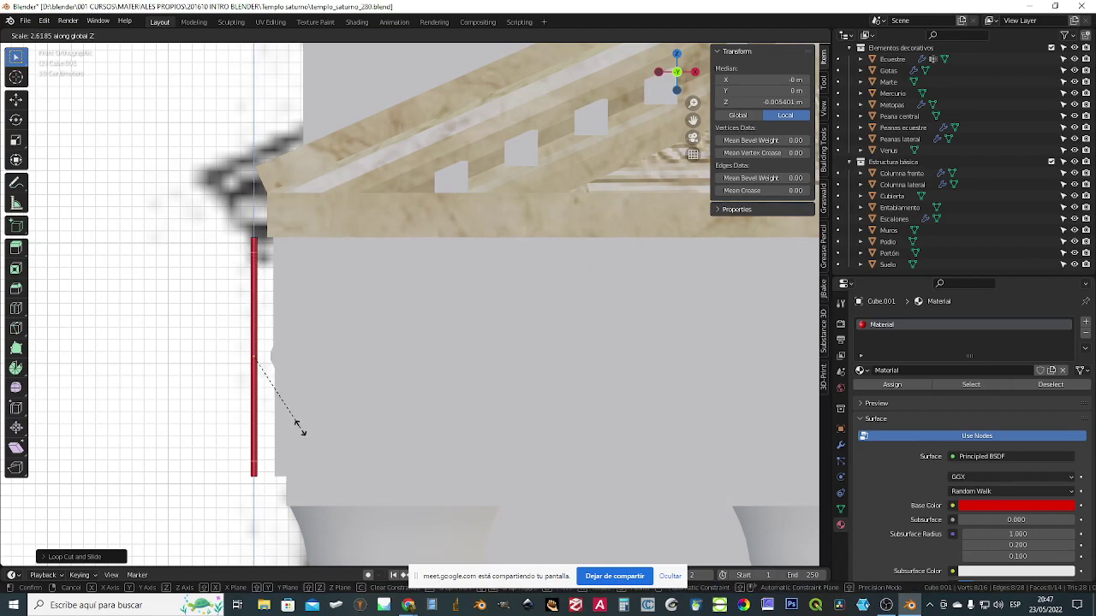
pyautogui.click(298, 428)
# - Merge the four vertices of the bar's upper end at their center to form an arrow tip
pyautogui.moveTo(217, 279); pyautogui.dragTo(284, 237, button='middle')
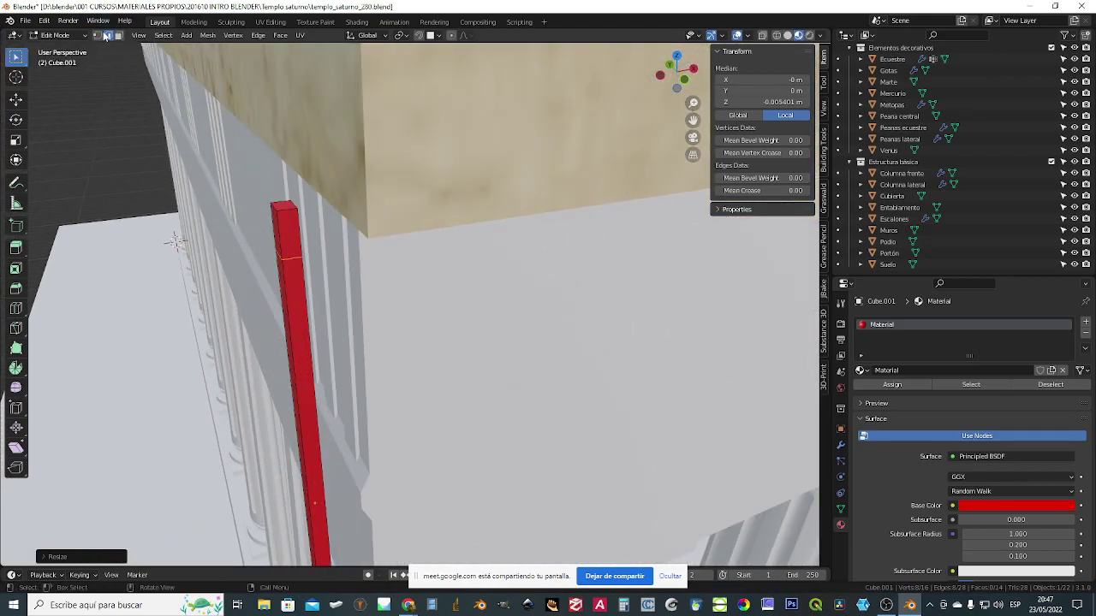
pyautogui.click(98, 35)
pyautogui.keyDown('alt'); pyautogui.click(292, 210); pyautogui.keyUp('alt')
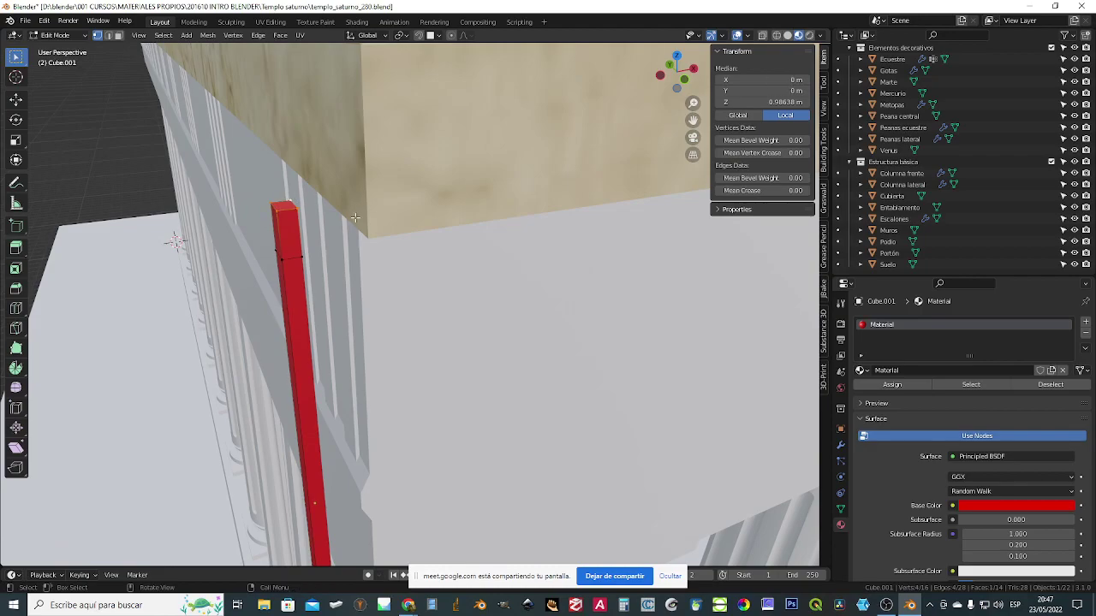
pyautogui.press('m')
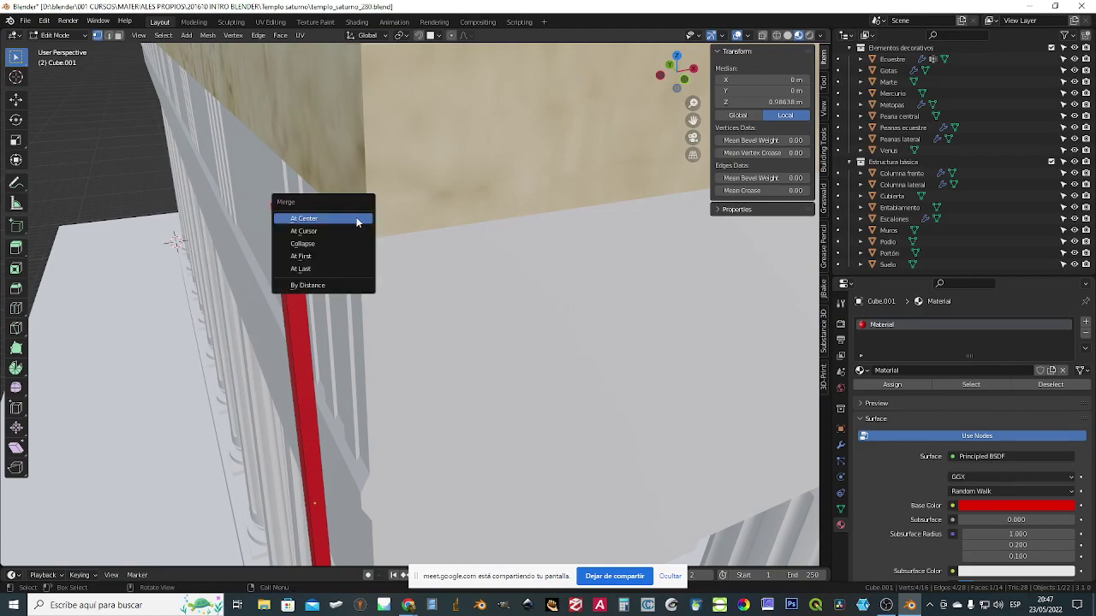
pyautogui.click(339, 218)
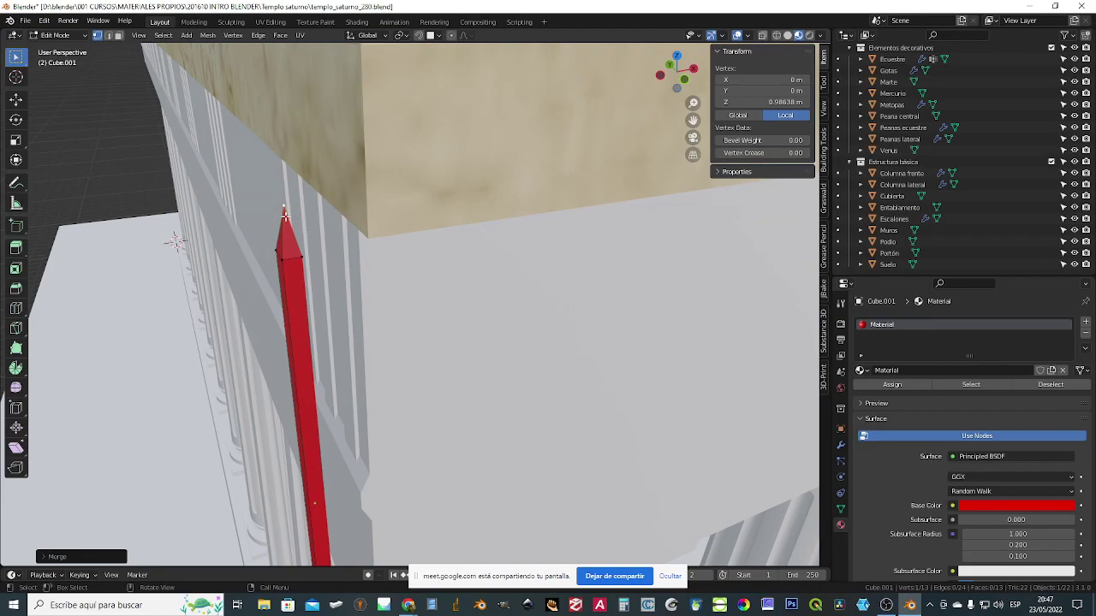
# - Merge the four vertices of the bar's lower end at their center to form the second arrow tip
pyautogui.scroll(-3, 344, 288)
pyautogui.keyDown('shift'); pyautogui.moveTo(345, 287); pyautogui.dragTo(346, 118, button='middle'); pyautogui.keyUp('shift')
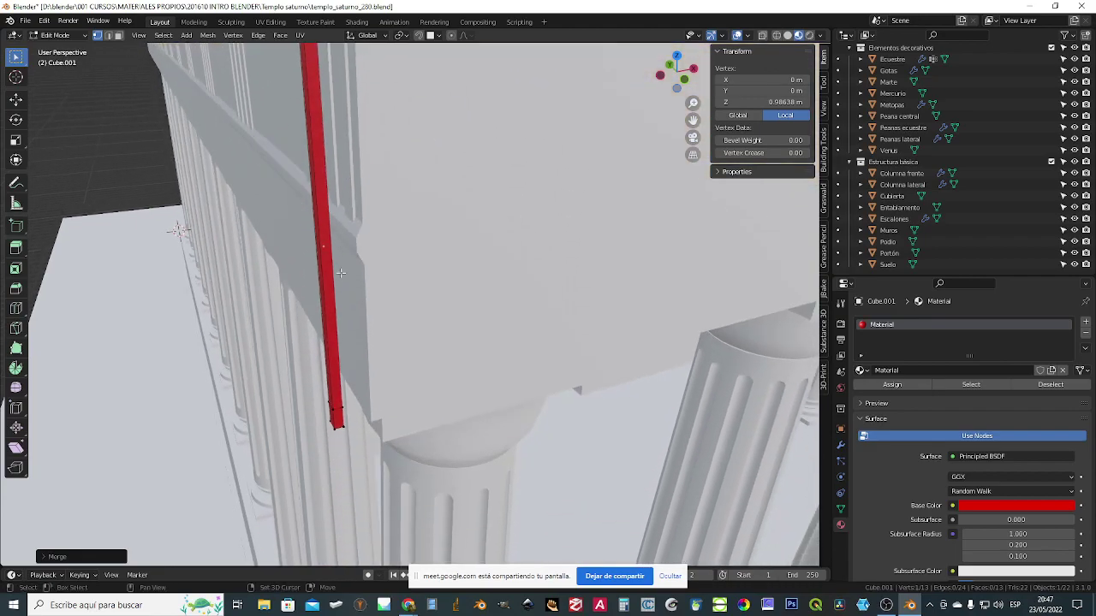
pyautogui.click(335, 437)
pyautogui.keyDown('shift'); pyautogui.click(319, 419); pyautogui.keyUp('shift')
pyautogui.keyDown('shift'); pyautogui.click(347, 428); pyautogui.keyUp('shift')
pyautogui.moveTo(357, 435); pyautogui.dragTo(471, 351, button='middle')
pyautogui.scroll(3, 470, 351)
pyautogui.scroll(-1, 325, 339)
pyautogui.moveTo(325, 339); pyautogui.dragTo(501, 133, button='middle')
pyautogui.scroll(-6, 465, 283)
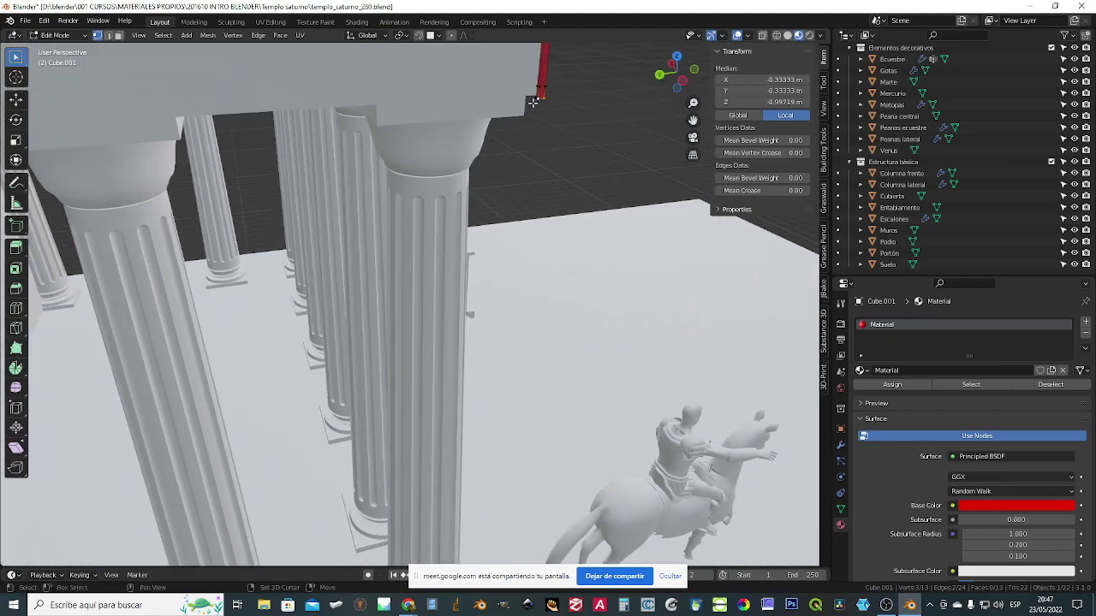
pyautogui.press('m')
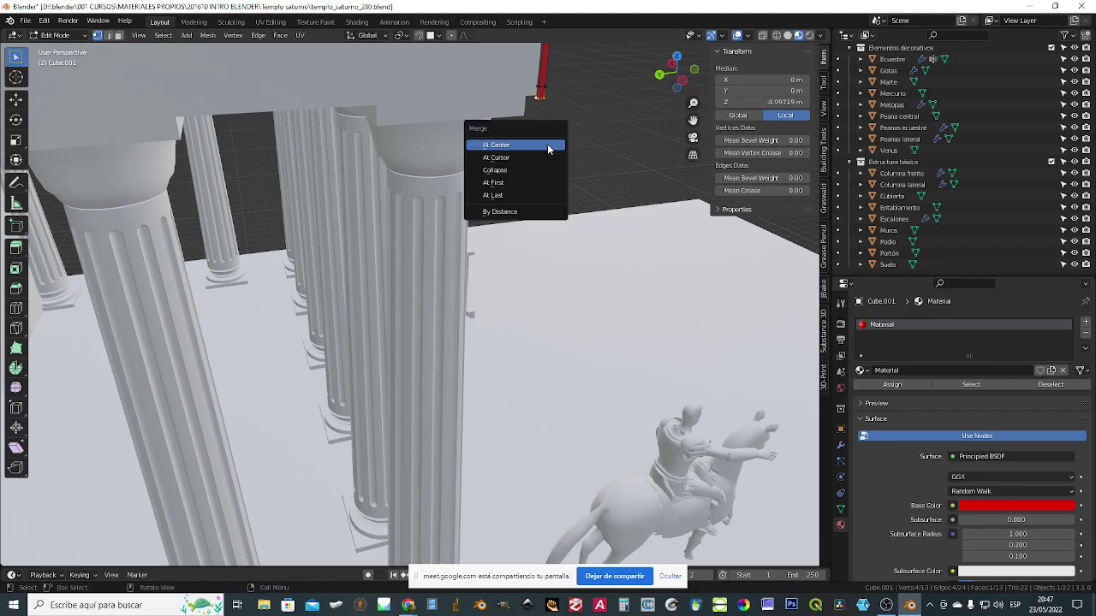
pyautogui.click(549, 148)
# - In front view, add two loop cuts to the arrow's shaft and spread them along Z toward the arrowheads
pyautogui.scroll(-12, 579, 79)
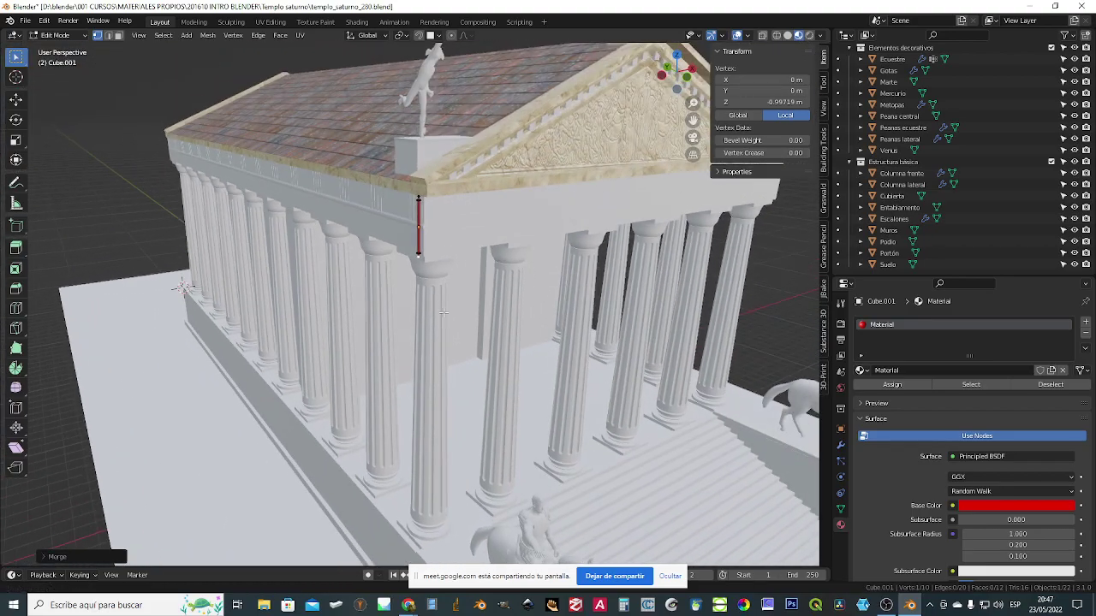
pyautogui.scroll(5, 443, 312)
pyautogui.moveTo(443, 312); pyautogui.dragTo(381, 229, button='middle')
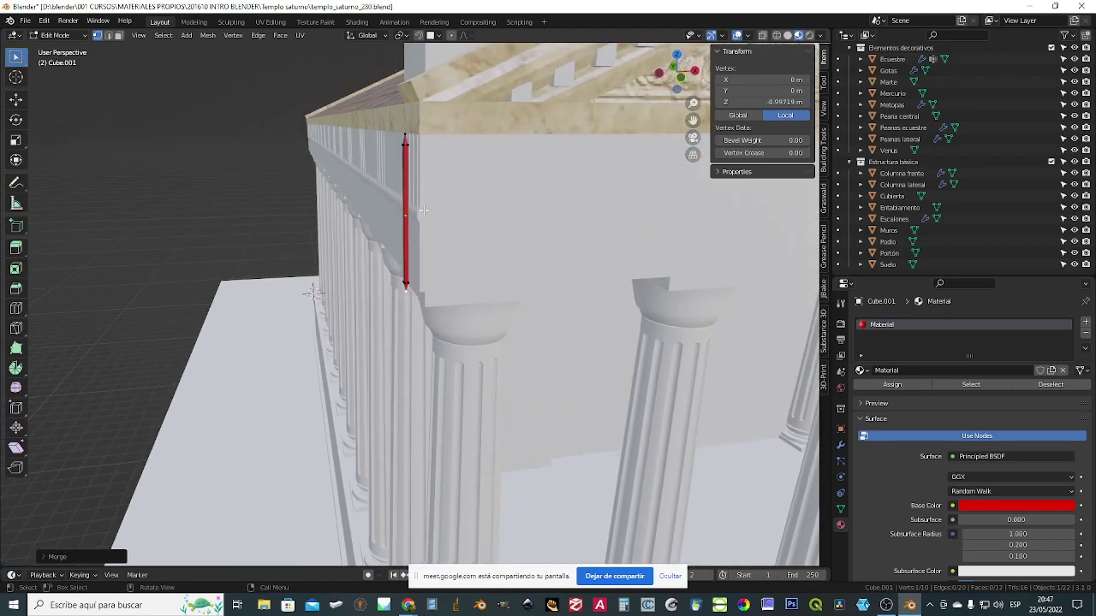
pyautogui.press('KP_1')
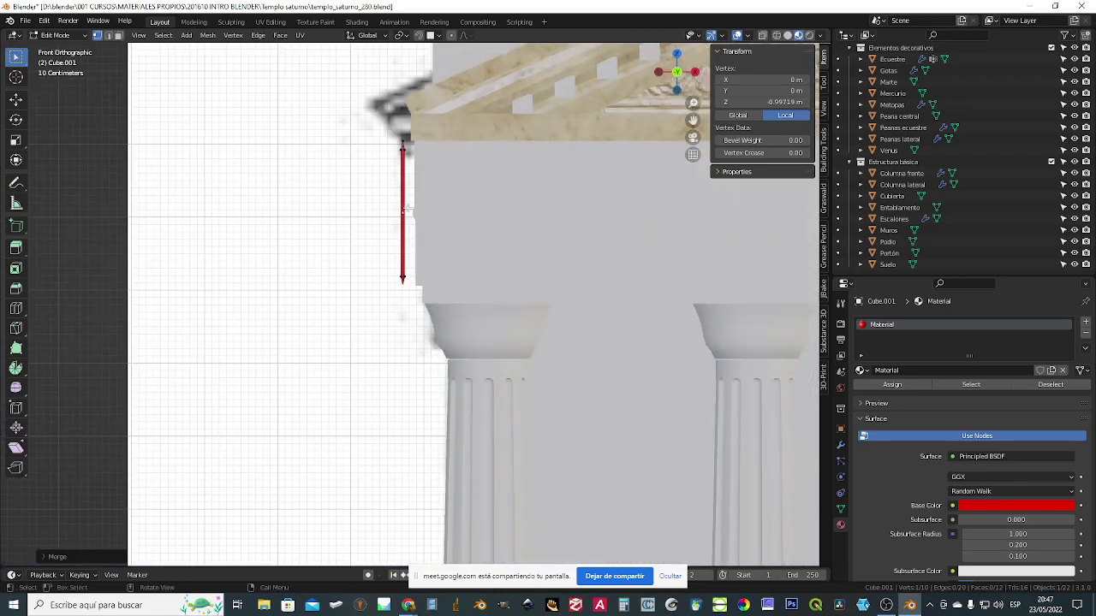
pyautogui.hotkey('ctrl', 'r')
pyautogui.click(402, 206)
pyautogui.click(449, 276)
pyautogui.press('s')
pyautogui.press('z')
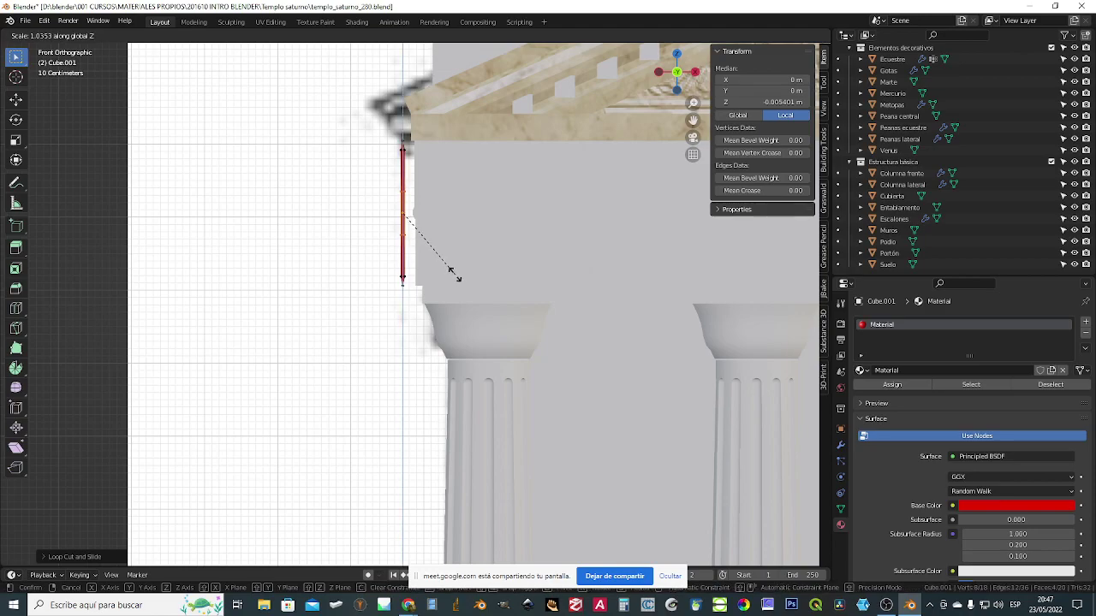
pyautogui.click(540, 385)
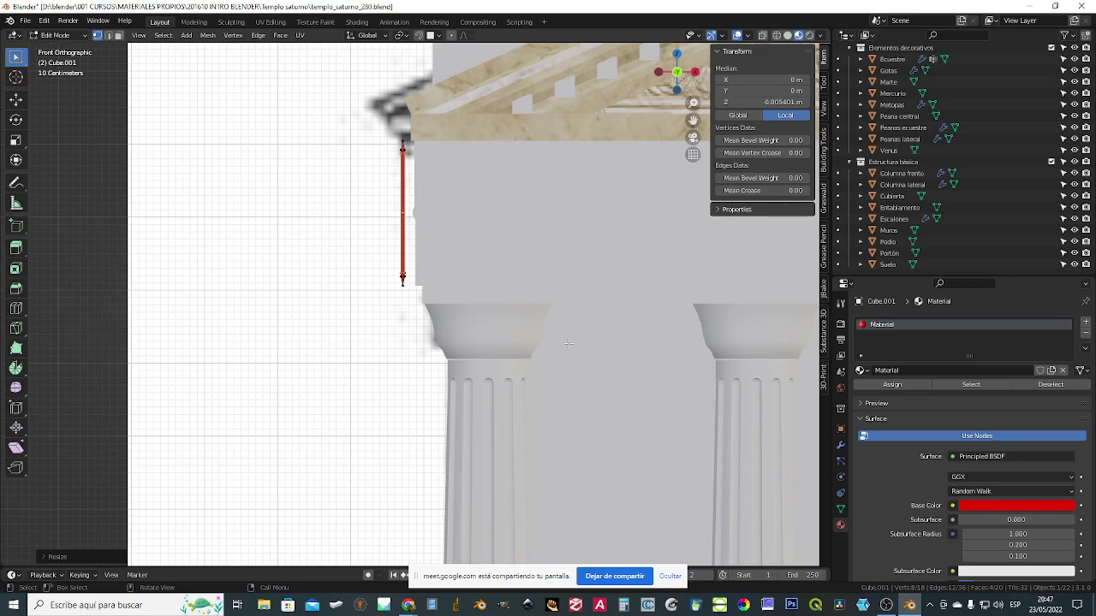
# - Scale the two new loops down to thin the shaft, stretch them along Z back to the arrowheads, and return to Object Mode
pyautogui.press('s')
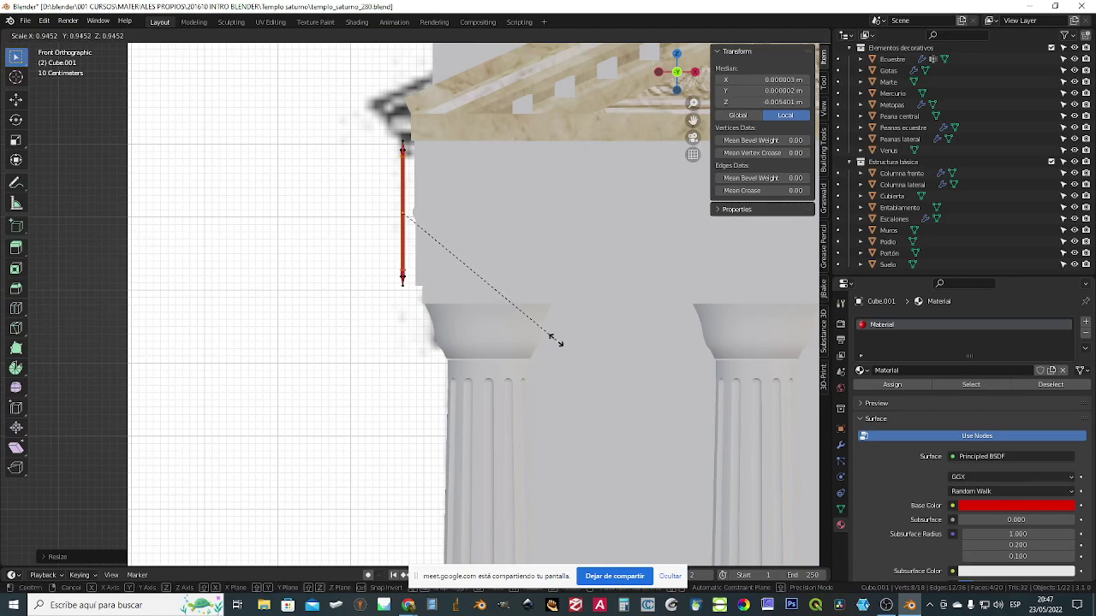
pyautogui.click(499, 309)
pyautogui.press('s')
pyautogui.press('z')
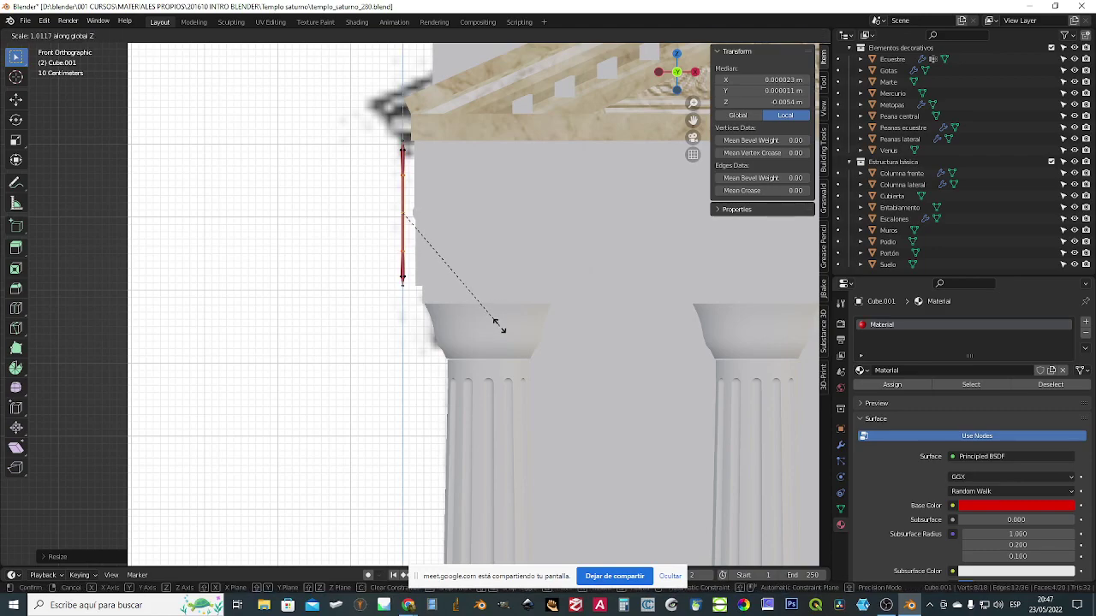
pyautogui.click(521, 419)
pyautogui.press('Tab')
# - Examine the double-headed arrow beside the entablature from several angles and from the front
pyautogui.moveTo(440, 393); pyautogui.dragTo(425, 340, button='middle')
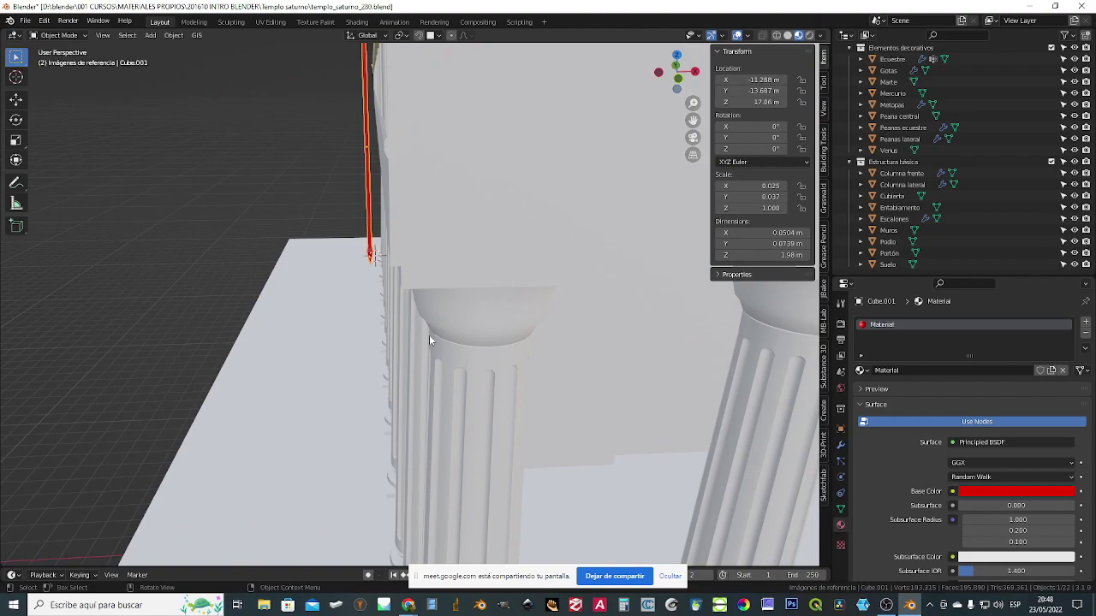
pyautogui.moveTo(432, 340); pyautogui.dragTo(537, 430, button='middle')
pyautogui.scroll(-2, 500, 308)
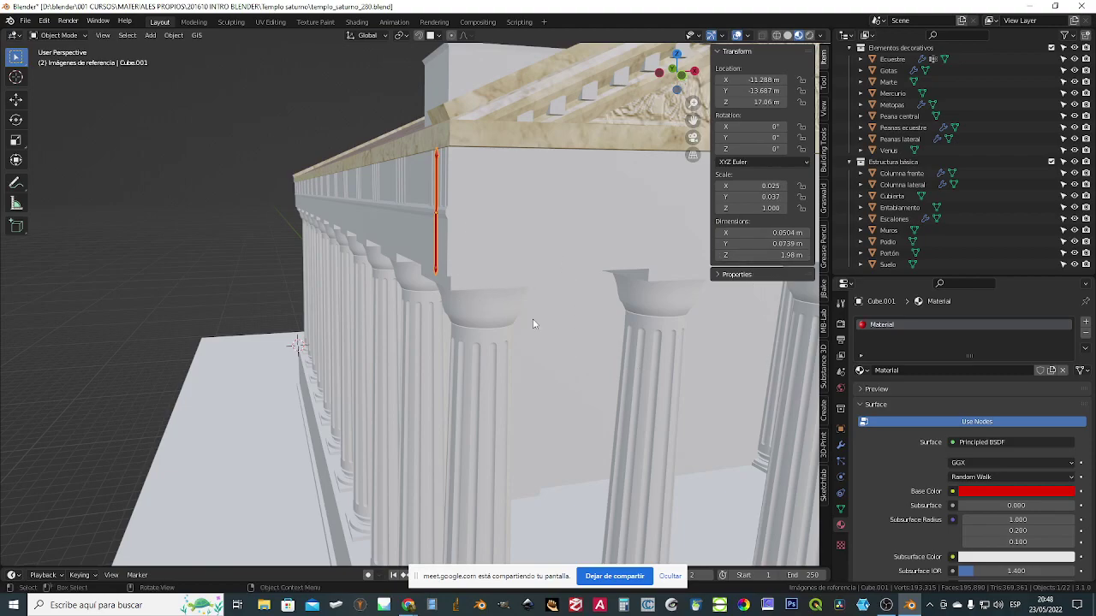
pyautogui.moveTo(593, 356); pyautogui.dragTo(570, 362, button='middle')
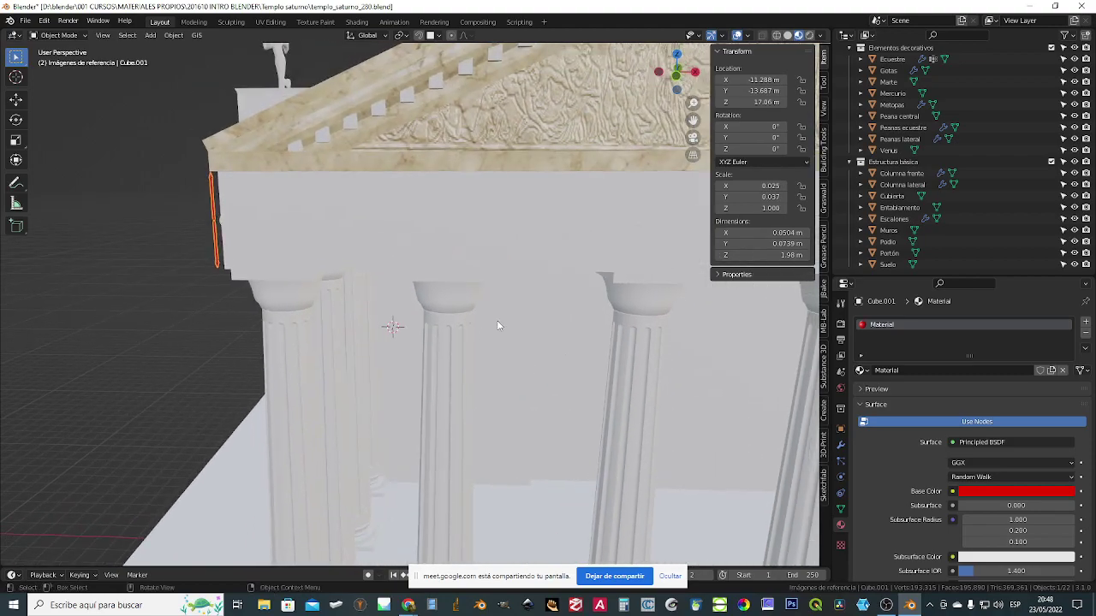
pyautogui.moveTo(494, 327); pyautogui.dragTo(495, 329, button='middle')
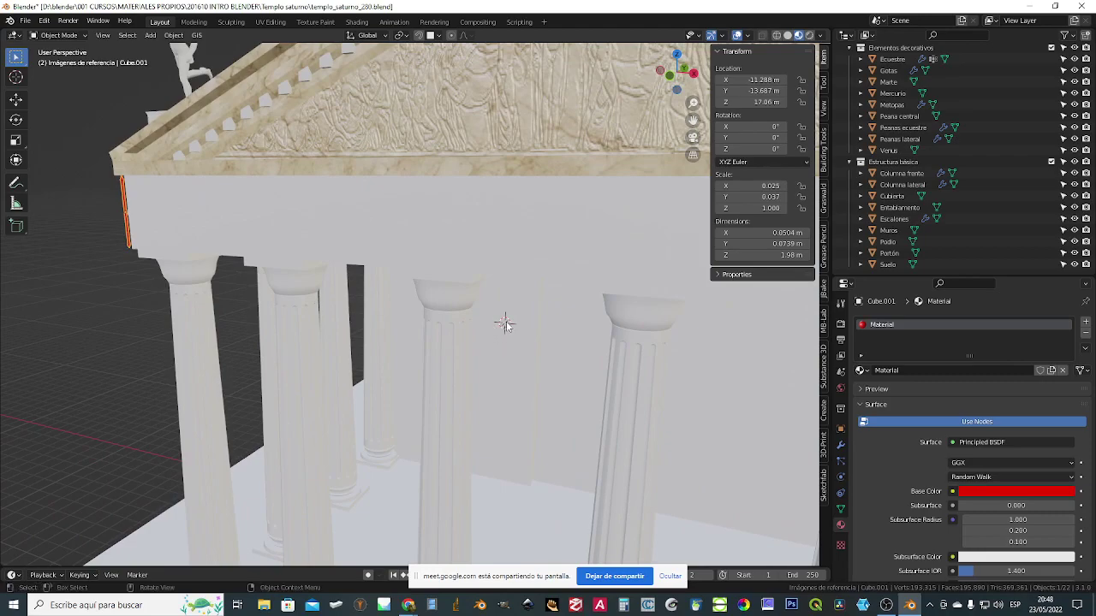
pyautogui.moveTo(508, 346); pyautogui.dragTo(235, 248, button='middle')
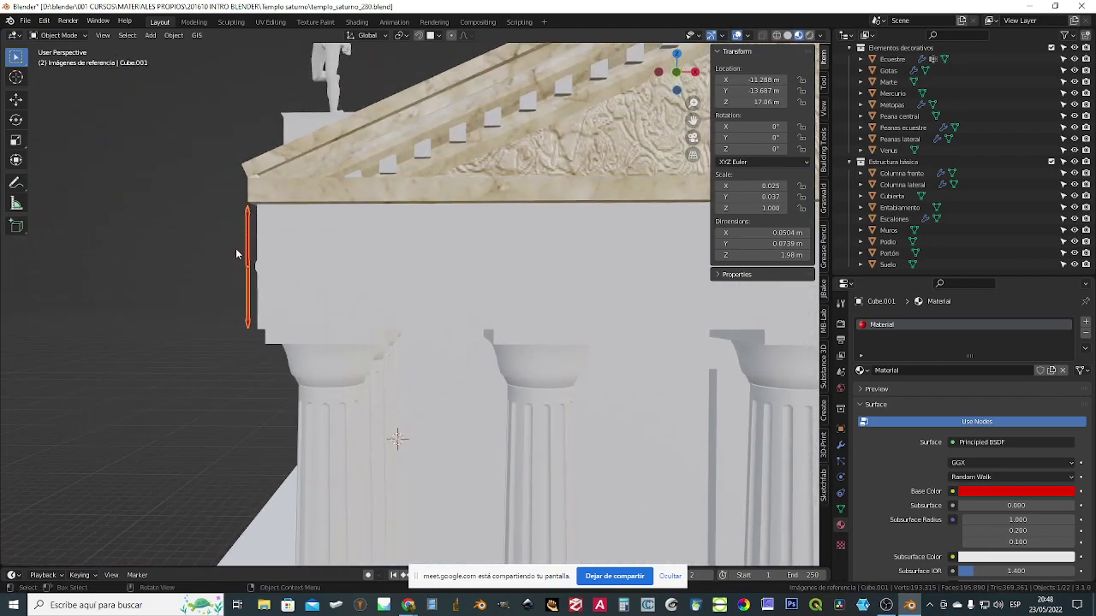
pyautogui.press('KP_1')
pyautogui.scroll(5, 257, 231)
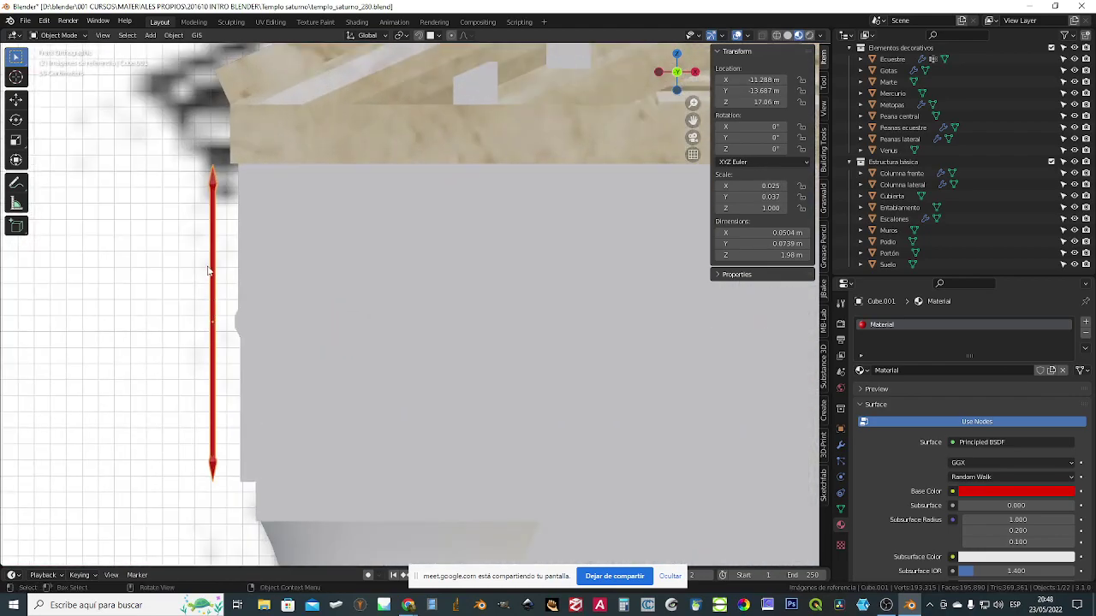
pyautogui.scroll(-5, 222, 170)
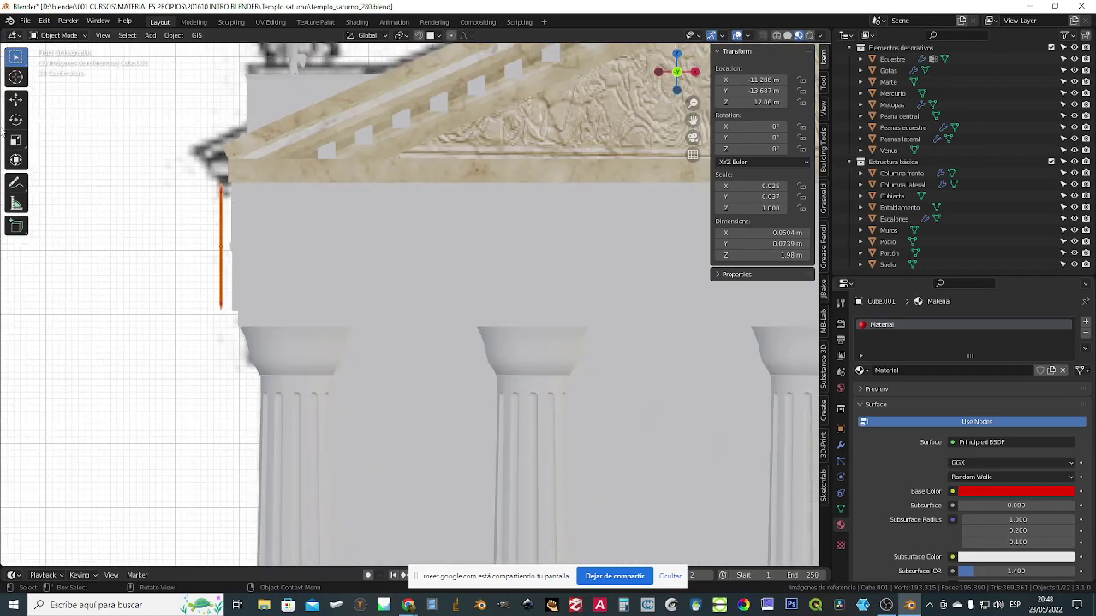
# - Add a text object and move it outside the facade, to about X -17.46 m and Z 14.91 m
pyautogui.click(151, 35)
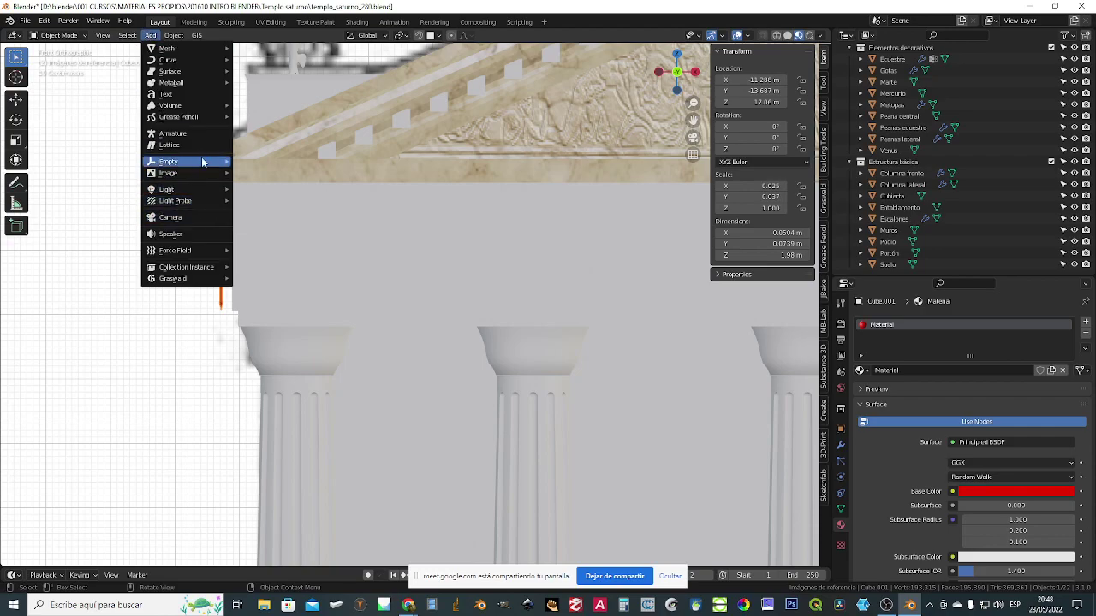
pyautogui.click(202, 94)
pyautogui.scroll(-10, 376, 340)
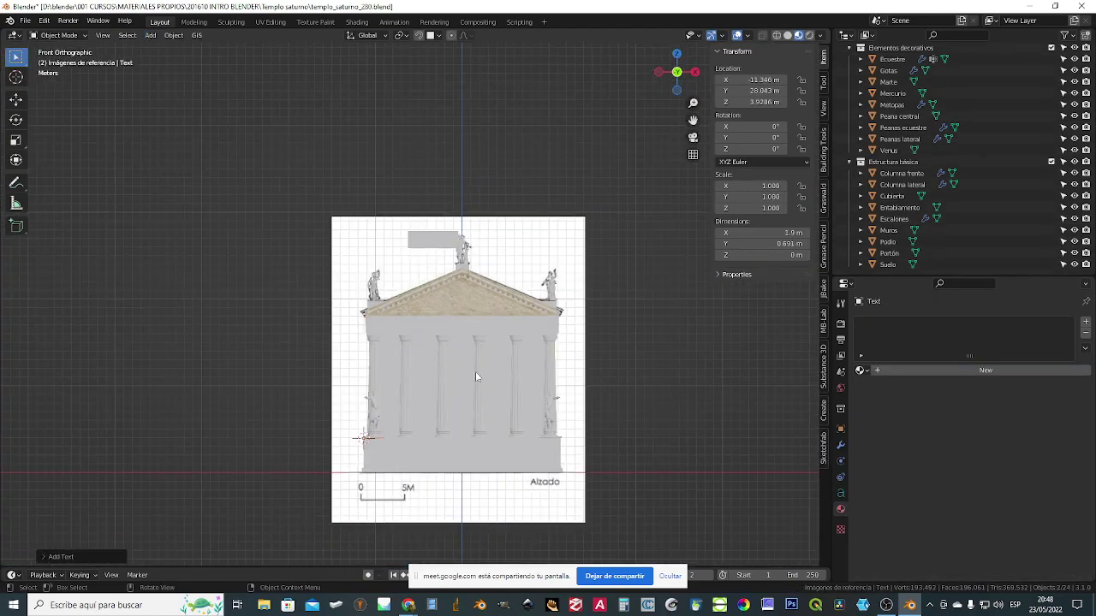
pyautogui.press('g')
pyautogui.click(433, 283)
# - Rotate the text object 90° about the X axis so it faces the front view
pyautogui.press('r')
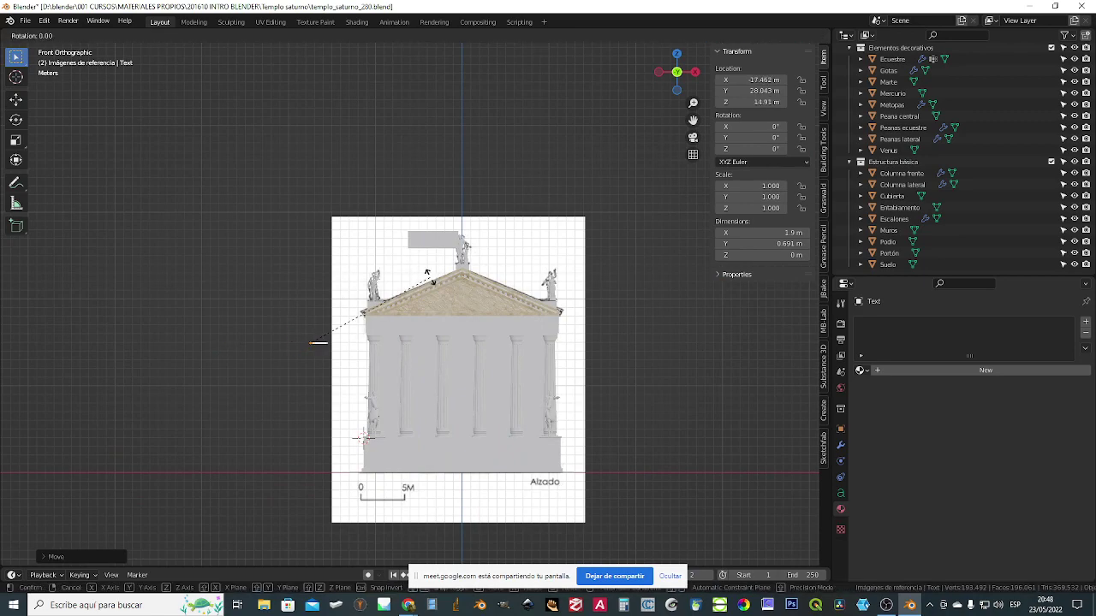
pyautogui.write('x')
pyautogui.write('90')
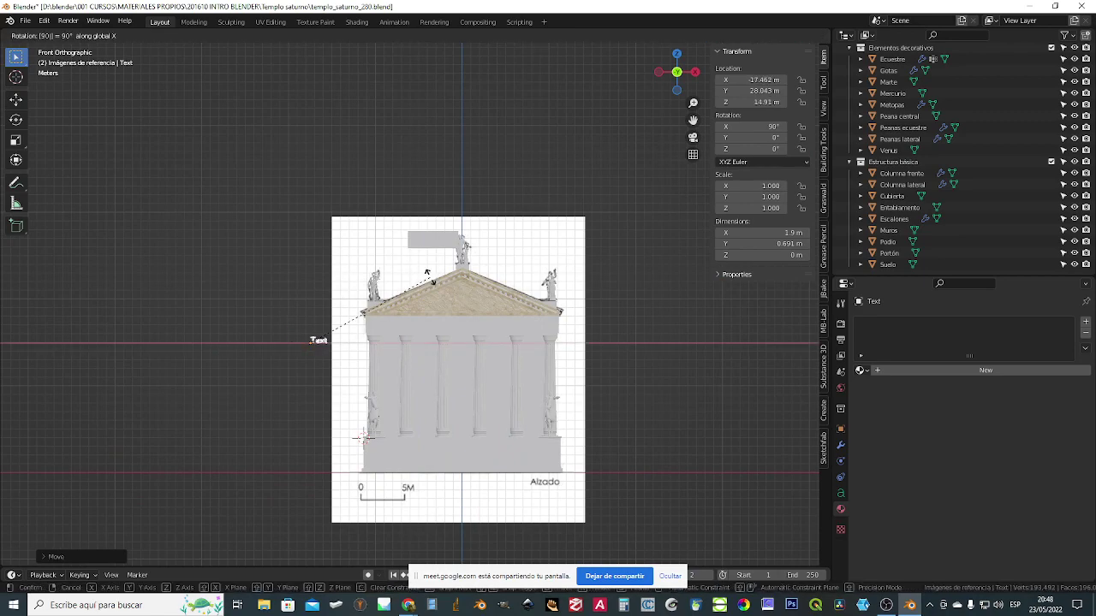
pyautogui.press('Return')
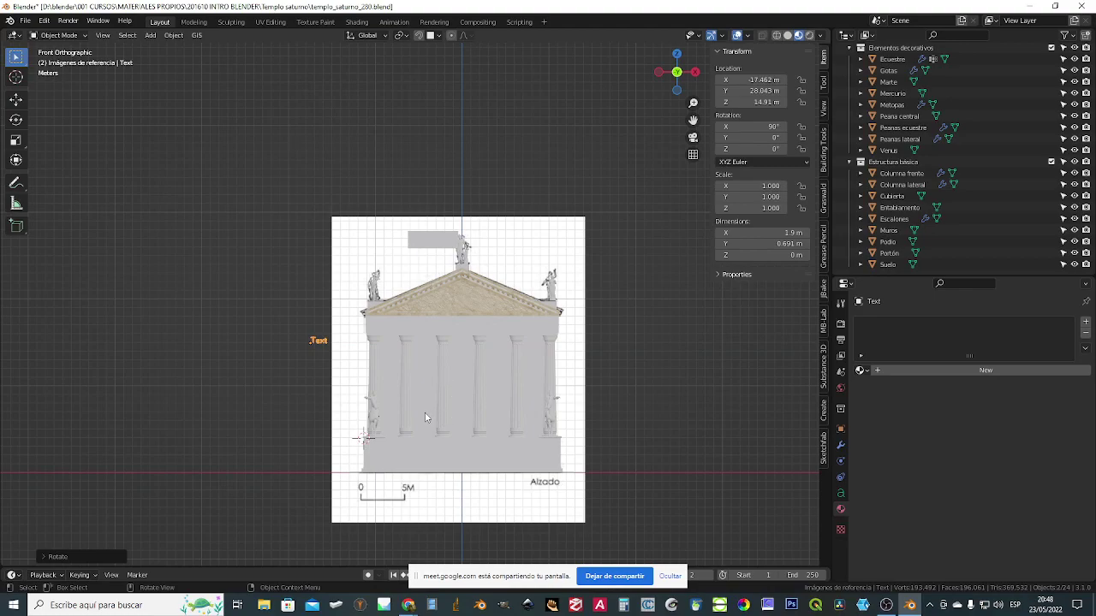
# - Move the text object beside the red arrow, at about X -13.85 m and Z 17.02 m
pyautogui.press('g')
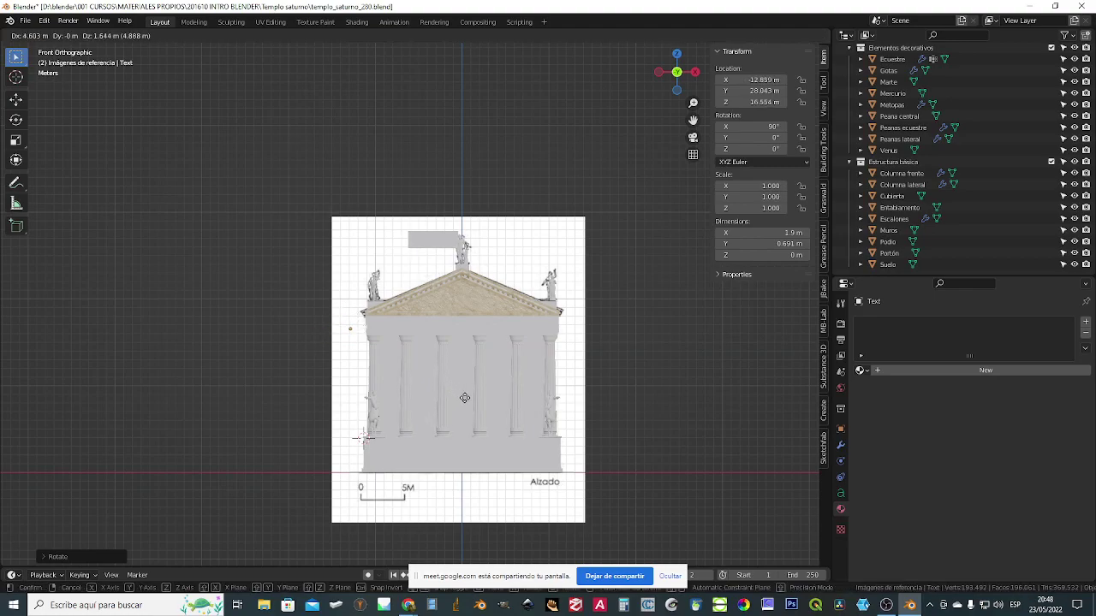
pyautogui.click(457, 397)
pyautogui.press('KP_Decimal')
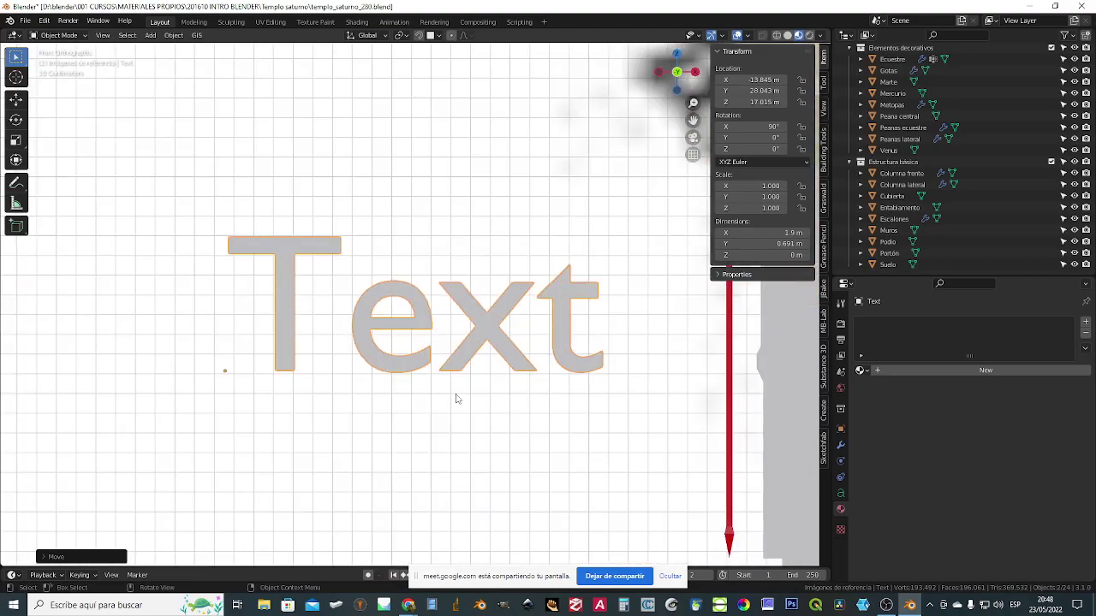
# - Assign the arrow's existing red material to the text object
pyautogui.click(860, 371)
pyautogui.click(883, 419)
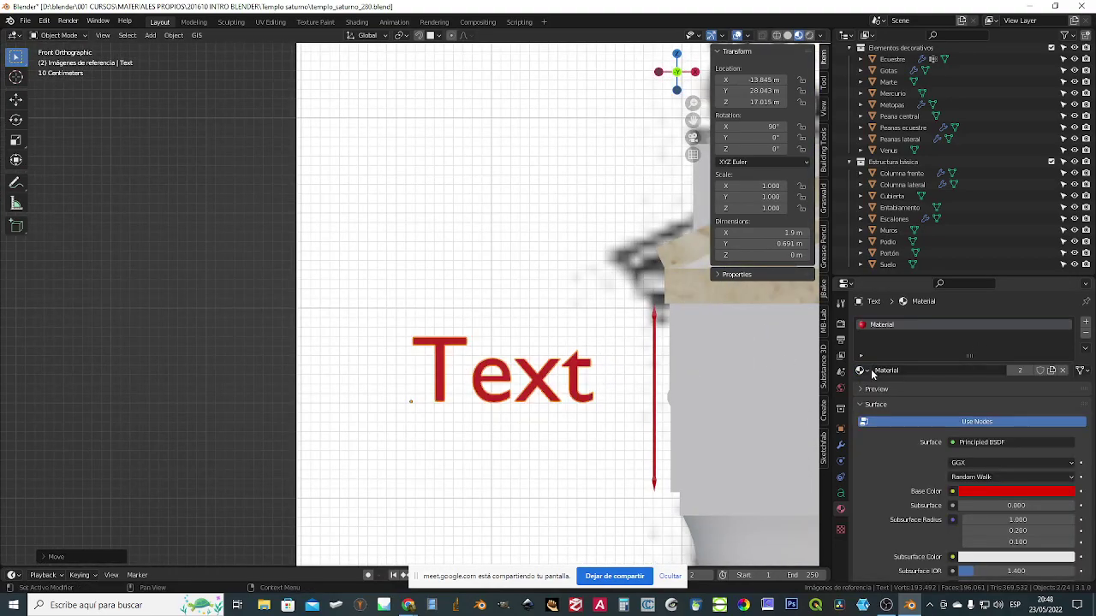
pyautogui.click(860, 370)
pyautogui.scroll(1, 541, 427)
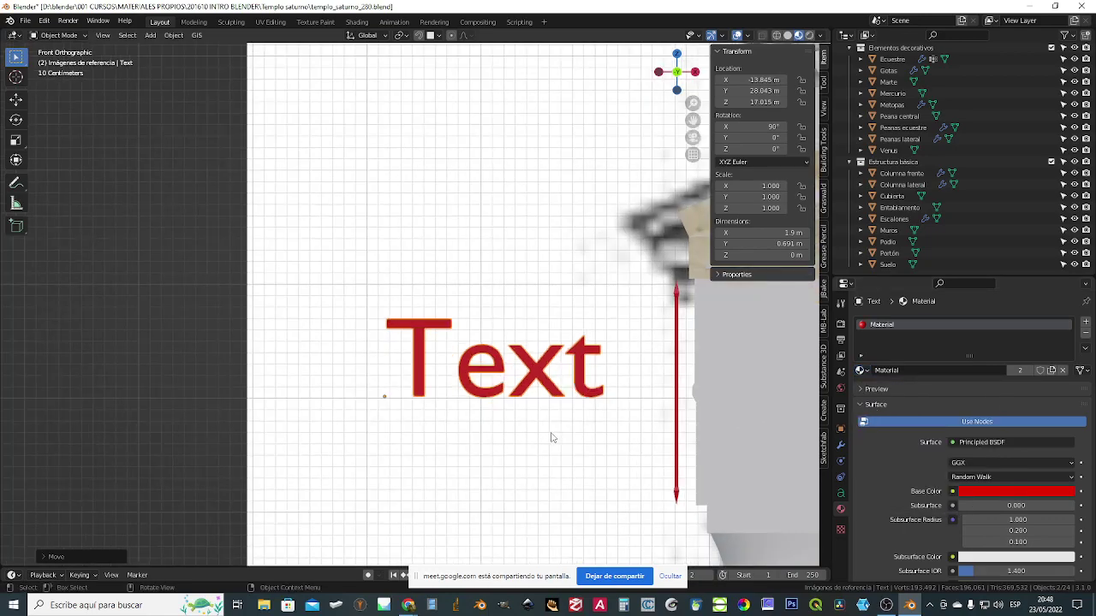
pyautogui.scroll(-2, 557, 417)
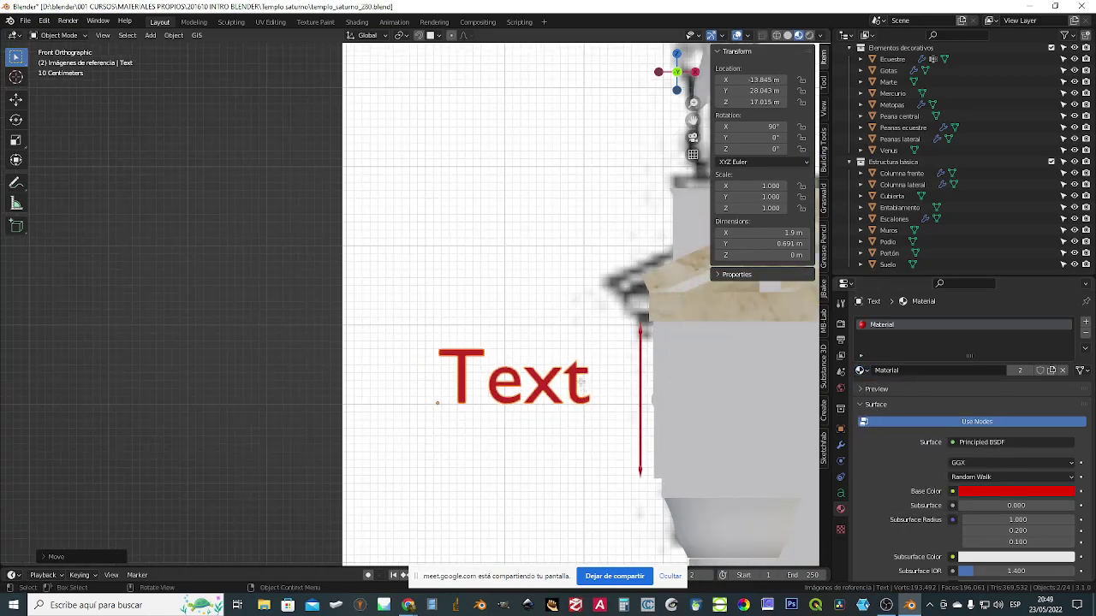
# - Replace the text object's content with "1.40m." and return to Object Mode
pyautogui.press('Tab')
pyautogui.press('BackSpace')
pyautogui.press('BackSpace')
pyautogui.press('BackSpace')
pyautogui.press('BackSpace')
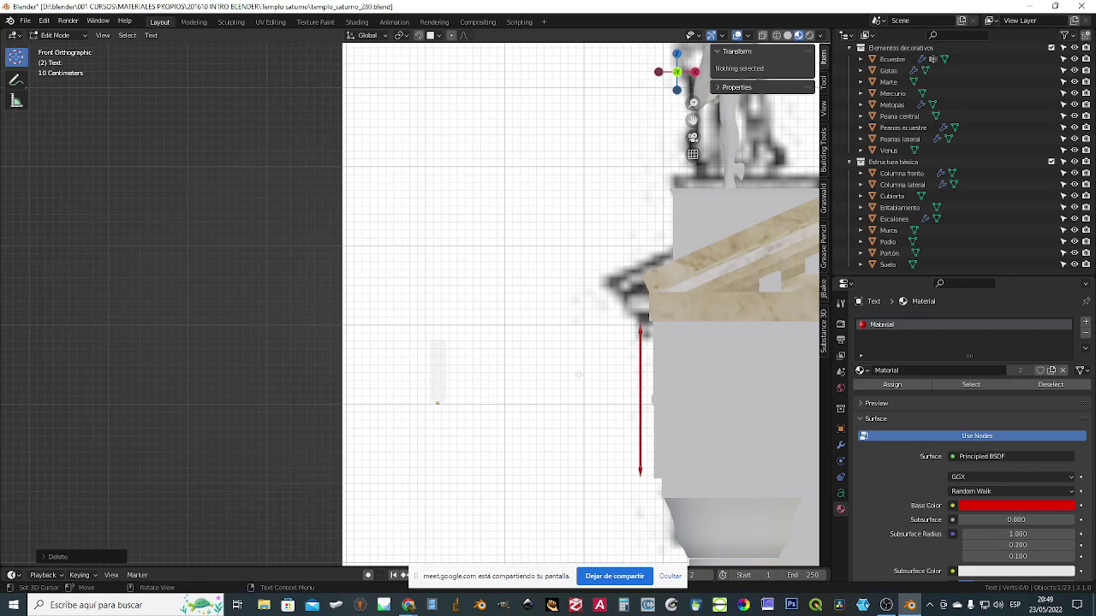
pyautogui.write('I.')
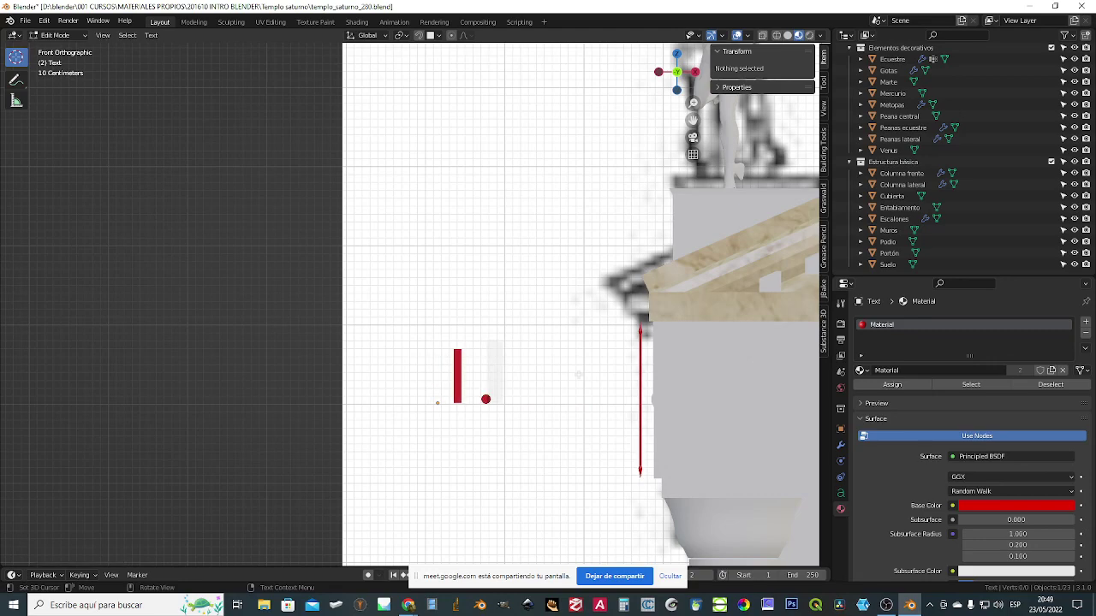
pyautogui.write('40M')
pyautogui.press('BackSpace')
pyautogui.write('m')
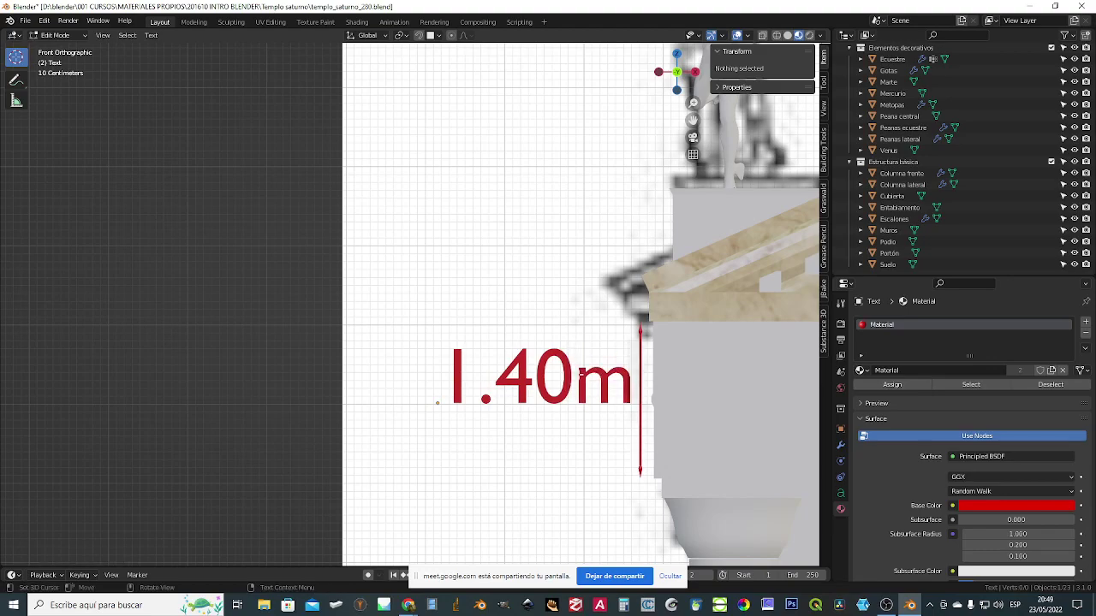
pyautogui.write('.')
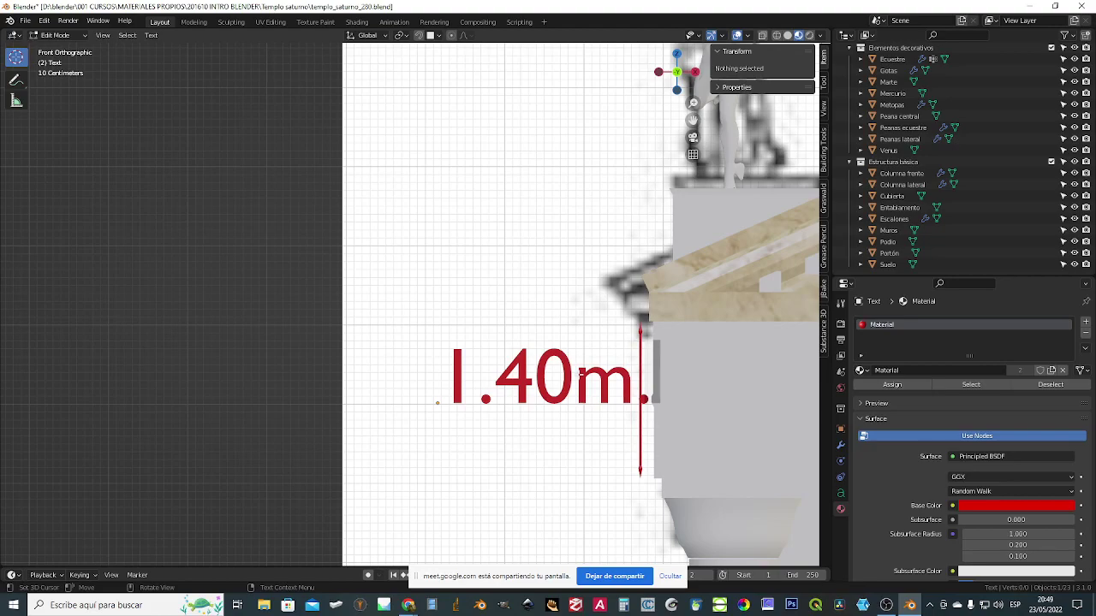
pyautogui.press('Tab')
# - Move the text object along the Y axis to the temple's front, at about Y -12.82 m
pyautogui.moveTo(502, 376); pyautogui.dragTo(545, 354, button='middle')
pyautogui.scroll(-12, 544, 359)
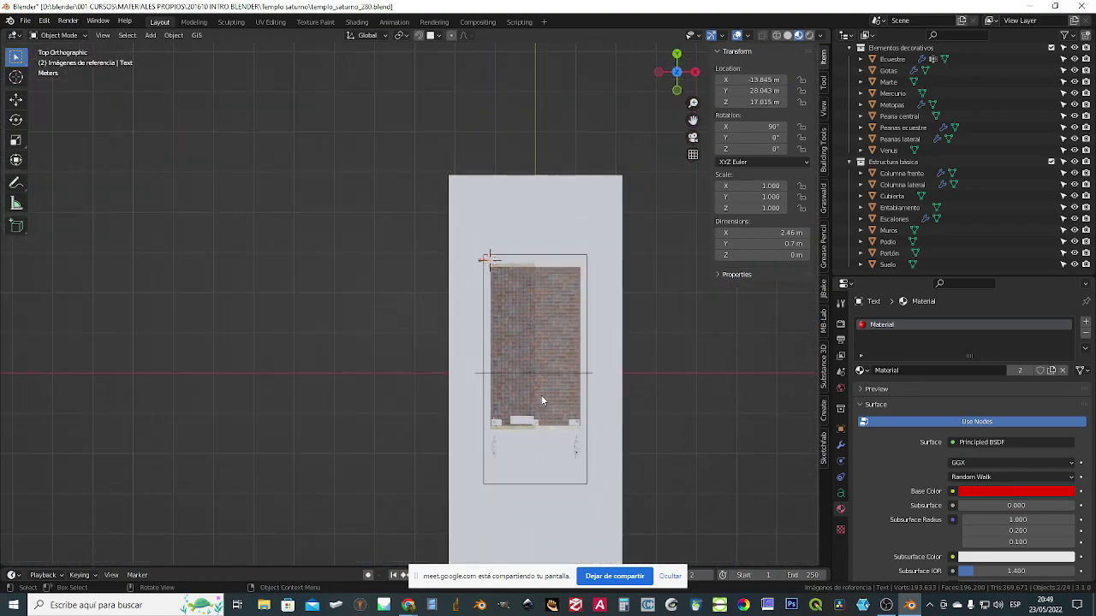
pyautogui.press('g')
pyautogui.press('y')
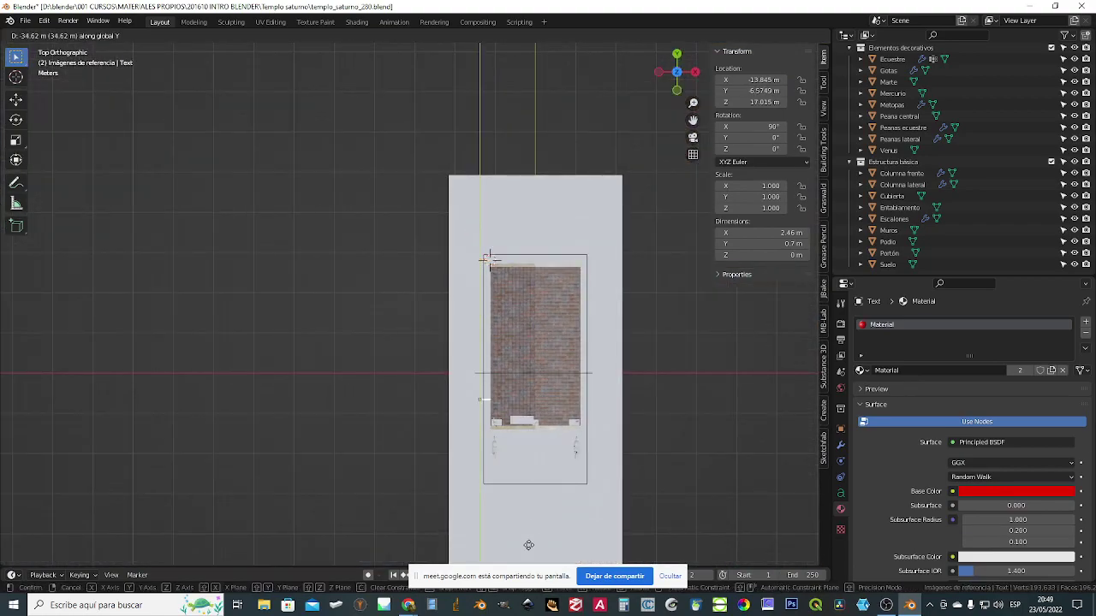
pyautogui.click(530, 564)
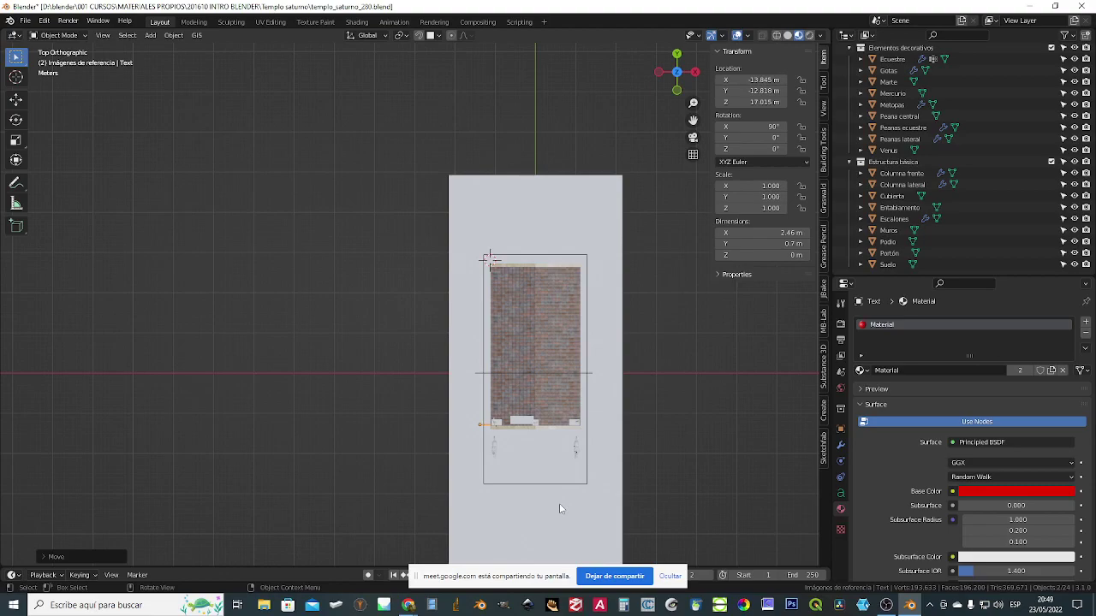
# - Scale the text object down uniformly to about 0.495 in the front view
pyautogui.press('KP_1')
pyautogui.scroll(-2, 561, 505)
pyautogui.scroll(2, 568, 501)
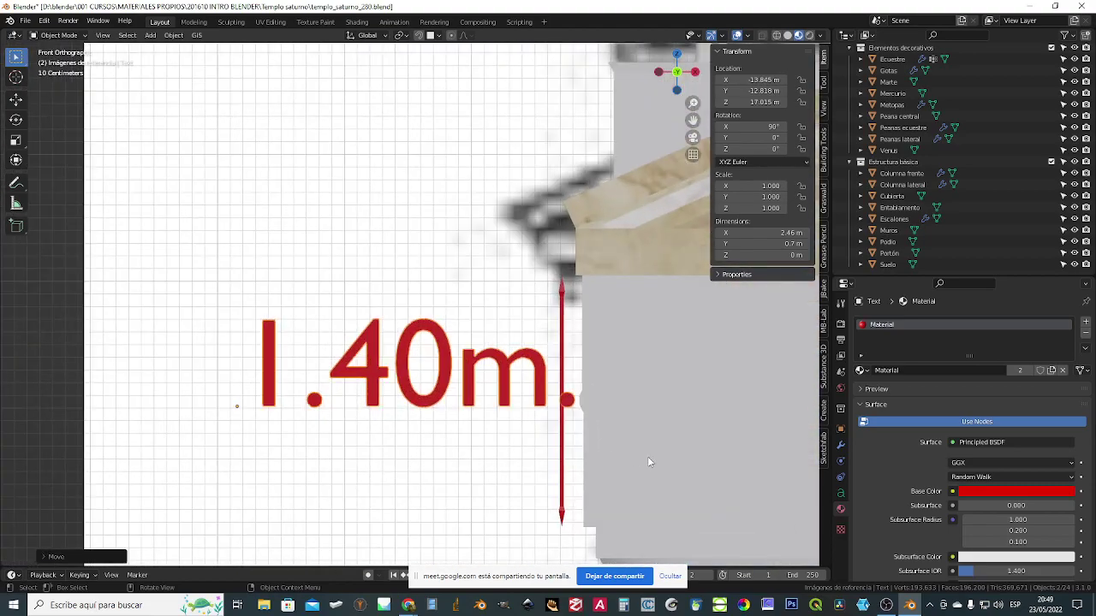
pyautogui.press('s')
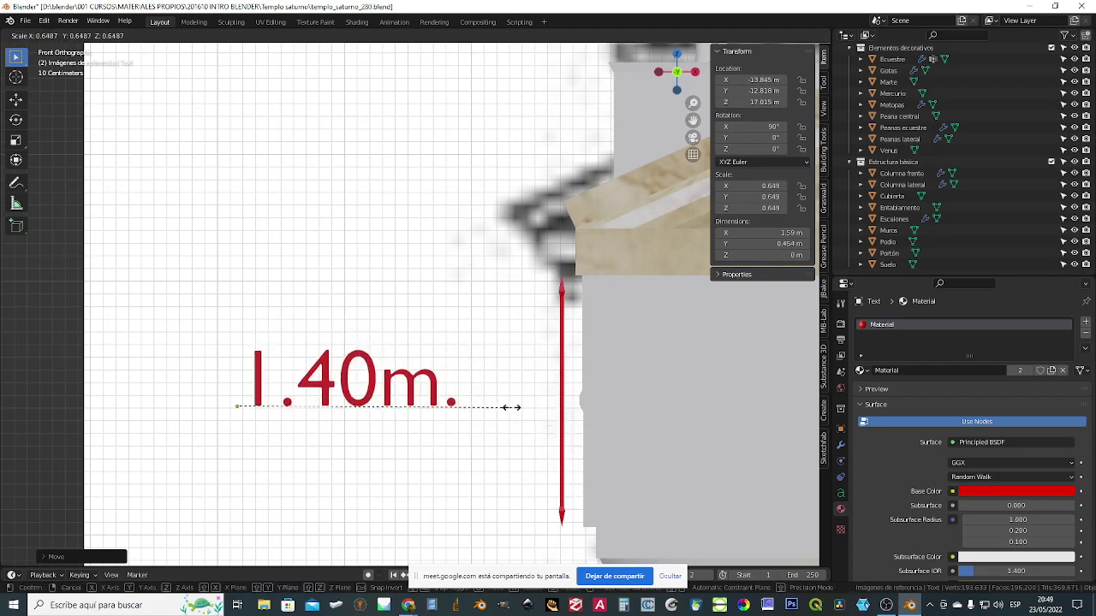
pyautogui.click(446, 403)
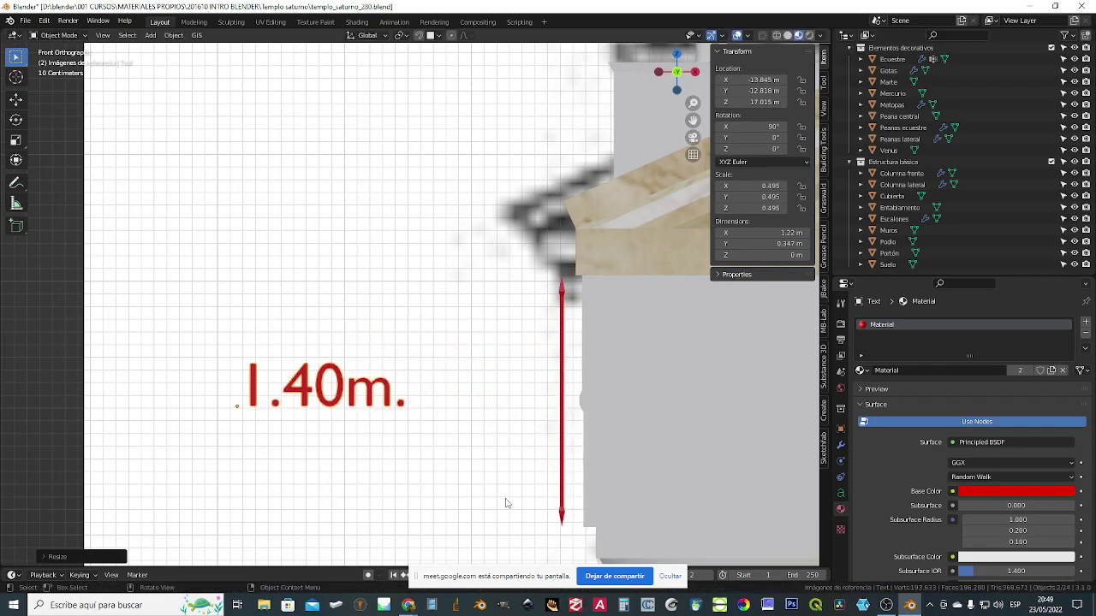
# - Move the text object next to the red arrow, at about X -12.77 m, Y -13.61 m and Z 16.97 m
pyautogui.press('g')
pyautogui.click(648, 505)
pyautogui.moveTo(598, 465); pyautogui.dragTo(612, 487, button='middle')
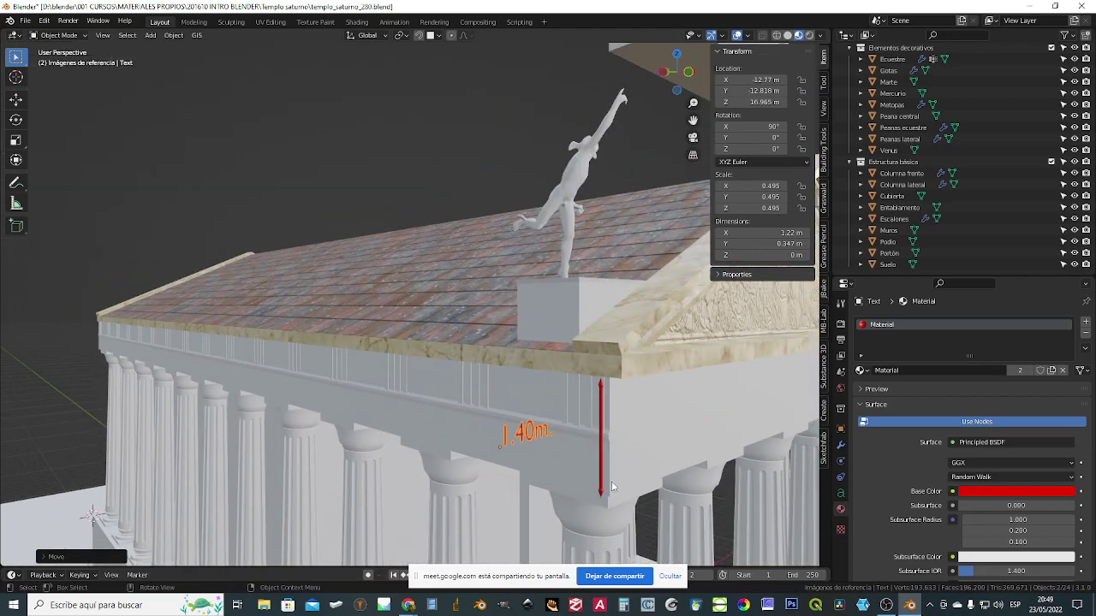
pyautogui.press('g')
pyautogui.press('y')
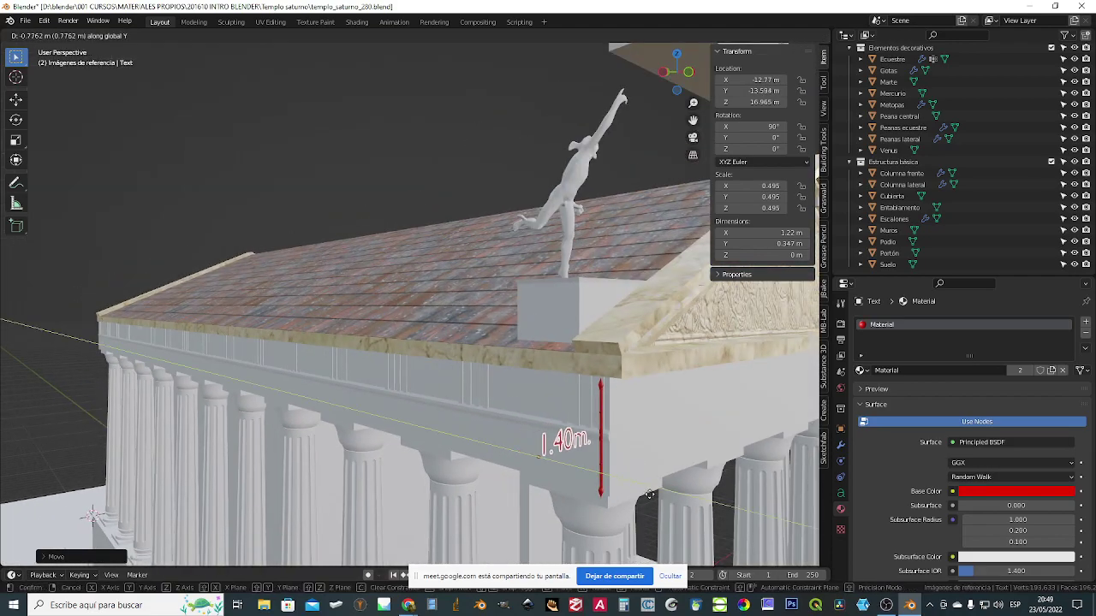
pyautogui.click(643, 503)
pyautogui.moveTo(591, 484); pyautogui.dragTo(472, 430, button='middle')
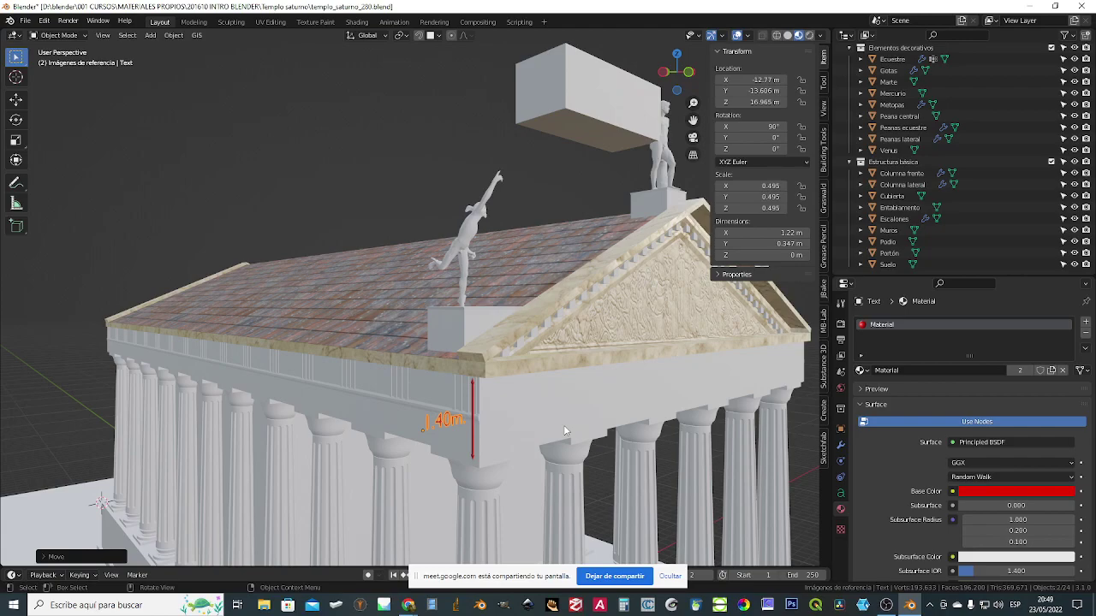
# - Add a cylinder in the front view and move it outside the facade, to about X -19.1 m and Z 22.9 m
pyautogui.press('KP_1')
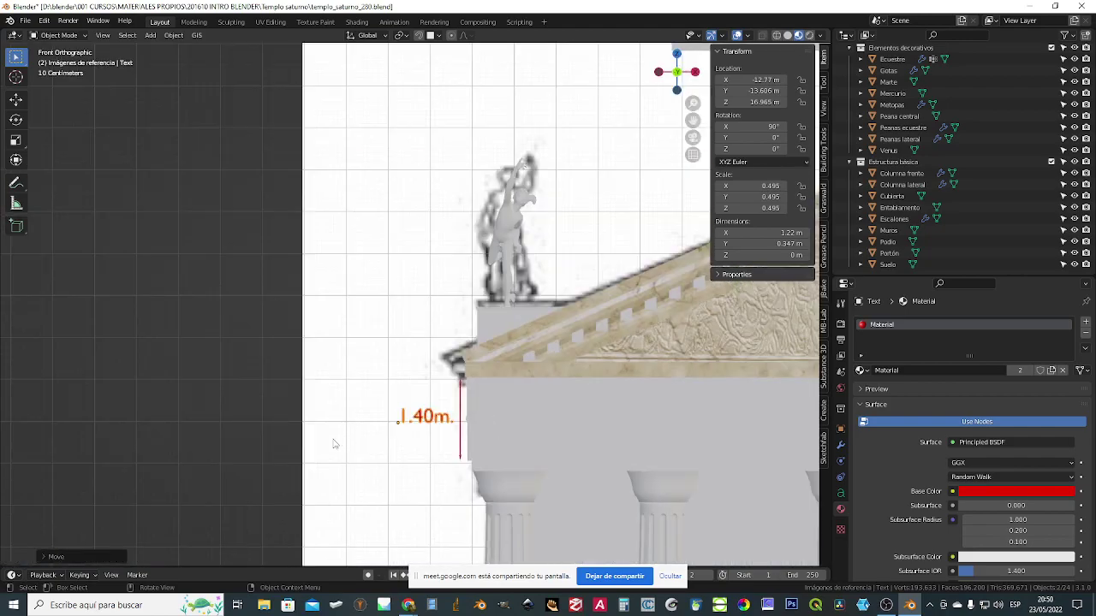
pyautogui.press('KP_5')
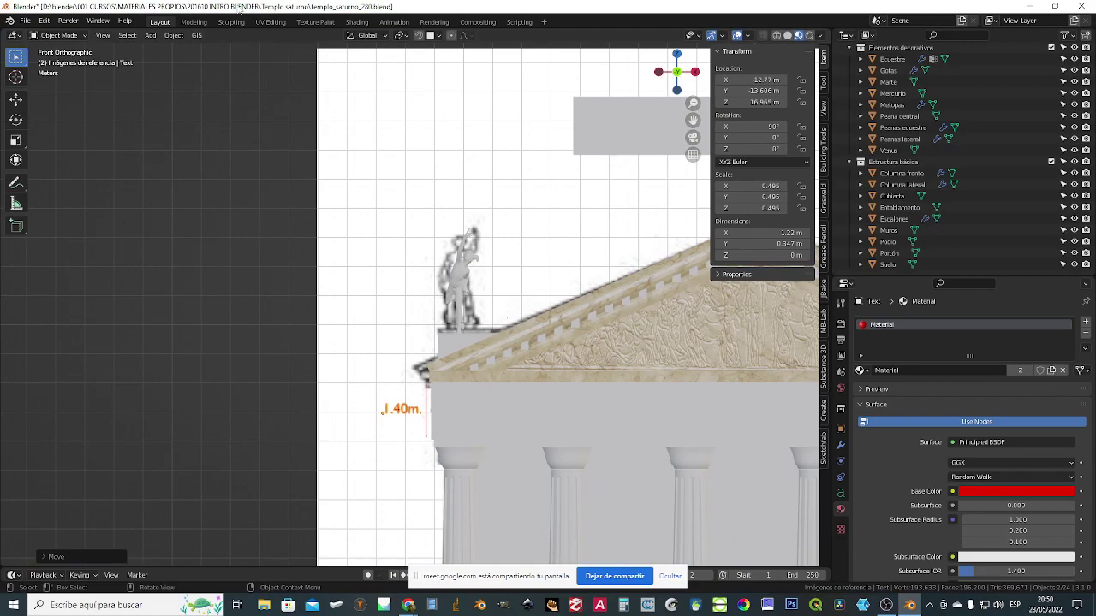
pyautogui.click(151, 36)
pyautogui.moveTo(152, 53)
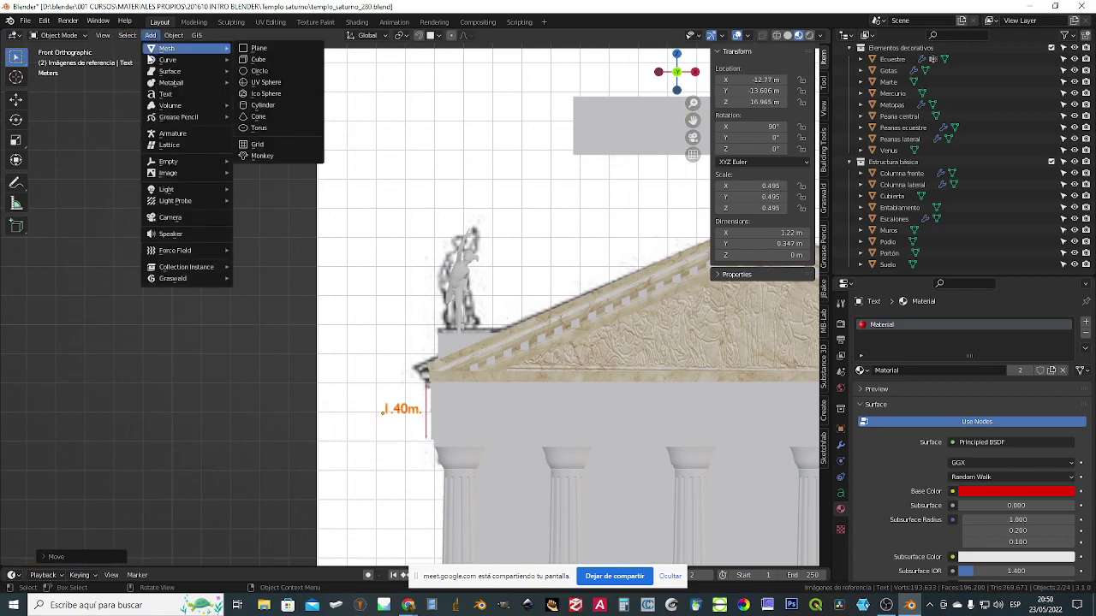
pyautogui.click(269, 107)
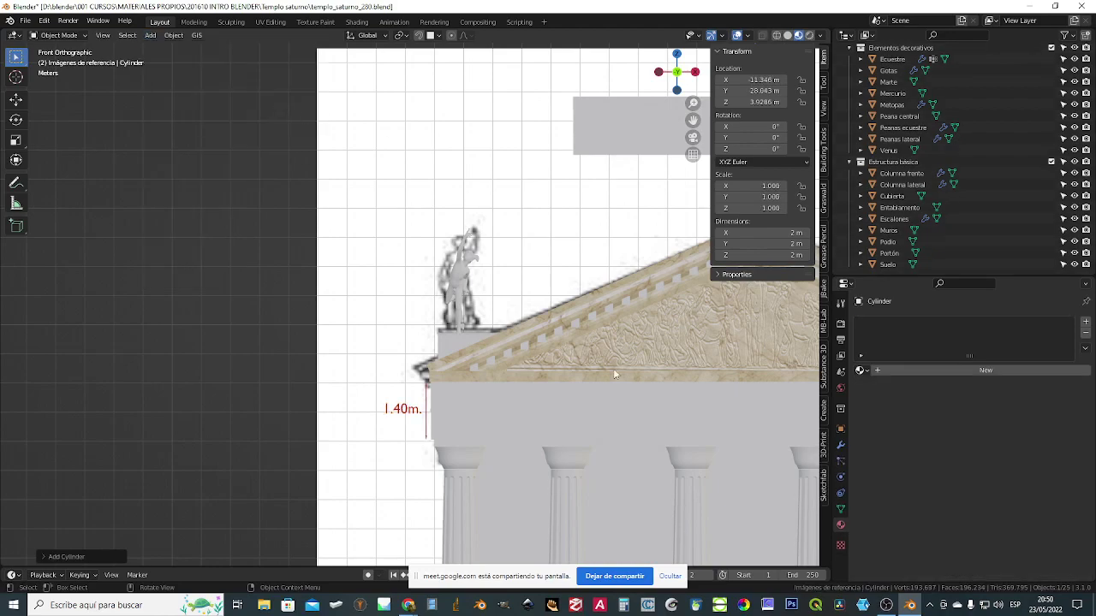
pyautogui.press('g')
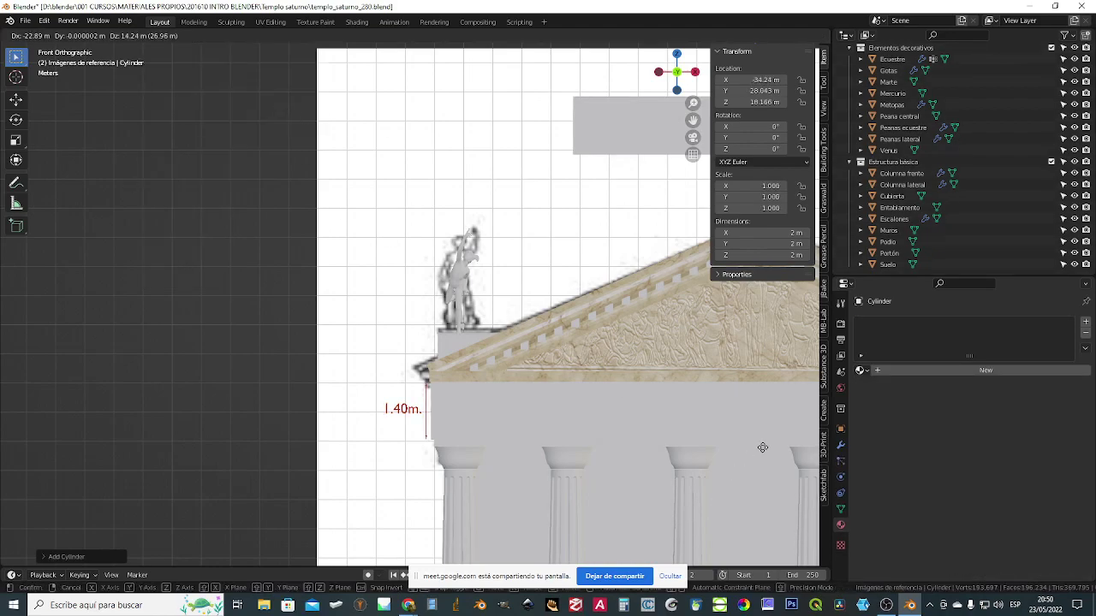
pyautogui.click(357, 325)
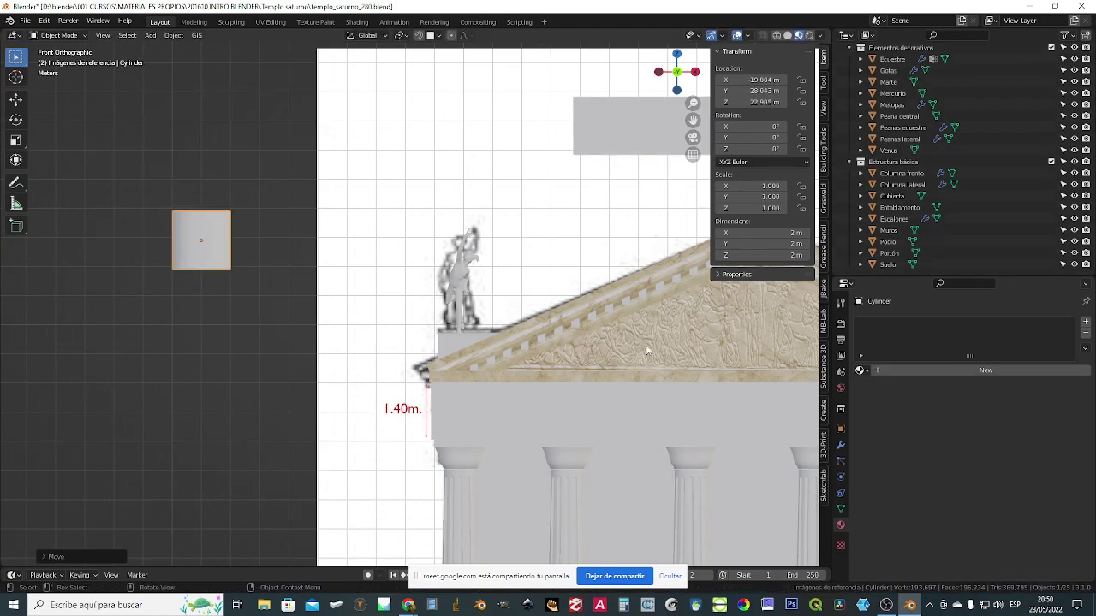
# - Set the cylinder's dimensions to 0.3 m in X, 0.3 m in Y and 1 m in Z
pyautogui.click(733, 232)
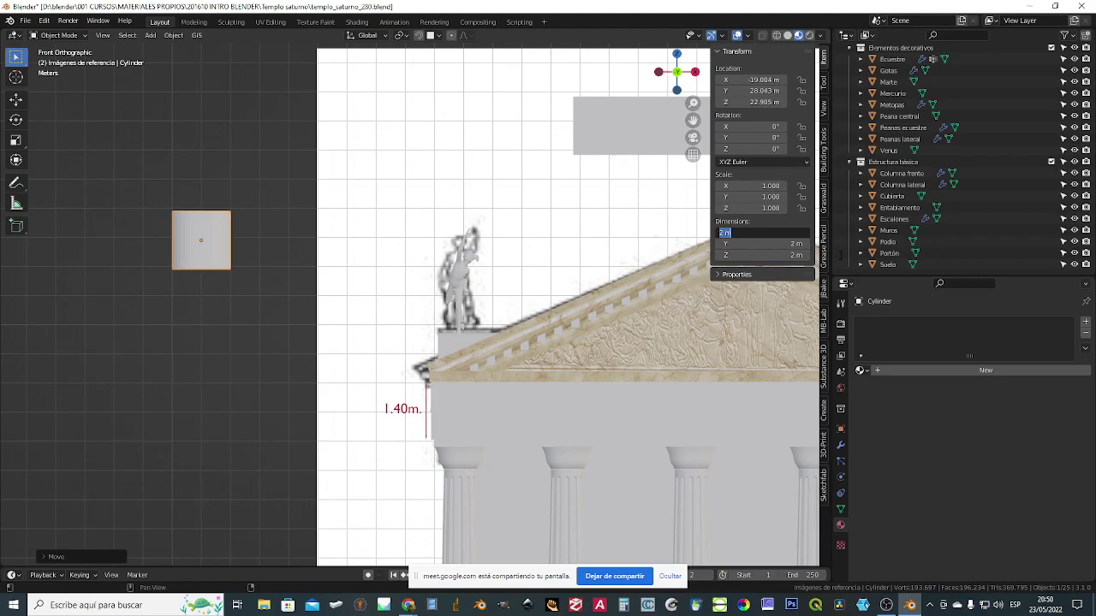
pyautogui.write('0.3')
pyautogui.press('Tab')
pyautogui.write('0.3')
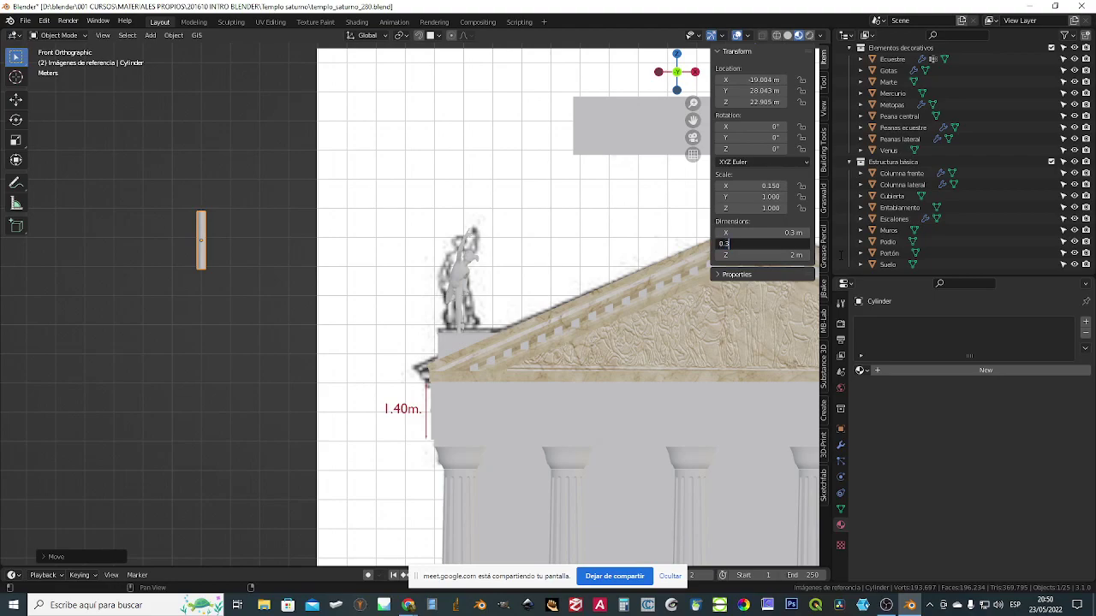
pyautogui.press('Tab')
pyautogui.write('1')
pyautogui.press('Return')
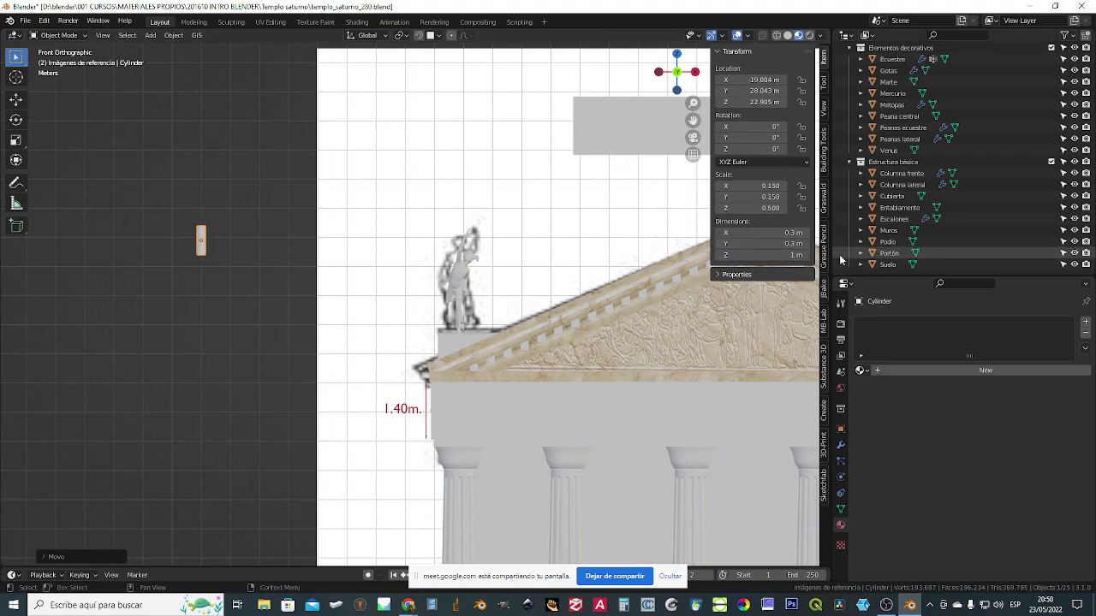
# - Reduce the cylinder's X and Y dimensions to 0.03 m each
pyautogui.click(762, 233)
pyautogui.write('0.03')
pyautogui.press('Tab')
pyautogui.write('0.03')
pyautogui.press('Return')
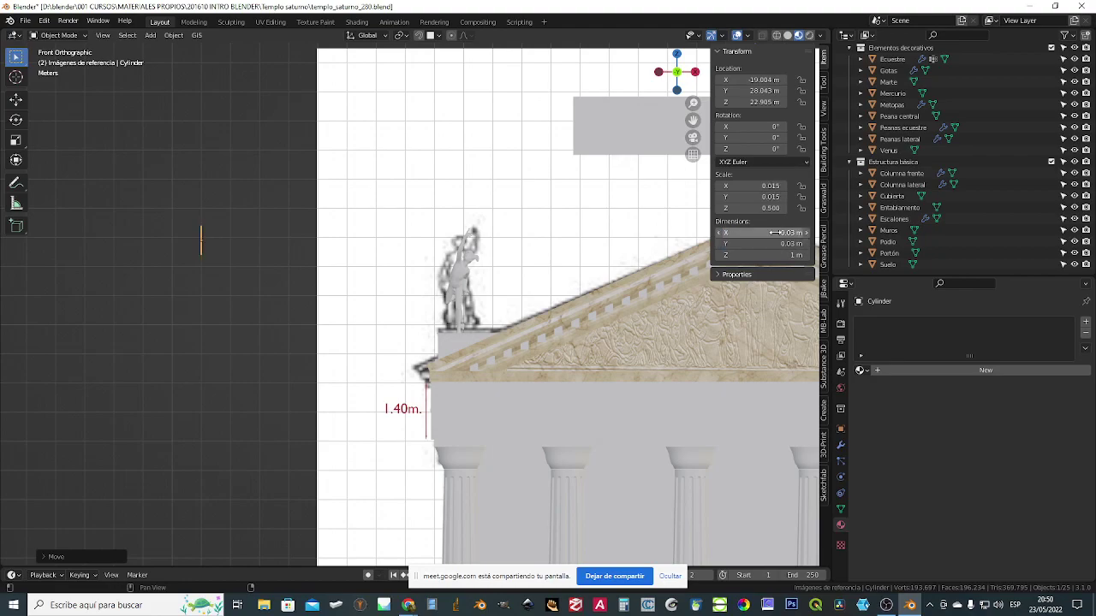
# - Add four evenly spaced horizontal loop cuts along the cylinder, dividing it into five equal bands
pyautogui.press('KP_Decimal')
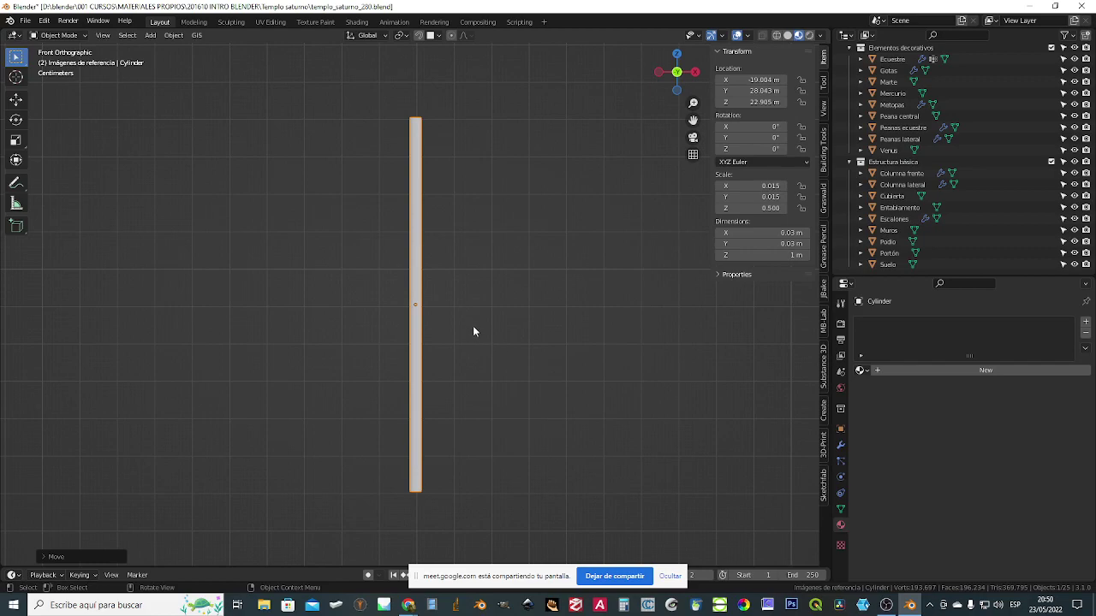
pyautogui.press('Tab')
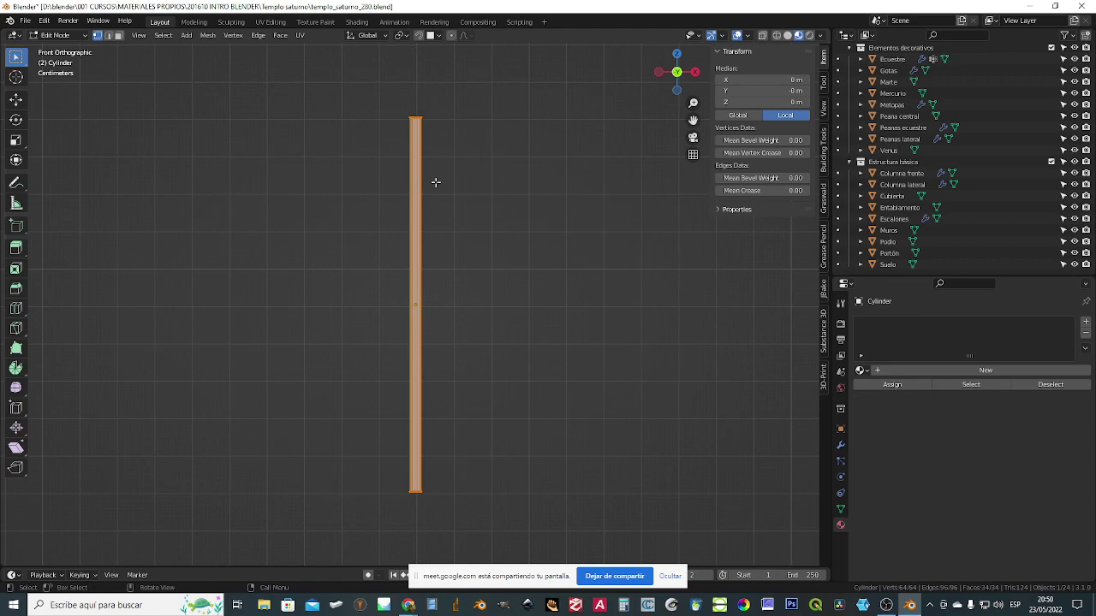
pyautogui.hotkey('ctrl', 'r')
pyautogui.scroll(1, 414, 222)
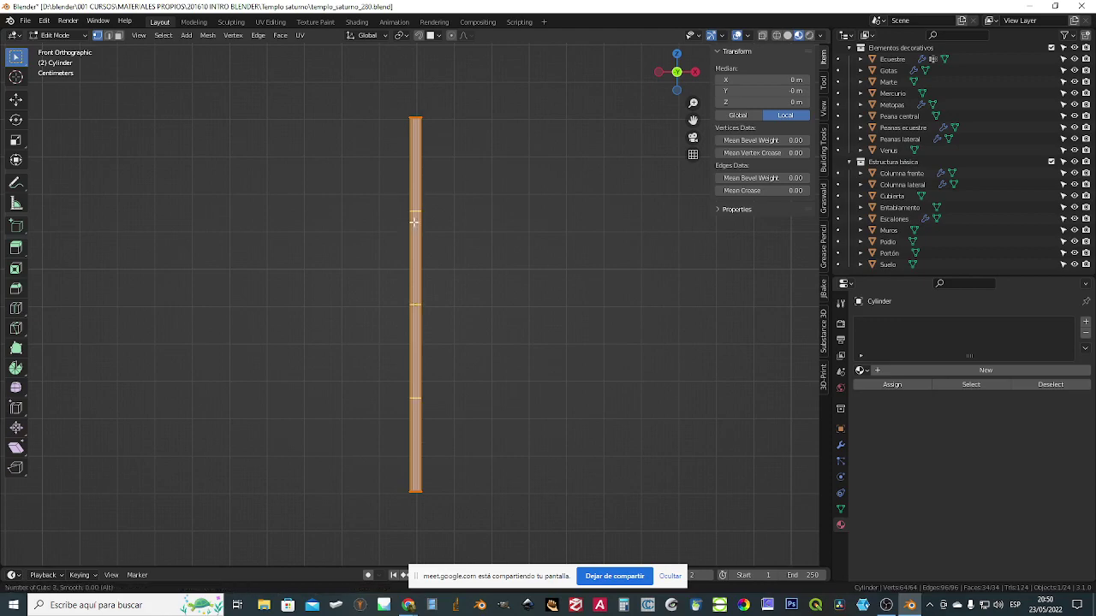
pyautogui.click(414, 222)
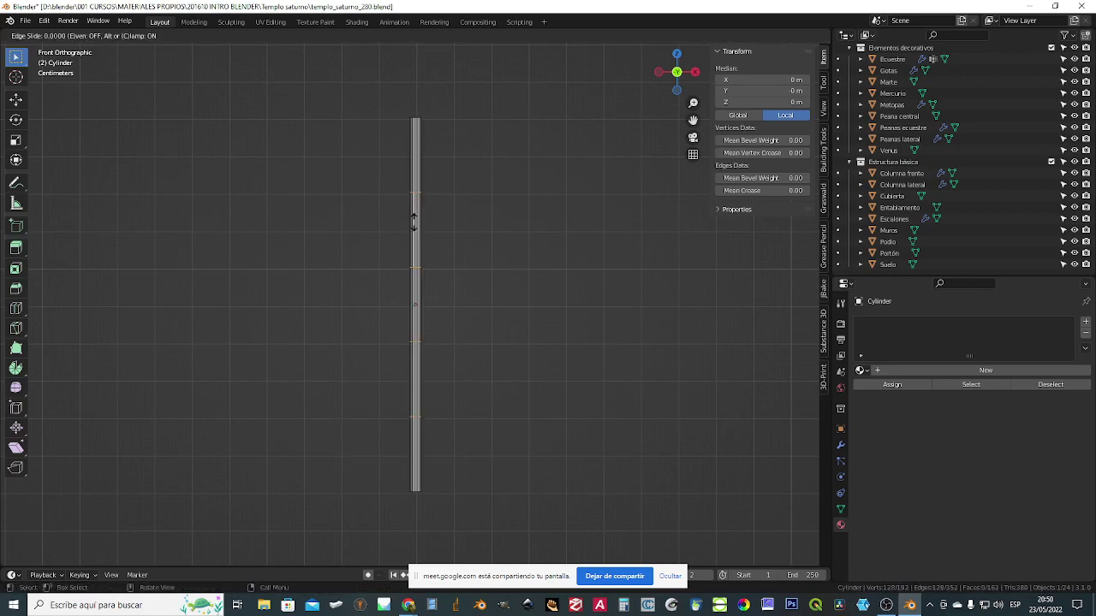
pyautogui.rightClick(414, 222)
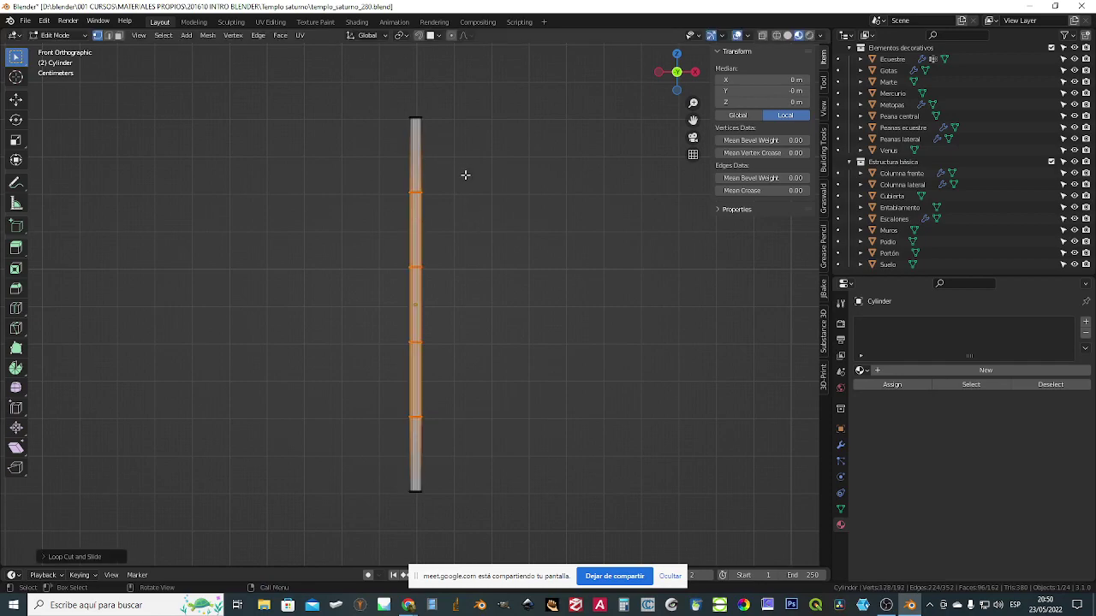
# - Select the face loops of the cylinder's top, middle and bottom bands using face selection mode
pyautogui.press('Tab')
pyautogui.press('Tab')
pyautogui.scroll(5, 415, 171)
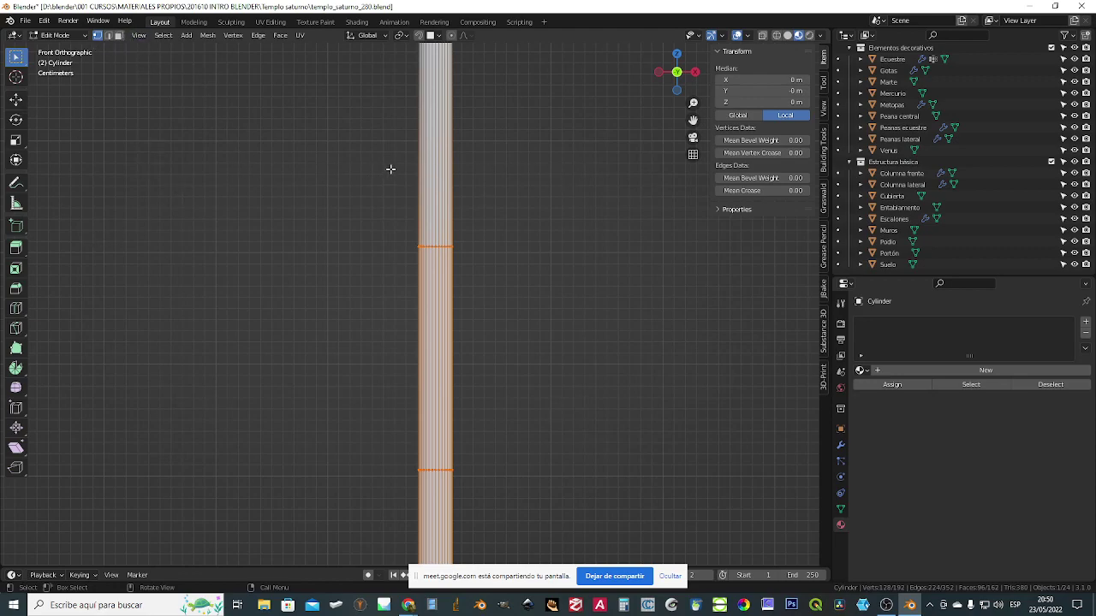
pyautogui.keyDown('alt'); pyautogui.click(442, 176); pyautogui.keyUp('alt')
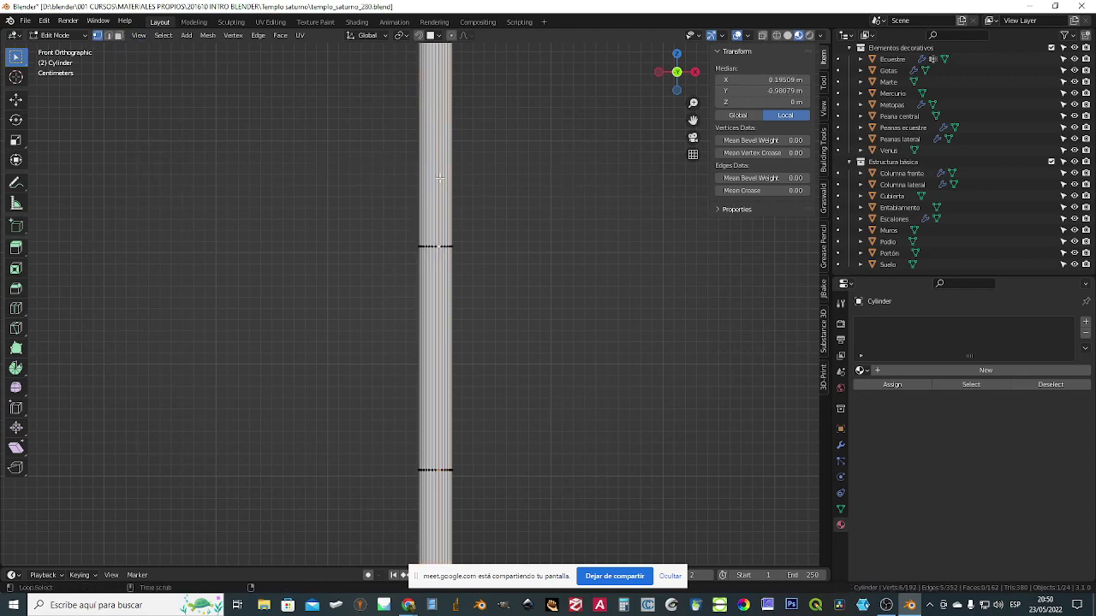
pyautogui.click(119, 36)
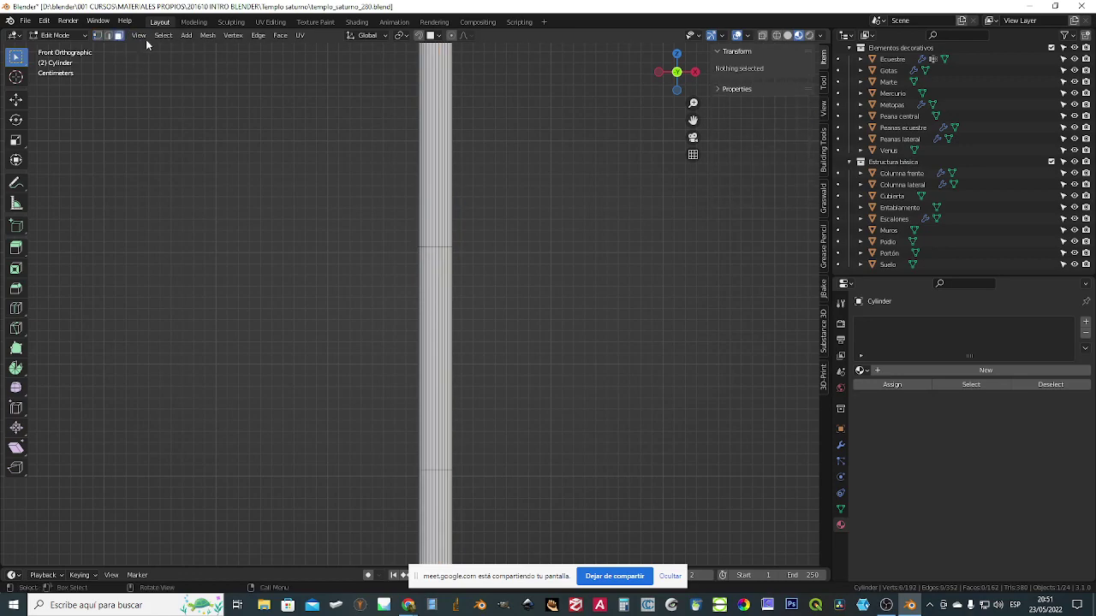
pyautogui.keyDown('alt'); pyautogui.click(443, 196); pyautogui.keyUp('alt')
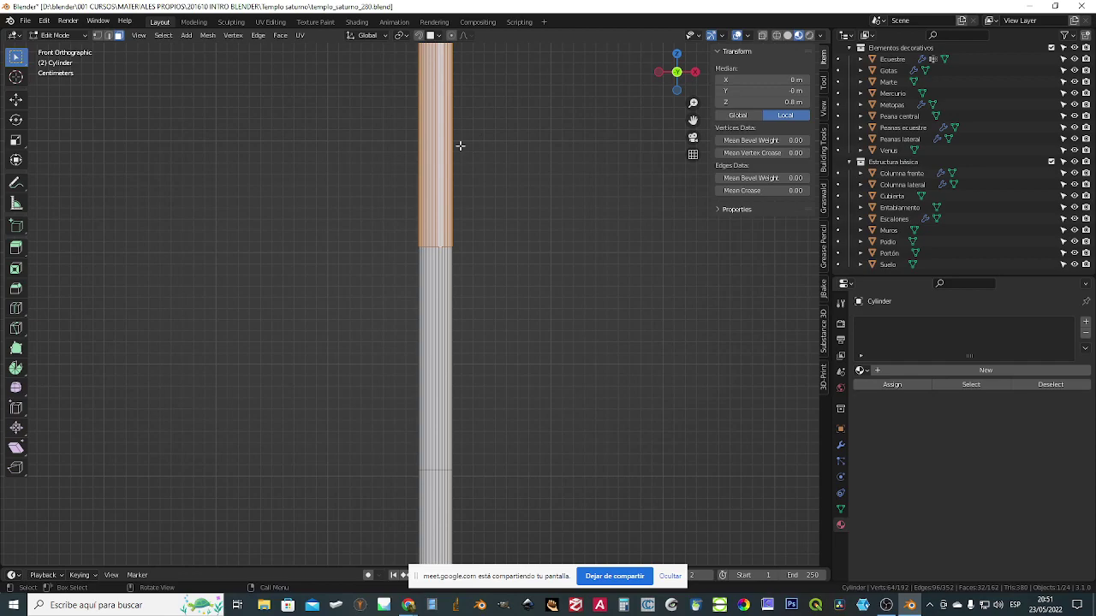
pyautogui.scroll(-3, 459, 145)
pyautogui.keyDown('alt'); pyautogui.scroll(-2, 456, 301); pyautogui.keyUp('alt')
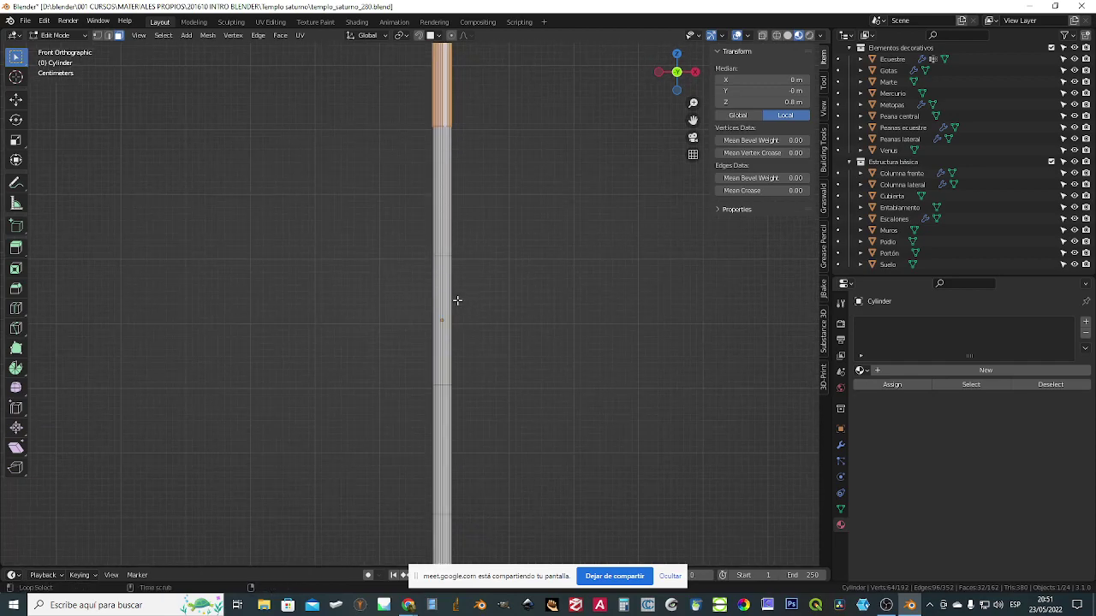
pyautogui.scroll(1, 449, 308)
pyautogui.keyDown('alt'); pyautogui.keyDown('shift'); pyautogui.click(446, 313); pyautogui.keyUp('shift'); pyautogui.keyUp('alt')
pyautogui.scroll(-2, 460, 477)
pyautogui.keyDown('shift'); pyautogui.moveTo(478, 495); pyautogui.dragTo(465, 333, button='middle'); pyautogui.keyUp('shift')
pyautogui.keyDown('alt'); pyautogui.keyDown('shift'); pyautogui.click(441, 391); pyautogui.keyUp('shift'); pyautogui.keyUp('alt')
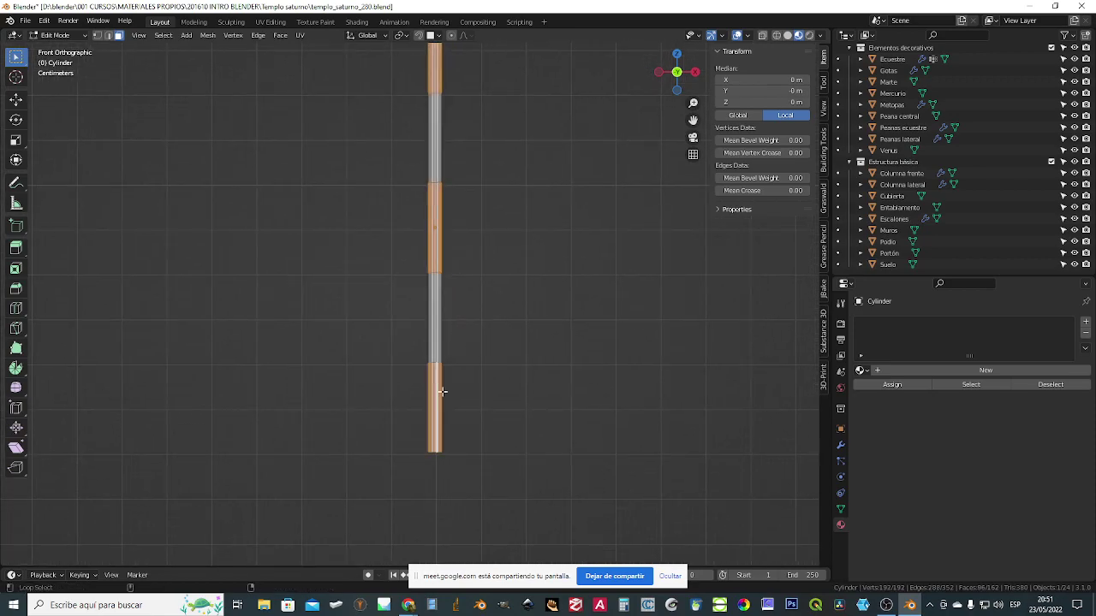
# - Apply the existing red material "Material" to the cylinder
pyautogui.click(860, 371)
pyautogui.press('Up')
pyautogui.press('Up')
pyautogui.press('Return')
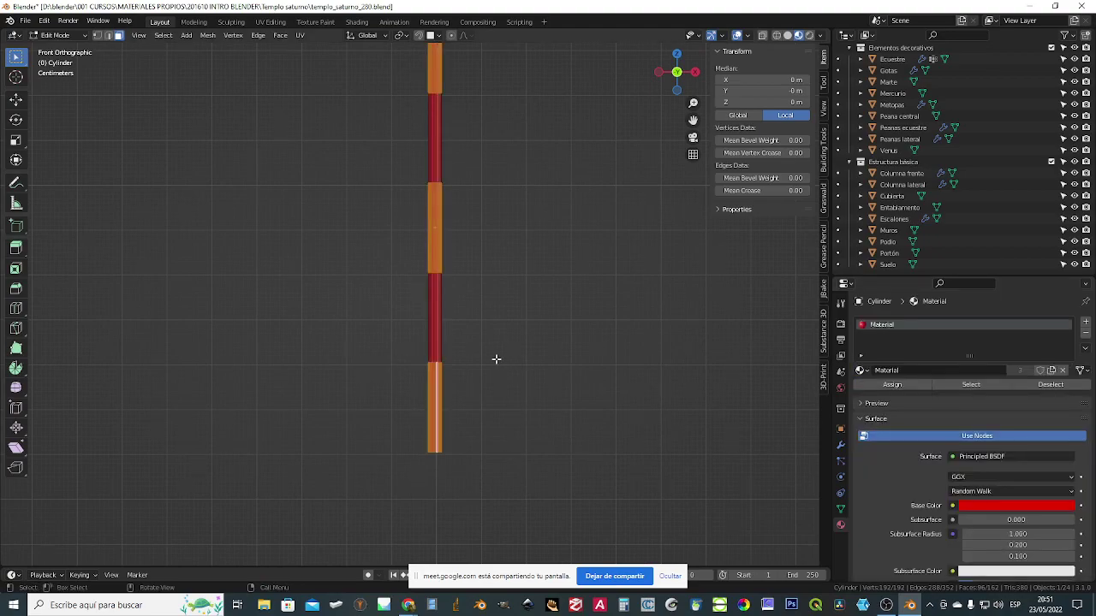
# - Invert the face selection, add a second material slot with a new material to the cylinder, and return to Object Mode
pyautogui.hotkey('ctrl', 'i')
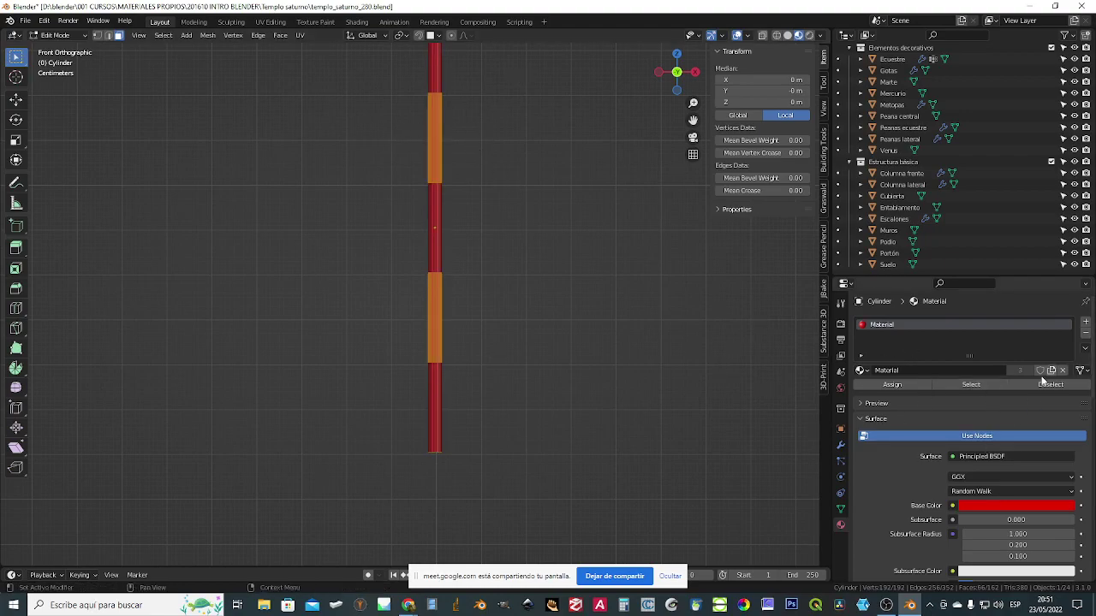
pyautogui.click(1085, 321)
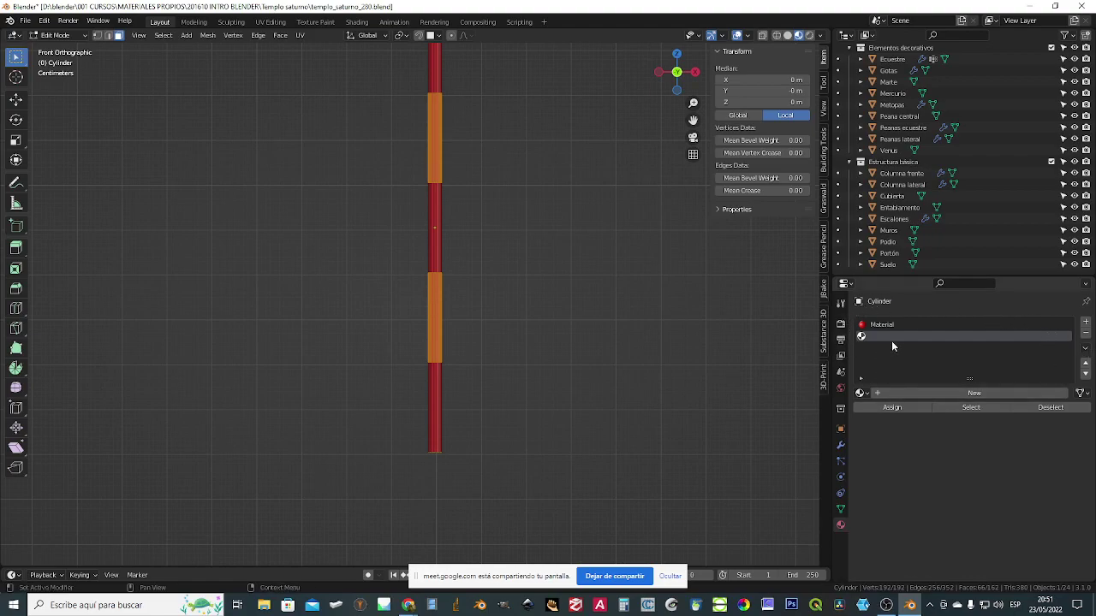
pyautogui.click(969, 394)
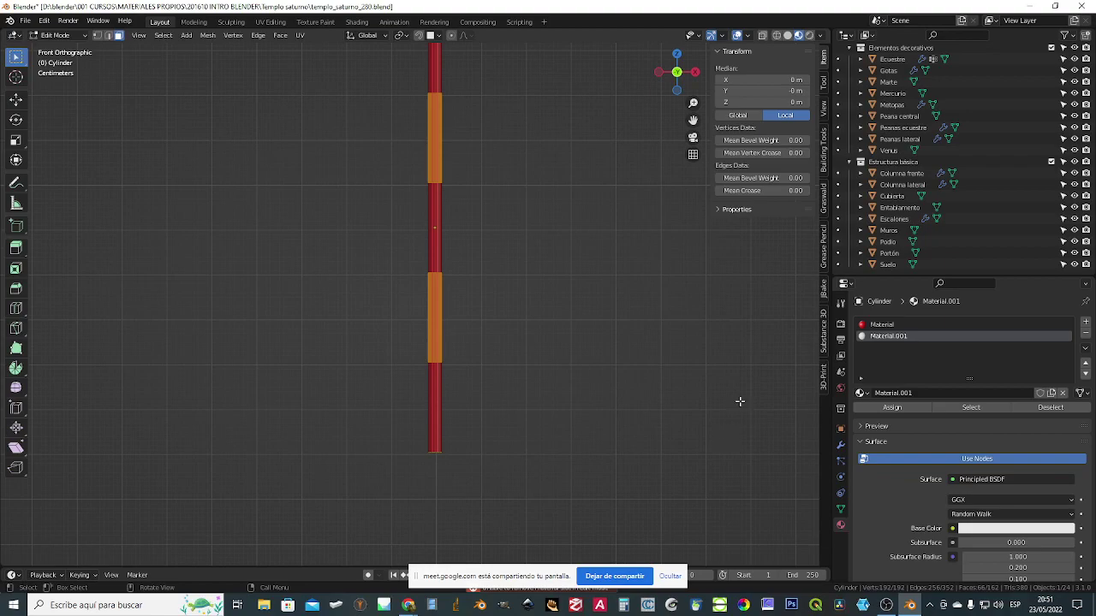
pyautogui.press('Tab')
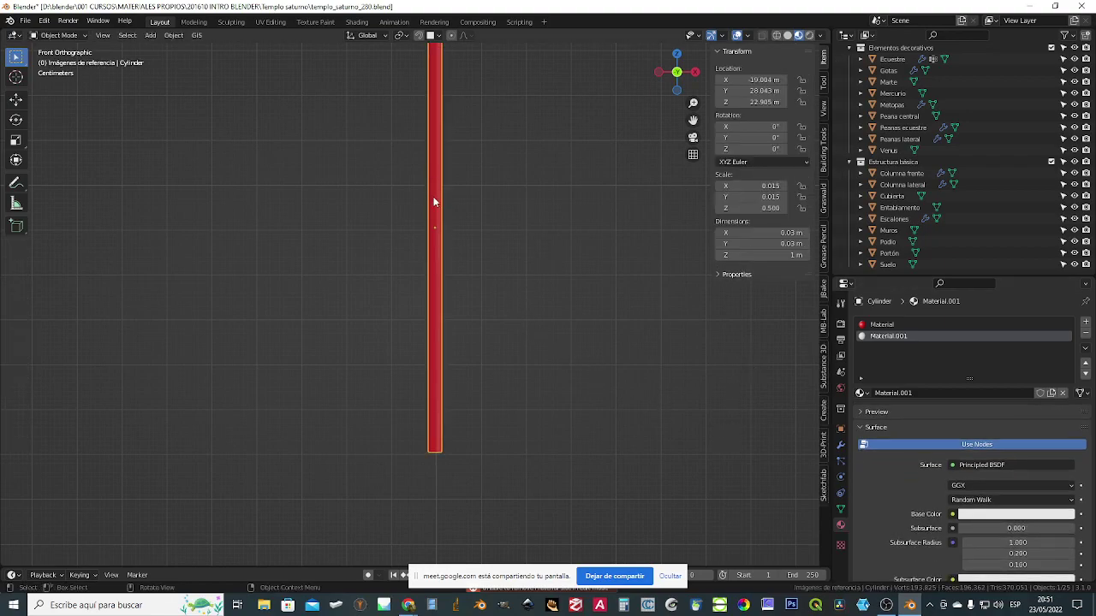
# - Assign the white Material.001 to the two selected bands of the red cylinder
pyautogui.press('Tab')
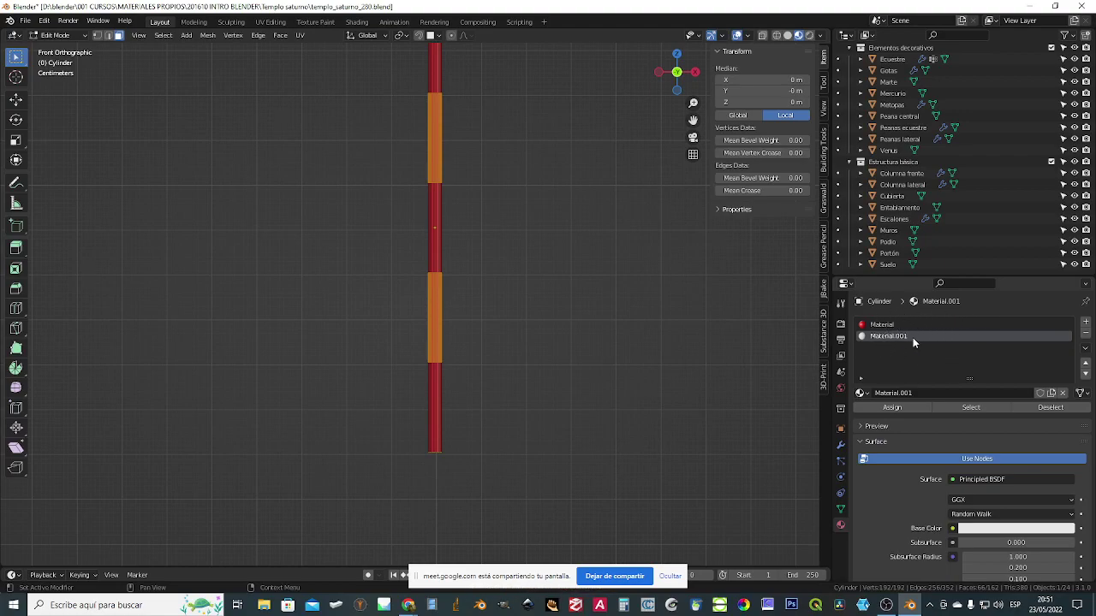
pyautogui.click(892, 407)
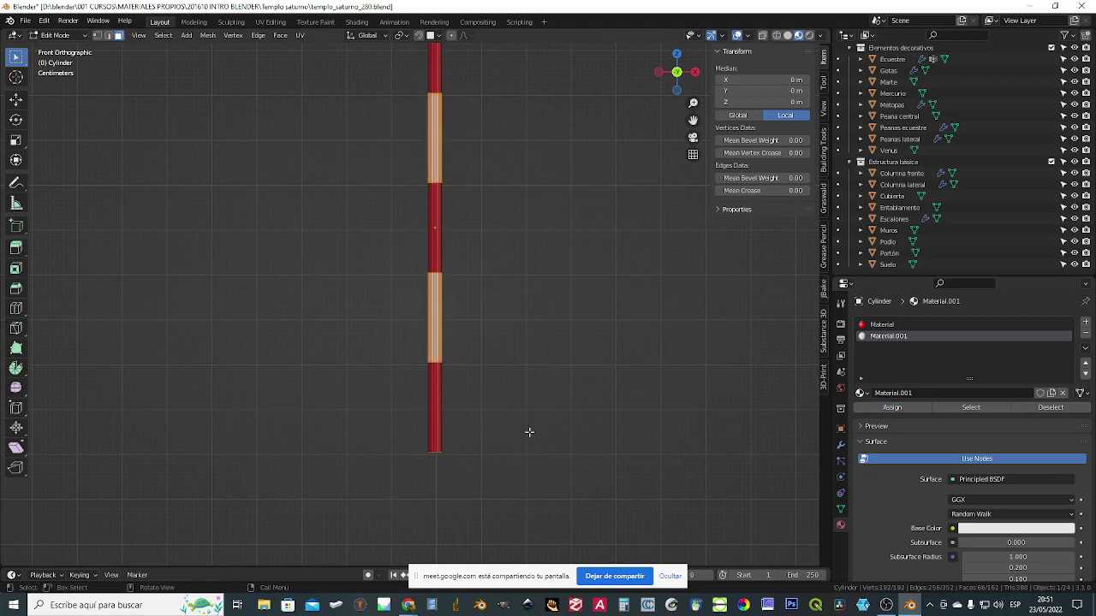
pyautogui.press('Tab')
# - Add a loop cut to the cylinder's lowest red band and slide it down close to the bottom end
pyautogui.moveTo(443, 320); pyautogui.dragTo(426, 440, button='middle')
pyautogui.scroll(-3, 477, 310)
pyautogui.press('KP_1')
pyautogui.press('Tab')
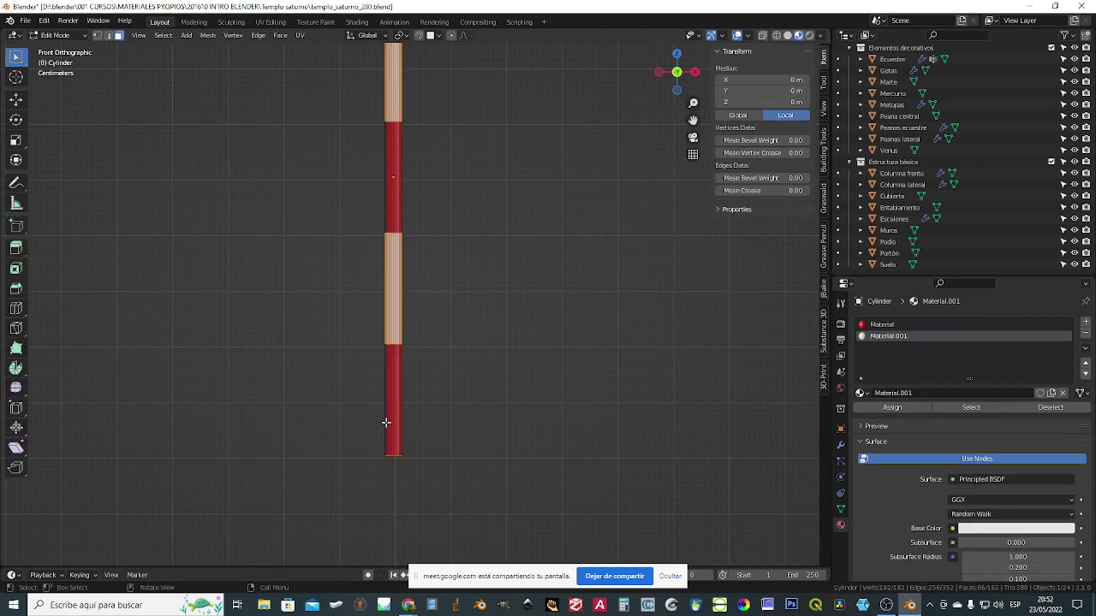
pyautogui.hotkey('ctrl', 'r')
pyautogui.click(392, 420)
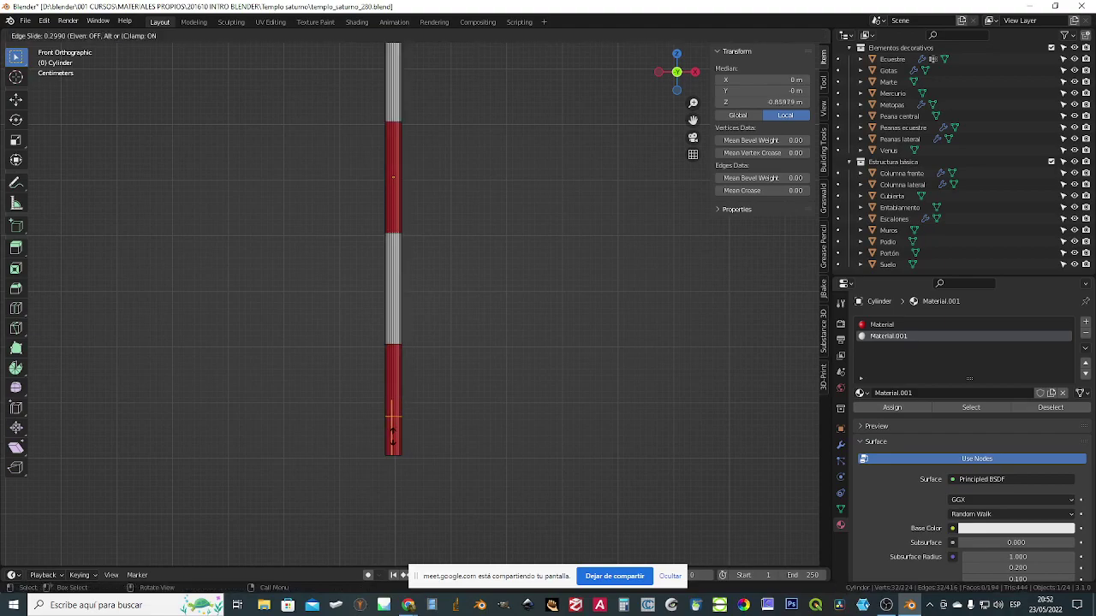
pyautogui.click(394, 450)
# - Select the vertex ring at the cylinder's bottom end and merge it into a single vertex to form a pointed tip
pyautogui.moveTo(384, 482); pyautogui.dragTo(391, 460, button='middle')
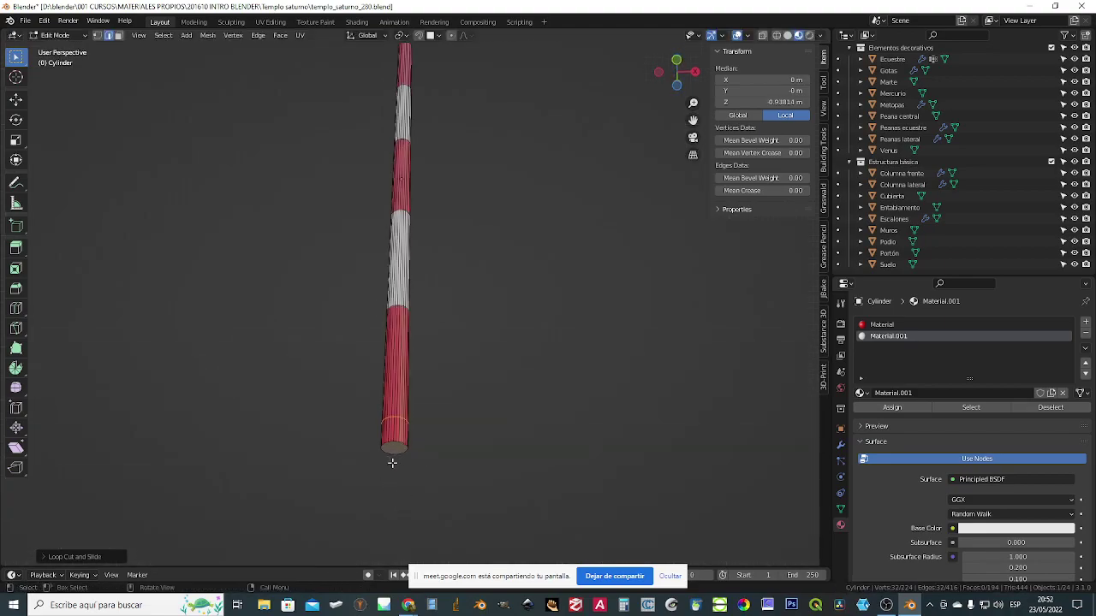
pyautogui.click(97, 35)
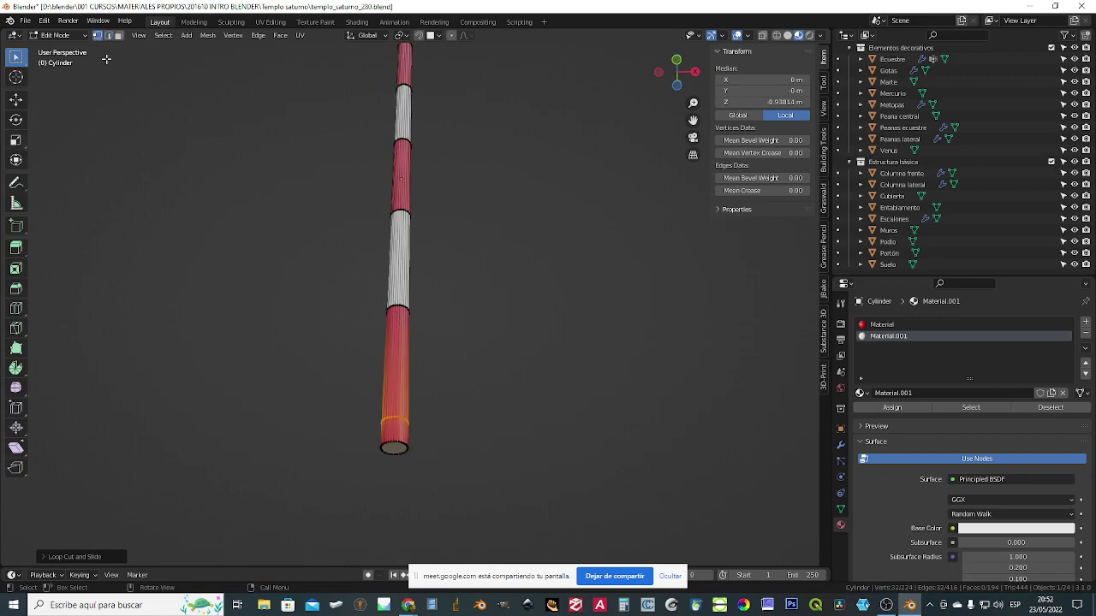
pyautogui.keyDown('alt'); pyautogui.click(395, 442); pyautogui.keyUp('alt')
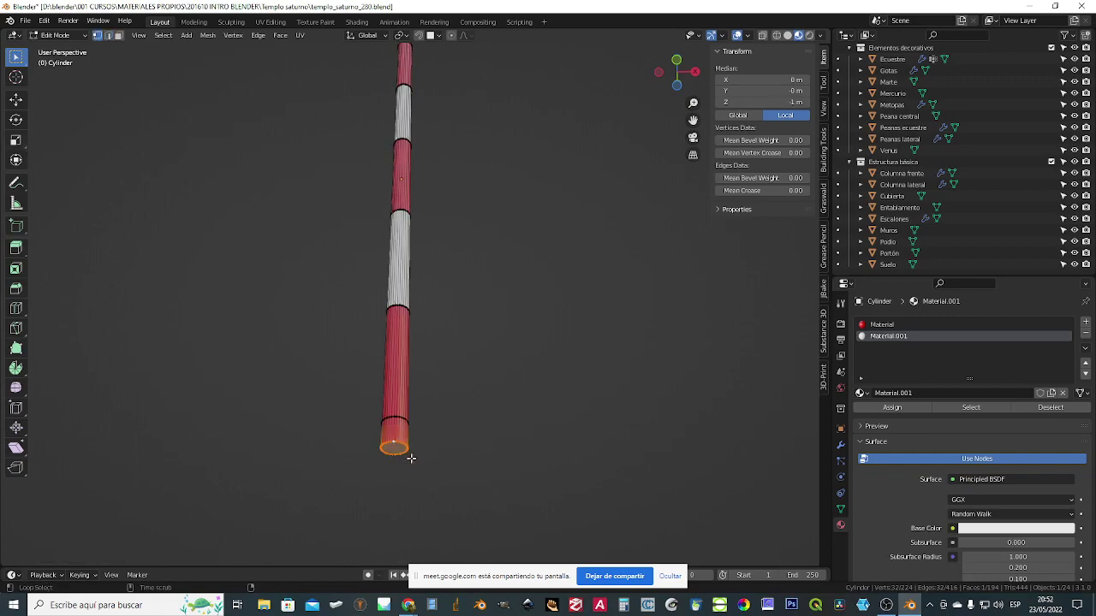
pyautogui.press('m')
pyautogui.click(527, 485)
pyautogui.press('Tab')
pyautogui.press('Tab')
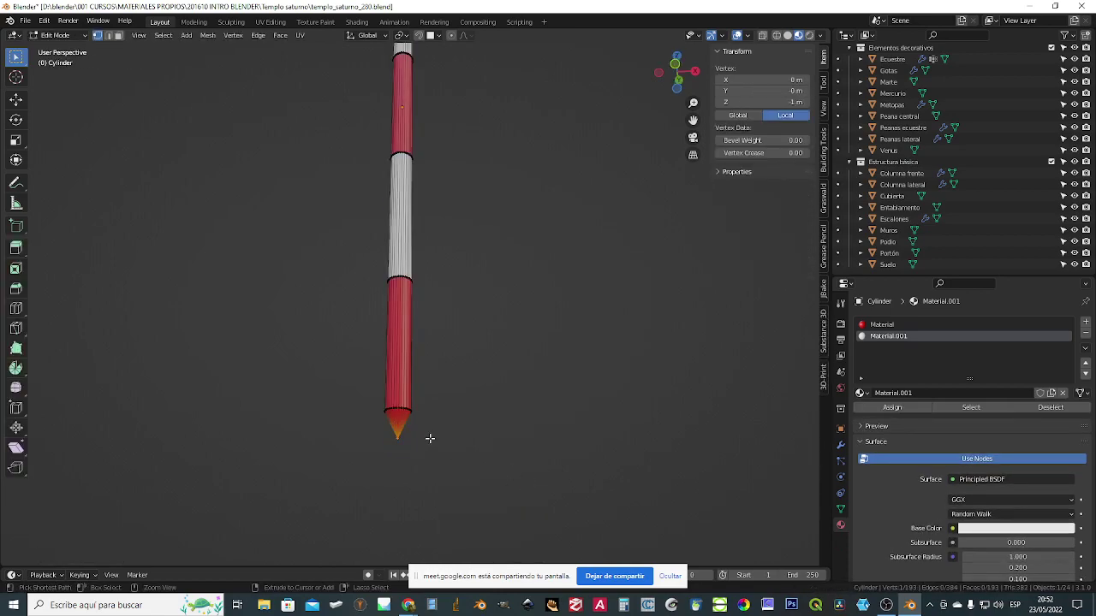
# - Extend the selection from the tip vertex to the whole cone and assign Material.001 to it
pyautogui.press('ctrl+KP_Add')
pyautogui.click(989, 530)
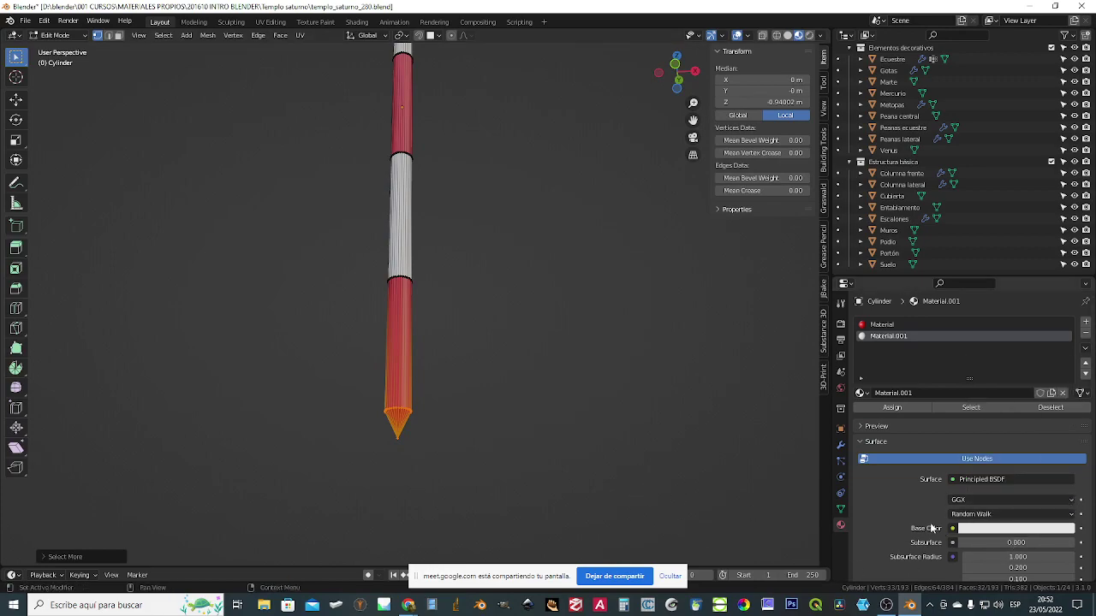
pyautogui.click(894, 407)
pyautogui.press('Tab')
# - Examine the striped pole and its pointed tip from several angles and distances
pyautogui.moveTo(538, 391); pyautogui.dragTo(534, 413, button='middle')
pyautogui.scroll(-4, 534, 412)
pyautogui.scroll(2, 511, 418)
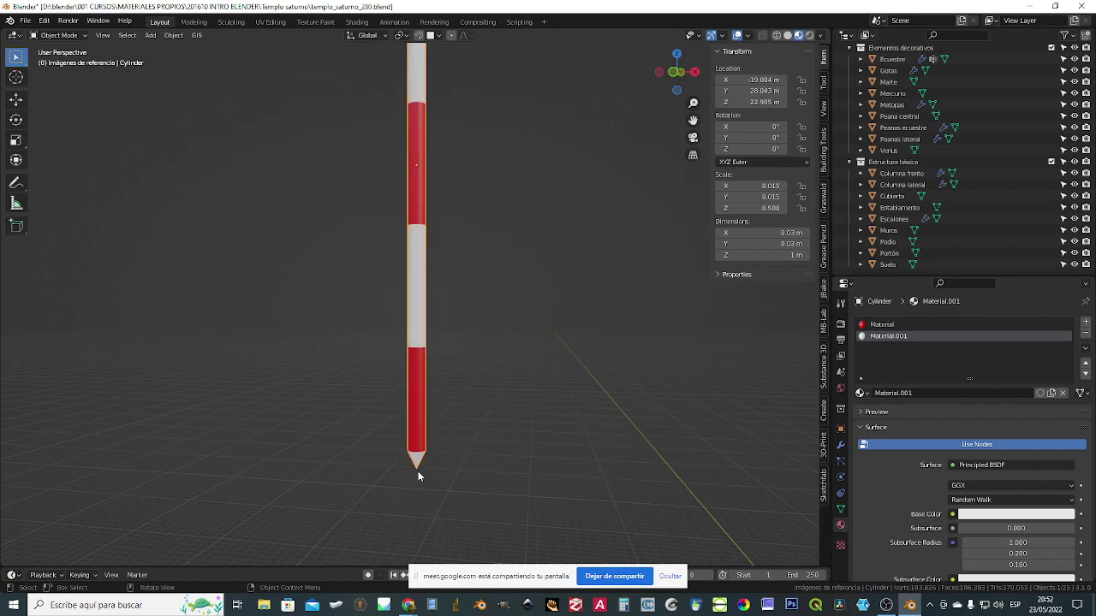
pyautogui.scroll(-2, 522, 452)
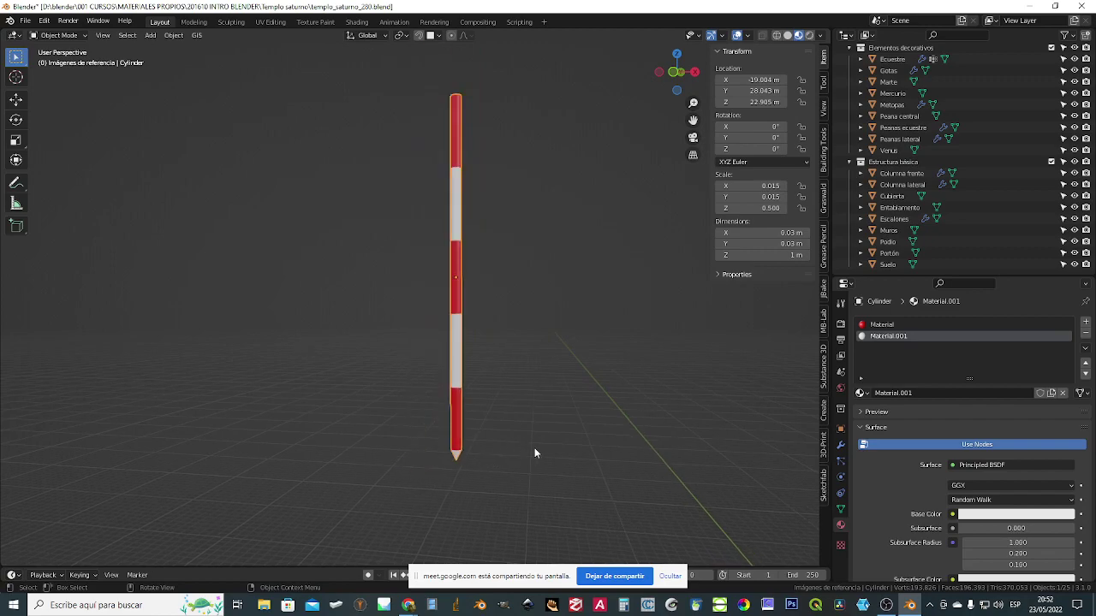
pyautogui.scroll(2, 525, 416)
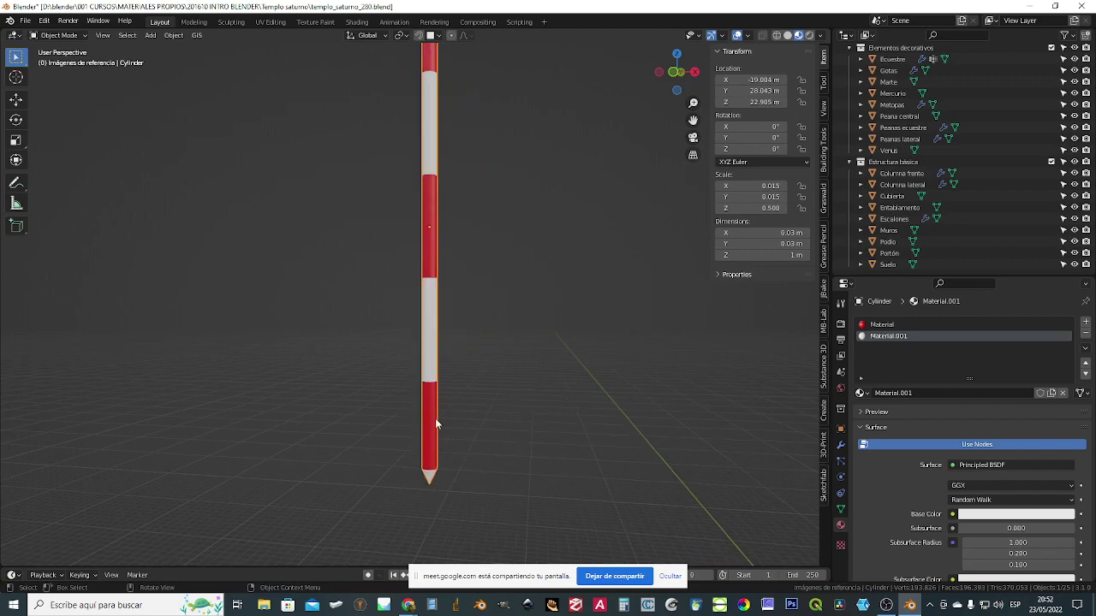
pyautogui.moveTo(497, 439); pyautogui.dragTo(552, 379, button='middle')
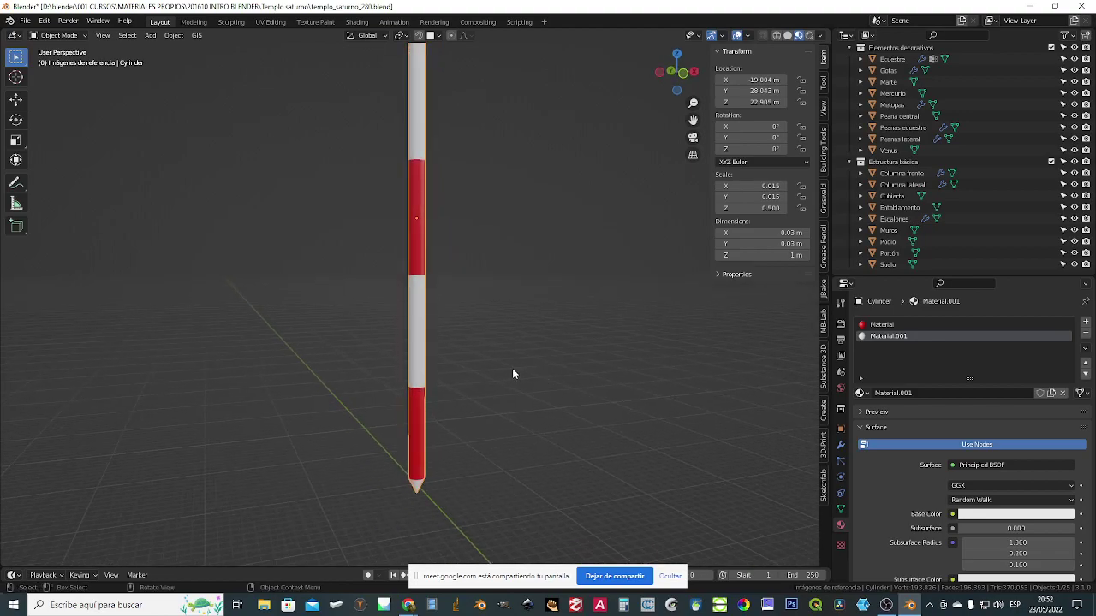
pyautogui.scroll(-1, 498, 358)
pyautogui.scroll(-3, 490, 305)
# - Move the pole in the front view beside the temple's podium, to about X -11.6 m and Z 5.65 m
pyautogui.press('KP_1')
pyautogui.scroll(-3, 530, 335)
pyautogui.scroll(-2, 531, 334)
pyautogui.scroll(-1, 608, 384)
pyautogui.keyDown('shift'); pyautogui.moveTo(559, 392); pyautogui.dragTo(486, 278, button='middle'); pyautogui.keyUp('shift')
pyautogui.scroll(-2, 485, 278)
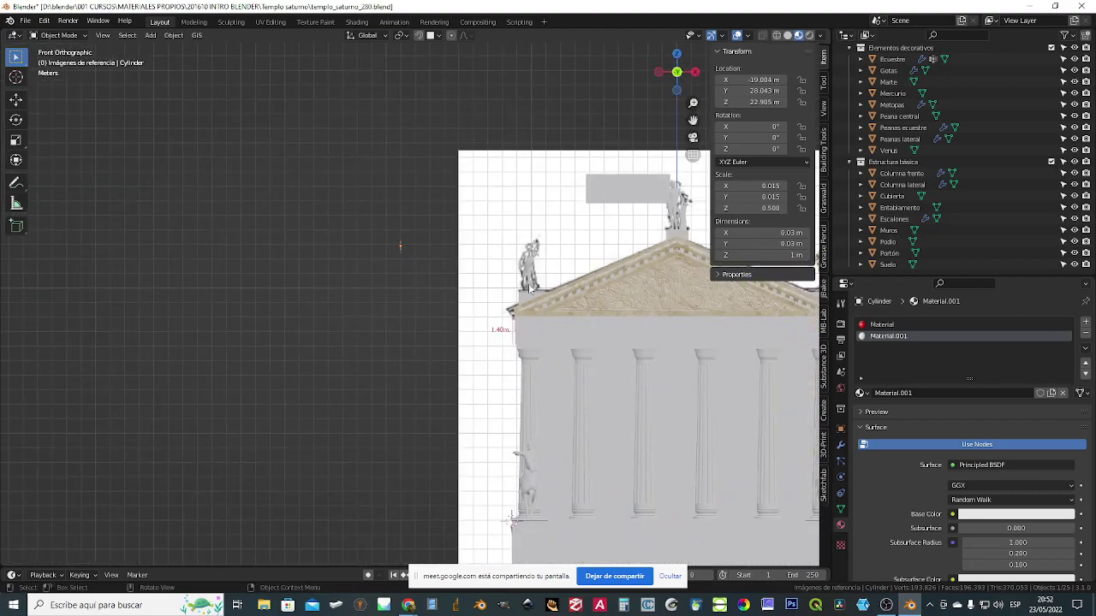
pyautogui.press('g')
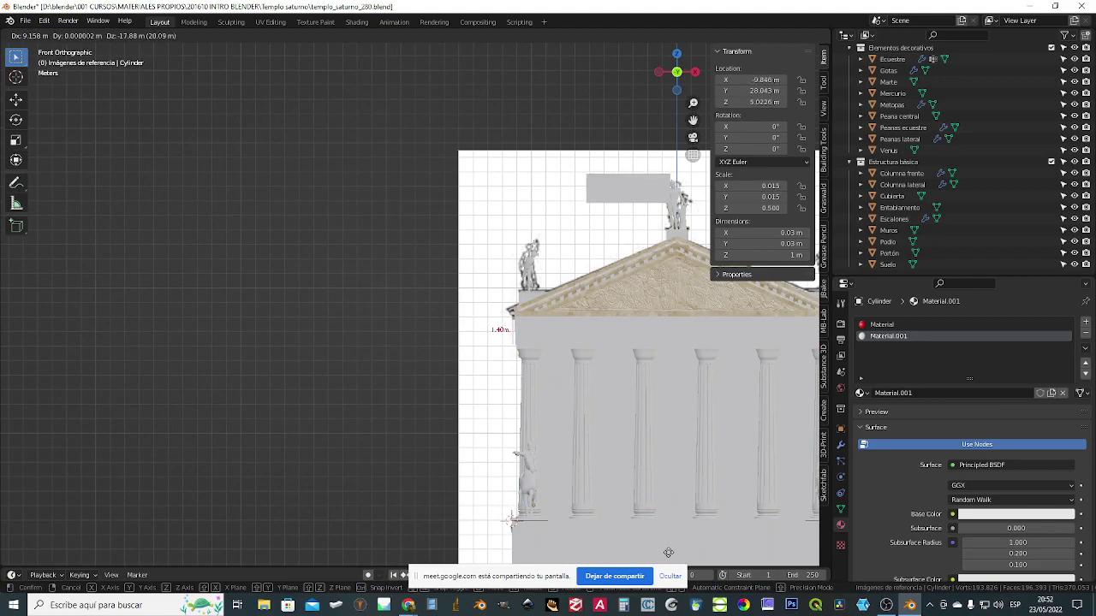
pyautogui.click(576, 545)
# - Move the pole along the Y axis to about -22.8 m, beside the equestrian statue at the front of the temple
pyautogui.moveTo(576, 545); pyautogui.dragTo(626, 508, button='middle')
pyautogui.press('g')
pyautogui.press('y')
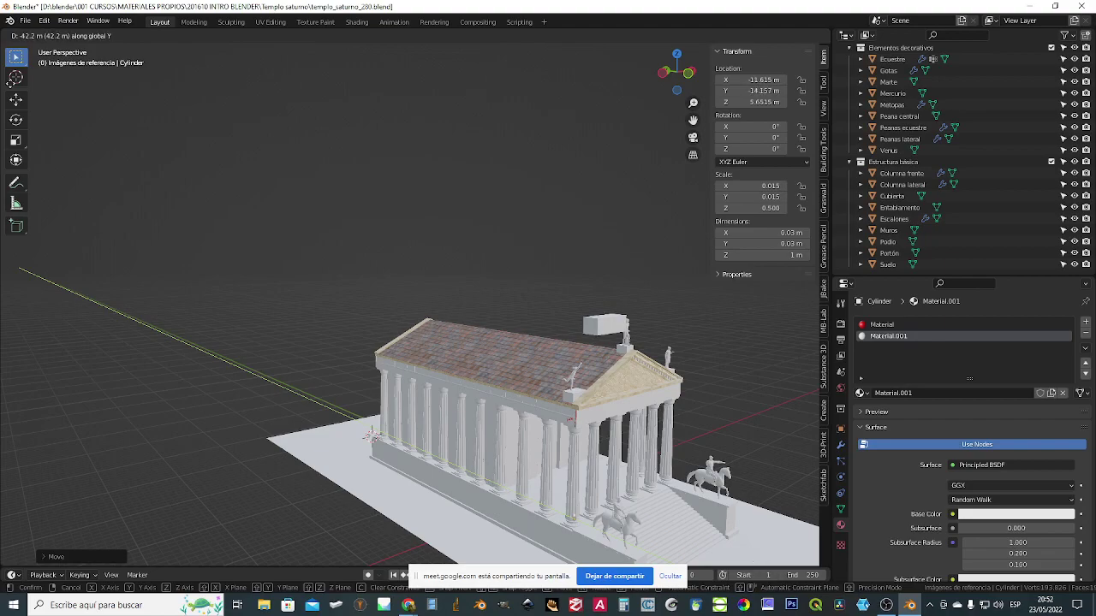
pyautogui.click(66, 119)
pyautogui.scroll(3, 66, 106)
pyautogui.scroll(10, 332, 194)
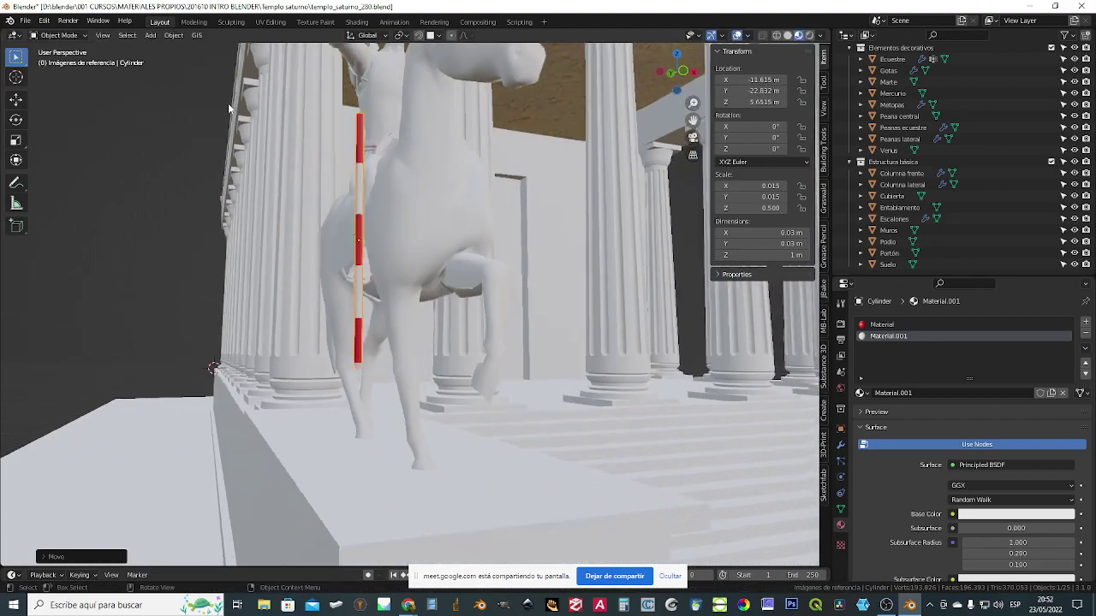
# - Compare the pole's size with the equestrian statue and the temple columns, and check its Z dimension
pyautogui.press('KP_1')
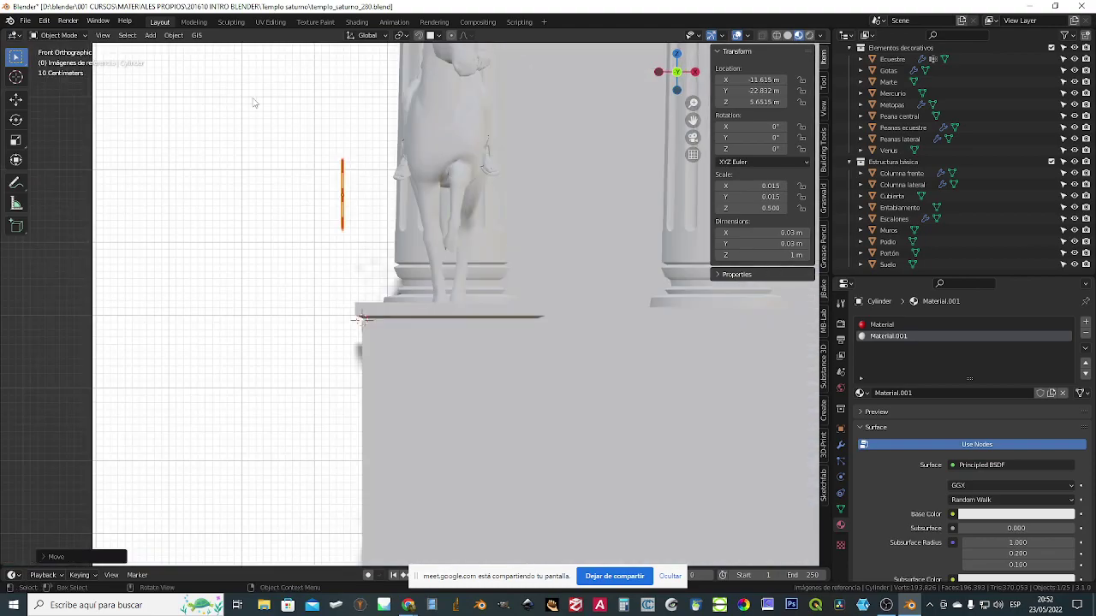
pyautogui.keyDown('shift'); pyautogui.scroll(-3, 411, 153); pyautogui.keyUp('shift')
pyautogui.keyDown('shift'); pyautogui.scroll(3, 267, 181); pyautogui.keyUp('shift')
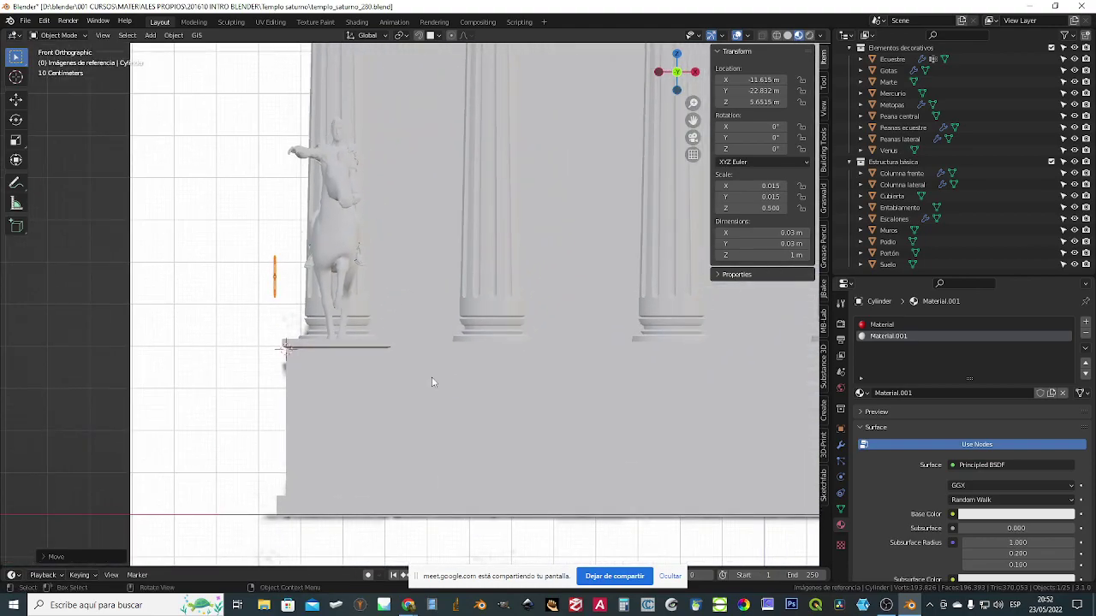
pyautogui.moveTo(349, 266); pyautogui.dragTo(380, 280, button='middle')
pyautogui.scroll(2, 382, 279)
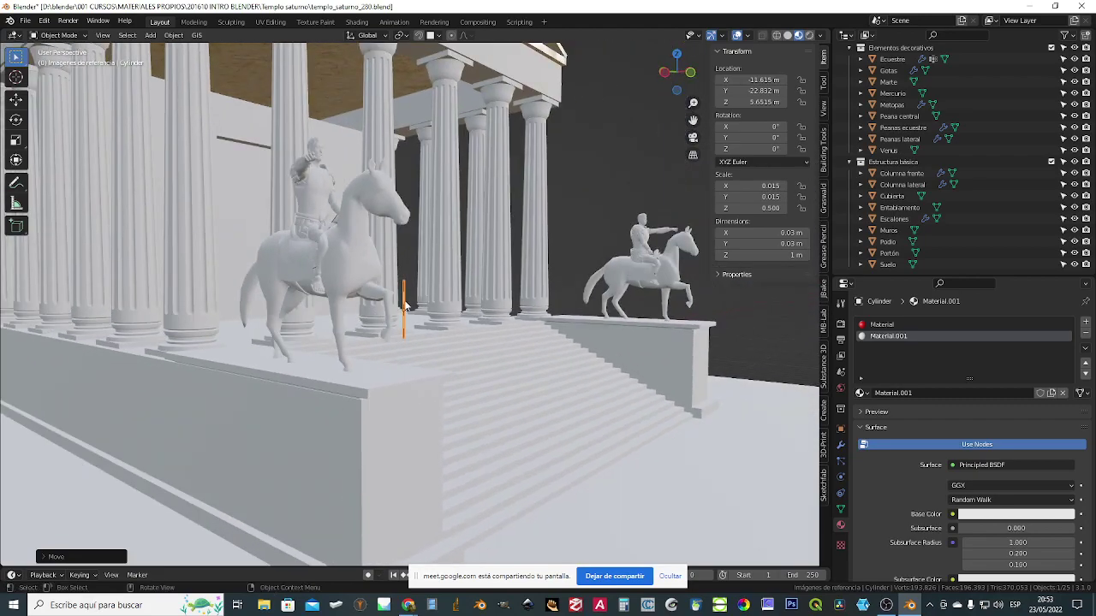
pyautogui.click(762, 255)
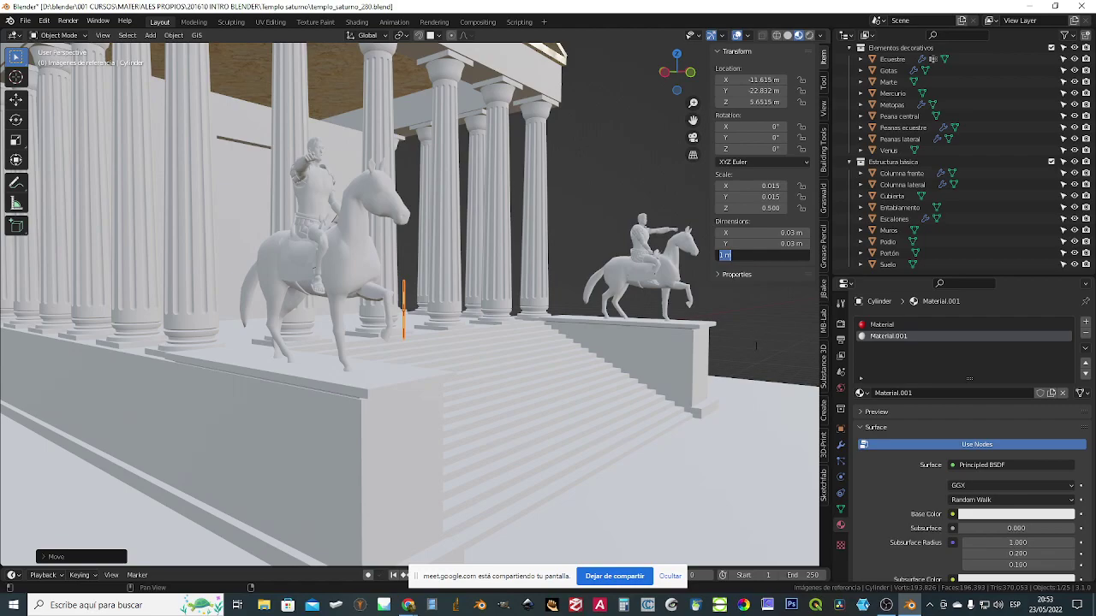
pyautogui.press('Return')
pyautogui.moveTo(444, 293); pyautogui.dragTo(392, 305, button='middle')
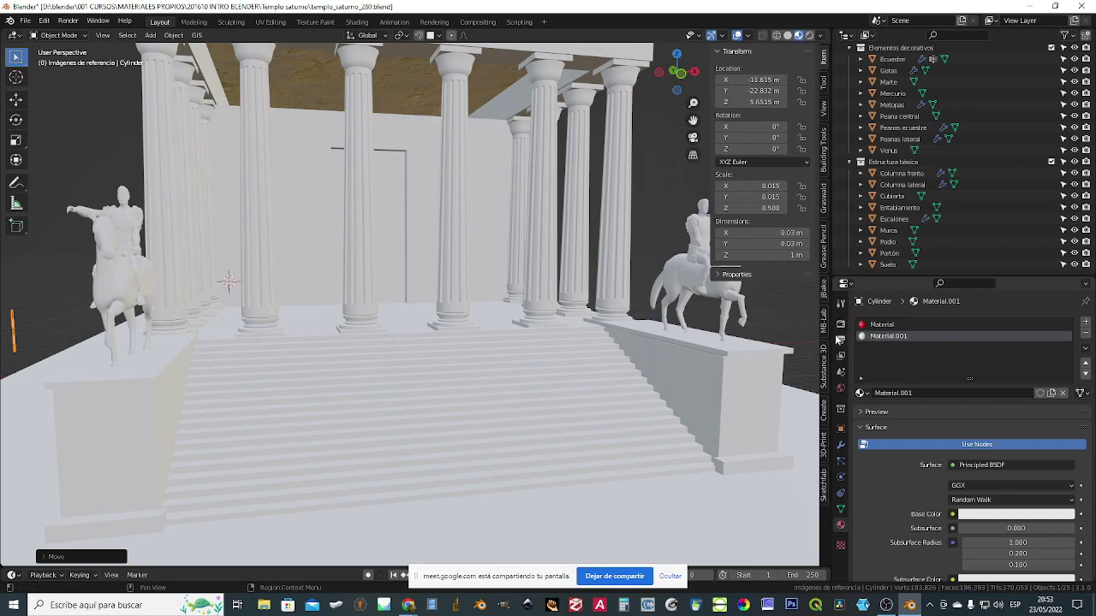
# - Switch to the Shading workspace and display the node tree of the cylinder's red material, named Material
pyautogui.click(346, 22)
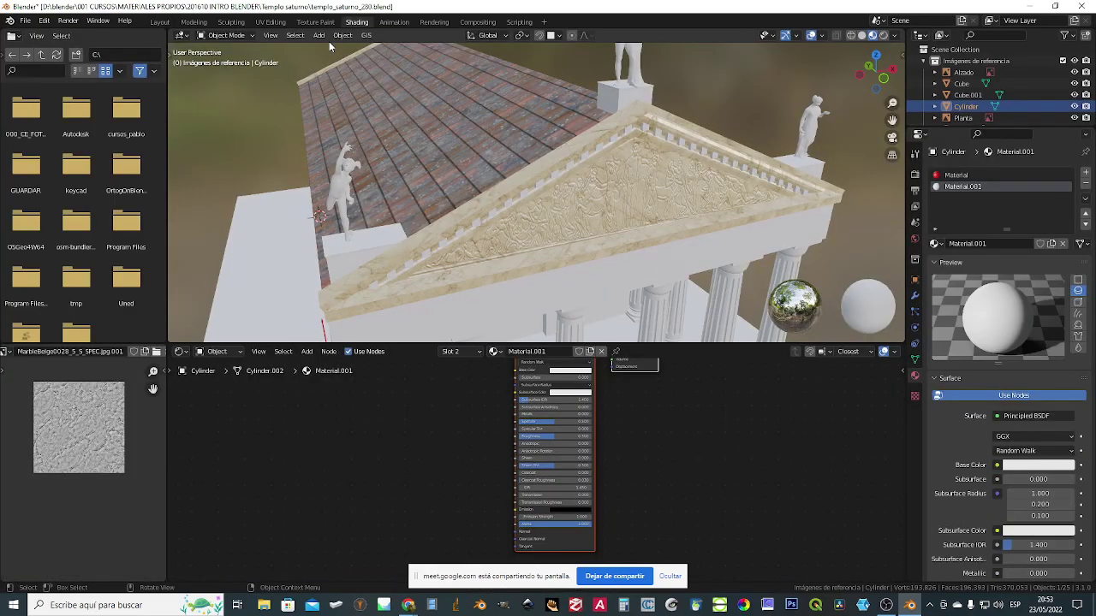
pyautogui.scroll(-5, 487, 302)
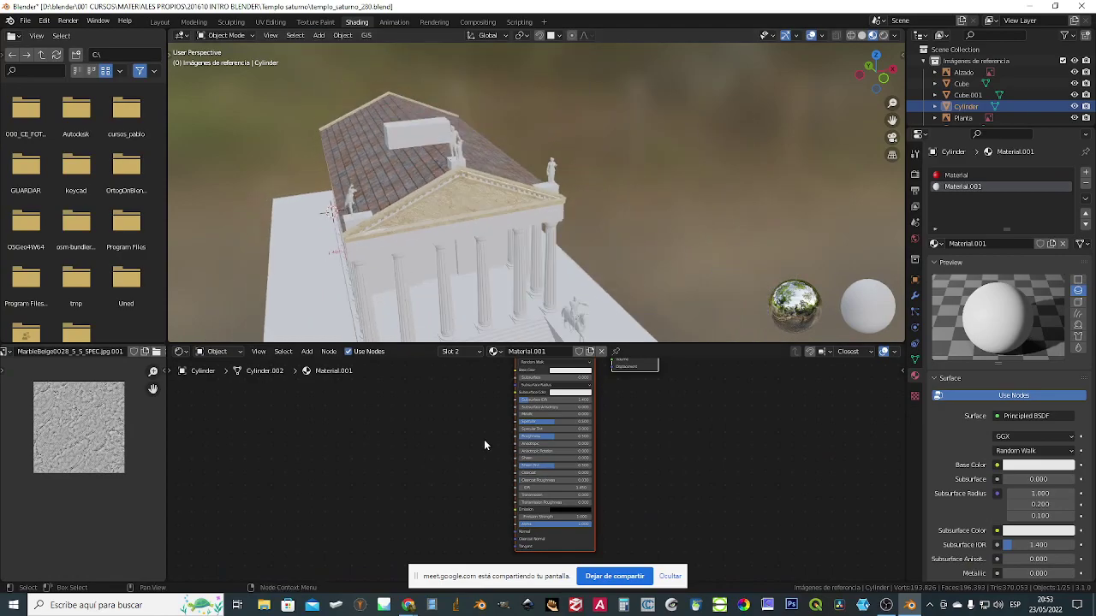
pyautogui.scroll(-2, 610, 440)
pyautogui.moveTo(614, 433); pyautogui.dragTo(611, 435, button='middle')
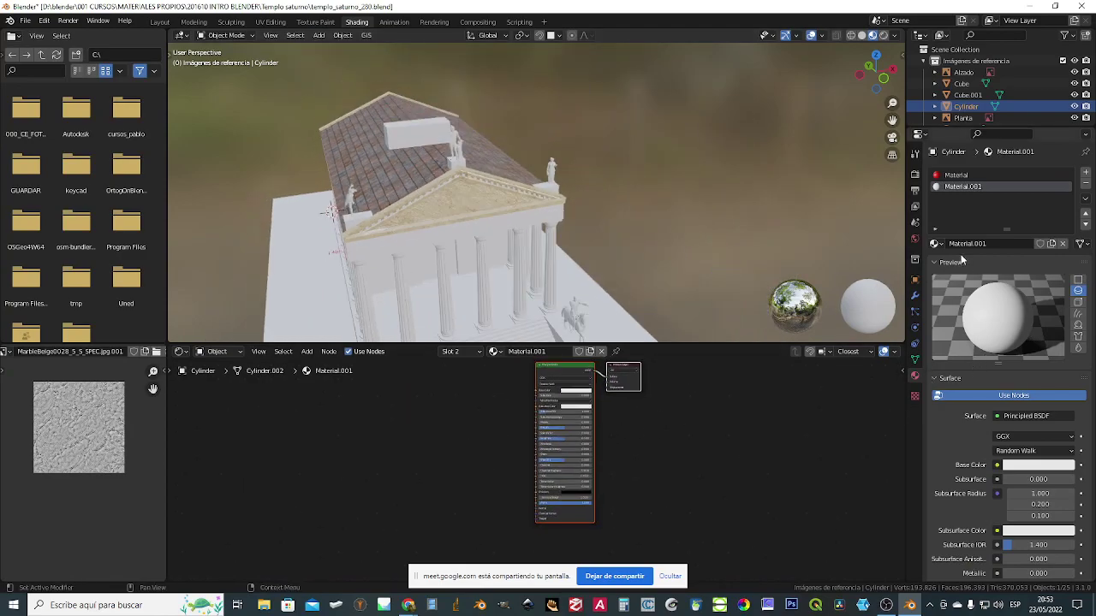
pyautogui.click(956, 175)
pyautogui.keyDown('ctrl'); pyautogui.moveTo(671, 440); pyautogui.dragTo(629, 446, button='middle'); pyautogui.keyUp('ctrl')
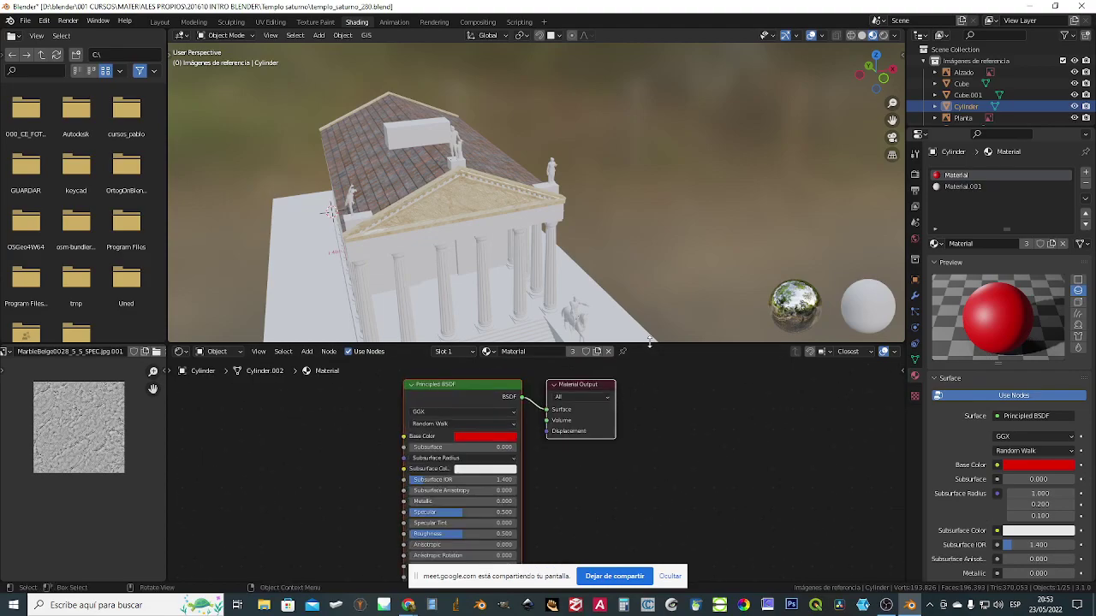
# - Enlarge the node editor area and fit the material's complete node tree in it
pyautogui.moveTo(650, 332); pyautogui.dragTo(677, 237)
pyautogui.scroll(-3, 657, 377)
pyautogui.moveTo(645, 404); pyautogui.dragTo(690, 348, button='middle')
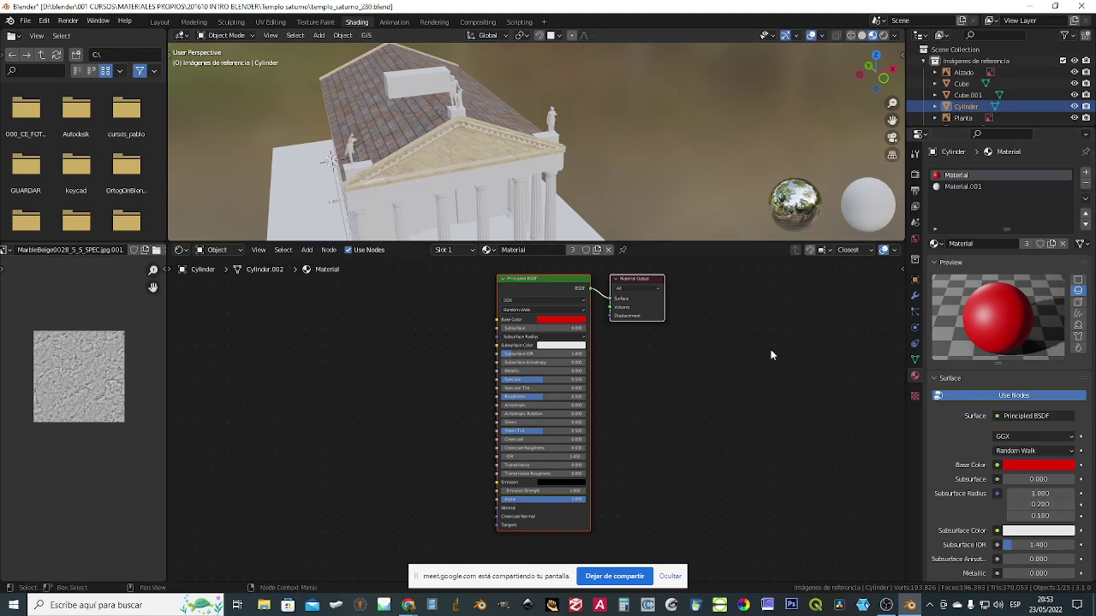
# - Compare the Principled BSDF node's parameters with the red material's surface settings in the properties
pyautogui.moveTo(705, 270); pyautogui.dragTo(426, 555)
pyautogui.scroll(-3, 1094, 347)
pyautogui.scroll(-3, 975, 403)
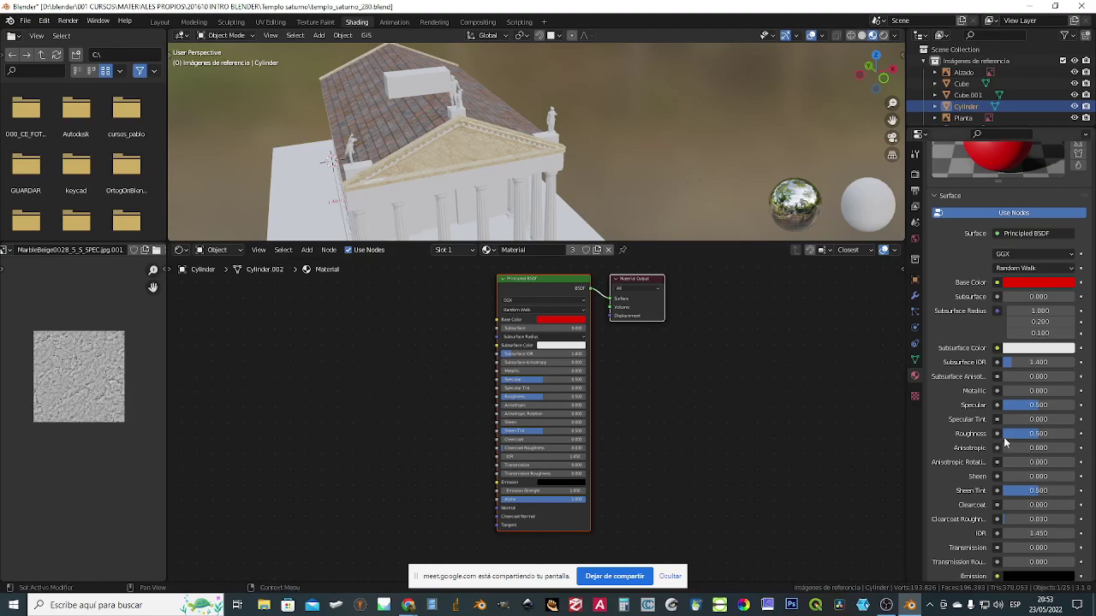
pyautogui.scroll(-3, 1027, 462)
pyautogui.scroll(8, 1043, 298)
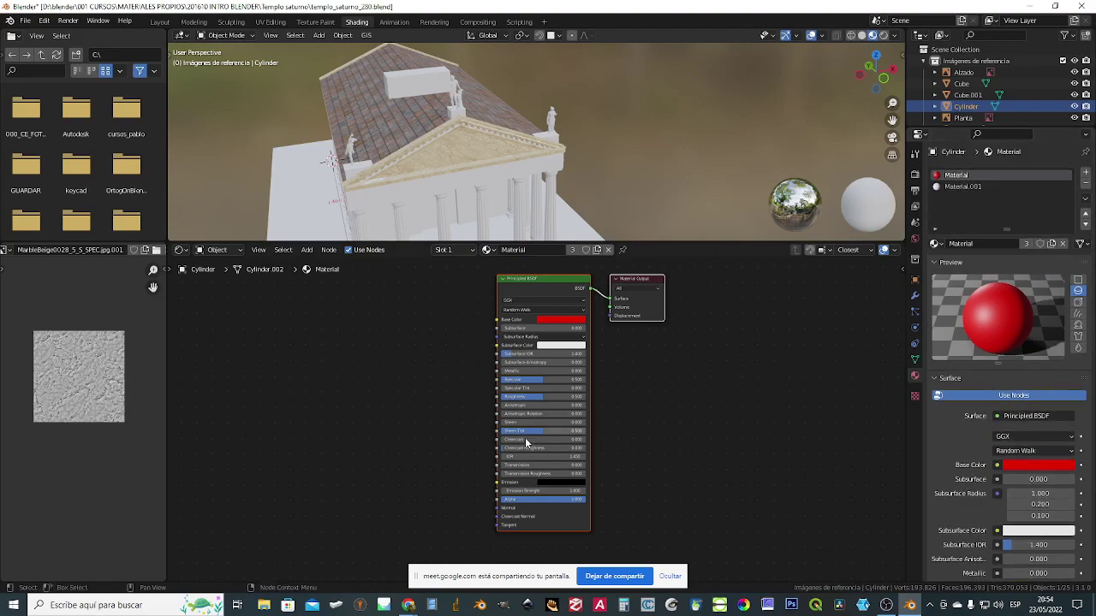
pyautogui.click(665, 464)
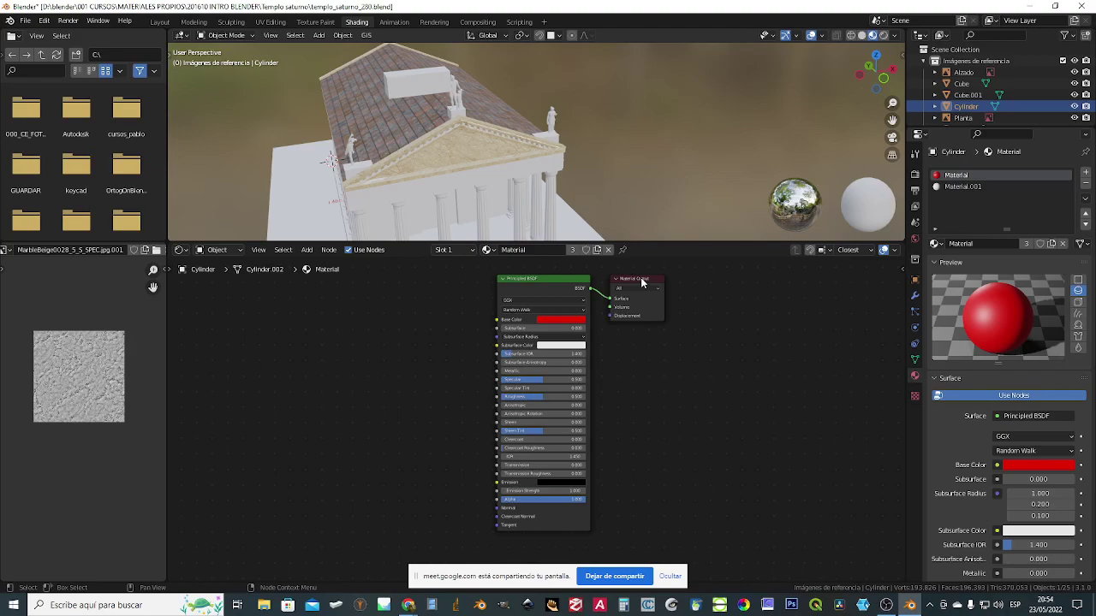
# - Move the Material Output node farther away from the Principled BSDF node, then select the Principled BSDF node
pyautogui.scroll(3, 625, 325)
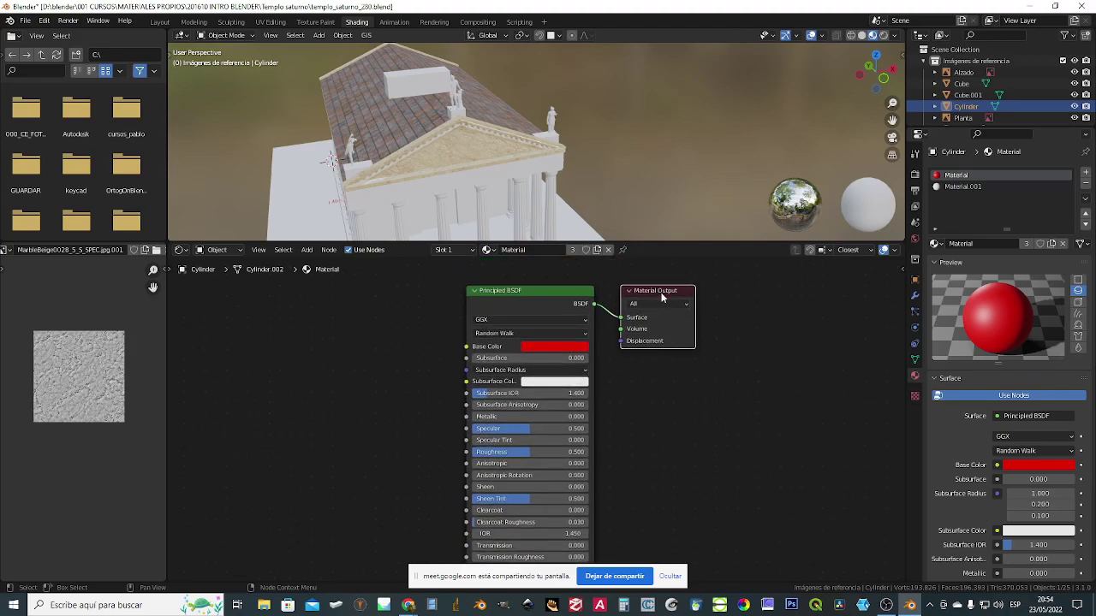
pyautogui.moveTo(661, 297); pyautogui.dragTo(749, 322)
pyautogui.scroll(-2, 741, 393)
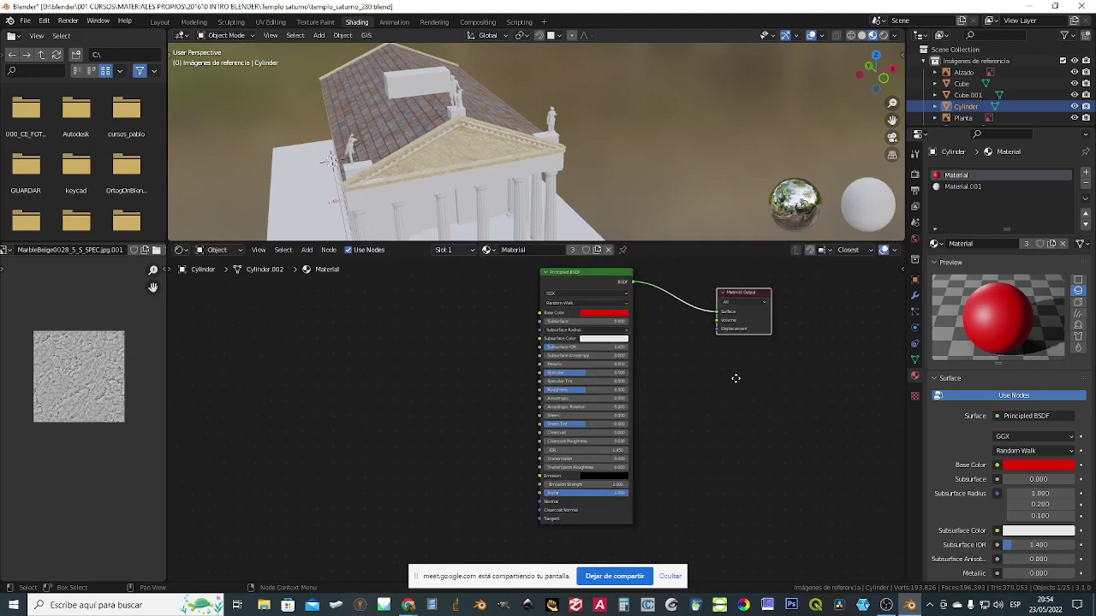
pyautogui.scroll(-1, 717, 393)
pyautogui.click(596, 304)
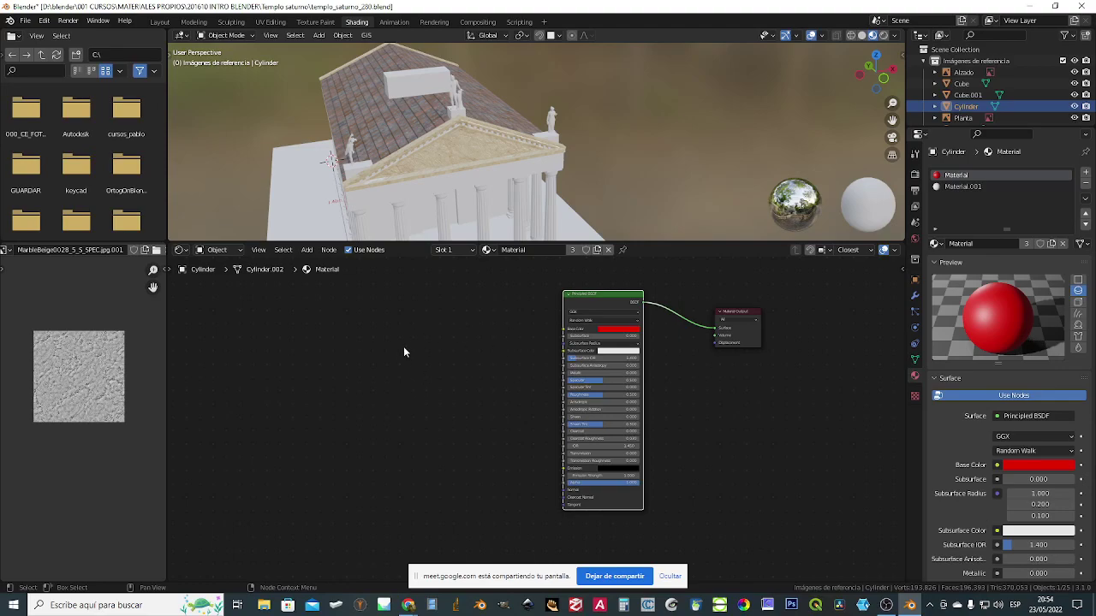
# - Look through the categories of nodes that can be added to the material, including the Shader, Vector and Converter groups
pyautogui.click(306, 250)
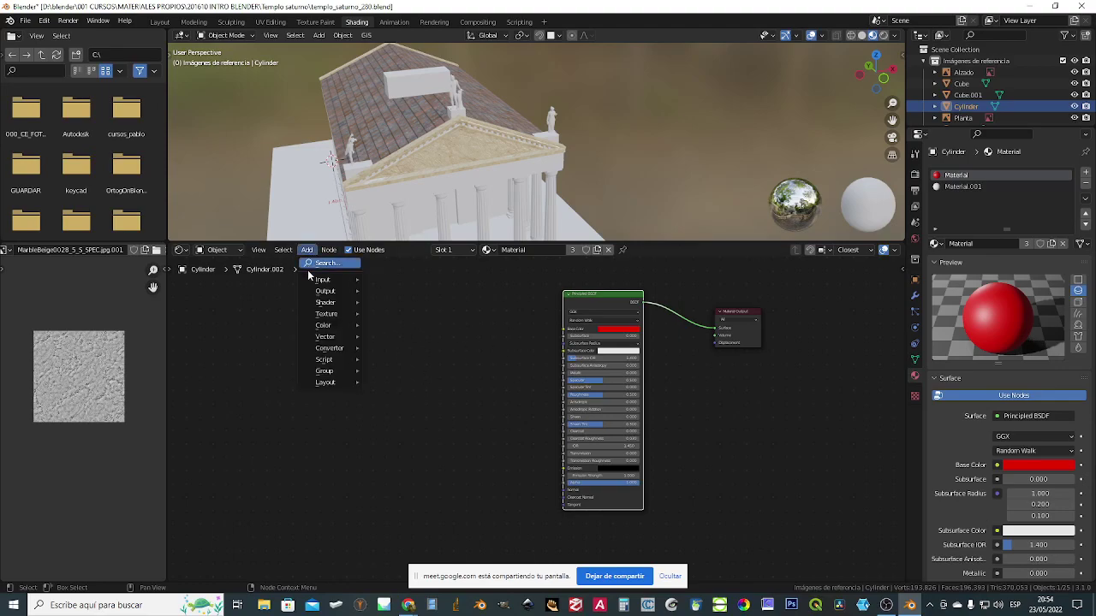
pyautogui.moveTo(324, 292)
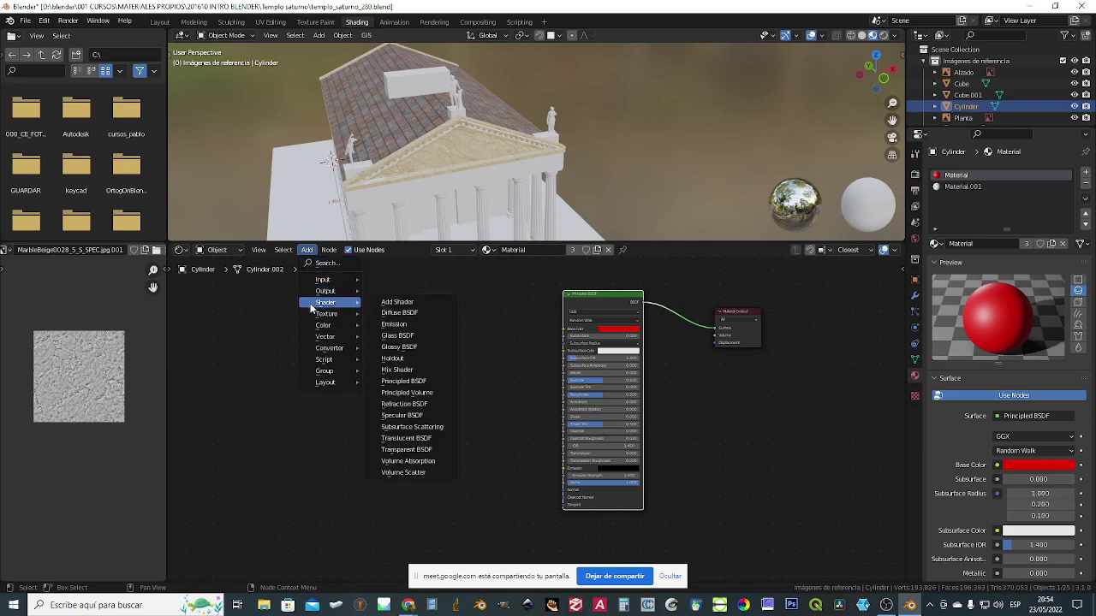
pyautogui.moveTo(311, 318)
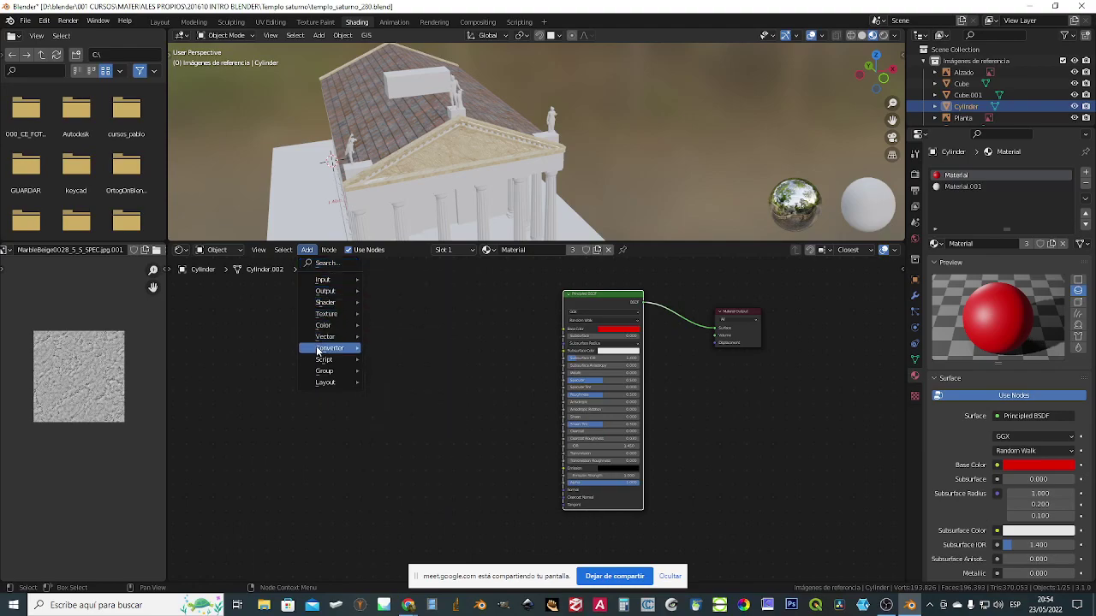
pyautogui.moveTo(334, 360)
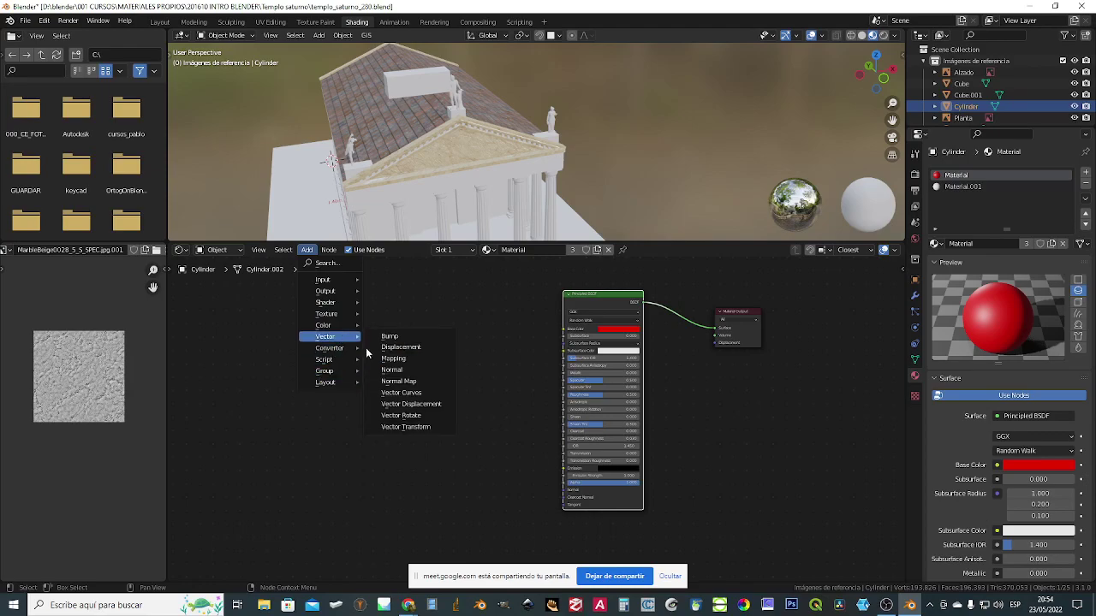
pyautogui.moveTo(346, 280)
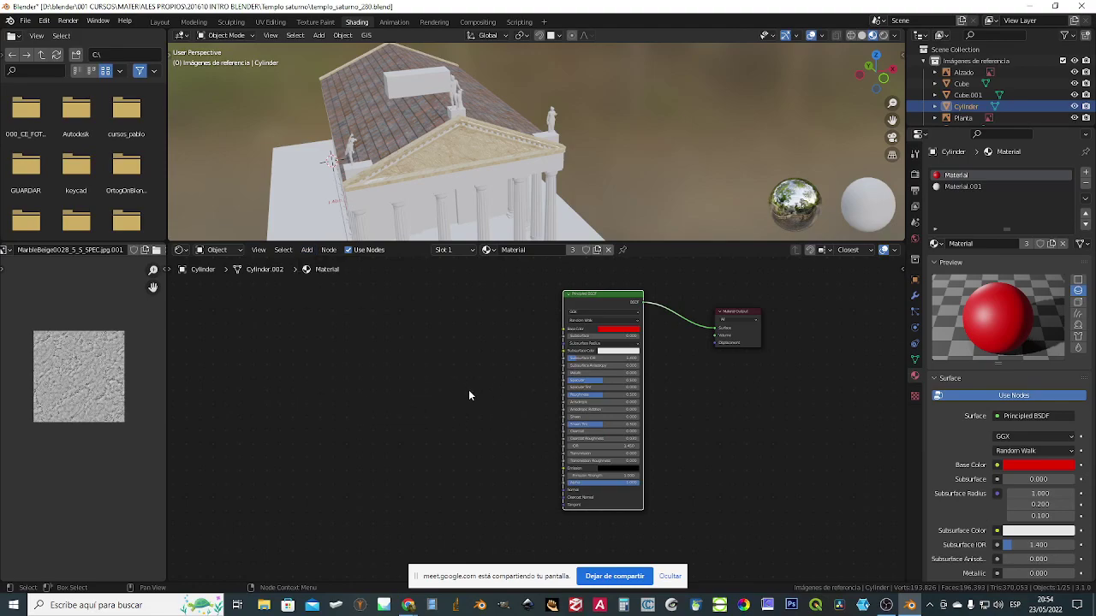
pyautogui.click(307, 250)
pyautogui.moveTo(534, 274); pyautogui.dragTo(674, 525)
pyautogui.click(653, 394)
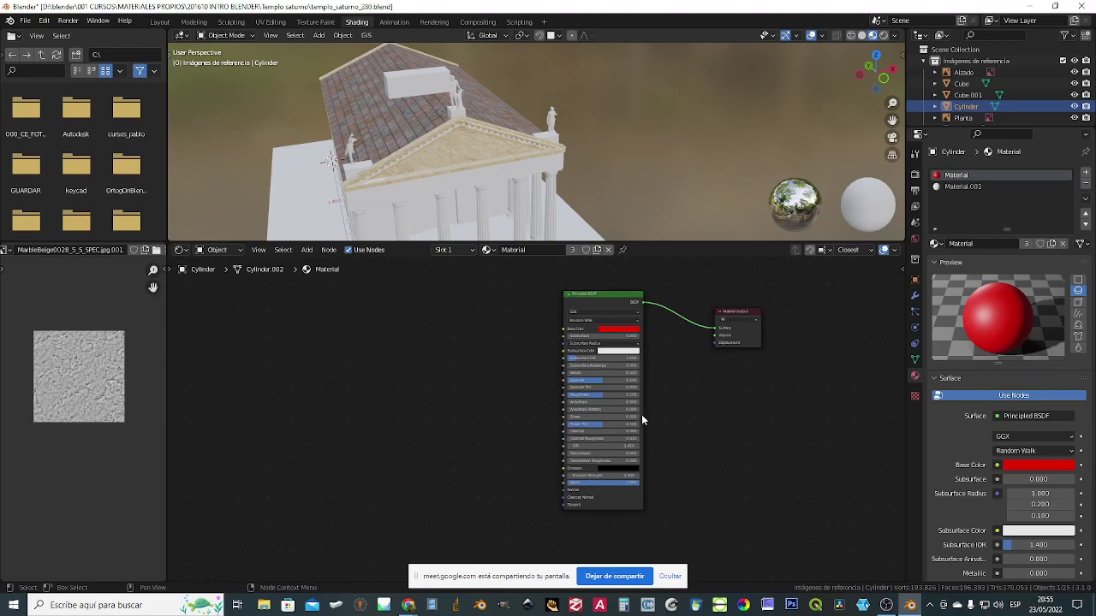
# - Add an Emission shader node above the Principled BSDF and connect it to the Material Output's Surface in place of the Principled BSDF
pyautogui.click(308, 250)
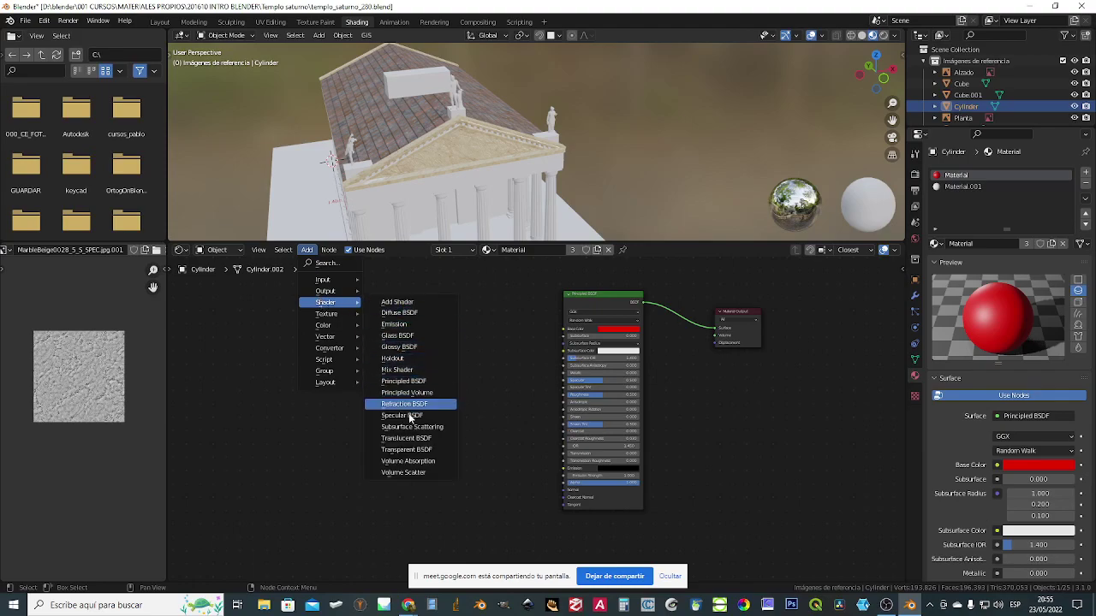
pyautogui.click(397, 327)
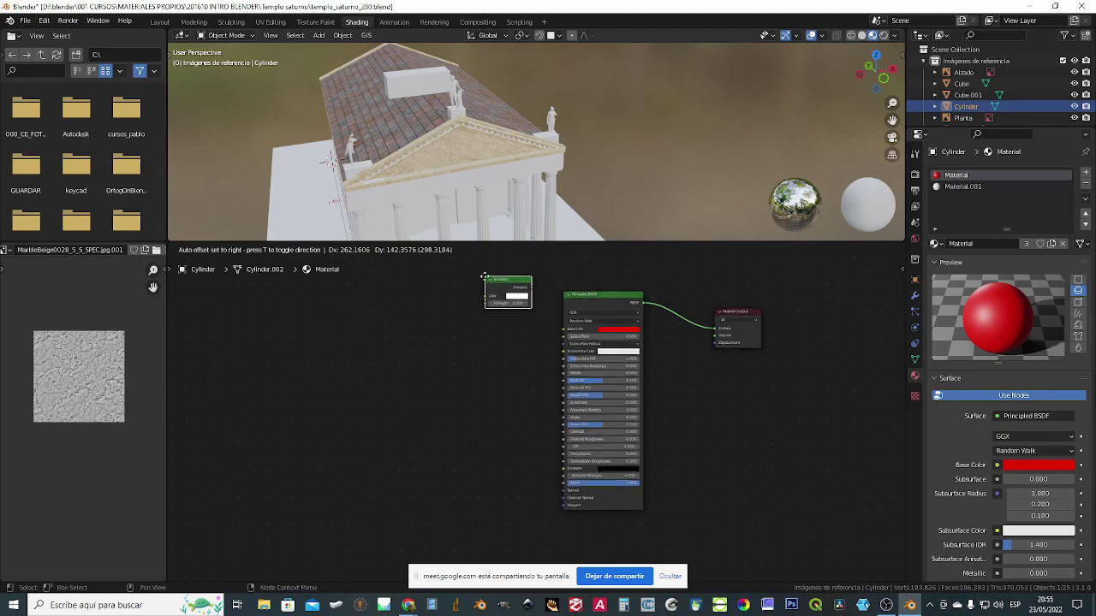
pyautogui.click(489, 283)
pyautogui.moveTo(603, 303); pyautogui.dragTo(562, 348)
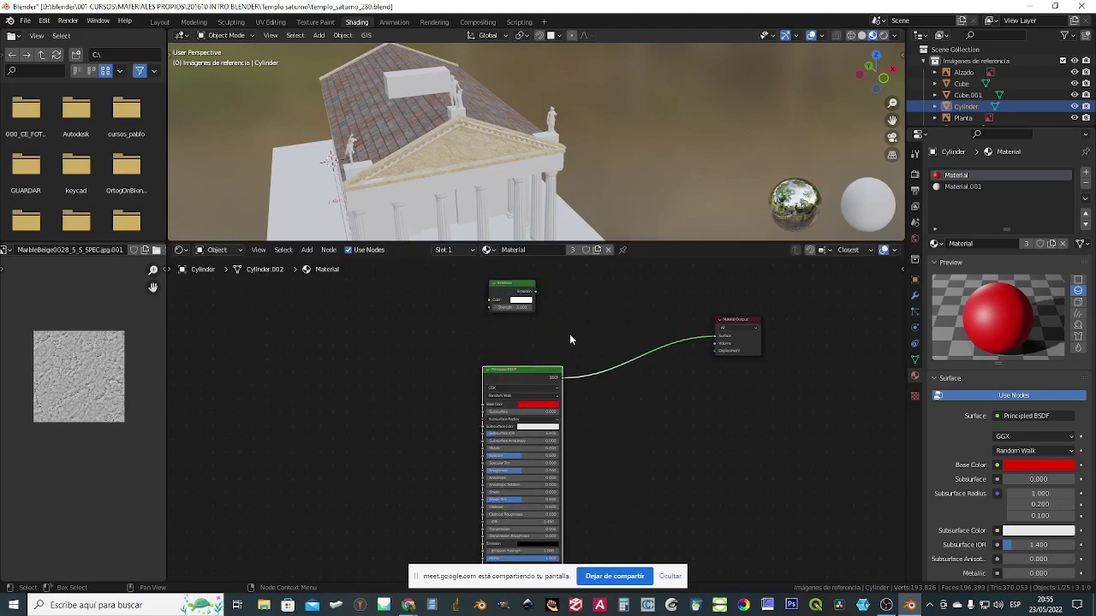
pyautogui.moveTo(715, 339); pyautogui.dragTo(655, 371)
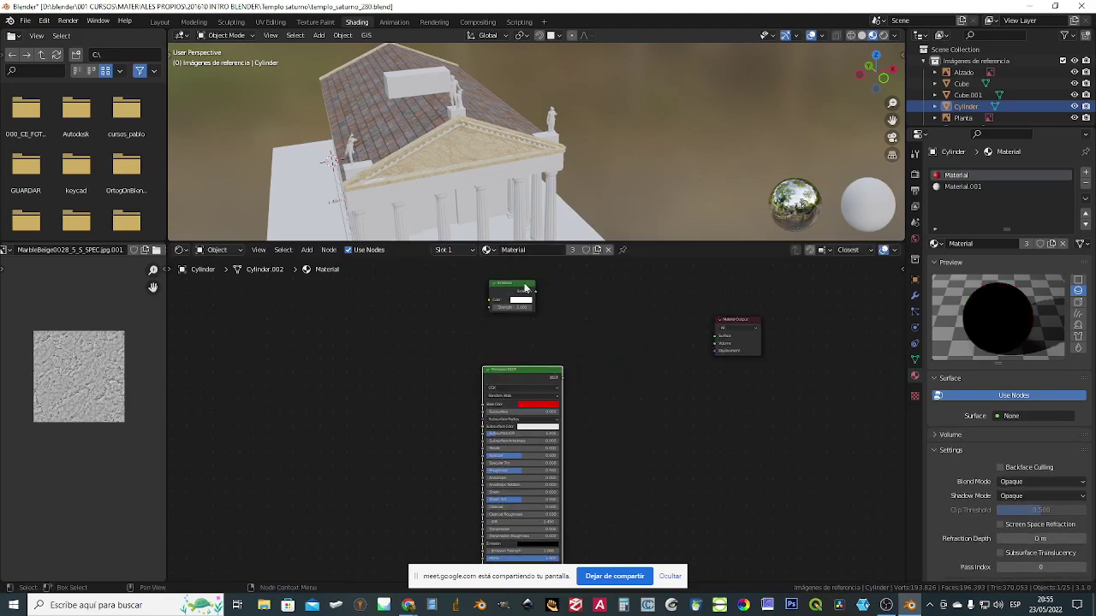
pyautogui.moveTo(536, 293); pyautogui.dragTo(715, 336)
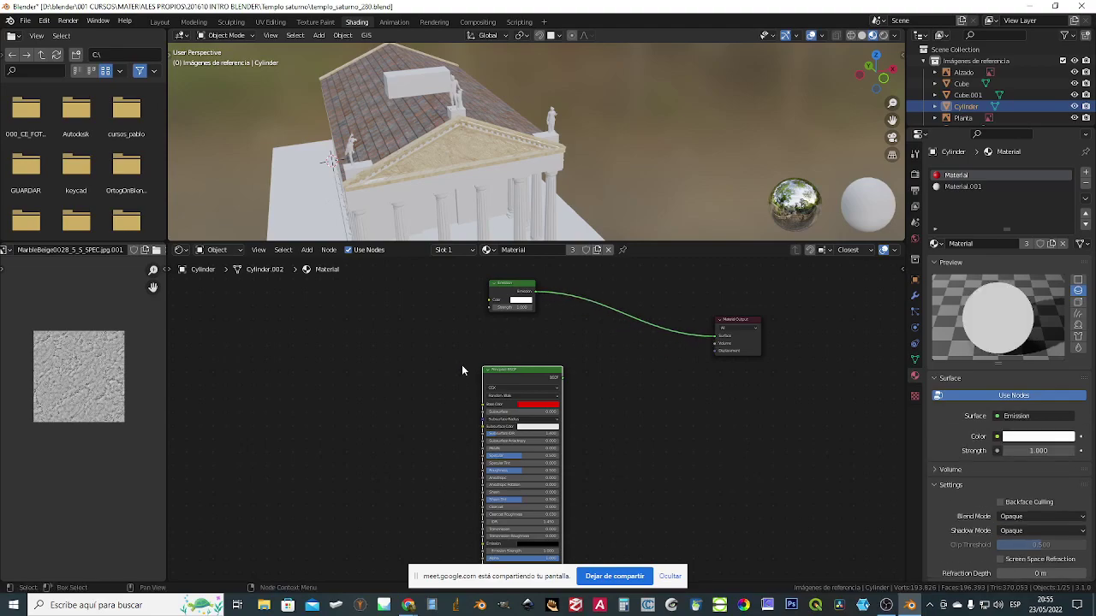
# - Frame the pole in the 3D viewport and raise the Emission node's strength to 33.9
pyautogui.press('KP_Decimal')
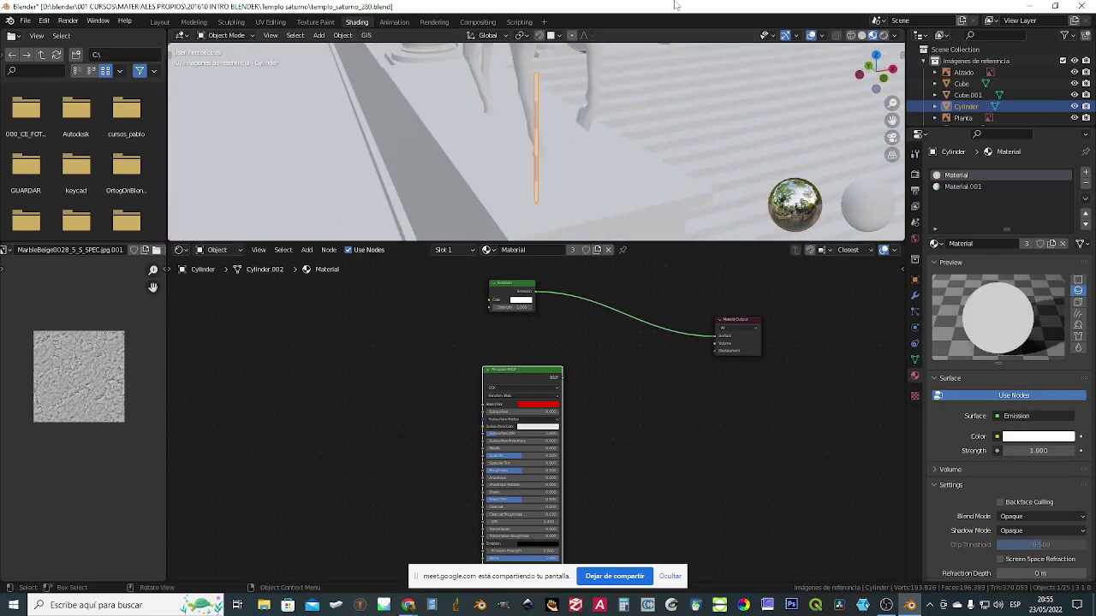
pyautogui.scroll(-5, 659, 168)
pyautogui.moveTo(659, 172); pyautogui.dragTo(596, 201, button='middle')
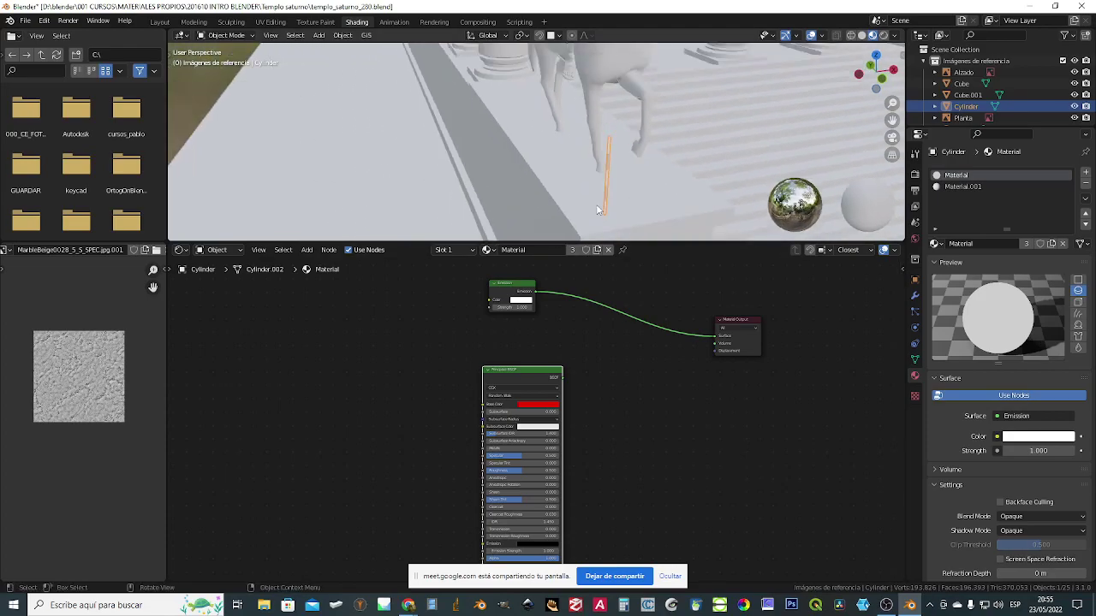
pyautogui.scroll(1, 573, 281)
pyautogui.moveTo(504, 304); pyautogui.dragTo(685, 305)
pyautogui.moveTo(619, 159); pyautogui.dragTo(630, 178, button='middle')
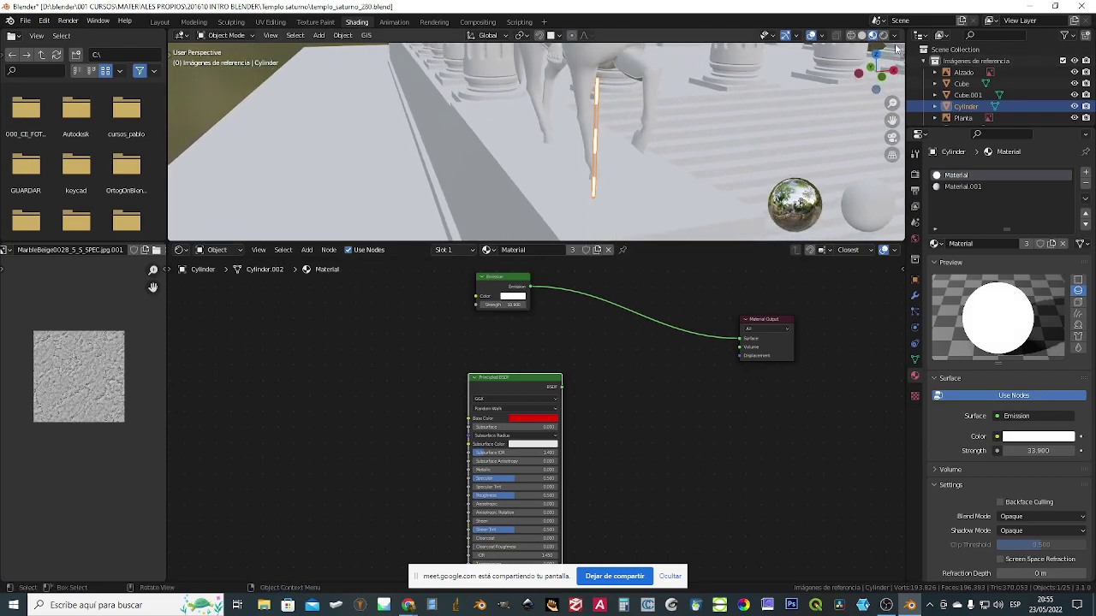
# - Switch the 3D viewport to Rendered shading and examine the emissive pole from several distances, keeping the cylinder selected
pyautogui.click(883, 36)
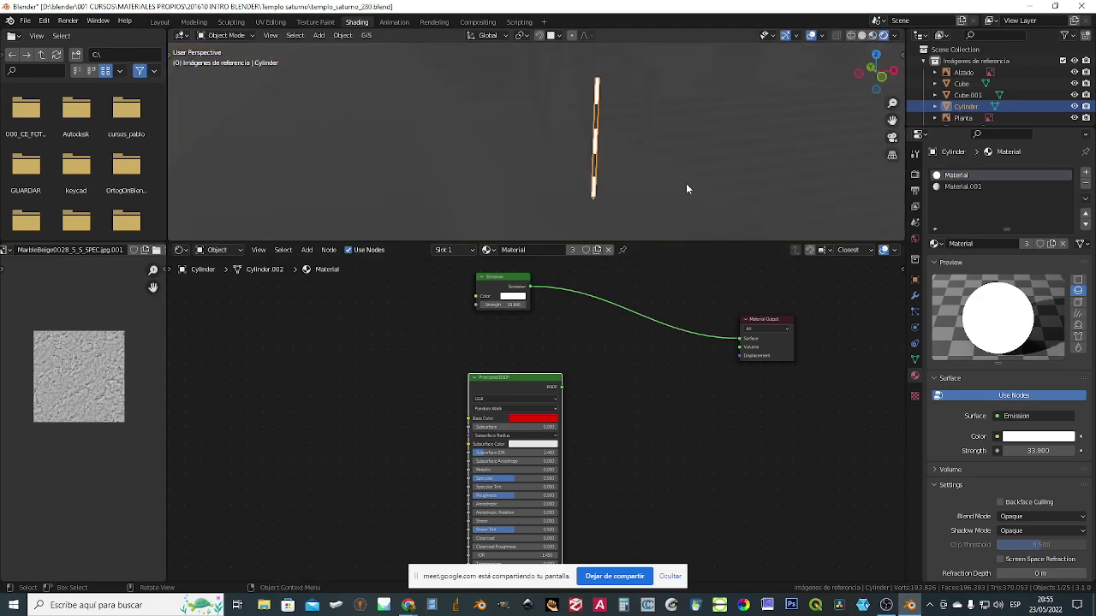
pyautogui.scroll(-5, 624, 164)
pyautogui.moveTo(625, 165); pyautogui.dragTo(694, 158, button='middle')
pyautogui.scroll(-3, 689, 182)
pyautogui.press('Tab')
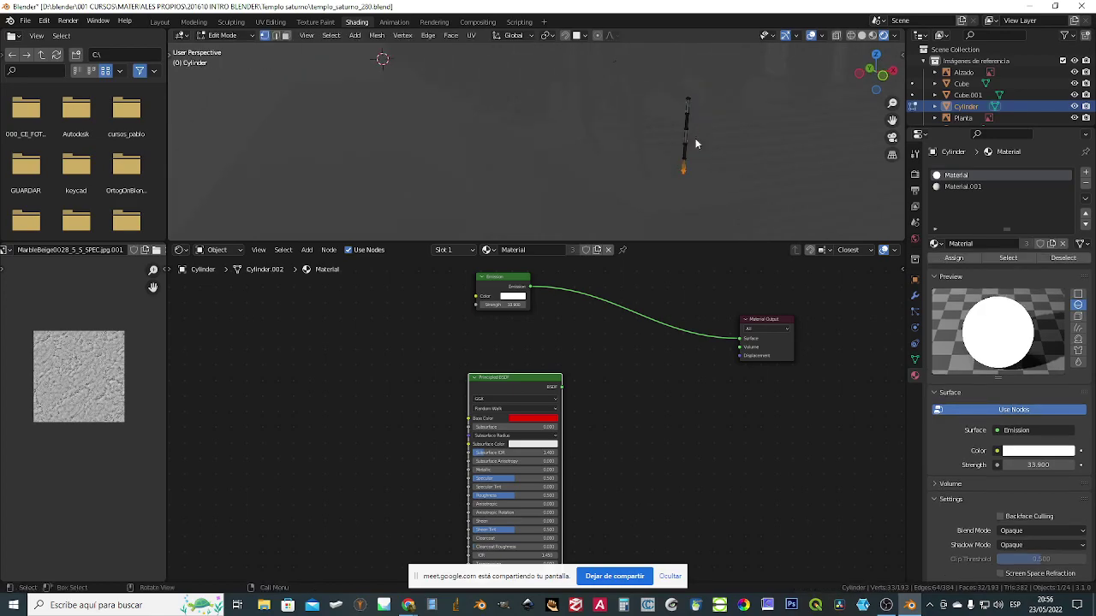
pyautogui.press('Tab')
pyautogui.press('KP_Decimal')
pyautogui.click(634, 167)
pyautogui.scroll(-4, 620, 172)
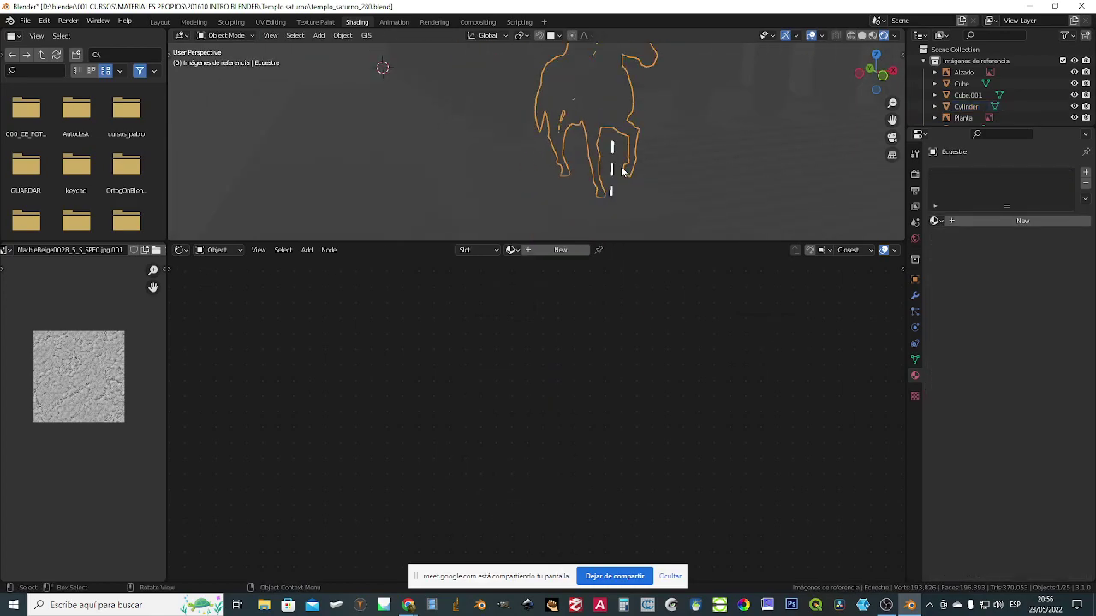
pyautogui.click(612, 172)
pyautogui.scroll(2, 650, 184)
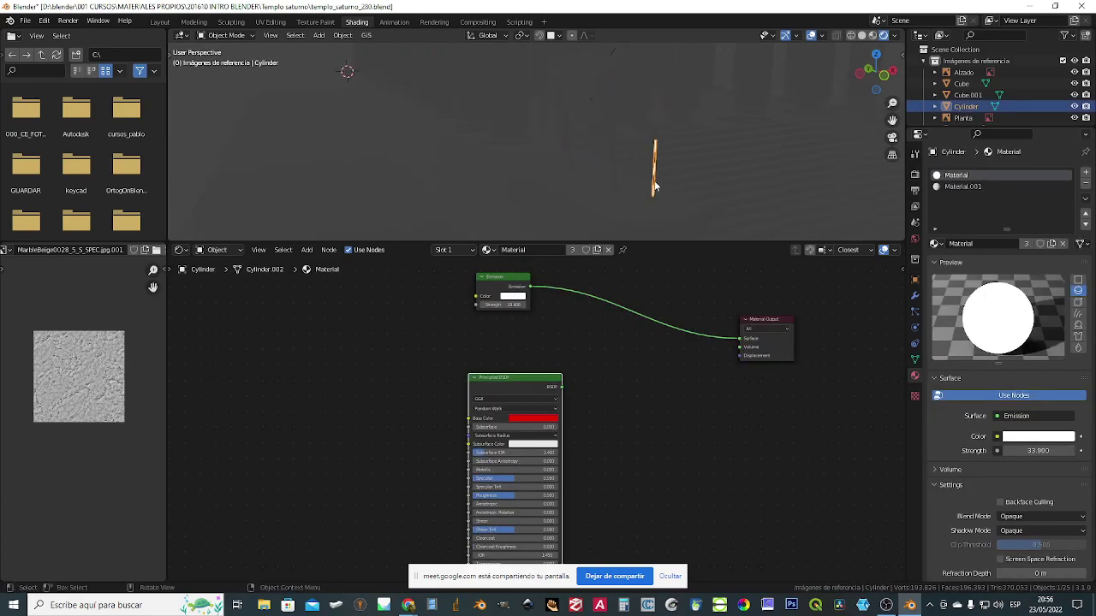
pyautogui.scroll(-2, 664, 181)
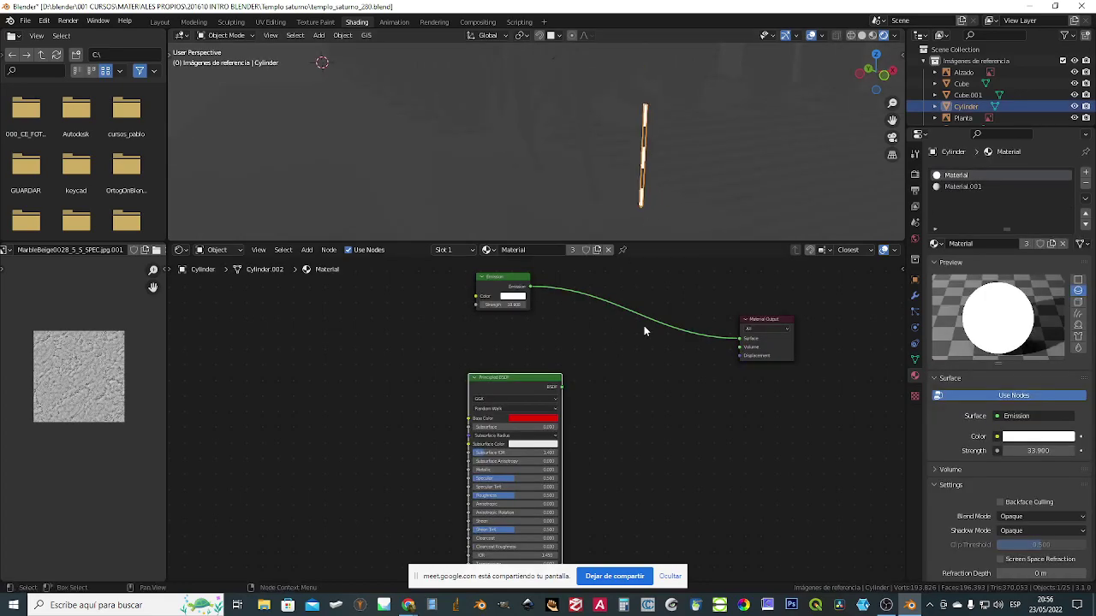
# - Delete the Emission node and reconnect the Principled BSDF to the Material Output's Surface, moving the Principled BSDF upward
pyautogui.click(504, 282)
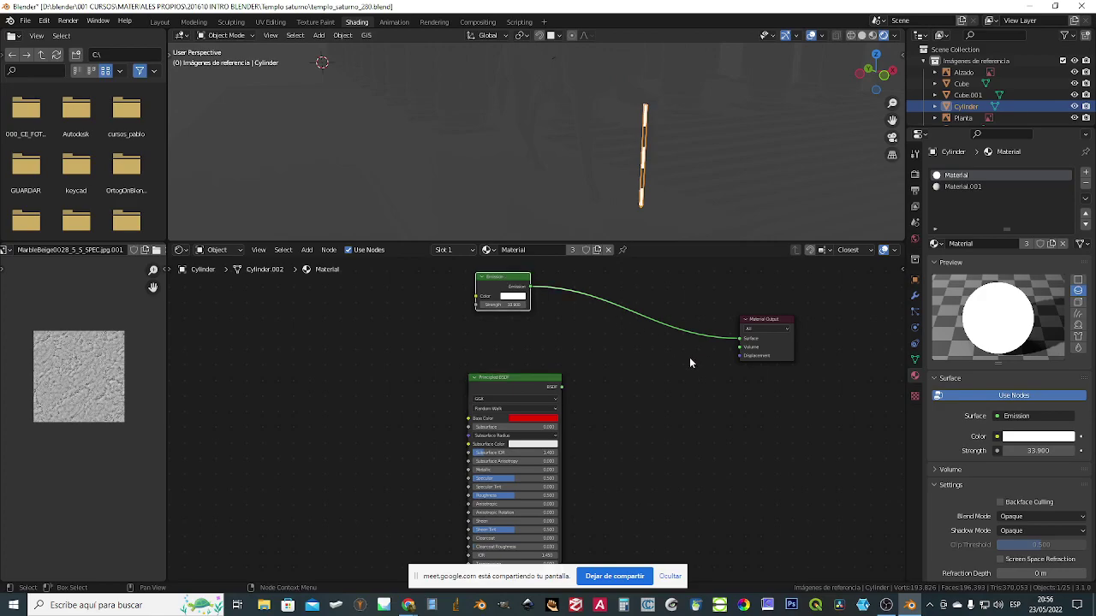
pyautogui.press('x')
pyautogui.moveTo(562, 387); pyautogui.dragTo(741, 340)
pyautogui.moveTo(541, 378); pyautogui.dragTo(632, 258)
# - Give the Principled BSDF a green emission colour and raise its Emission Strength to about 14.5
pyautogui.scroll(1, 657, 463)
pyautogui.scroll(2, 656, 469)
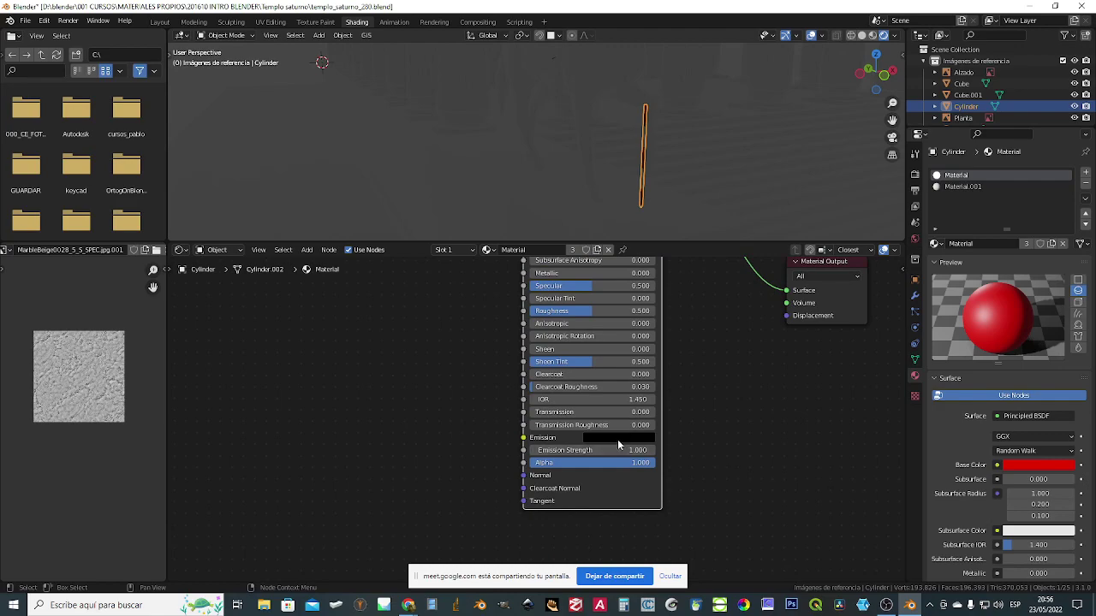
pyautogui.click(616, 439)
pyautogui.moveTo(683, 358); pyautogui.dragTo(682, 300)
pyautogui.scroll(1, 630, 315)
pyautogui.scroll(-2, 630, 315)
pyautogui.moveTo(629, 318)
pyautogui.mouseDown()
pyautogui.moveTo(600, 291)
pyautogui.moveTo(609, 300)
pyautogui.mouseUp()
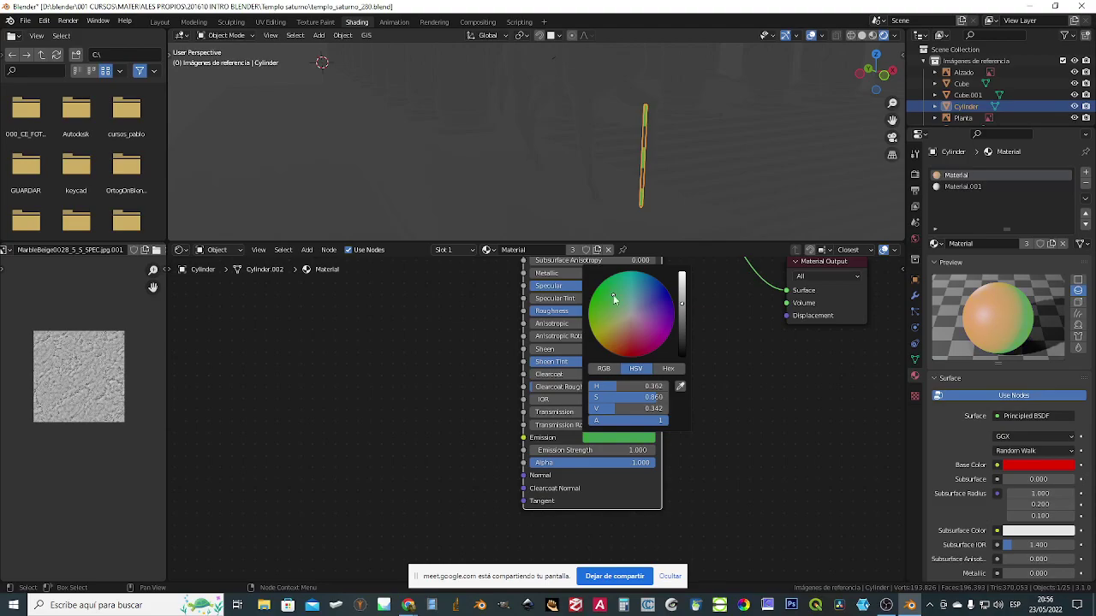
pyautogui.moveTo(590, 450); pyautogui.dragTo(638, 450)
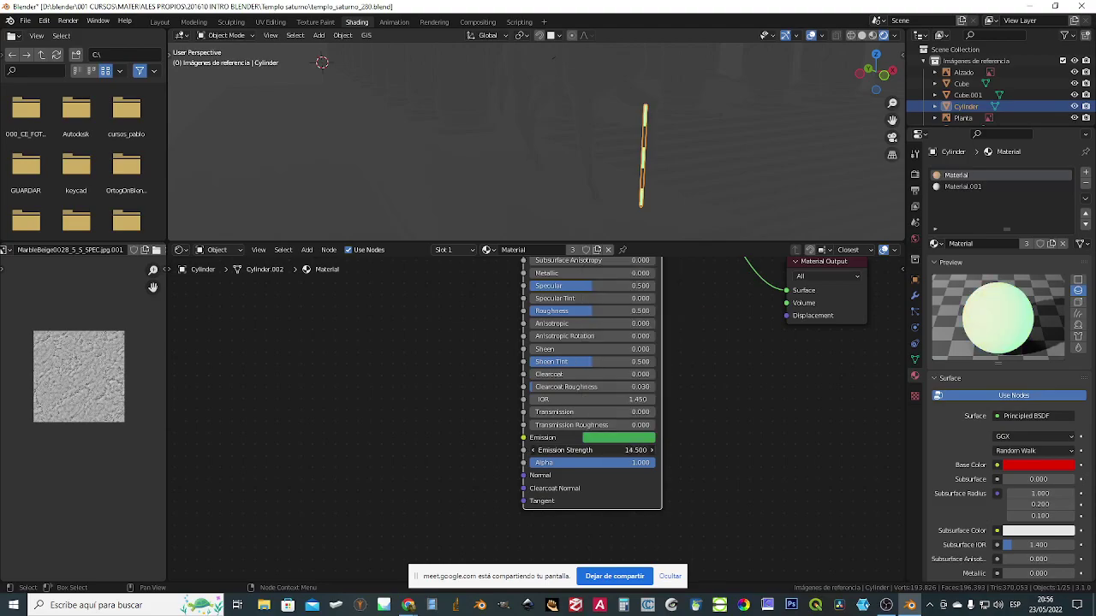
# - Check the pole's green glow in the 3D viewport, then undo the emission strength and colour changes
pyautogui.scroll(-3, 736, 385)
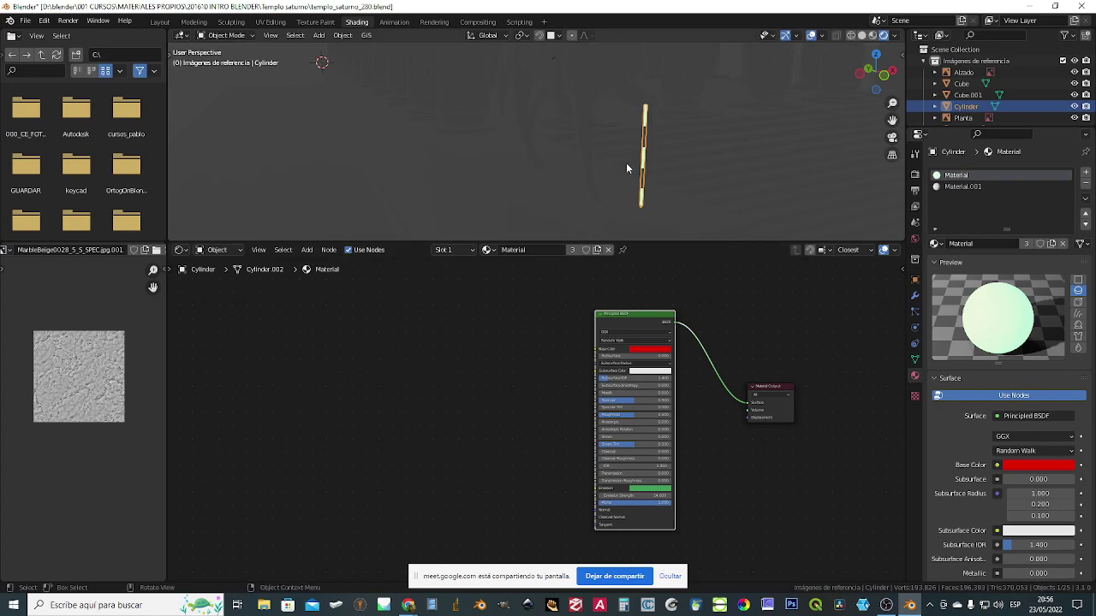
pyautogui.moveTo(649, 168); pyautogui.dragTo(531, 163, button='middle')
pyautogui.scroll(2, 684, 359)
pyautogui.scroll(-1, 679, 375)
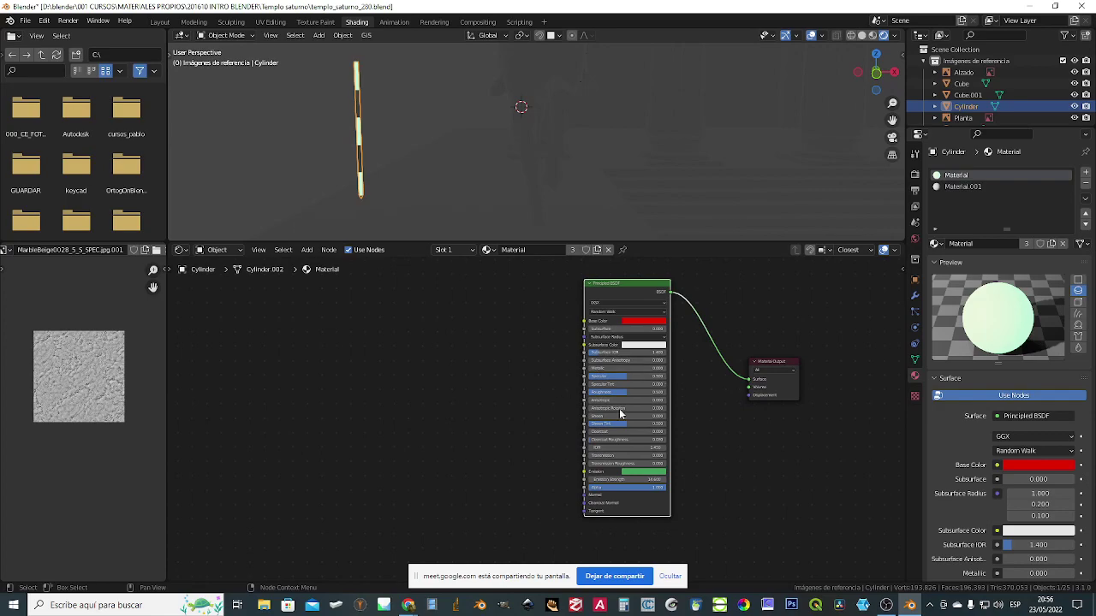
pyautogui.hotkey('ctrl', 'z')
pyautogui.hotkey('ctrl', 'z')
# - Return the 3D viewport to Material Preview shading, with the pole in view and the Principled BSDF parameters enlarged
pyautogui.scroll(1, 604, 336)
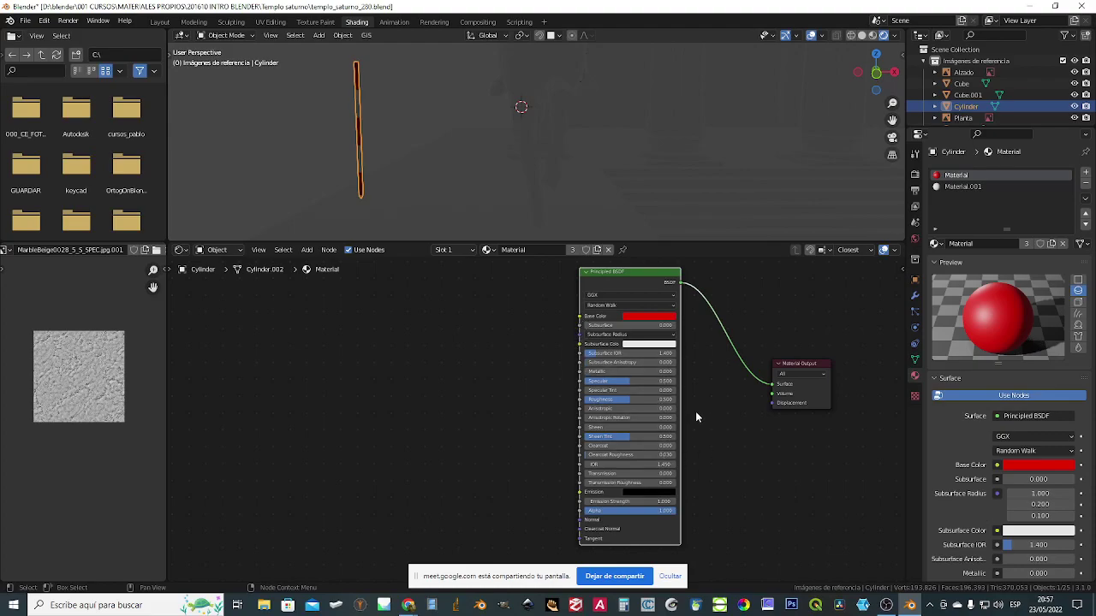
pyautogui.scroll(2, 652, 347)
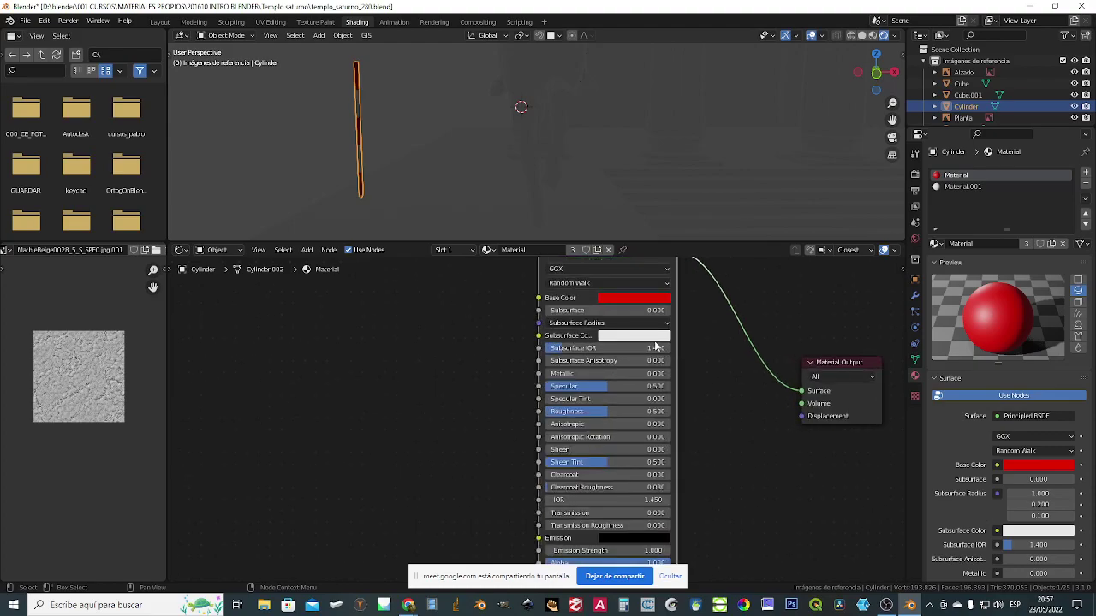
pyautogui.scroll(1, 651, 346)
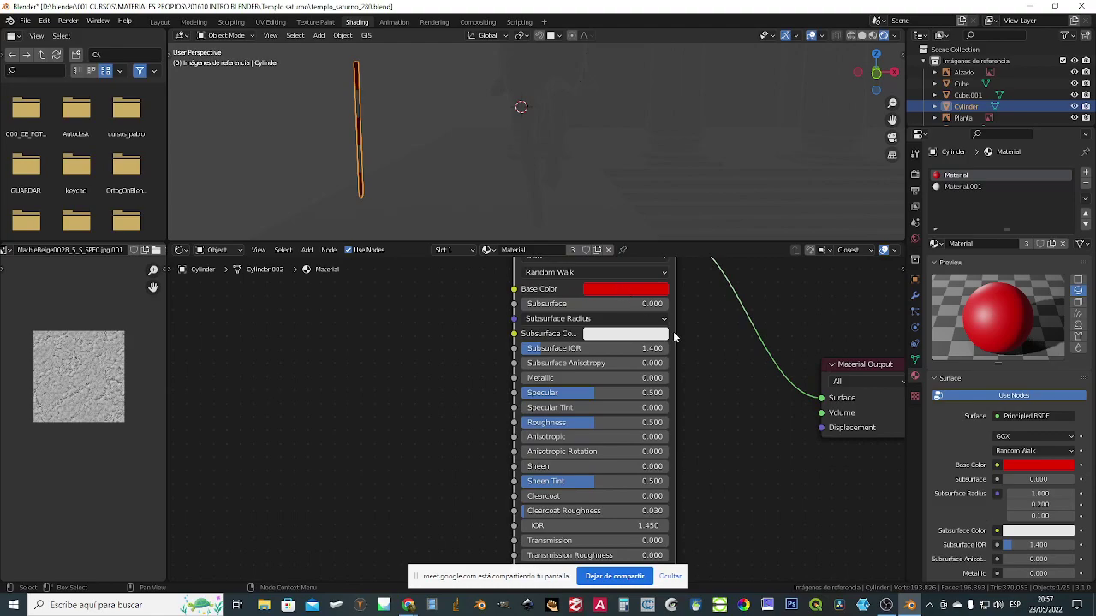
pyautogui.scroll(-2, 684, 385)
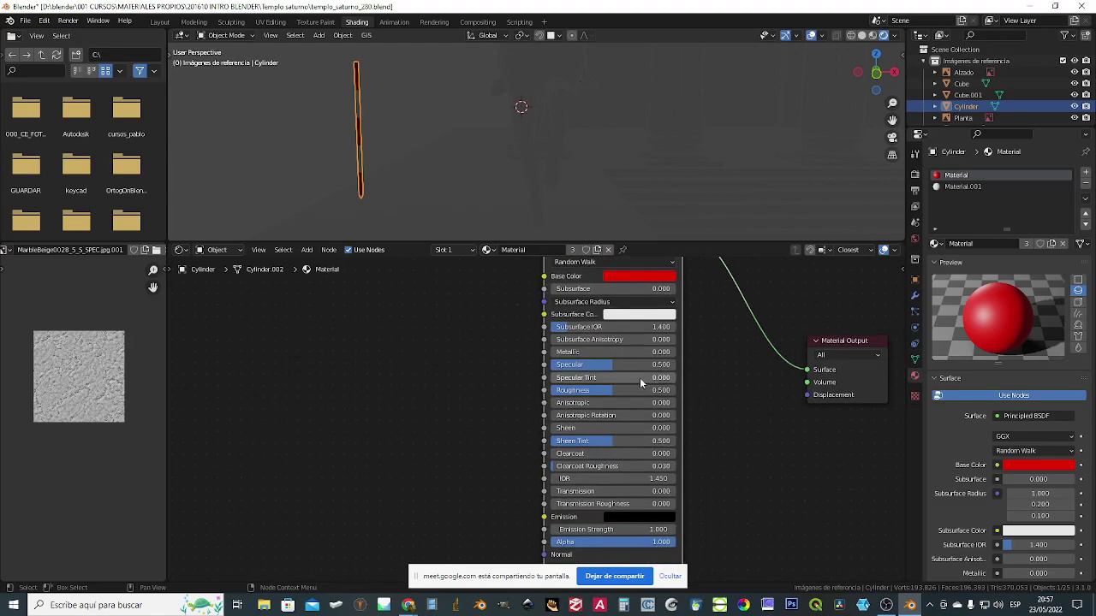
pyautogui.moveTo(387, 210); pyautogui.dragTo(376, 177, button='middle')
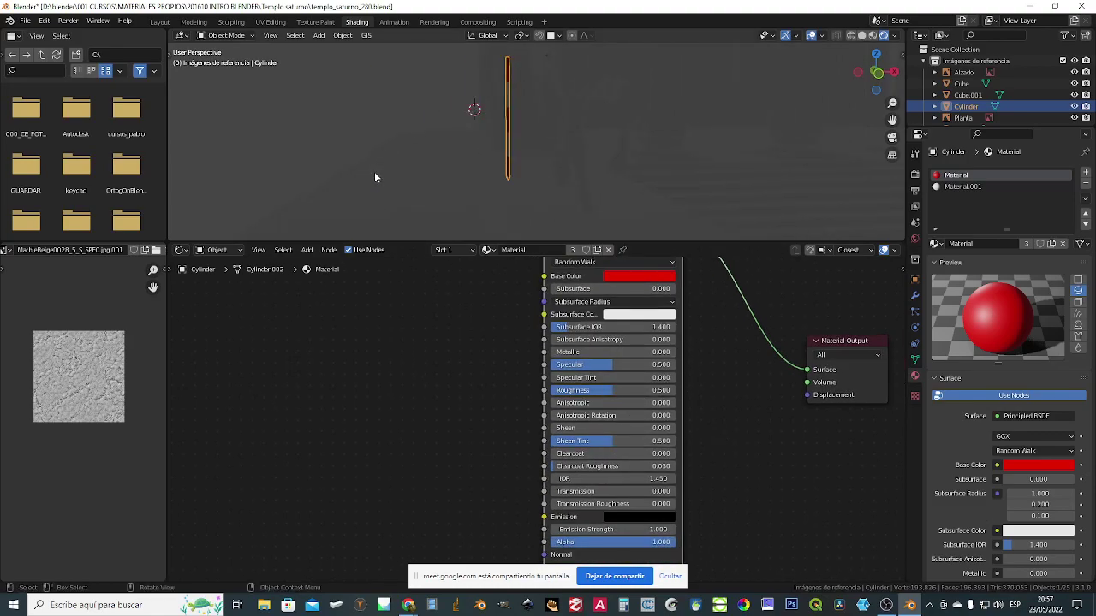
pyautogui.click(870, 36)
pyautogui.moveTo(599, 137); pyautogui.dragTo(530, 144, button='middle')
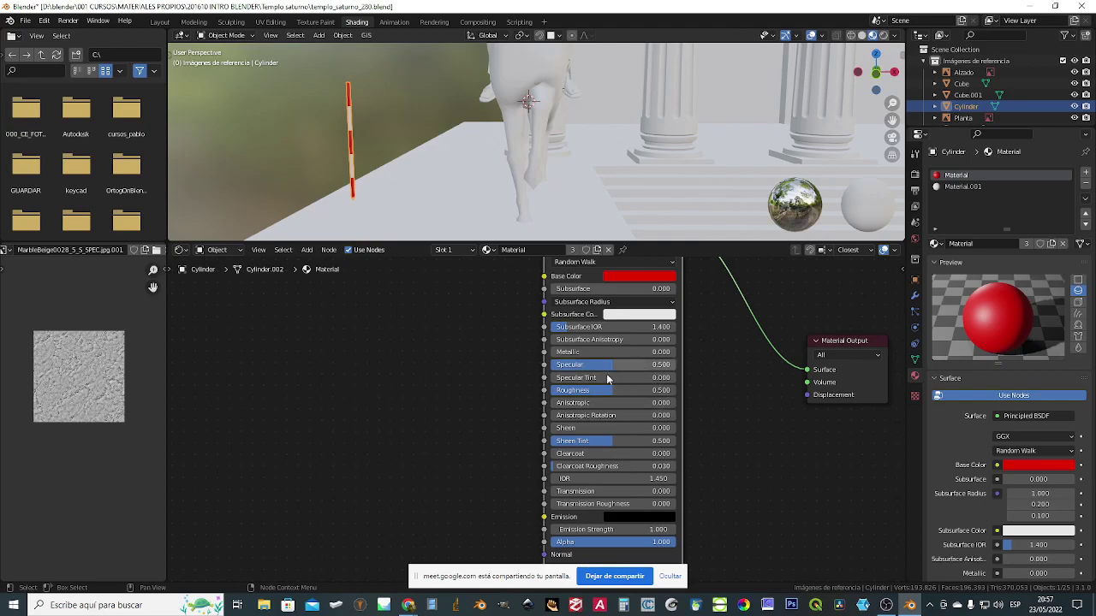
# - Set the red material's Specular to 0.977 and its Roughness to 0.377 in the Principled BSDF node
pyautogui.moveTo(610, 363); pyautogui.dragTo(685, 367)
pyautogui.moveTo(351, 146); pyautogui.dragTo(440, 152, button='middle')
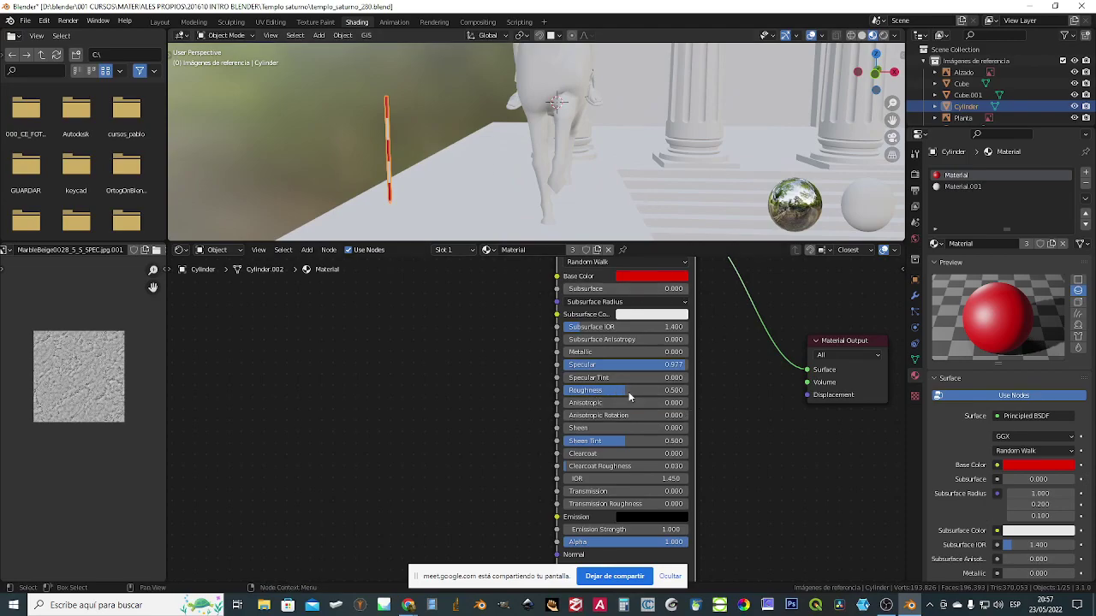
pyautogui.moveTo(625, 394); pyautogui.dragTo(561, 393)
pyautogui.scroll(2, 443, 135)
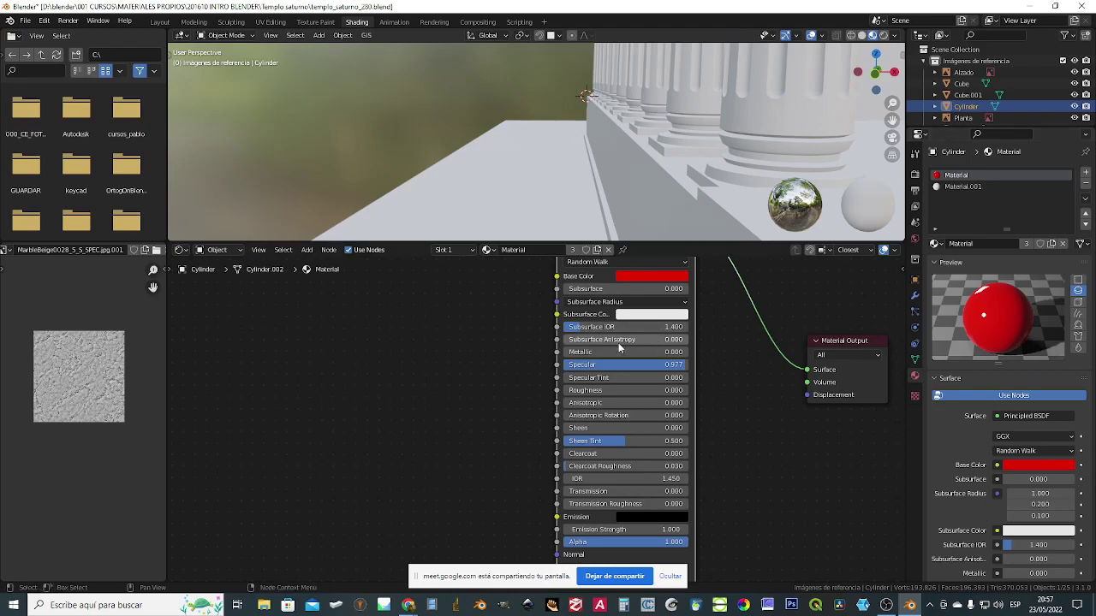
pyautogui.moveTo(572, 394); pyautogui.dragTo(610, 394)
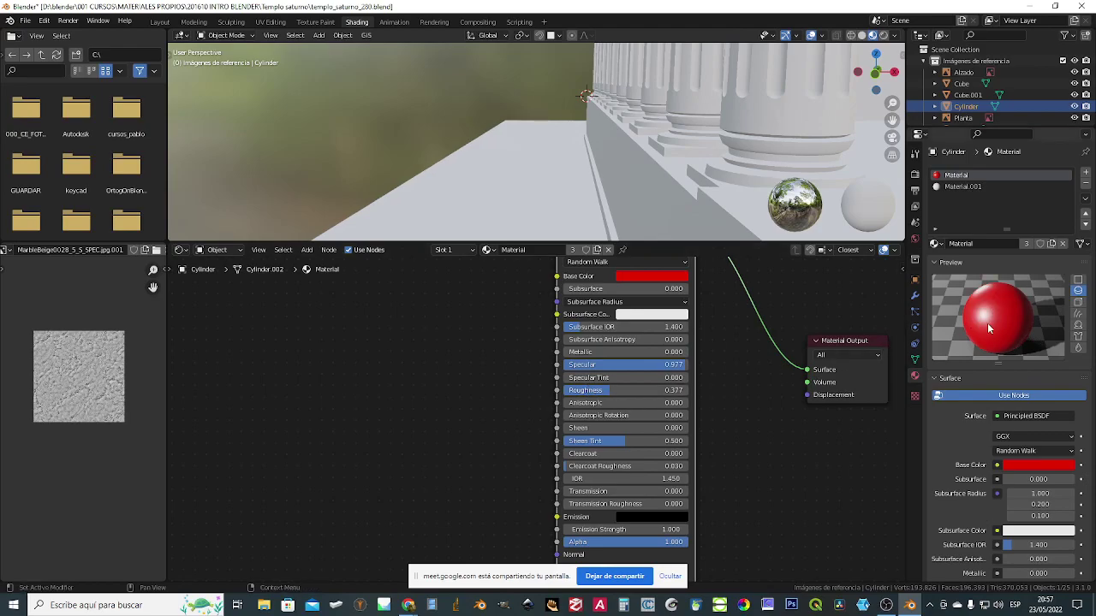
pyautogui.scroll(-1, 608, 389)
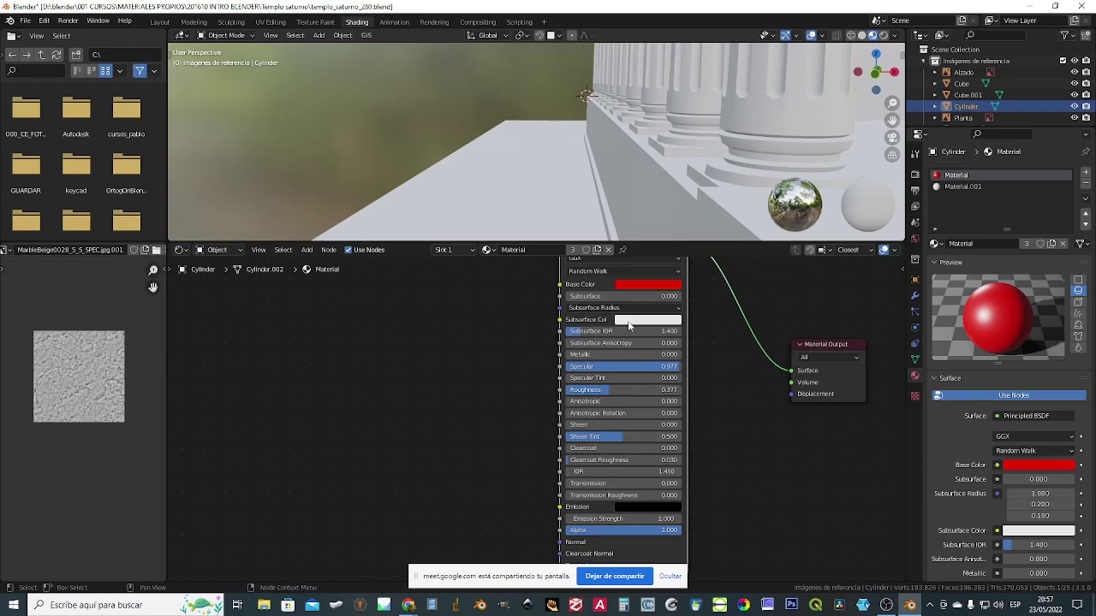
# - Give the red material's Principled BSDF a grey emission colour and set its Emission Strength to 8
pyautogui.scroll(-1, 694, 413)
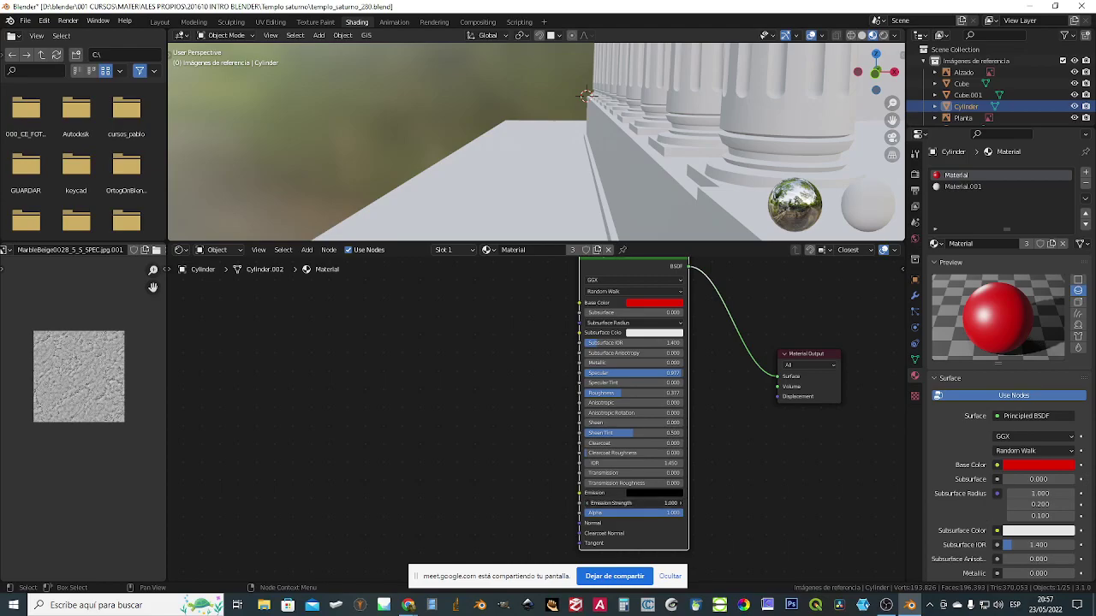
pyautogui.click(655, 493)
pyautogui.moveTo(706, 426); pyautogui.dragTo(704, 400)
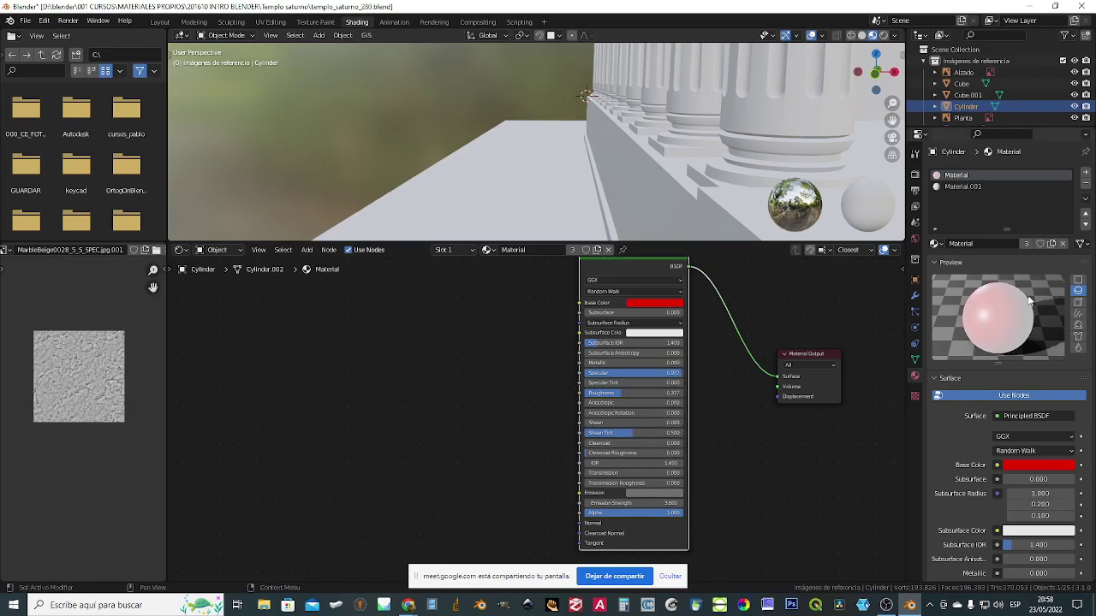
pyautogui.click(645, 502)
pyautogui.write('800')
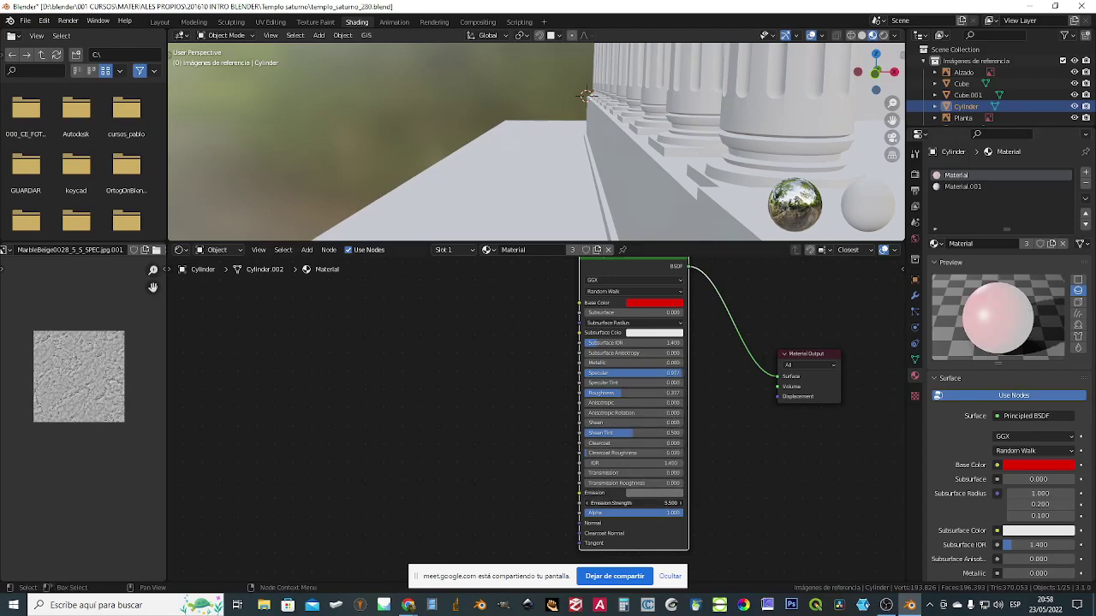
pyautogui.press('Return')
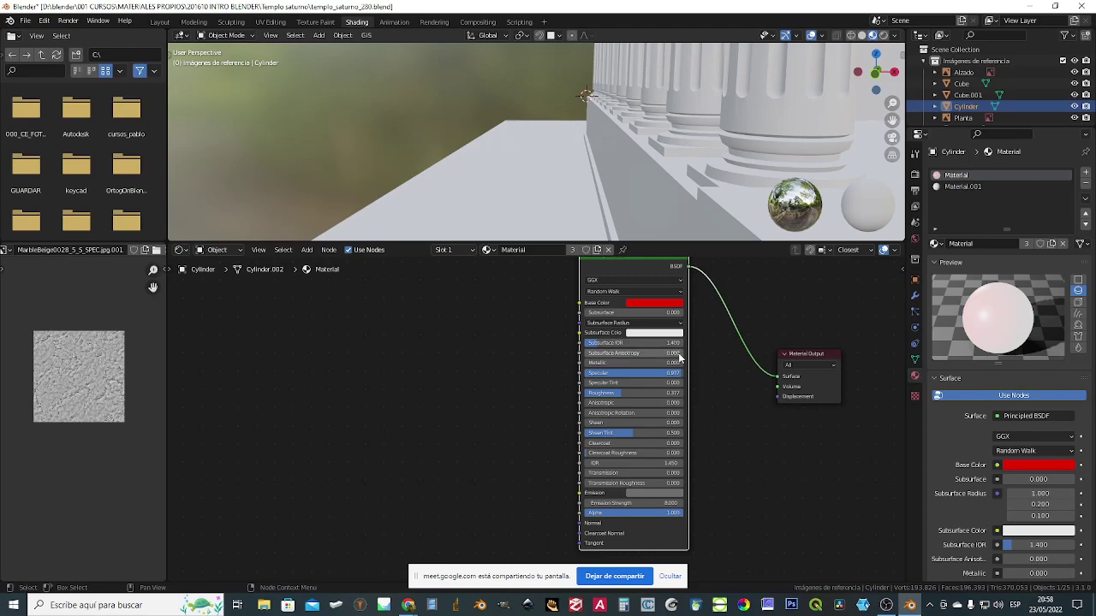
pyautogui.scroll(-1, 685, 321)
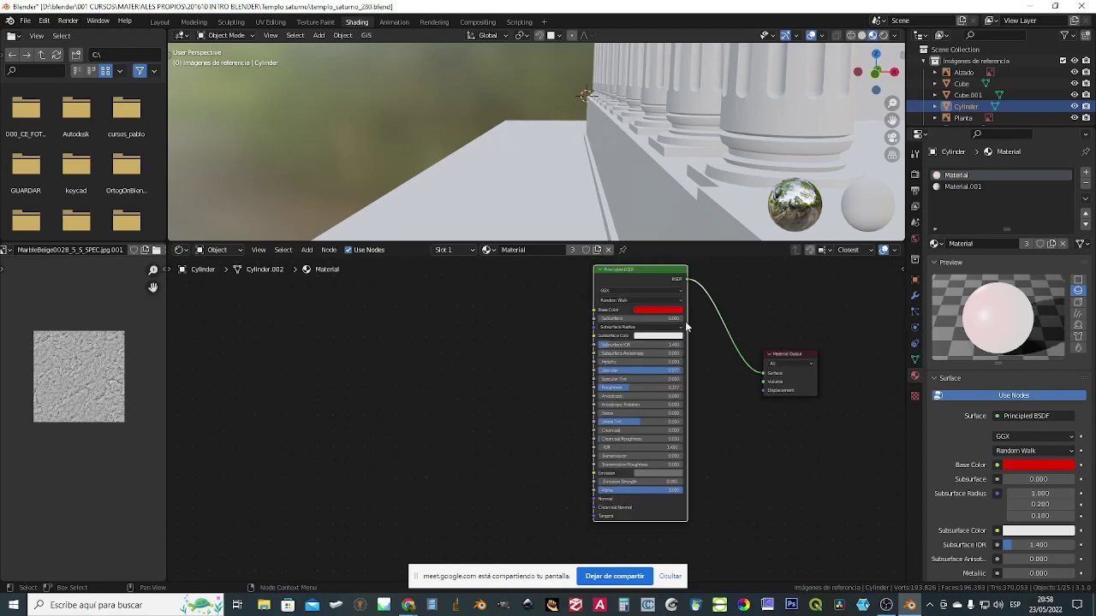
# - Delete the Principled BSDF node from the pole's first material, leaving only the Material Output node
pyautogui.click(307, 249)
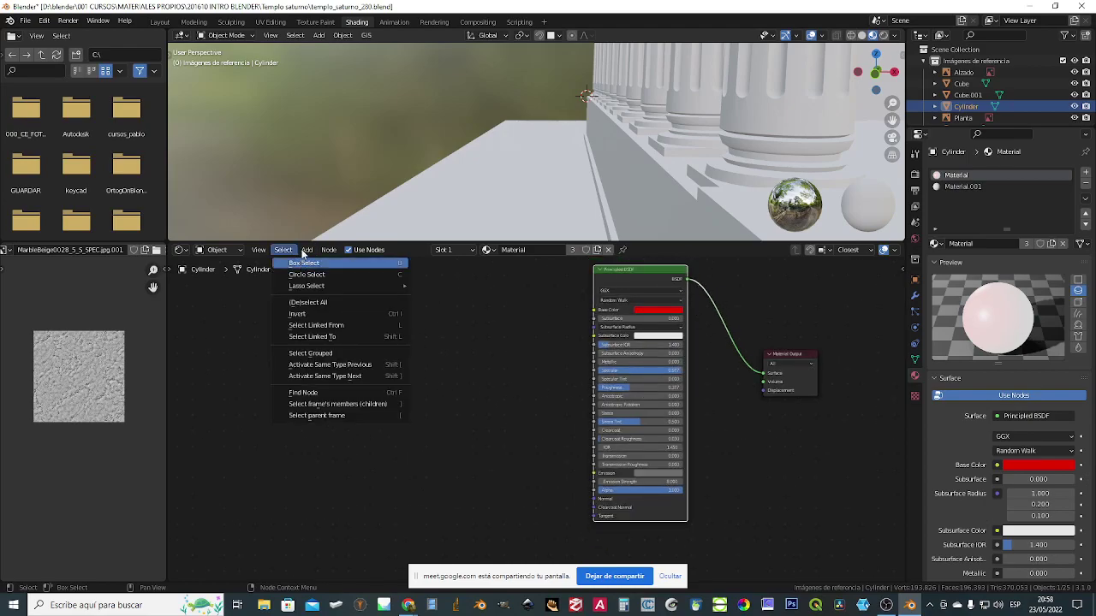
pyautogui.click(302, 251)
pyautogui.click(305, 250)
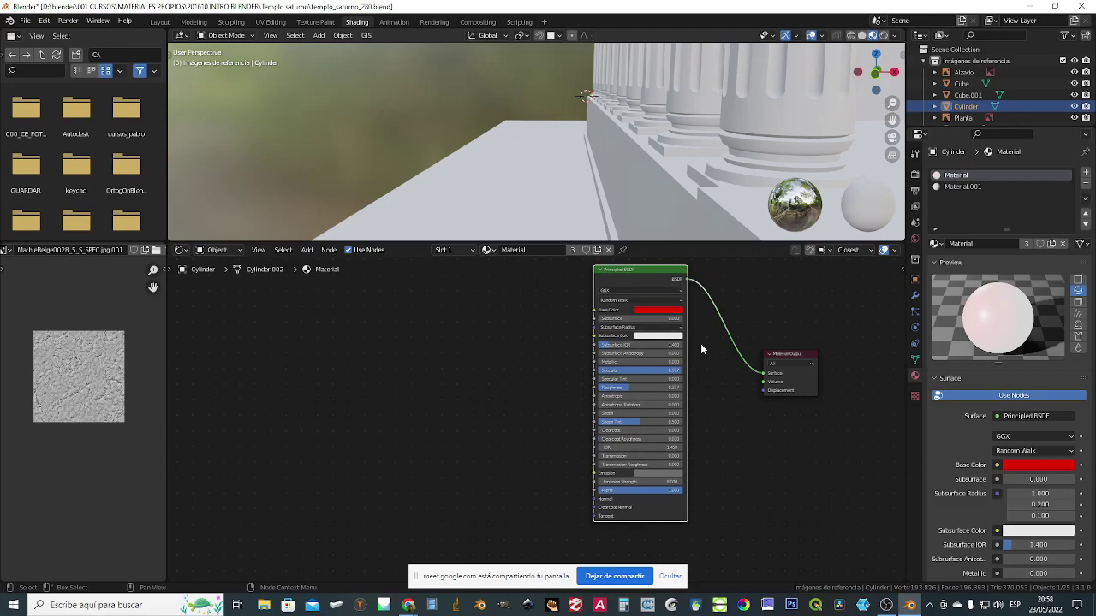
pyautogui.moveTo(646, 268); pyautogui.dragTo(643, 272)
pyautogui.moveTo(758, 387); pyautogui.dragTo(761, 387)
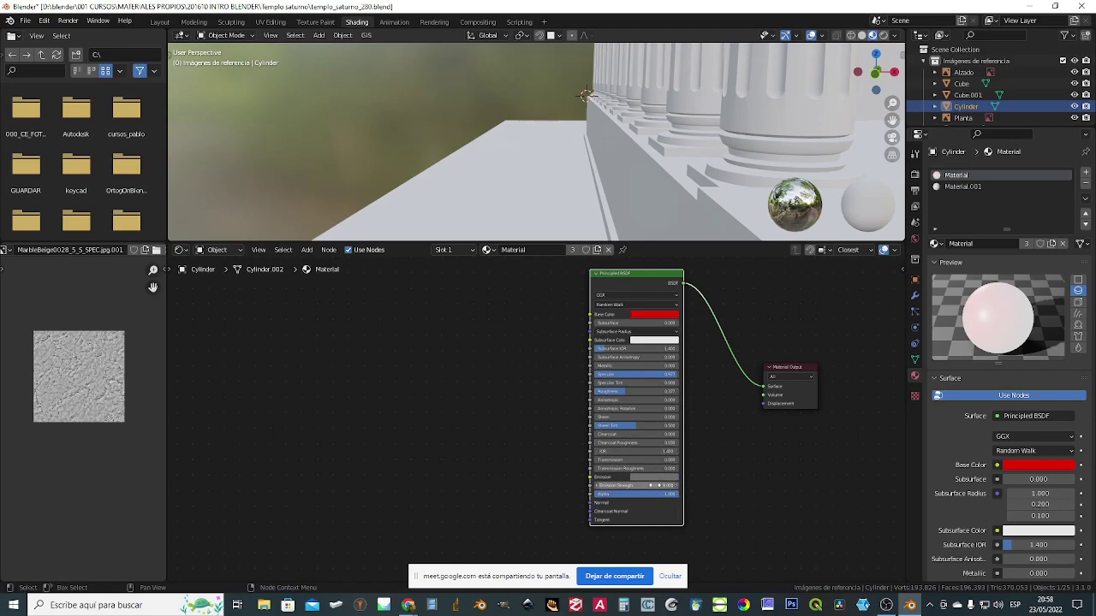
pyautogui.click(663, 478)
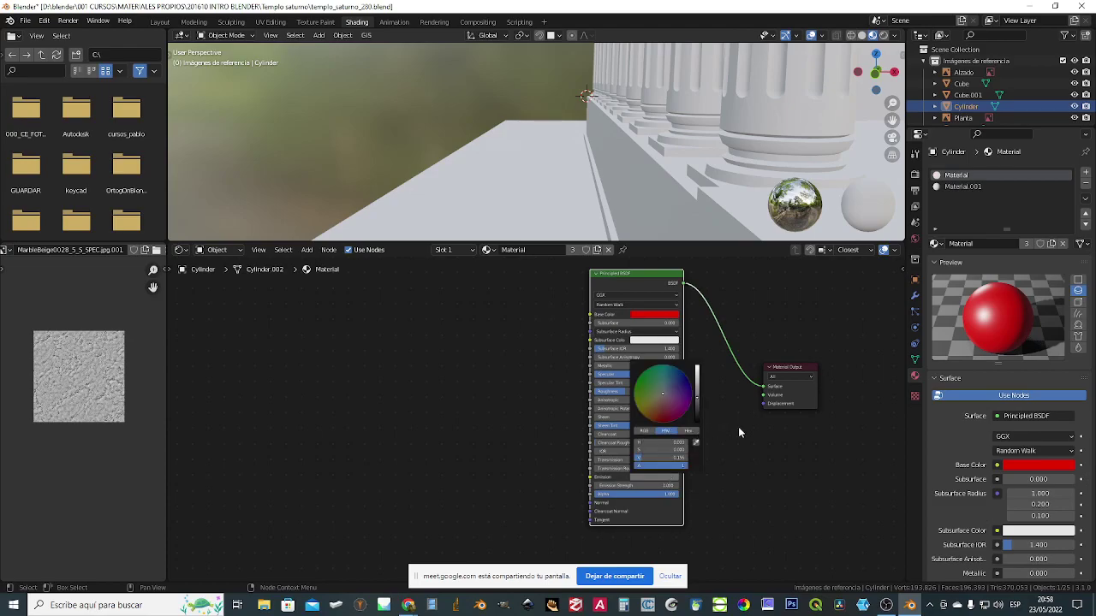
pyautogui.press('Delete')
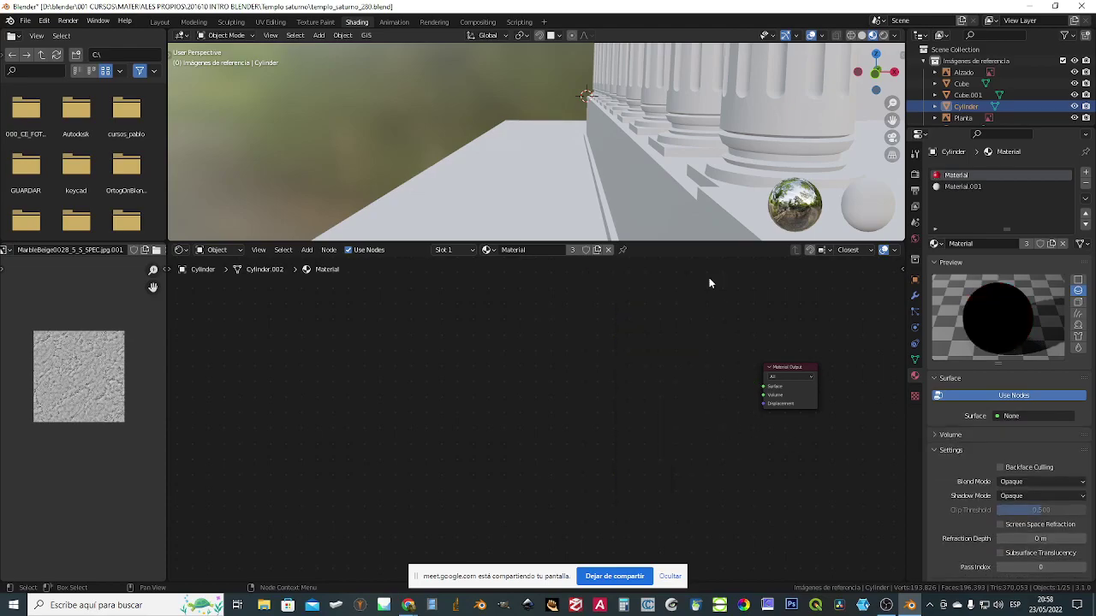
# - Add a new Principled BSDF node found by searching "princ" and connect its BSDF output to the Material Output's Surface
pyautogui.click(307, 250)
pyautogui.click(309, 251)
pyautogui.click(322, 265)
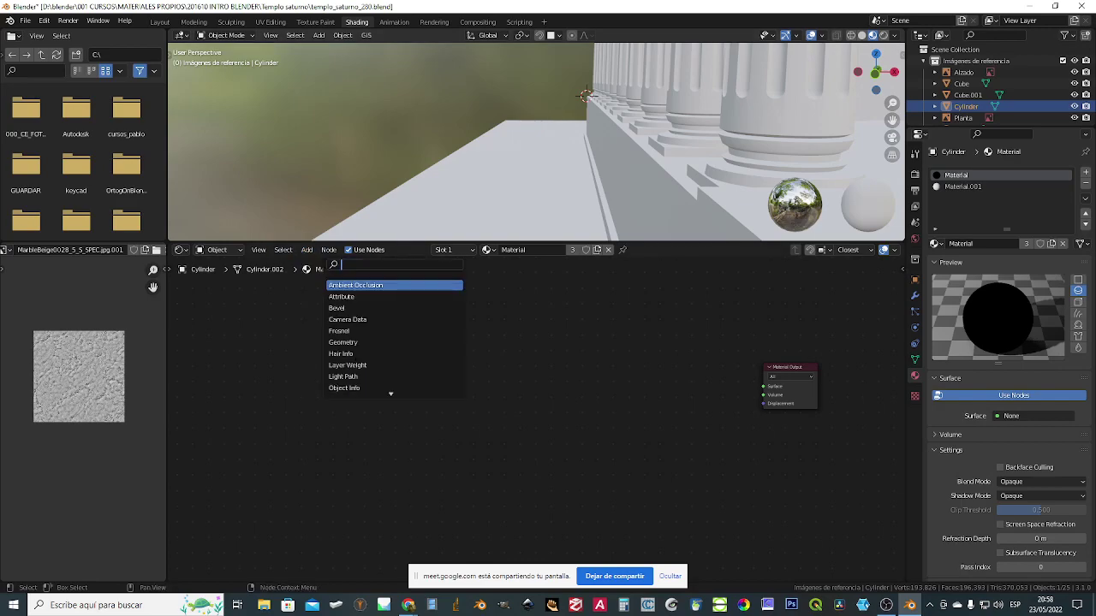
pyautogui.write('princ')
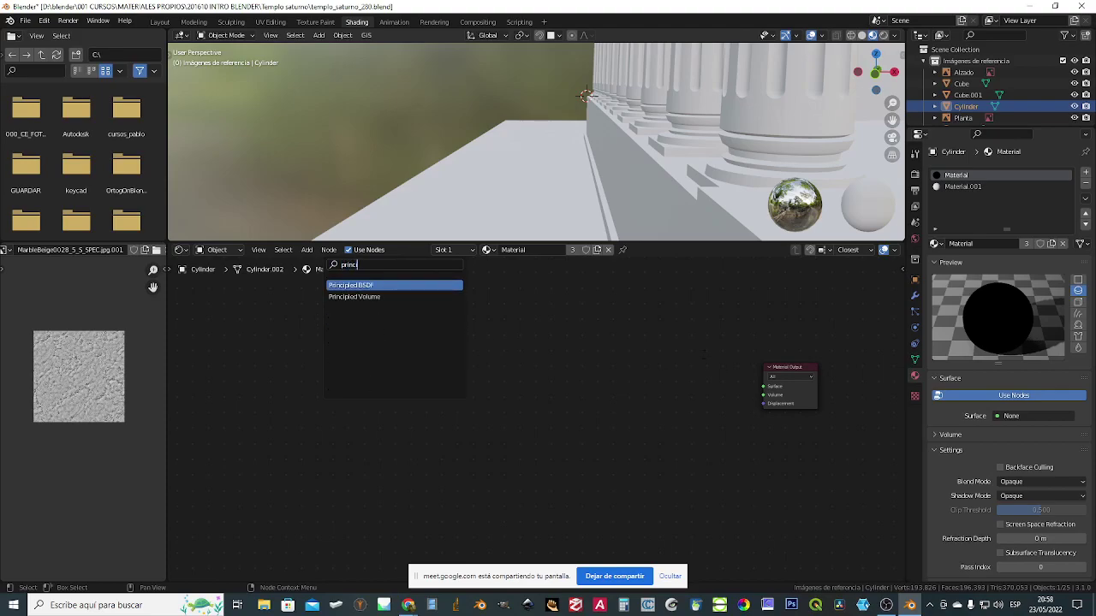
pyautogui.click(367, 284)
pyautogui.click(774, 338)
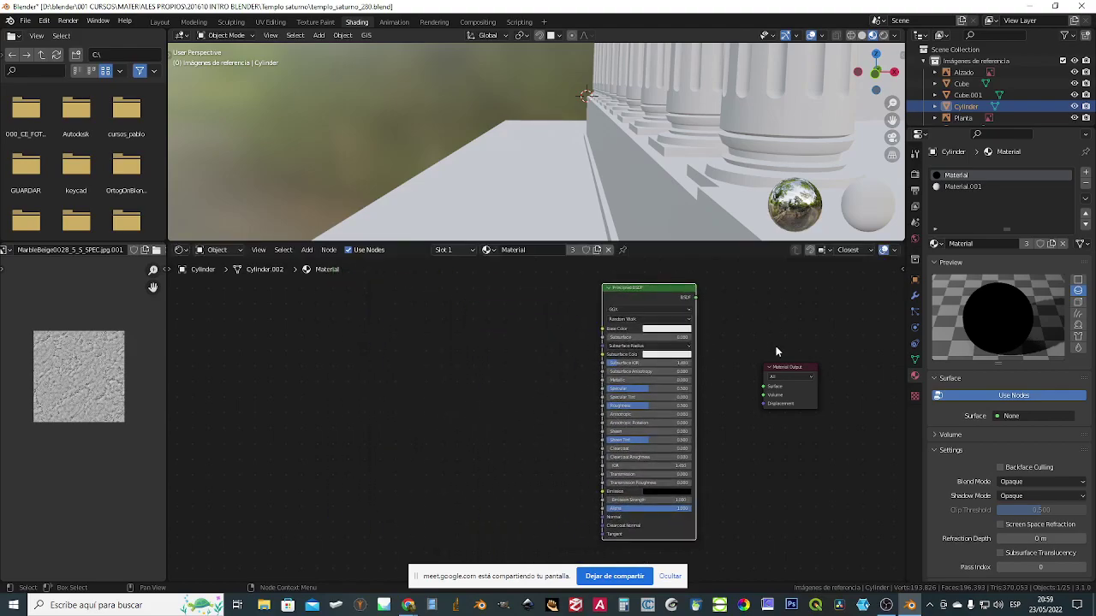
pyautogui.moveTo(788, 370); pyautogui.dragTo(771, 325)
pyautogui.moveTo(696, 297); pyautogui.dragTo(748, 344)
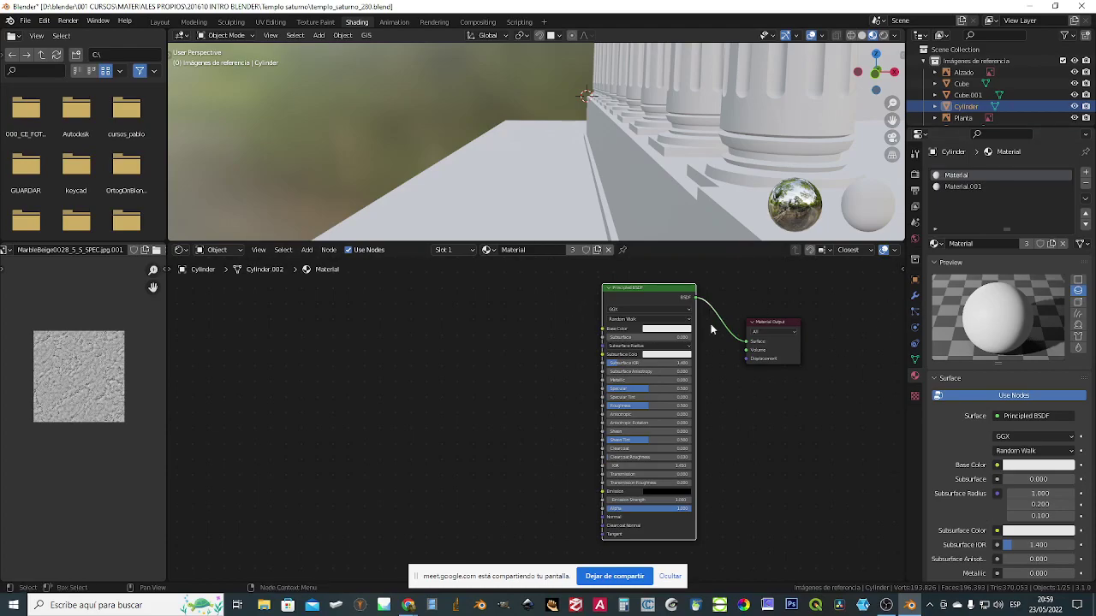
pyautogui.scroll(3, 654, 334)
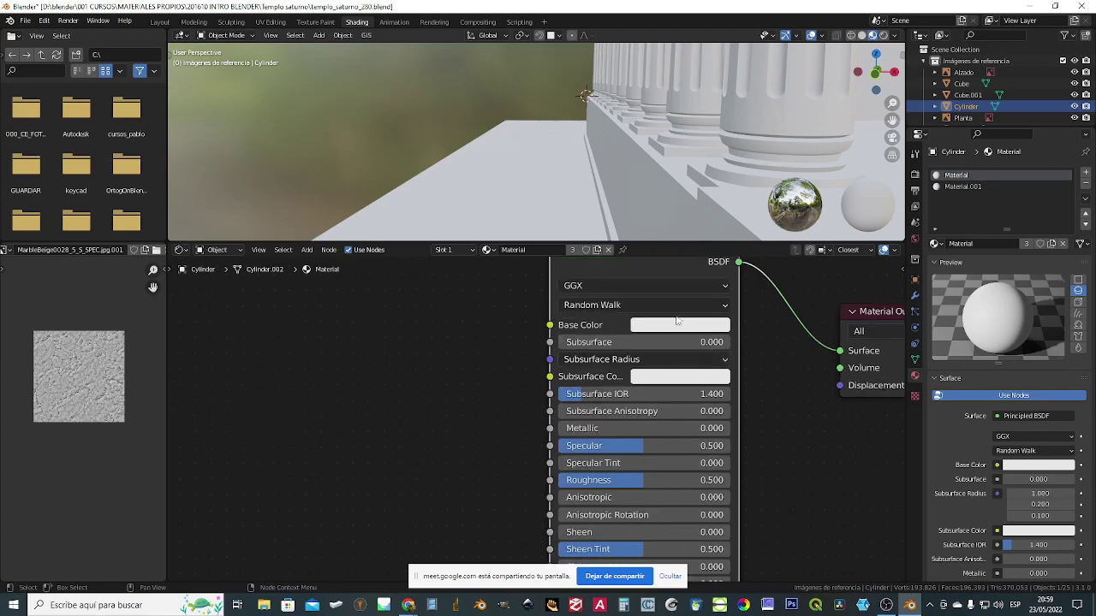
pyautogui.click(682, 326)
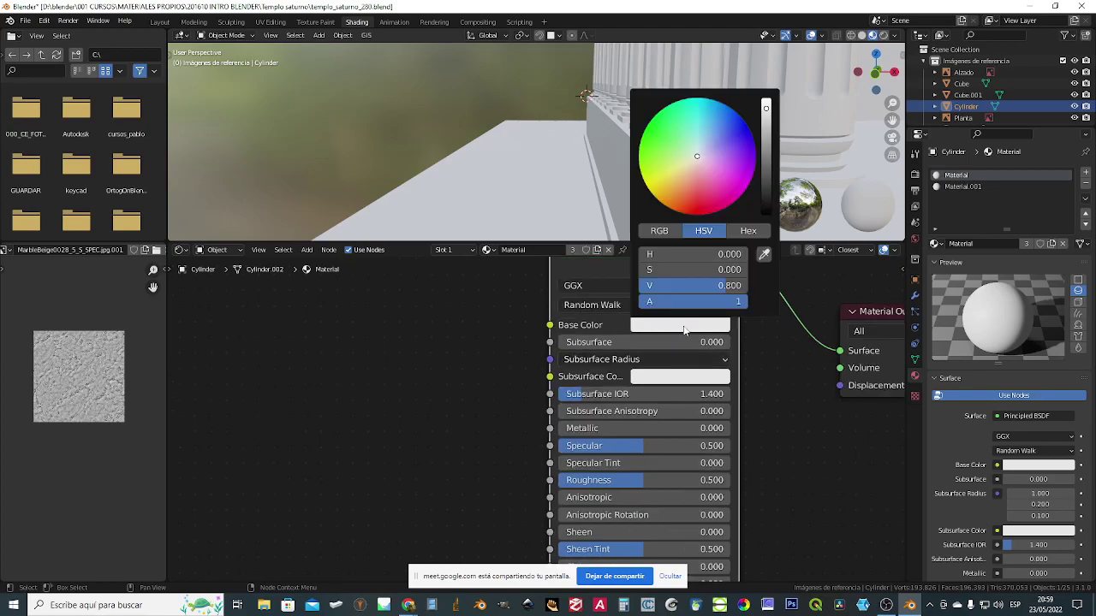
pyautogui.scroll(-4, 755, 385)
pyautogui.moveTo(755, 387); pyautogui.dragTo(766, 361, button='middle')
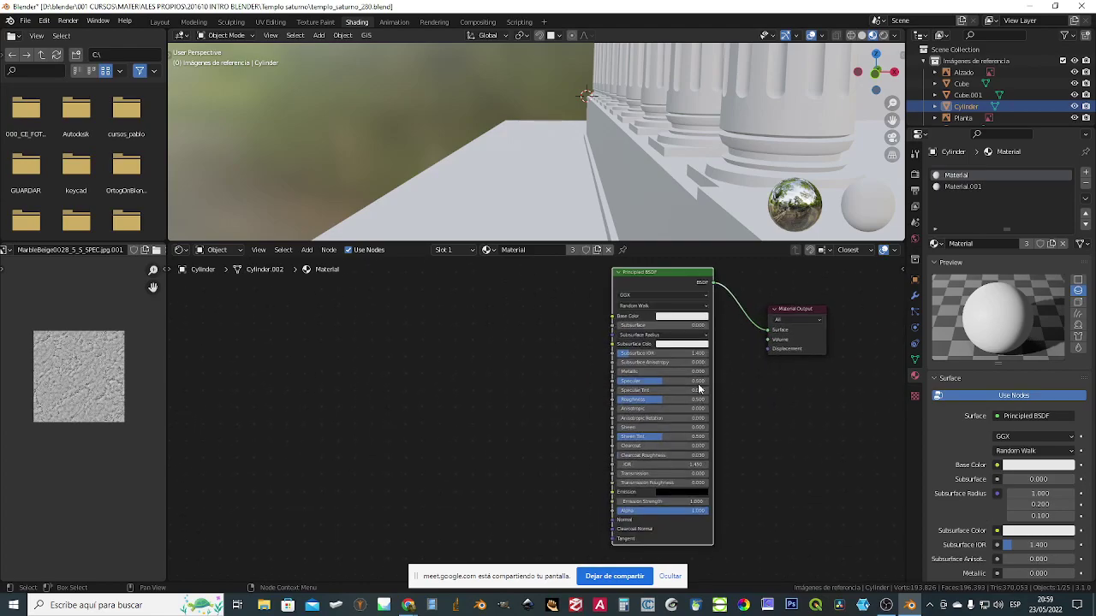
# - Add a Brick Texture node and connect its Color output to the Principled BSDF's Base Color
pyautogui.click(304, 250)
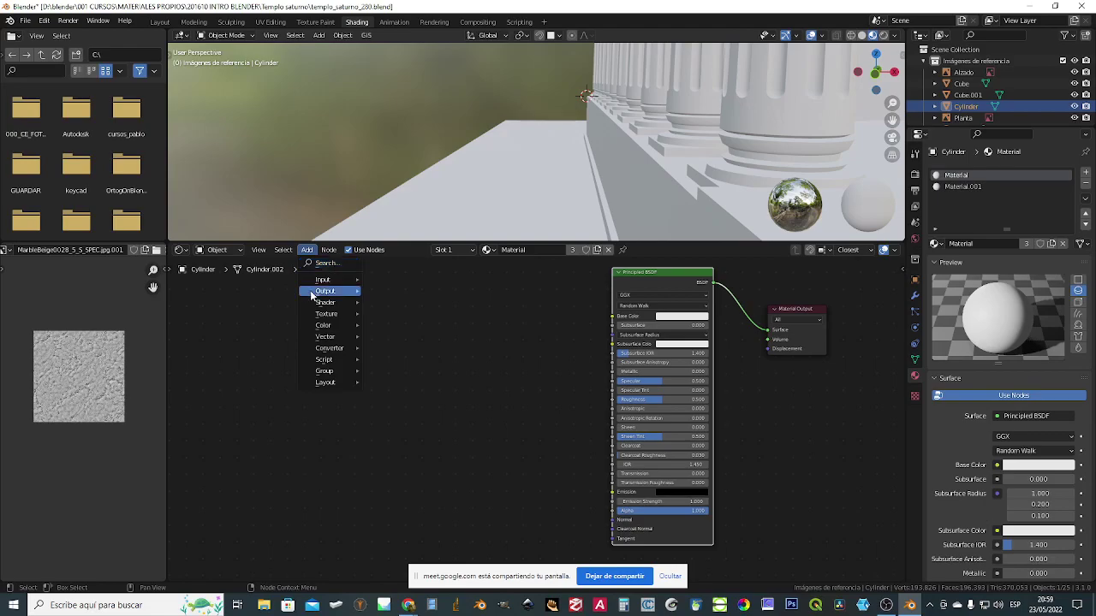
pyautogui.moveTo(323, 313)
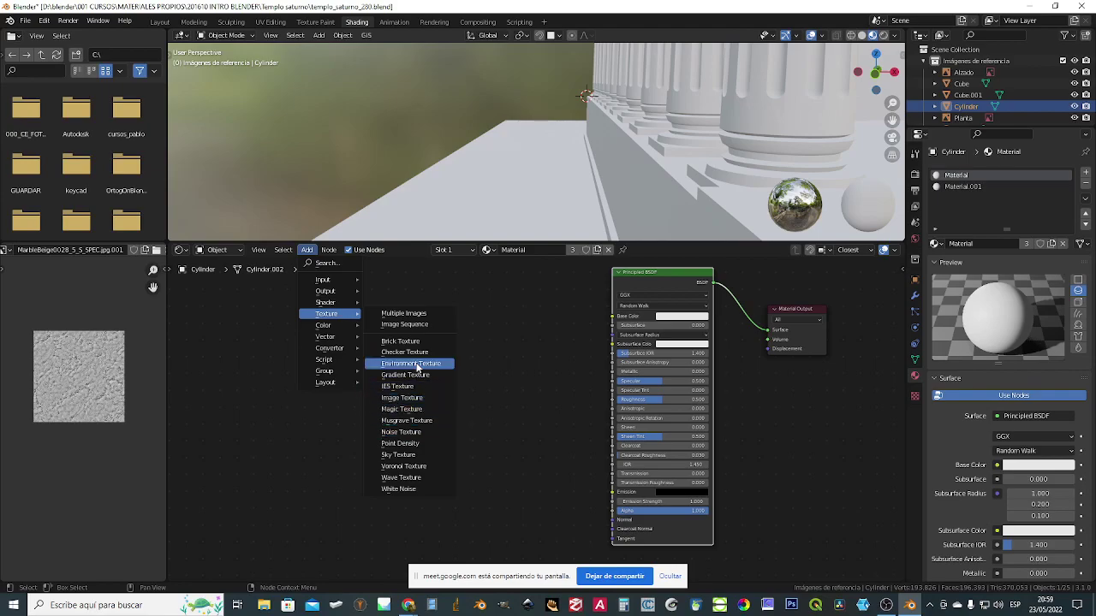
pyautogui.click(409, 340)
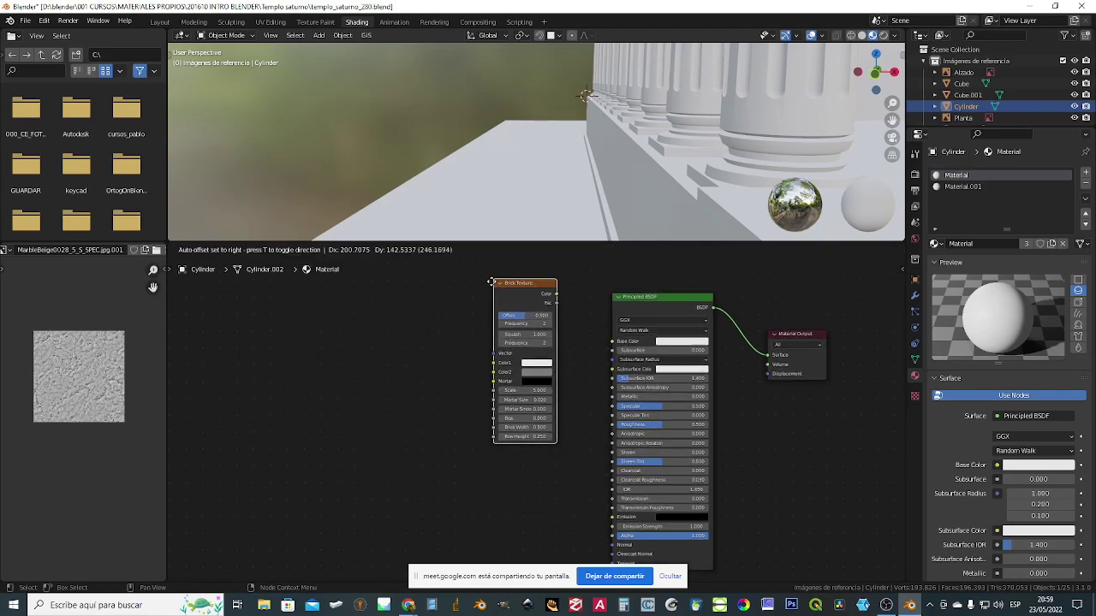
pyautogui.click(534, 325)
pyautogui.moveTo(546, 322); pyautogui.dragTo(615, 343)
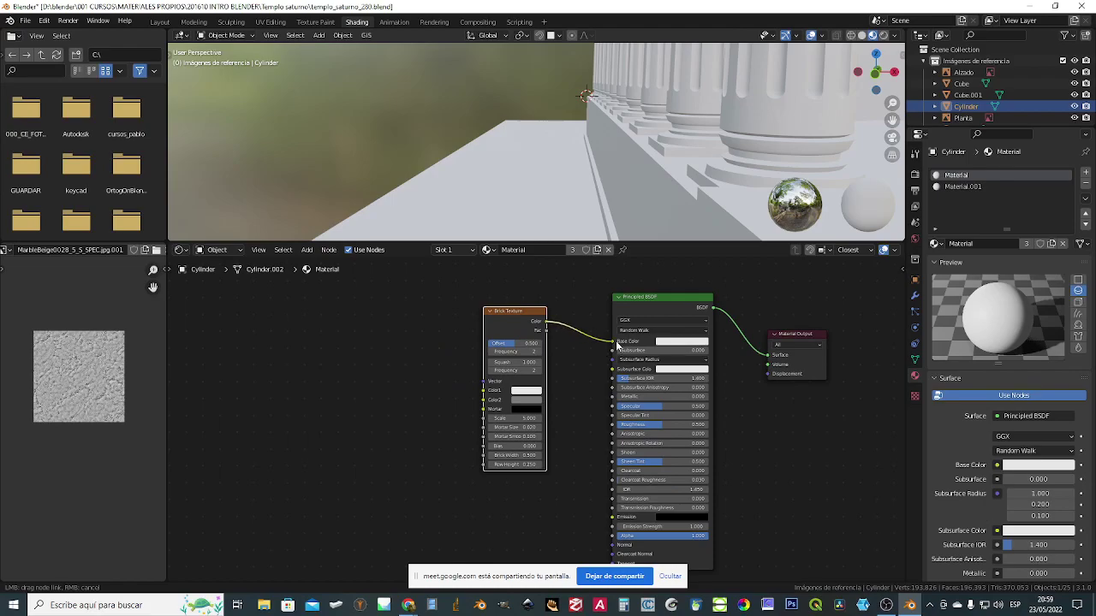
# - Switch the material preview to a flat plane and examine the brick pattern on the pole beside the temple
pyautogui.moveTo(555, 84); pyautogui.dragTo(554, 84)
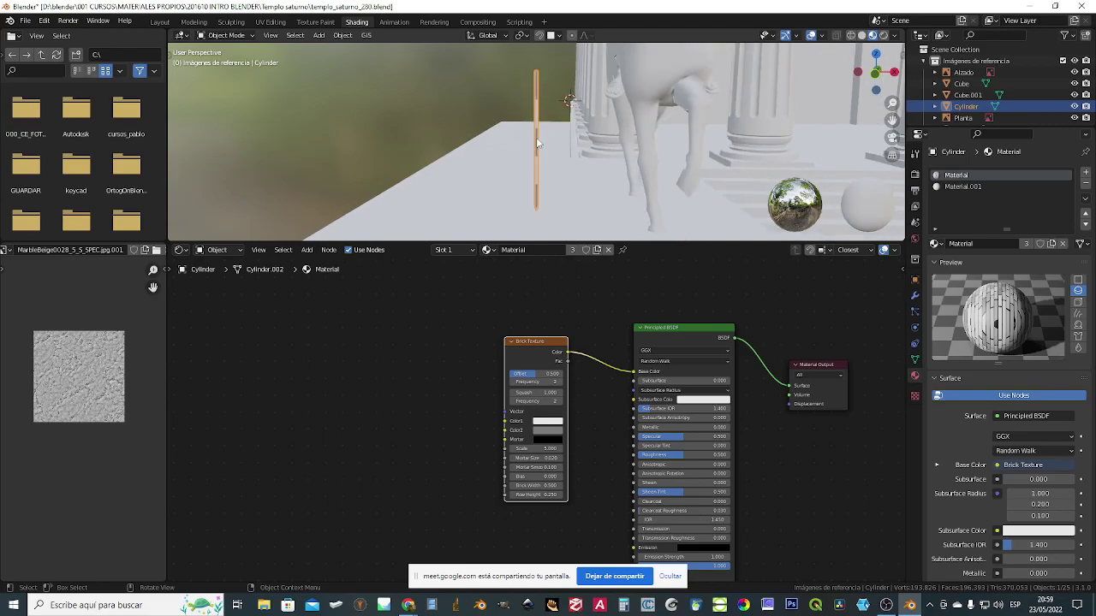
pyautogui.click(1077, 280)
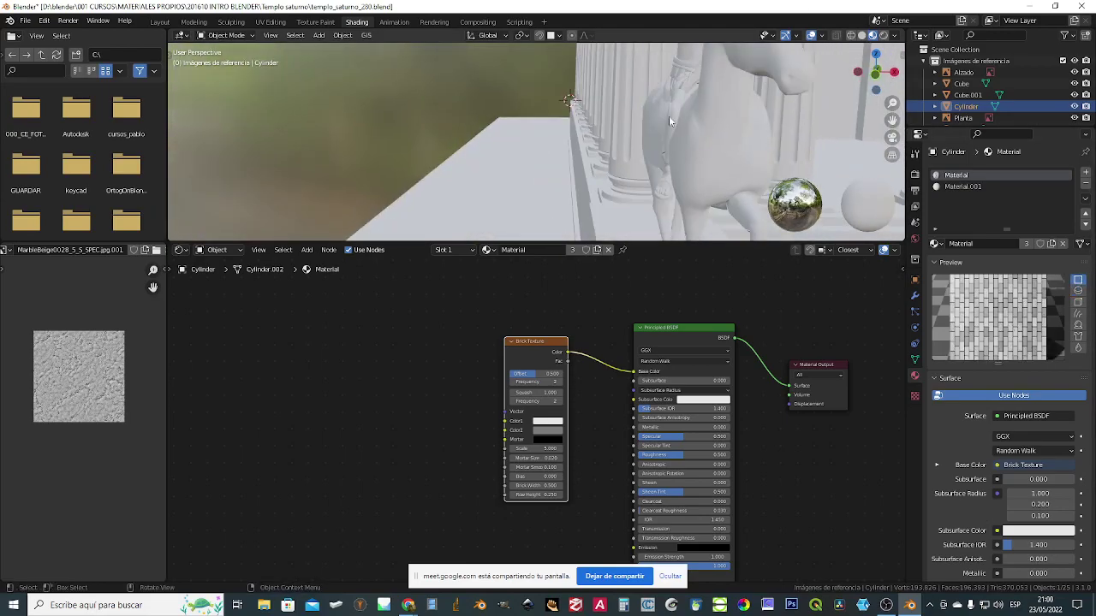
pyautogui.scroll(-6, 544, 129)
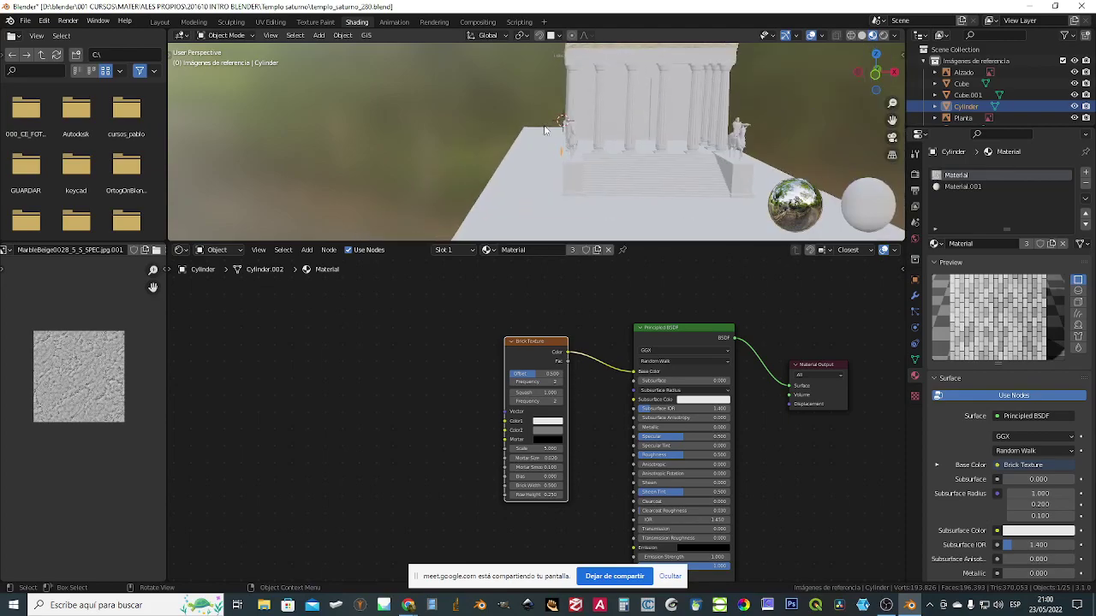
pyautogui.scroll(5, 544, 125)
pyautogui.scroll(1, 437, 147)
pyautogui.scroll(-1, 438, 147)
pyautogui.scroll(2, 438, 147)
pyautogui.scroll(-2, 438, 145)
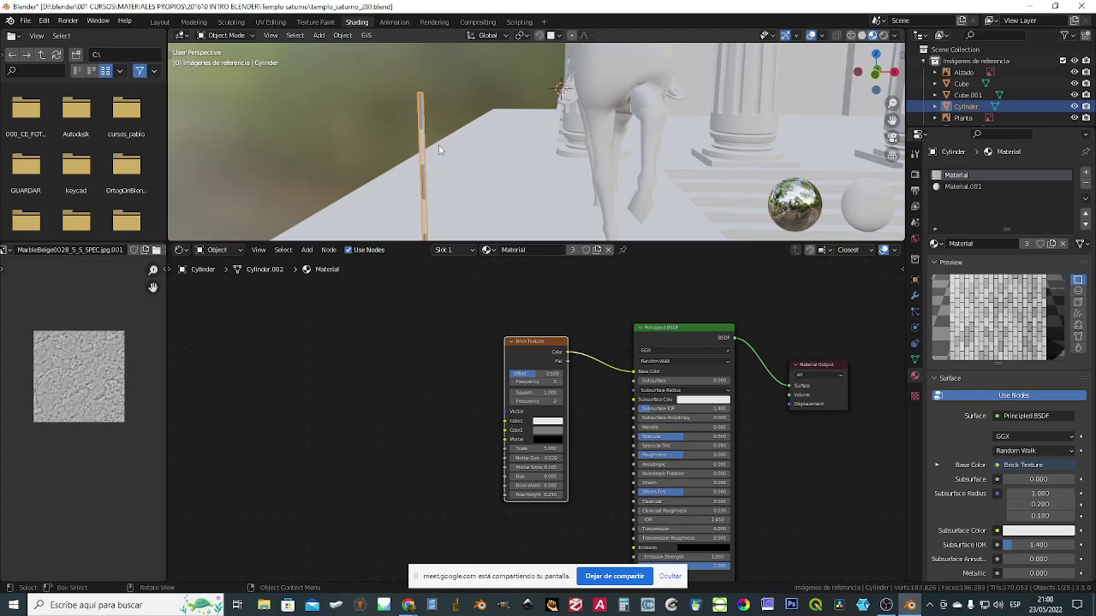
pyautogui.scroll(-8, 504, 174)
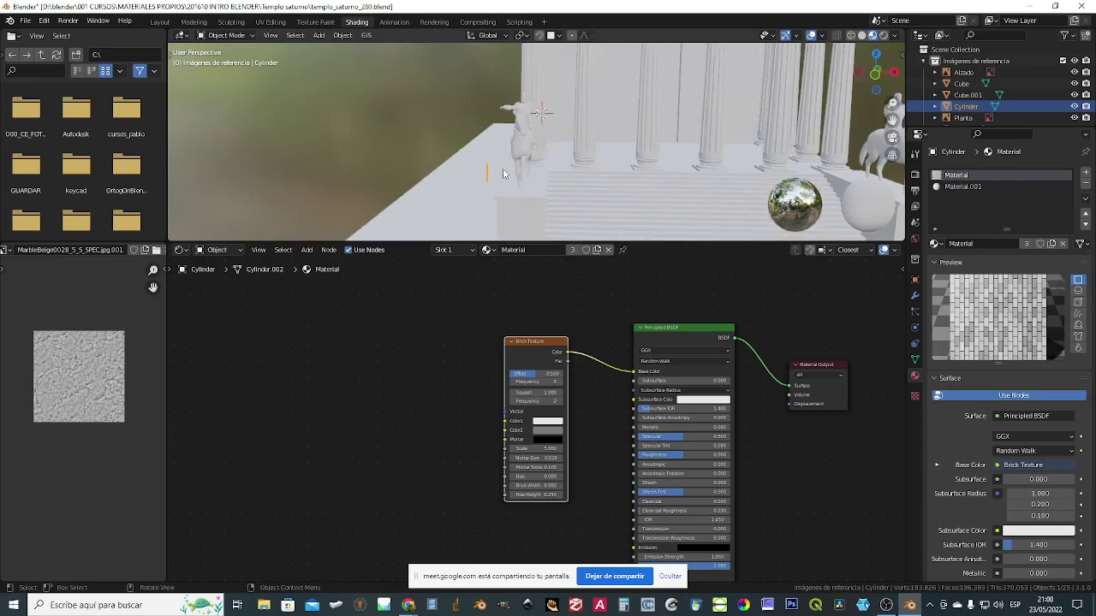
pyautogui.scroll(-1, 522, 146)
pyautogui.moveTo(514, 145)
pyautogui.keyDown('shift'); pyautogui.mouseDown(button='middle')
pyautogui.moveTo(567, 220)
pyautogui.moveTo(461, 164)
pyautogui.moveTo(507, 141)
pyautogui.moveTo(350, 66)
pyautogui.moveTo(526, 145)
pyautogui.mouseUp(button='middle'); pyautogui.keyUp('shift')
pyautogui.scroll(-3, 460, 163)
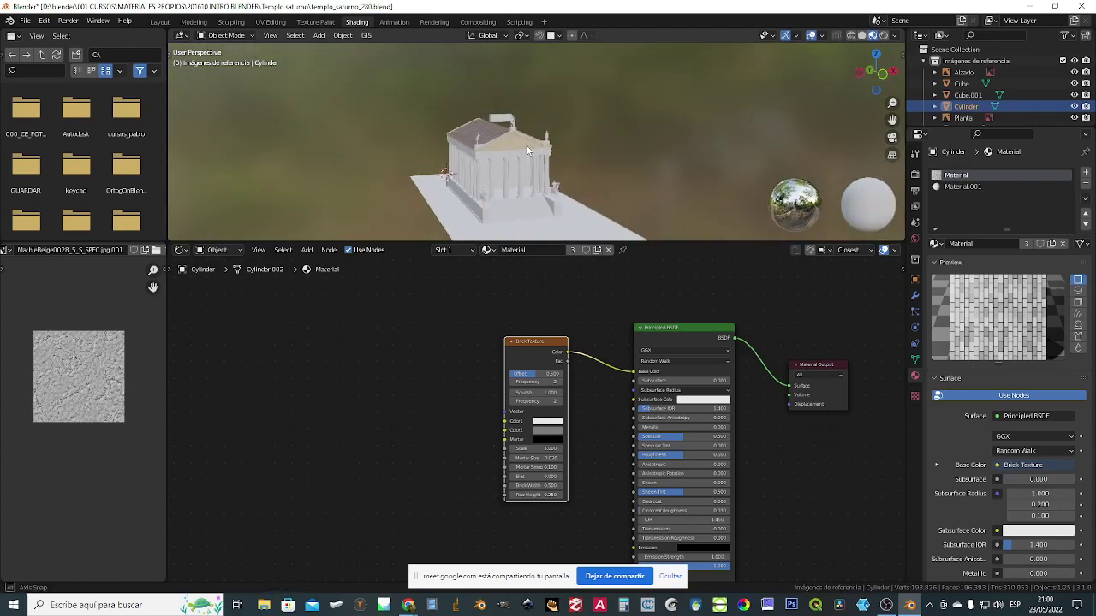
# - Add a UV sphere mesh to the scene and frame it in the 3D viewport
pyautogui.click(318, 36)
pyautogui.moveTo(335, 52)
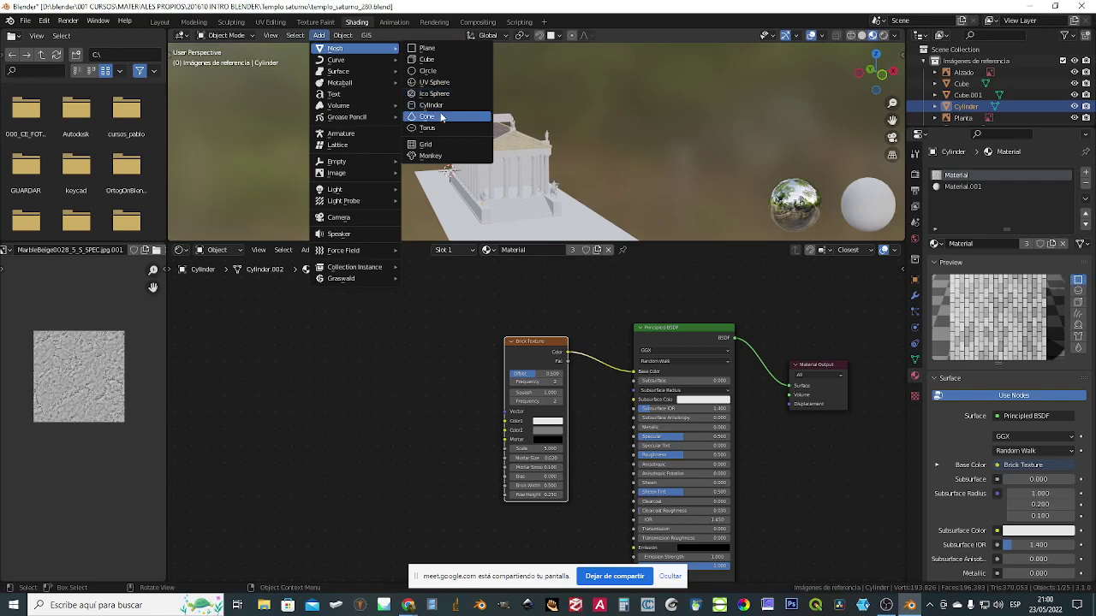
pyautogui.click(435, 82)
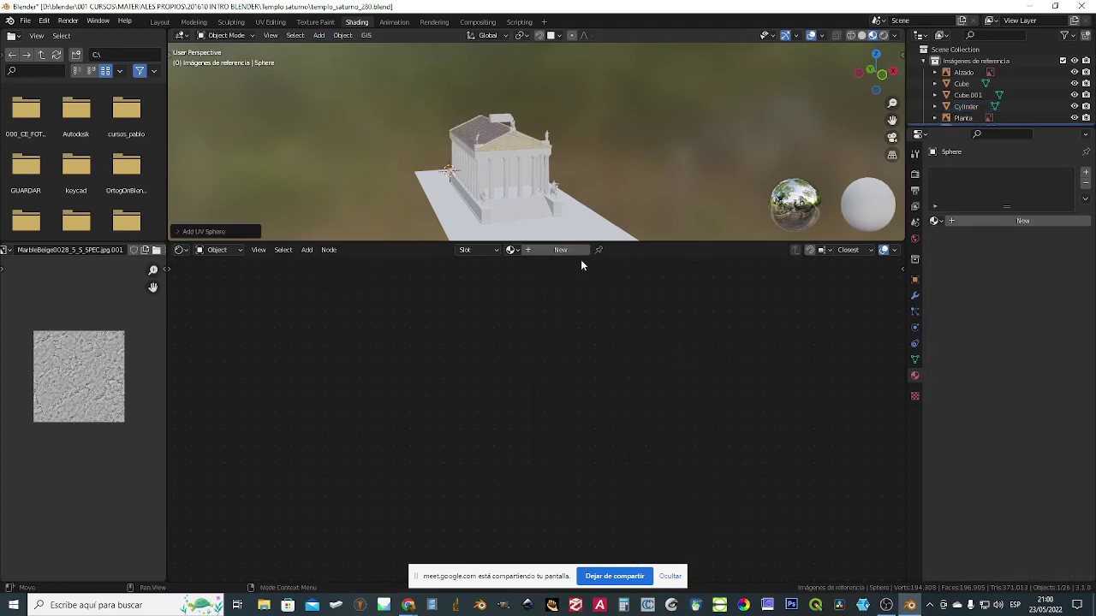
pyautogui.press('KP_Decimal')
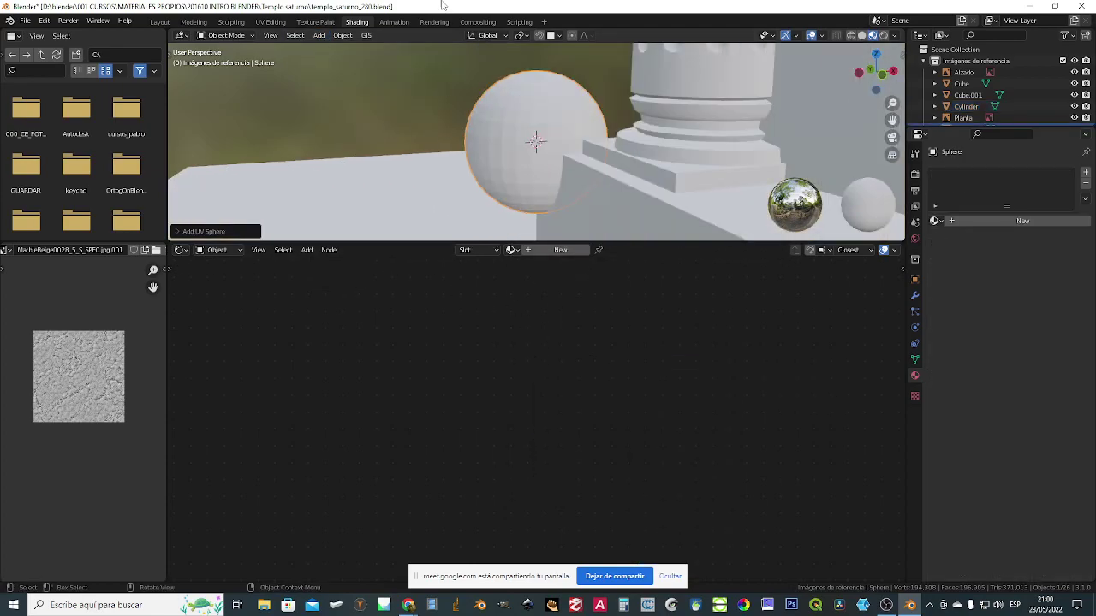
# - In front view, move the sphere up and away from the temple's left side, and scale it up several times
pyautogui.scroll(-3, 520, 116)
pyautogui.press('KP_1')
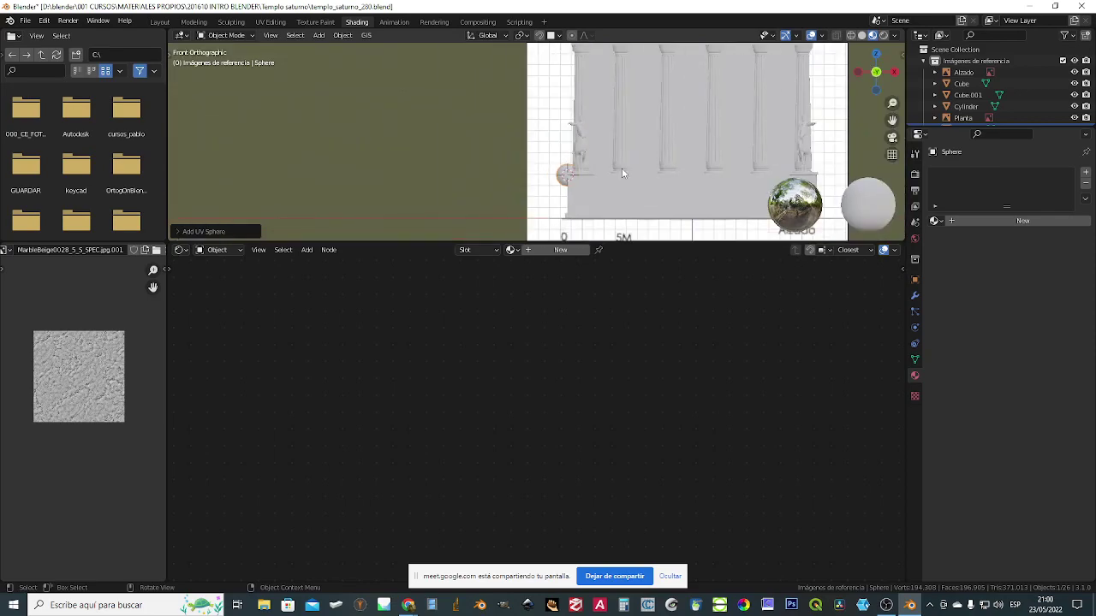
pyautogui.press('g')
pyautogui.click(449, 84)
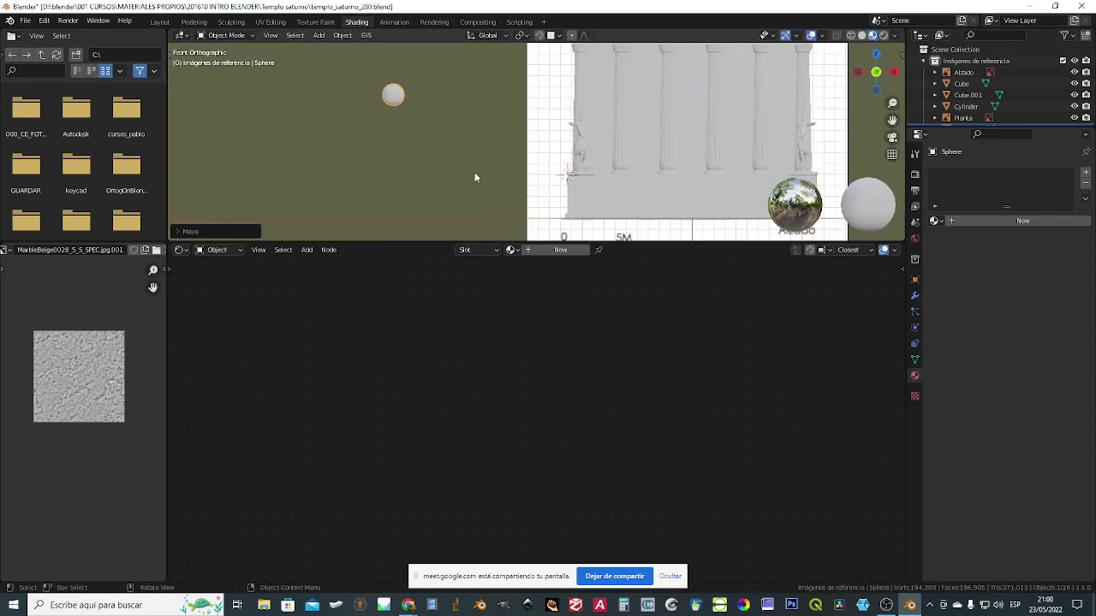
pyautogui.press('s')
pyautogui.click(736, 310)
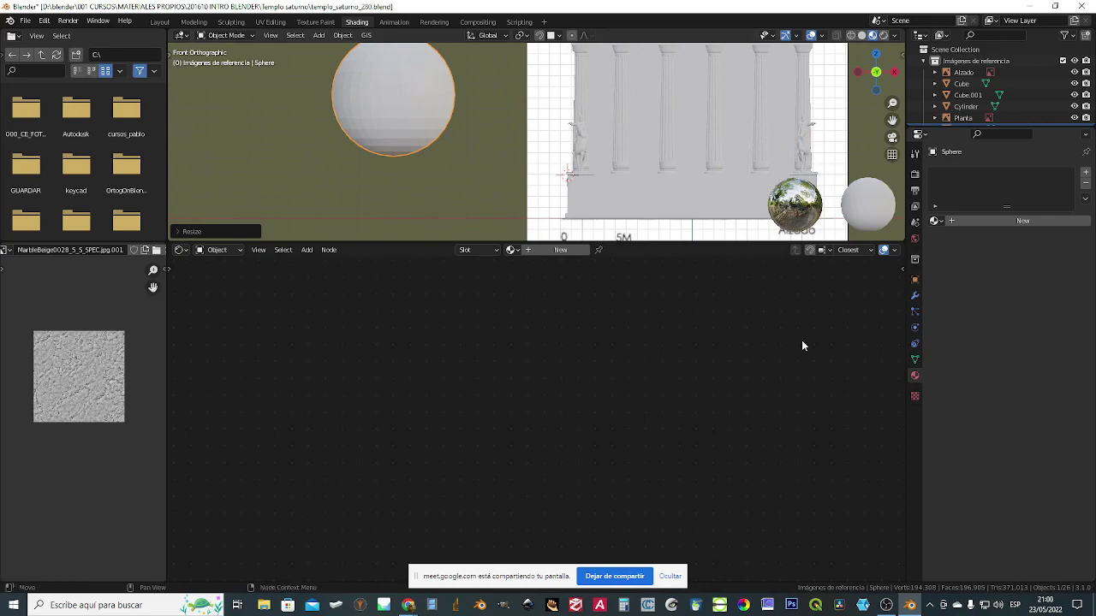
# - Assign the existing Material.001 to the sphere
pyautogui.click(937, 221)
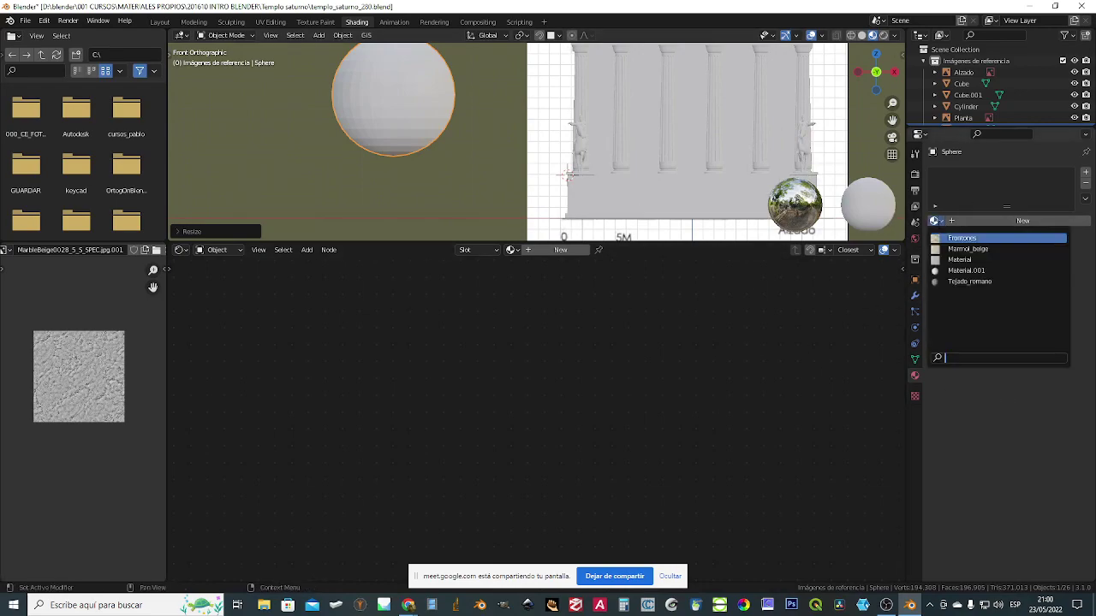
pyautogui.click(969, 271)
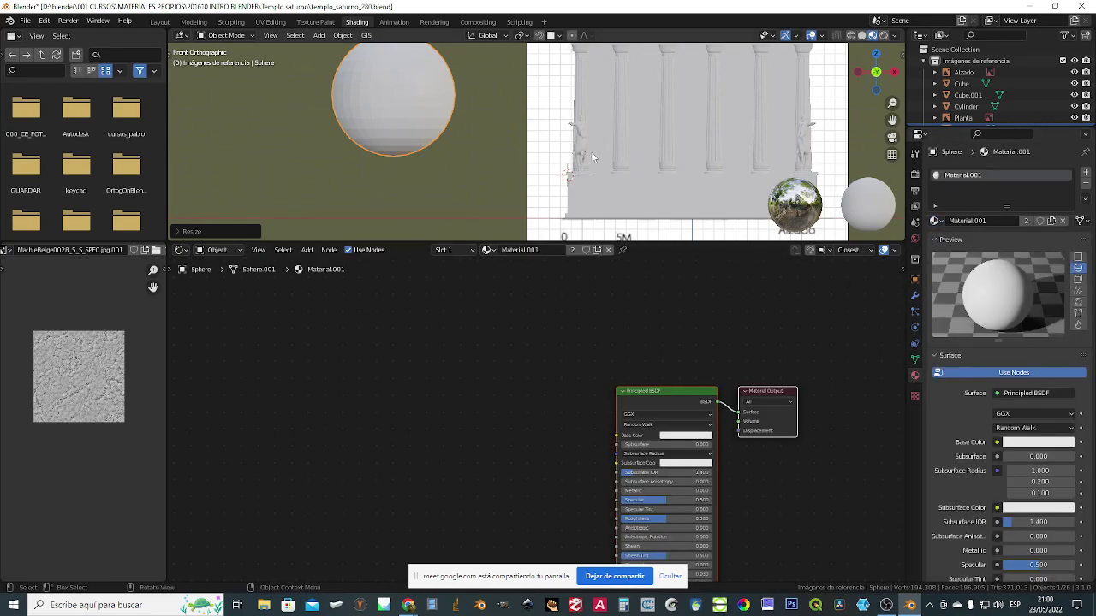
# - Replace the sphere's material with the existing brick material named Material and inspect the pattern on its surface
pyautogui.scroll(-3, 411, 141)
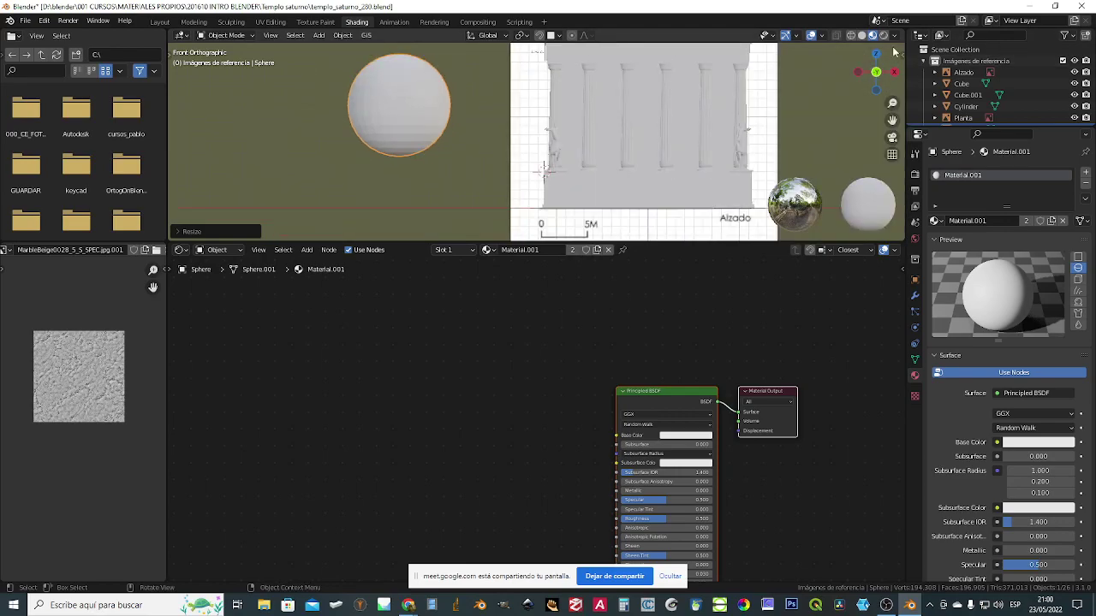
pyautogui.moveTo(507, 118); pyautogui.dragTo(539, 133, button='middle')
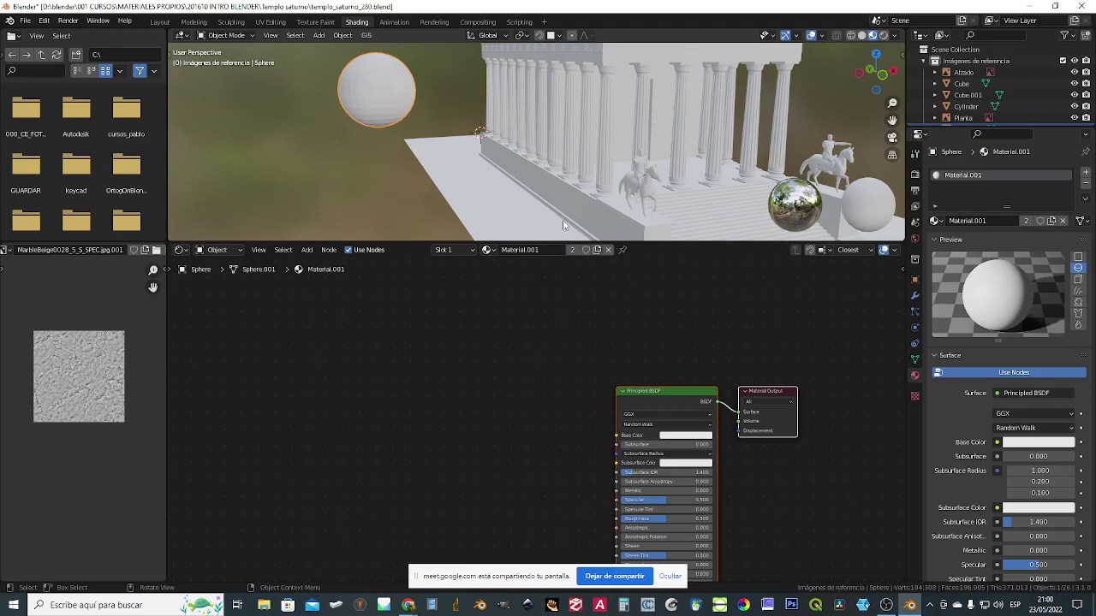
pyautogui.scroll(3, 403, 137)
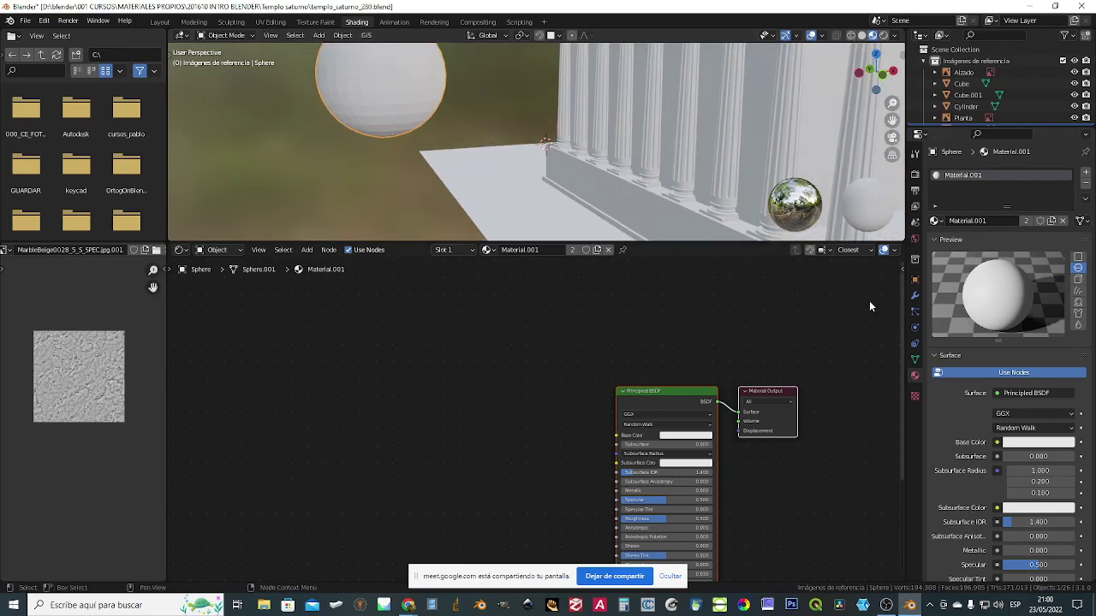
pyautogui.click(935, 221)
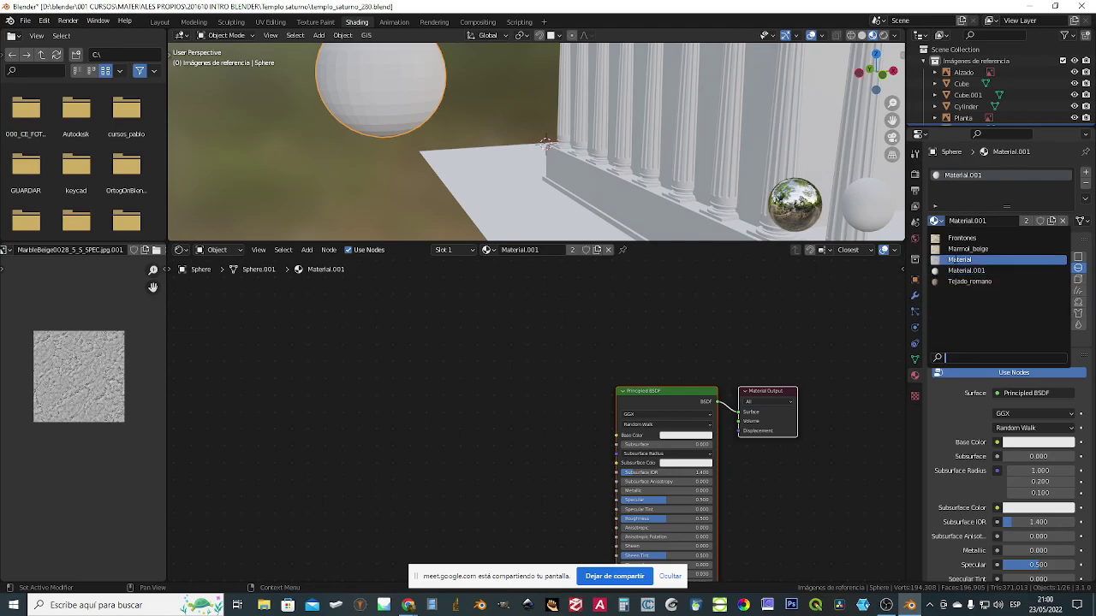
pyautogui.click(959, 259)
pyautogui.moveTo(432, 137); pyautogui.dragTo(379, 128, button='middle')
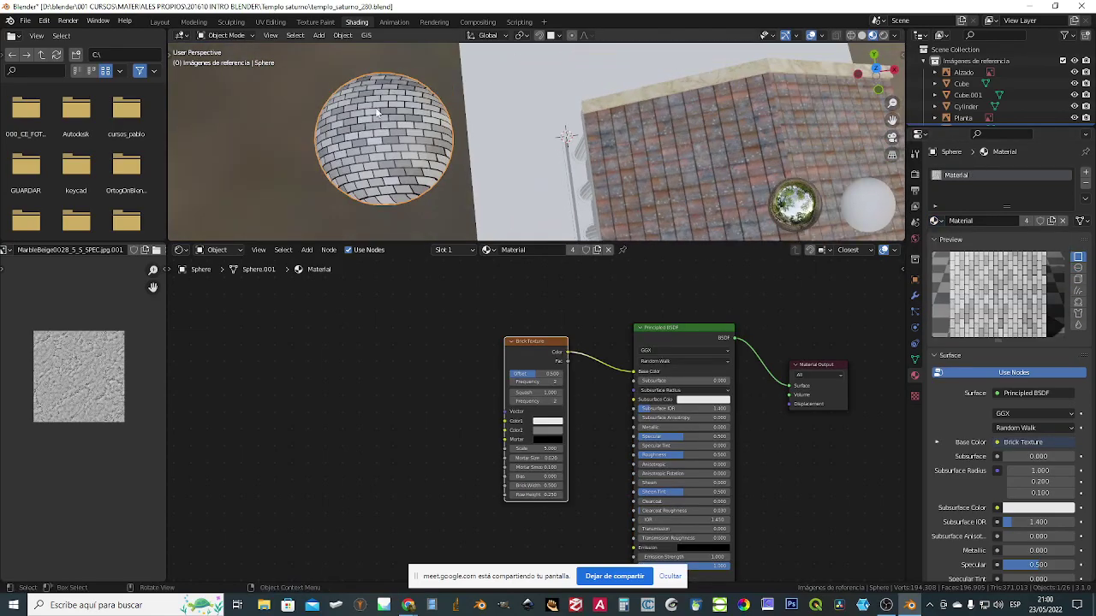
pyautogui.moveTo(442, 142); pyautogui.dragTo(514, 120, button='middle')
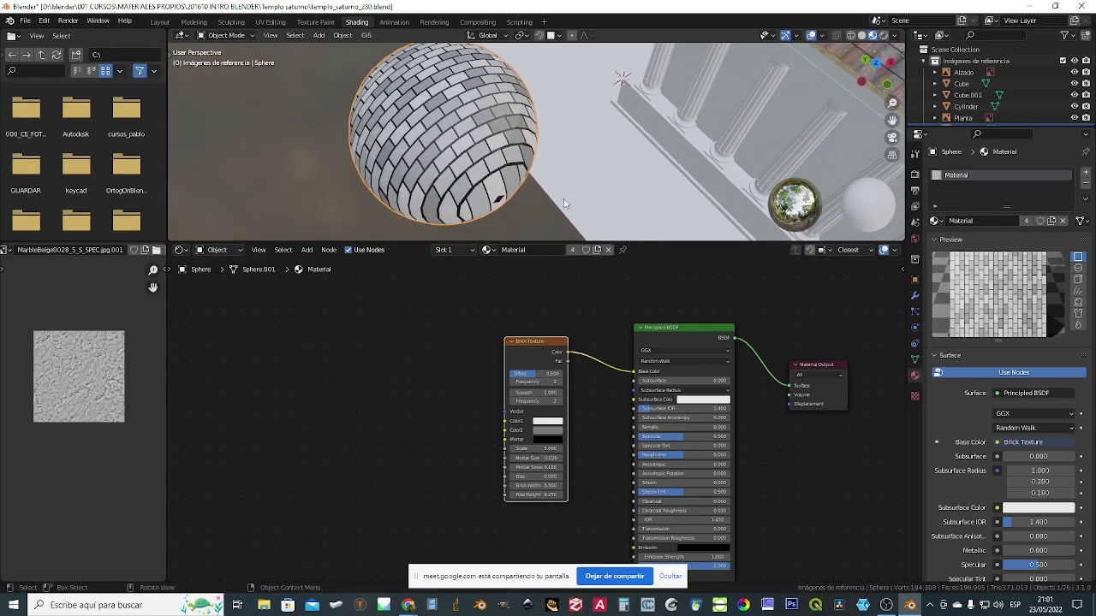
# - Adjust the Brick Texture node by setting Offset to 0.977, changing the offset's Frequency, and setting Mortar Size to 0 and Bias to 0.5
pyautogui.moveTo(529, 373); pyautogui.dragTo(573, 373)
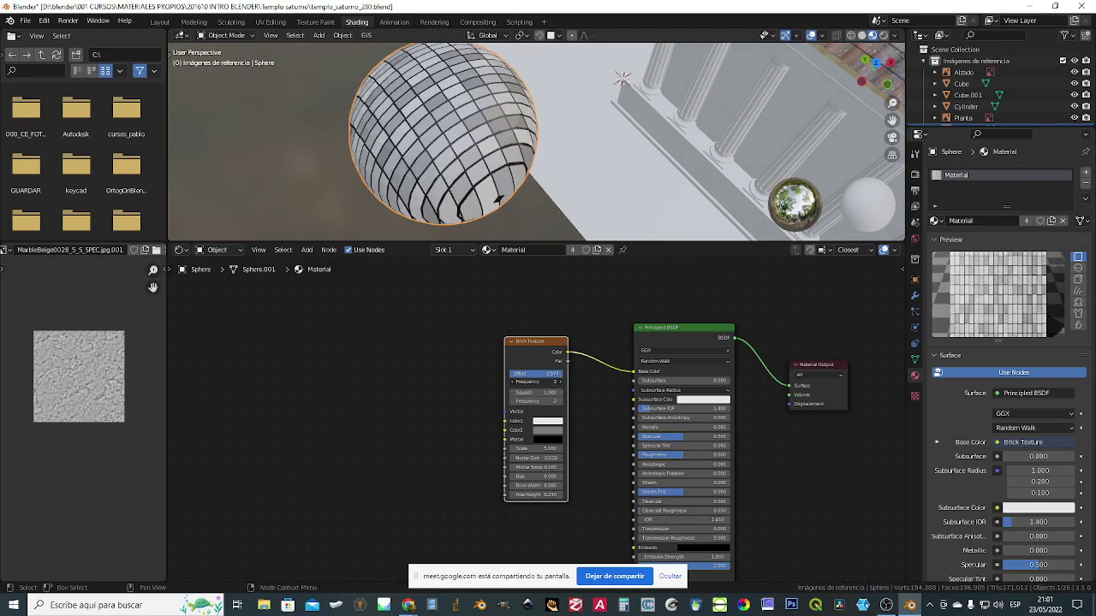
pyautogui.moveTo(537, 382); pyautogui.dragTo(546, 382)
pyautogui.click(513, 382)
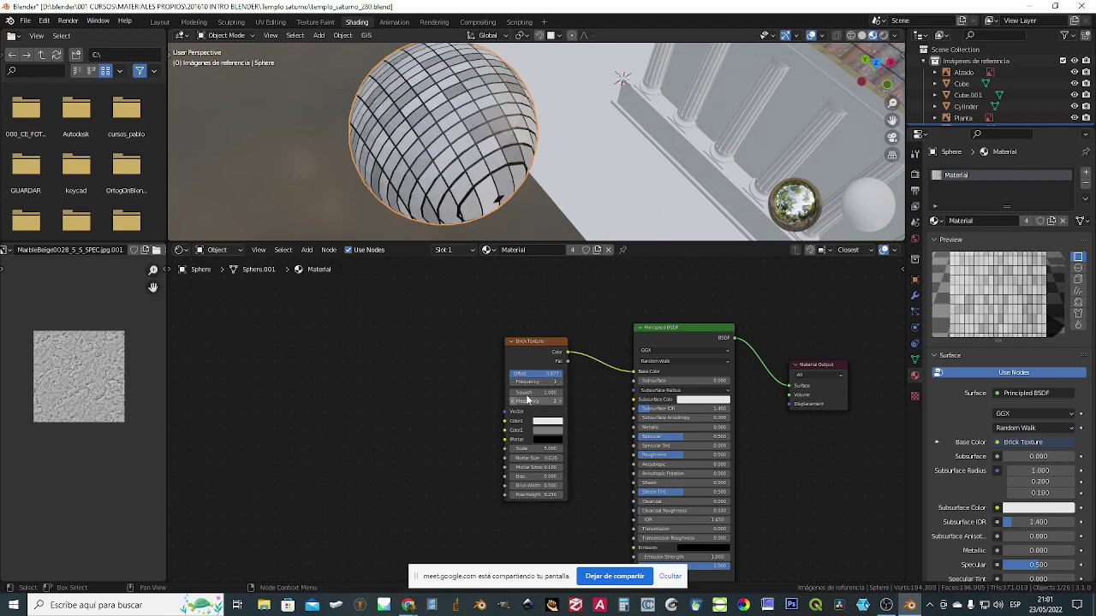
pyautogui.click(560, 383)
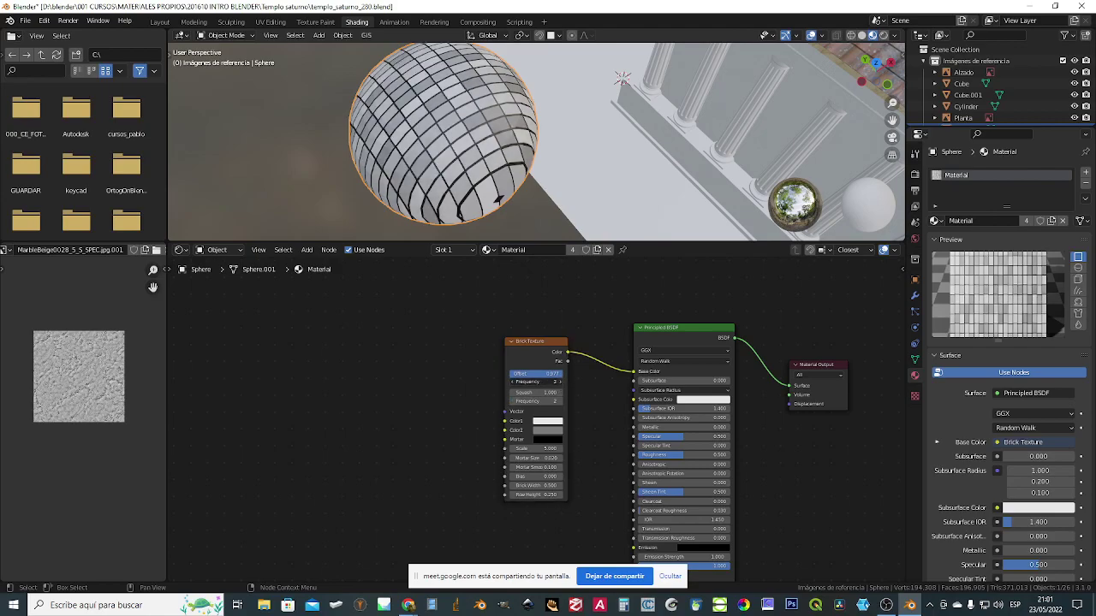
pyautogui.click(559, 383)
pyautogui.click(560, 383)
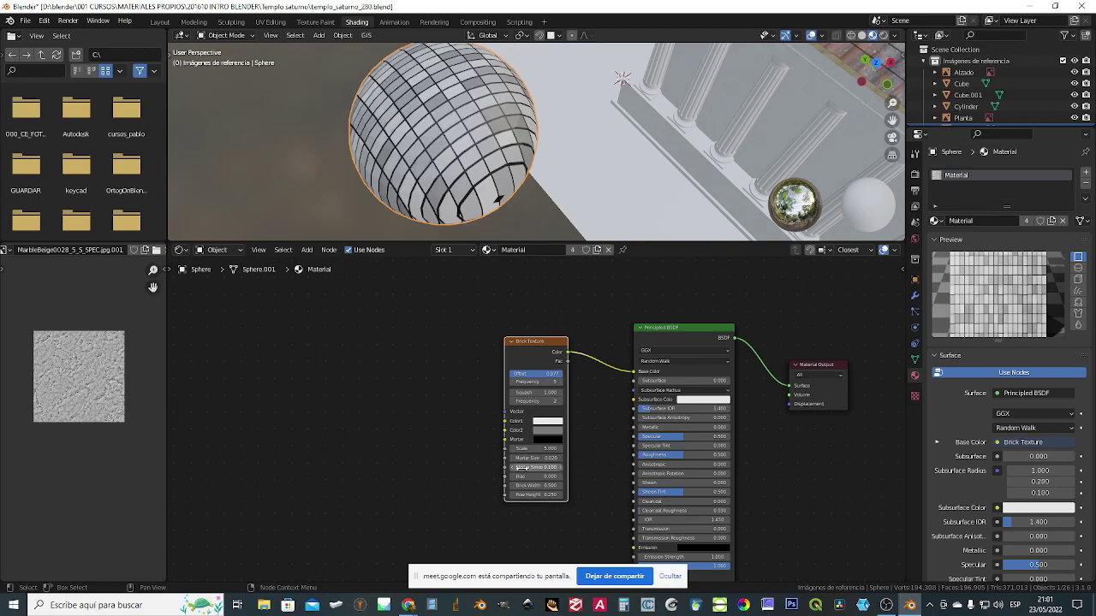
pyautogui.moveTo(535, 458); pyautogui.dragTo(629, 476)
pyautogui.moveTo(537, 458)
pyautogui.mouseDown()
pyautogui.moveTo(556, 458)
pyautogui.moveTo(527, 458)
pyautogui.mouseUp()
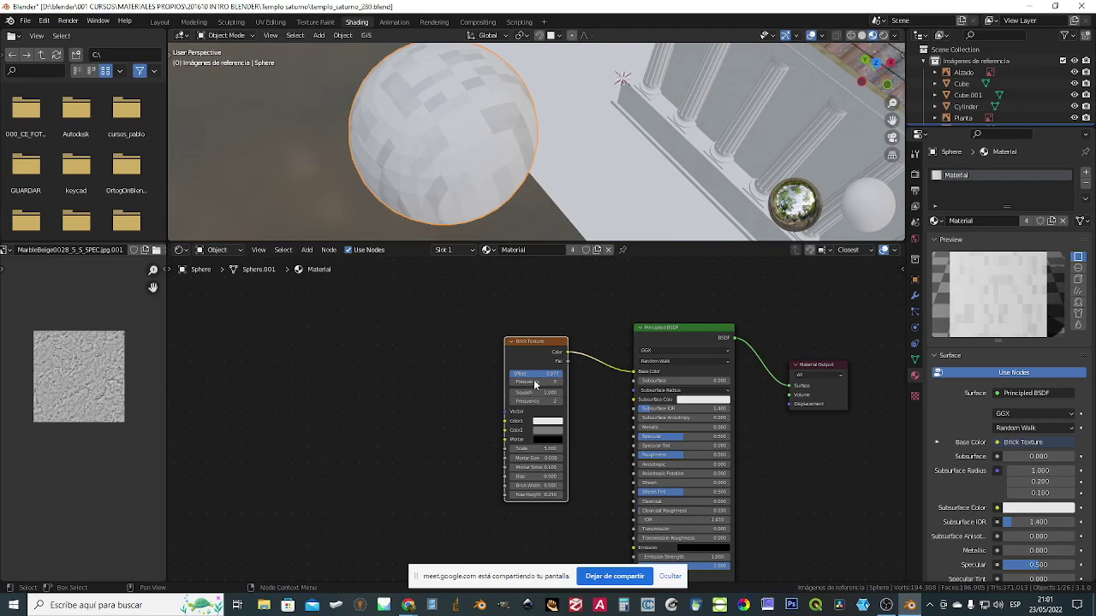
# - Replace the Brick Texture node with a Checker Texture and connect its Color output to the Principled BSDF's Base Color
pyautogui.press('Delete')
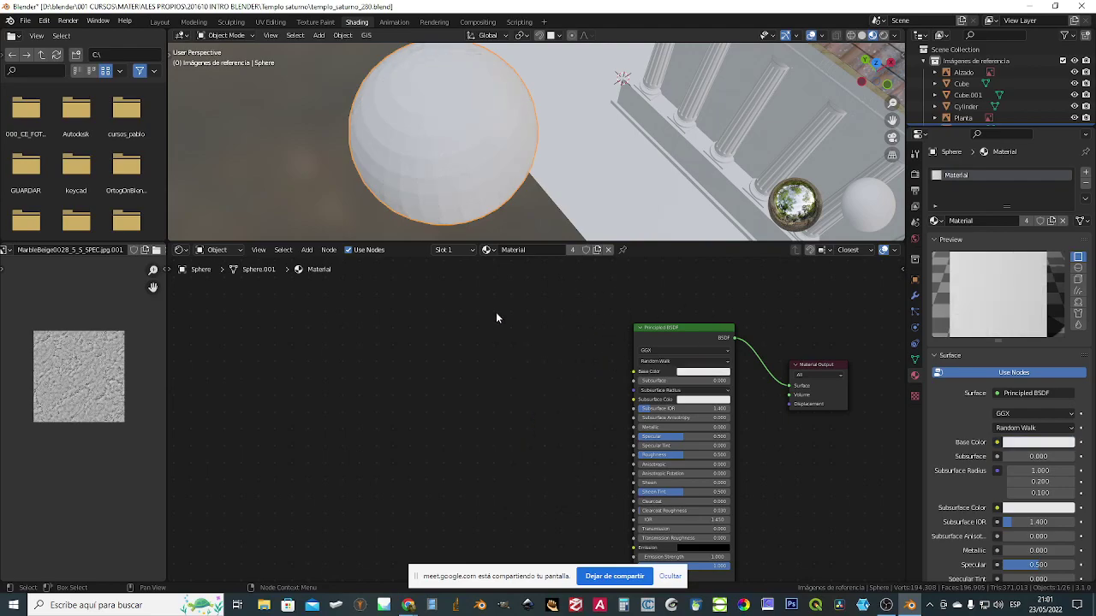
pyautogui.click(315, 251)
pyautogui.moveTo(318, 283)
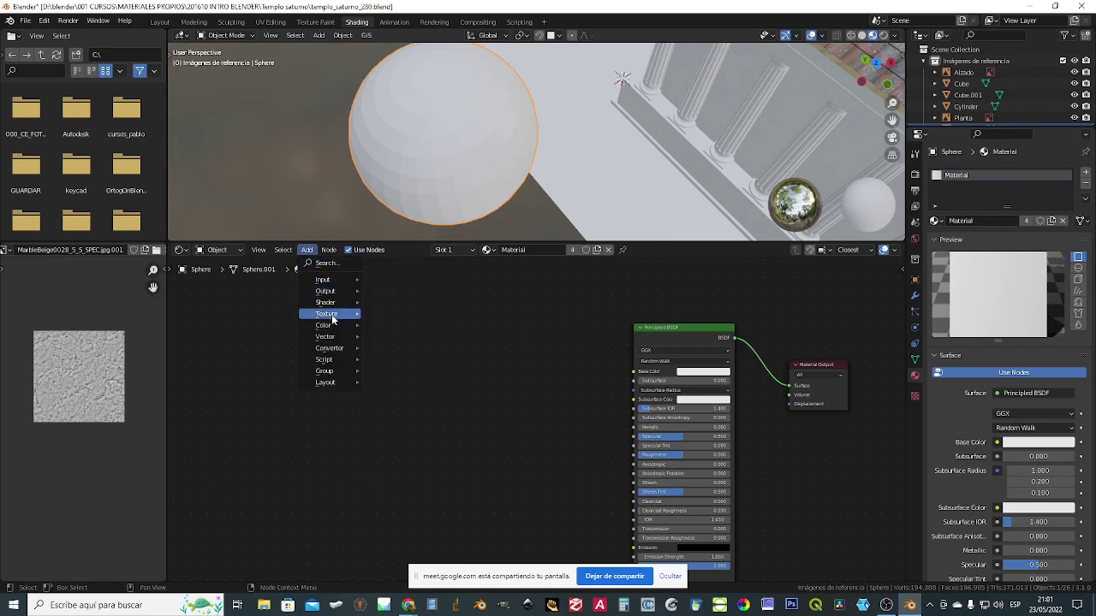
pyautogui.moveTo(328, 318)
pyautogui.click(402, 352)
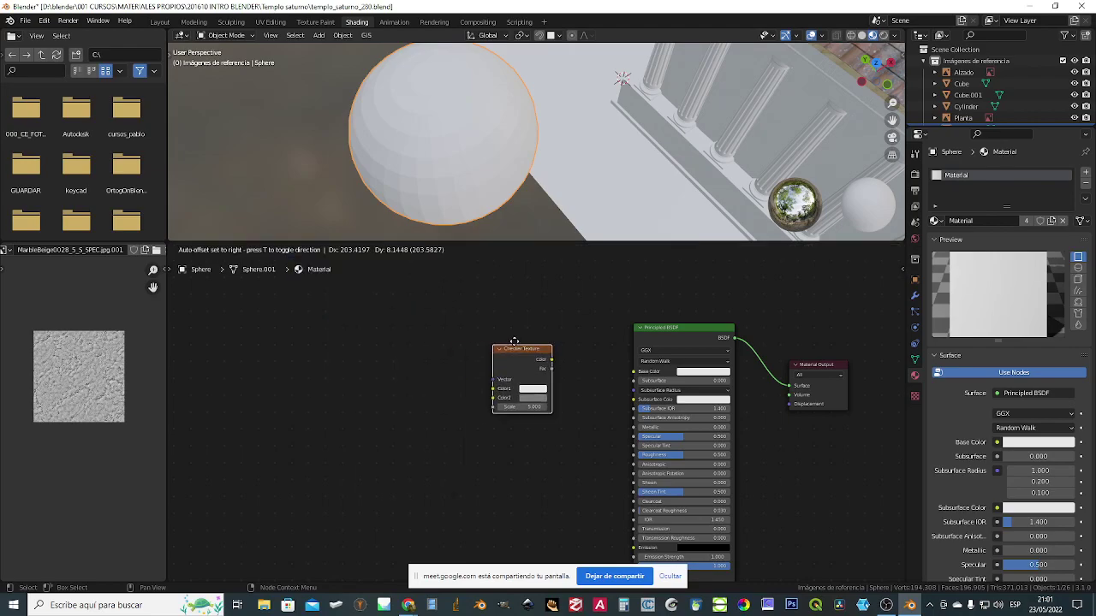
pyautogui.click(479, 329)
pyautogui.moveTo(536, 344); pyautogui.dragTo(633, 371)
pyautogui.moveTo(476, 113); pyautogui.dragTo(501, 83, button='middle')
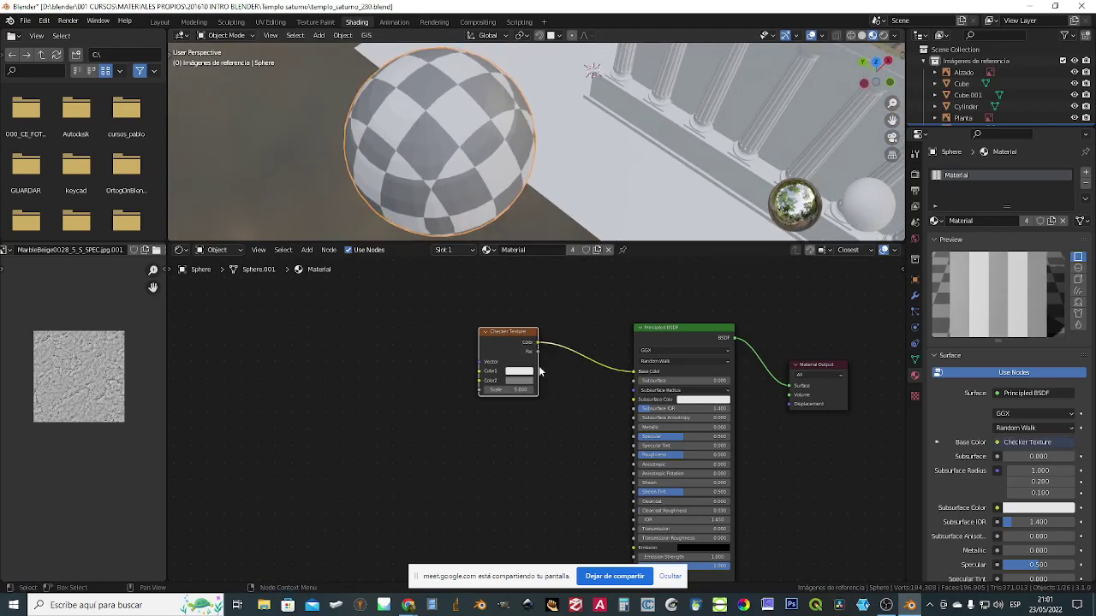
# - Darken Color2 of the Checker Texture to black and inspect the pattern on the sphere
pyautogui.click(522, 381)
pyautogui.moveTo(577, 295); pyautogui.dragTo(577, 321)
pyautogui.moveTo(453, 111); pyautogui.dragTo(514, 94, button='middle')
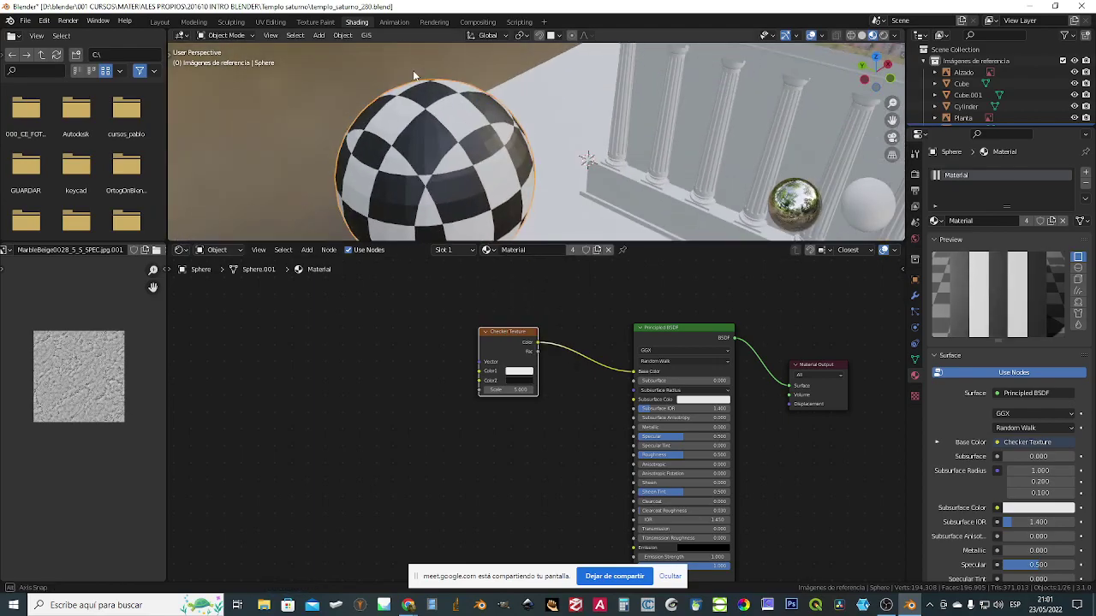
pyautogui.scroll(-2, 428, 330)
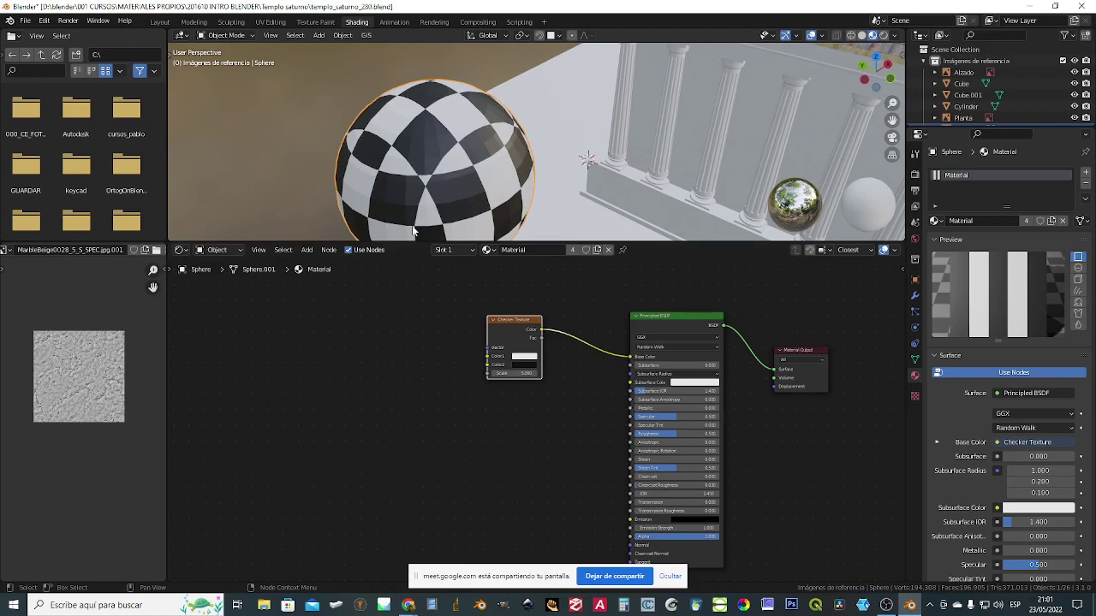
# - Add a Wave Texture below the Checker Texture, connect its Color to Base Color, and raise its Scale, Distortion and Detail
pyautogui.click(307, 250)
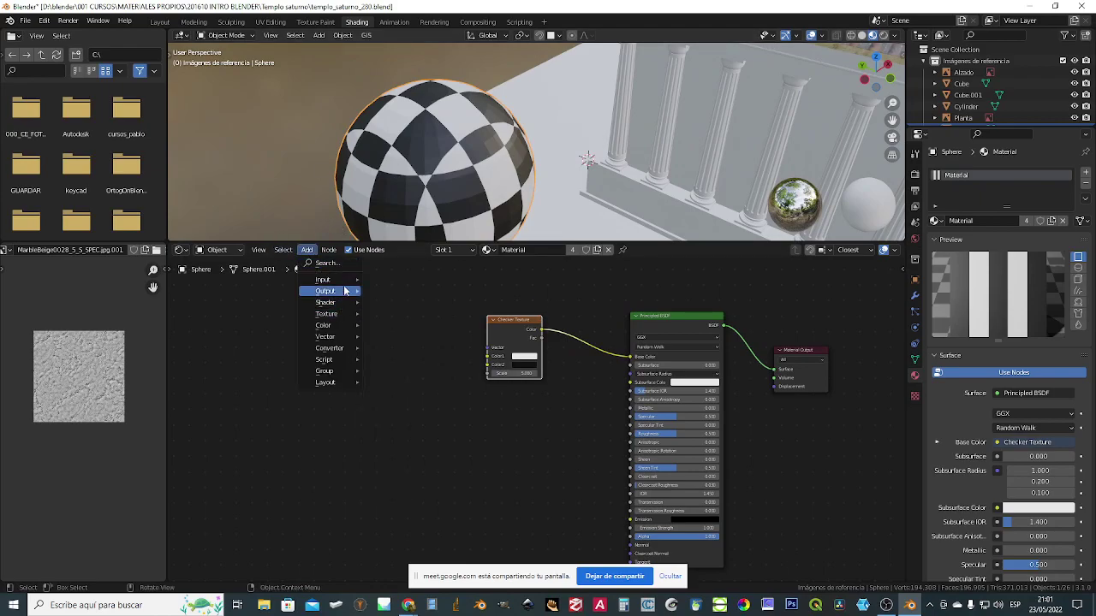
pyautogui.moveTo(347, 325)
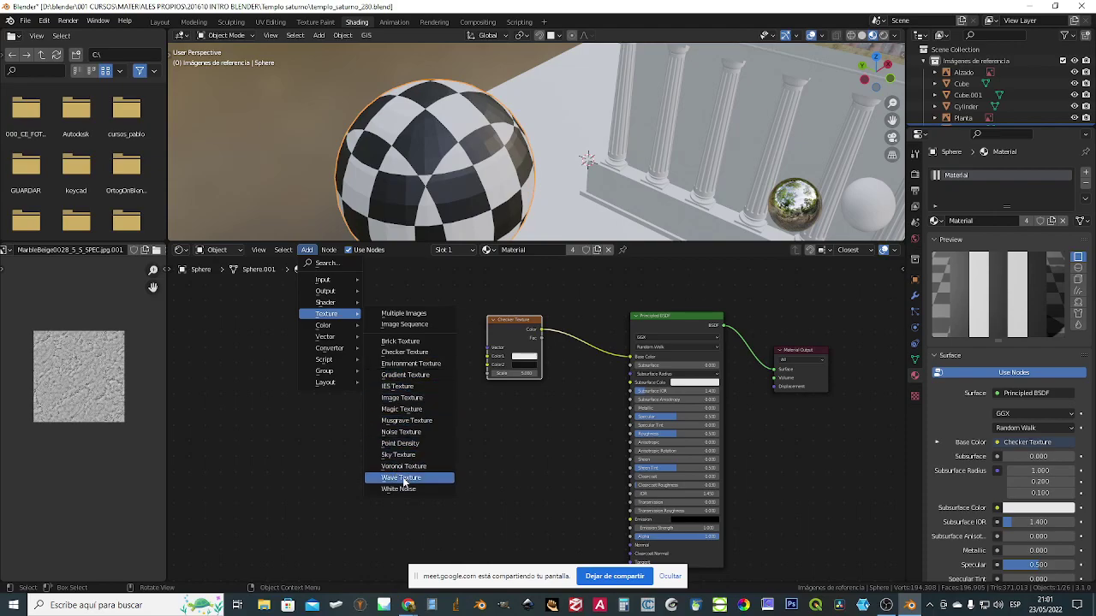
pyautogui.click(401, 477)
pyautogui.click(523, 416)
pyautogui.moveTo(523, 411); pyautogui.dragTo(630, 358)
pyautogui.moveTo(423, 157); pyautogui.dragTo(465, 277, button='middle')
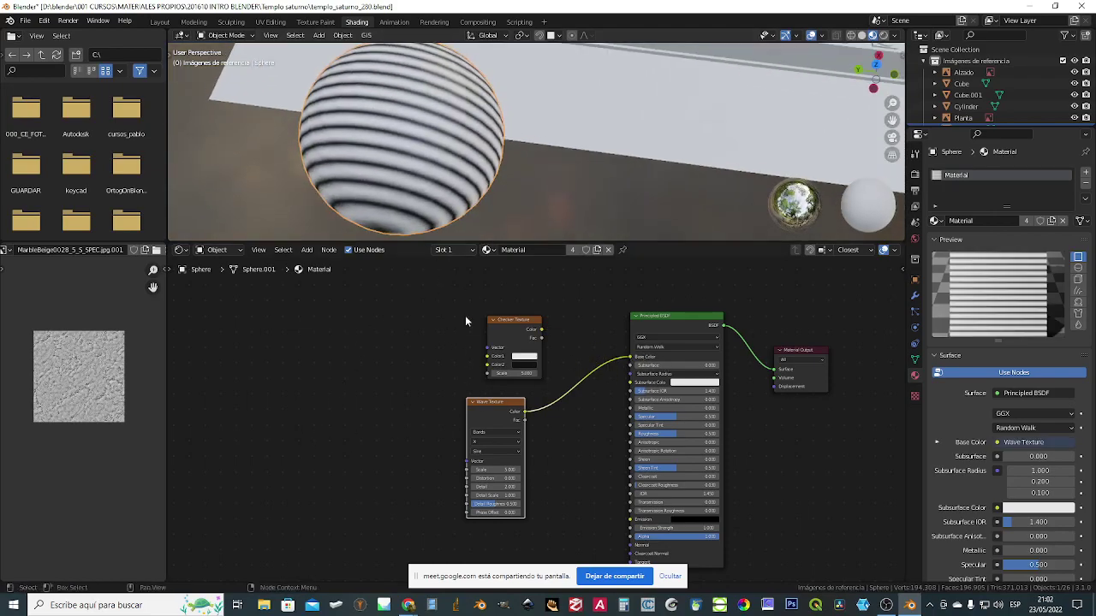
pyautogui.moveTo(486, 469)
pyautogui.mouseDown()
pyautogui.moveTo(514, 477)
pyautogui.moveTo(506, 486)
pyautogui.mouseUp()
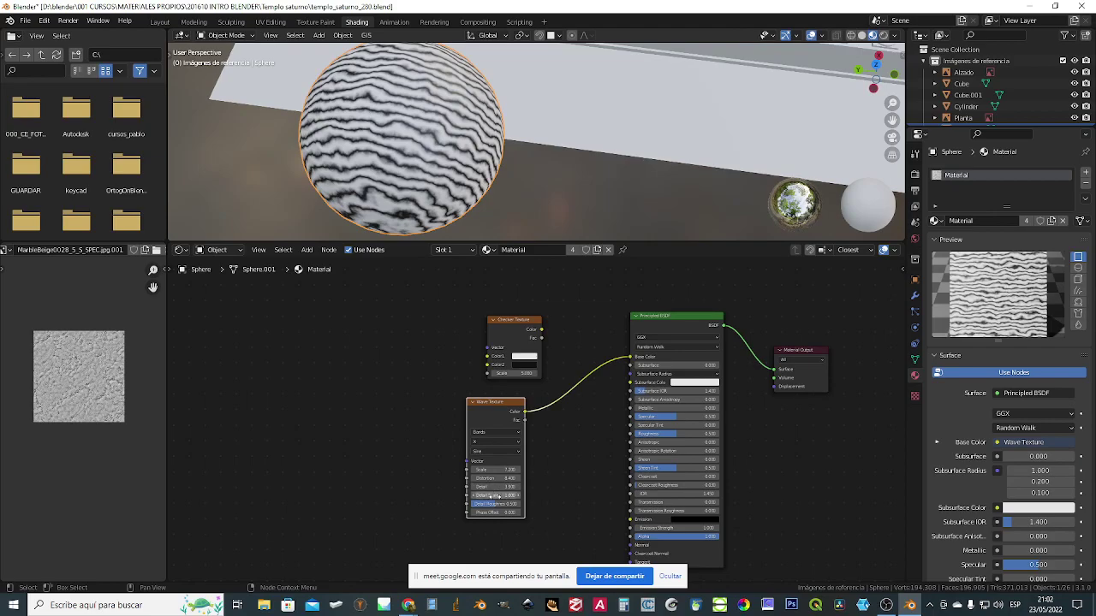
# - Delete the Wave Texture and Checker Texture nodes from the sphere's material
pyautogui.scroll(-3, 582, 431)
pyautogui.moveTo(542, 432); pyautogui.dragTo(544, 416, button='middle')
pyautogui.moveTo(525, 338); pyautogui.dragTo(410, 339)
pyautogui.click(519, 402)
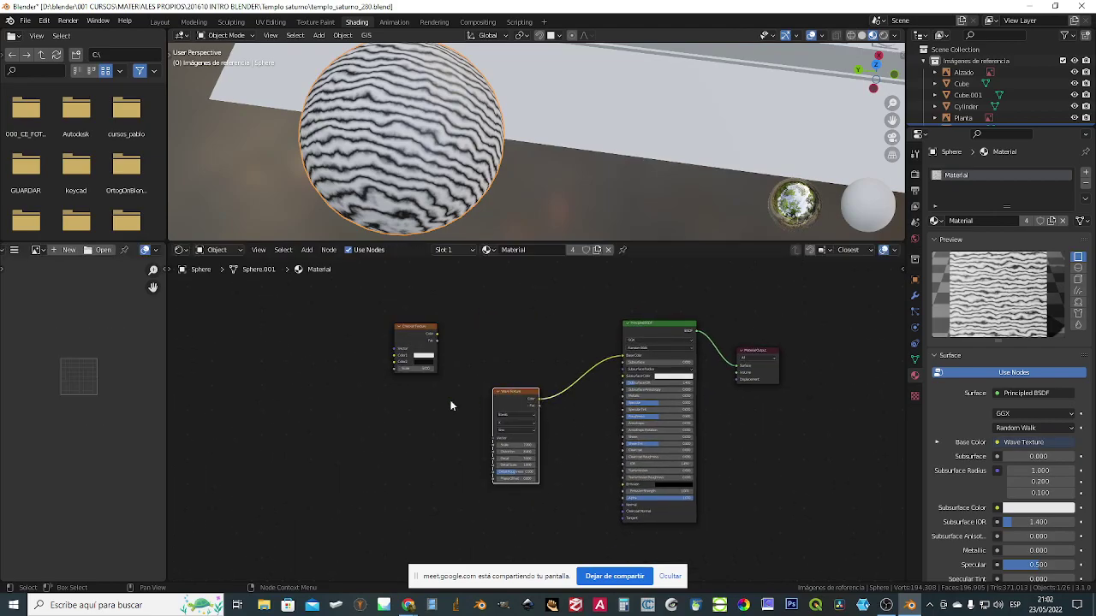
pyautogui.press('x')
pyautogui.click(417, 328)
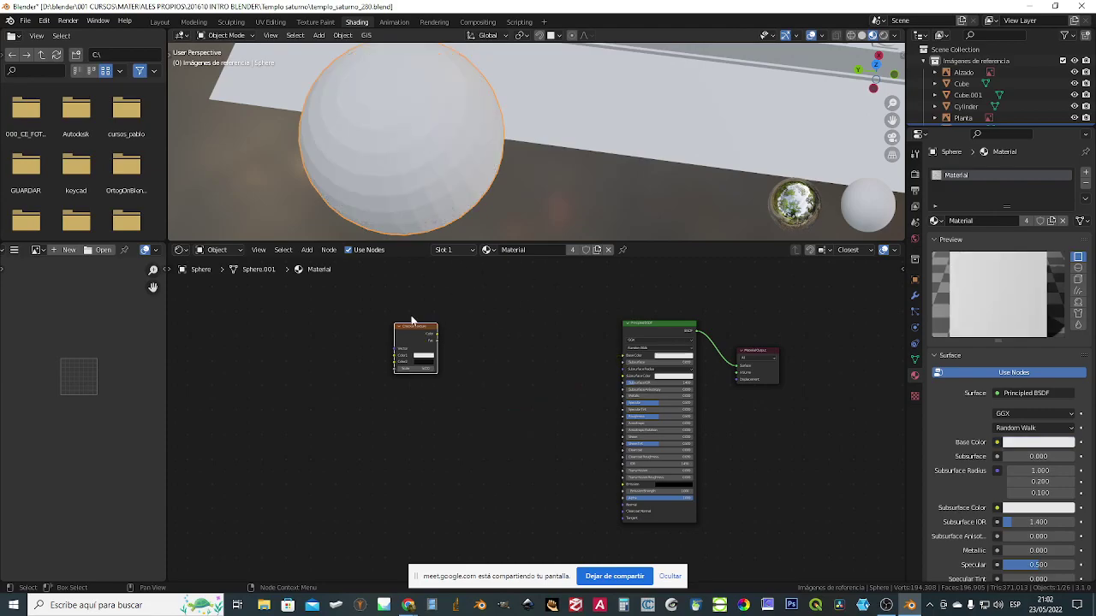
pyautogui.press('x')
# - Add an Image Texture node beside the Principled BSDF node and frame it closely
pyautogui.click(307, 250)
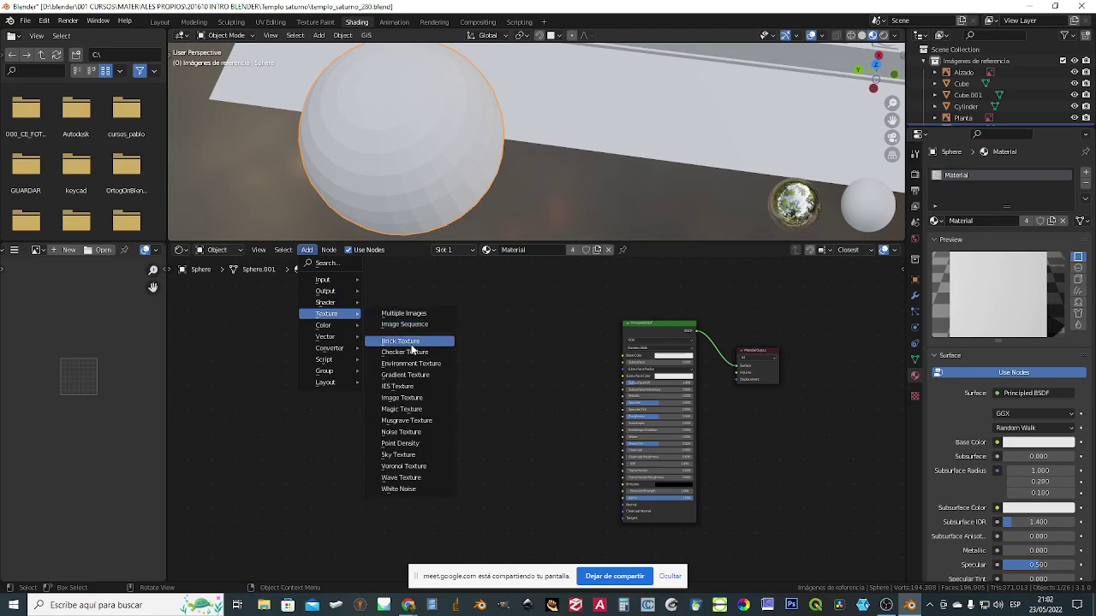
pyautogui.click(411, 403)
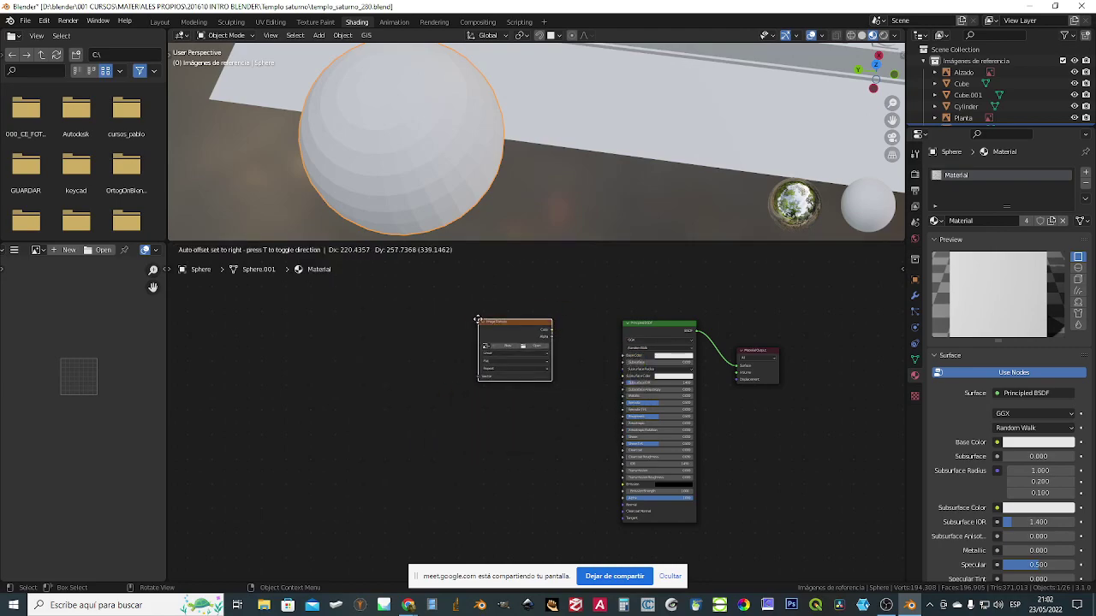
pyautogui.click(478, 320)
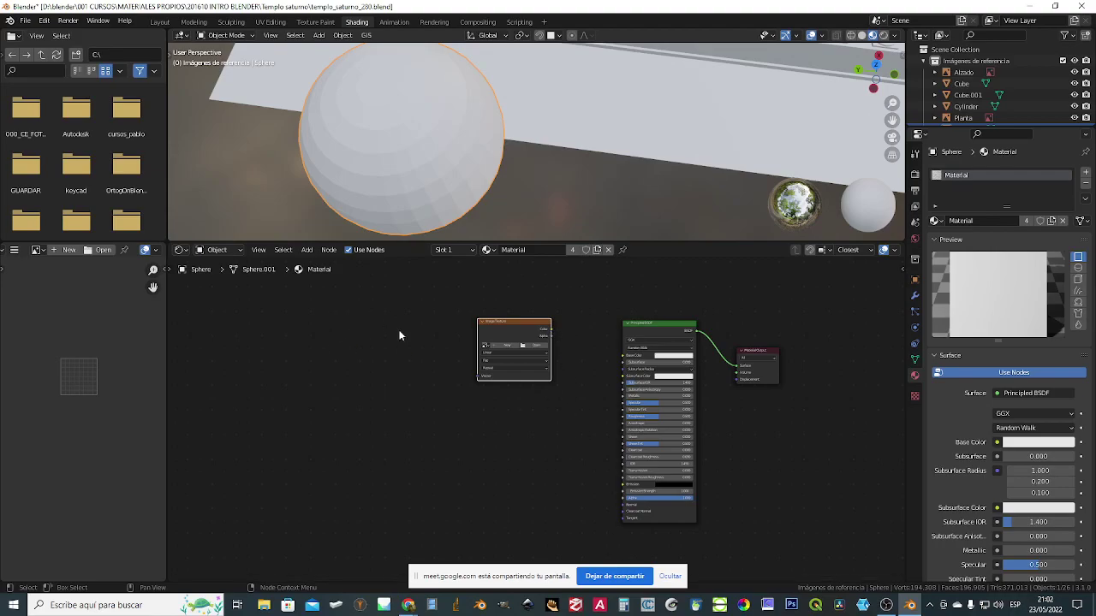
pyautogui.scroll(5, 454, 322)
pyautogui.scroll(1, 526, 321)
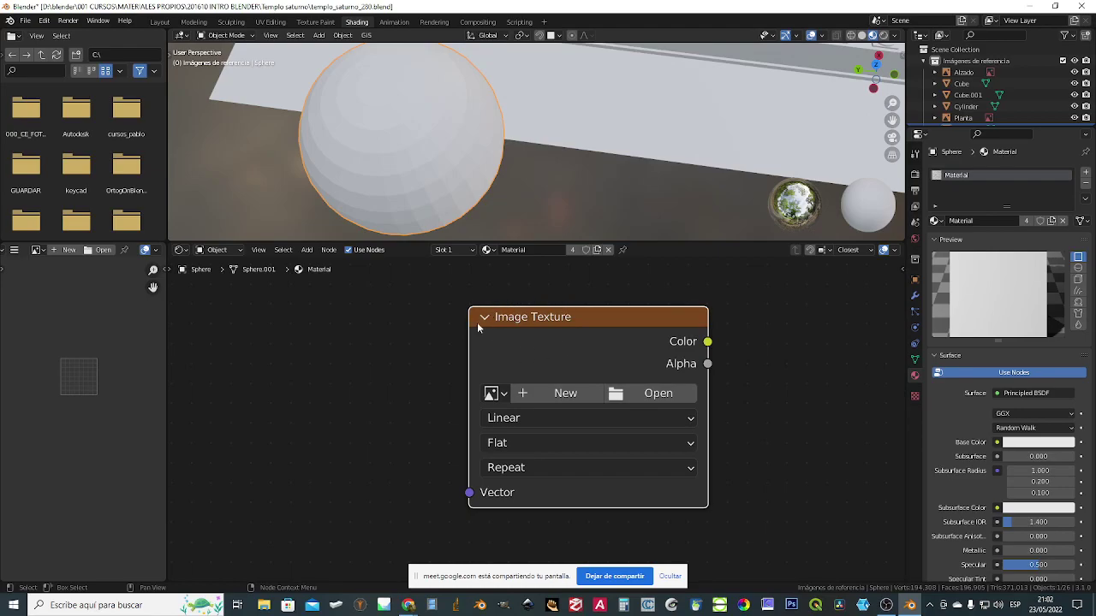
pyautogui.scroll(-2, 647, 337)
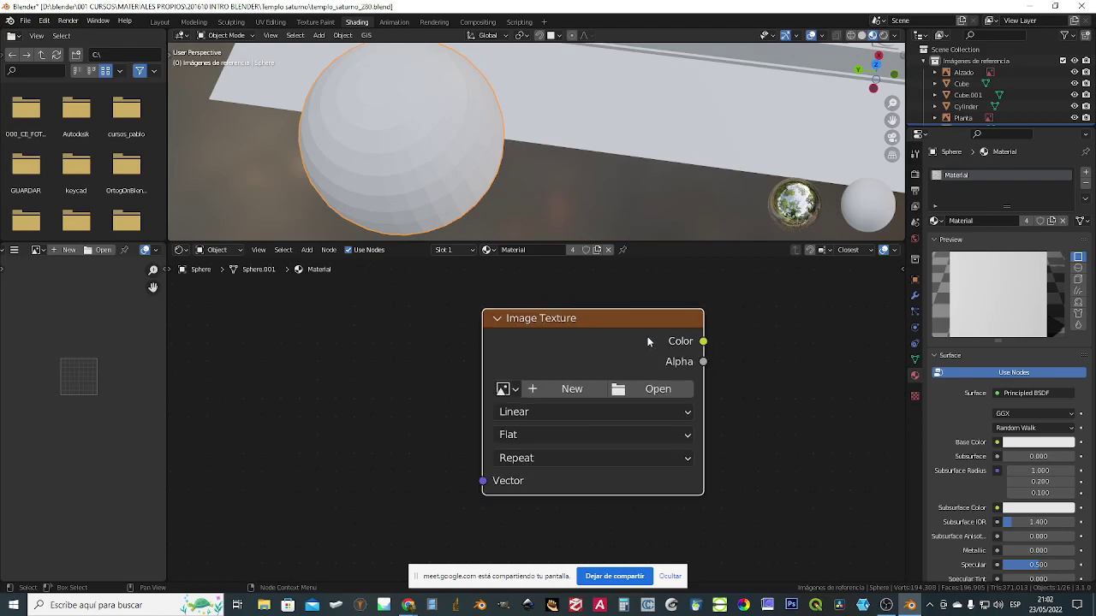
pyautogui.moveTo(729, 382); pyautogui.dragTo(675, 372, button='middle')
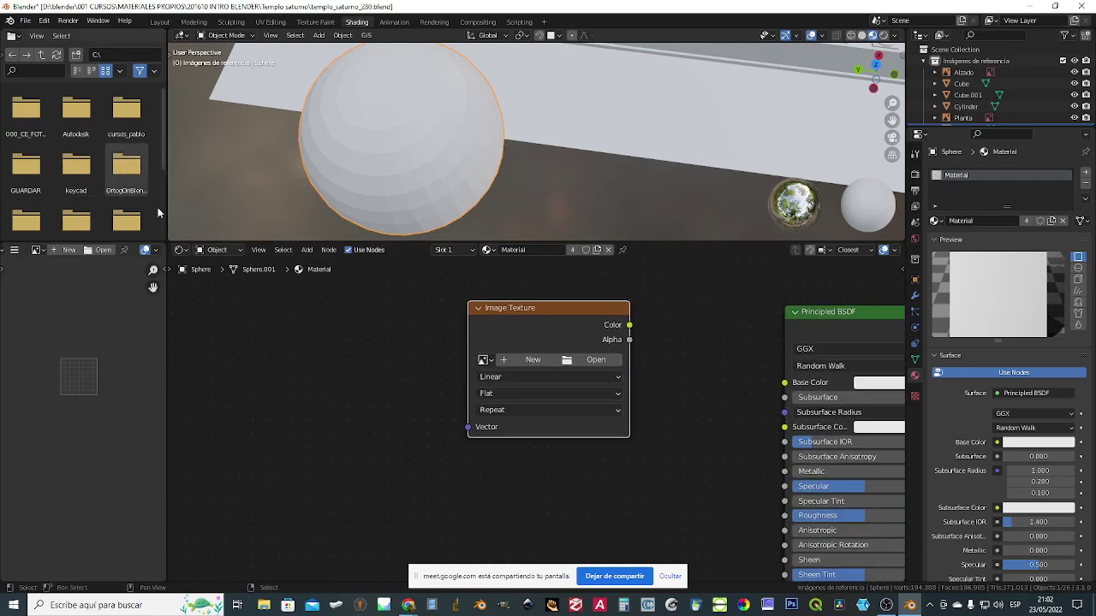
# - Find the Image Texture node by searching for "image" and place a second one beside the first
pyautogui.click(307, 250)
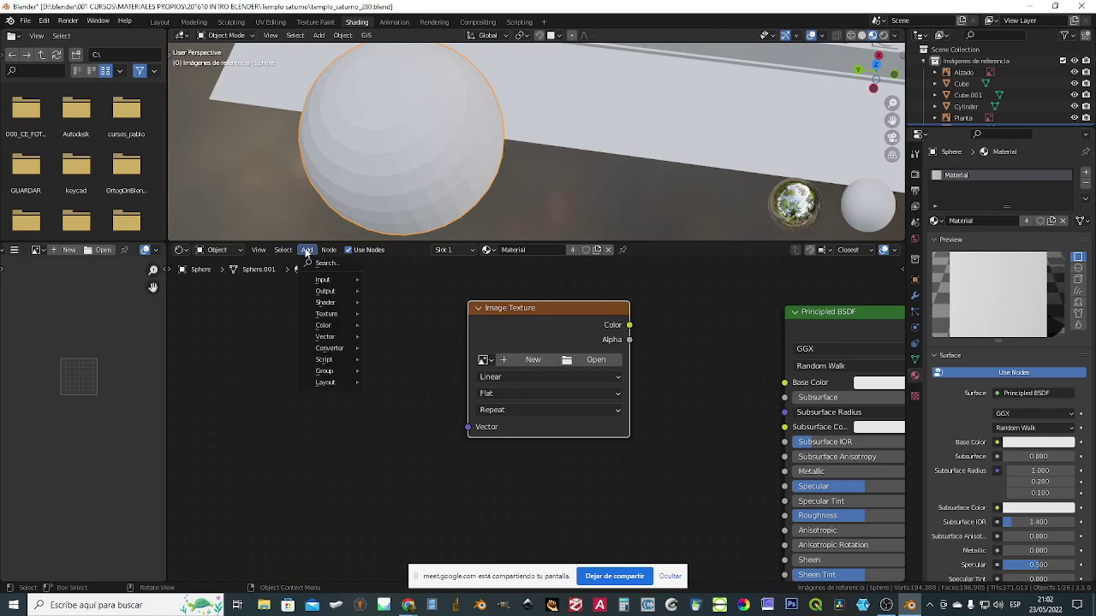
pyautogui.moveTo(324, 315)
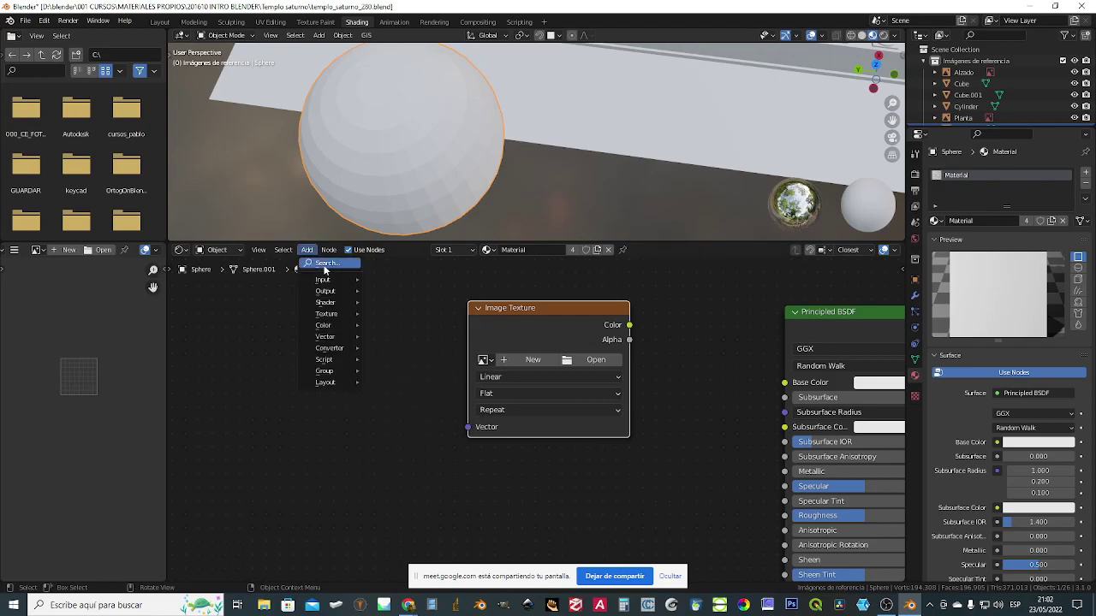
pyautogui.click(325, 269)
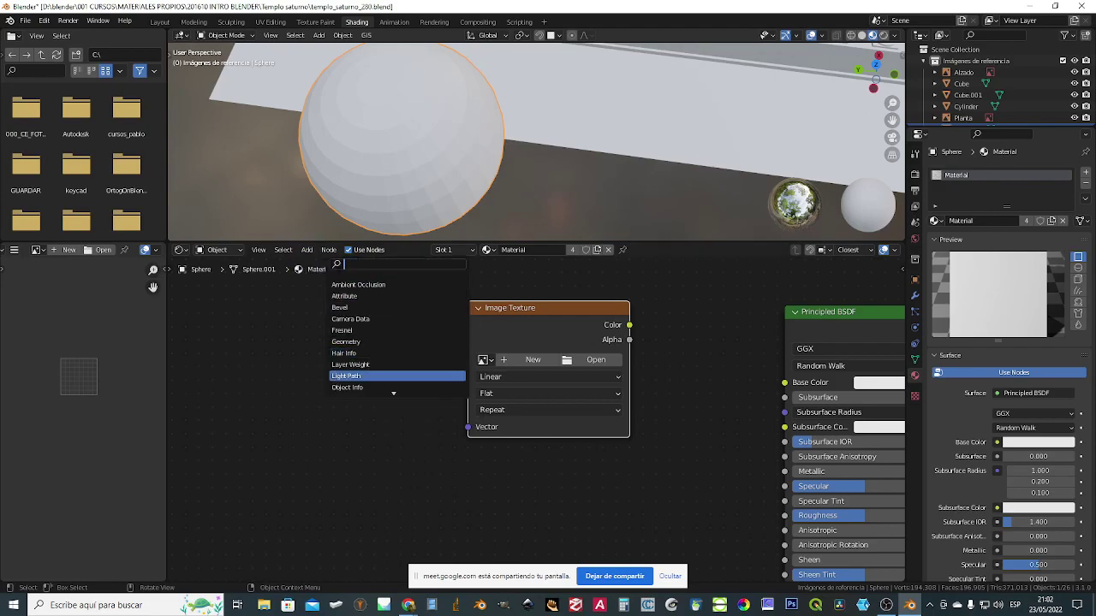
pyautogui.write('image')
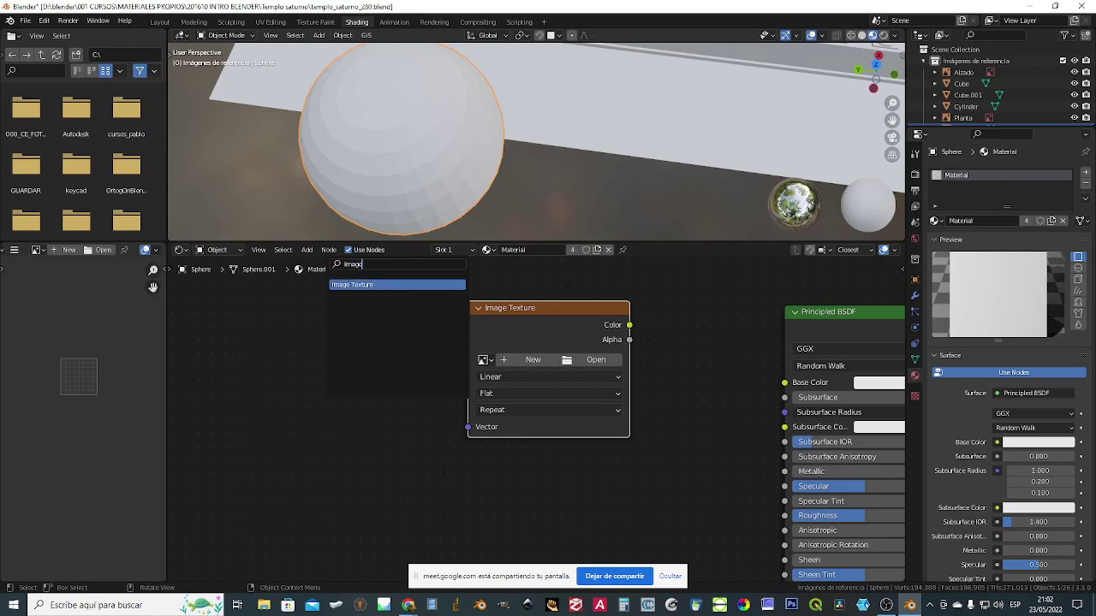
pyautogui.click(372, 285)
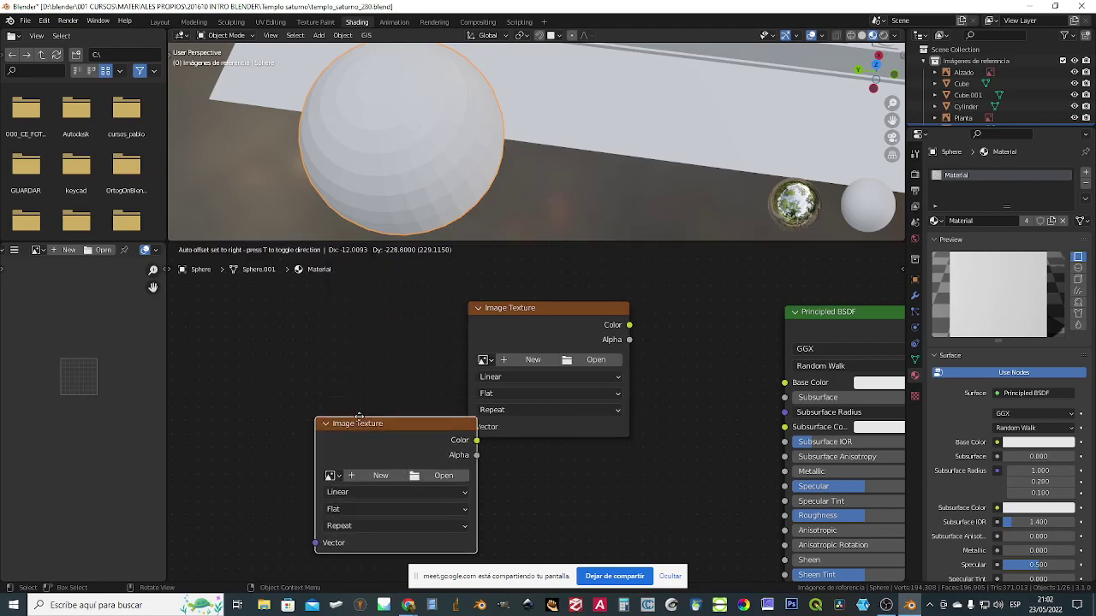
pyautogui.click(372, 356)
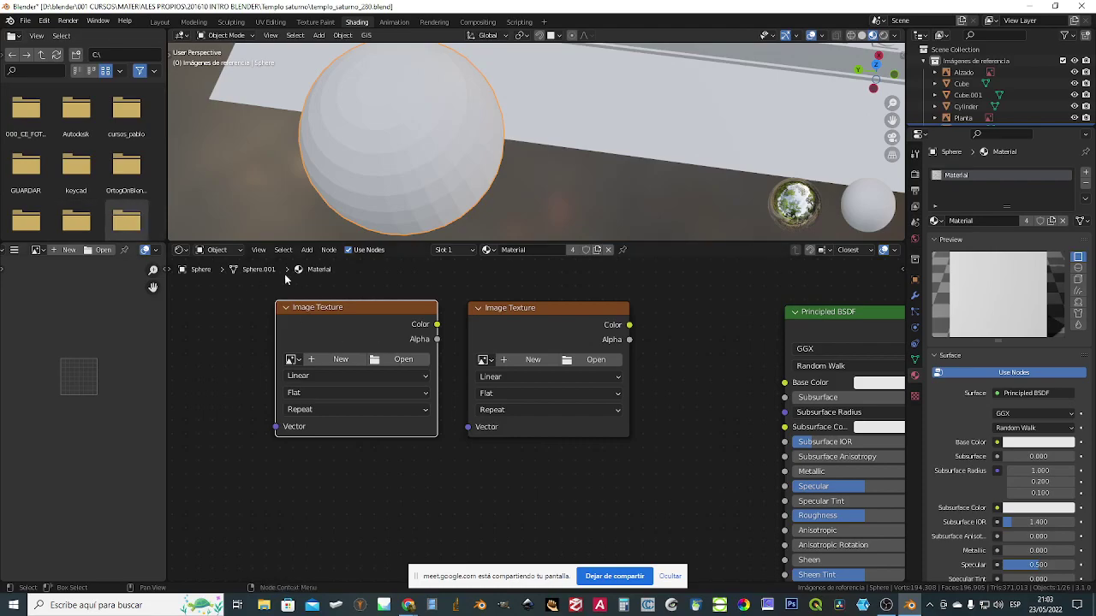
# - Enlarge the file browser and 3D viewport areas above the node editor and look through the folders on drive C
pyautogui.moveTo(220, 240); pyautogui.dragTo(220, 303)
pyautogui.scroll(-2, 56, 157)
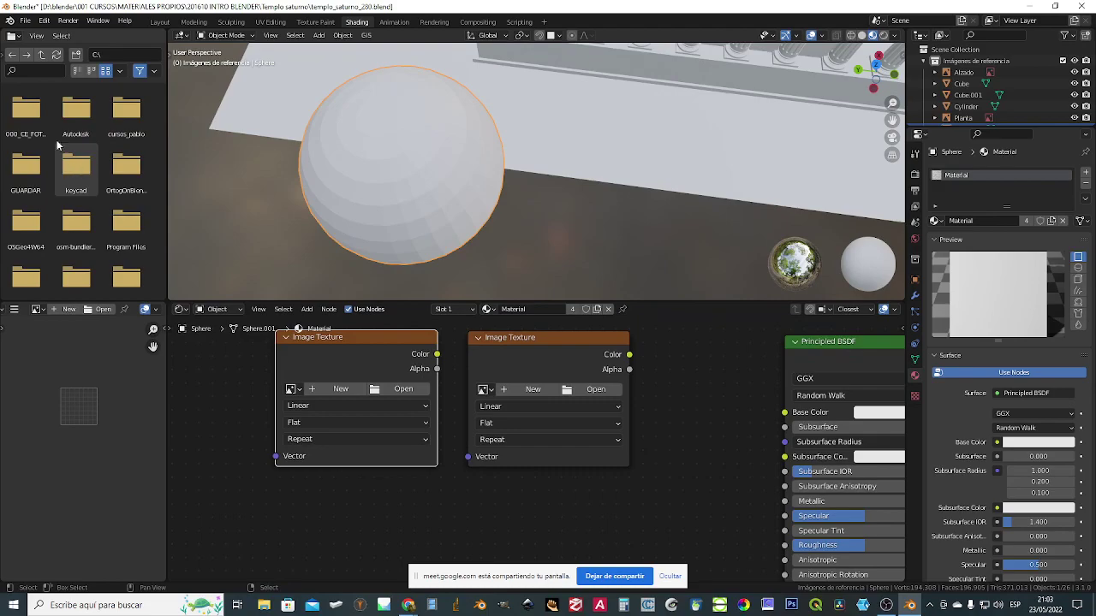
pyautogui.scroll(2, 104, 243)
pyautogui.scroll(-2, 102, 228)
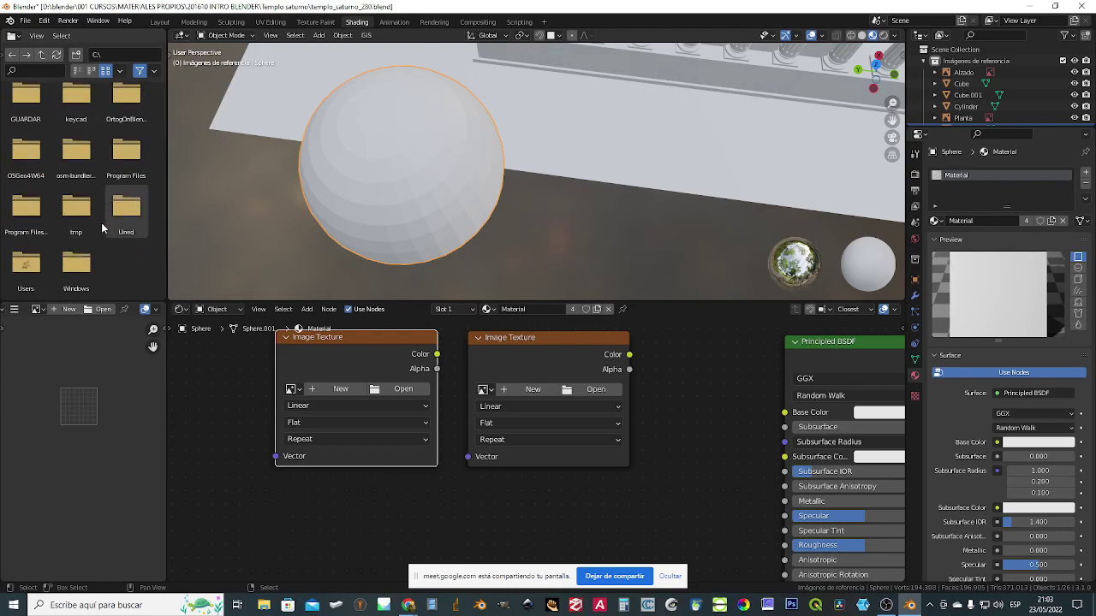
pyautogui.scroll(2, 89, 223)
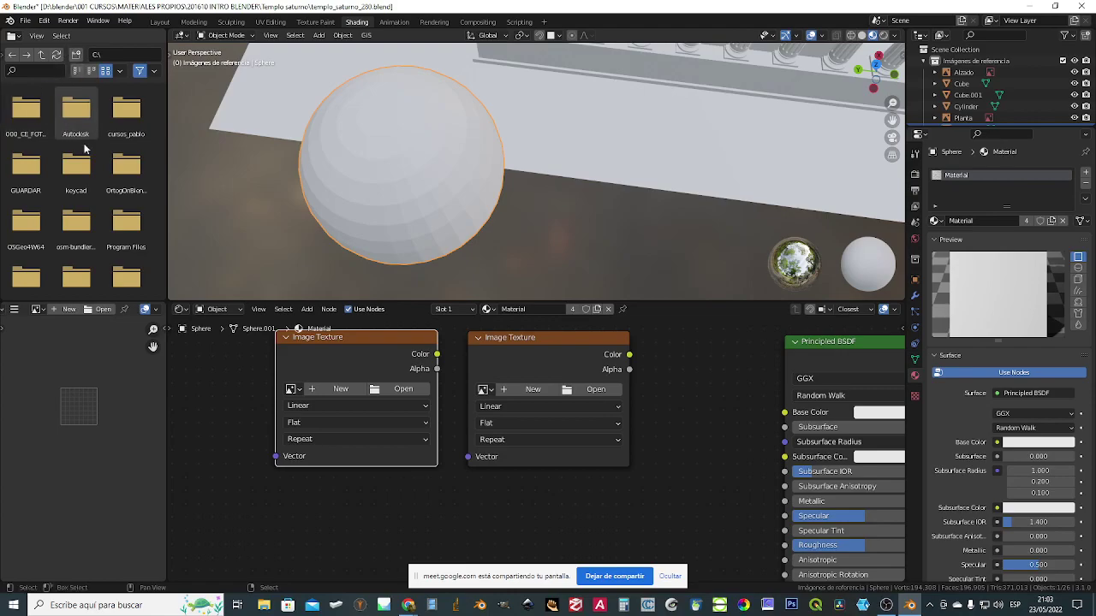
# - Open the first folder on drive C, whose name starts with 000_CE_FOT, in the file browser
pyautogui.click(21, 109)
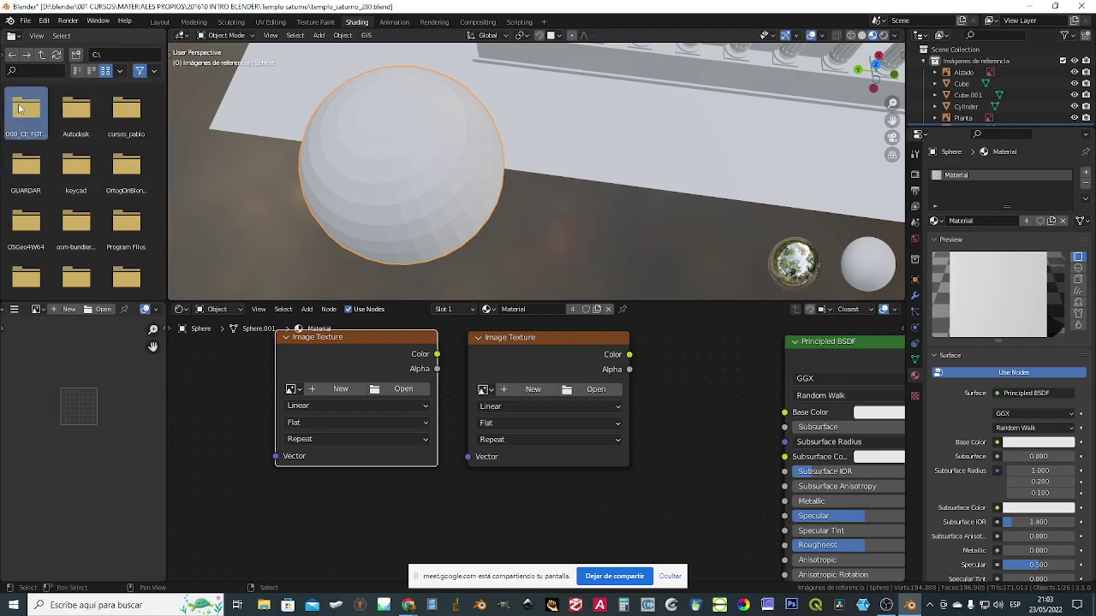
pyautogui.doubleClick(38, 117)
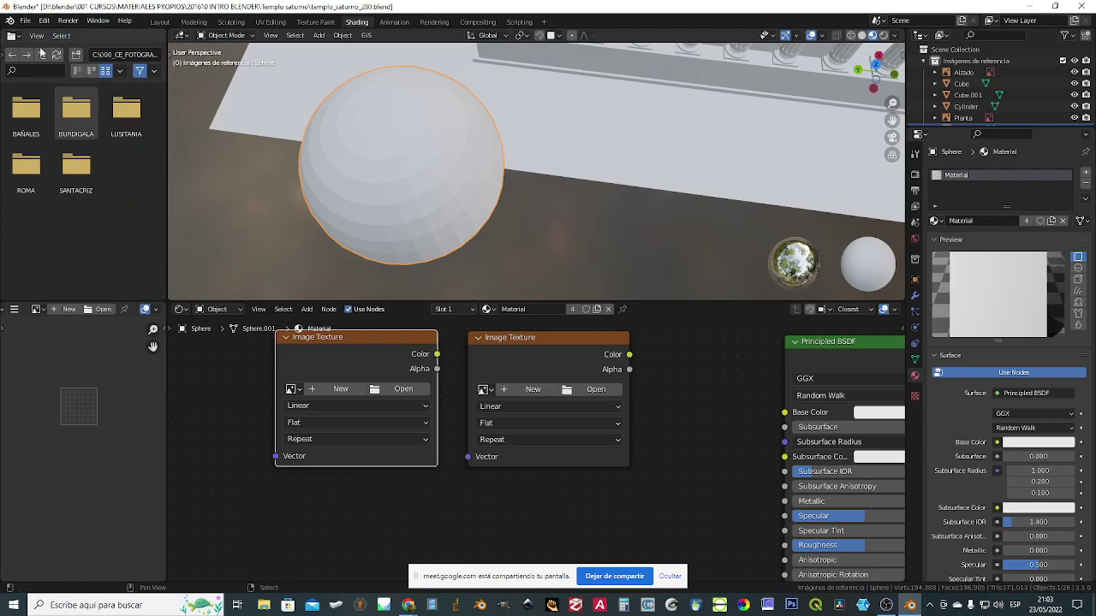
pyautogui.click(19, 37)
pyautogui.click(18, 38)
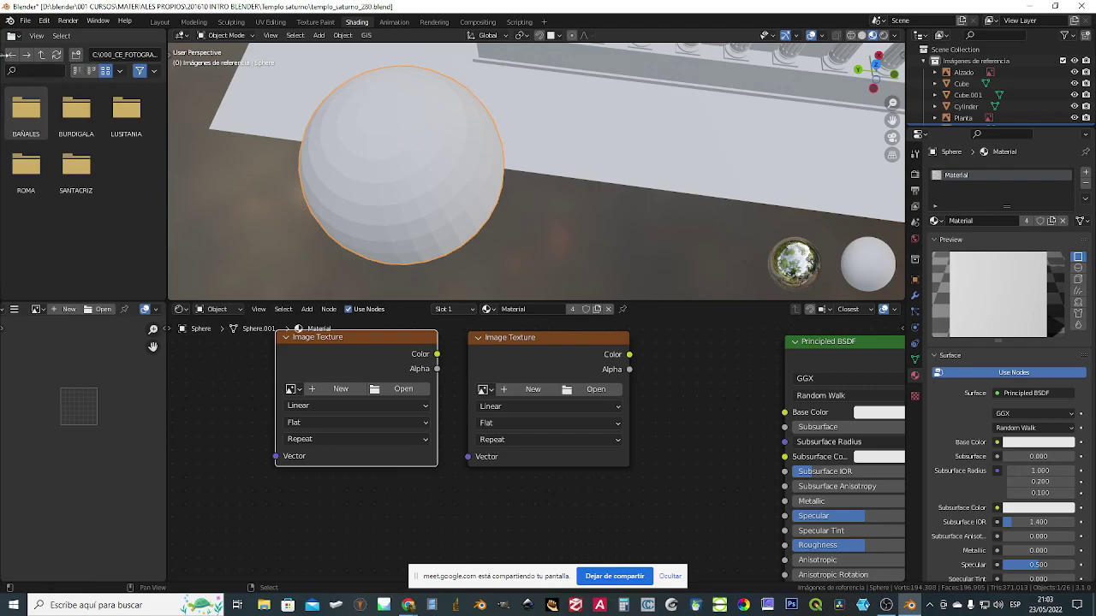
# - Switch the file browser to drive D and open the 000 Texturas folder inside the blender folder
pyautogui.click(7, 57)
pyautogui.click(61, 83)
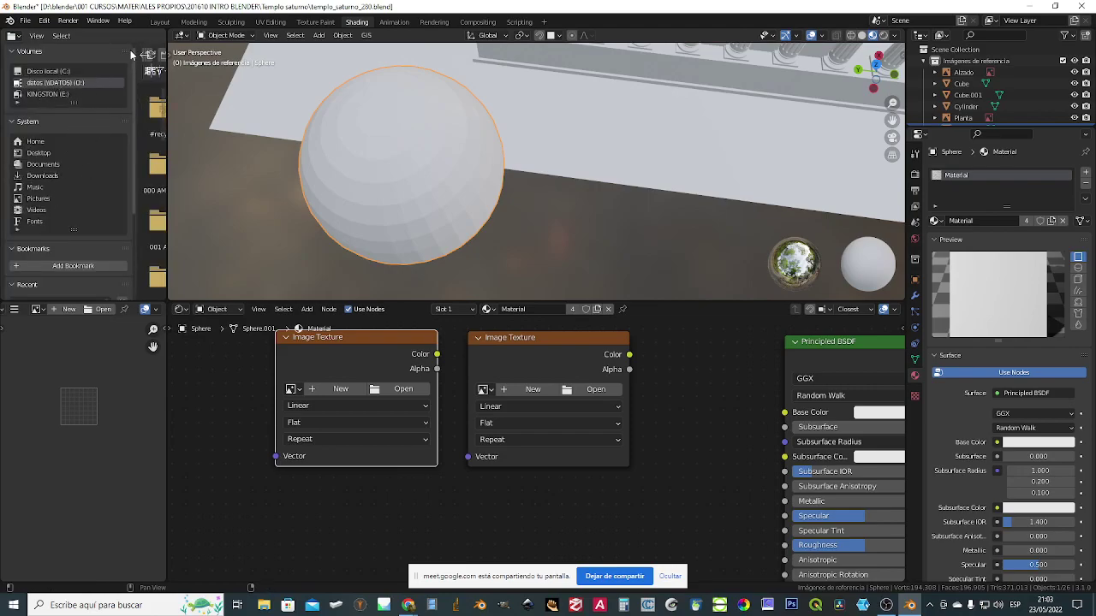
pyautogui.moveTo(133, 56); pyautogui.dragTo(26, 62)
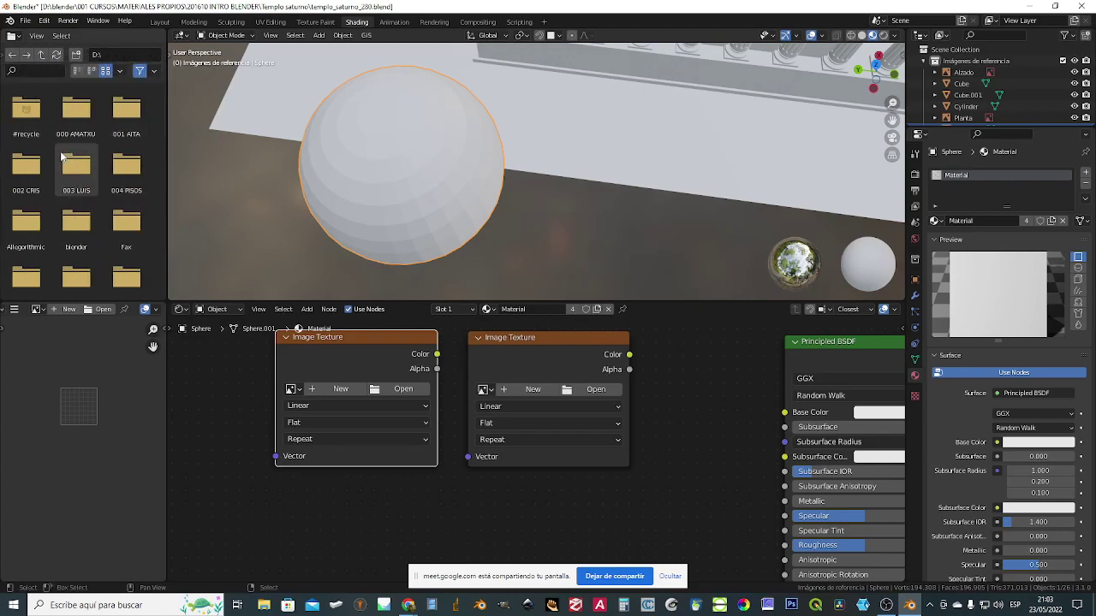
pyautogui.doubleClick(80, 228)
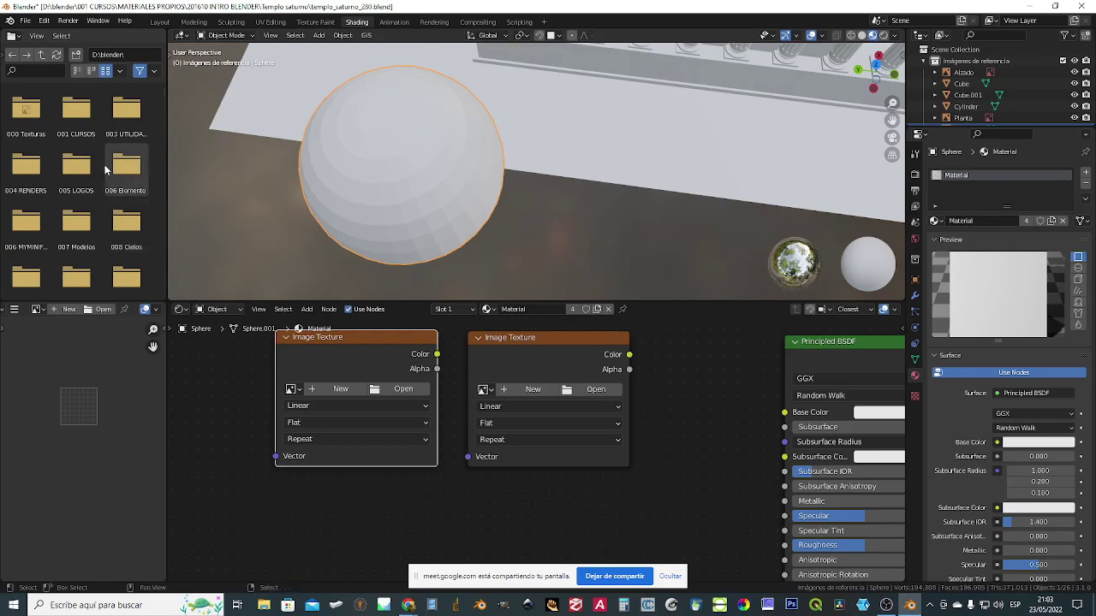
pyautogui.doubleClick(27, 120)
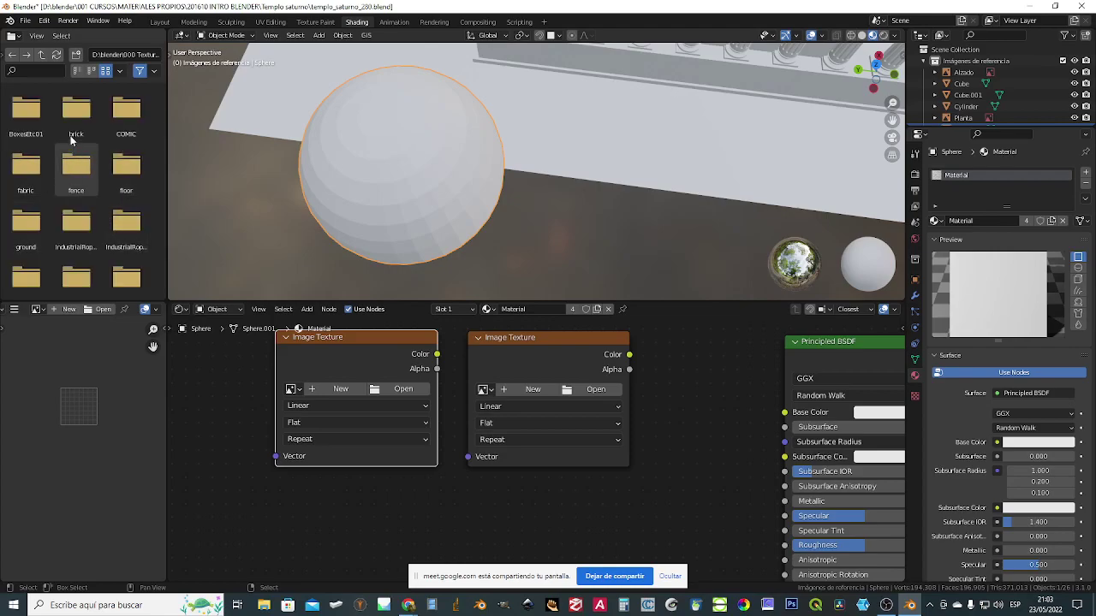
# - Find arenisca3_S.jpg among the textures and bring it into the sphere's node tree as an image node
pyautogui.scroll(-2, 98, 188)
pyautogui.scroll(-10, 97, 187)
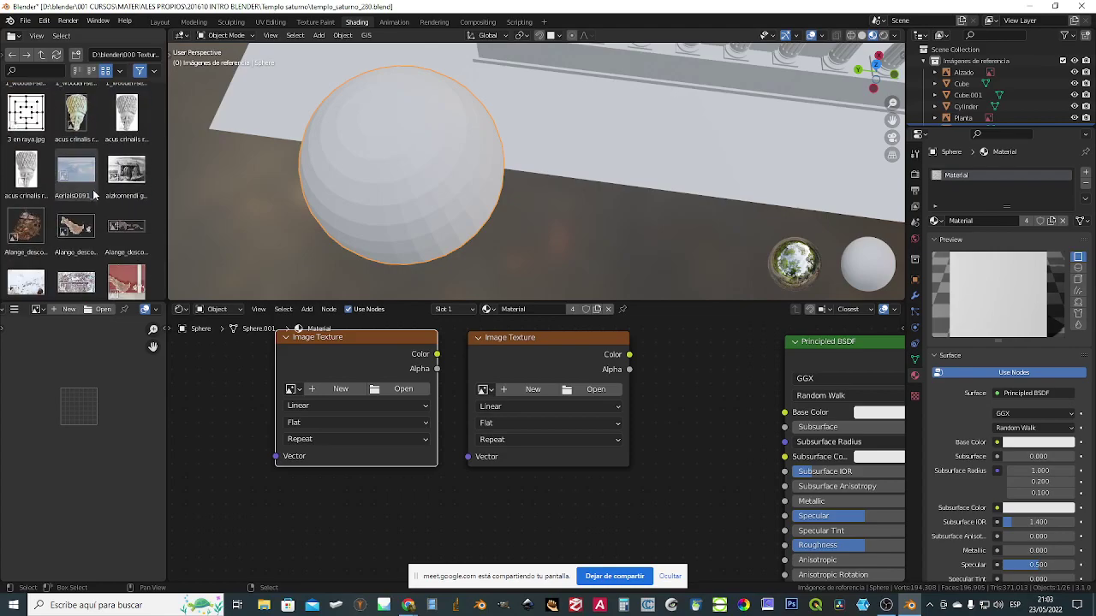
pyautogui.scroll(-8, 92, 186)
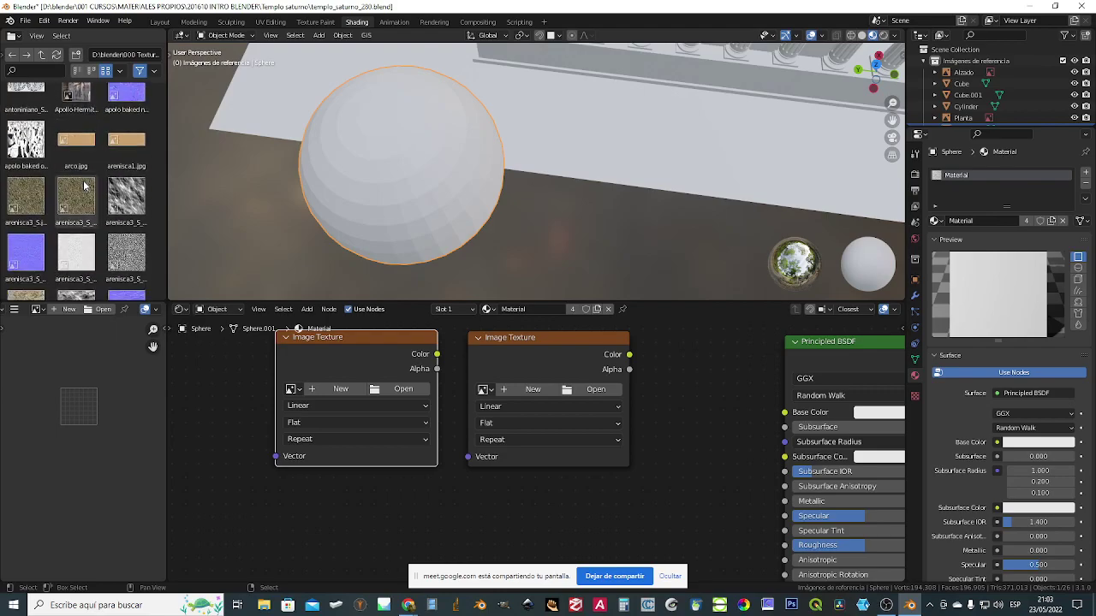
pyautogui.scroll(6, 77, 214)
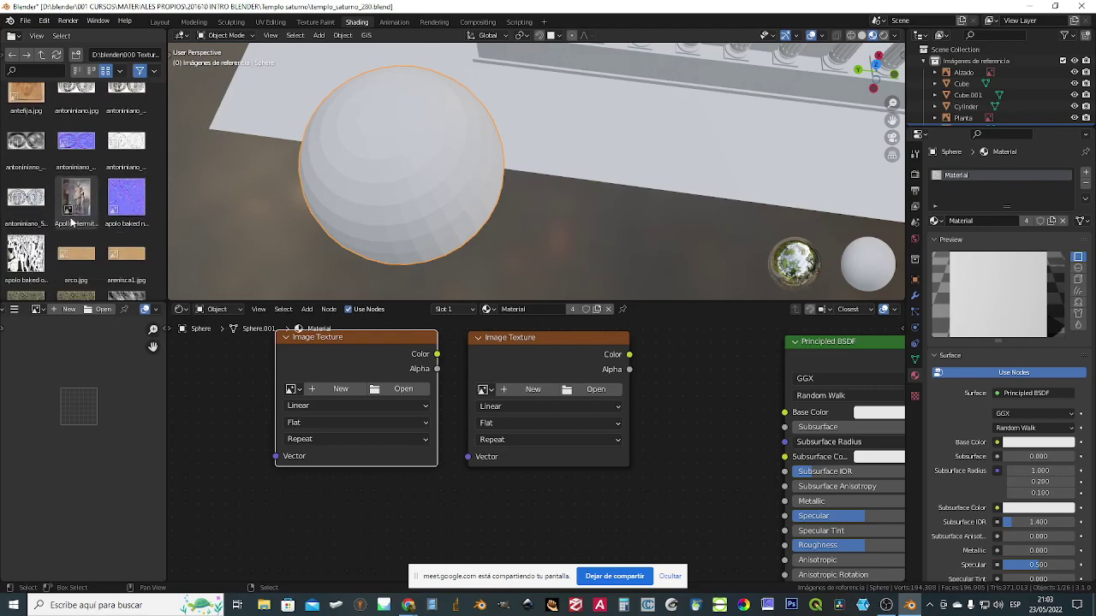
pyautogui.scroll(-5, 82, 230)
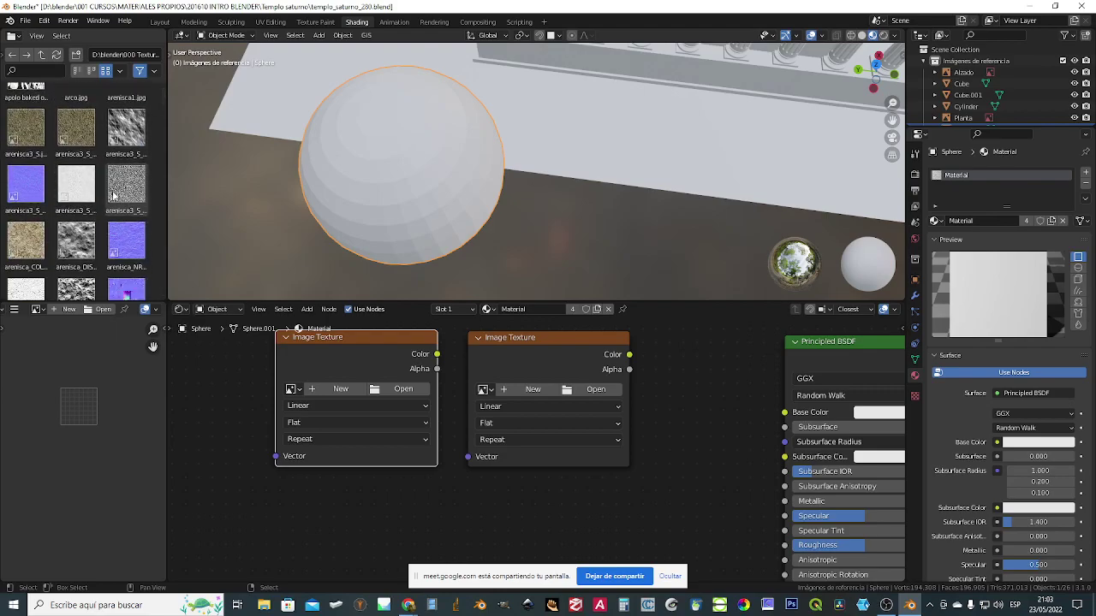
pyautogui.moveTo(27, 128); pyautogui.dragTo(252, 561)
pyautogui.moveTo(298, 458); pyautogui.dragTo(333, 528)
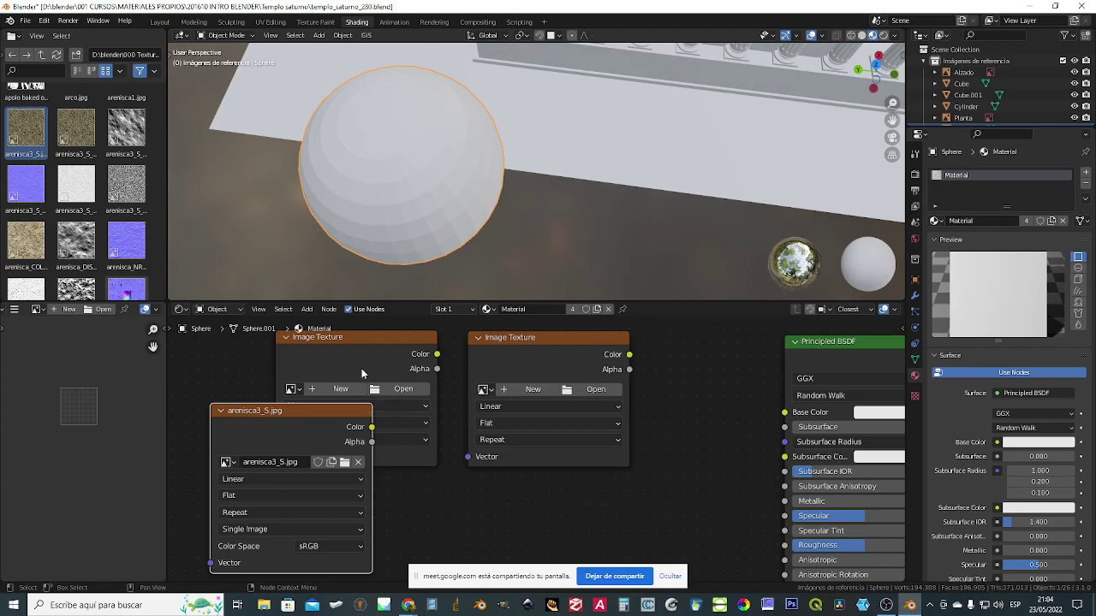
# - Delete the empty Image Texture node behind the arenisca3_S.jpg node and move the arenisca3_S.jpg node slightly up
pyautogui.click(378, 351)
pyautogui.press('x')
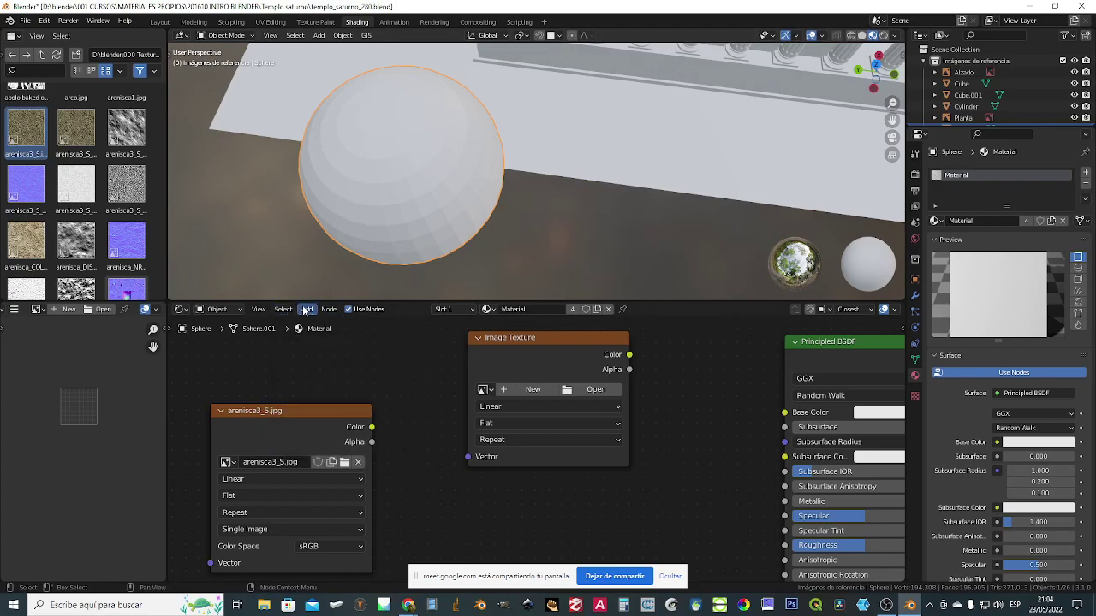
pyautogui.click(308, 310)
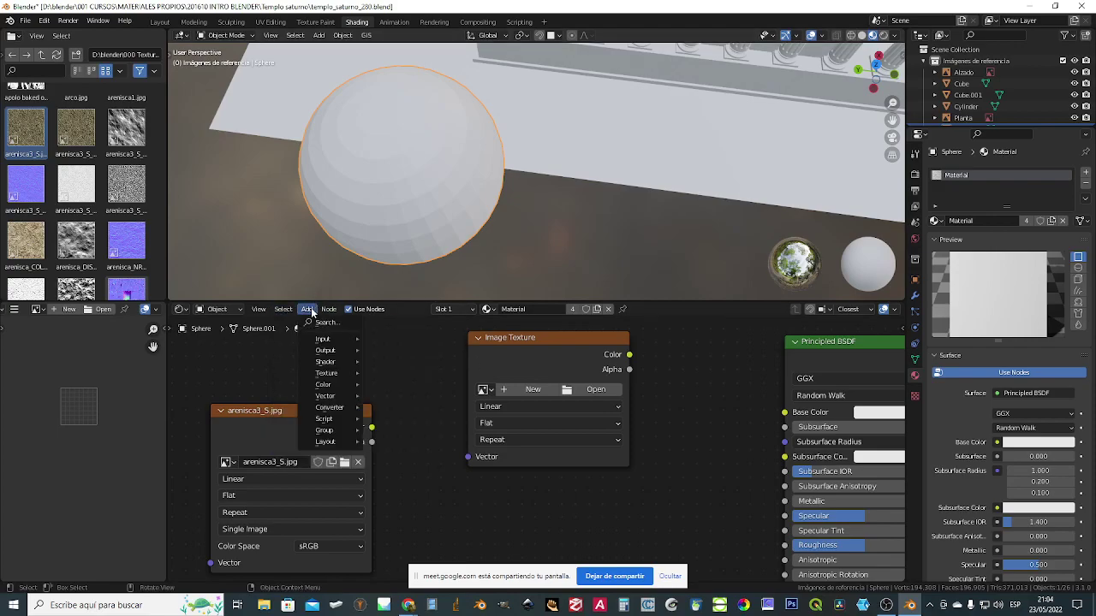
pyautogui.moveTo(319, 364)
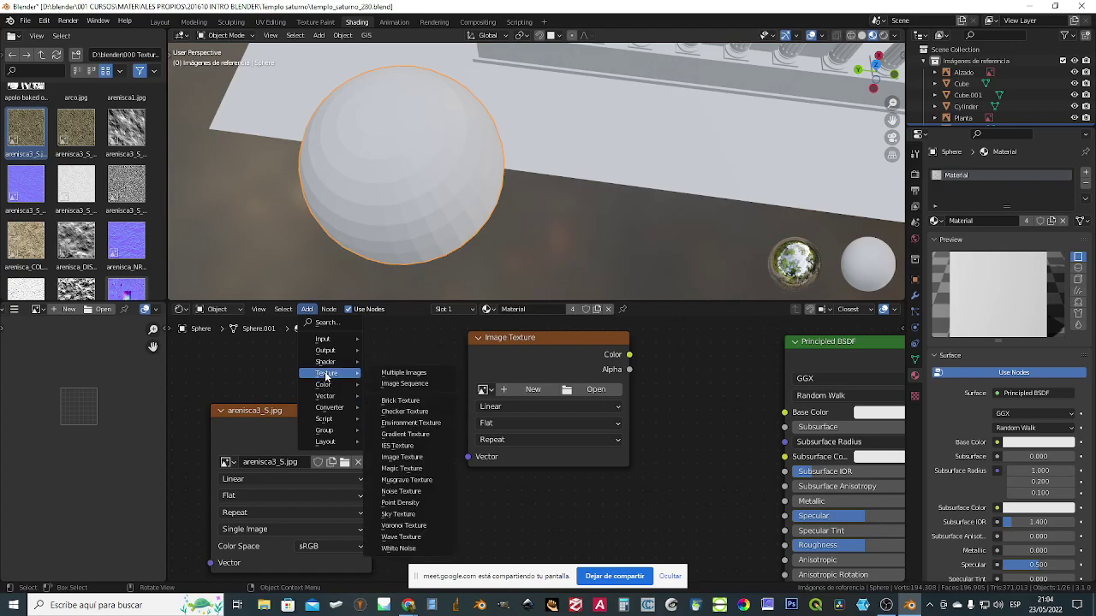
pyautogui.click(536, 335)
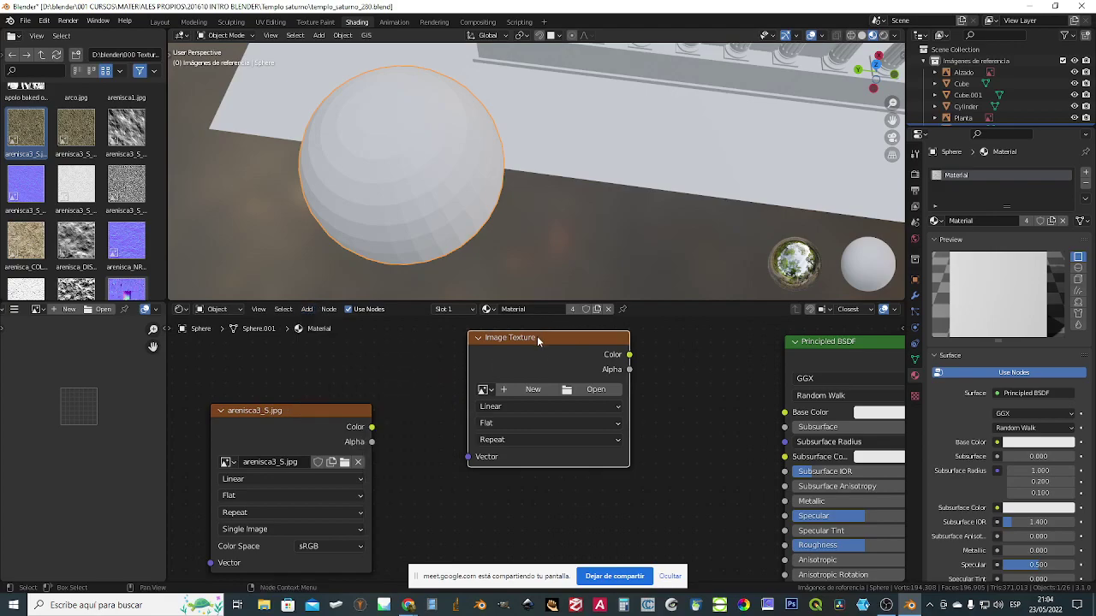
pyautogui.moveTo(303, 412); pyautogui.dragTo(305, 382)
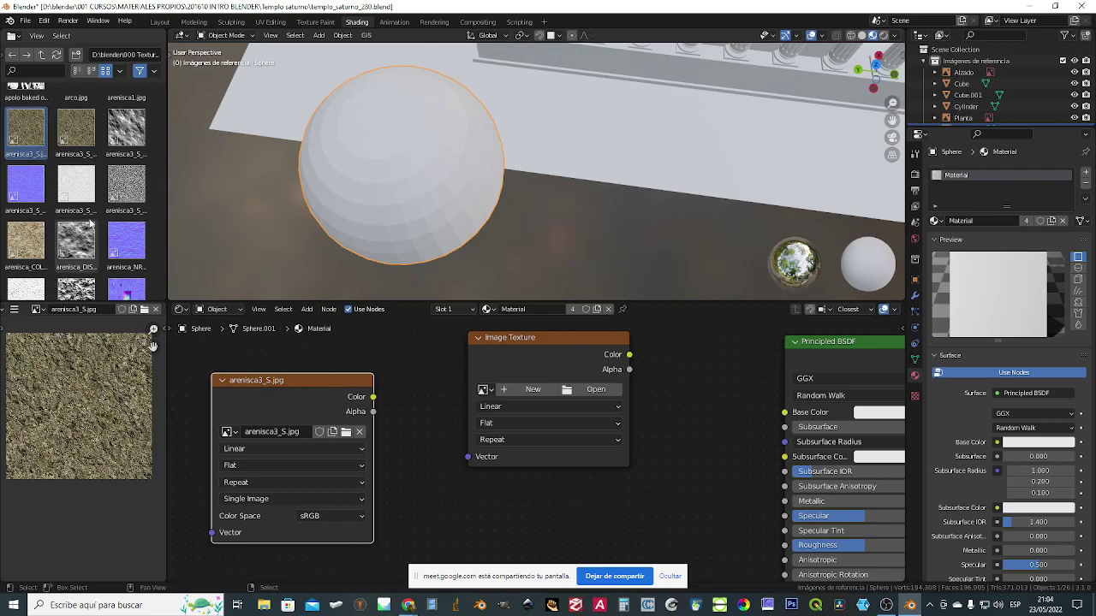
# - Load arenisca3_S.jpg into the empty Image Texture node, searching for "arenisc" in 000 Texturas, and line up the other arenisca3_S.jpg node beside it
pyautogui.click(597, 389)
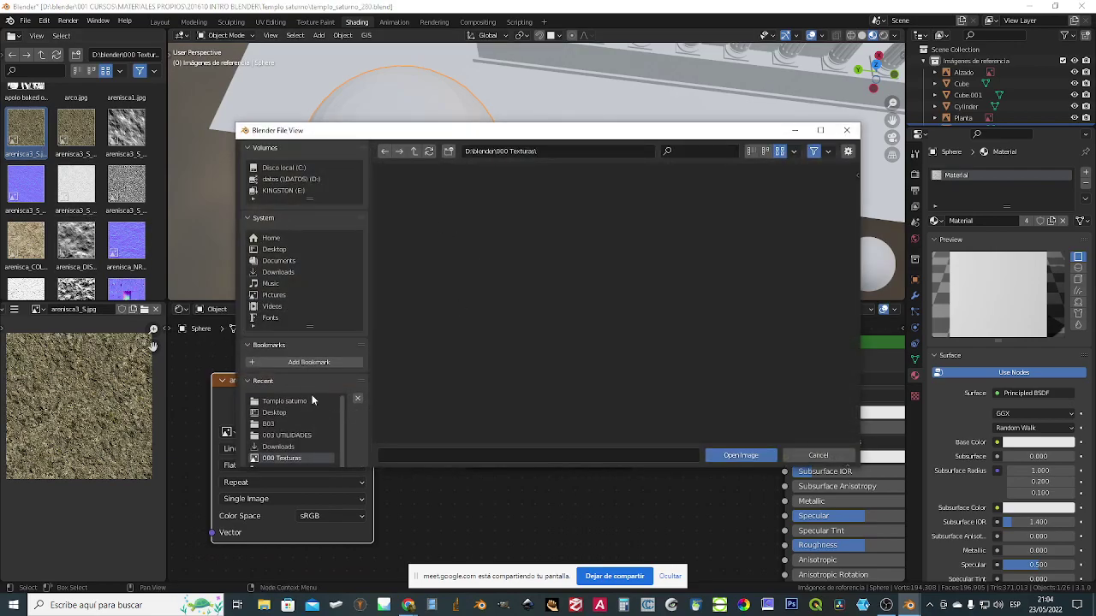
pyautogui.click(289, 458)
pyautogui.click(682, 153)
pyautogui.write('arenisc')
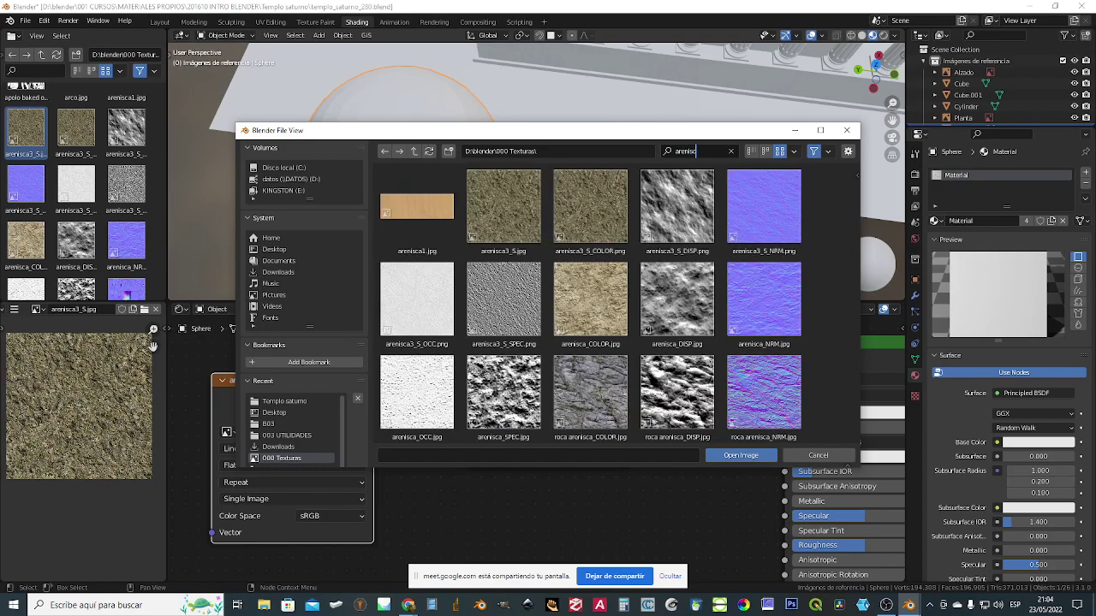
pyautogui.press('Escape')
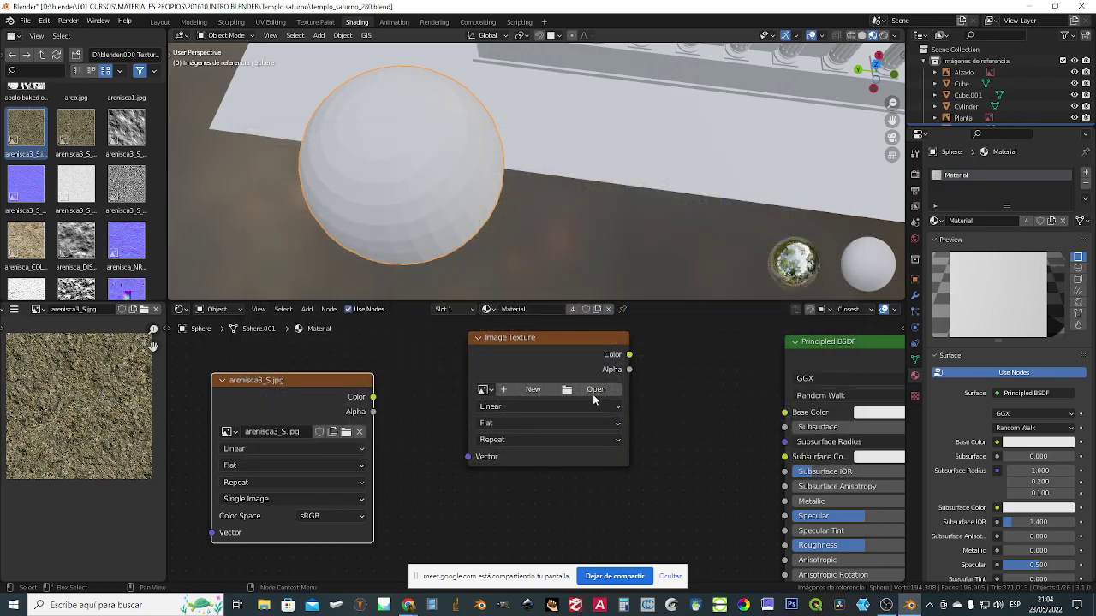
pyautogui.moveTo(291, 392); pyautogui.dragTo(378, 349)
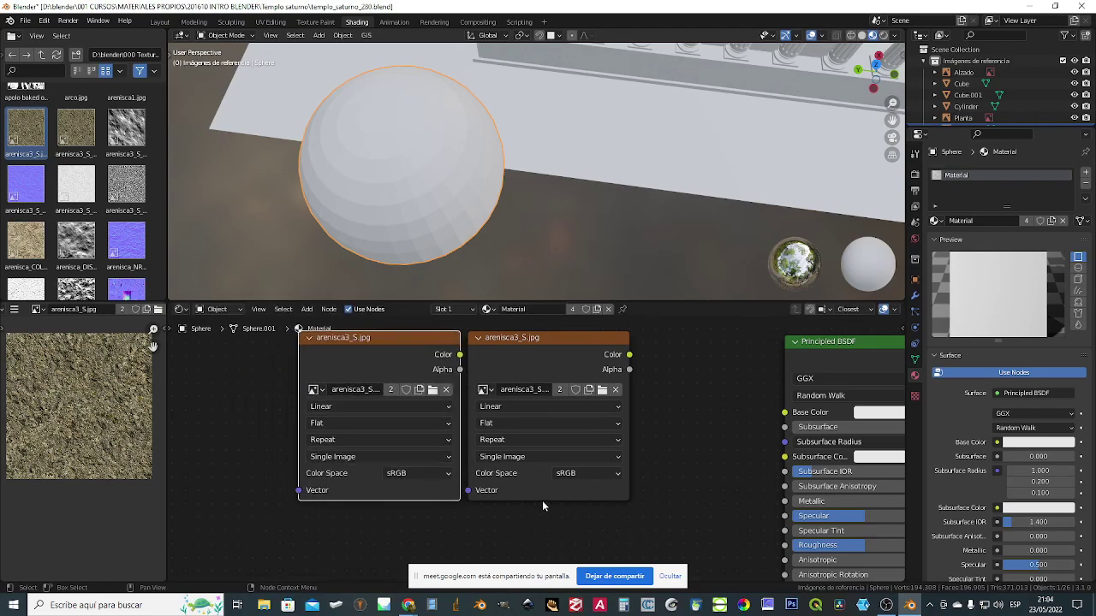
pyautogui.scroll(-1, 1066, 451)
pyautogui.scroll(-2, 1064, 450)
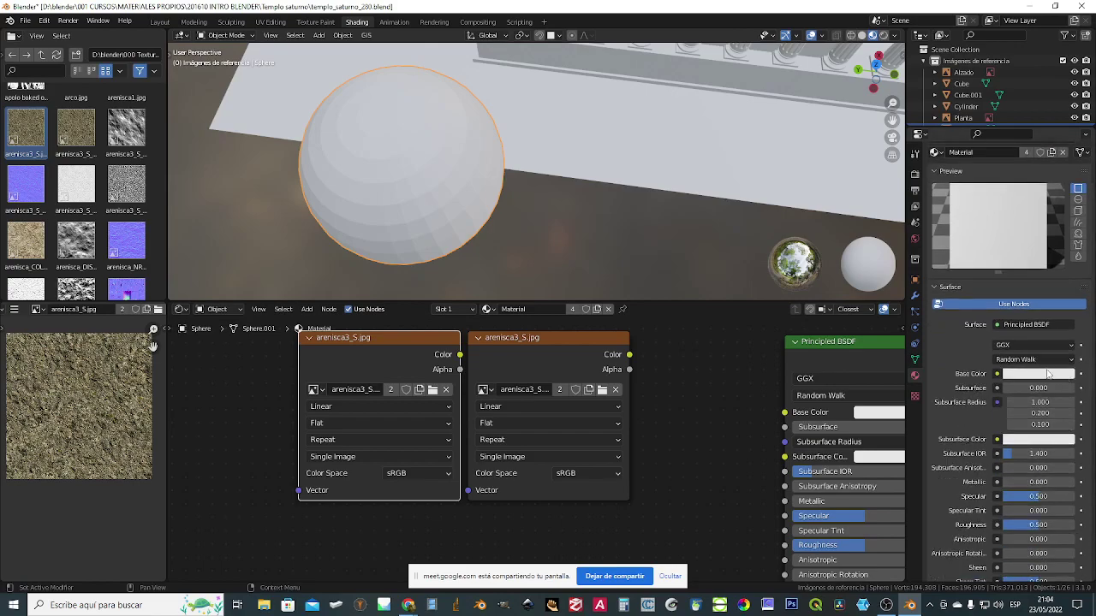
pyautogui.click(997, 374)
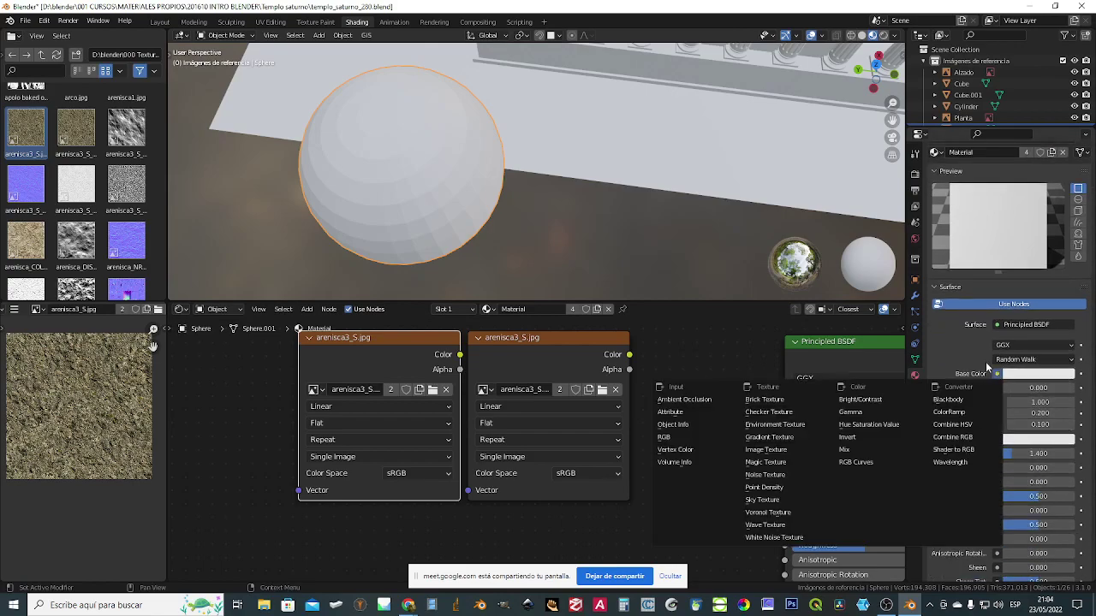
pyautogui.click(993, 373)
pyautogui.click(996, 374)
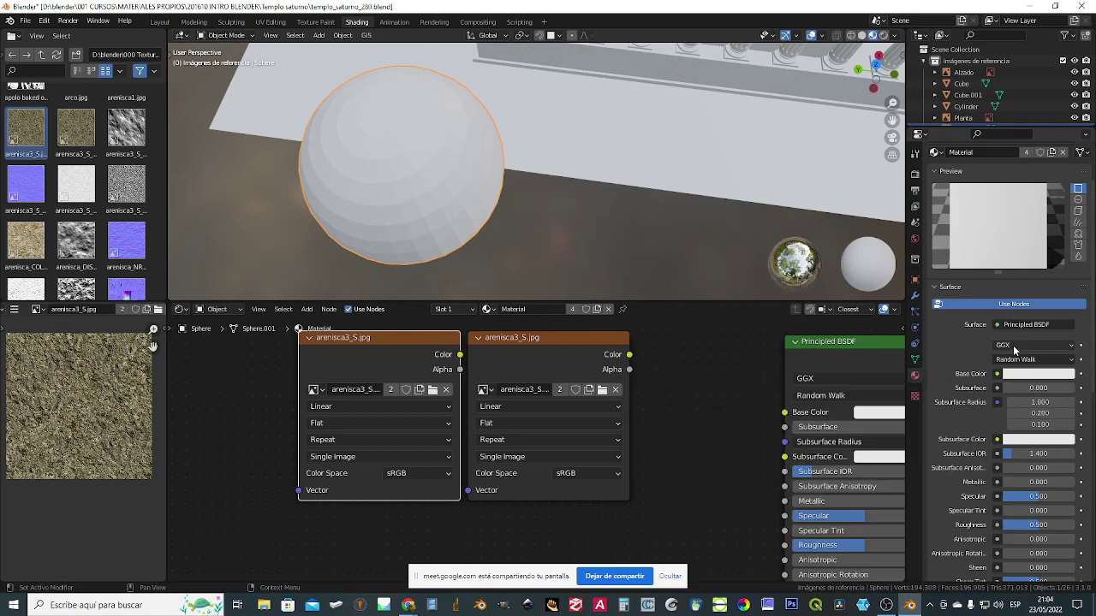
# - Assign an Image Texture to the material's Base Color from the material properties
pyautogui.moveTo(712, 391); pyautogui.dragTo(612, 375, button='middle')
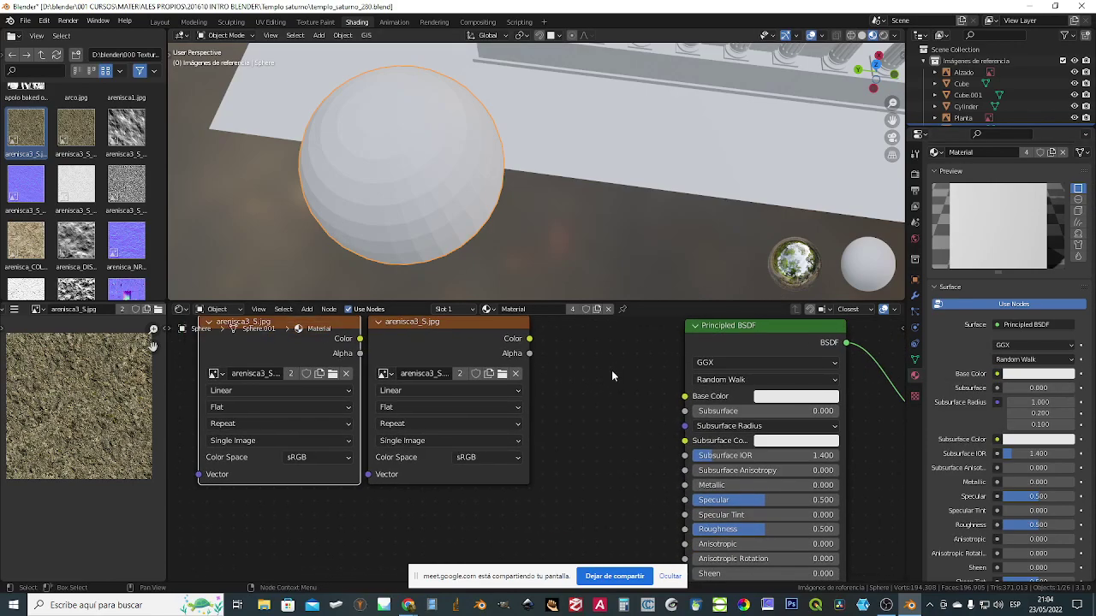
pyautogui.scroll(-1, 612, 375)
pyautogui.click(998, 374)
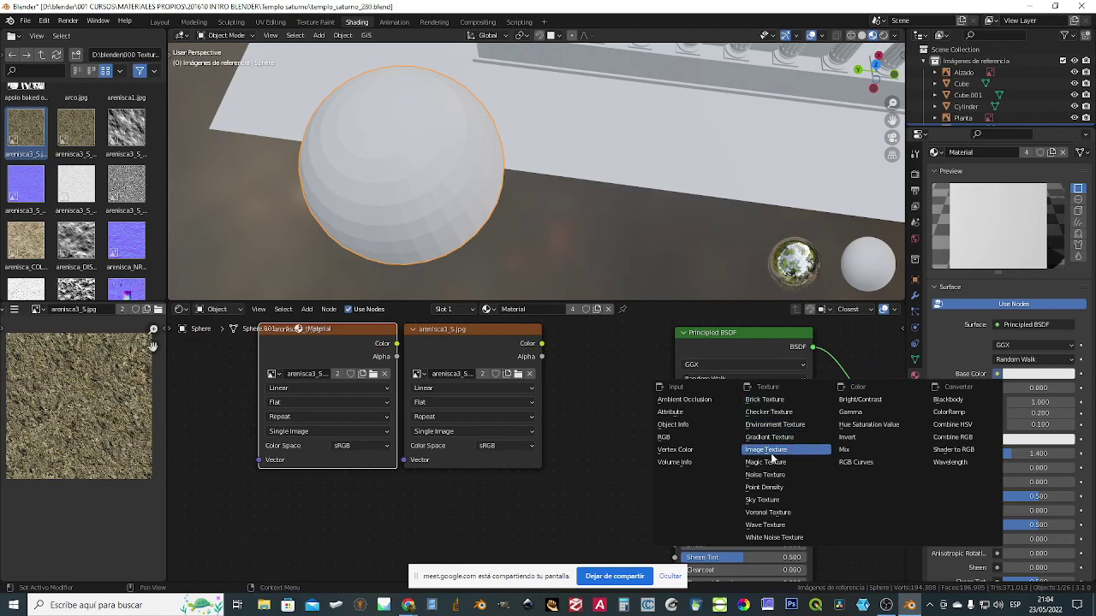
pyautogui.press('Return')
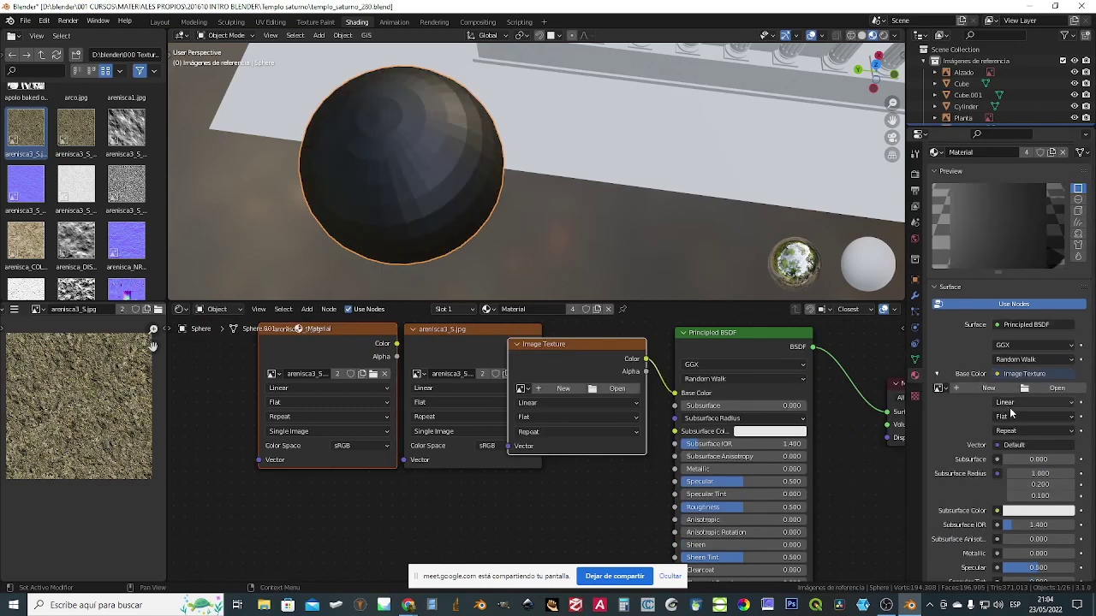
# - Try to load a sandstone image into the Base Color texture by searching for "arenisc" in the 000 Texturas folder
pyautogui.click(1051, 390)
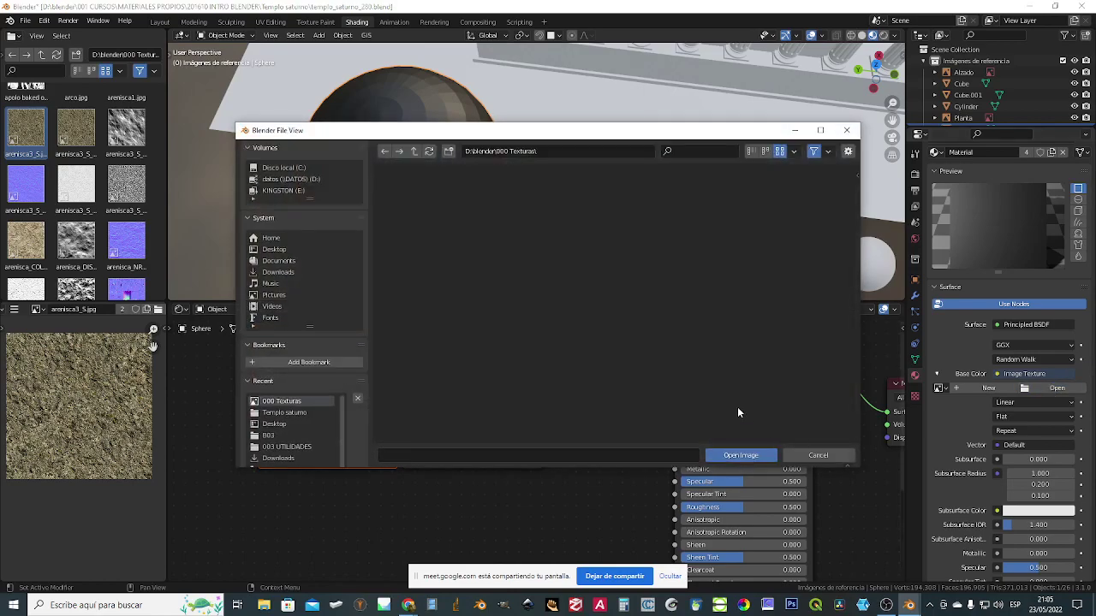
pyautogui.click(687, 151)
pyautogui.write('arenisc')
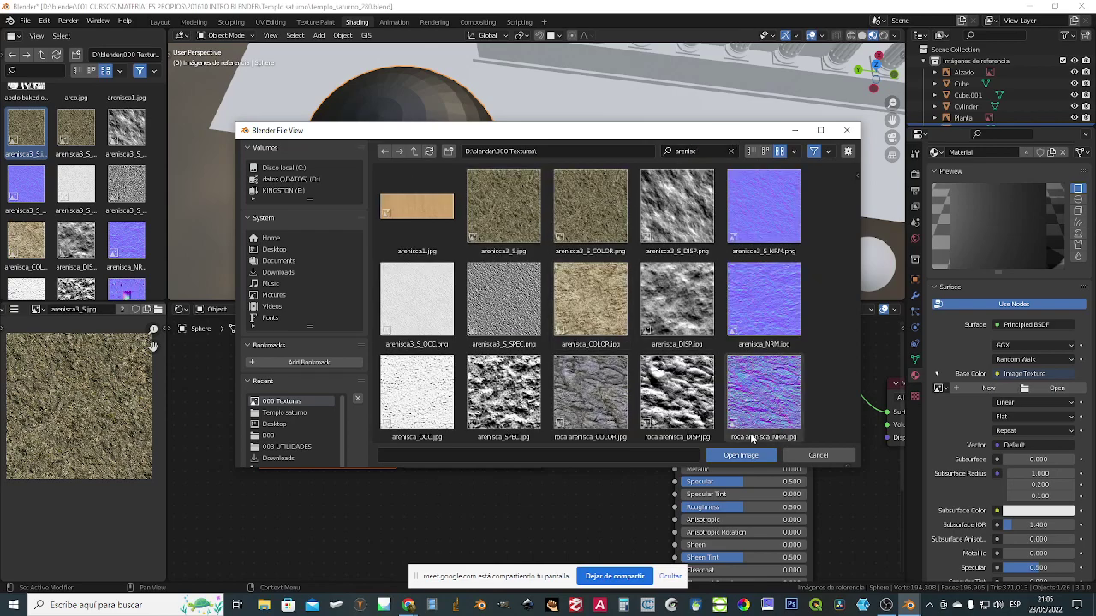
pyautogui.click(759, 454)
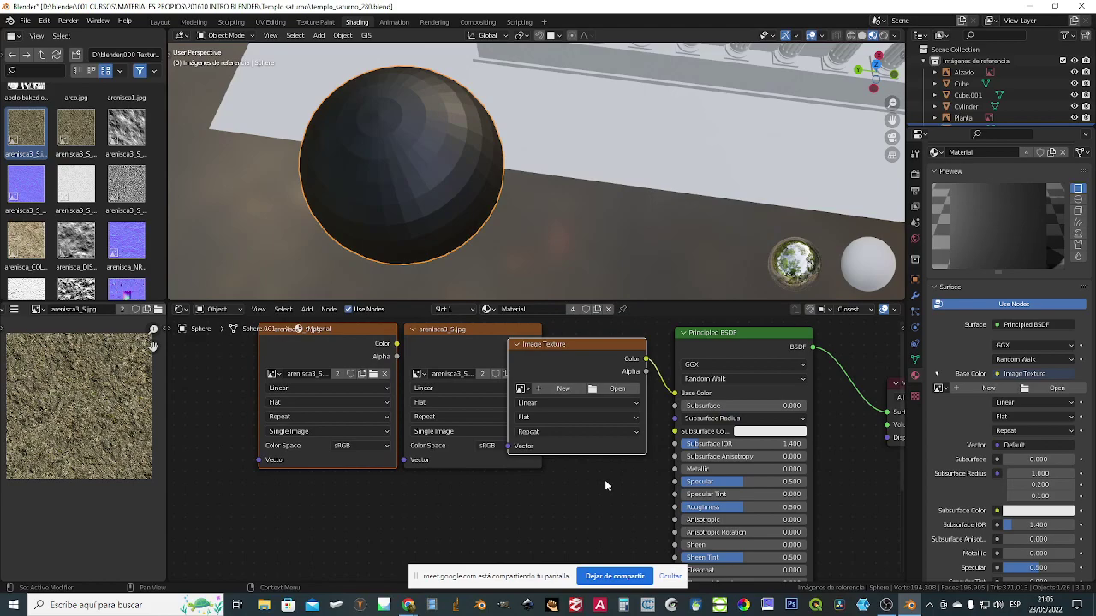
# - Load arenisca3_S.jpg into the empty Image Texture node linked to Base Color, searching for "arenisca" in 000 Texturas
pyautogui.click(580, 349)
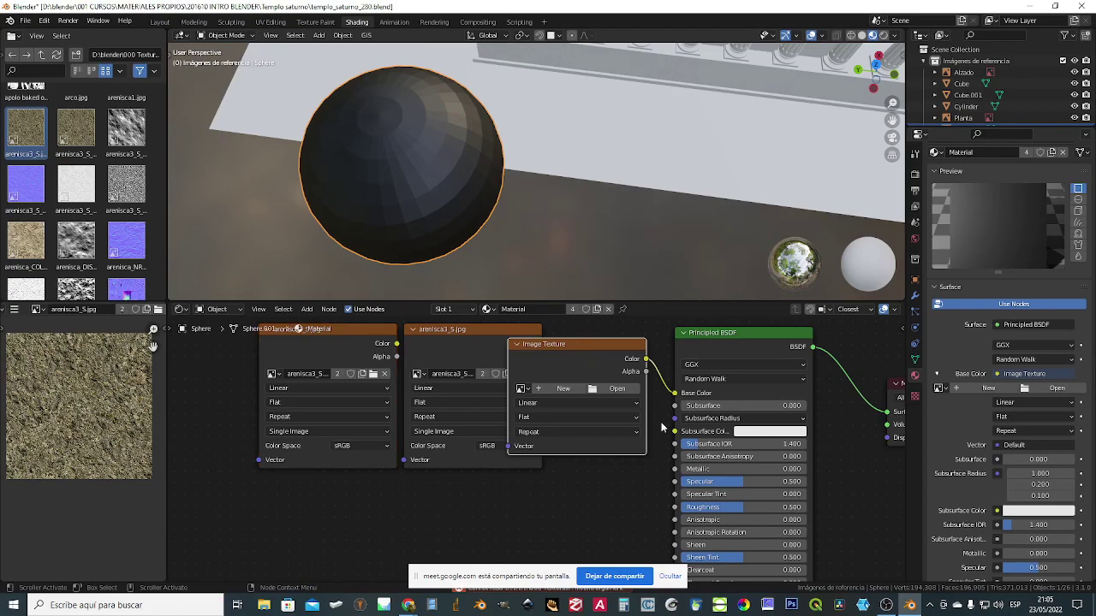
pyautogui.click(616, 388)
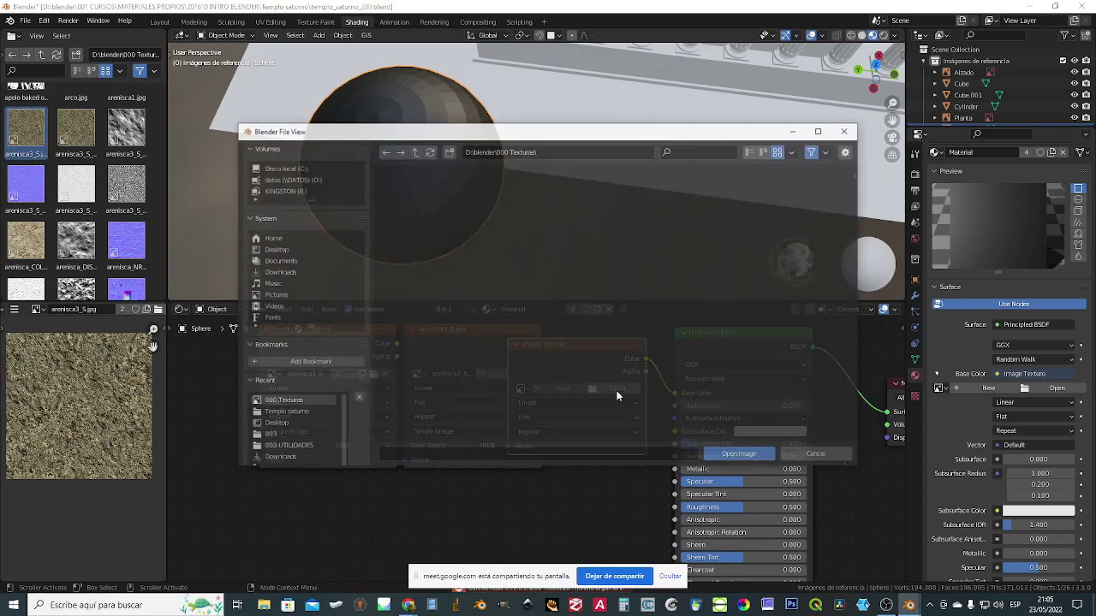
pyautogui.click(702, 151)
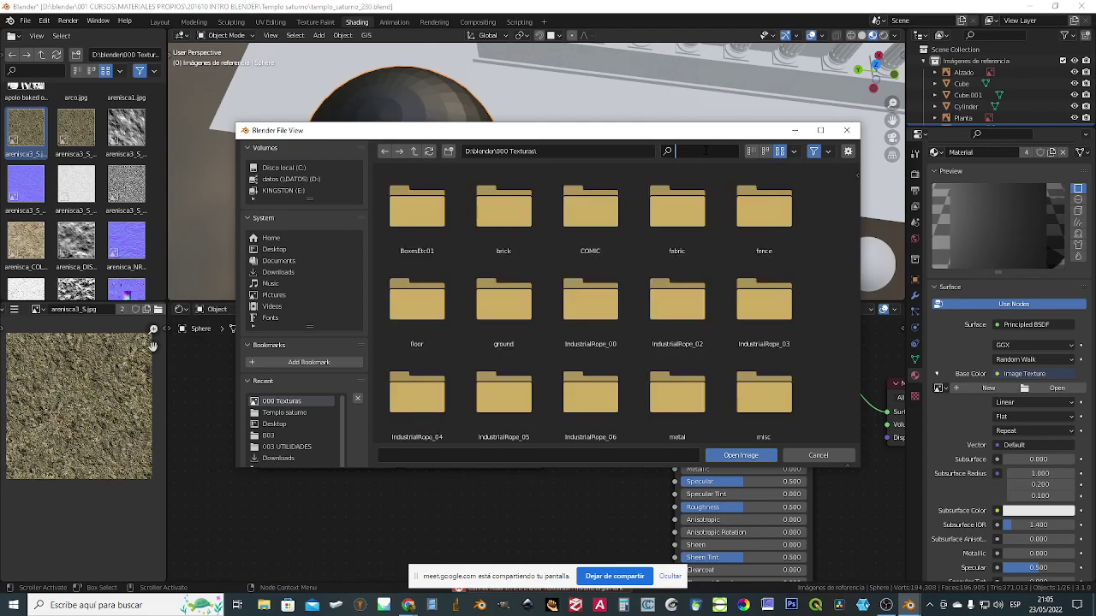
pyautogui.write('arenisca')
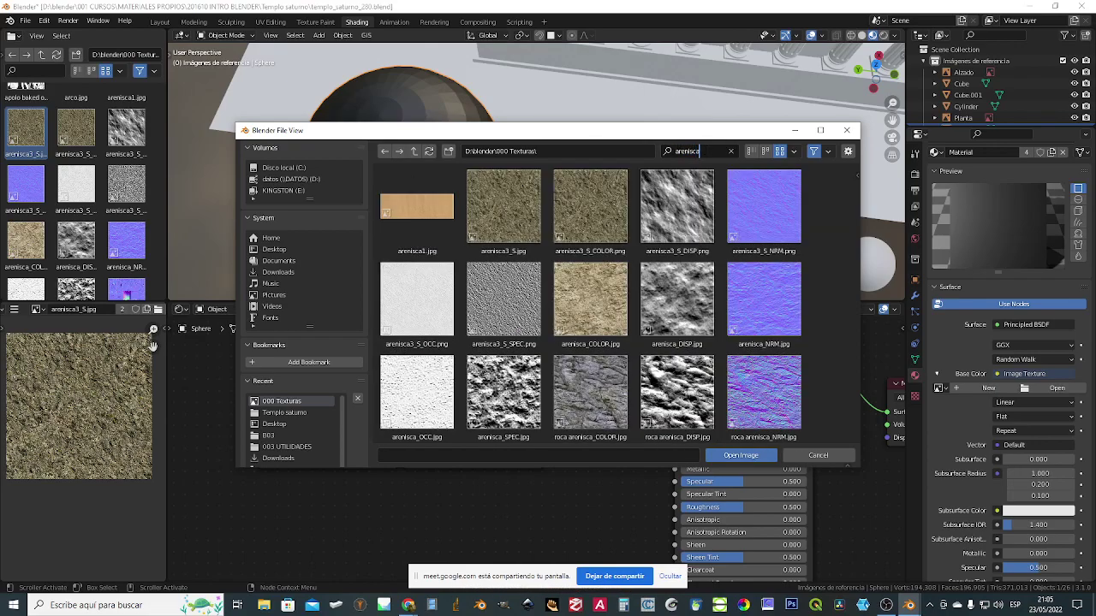
pyautogui.click(506, 214)
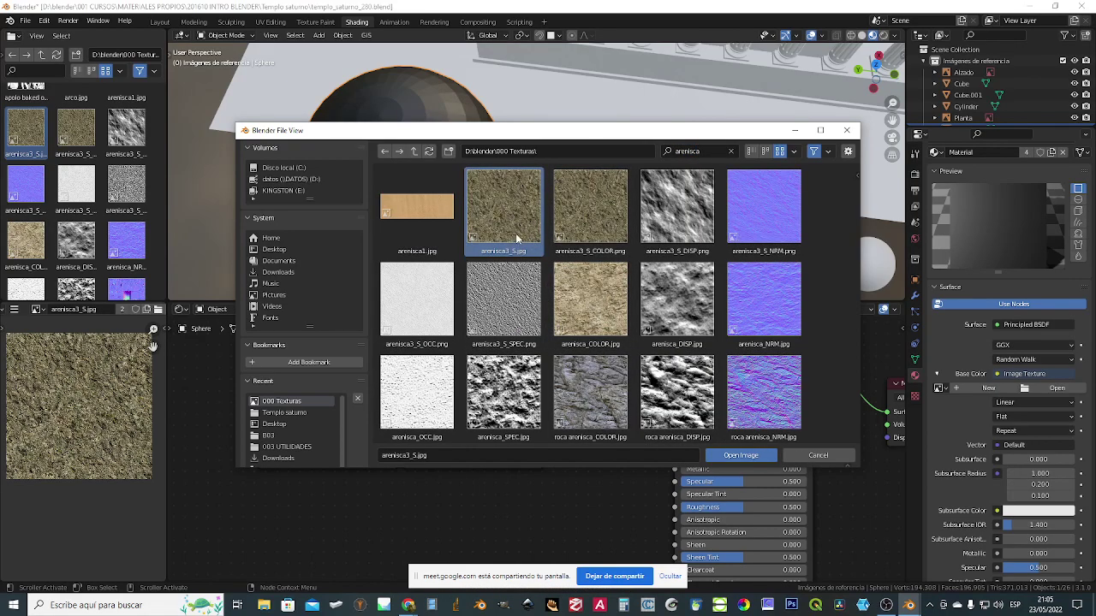
pyautogui.click(740, 455)
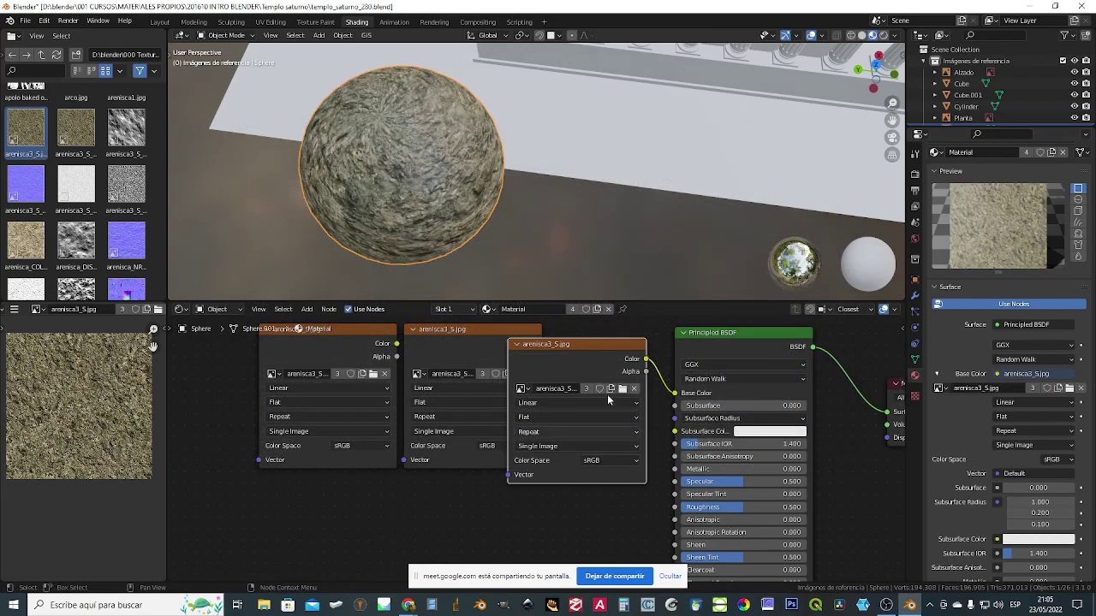
# - Space out the three arenisca3_S.jpg nodes in a row before the Principled BSDF so they no longer overlap
pyautogui.moveTo(575, 344); pyautogui.dragTo(597, 333)
pyautogui.moveTo(344, 356); pyautogui.dragTo(320, 354)
pyautogui.moveTo(462, 357); pyautogui.dragTo(429, 352)
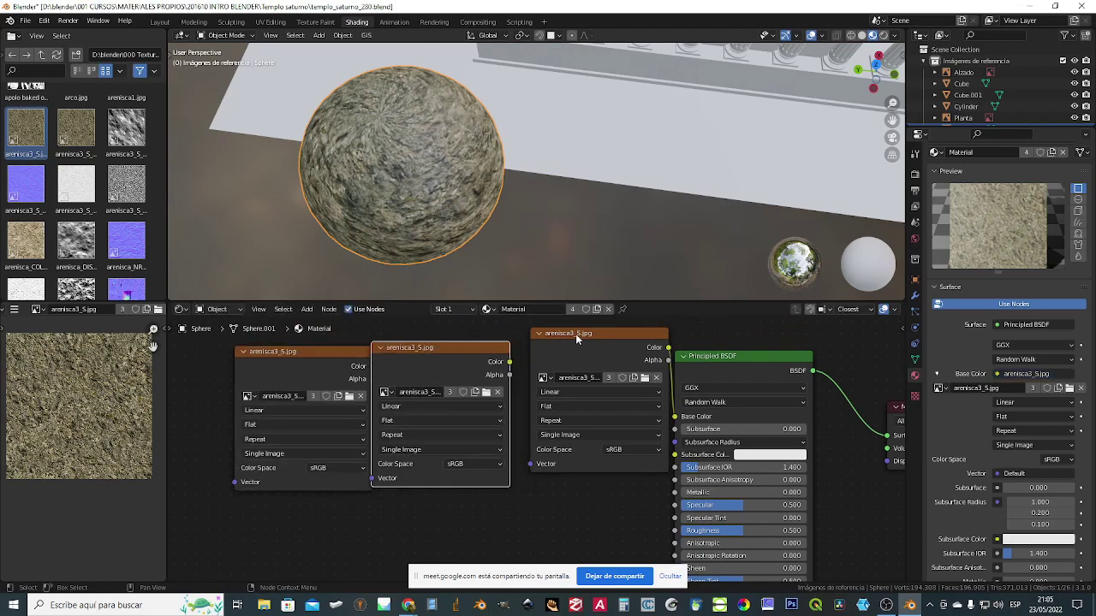
pyautogui.moveTo(578, 338); pyautogui.dragTo(562, 354)
pyautogui.moveTo(326, 356); pyautogui.dragTo(300, 357)
pyautogui.moveTo(463, 352)
pyautogui.mouseDown()
pyautogui.moveTo(438, 359)
pyautogui.moveTo(447, 351)
pyautogui.mouseUp()
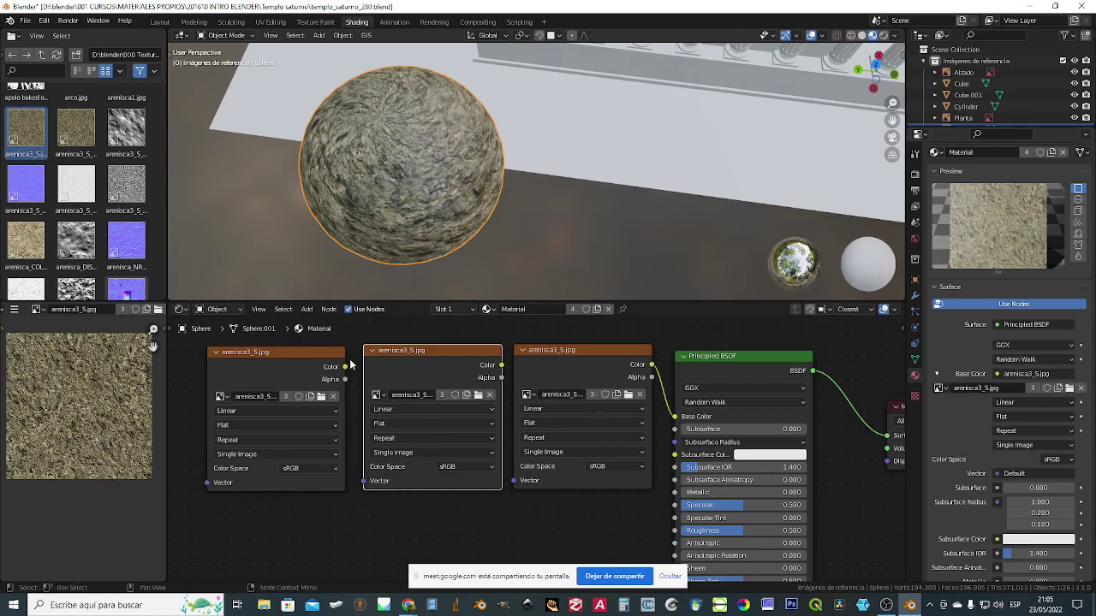
# - Delete the two unconnected arenisca3_S.jpg nodes, keeping only the one linked to Base Color
pyautogui.click(301, 356)
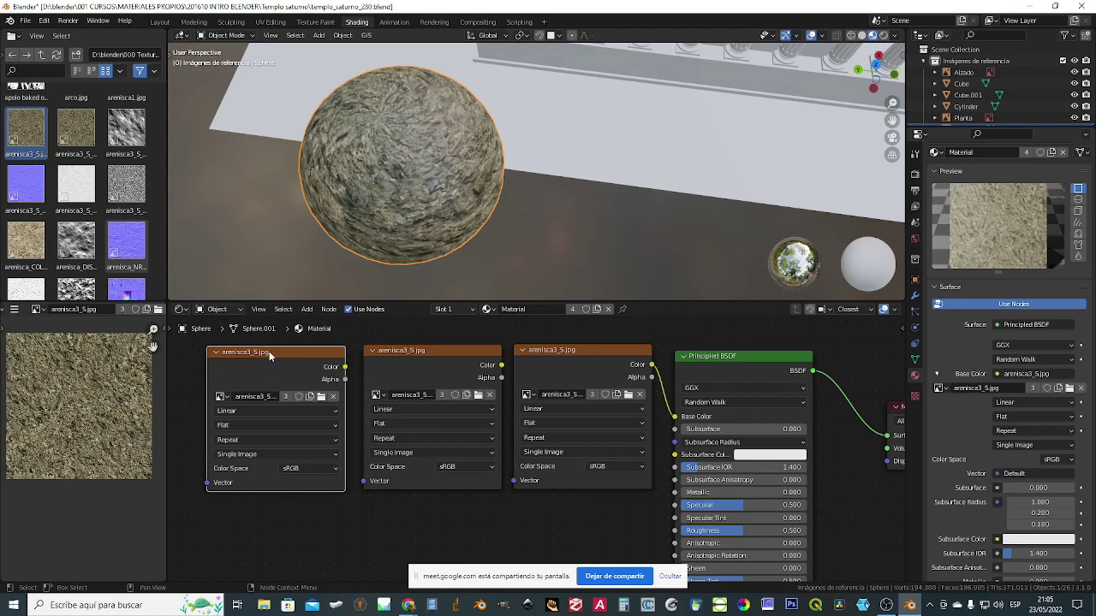
pyautogui.press('Delete')
pyautogui.click(427, 352)
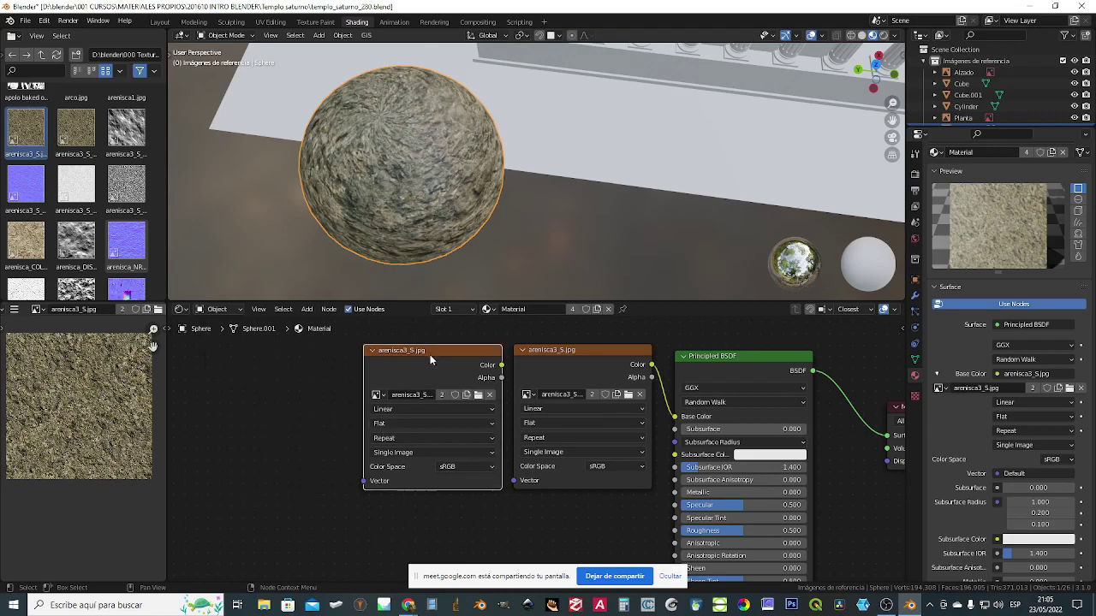
pyautogui.press('Delete')
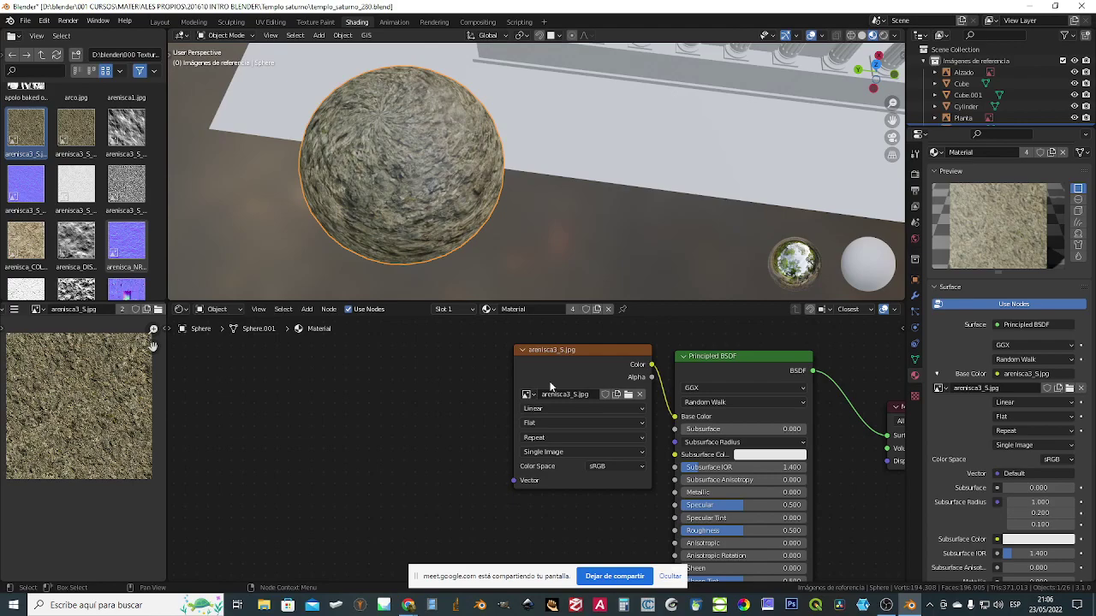
# - Switch to the UV Editing workspace and select all of the sphere's UVs in Edit Mode
pyautogui.moveTo(497, 193); pyautogui.dragTo(429, 193, button='middle')
pyautogui.moveTo(565, 224); pyautogui.dragTo(547, 213, button='middle')
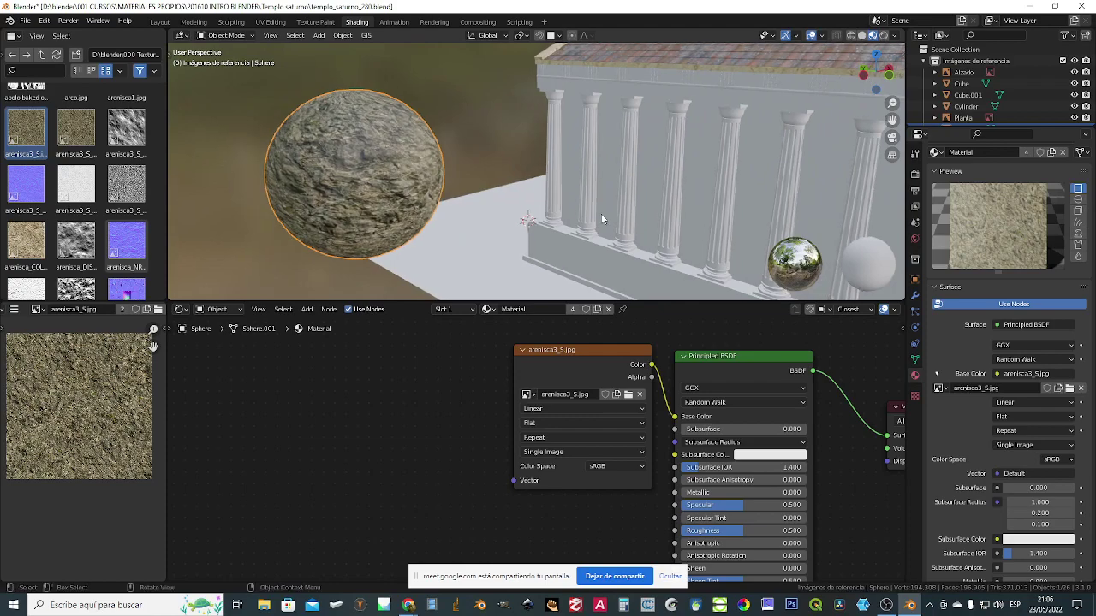
pyautogui.click(272, 22)
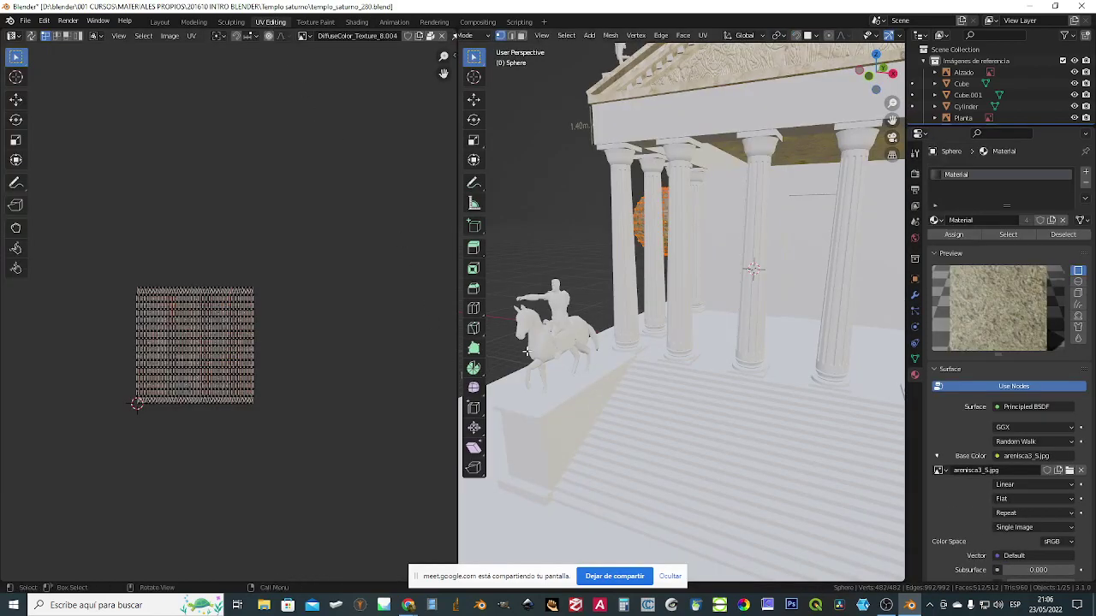
pyautogui.scroll(-3, 671, 299)
pyautogui.moveTo(527, 320); pyautogui.dragTo(592, 309, button='middle')
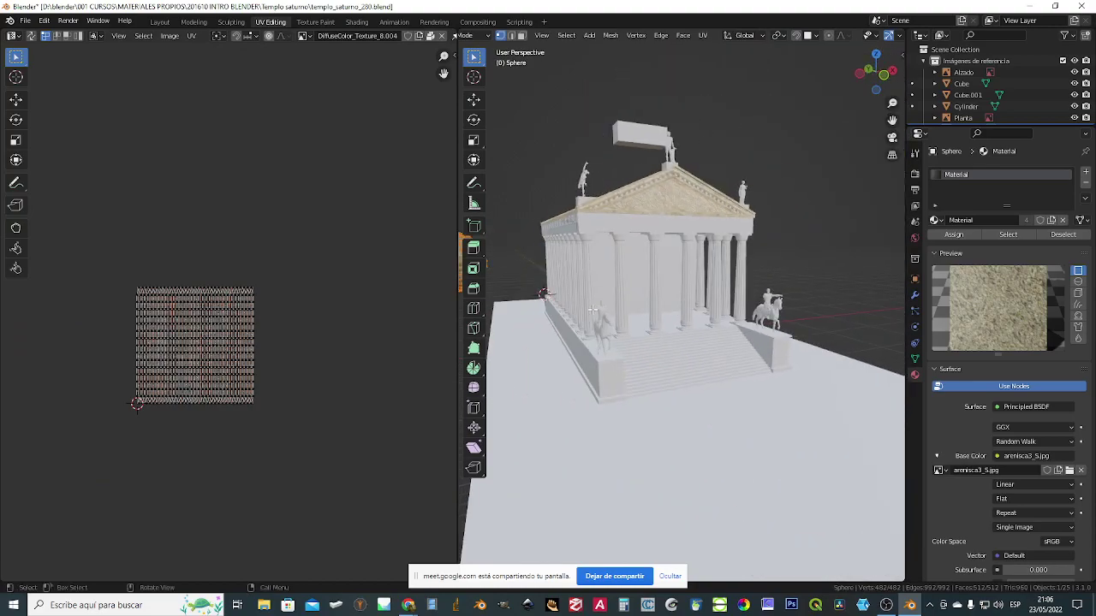
pyautogui.press('KP_Decimal')
pyautogui.press('Tab')
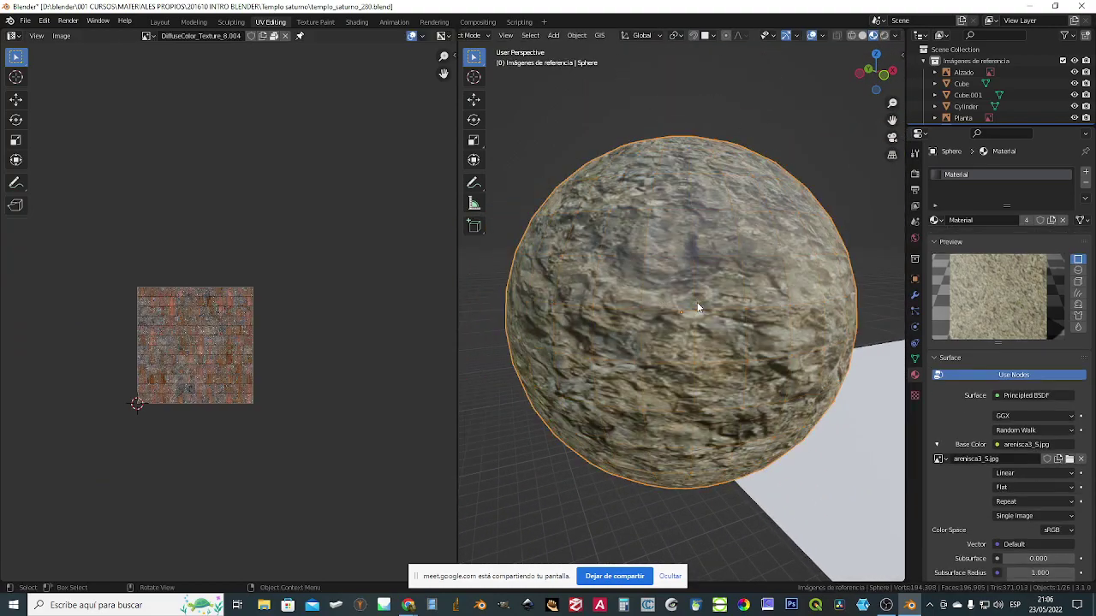
pyautogui.press('Tab')
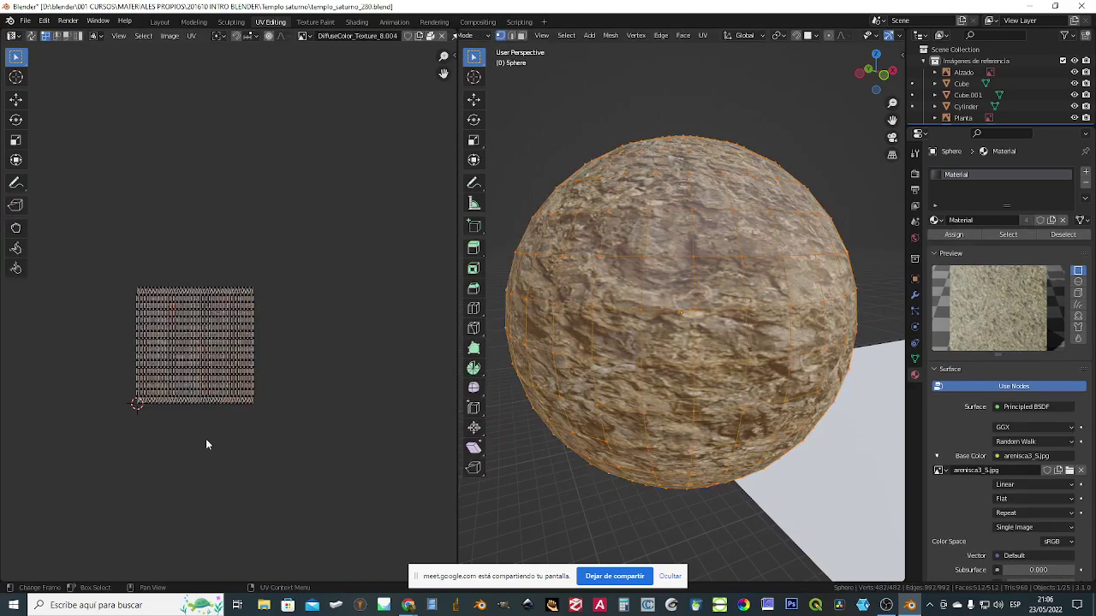
pyautogui.scroll(3, 148, 421)
pyautogui.press('a')
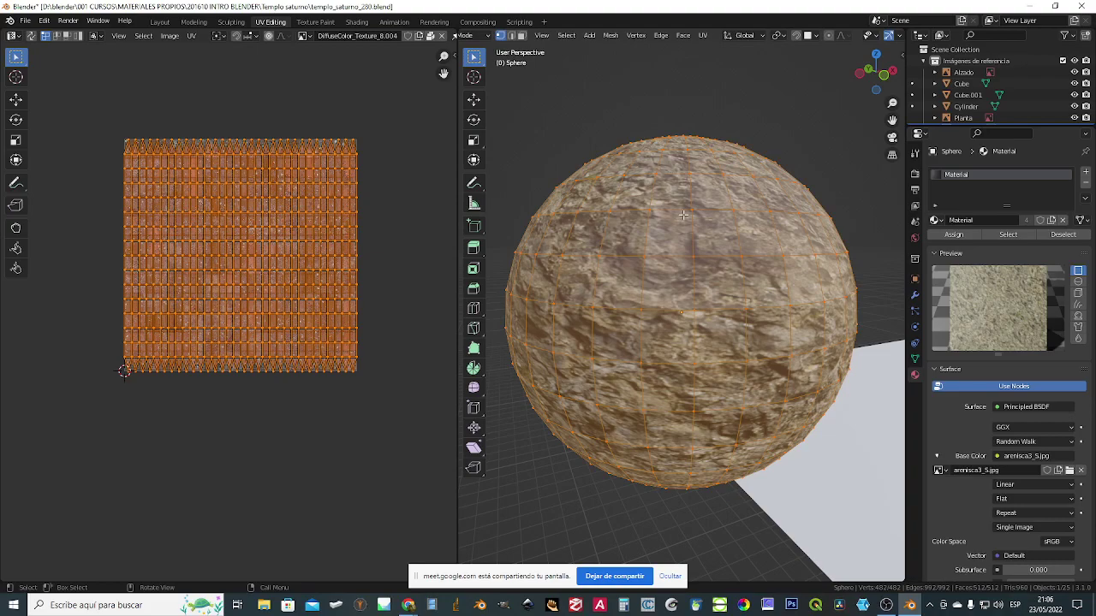
# - Examine how the sandstone texture wraps around the sphere's pole and sides in both Object Mode and Edit Mode
pyautogui.moveTo(662, 330); pyautogui.dragTo(670, 145, button='middle')
pyautogui.press('Tab')
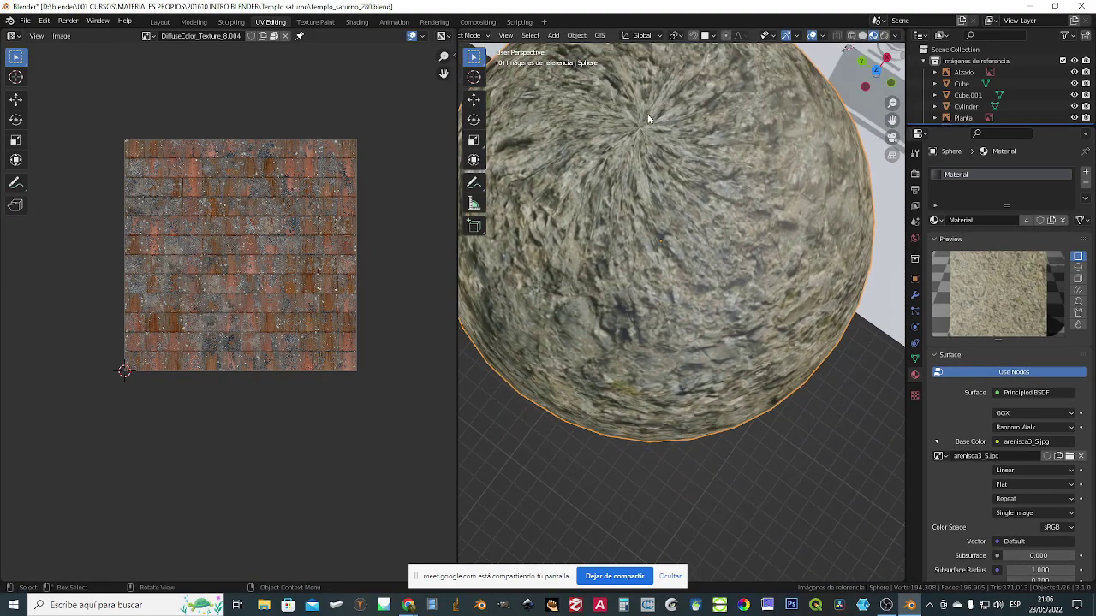
pyautogui.moveTo(638, 141); pyautogui.dragTo(691, 279, button='middle')
pyautogui.press('Tab')
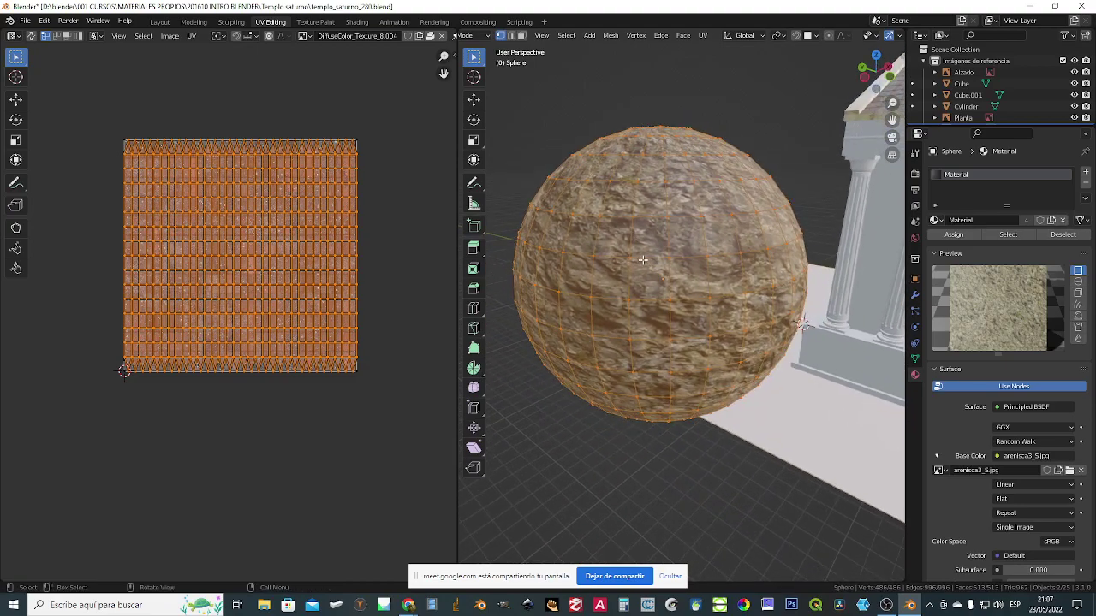
pyautogui.press('Tab')
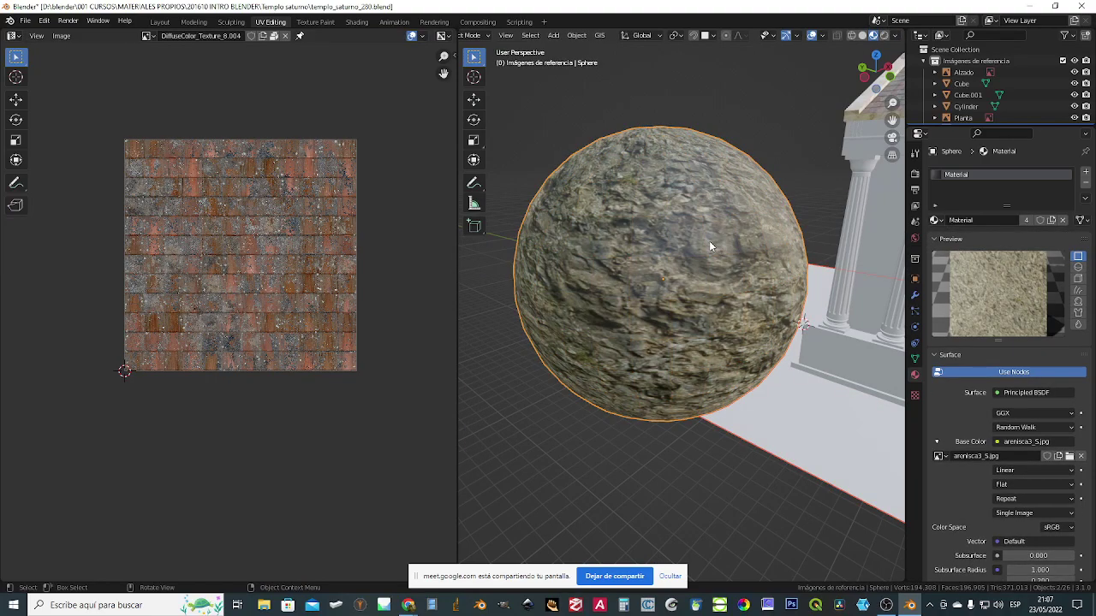
pyautogui.press('s')
pyautogui.press('z')
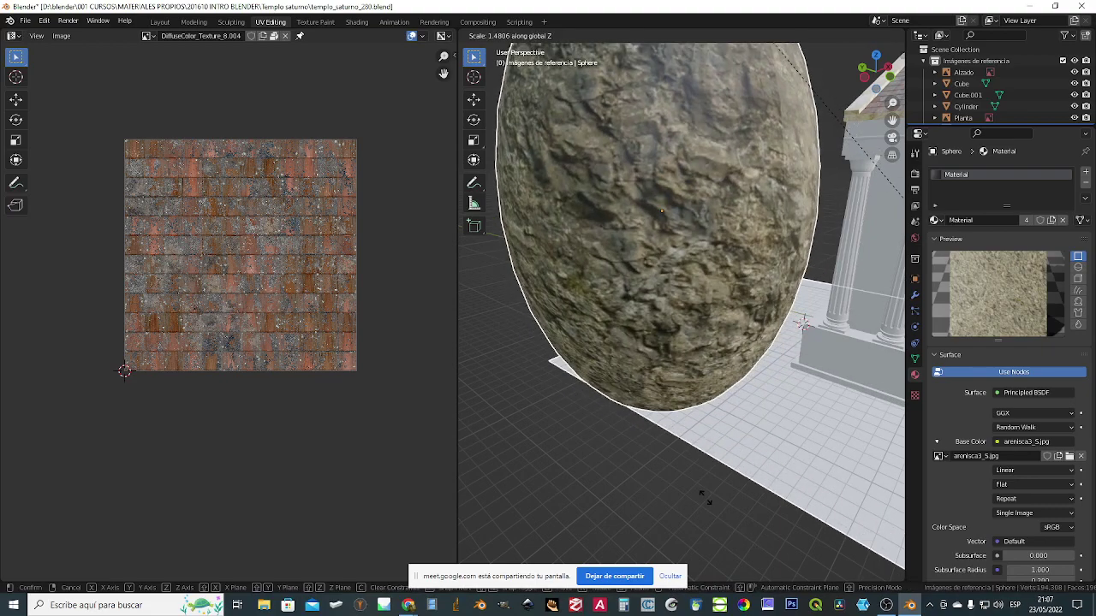
pyautogui.press('Escape')
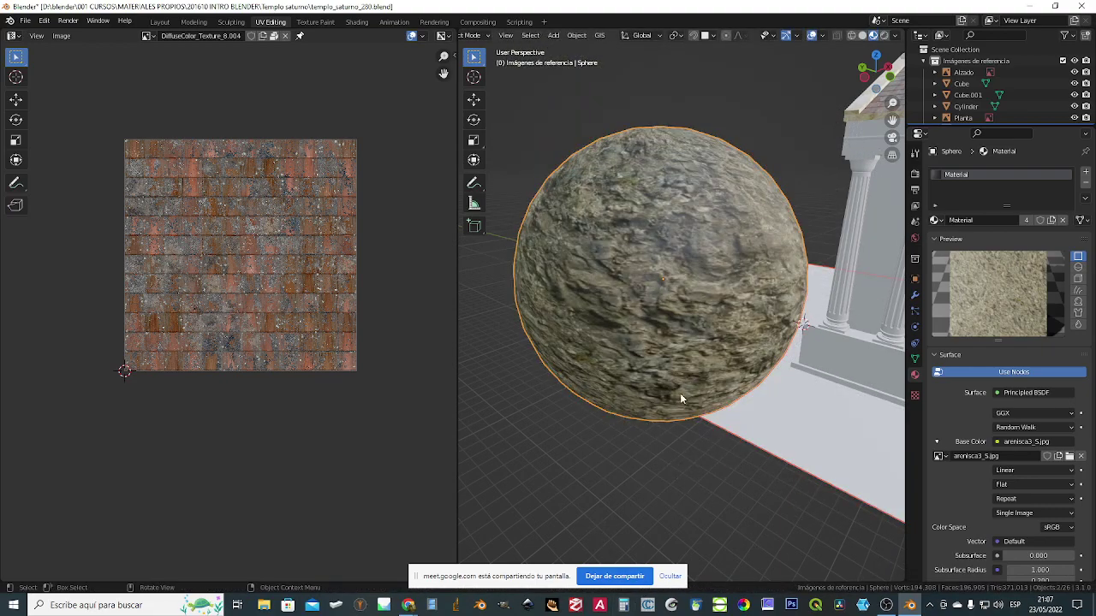
# - Select only the sphere and stretch it along global Z to about 3.89 times its height
pyautogui.click(678, 367)
pyautogui.click(640, 224)
pyautogui.press('s')
pyautogui.press('z')
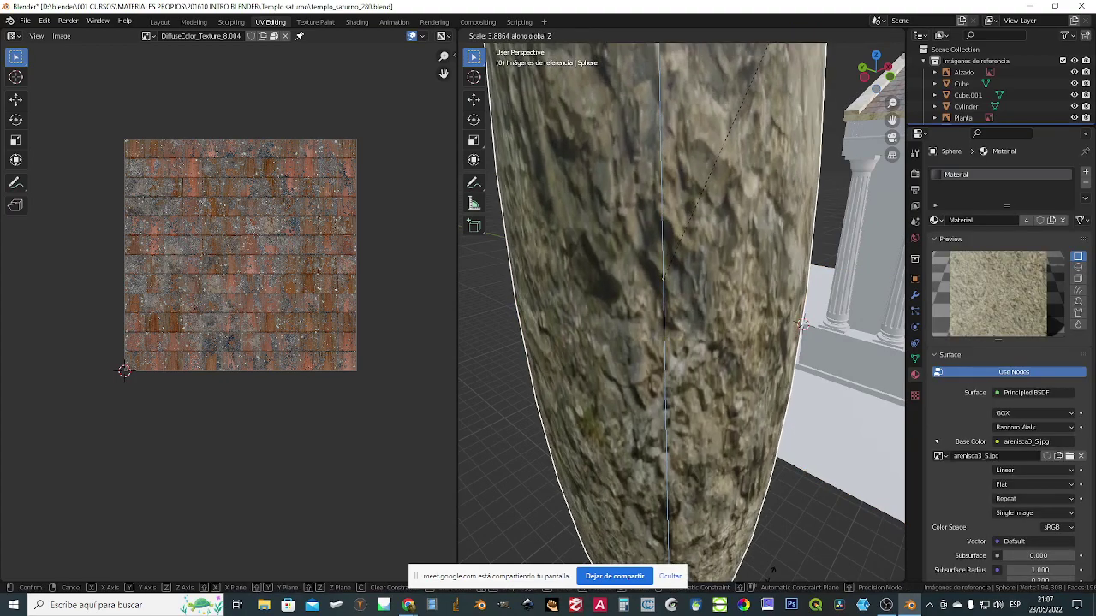
pyautogui.click(774, 539)
pyautogui.scroll(-4, 656, 419)
pyautogui.moveTo(656, 419); pyautogui.dragTo(630, 284, button='middle')
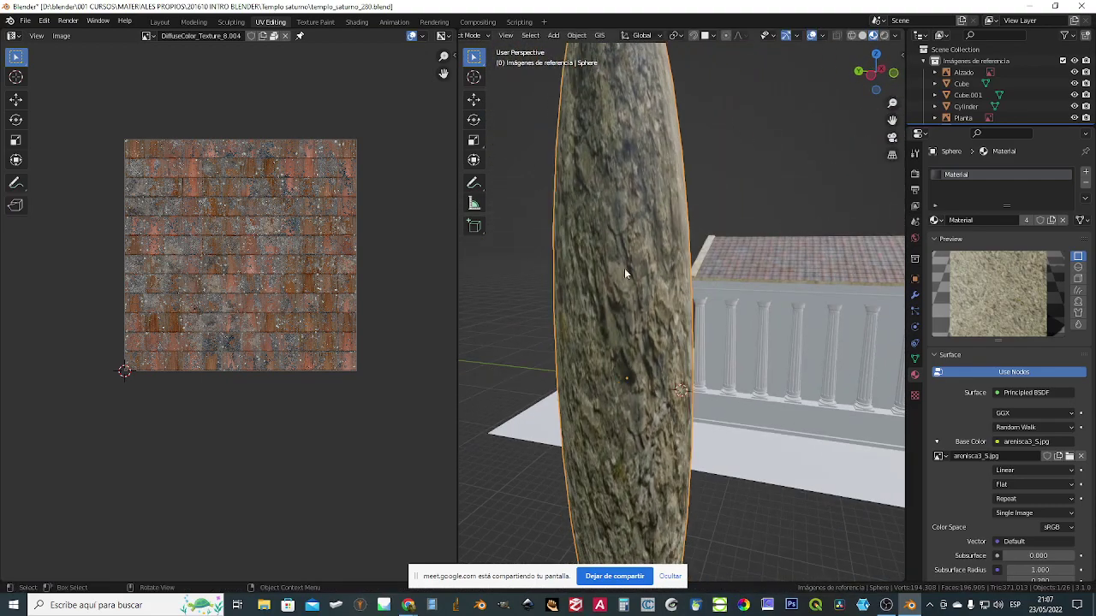
# - Compare the stretched sphere's mesh with its UV layout in Edit Mode, and clear the object's scale in Object Mode
pyautogui.press('Tab')
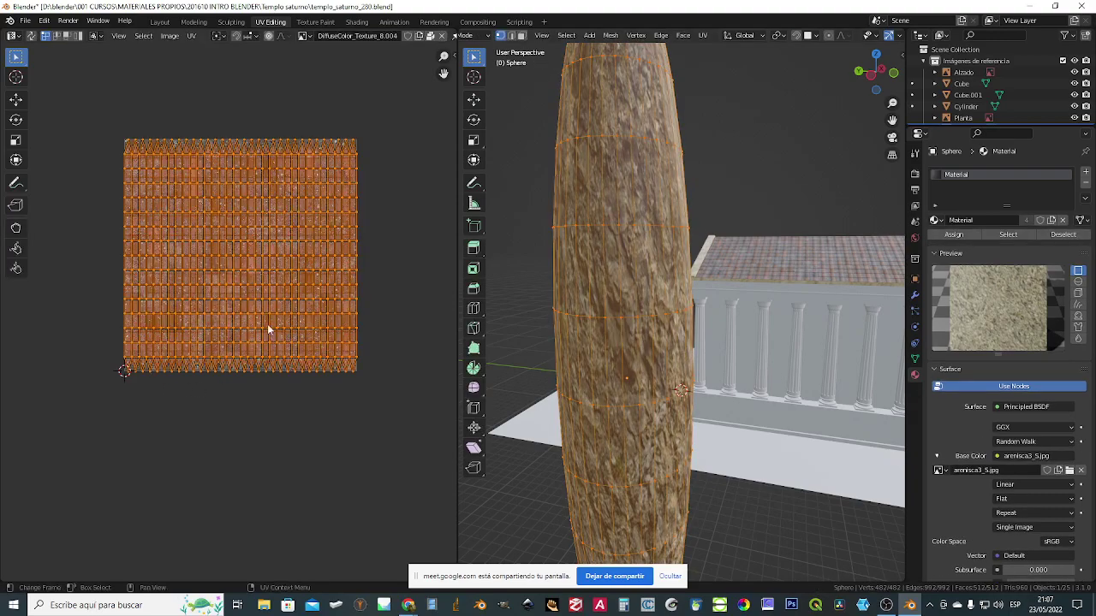
pyautogui.moveTo(619, 355); pyautogui.dragTo(596, 355, button='middle')
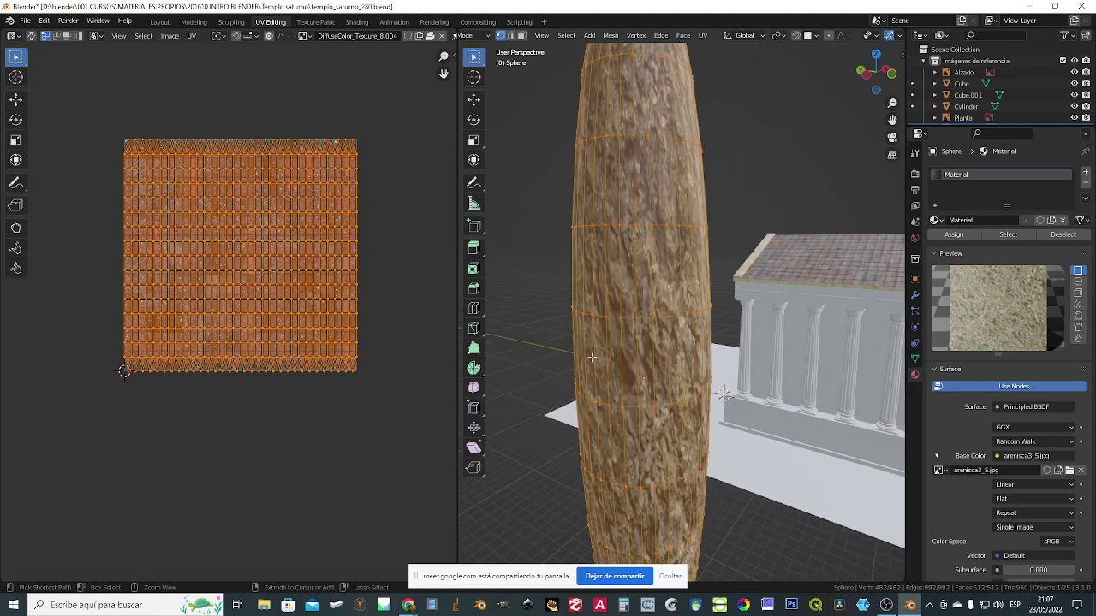
pyautogui.press('Tab')
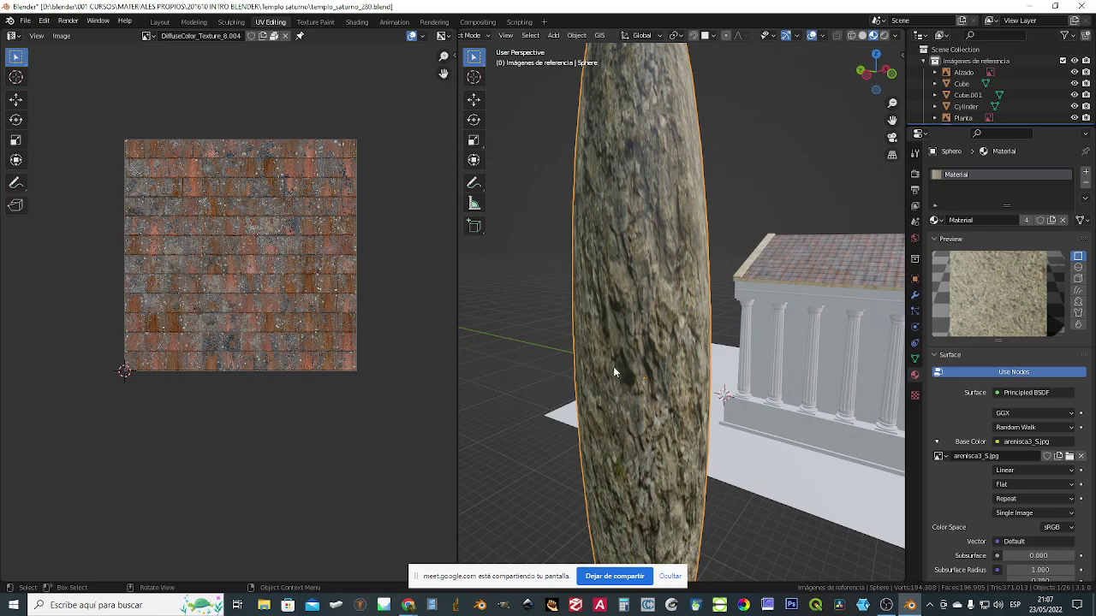
pyautogui.hotkey('alt', 's')
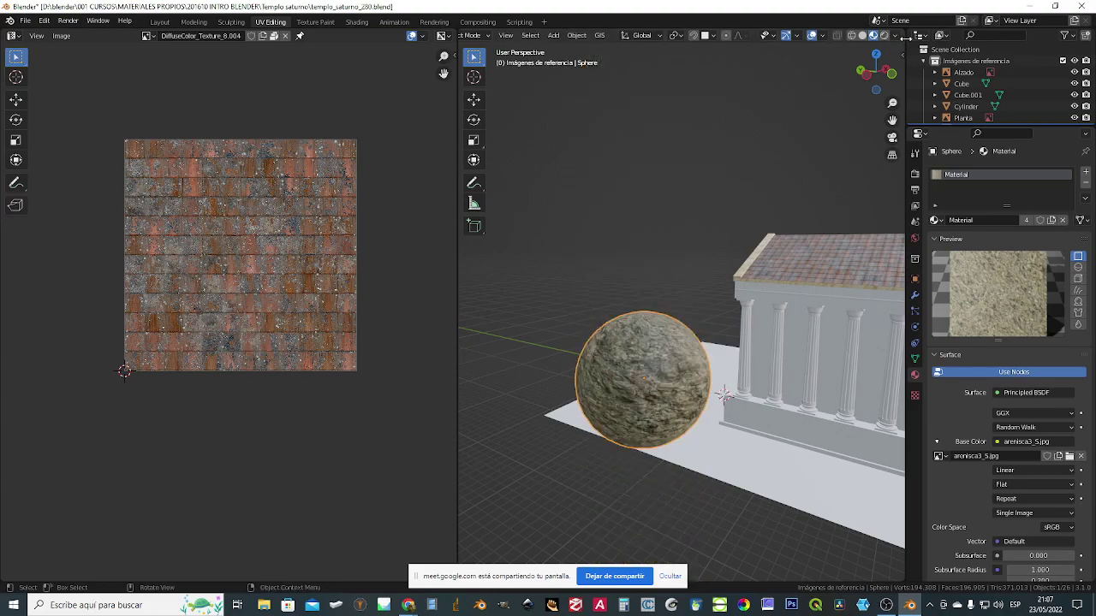
# - Look at the viewport shading options of the 3D view and close them unchanged
pyautogui.scroll(2, 897, 37)
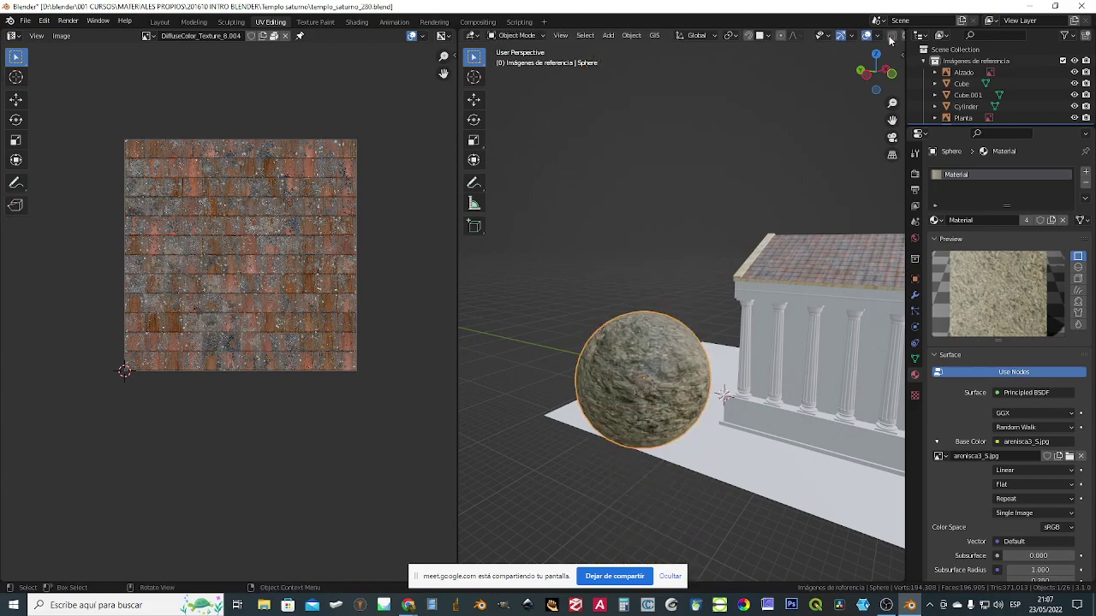
pyautogui.scroll(-2, 897, 37)
pyautogui.scroll(3, 899, 50)
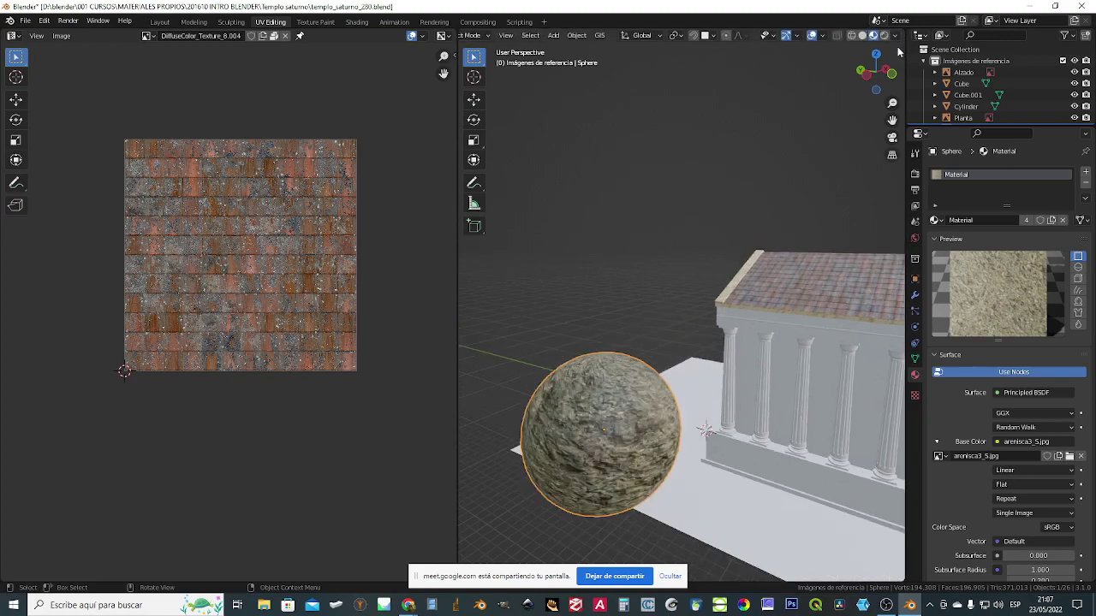
pyautogui.scroll(-3, 890, 48)
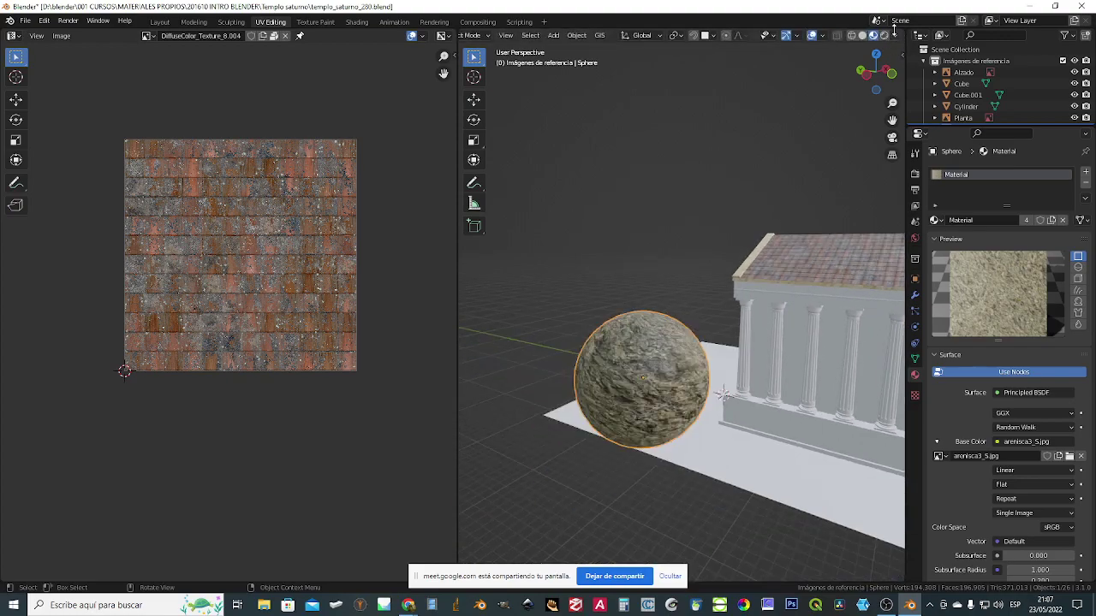
pyautogui.click(896, 35)
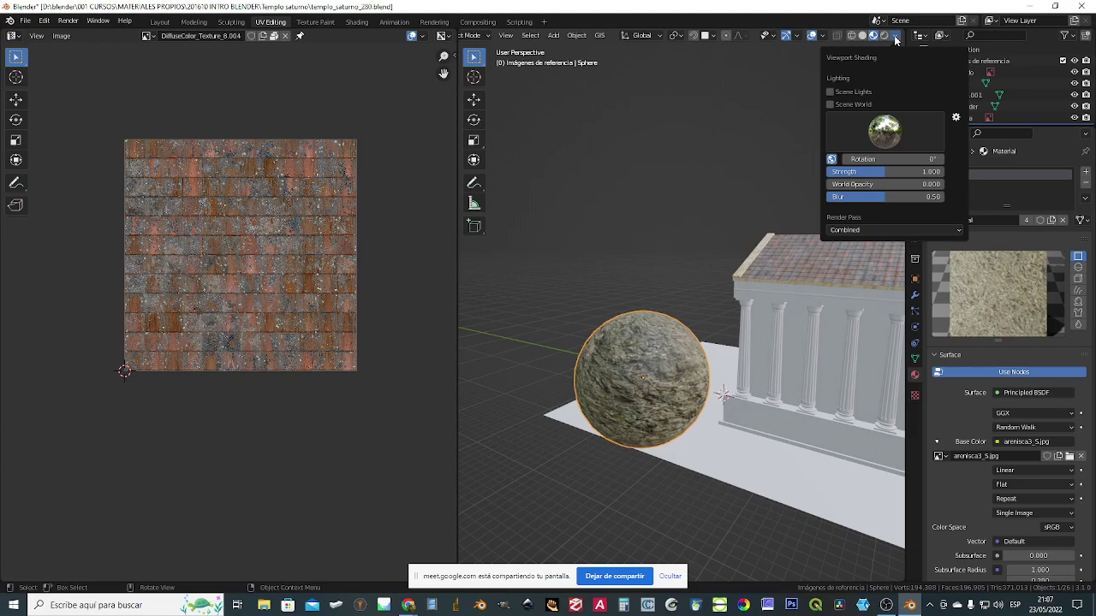
pyautogui.click(897, 38)
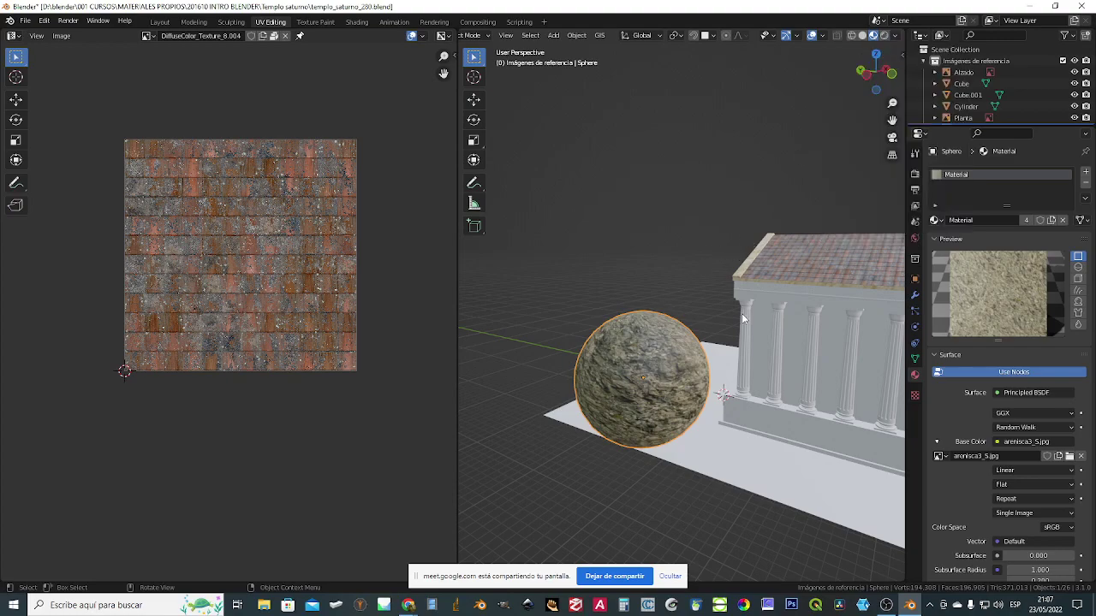
# - Look through the viewport shading and overlay options with the sphere in Edit Mode, and return to Object Mode
pyautogui.press('Tab')
pyautogui.scroll(2, 884, 41)
pyautogui.scroll(2, 899, 44)
pyautogui.scroll(-5, 900, 45)
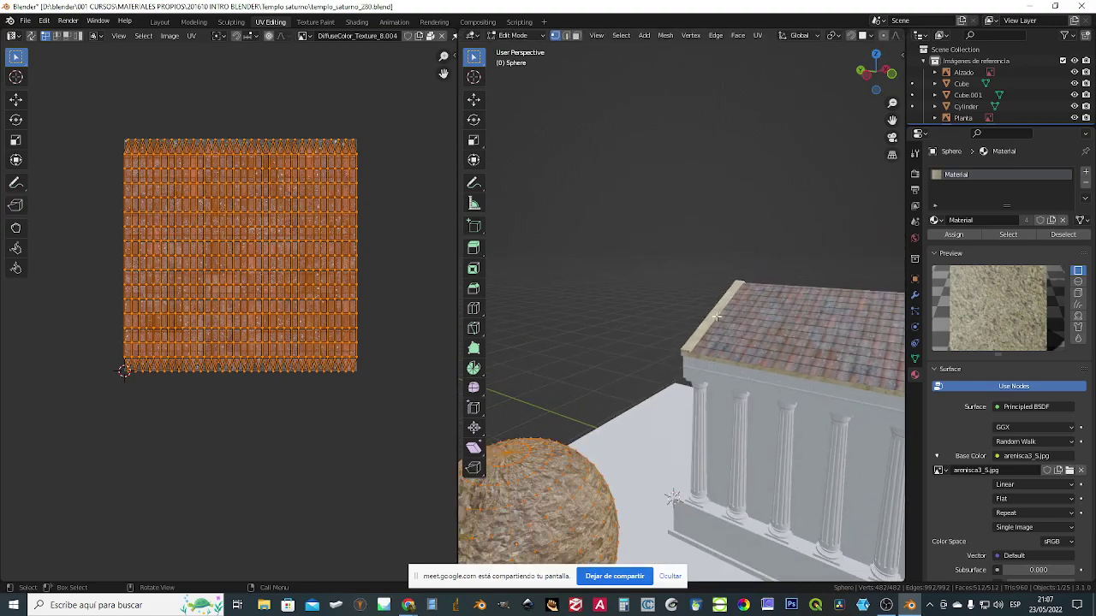
pyautogui.scroll(-1, 896, 38)
pyautogui.scroll(-3, 896, 38)
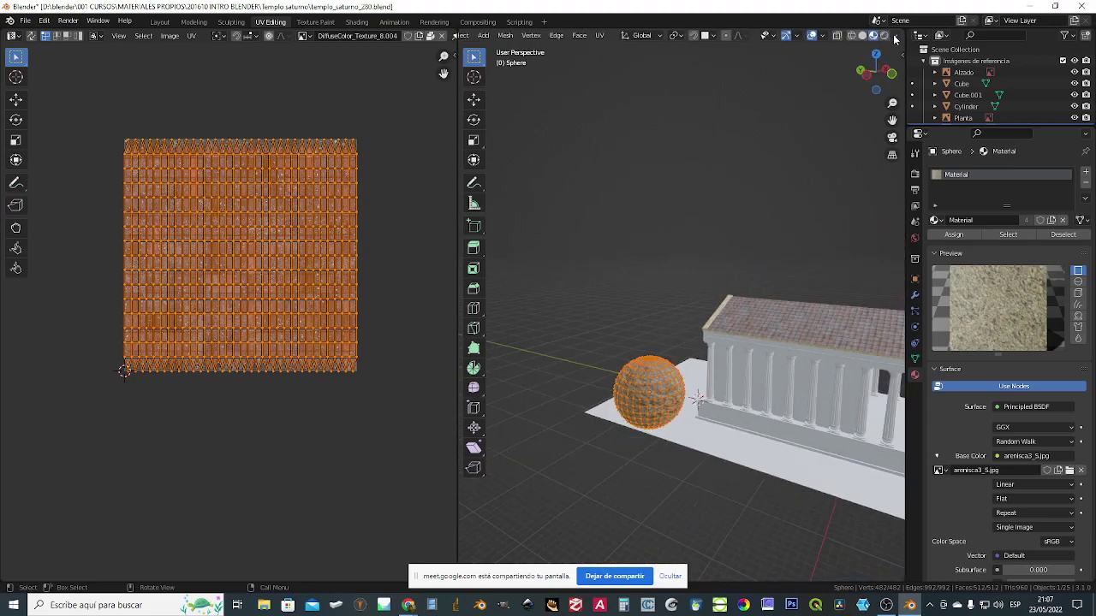
pyautogui.click(896, 37)
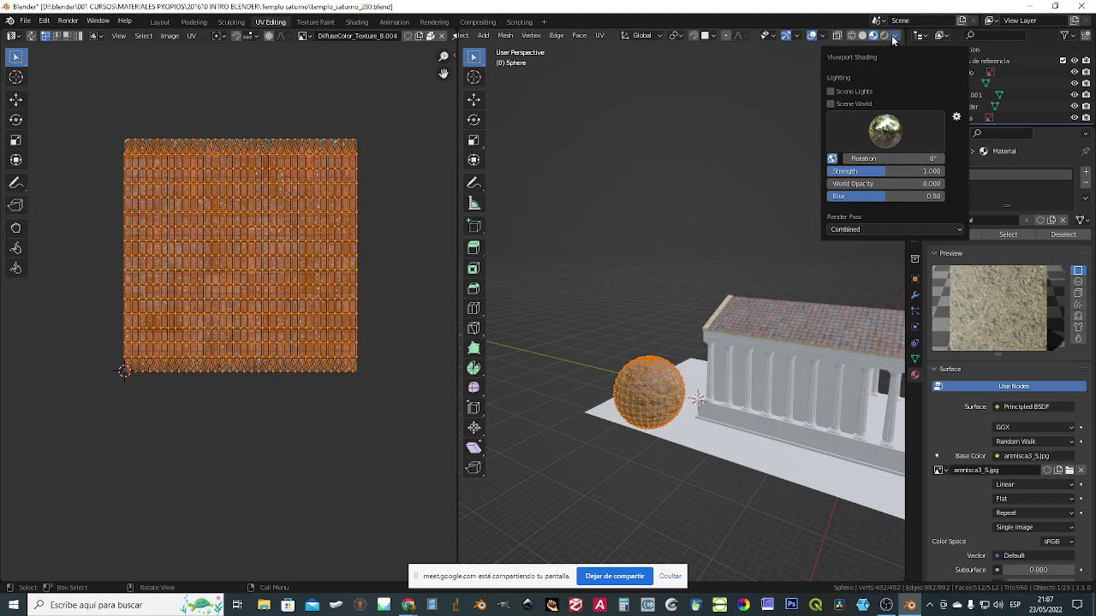
pyautogui.click(824, 37)
pyautogui.click(825, 36)
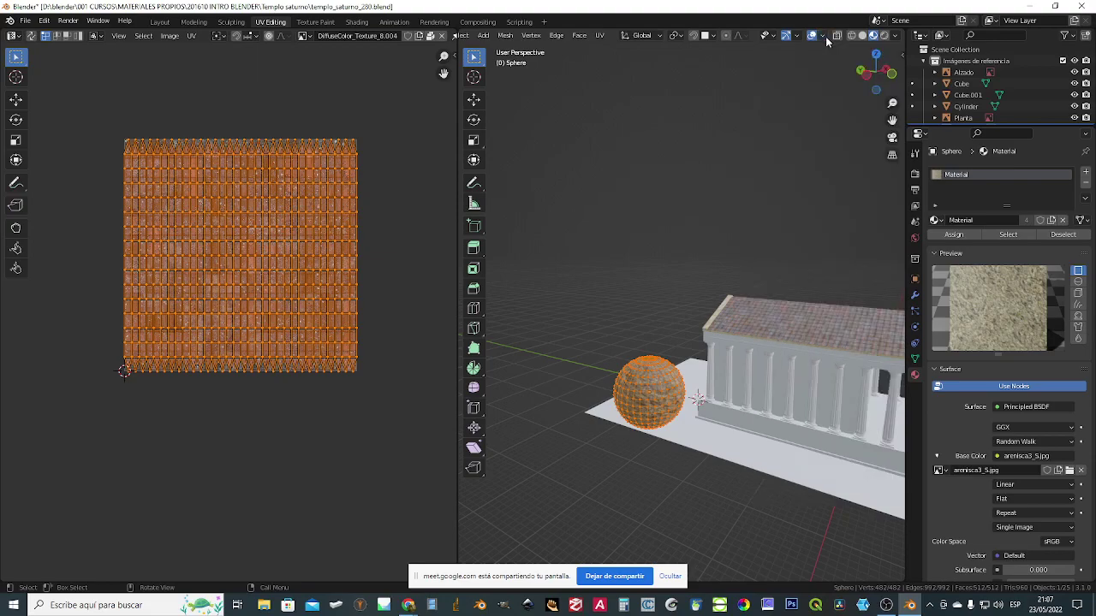
pyautogui.click(892, 39)
pyautogui.click(895, 37)
pyautogui.press('Tab')
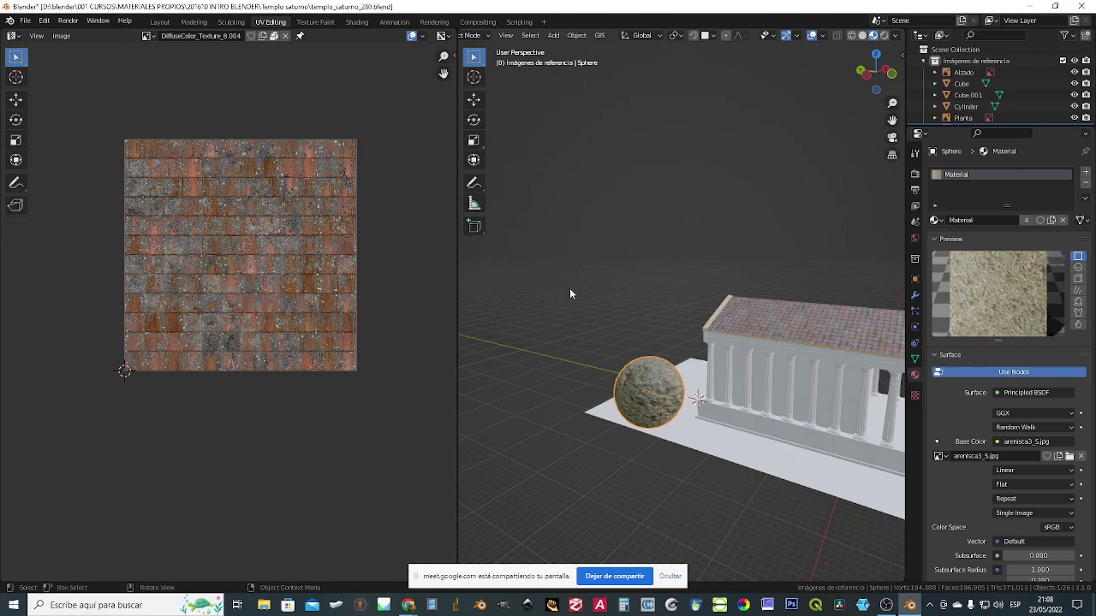
# - Enter Edit Mode on the sphere, switch to face selection, and select a single face on its side
pyautogui.press('Tab')
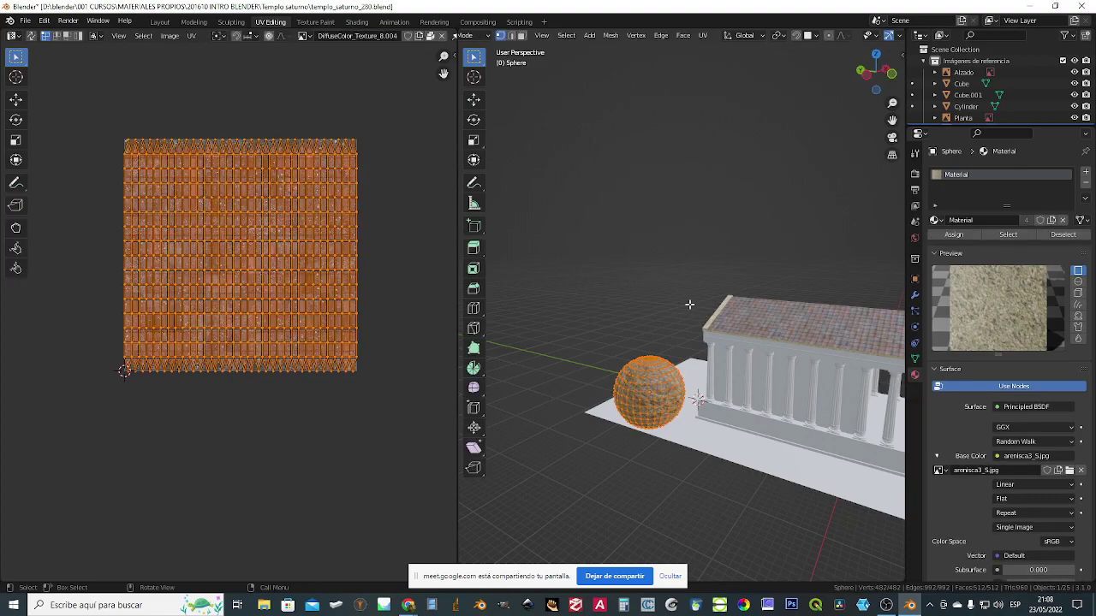
pyautogui.click(521, 36)
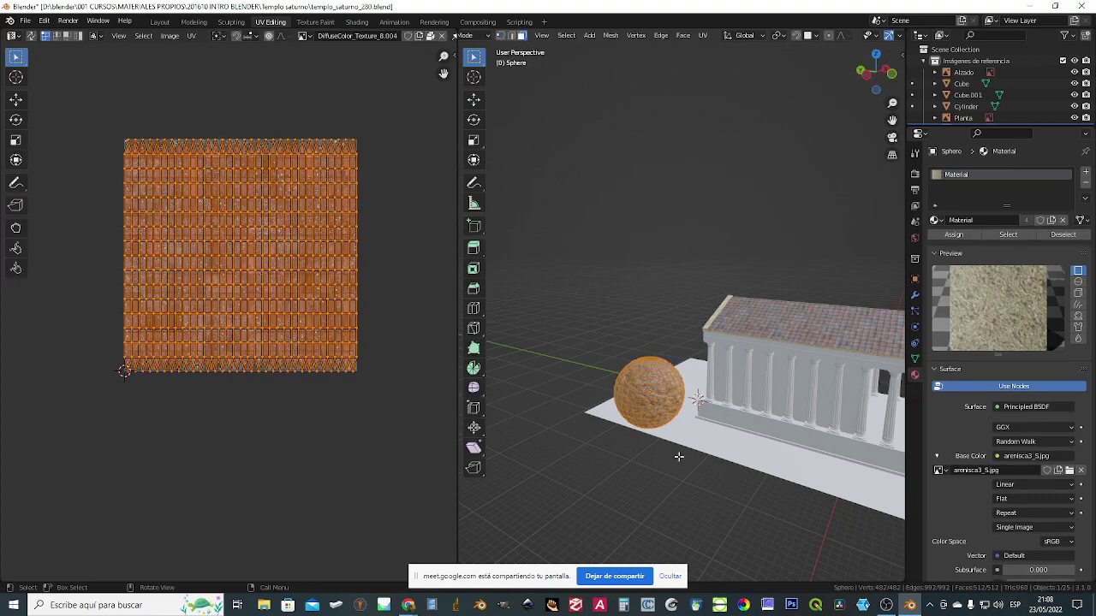
pyautogui.click(658, 396)
# - Check the viewport shading and viewport overlay options with one sphere face selected, changing nothing
pyautogui.click(899, 38)
pyautogui.click(900, 37)
pyautogui.scroll(-2, 875, 38)
pyautogui.click(896, 36)
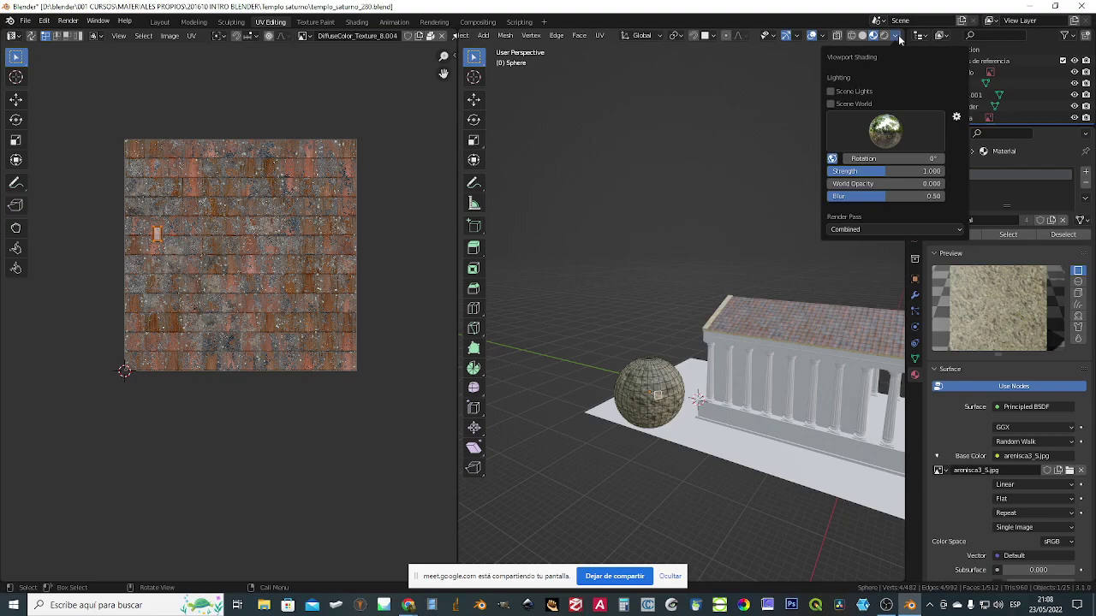
pyautogui.click(898, 39)
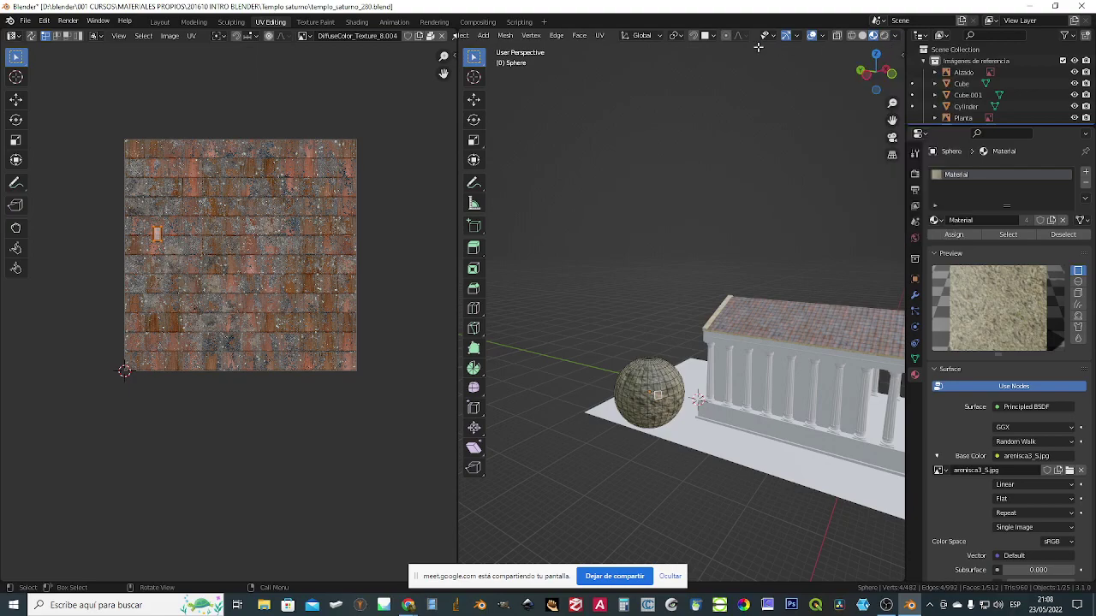
pyautogui.click(821, 37)
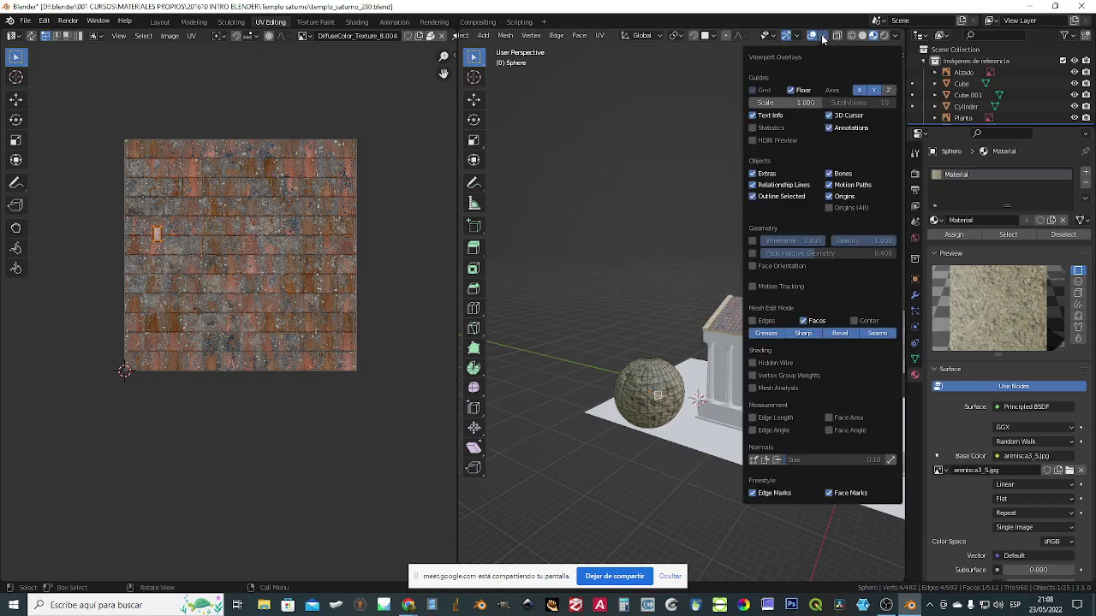
pyautogui.click(822, 38)
pyautogui.click(822, 39)
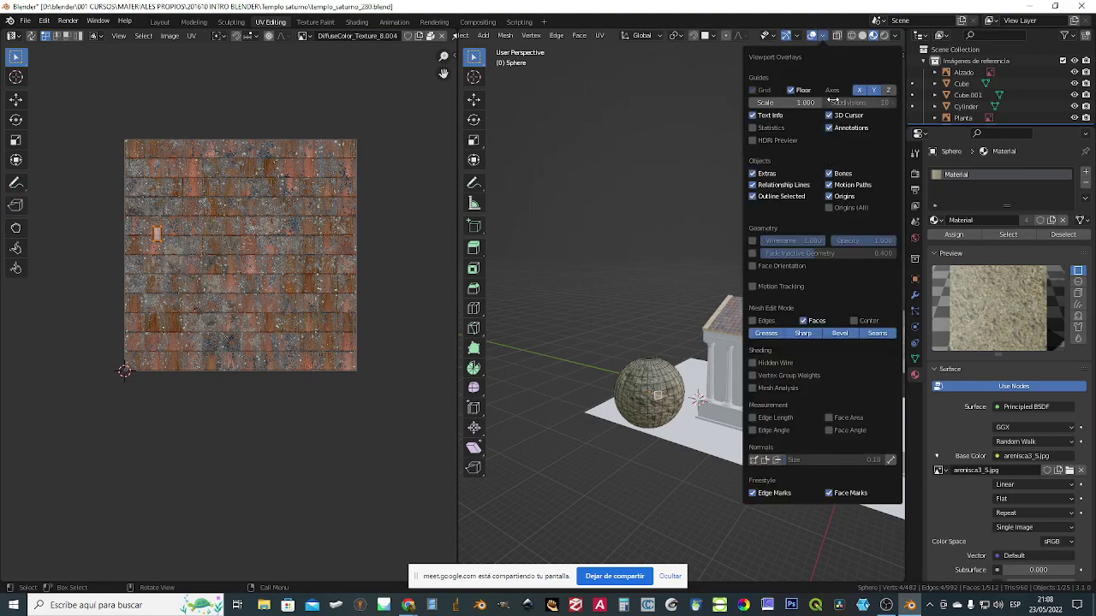
pyautogui.click(814, 47)
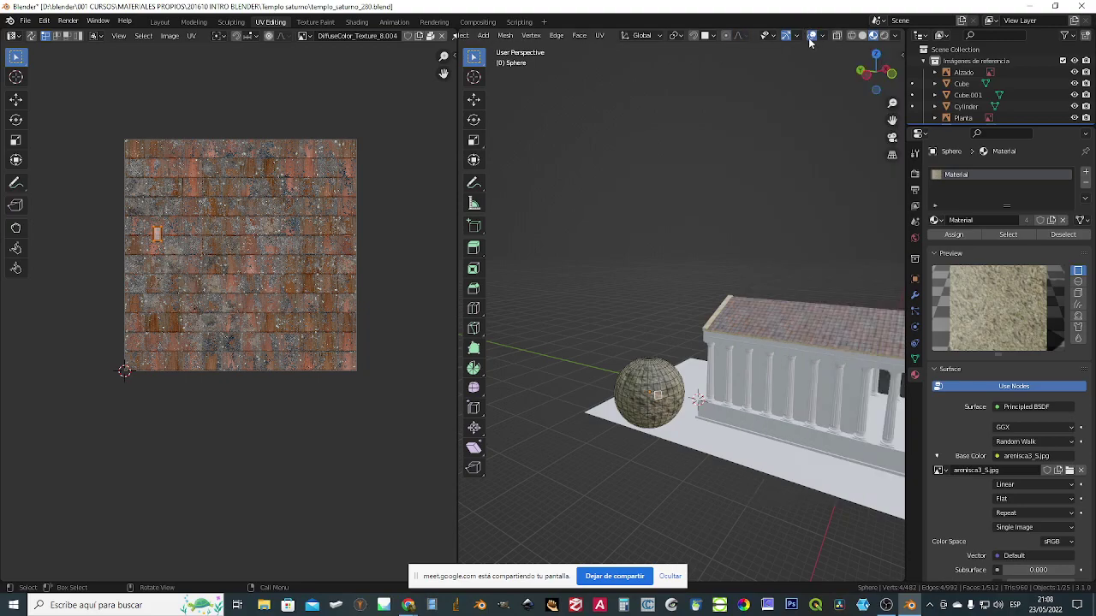
# - Examine the selected face on the textured sphere, search the commands for "correct", and close the search
pyautogui.scroll(3, 676, 321)
pyautogui.scroll(-2, 689, 342)
pyautogui.scroll(-2, 684, 330)
pyautogui.scroll(3, 663, 368)
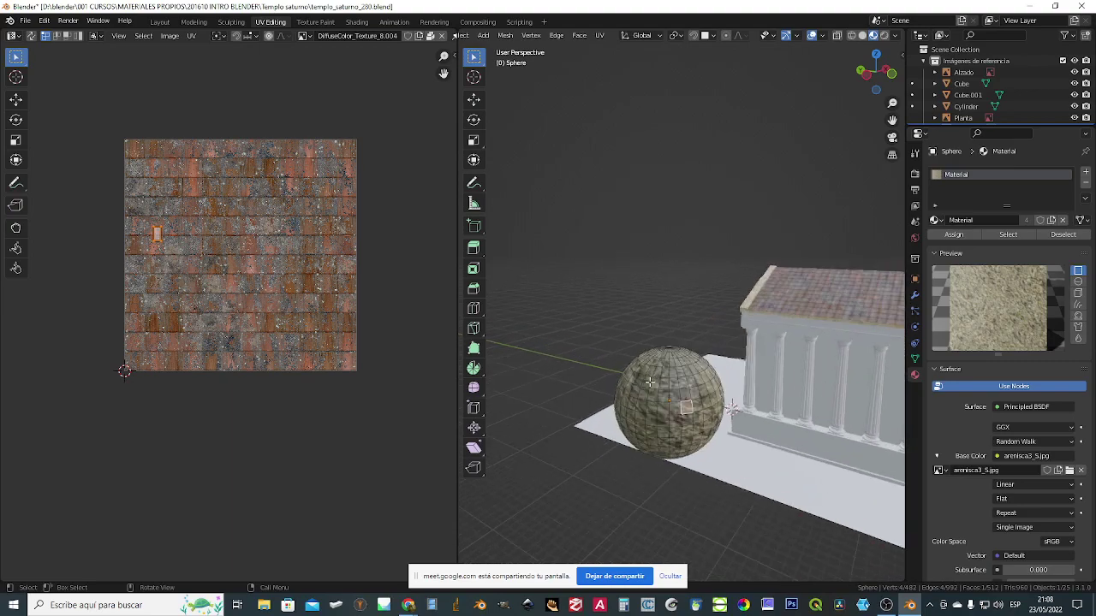
pyautogui.scroll(-1, 689, 377)
pyautogui.moveTo(694, 381); pyautogui.dragTo(654, 274, button='middle')
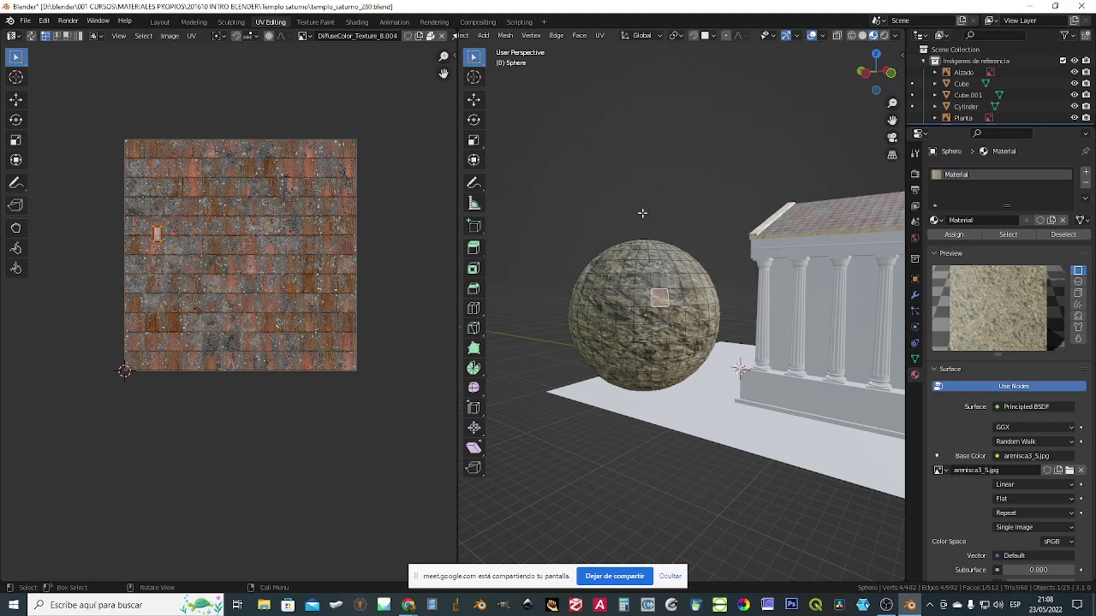
pyautogui.moveTo(627, 202)
pyautogui.mouseDown(button='middle')
pyautogui.moveTo(656, 221)
pyautogui.moveTo(631, 203)
pyautogui.mouseUp(button='middle')
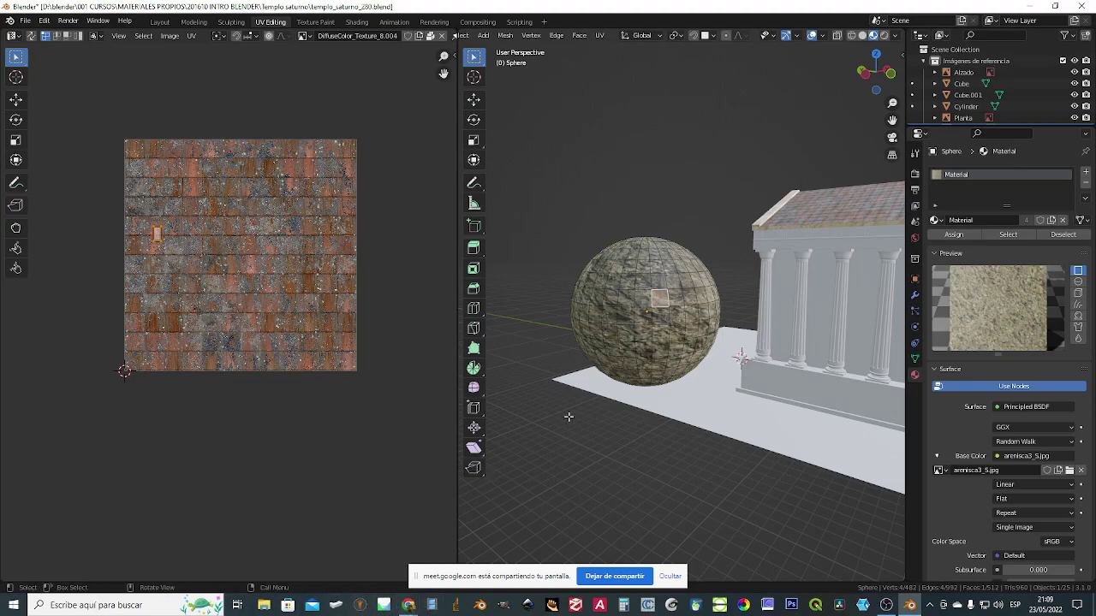
pyautogui.press('F3')
pyautogui.write('correct')
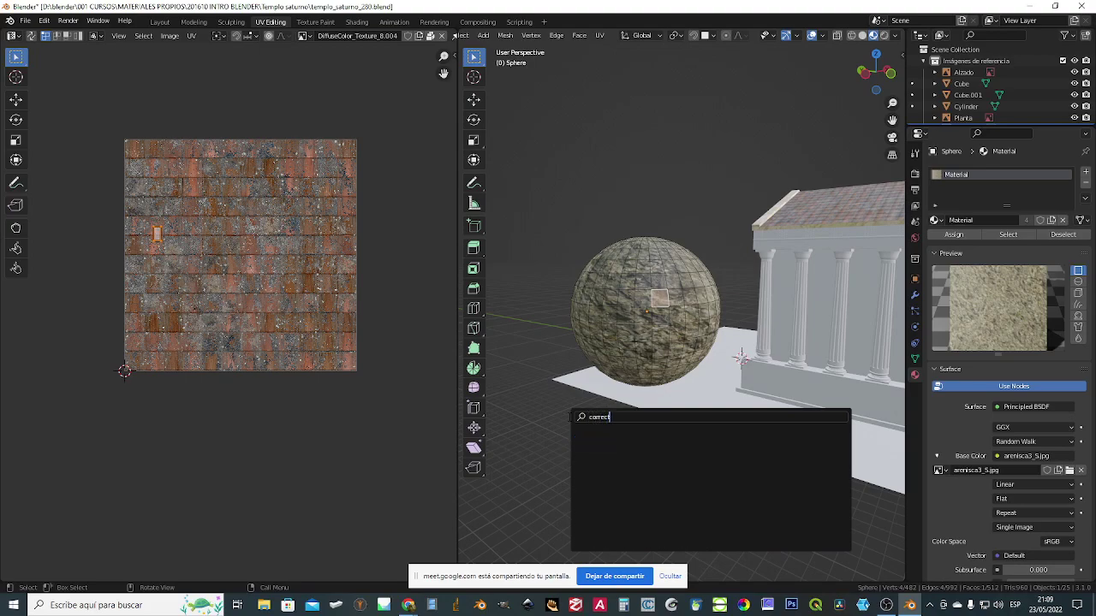
pyautogui.press('Escape')
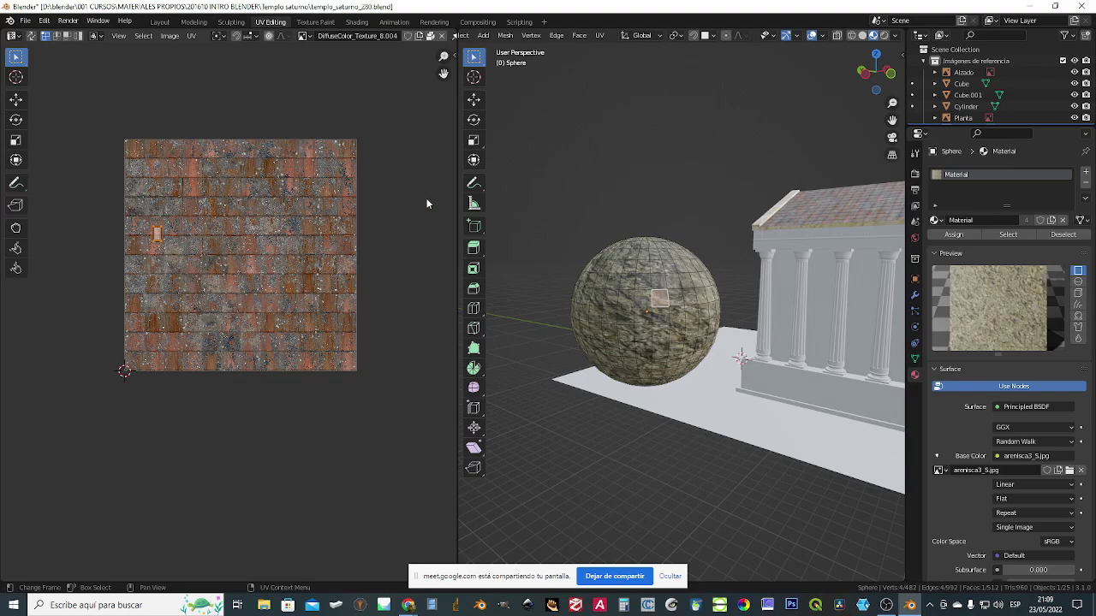
# - Switch to the Layout workspace, view the temple from its front corner, and search the commands for "correct"
pyautogui.click(160, 23)
pyautogui.scroll(-6, 548, 247)
pyautogui.moveTo(572, 257); pyautogui.dragTo(472, 302, button='middle')
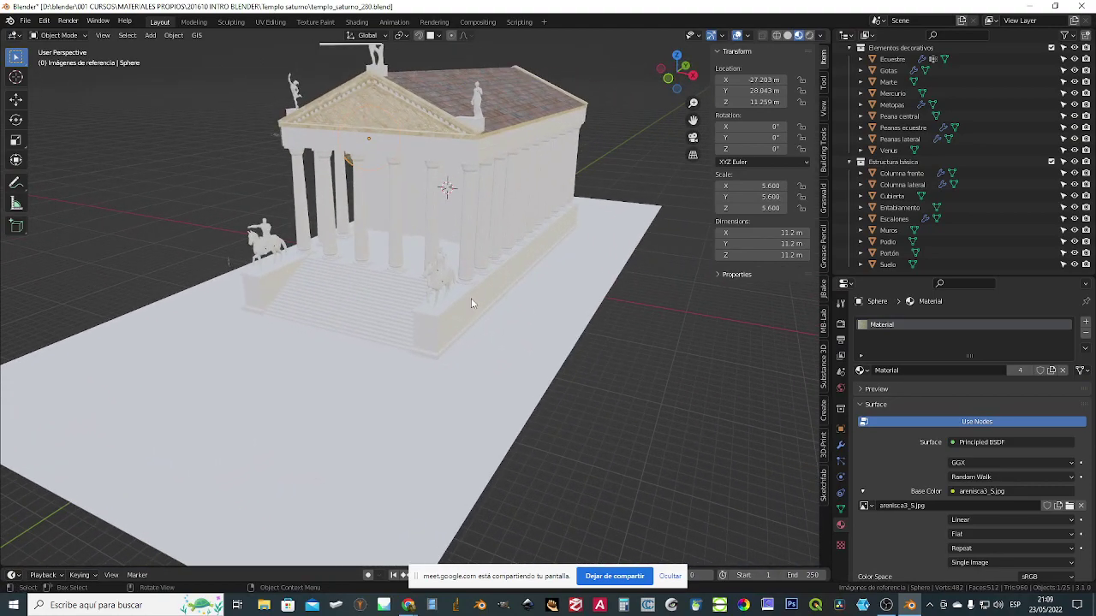
pyautogui.press('F3')
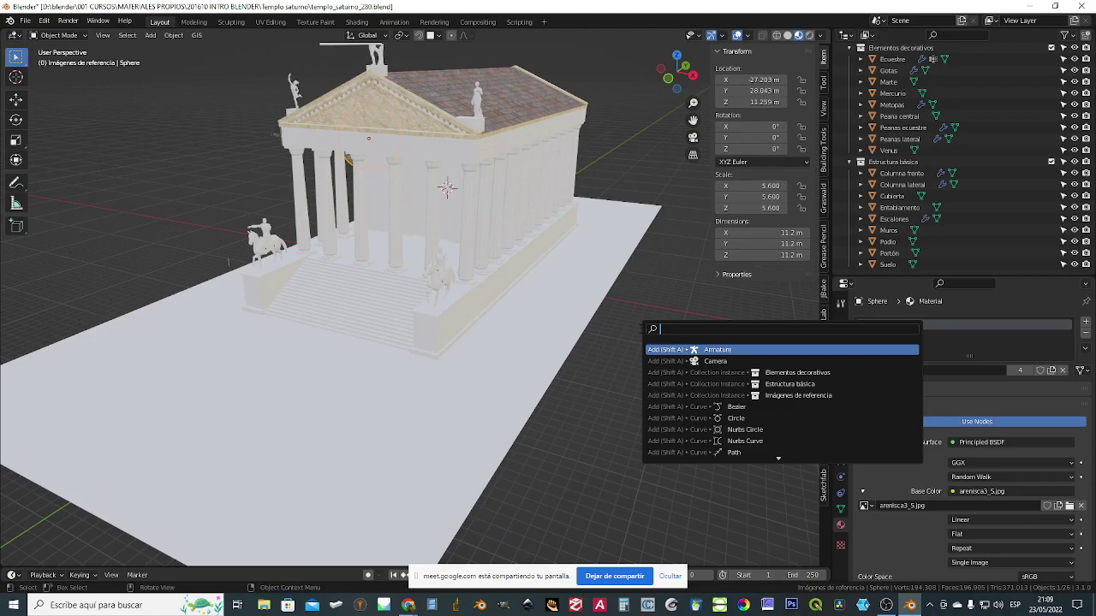
pyautogui.write('correct')
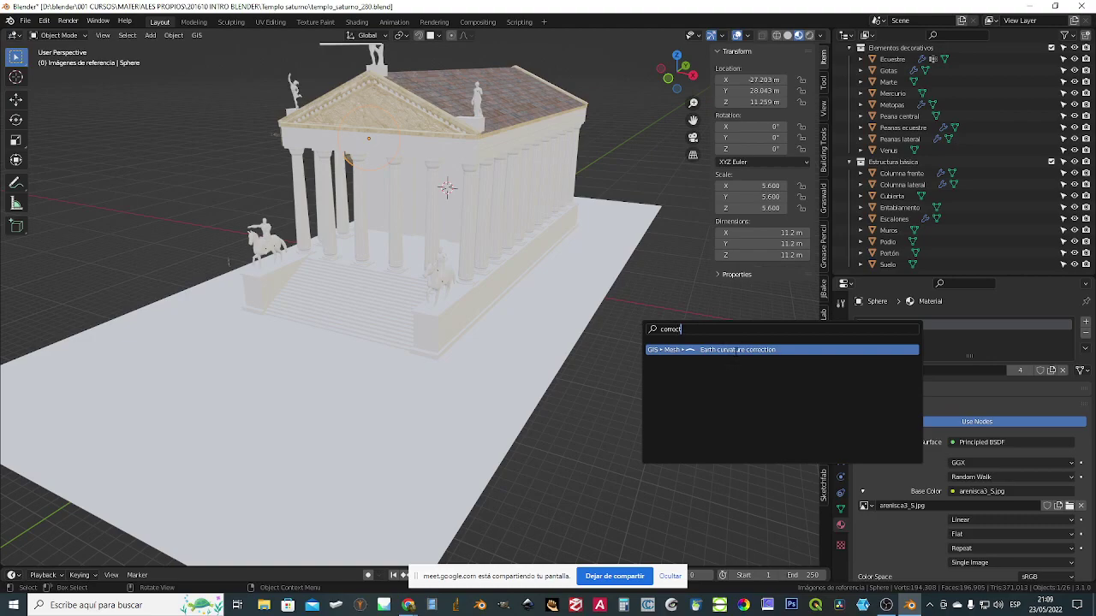
# - Replace the command search term with "apply" and look through the listed commands
pyautogui.press('BackSpace')
pyautogui.press('BackSpace')
pyautogui.press('BackSpace')
pyautogui.press('BackSpace')
pyautogui.press('BackSpace')
pyautogui.press('BackSpace')
pyautogui.press('BackSpace')
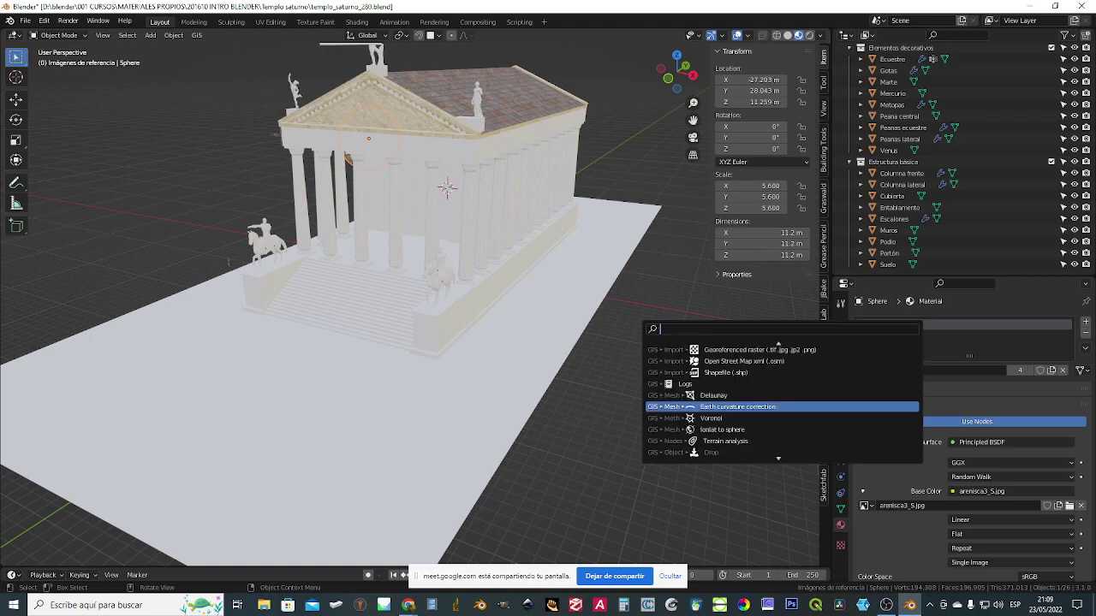
pyautogui.write('apply')
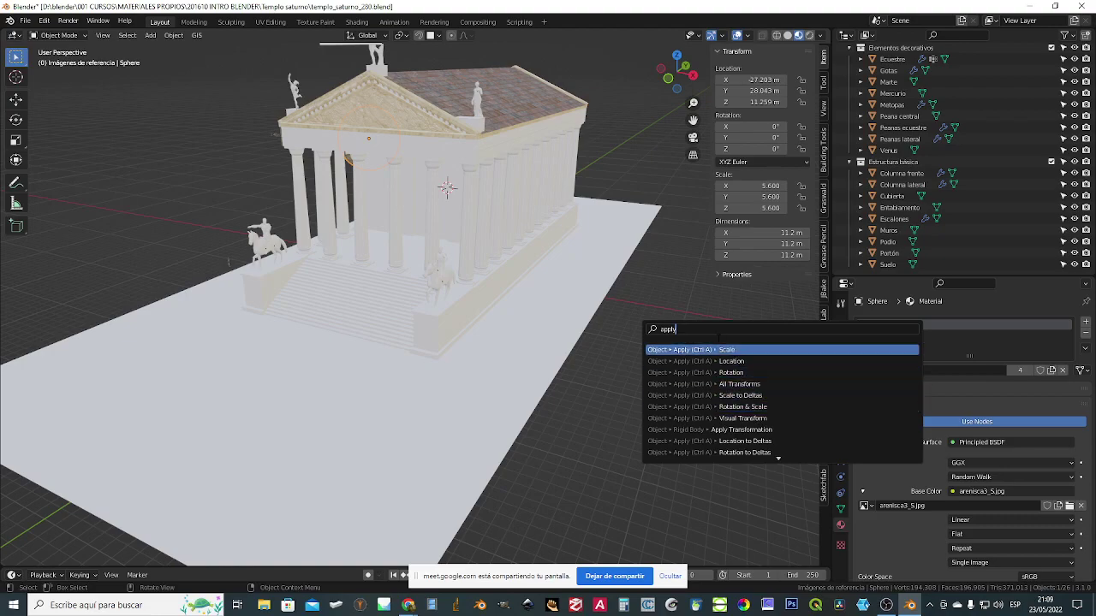
pyautogui.press('Down')
pyautogui.press('Down')
pyautogui.press('Down')
pyautogui.press('Down')
pyautogui.press('Down')
pyautogui.press('Down')
pyautogui.press('Down')
pyautogui.press('Down')
pyautogui.press('Down')
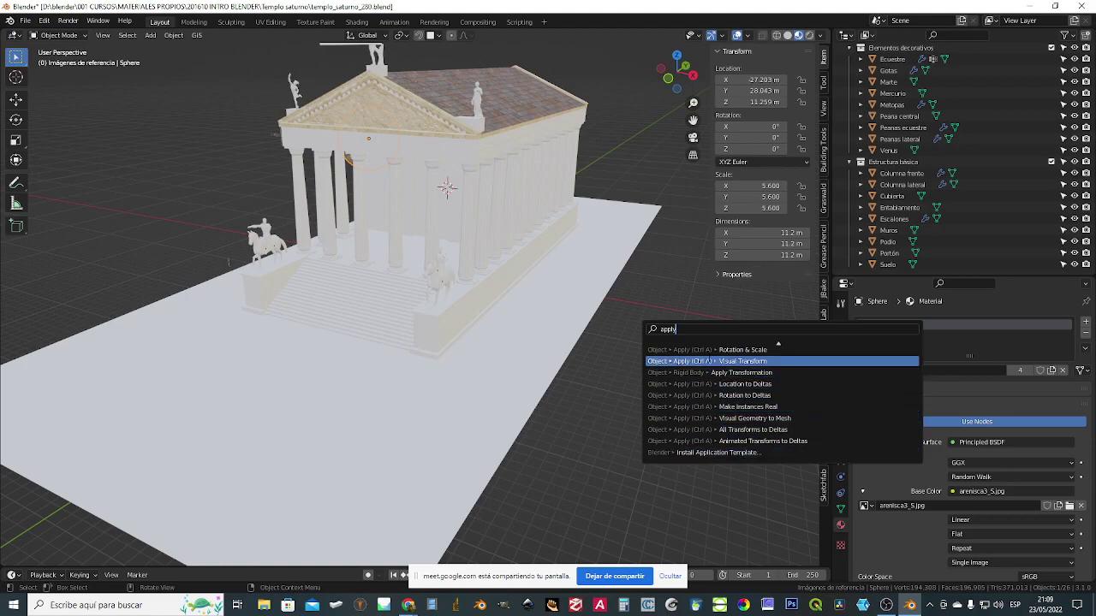
# - Search the commands for "scale" and close the search without running any command
pyautogui.press('BackSpace')
pyautogui.press('BackSpace')
pyautogui.press('BackSpace')
pyautogui.press('BackSpace')
pyautogui.press('BackSpace')
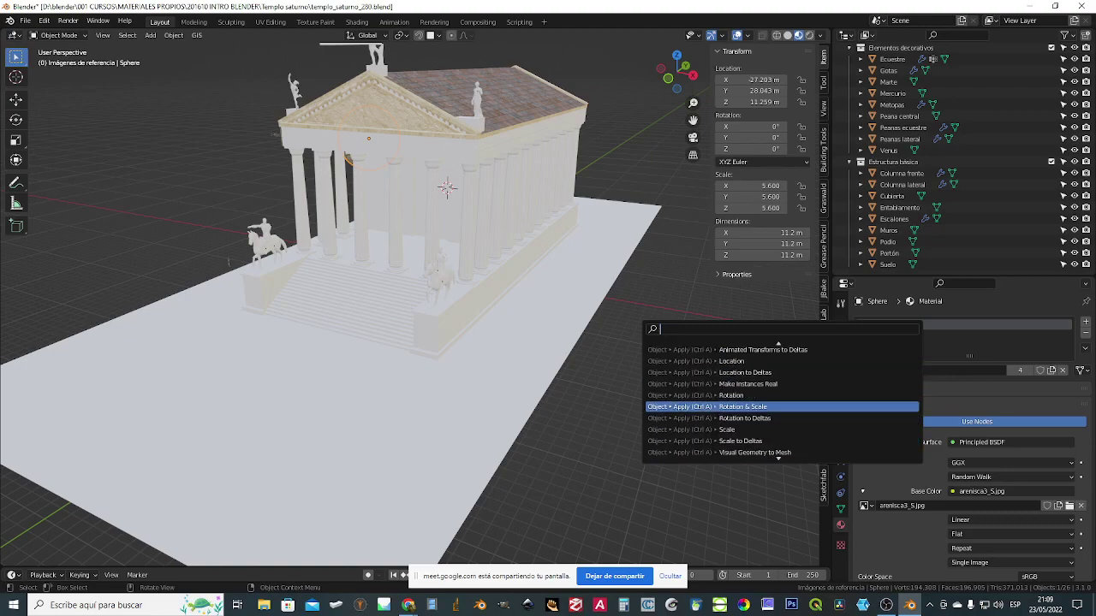
pyautogui.write('scale')
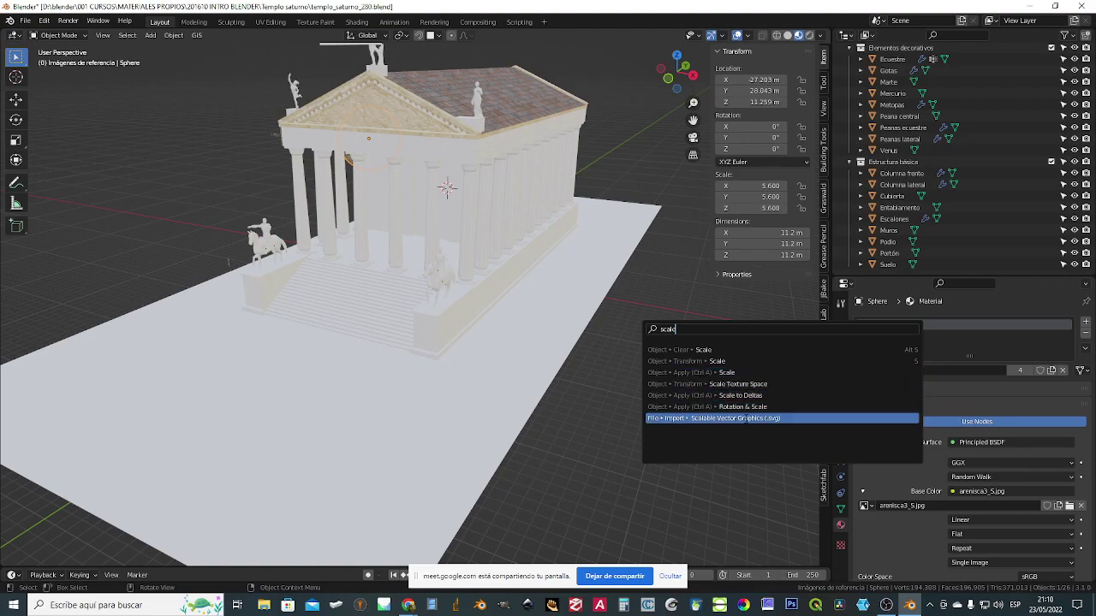
pyautogui.press('Escape')
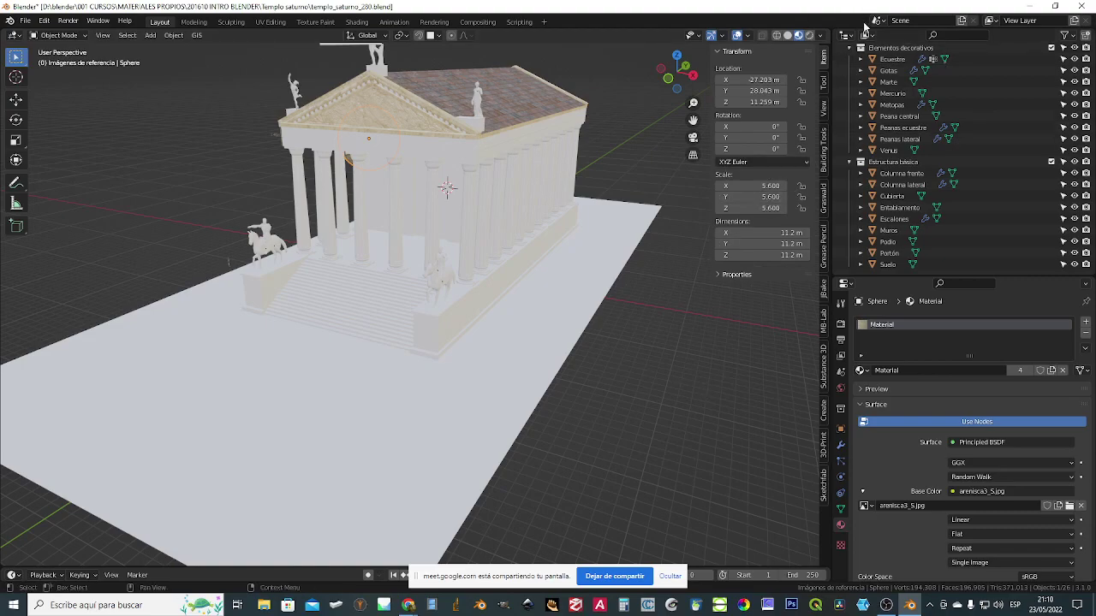
# - Check the viewport shading and overlay options in the Layout workspace
pyautogui.click(821, 37)
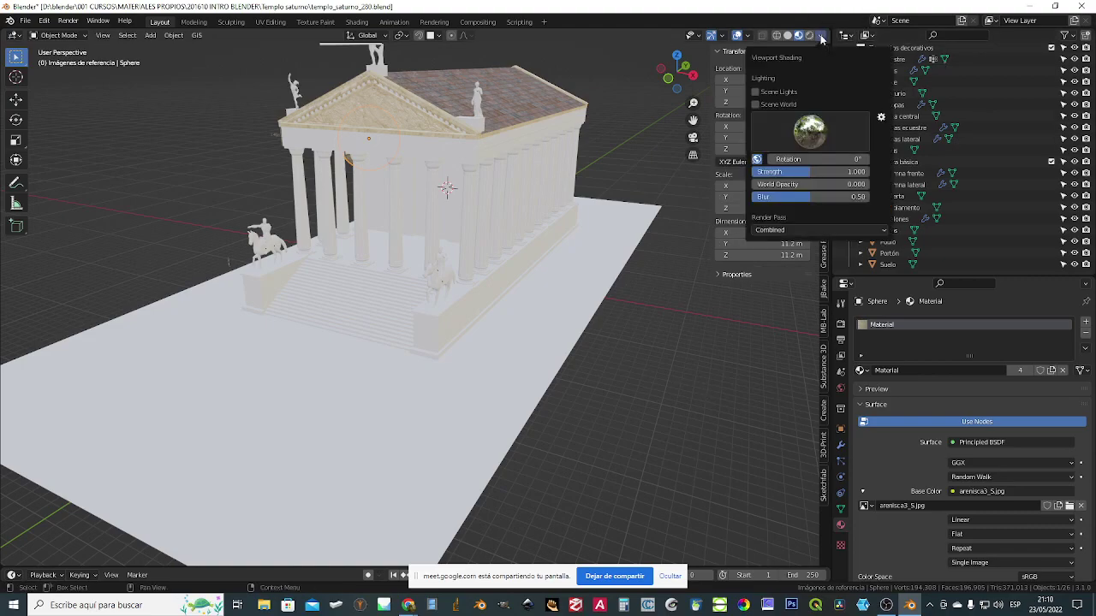
pyautogui.click(821, 37)
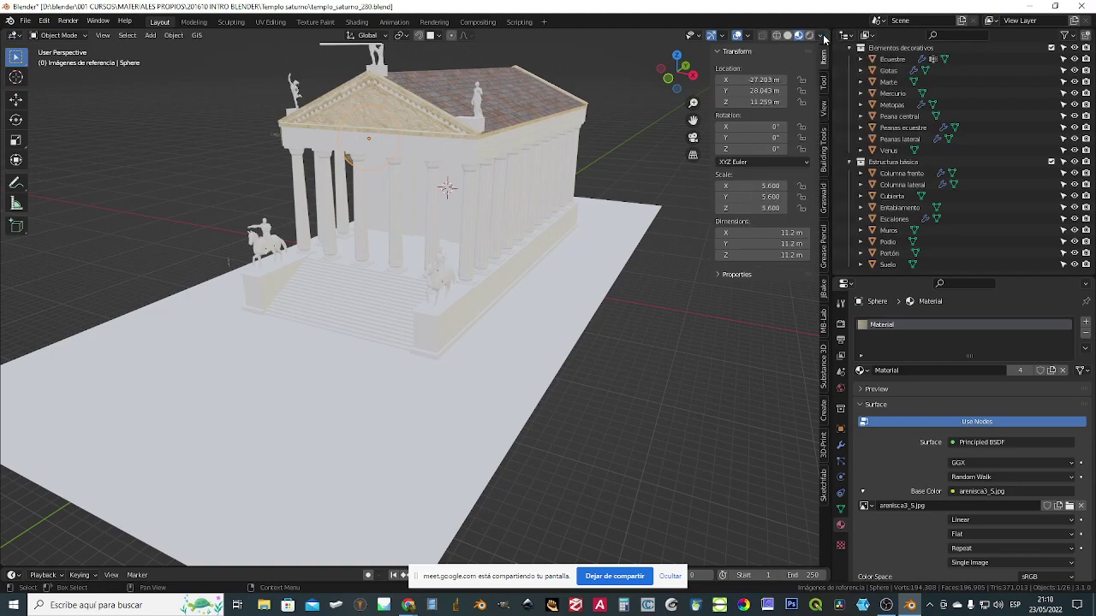
pyautogui.click(749, 36)
# - Frame the sphere, enter Edit Mode, and select one face on its upper front side
pyautogui.press('KP_Decimal')
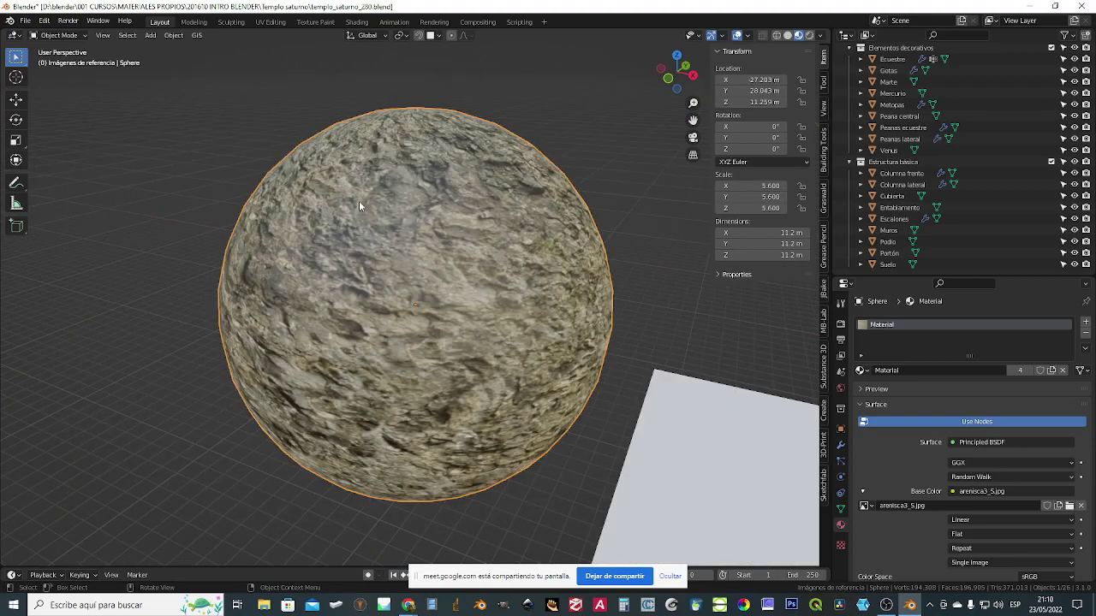
pyautogui.press('Tab')
pyautogui.click(409, 232)
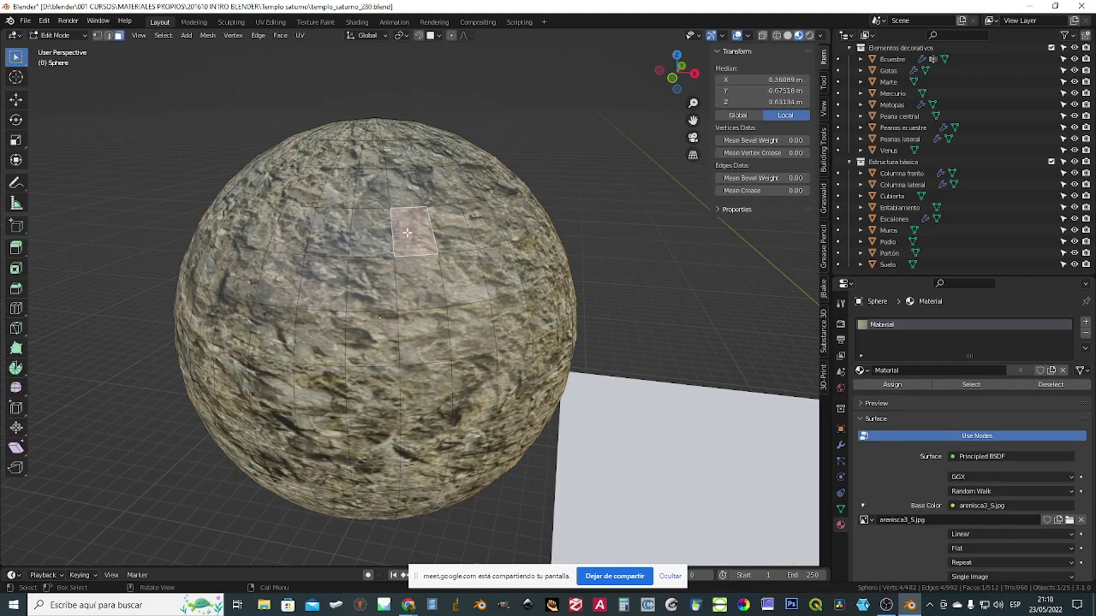
pyautogui.click(821, 36)
# - Switch to Chrome and search Google in a new tab for "blender correct faces attibutes"
pyautogui.moveTo(425, 605)
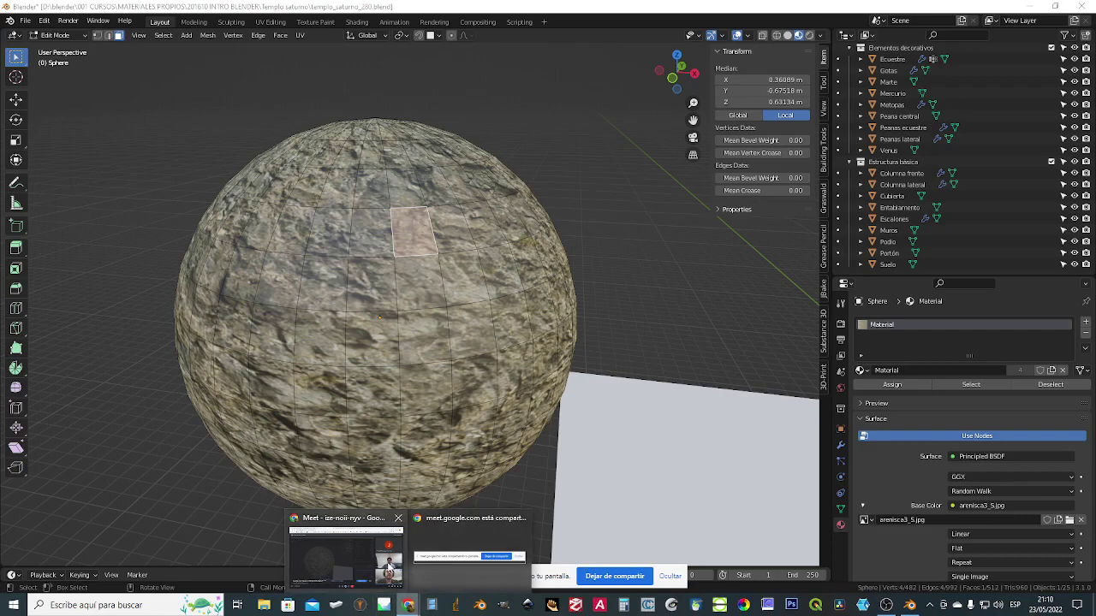
pyautogui.click(348, 552)
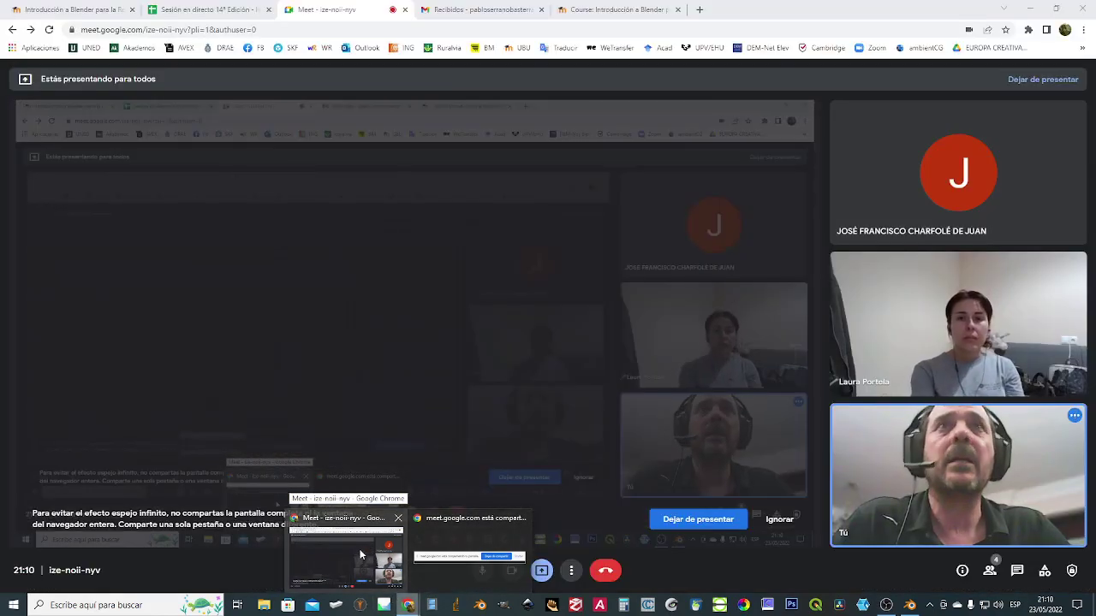
pyautogui.hotkey('ctrl', 't')
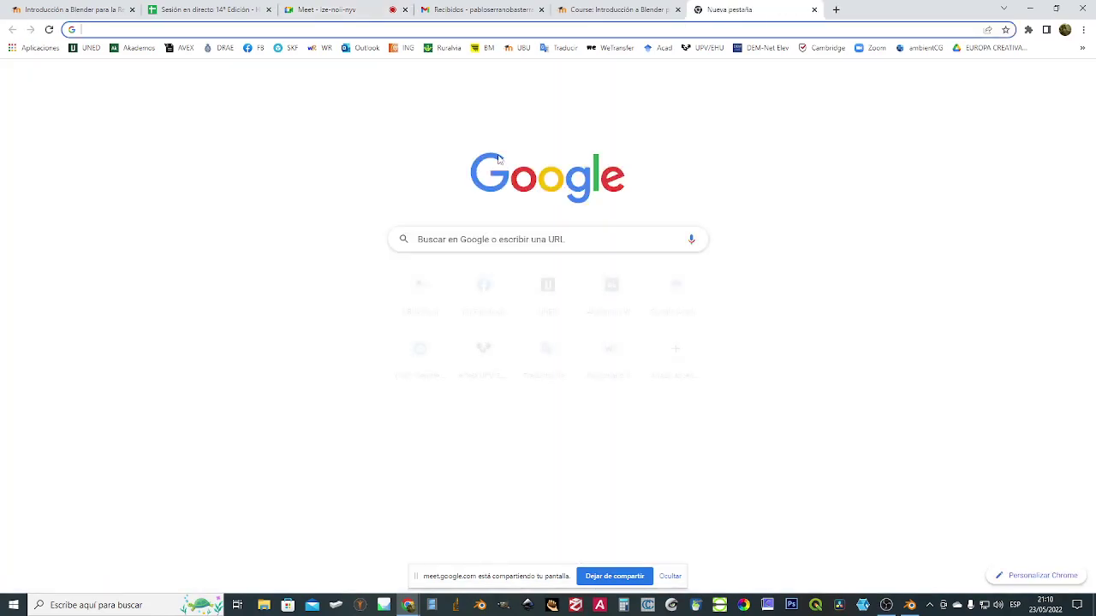
pyautogui.click(507, 233)
pyautogui.write('blender')
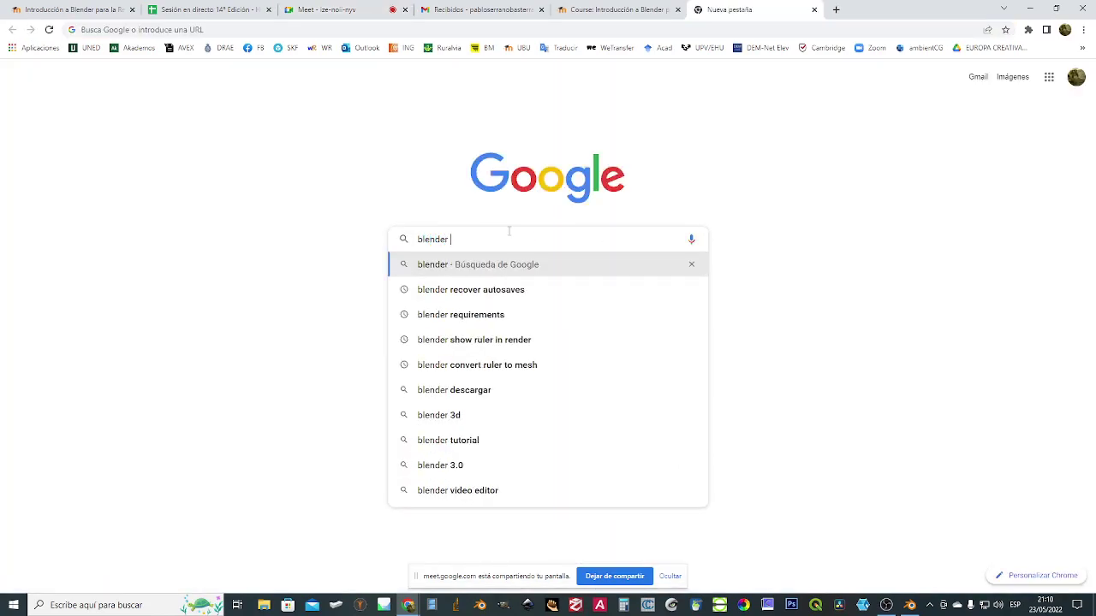
pyautogui.write(' correct')
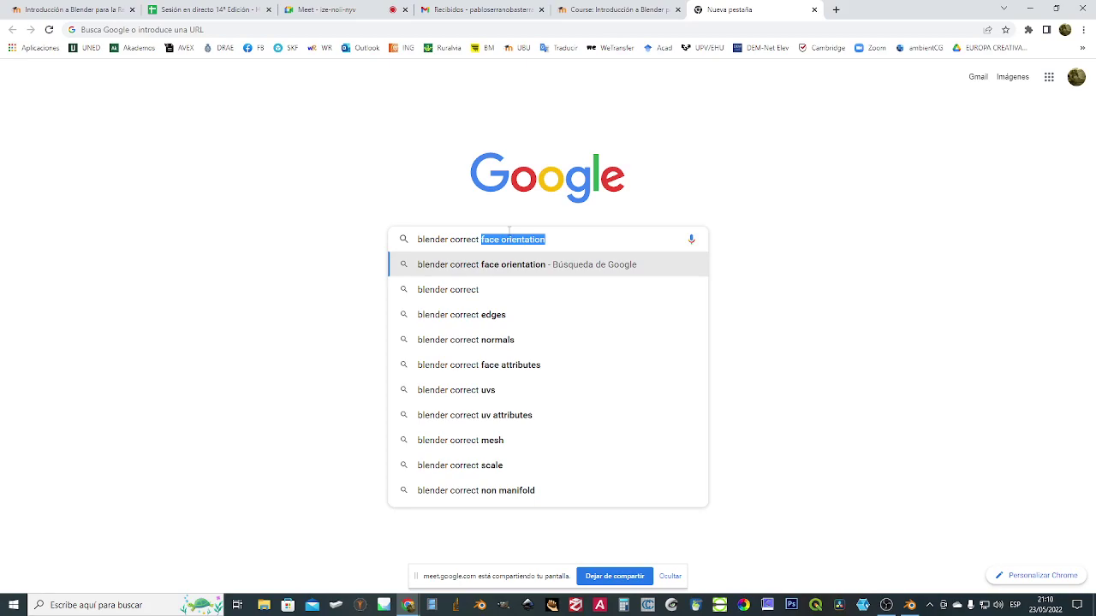
pyautogui.write('faces a')
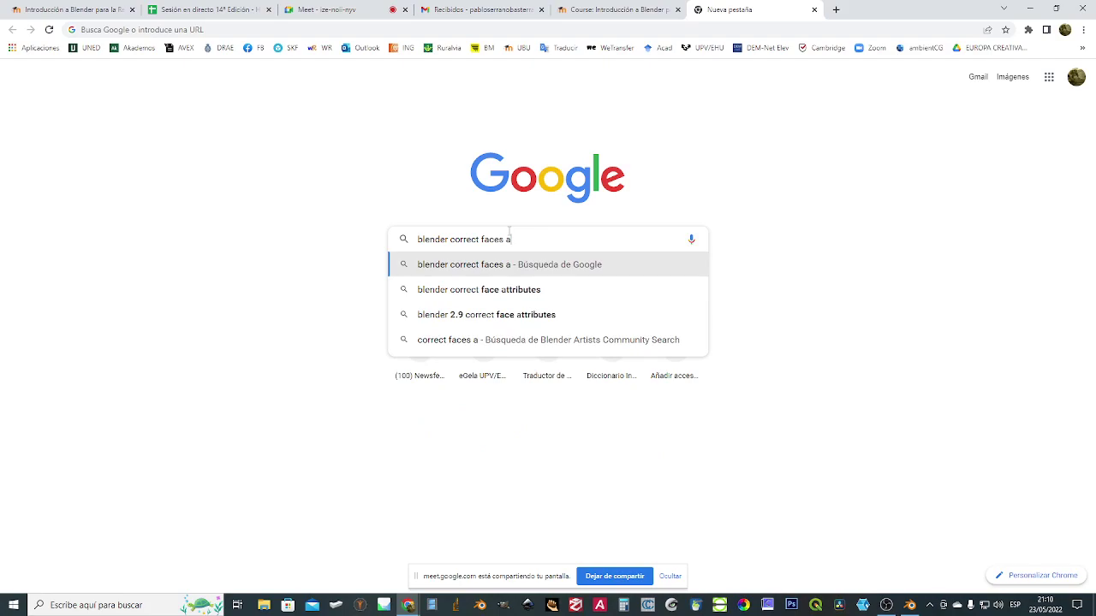
pyautogui.write('ttibutes')
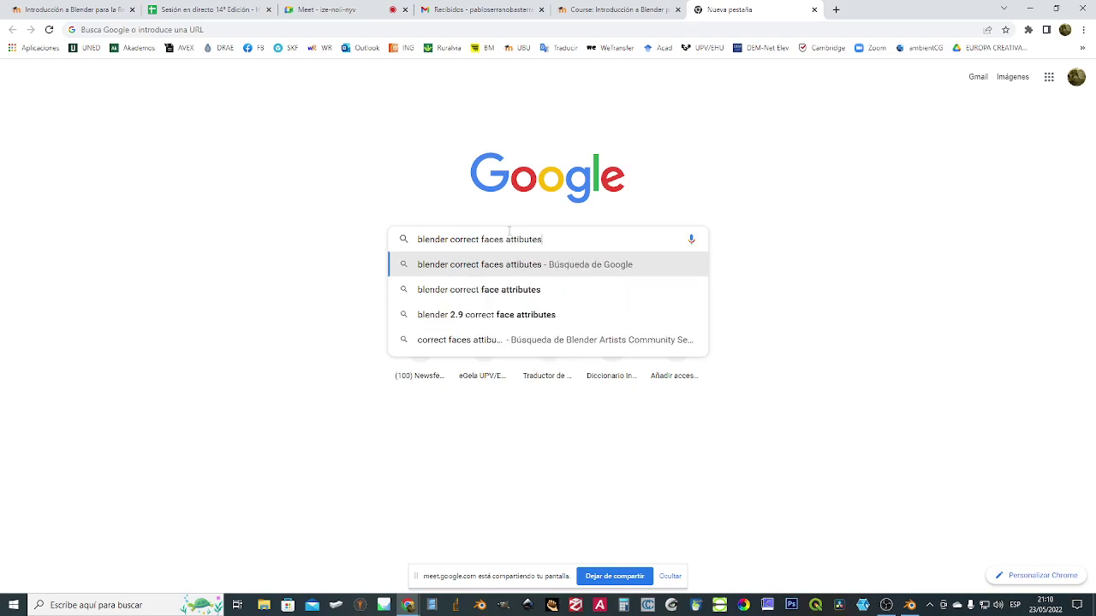
pyautogui.press('Return')
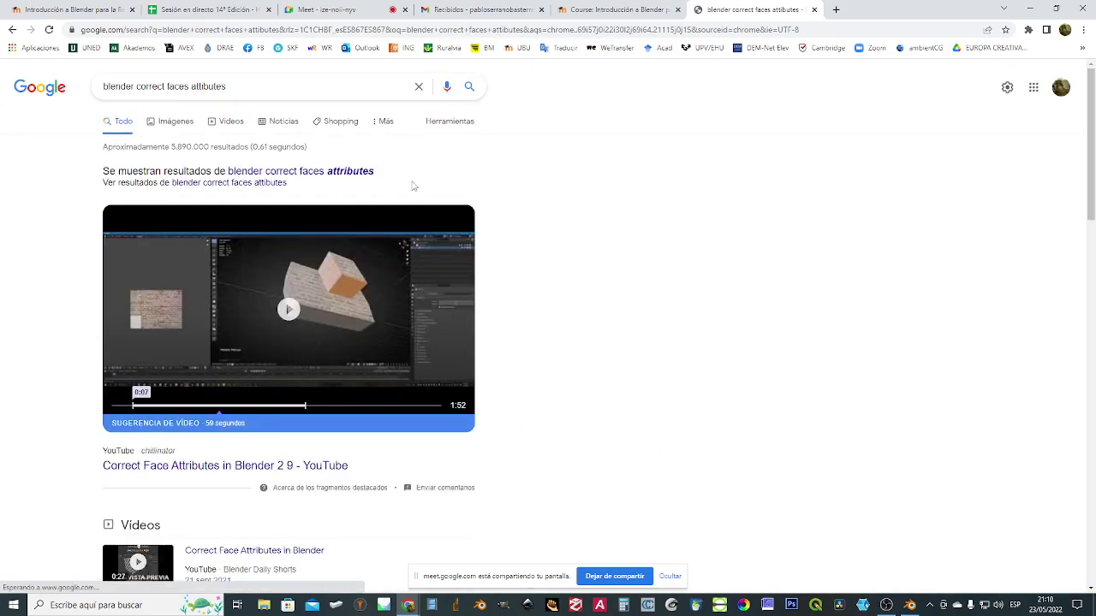
# - Play the "Correct Face Attributes in Blender 2 9" video, skim the brick cube extrusion part, and pause it
pyautogui.click(289, 312)
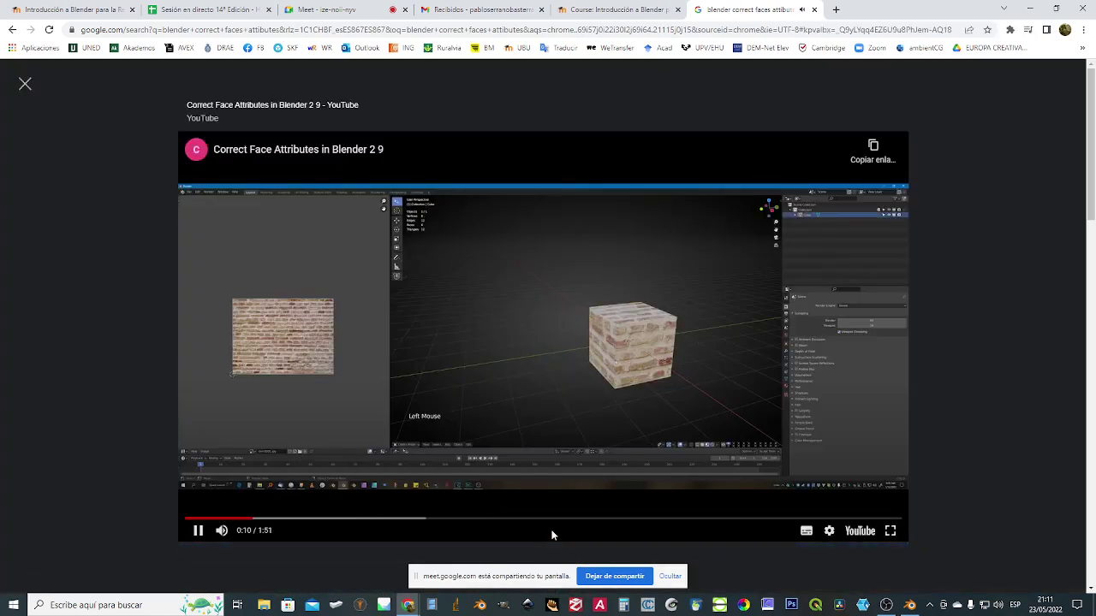
pyautogui.click(416, 519)
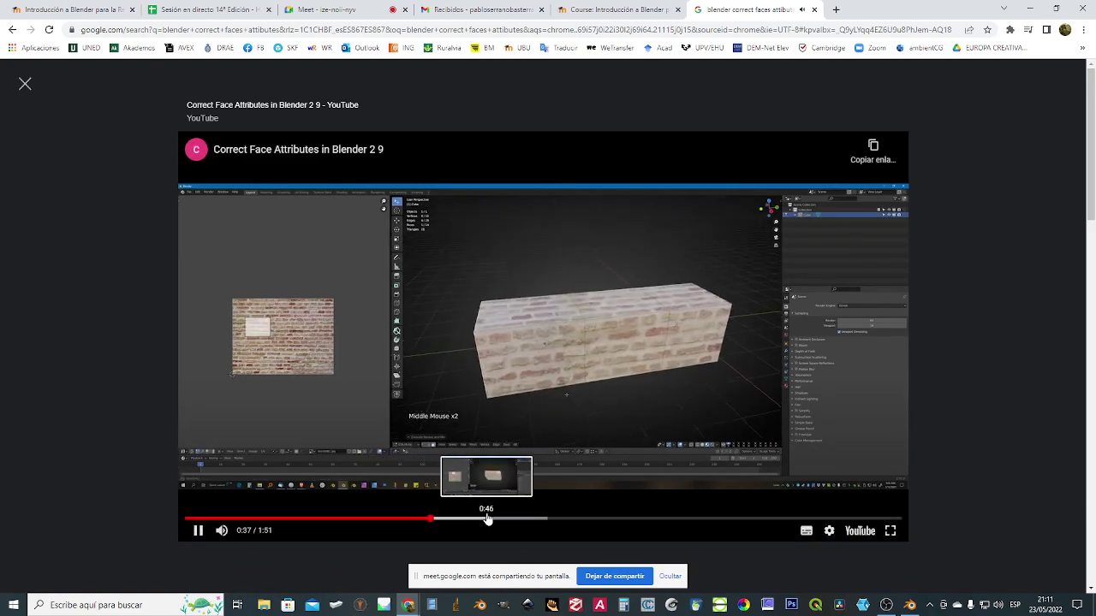
pyautogui.click(331, 519)
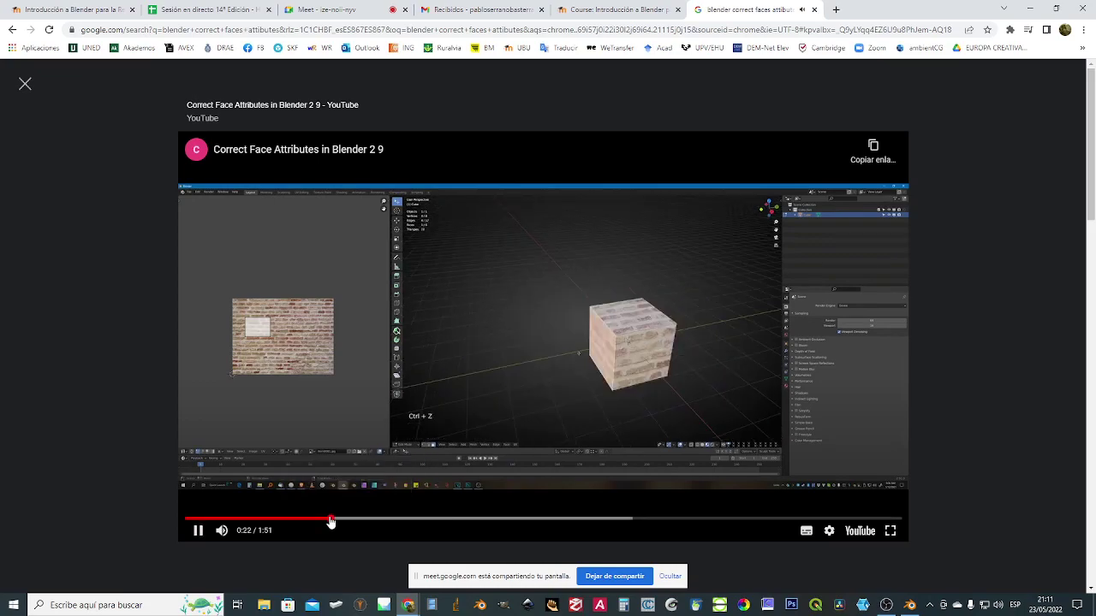
pyautogui.click(317, 519)
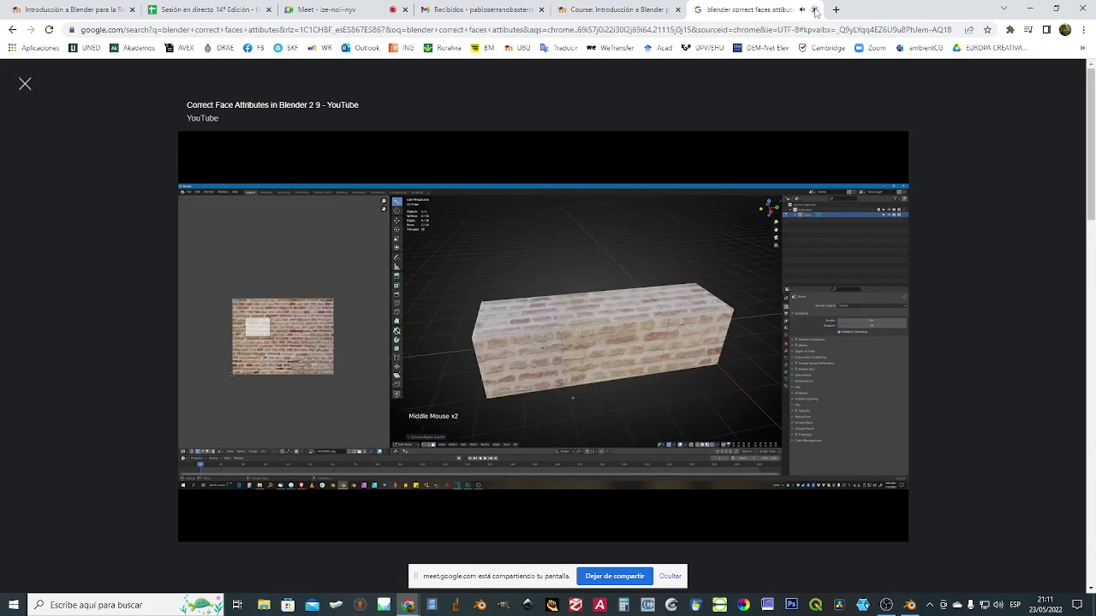
pyautogui.click(198, 529)
pyautogui.hotkey('alt', 'Tab')
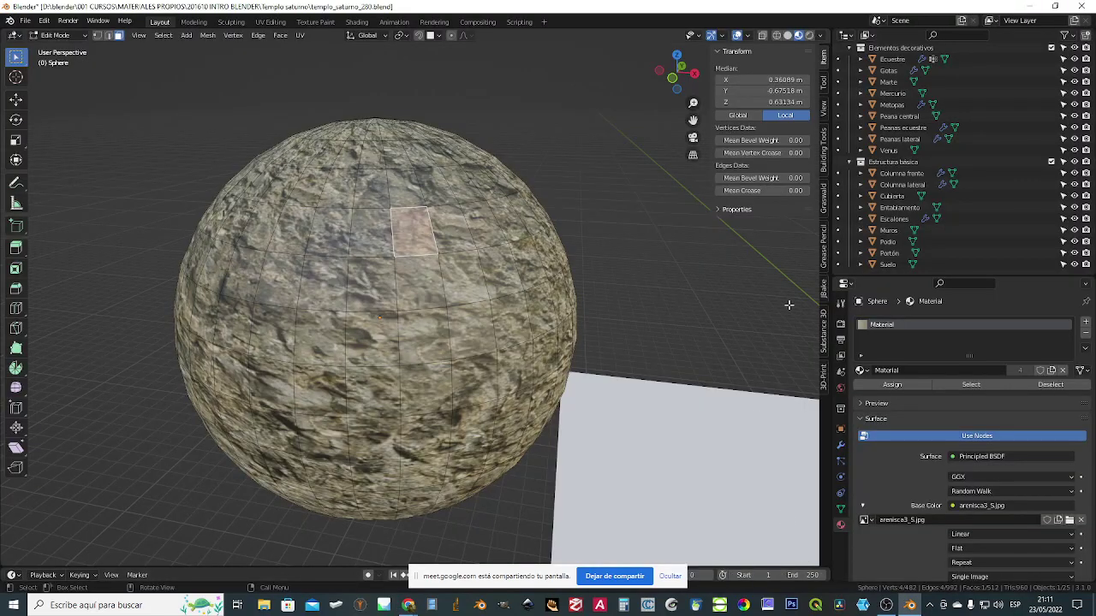
pyautogui.hotkey('alt', 'Tab')
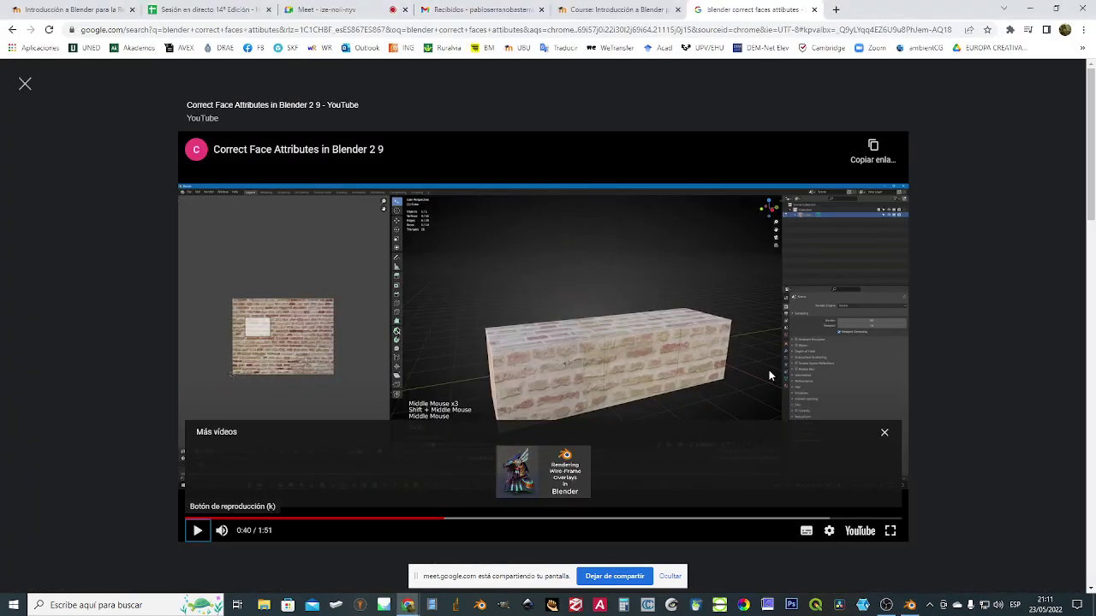
# - Return to the search results, play Blender Daily Shorts' "Correct Face Attributes in Blender" video, skip the ad, and pause where the option is shown
pyautogui.click(12, 29)
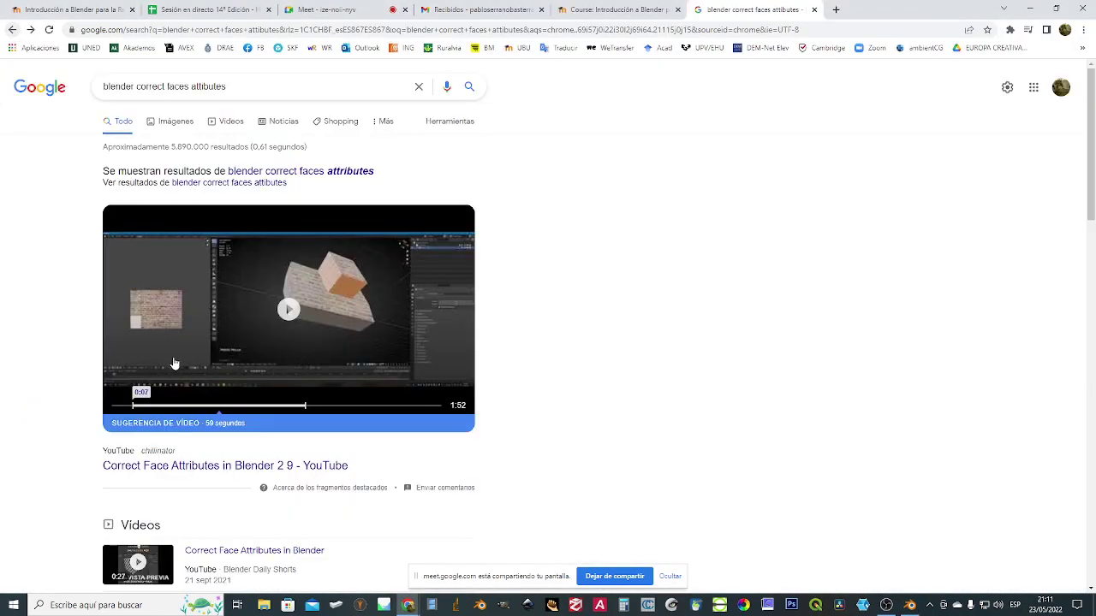
pyautogui.scroll(-3, 289, 366)
pyautogui.click(137, 335)
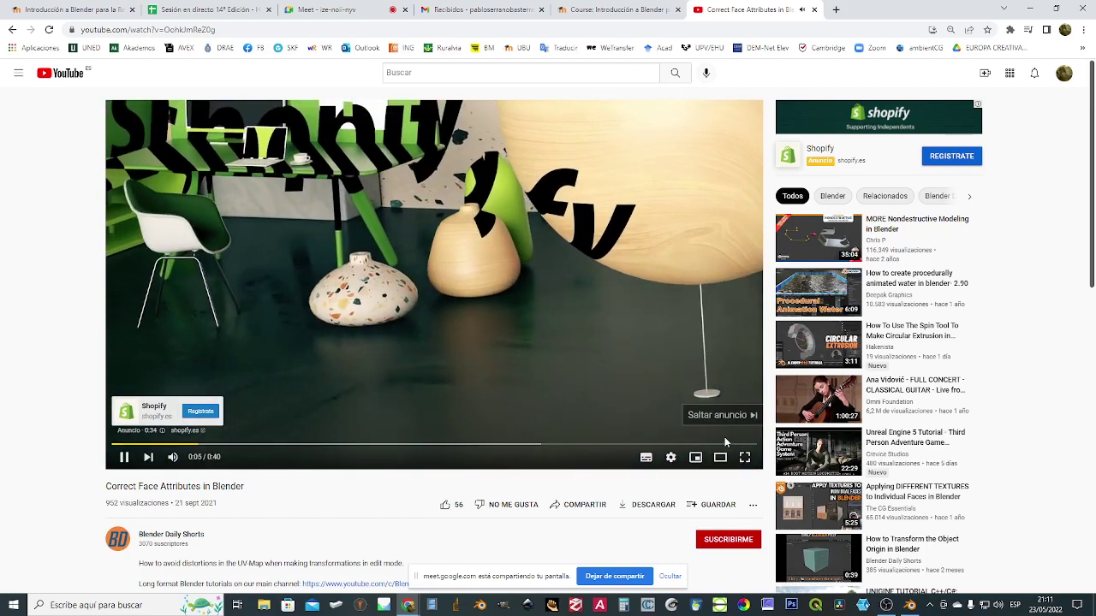
pyautogui.click(692, 419)
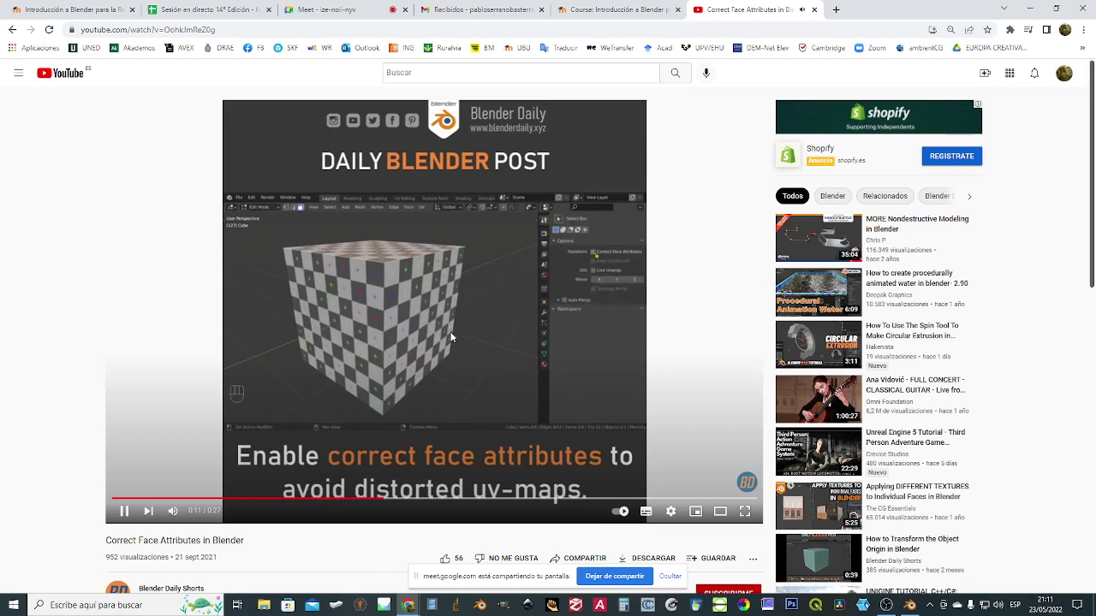
pyautogui.click(123, 511)
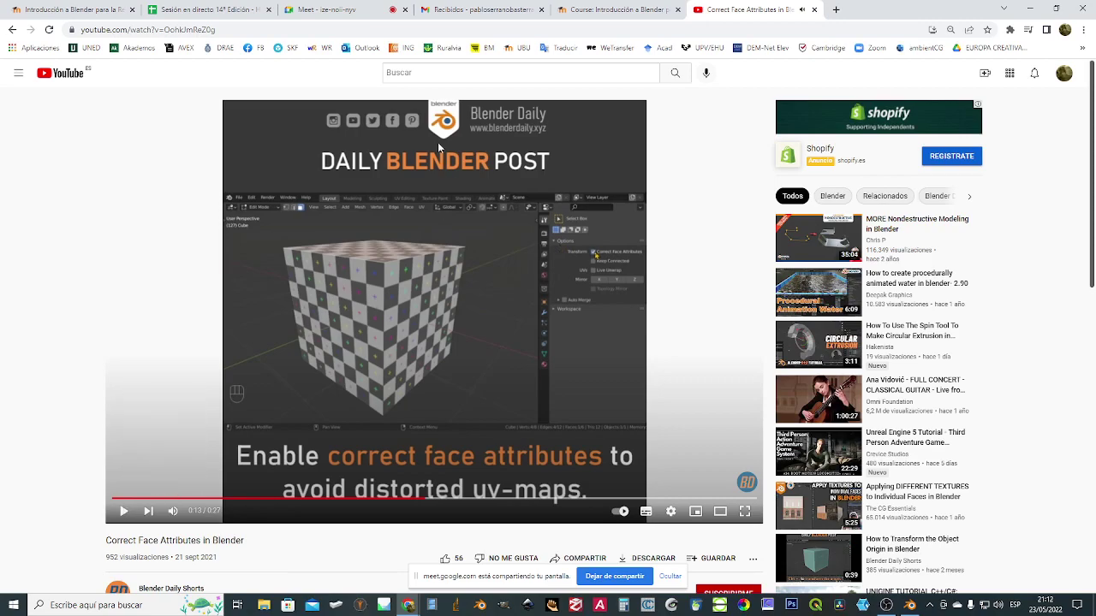
# - Switch back to Blender and look through the sphere's object and modifier properties for the face attribute correction option
pyautogui.hotkey('alt', 'Tab')
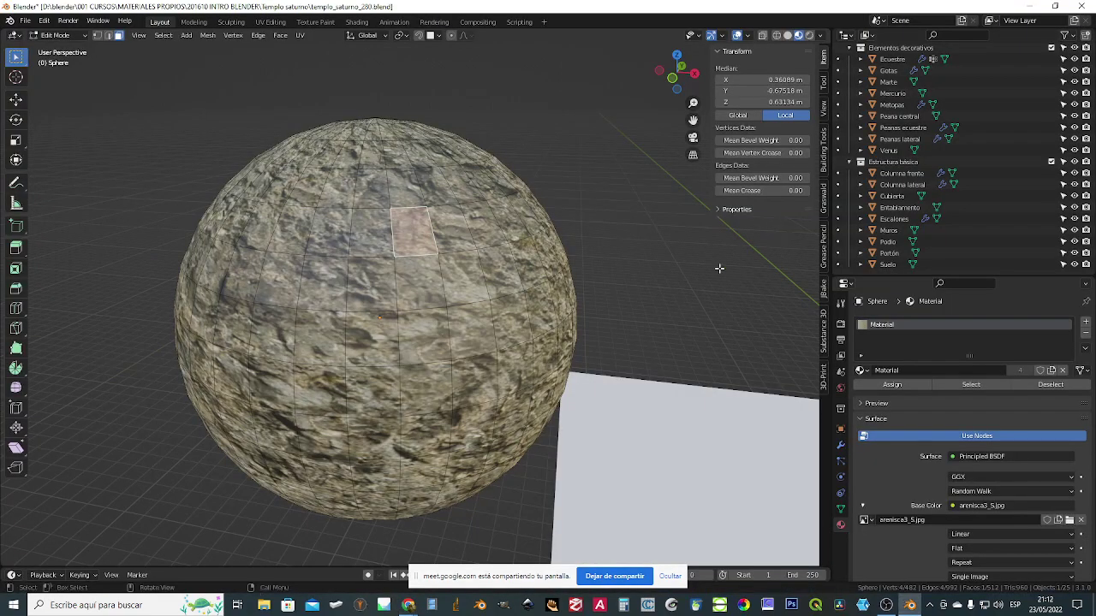
pyautogui.click(839, 428)
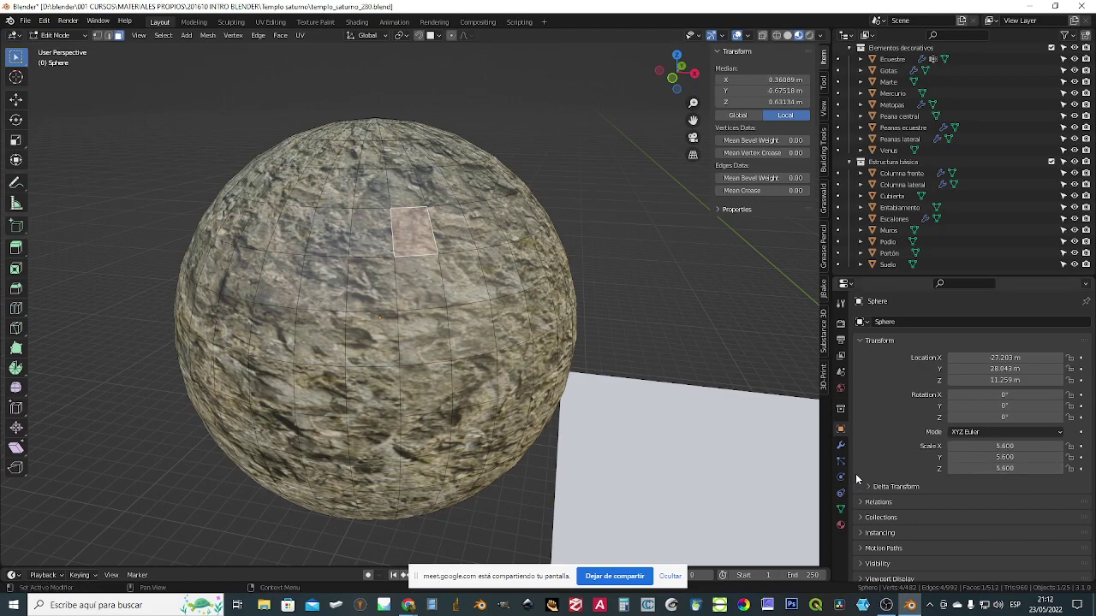
pyautogui.scroll(-1, 1007, 510)
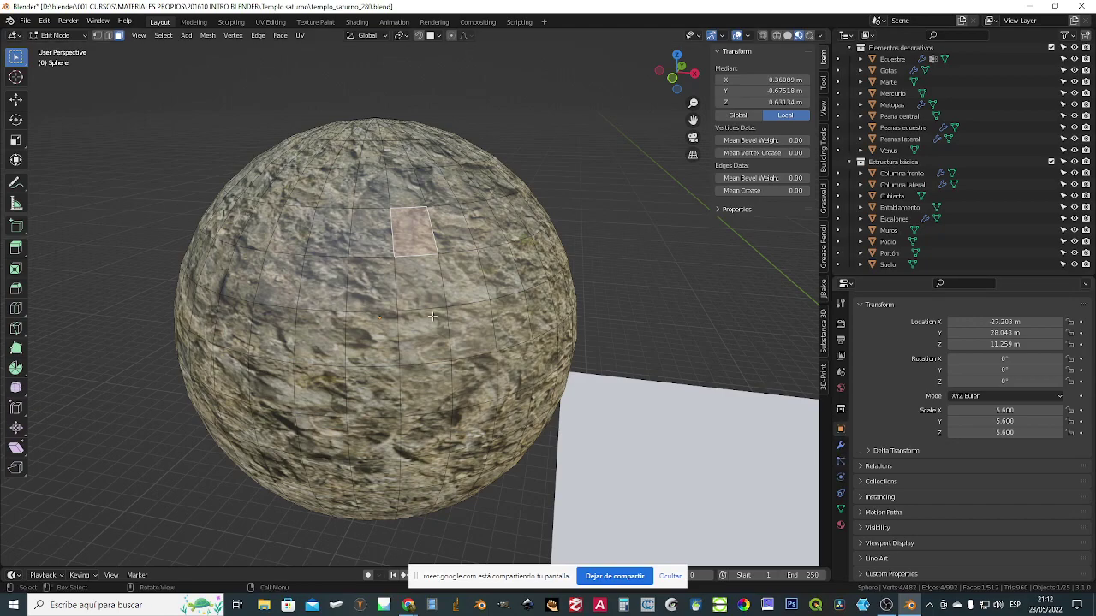
pyautogui.press('Tab')
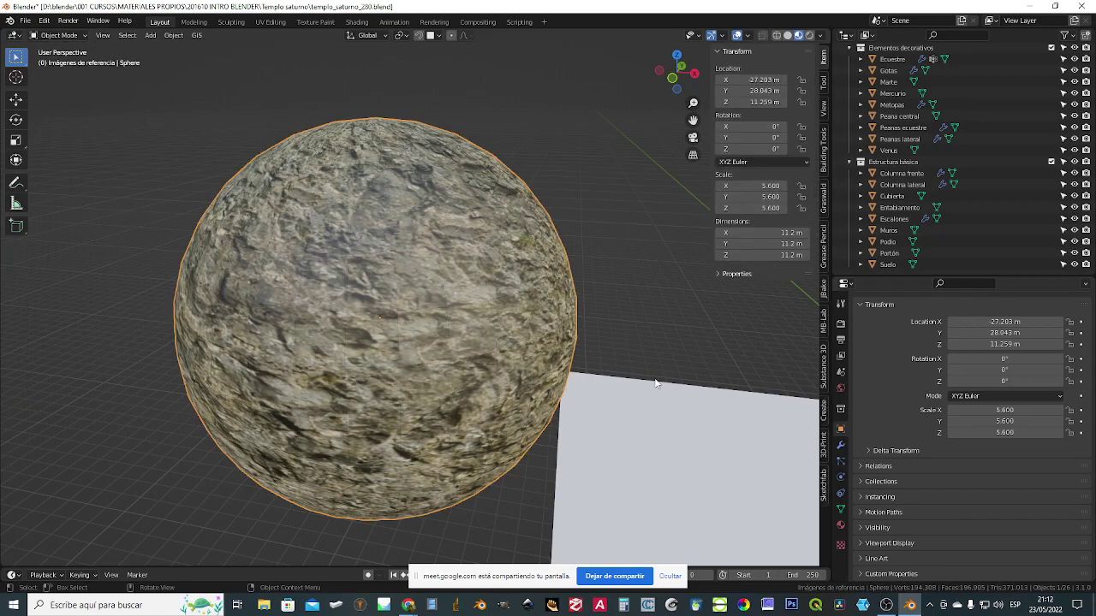
pyautogui.click(840, 445)
pyautogui.click(840, 429)
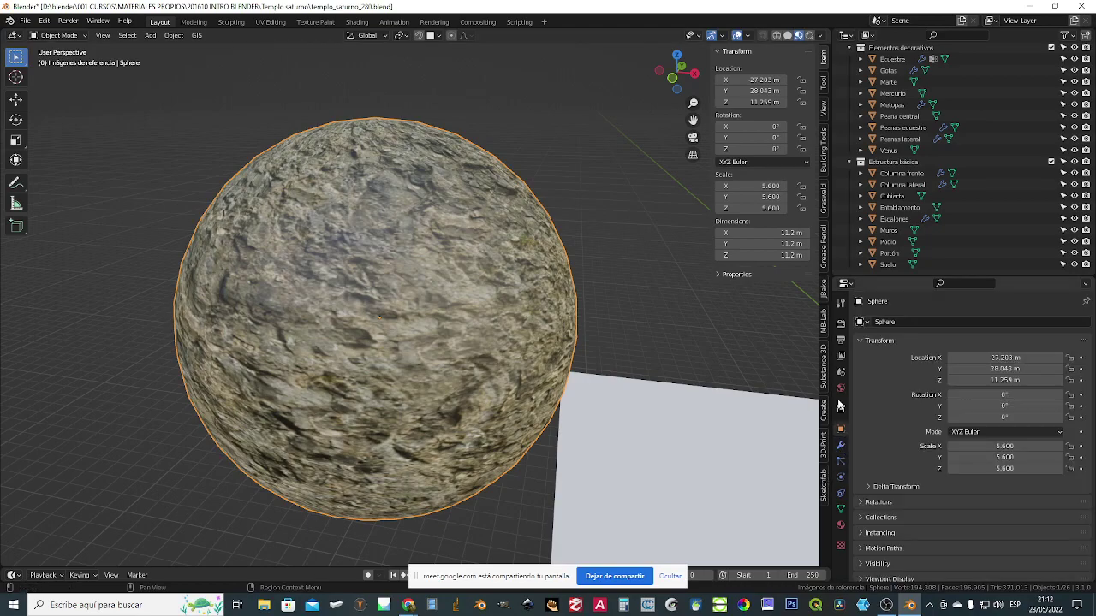
pyautogui.click(843, 446)
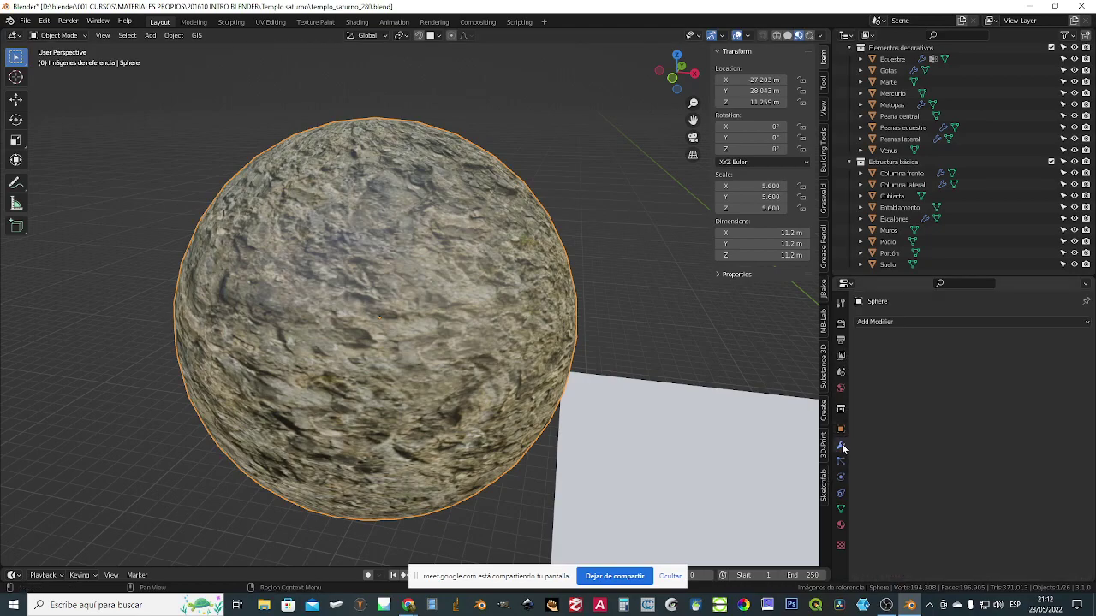
pyautogui.press('Tab')
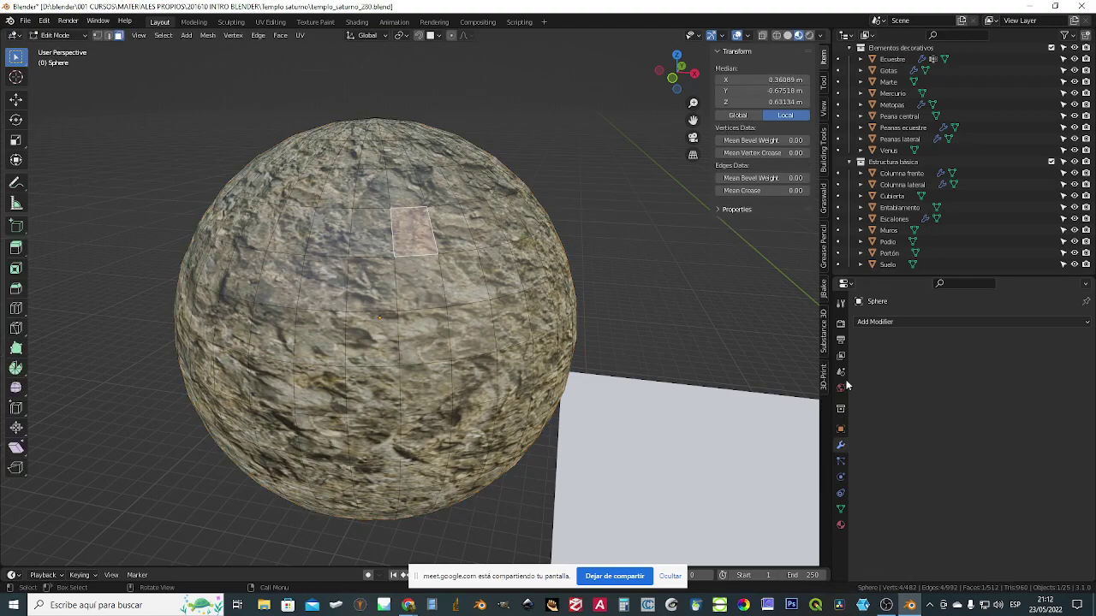
# - Expand the Select Box tool's options and enable Correct Face Attributes
pyautogui.click(841, 306)
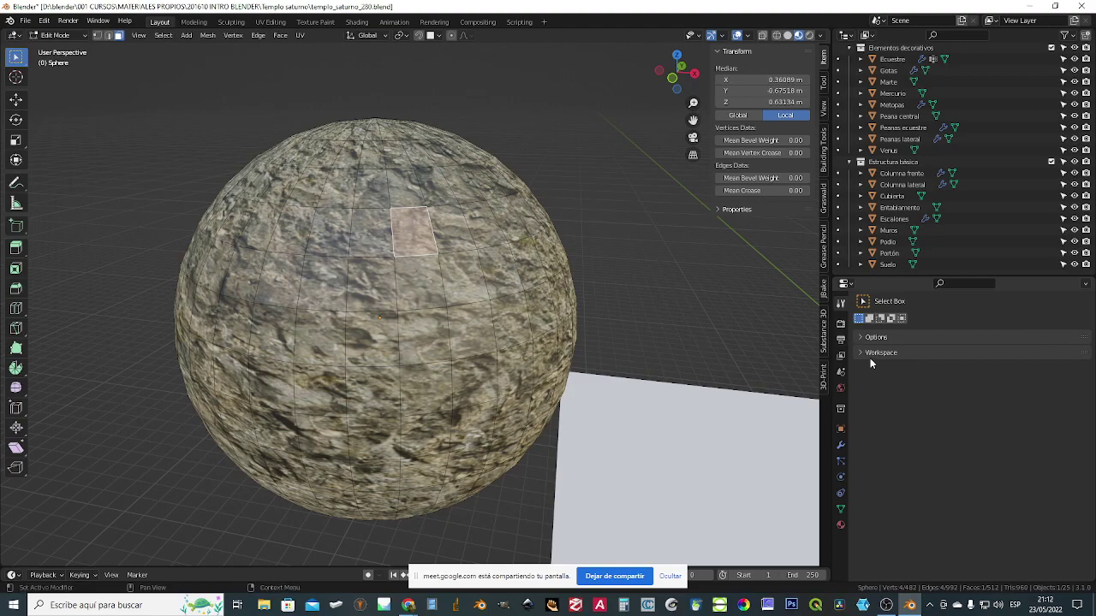
pyautogui.click(865, 337)
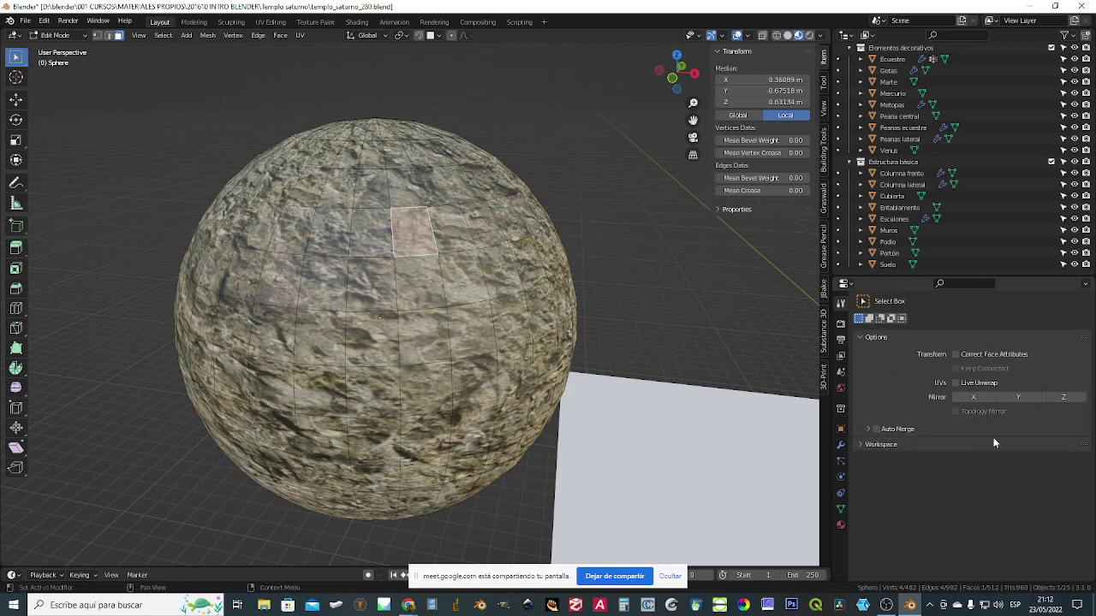
pyautogui.click(955, 354)
pyautogui.moveTo(466, 331); pyautogui.dragTo(565, 335, button='middle')
pyautogui.moveTo(463, 301); pyautogui.dragTo(530, 256, button='middle')
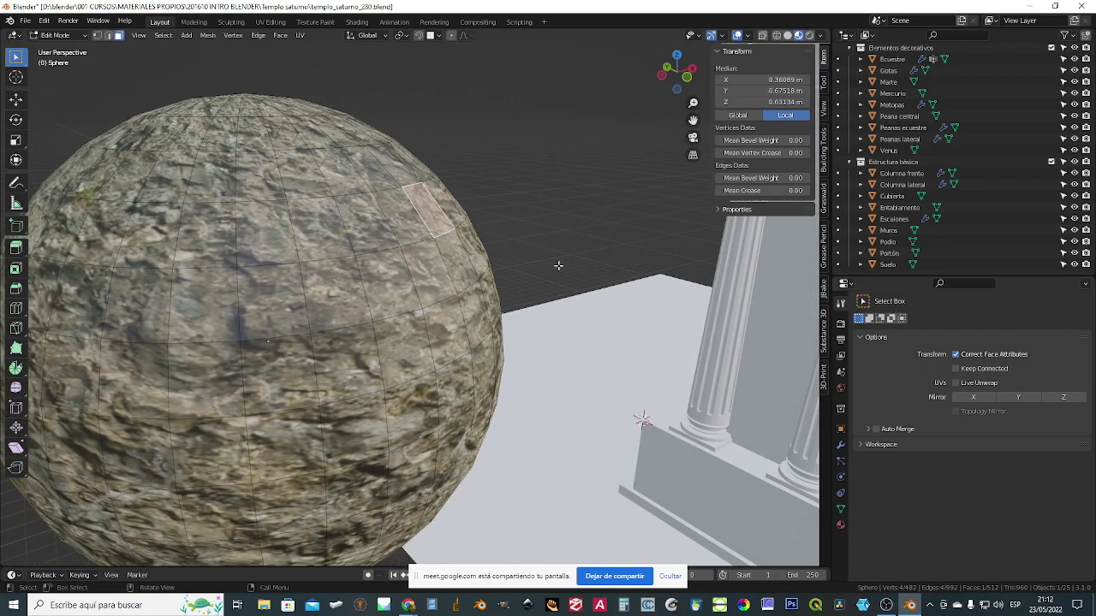
# - Disable Correct Face Attributes, extrude the sphere's selected face outward a little over 2 m to examine its side texture, and undo the extrusion
pyautogui.click(956, 355)
pyautogui.moveTo(465, 259); pyautogui.dragTo(416, 229, button='middle')
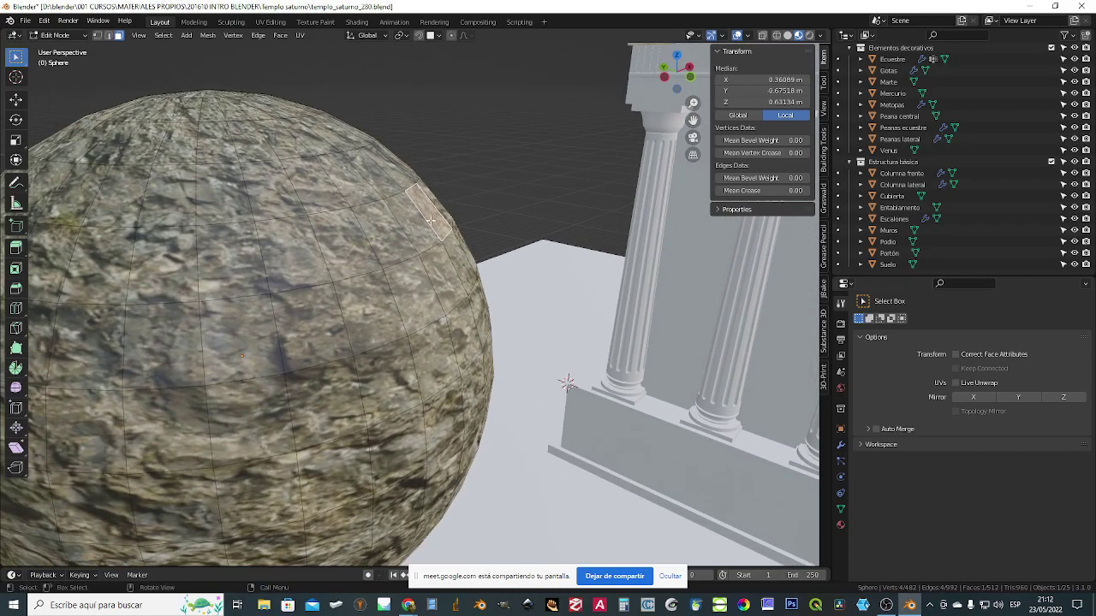
pyautogui.press('e')
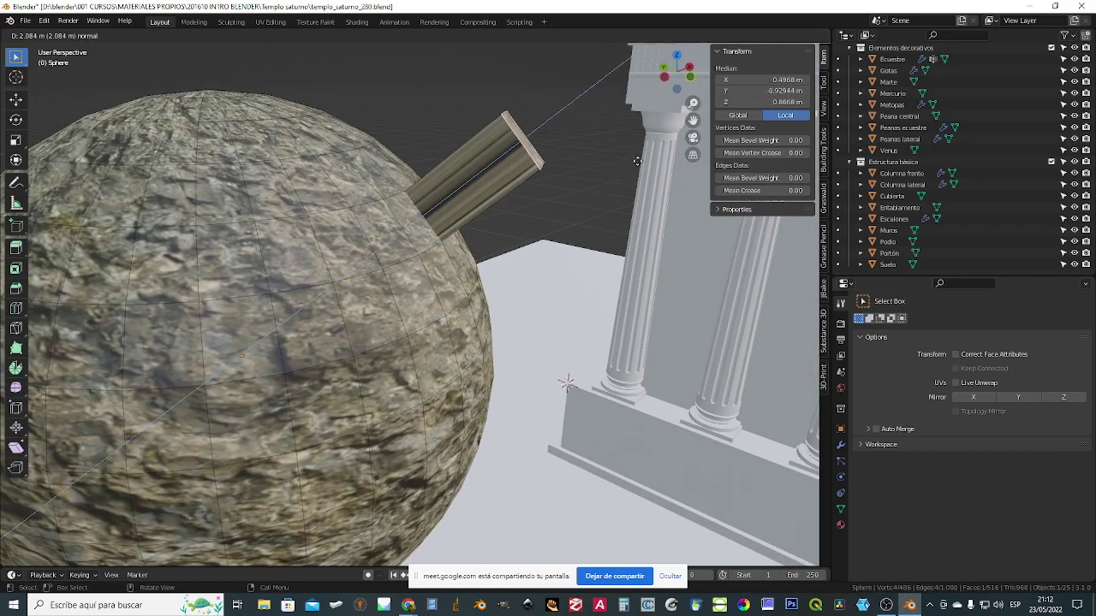
pyautogui.click(512, 171)
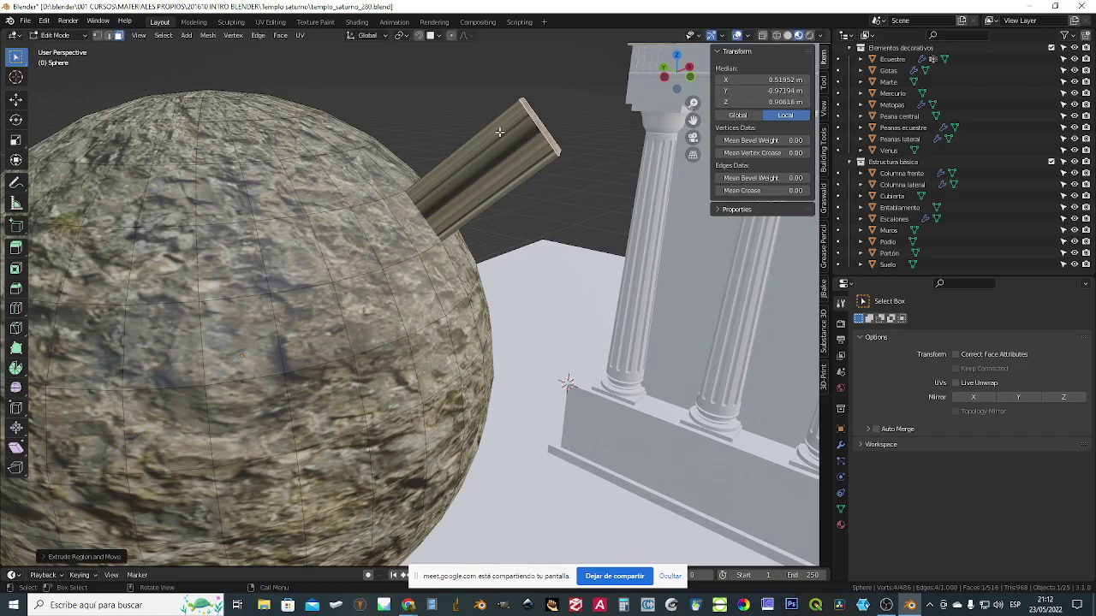
pyautogui.moveTo(490, 179); pyautogui.dragTo(565, 289, button='middle')
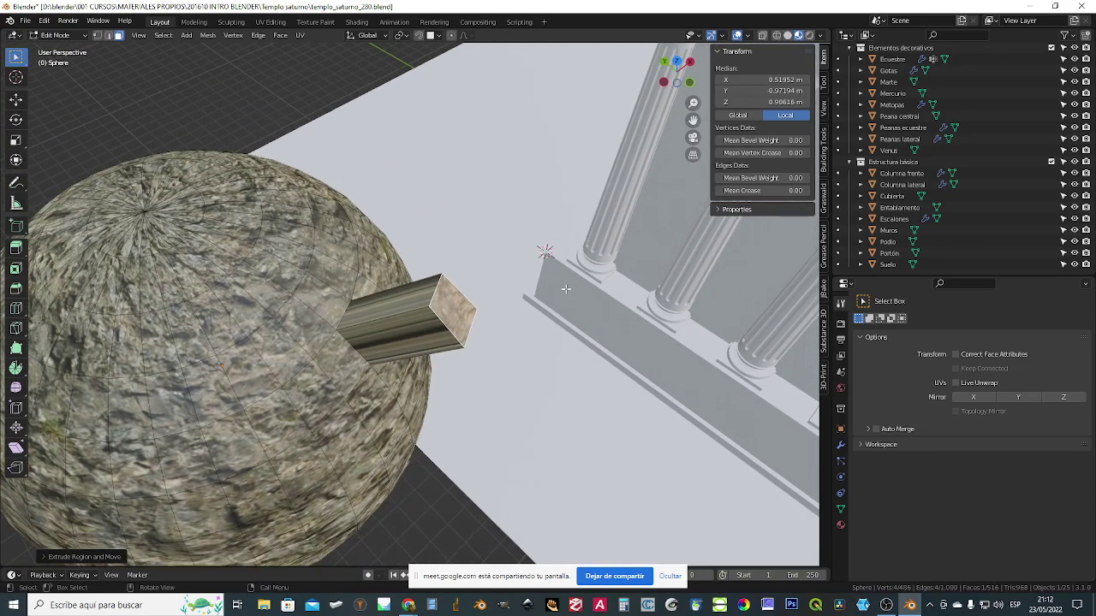
pyautogui.scroll(4, 565, 289)
pyautogui.scroll(3, 565, 290)
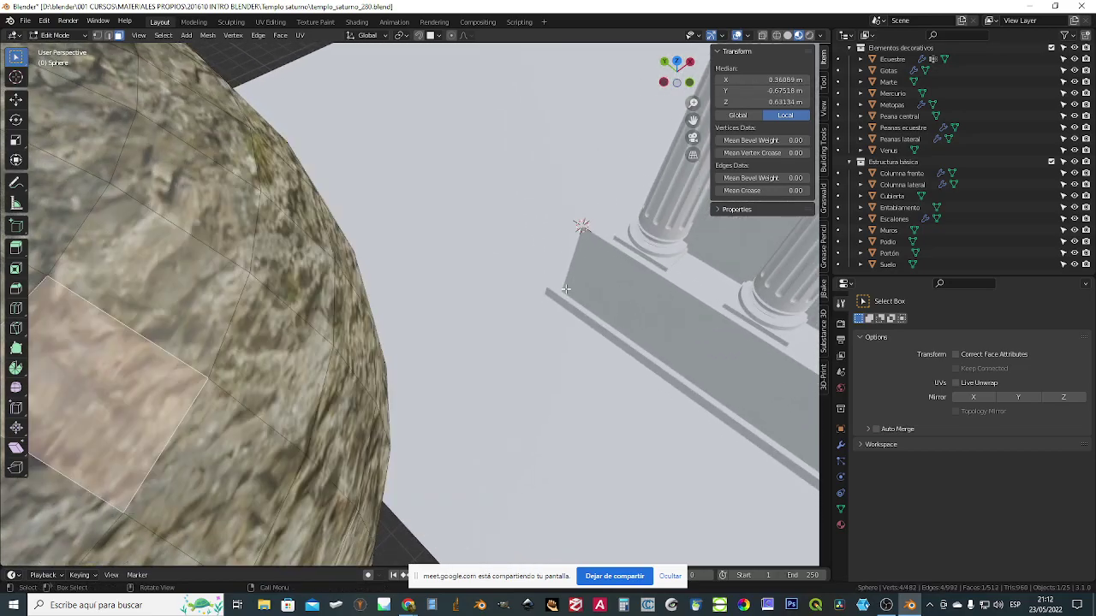
# - Enable Correct Face Attributes and extrude the sphere's selected face outward to examine the texture on the new side faces
pyautogui.scroll(-5, 465, 339)
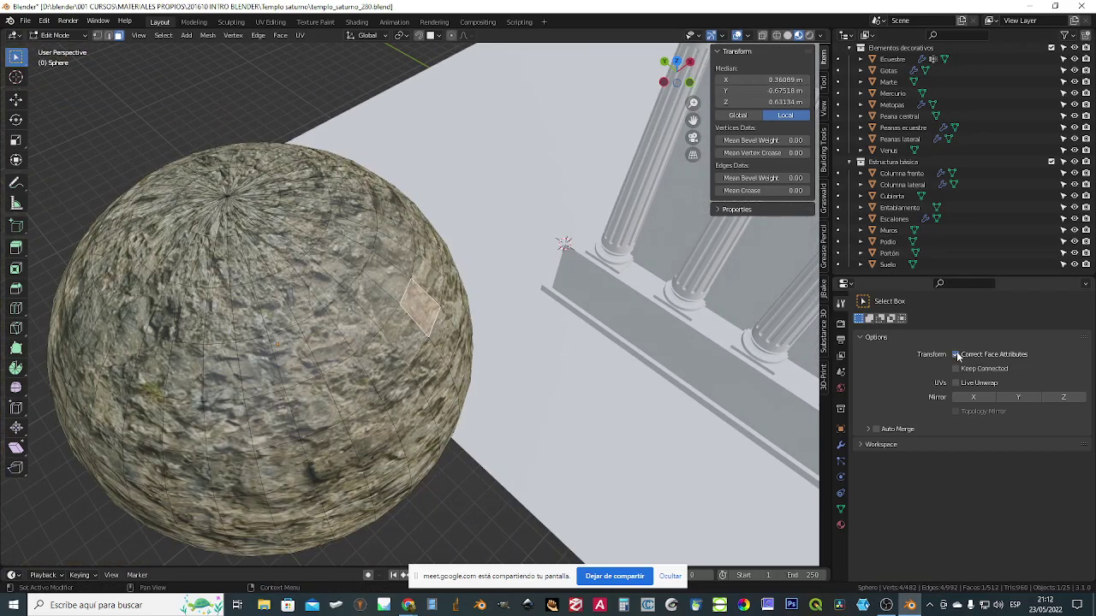
pyautogui.moveTo(466, 319); pyautogui.dragTo(440, 346, button='middle')
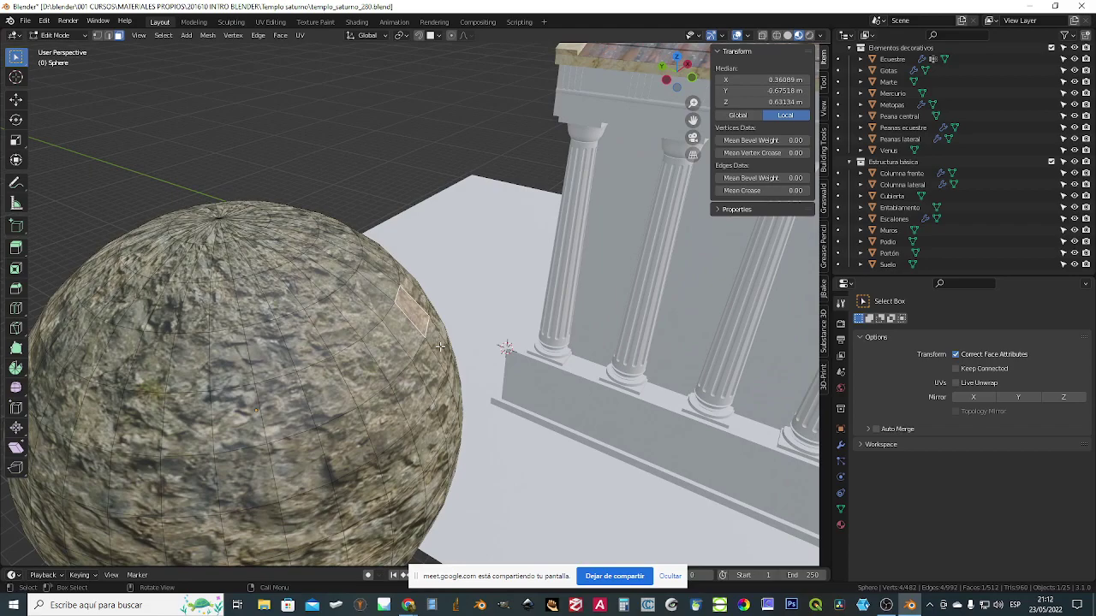
pyautogui.press('e')
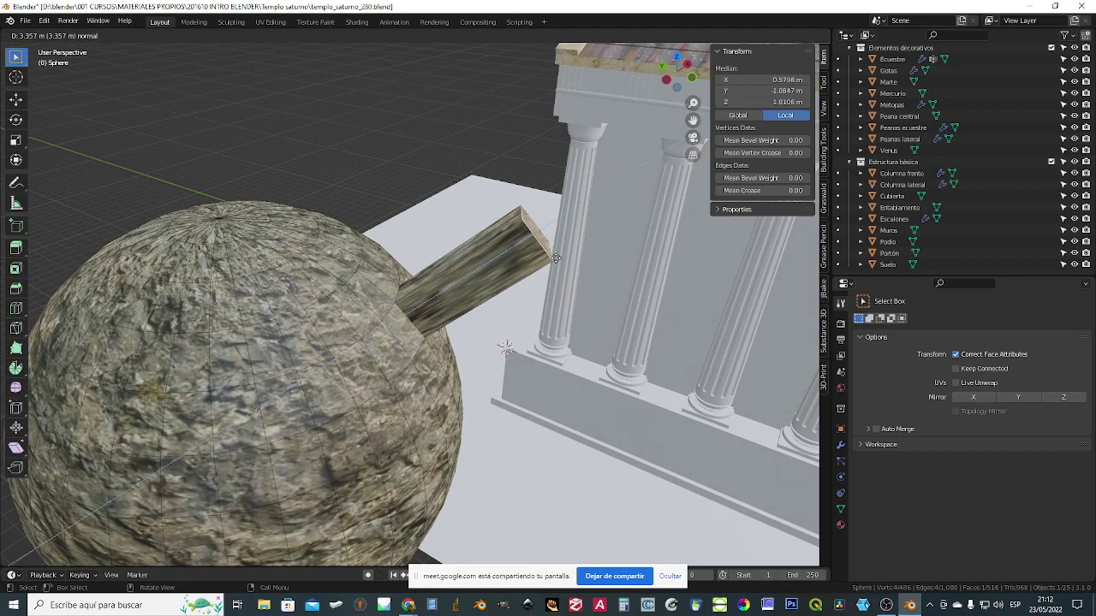
pyautogui.click(557, 259)
pyautogui.moveTo(557, 259); pyautogui.dragTo(475, 302, button='middle')
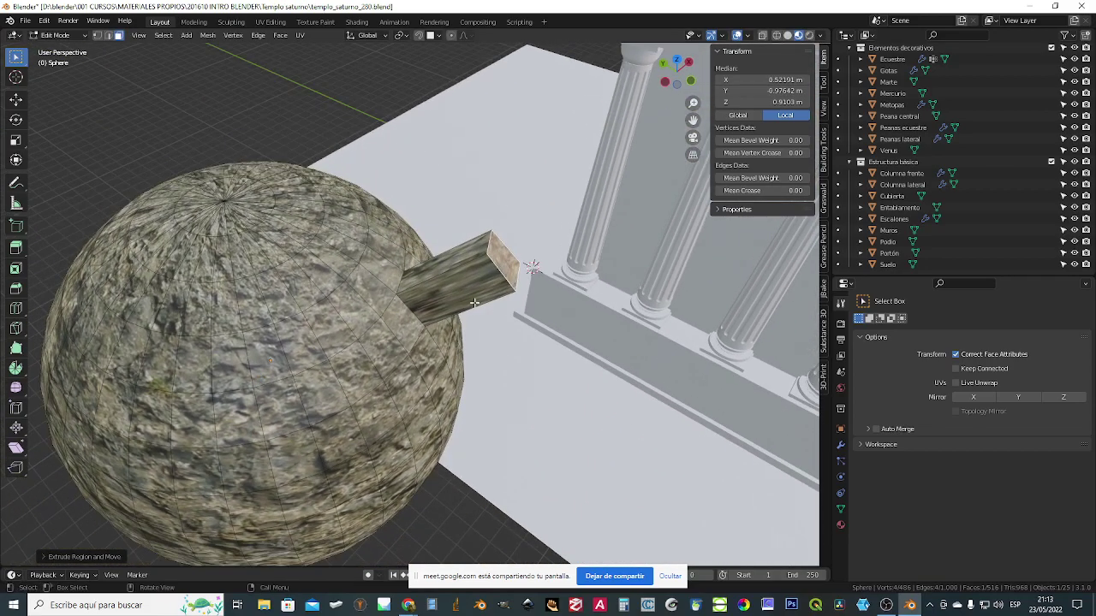
# - Return to Object Mode, delete the sphere, and add a cube mesh in its place
pyautogui.press('Tab')
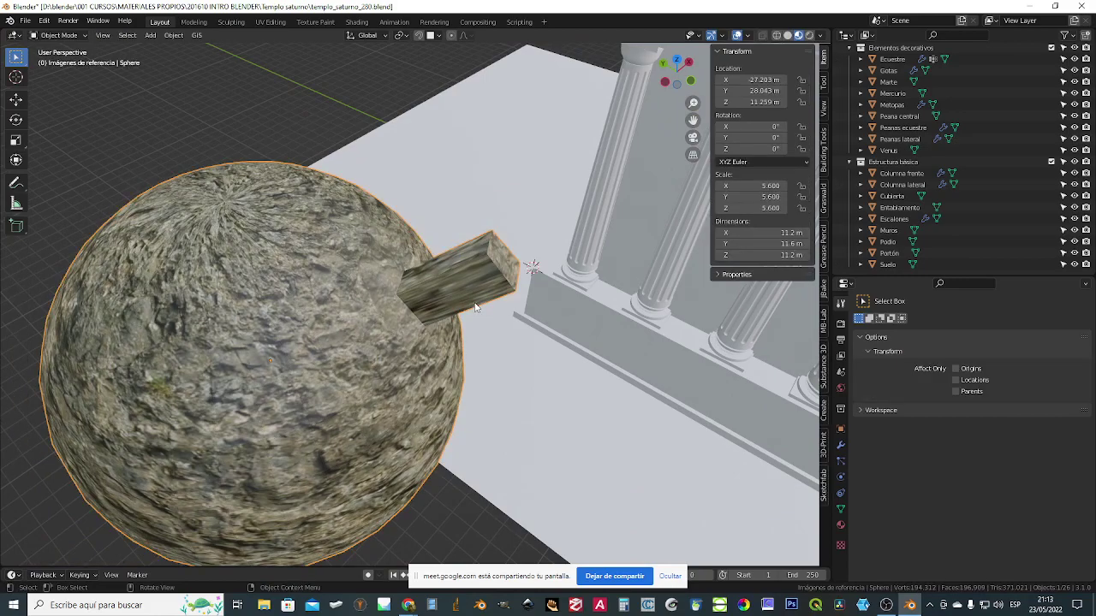
pyautogui.press('Delete')
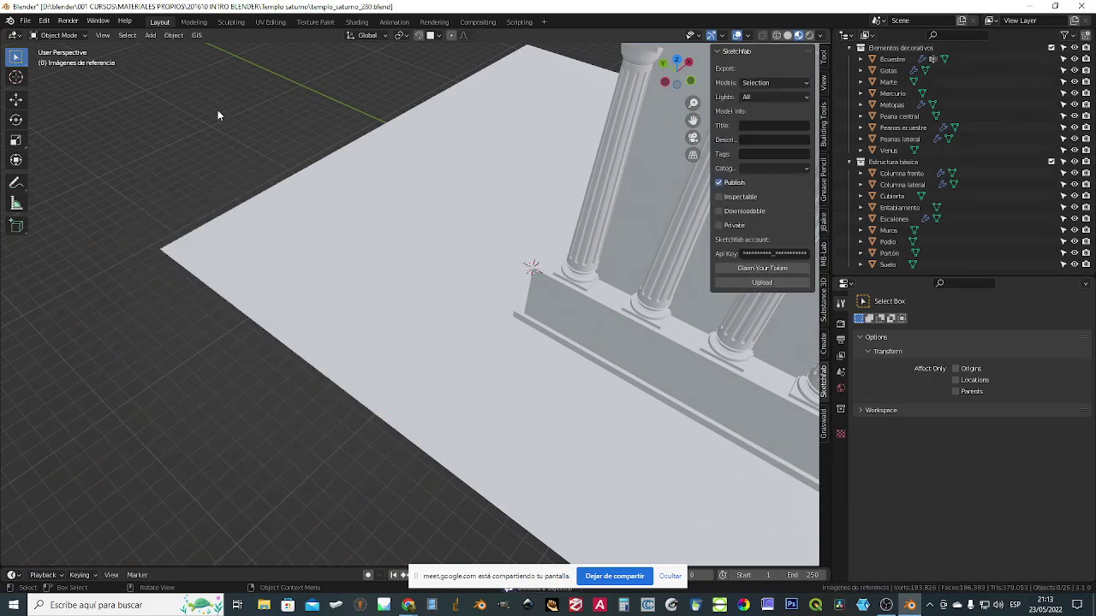
pyautogui.click(150, 35)
pyautogui.moveTo(166, 48)
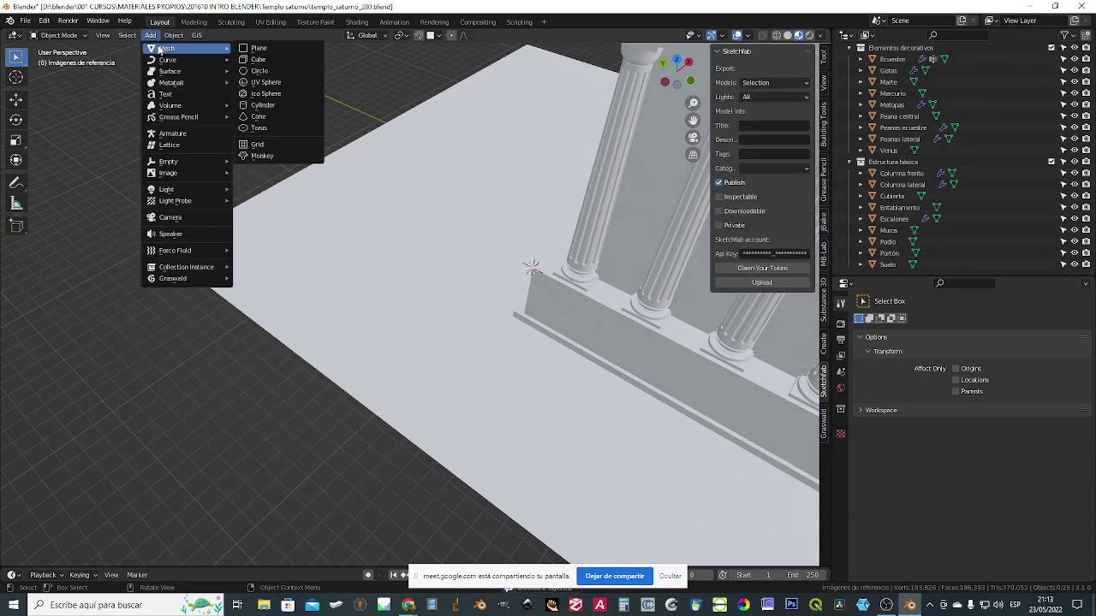
pyautogui.click(259, 59)
pyautogui.scroll(-6, 382, 274)
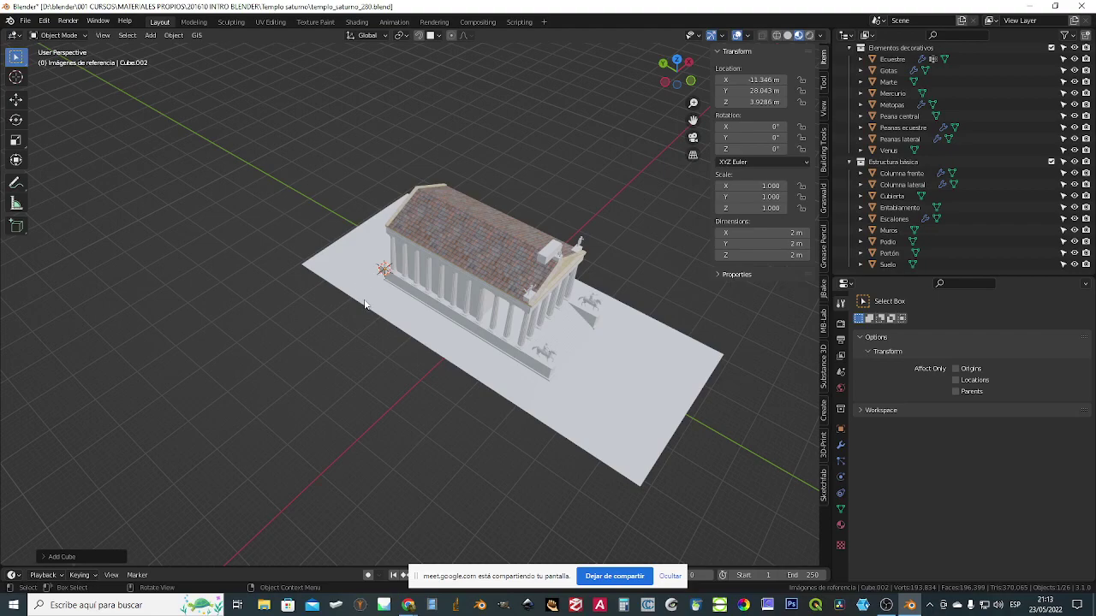
# - Add another cube and move it away from the temple to about X -24.4, Y 75.1, Z 22.7 m
pyautogui.click(541, 257)
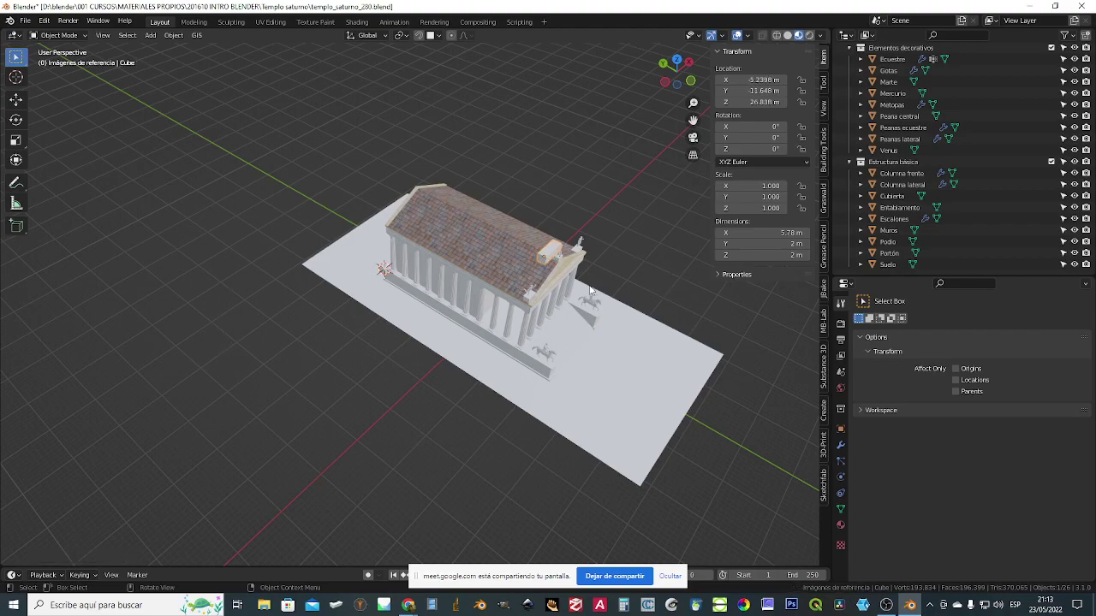
pyautogui.scroll(2, 579, 301)
pyautogui.scroll(-2, 488, 273)
pyautogui.moveTo(476, 271); pyautogui.dragTo(482, 271, button='middle')
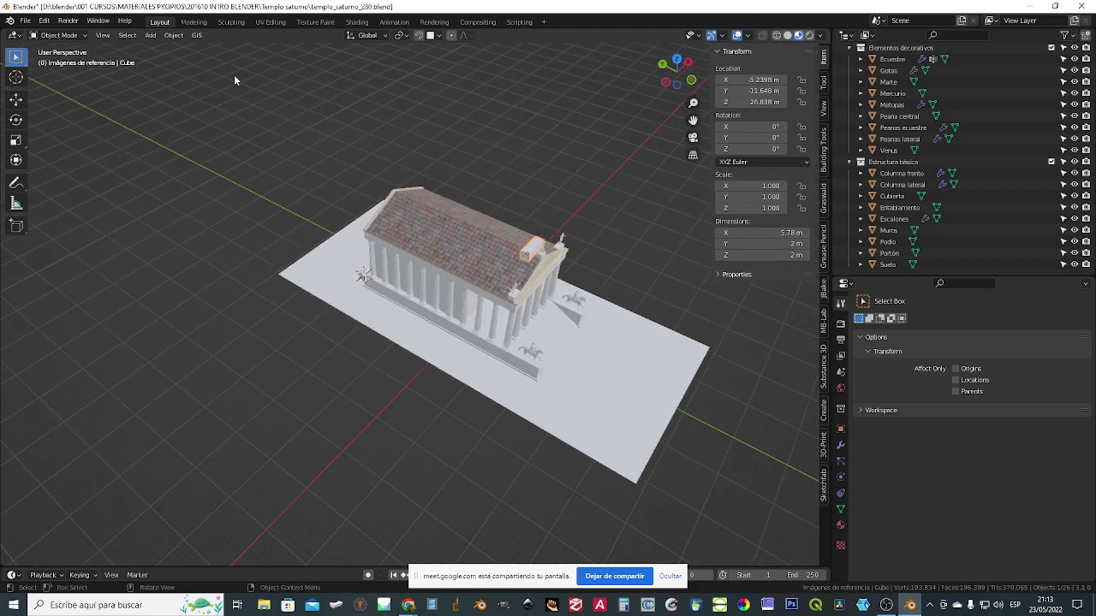
pyautogui.click(153, 36)
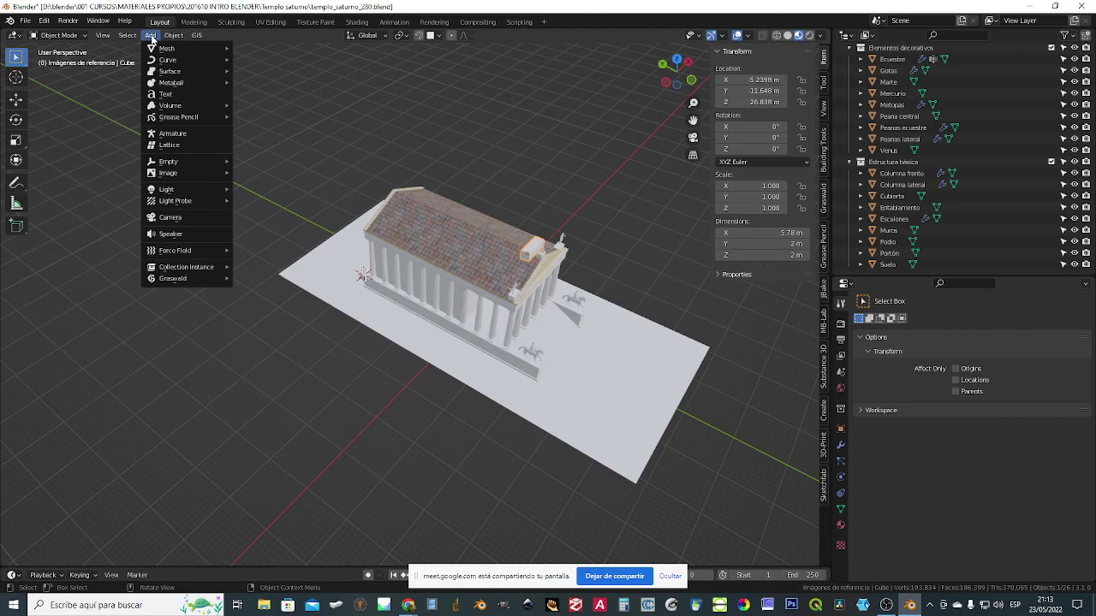
pyautogui.click(150, 35)
pyautogui.moveTo(161, 50)
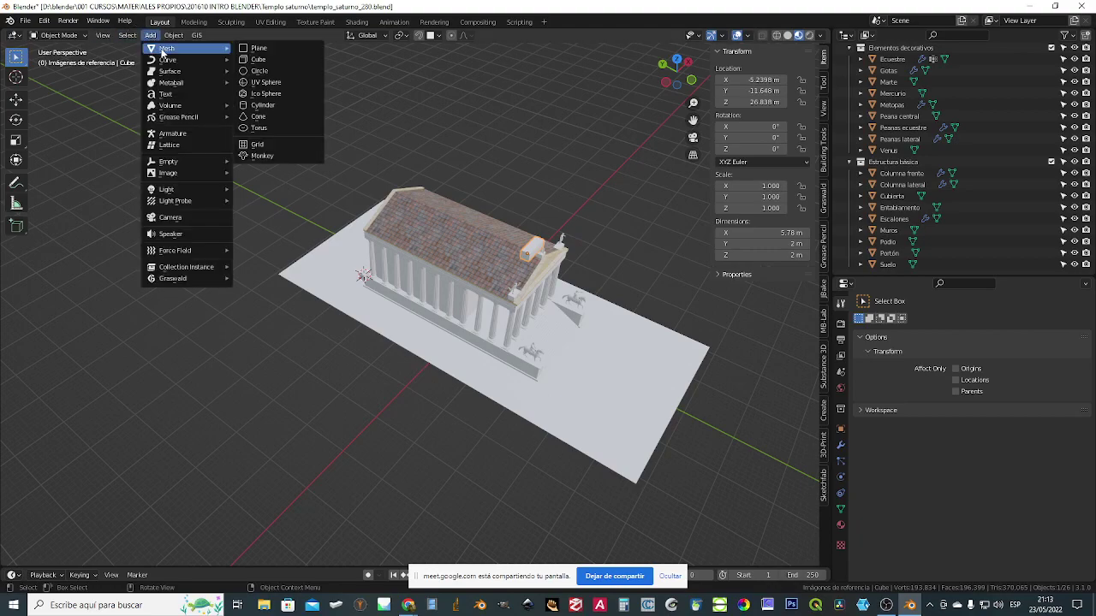
pyautogui.click(283, 64)
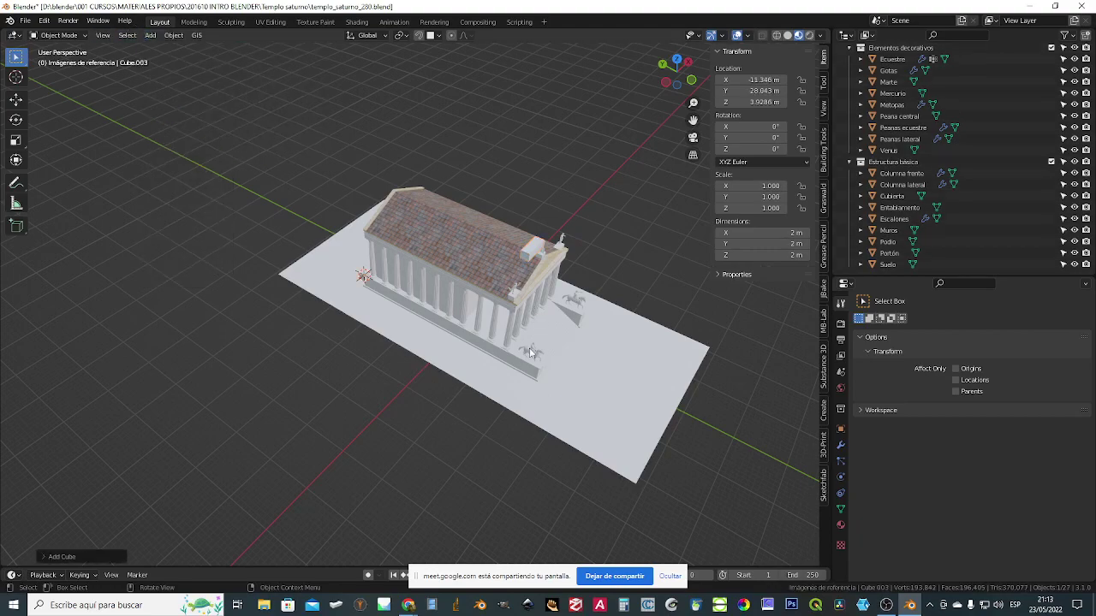
pyautogui.press('g')
pyautogui.click(329, 235)
pyautogui.press('KP_Decimal')
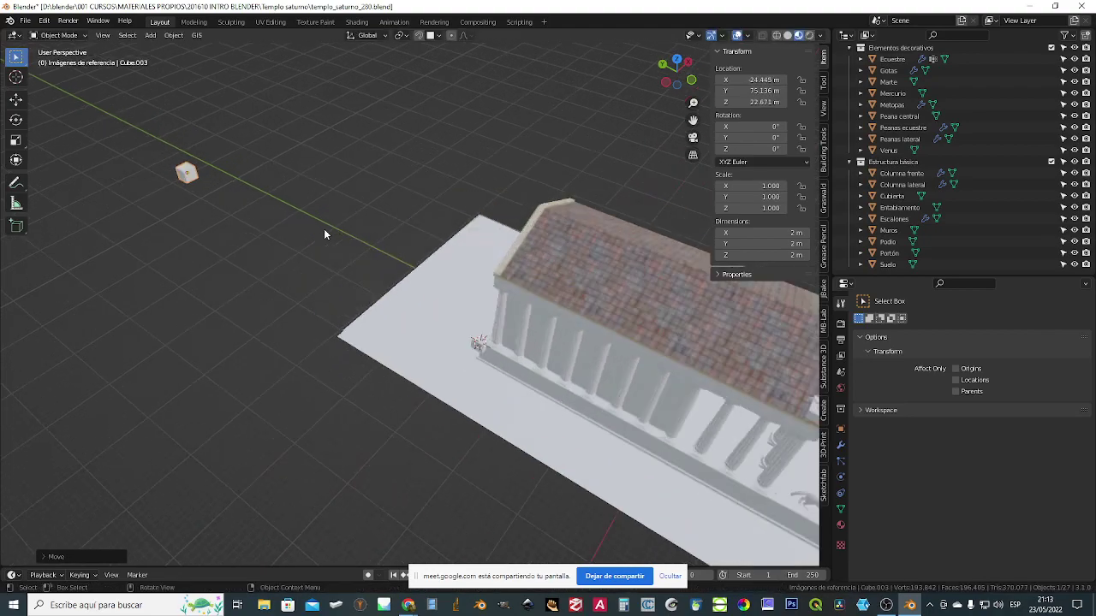
pyautogui.scroll(-6, 333, 283)
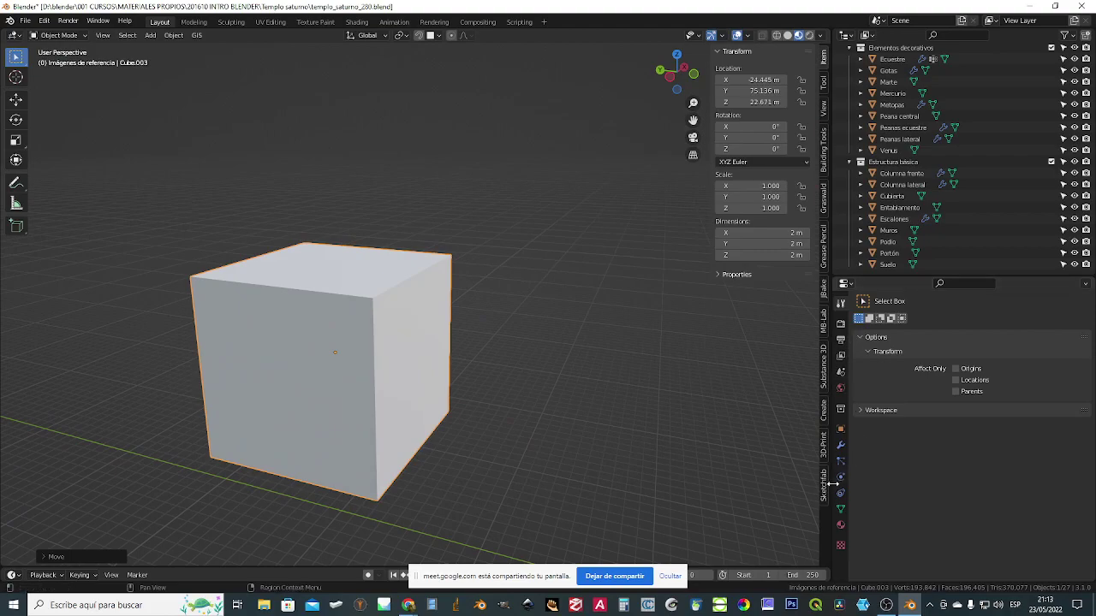
# - Assign the existing sandstone material named Material to the new cube and check it on the faces
pyautogui.click(840, 524)
pyautogui.click(860, 370)
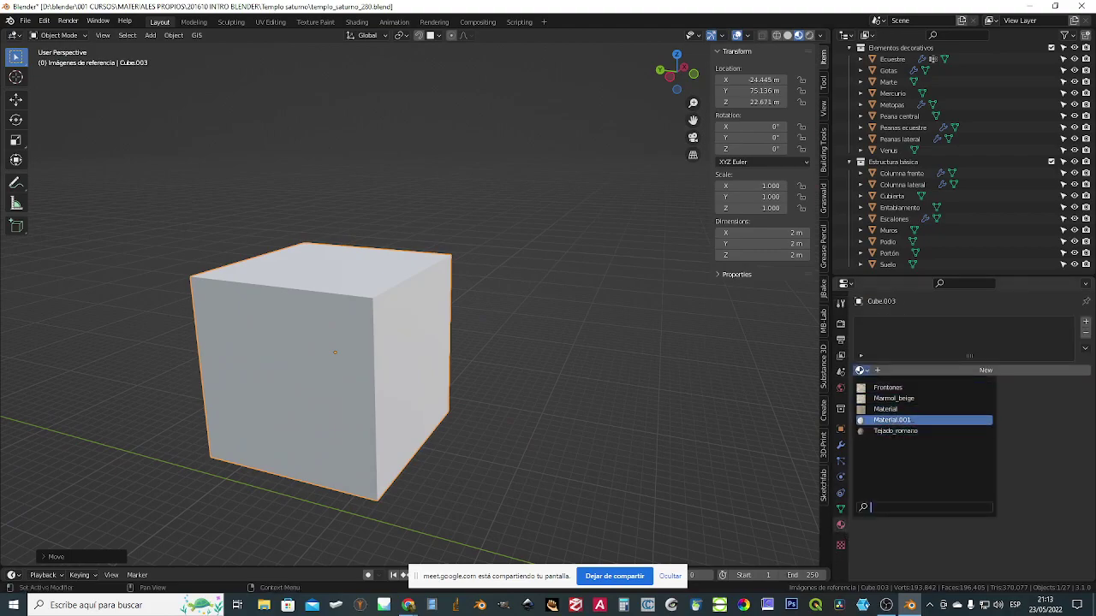
pyautogui.click(885, 409)
pyautogui.moveTo(274, 342); pyautogui.dragTo(462, 342, button='middle')
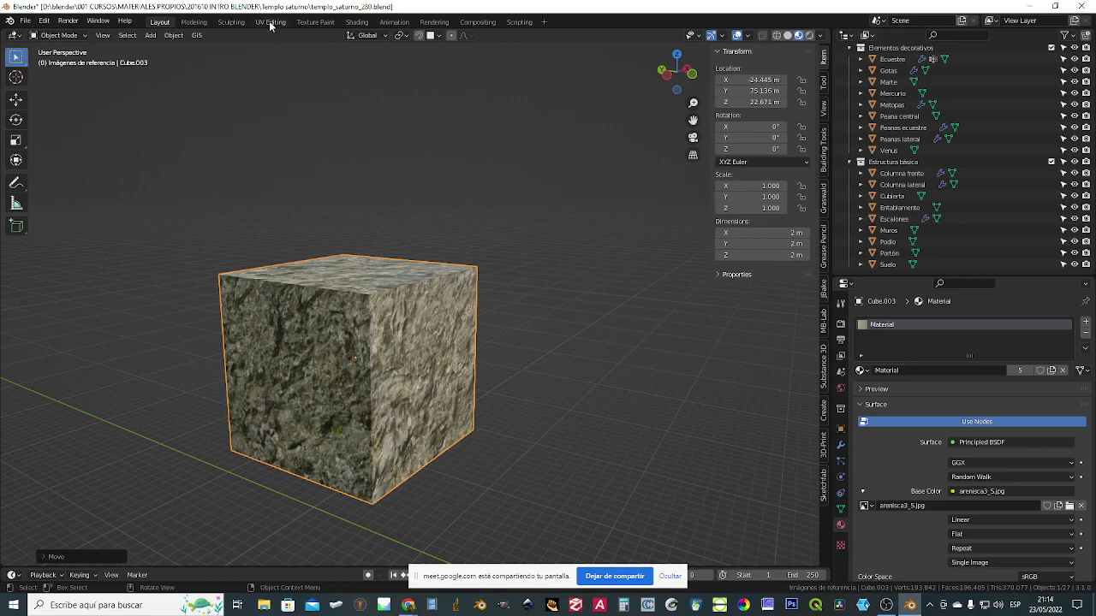
# - Switch to the UV Editing workspace, frame the cube, and select one of its side faces
pyautogui.click(270, 22)
pyautogui.press('a')
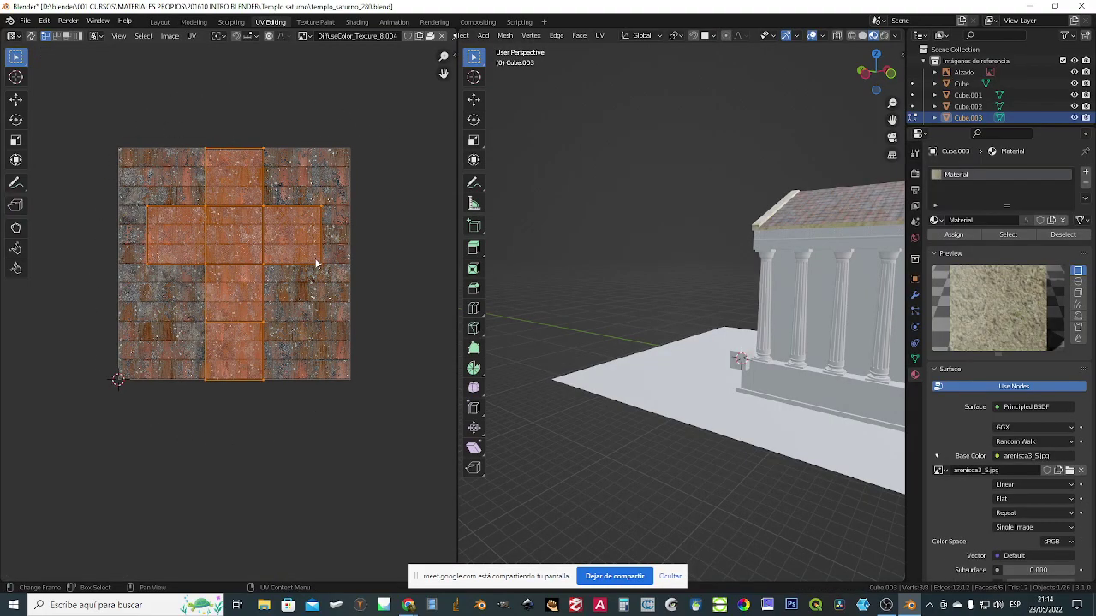
pyautogui.press('KP_Decimal')
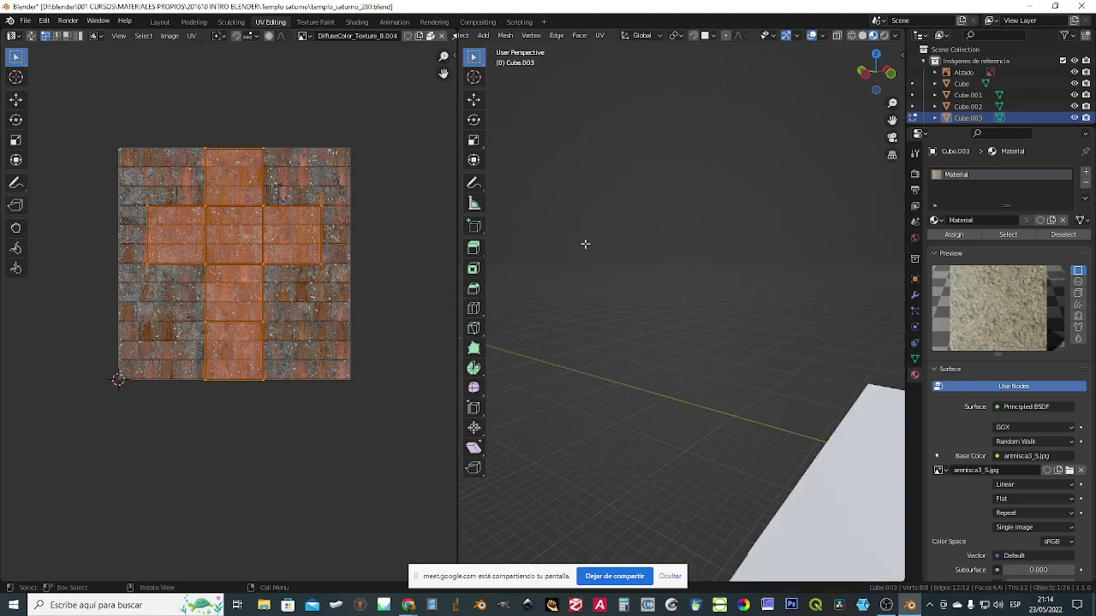
pyautogui.moveTo(782, 334); pyautogui.dragTo(679, 342, button='middle')
pyautogui.scroll(2, 728, 317)
pyautogui.moveTo(728, 316); pyautogui.dragTo(696, 311, button='middle')
pyautogui.click(687, 331)
pyautogui.moveTo(762, 391); pyautogui.dragTo(695, 373, button='middle')
# - Extrude the cube's selected side face outward with Correct Face Attributes on, examine its texture, and undo the extrusion
pyautogui.press('e')
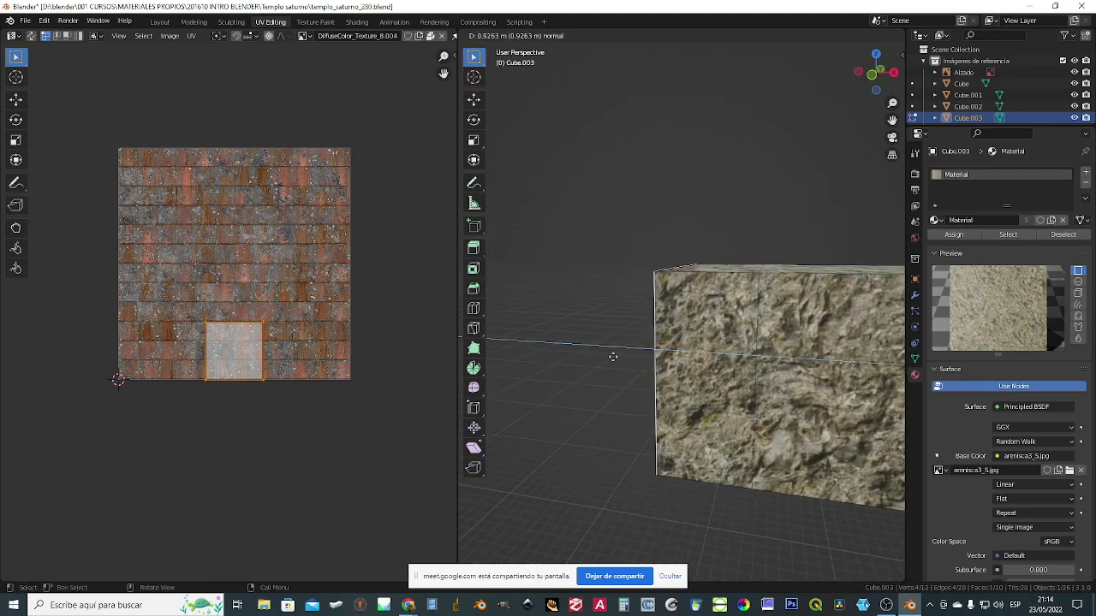
pyautogui.click(557, 338)
pyautogui.moveTo(832, 394)
pyautogui.mouseDown(button='middle')
pyautogui.moveTo(848, 387)
pyautogui.moveTo(843, 376)
pyautogui.mouseUp(button='middle')
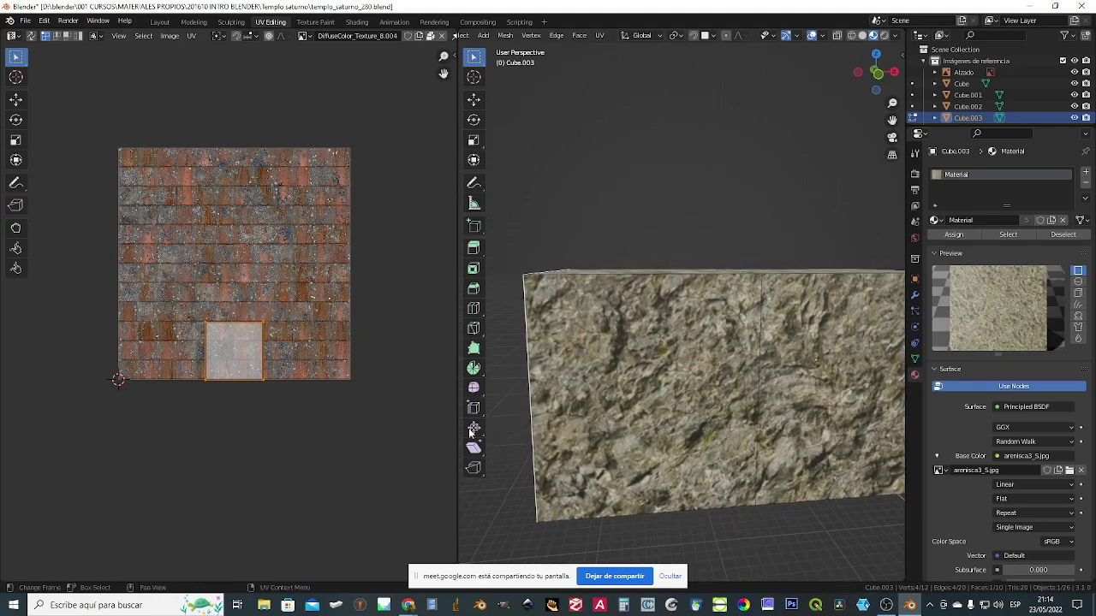
pyautogui.moveTo(690, 403); pyautogui.dragTo(614, 392, button='middle')
pyautogui.moveTo(706, 335); pyautogui.dragTo(729, 328, button='middle')
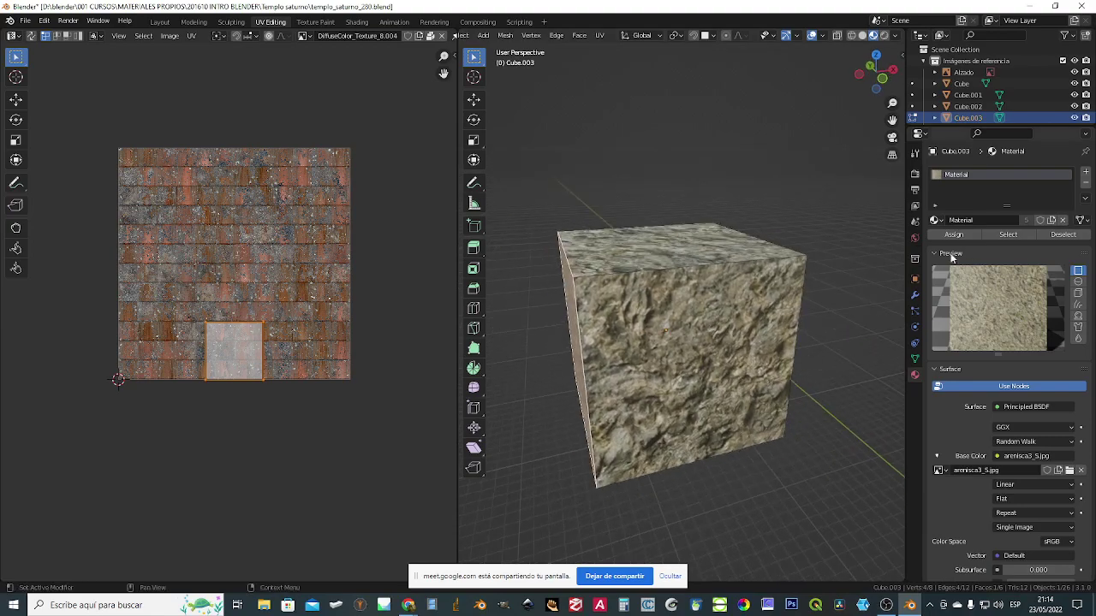
# - Disable Correct Face Attributes, extrude the cube's side face outward for comparison, then re-enable the option and undo the extrusion
pyautogui.click(915, 153)
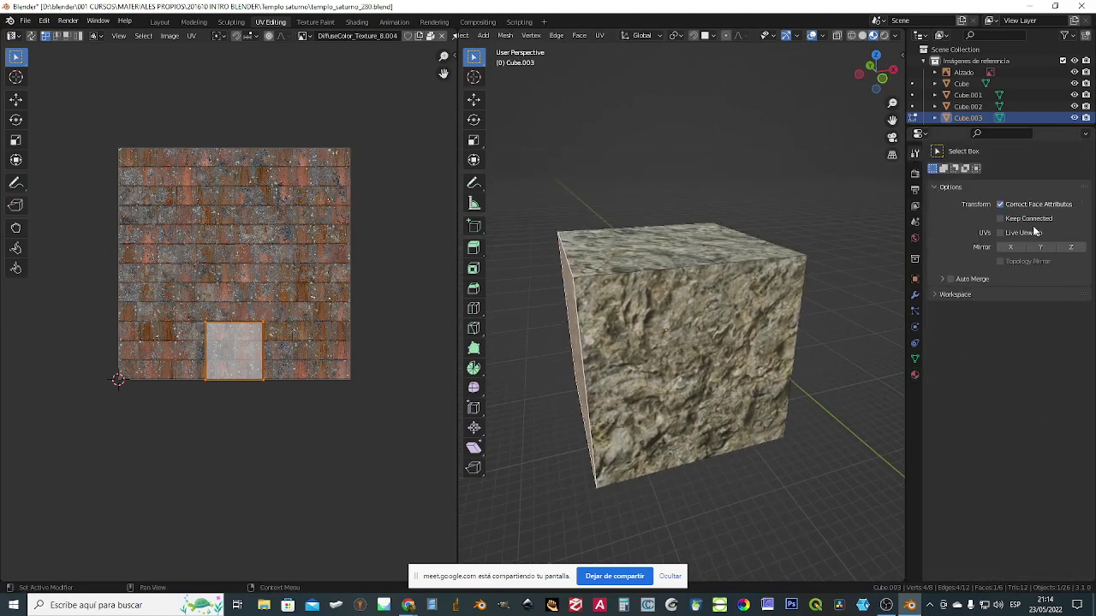
pyautogui.click(1000, 205)
pyautogui.scroll(-2, 681, 326)
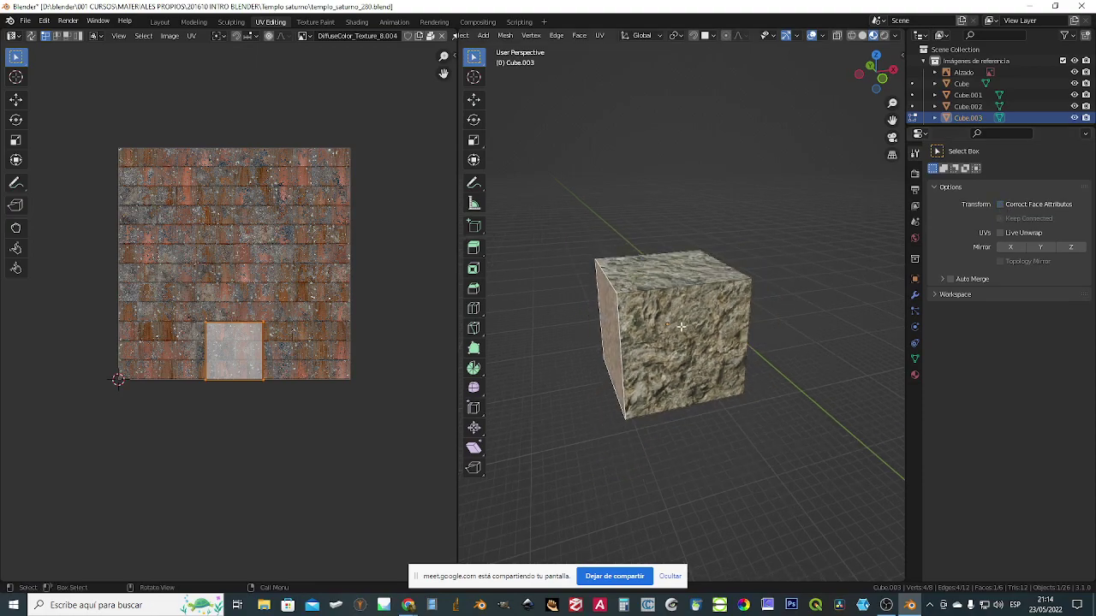
pyautogui.press('e')
pyautogui.click(577, 339)
pyautogui.moveTo(577, 345); pyautogui.dragTo(674, 394, button='middle')
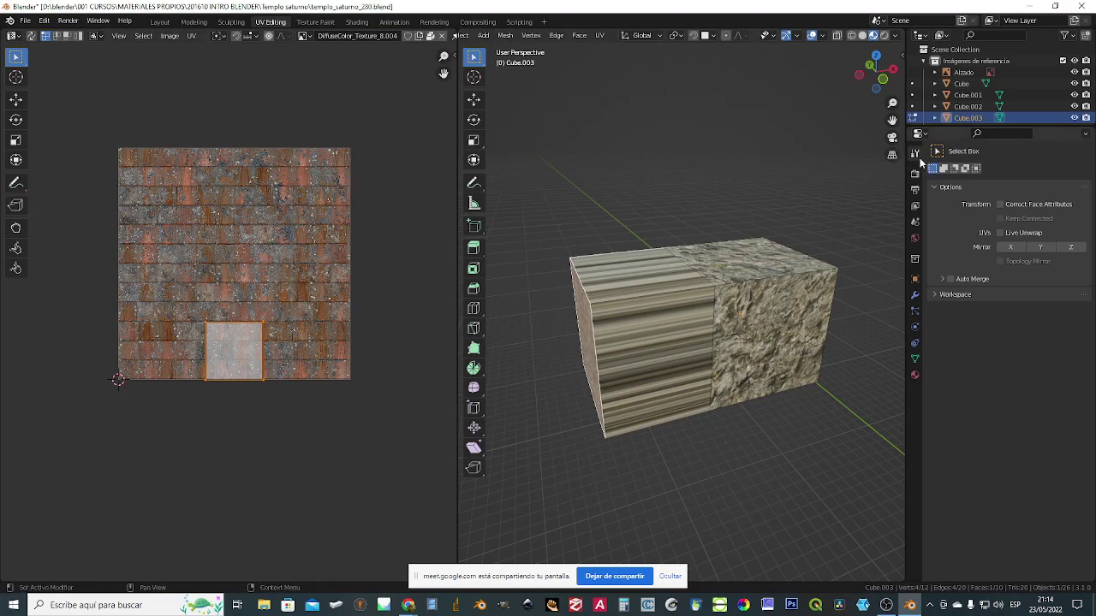
pyautogui.click(1001, 204)
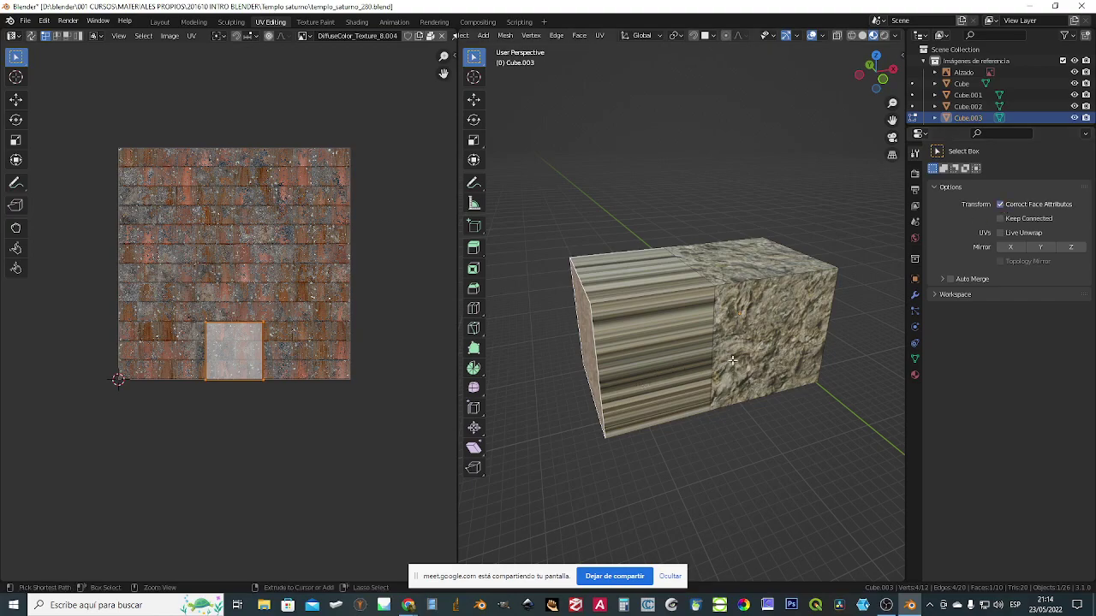
pyautogui.hotkey('ctrl', 'z')
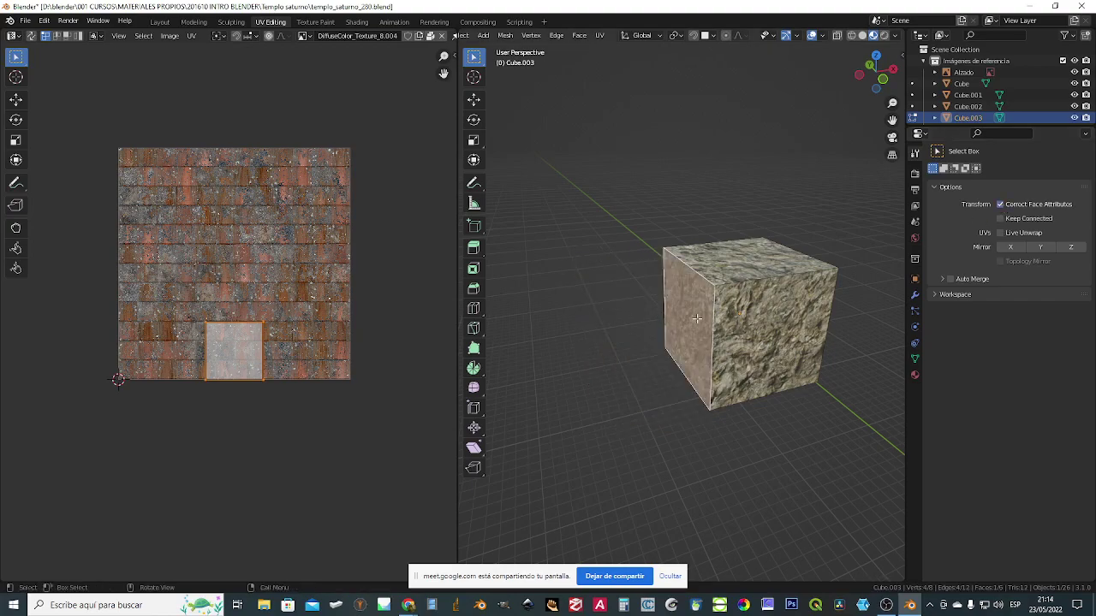
# - Switch the cube to Object Mode and inspect its textured faces from several angles
pyautogui.press('Tab')
pyautogui.scroll(3, 496, 36)
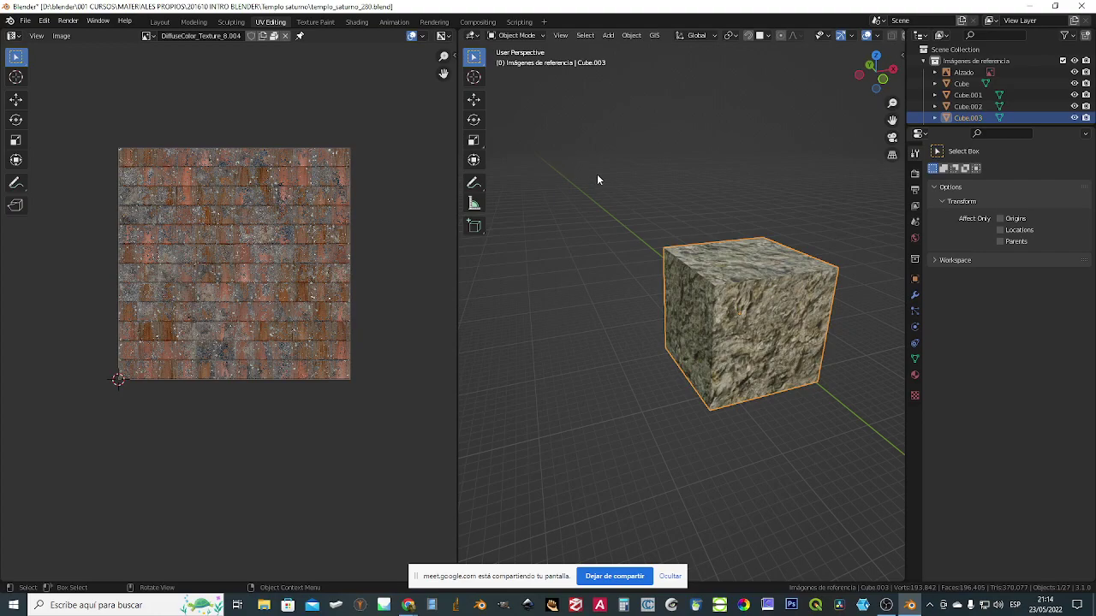
pyautogui.moveTo(704, 328)
pyautogui.mouseDown(button='middle')
pyautogui.moveTo(697, 366)
pyautogui.moveTo(701, 340)
pyautogui.mouseUp(button='middle')
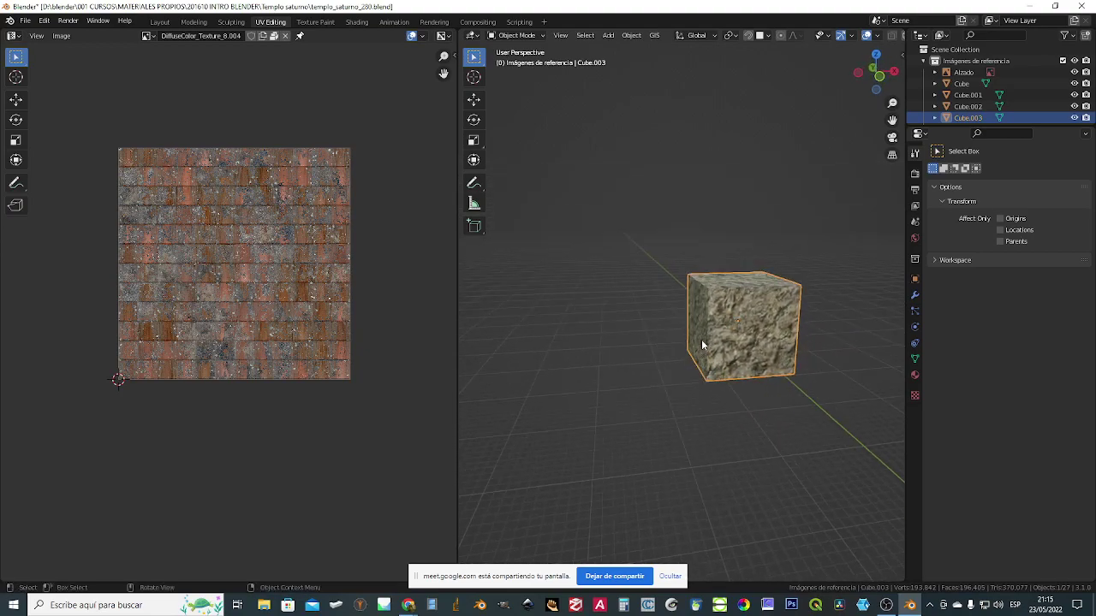
pyautogui.moveTo(754, 345); pyautogui.dragTo(748, 372, button='middle')
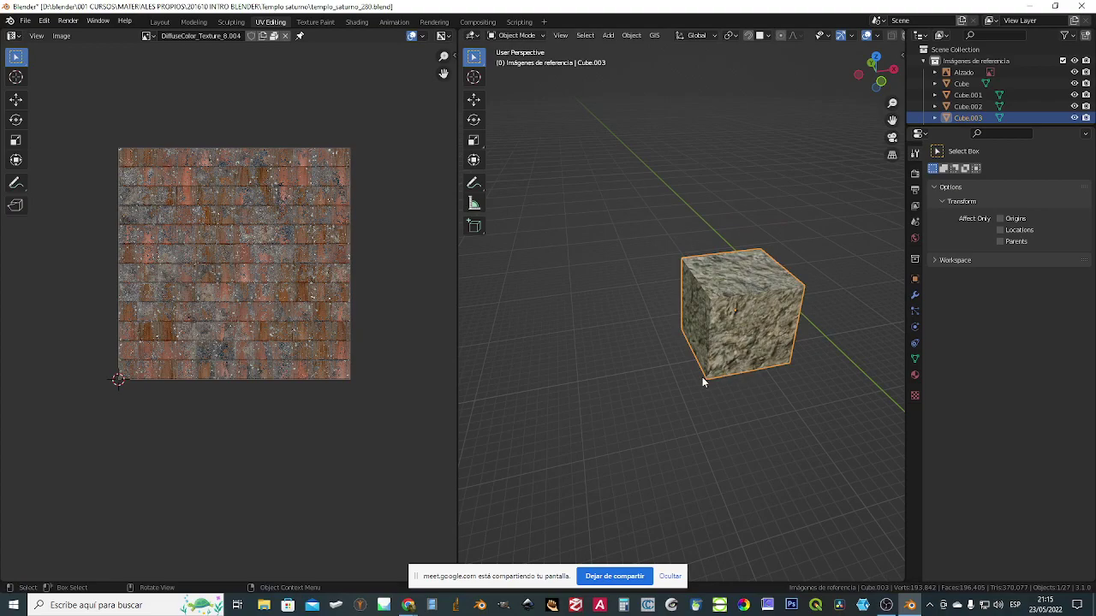
pyautogui.moveTo(699, 377); pyautogui.dragTo(733, 349, button='middle')
pyautogui.scroll(3, 732, 349)
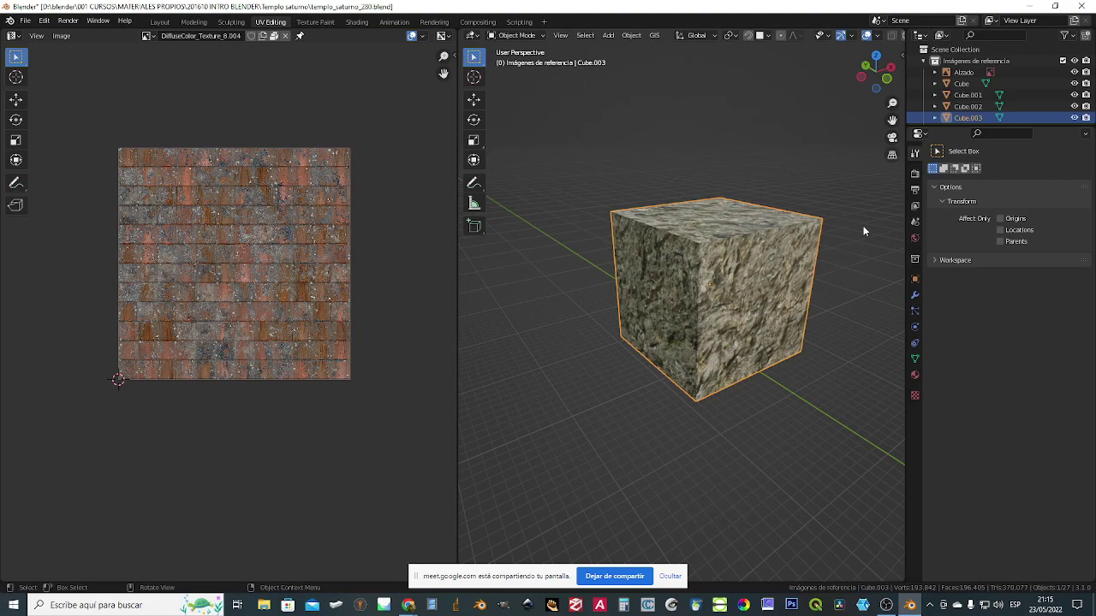
# - Put the cube back in Edit Mode and turn off Correct Face Attributes in the Select Box tool's options
pyautogui.click(935, 189)
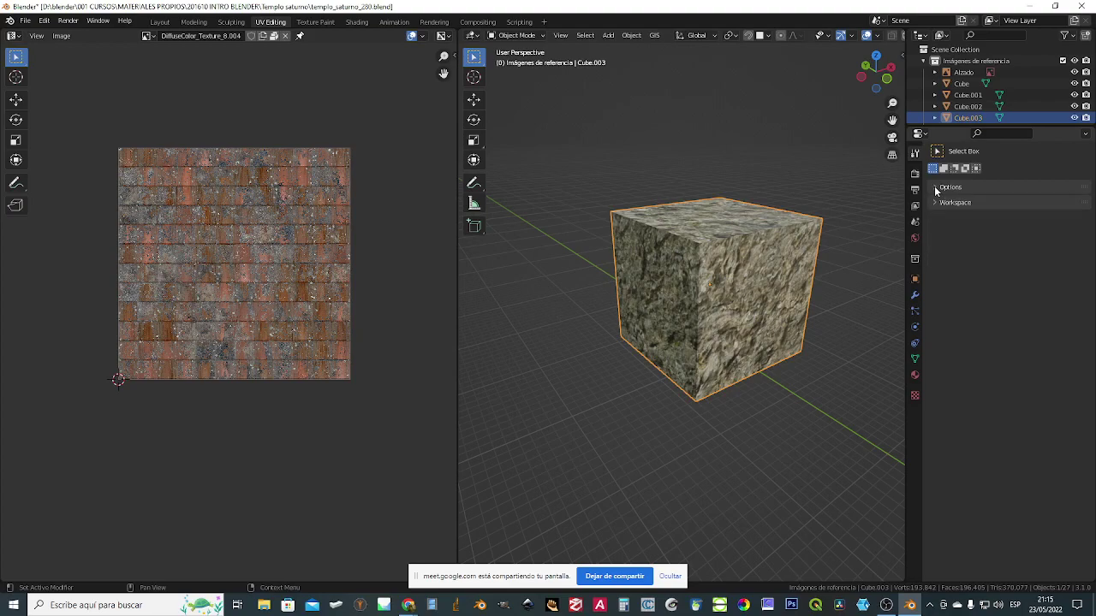
pyautogui.click(516, 35)
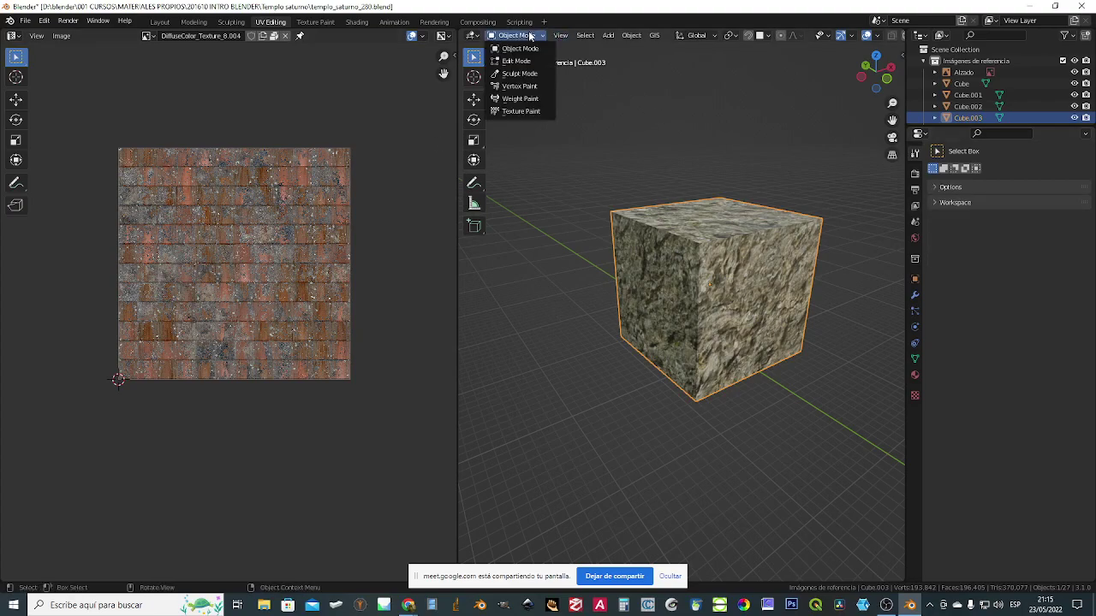
pyautogui.click(518, 62)
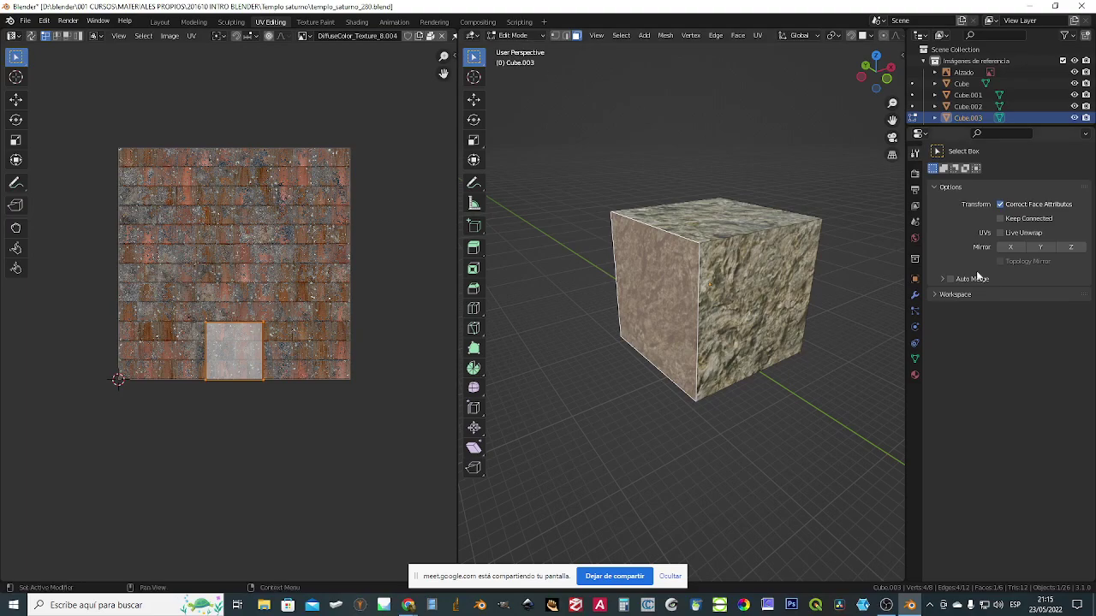
pyautogui.click(1001, 205)
pyautogui.click(1000, 204)
pyautogui.click(1001, 205)
pyautogui.click(1000, 205)
pyautogui.click(1000, 205)
pyautogui.moveTo(668, 300); pyautogui.dragTo(702, 290, button='middle')
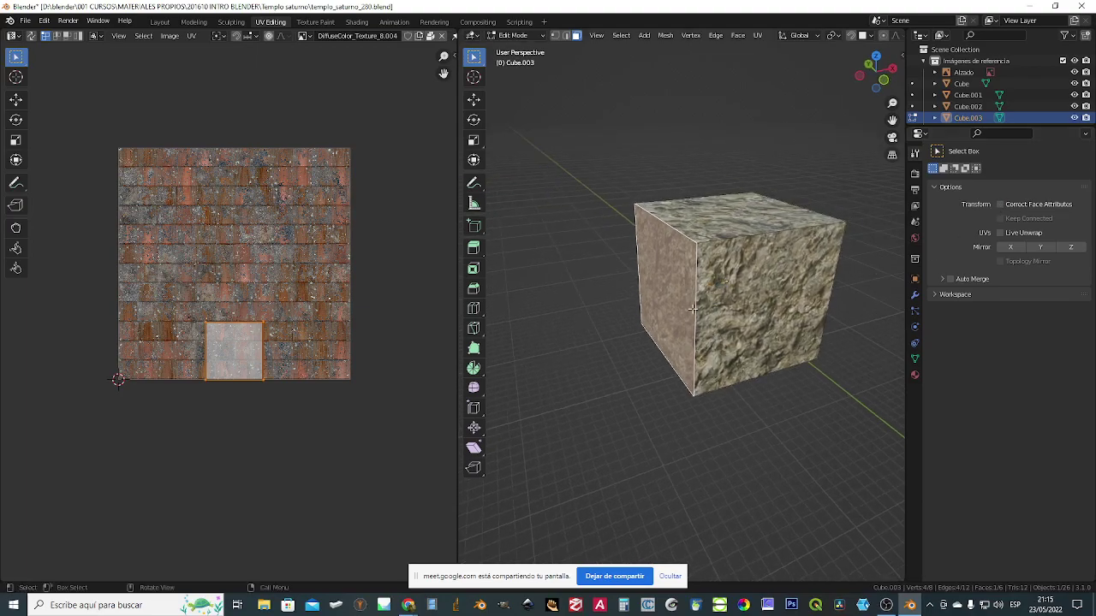
# - Extrude the cube's selected side face outward with Correct Face Attributes off, and undo the extrusion
pyautogui.press('e')
pyautogui.click(576, 334)
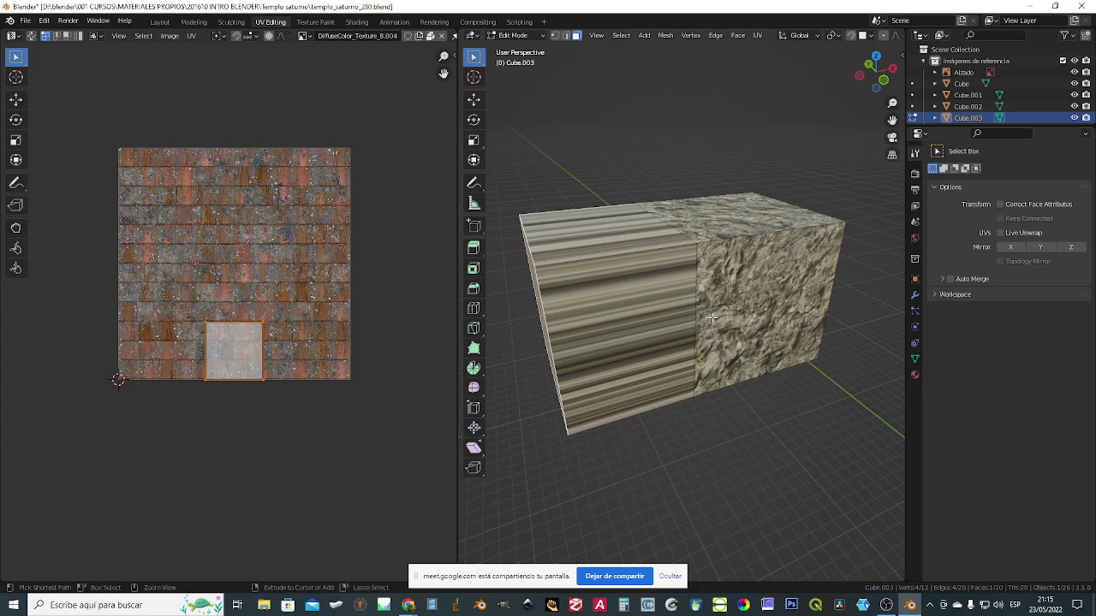
pyautogui.hotkey('ctrl', 'z')
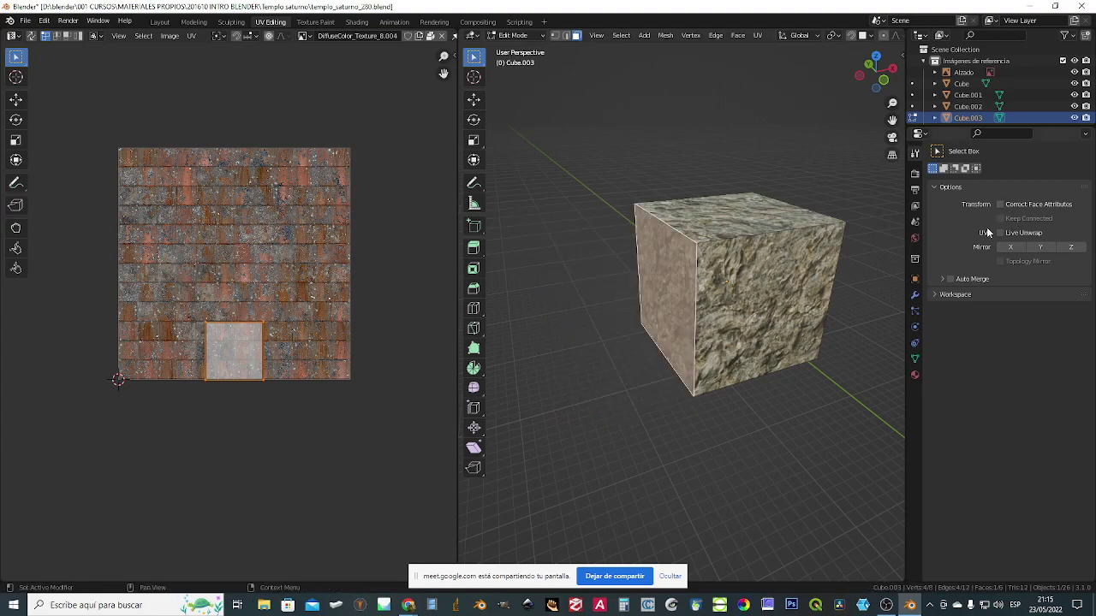
# - Enable Correct Face Attributes and extrude the cube's selected side face outward by about 1.6 m
pyautogui.click(1000, 205)
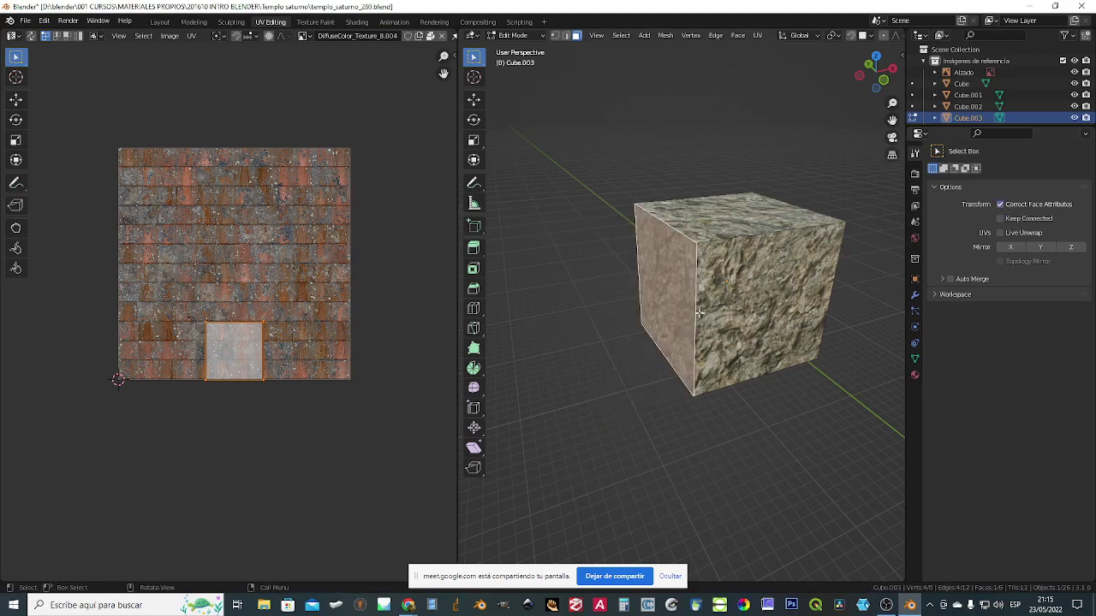
pyautogui.press('e')
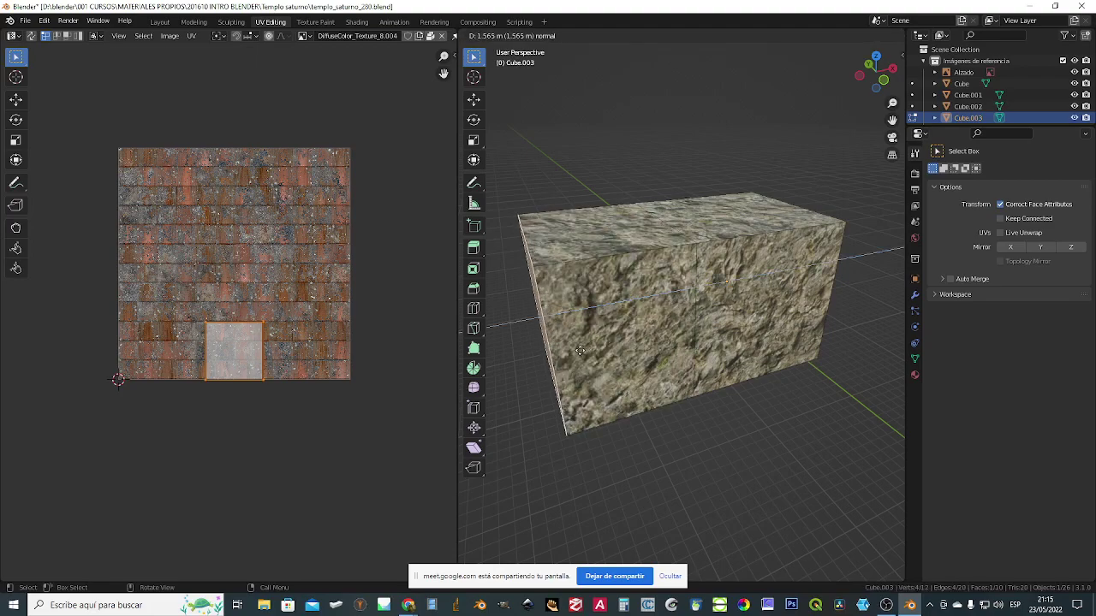
pyautogui.click(585, 347)
# - Examine the extruded block's texture and UV islands by selecting all faces and individual faces of the extruded section
pyautogui.press('a')
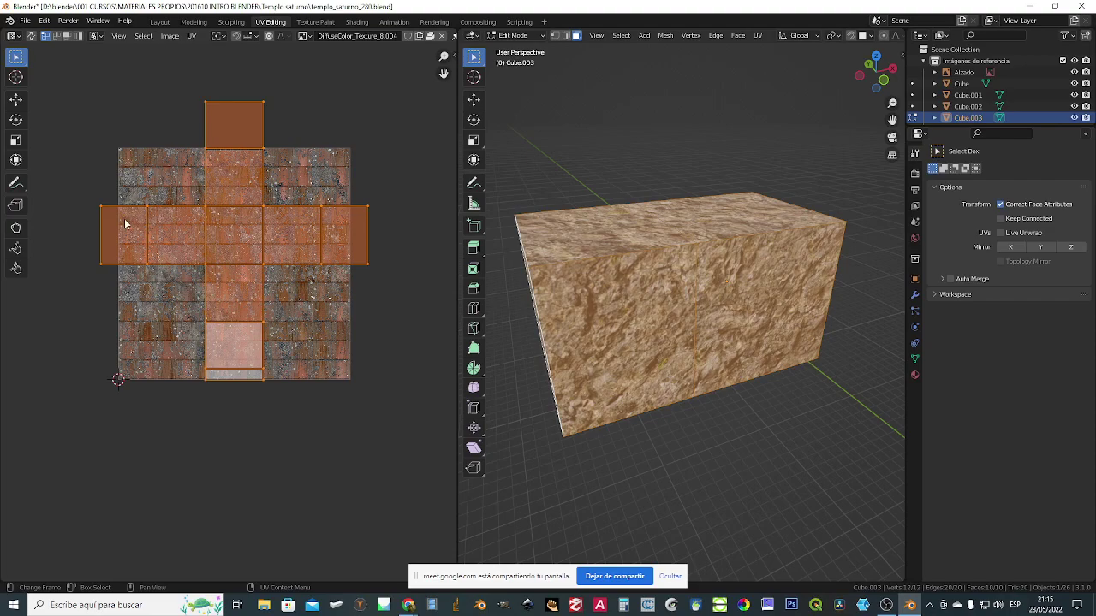
pyautogui.click(607, 257)
pyautogui.click(582, 231)
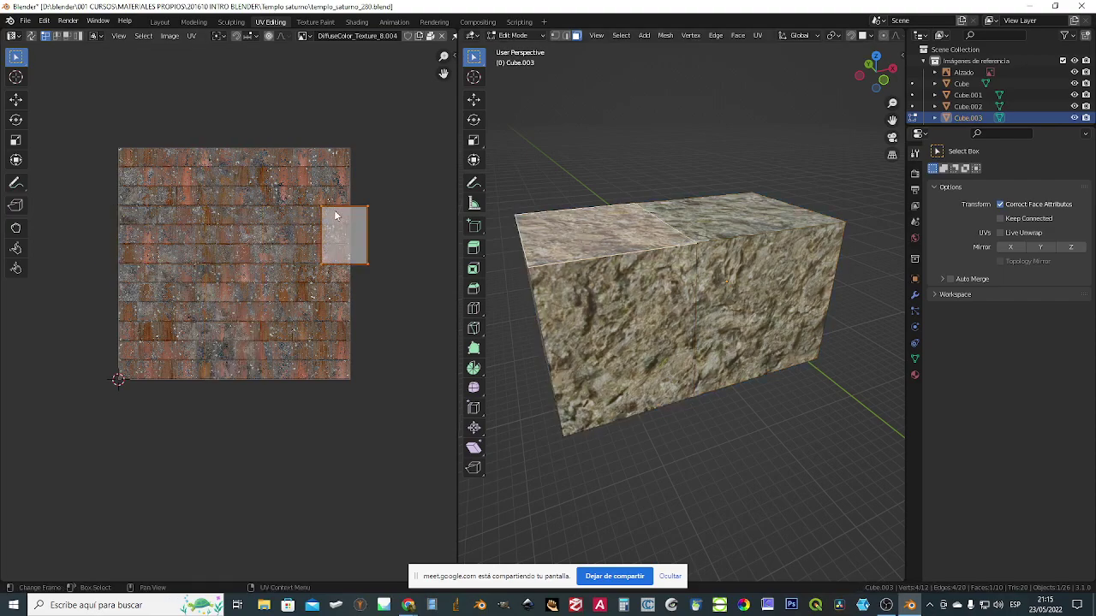
pyautogui.moveTo(582, 350); pyautogui.dragTo(608, 399, button='middle')
pyautogui.click(597, 507)
pyautogui.moveTo(593, 525); pyautogui.dragTo(738, 492, button='middle')
pyautogui.click(546, 445)
pyautogui.scroll(-4, 598, 430)
pyautogui.scroll(3, 597, 435)
pyautogui.scroll(2, 667, 463)
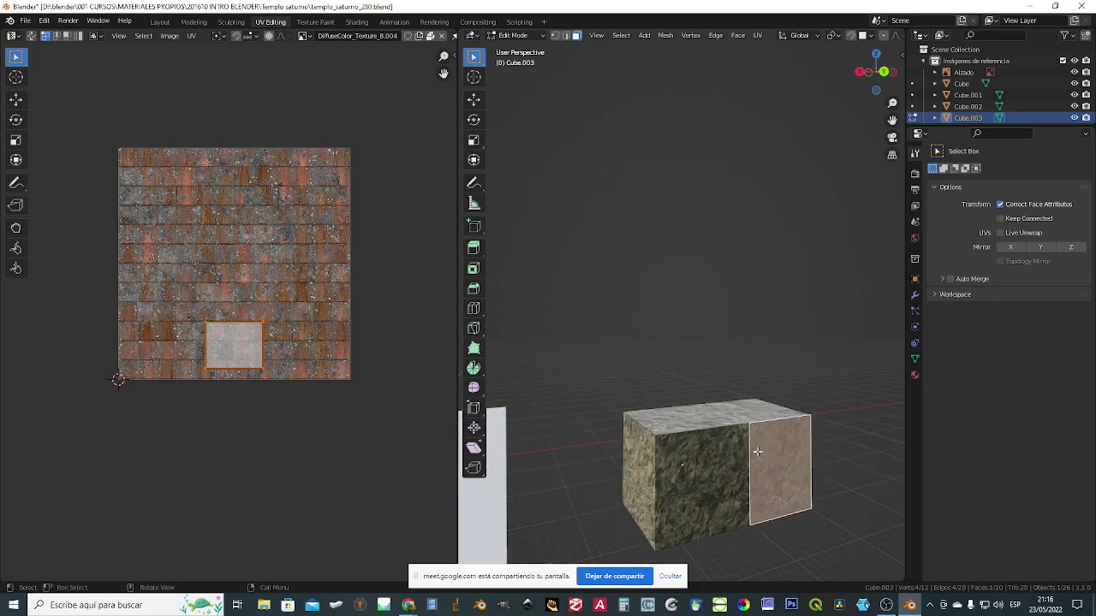
pyautogui.scroll(4, 763, 518)
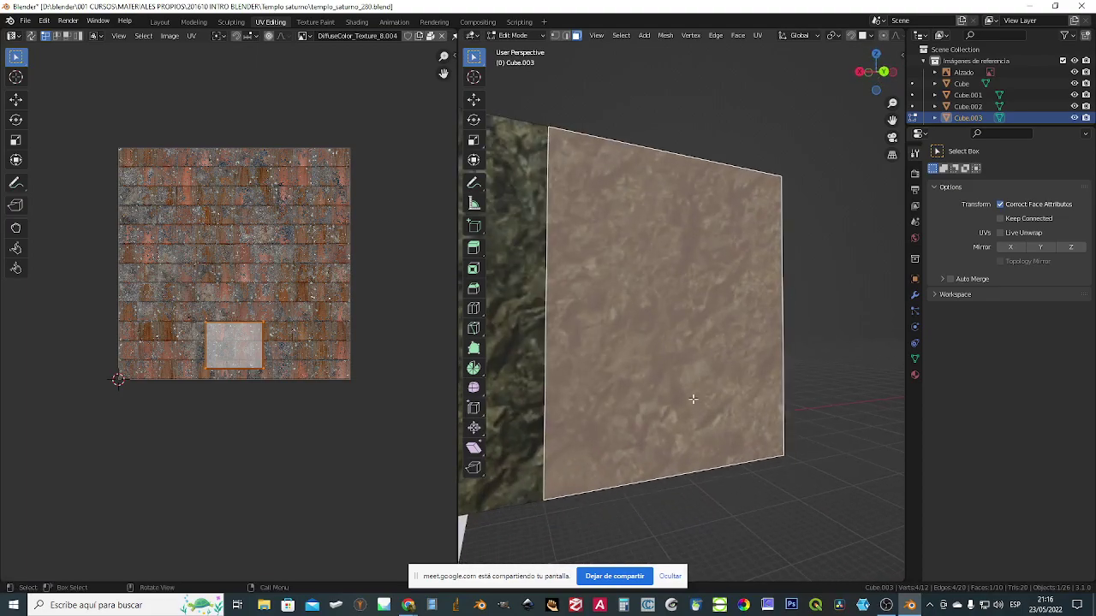
pyautogui.scroll(-2, 693, 400)
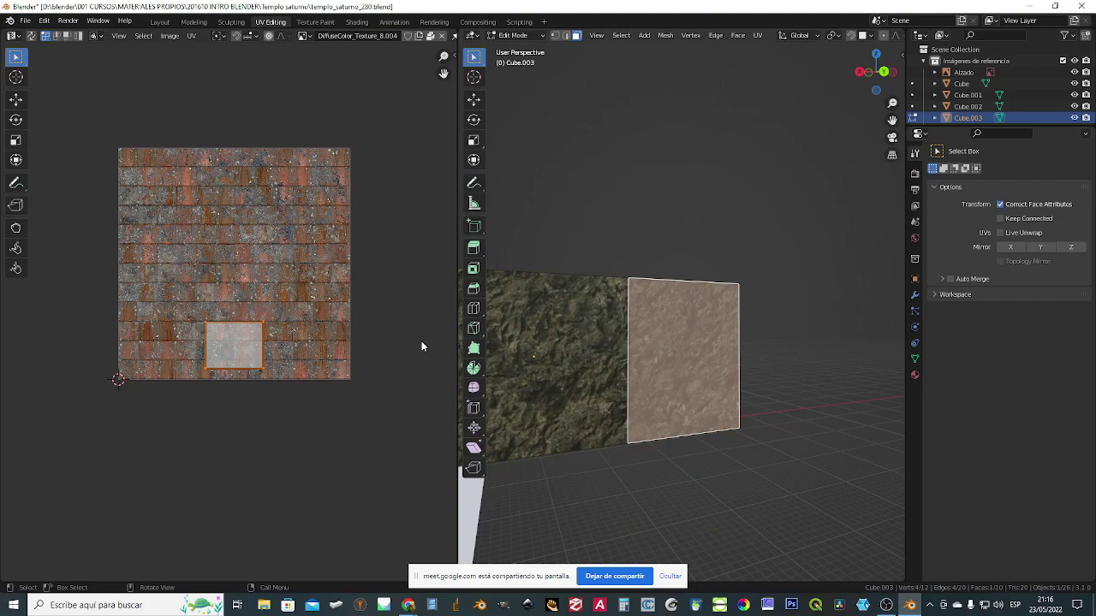
# - Select the adjoining original and extruded side faces and display the arenisca3_S.jpg image behind their UVs
pyautogui.click(539, 360)
pyautogui.keyDown('shift'); pyautogui.click(696, 369); pyautogui.keyUp('shift')
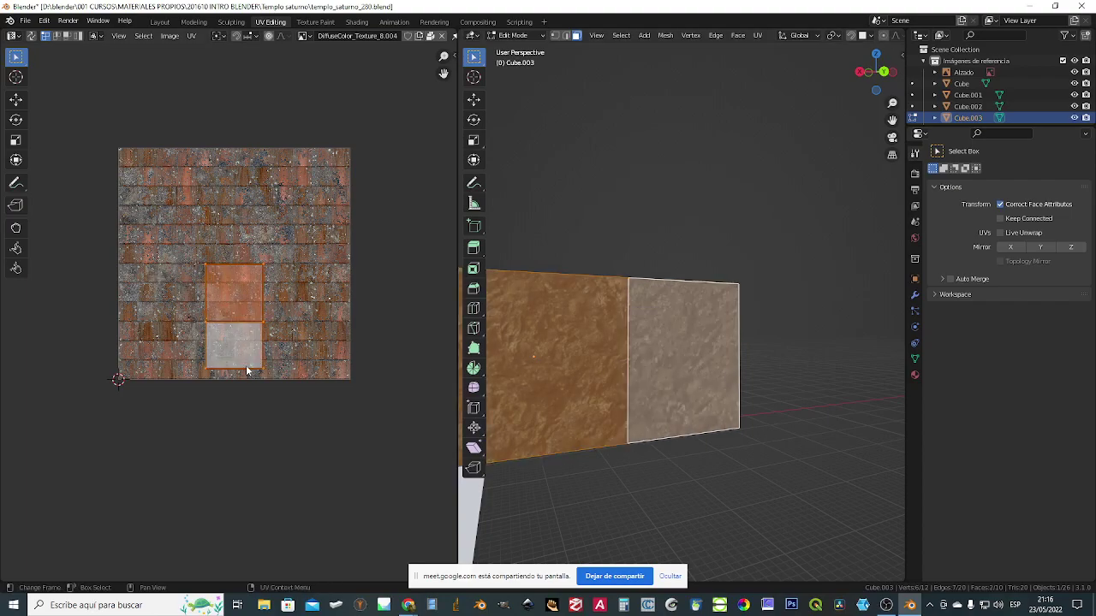
pyautogui.moveTo(616, 376); pyautogui.dragTo(577, 415, button='middle')
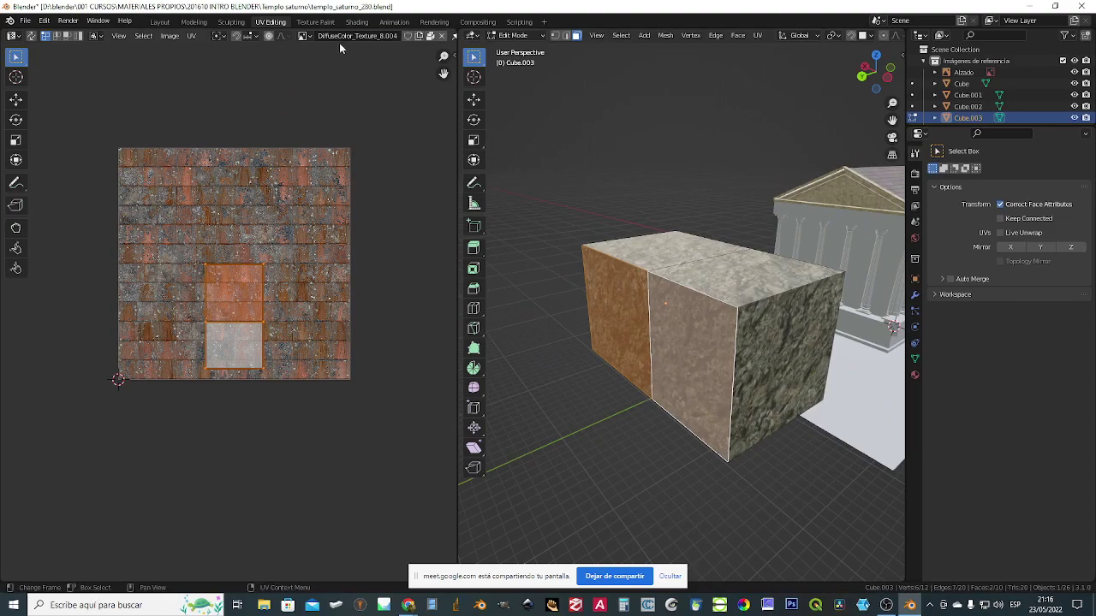
pyautogui.click(304, 35)
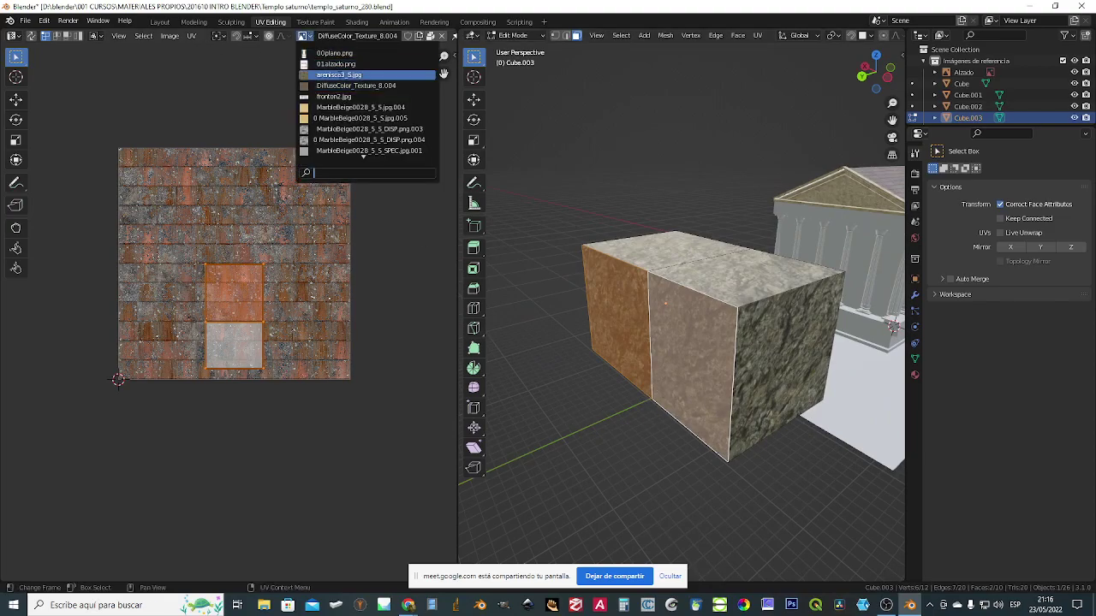
pyautogui.click(334, 75)
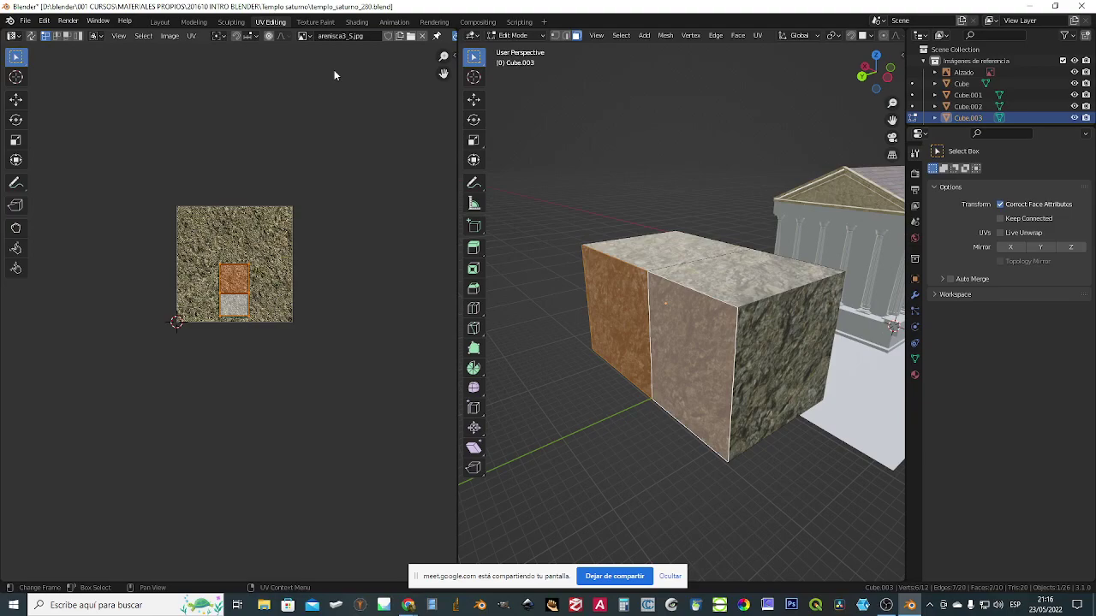
# - Switch the block to Object Mode and examine the texture across the joint between its original and extruded sections
pyautogui.moveTo(638, 314); pyautogui.dragTo(770, 391, button='middle')
pyautogui.press('Tab')
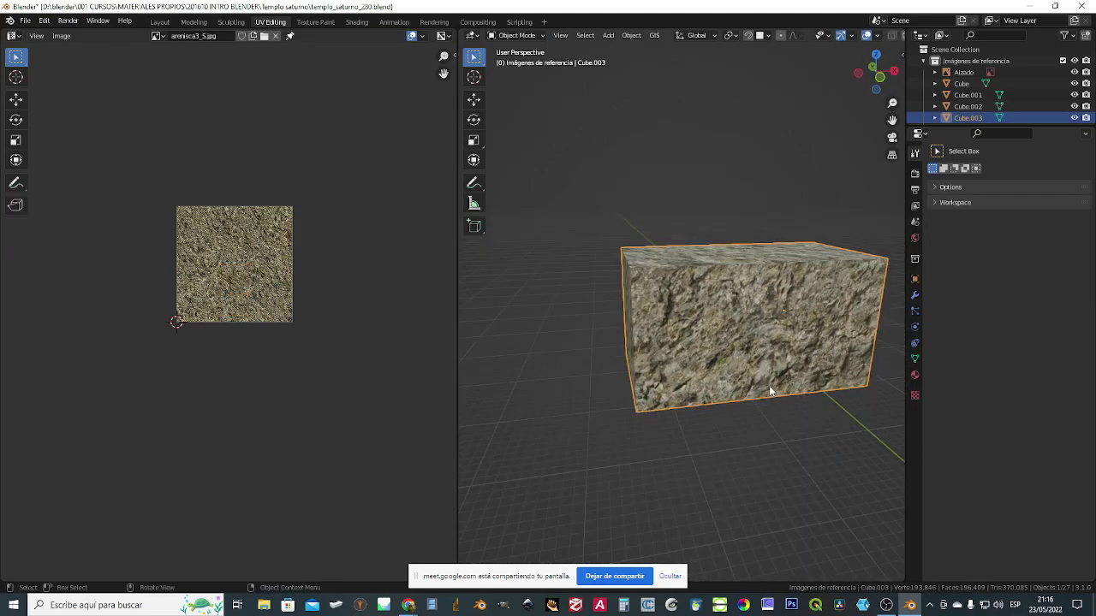
pyautogui.scroll(5, 738, 355)
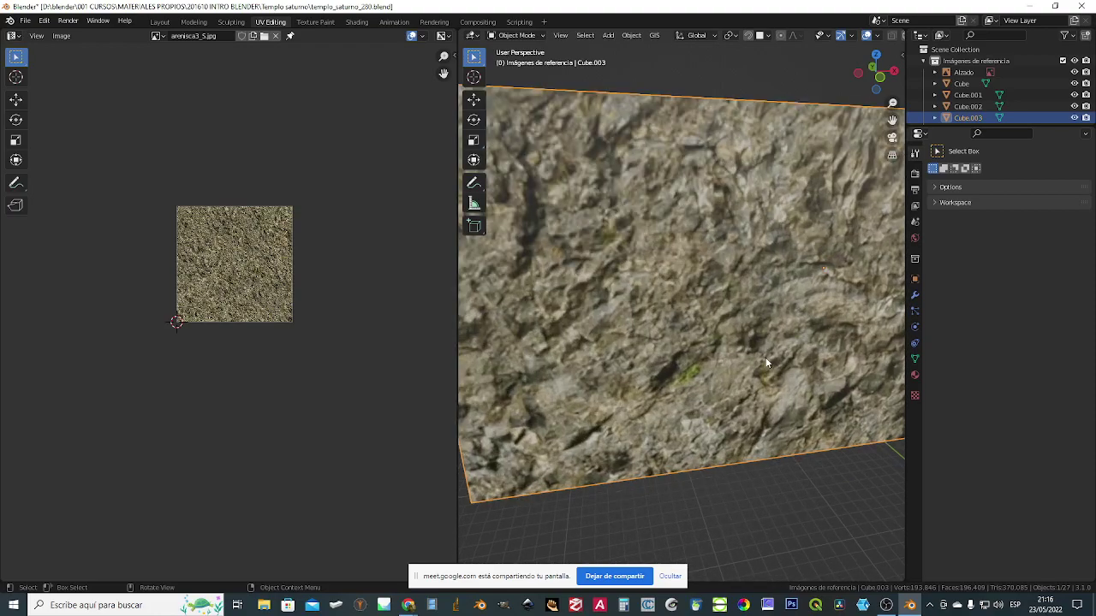
pyautogui.scroll(-2, 732, 339)
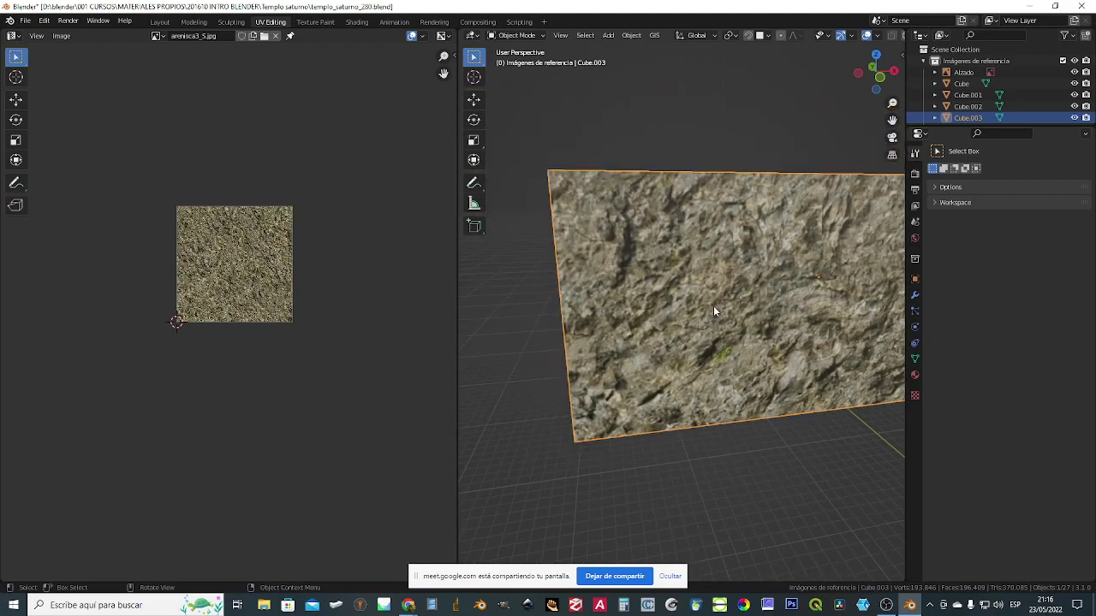
# - Compare the UVs of the two adjoining faces on the block's other side in Edit Mode, and return to Object Mode
pyautogui.press('Tab')
pyautogui.click(673, 296)
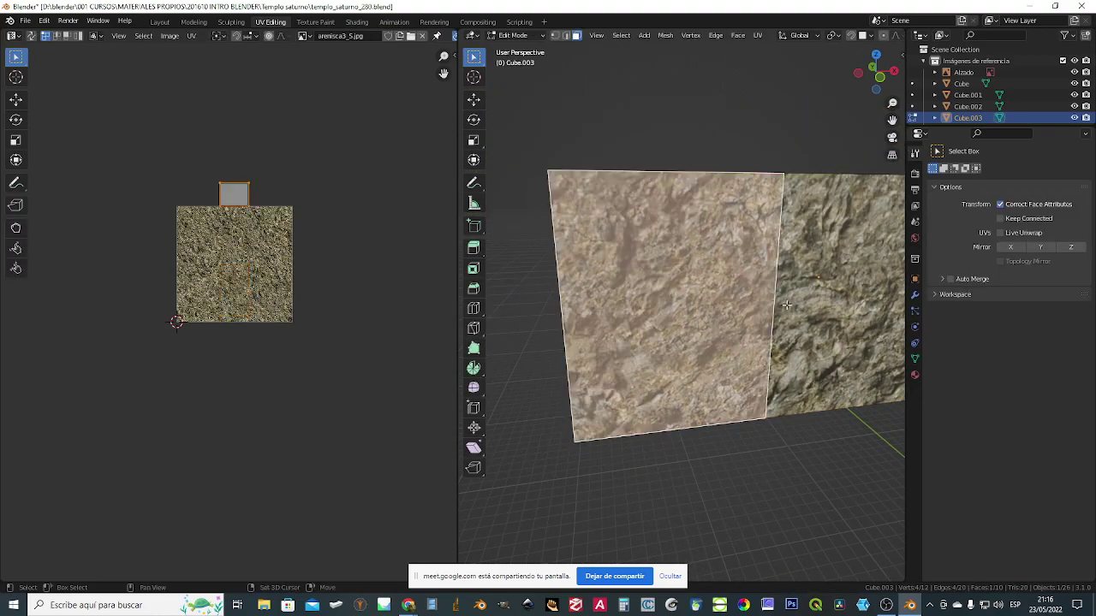
pyautogui.click(233, 197)
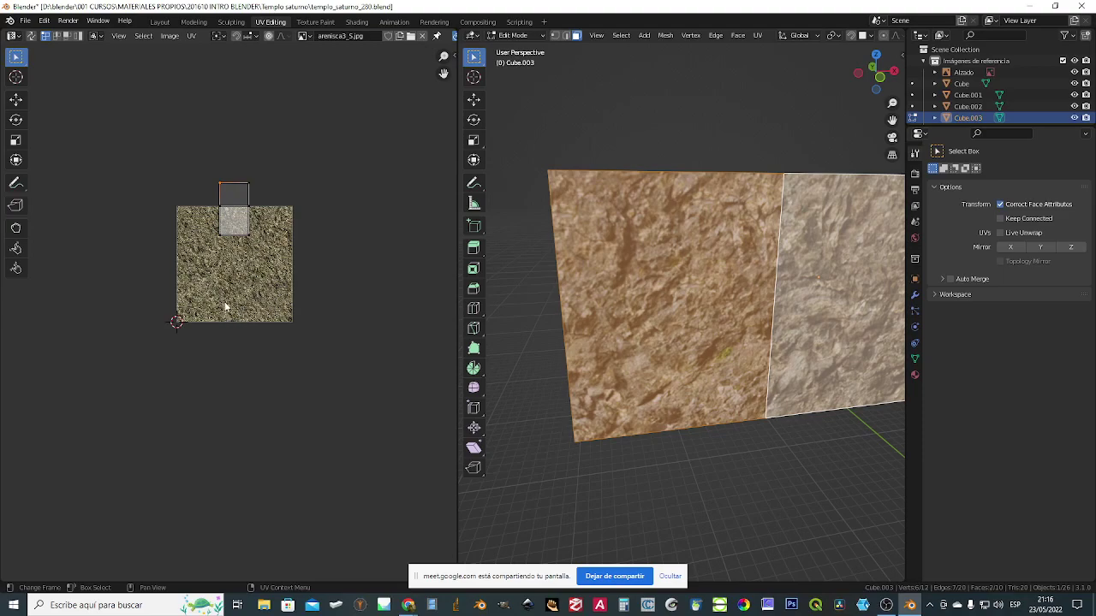
pyautogui.moveTo(492, 344); pyautogui.dragTo(698, 335, button='middle')
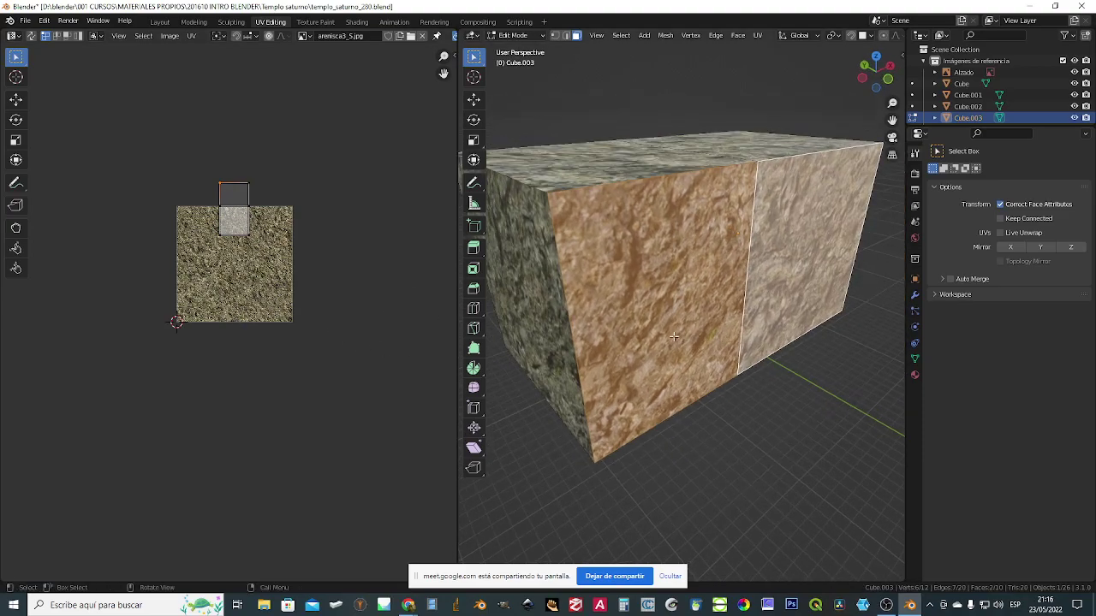
pyautogui.press('Tab')
pyautogui.scroll(-3, 655, 337)
pyautogui.moveTo(594, 326); pyautogui.dragTo(668, 339, button='middle')
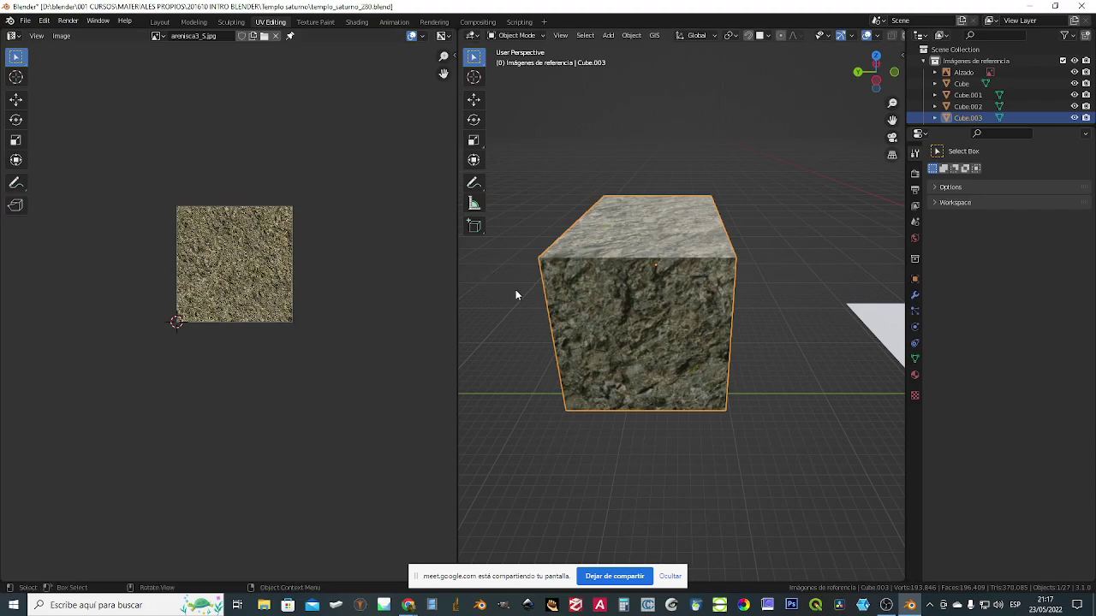
# - Switch to the Layout workspace and select the temple's podium
pyautogui.click(160, 21)
pyautogui.scroll(-7, 408, 288)
pyautogui.keyDown('shift'); pyautogui.moveTo(470, 347); pyautogui.dragTo(298, 287, button='middle'); pyautogui.keyUp('shift')
pyautogui.scroll(-6, 299, 288)
pyautogui.moveTo(472, 384); pyautogui.dragTo(484, 337, button='middle')
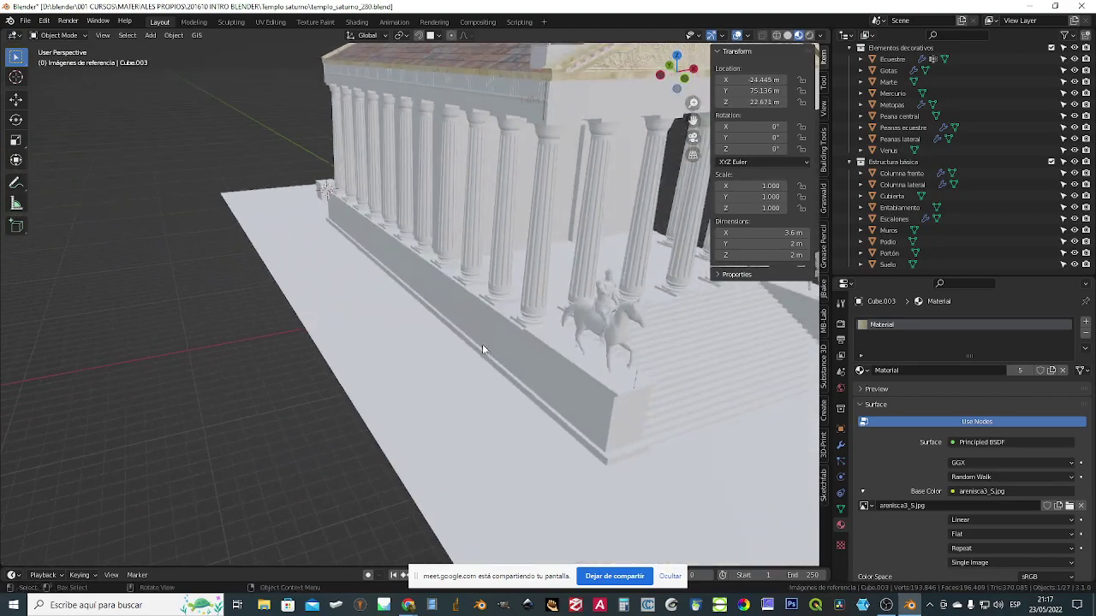
pyautogui.click(621, 406)
pyautogui.moveTo(664, 443); pyautogui.dragTo(538, 320, button='middle')
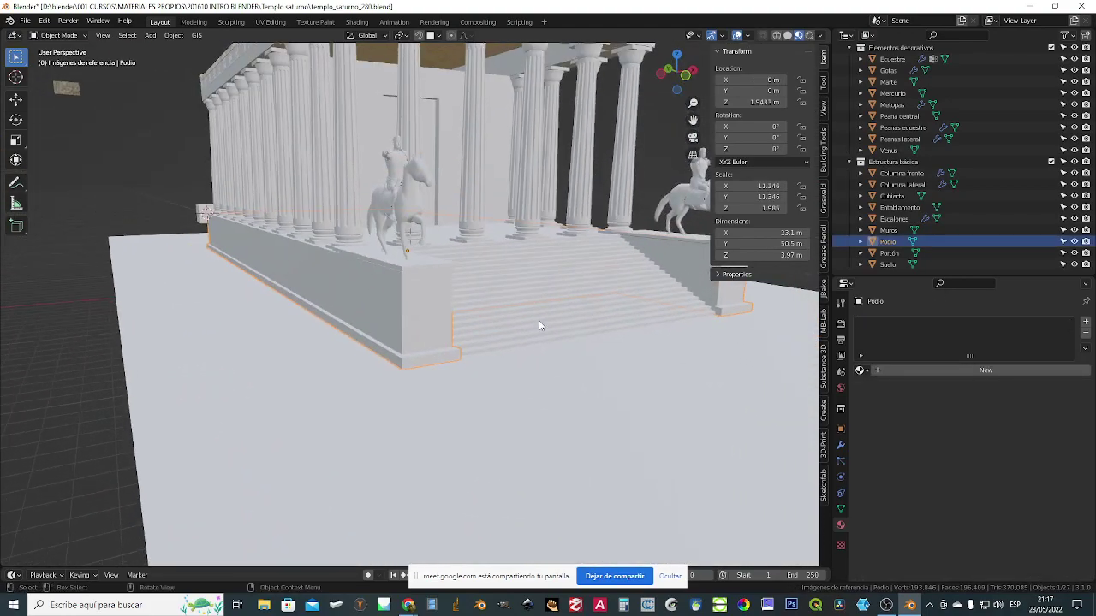
# - Return to the UV Editing workspace, put the podium in Object Mode and frame it in the 3D view
pyautogui.click(271, 21)
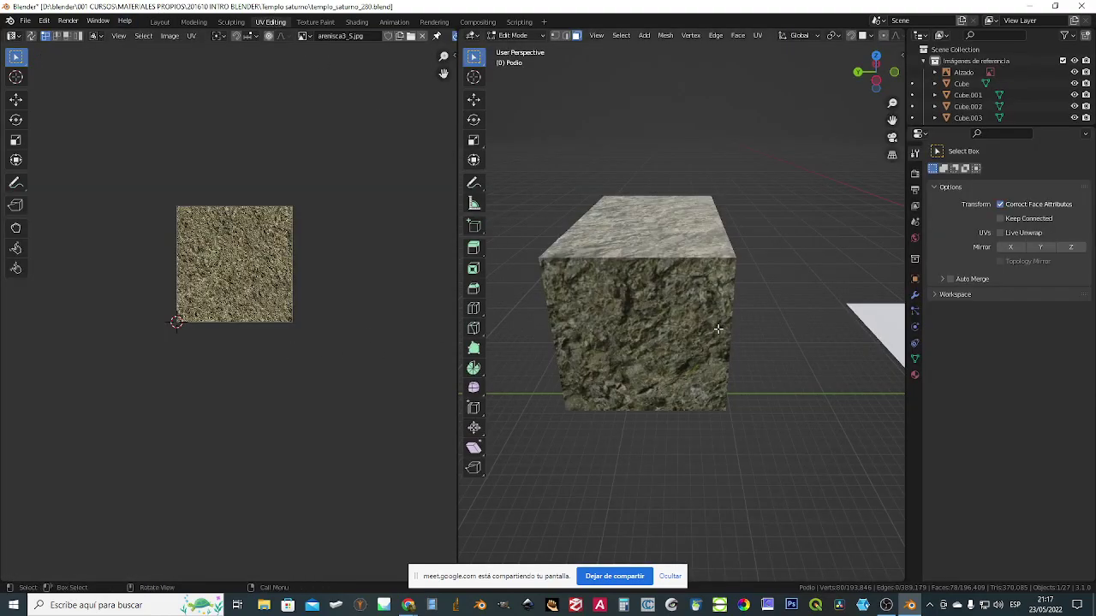
pyautogui.scroll(-5, 717, 328)
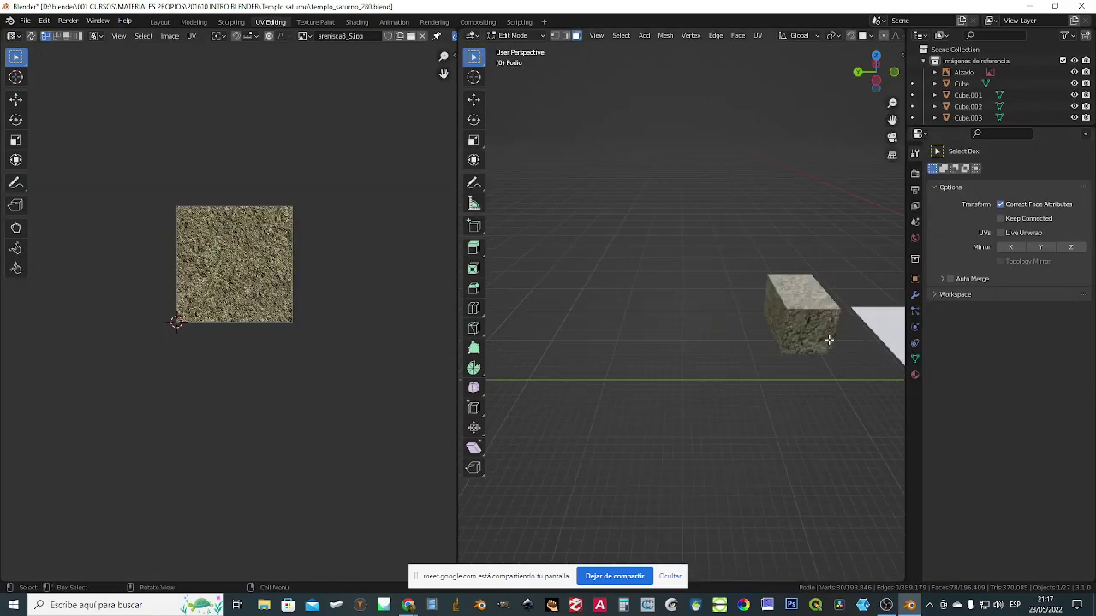
pyautogui.press('Tab')
pyautogui.press('KP_Decimal')
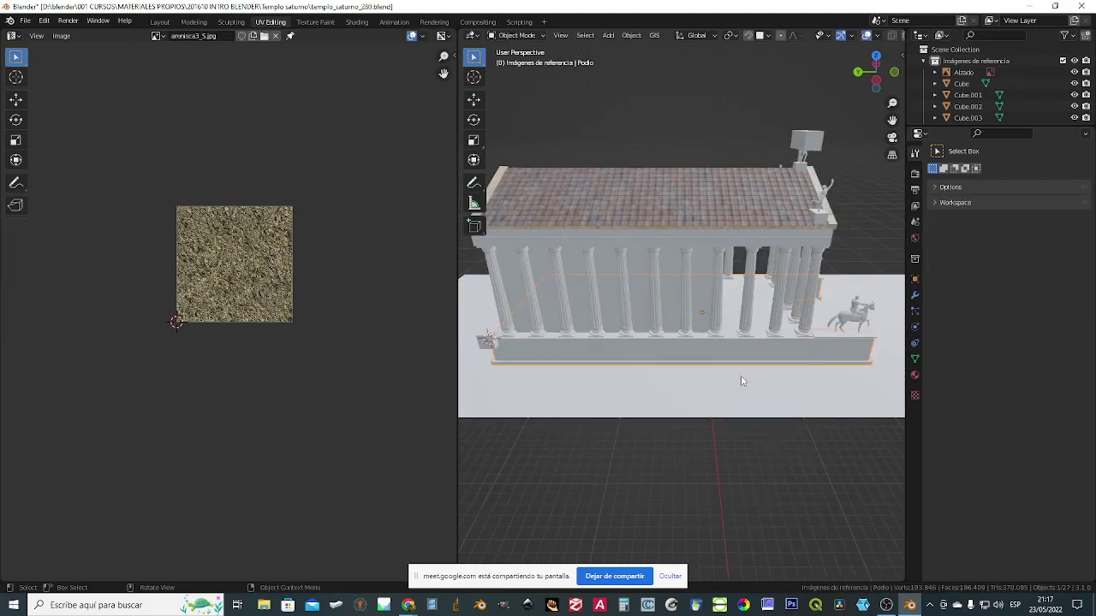
pyautogui.moveTo(724, 307); pyautogui.dragTo(916, 253, button='middle')
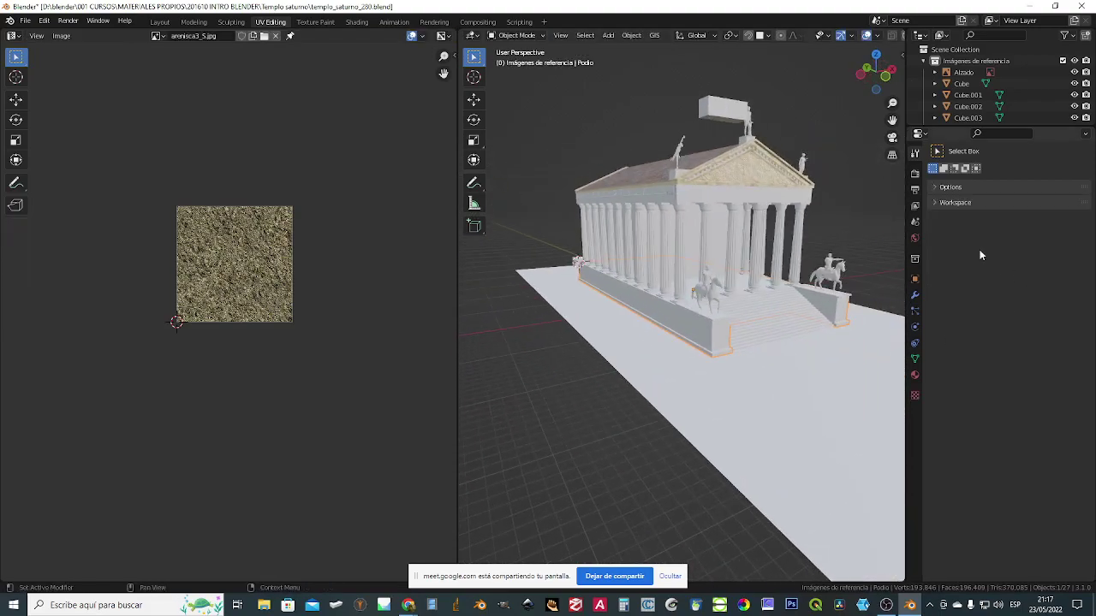
# - Assign the existing sandstone material named Material to the podium
pyautogui.click(914, 374)
pyautogui.click(935, 220)
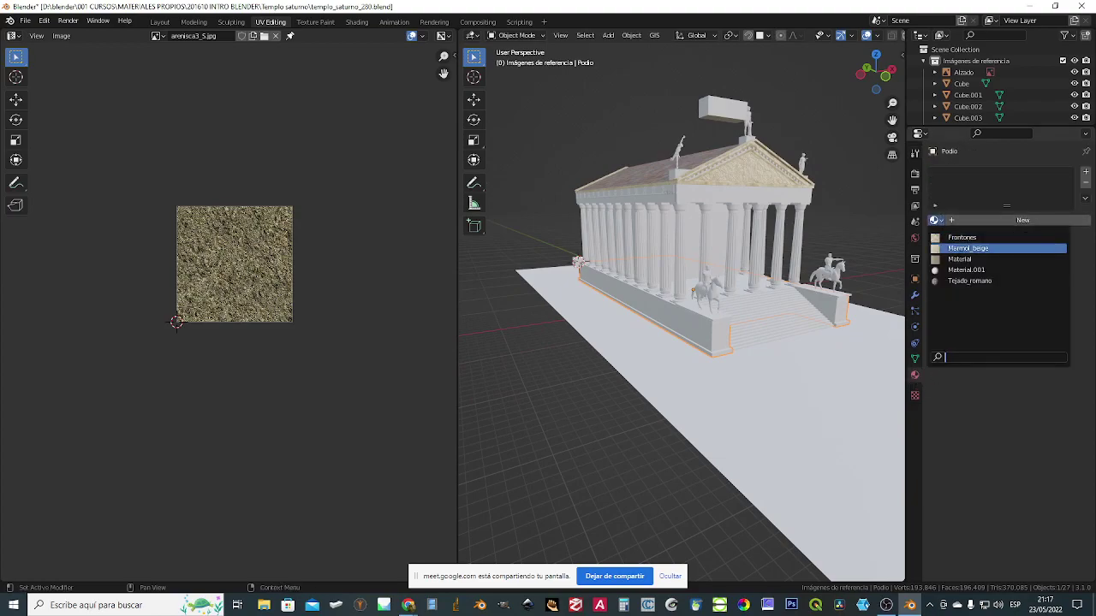
pyautogui.click(958, 259)
# - Examine the sandstone texture on the podium's side walls and front end, selecting and deselecting all its faces in Edit Mode
pyautogui.scroll(3, 695, 385)
pyautogui.scroll(3, 690, 364)
pyautogui.moveTo(690, 364); pyautogui.dragTo(620, 420, button='middle')
pyautogui.press('Tab')
pyautogui.press('a')
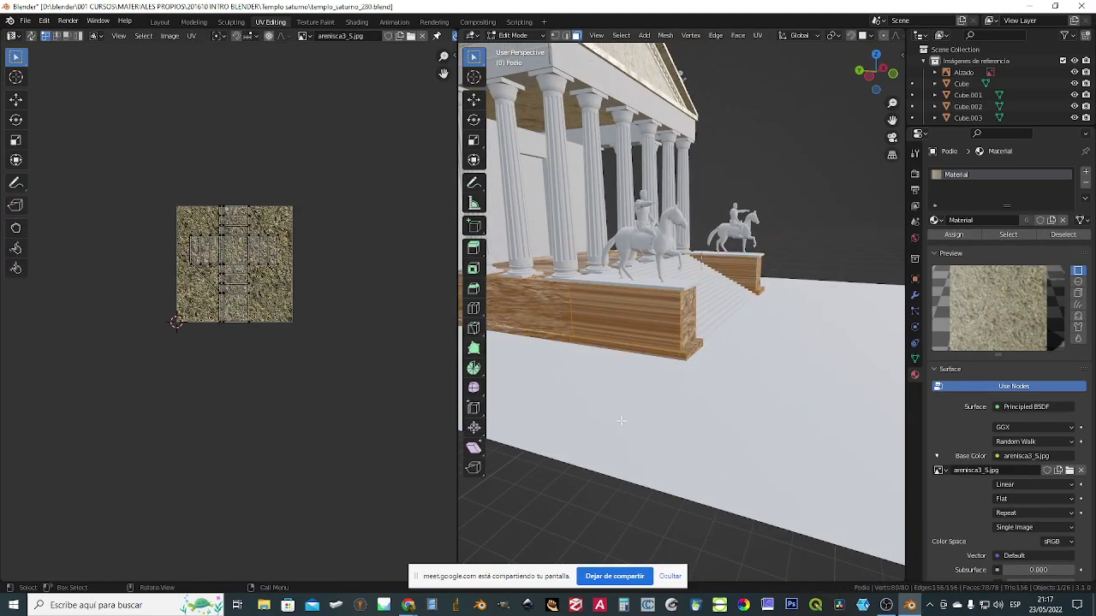
pyautogui.moveTo(631, 366); pyautogui.dragTo(776, 401, button='middle')
pyautogui.hotkey('alt', 'a')
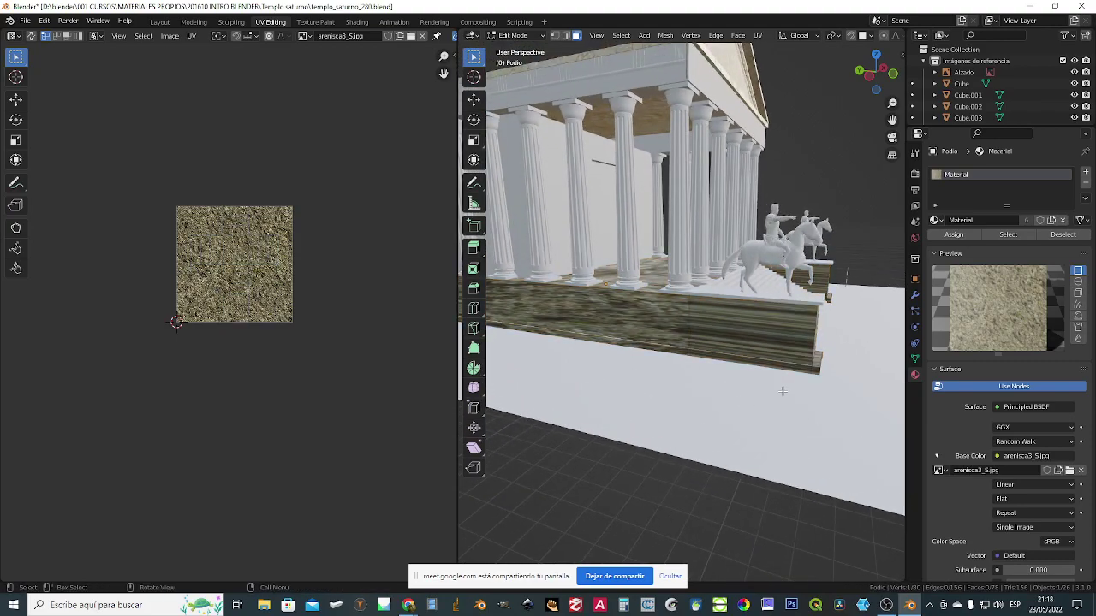
pyautogui.moveTo(813, 358); pyautogui.dragTo(757, 354, button='middle')
pyautogui.moveTo(820, 310); pyautogui.dragTo(719, 308, button='middle')
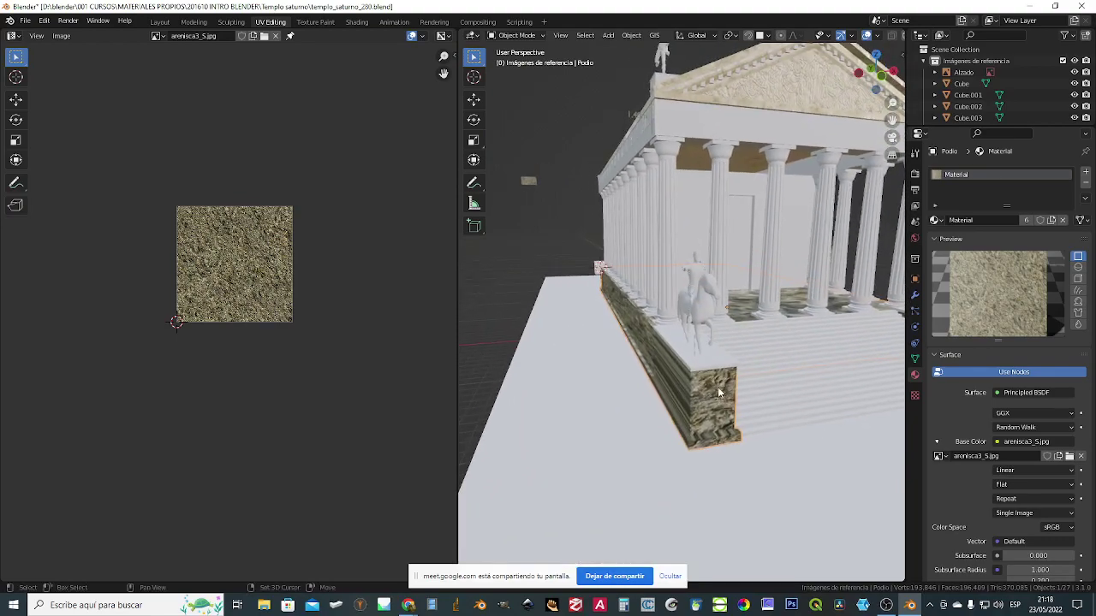
# - Put the podium in Edit Mode, isolate it in local view and select all its faces
pyautogui.click(540, 36)
pyautogui.click(518, 61)
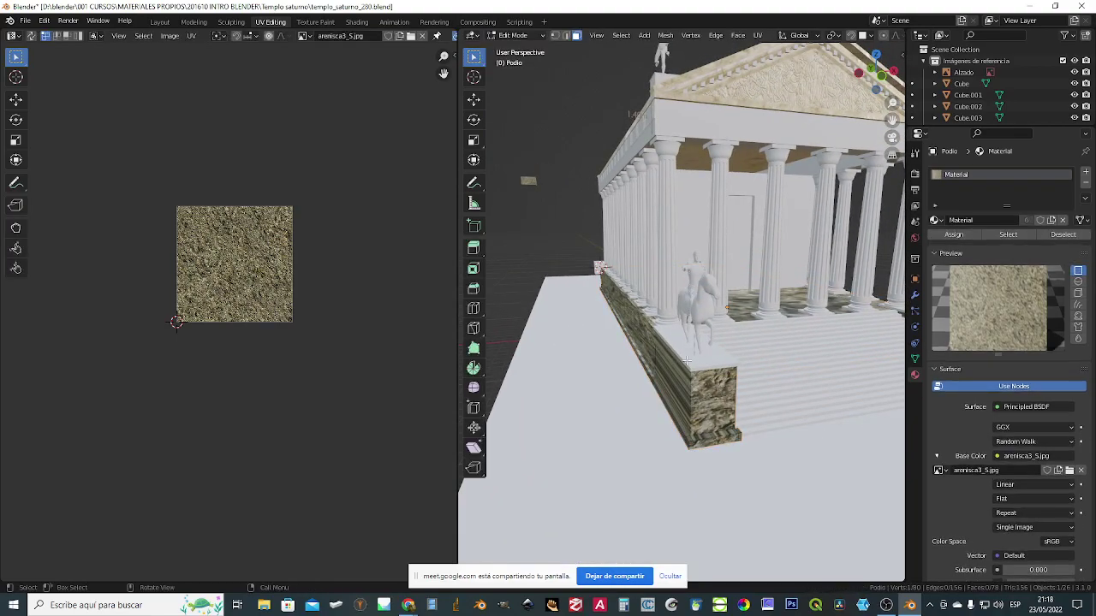
pyautogui.moveTo(775, 434); pyautogui.dragTo(735, 311, button='middle')
pyautogui.press('KP_Divide')
pyautogui.press('Tab')
pyautogui.press('Tab')
pyautogui.moveTo(766, 356); pyautogui.dragTo(703, 395, button='middle')
pyautogui.press('a')
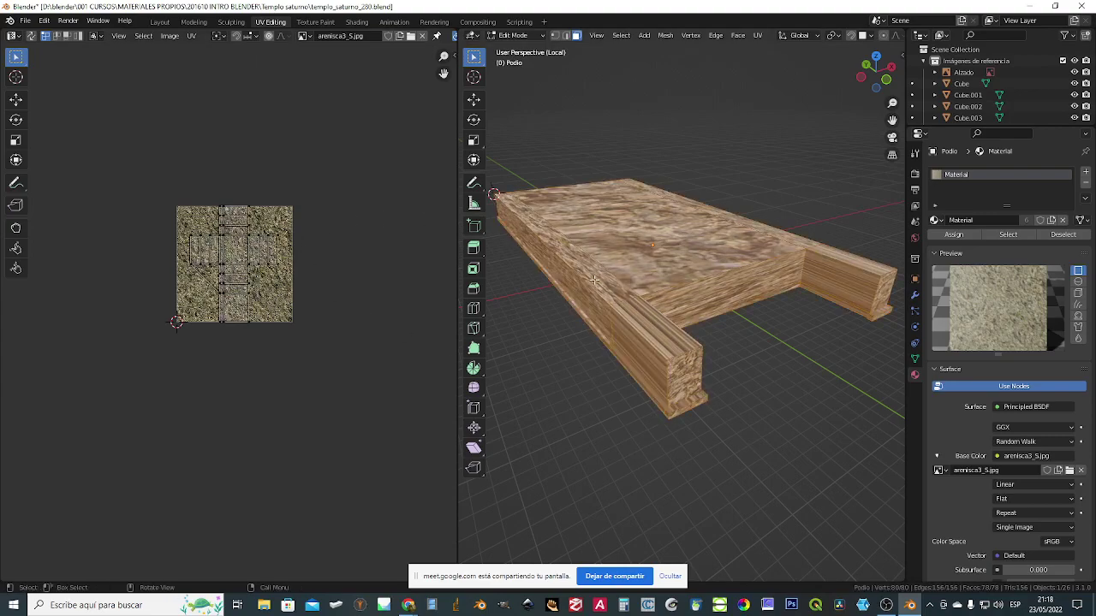
# - Select all of the podium's UVs and examine their layout over the sandstone image
pyautogui.scroll(2, 602, 399)
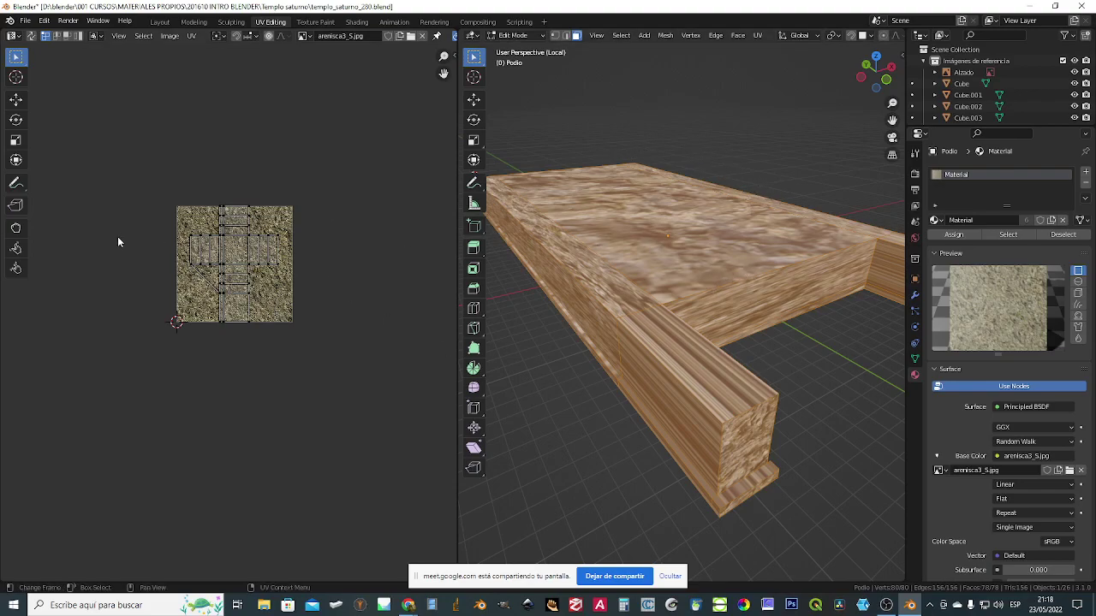
pyautogui.moveTo(147, 159); pyautogui.dragTo(276, 348)
pyautogui.scroll(3, 207, 240)
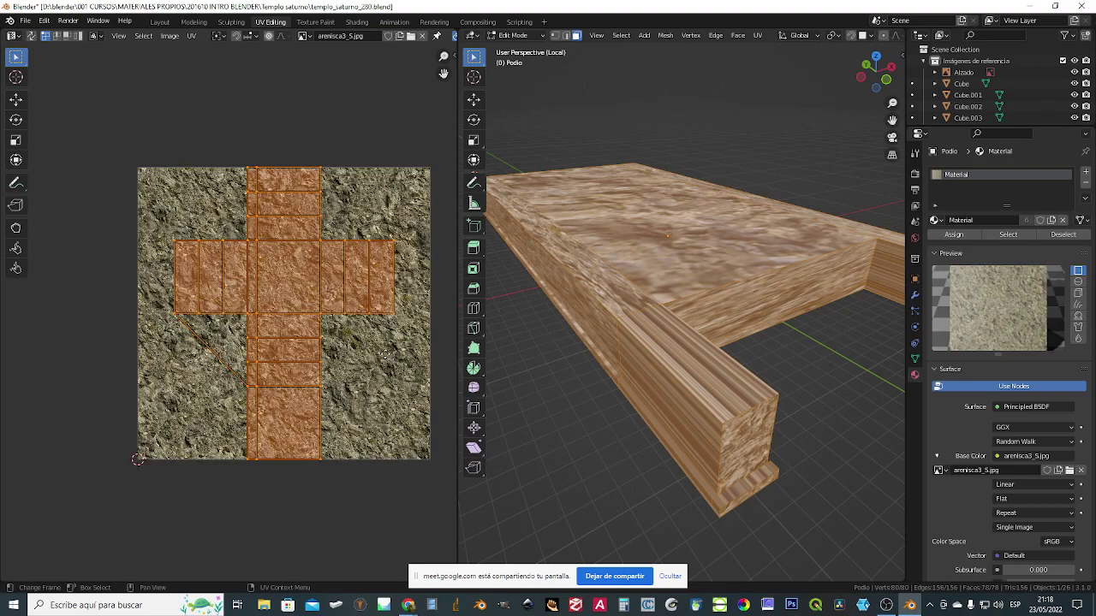
pyautogui.scroll(1, 387, 355)
pyautogui.scroll(1, 256, 257)
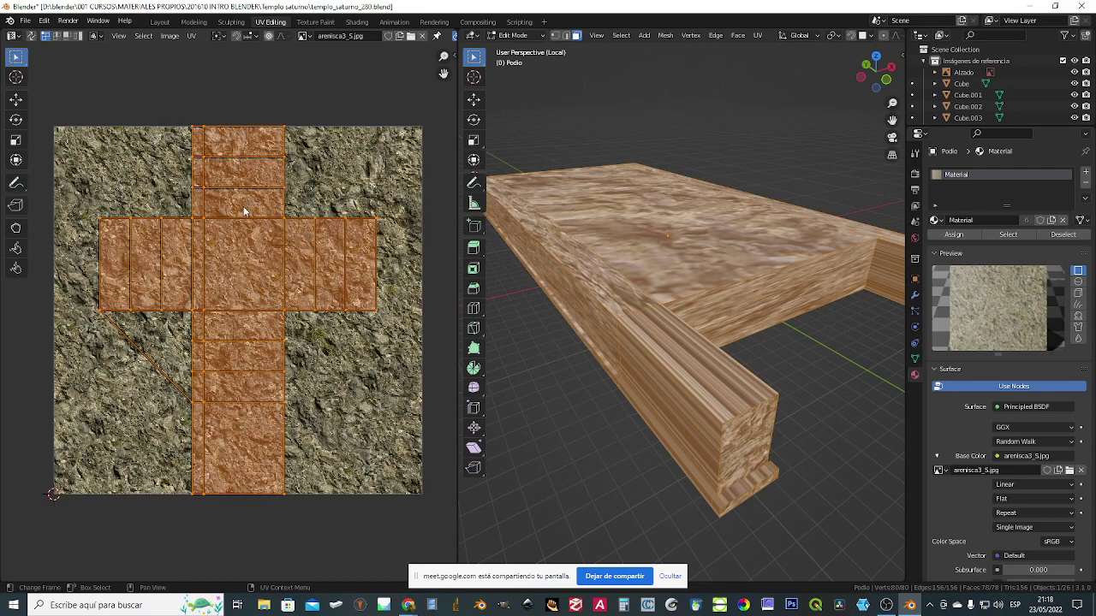
# - Unwrap all the podium's faces with Smart UV Project, using a 66° angle limit, zero island margin and Correct Aspect
pyautogui.moveTo(599, 283)
pyautogui.mouseDown(button='middle')
pyautogui.moveTo(664, 266)
pyautogui.moveTo(634, 279)
pyautogui.moveTo(599, 262)
pyautogui.mouseUp(button='middle')
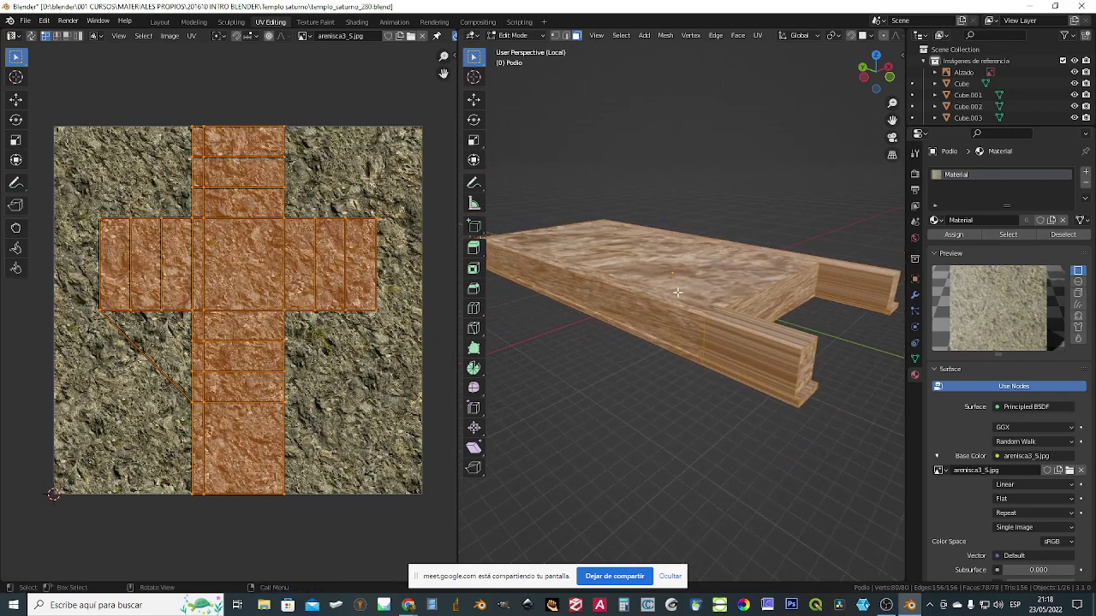
pyautogui.moveTo(706, 341); pyautogui.dragTo(767, 352, button='middle')
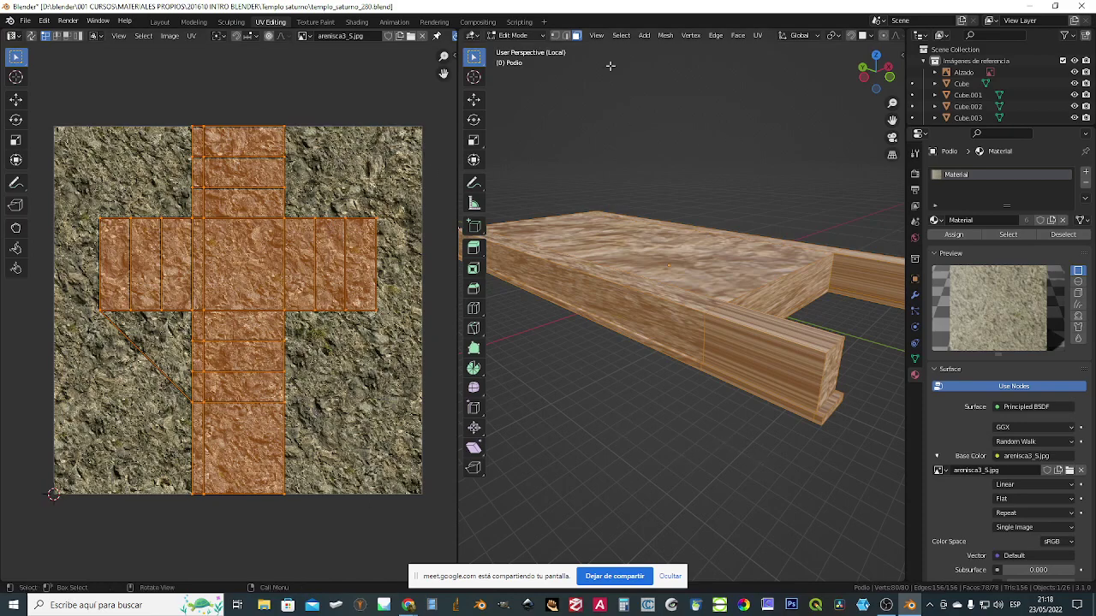
pyautogui.click(757, 36)
pyautogui.press('u')
pyautogui.click(758, 36)
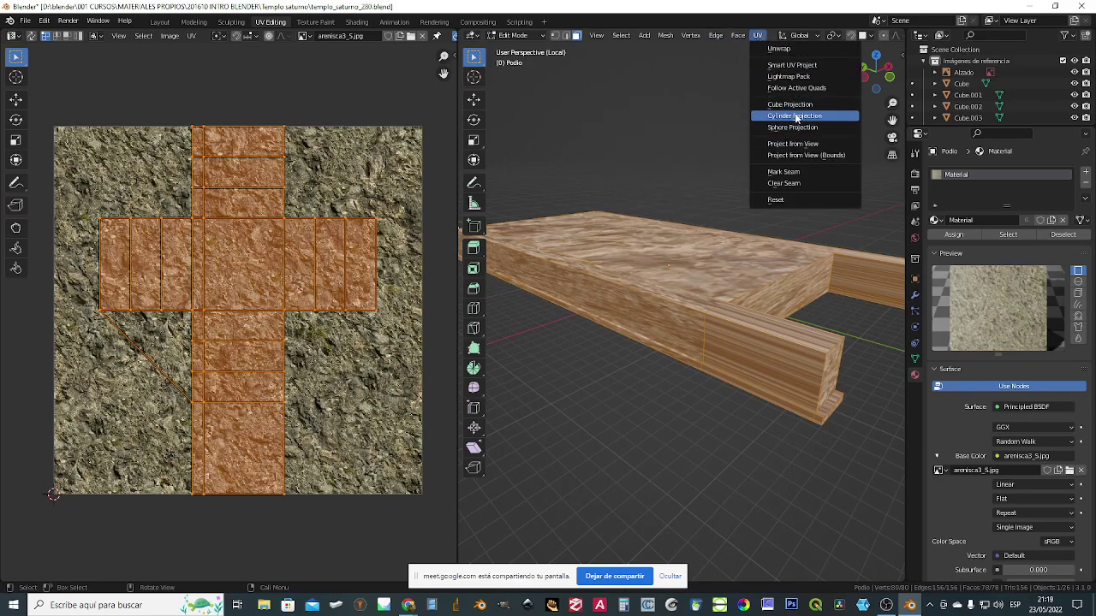
pyautogui.click(789, 66)
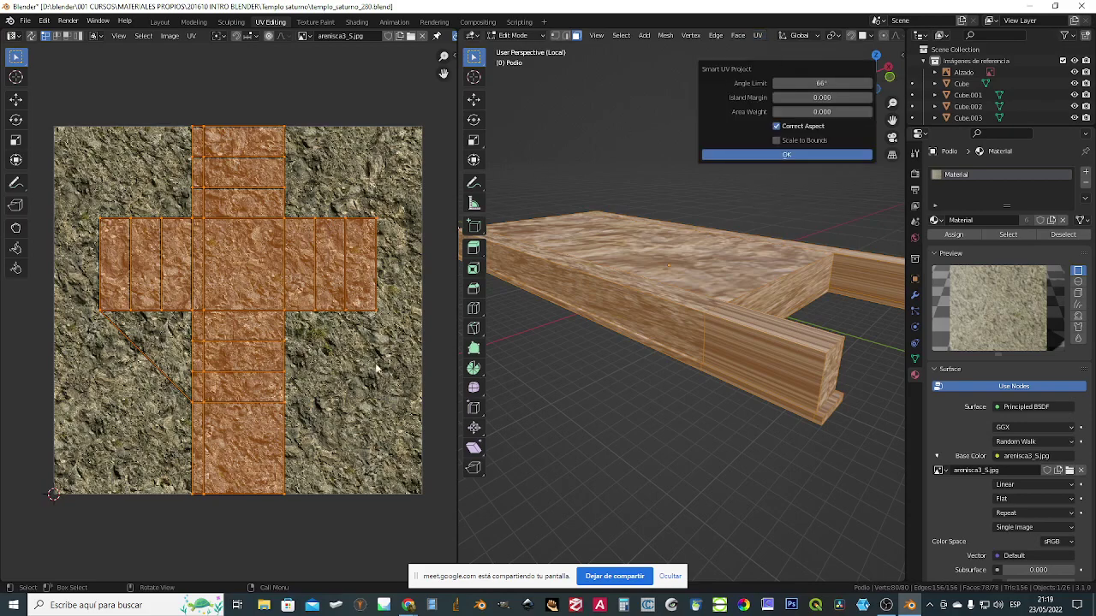
pyautogui.click(787, 156)
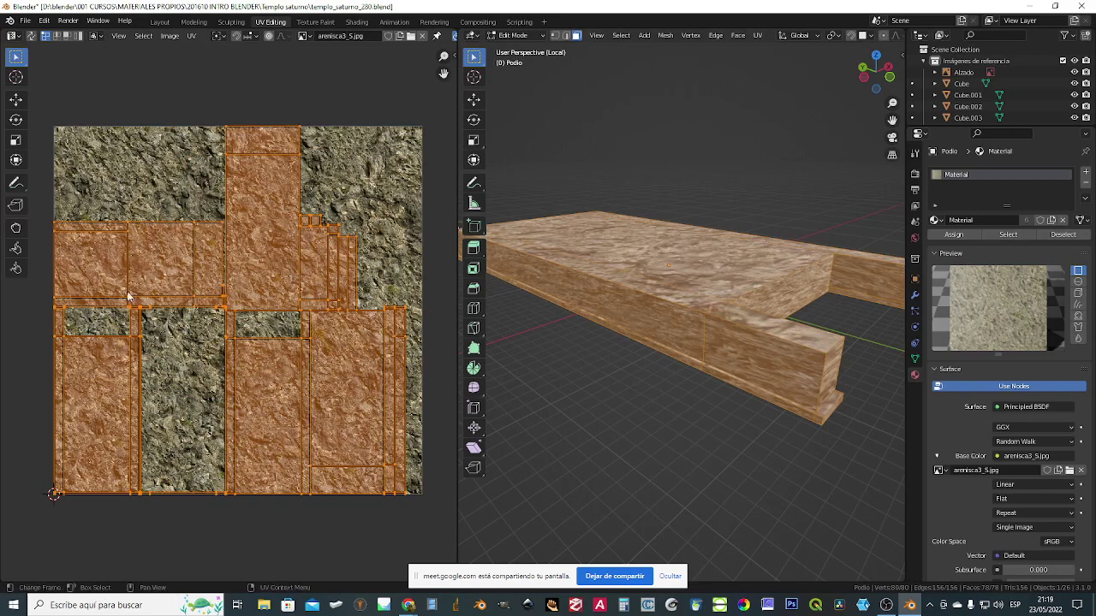
# - Examine the reprojected sandstone texture on the podium's upper surface and side walls, in Edit Mode and in Object Mode
pyautogui.moveTo(633, 342); pyautogui.dragTo(780, 375, button='middle')
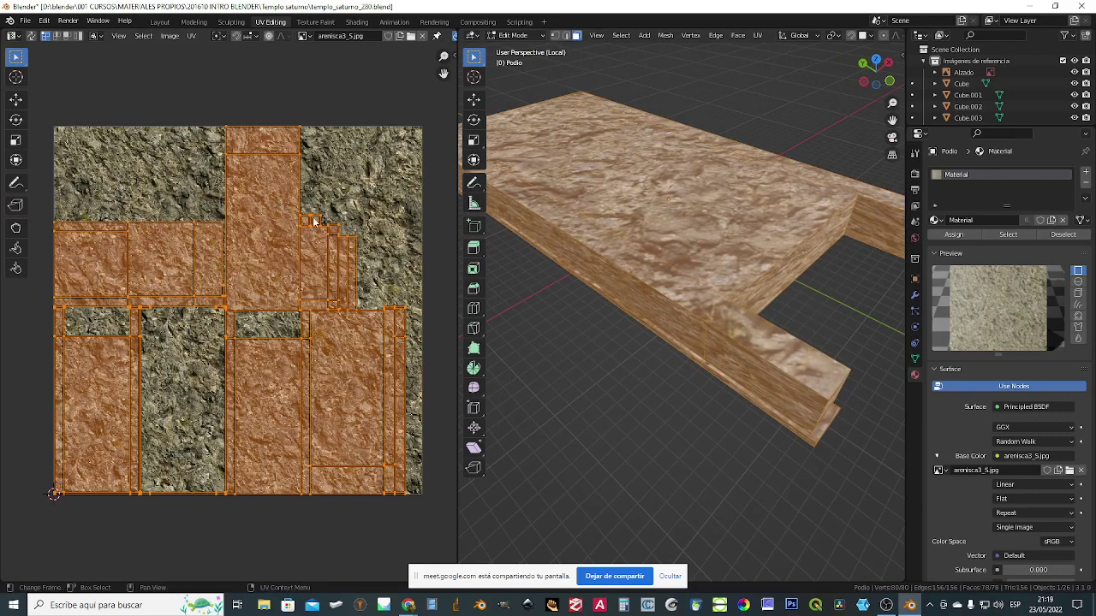
pyautogui.press('Tab')
pyautogui.moveTo(737, 361); pyautogui.dragTo(744, 340, button='middle')
pyautogui.scroll(3, 736, 364)
pyautogui.scroll(-3, 744, 339)
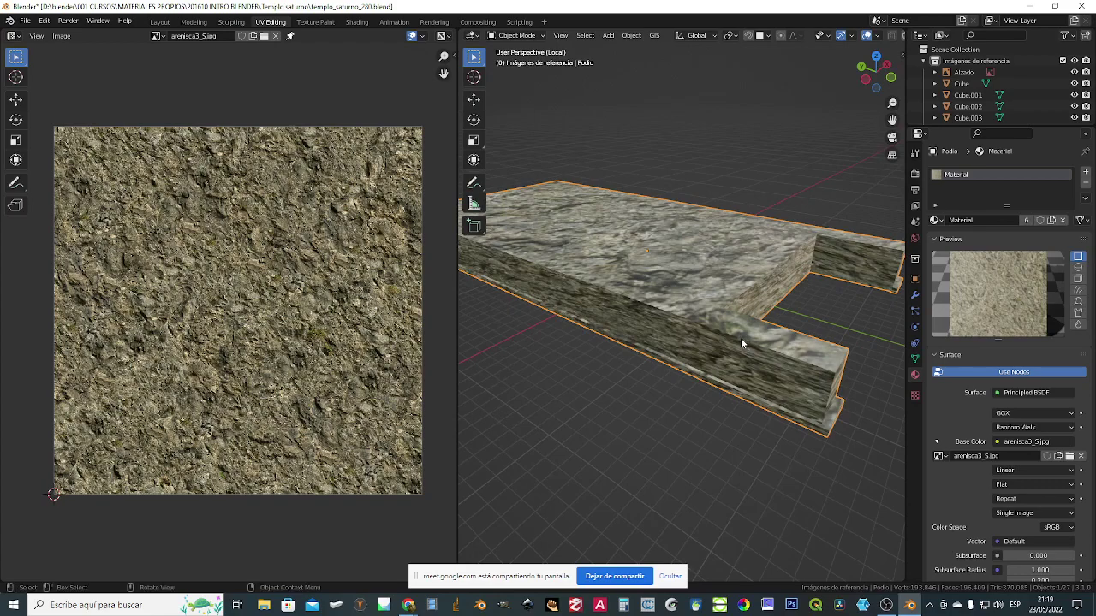
pyautogui.scroll(2, 711, 343)
pyautogui.scroll(1, 701, 339)
pyautogui.moveTo(704, 301); pyautogui.dragTo(680, 318, button='middle')
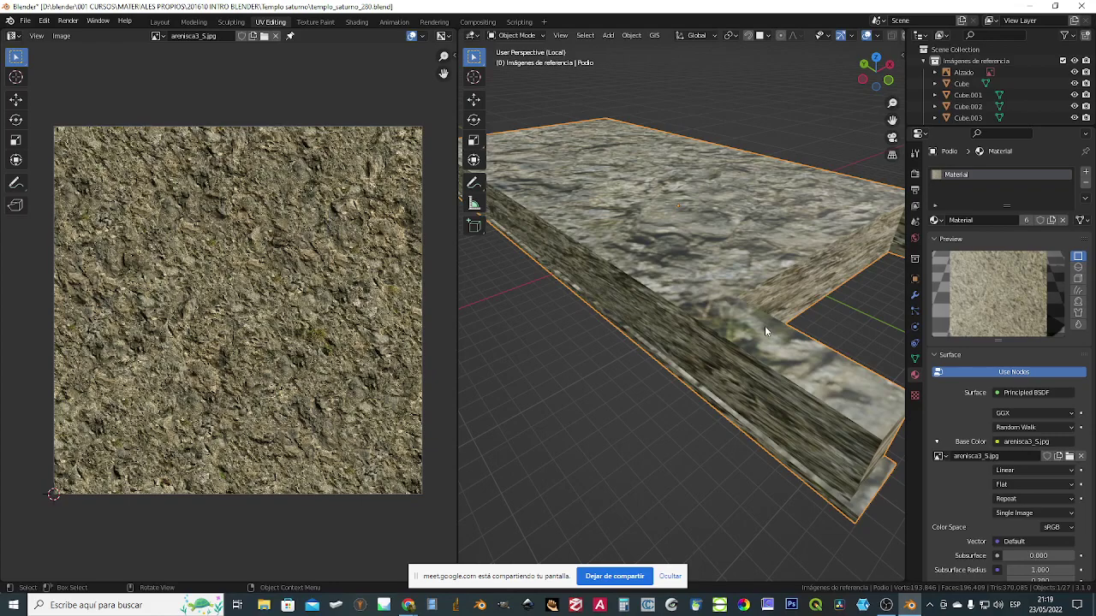
# - Return the podium to Edit Mode, frame its selected faces and deselect all of its UVs
pyautogui.press('Tab')
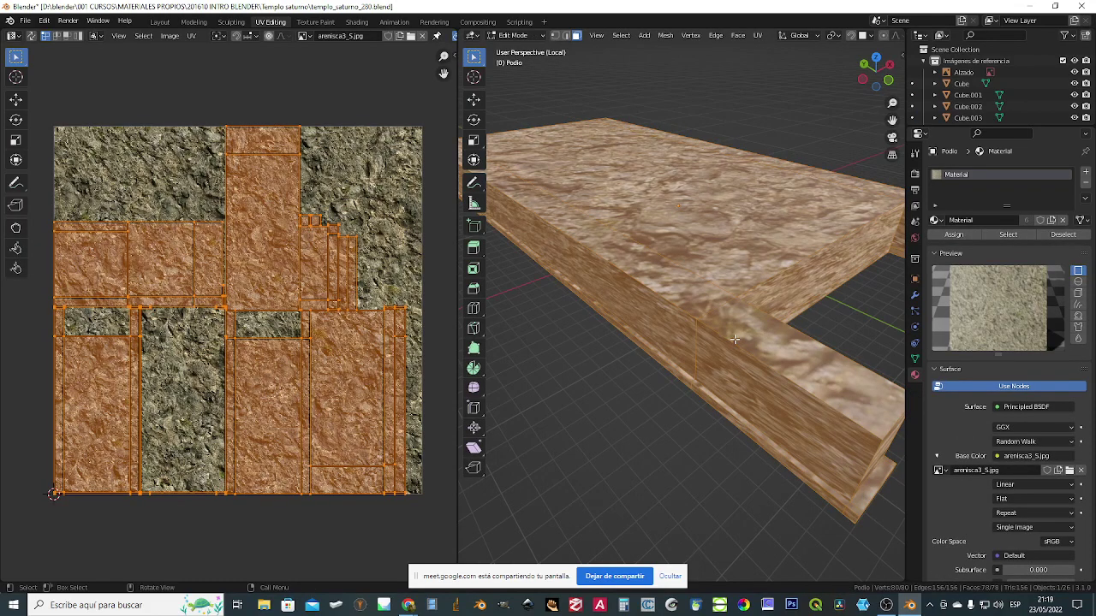
pyautogui.press('KP_Decimal')
pyautogui.click(344, 507)
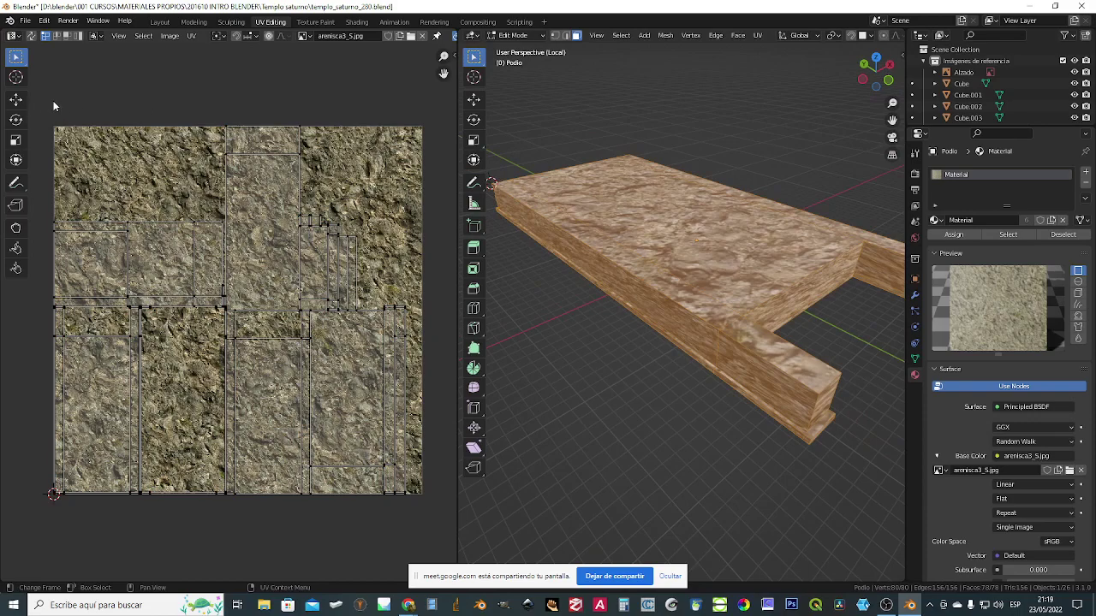
# - Select all of the podium's UV islands and scale them up uniformly by a factor of about 4.47
pyautogui.moveTo(38, 106); pyautogui.dragTo(431, 540)
pyautogui.moveTo(176, 102); pyautogui.dragTo(394, 142)
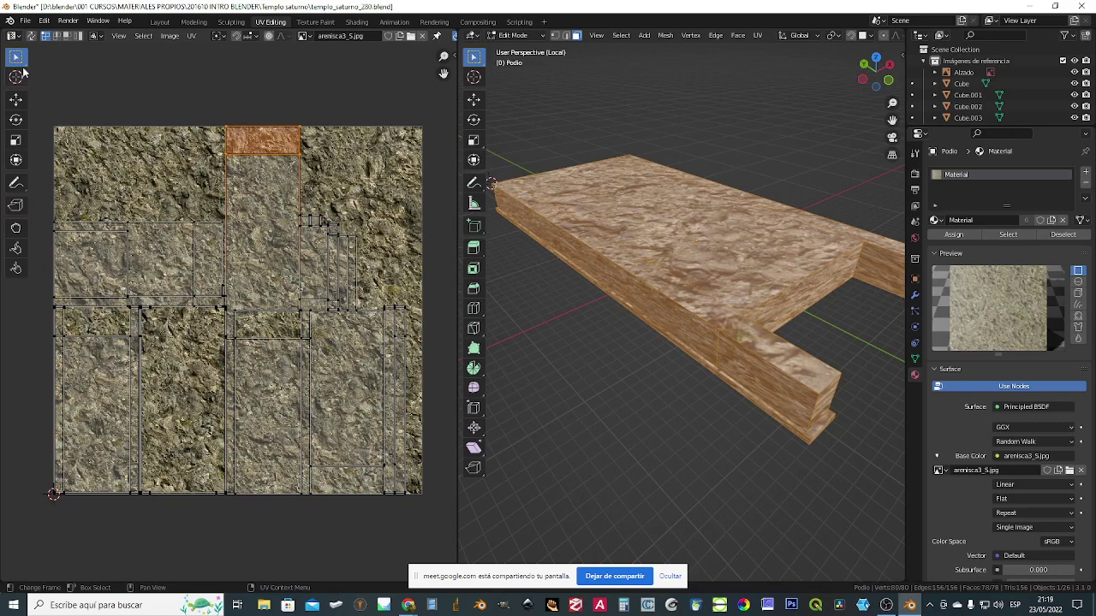
pyautogui.click(167, 92)
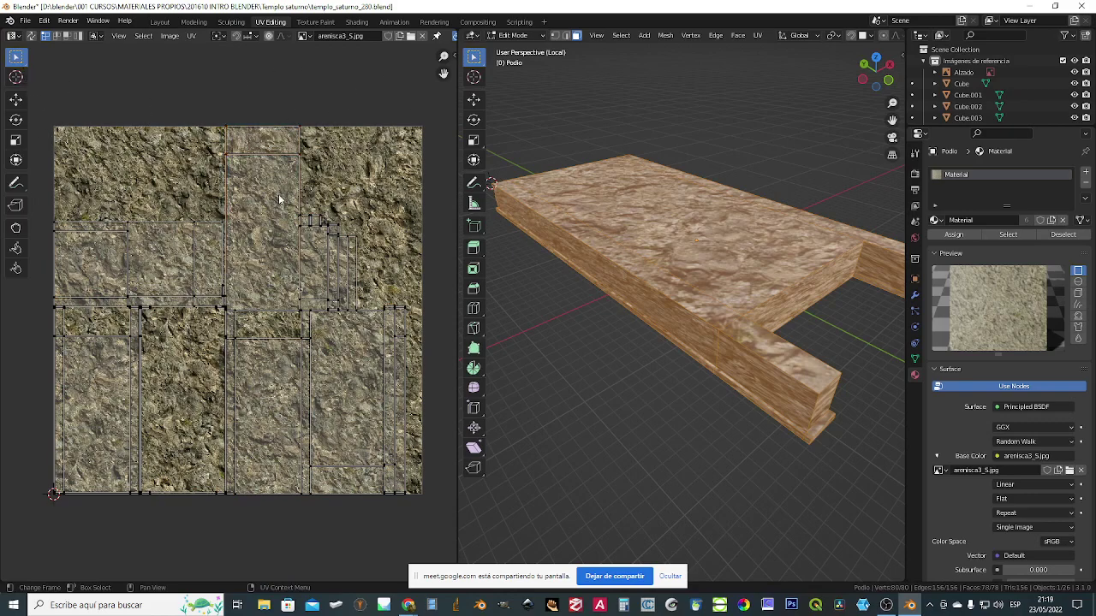
pyautogui.click(278, 222)
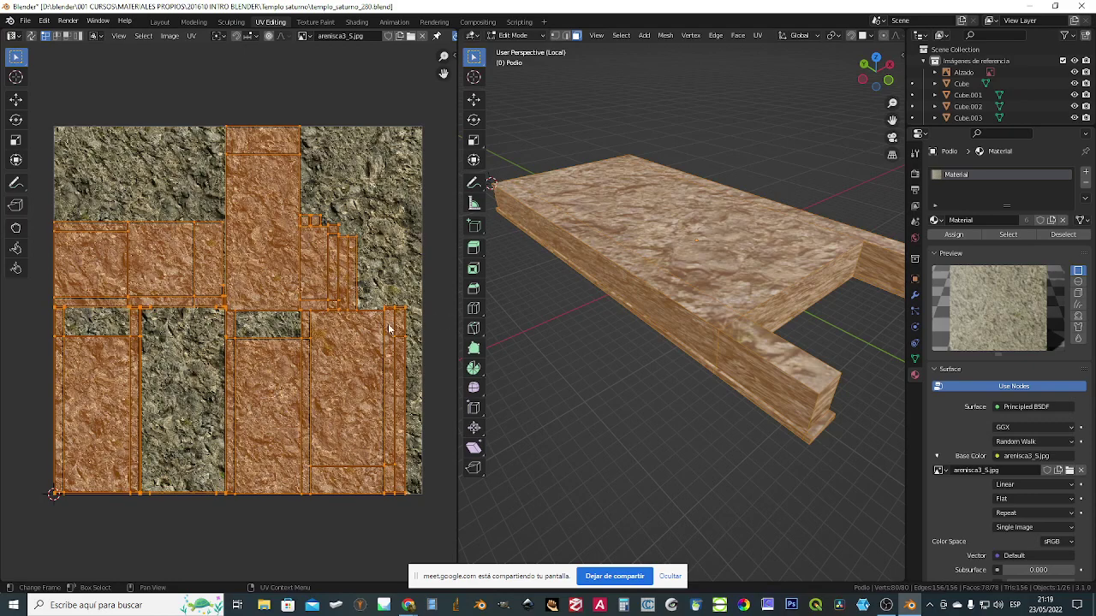
pyautogui.scroll(-5, 356, 352)
pyautogui.scroll(1, 405, 399)
pyautogui.moveTo(390, 408); pyautogui.dragTo(336, 357, button='middle')
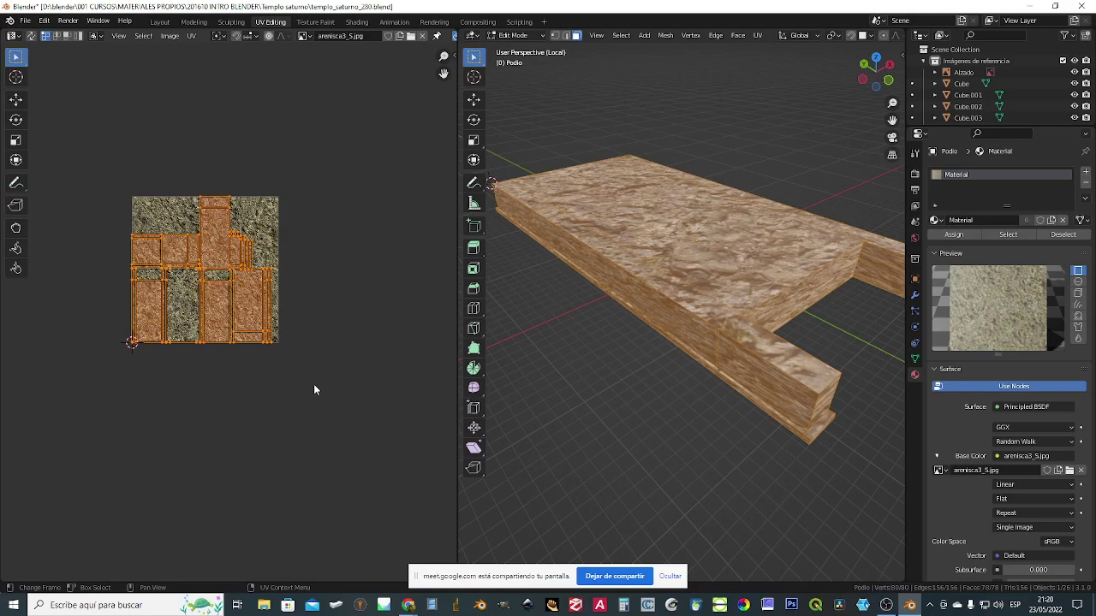
pyautogui.press('s')
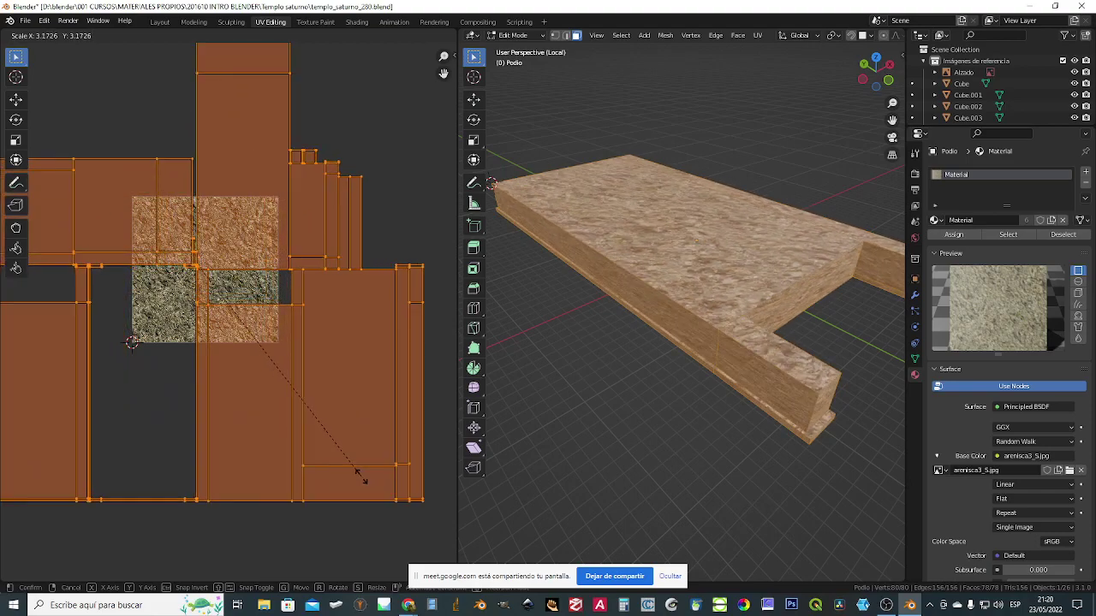
pyautogui.click(427, 544)
pyautogui.scroll(-4, 314, 366)
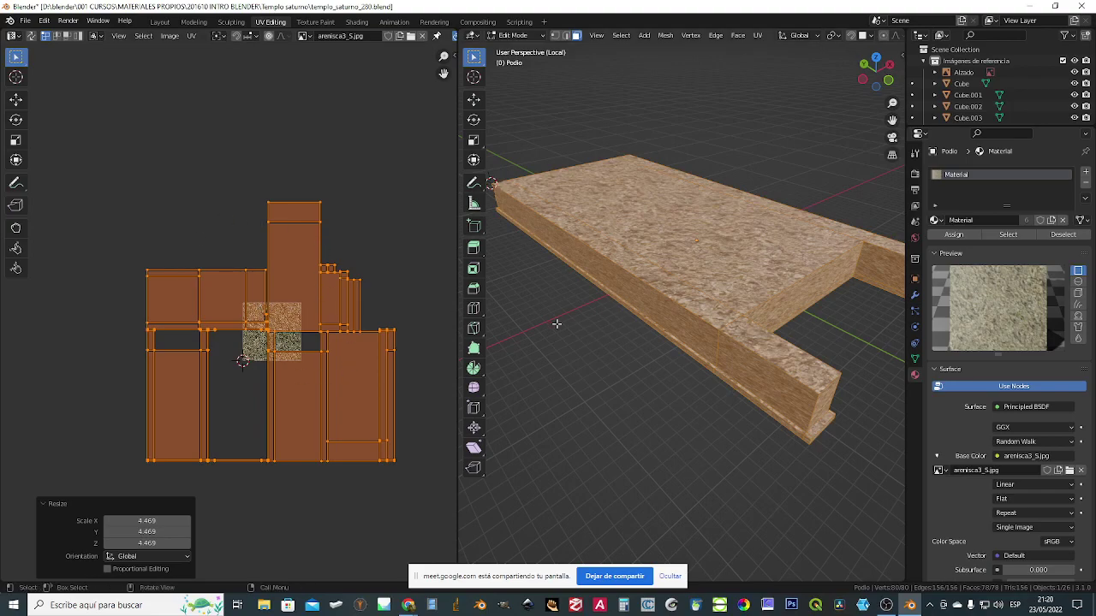
pyautogui.scroll(2, 356, 346)
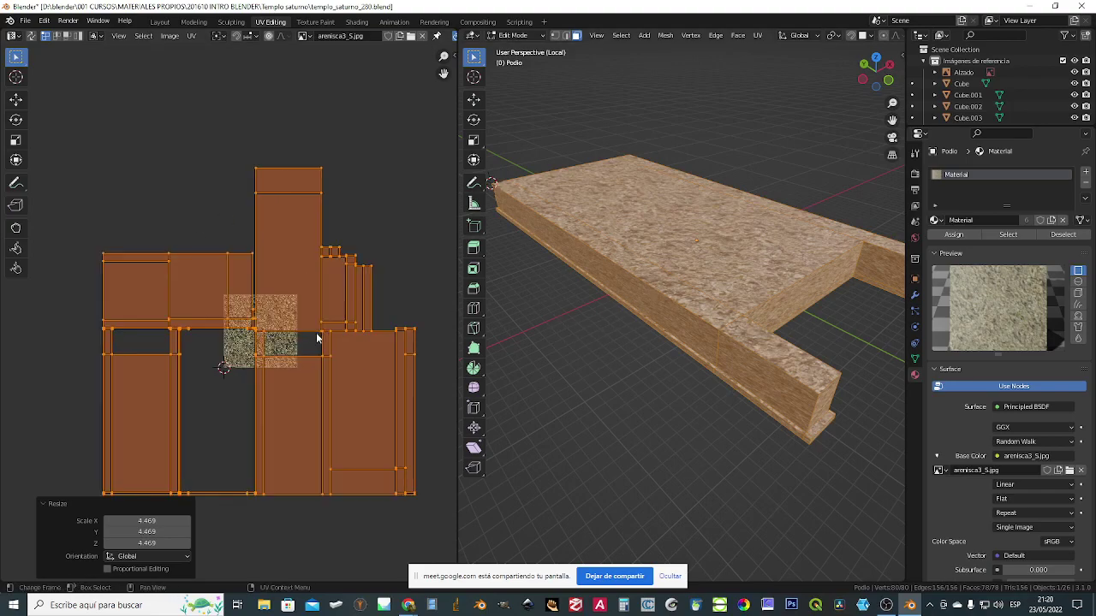
# - Examine the sandstone texture's scale on the podium's top and side faces in both Edit Mode and Object Mode
pyautogui.click(719, 236)
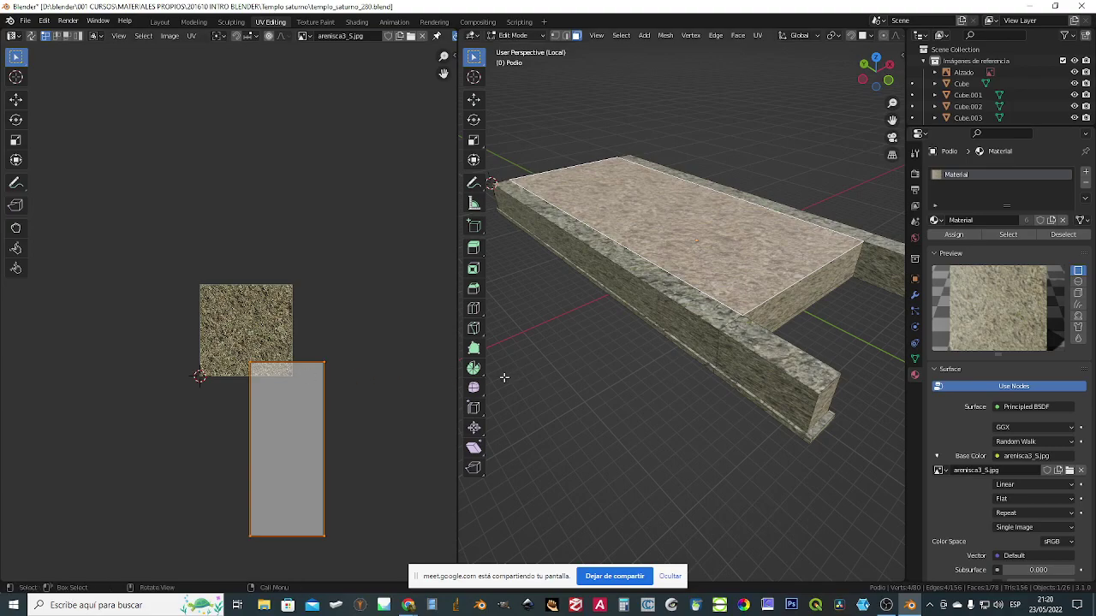
pyautogui.scroll(-4, 280, 420)
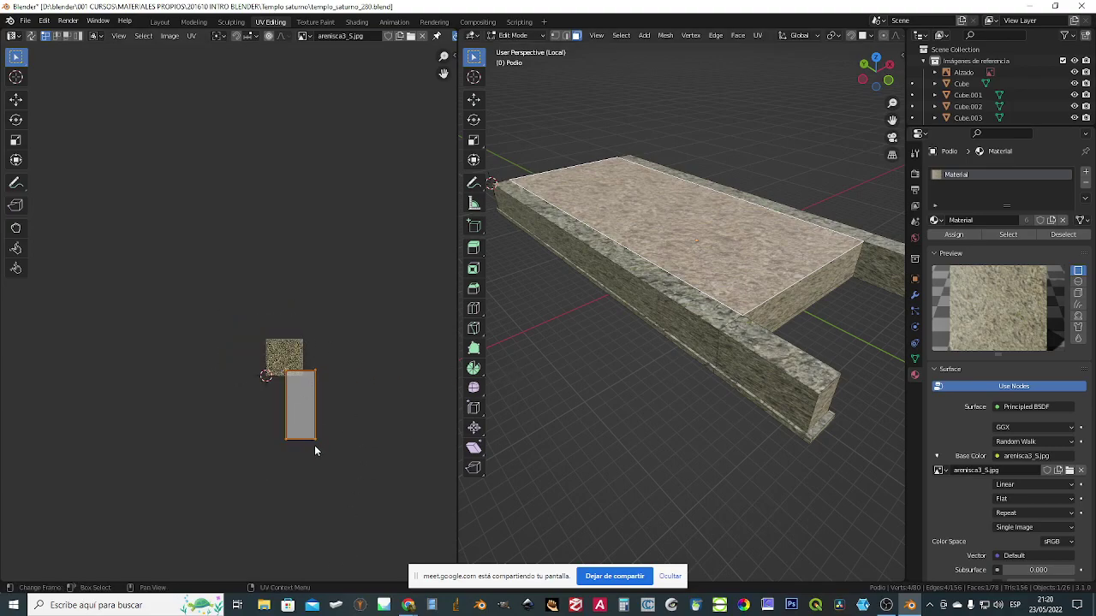
pyautogui.scroll(4, 675, 325)
pyautogui.scroll(-4, 674, 325)
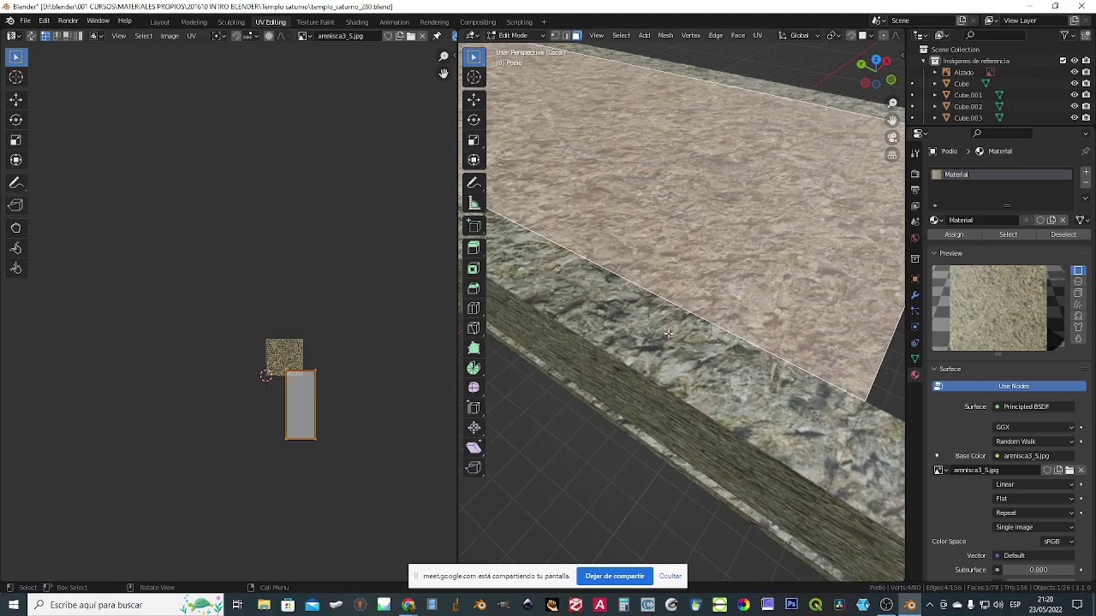
pyautogui.press('Tab')
pyautogui.moveTo(631, 297); pyautogui.dragTo(643, 303, button='middle')
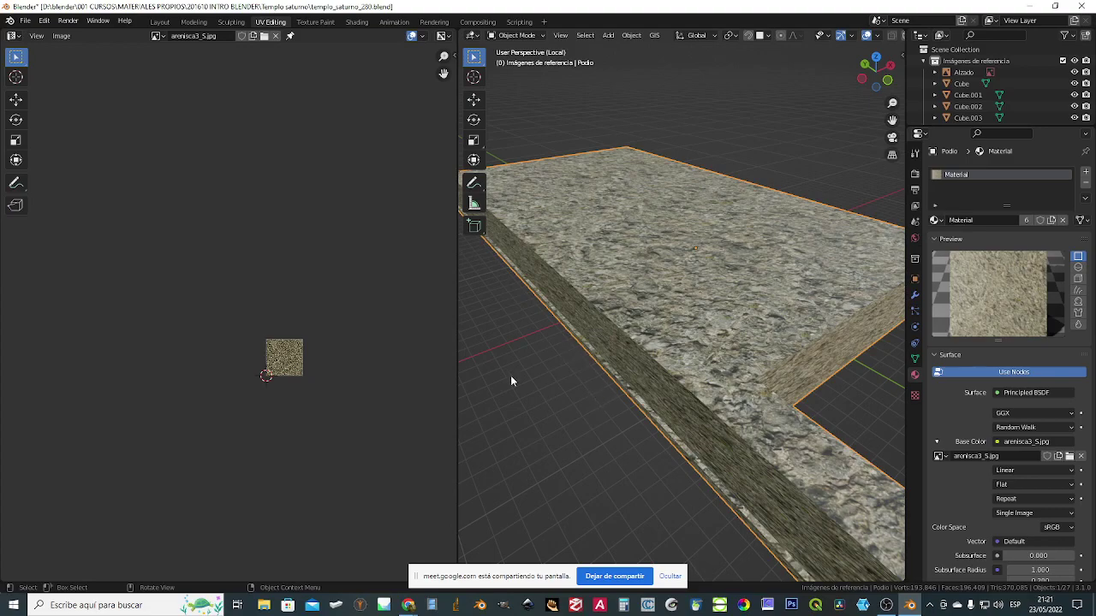
pyautogui.press('Tab')
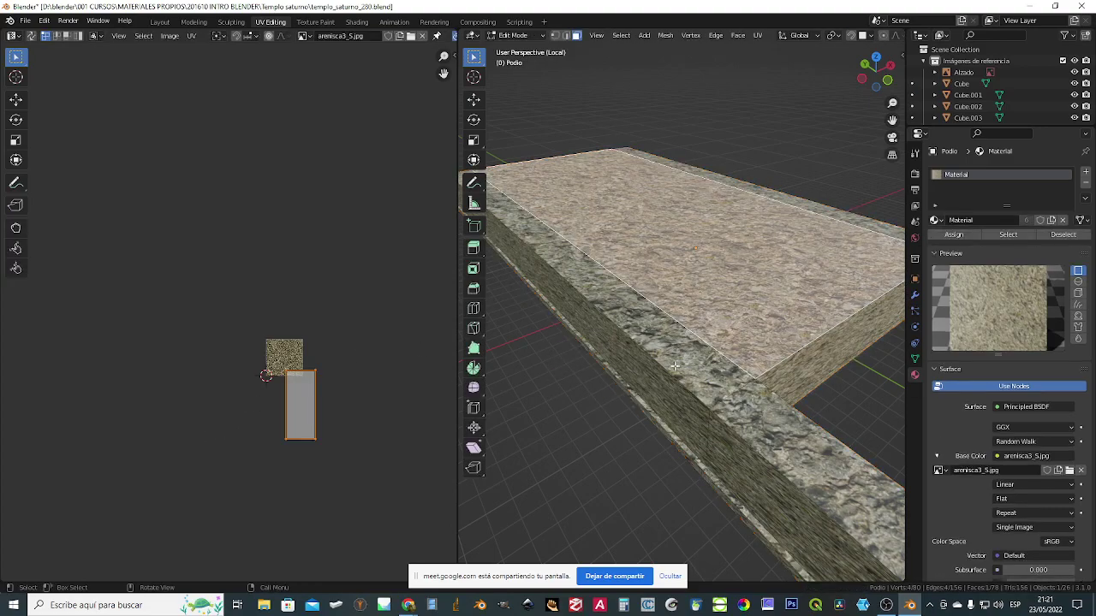
pyautogui.press('Tab')
pyautogui.moveTo(694, 448); pyautogui.dragTo(738, 395, button='middle')
pyautogui.scroll(-3, 728, 419)
pyautogui.moveTo(721, 433); pyautogui.dragTo(685, 403, button='middle')
pyautogui.press('Tab')
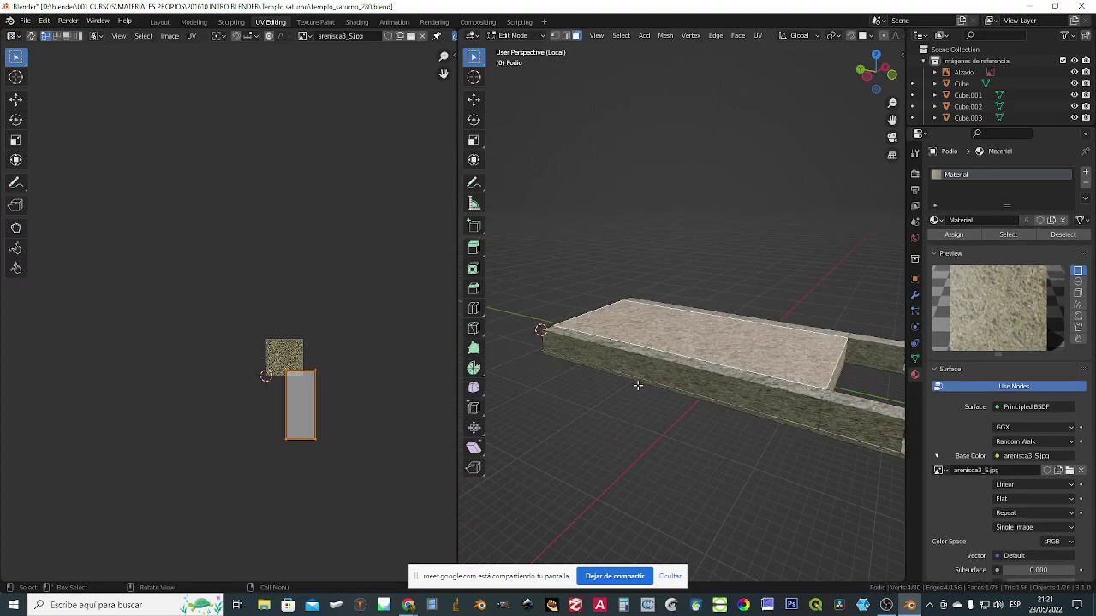
# - Select the two adjoining faces along the podium's long outer side and assign a new material in a second slot to them
pyautogui.click(602, 352)
pyautogui.keyDown('shift'); pyautogui.click(875, 419); pyautogui.keyUp('shift')
pyautogui.moveTo(682, 451); pyautogui.dragTo(599, 454, button='middle')
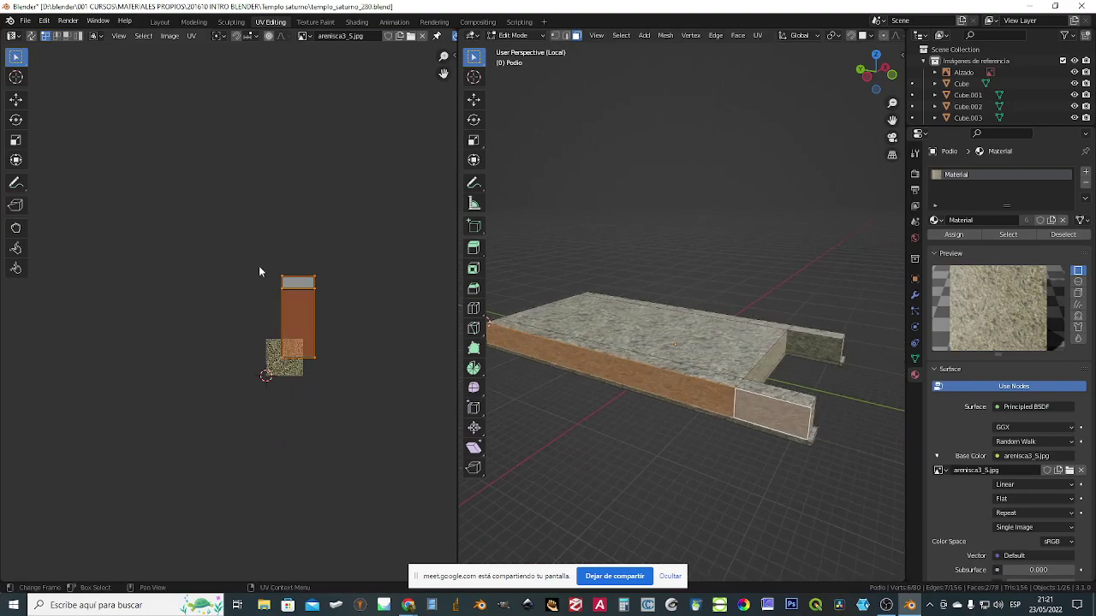
pyautogui.click(1085, 175)
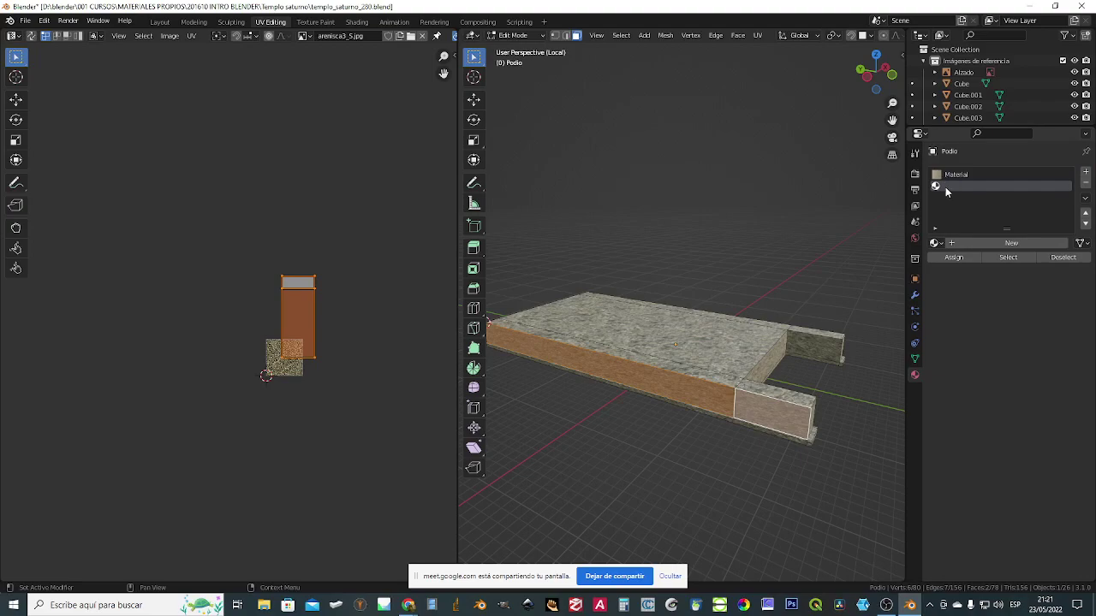
pyautogui.click(1005, 245)
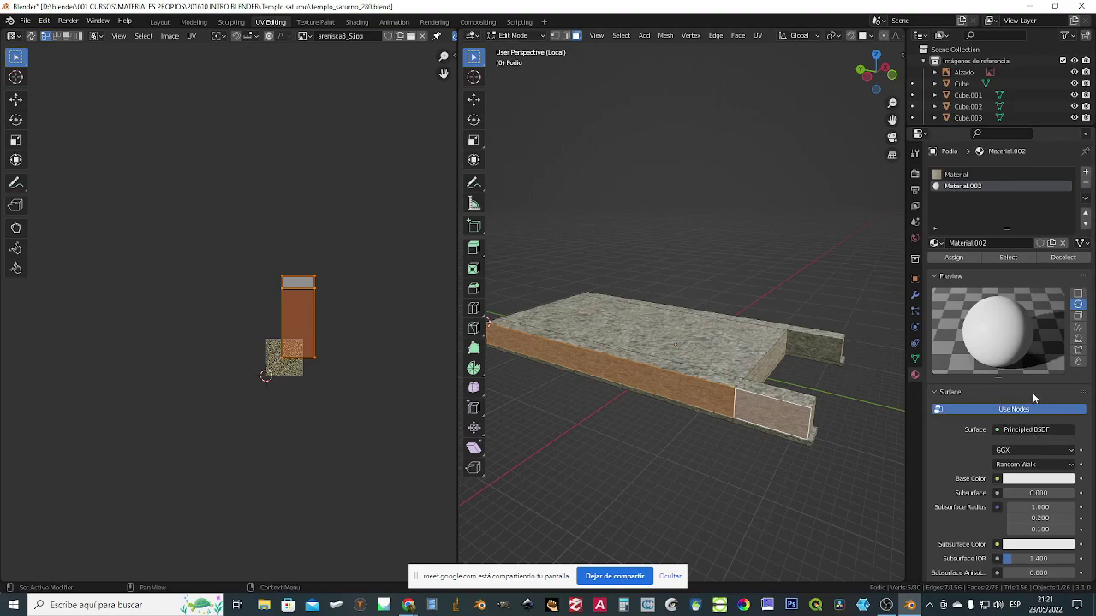
pyautogui.click(957, 258)
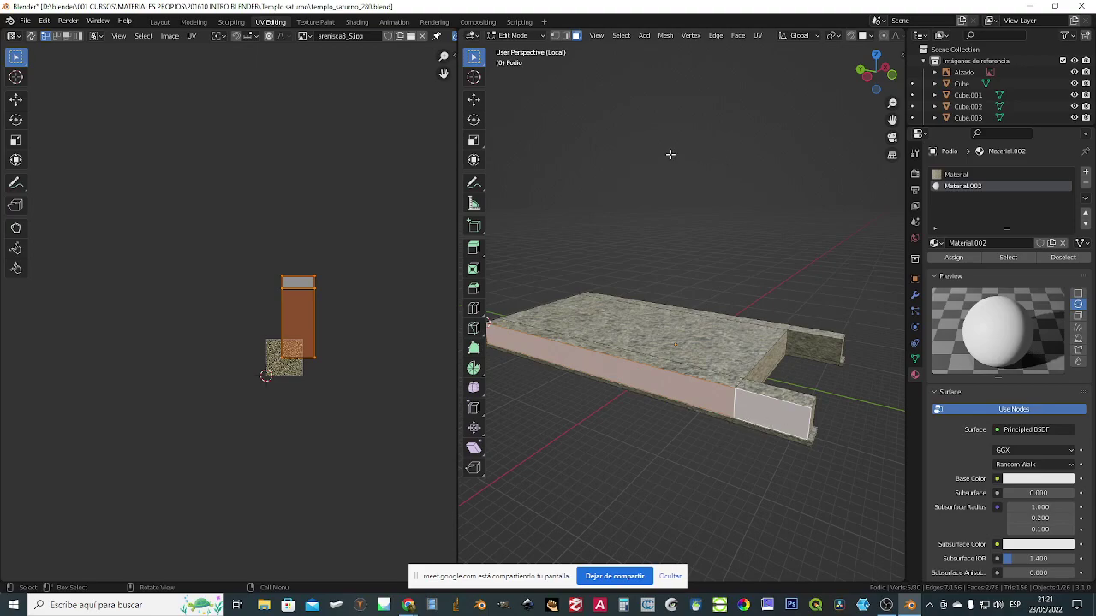
# - Add the Alange_Muro_pintura_rojo_2.jpg image texture to the new material's nodes and connect its Color to the Principled BSDF's Base Color
pyautogui.click(358, 23)
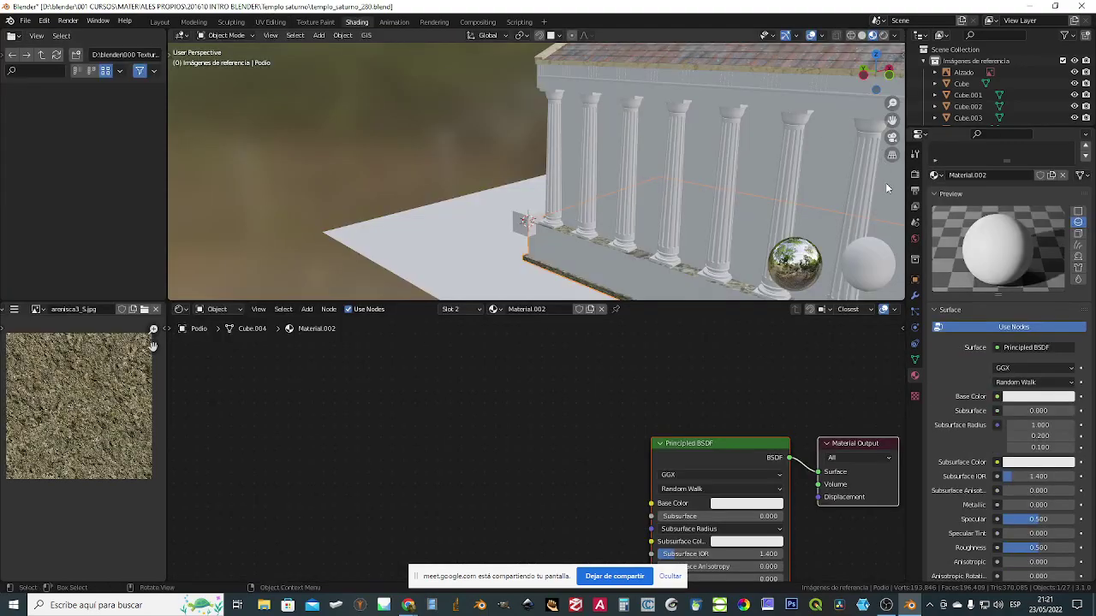
pyautogui.moveTo(642, 513); pyautogui.dragTo(520, 405, button='middle')
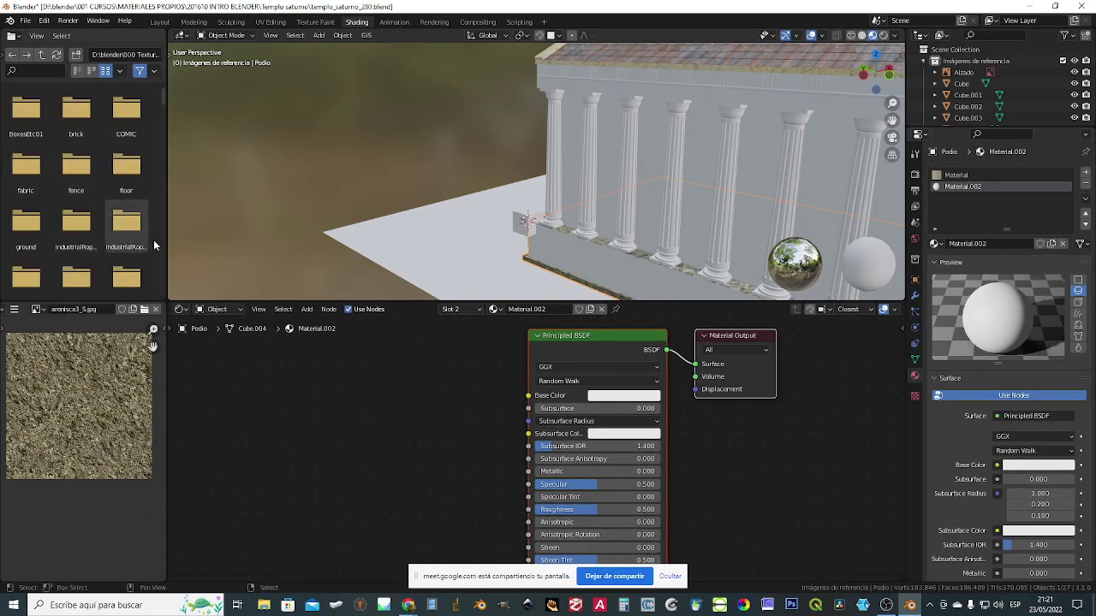
pyautogui.scroll(-5, 92, 216)
pyautogui.scroll(-8, 92, 215)
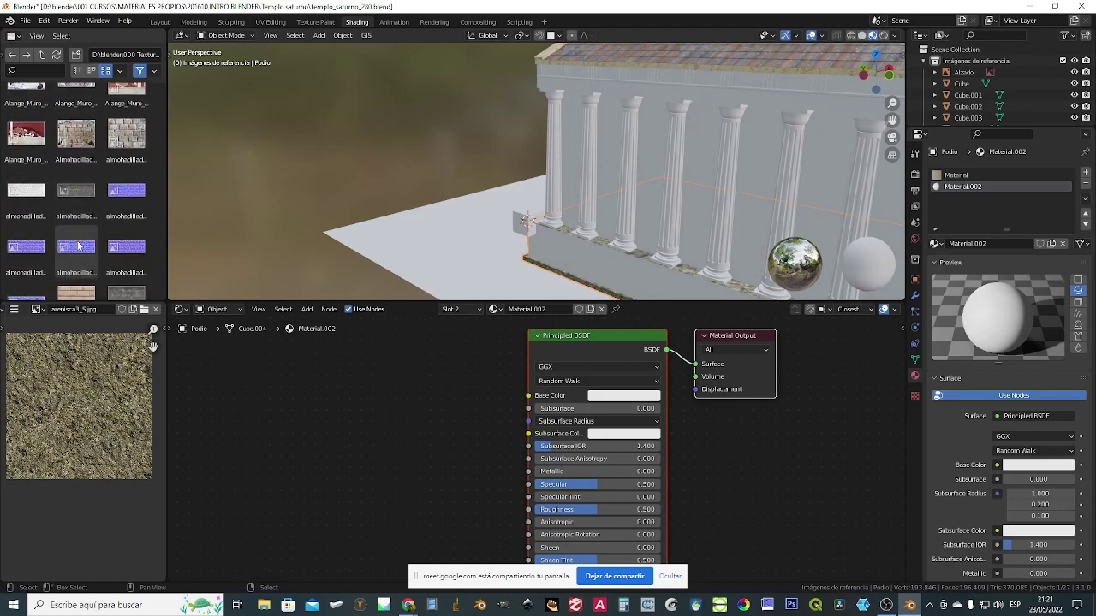
pyautogui.moveTo(26, 135); pyautogui.dragTo(373, 394)
pyautogui.moveTo(454, 392); pyautogui.dragTo(531, 396)
pyautogui.moveTo(634, 274); pyautogui.dragTo(698, 259, button='middle')
pyautogui.scroll(2, 696, 258)
pyautogui.keyDown('shift'); pyautogui.moveTo(644, 237); pyautogui.dragTo(641, 263, button='middle'); pyautogui.keyUp('shift')
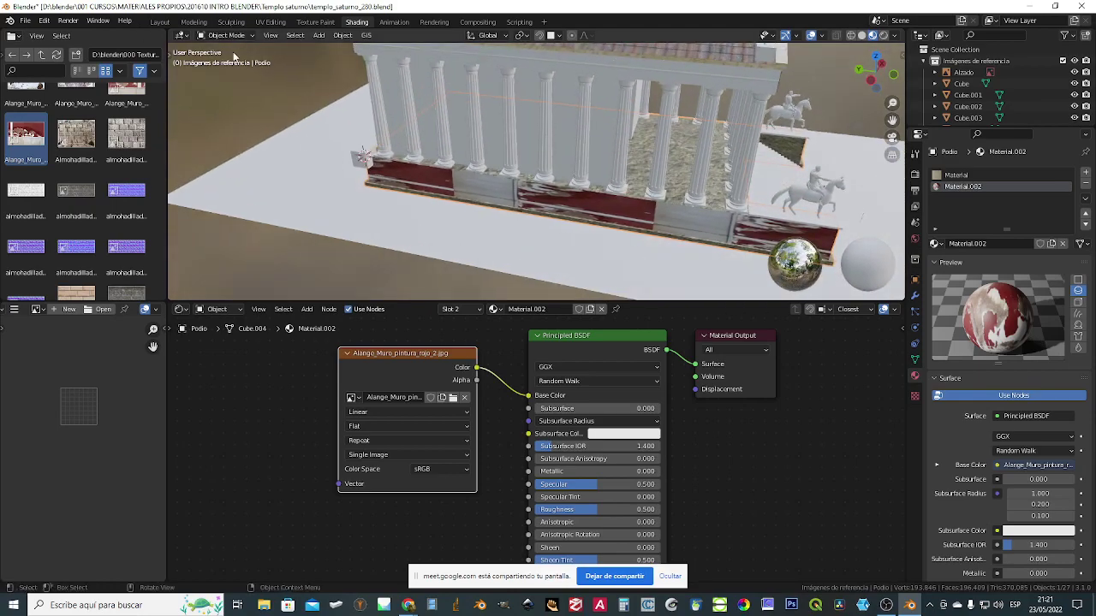
# - Return to the UV Editing workspace and show Alange_Muro_pintura_rojo_2.jpg behind the side faces' UVs
pyautogui.click(269, 22)
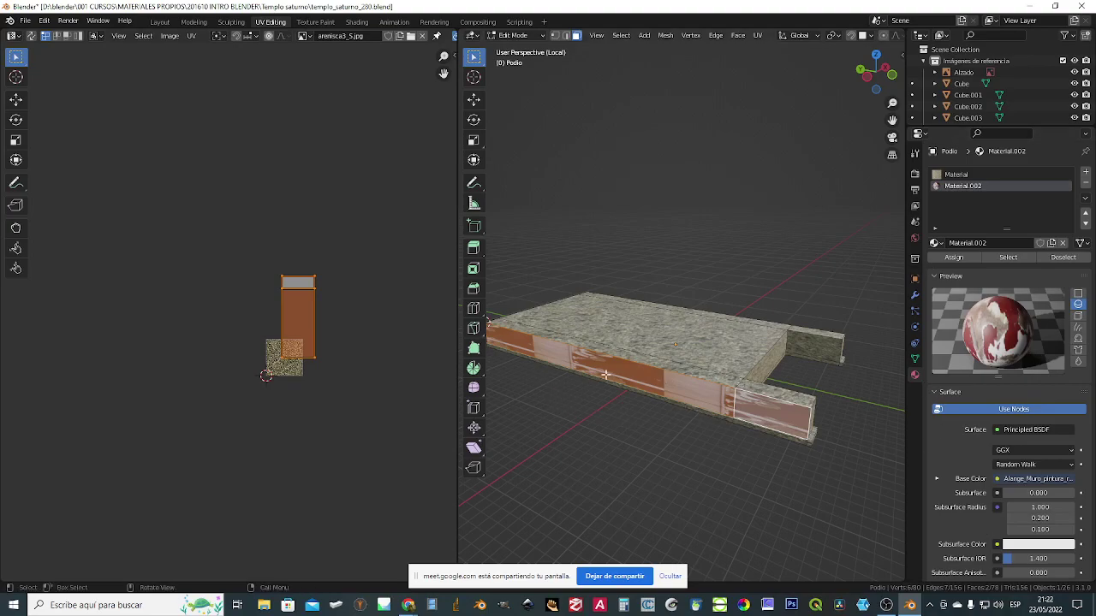
pyautogui.click(303, 36)
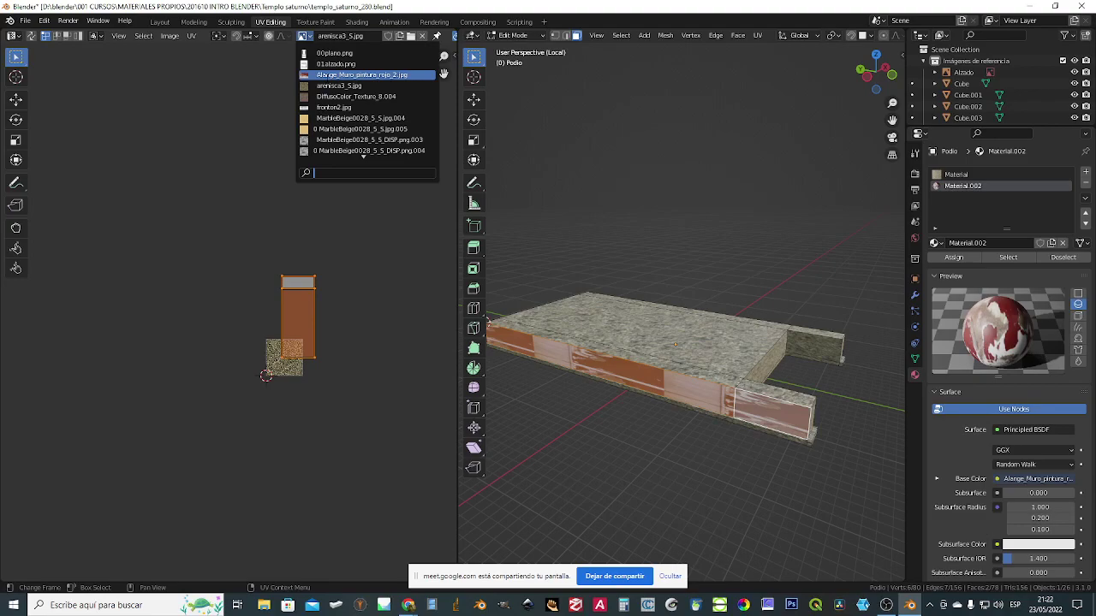
pyautogui.click(329, 75)
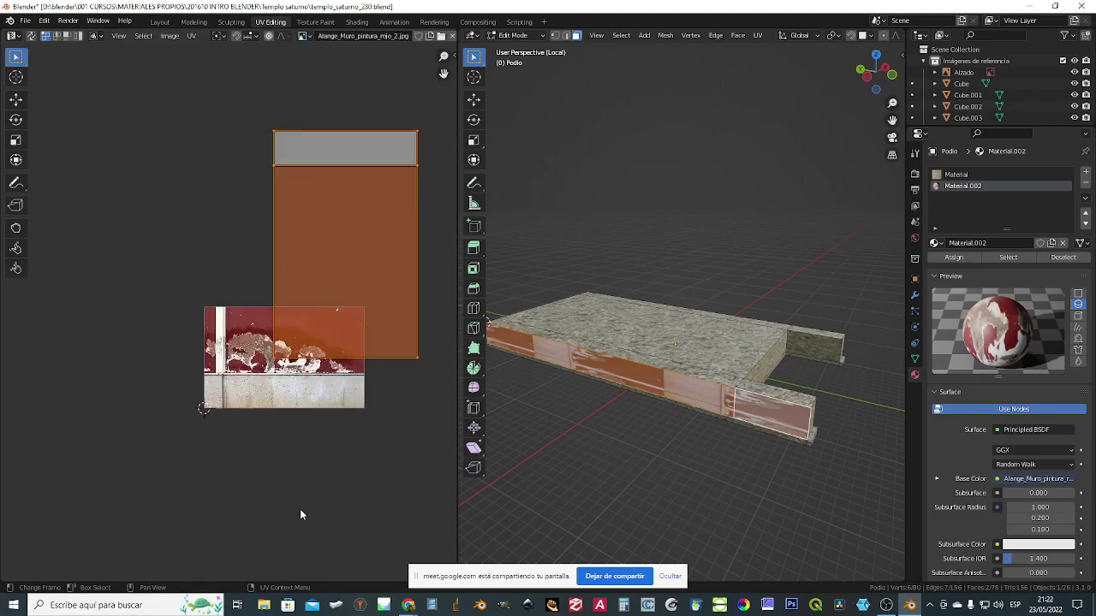
# - Unwrap the two selected side faces with Project from View in the left orthographic view
pyautogui.moveTo(513, 376); pyautogui.dragTo(665, 397, button='middle')
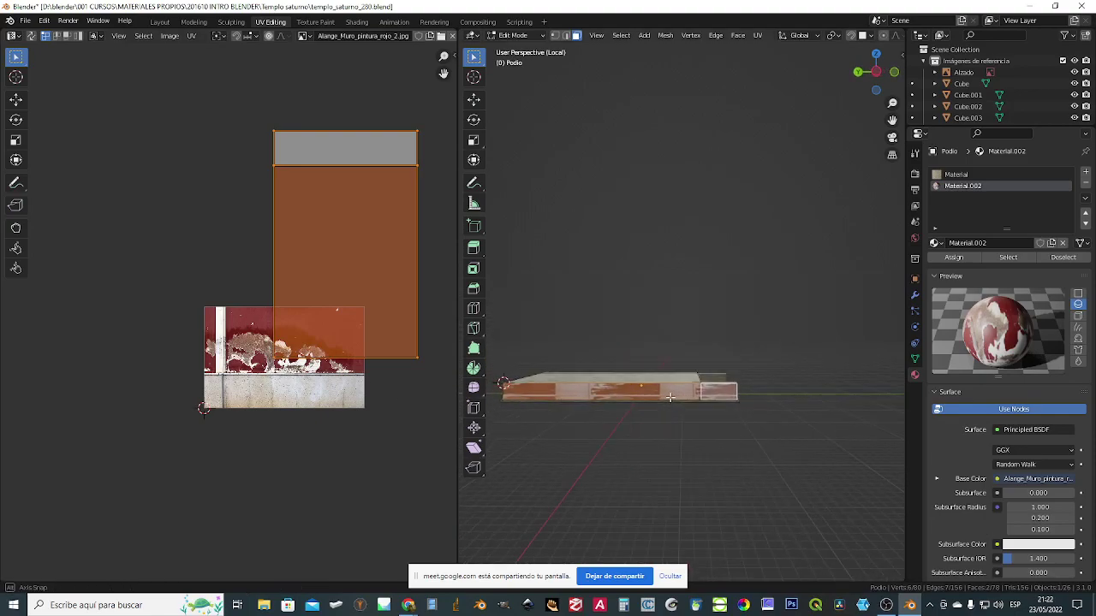
pyautogui.press('ctrl+KP_3')
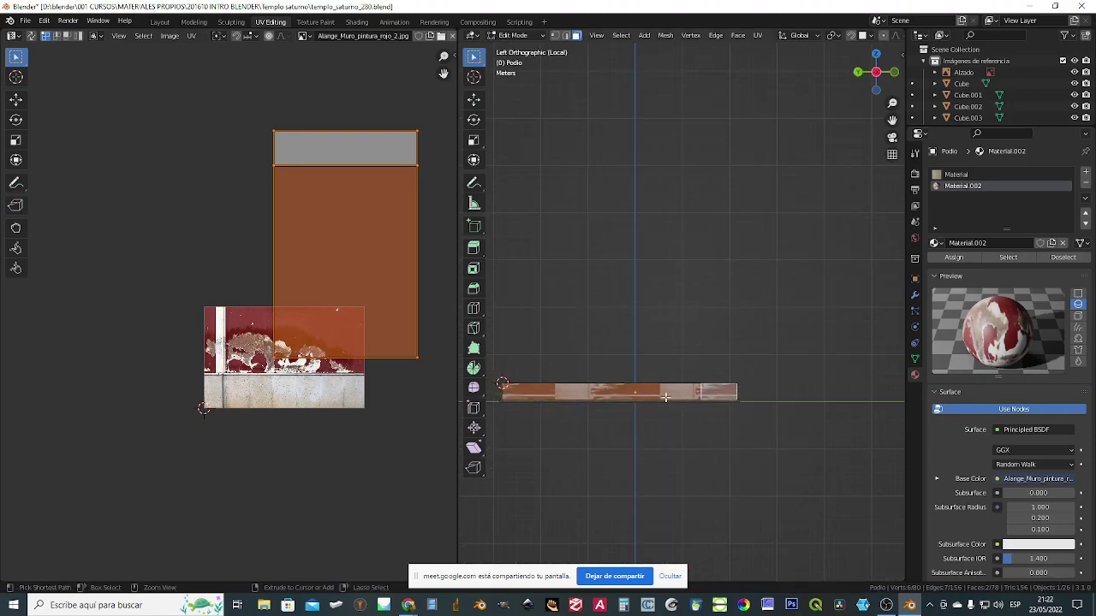
pyautogui.keyDown('shift'); pyautogui.moveTo(702, 334); pyautogui.dragTo(758, 269, button='middle'); pyautogui.keyUp('shift')
pyautogui.scroll(3, 721, 301)
pyautogui.keyDown('shift'); pyautogui.moveTo(697, 313); pyautogui.dragTo(761, 259, button='middle'); pyautogui.keyUp('shift')
pyautogui.scroll(-2, 716, 311)
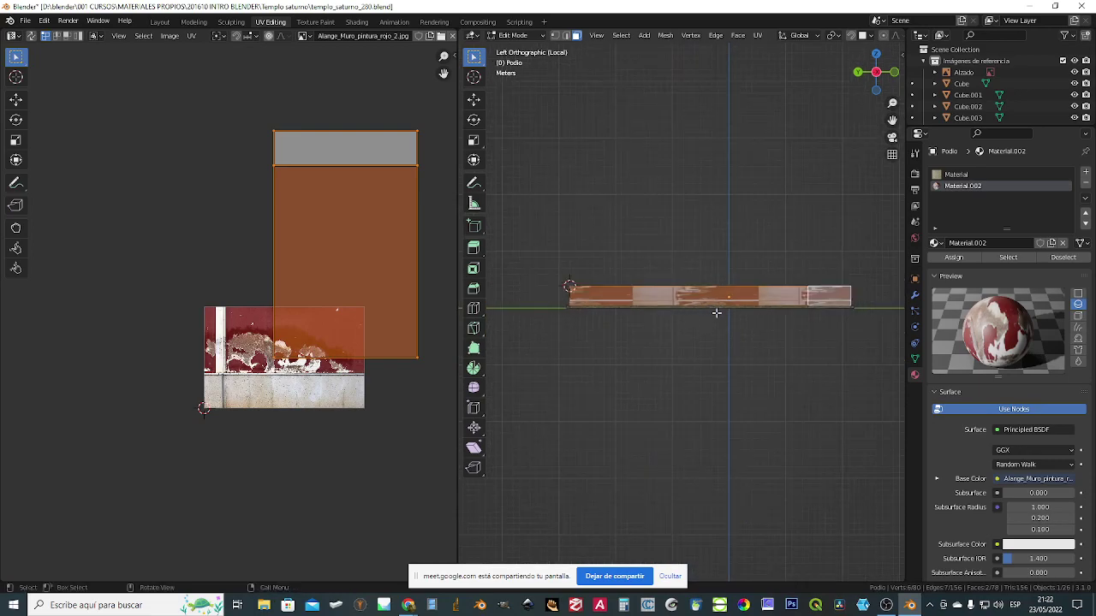
pyautogui.press('u')
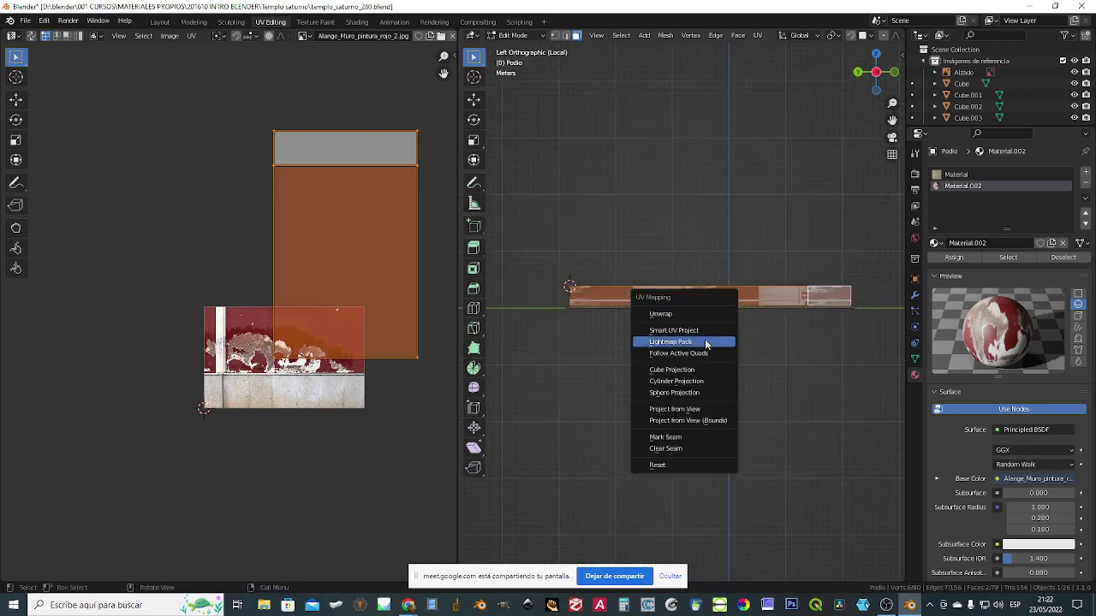
pyautogui.click(700, 409)
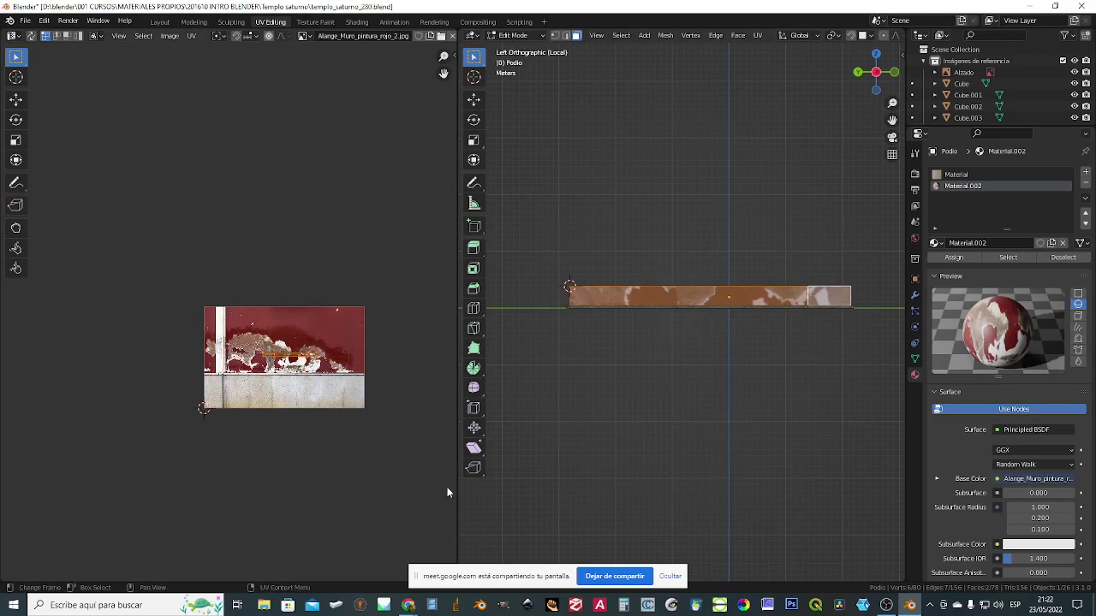
pyautogui.scroll(3, 238, 500)
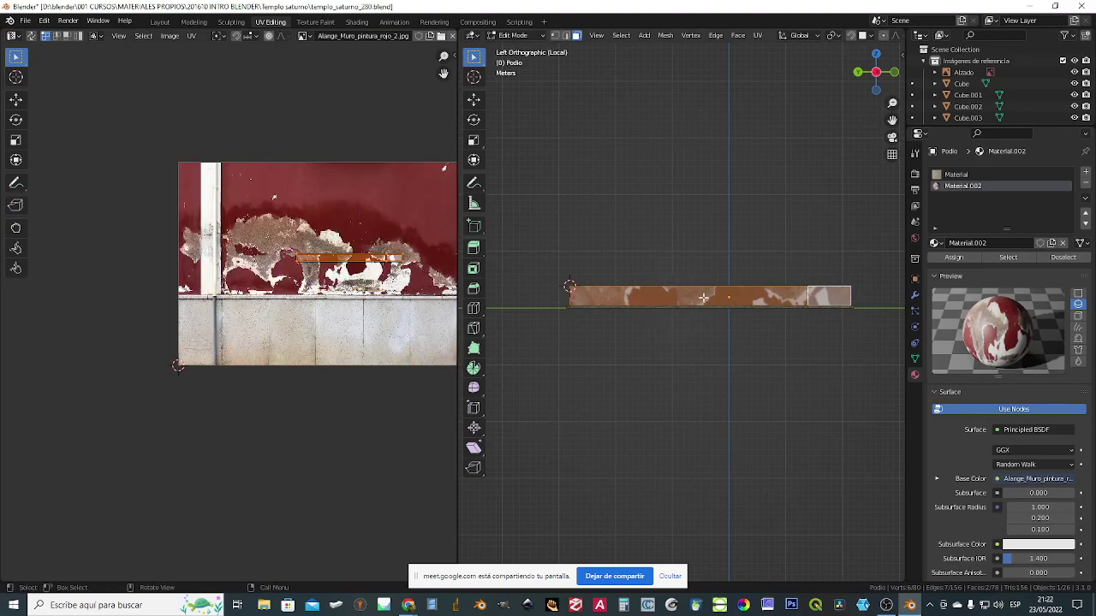
pyautogui.scroll(2, 370, 248)
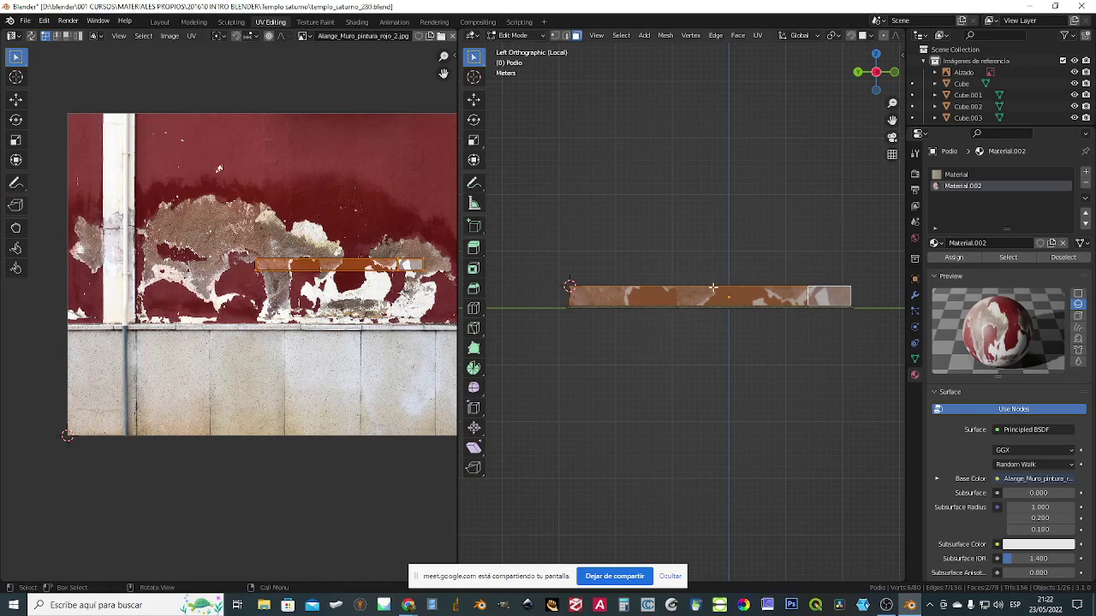
# - Apply Project from View to the selected side faces from an oblique perspective view to demonstrate the slanted projection
pyautogui.scroll(-3, 314, 278)
pyautogui.moveTo(631, 385); pyautogui.dragTo(710, 428, button='middle')
pyautogui.press('u')
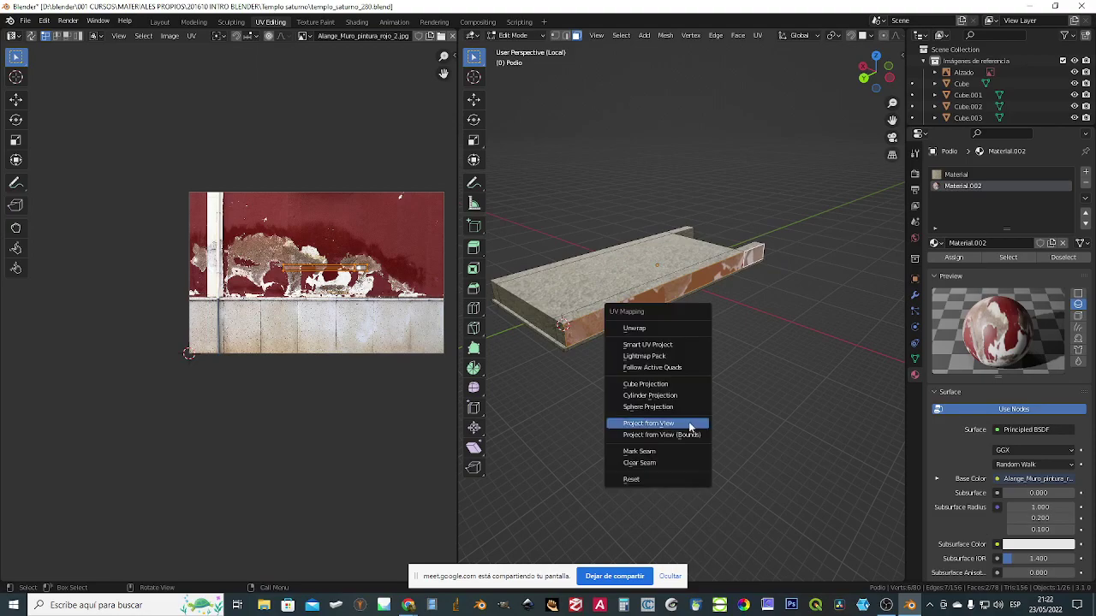
pyautogui.click(674, 423)
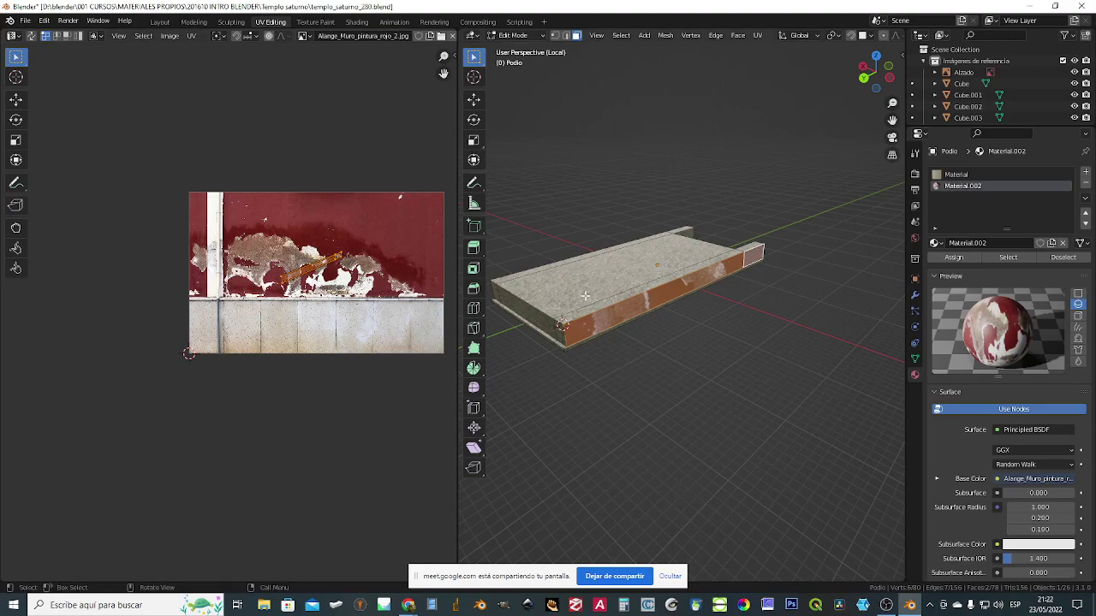
# - Reproject the two selected side faces' UVs with Project from View, using the straight left orthographic view
pyautogui.press('ctrl+KP_3')
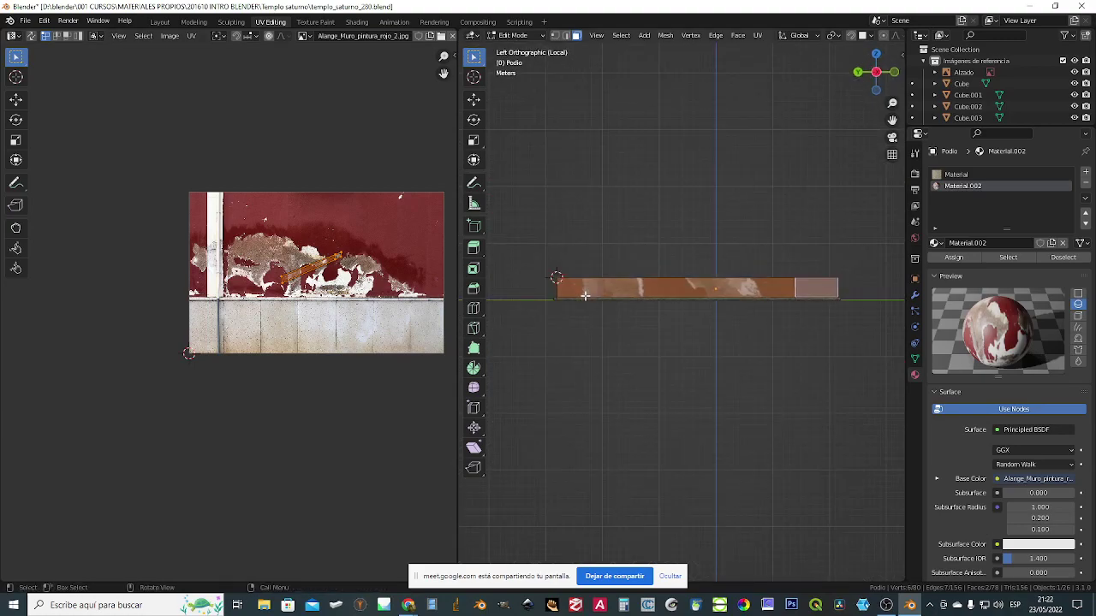
pyautogui.press('u')
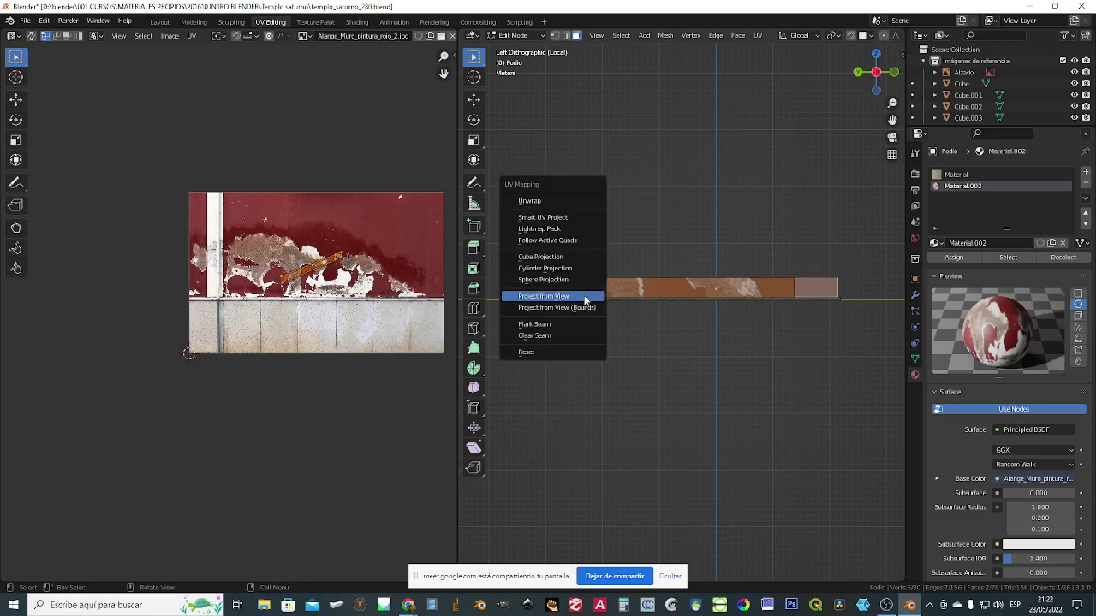
pyautogui.click(582, 297)
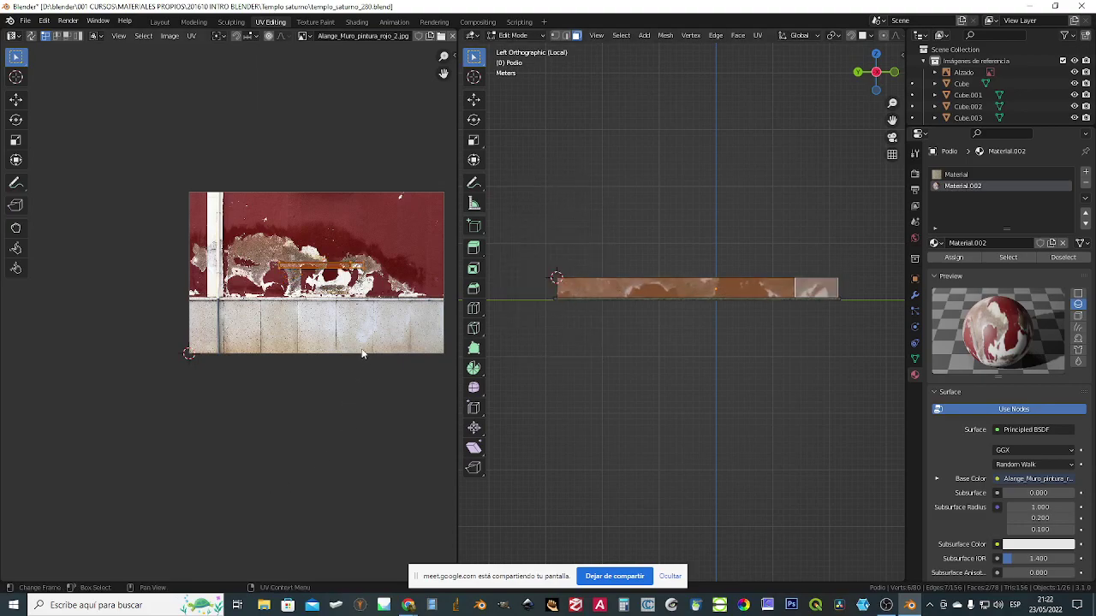
# - Scale the side faces' UVs up uniformly by about 24.9 and shift them about 0.05 m down over the wall image
pyautogui.scroll(-2, 364, 357)
pyautogui.moveTo(378, 404); pyautogui.dragTo(248, 376, button='middle')
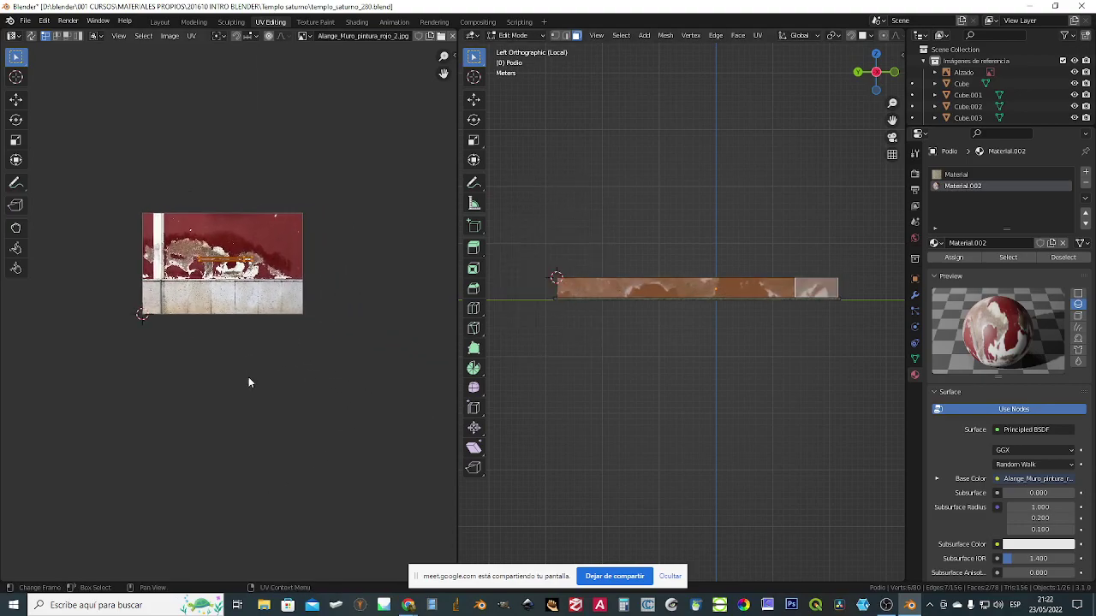
pyautogui.press('s')
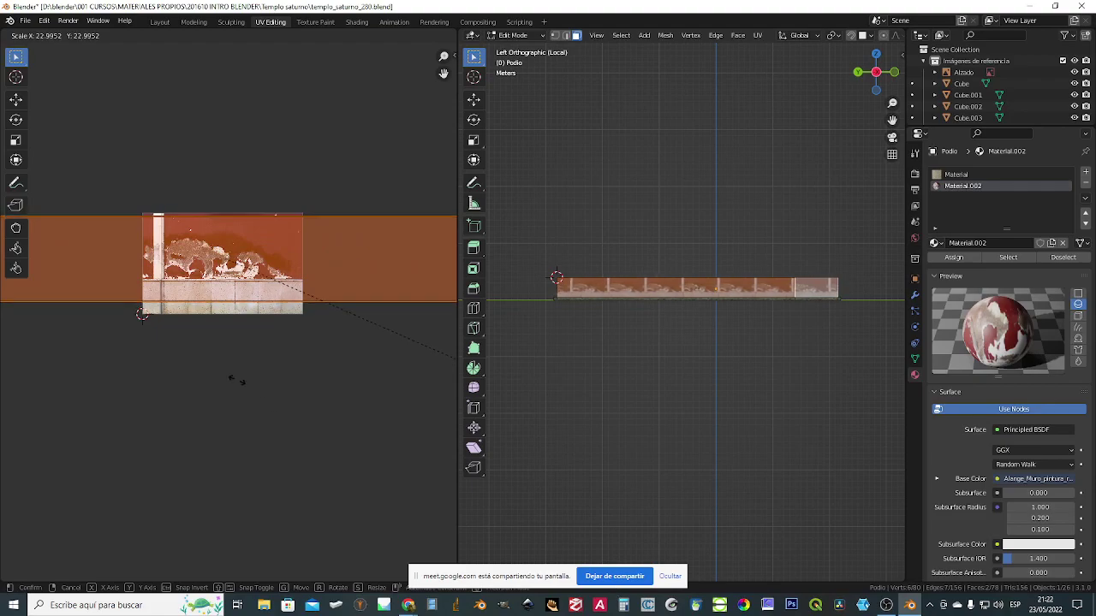
pyautogui.press('Return')
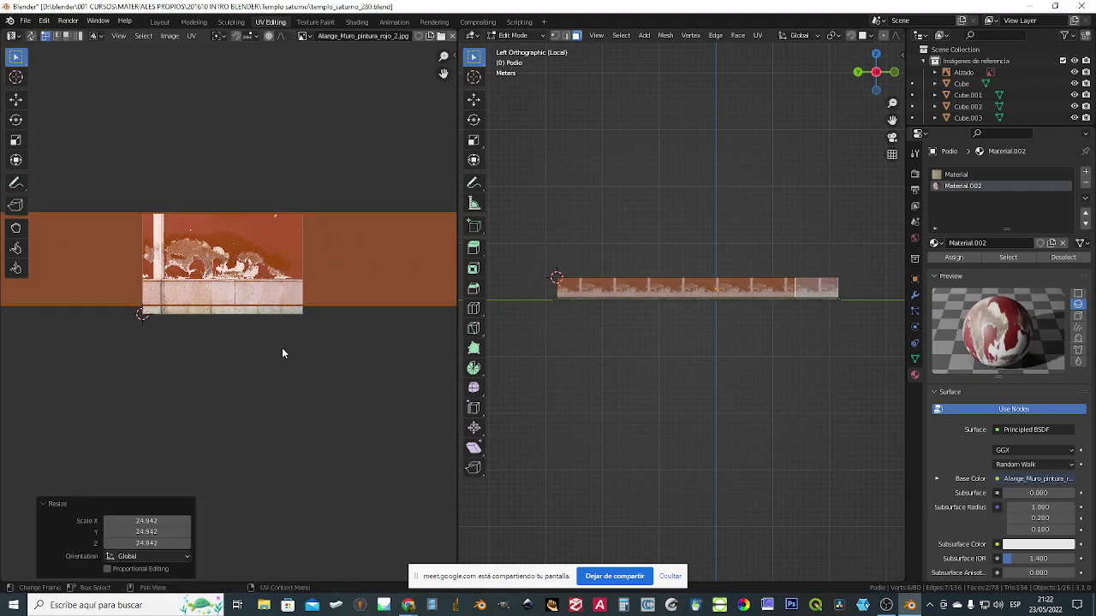
pyautogui.press('g')
pyautogui.click(414, 385)
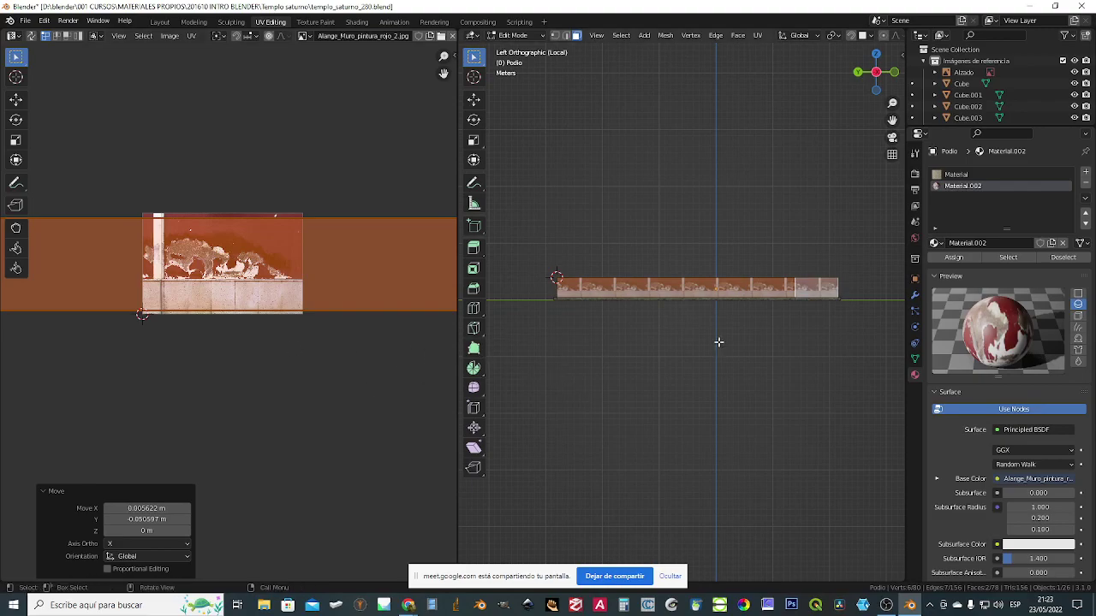
# - Scale the side faces' UVs down uniformly by a factor of about 0.647 to enlarge the wall pattern on the podium
pyautogui.scroll(3, 719, 340)
pyautogui.moveTo(680, 338); pyautogui.dragTo(755, 314, button='middle')
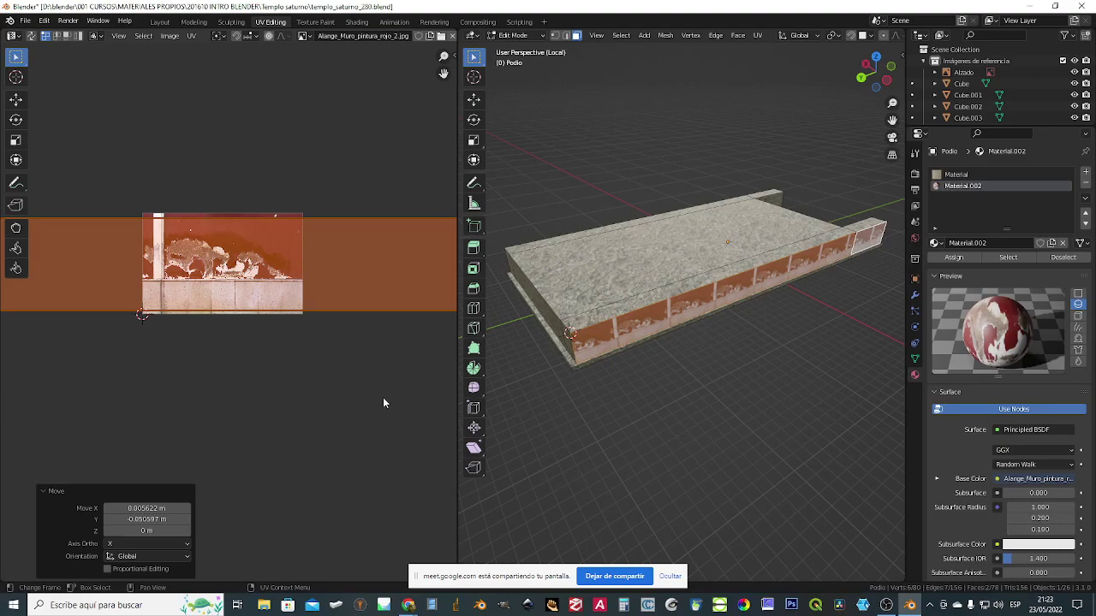
pyautogui.press('s')
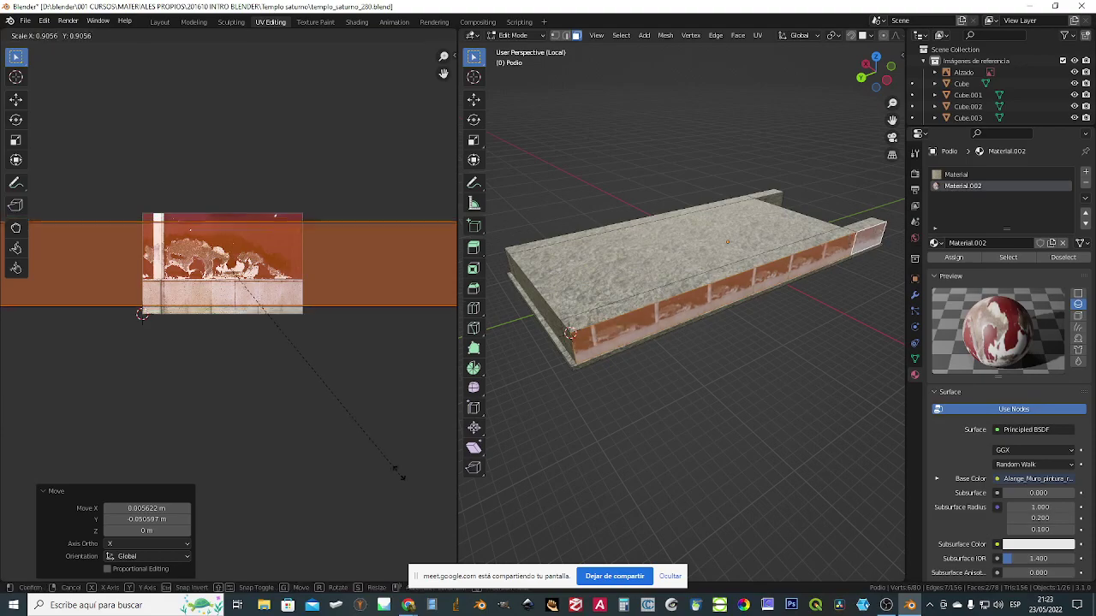
pyautogui.click(360, 407)
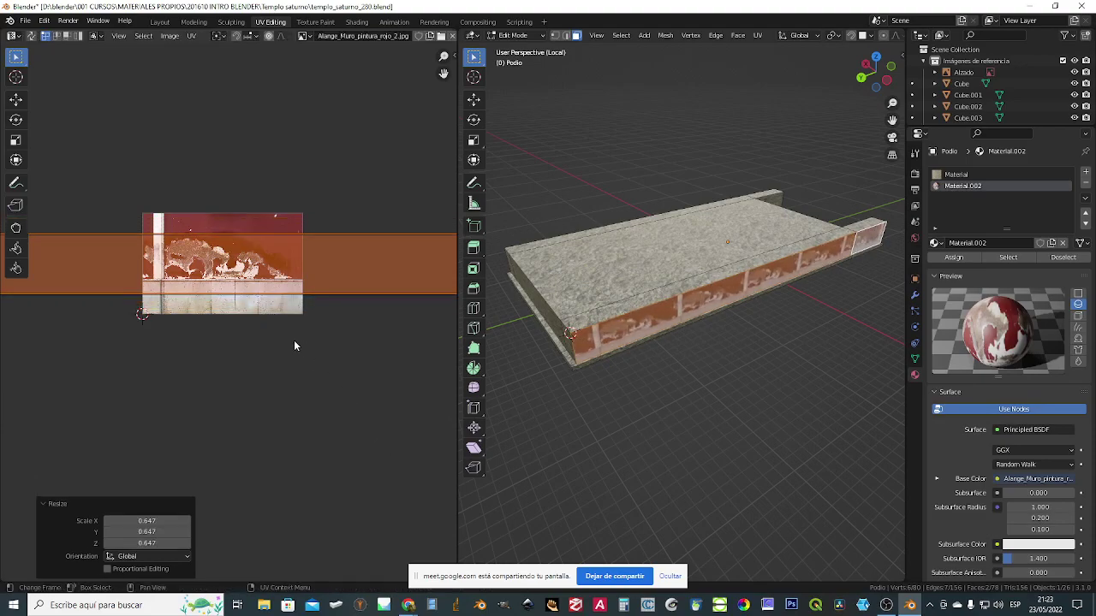
pyautogui.press('s')
pyautogui.rightClick(288, 338)
# - Stretch the side faces' UVs along Y by about 1.65 to match the full height of the wall image
pyautogui.scroll(-5, 289, 338)
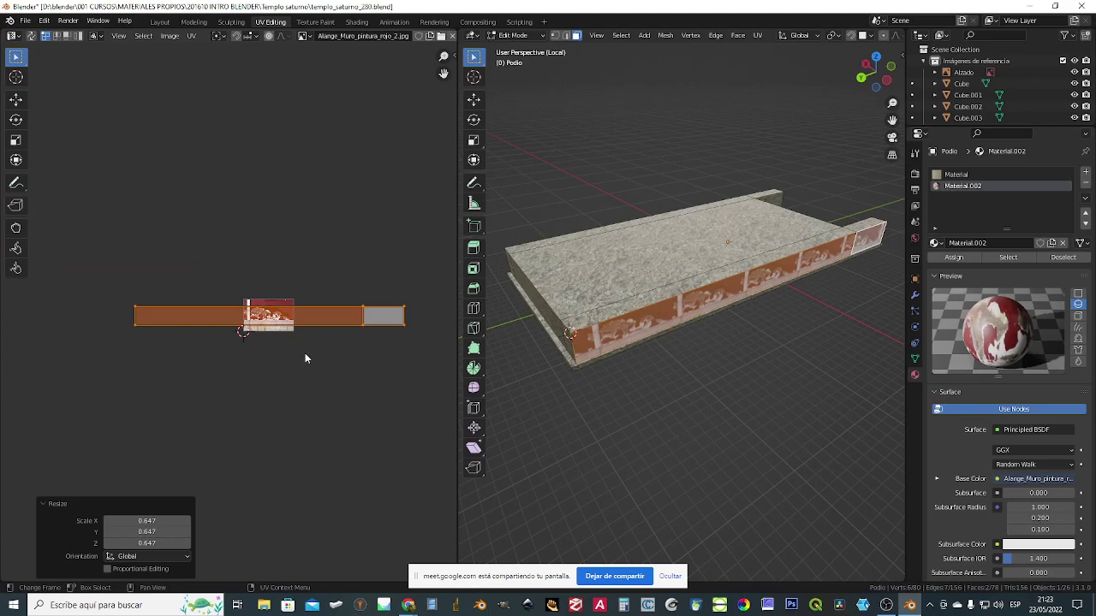
pyautogui.press('s')
pyautogui.press('y')
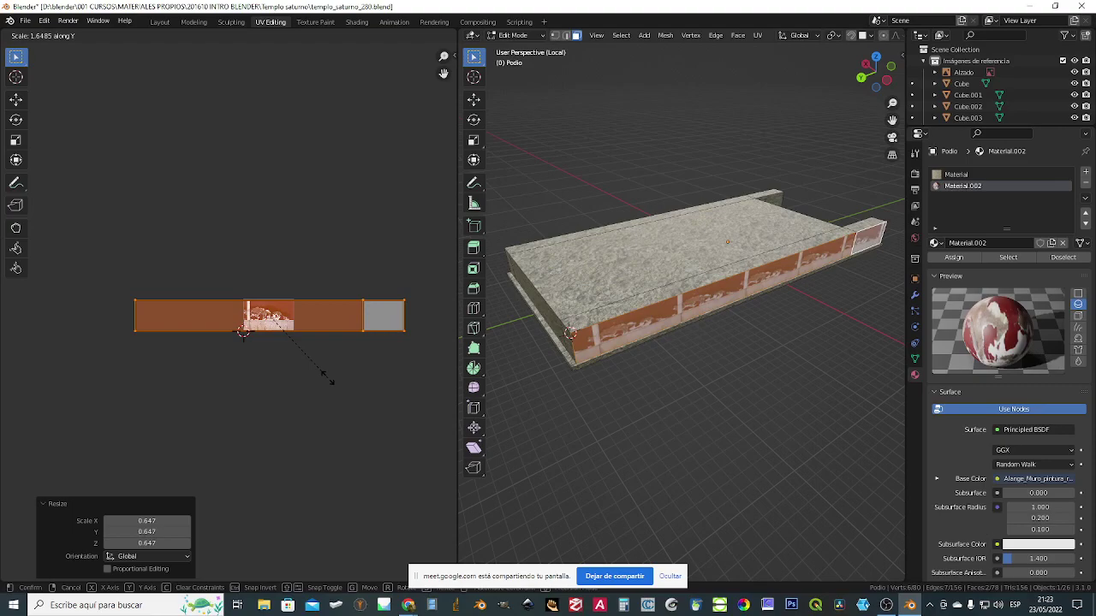
pyautogui.click(325, 377)
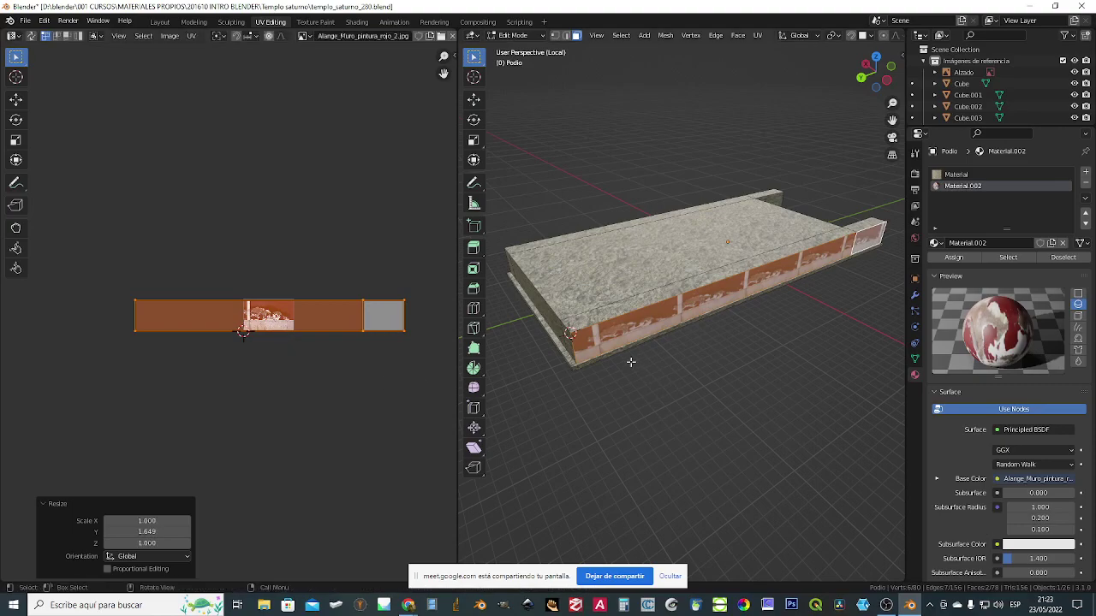
# - Move the side faces' UVs about 0.64 m along X and 0.02 m along Y to slide the pattern along the podium
pyautogui.scroll(5, 634, 362)
pyautogui.moveTo(634, 362); pyautogui.dragTo(682, 349, button='middle')
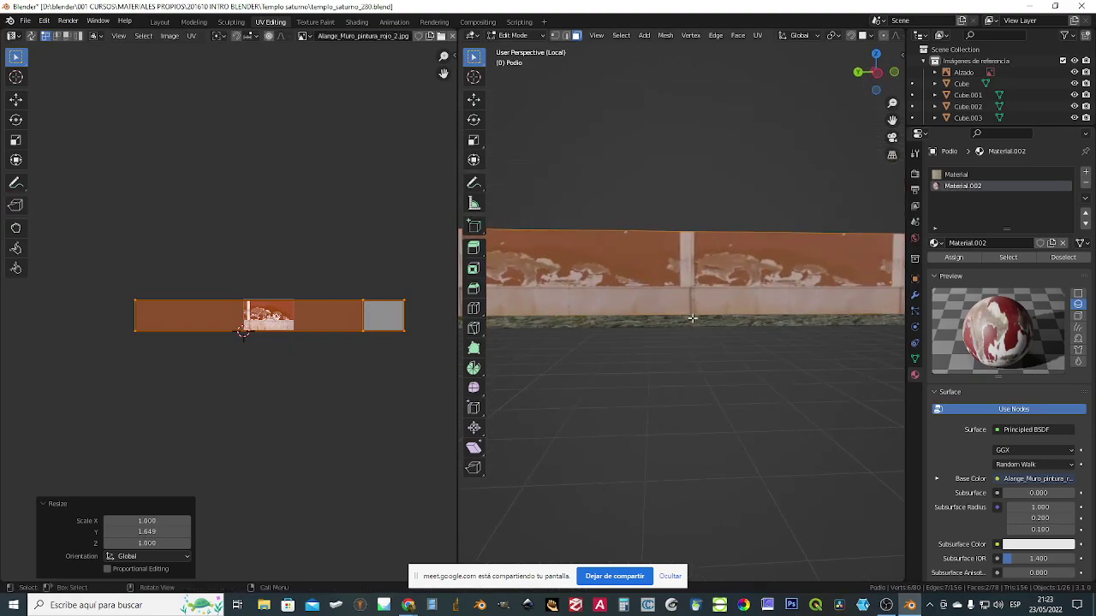
pyautogui.moveTo(742, 269); pyautogui.dragTo(683, 296, button='middle')
pyautogui.scroll(2, 321, 343)
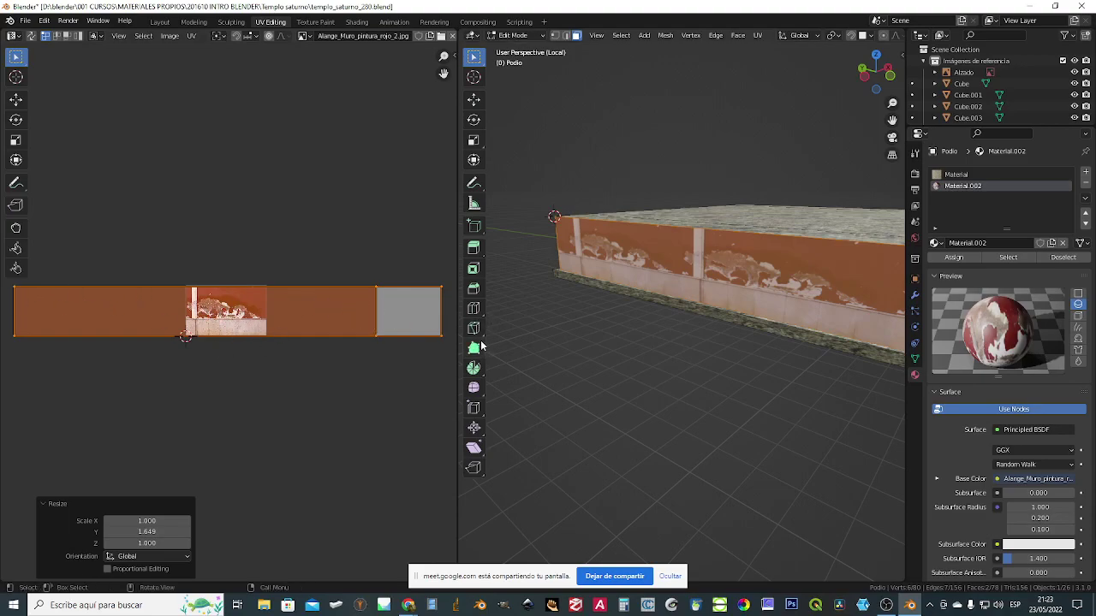
pyautogui.moveTo(652, 323); pyautogui.dragTo(689, 317, button='middle')
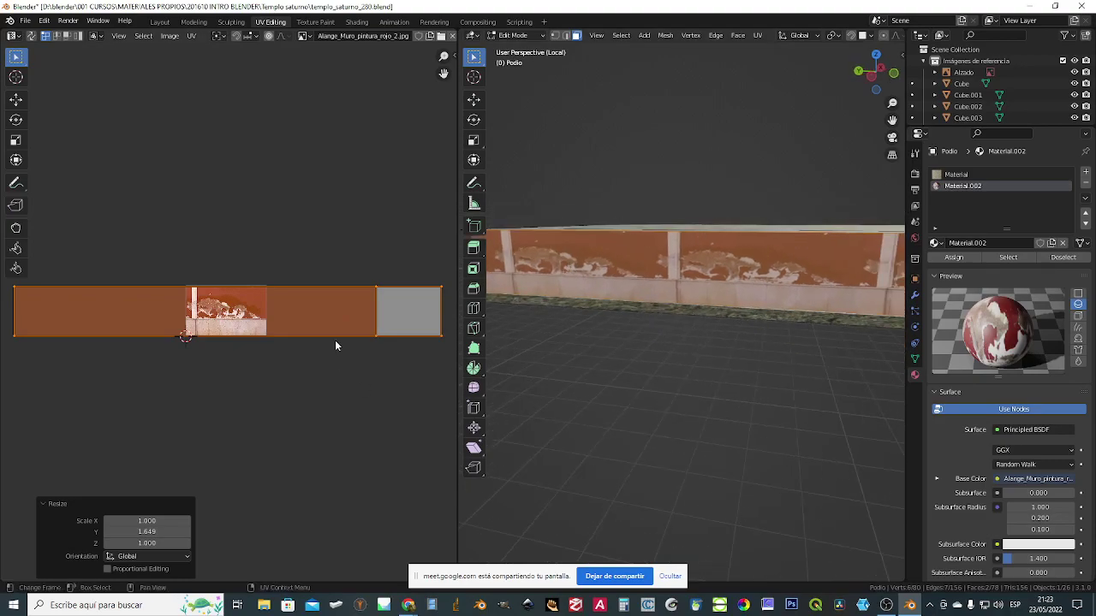
pyautogui.press('g')
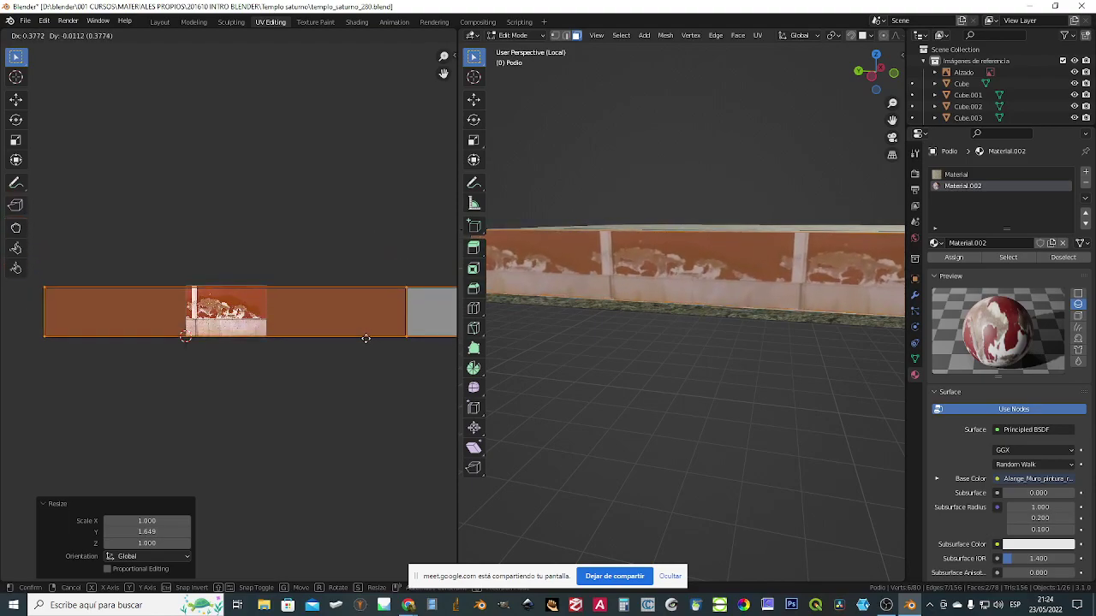
pyautogui.click(368, 344)
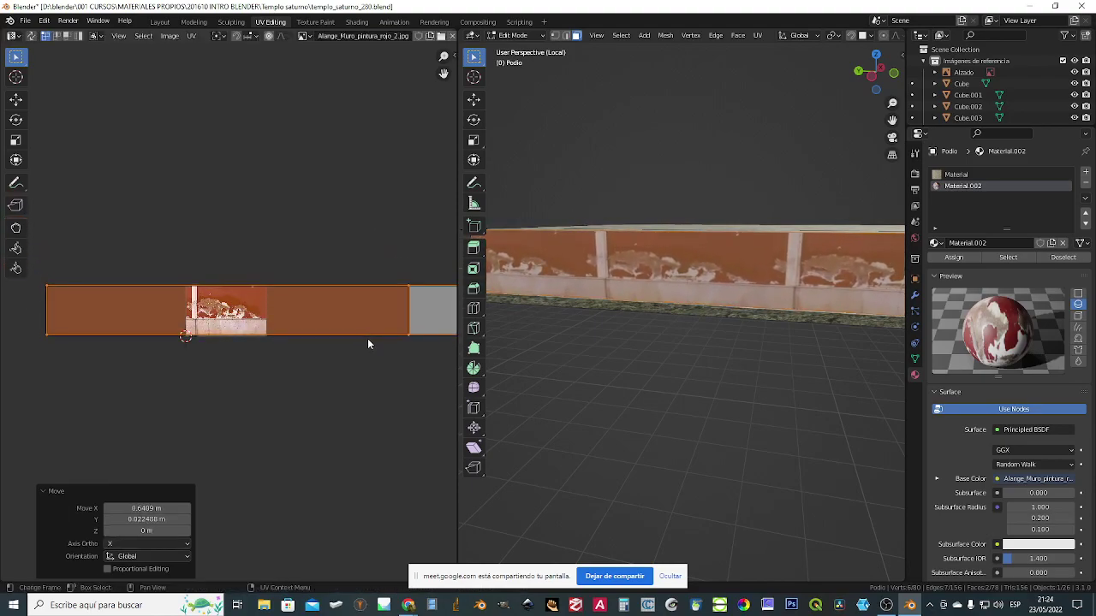
# - Select the outer end edge of the short side face's UVs and scale it along Y to about 0.382, tapering the face
pyautogui.scroll(-2, 360, 344)
pyautogui.scroll(2, 334, 349)
pyautogui.scroll(-2, 318, 355)
pyautogui.moveTo(317, 350); pyautogui.dragTo(215, 319, button='middle')
pyautogui.scroll(1, 277, 330)
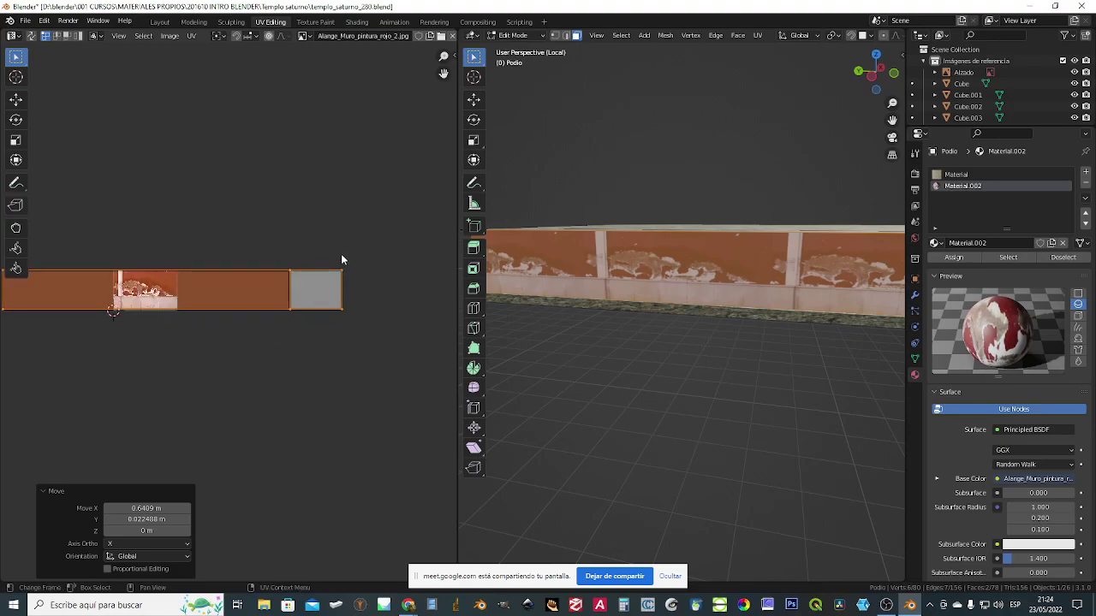
pyautogui.click(325, 274)
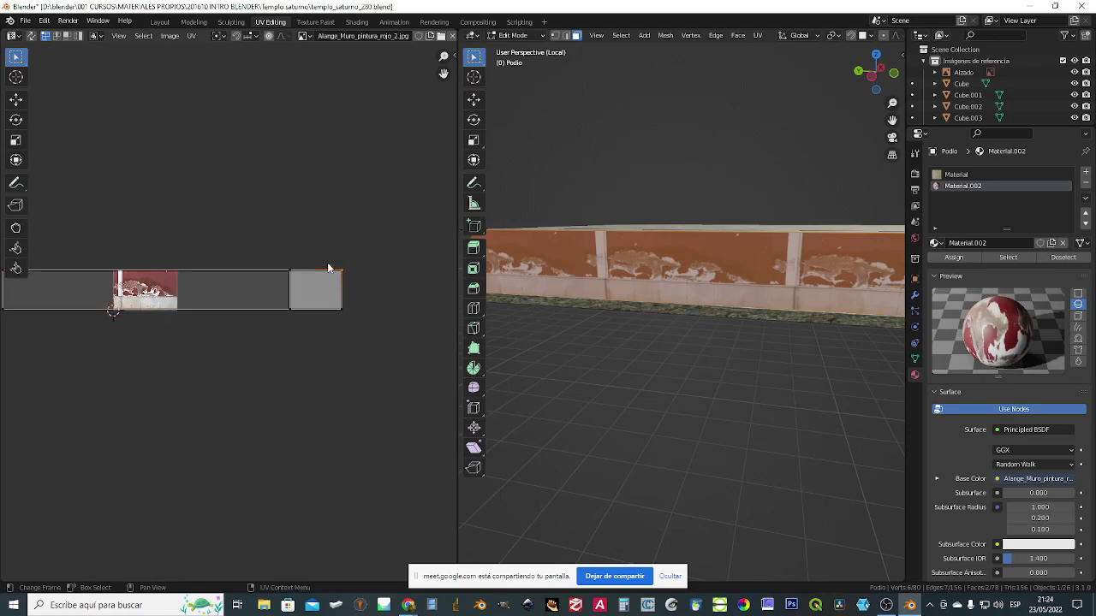
pyautogui.scroll(-3, 400, 345)
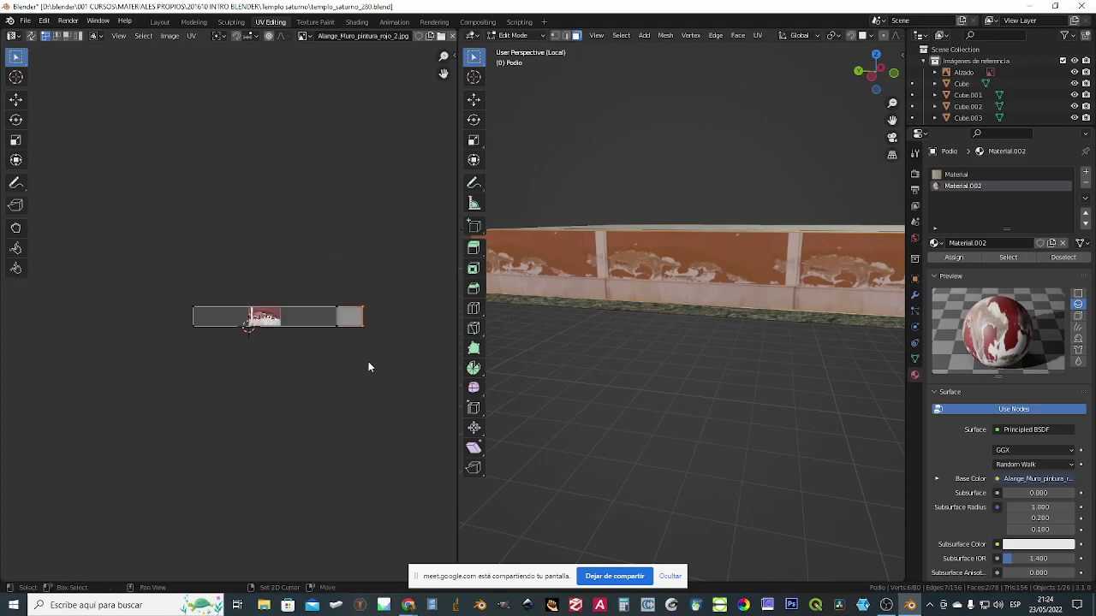
pyautogui.moveTo(369, 367); pyautogui.dragTo(247, 300, button='middle')
pyautogui.scroll(1, 247, 301)
pyautogui.scroll(-5, 796, 358)
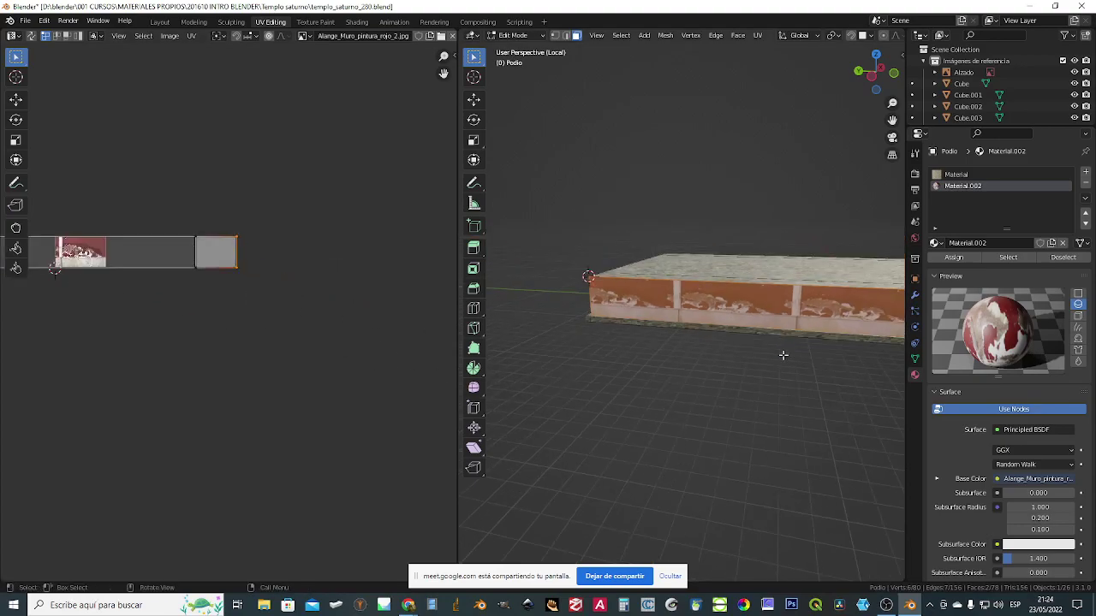
pyautogui.scroll(5, 837, 327)
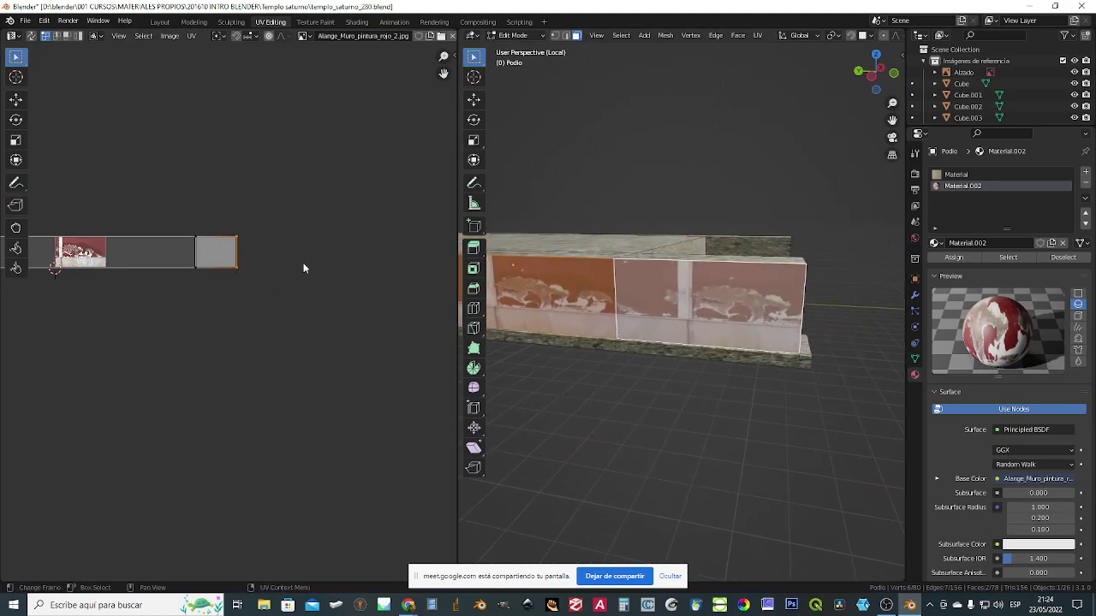
pyautogui.press('s')
pyautogui.press('y')
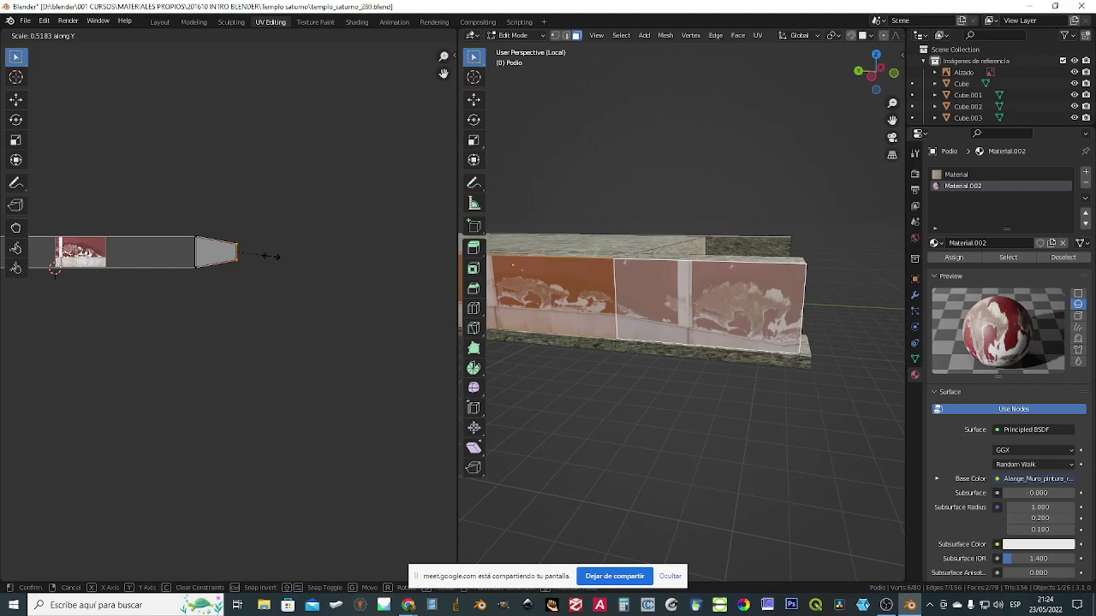
pyautogui.click(239, 244)
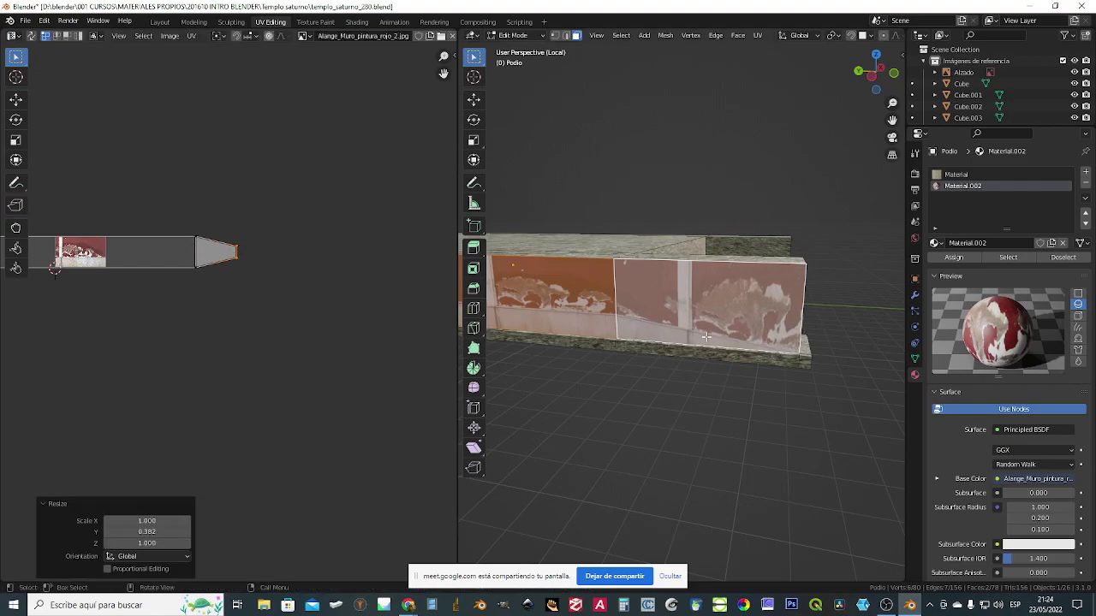
# - Switch the UV selection to faces and select only the short side face with the tapered UVs
pyautogui.click(66, 36)
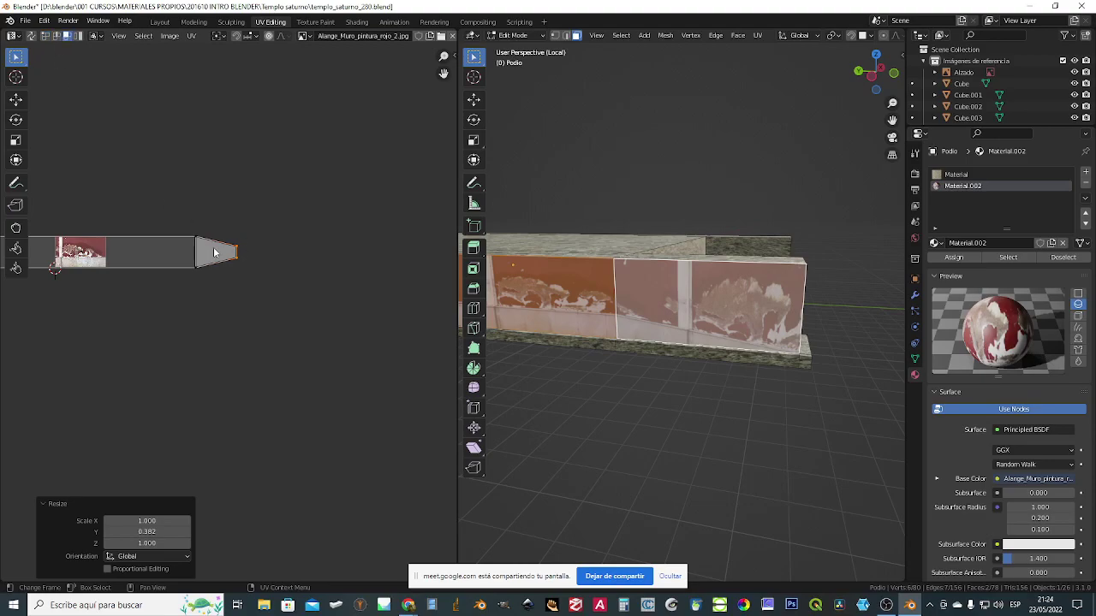
pyautogui.click(214, 252)
pyautogui.click(721, 307)
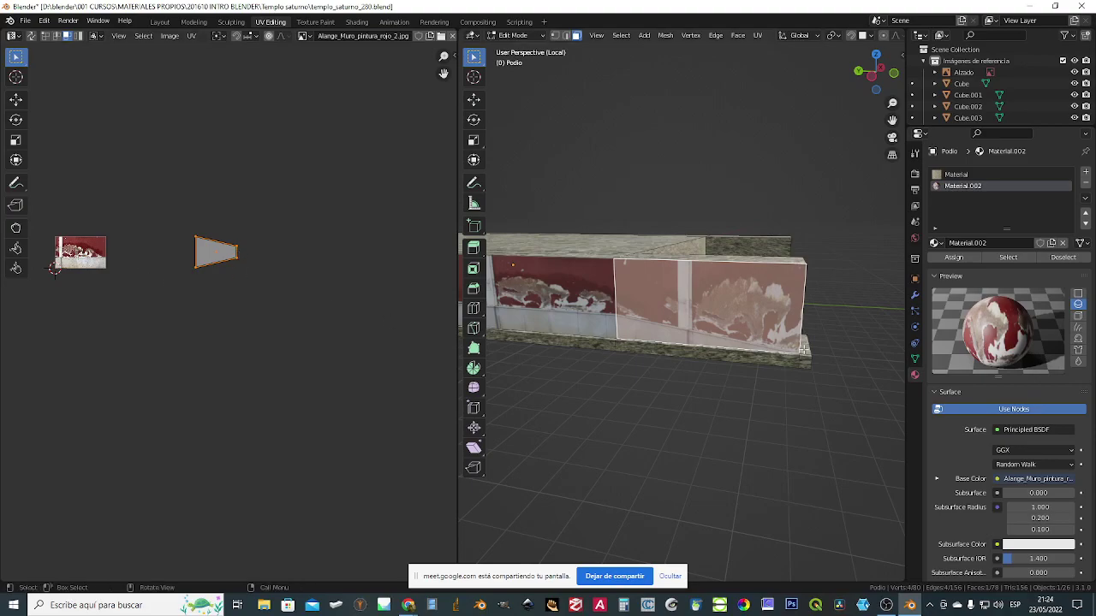
# - Switch the mesh to vertex selection and try to select the four corner vertices of the short side face
pyautogui.click(30, 36)
pyautogui.click(555, 35)
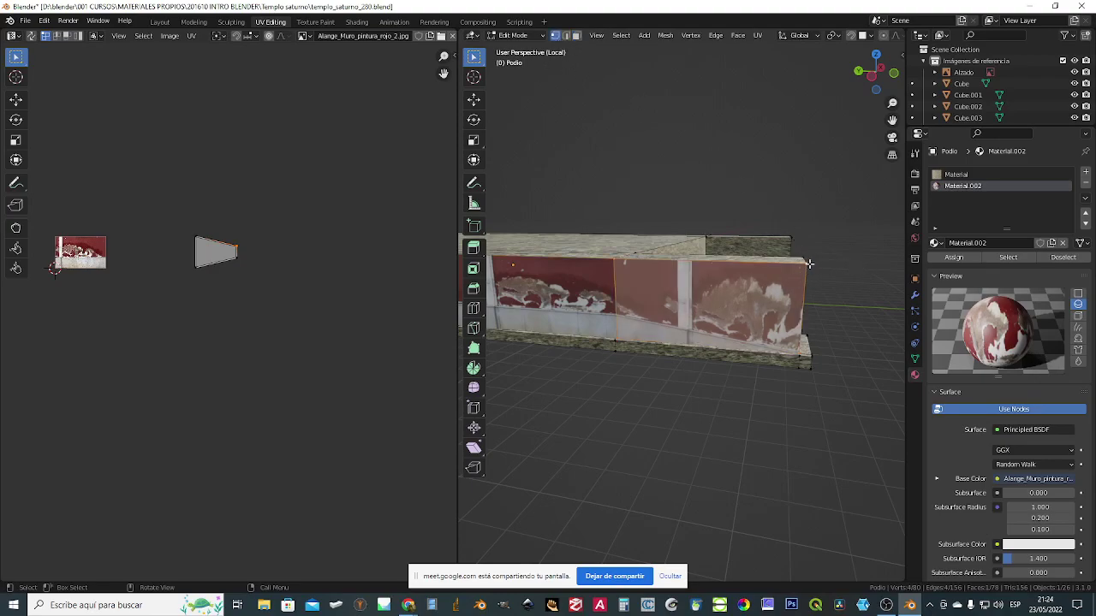
pyautogui.click(806, 262)
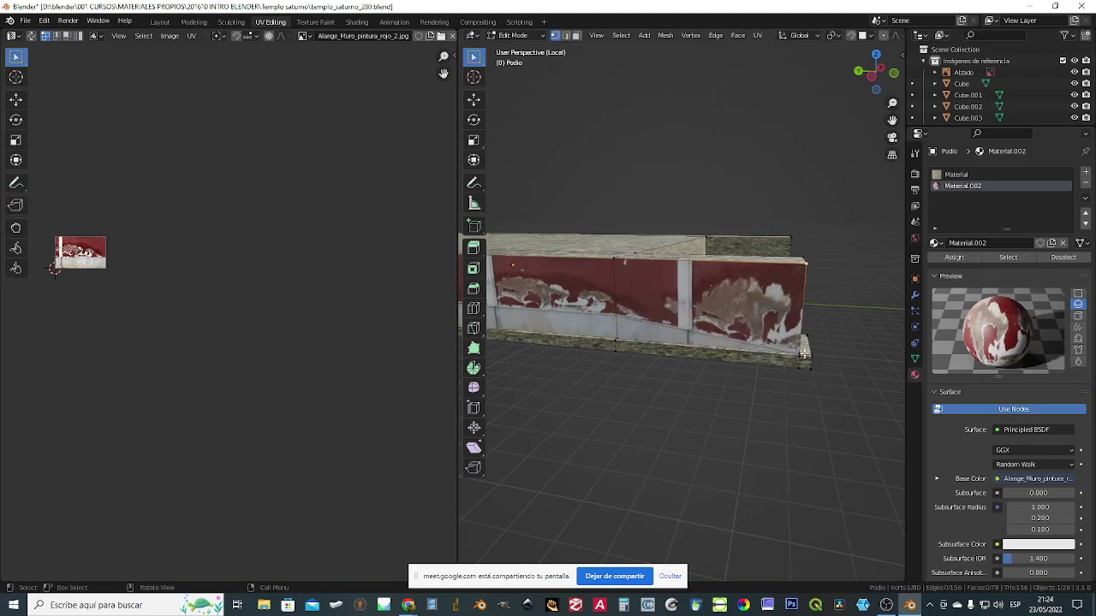
pyautogui.keyDown('shift'); pyautogui.click(615, 260); pyautogui.keyUp('shift')
pyautogui.keyDown('shift'); pyautogui.click(616, 341); pyautogui.keyUp('shift')
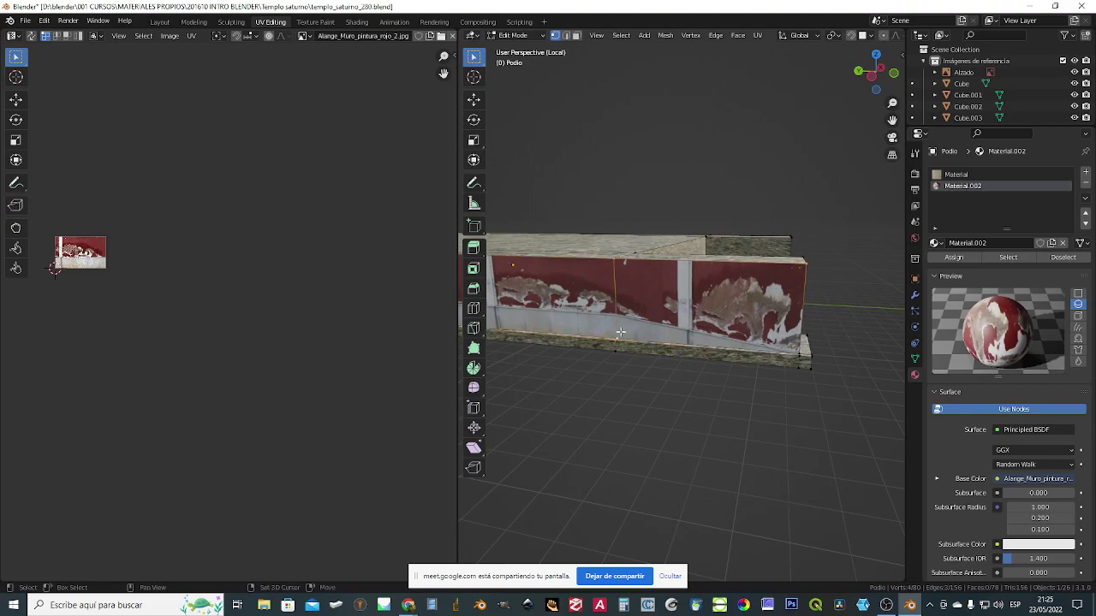
pyautogui.keyDown('shift'); pyautogui.click(799, 351); pyautogui.keyUp('shift')
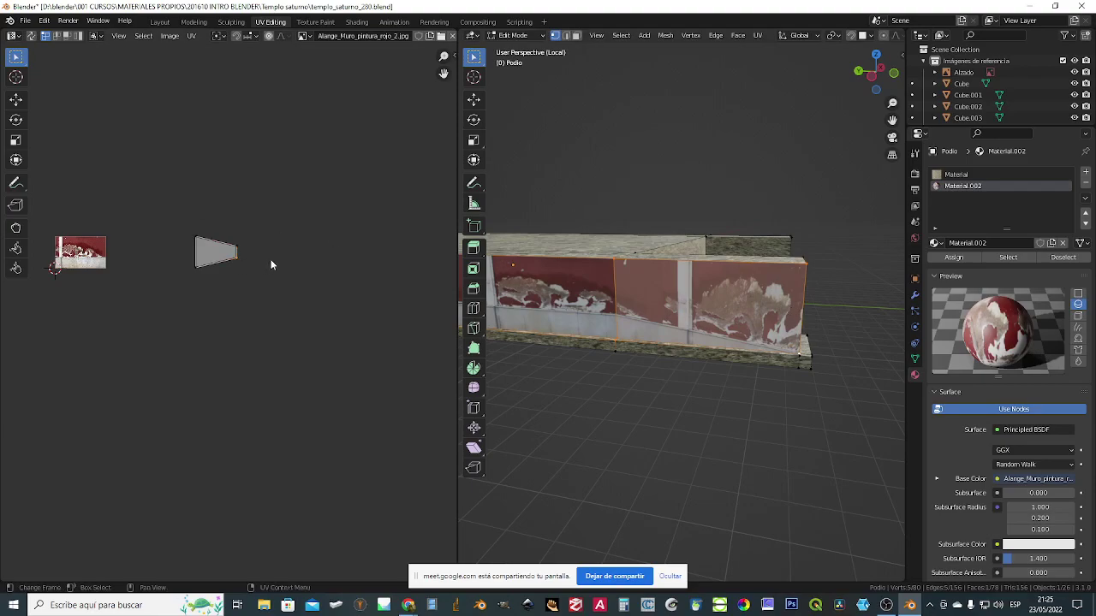
# - Reselect the four corner vertices of the short side face and select all of its tapered UV vertices
pyautogui.moveTo(792, 355); pyautogui.dragTo(815, 359, button='middle')
pyautogui.click(802, 355)
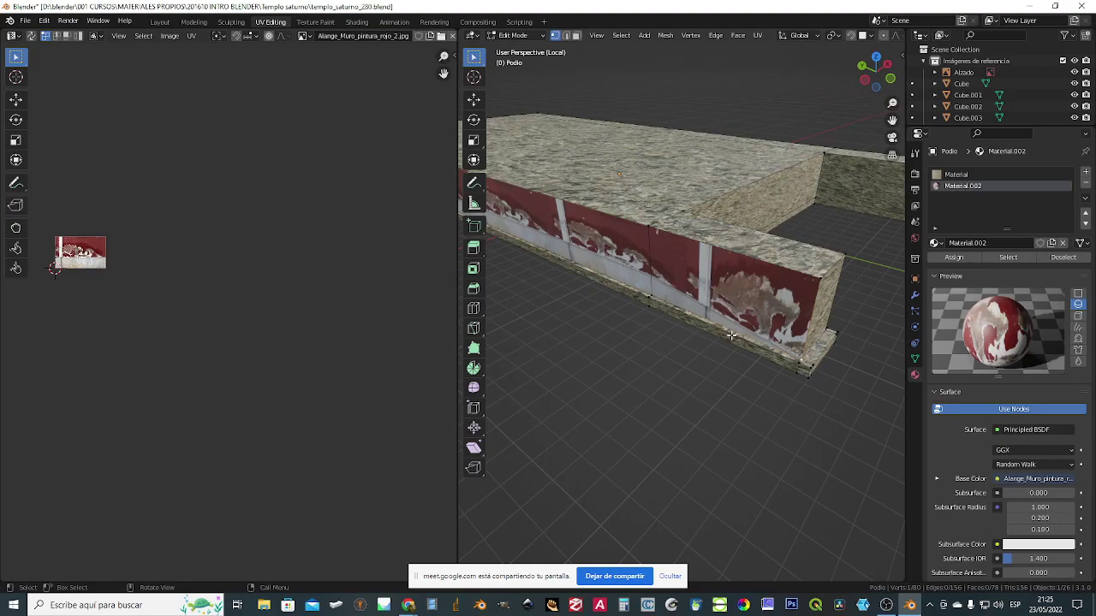
pyautogui.keyDown('shift'); pyautogui.click(818, 282); pyautogui.keyUp('shift')
pyautogui.keyDown('shift'); pyautogui.click(651, 227); pyautogui.keyUp('shift')
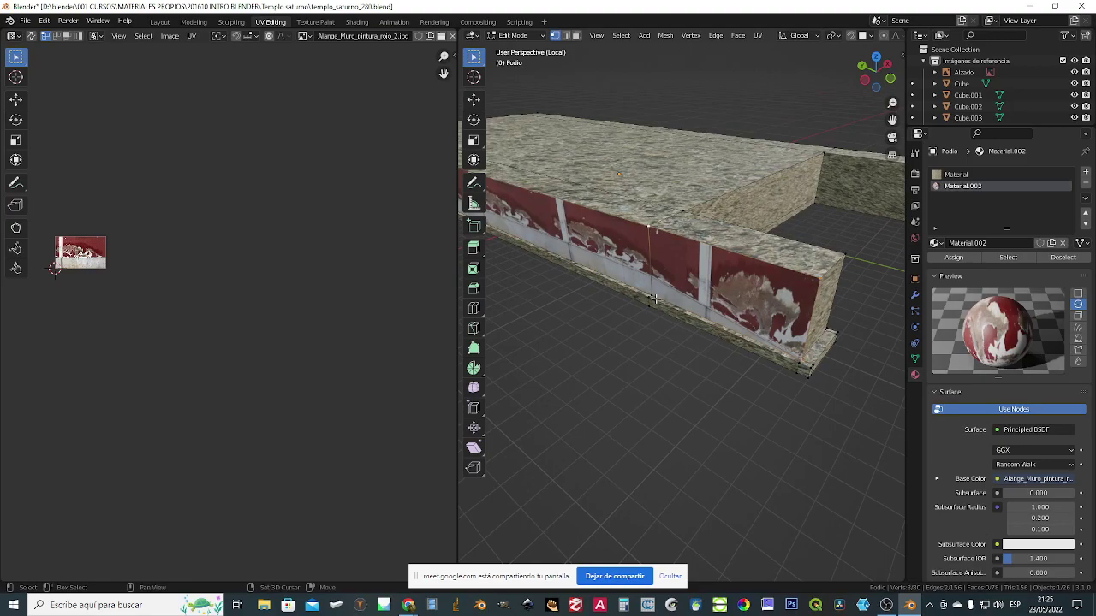
pyautogui.keyDown('shift'); pyautogui.click(652, 295); pyautogui.keyUp('shift')
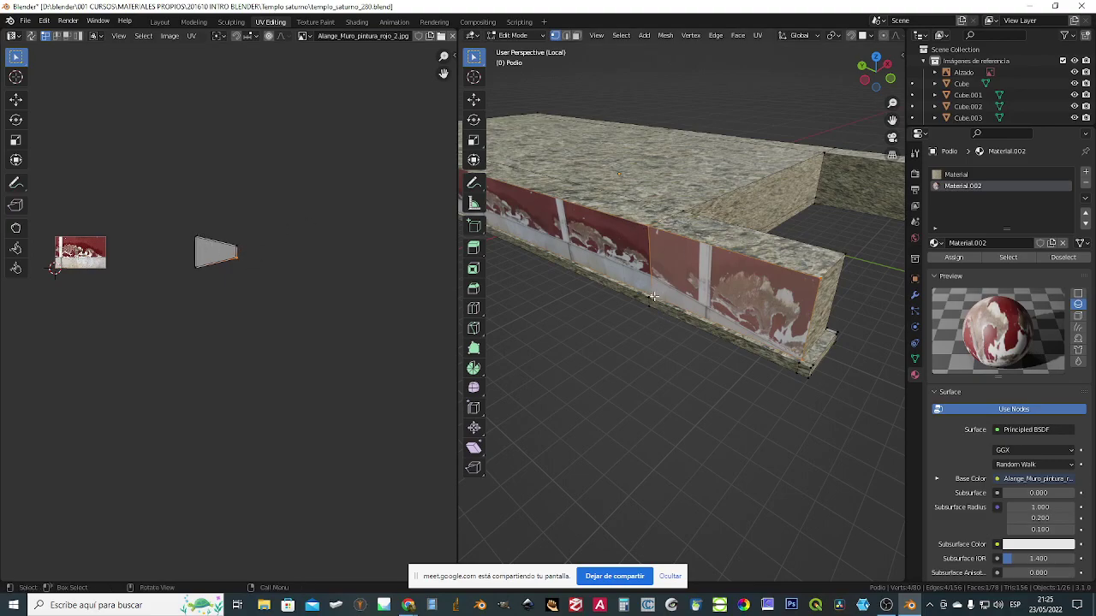
pyautogui.moveTo(191, 227); pyautogui.dragTo(263, 308)
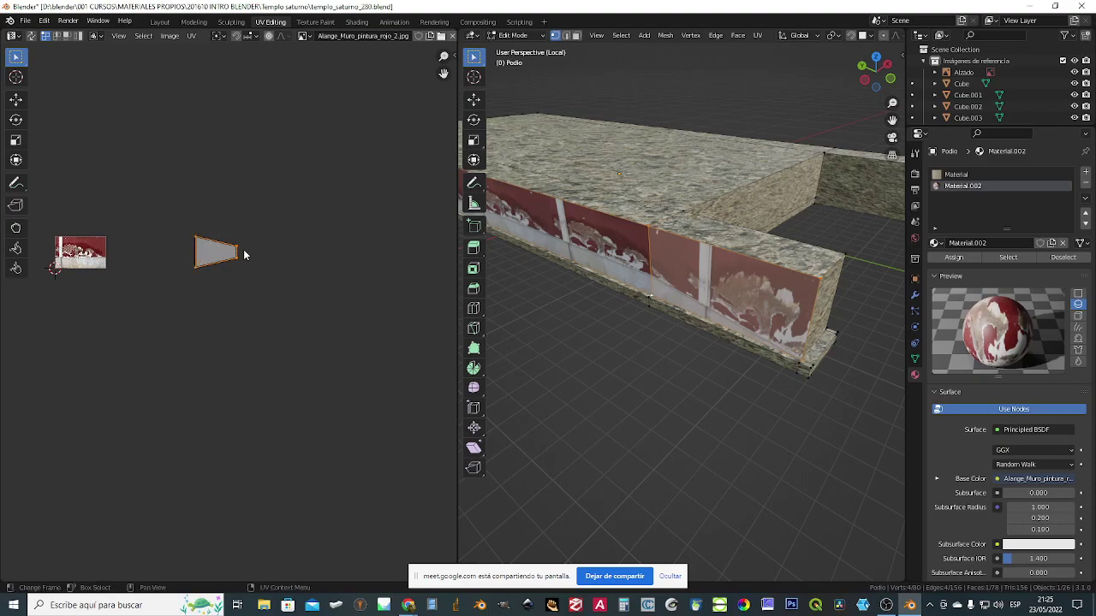
# - Leave Edit Mode on the podium and add a cylinder mesh at the 3D cursor beside the podium's corner
pyautogui.moveTo(805, 338); pyautogui.dragTo(822, 314, button='middle')
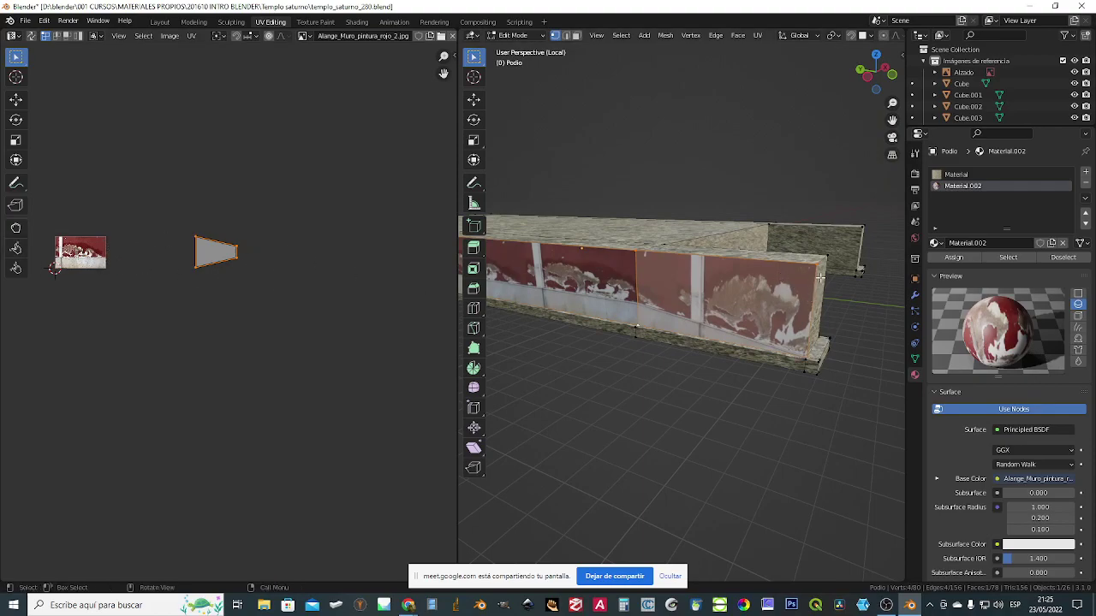
pyautogui.moveTo(807, 281); pyautogui.dragTo(740, 391, button='middle')
pyautogui.press('Tab')
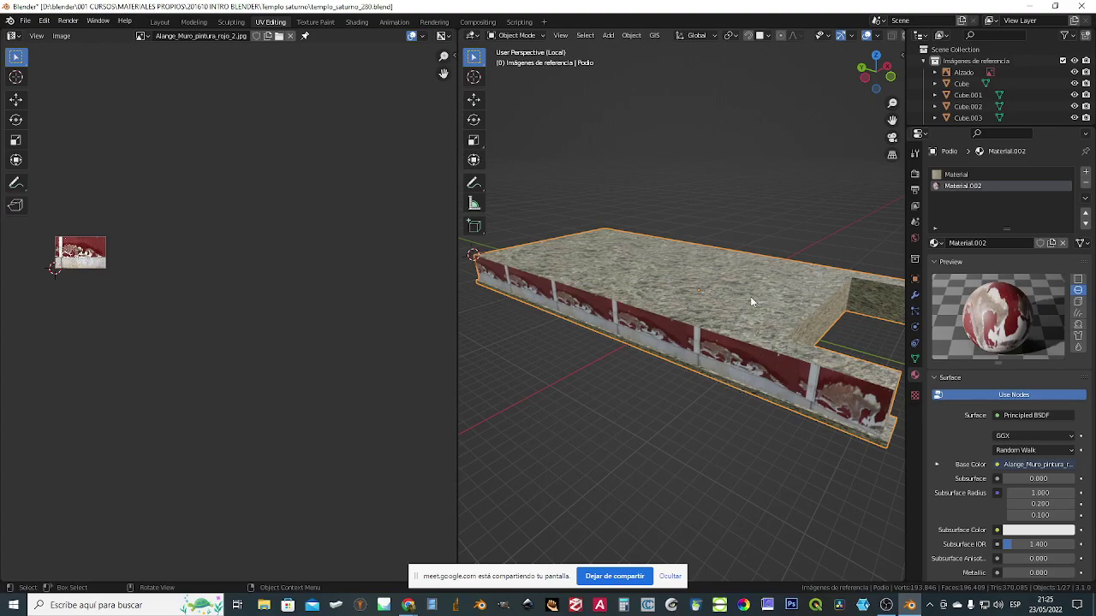
pyautogui.click(608, 35)
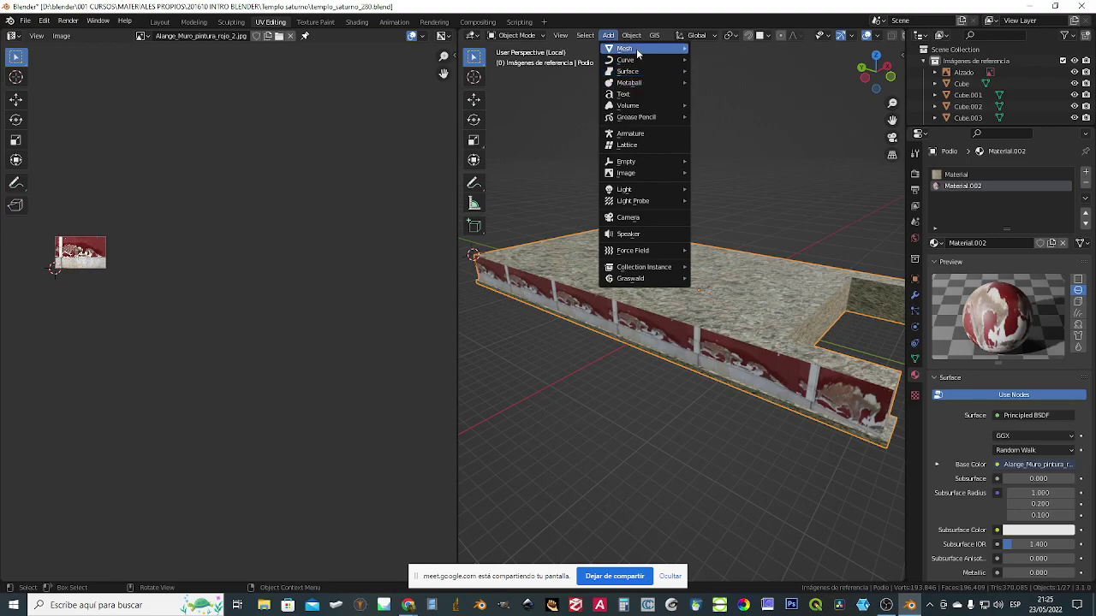
pyautogui.moveTo(637, 50)
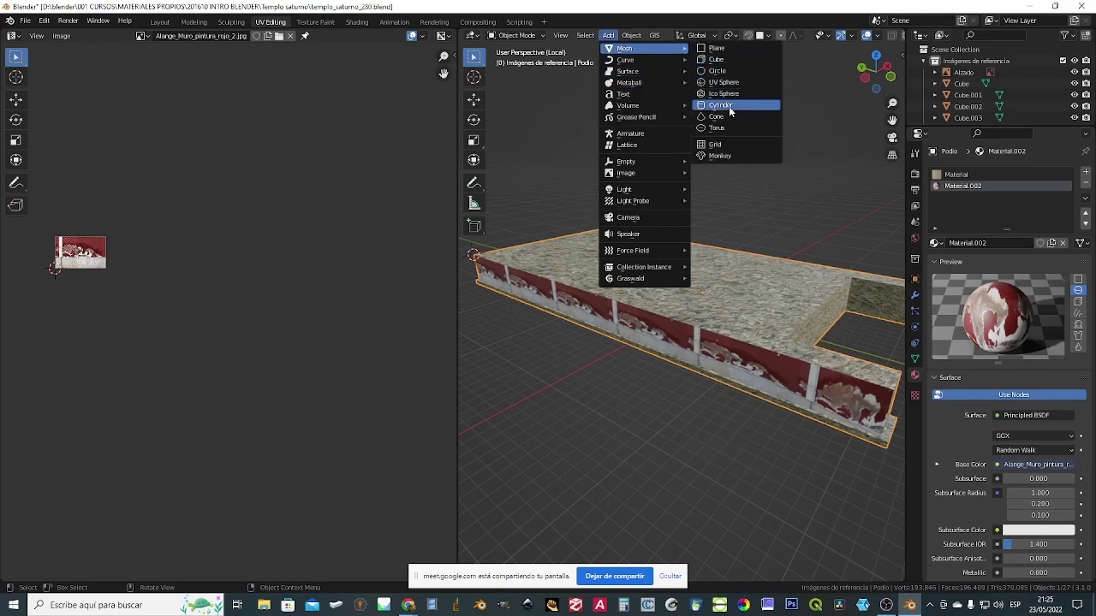
pyautogui.click(720, 104)
pyautogui.scroll(-3, 676, 224)
pyautogui.press('KP_Decimal')
pyautogui.scroll(-3, 554, 301)
pyautogui.moveTo(566, 332); pyautogui.dragTo(648, 322, button='middle')
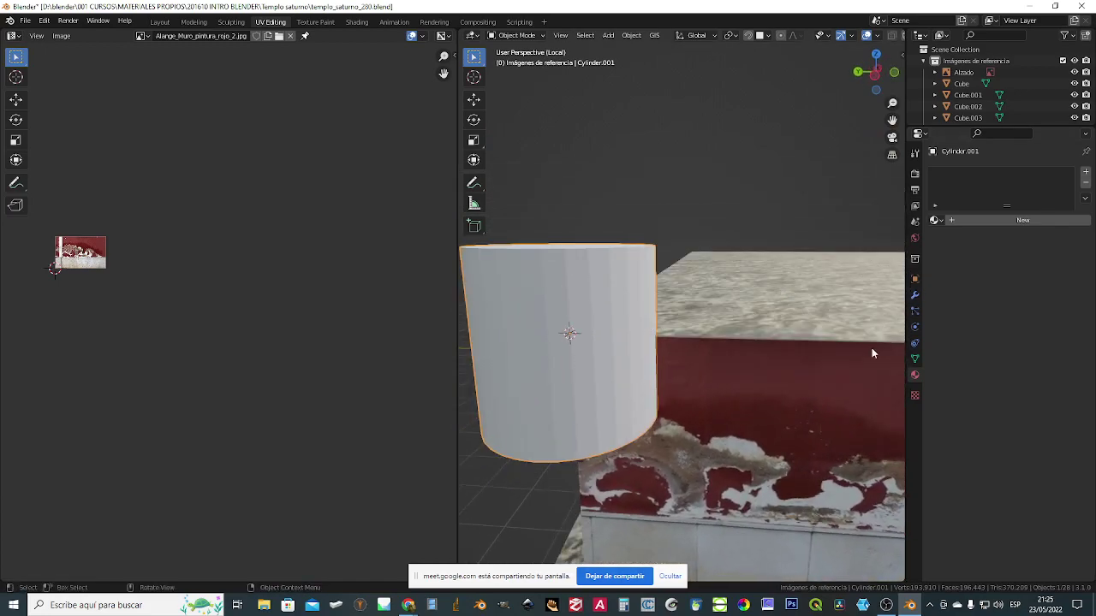
# - Give the new cylinder the existing red wall material, Material.002
pyautogui.click(934, 222)
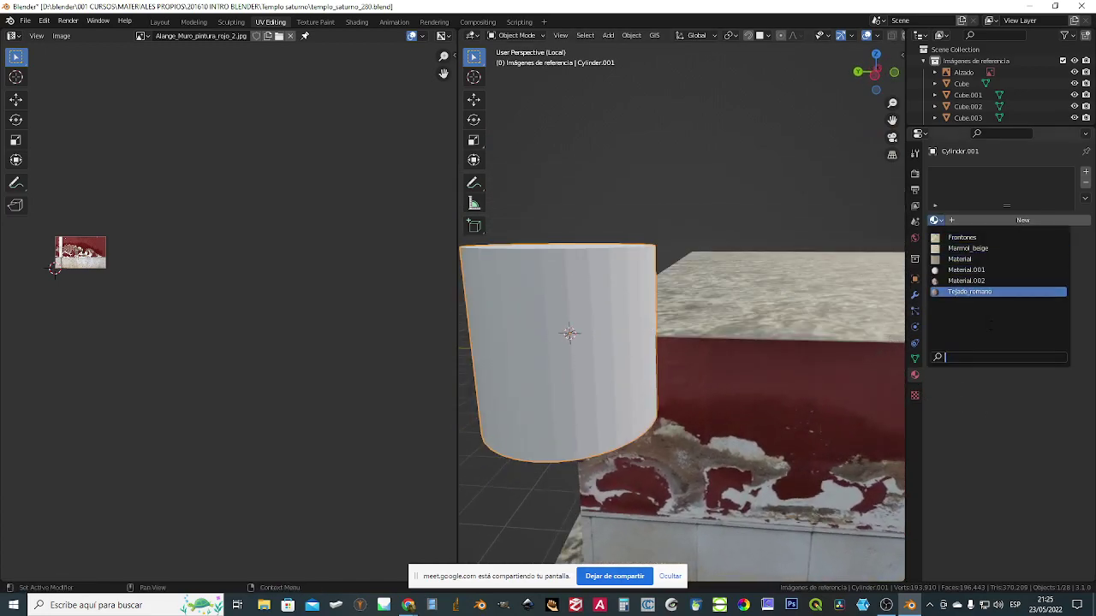
pyautogui.click(966, 281)
pyautogui.moveTo(578, 397); pyautogui.dragTo(591, 392, button='middle')
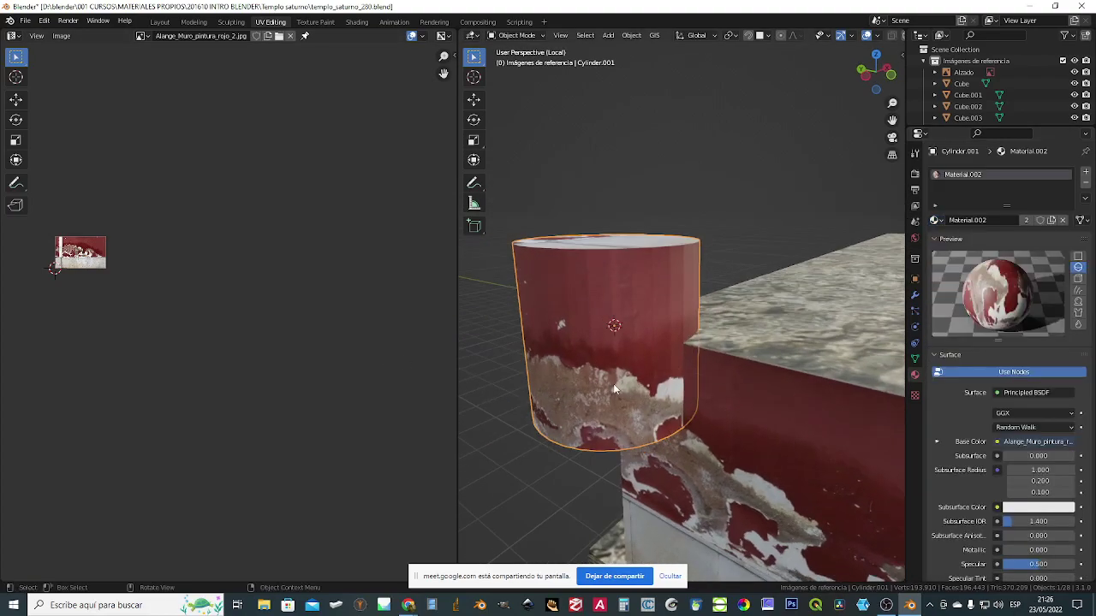
# - Enter Edit Mode on the cylinder, try selecting the side strips in its UV layout, and clear the mesh selection
pyautogui.moveTo(133, 312); pyautogui.dragTo(272, 355, button='middle')
pyautogui.scroll(5, 270, 350)
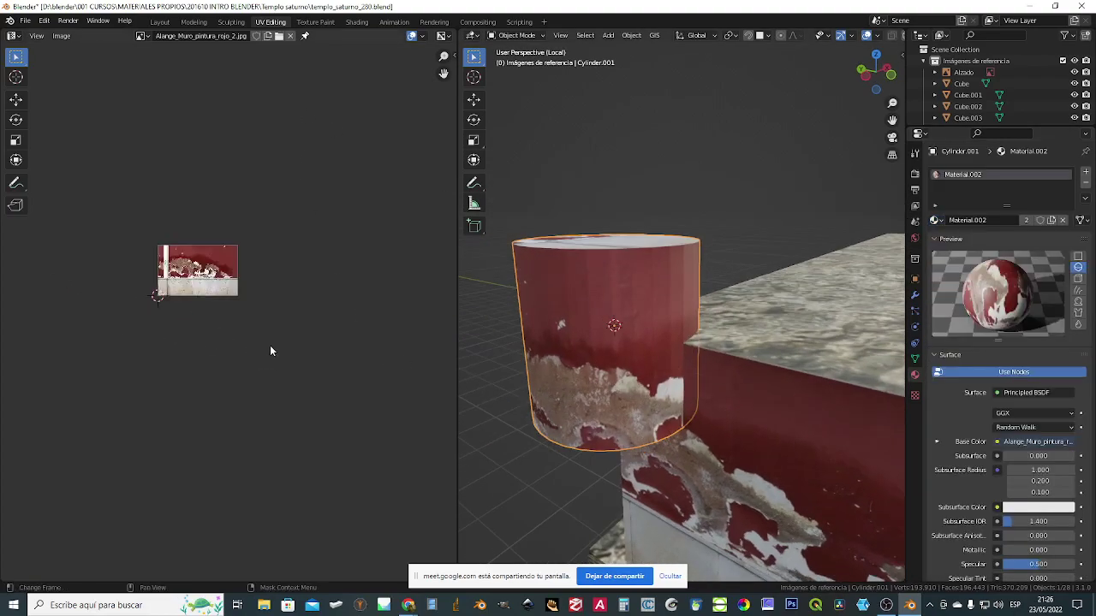
pyautogui.moveTo(157, 287); pyautogui.dragTo(282, 453, button='middle')
pyautogui.scroll(3, 322, 393)
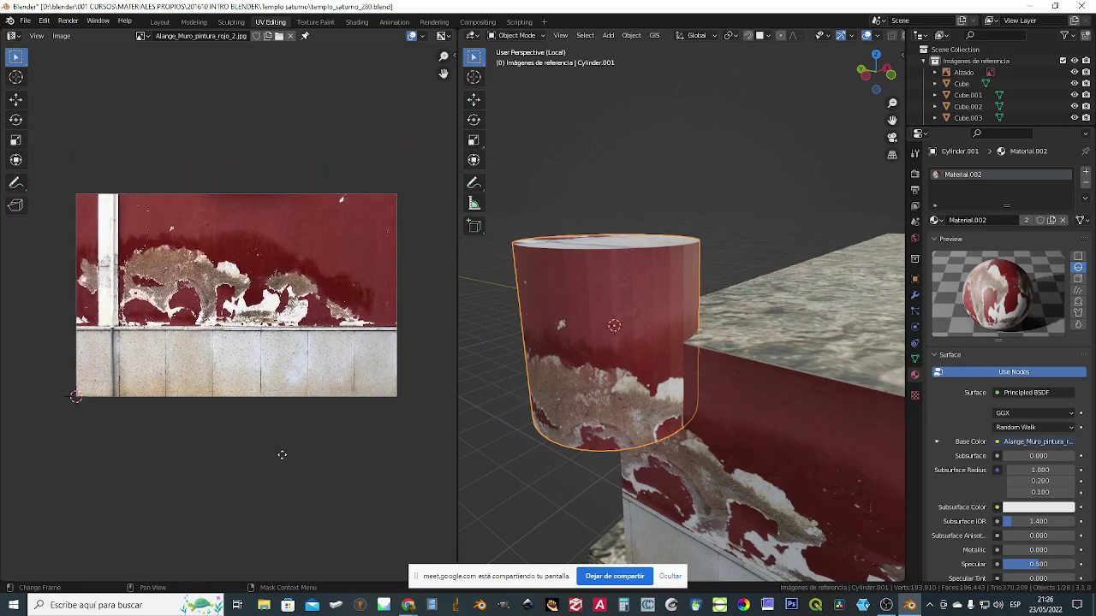
pyautogui.press('Tab')
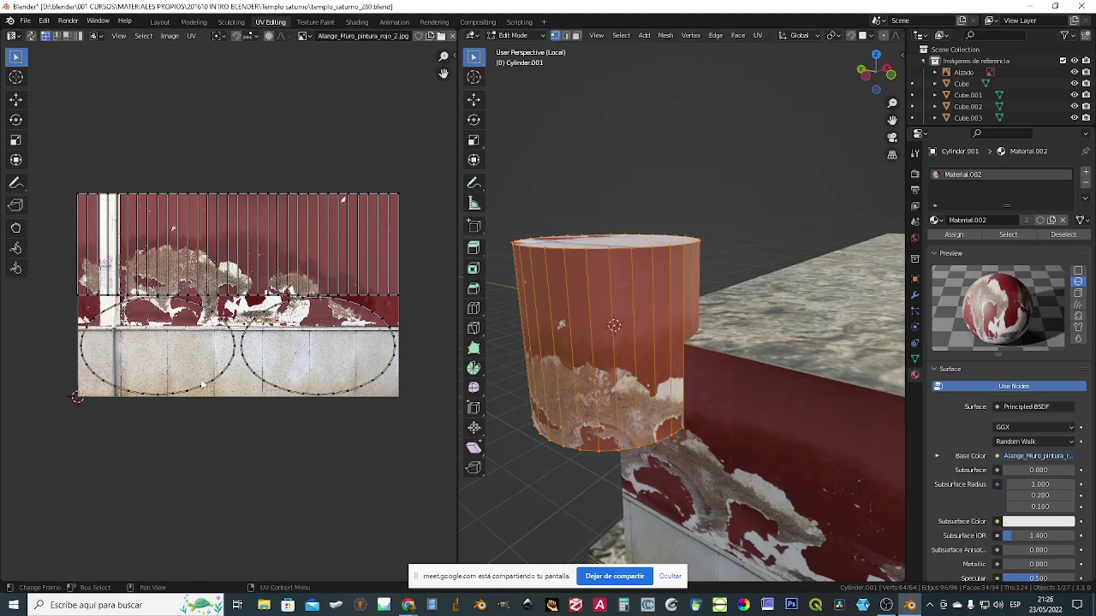
pyautogui.moveTo(45, 156); pyautogui.dragTo(436, 320)
pyautogui.hotkey('alt', 'a')
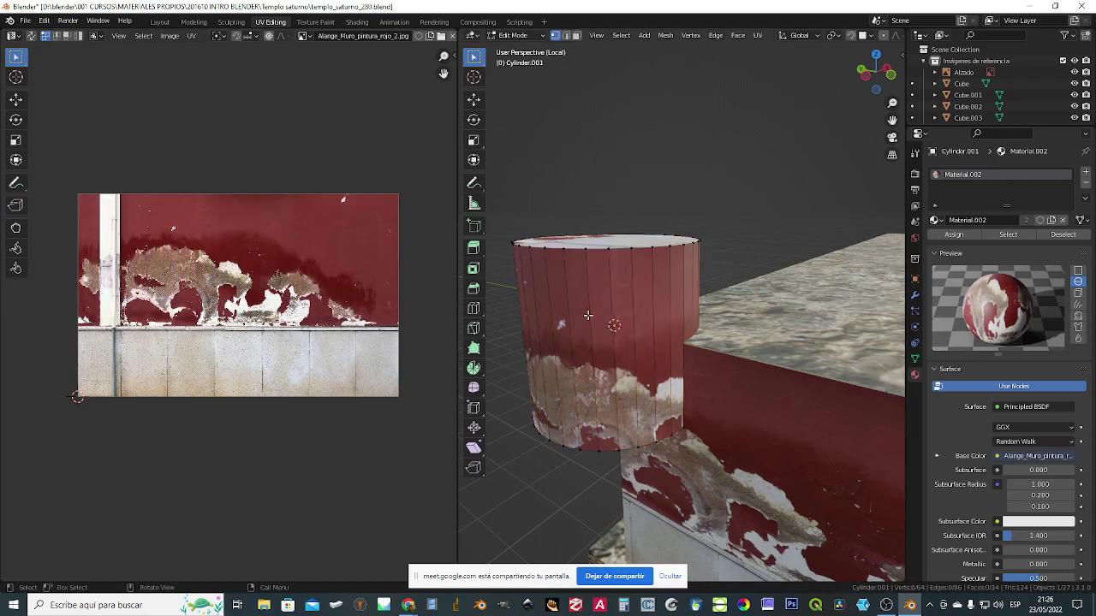
# - In face selection mode, select the cylinder's ring of side faces plus both caps, and select all their UVs
pyautogui.click(576, 35)
pyautogui.keyDown('alt'); pyautogui.click(588, 310); pyautogui.keyUp('alt')
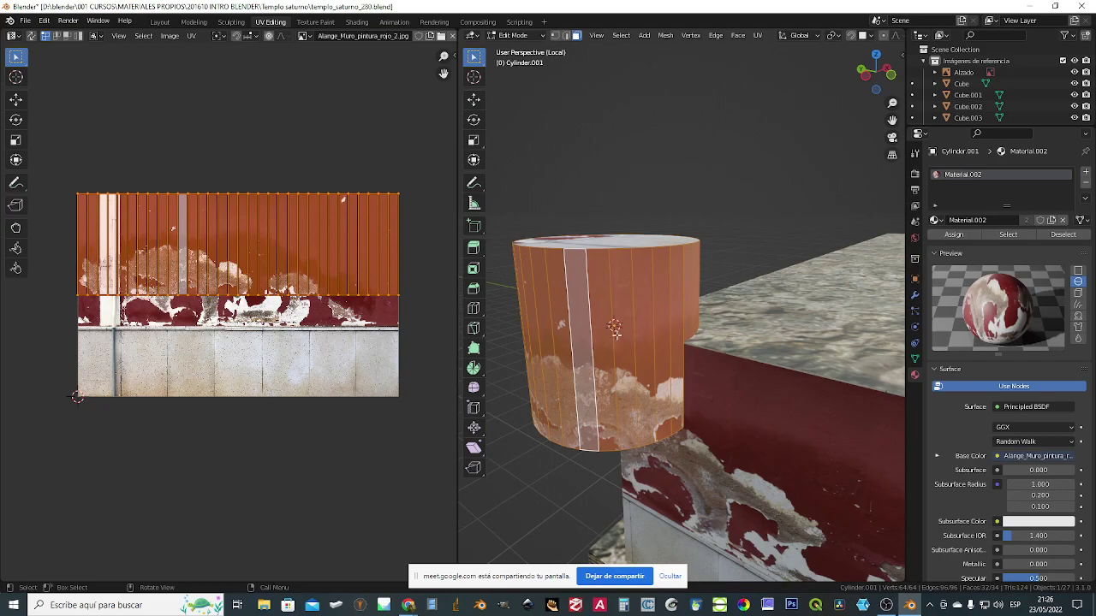
pyautogui.keyDown('shift'); pyautogui.click(602, 244); pyautogui.keyUp('shift')
pyautogui.moveTo(594, 329); pyautogui.dragTo(613, 272, button='middle')
pyautogui.keyDown('shift'); pyautogui.click(566, 469); pyautogui.keyUp('shift')
pyautogui.press('a')
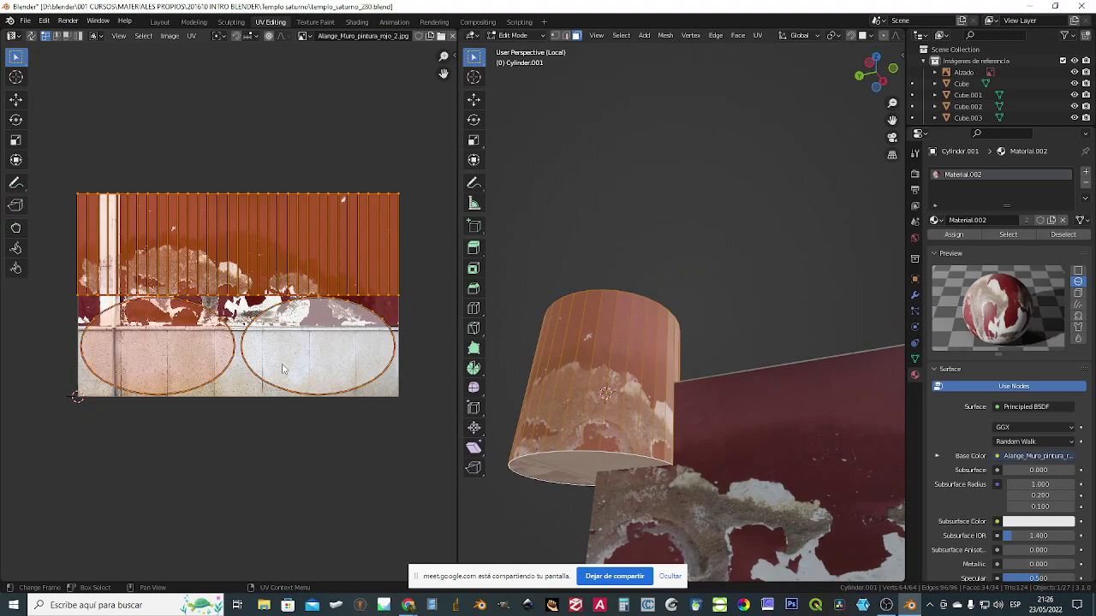
# - Select the two cap circles and the side strips' lower edge in the UVs and move them down along Y, stretching the strips over the full image
pyautogui.moveTo(654, 392); pyautogui.dragTo(648, 457, button='middle')
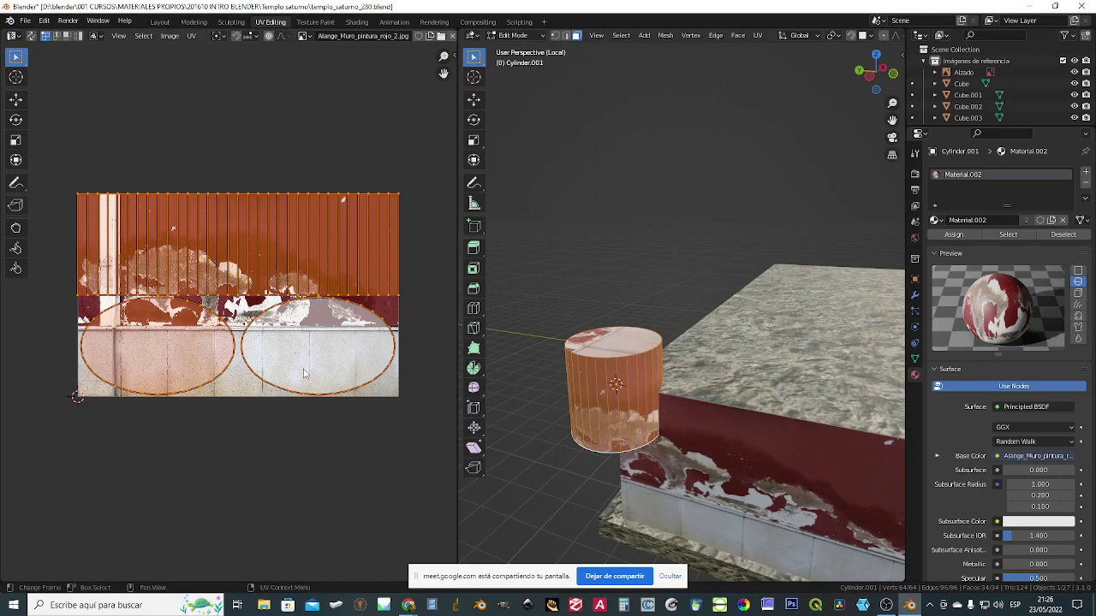
pyautogui.hotkey('alt', 'a')
pyautogui.moveTo(44, 284); pyautogui.dragTo(439, 427)
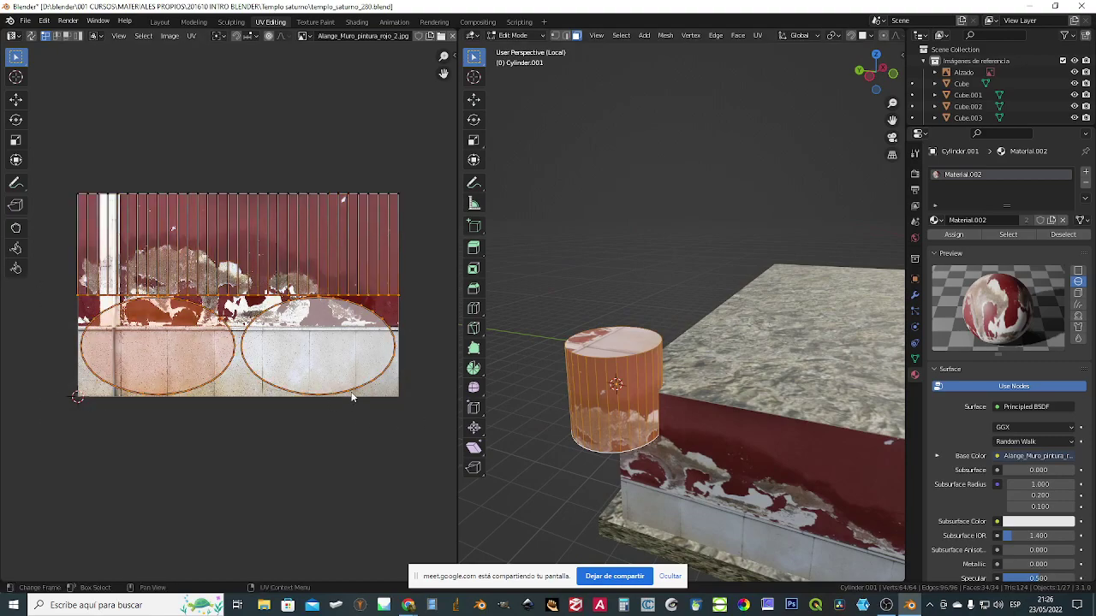
pyautogui.press('g')
pyautogui.press('y')
pyautogui.click(348, 491)
# - Select only the cylinder's two cap faces and assign them the existing stone material, Material, in a second material slot
pyautogui.moveTo(590, 428); pyautogui.dragTo(623, 409, button='middle')
pyautogui.hotkey('alt', 'a')
pyautogui.click(628, 419)
pyautogui.keyDown('shift'); pyautogui.click(624, 409); pyautogui.keyUp('shift')
pyautogui.click(1086, 173)
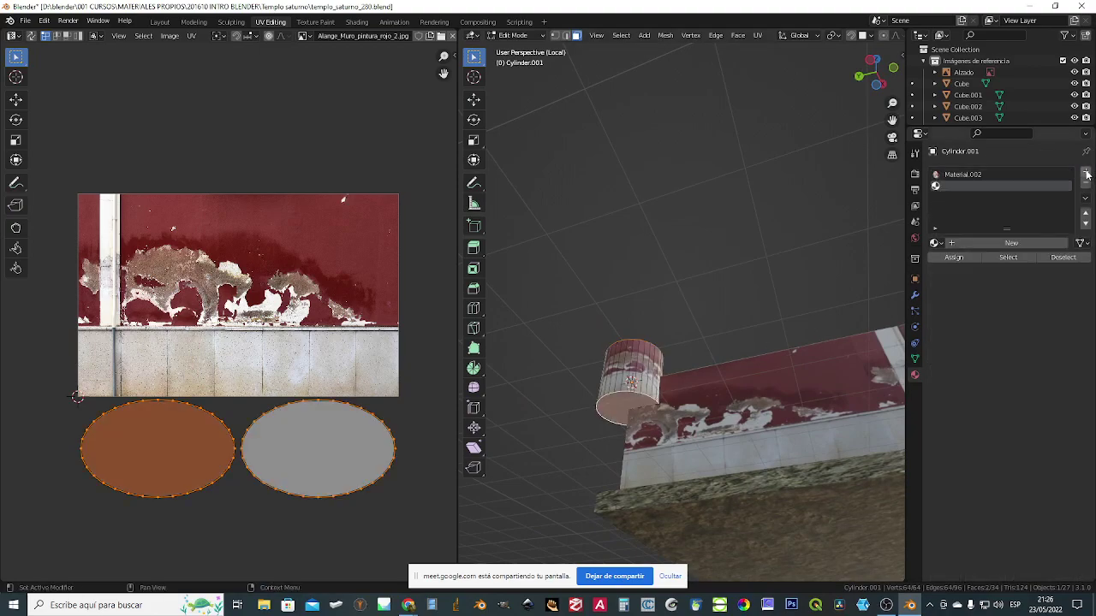
pyautogui.click(935, 243)
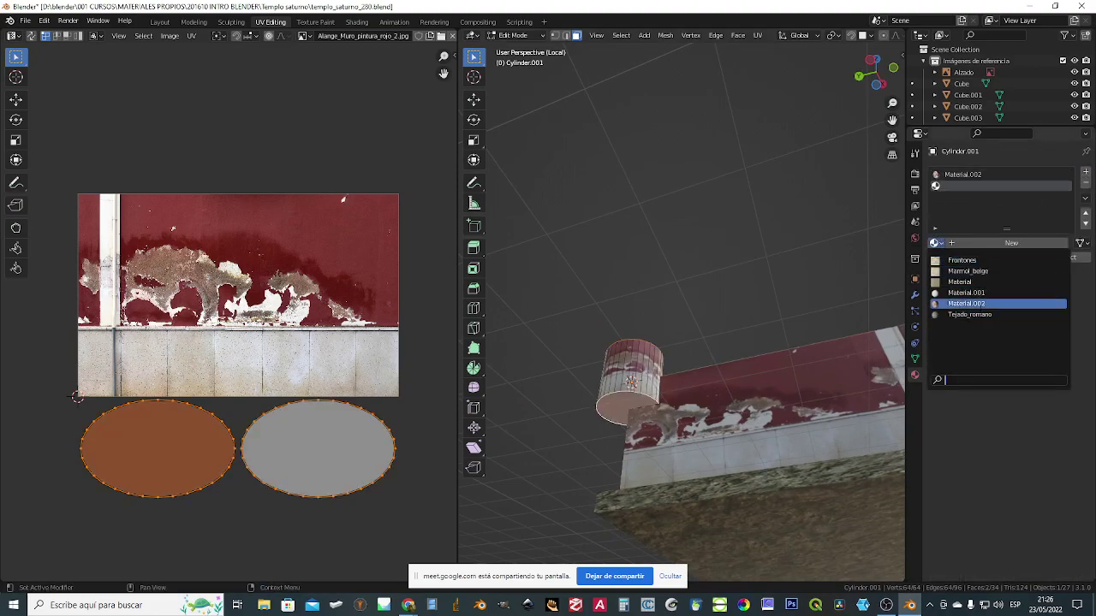
pyautogui.click(959, 281)
pyautogui.click(953, 258)
# - Inspect the cylinder's stone caps in Object Mode, then return to Edit Mode and reselect the bottom and top cap faces
pyautogui.press('KP_Decimal')
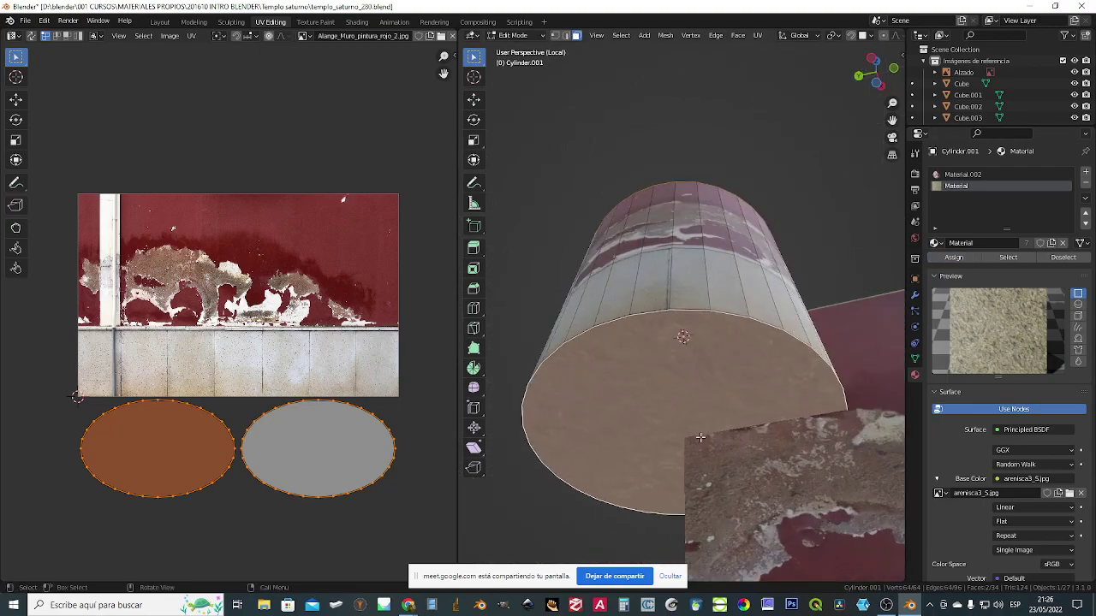
pyautogui.press('Tab')
pyautogui.moveTo(727, 409)
pyautogui.mouseDown(button='middle')
pyautogui.moveTo(693, 410)
pyautogui.moveTo(717, 433)
pyautogui.moveTo(754, 422)
pyautogui.moveTo(710, 434)
pyautogui.moveTo(723, 335)
pyautogui.moveTo(732, 413)
pyautogui.mouseUp(button='middle')
pyautogui.press('Tab')
pyautogui.click(710, 402)
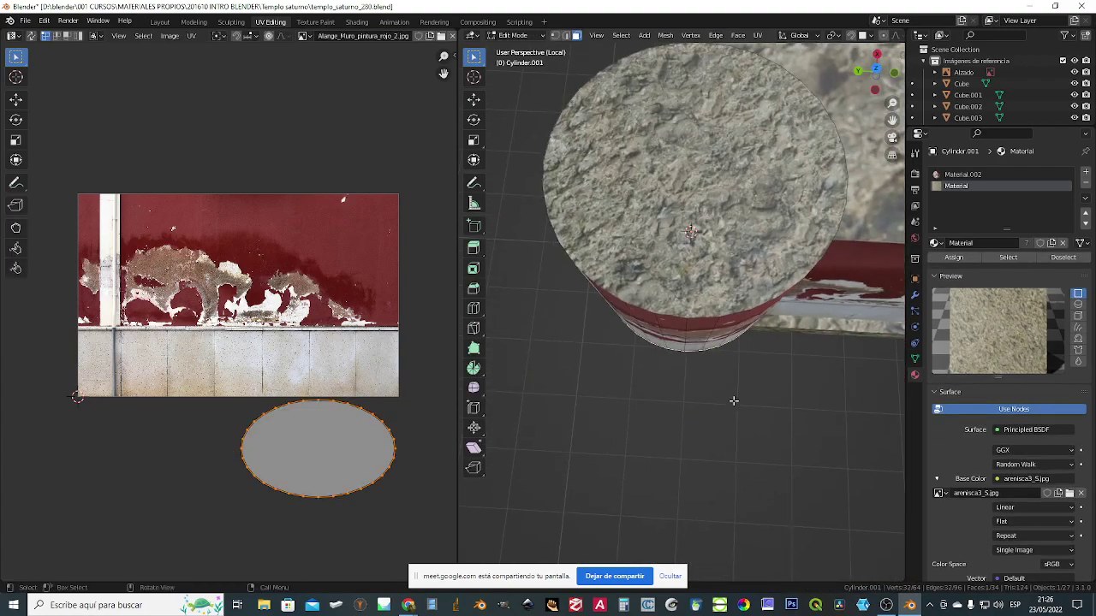
pyautogui.keyDown('shift'); pyautogui.click(686, 226); pyautogui.keyUp('shift')
pyautogui.moveTo(594, 480); pyautogui.dragTo(612, 428, button='middle')
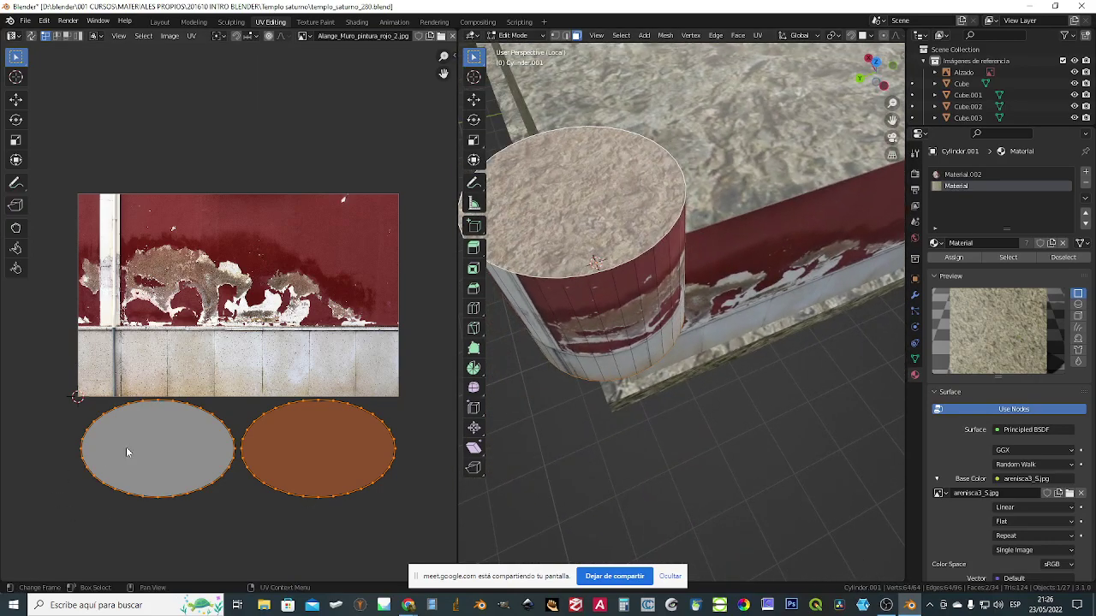
# - Display arenisca3_S.jpg behind the UVs and scale the two cap circles uniformly by about 4.769
pyautogui.click(305, 36)
pyautogui.click(313, 87)
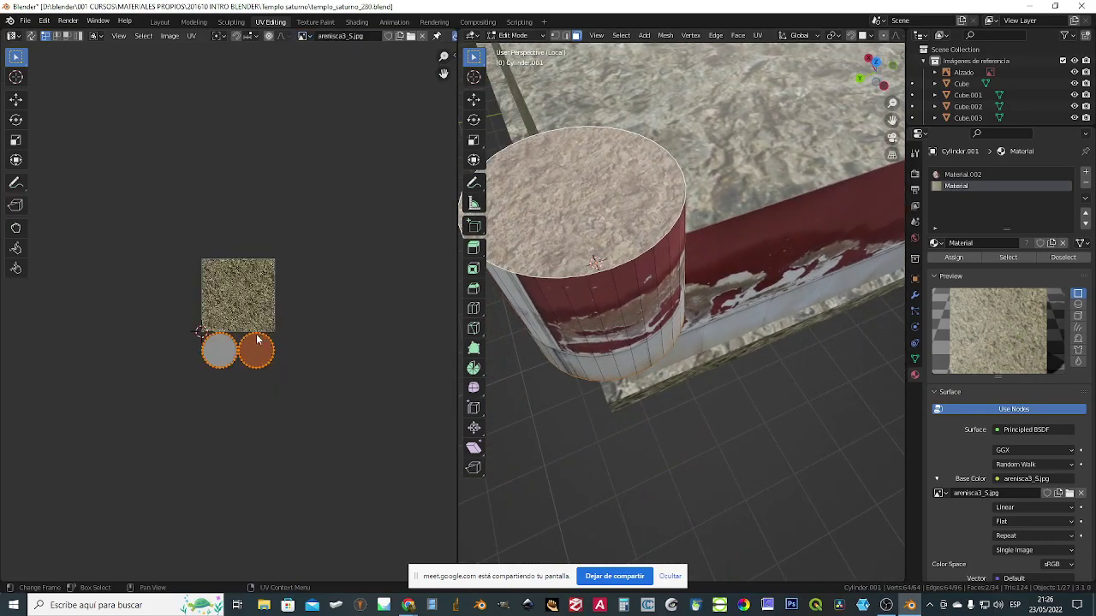
pyautogui.scroll(4, 260, 339)
pyautogui.moveTo(599, 402); pyautogui.dragTo(541, 345, button='middle')
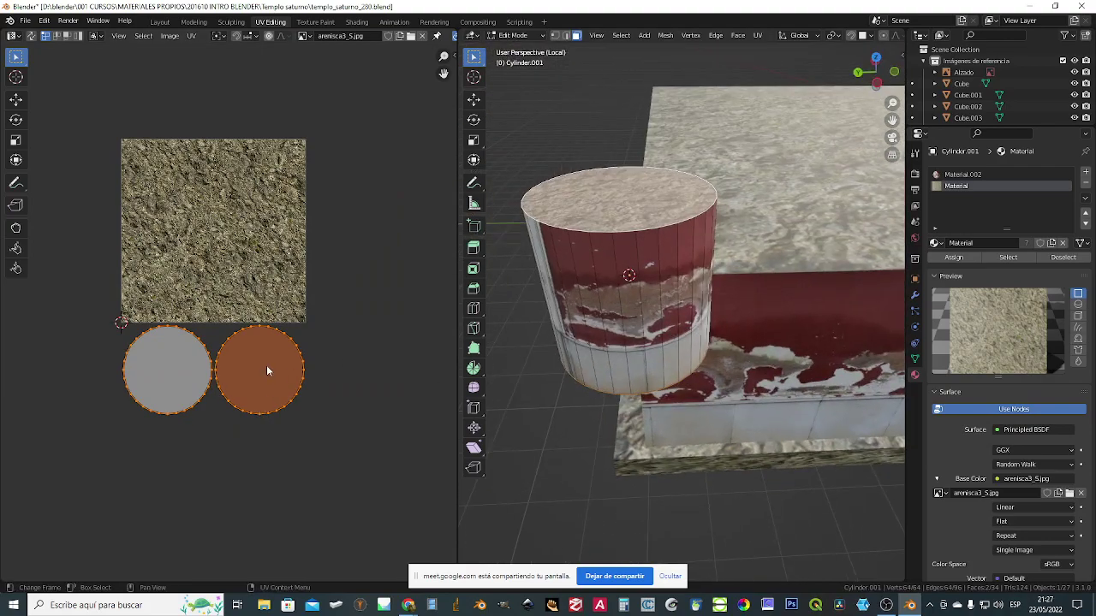
pyautogui.moveTo(582, 136); pyautogui.dragTo(607, 208, button='middle')
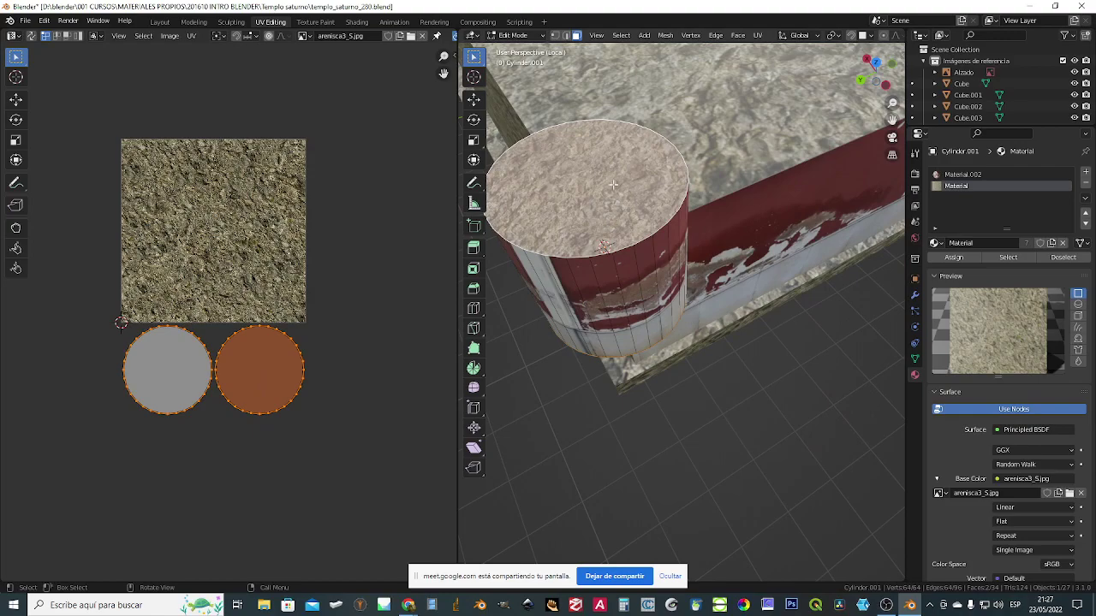
pyautogui.press('s')
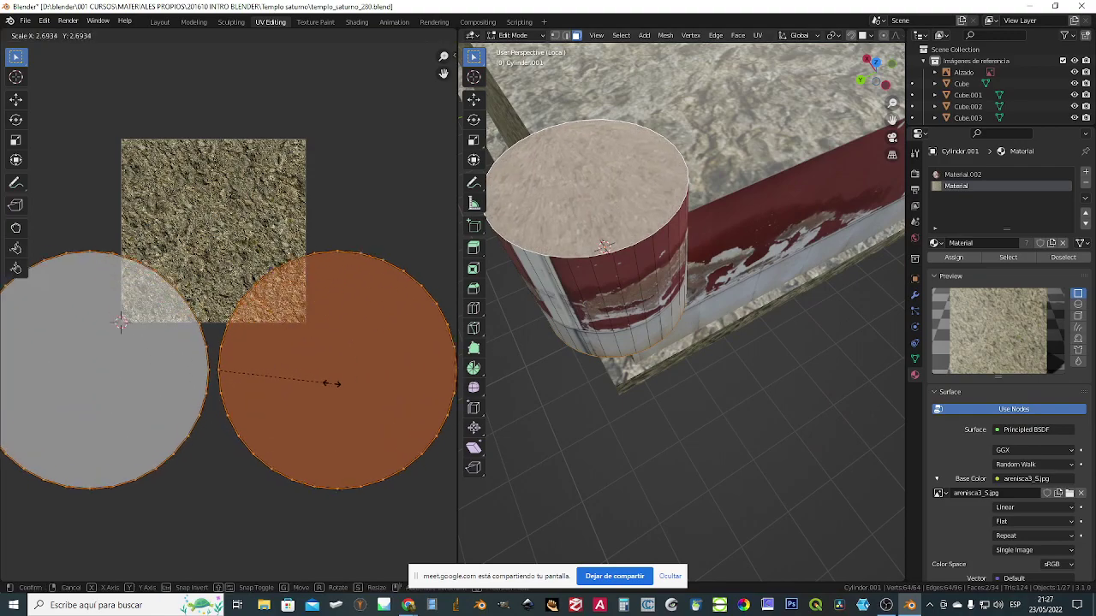
pyautogui.click(411, 442)
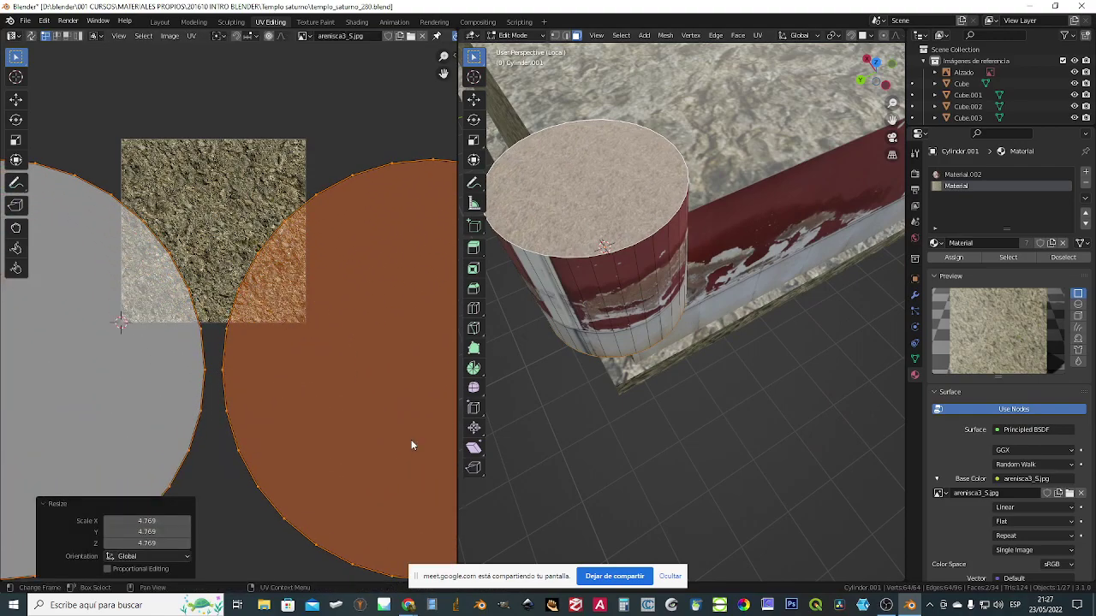
# - Select the whole cylinder mesh to examine all its UVs, and pick the side strips' upper corner UV vertex
pyautogui.moveTo(611, 397)
pyautogui.mouseDown(button='middle')
pyautogui.moveTo(563, 340)
pyautogui.moveTo(594, 384)
pyautogui.mouseUp(button='middle')
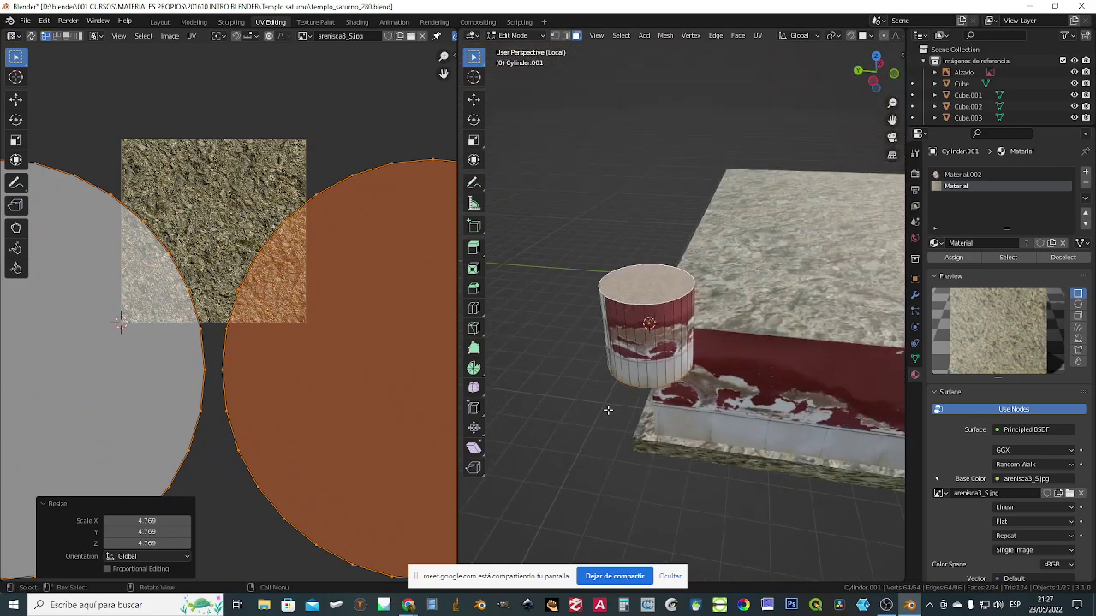
pyautogui.press('a')
pyautogui.scroll(-2, 169, 377)
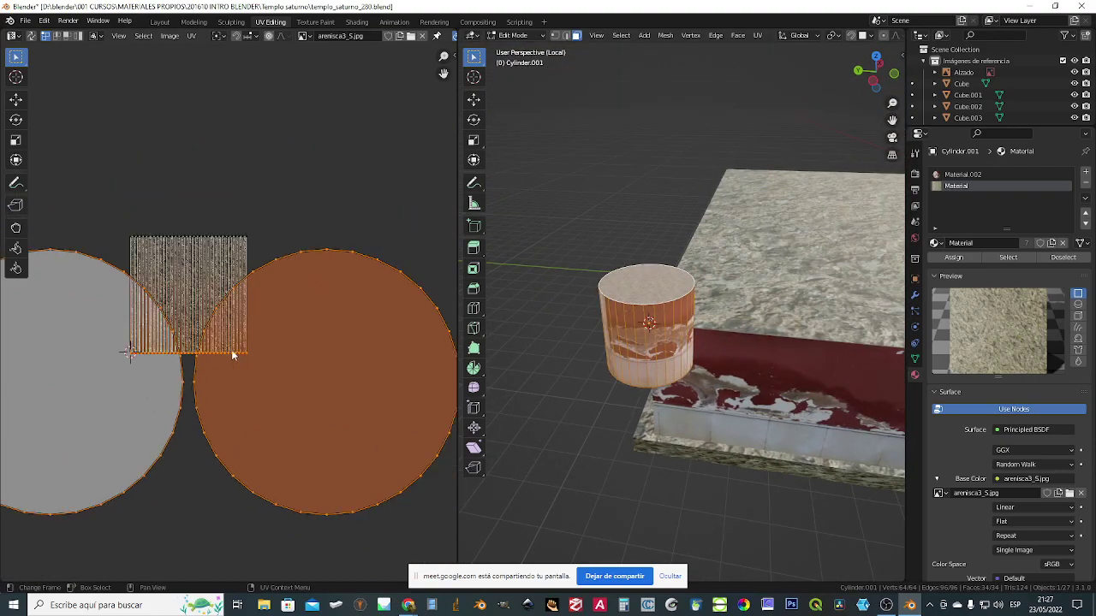
pyautogui.scroll(2, 180, 342)
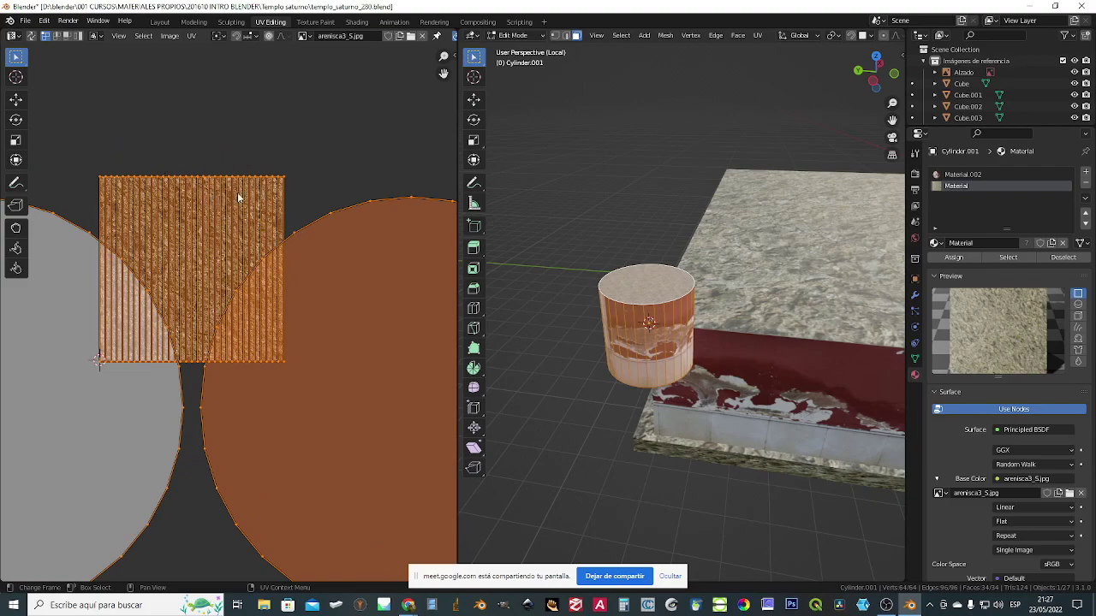
pyautogui.click(287, 174)
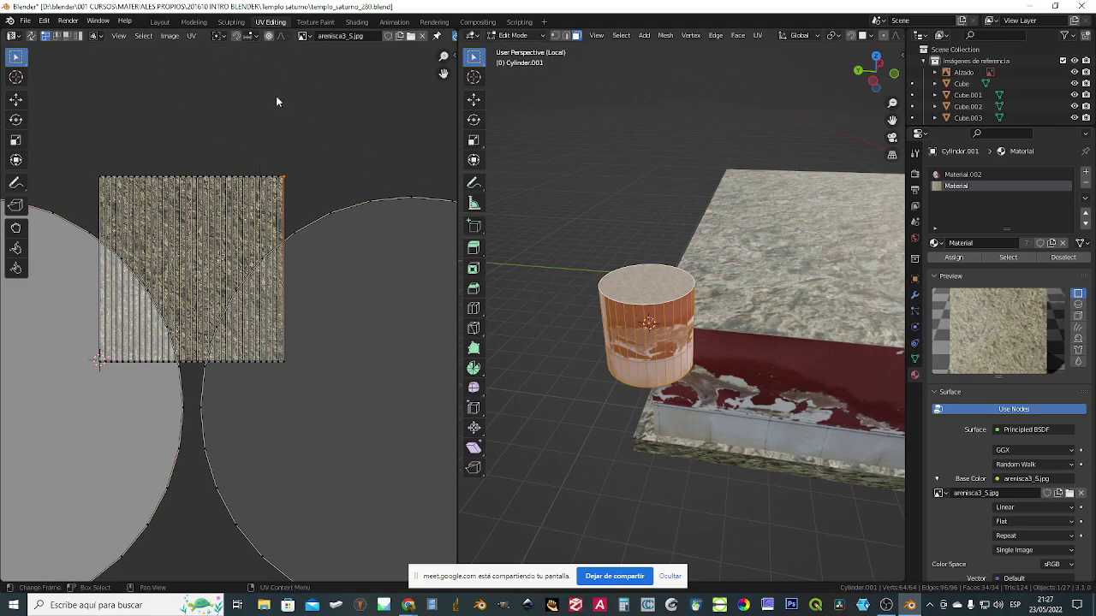
# - Display Alange_Muro_pintura_rojo_2.jpg behind the cylinder's UVs to compare the side strips with the wall image
pyautogui.click(305, 36)
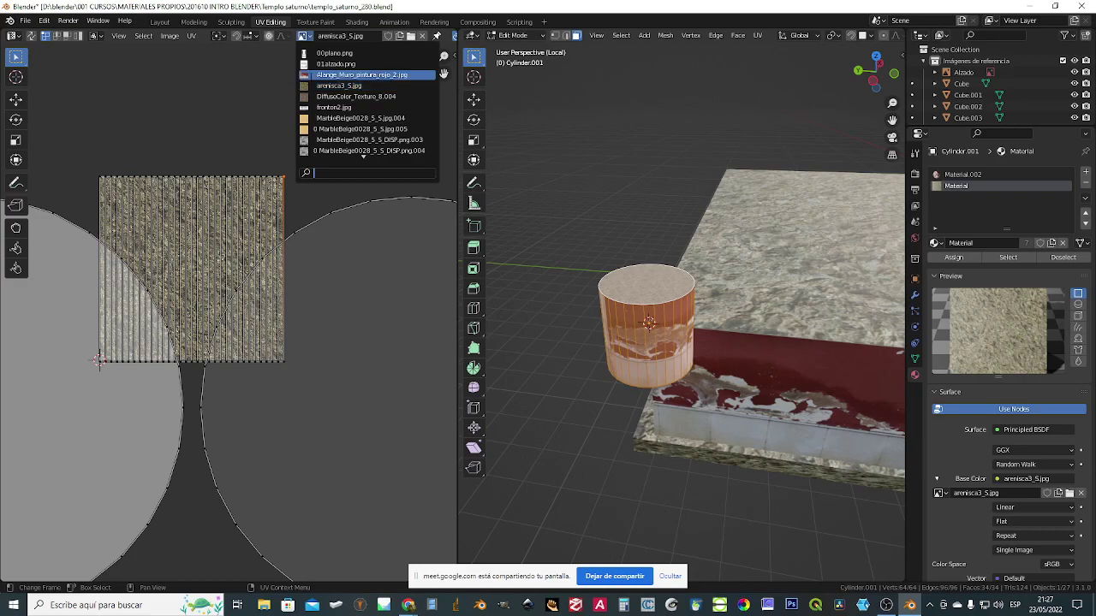
pyautogui.click(362, 75)
pyautogui.scroll(-6, 307, 286)
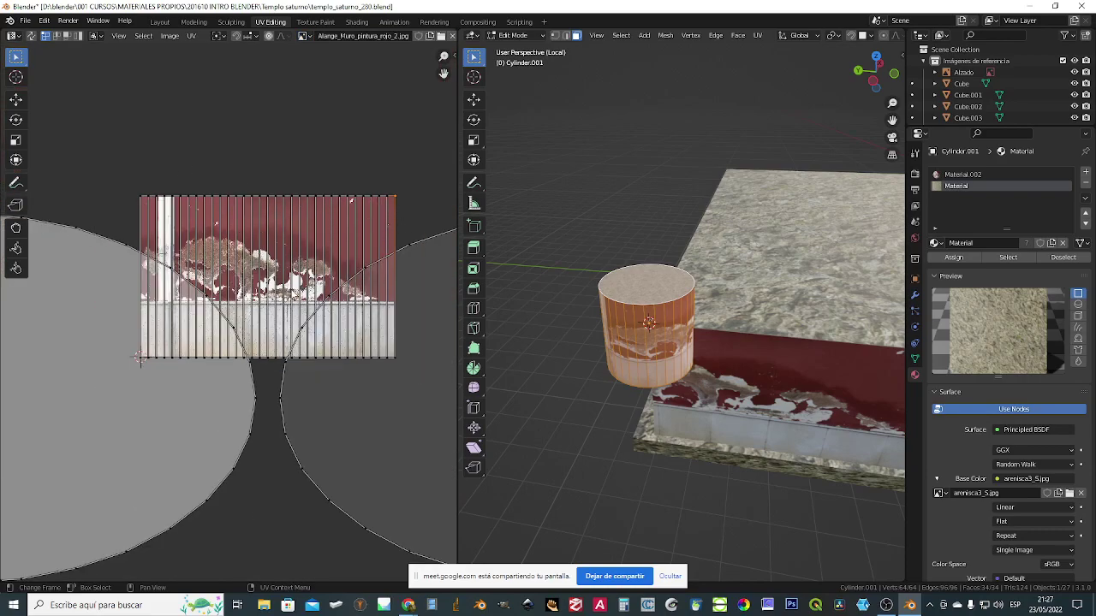
pyautogui.scroll(-4, 295, 286)
pyautogui.scroll(2, 362, 260)
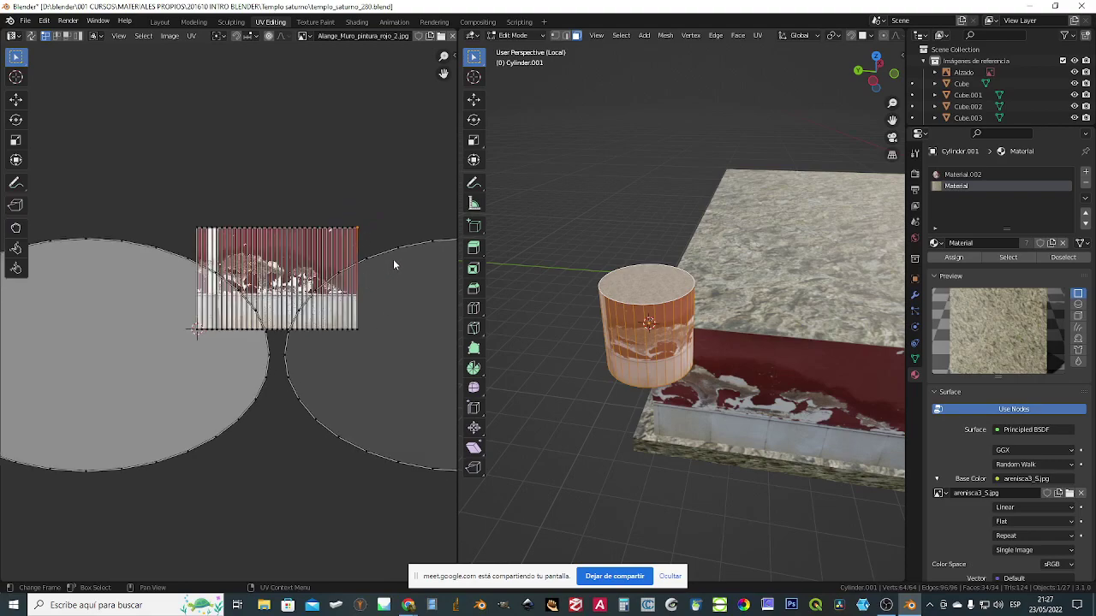
# - Select the cylinder's top and bottom cap faces with all their UVs, and display arenisca3_S.jpg behind them
pyautogui.click(648, 299)
pyautogui.moveTo(676, 547); pyautogui.dragTo(683, 458, button='middle')
pyautogui.keyDown('shift'); pyautogui.click(677, 449); pyautogui.keyUp('shift')
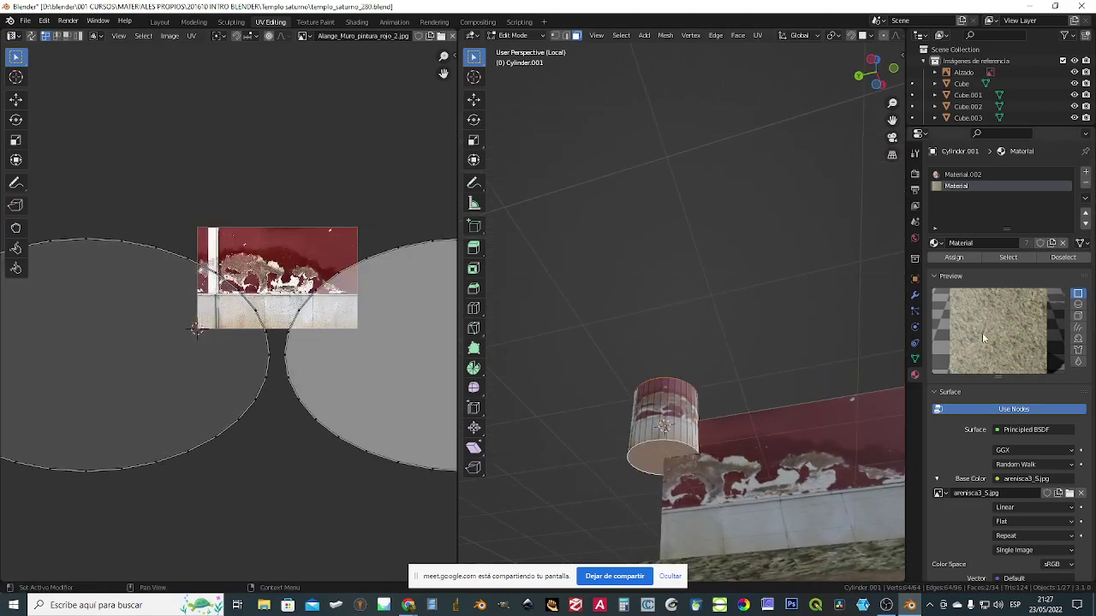
pyautogui.scroll(-3, 257, 154)
pyautogui.moveTo(57, 175); pyautogui.dragTo(453, 389)
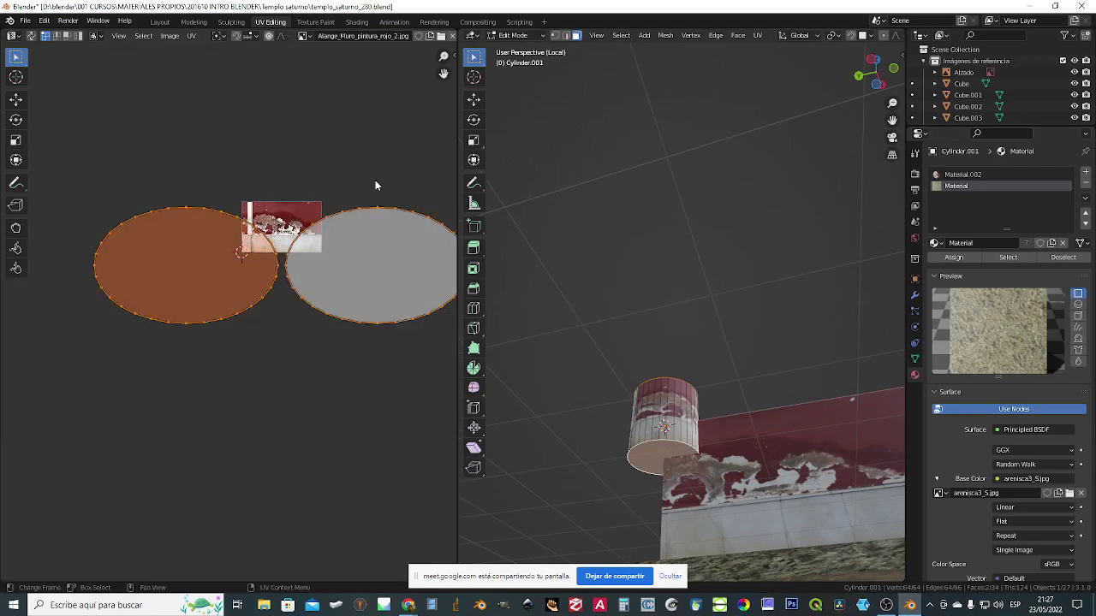
pyautogui.click(307, 36)
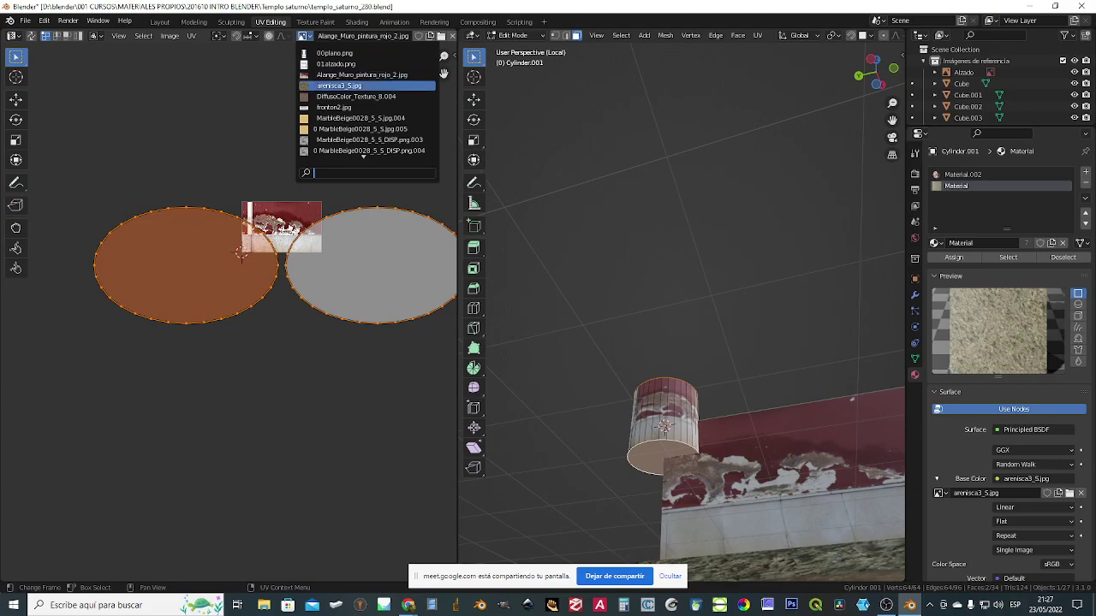
pyautogui.click(315, 86)
pyautogui.scroll(5, 272, 284)
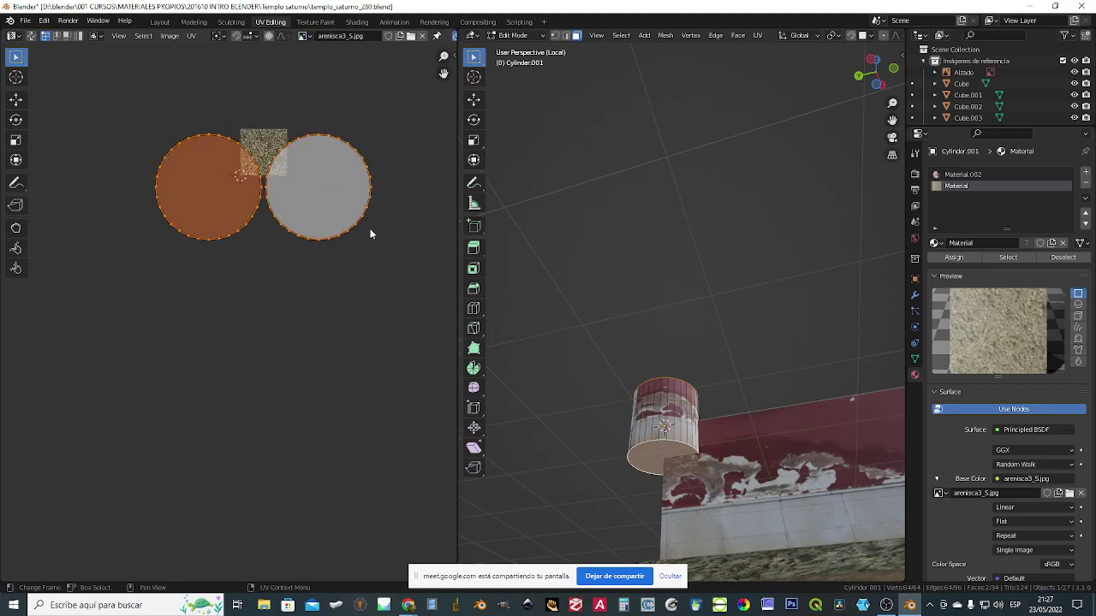
# - Move the cylinder up clear of the podium in Object Mode and return to Edit Mode
pyautogui.moveTo(685, 364); pyautogui.dragTo(726, 435, button='middle')
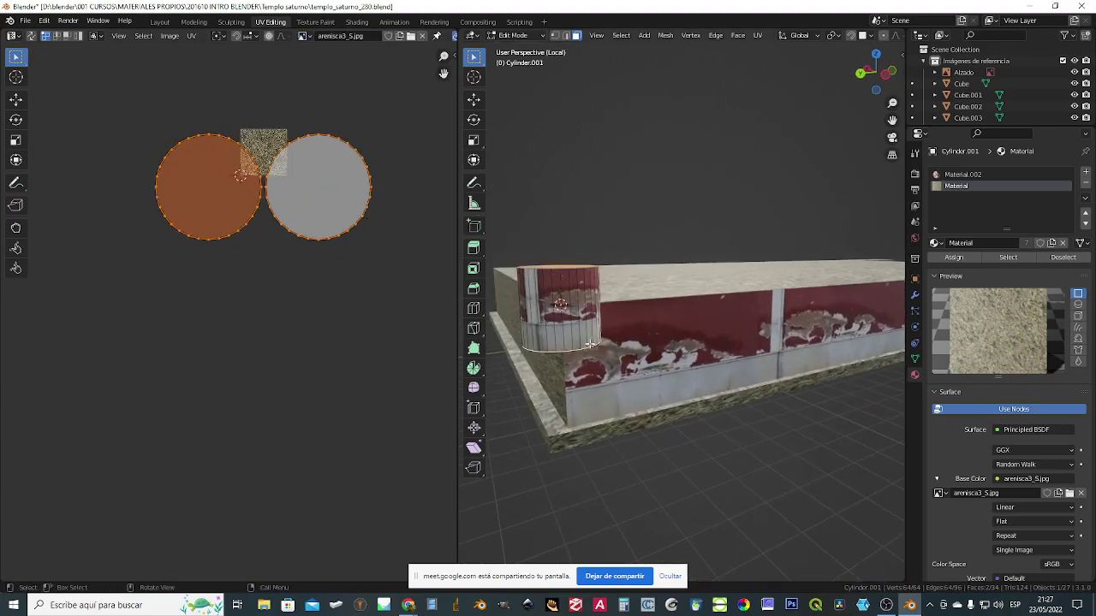
pyautogui.keyDown('shift'); pyautogui.moveTo(590, 346); pyautogui.dragTo(680, 432, button='middle'); pyautogui.keyUp('shift')
pyautogui.scroll(4, 656, 364)
pyautogui.moveTo(651, 378); pyautogui.dragTo(551, 318, button='middle')
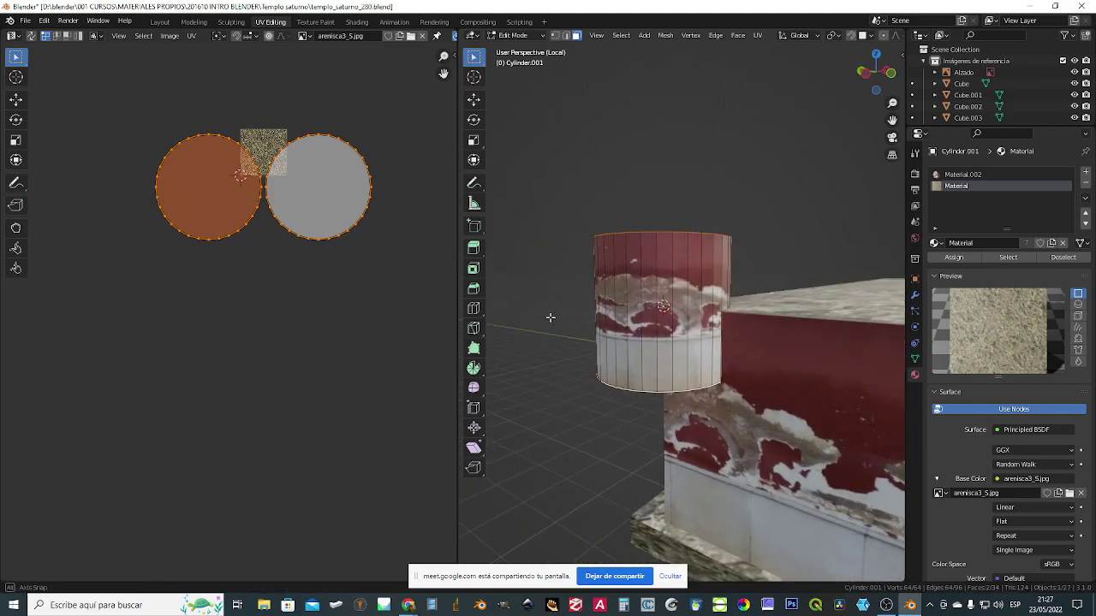
pyautogui.press('Tab')
pyautogui.press('g')
pyautogui.click(678, 218)
pyautogui.moveTo(673, 272); pyautogui.dragTo(626, 256, button='middle')
pyautogui.press('Tab')
pyautogui.moveTo(710, 386); pyautogui.dragTo(712, 394, button='middle')
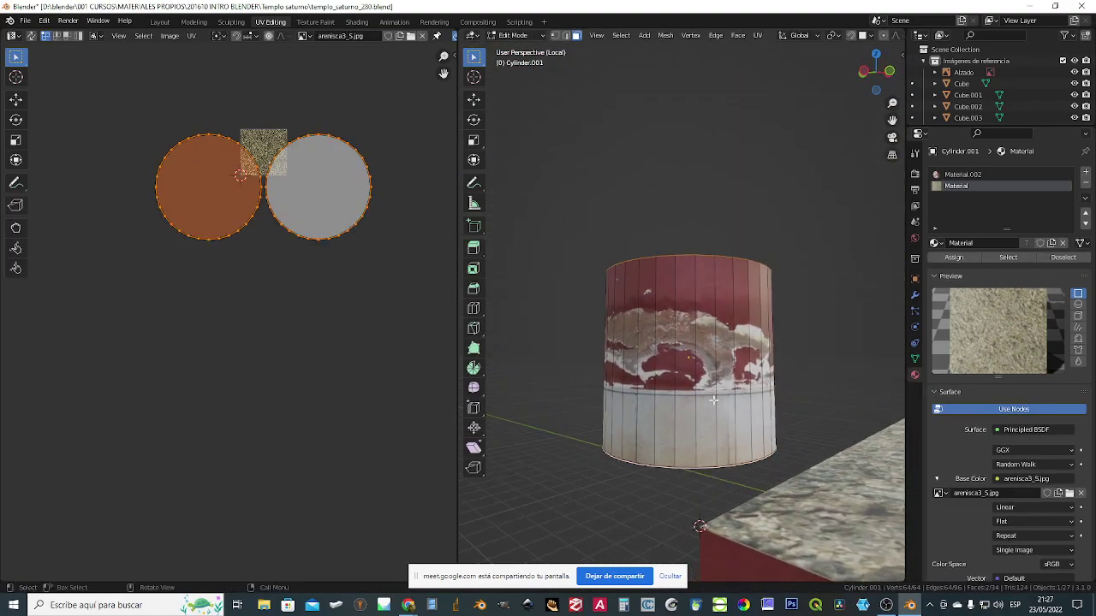
# - Select the whole cylinder mesh and unwrap it with Cylinder Projection from the current perspective view
pyautogui.press('a')
pyautogui.moveTo(707, 313); pyautogui.dragTo(726, 224, button='middle')
pyautogui.click(757, 36)
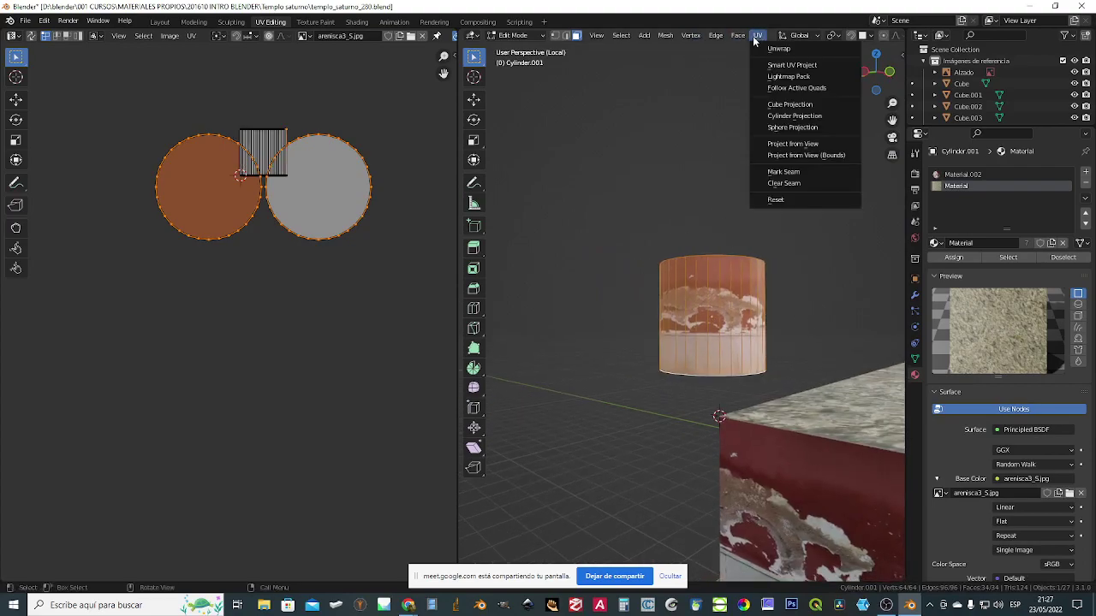
pyautogui.click(784, 120)
pyautogui.scroll(4, 279, 181)
pyautogui.moveTo(257, 209); pyautogui.dragTo(299, 293, button='middle')
# - Try Cylinder Projection again on the whole cylinder from a perspective view below its bottom cap
pyautogui.moveTo(677, 340); pyautogui.dragTo(753, 267, button='middle')
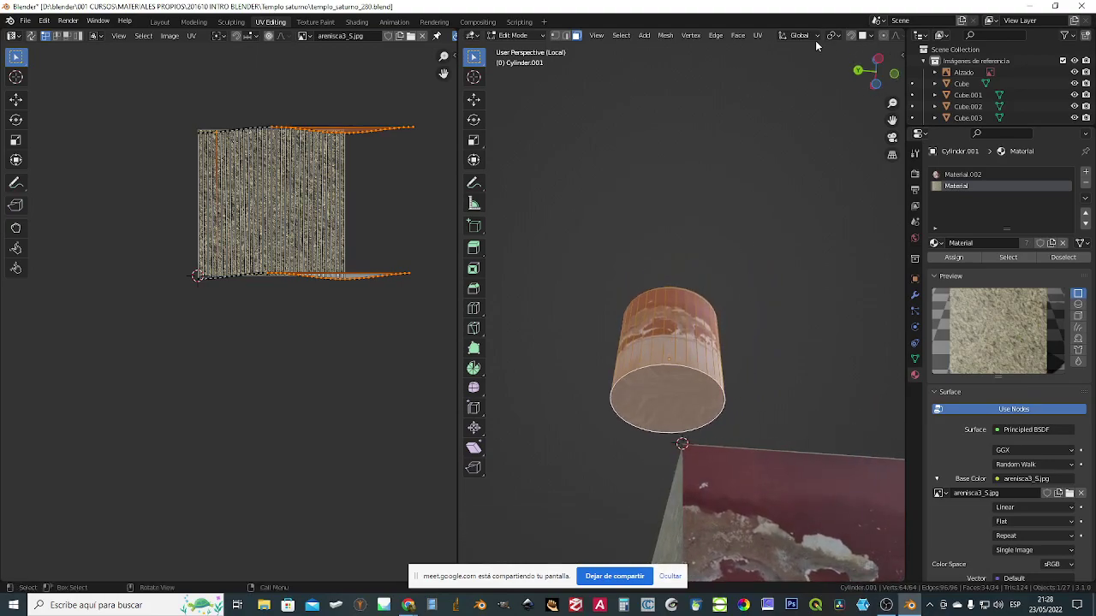
pyautogui.click(757, 35)
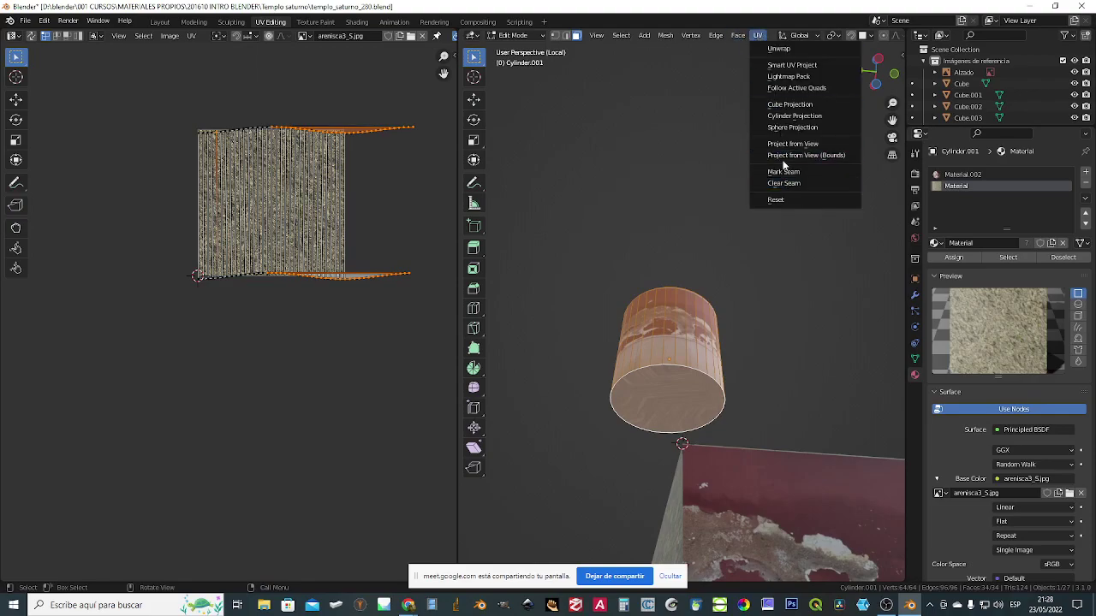
pyautogui.click(796, 115)
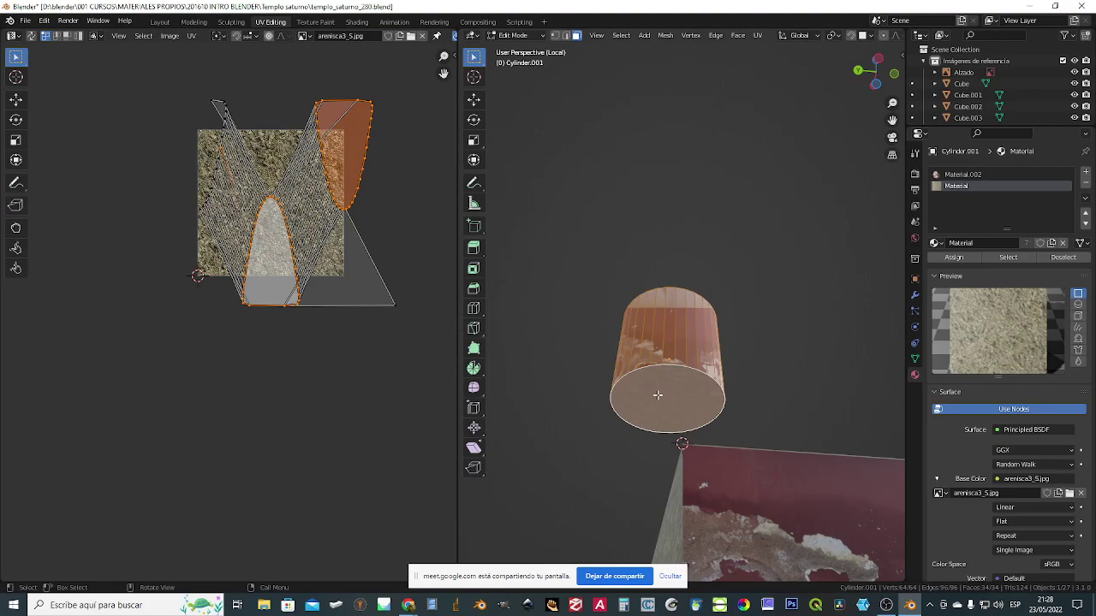
# - Unwrap the whole cylinder with Cylinder Projection from the front orthographic view
pyautogui.press('KP_1')
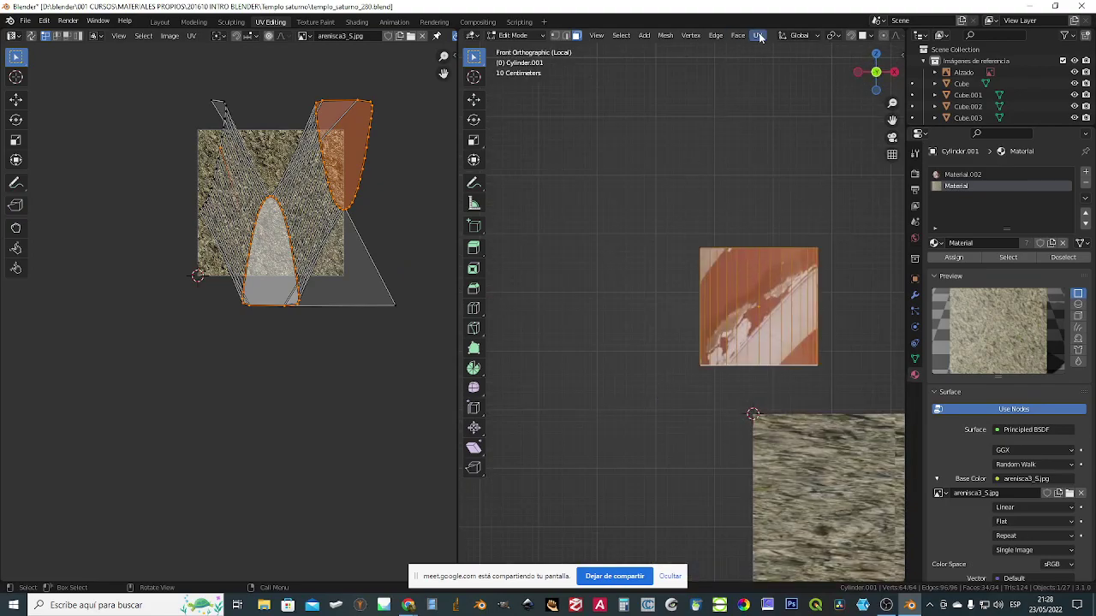
pyautogui.click(759, 37)
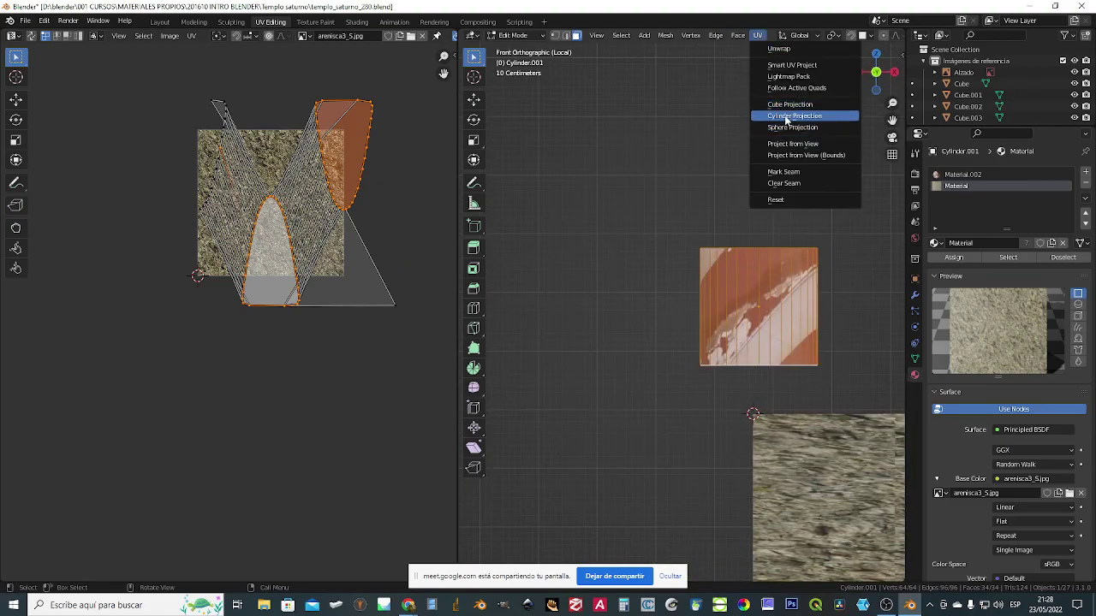
pyautogui.click(788, 117)
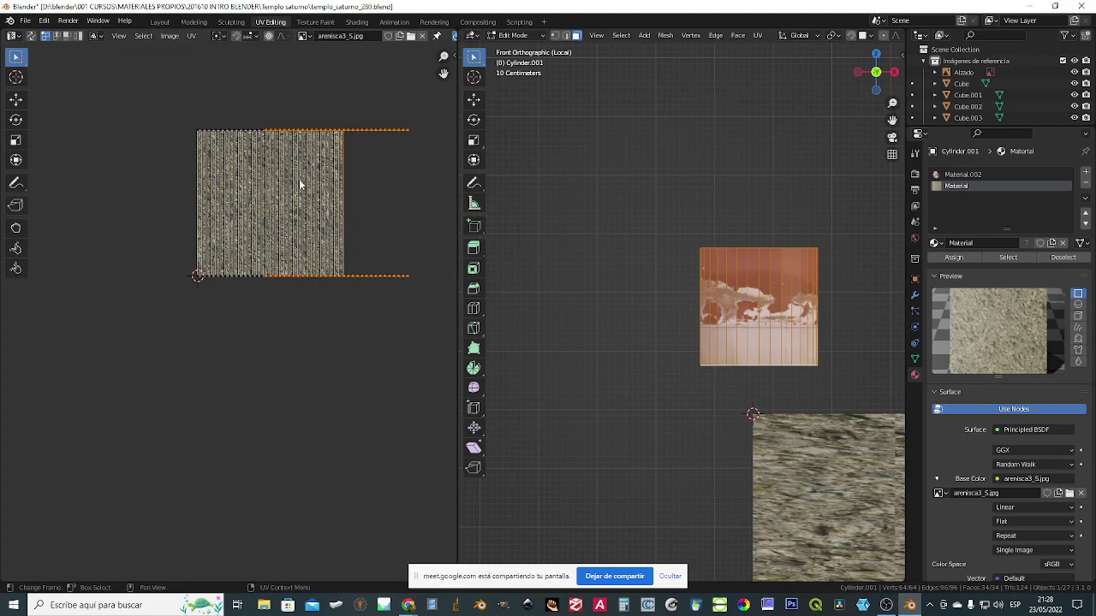
# - Select only the cylinder's top and bottom cap faces to examine how Cylinder Projection unwraps them
pyautogui.moveTo(650, 304); pyautogui.dragTo(741, 308, button='middle')
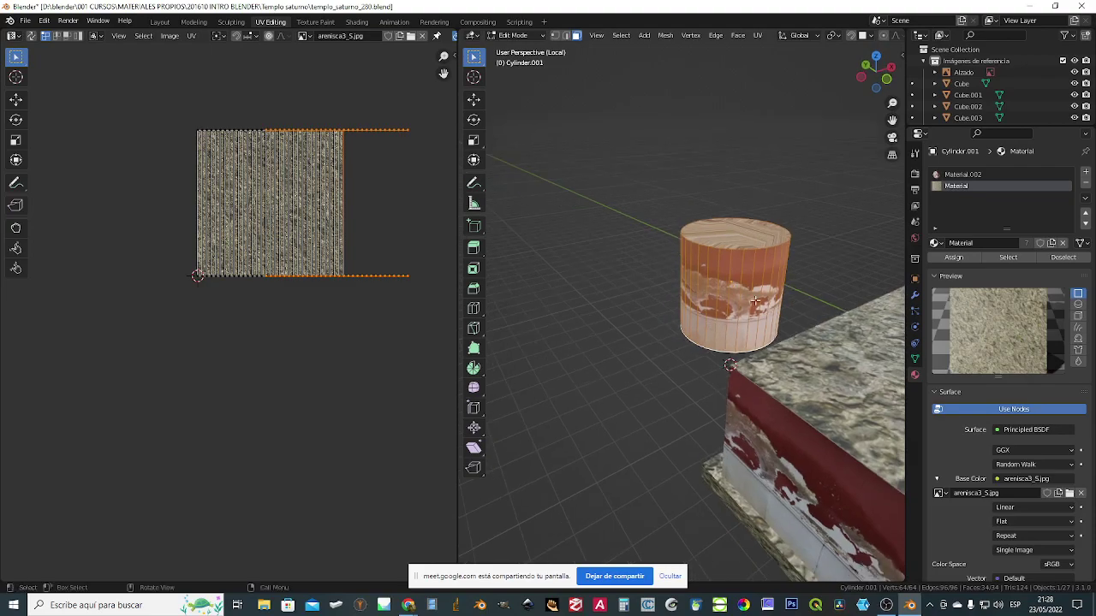
pyautogui.click(736, 239)
pyautogui.moveTo(779, 258); pyautogui.dragTo(768, 181, button='middle')
pyautogui.moveTo(761, 365); pyautogui.dragTo(714, 433, button='middle')
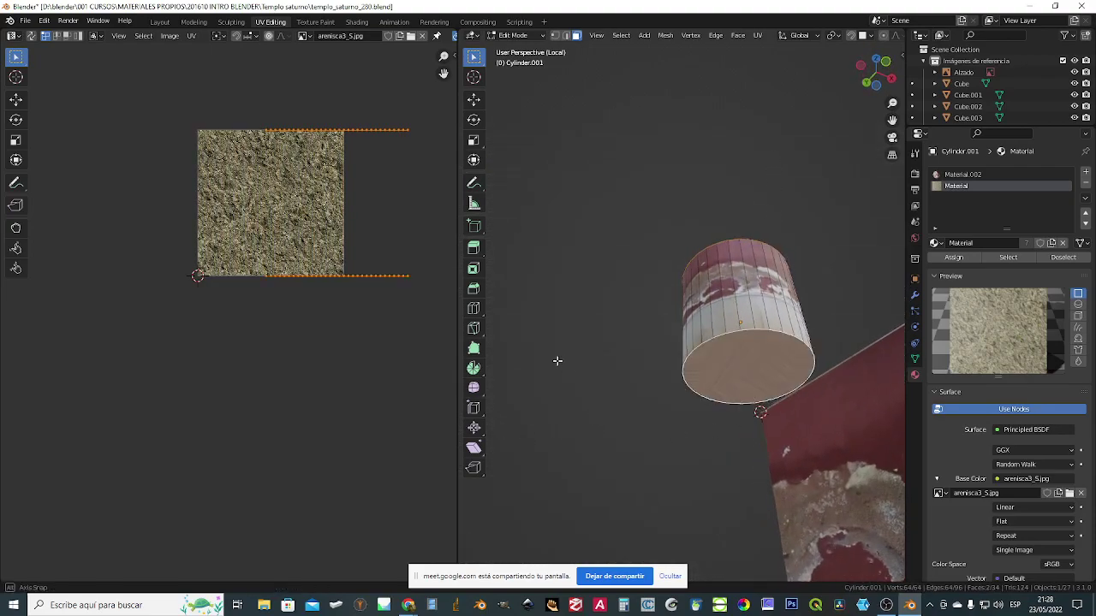
pyautogui.moveTo(557, 362); pyautogui.dragTo(572, 416, button='middle')
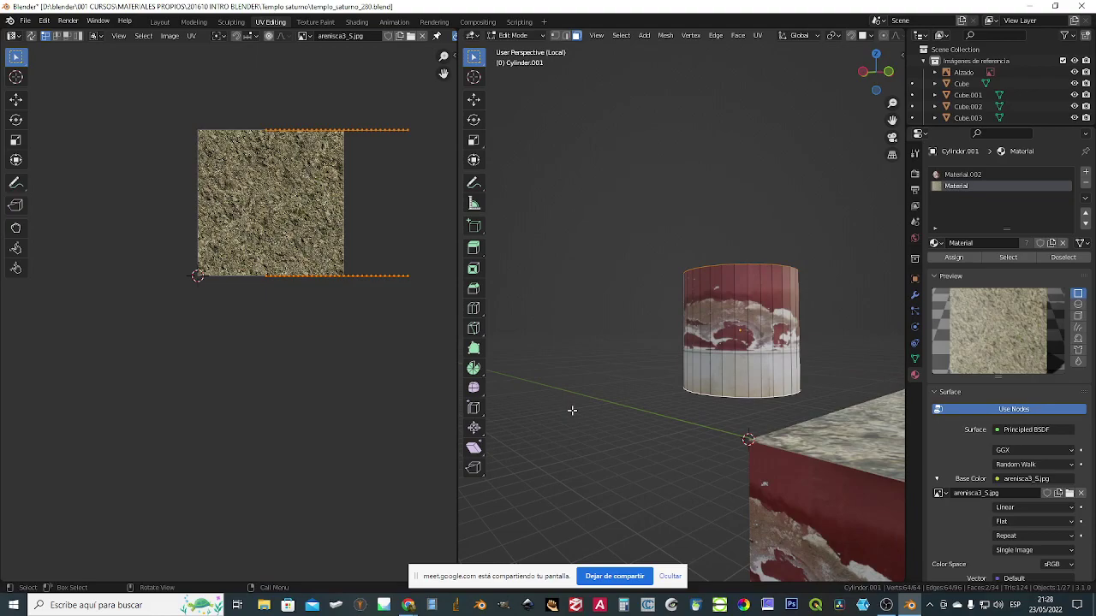
# - Unwrap both cap faces with Project from View in the top orthographic view and inspect the stone on the top cap
pyautogui.press('KP_7')
pyautogui.moveTo(623, 494); pyautogui.dragTo(763, 342, button='middle')
pyautogui.press('KP_7')
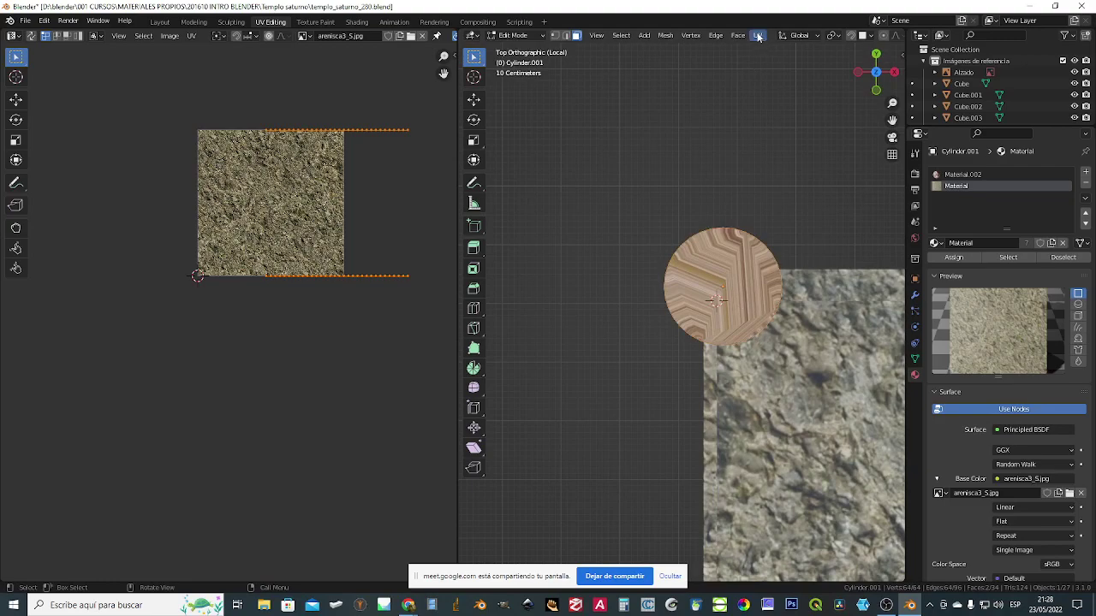
pyautogui.click(797, 35)
pyautogui.click(757, 37)
pyautogui.click(758, 37)
pyautogui.click(798, 144)
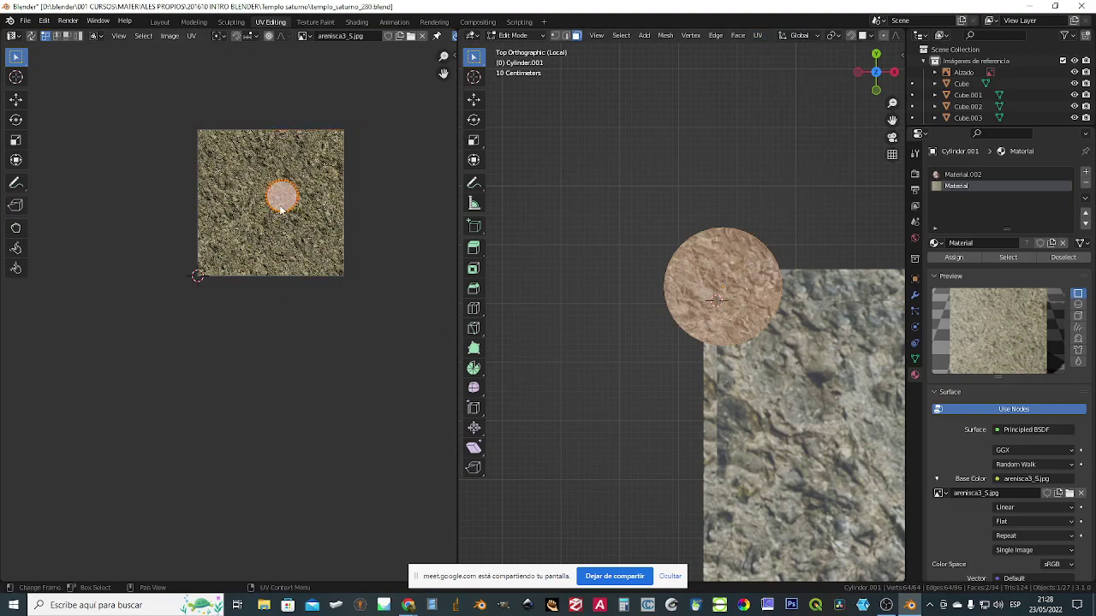
pyautogui.scroll(5, 282, 201)
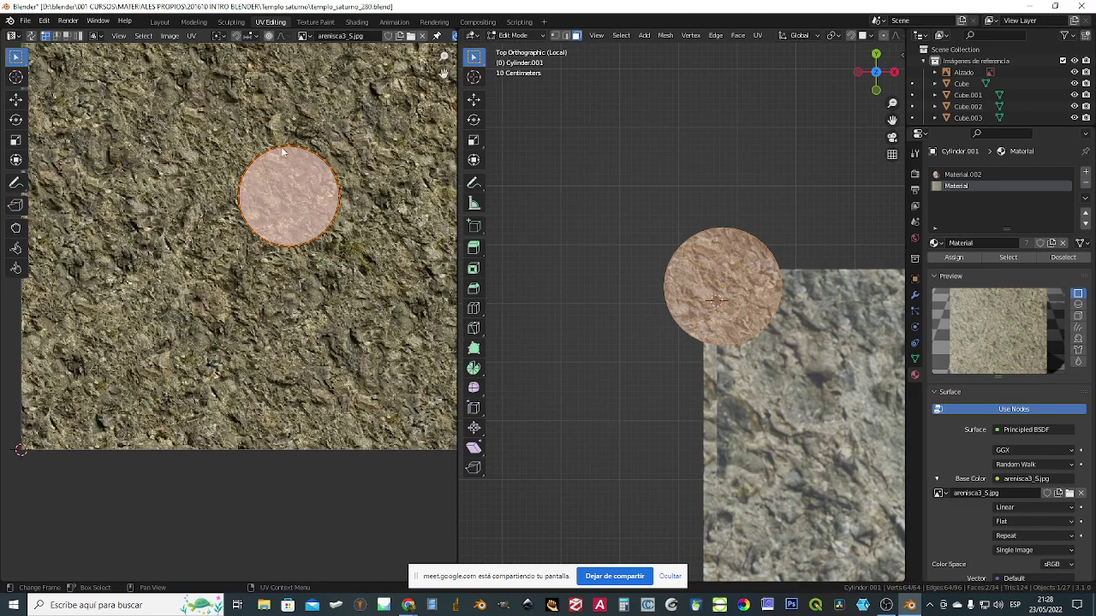
pyautogui.moveTo(734, 366); pyautogui.dragTo(743, 312, button='middle')
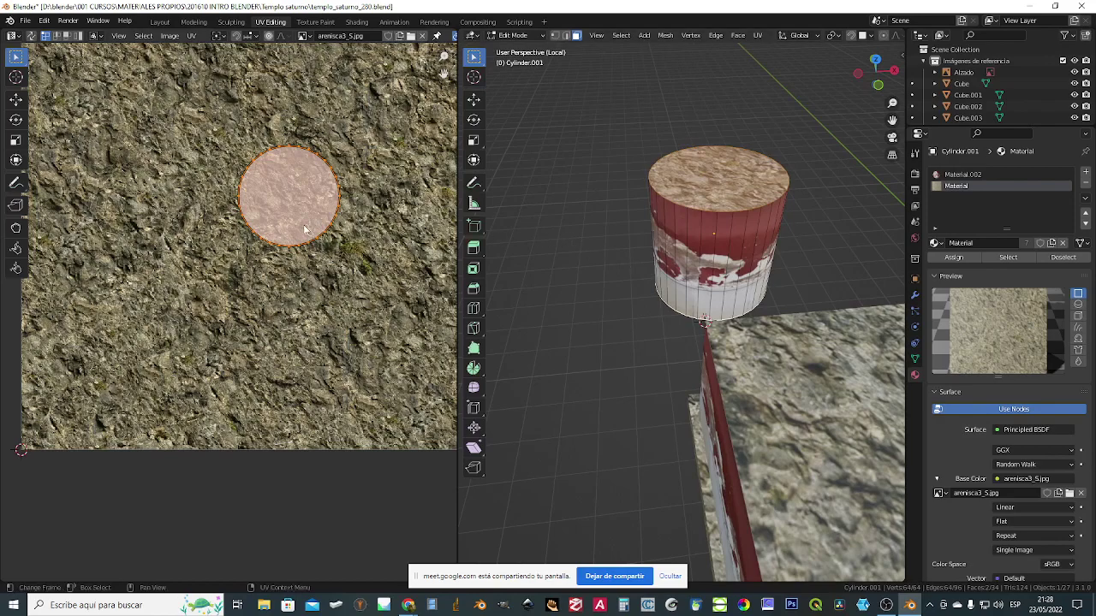
# - Use UV island selection to separate the overlapping cap circles, moving the first about -0.267 m in X and -0.090 m in Y
pyautogui.click(78, 37)
pyautogui.click(337, 145)
pyautogui.click(313, 154)
pyautogui.press('g')
pyautogui.click(276, 261)
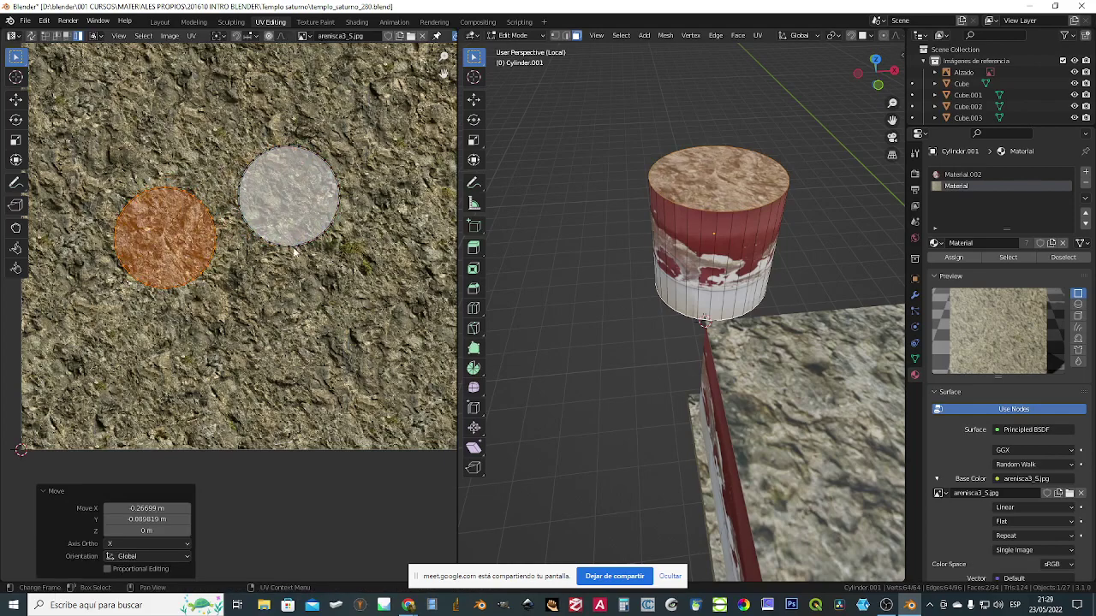
pyautogui.click(302, 152)
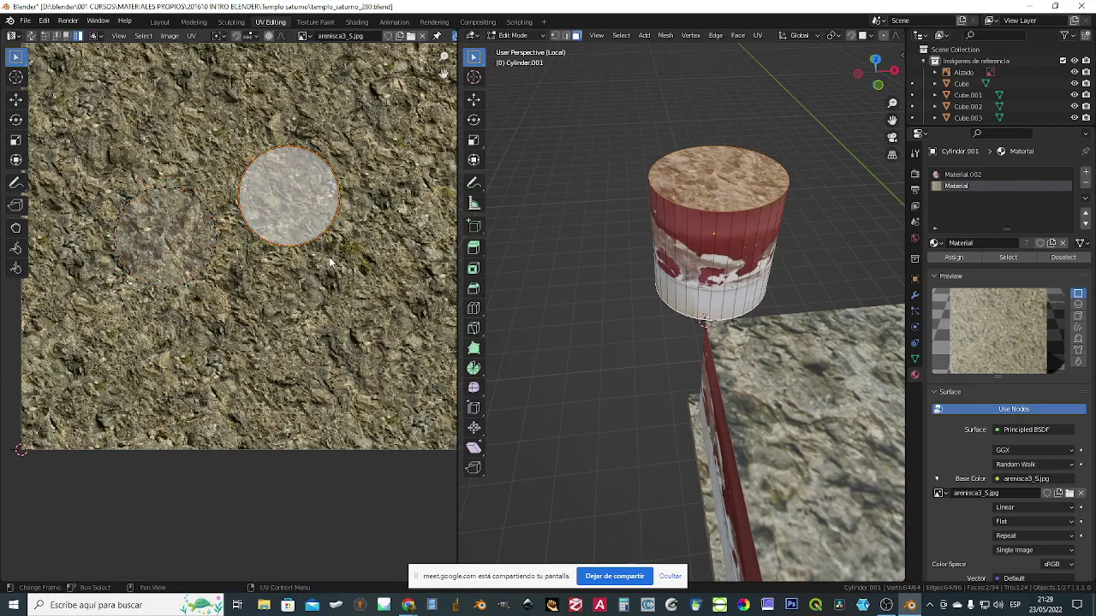
pyautogui.press('g')
pyautogui.click(351, 351)
pyautogui.click(212, 221)
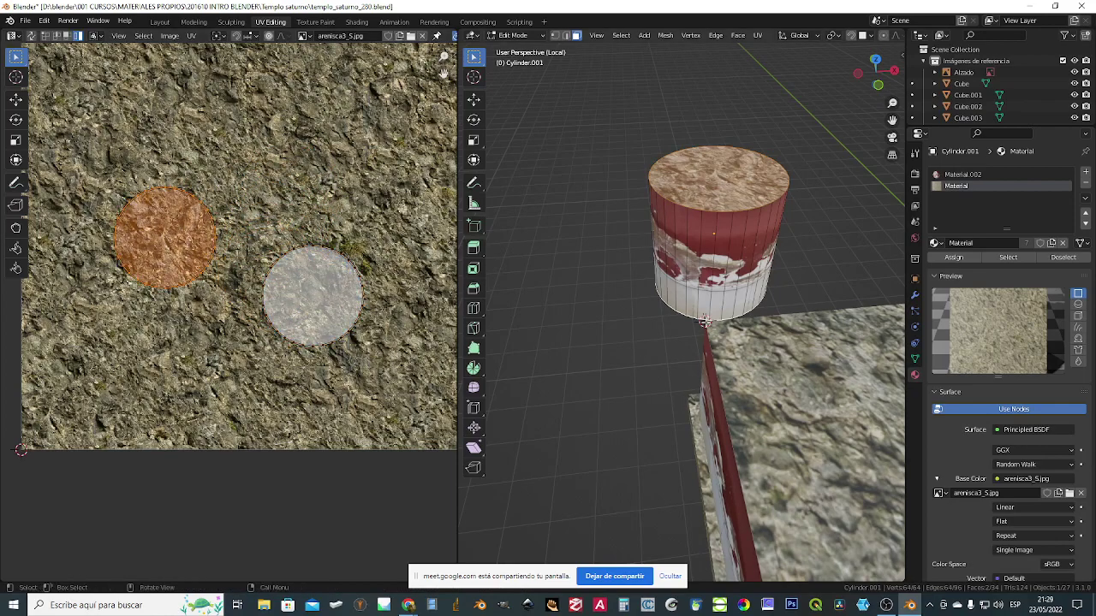
# - Reproject both cap faces with Project from View in the top orthographic view so their circles overlap again
pyautogui.press('KP_7')
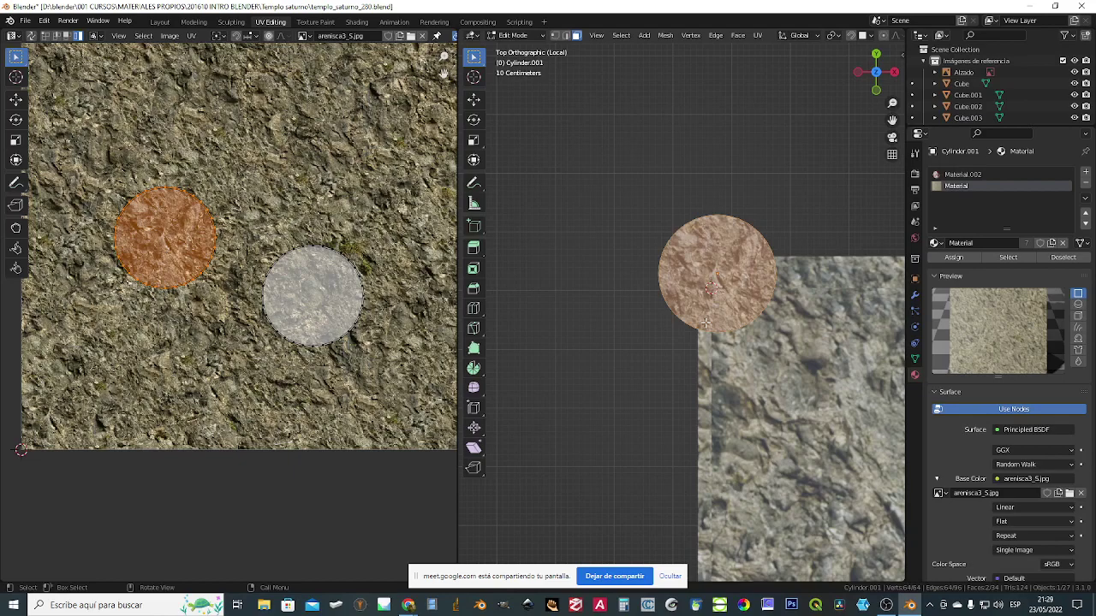
pyautogui.press('u')
pyautogui.click(705, 323)
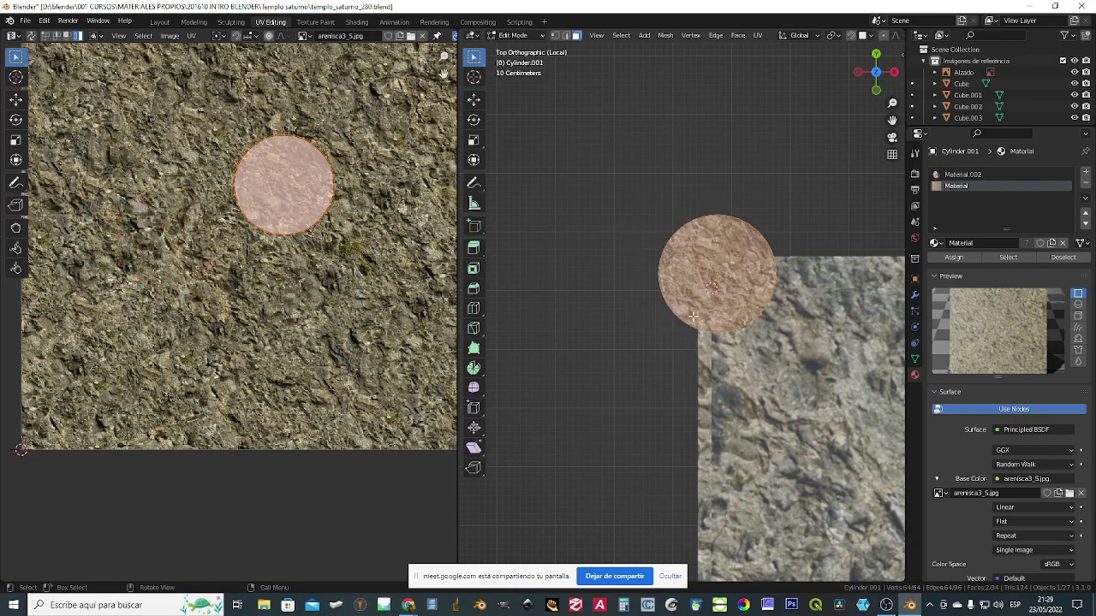
pyautogui.scroll(-4, 276, 282)
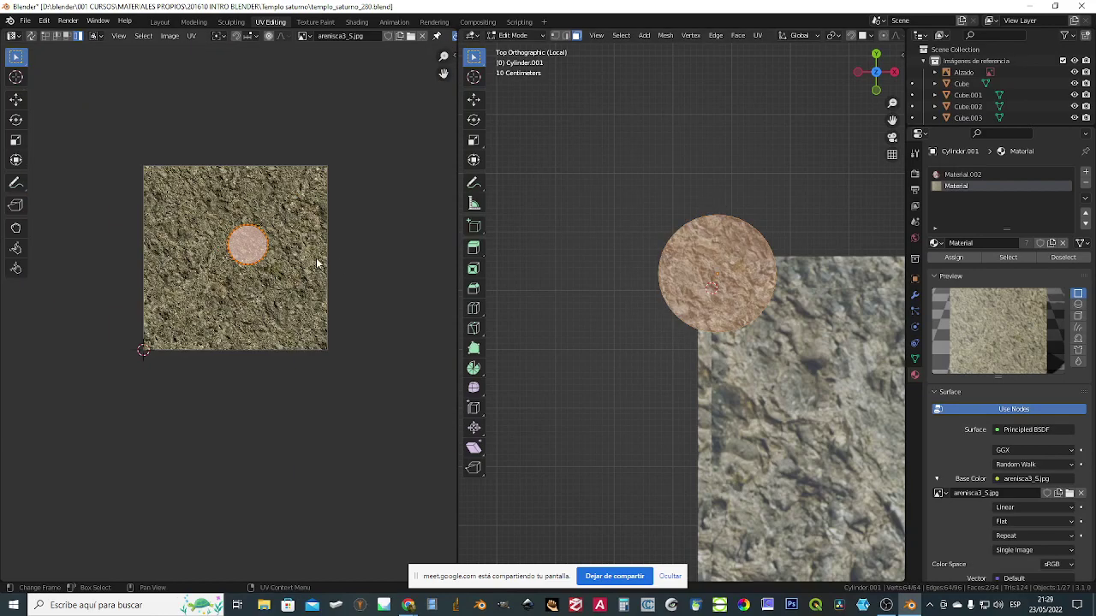
# - Scale both cap circles by about 3.372, move them about -0.084 m in X and -0.087 m in Y, and return to Object Mode
pyautogui.press('s')
pyautogui.rightClick(343, 331)
pyautogui.press('s')
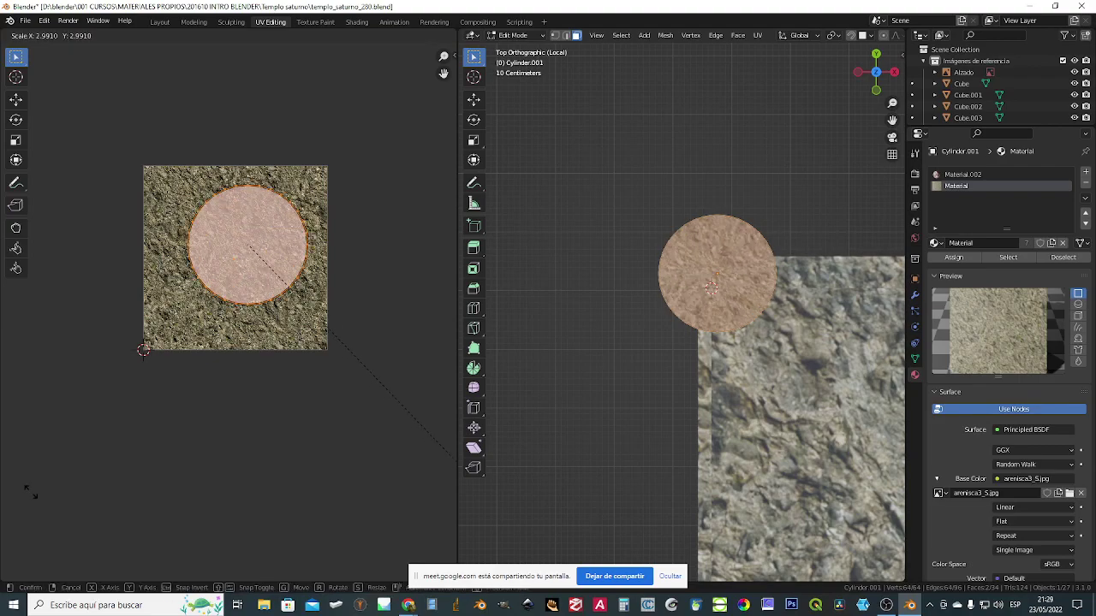
pyautogui.click(56, 532)
pyautogui.press('g')
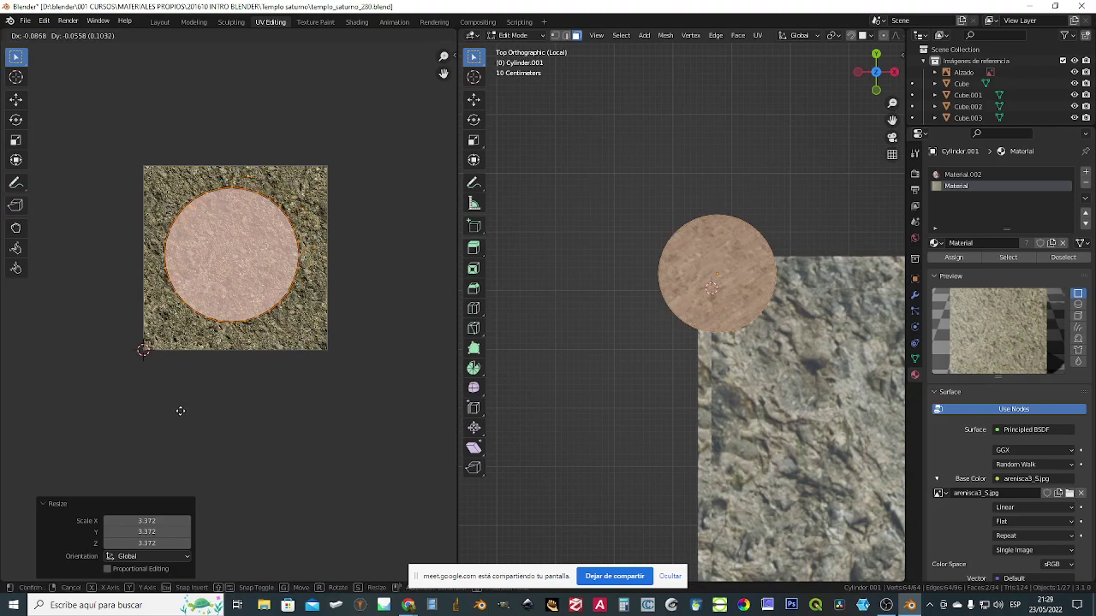
pyautogui.click(194, 416)
pyautogui.moveTo(616, 273); pyautogui.dragTo(583, 300, button='middle')
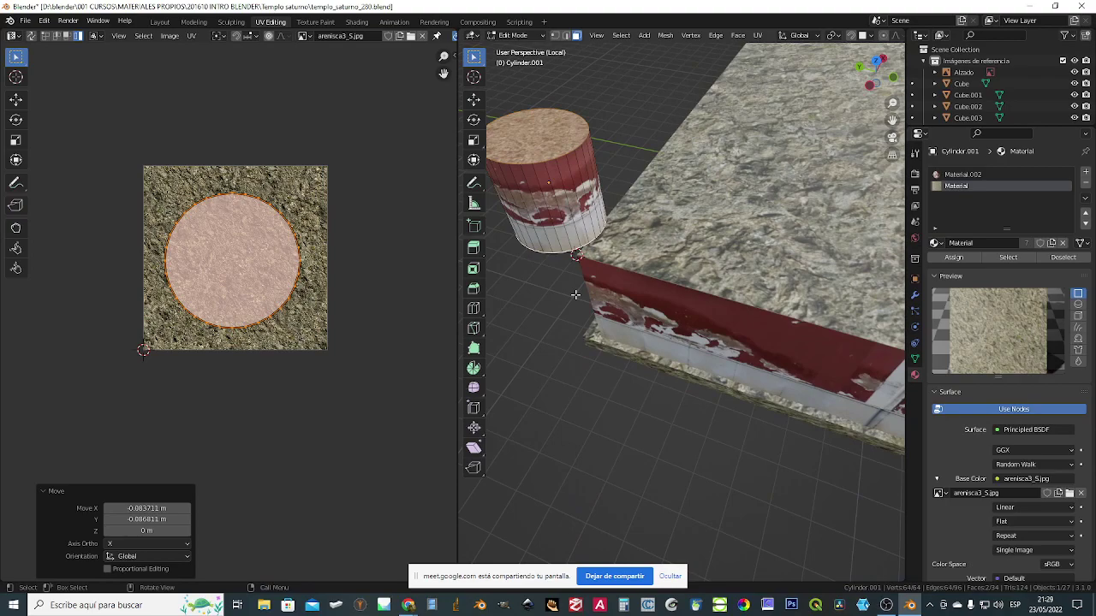
pyautogui.press('Tab')
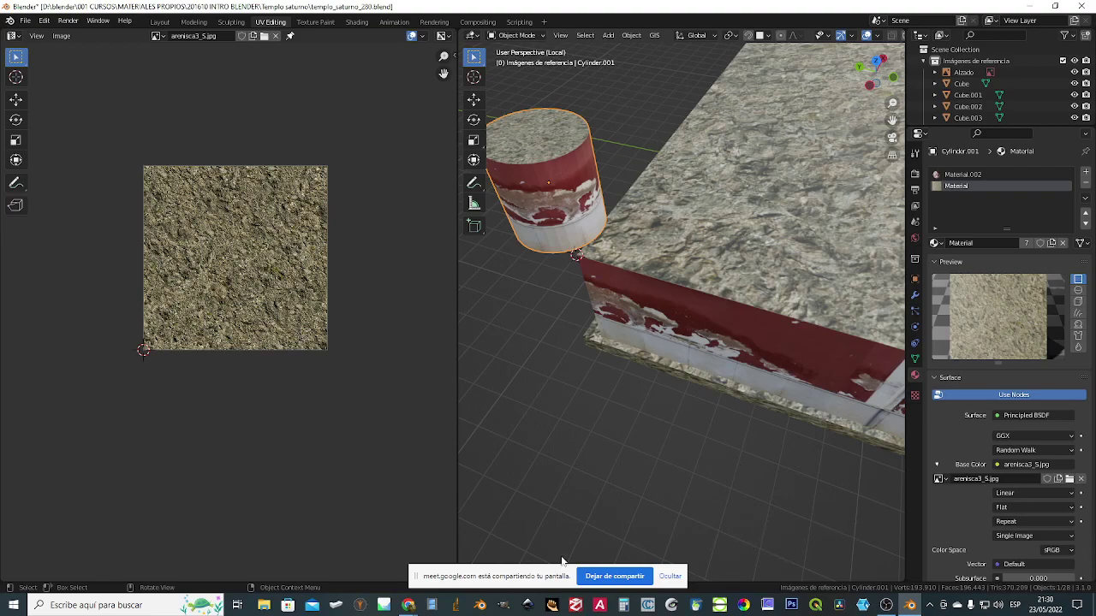
# - Stop sharing the screen and switch to the Google Meet call in the browser
pyautogui.click(617, 577)
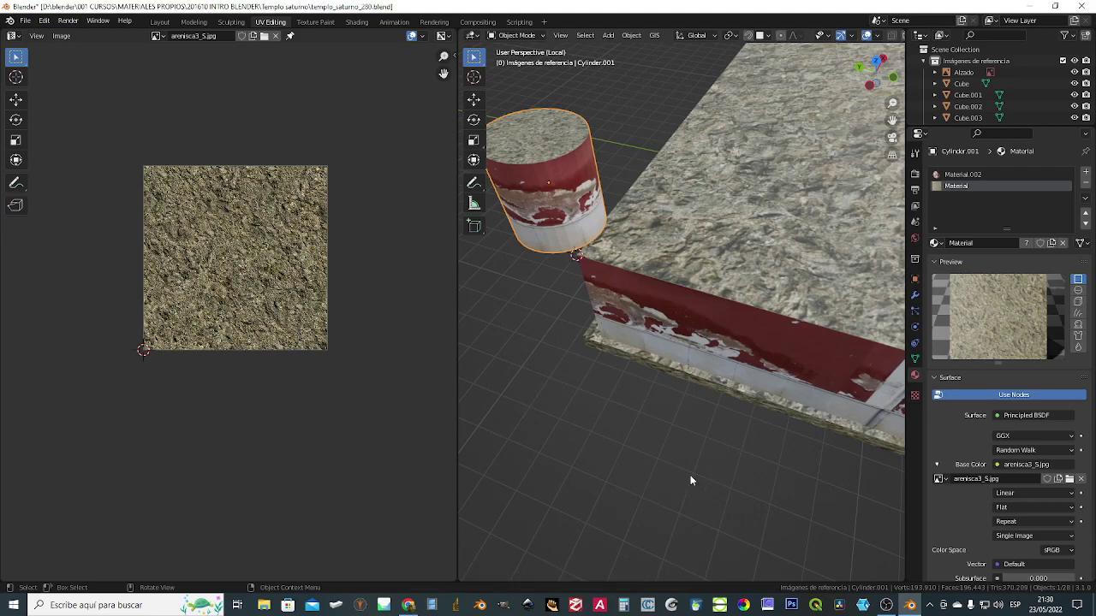
pyautogui.hotkey('alt', 'Tab')
pyautogui.hotkey('alt', 'Tab')
pyautogui.hotkey('alt', 'Tab')
pyautogui.hotkey('alt', 'Tab')
pyautogui.hotkey('alt', 'Tab')
pyautogui.hotkey('alt', 'Tab')
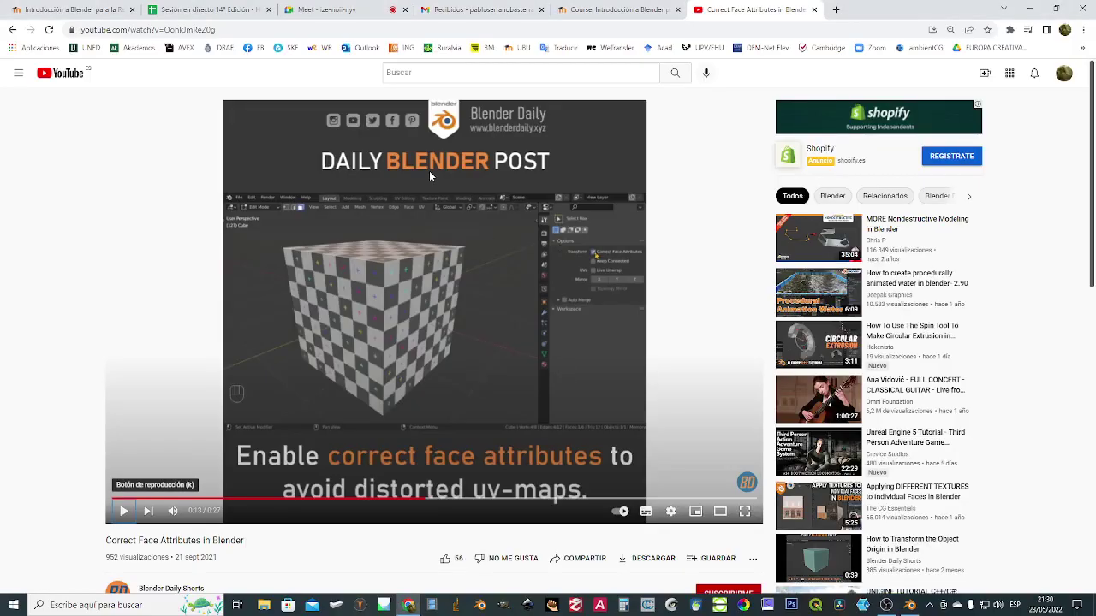
pyautogui.hotkey('ctrl', 'shift', 'Tab')
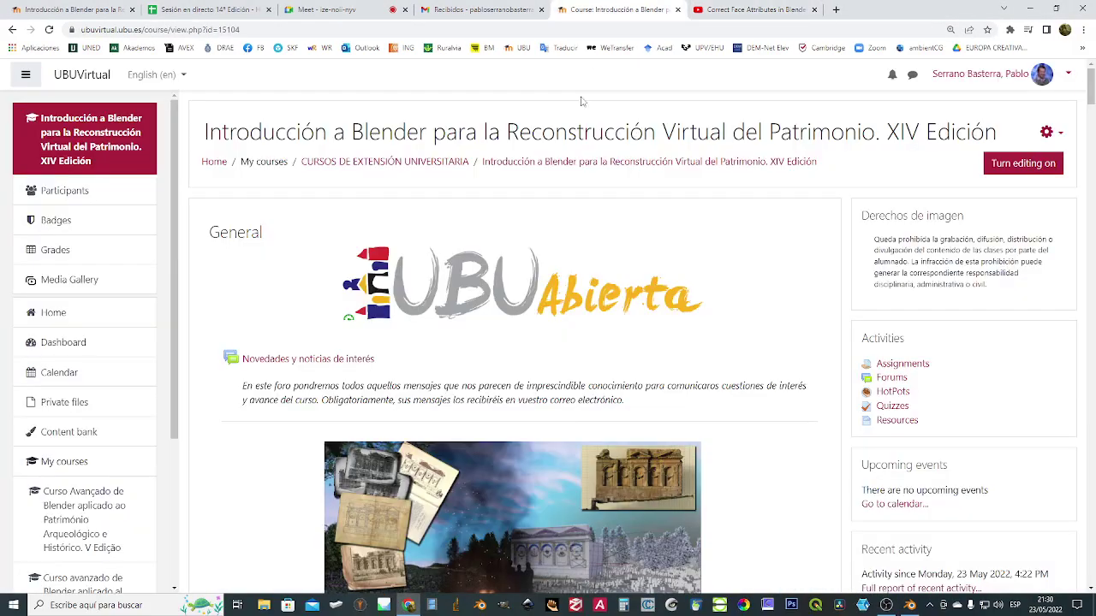
pyautogui.hotkey('ctrl', 'shift', 'Tab')
pyautogui.hotkey('ctrl', 'shift', 'Tab')
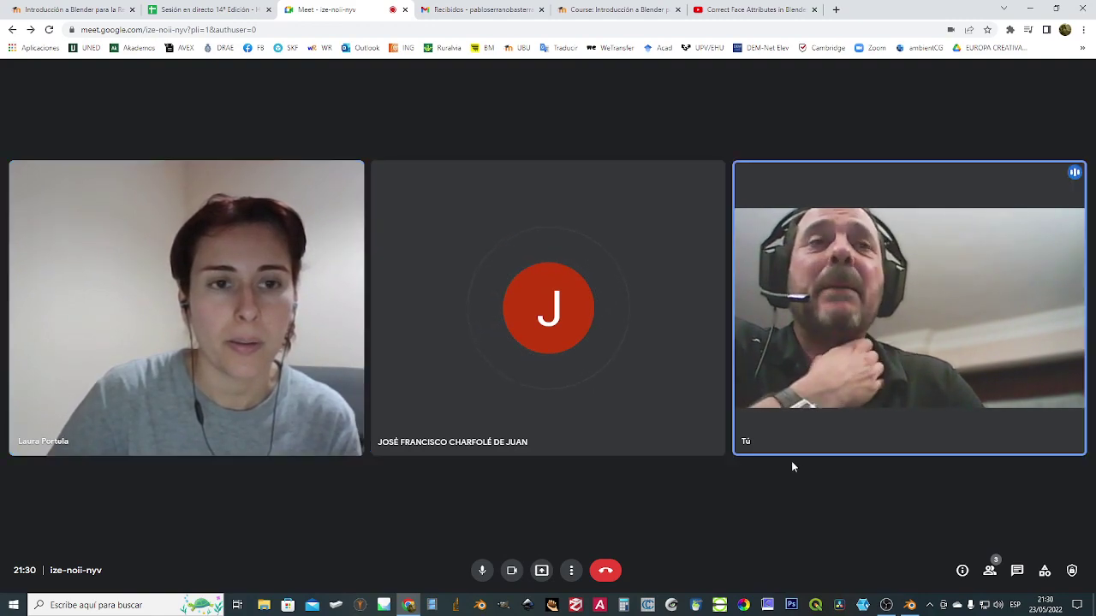
# - Present the entire screen in the Meet call
pyautogui.moveTo(780, 456)
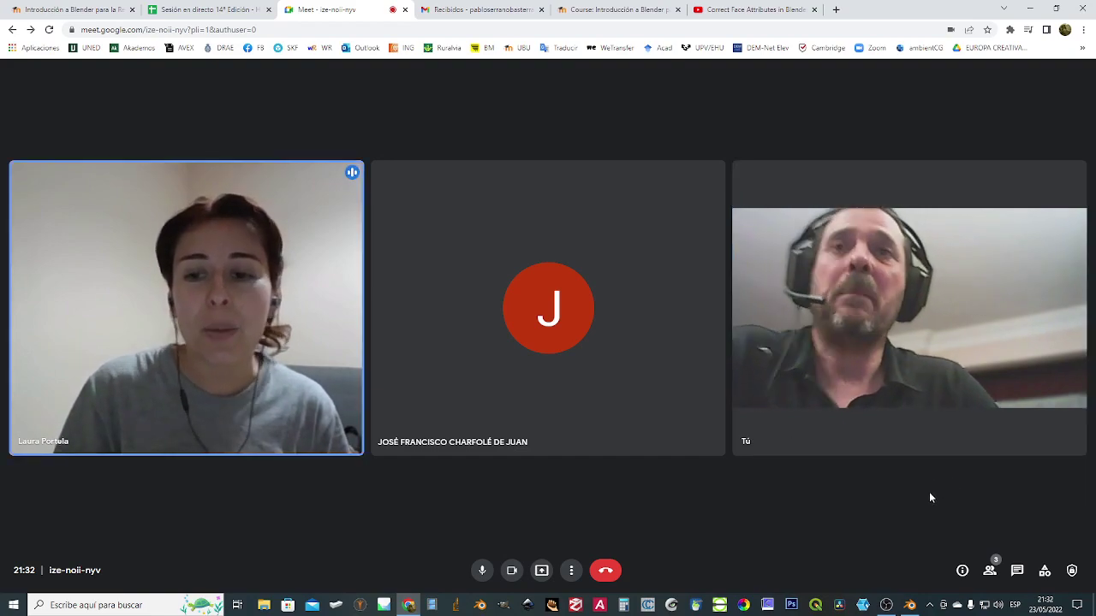
pyautogui.click(541, 570)
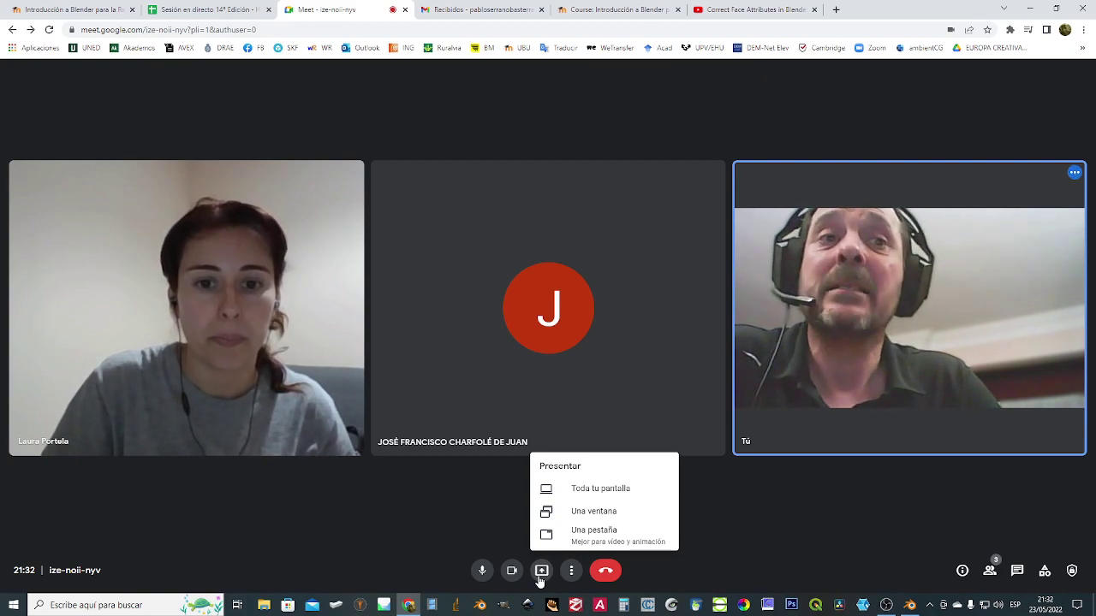
pyautogui.click(594, 486)
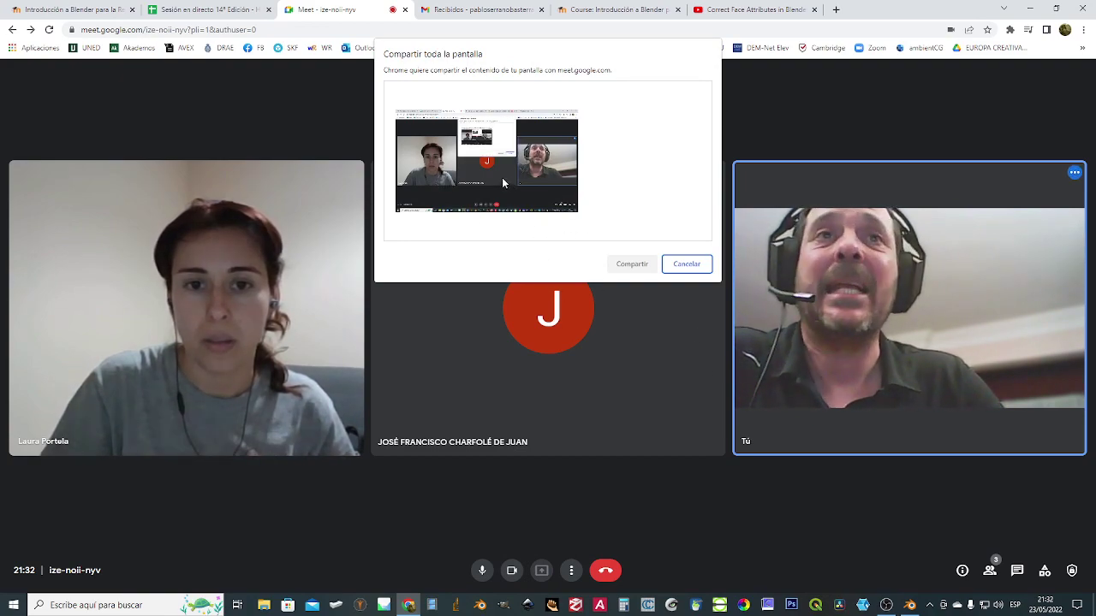
pyautogui.click(494, 214)
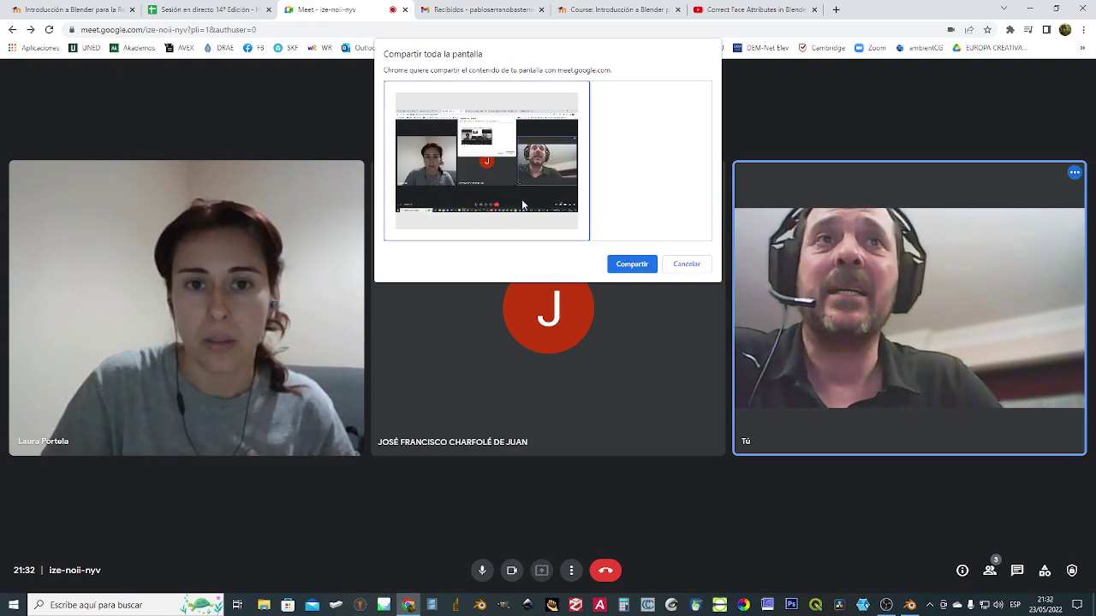
pyautogui.click(634, 271)
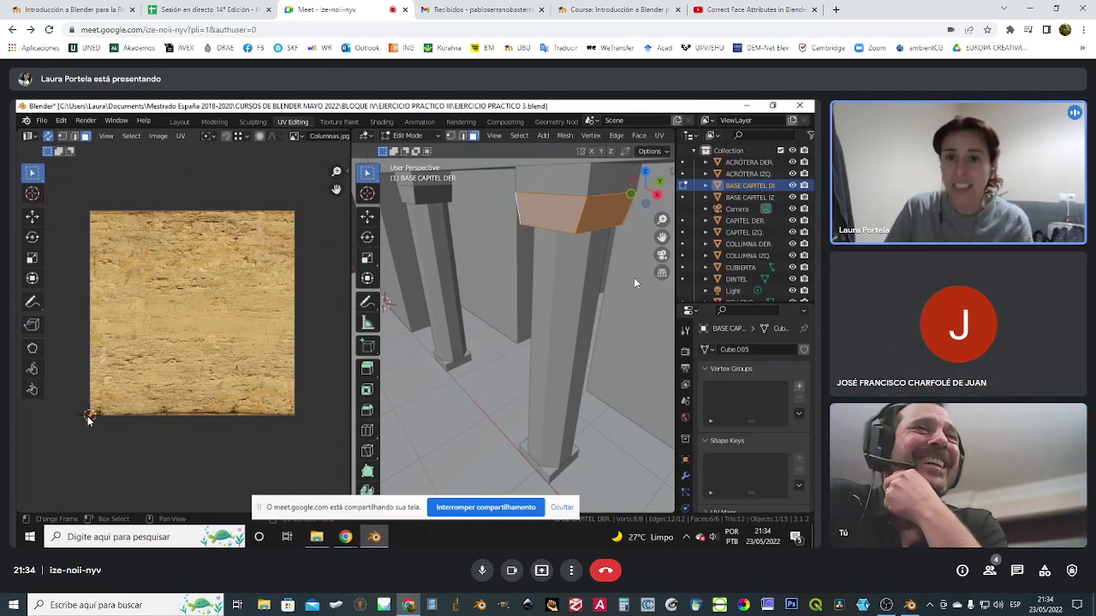
# - Unwrap the right capital base with Smart UV Project and scale all its UV islands up over the Columnas texture
pyautogui.click(664, 137)
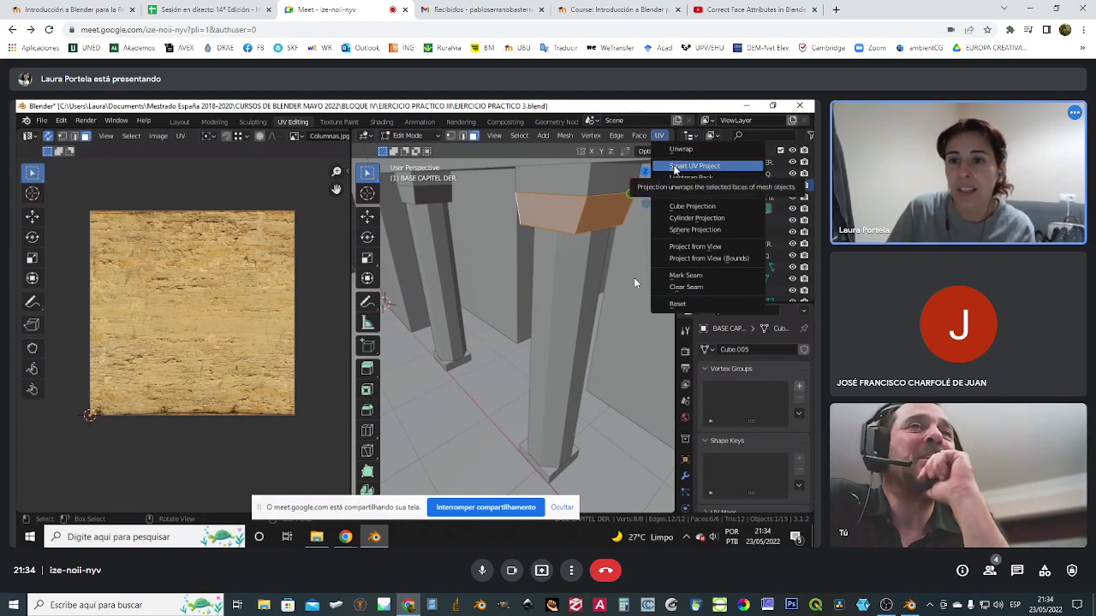
pyautogui.click(676, 167)
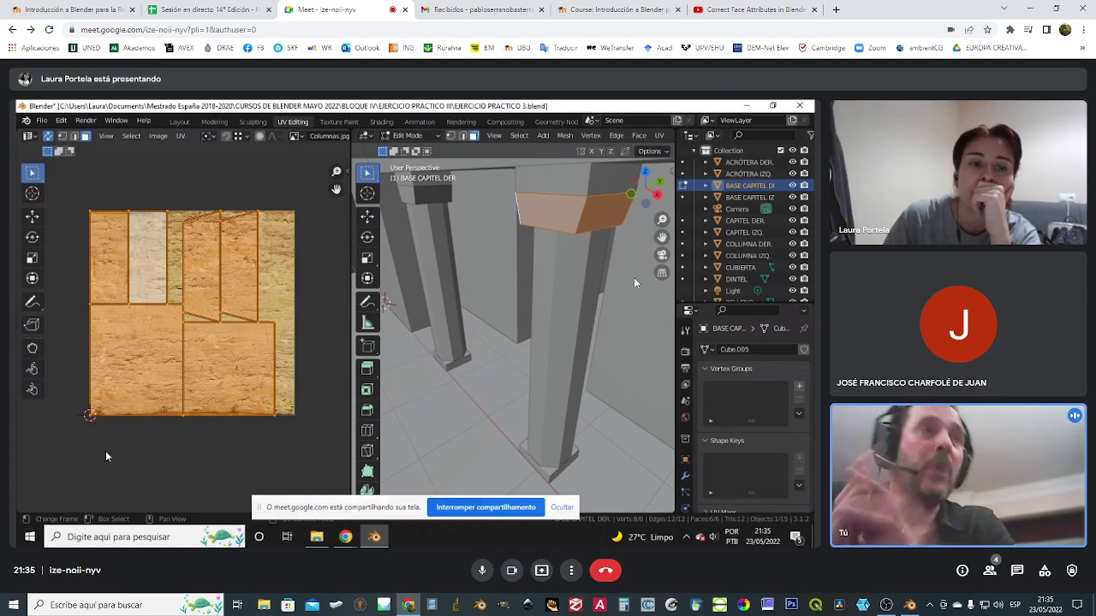
pyautogui.moveTo(63, 185); pyautogui.dragTo(302, 442)
pyautogui.press('s')
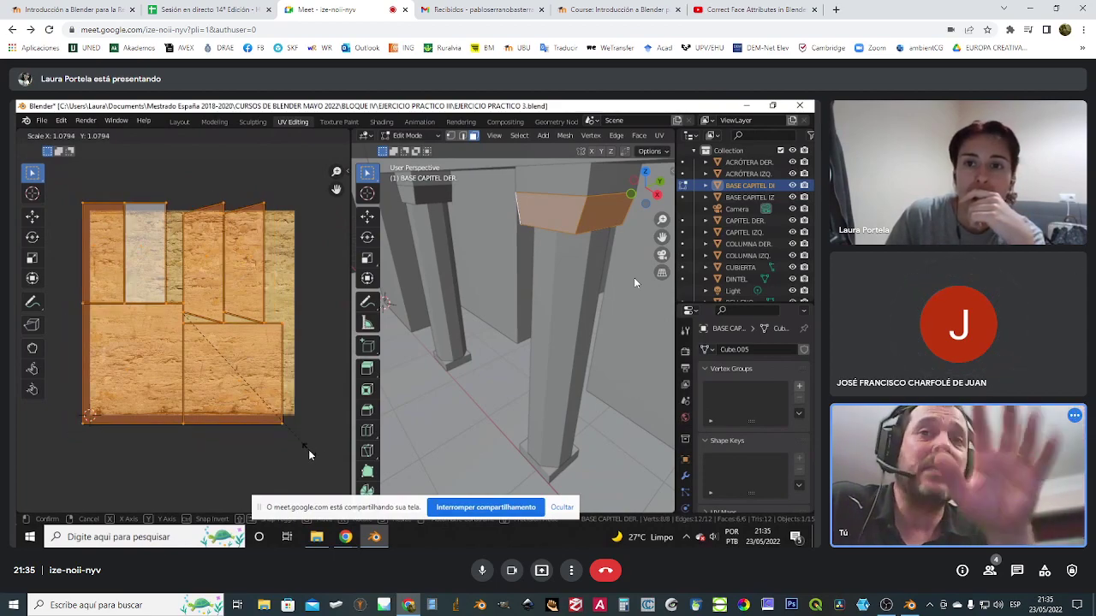
pyautogui.click(340, 480)
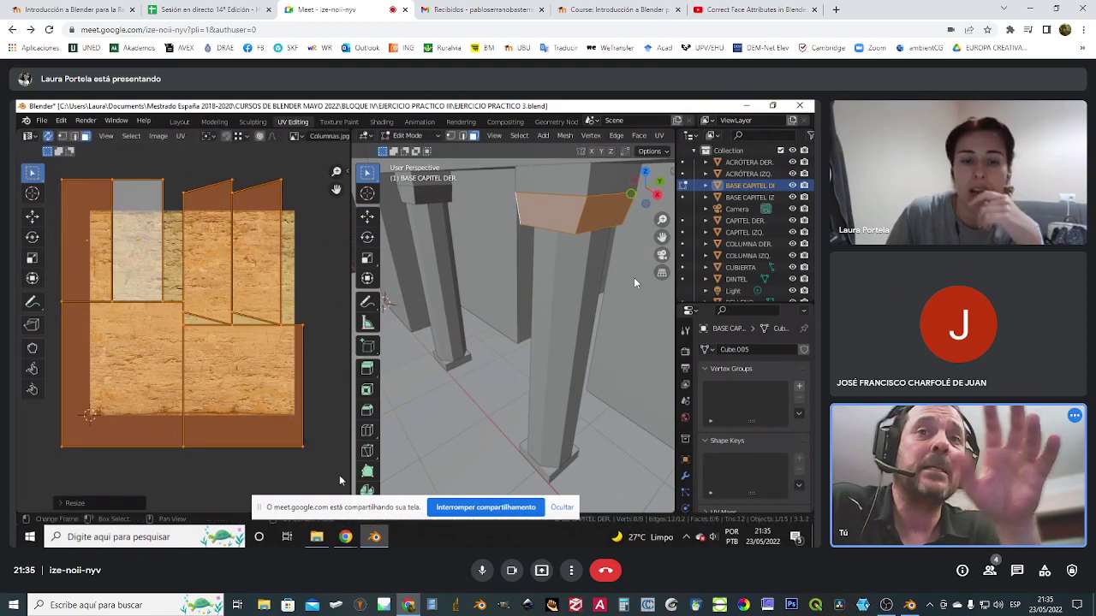
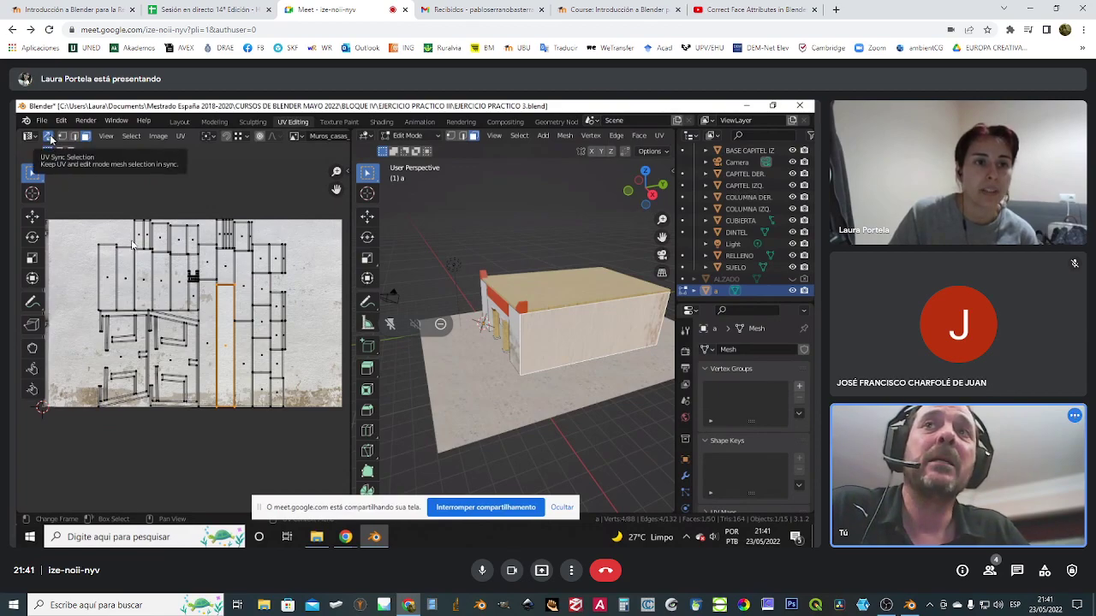
# - Turn off UV sync selection, select all UVs of the side wall face and scale them along the X axis
pyautogui.click(49, 138)
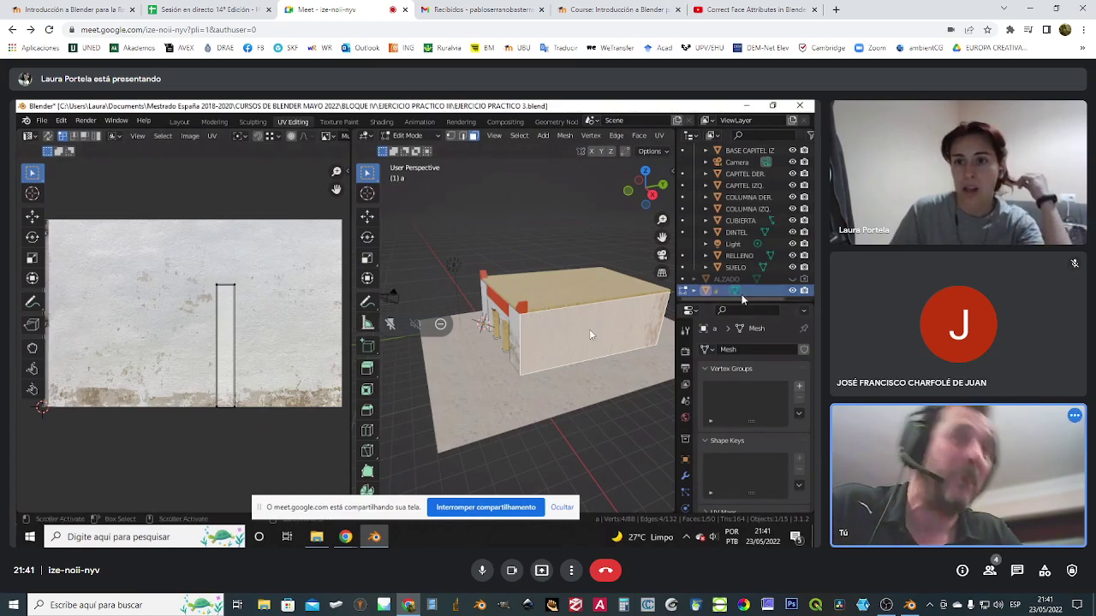
pyautogui.press('a')
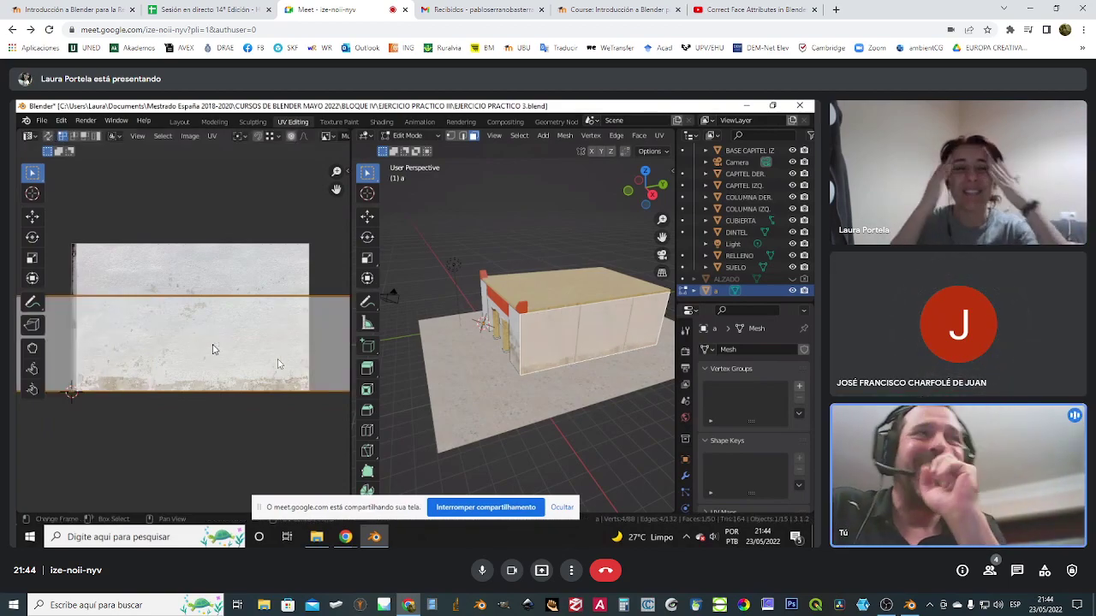
pyautogui.press('s')
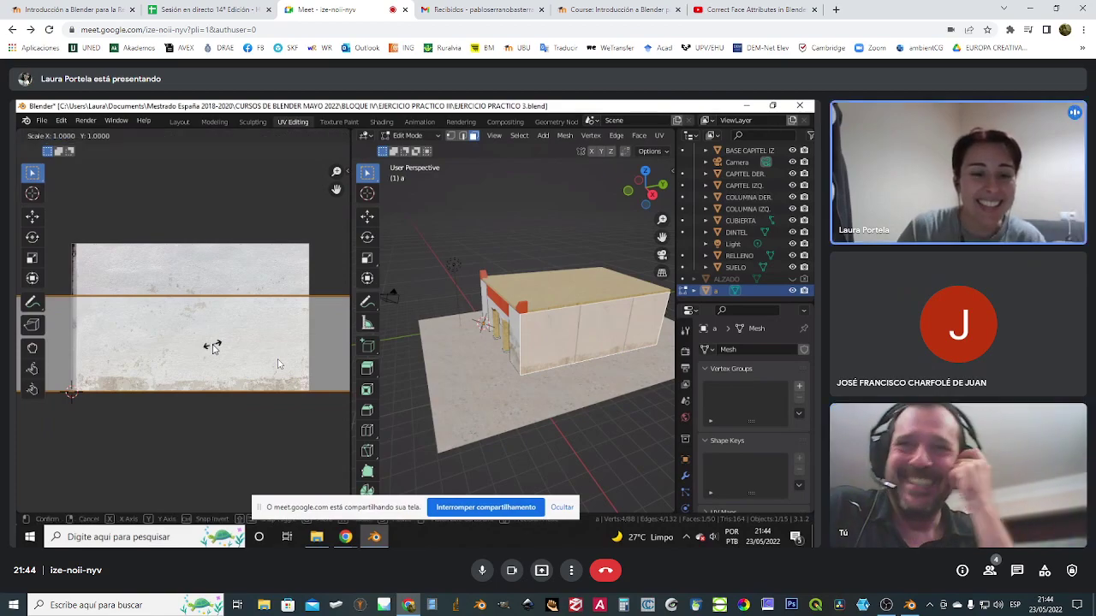
pyautogui.press('x')
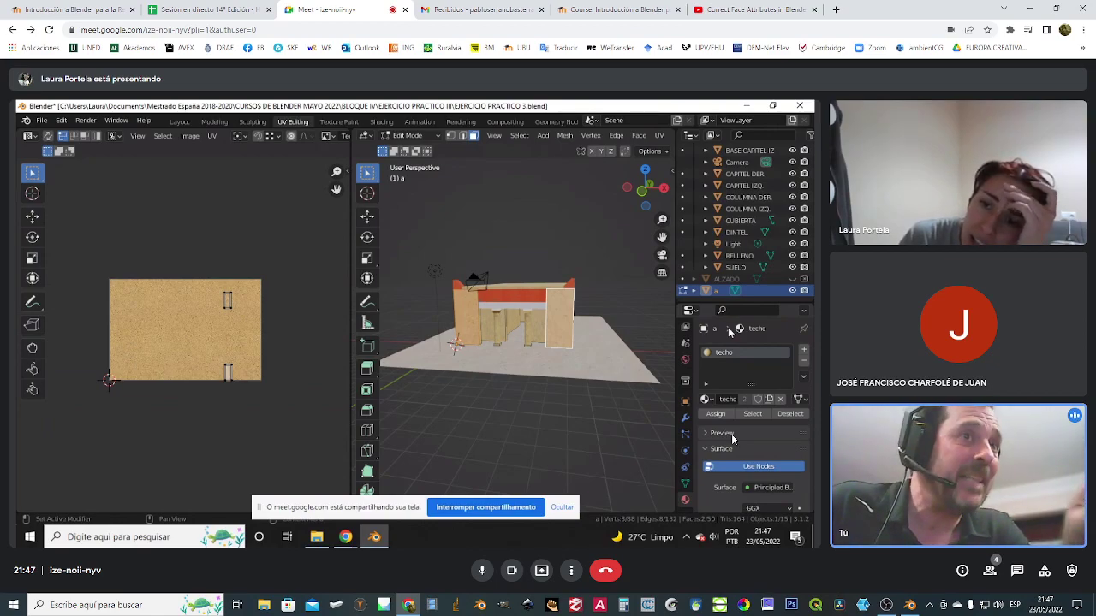
# - Add a second material slot to object a and apply the Muros rojo material to the two selected front faces
pyautogui.click(804, 351)
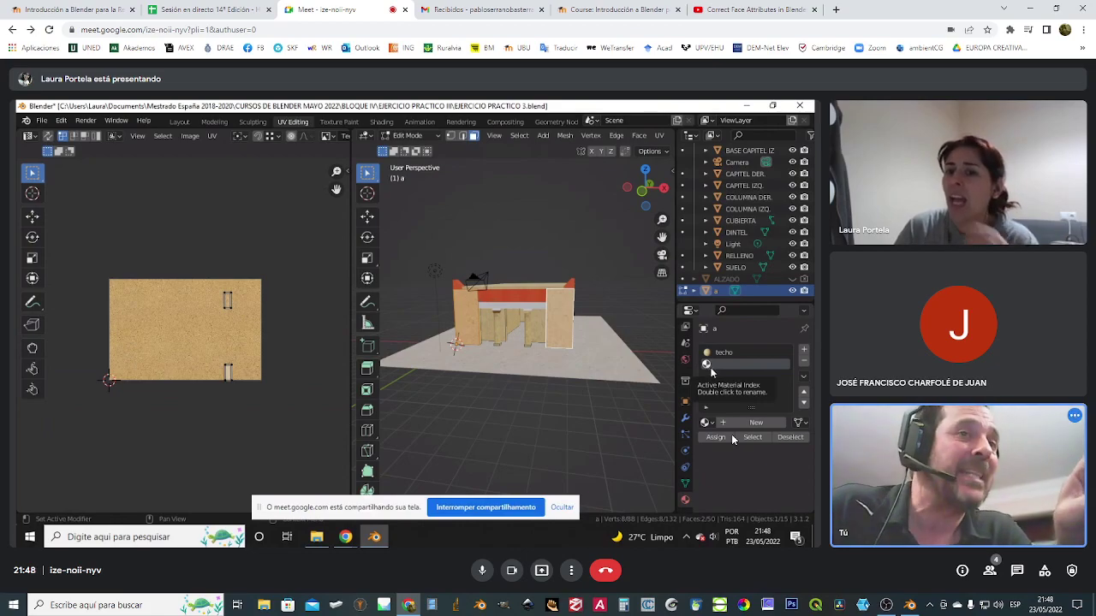
pyautogui.click(724, 422)
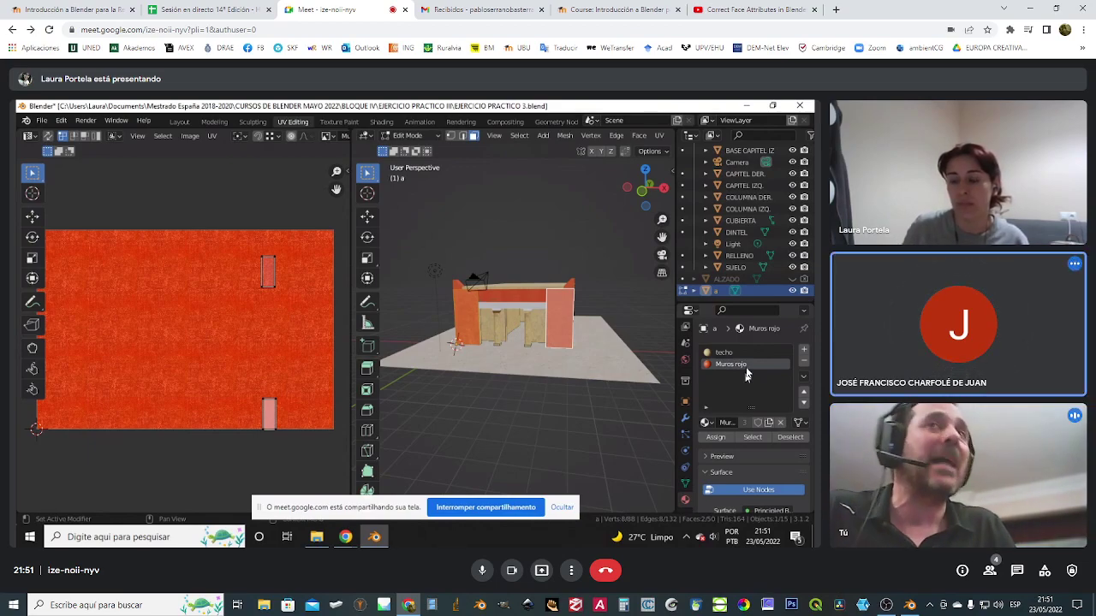
# - Switch to the UBUVirtual course forum, extend the session, and open the Introducción a Blender XIV Edición course page
pyautogui.click(73, 9)
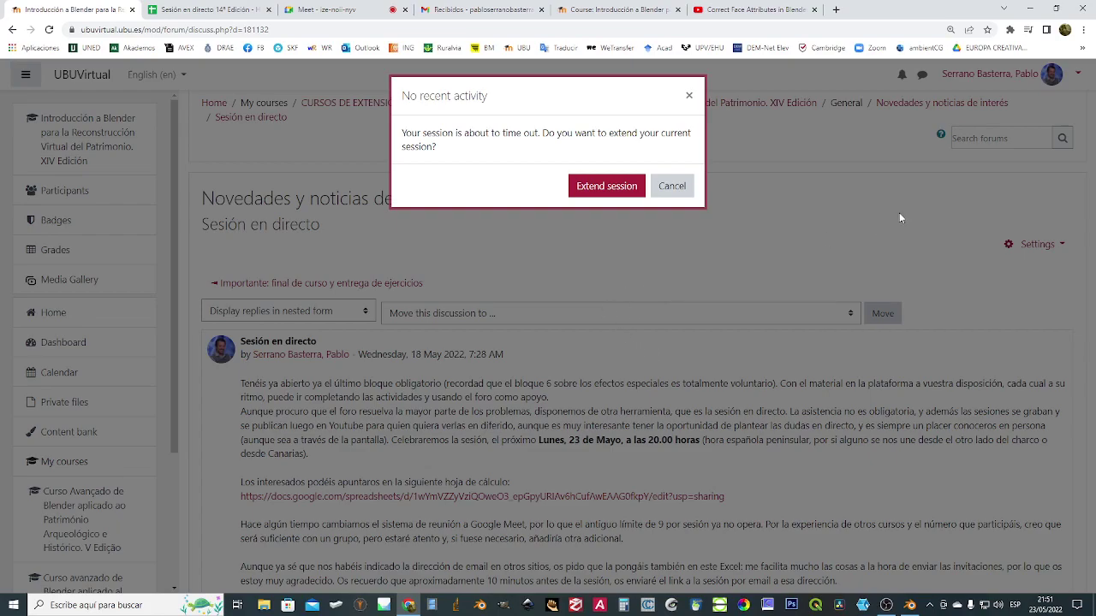
pyautogui.click(623, 188)
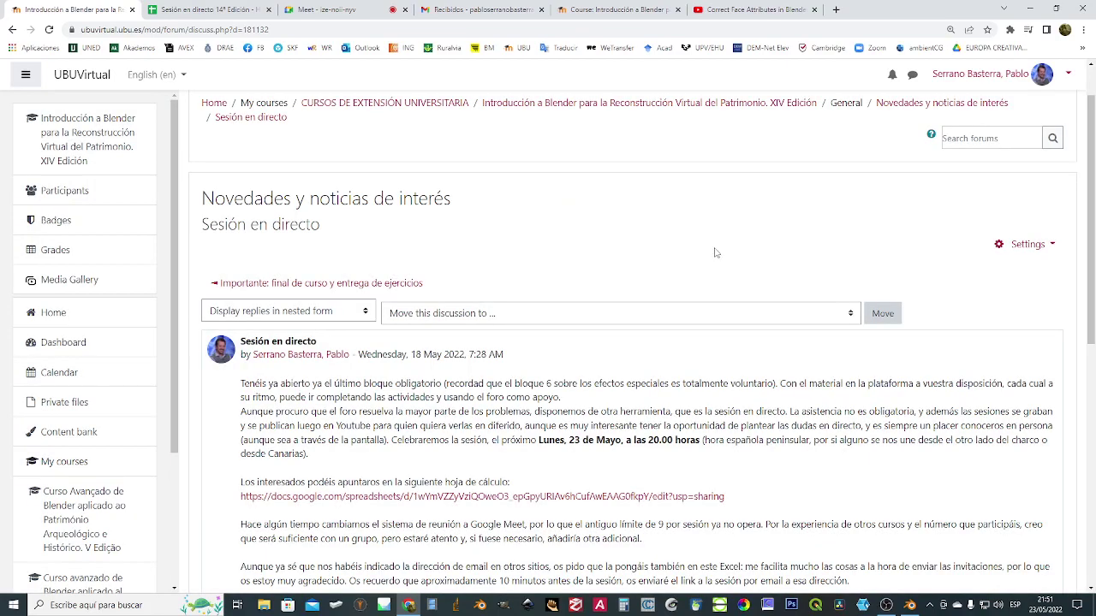
pyautogui.click(562, 109)
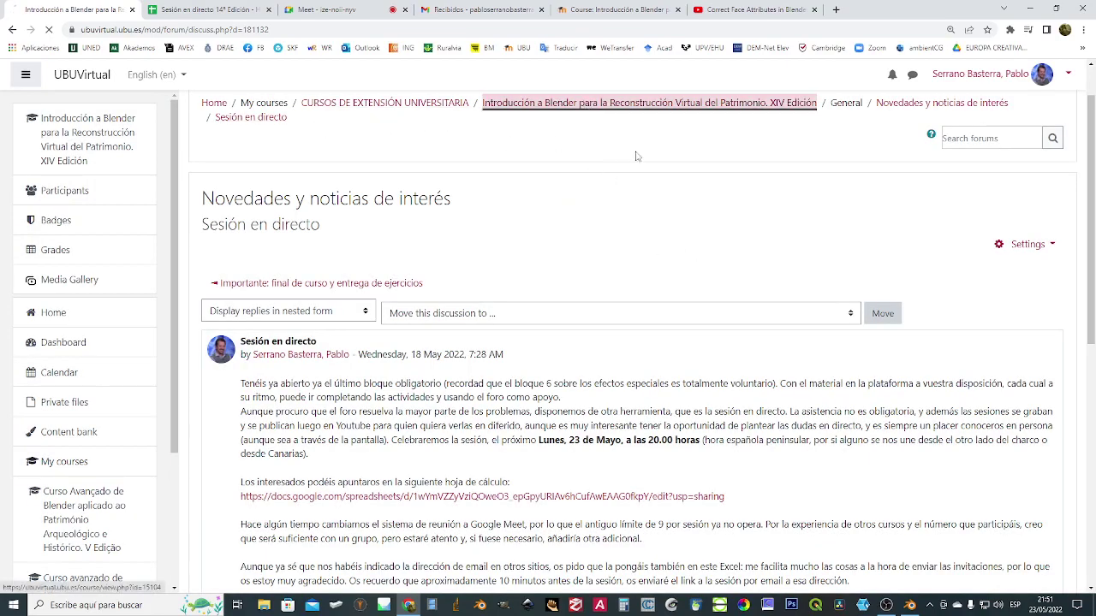
# - Look through the course blocks down to the Bloque IV activities and optional material on textures and materials
pyautogui.scroll(-15, 770, 442)
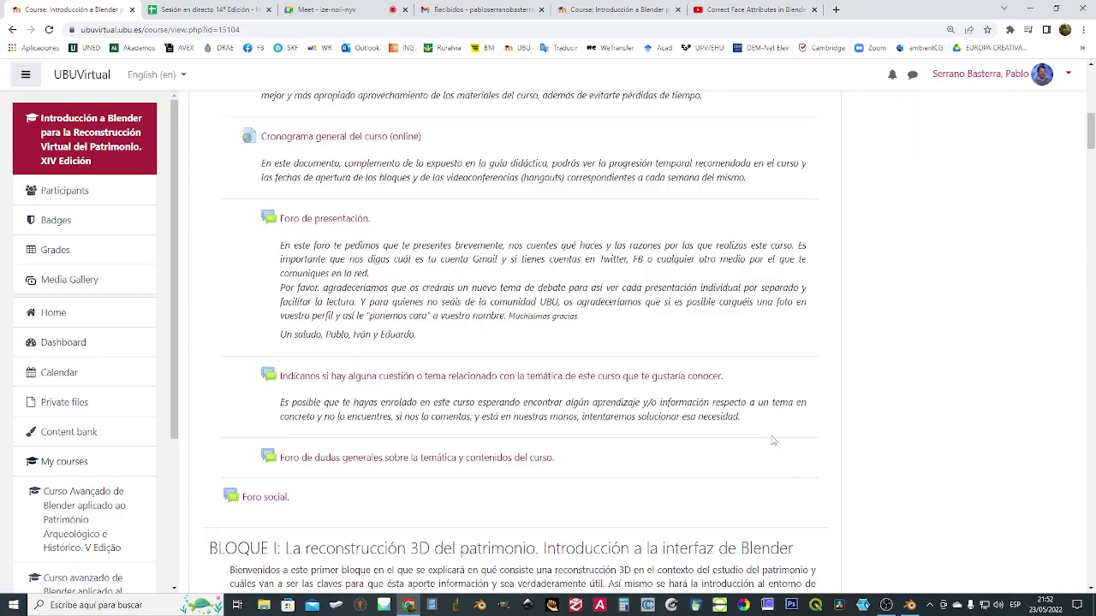
pyautogui.scroll(-20, 766, 443)
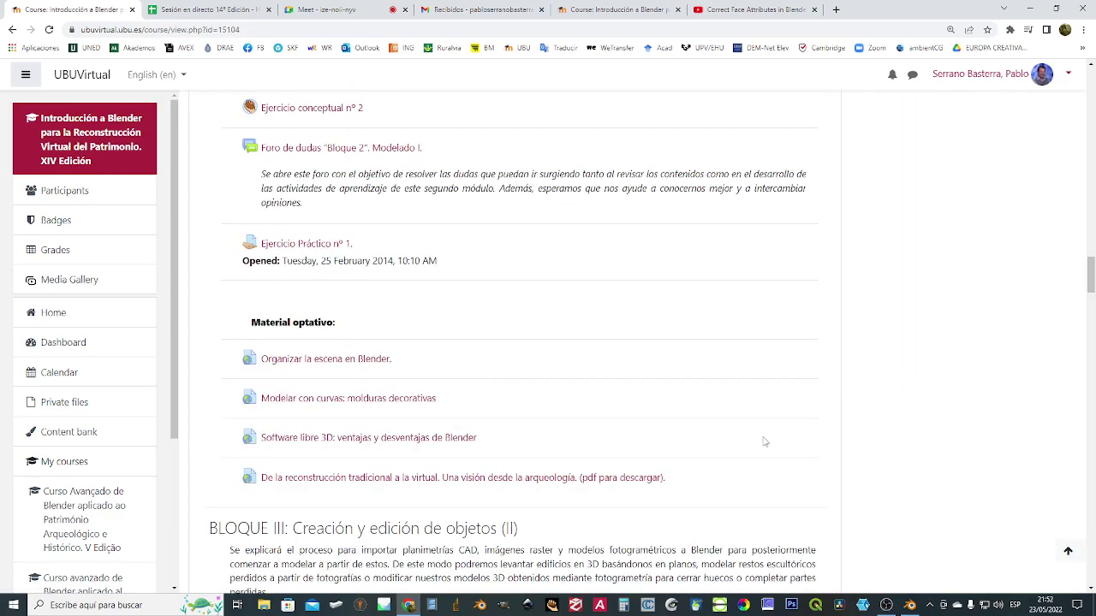
pyautogui.scroll(-5, 762, 442)
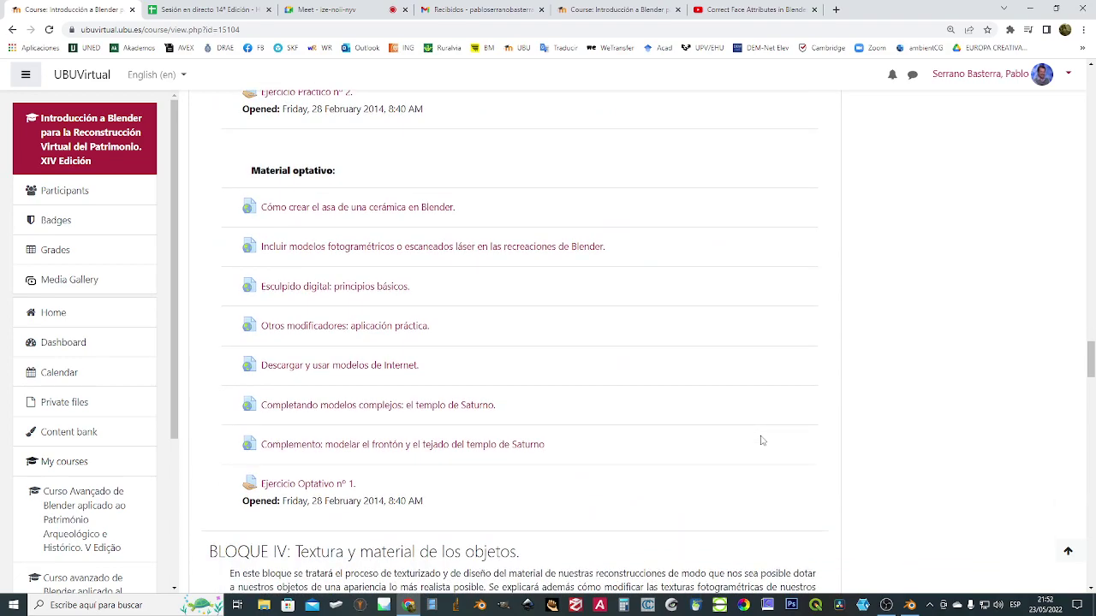
pyautogui.hotkey('alt', 'Tab')
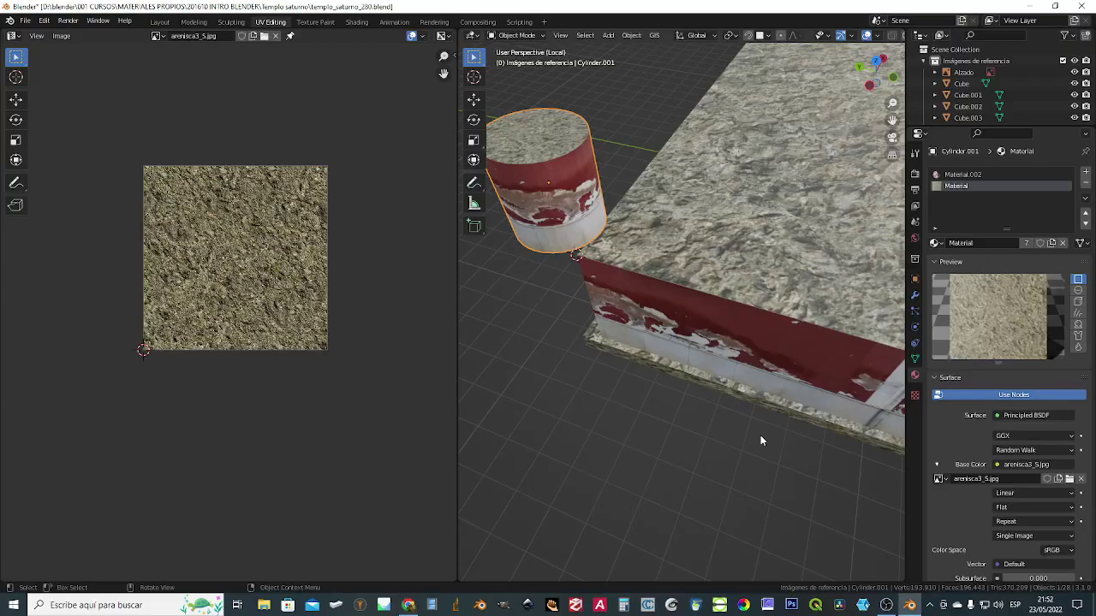
pyautogui.hotkey('alt', 'Tab')
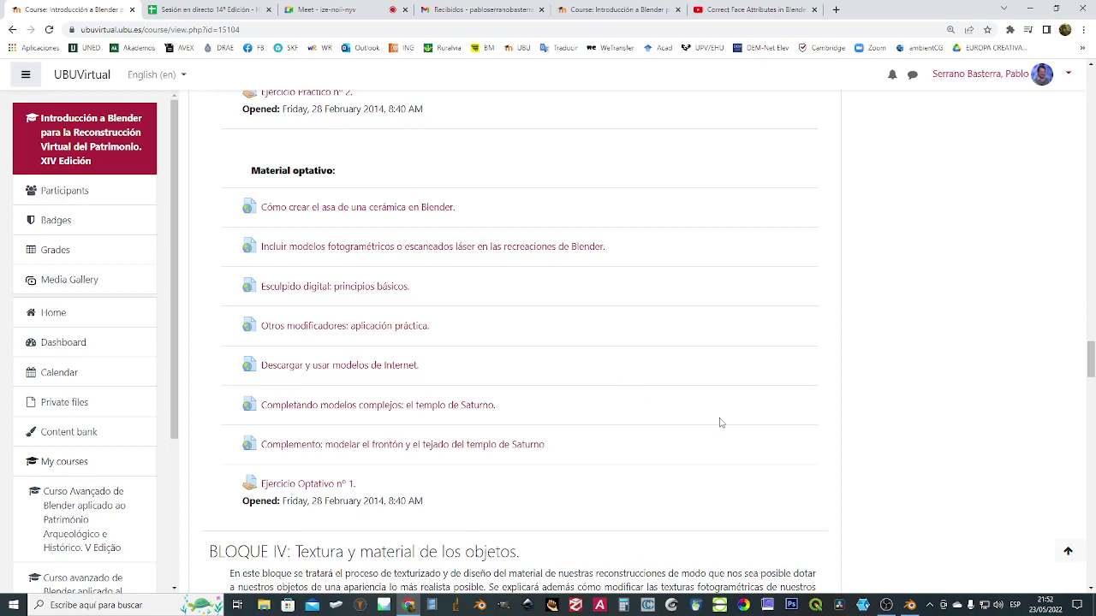
pyautogui.scroll(-15, 723, 394)
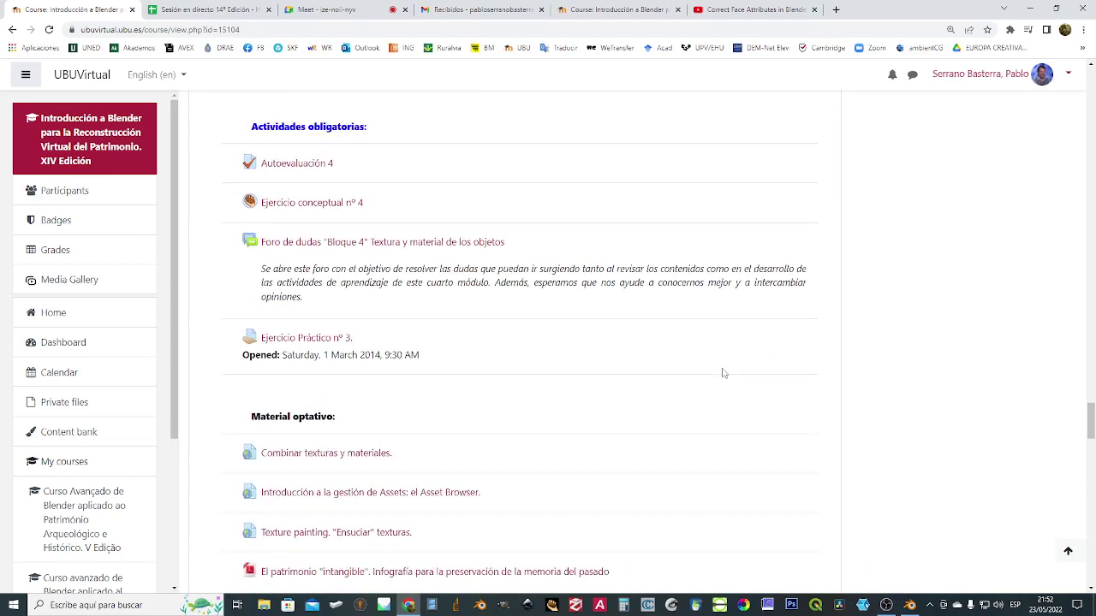
pyautogui.scroll(1, 788, 376)
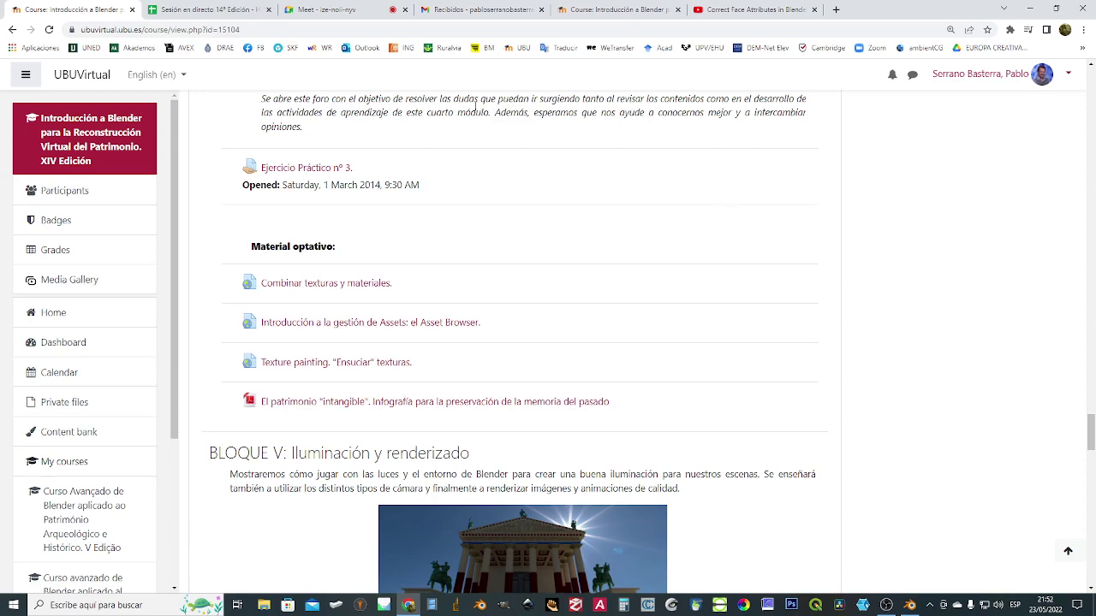
# - Return to the Google Meet call and share the entire screen again
pyautogui.click(325, 10)
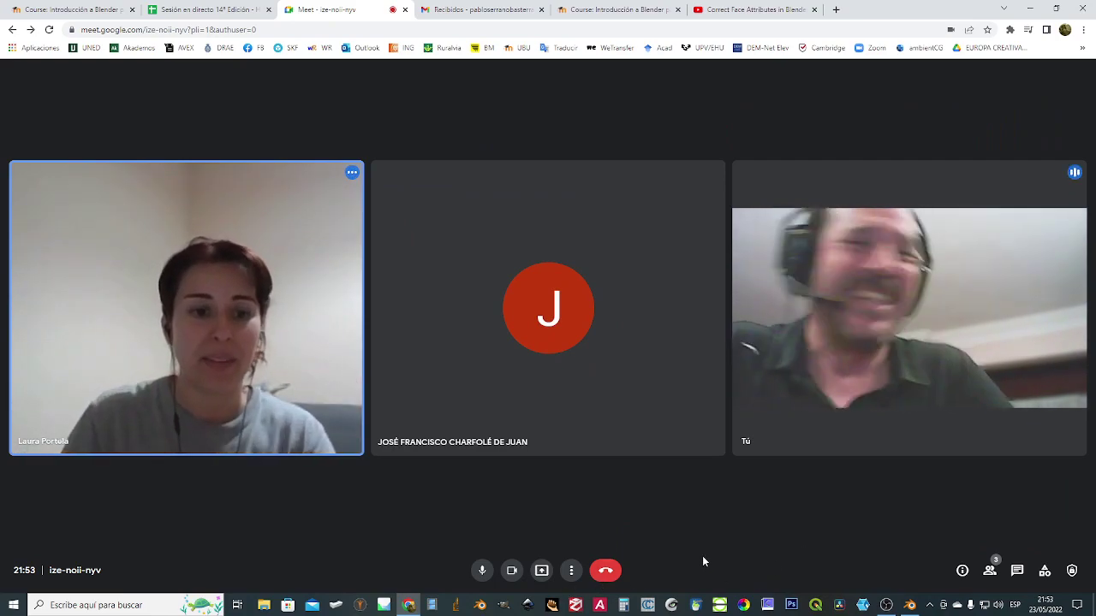
pyautogui.click(541, 570)
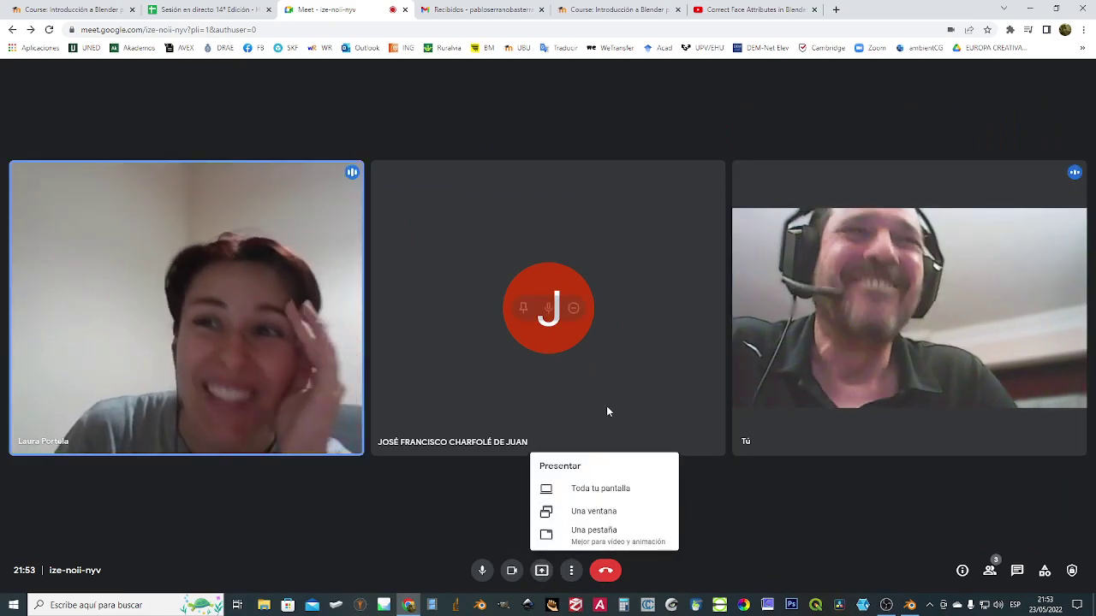
pyautogui.click(603, 489)
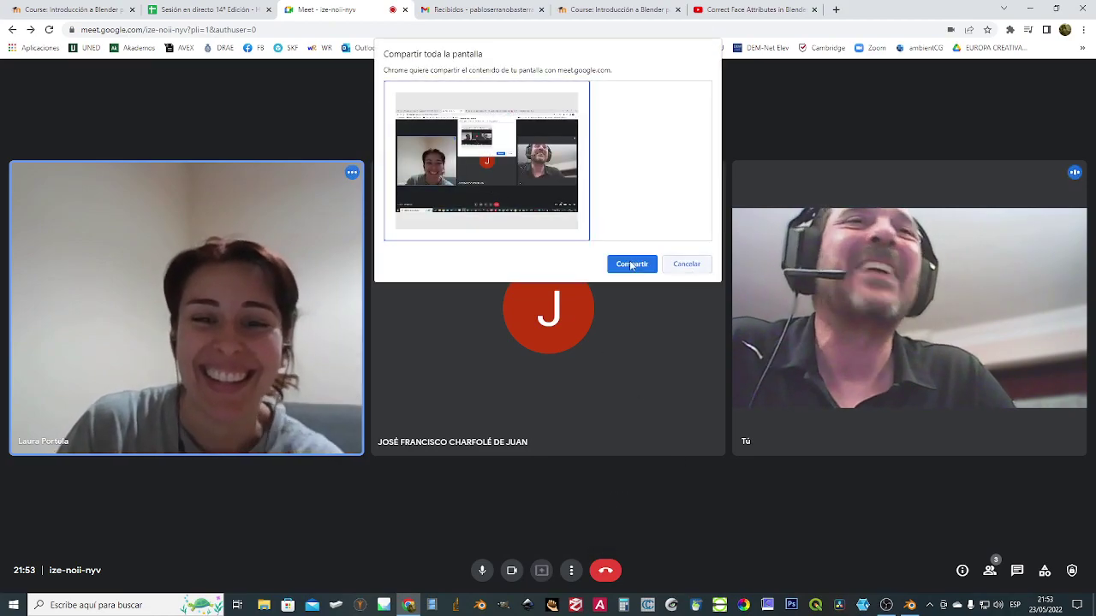
pyautogui.click(631, 265)
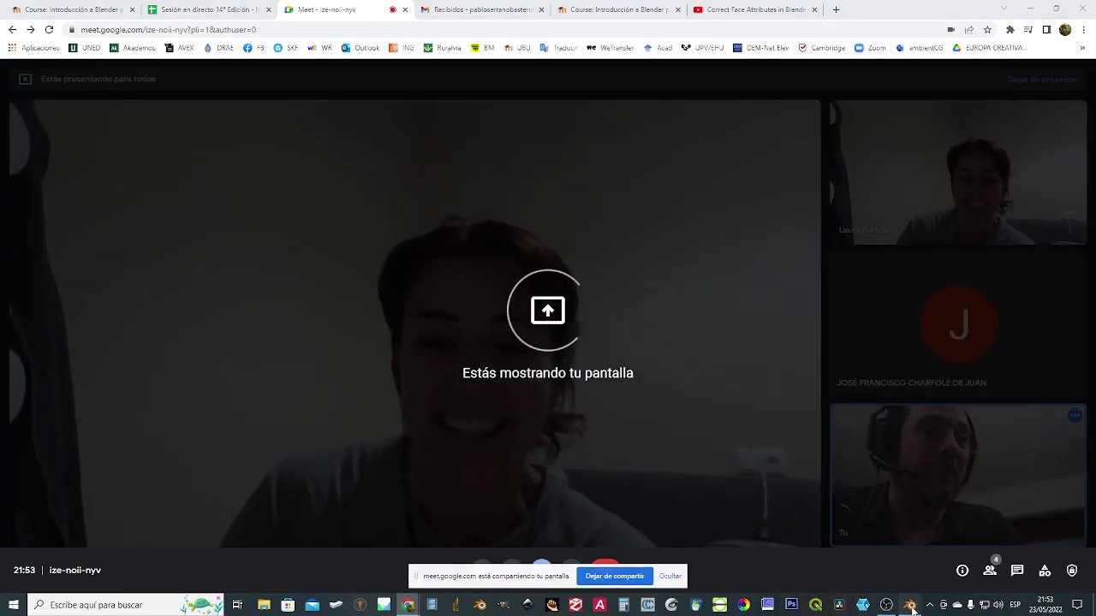
# - Switch to Blender's Shading workspace, select the temple roof Cubierta, and enlarge the node editor around its Tejado_romano nodes
pyautogui.click(910, 606)
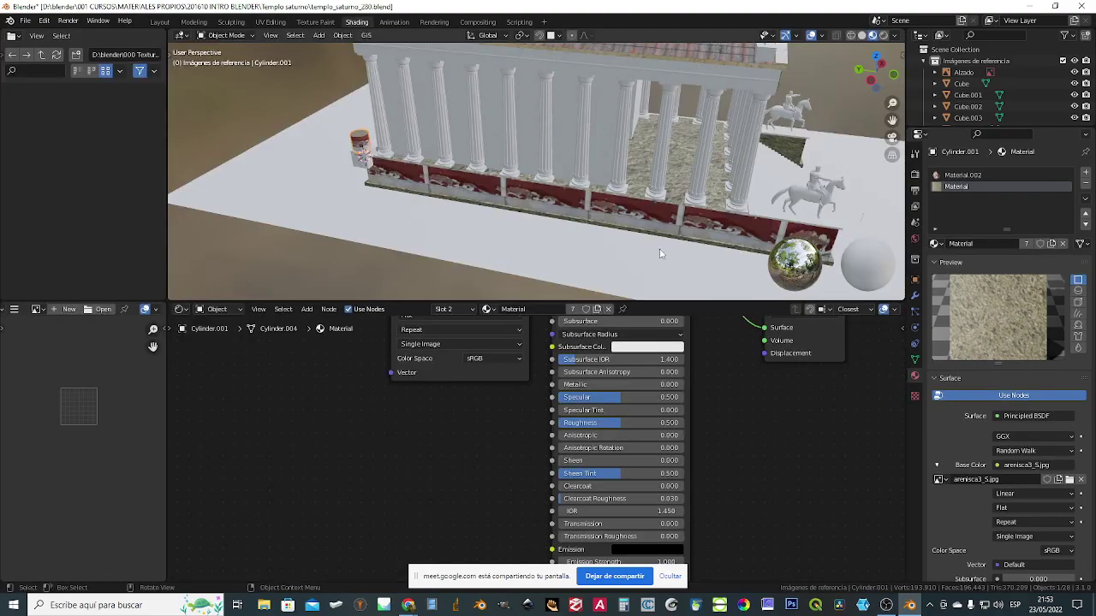
pyautogui.scroll(-4, 660, 247)
pyautogui.click(635, 154)
pyautogui.scroll(-7, 662, 432)
pyautogui.moveTo(722, 521); pyautogui.dragTo(618, 498, button='middle')
pyautogui.moveTo(573, 302); pyautogui.dragTo(574, 178)
pyautogui.scroll(3, 574, 279)
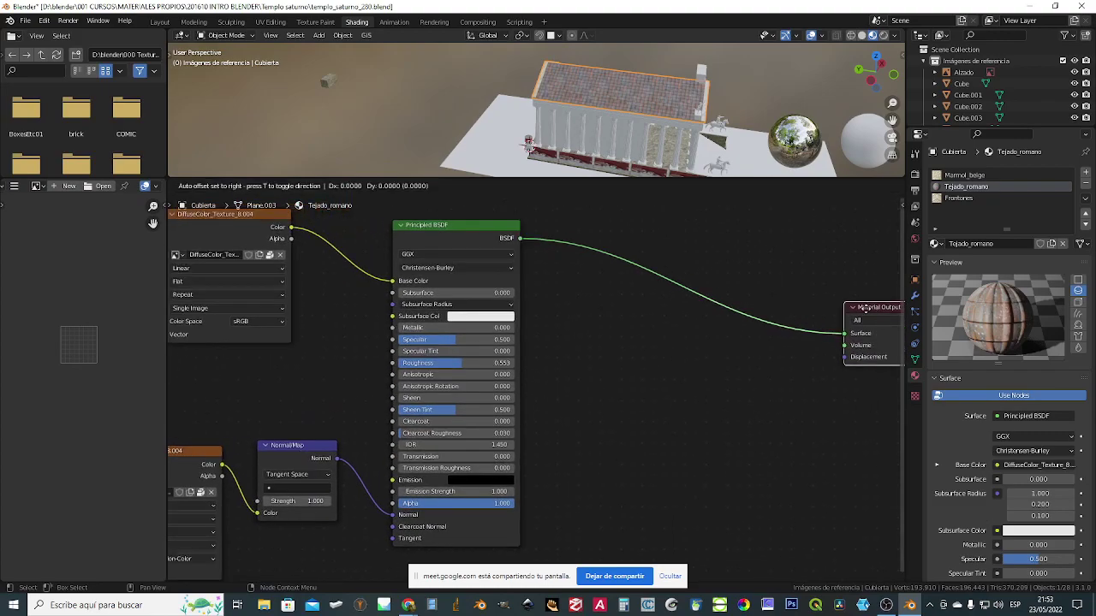
# - Rearrange the Tejado_romano nodes, moving Material Output and the DiffuseColor_Texture_8.004 image node closer to the Principled BSDF
pyautogui.moveTo(879, 339); pyautogui.dragTo(628, 315)
pyautogui.moveTo(528, 451); pyautogui.dragTo(602, 462, button='middle')
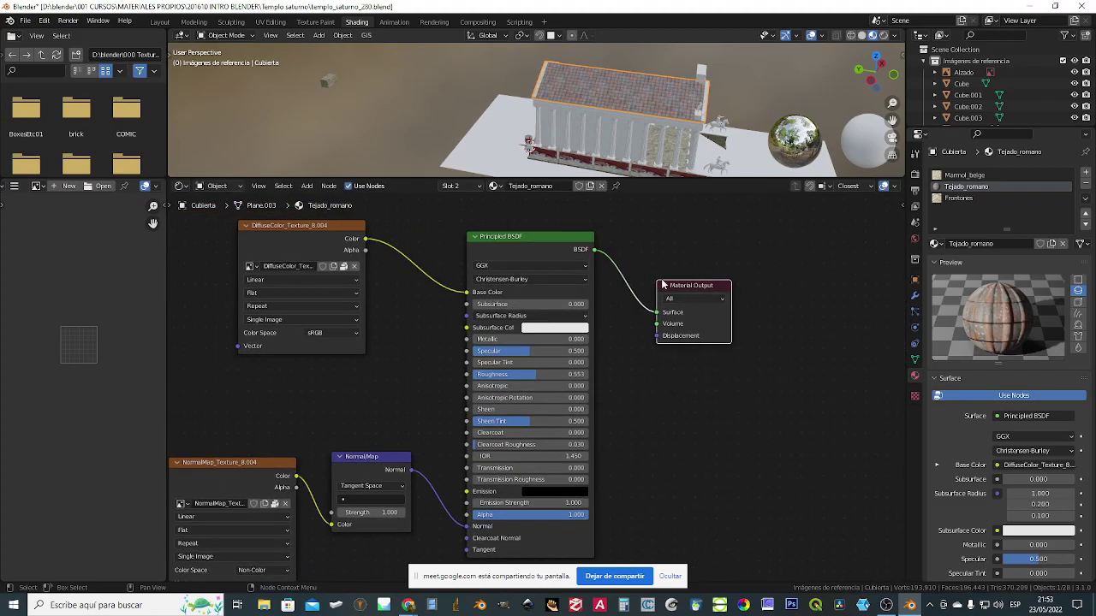
pyautogui.click(513, 239)
pyautogui.moveTo(617, 342); pyautogui.dragTo(653, 351, button='middle')
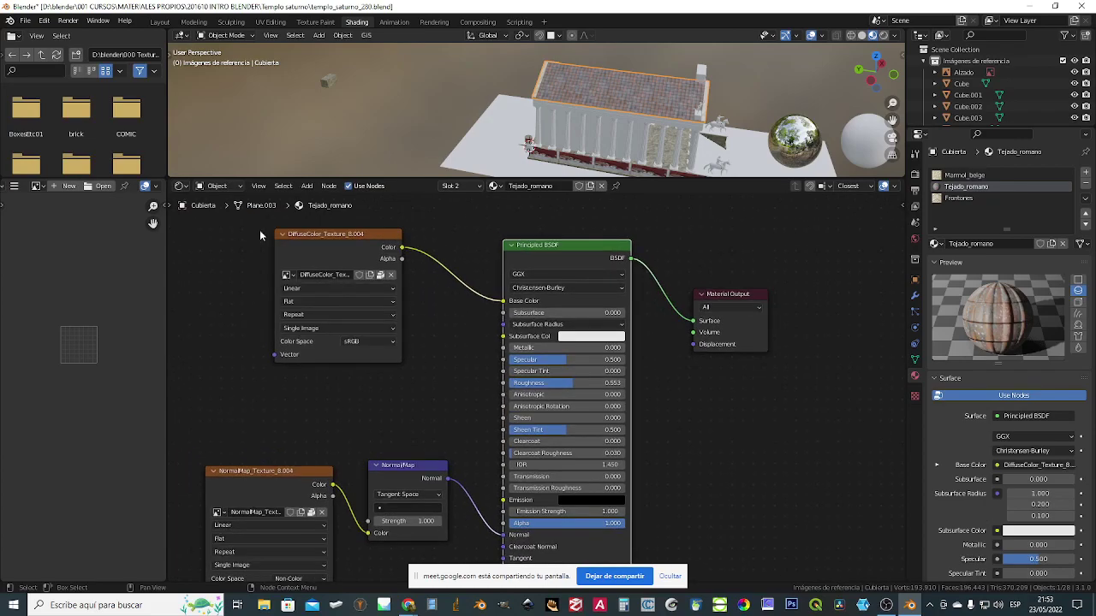
pyautogui.moveTo(325, 238); pyautogui.dragTo(361, 249)
pyautogui.scroll(-3, 91, 323)
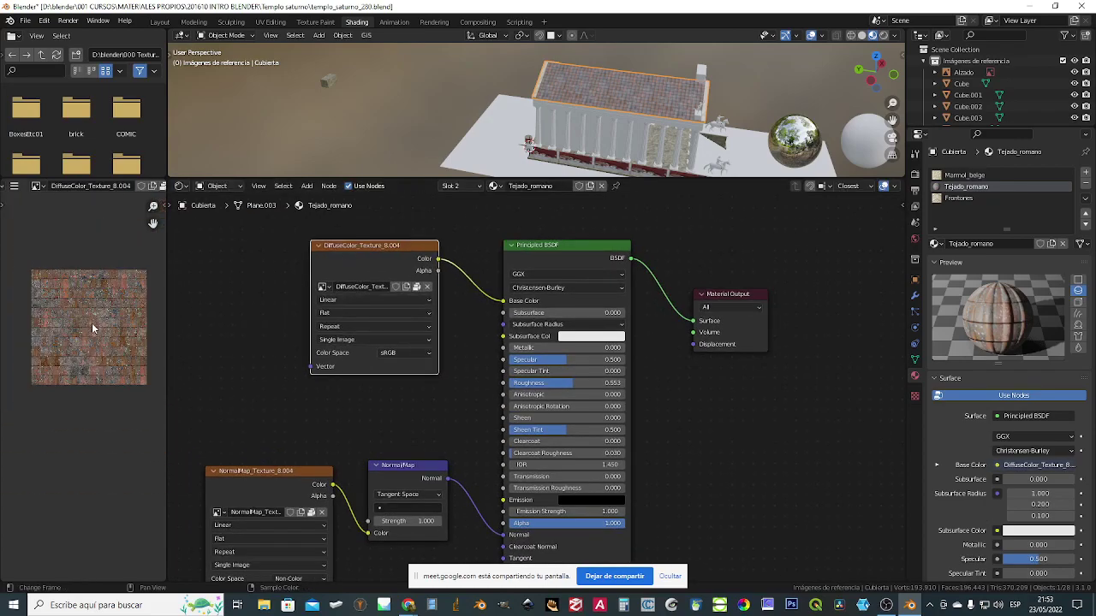
# - Inspect the DiffuseColor_Texture_8.004 image up close and move its node slightly upward in the node tree
pyautogui.scroll(6, 67, 340)
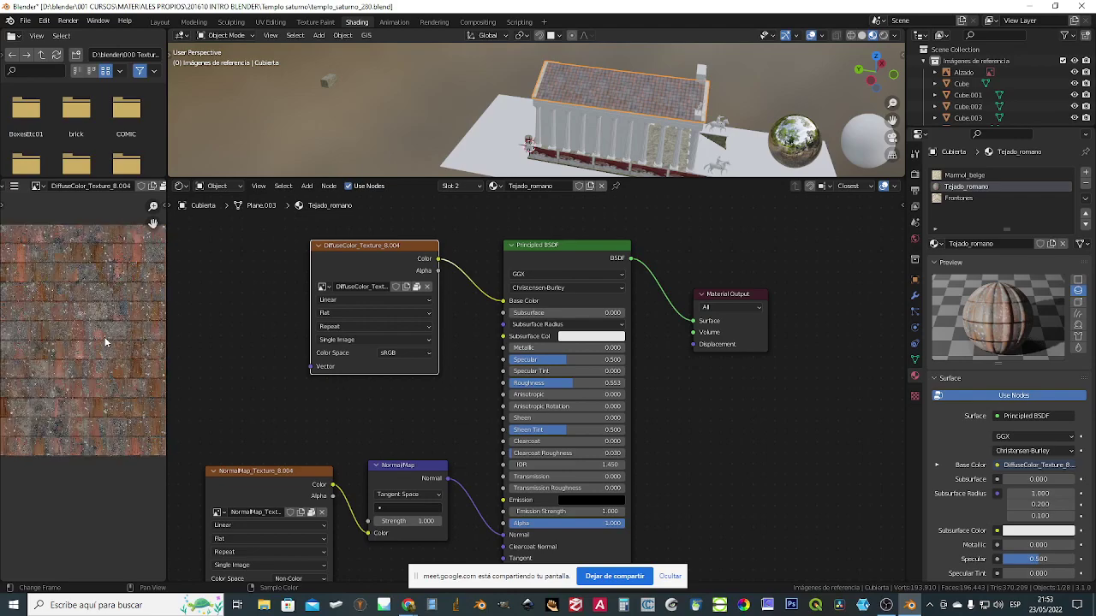
pyautogui.scroll(2, 105, 341)
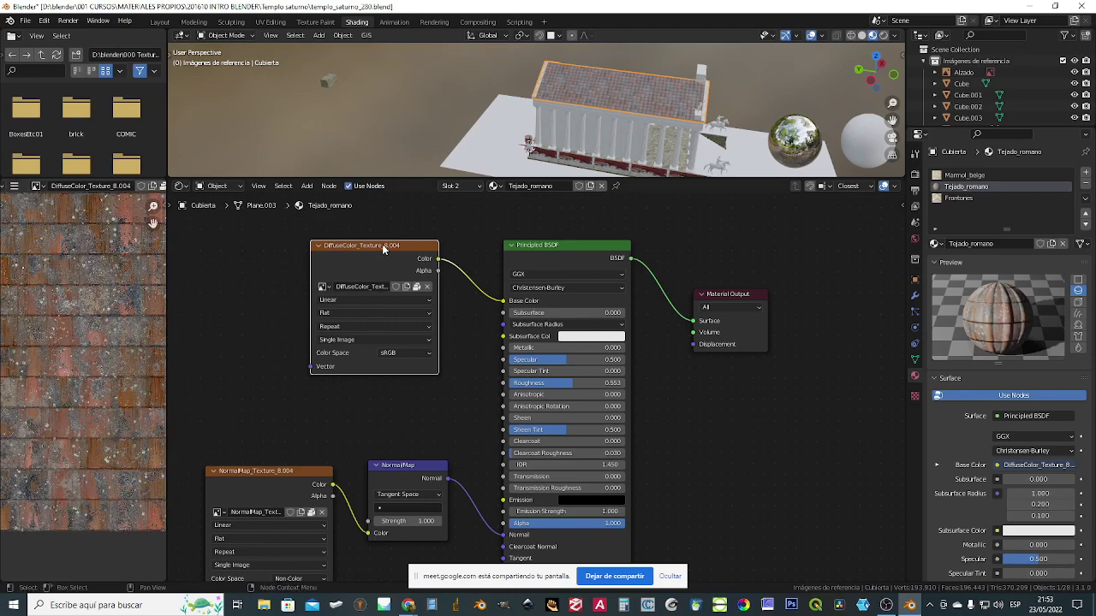
pyautogui.moveTo(382, 245); pyautogui.dragTo(384, 238)
pyautogui.moveTo(401, 425)
pyautogui.mouseDown(button='middle')
pyautogui.moveTo(423, 432)
pyautogui.moveTo(420, 451)
pyautogui.moveTo(413, 416)
pyautogui.mouseUp(button='middle')
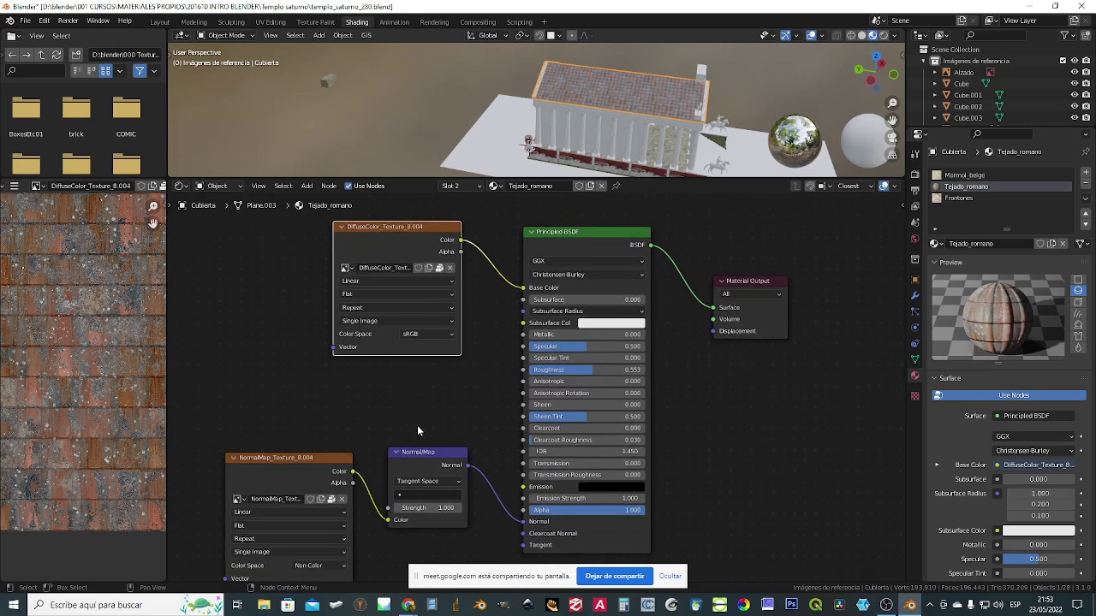
# - Move the NormalMap_Texture_8.004 image node and the Normal/Map node upward, and inspect the whole normal map image
pyautogui.moveTo(296, 459); pyautogui.dragTo(291, 393)
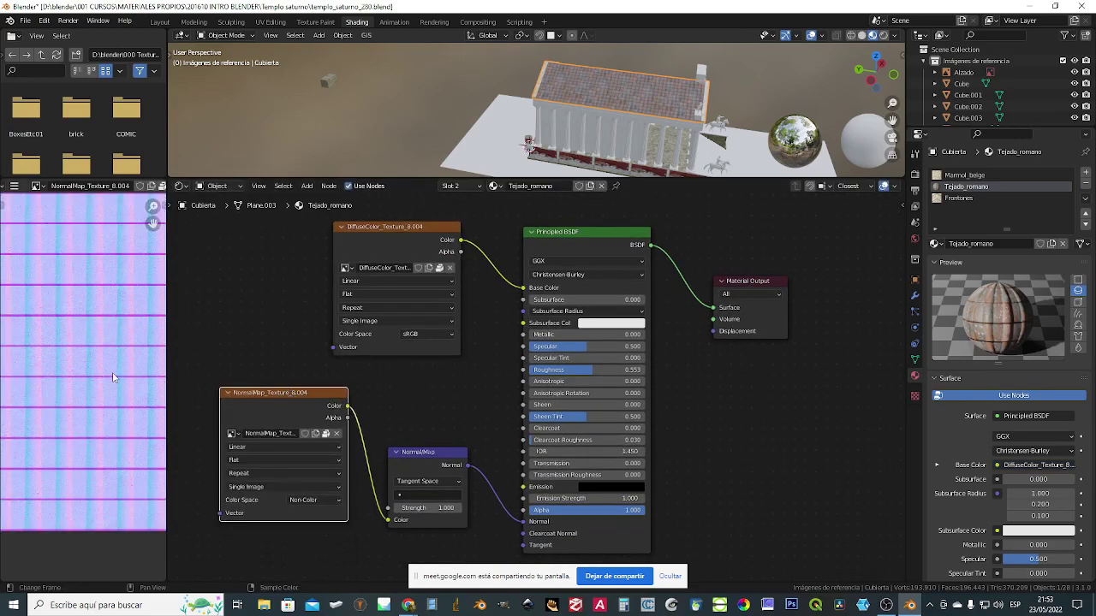
pyautogui.scroll(-3, 115, 362)
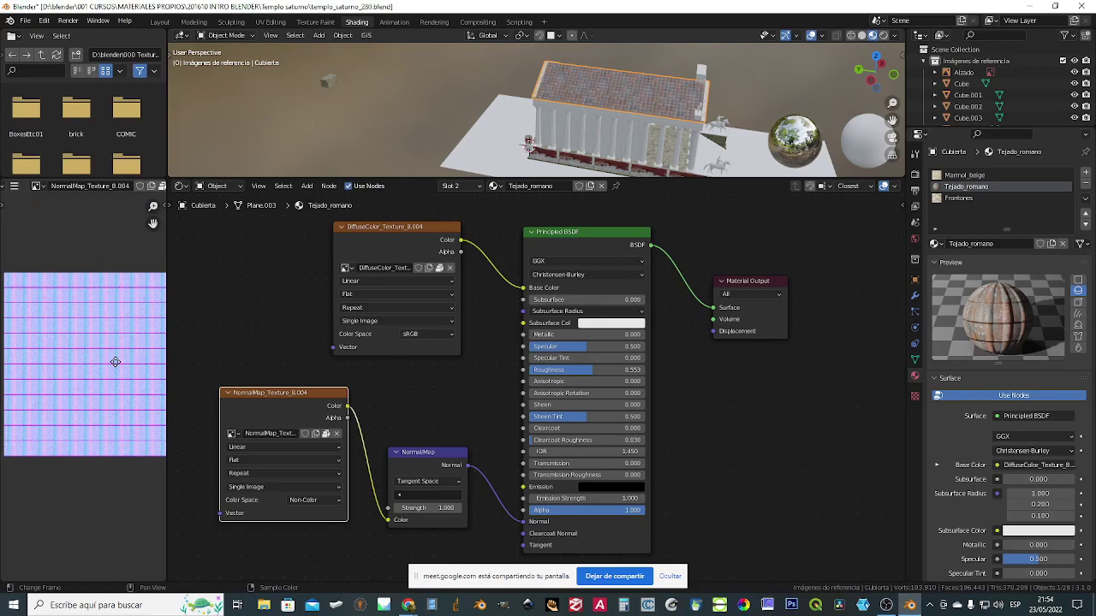
pyautogui.scroll(-1, 116, 377)
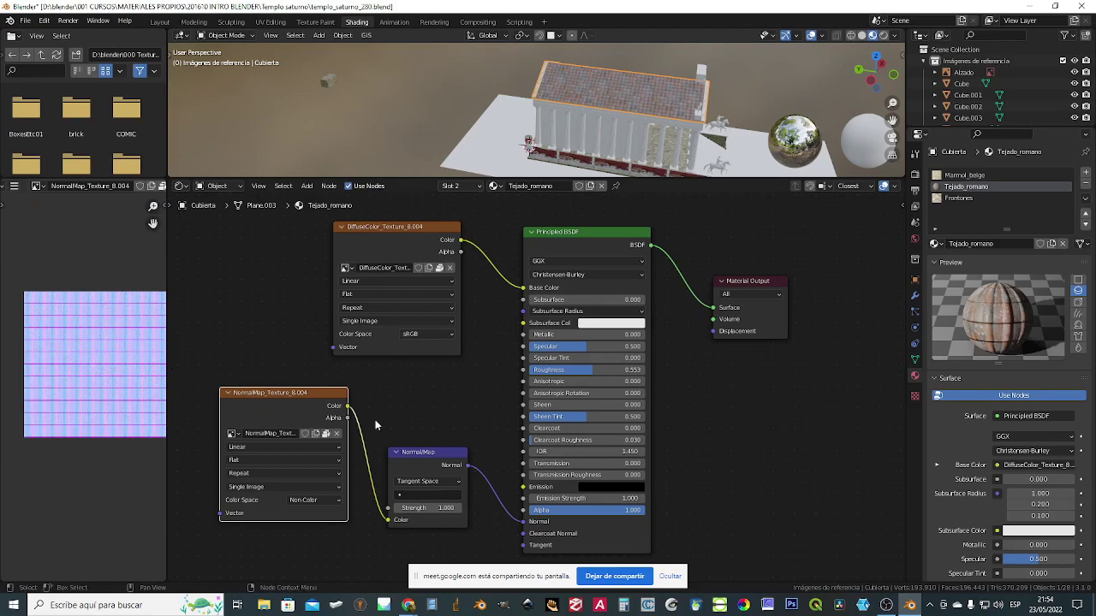
pyautogui.moveTo(437, 453); pyautogui.dragTo(447, 435)
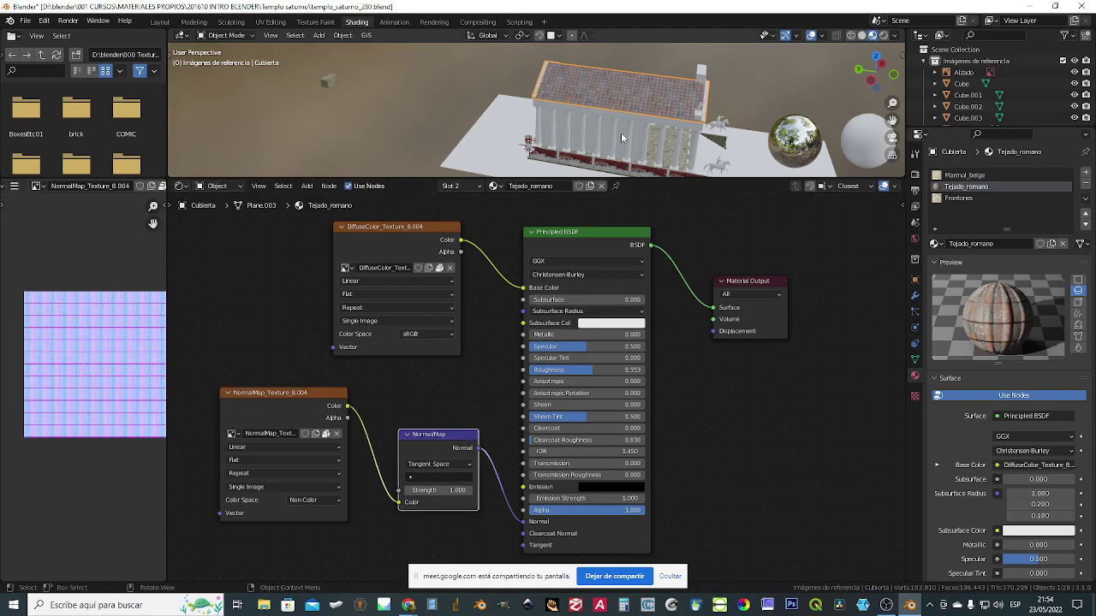
# - Enlarge the 3D viewport and show the temple roof in Rendered shading
pyautogui.scroll(6, 624, 115)
pyautogui.moveTo(690, 94); pyautogui.dragTo(625, 80, button='middle')
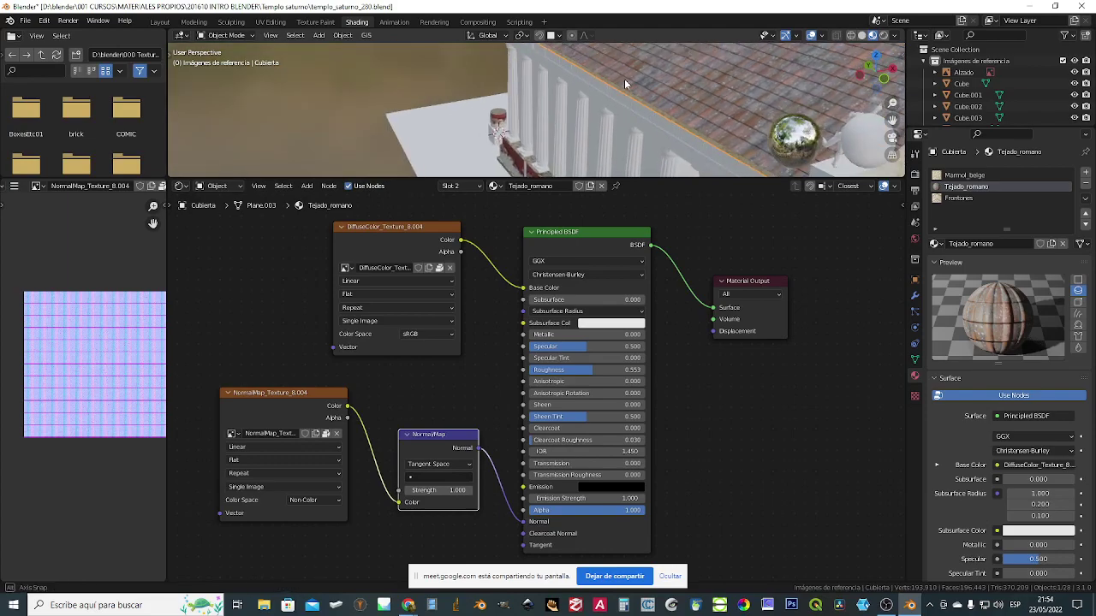
pyautogui.moveTo(661, 177); pyautogui.dragTo(665, 274)
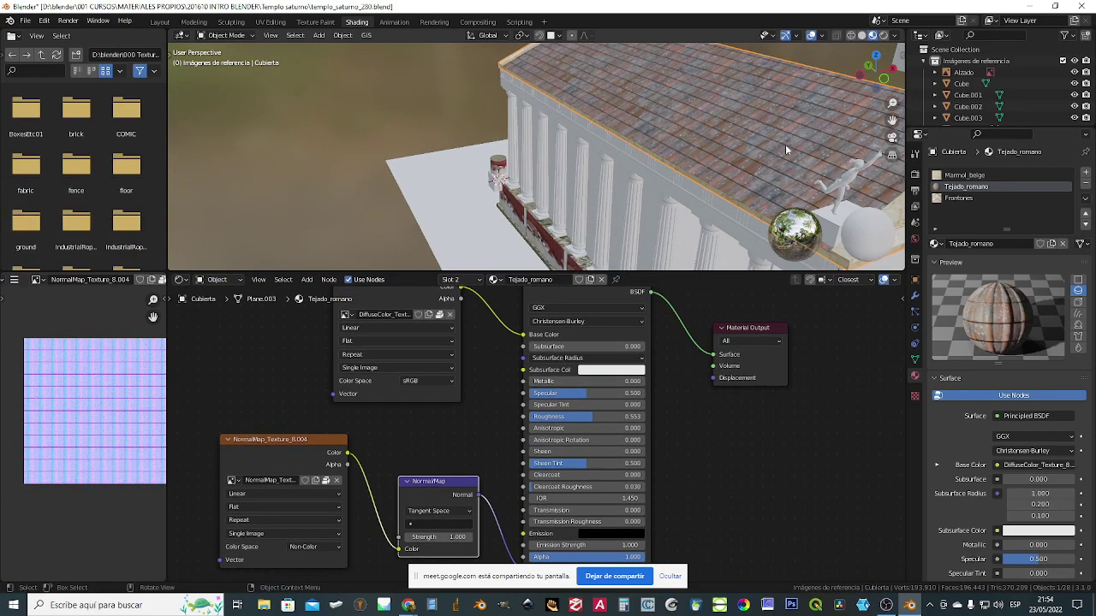
pyautogui.click(883, 36)
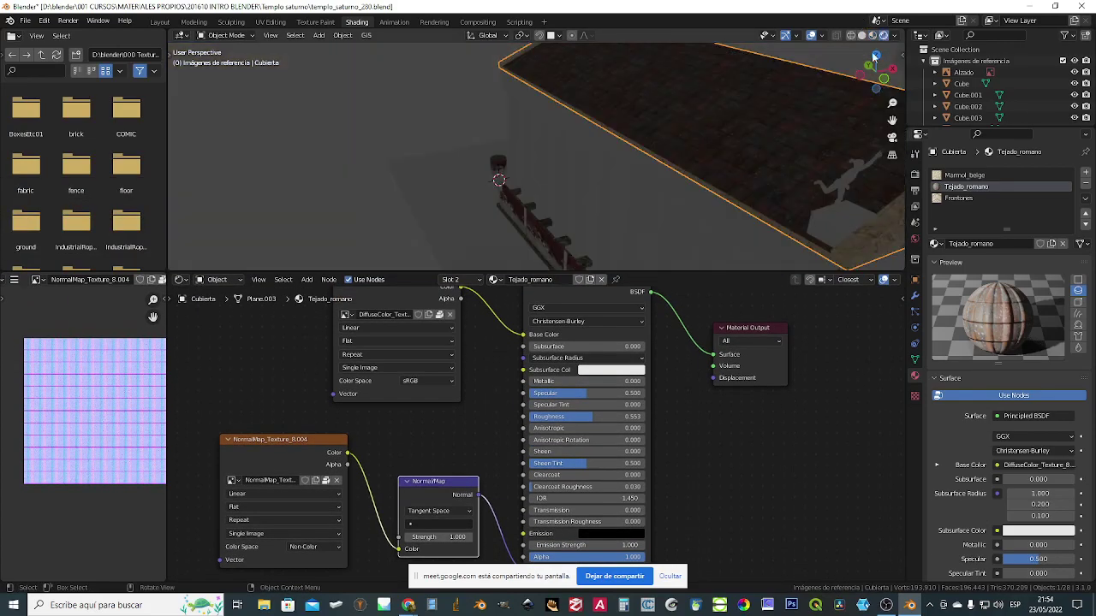
pyautogui.moveTo(706, 157); pyautogui.dragTo(706, 141, button='middle')
pyautogui.scroll(-5, 586, 110)
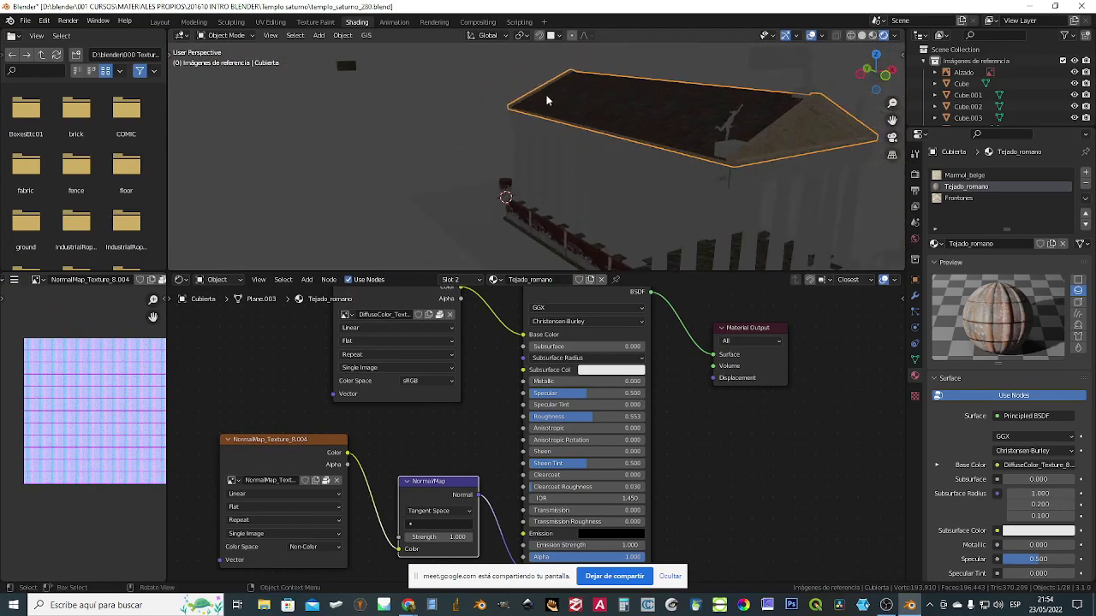
# - Add a Point light and move it about 28 m to a position above the temple roof
pyautogui.click(318, 35)
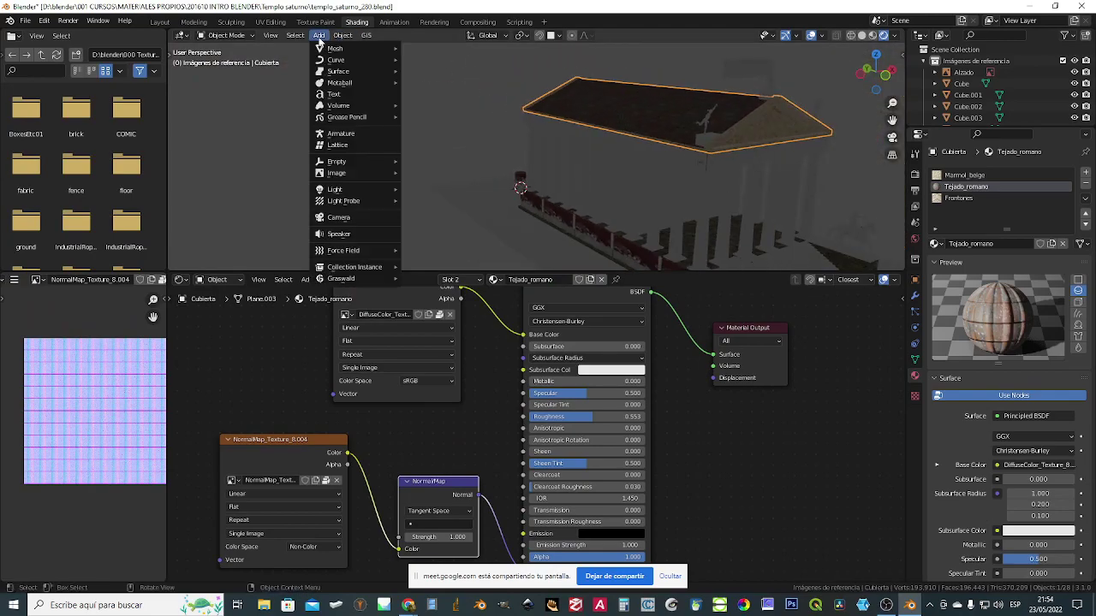
pyautogui.moveTo(344, 55)
pyautogui.moveTo(363, 188)
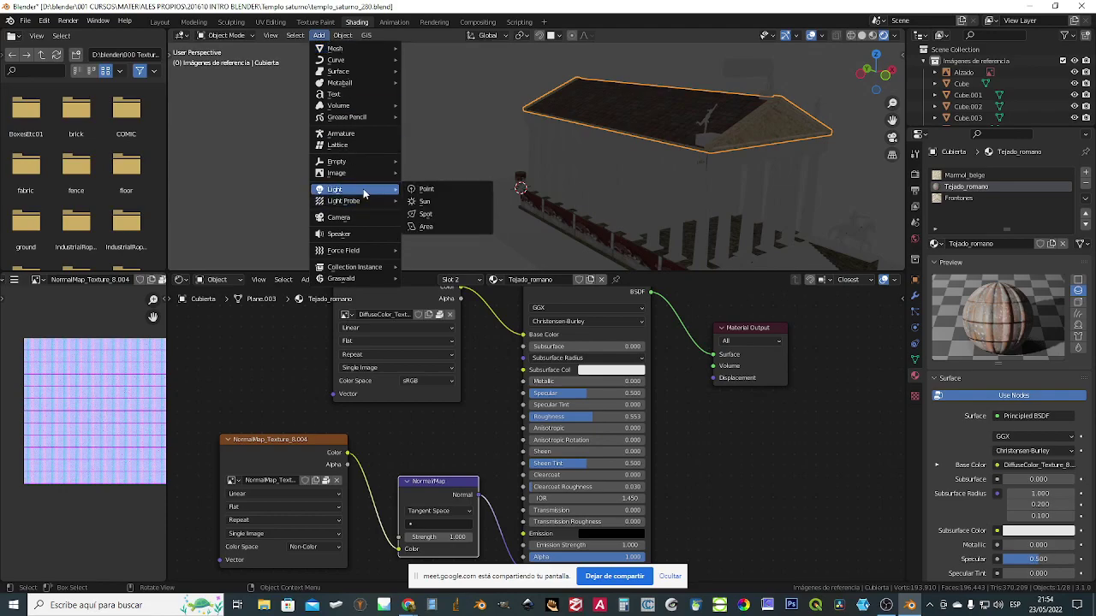
pyautogui.click(425, 190)
pyautogui.scroll(-3, 685, 197)
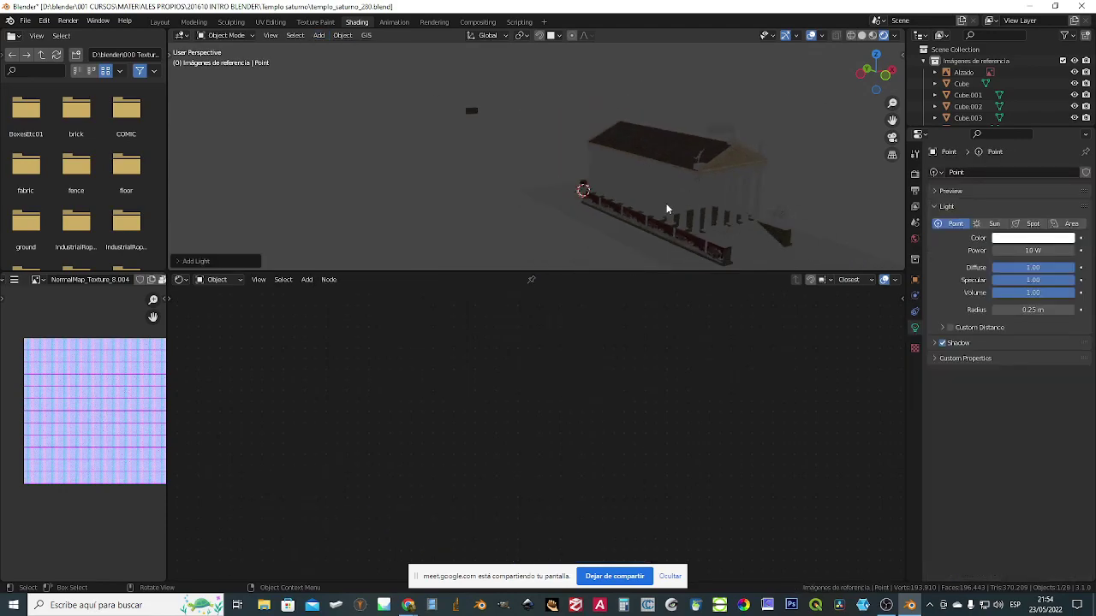
pyautogui.press('g')
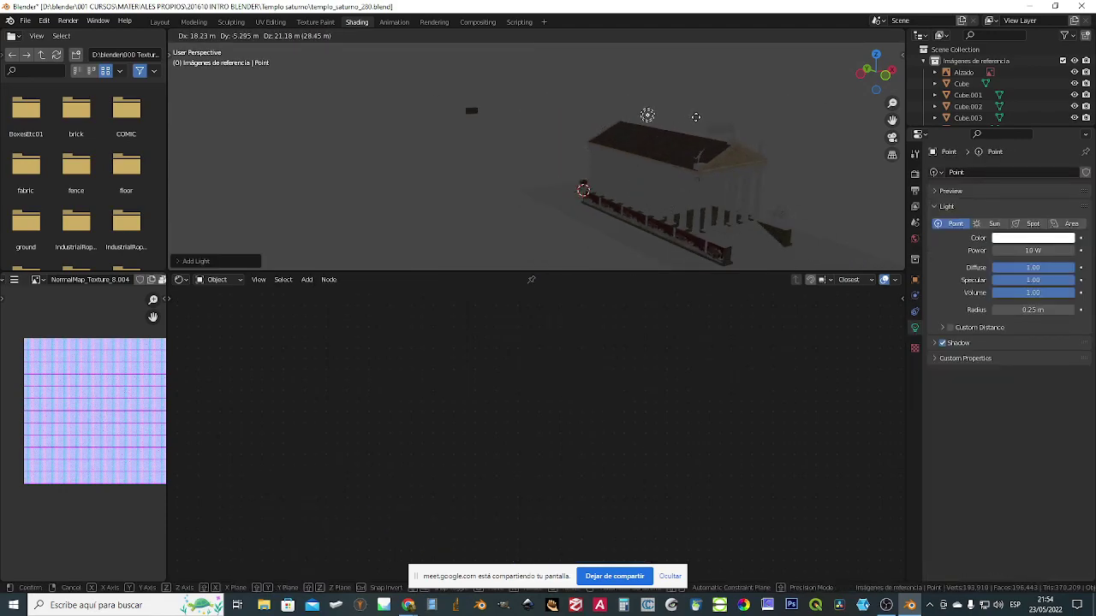
pyautogui.click(693, 118)
# - Change the new light's type to Sun and set its strength to 3
pyautogui.click(991, 223)
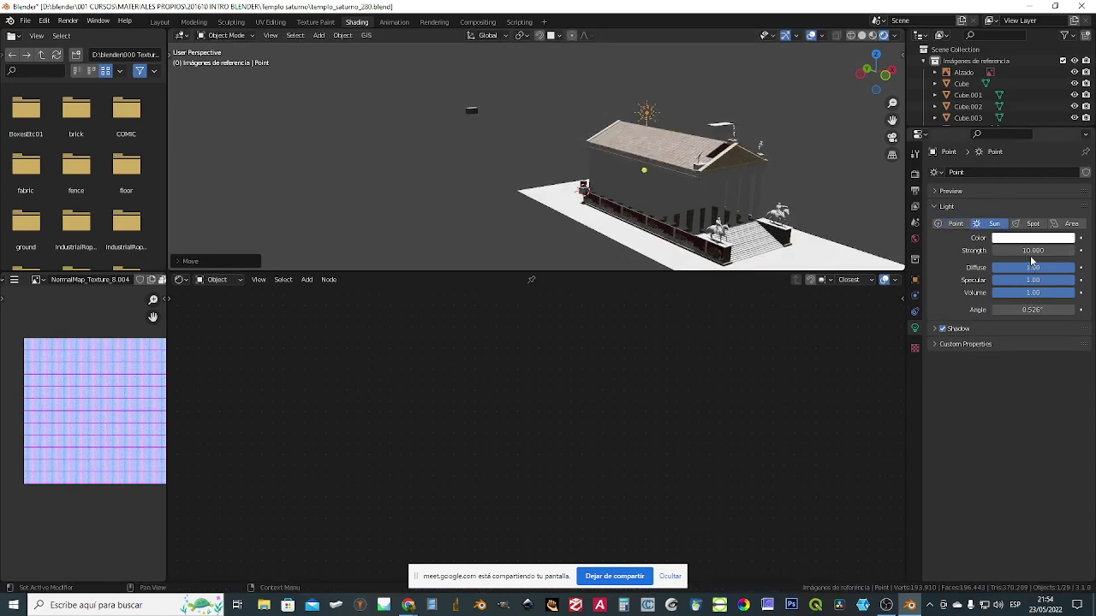
pyautogui.doubleClick(1031, 249)
pyautogui.write('3')
pyautogui.press('Return')
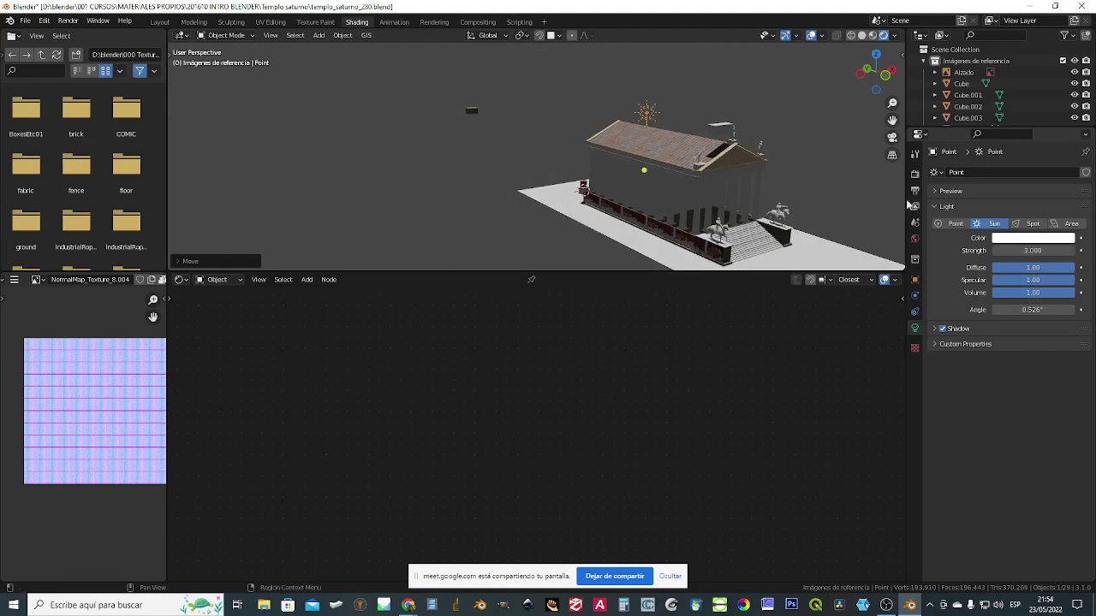
# - Rotate the sun light with a trackball rotation of about -25 and -53 degrees to light the roof tiles
pyautogui.scroll(5, 643, 94)
pyautogui.moveTo(691, 157); pyautogui.dragTo(716, 242, button='middle')
pyautogui.press('r')
pyautogui.press('r')
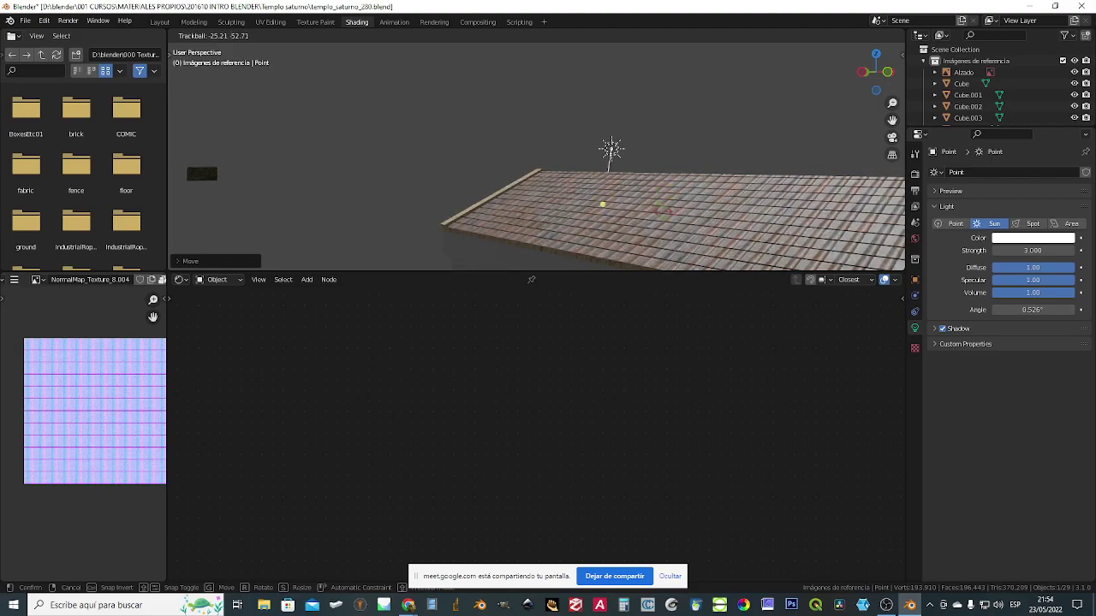
pyautogui.click(666, 215)
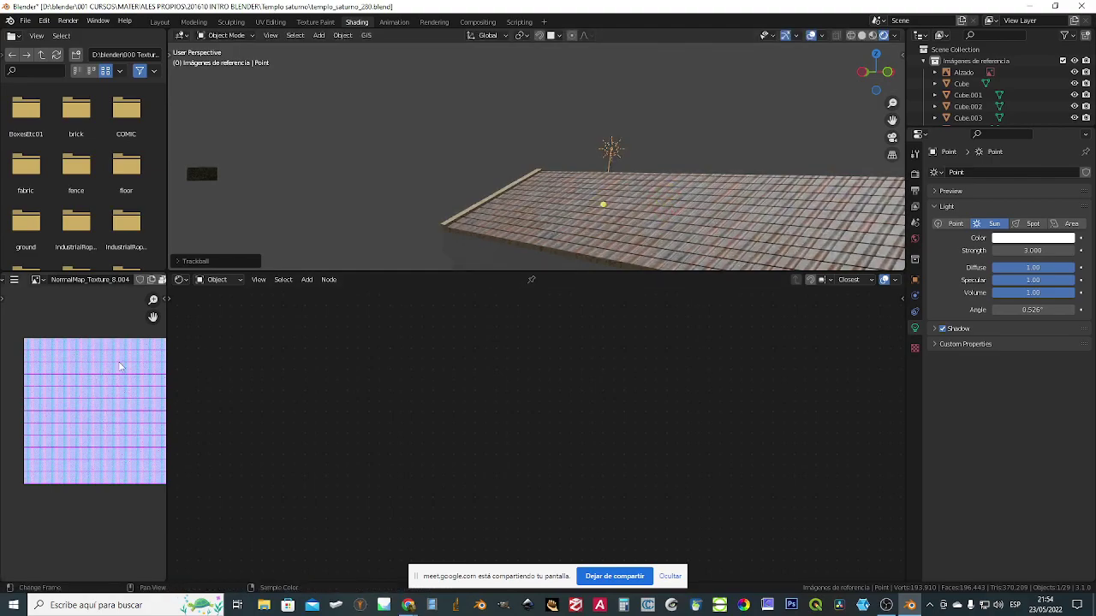
# - Select the roof Cubierta, examine its normal map node chain into the Principled BSDF, and select the NormalMap_Texture_8.004 image node
pyautogui.click(555, 224)
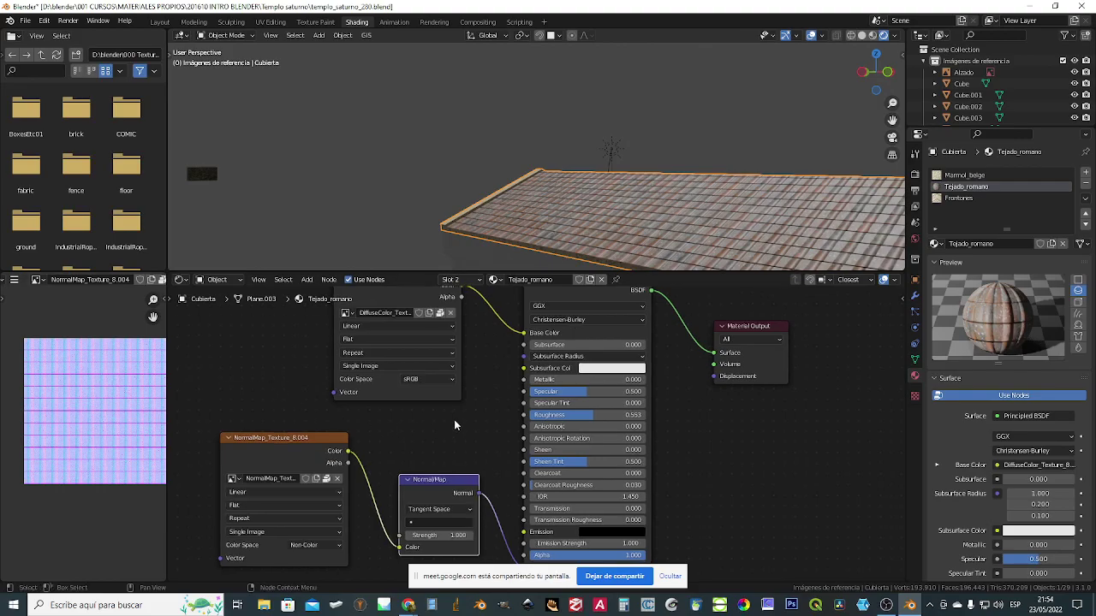
pyautogui.moveTo(456, 419); pyautogui.dragTo(440, 357, button='middle')
pyautogui.scroll(4, 633, 389)
pyautogui.moveTo(711, 403); pyautogui.dragTo(790, 357, button='middle')
pyautogui.scroll(-2, 790, 358)
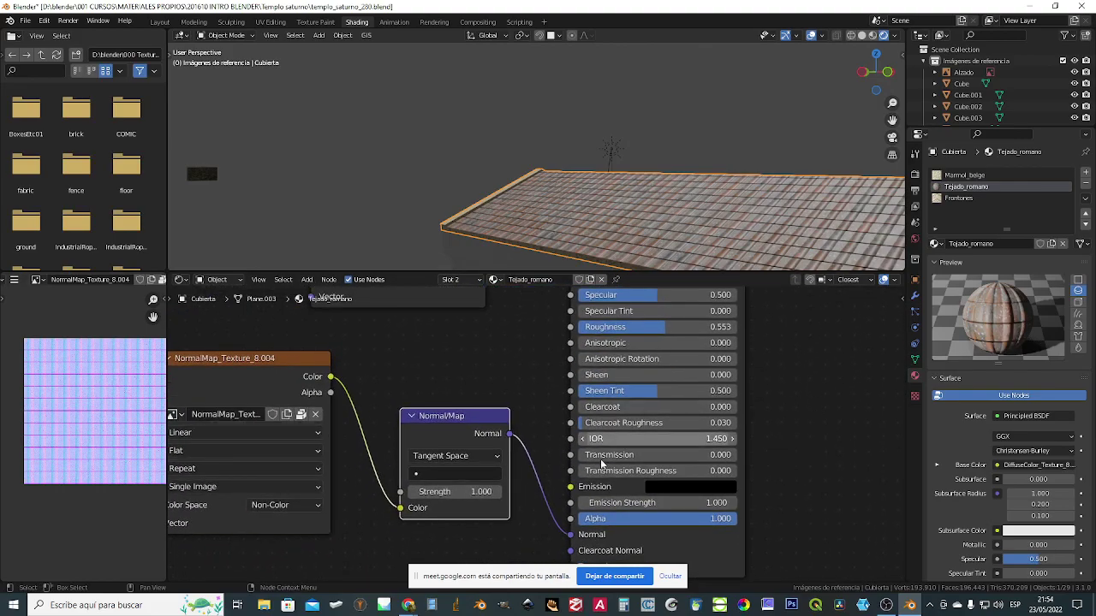
pyautogui.moveTo(597, 488); pyautogui.dragTo(618, 477, button='middle')
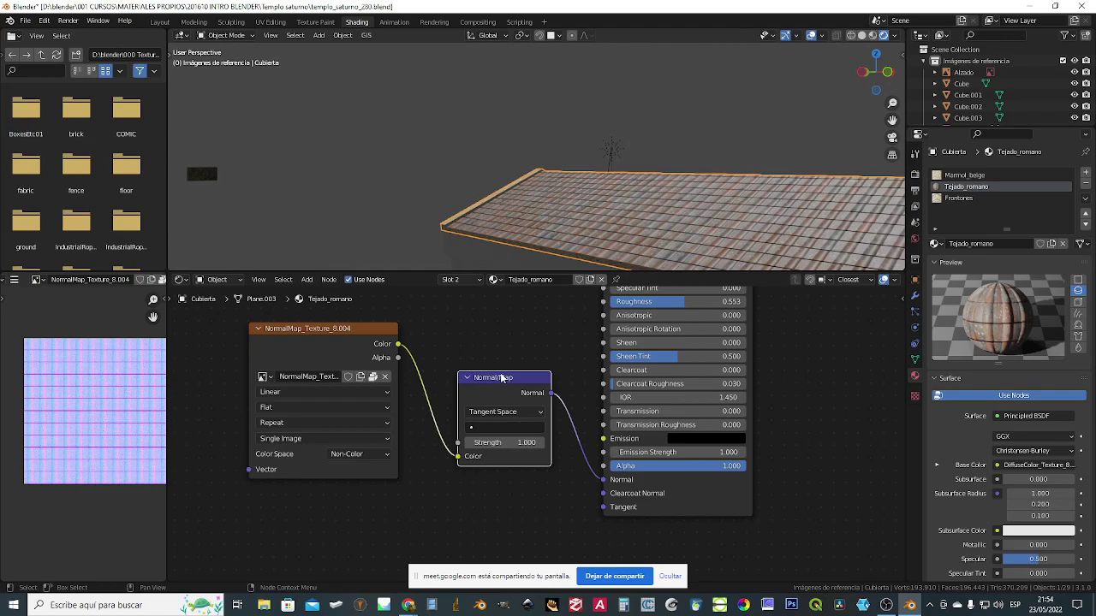
pyautogui.click(298, 334)
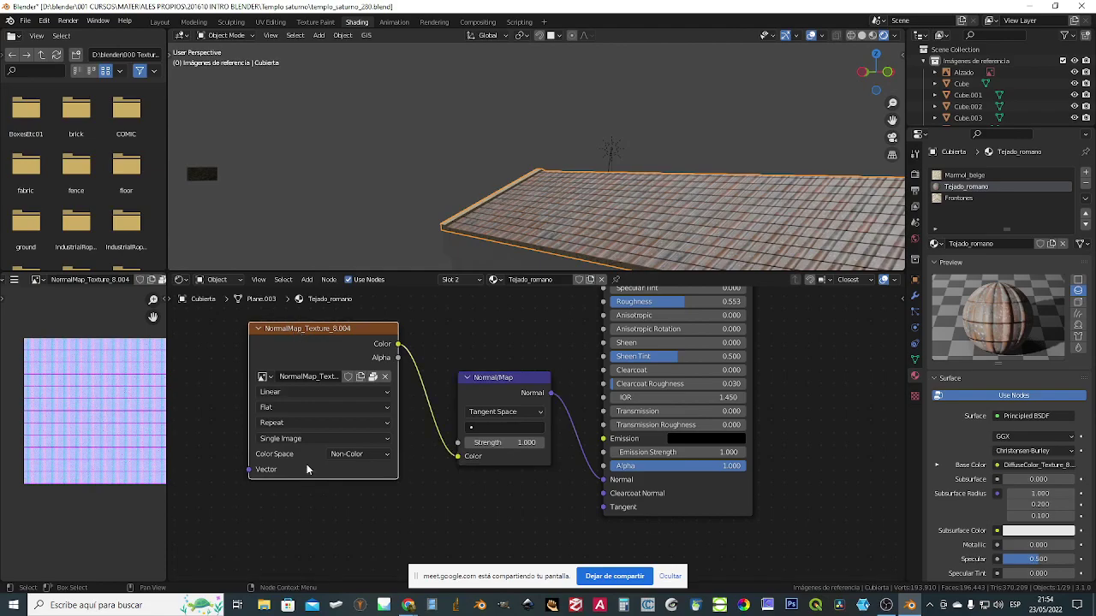
# - Try the Linear color space on the NormalMap_Texture_8.004 node, and set it back to Non-Color
pyautogui.click(383, 458)
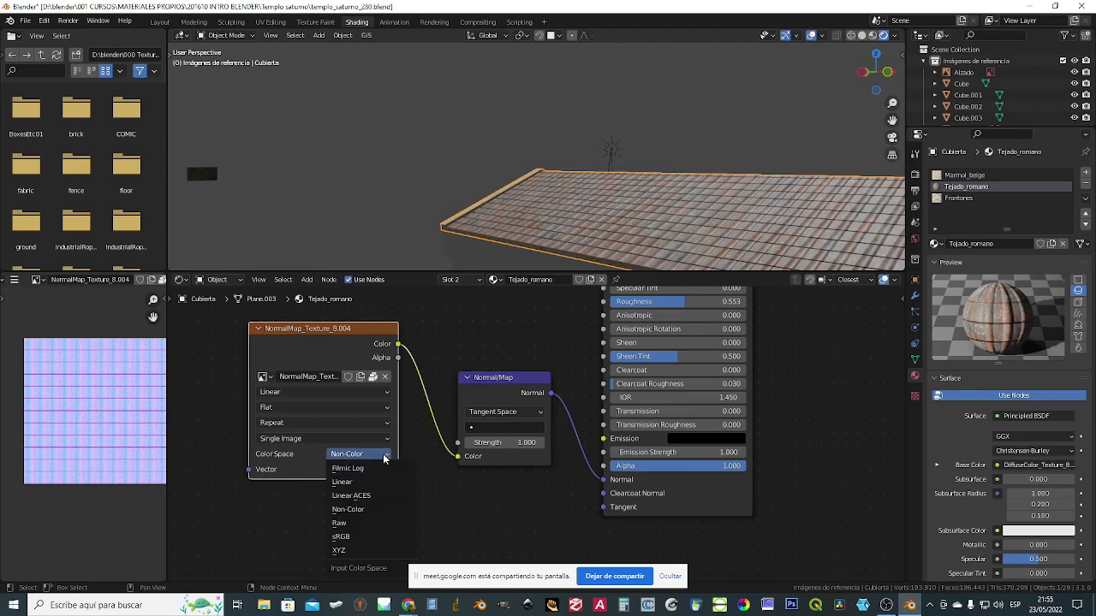
pyautogui.click(384, 456)
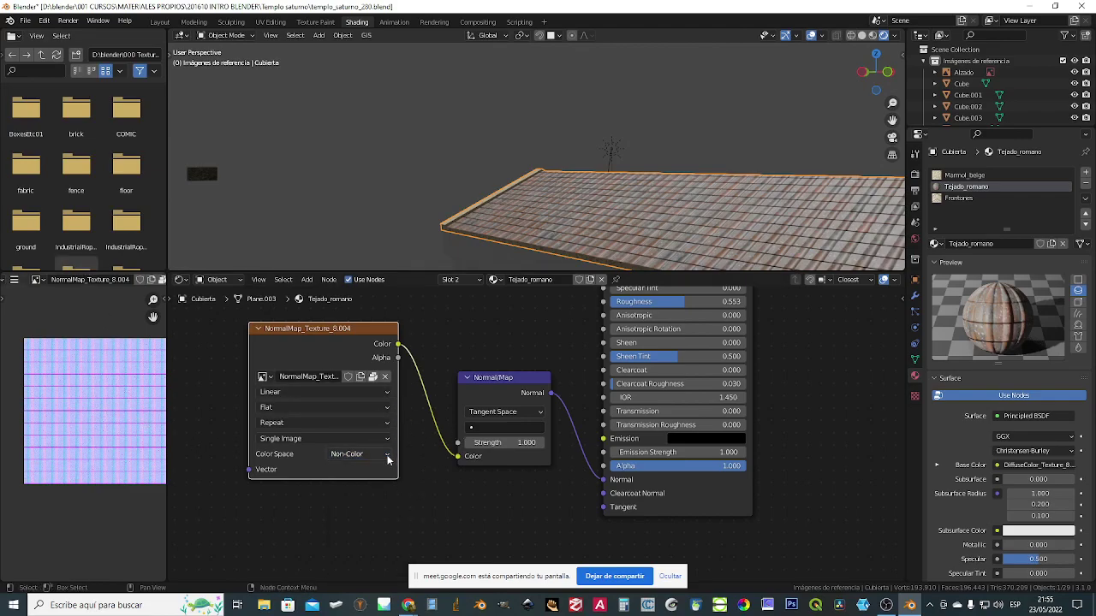
pyautogui.click(387, 458)
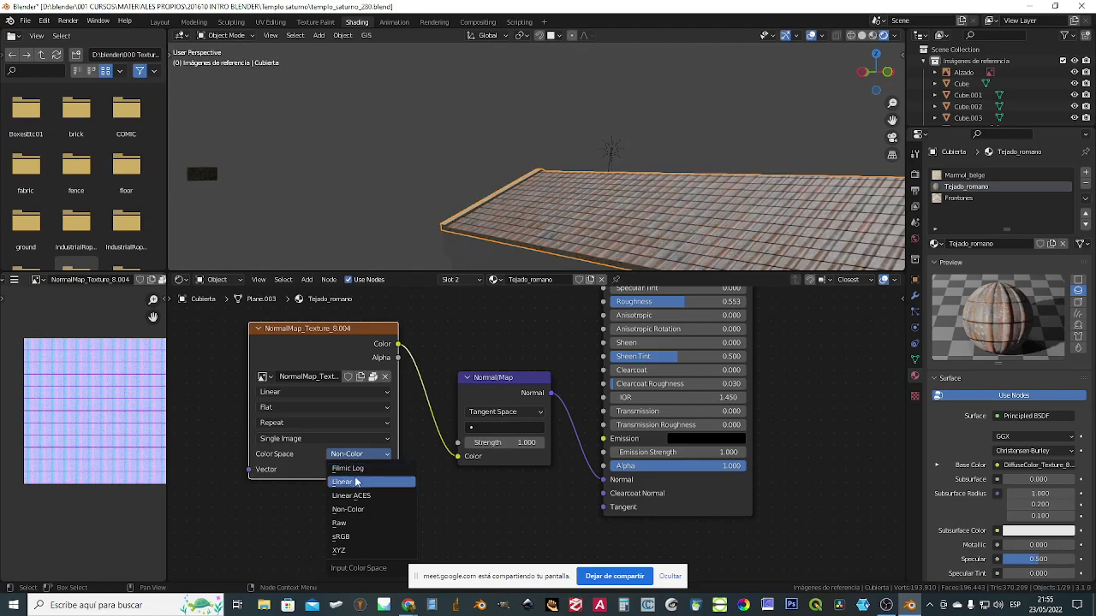
pyautogui.click(353, 483)
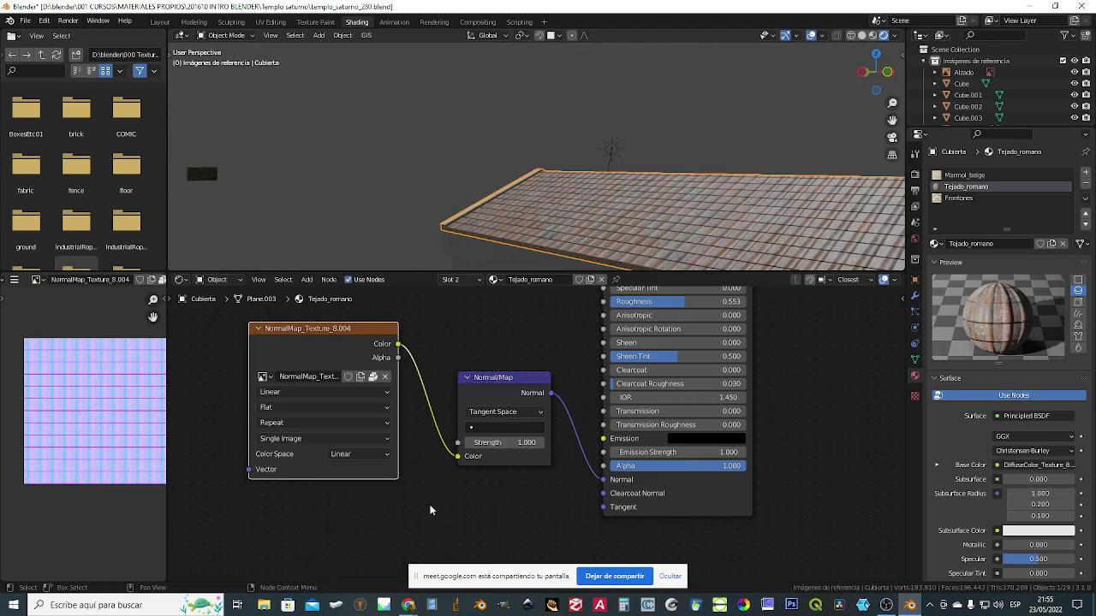
pyautogui.click(382, 456)
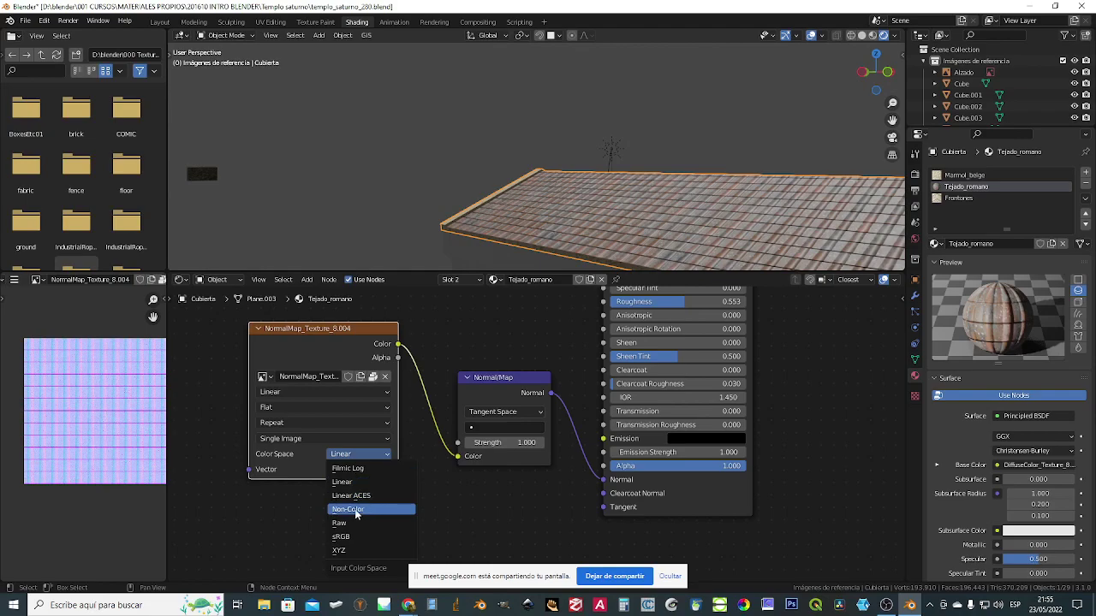
pyautogui.click(356, 511)
# - Delete the NormalMap_Texture_8.004 image node and the Normal/Map node from the Tejado_romano material
pyautogui.scroll(-2, 568, 393)
pyautogui.moveTo(569, 393); pyautogui.dragTo(595, 503, button='middle')
pyautogui.moveTo(782, 457); pyautogui.dragTo(740, 404, button='middle')
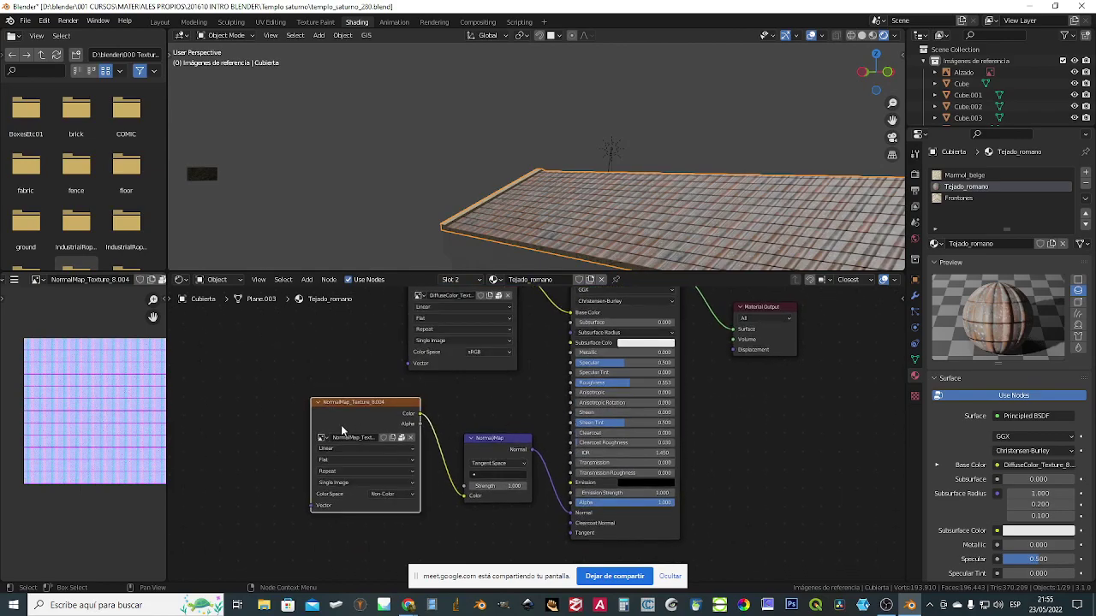
pyautogui.keyDown('shift'); pyautogui.click(503, 443); pyautogui.keyUp('shift')
pyautogui.keyDown('shift'); pyautogui.click(380, 411); pyautogui.keyUp('shift')
pyautogui.press('Delete')
# - Add a Normal Map node below the diffuse image node and connect its Normal output to the Principled BSDF's Normal input
pyautogui.scroll(-1, 505, 416)
pyautogui.moveTo(492, 416)
pyautogui.mouseDown(button='middle')
pyautogui.moveTo(495, 448)
pyautogui.moveTo(486, 431)
pyautogui.mouseUp(button='middle')
pyautogui.click(306, 279)
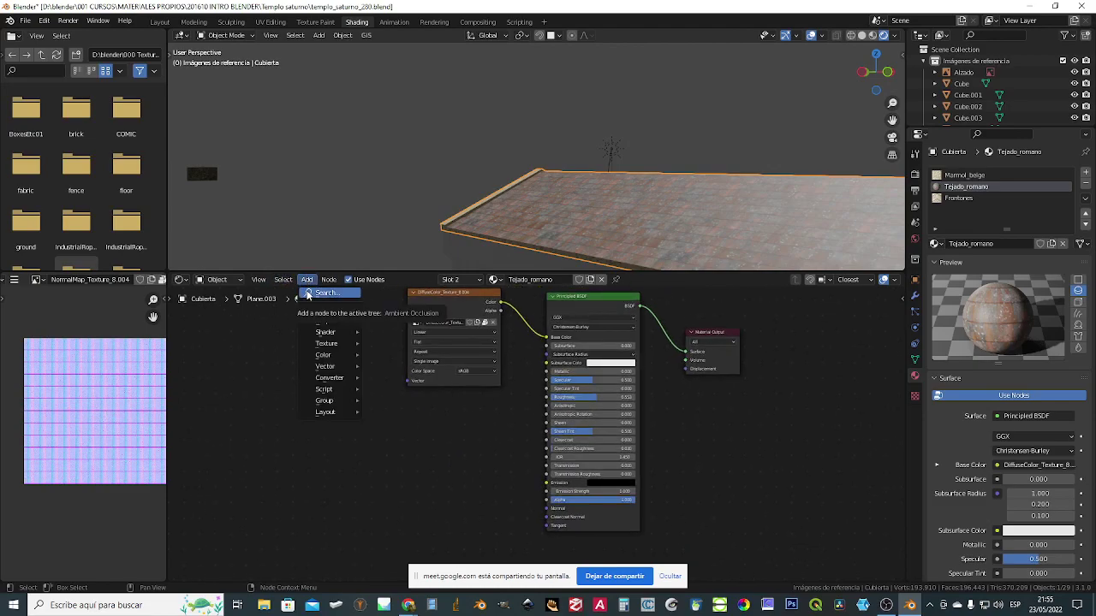
pyautogui.click(310, 282)
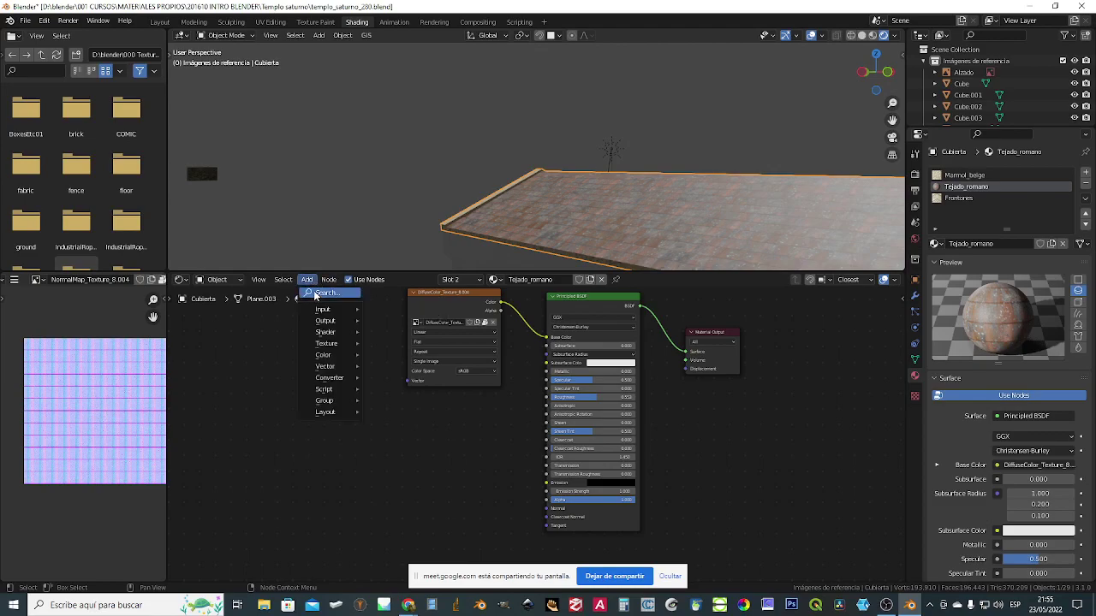
pyautogui.click(317, 294)
pyautogui.write('no')
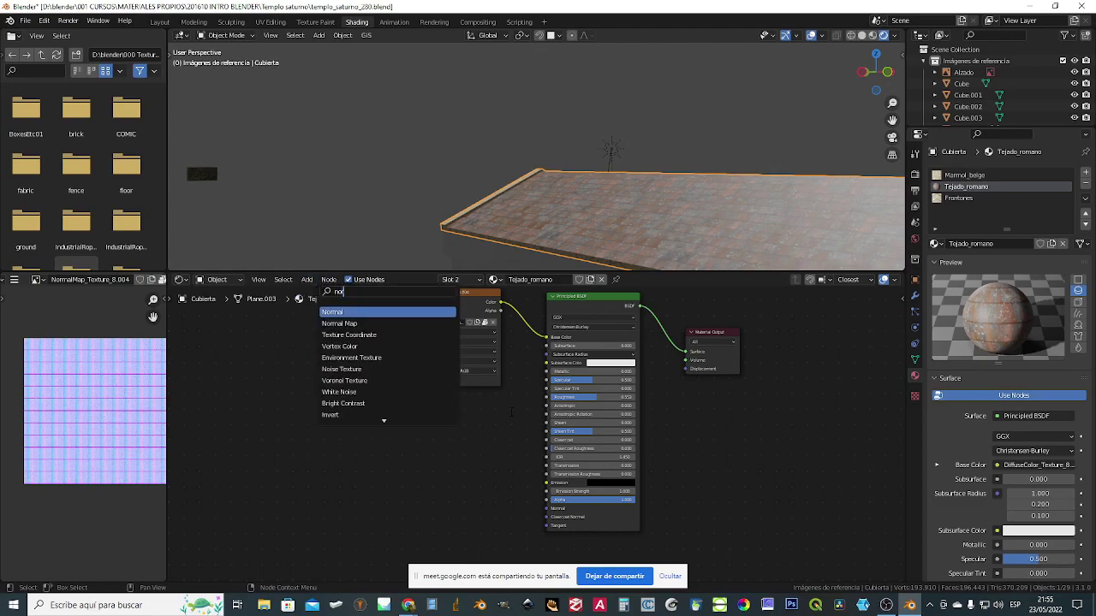
pyautogui.write('rmal')
pyautogui.press('Down')
pyautogui.press('Return')
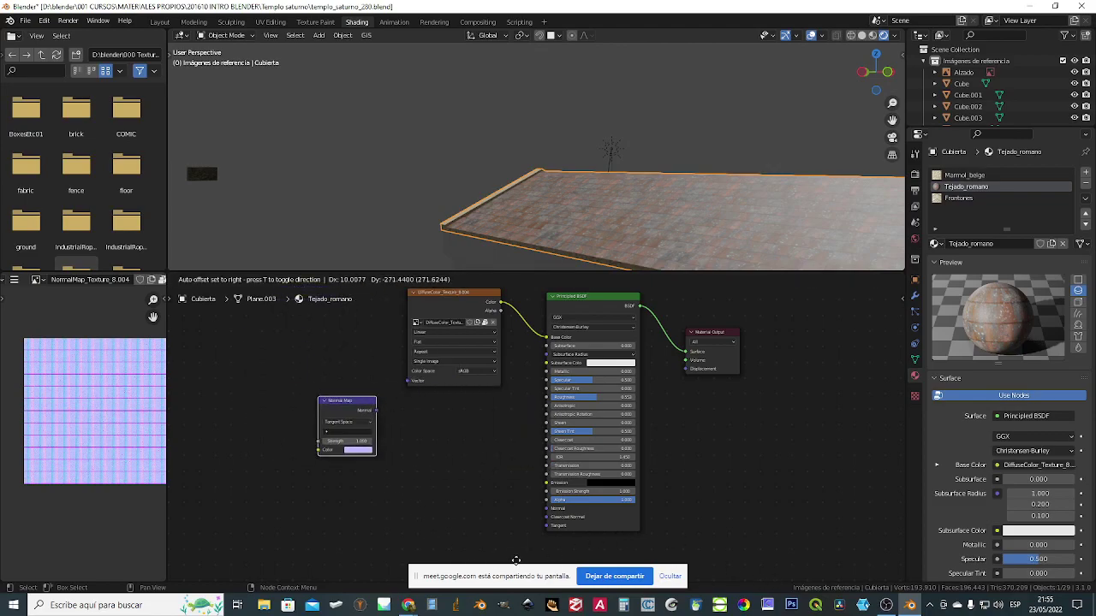
pyautogui.click(373, 449)
pyautogui.moveTo(350, 416); pyautogui.dragTo(546, 508)
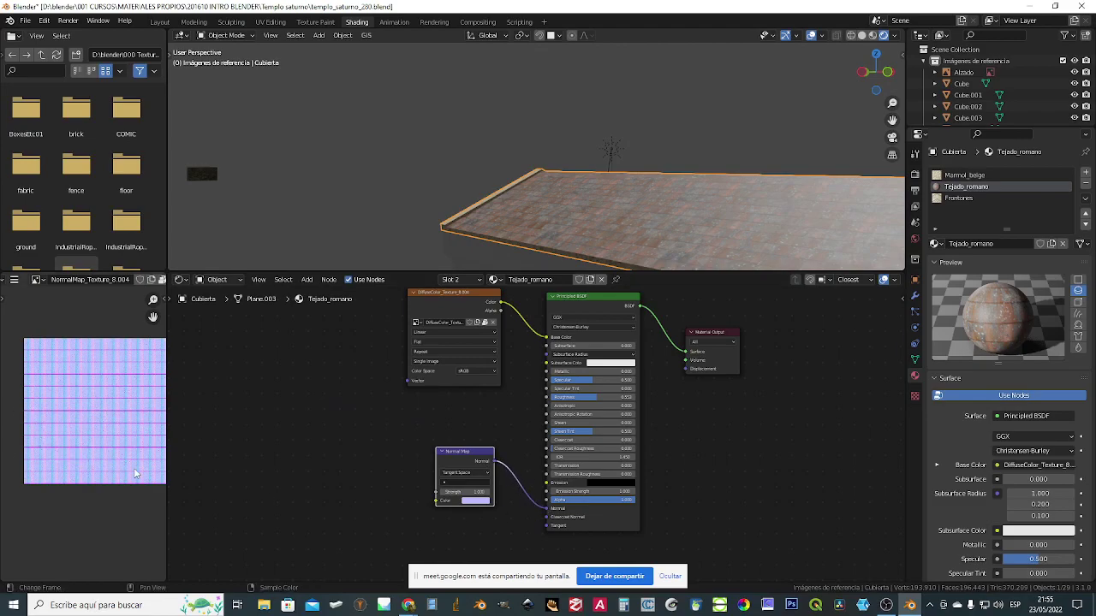
# - Add an Image Texture node to the Tejado_romano material, just before the Normal Map node
pyautogui.scroll(-5, 88, 244)
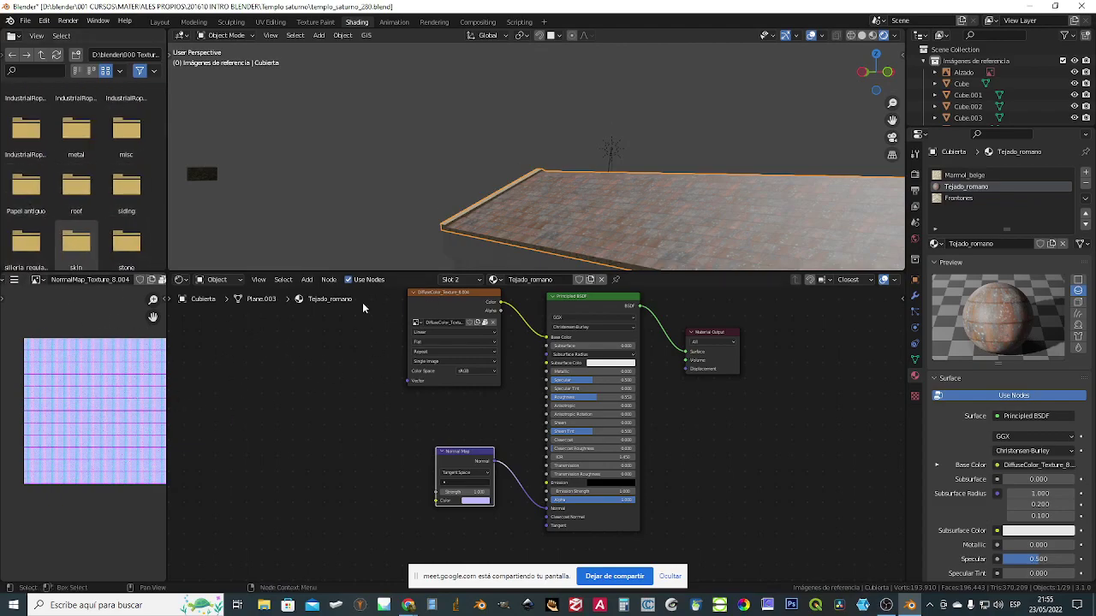
pyautogui.click(306, 279)
pyautogui.click(321, 296)
pyautogui.write('image')
pyautogui.press('Return')
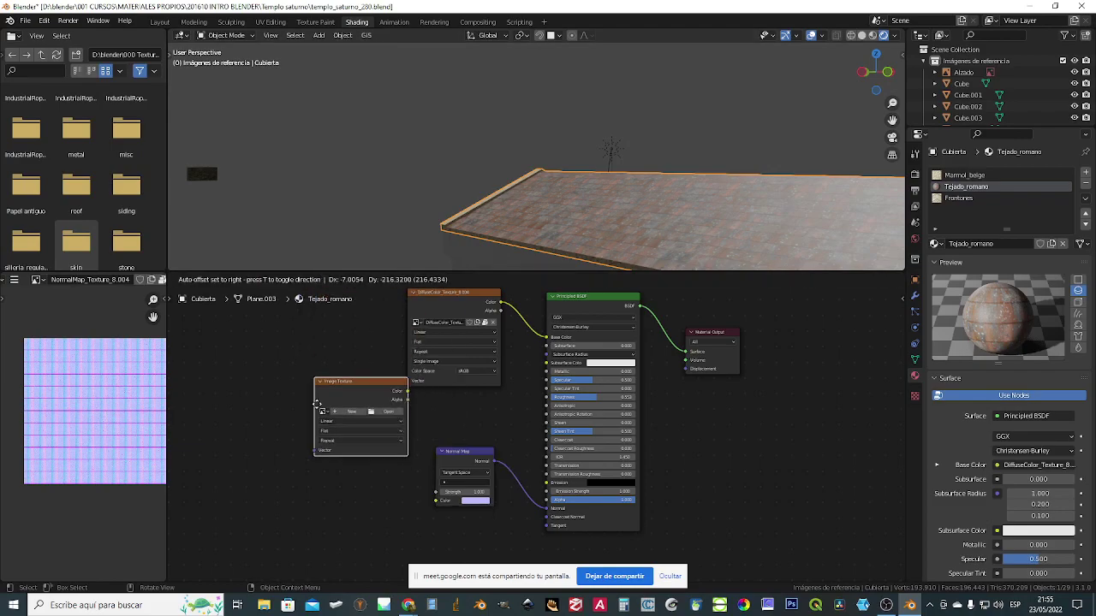
pyautogui.click(308, 460)
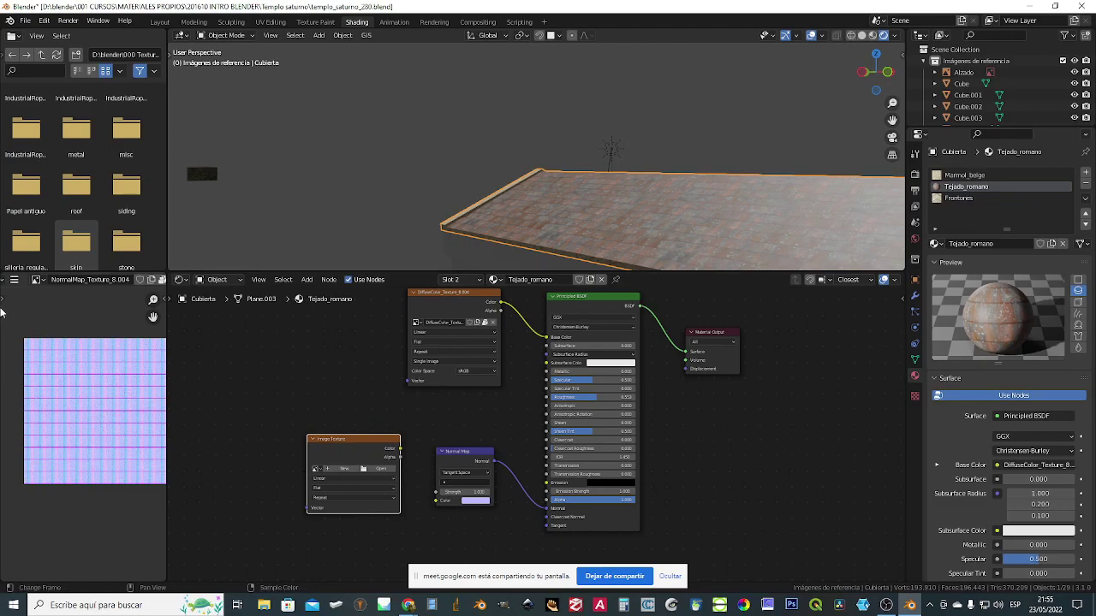
# - Assign NormalMap_Texture_8.004 to the new Image Texture node and connect its Color output to the Normal Map node's Color input
pyautogui.scroll(1, 269, 447)
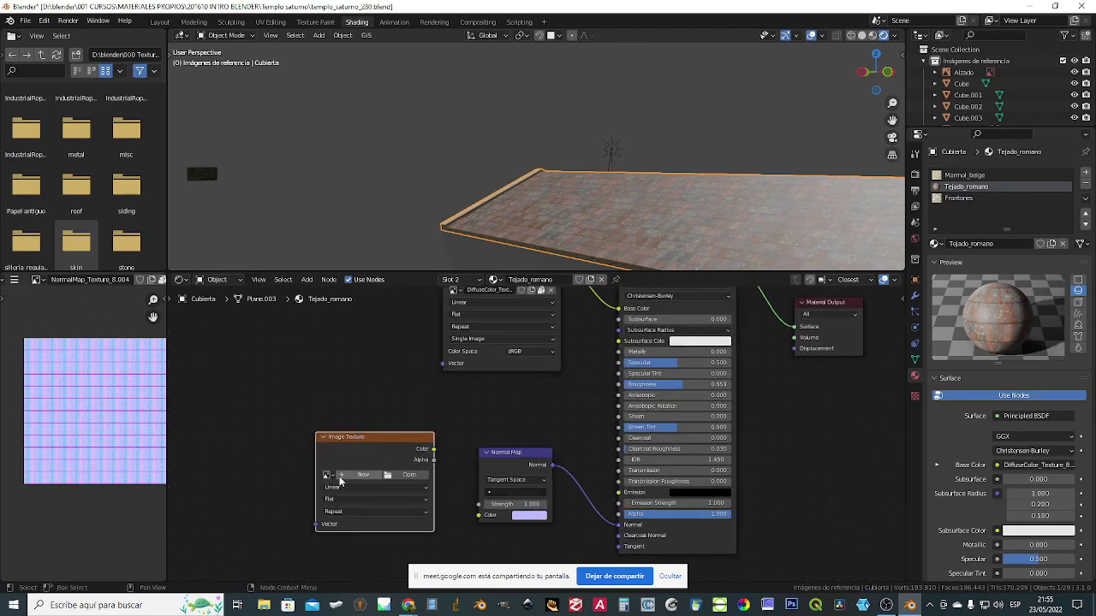
pyautogui.click(327, 475)
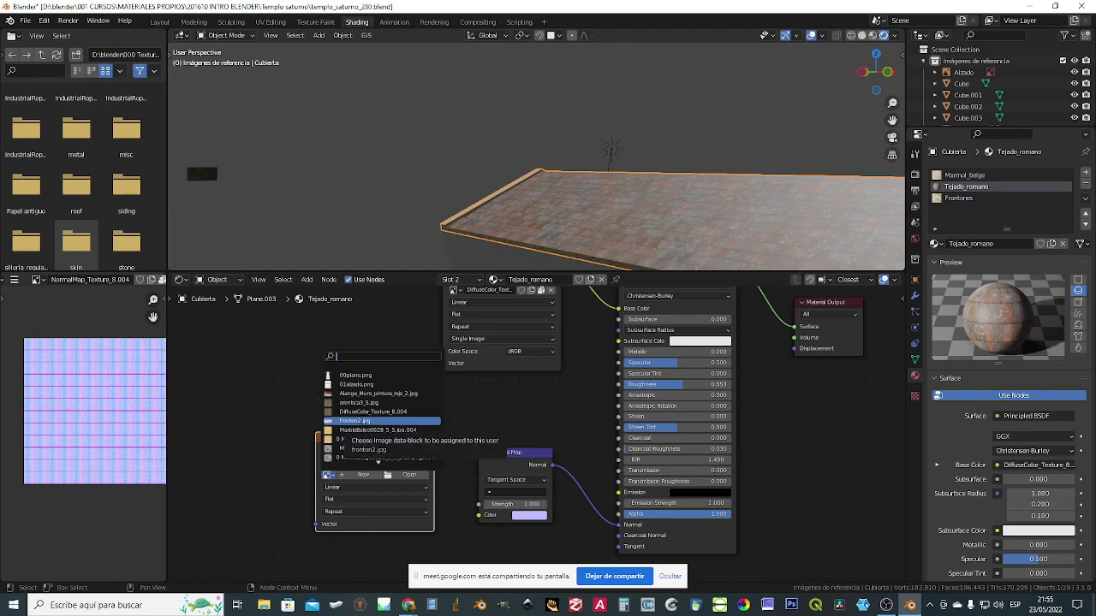
pyautogui.write('te')
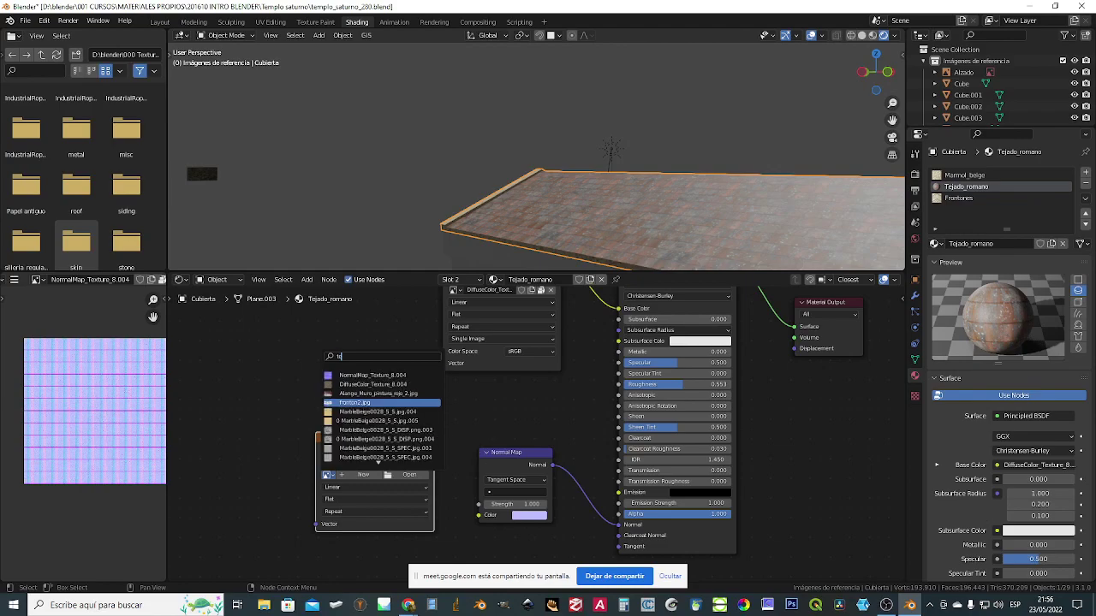
pyautogui.click(369, 374)
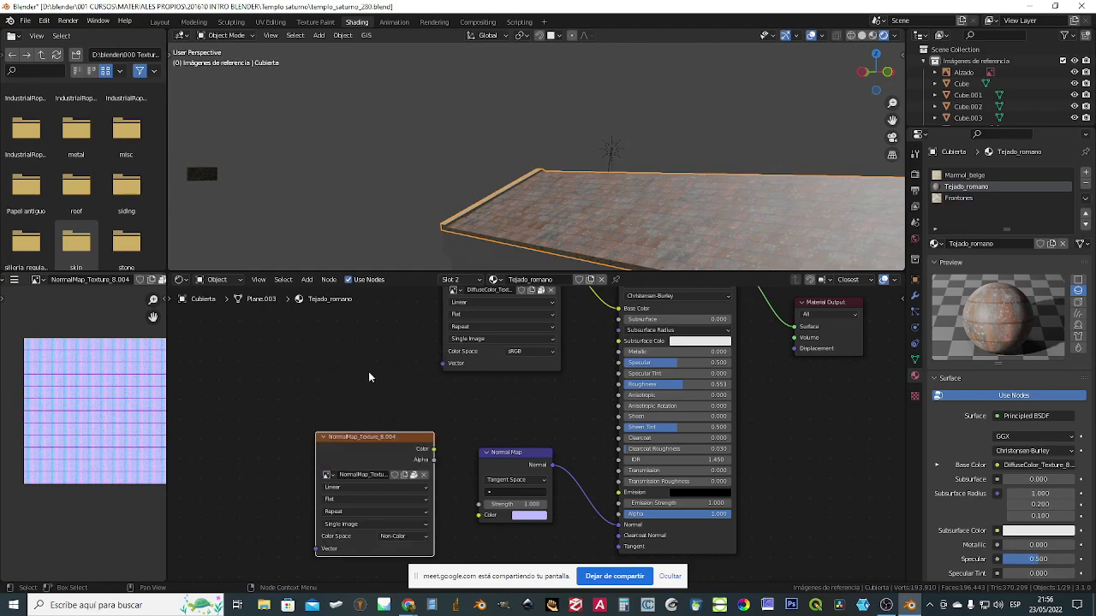
pyautogui.moveTo(381, 436); pyautogui.dragTo(477, 514)
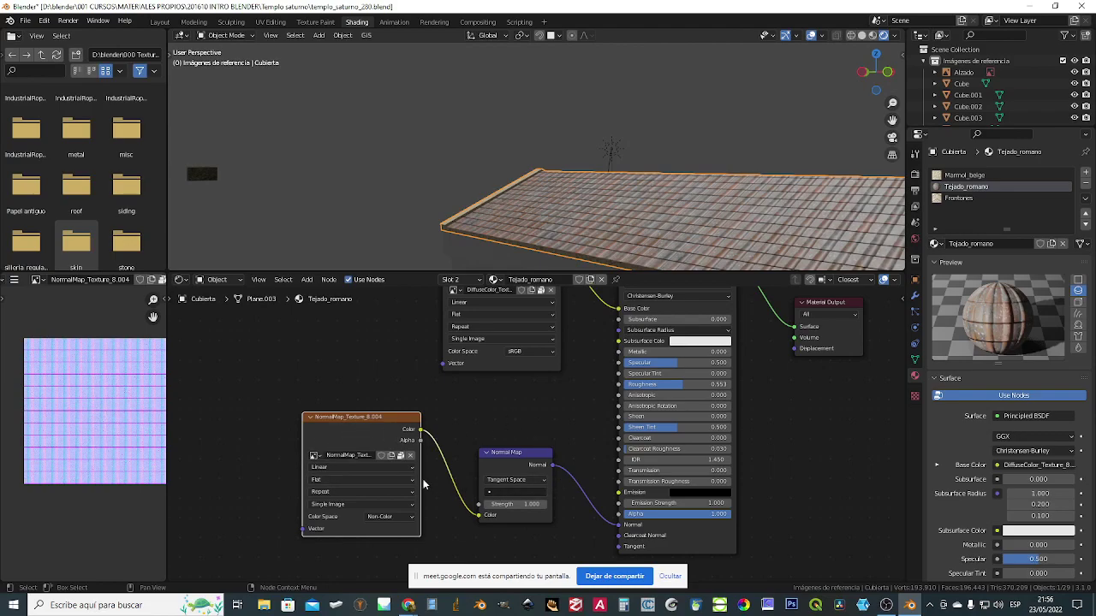
pyautogui.moveTo(372, 417); pyautogui.dragTo(345, 400)
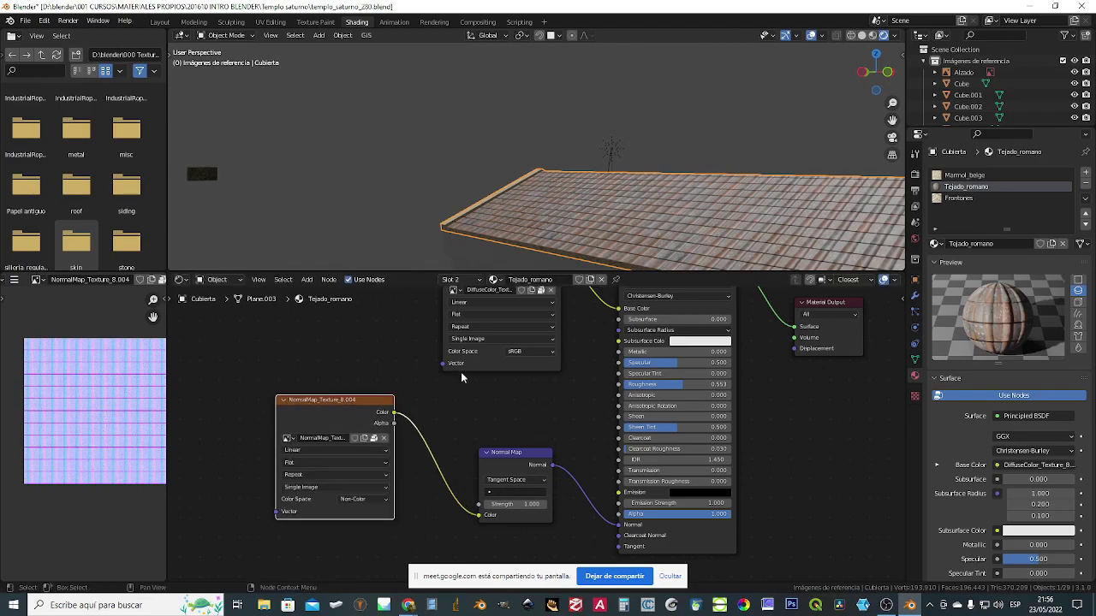
# - Delete the diffuse image, normal map image and Normal Map nodes from the Tejado_romano material
pyautogui.scroll(-2, 446, 405)
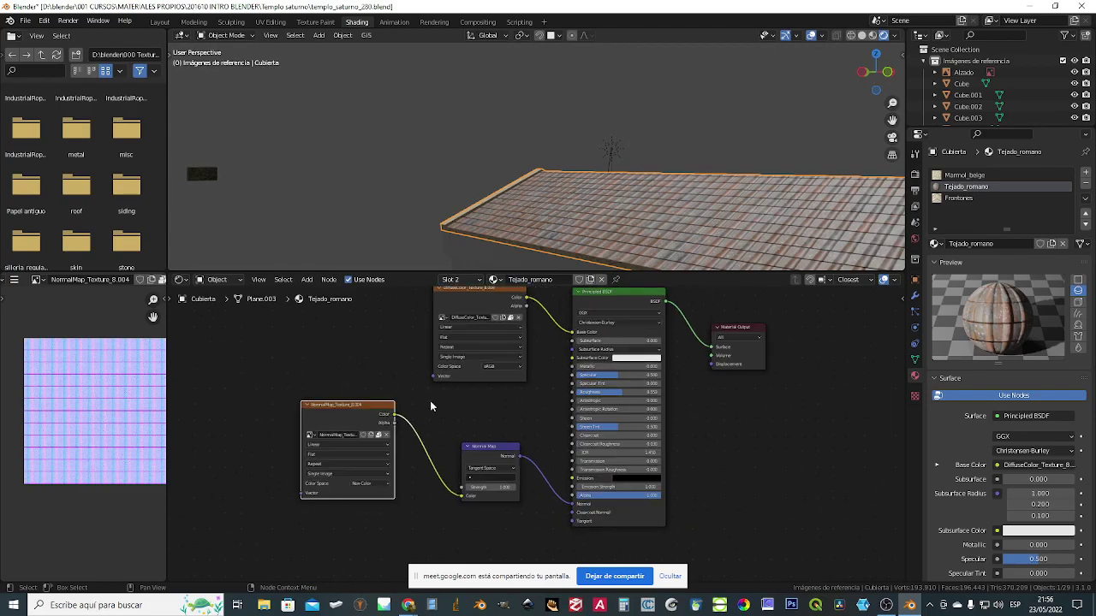
pyautogui.scroll(-2, 513, 409)
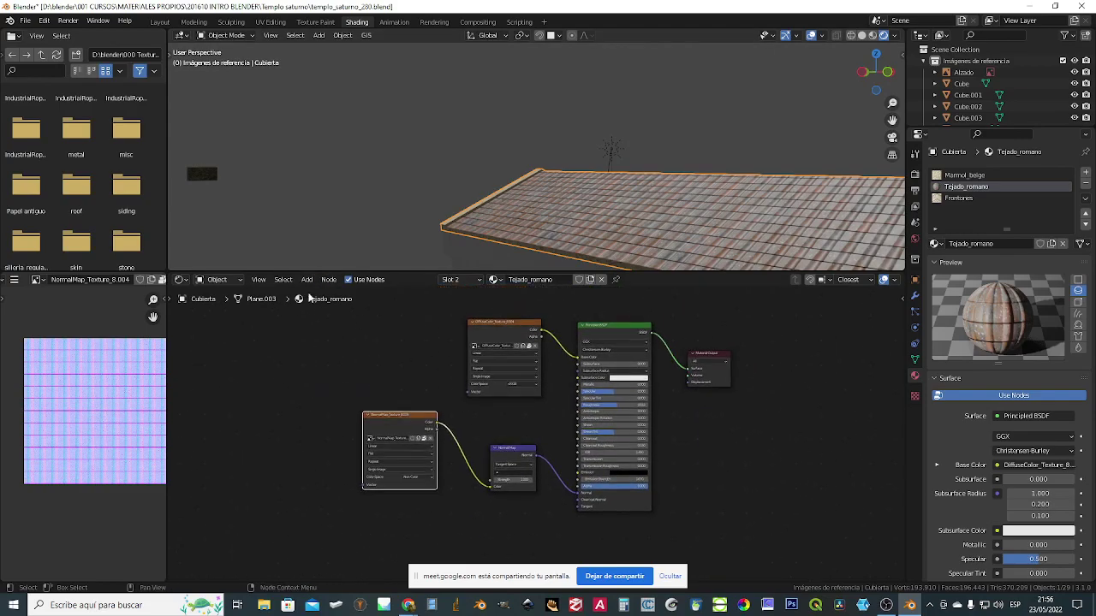
pyautogui.moveTo(303, 319); pyautogui.dragTo(553, 509)
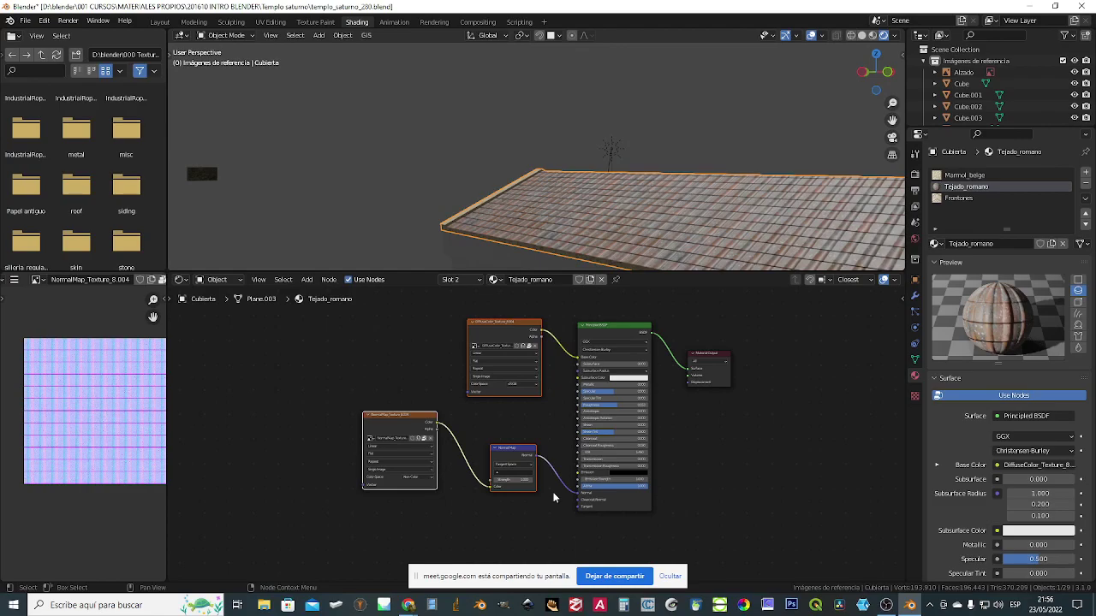
pyautogui.press('Delete')
# - Add almohadilladob_COLOR.png from the texture folder as an image node and connect its Color to the Principled BSDF's Base Color
pyautogui.scroll(-3, 107, 155)
pyautogui.scroll(-8, 111, 157)
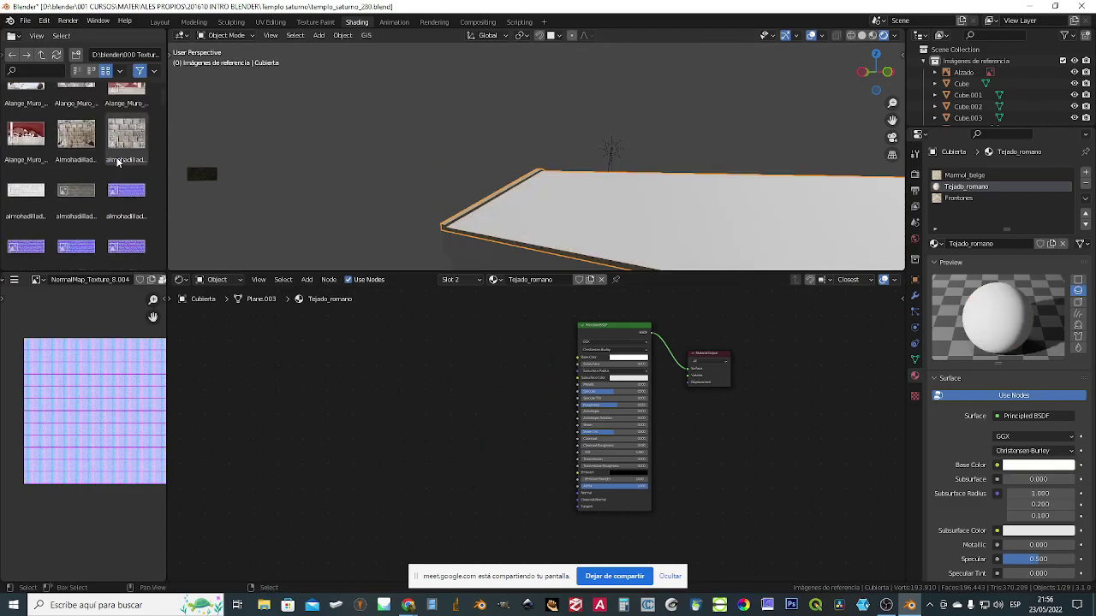
pyautogui.scroll(-4, 118, 162)
pyautogui.scroll(-2, 135, 267)
pyautogui.click(76, 167)
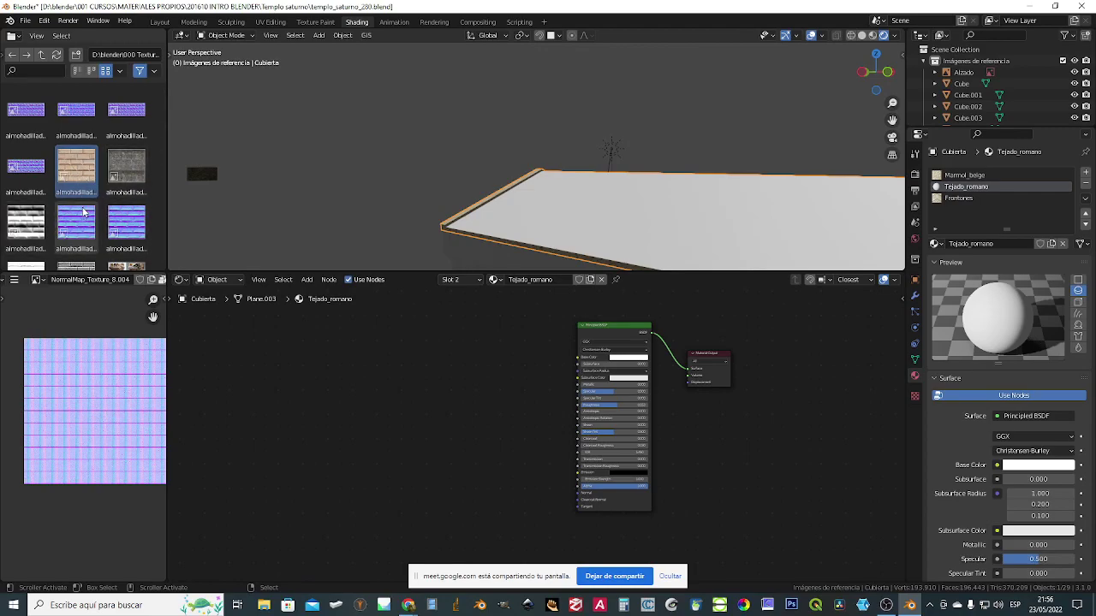
pyautogui.click(126, 169)
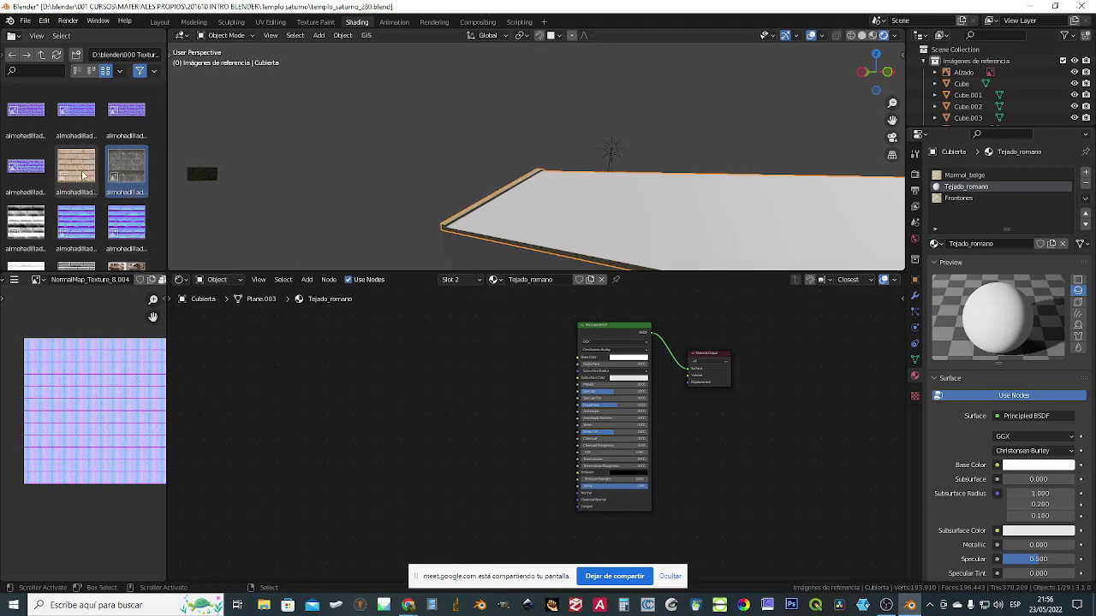
pyautogui.moveTo(80, 172); pyautogui.dragTo(404, 329)
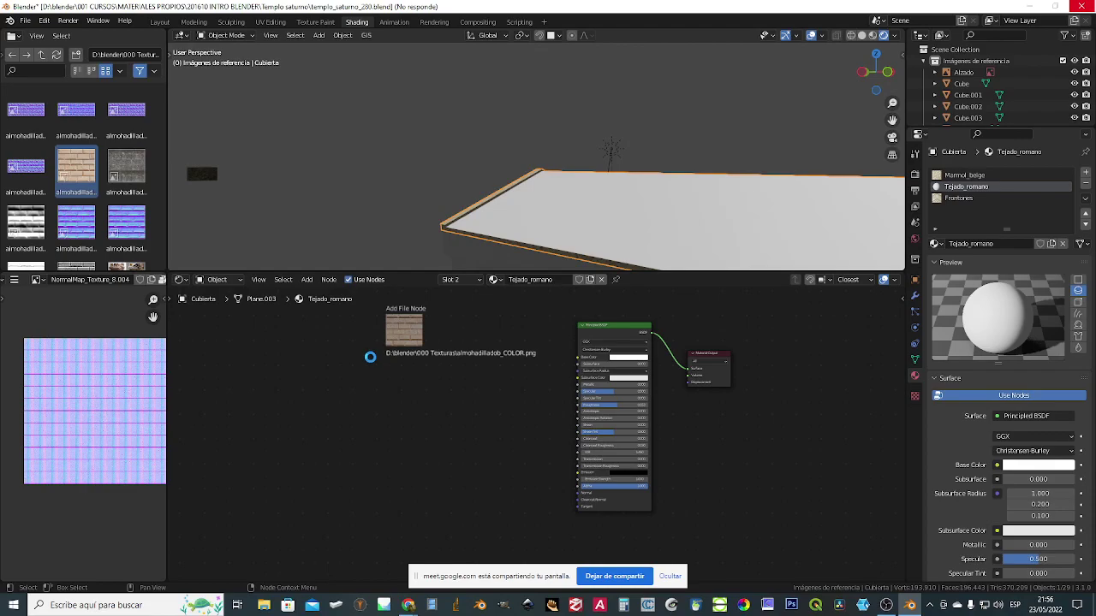
pyautogui.moveTo(468, 336); pyautogui.dragTo(578, 357)
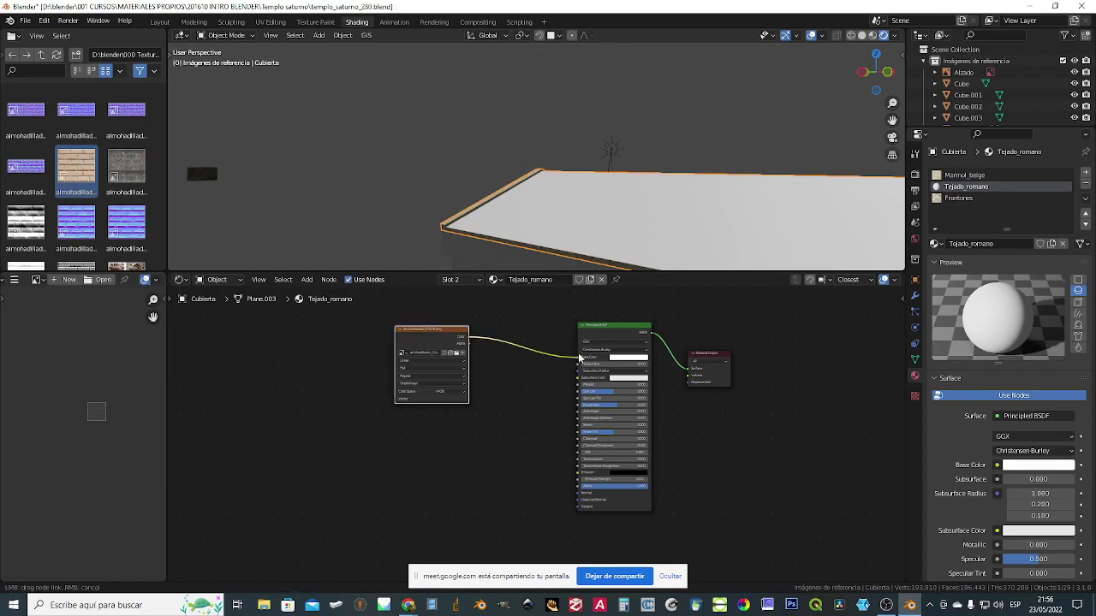
# - Switch the material preview to a flat plane and reposition the almohadilladob_COLOR.png node closer to the Principled BSDF, slightly above it
pyautogui.click(1078, 280)
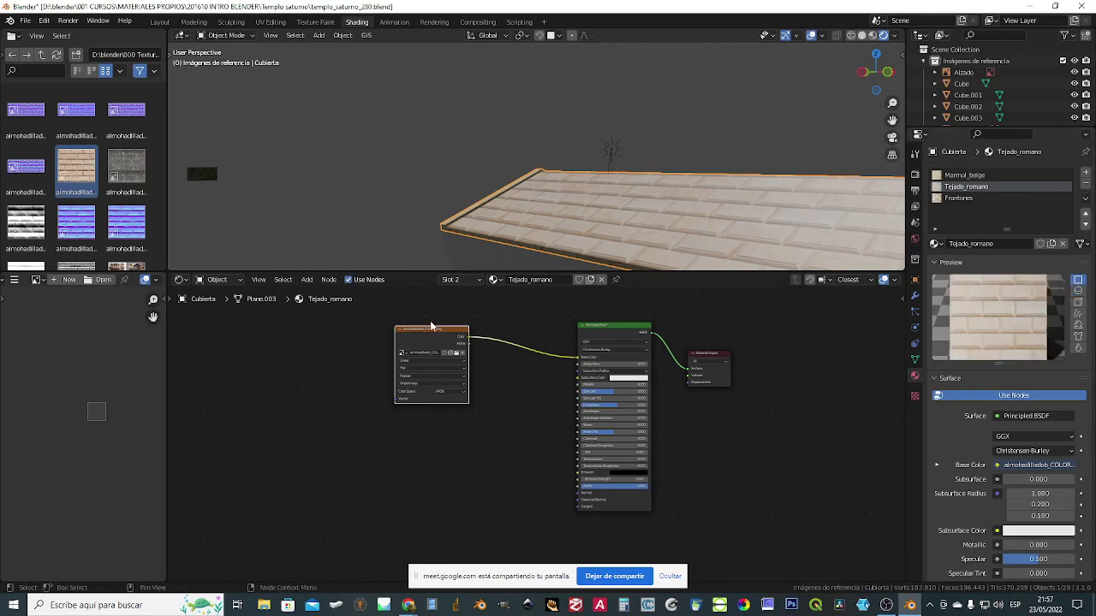
pyautogui.moveTo(440, 326); pyautogui.dragTo(488, 295)
pyautogui.scroll(-2, 631, 452)
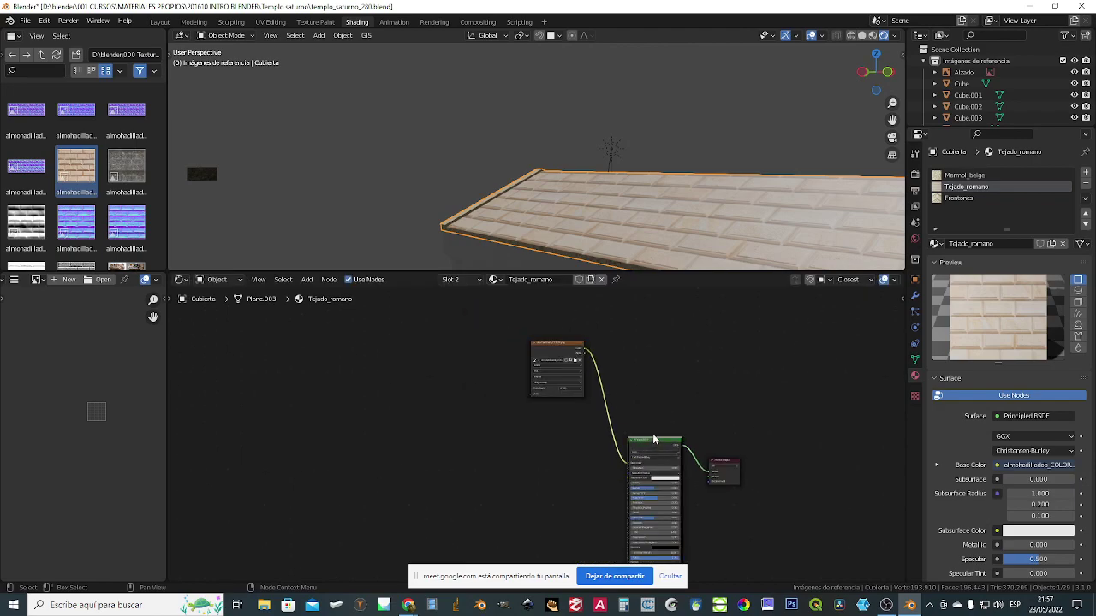
pyautogui.moveTo(550, 346); pyautogui.dragTo(548, 418)
pyautogui.moveTo(724, 513); pyautogui.dragTo(687, 414, button='middle')
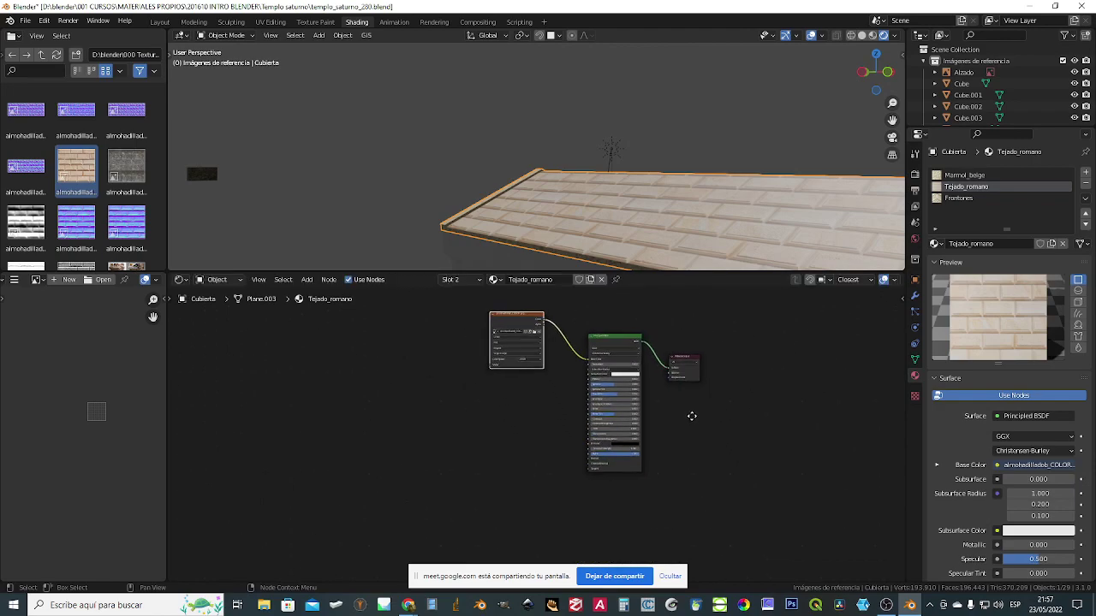
pyautogui.scroll(1, 686, 414)
pyautogui.scroll(1, 108, 257)
pyautogui.scroll(-1, 115, 243)
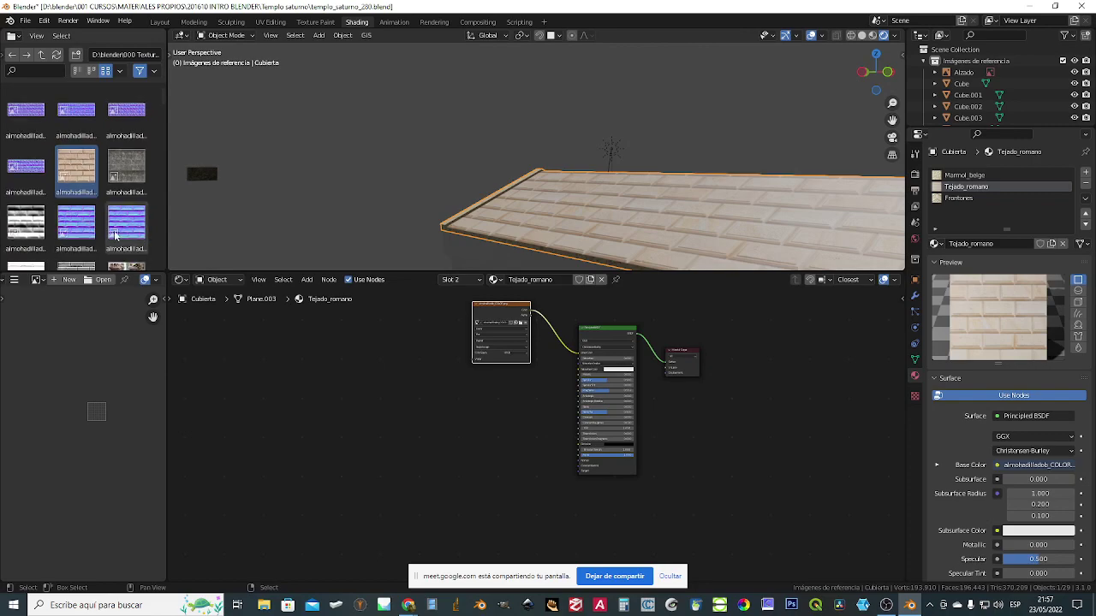
# - Add almohadilladob_NRM.png as an image node below the color texture and set its color space to Non-Color
pyautogui.moveTo(75, 230); pyautogui.dragTo(396, 438)
pyautogui.scroll(4, 462, 476)
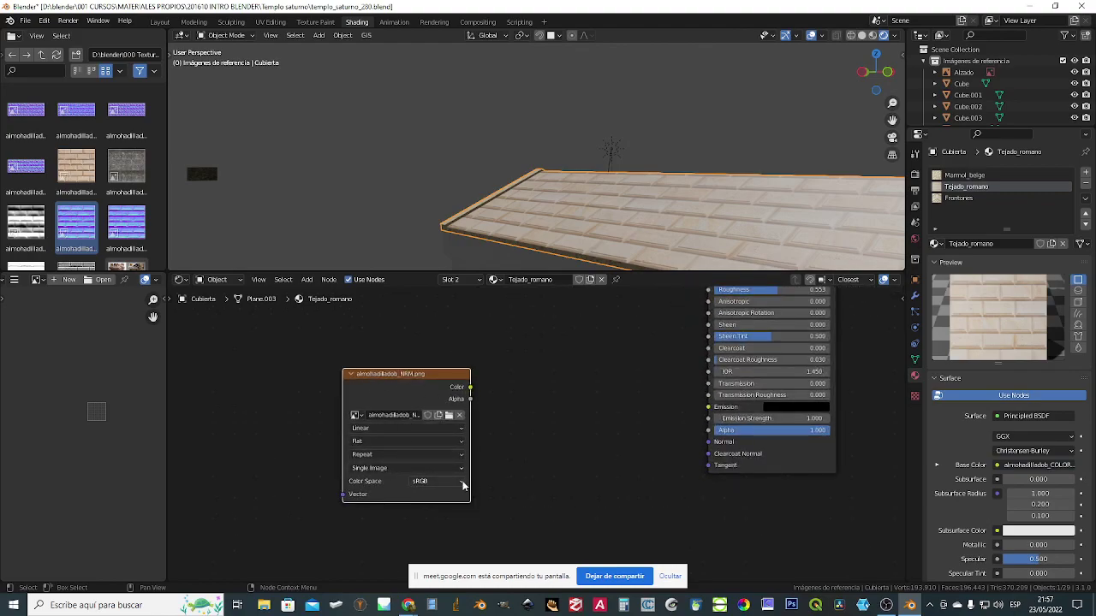
pyautogui.click(462, 482)
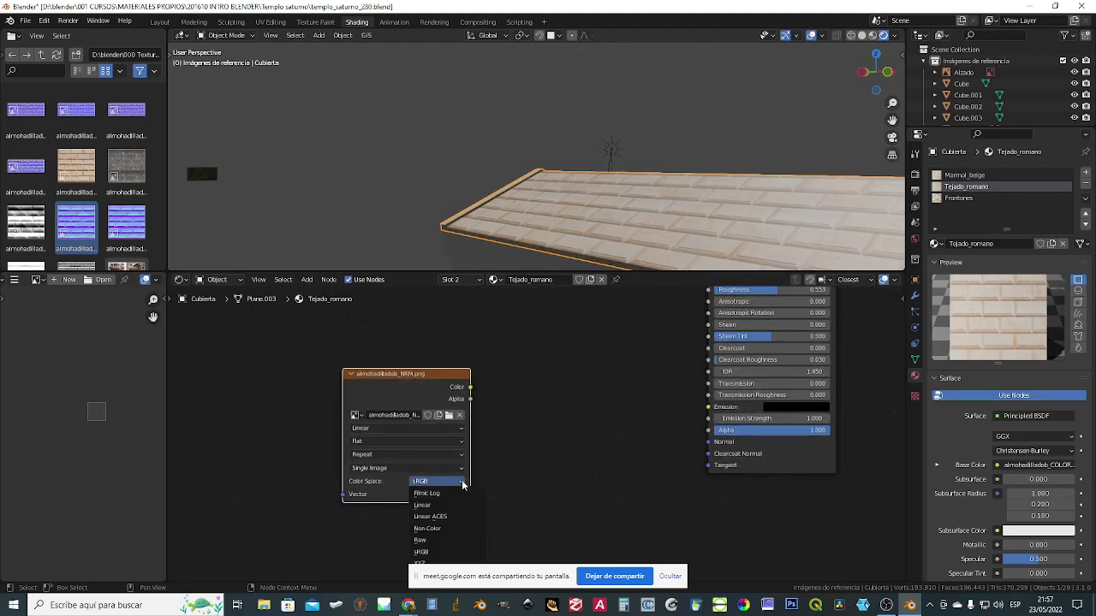
pyautogui.click(452, 527)
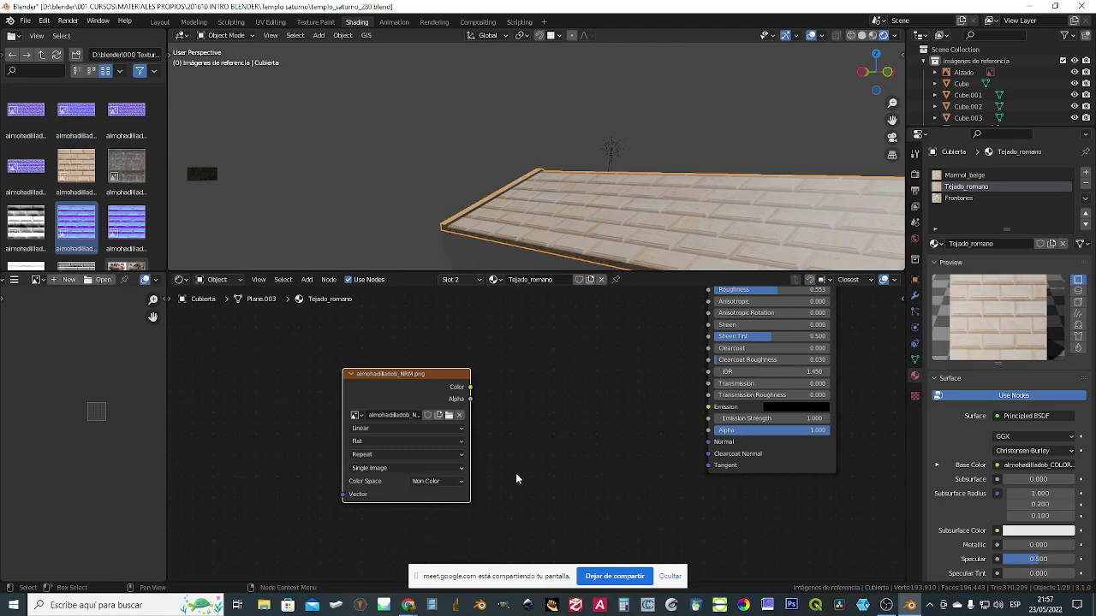
# - Connect the almohadilladob_NRM.png Color output to the Principled BSDF's Normal input and insert a Normal Map node into that link
pyautogui.scroll(-3, 518, 476)
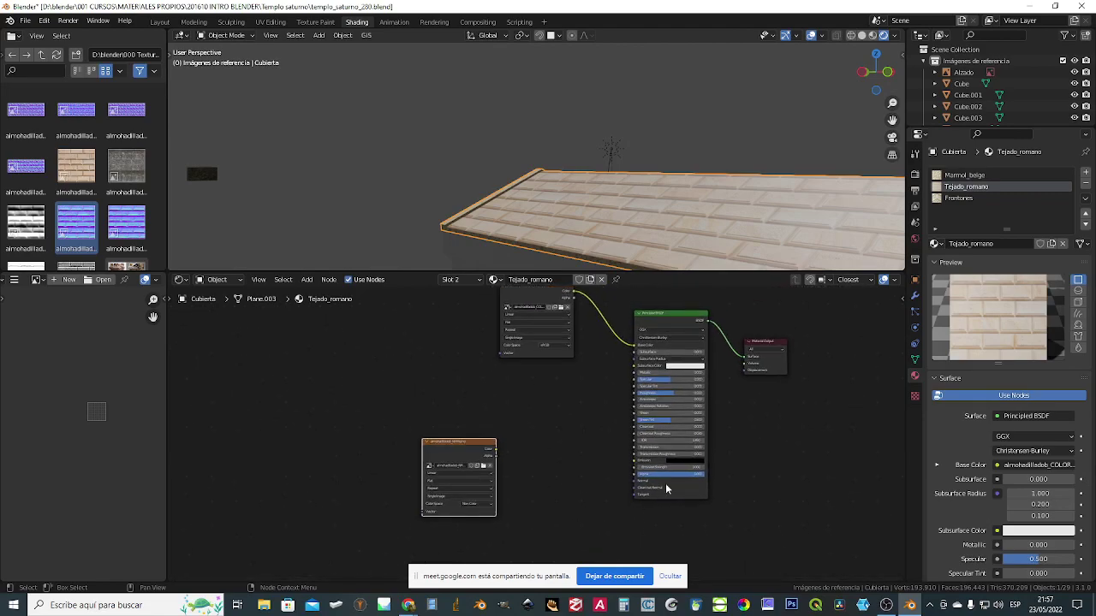
pyautogui.moveTo(494, 449); pyautogui.dragTo(635, 486)
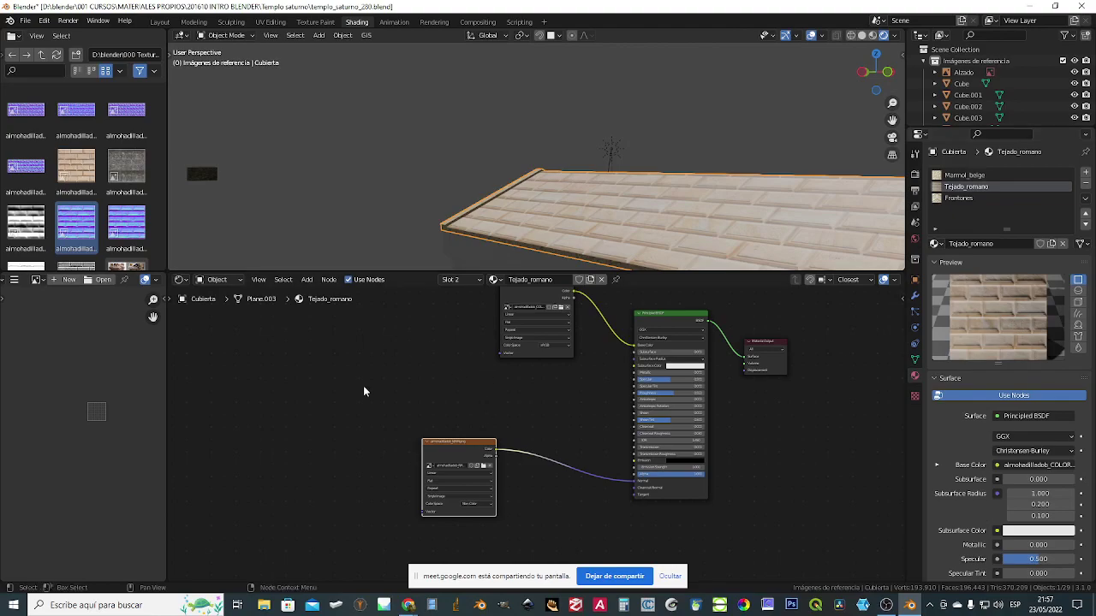
pyautogui.click(307, 285)
pyautogui.click(321, 292)
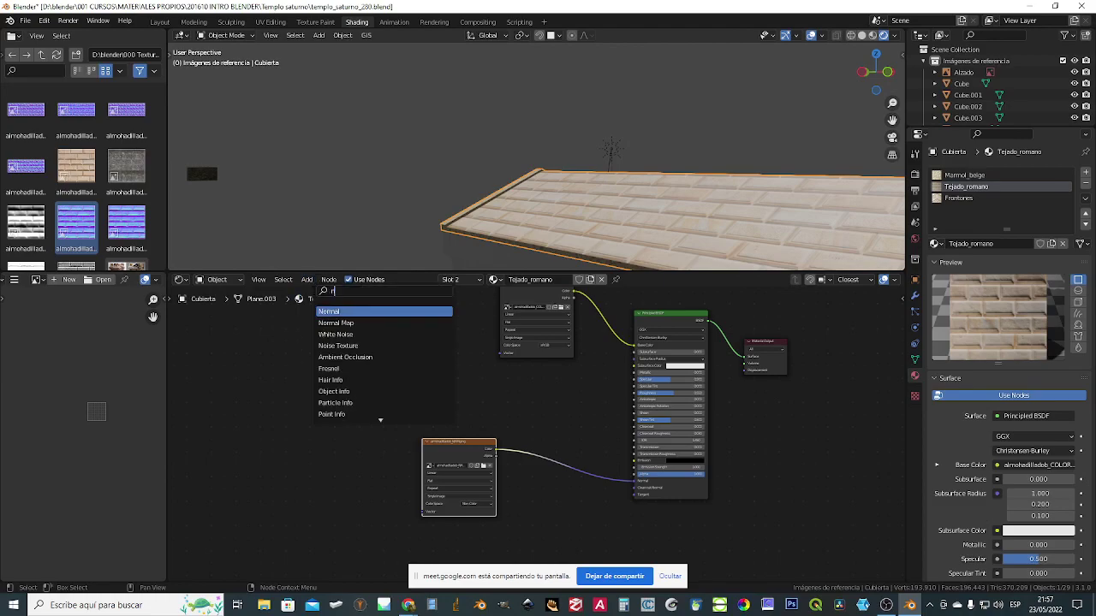
pyautogui.write('normal m')
pyautogui.press('Return')
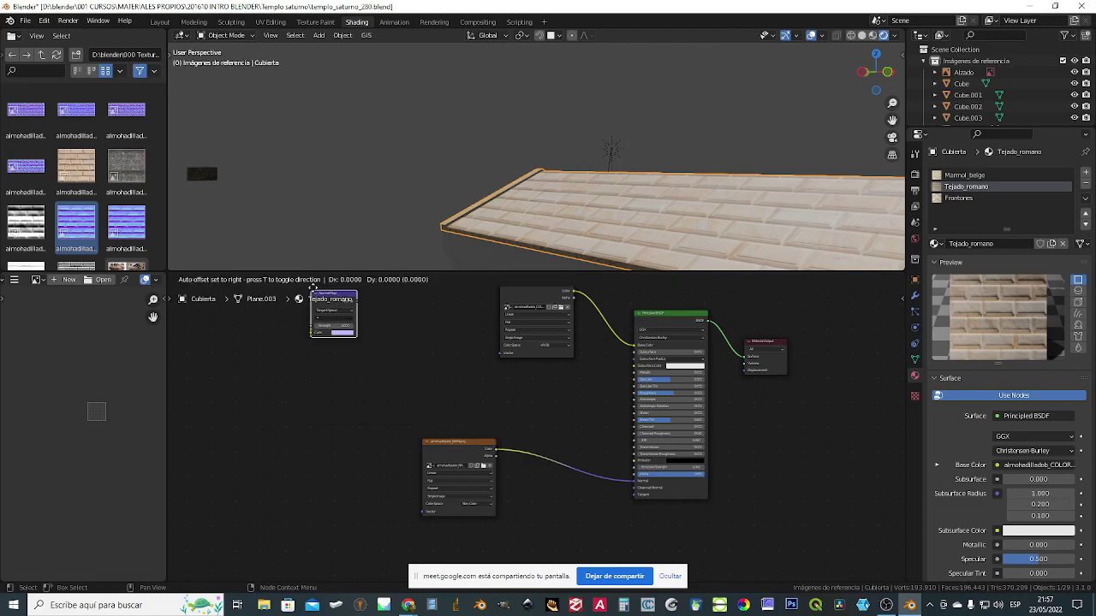
pyautogui.click(365, 378)
pyautogui.moveTo(364, 378); pyautogui.dragTo(556, 451)
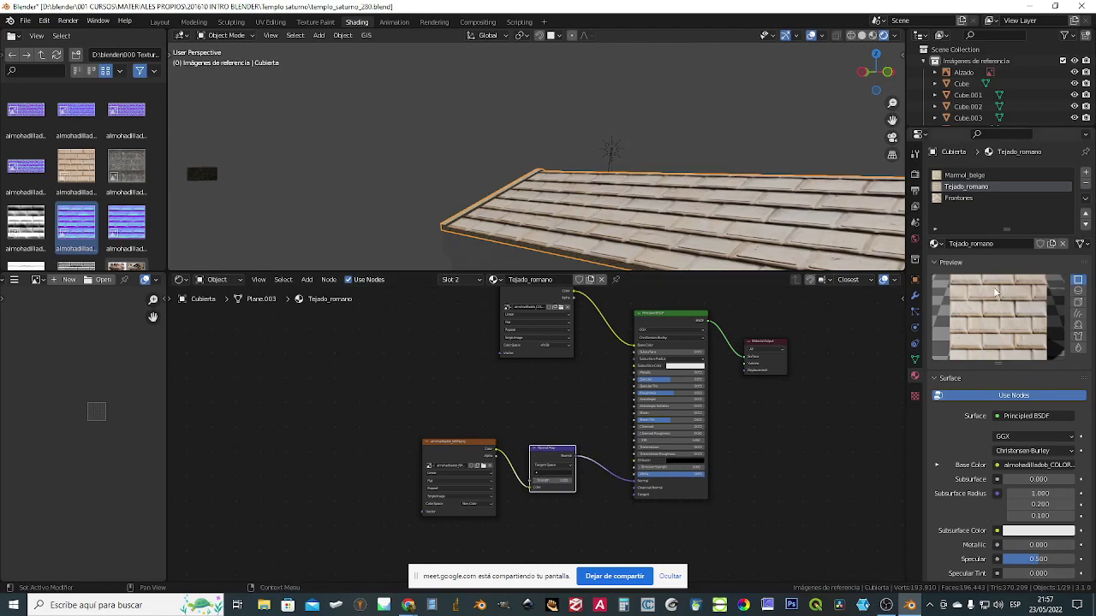
# - Select the almohadilladob_NRM.png node and display that image in the image editor to examine its relief colors up close
pyautogui.click(452, 441)
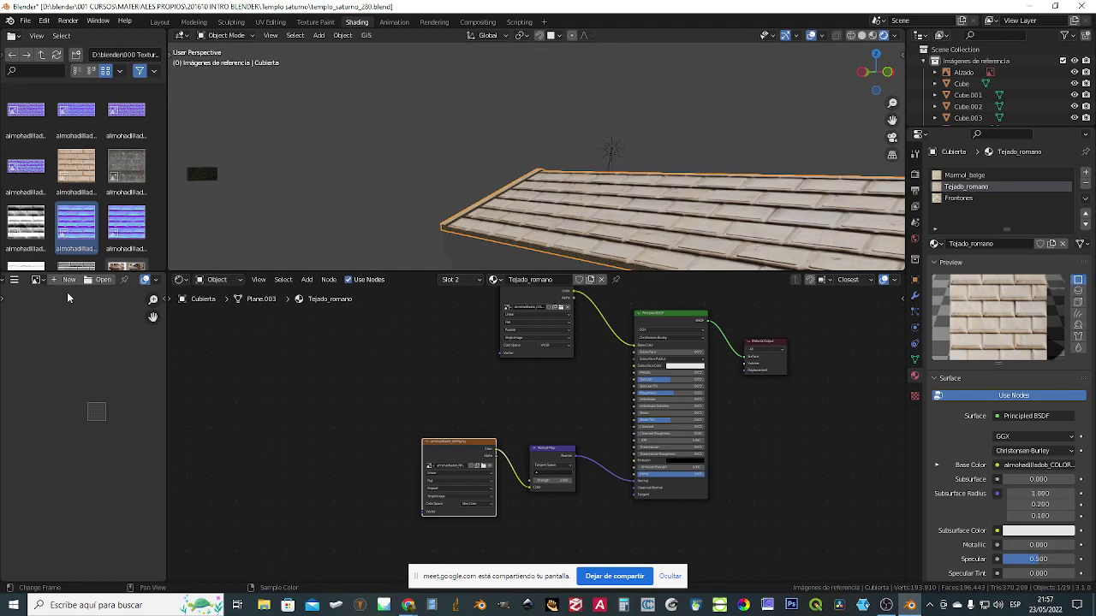
pyautogui.click(37, 280)
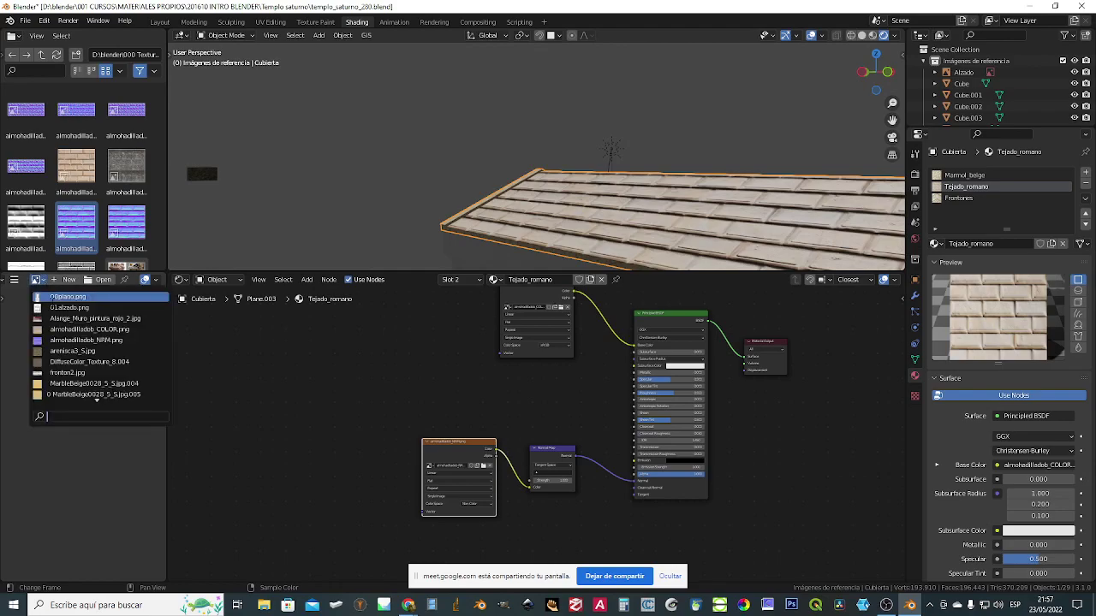
pyautogui.scroll(-7, 79, 393)
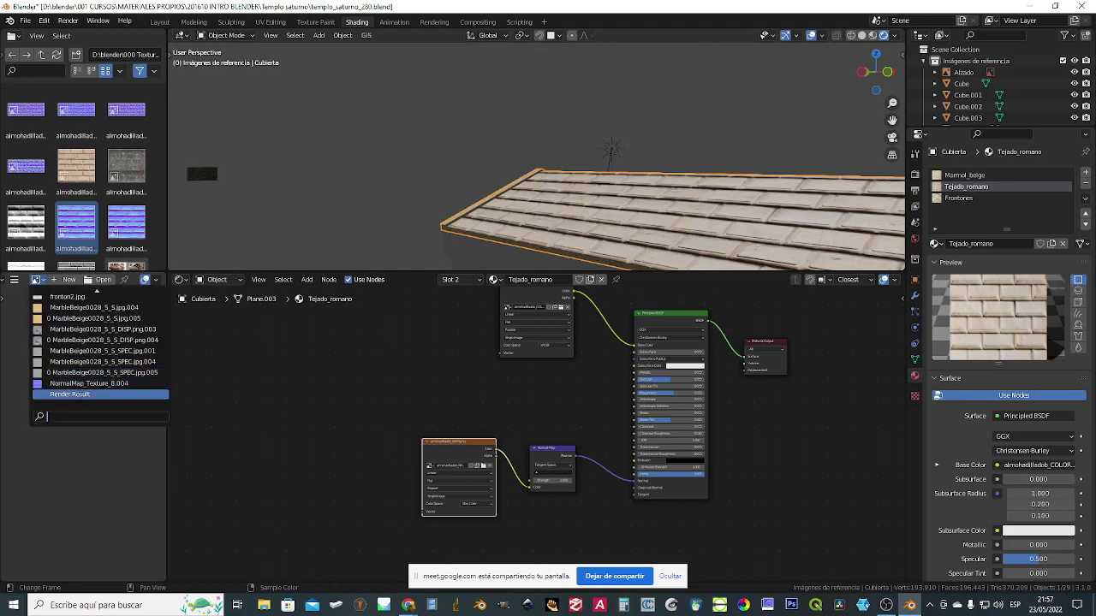
pyautogui.click(86, 384)
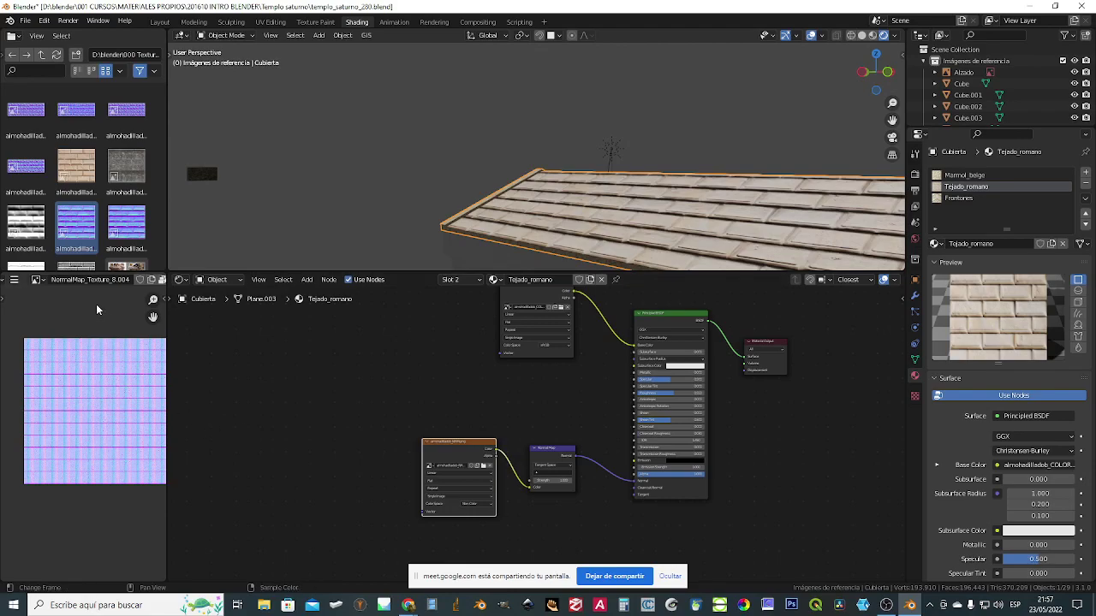
pyautogui.click(38, 280)
pyautogui.scroll(7, 72, 329)
pyautogui.click(72, 330)
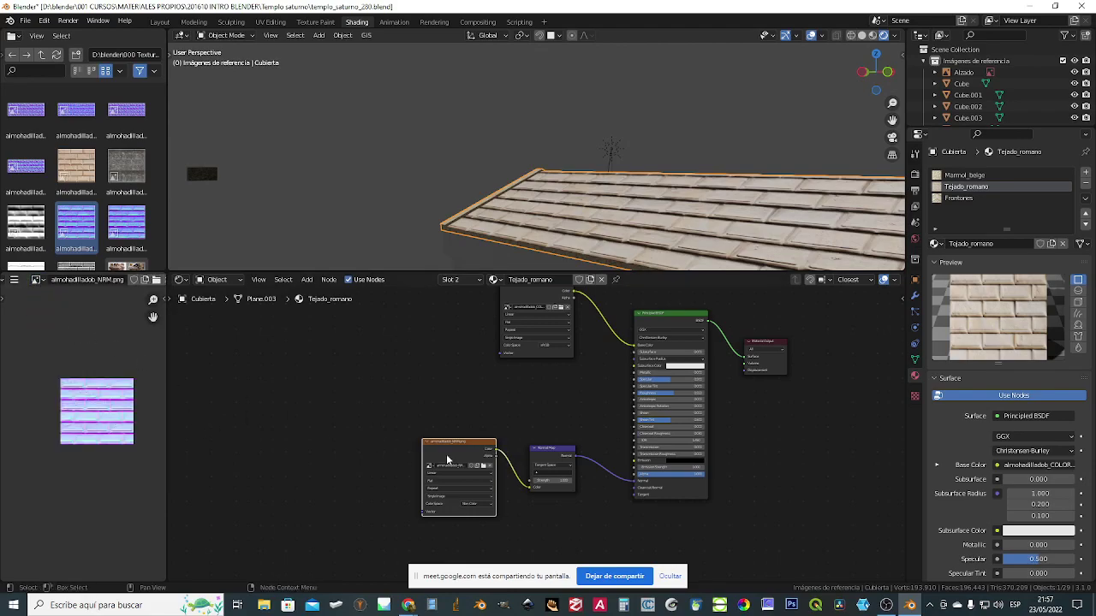
pyautogui.scroll(4, 99, 453)
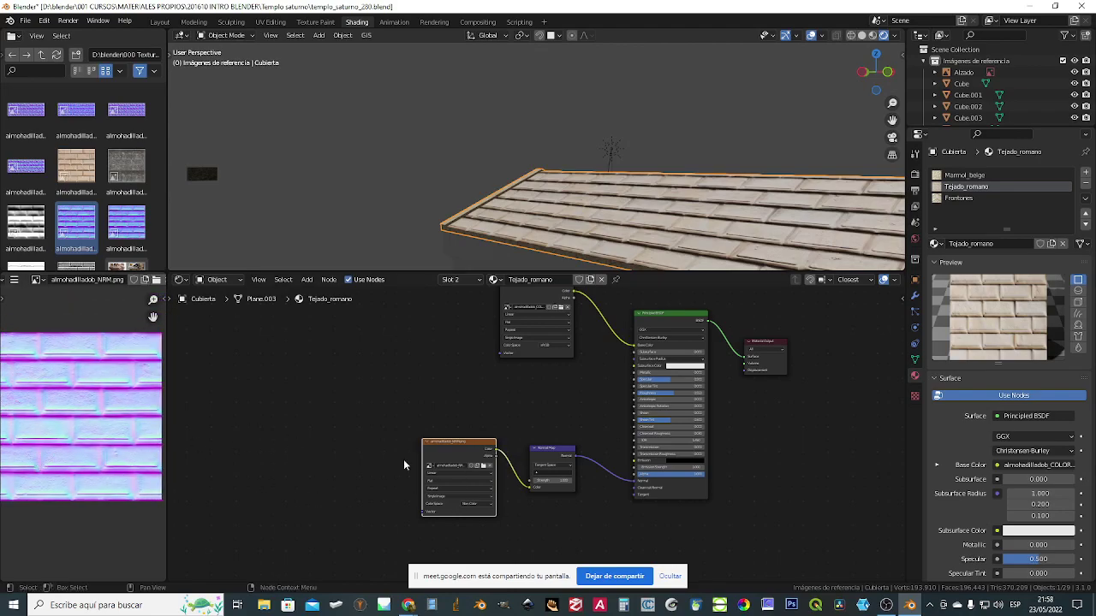
# - Move the Normal Map and almohadilladob_NRM.png nodes closer to the Principled BSDF and set the Normal Map Strength to 1.700
pyautogui.scroll(1, 369, 465)
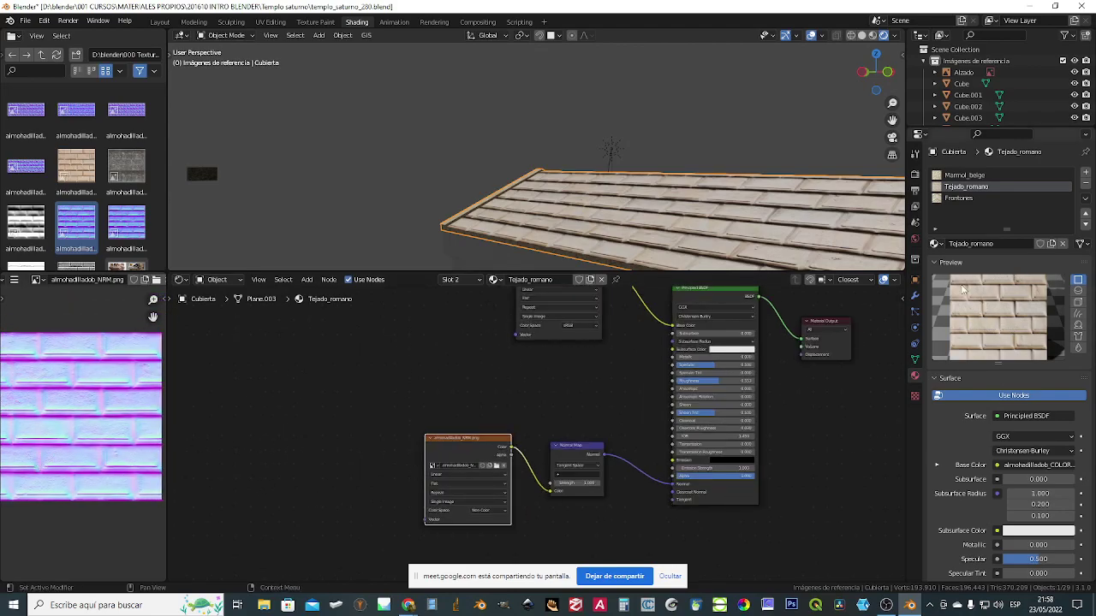
pyautogui.scroll(3, 599, 505)
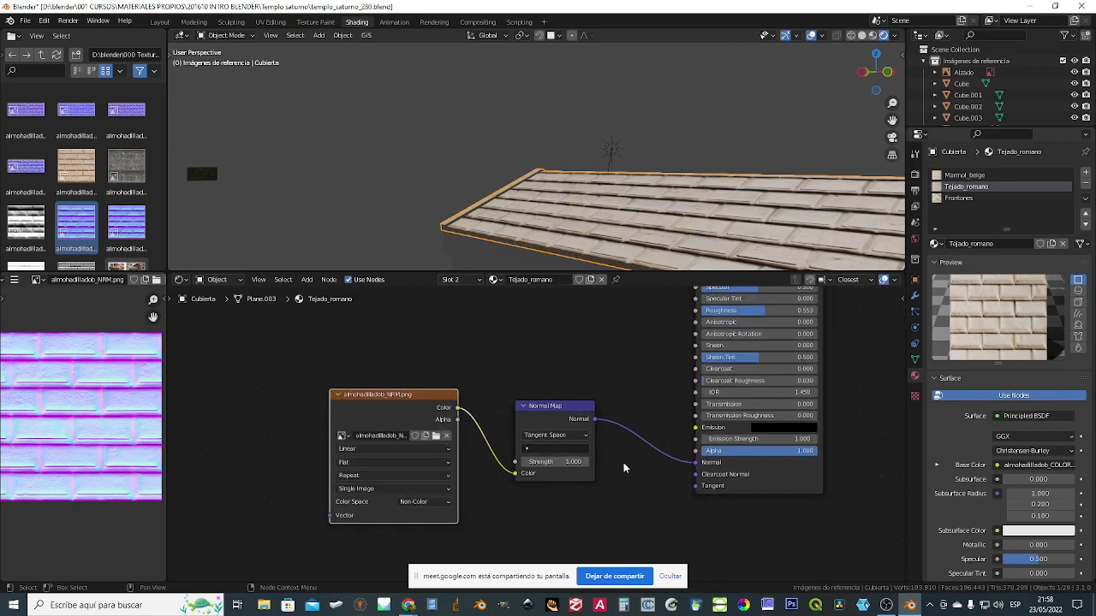
pyautogui.moveTo(552, 411); pyautogui.dragTo(588, 404)
pyautogui.moveTo(420, 398); pyautogui.dragTo(465, 390)
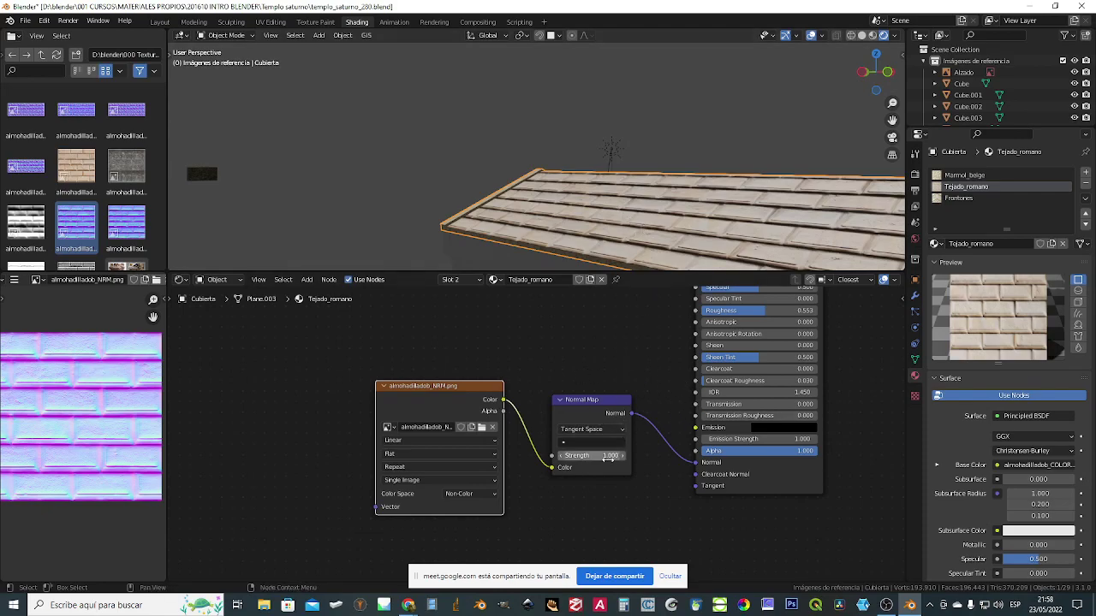
pyautogui.moveTo(609, 457)
pyautogui.mouseDown()
pyautogui.moveTo(561, 457)
pyautogui.moveTo(621, 458)
pyautogui.mouseUp()
# - Spread out the Principled BSDF, almohadilladob_COLOR.png and Material Output nodes to make room between them
pyautogui.scroll(-3, 513, 320)
pyautogui.moveTo(594, 320); pyautogui.dragTo(677, 395, button='middle')
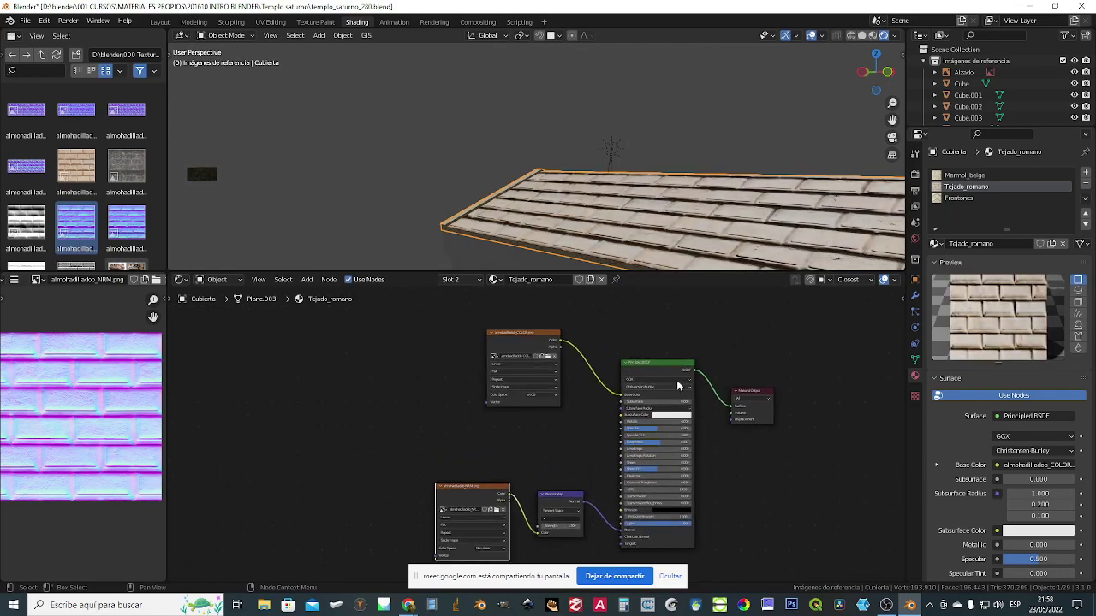
pyautogui.moveTo(667, 358); pyautogui.dragTo(682, 344)
pyautogui.moveTo(519, 338); pyautogui.dragTo(487, 321)
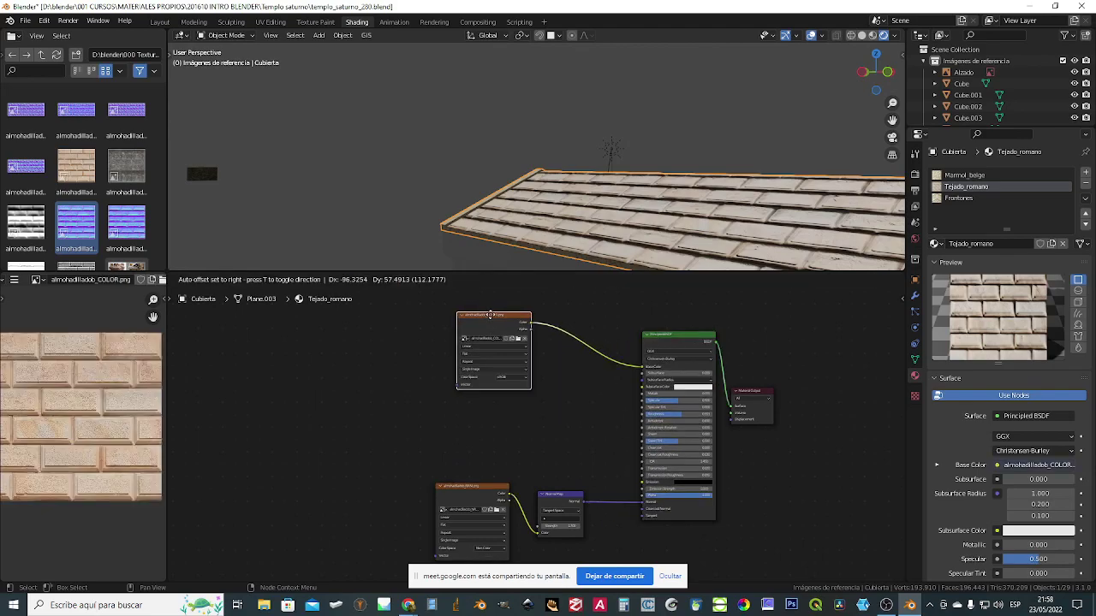
pyautogui.moveTo(758, 391); pyautogui.dragTo(807, 349)
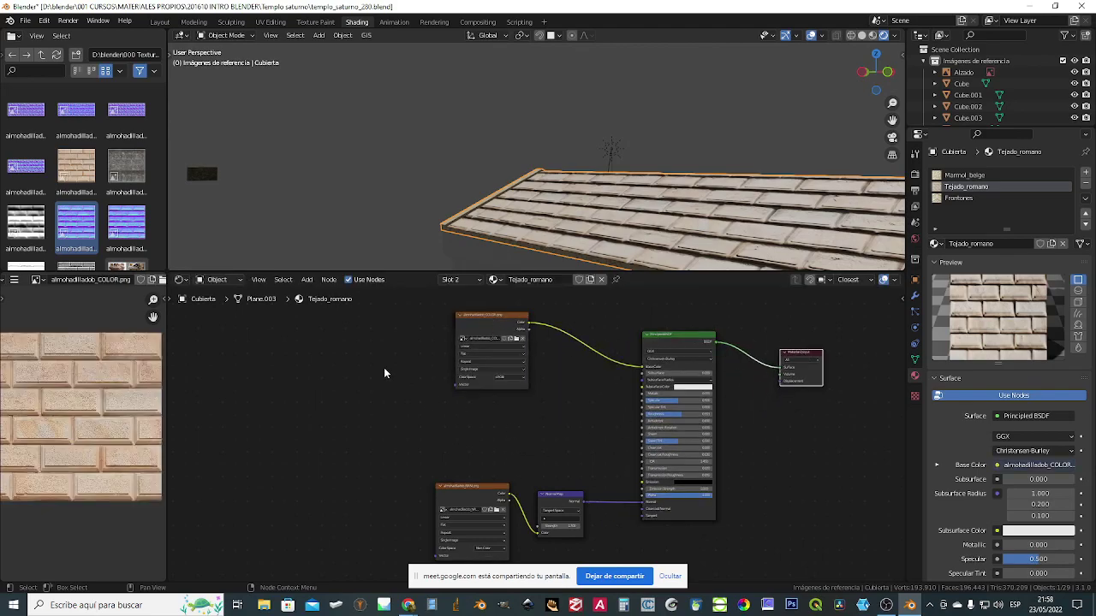
# - Add almohadilladob_SPEC.png as an image node between the color and normal textures, and display that image in the image editor
pyautogui.click(121, 173)
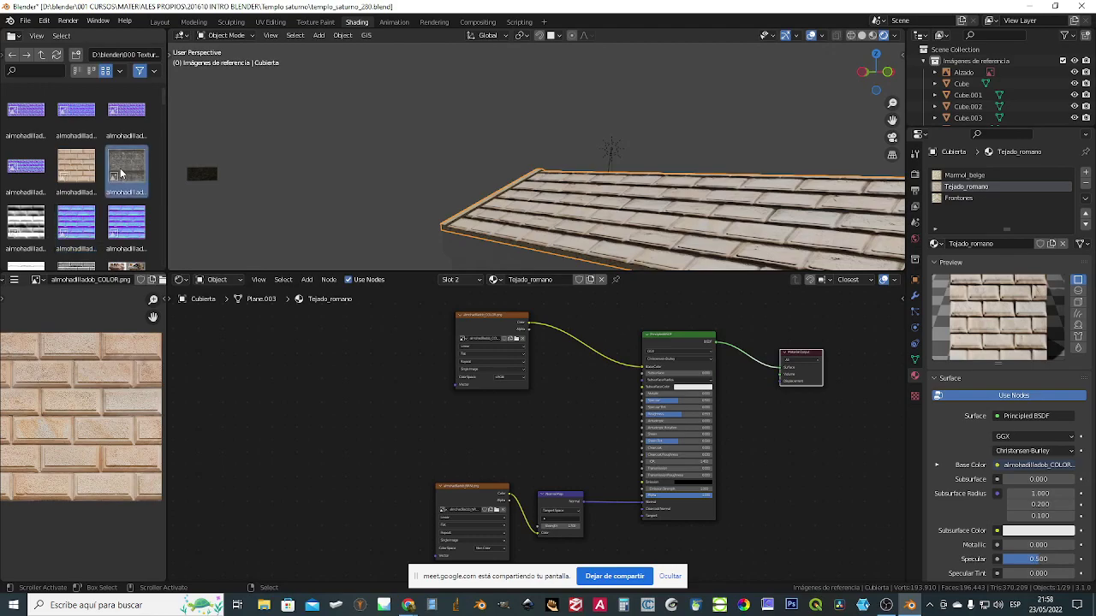
pyautogui.moveTo(124, 171); pyautogui.dragTo(27, 239)
pyautogui.scroll(-1, 17, 233)
pyautogui.moveTo(76, 242); pyautogui.dragTo(364, 412)
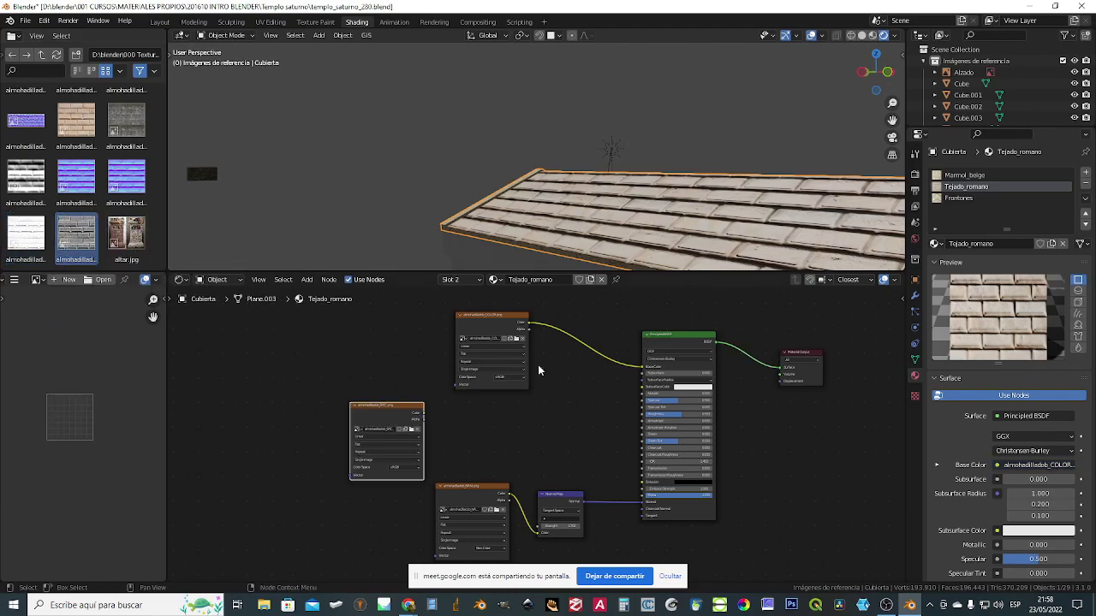
pyautogui.scroll(1, 459, 412)
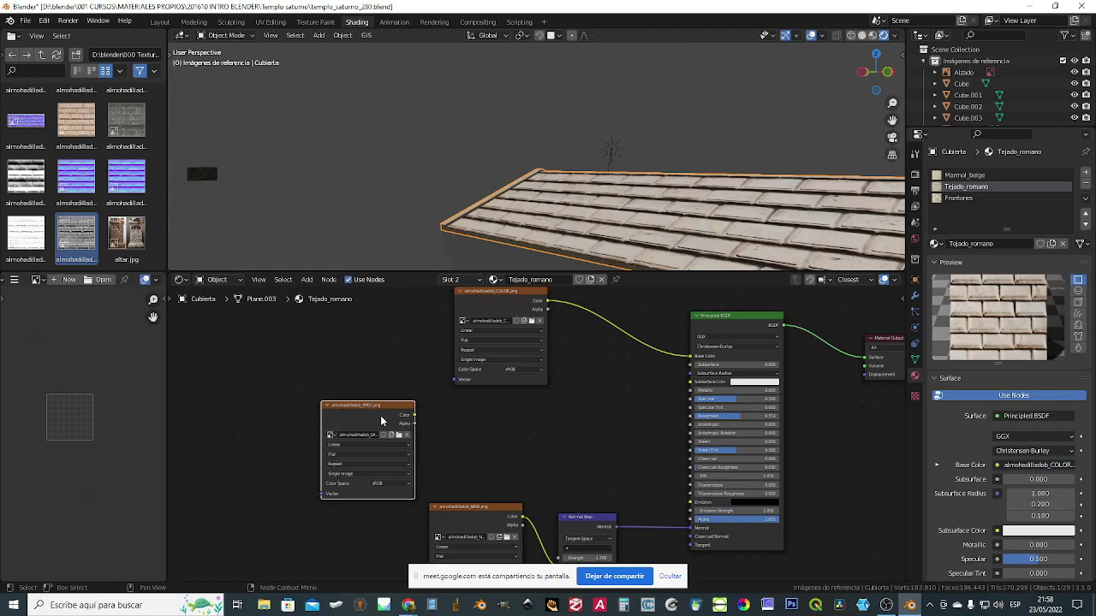
pyautogui.click(36, 279)
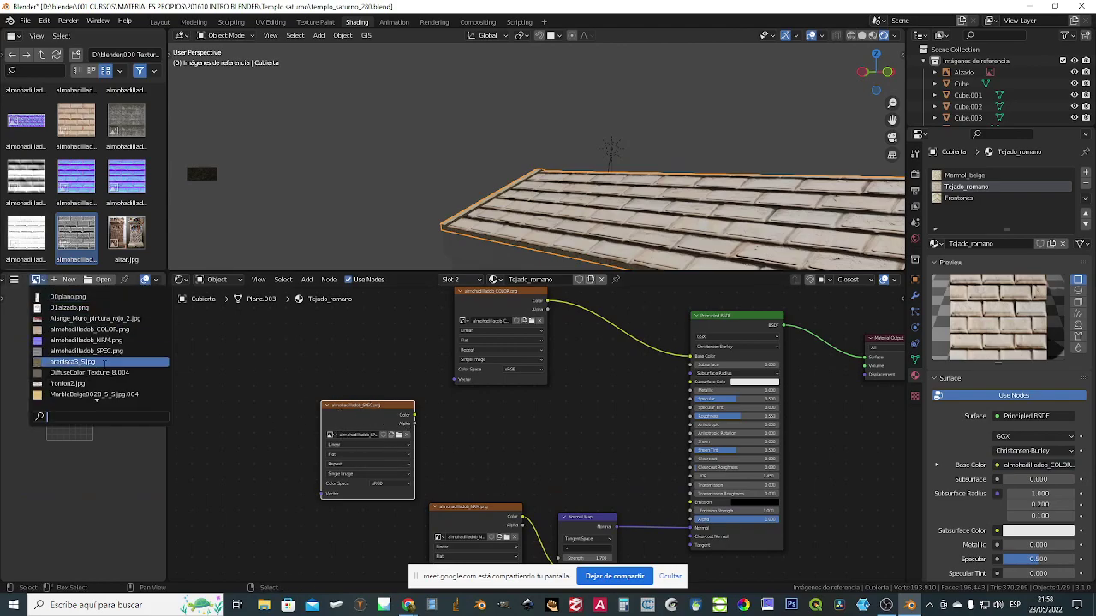
pyautogui.click(85, 351)
pyautogui.scroll(-1, 75, 442)
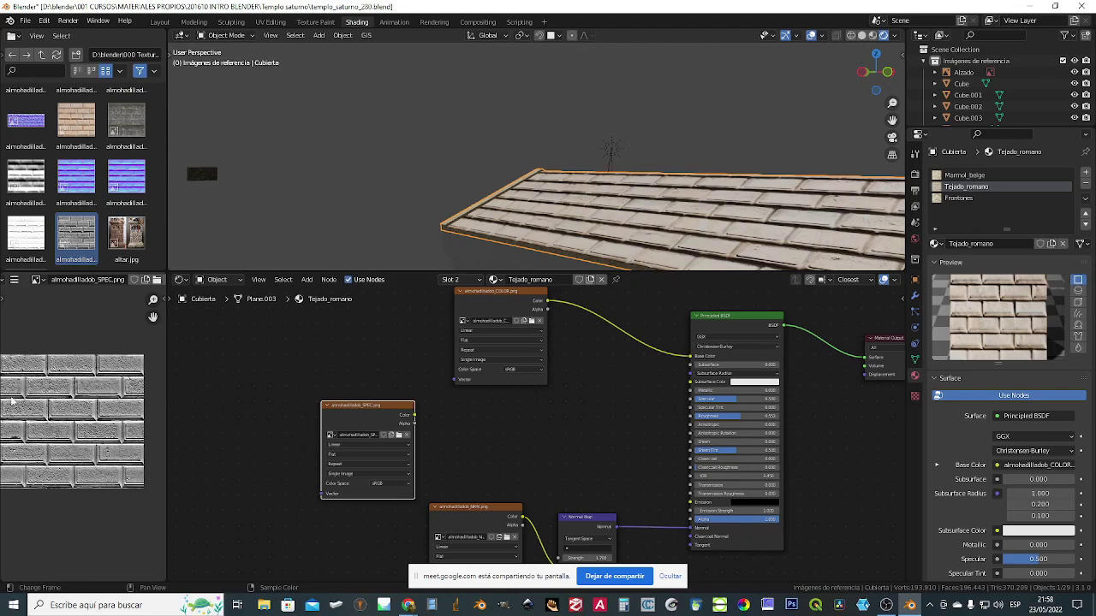
pyautogui.scroll(1, 478, 406)
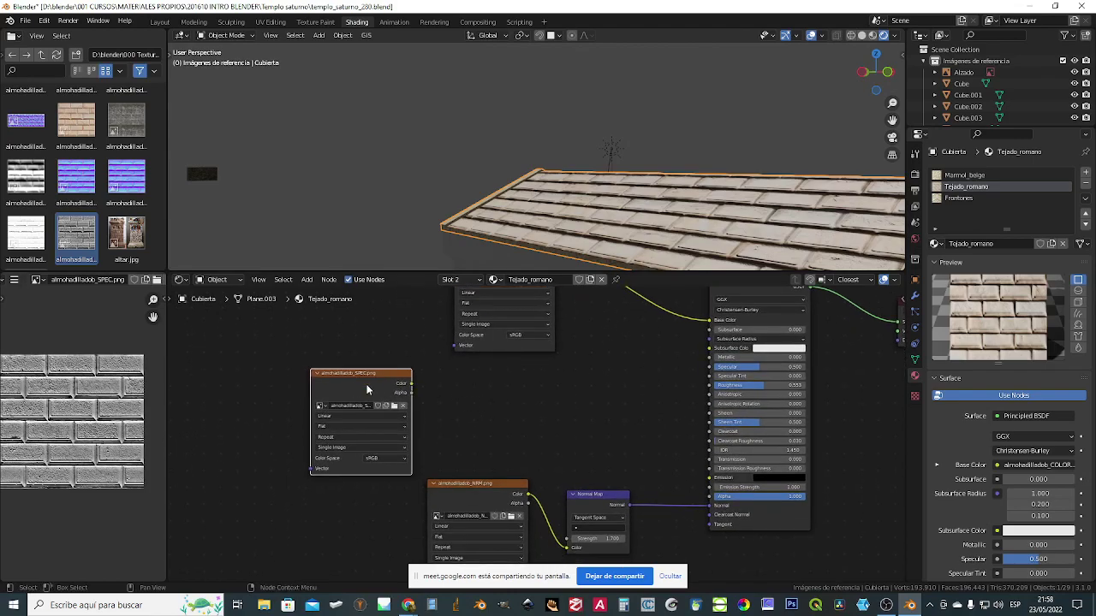
# - Connect the almohadilladob_SPEC.png Color output to the Principled BSDF's Specular input and set Roughness to 0.000
pyautogui.moveTo(380, 377); pyautogui.dragTo(727, 367)
pyautogui.scroll(1, 620, 384)
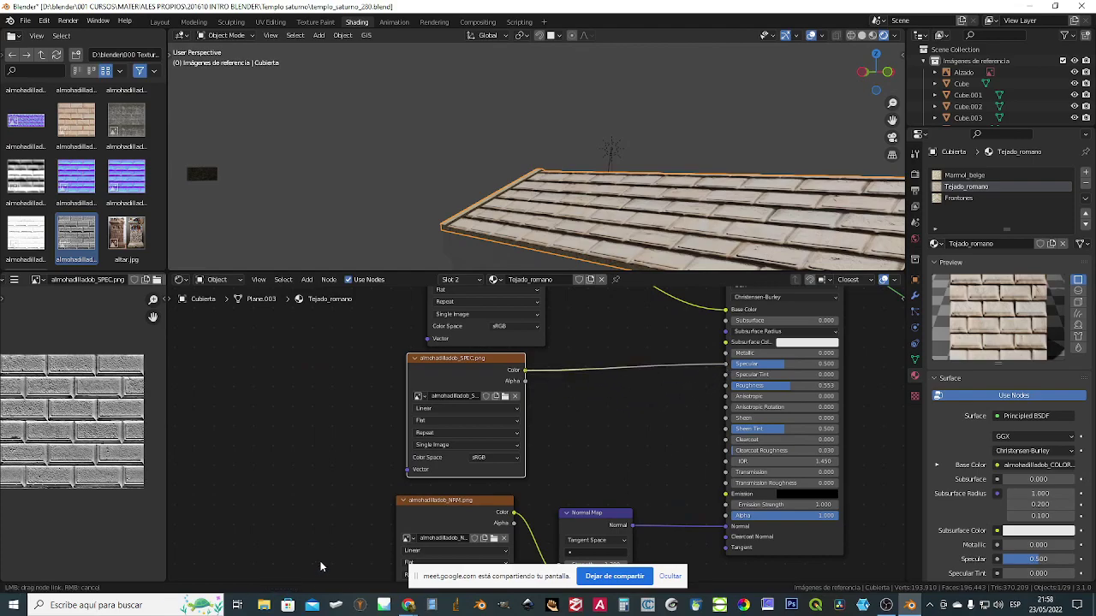
pyautogui.moveTo(701, 236); pyautogui.dragTo(686, 314, button='middle')
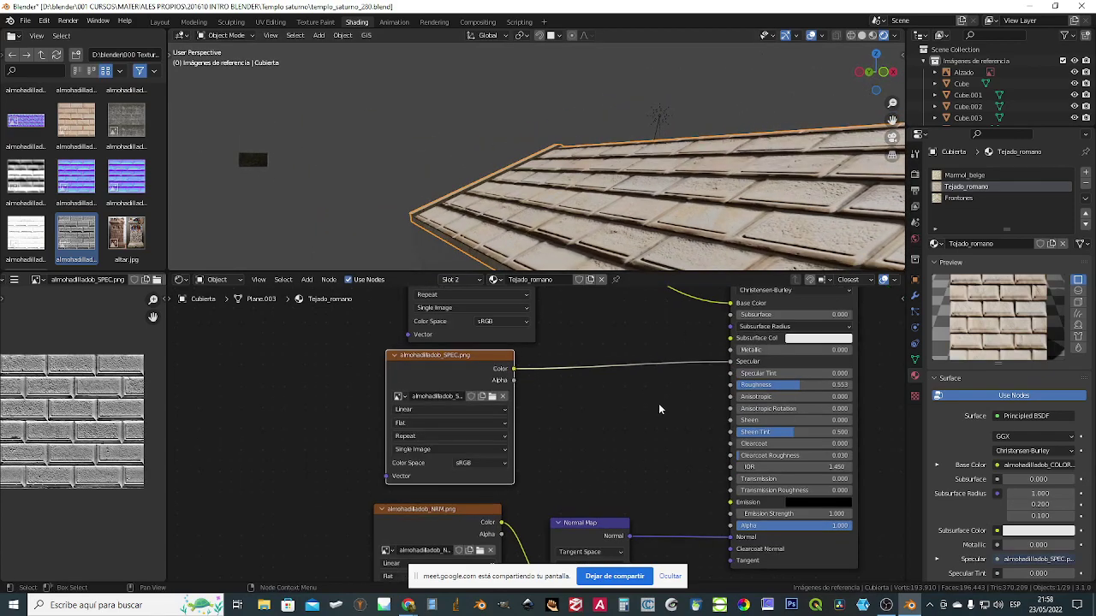
pyautogui.moveTo(762, 386); pyautogui.dragTo(757, 386)
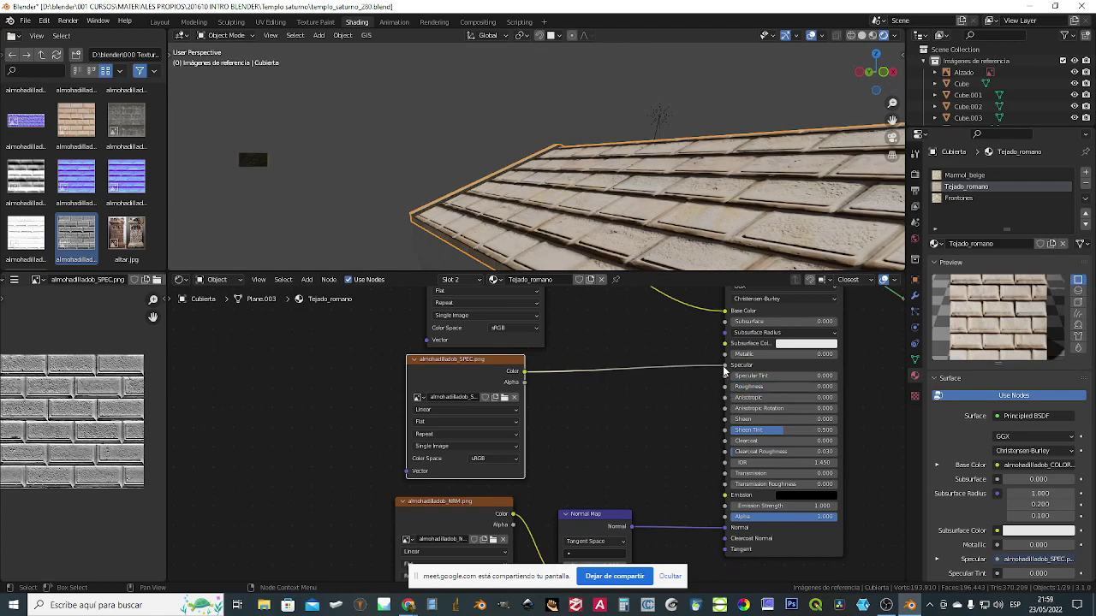
# - Disconnect the almohadilladob_SPEC.png texture from the Specular input and set Specular to 1.000
pyautogui.moveTo(724, 366); pyautogui.dragTo(498, 416)
pyautogui.moveTo(658, 403); pyautogui.dragTo(632, 427, button='middle')
pyautogui.moveTo(753, 387); pyautogui.dragTo(812, 388)
pyautogui.moveTo(688, 259); pyautogui.dragTo(366, 209, button='middle')
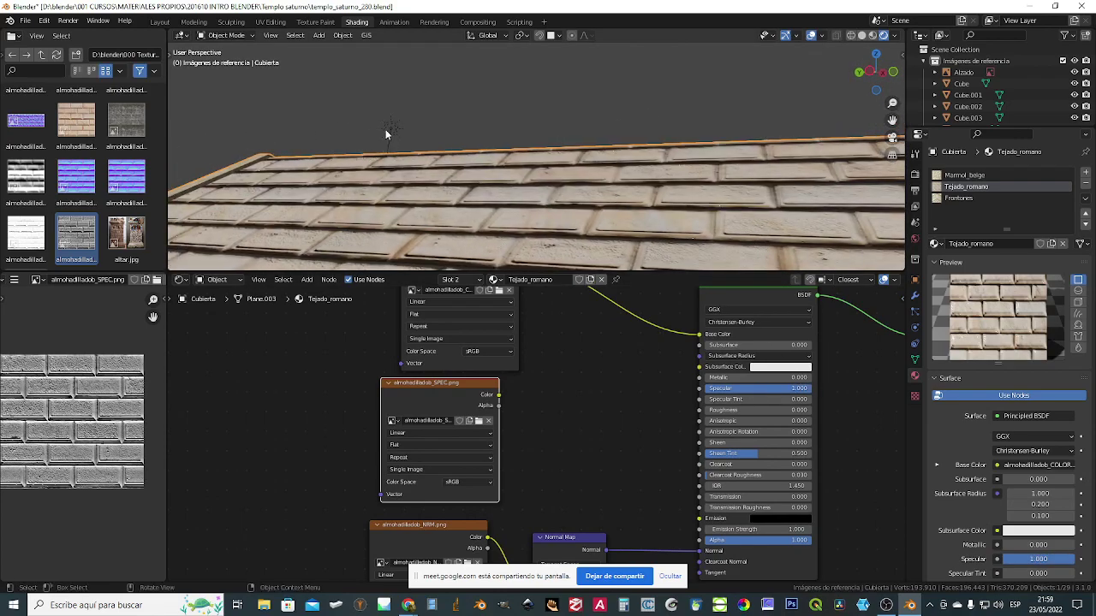
# - Select the sun light above the roof and rotate it freely in trackball mode to change how light strikes the tiles
pyautogui.click(387, 132)
pyautogui.press('r')
pyautogui.press('r')
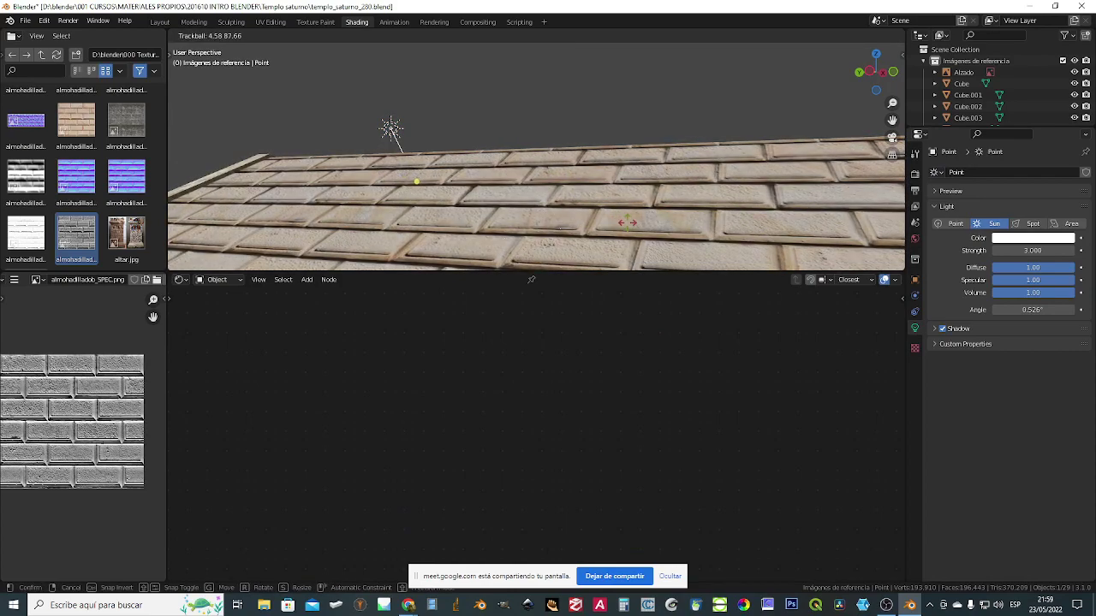
pyautogui.click(656, 250)
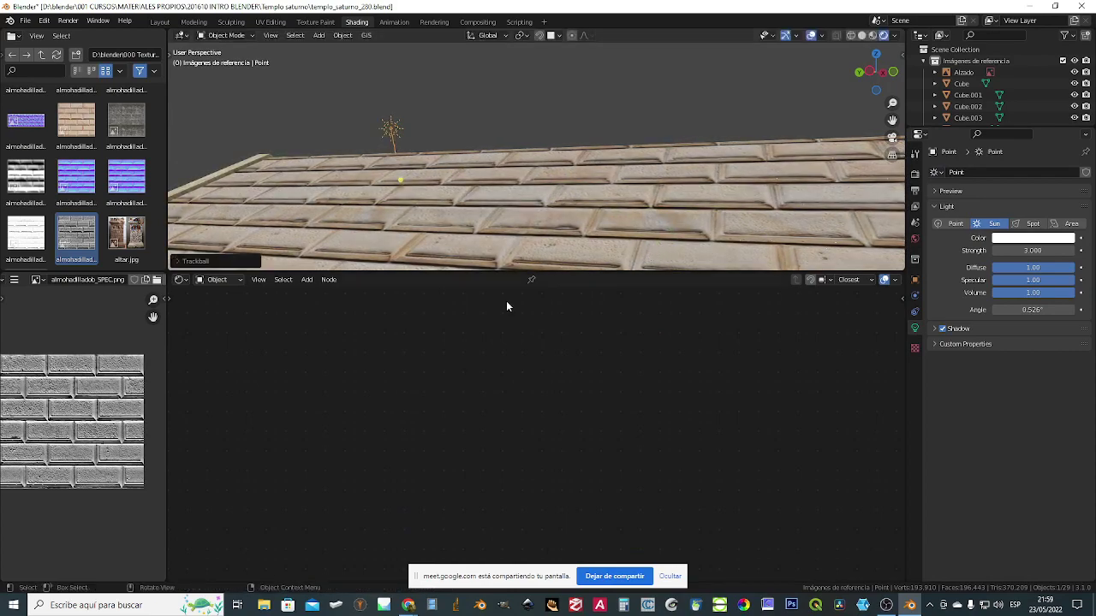
pyautogui.moveTo(547, 188); pyautogui.dragTo(463, 177, button='middle')
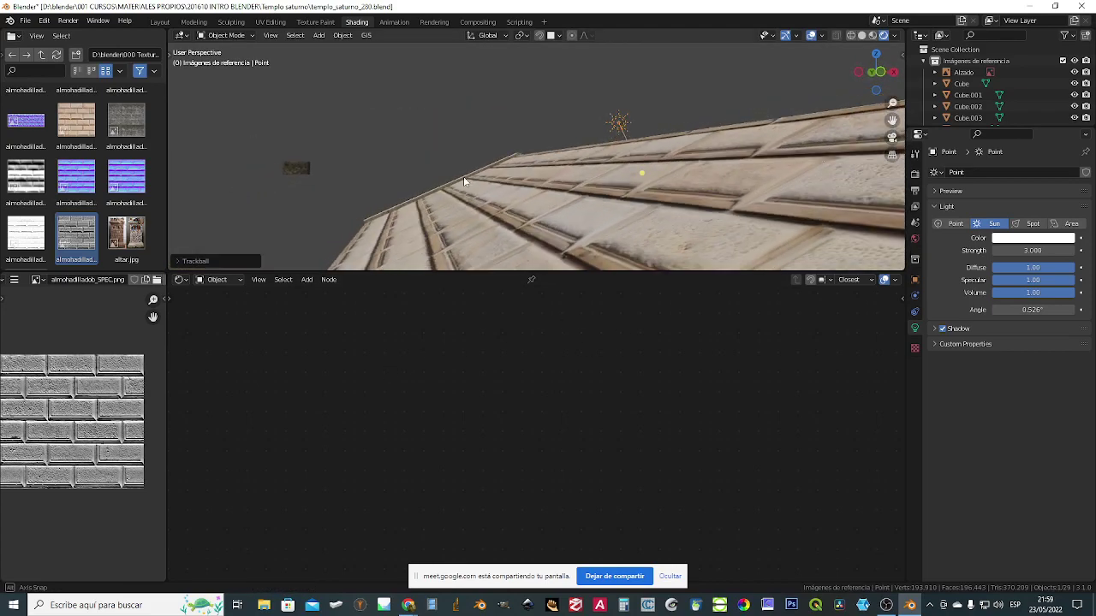
# - Reselect the roof, move the almohadilladob_SPEC.png node nearer the Principled BSDF and reconnect its Color output to Specular
pyautogui.click(555, 228)
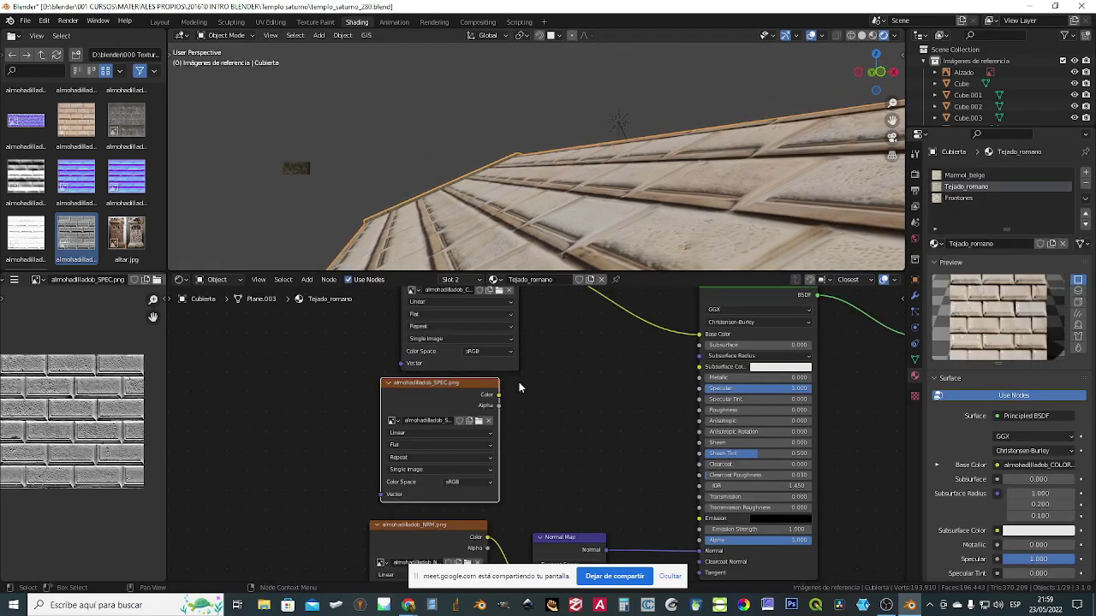
pyautogui.scroll(2, 545, 463)
pyautogui.moveTo(441, 363); pyautogui.dragTo(564, 366)
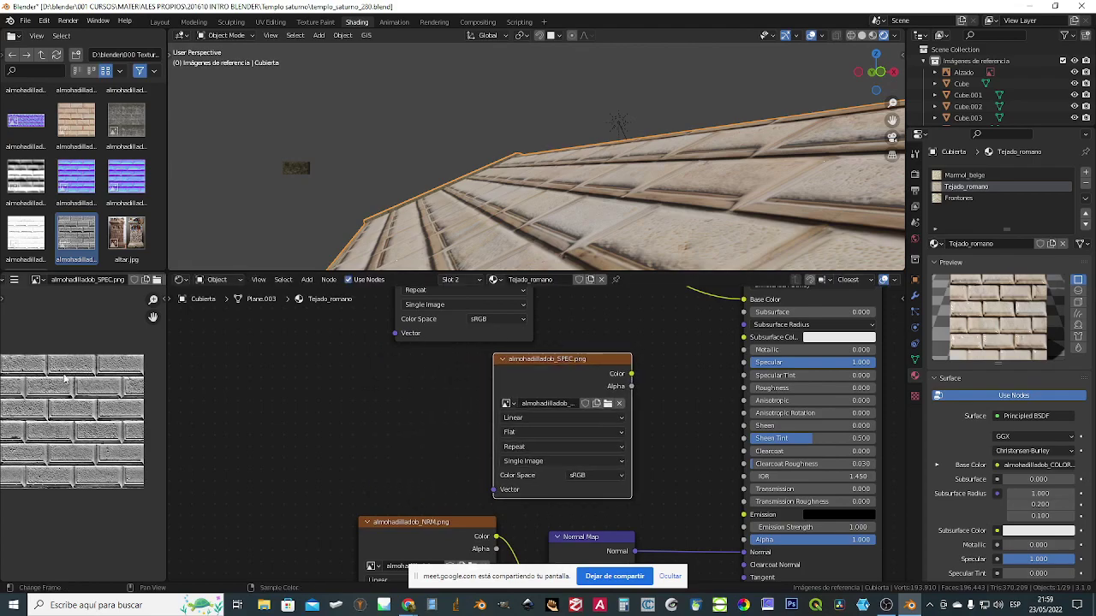
pyautogui.moveTo(726, 159); pyautogui.dragTo(721, 208, button='middle')
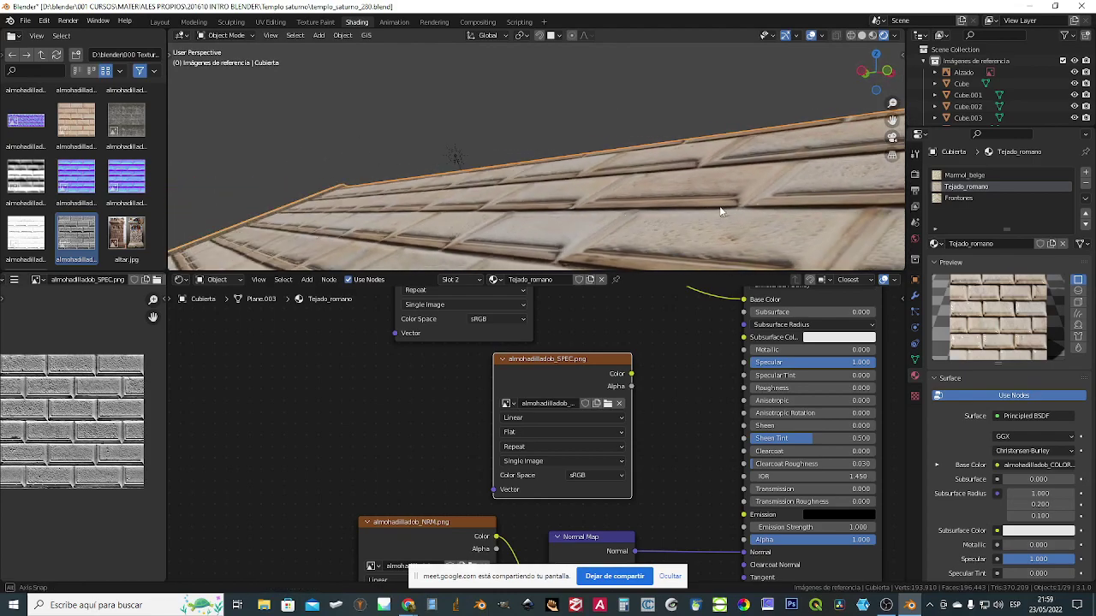
pyautogui.moveTo(631, 374); pyautogui.dragTo(743, 362)
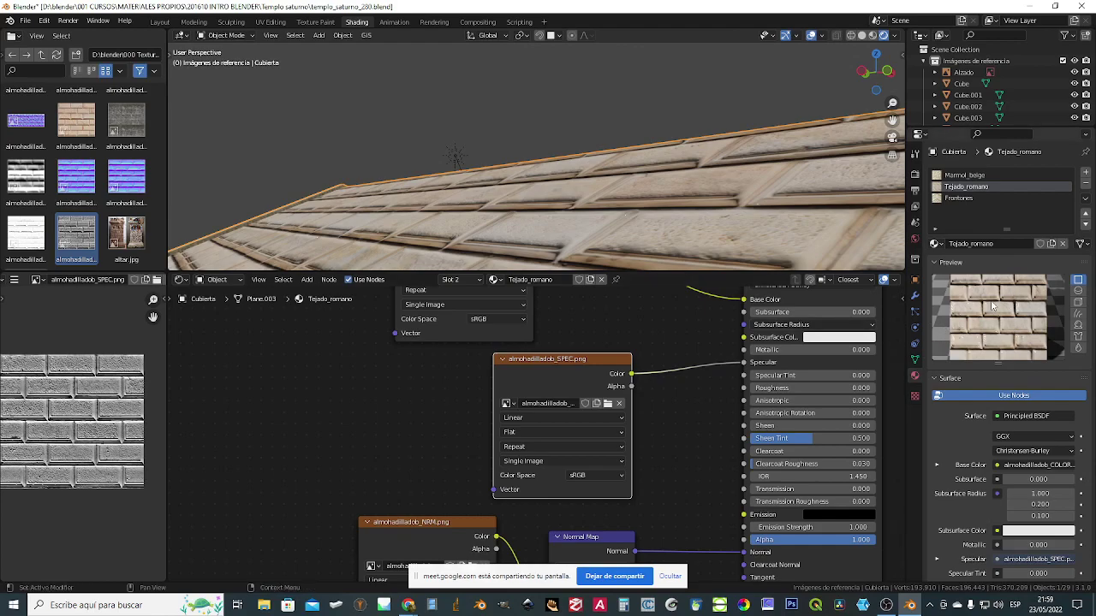
pyautogui.moveTo(619, 220); pyautogui.dragTo(548, 214, button='middle')
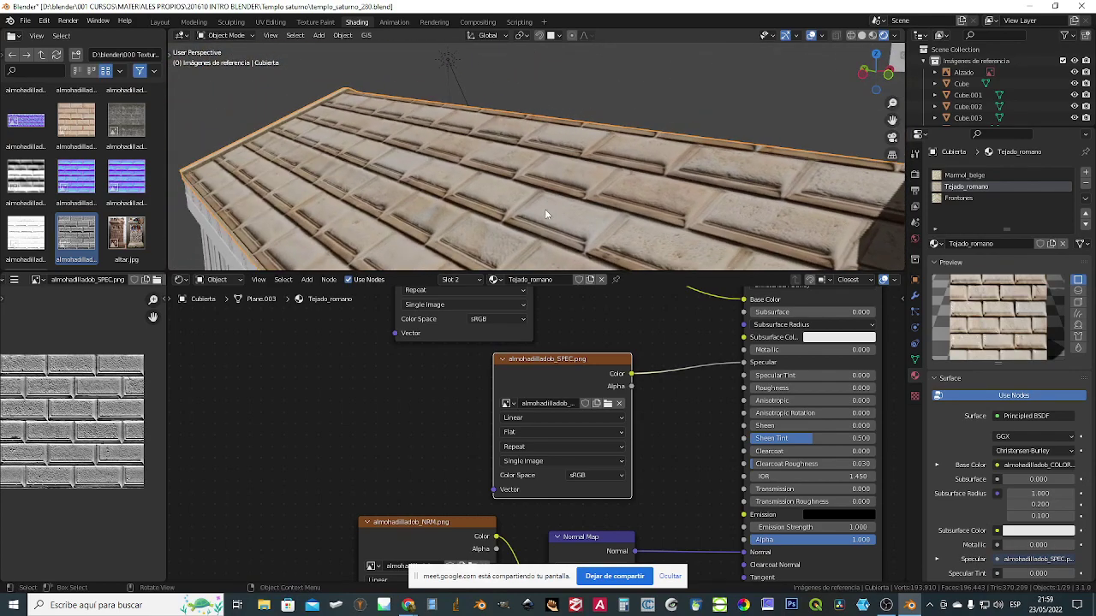
# - Set the Normal Map Strength to 0.000 and disconnect the almohadilladob_SPEC.png texture from the Specular input
pyautogui.scroll(-1, 548, 213)
pyautogui.moveTo(655, 541); pyautogui.dragTo(652, 479, button='middle')
pyautogui.moveTo(610, 535); pyautogui.dragTo(547, 535)
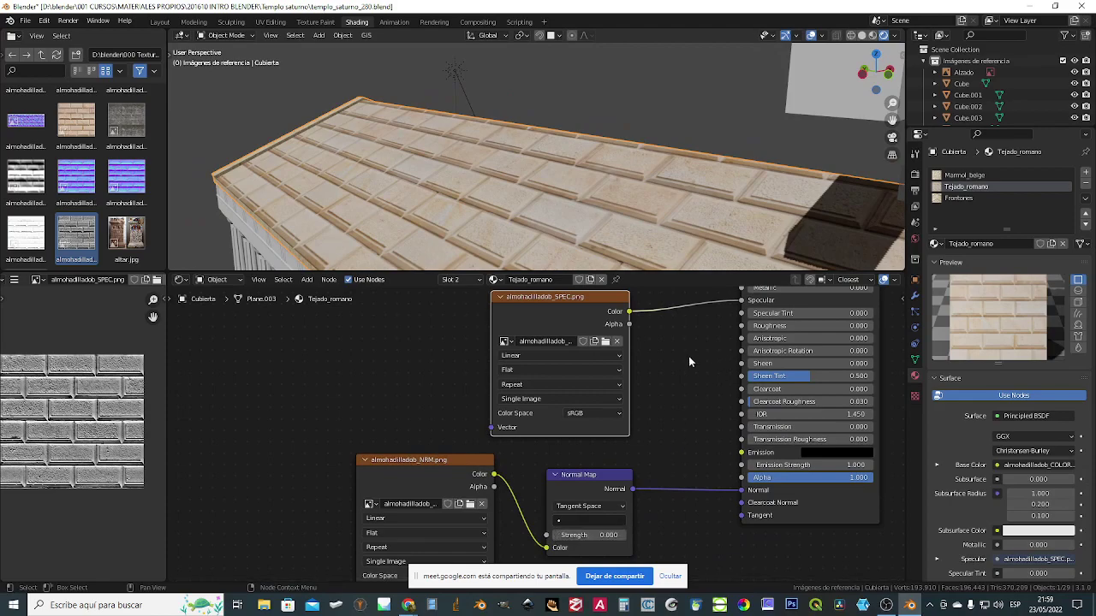
pyautogui.moveTo(688, 356); pyautogui.dragTo(674, 410, button='middle')
pyautogui.moveTo(723, 353); pyautogui.dragTo(693, 369)
# - Select the sun light again and rotate it in trackball mode to compare the roof's shine under another light direction
pyautogui.moveTo(505, 247); pyautogui.dragTo(366, 132, button='middle')
pyautogui.click(391, 129)
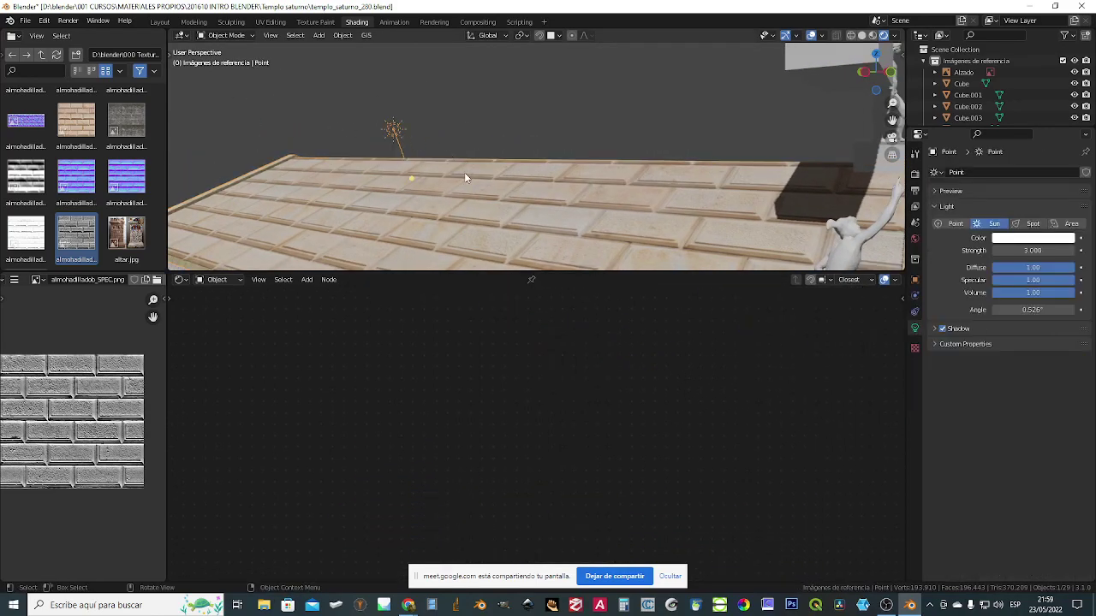
pyautogui.press('r')
pyautogui.press('r')
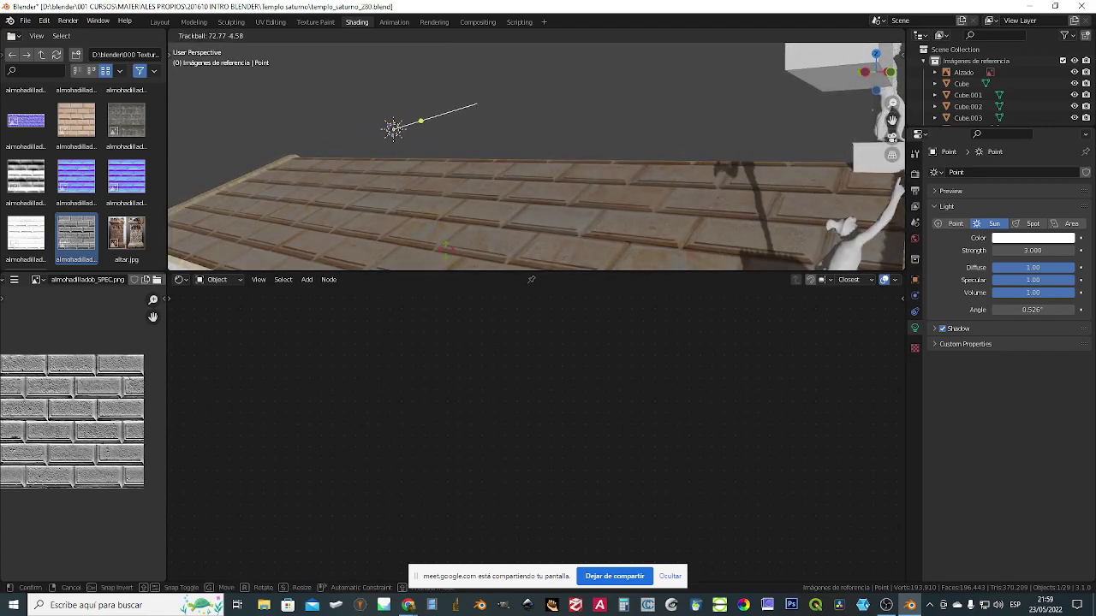
pyautogui.click(396, 236)
pyautogui.scroll(-4, 397, 236)
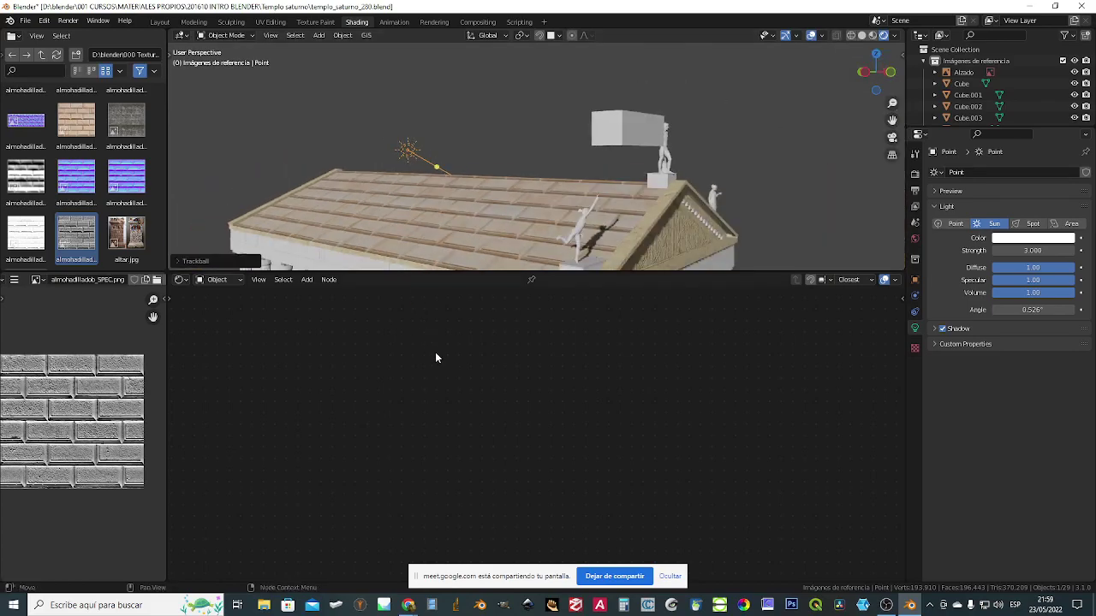
# - Reselect the roof, move the almohadilladob_SPEC.png node away from the Principled BSDF and connect its Color output to Specular again
pyautogui.click(552, 201)
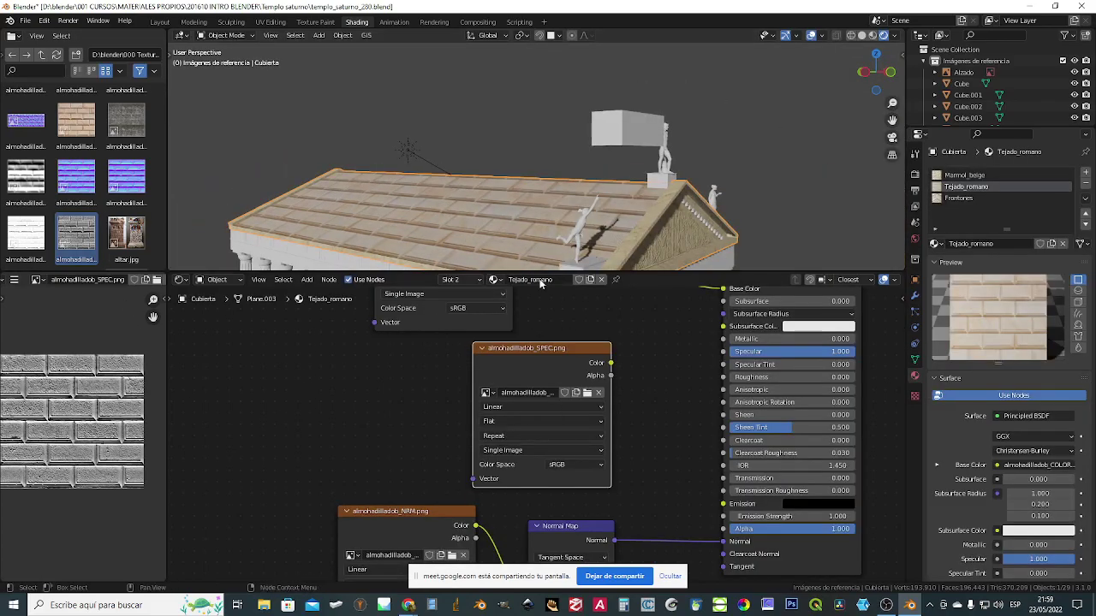
pyautogui.moveTo(551, 195); pyautogui.dragTo(563, 197, button='middle')
pyautogui.moveTo(624, 374); pyautogui.dragTo(577, 415, button='middle')
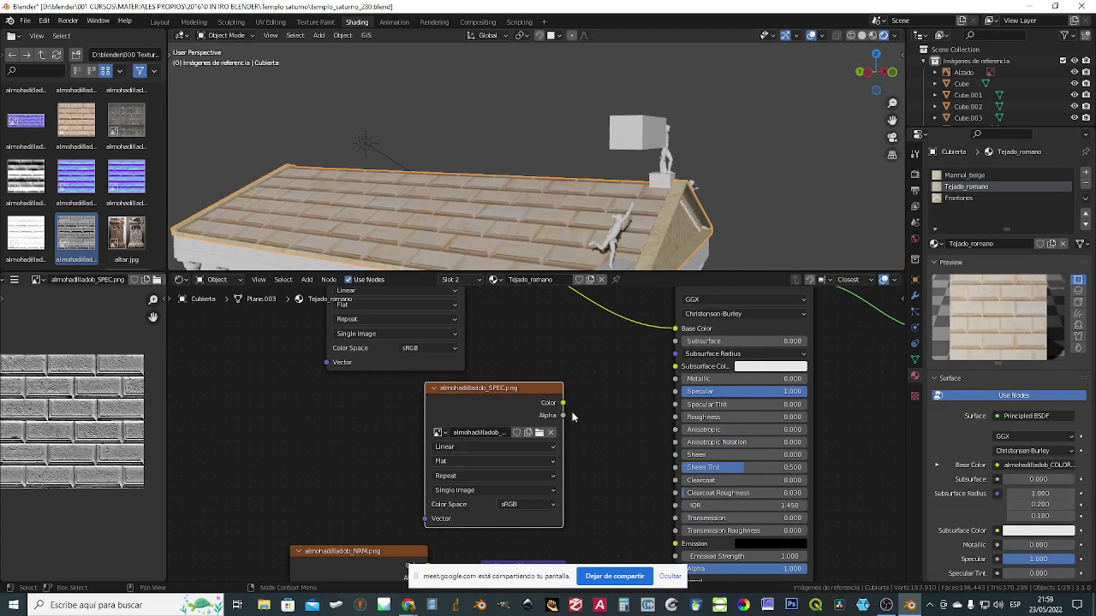
pyautogui.moveTo(486, 391); pyautogui.dragTo(432, 387)
pyautogui.moveTo(505, 402); pyautogui.dragTo(676, 400)
pyautogui.moveTo(456, 379); pyautogui.dragTo(406, 371)
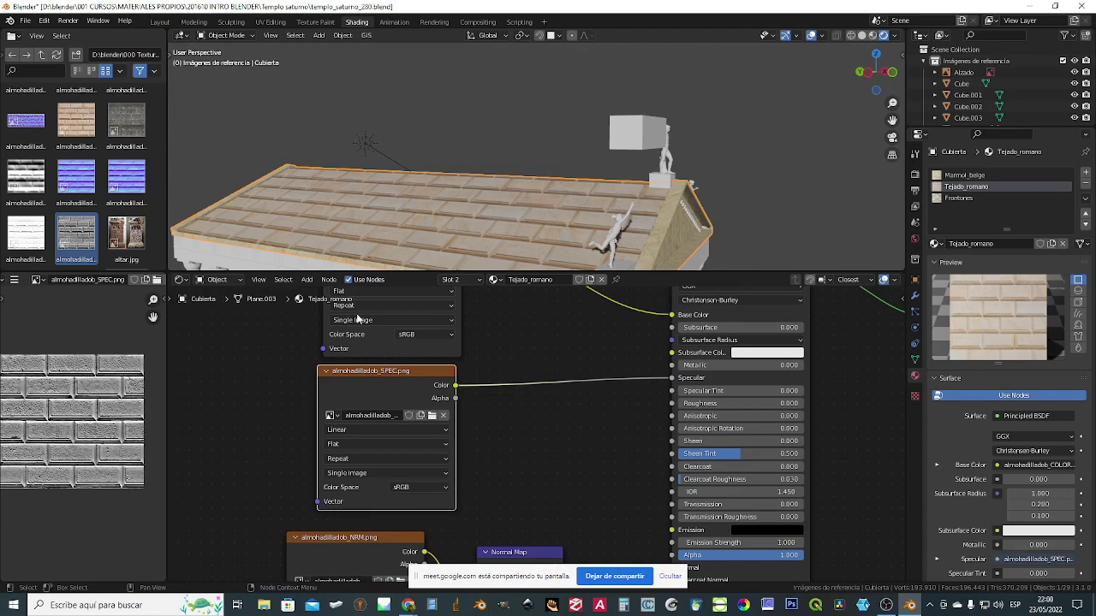
# - Insert a Math node set to Add into the link between almohadilladob_SPEC.png and the Specular input
pyautogui.click(307, 279)
pyautogui.click(321, 292)
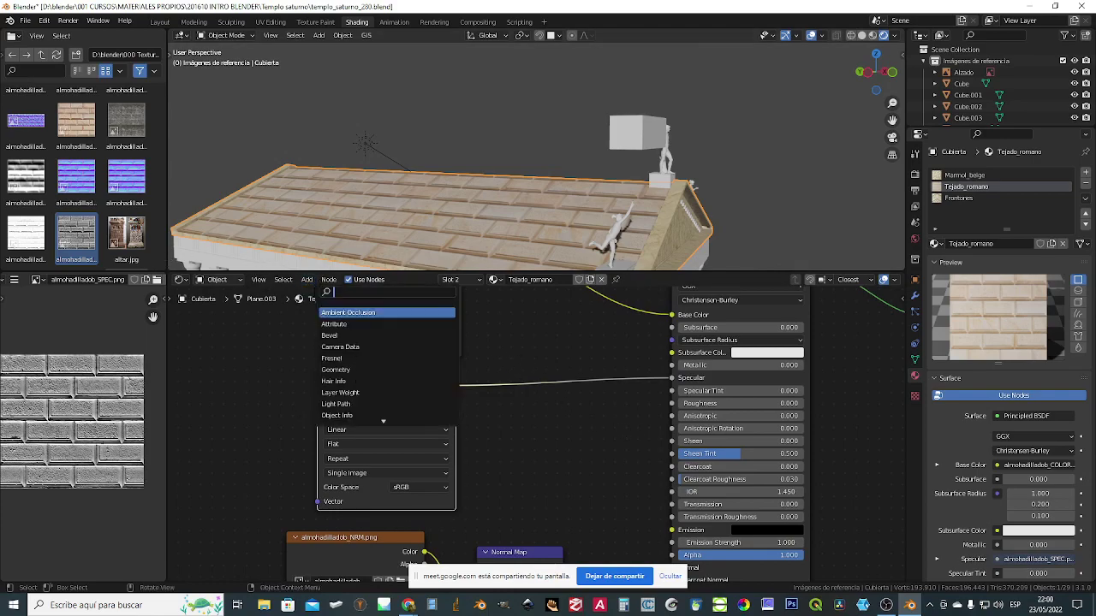
pyautogui.write('add')
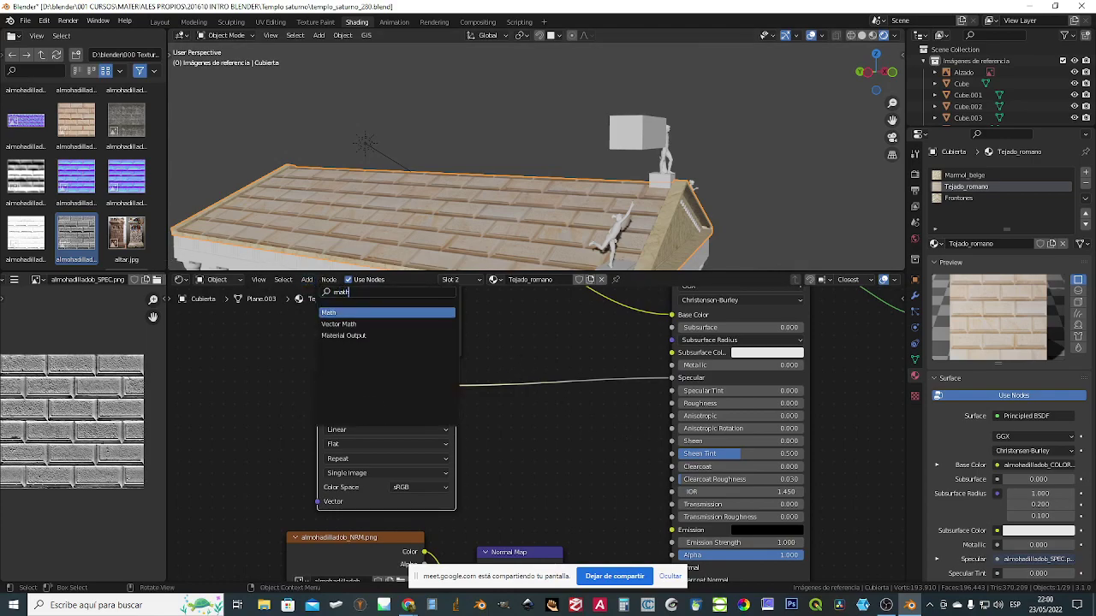
pyautogui.press('Return')
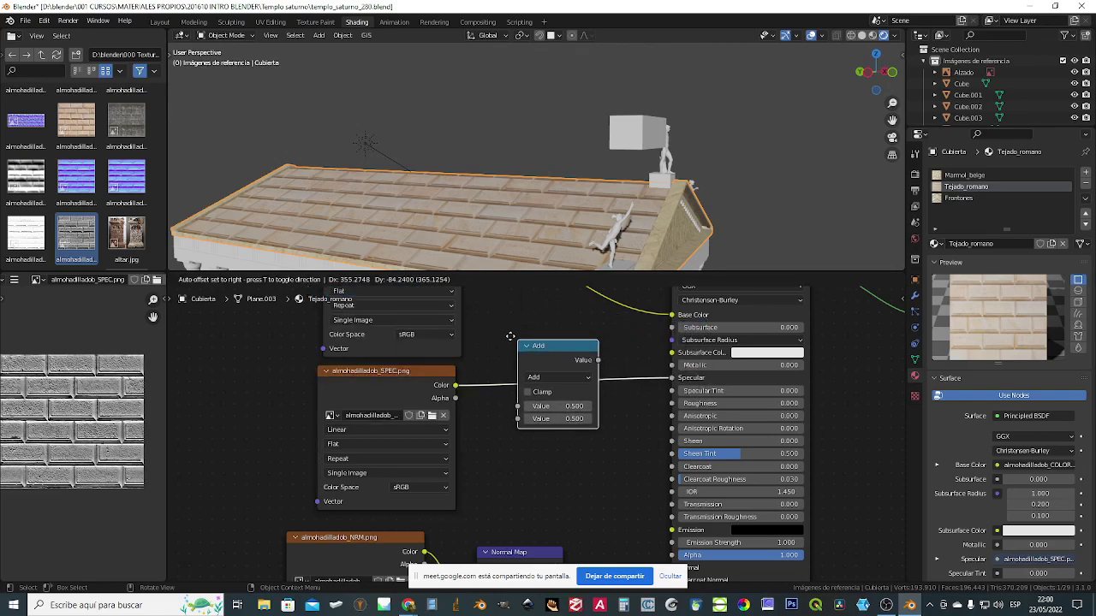
pyautogui.click(614, 417)
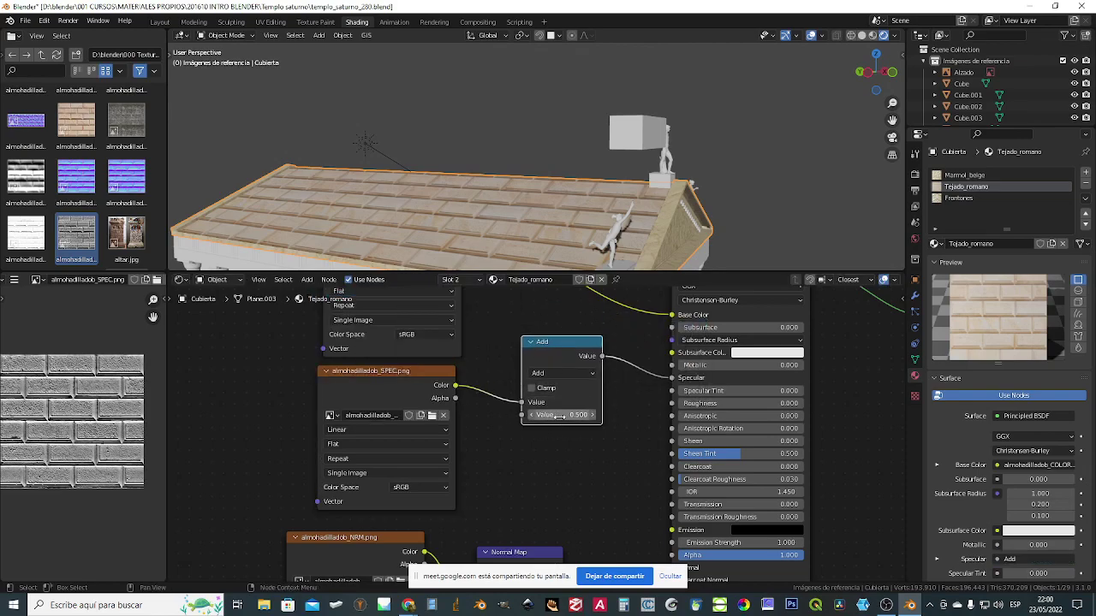
# - Try other Add values on the Math node, switch its operation to Multiply and set its value to 0.1
pyautogui.moveTo(562, 415); pyautogui.dragTo(588, 416)
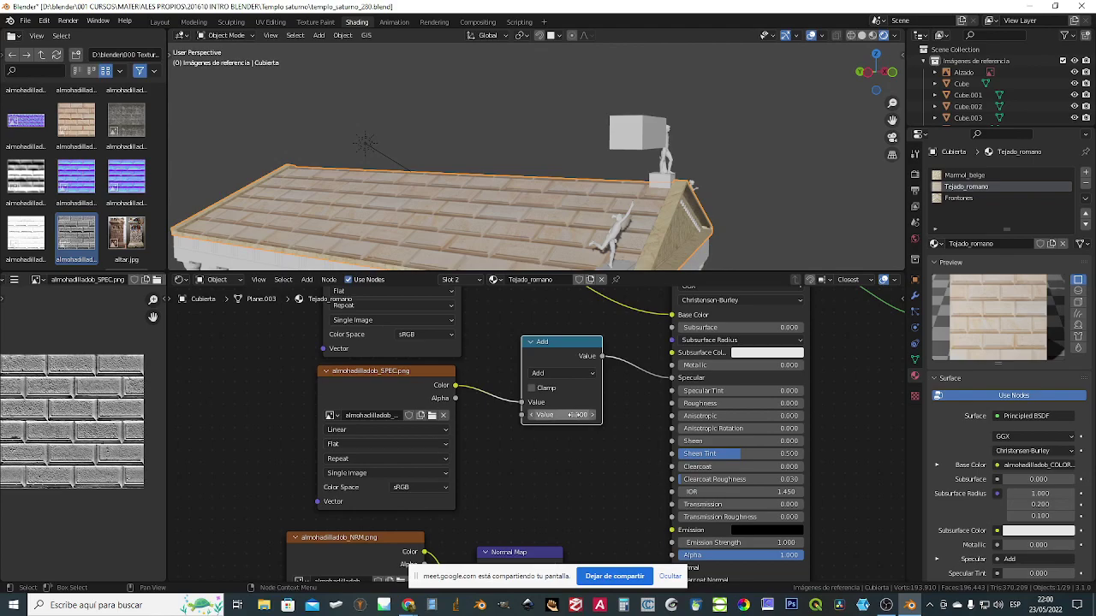
pyautogui.moveTo(561, 415); pyautogui.dragTo(539, 414)
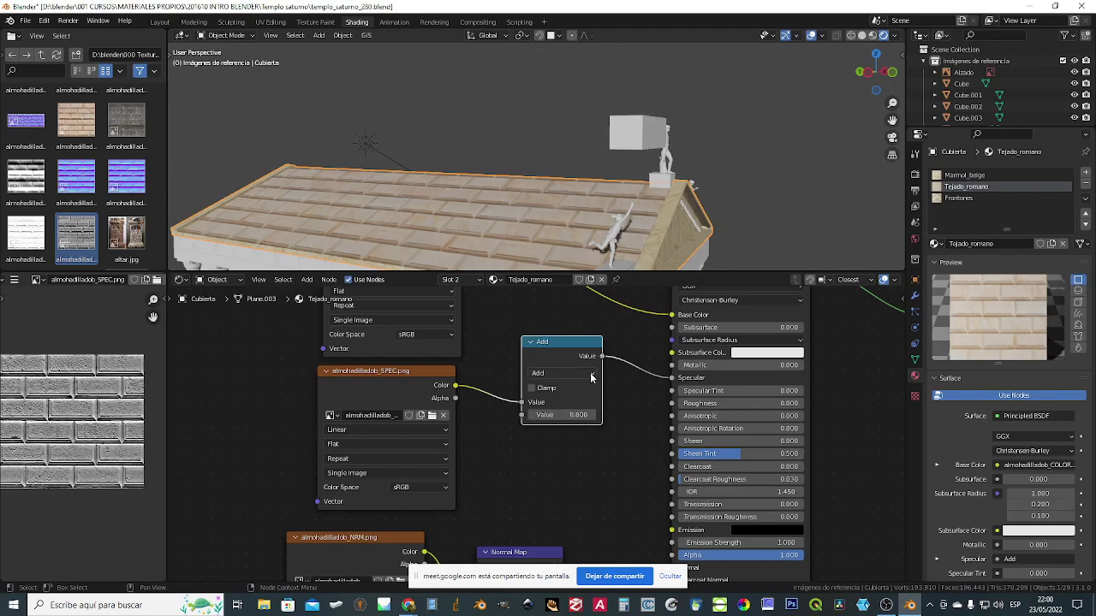
pyautogui.click(591, 377)
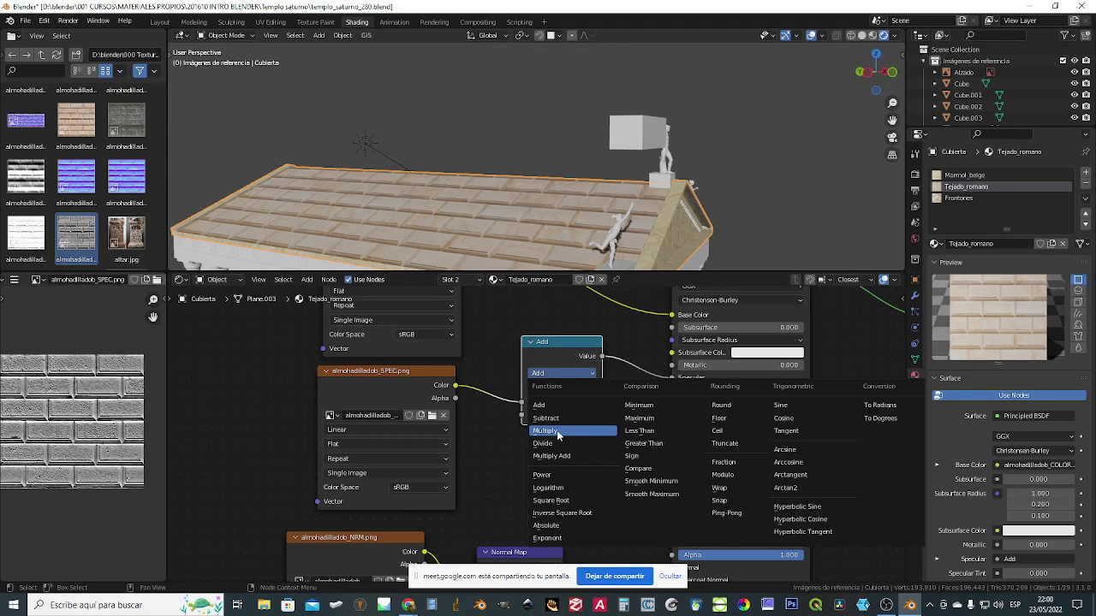
pyautogui.press('Return')
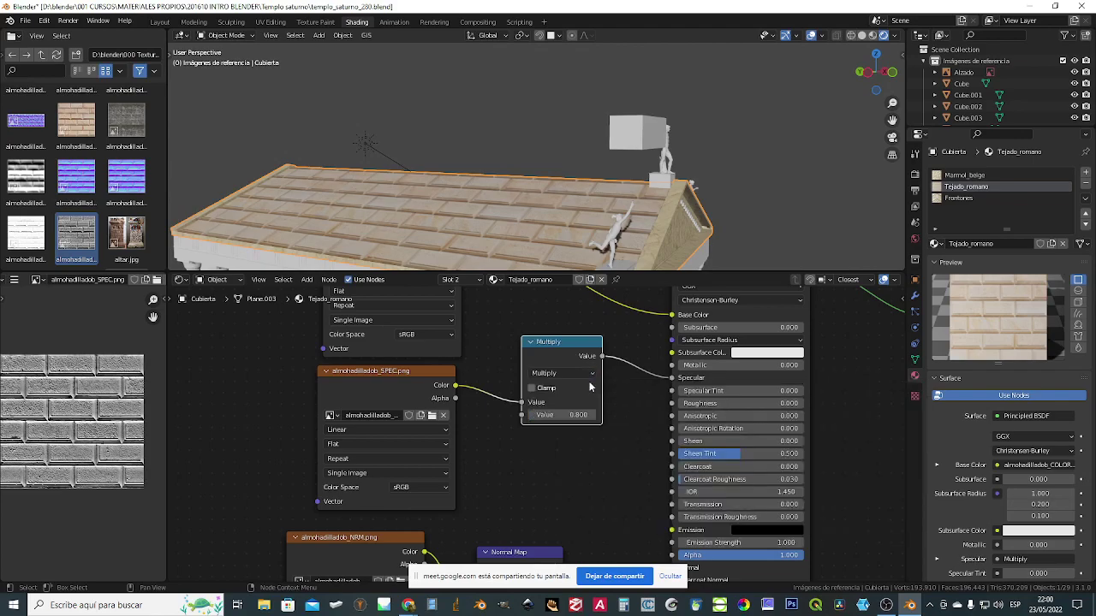
pyautogui.click(577, 416)
pyautogui.write('0.1')
pyautogui.press('Return')
# - Space the almohadilladob_COLOR.png and almohadilladob_SPEC.png texture nodes apart, clear of each other and of the Multiply node
pyautogui.scroll(-3, 646, 394)
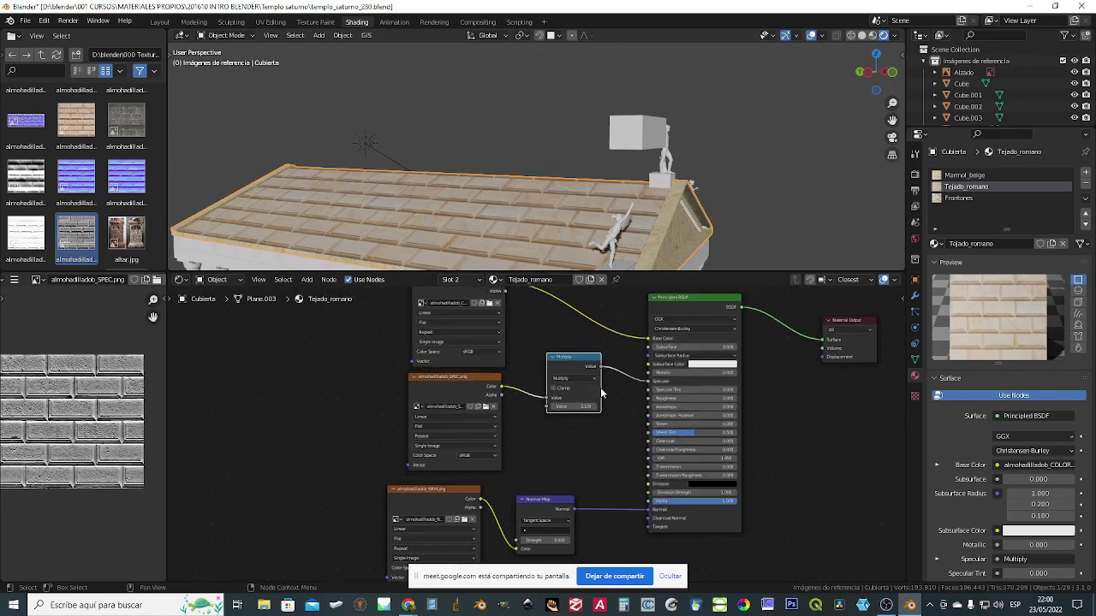
pyautogui.moveTo(609, 396); pyautogui.dragTo(661, 380, button='middle')
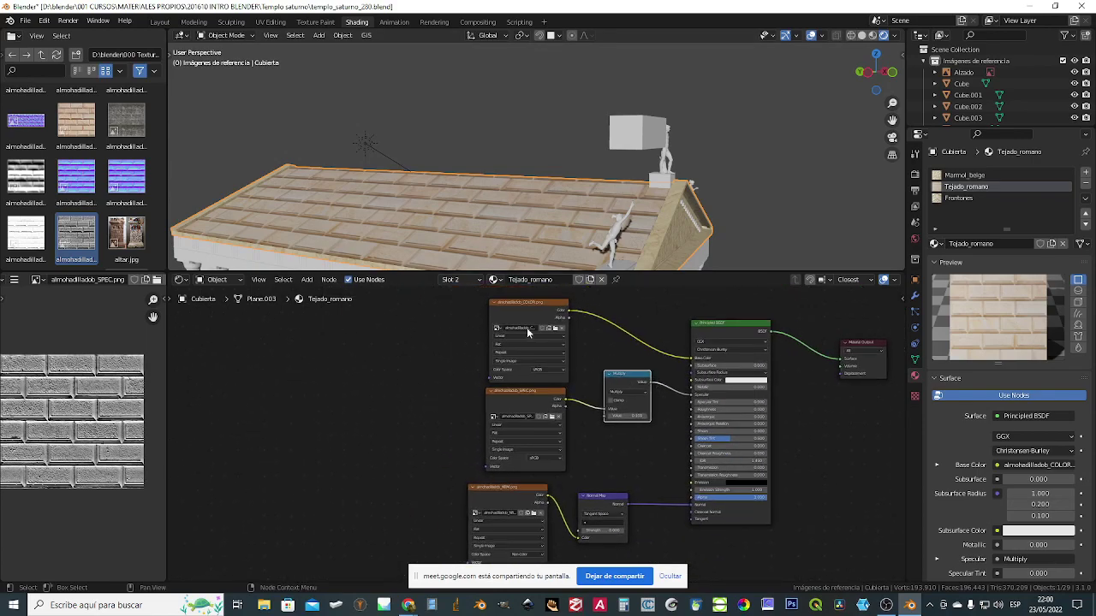
pyautogui.moveTo(529, 310)
pyautogui.mouseDown()
pyautogui.moveTo(499, 304)
pyautogui.moveTo(525, 303)
pyautogui.mouseUp()
pyautogui.moveTo(689, 472); pyautogui.dragTo(718, 465, button='middle')
pyautogui.moveTo(550, 299); pyautogui.dragTo(530, 302)
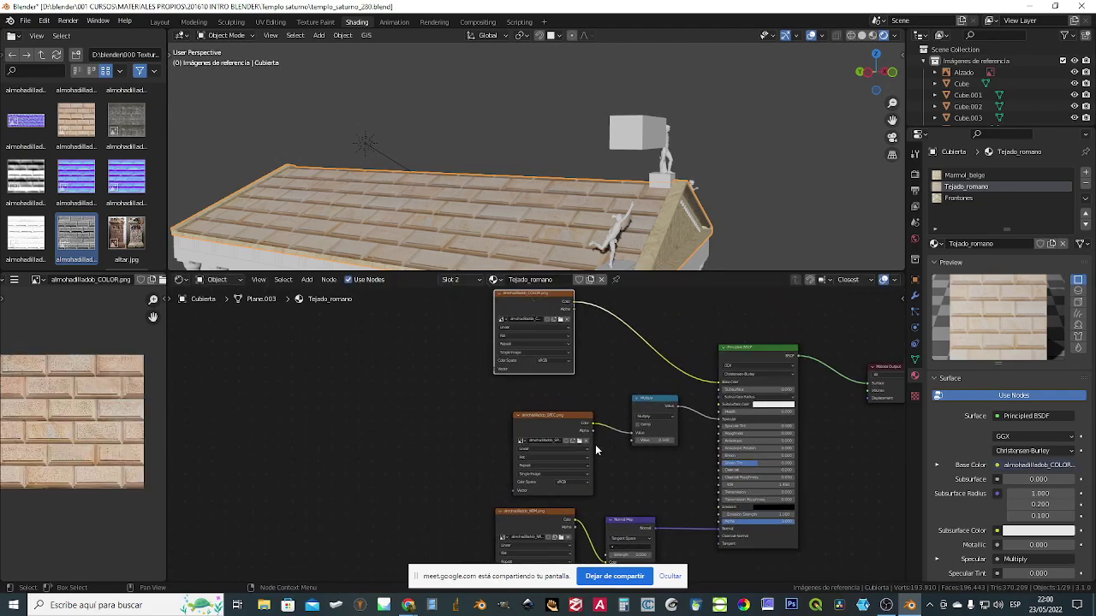
pyautogui.moveTo(546, 415); pyautogui.dragTo(512, 399)
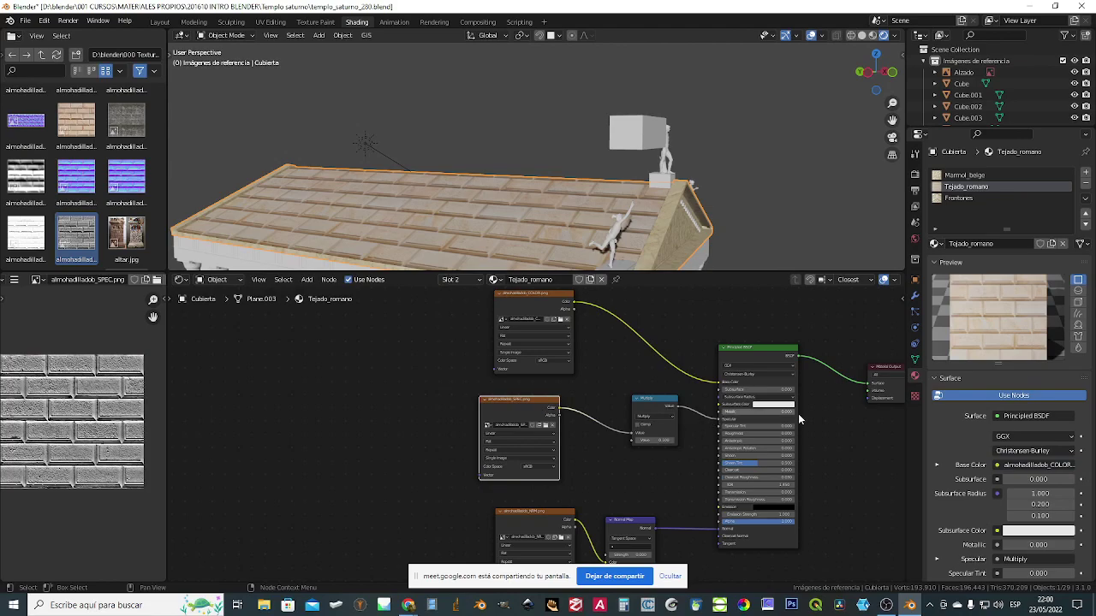
# - Examine the connected texture nodes, the Principled BSDF inputs and the Displacement input of the Material Output node
pyautogui.scroll(-2, 789, 417)
pyautogui.moveTo(806, 453); pyautogui.dragTo(719, 379, button='middle')
pyautogui.scroll(1, 726, 404)
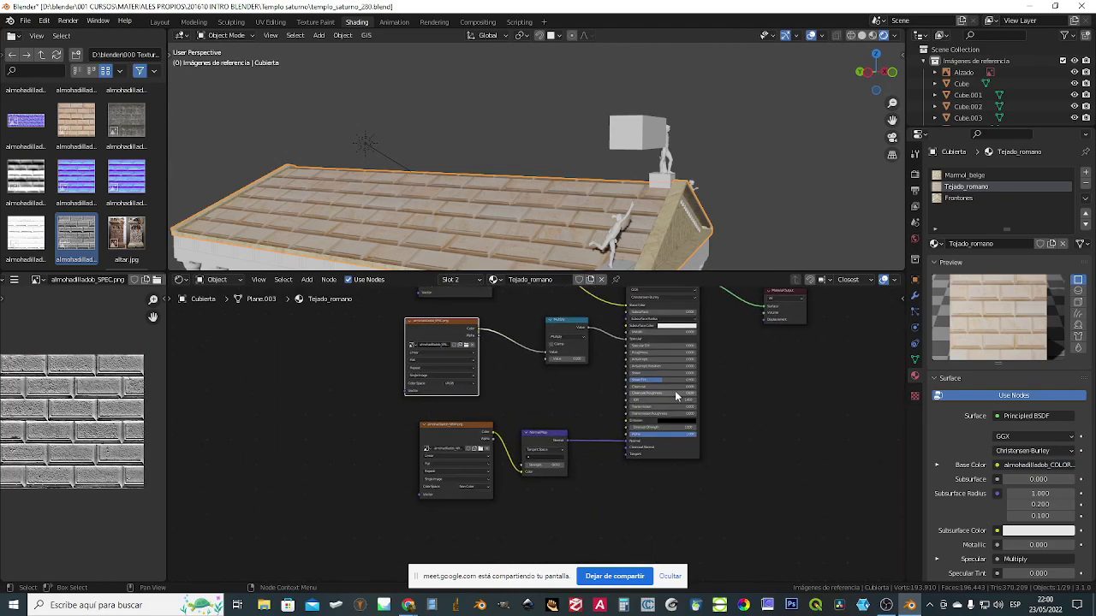
pyautogui.moveTo(742, 384); pyautogui.dragTo(705, 454, button='middle')
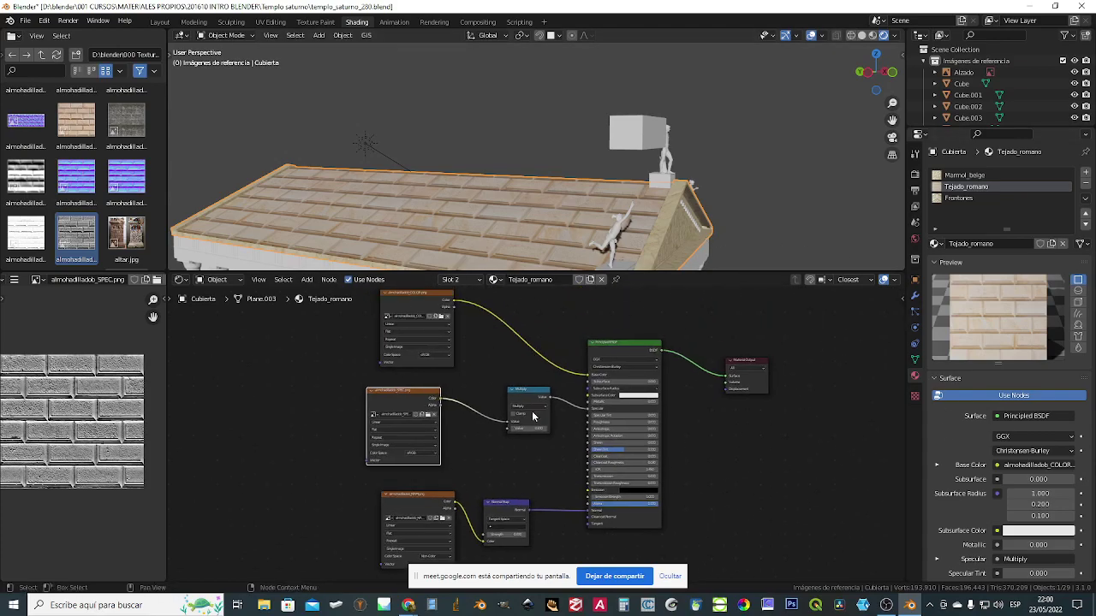
pyautogui.moveTo(703, 447); pyautogui.dragTo(618, 452, button='middle')
pyautogui.scroll(4, 692, 408)
pyautogui.scroll(1, 693, 414)
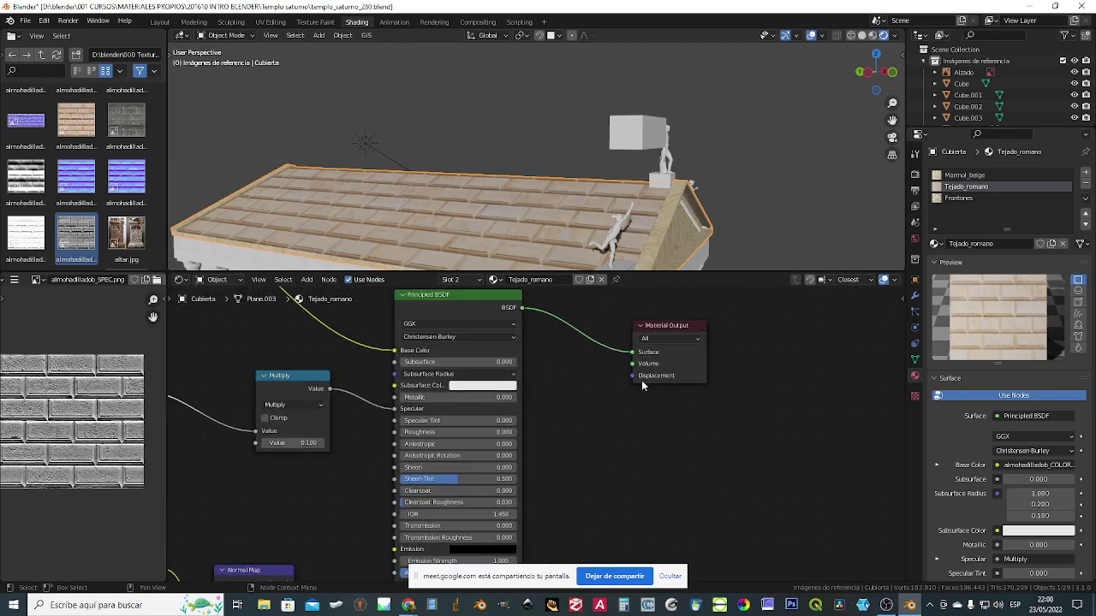
pyautogui.moveTo(641, 416); pyautogui.dragTo(730, 371, button='middle')
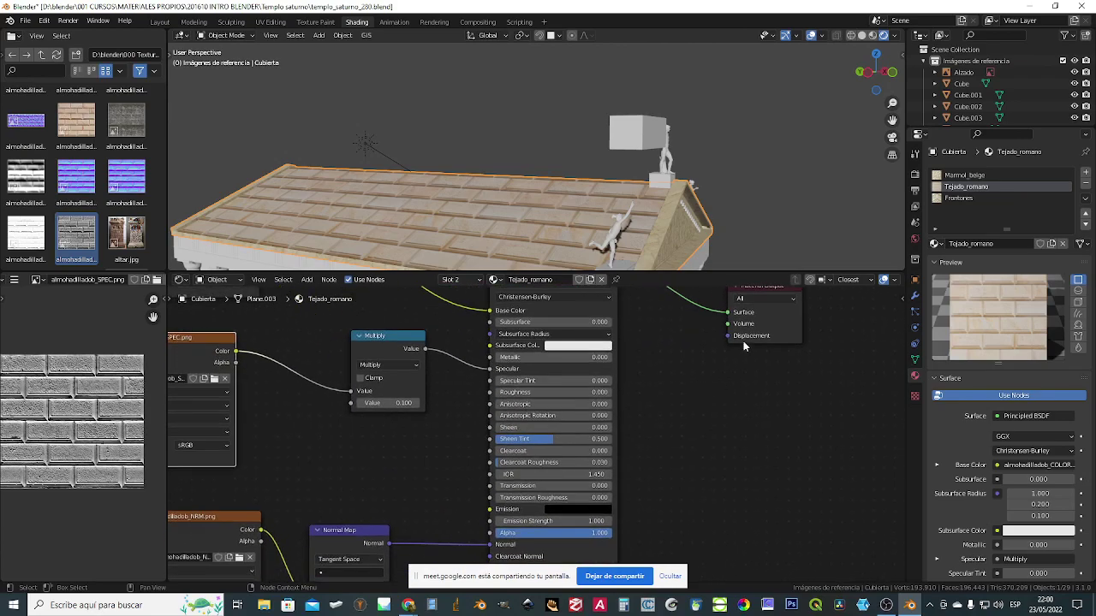
pyautogui.scroll(-4, 727, 360)
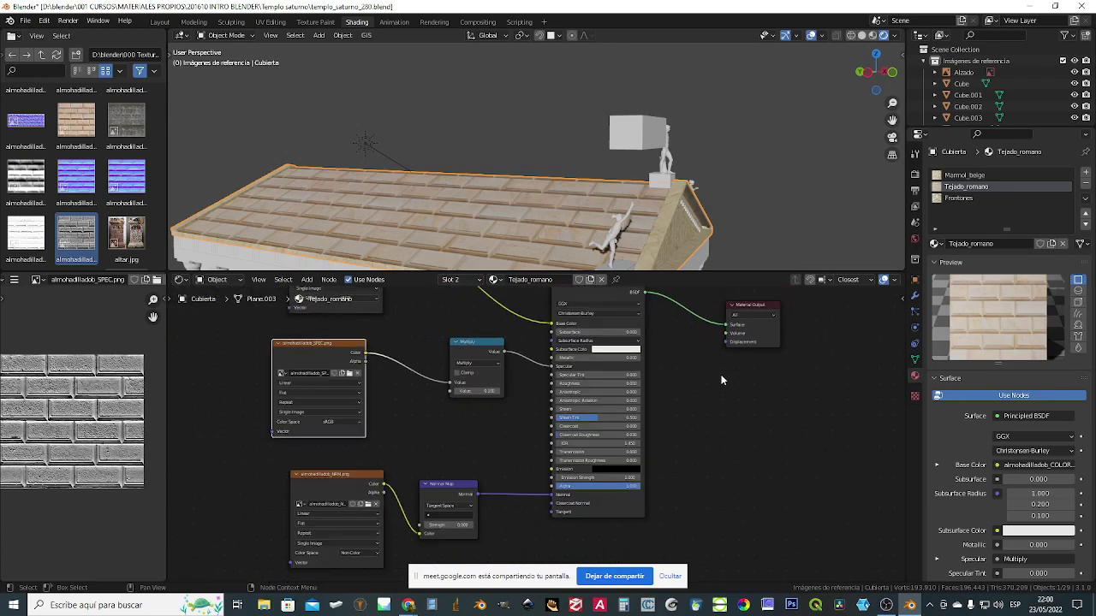
# - Add a Noise Texture node below the Principled BSDF and move the Material Output node slightly lower
pyautogui.moveTo(710, 384); pyautogui.dragTo(650, 350, button='middle')
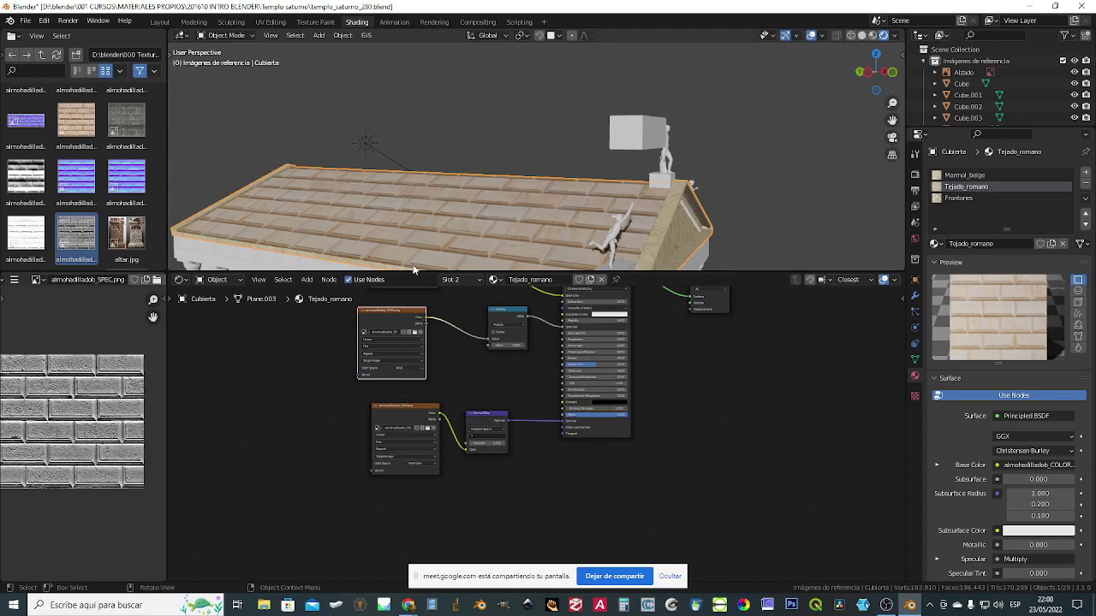
pyautogui.click(306, 279)
pyautogui.moveTo(325, 346)
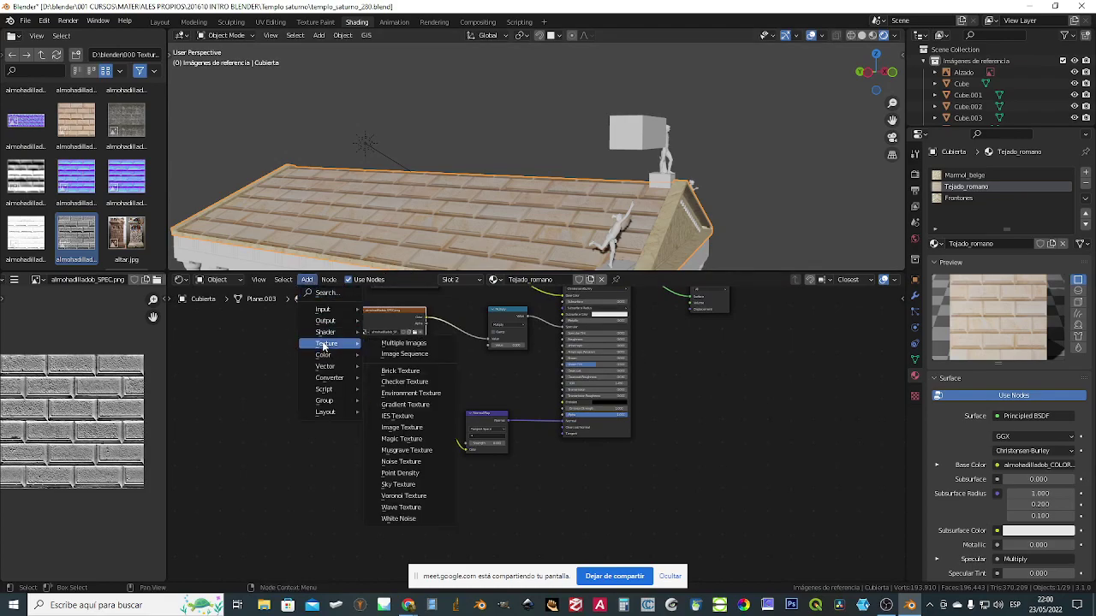
pyautogui.click(400, 462)
pyautogui.click(549, 472)
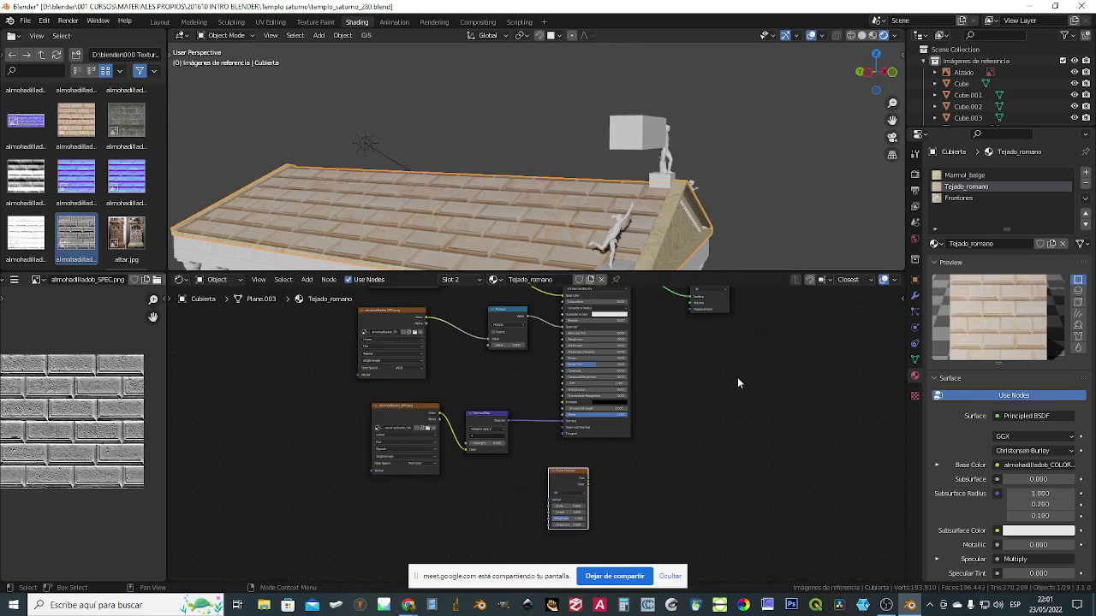
pyautogui.scroll(-1, 724, 368)
pyautogui.moveTo(714, 354); pyautogui.dragTo(669, 376, button='middle')
pyautogui.moveTo(669, 323); pyautogui.dragTo(687, 359)
# - Add a Displacement node beside the Principled BSDF and connect its output to the Material Output's Displacement input
pyautogui.scroll(2, 635, 465)
pyautogui.moveTo(624, 467); pyautogui.dragTo(615, 434, button='middle')
pyautogui.scroll(1, 615, 454)
pyautogui.click(306, 279)
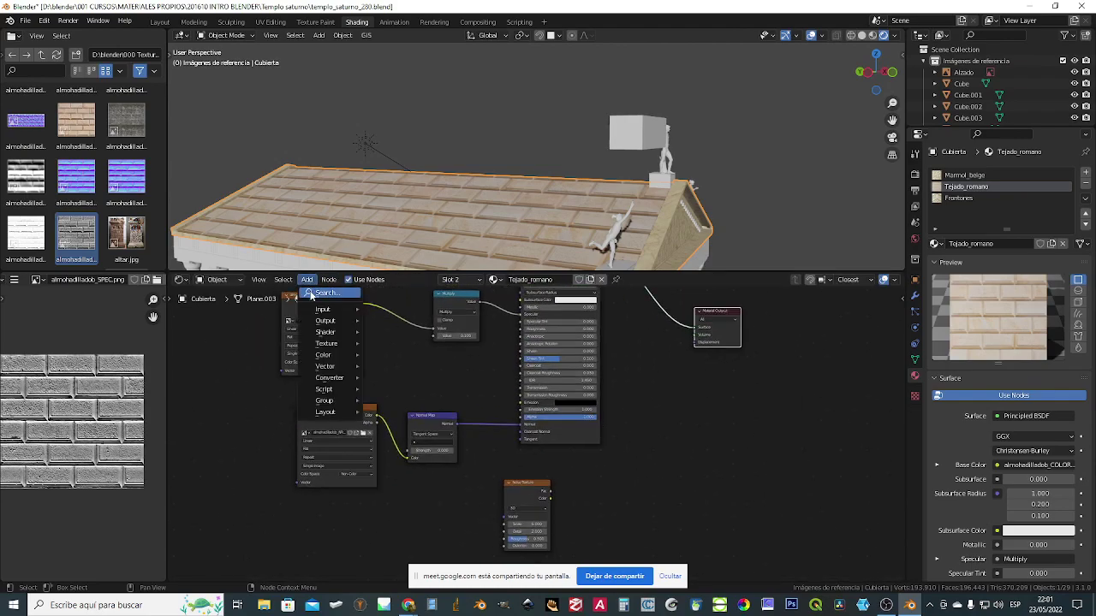
pyautogui.click(323, 292)
pyautogui.write('displac')
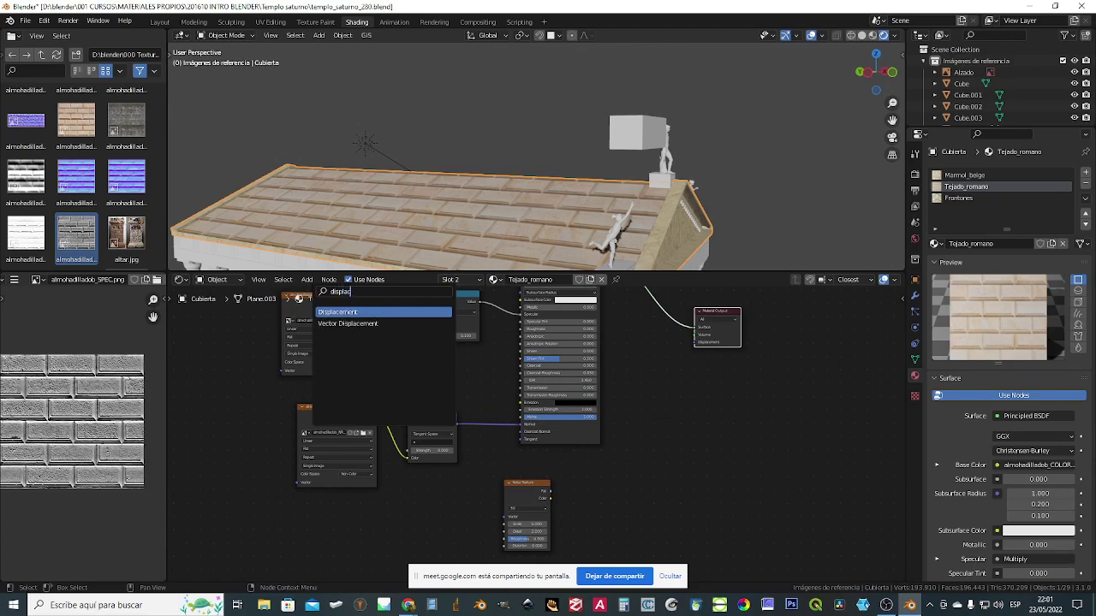
pyautogui.press('Return')
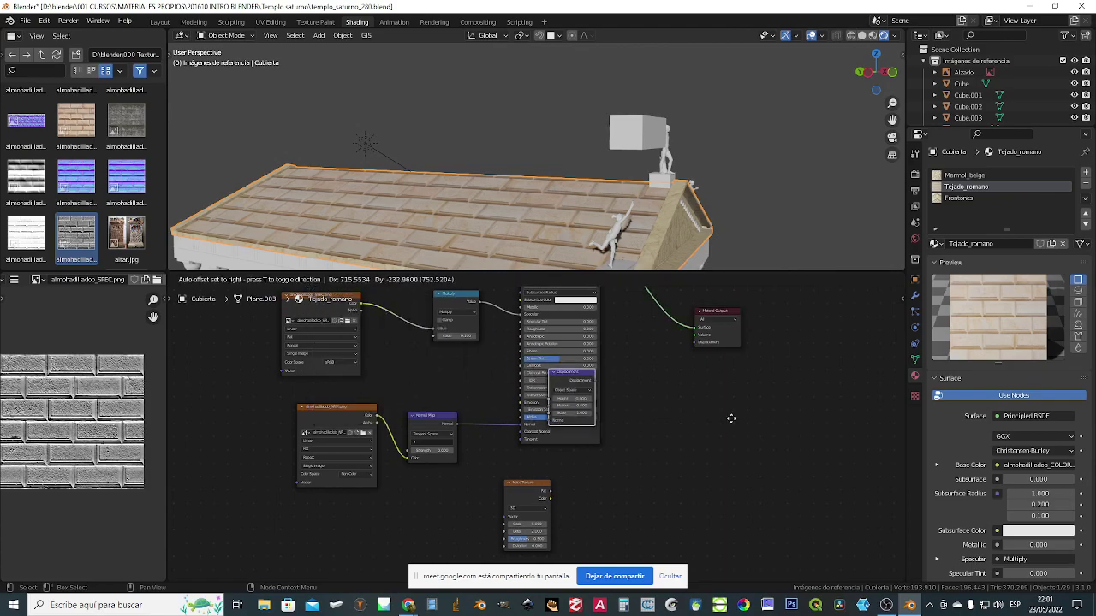
pyautogui.click(753, 426)
pyautogui.moveTo(659, 376); pyautogui.dragTo(692, 345)
# - Lower the Displacement node and connect the Noise Texture's Color output to its Height input
pyautogui.moveTo(709, 465); pyautogui.dragTo(740, 417, button='middle')
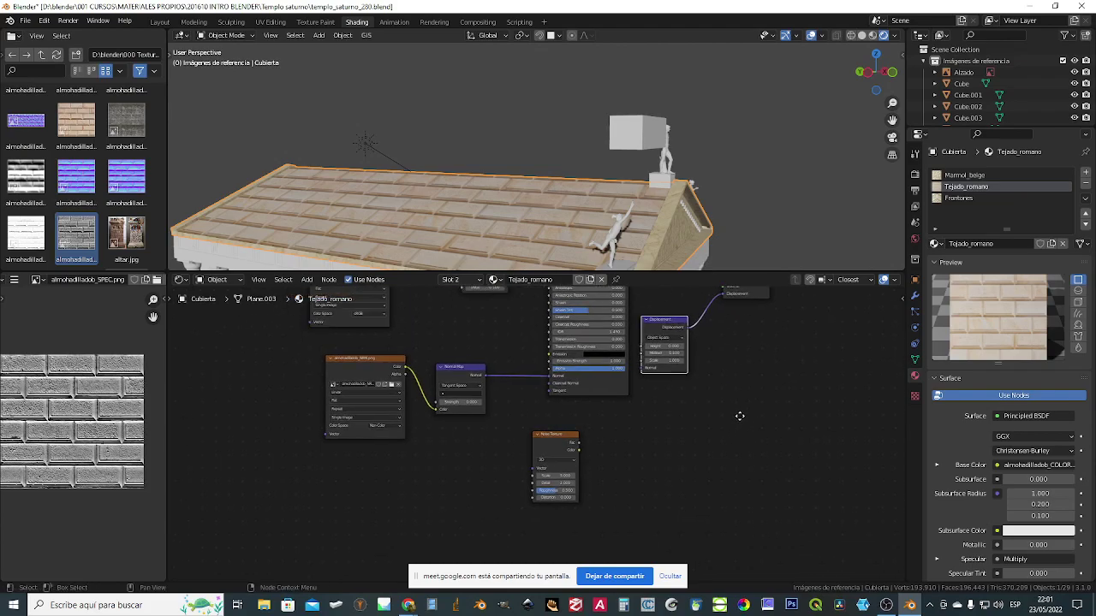
pyautogui.moveTo(659, 328); pyautogui.dragTo(667, 351)
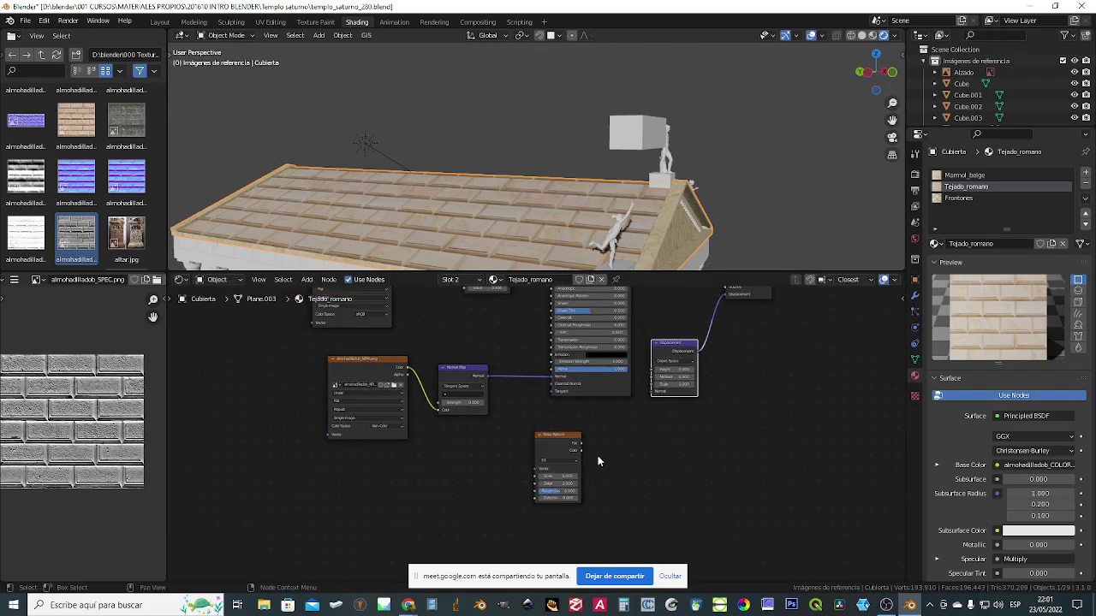
pyautogui.moveTo(583, 449); pyautogui.dragTo(651, 370)
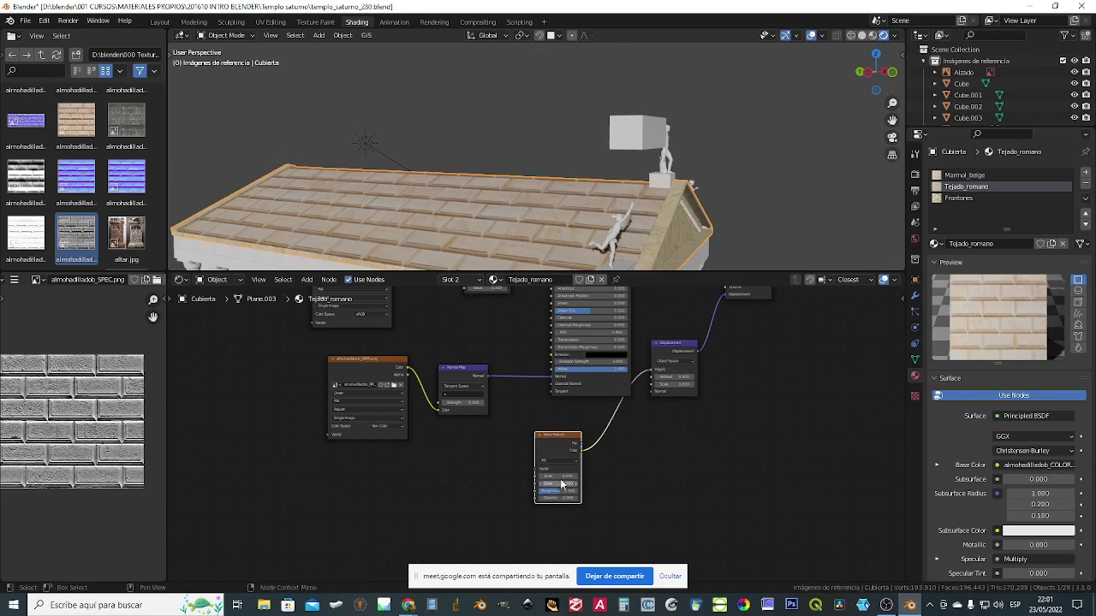
# - Check the roof from another angle and move the Displacement and Material Output nodes farther from the Principled BSDF
pyautogui.moveTo(564, 253); pyautogui.dragTo(559, 216, button='middle')
pyautogui.moveTo(717, 342); pyautogui.dragTo(724, 417, button='middle')
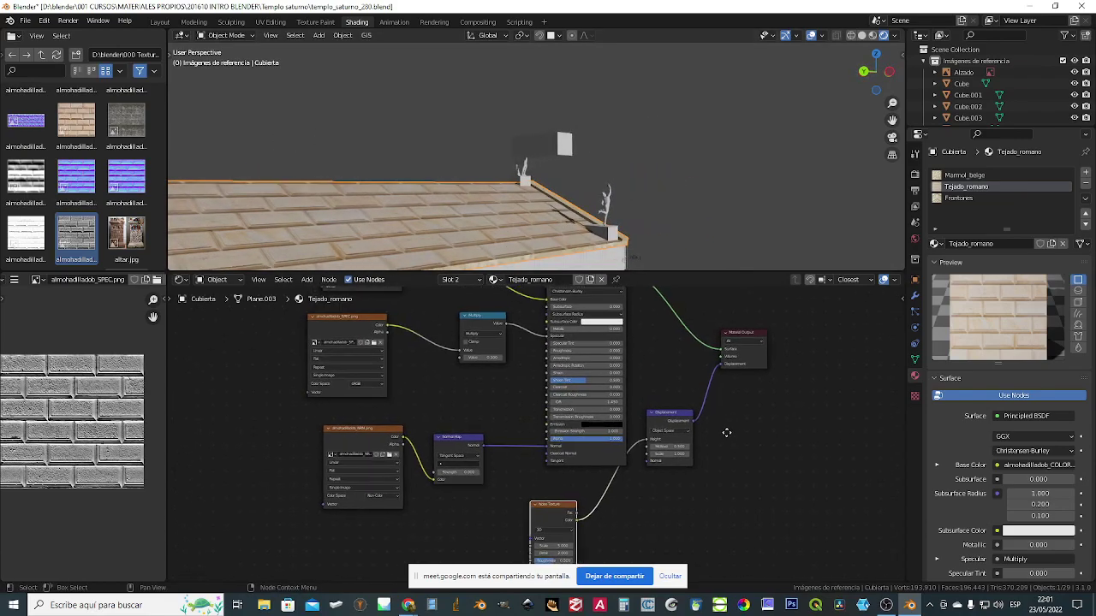
pyautogui.scroll(-2, 715, 431)
pyautogui.moveTo(693, 419); pyautogui.dragTo(712, 449)
pyautogui.moveTo(750, 366); pyautogui.dragTo(786, 400)
pyautogui.moveTo(710, 444); pyautogui.dragTo(708, 456)
# - View the roof edge from above and set the Displacement node's Scale to 0.000
pyautogui.moveTo(323, 165); pyautogui.dragTo(552, 196, button='middle')
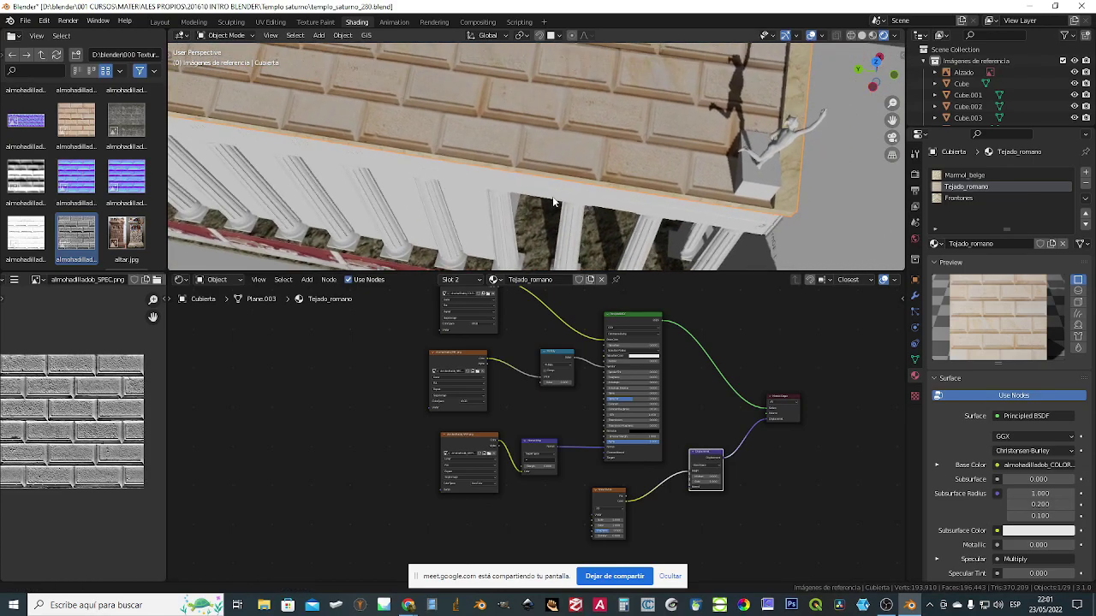
pyautogui.scroll(5, 713, 477)
pyautogui.moveTo(728, 449); pyautogui.dragTo(760, 431, button='middle')
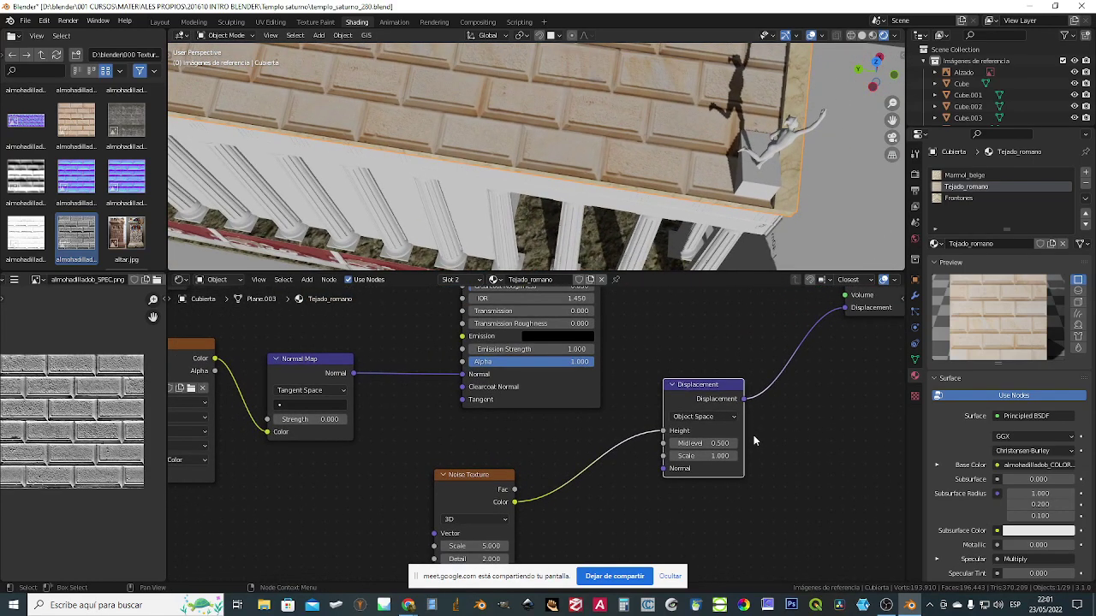
pyautogui.moveTo(695, 456); pyautogui.dragTo(738, 456)
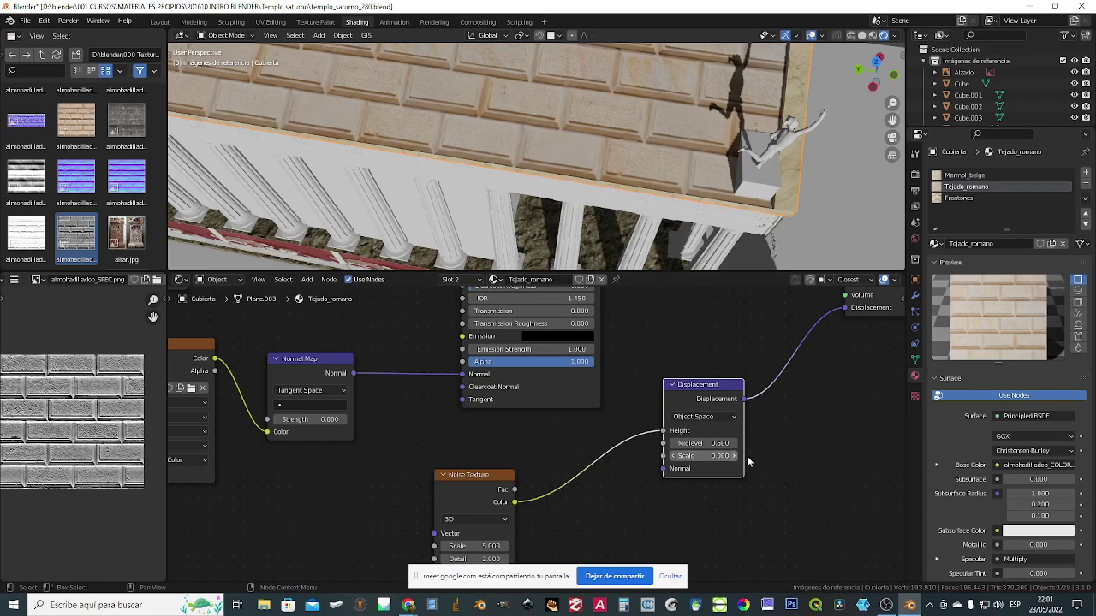
# - Reroute the Normal Map's link from the Principled BSDF's Normal input to the Displacement node's Normal input
pyautogui.scroll(-4, 766, 438)
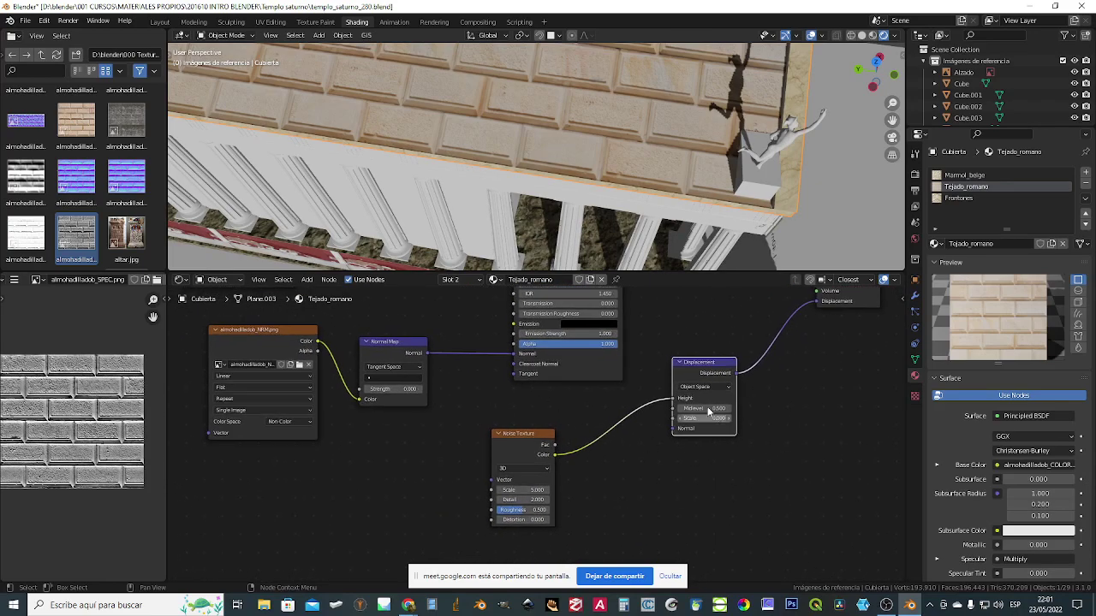
pyautogui.moveTo(514, 354); pyautogui.dragTo(673, 428)
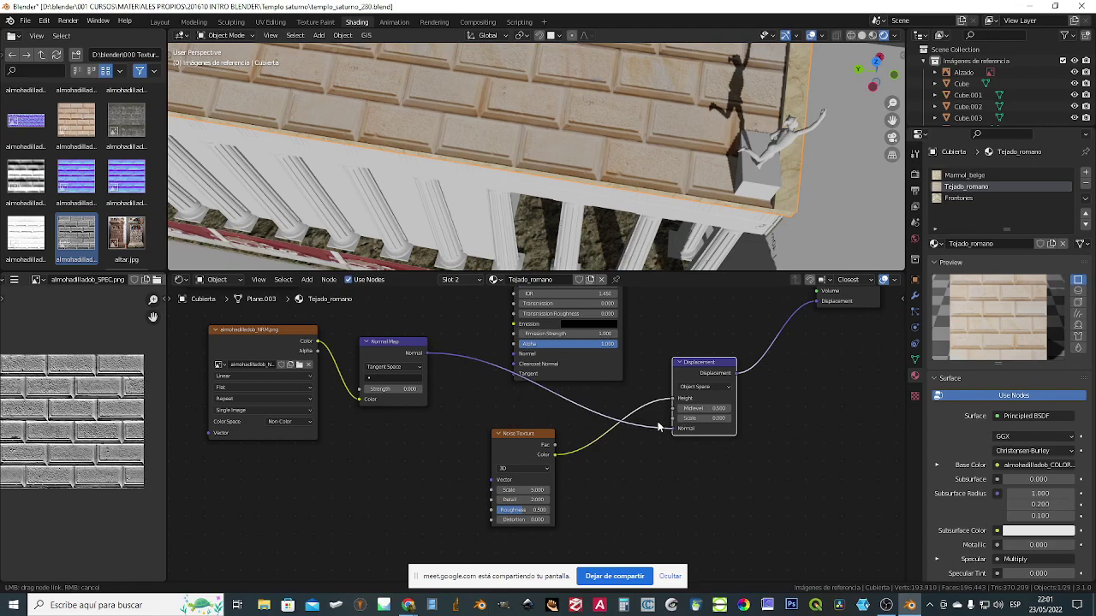
pyautogui.scroll(2, 712, 417)
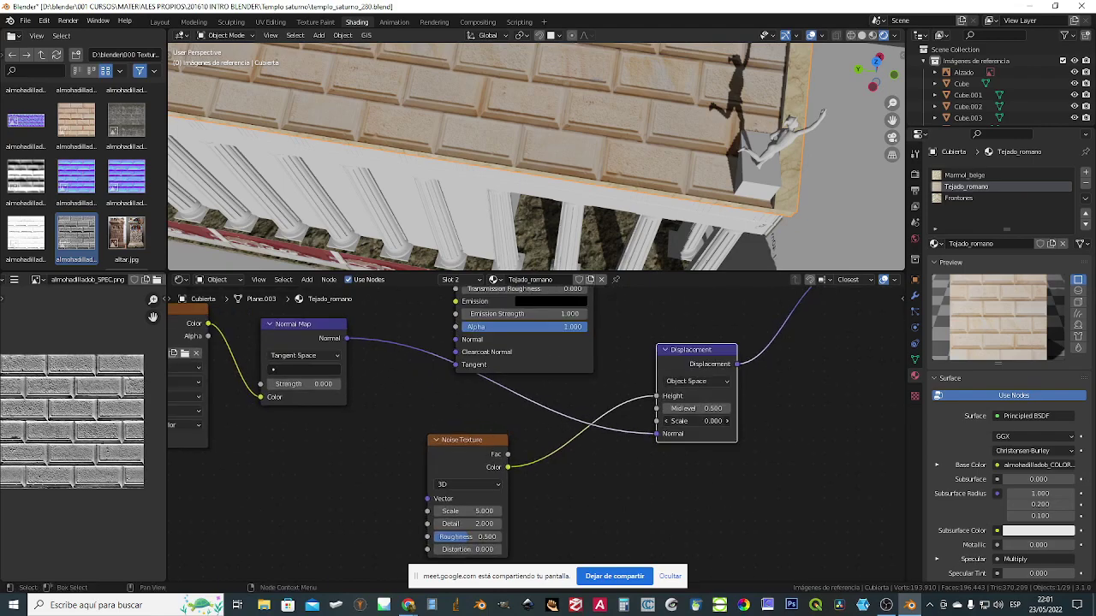
# - Try a Displacement Scale of 0.400 on the roof material and set it back to 0
pyautogui.moveTo(712, 420)
pyautogui.mouseDown()
pyautogui.moveTo(676, 420)
pyautogui.moveTo(689, 420)
pyautogui.moveTo(614, 460)
pyautogui.mouseUp()
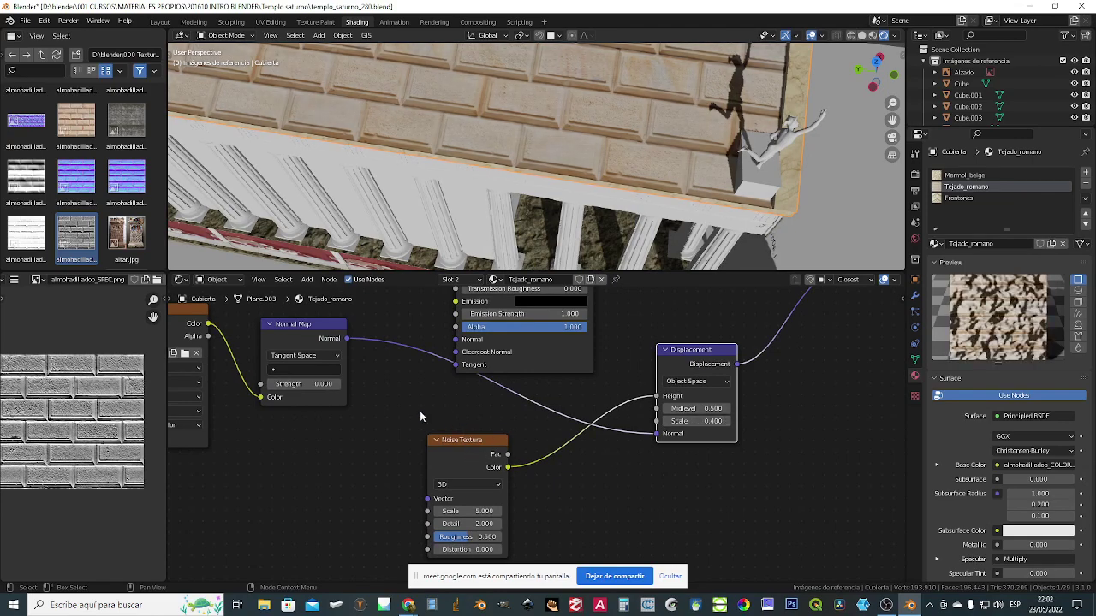
pyautogui.click(701, 420)
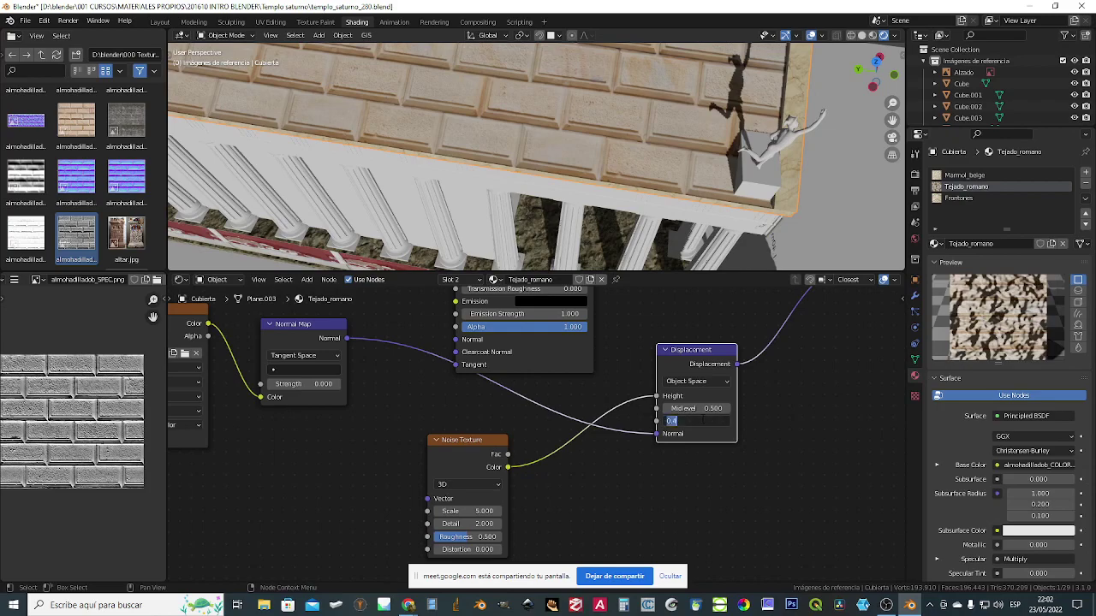
pyautogui.write('0')
pyautogui.press('Return')
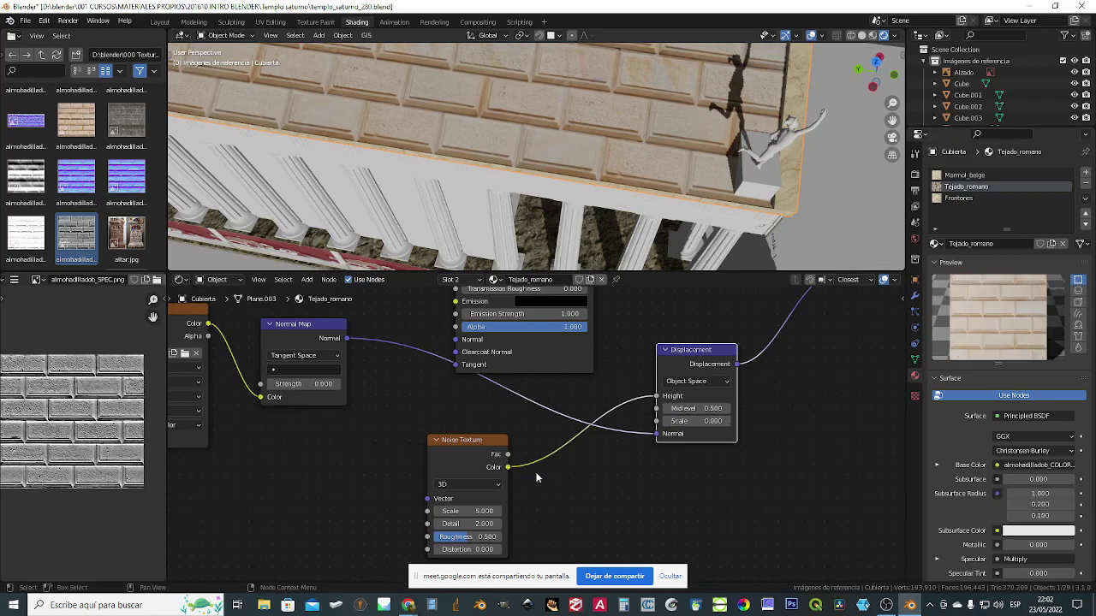
# - View the roof from the side and set the Normal Map node's Strength to 1
pyautogui.moveTo(533, 135); pyautogui.dragTo(599, 118, button='middle')
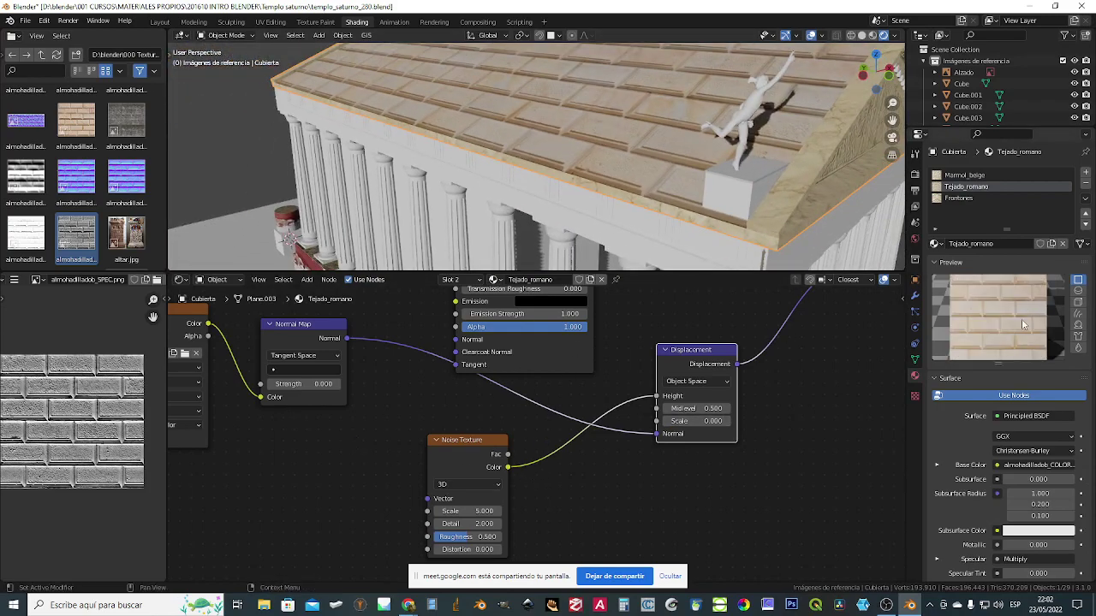
pyautogui.moveTo(544, 548); pyautogui.dragTo(504, 447, button='middle')
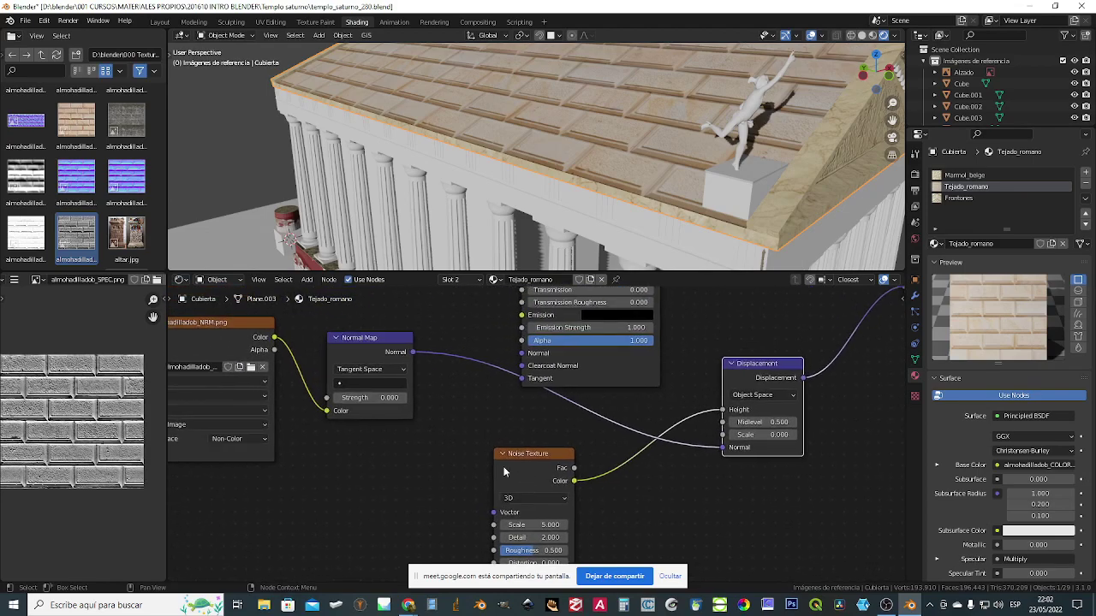
pyautogui.click(343, 399)
pyautogui.write('1')
pyautogui.press('Return')
pyautogui.scroll(1, 694, 478)
pyautogui.scroll(2, 640, 476)
pyautogui.moveTo(656, 485); pyautogui.dragTo(659, 419, button='middle')
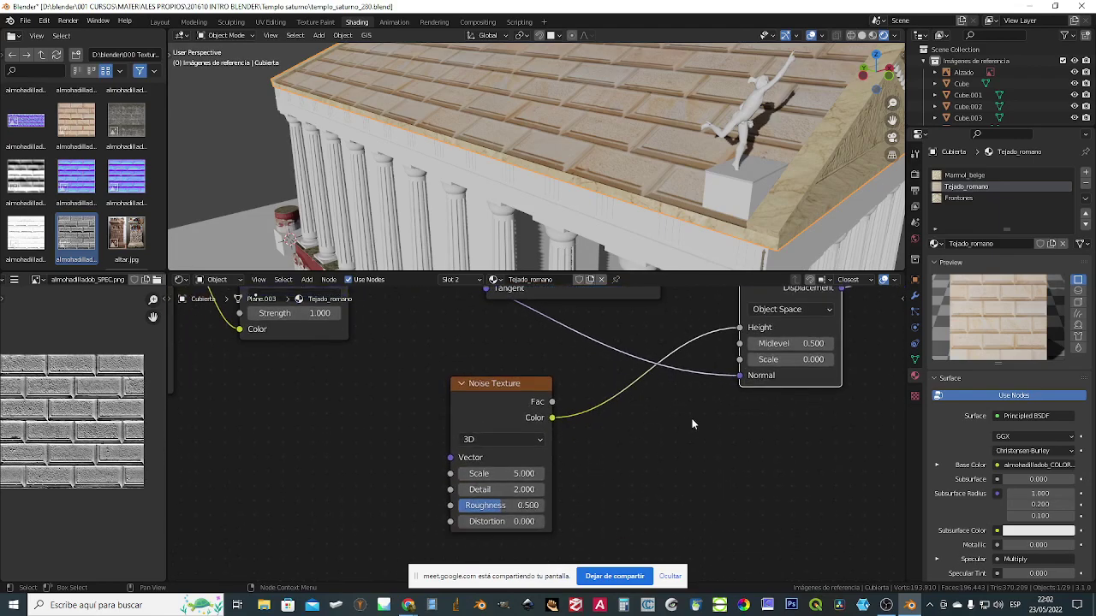
# - Try Displacement Scale values of 0.2 and 0.1 on the roof material and view the roof from both sides
pyautogui.moveTo(523, 383); pyautogui.dragTo(543, 381)
pyautogui.moveTo(543, 381); pyautogui.dragTo(476, 421, button='middle')
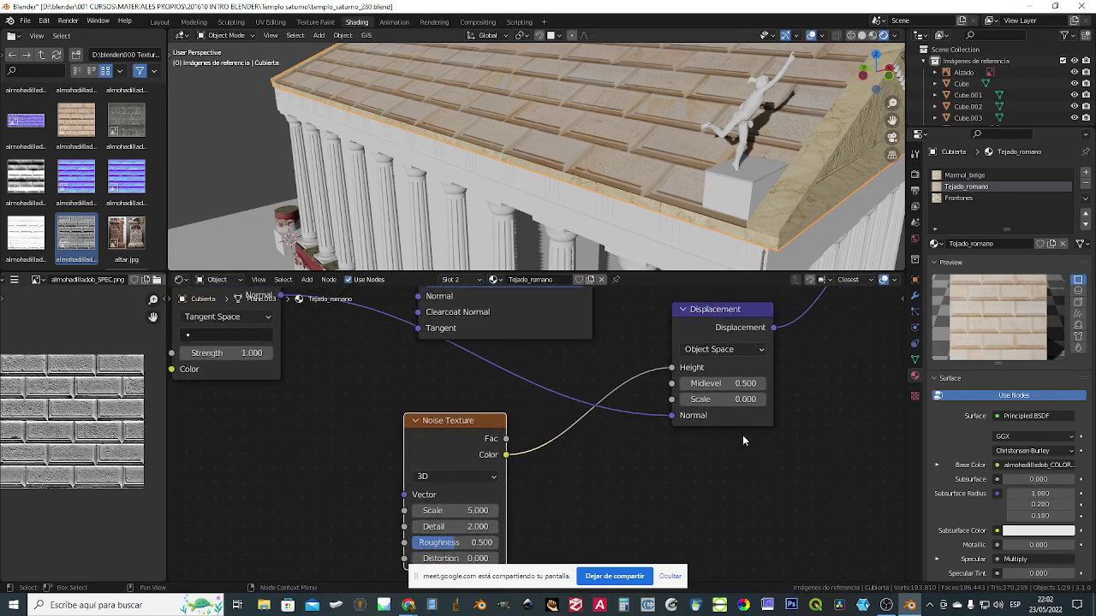
pyautogui.click(717, 400)
pyautogui.write('0.2')
pyautogui.press('Return')
pyautogui.click(717, 399)
pyautogui.write('0.1')
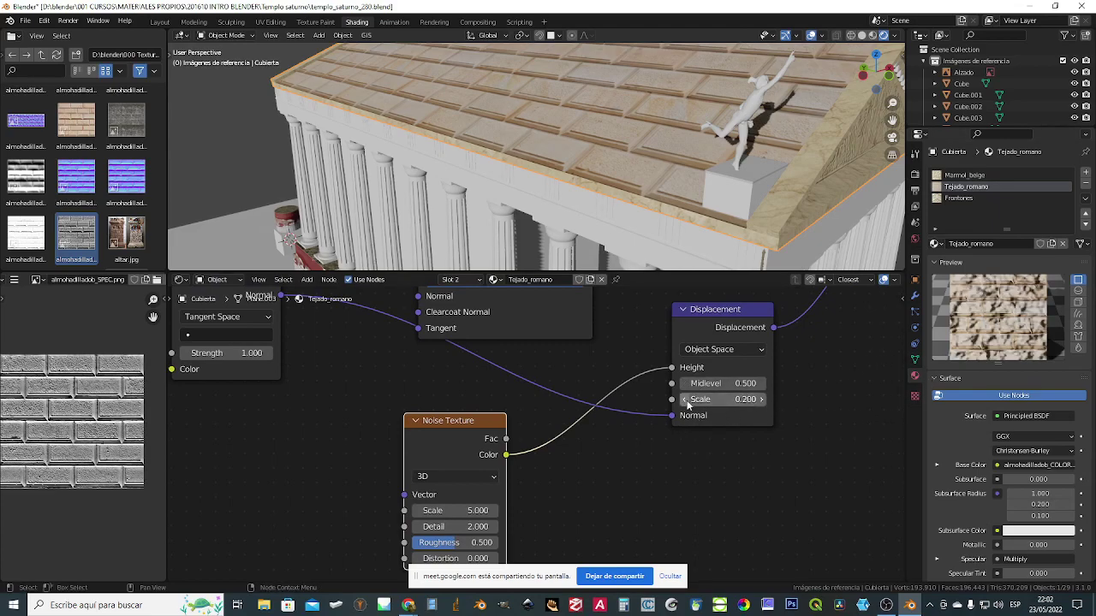
pyautogui.press('Return')
pyautogui.moveTo(411, 109); pyautogui.dragTo(248, 100, button='middle')
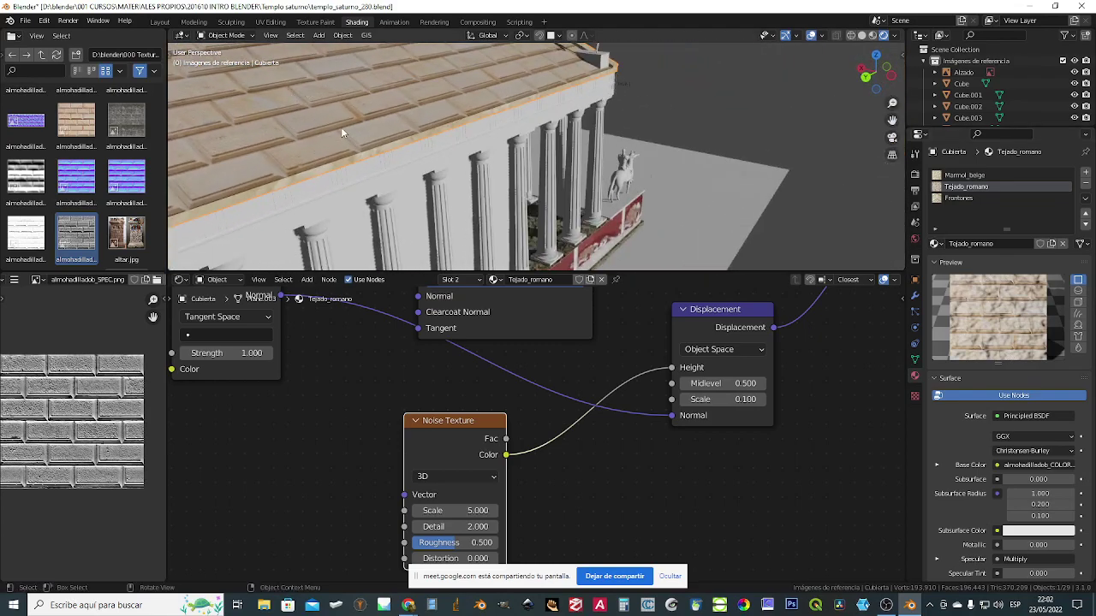
pyautogui.moveTo(420, 134); pyautogui.dragTo(604, 212, button='middle')
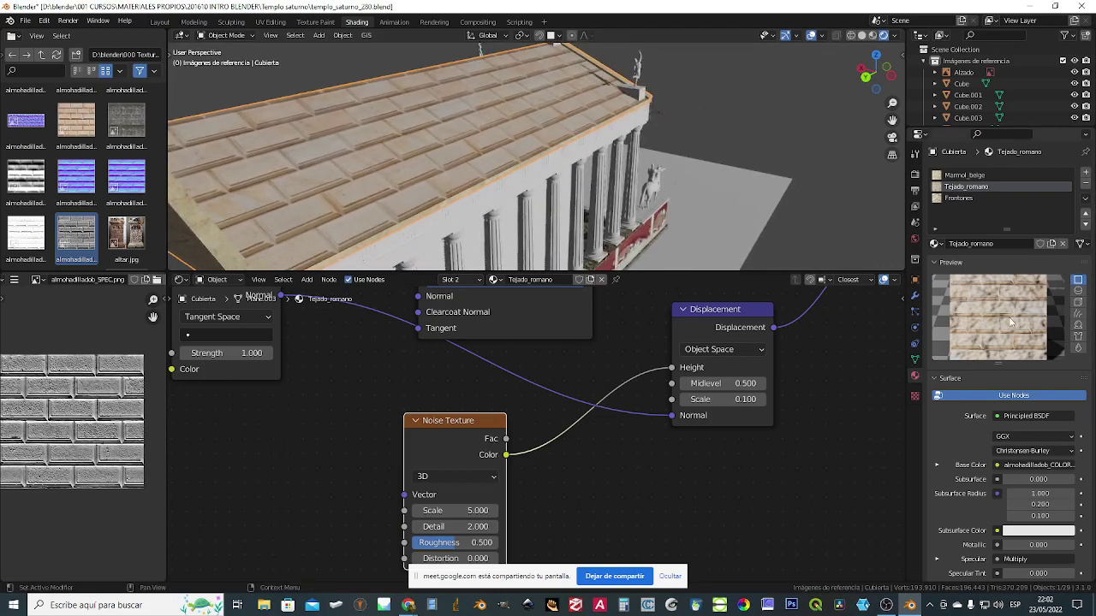
# - Enlarge the material preview of Tejado_romano and widen the Properties editor
pyautogui.moveTo(1010, 365); pyautogui.dragTo(1011, 388)
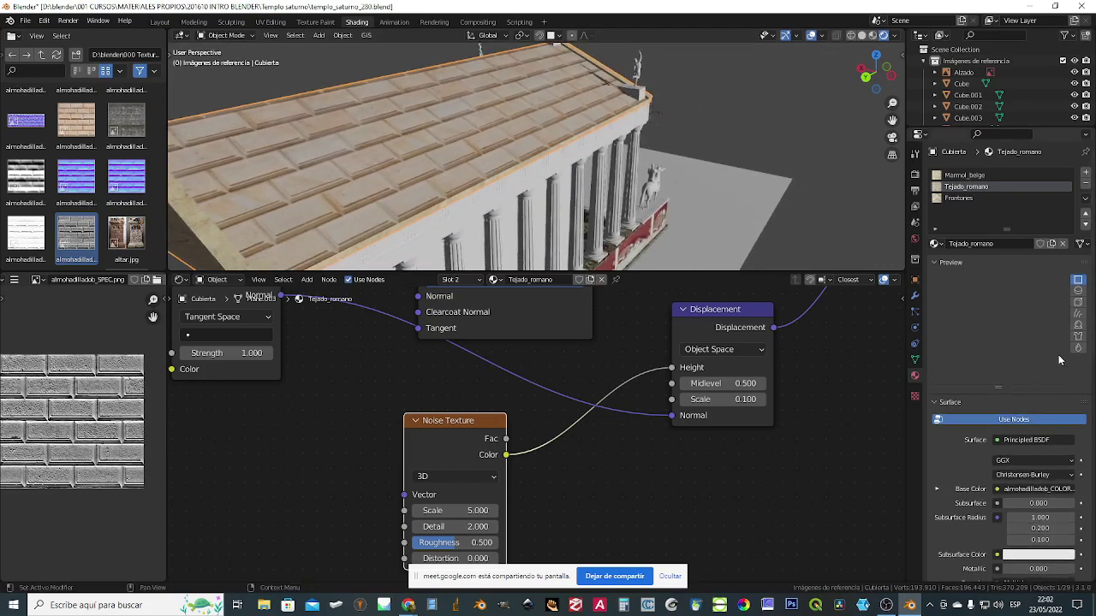
pyautogui.scroll(1, 579, 452)
pyautogui.scroll(-2, 993, 315)
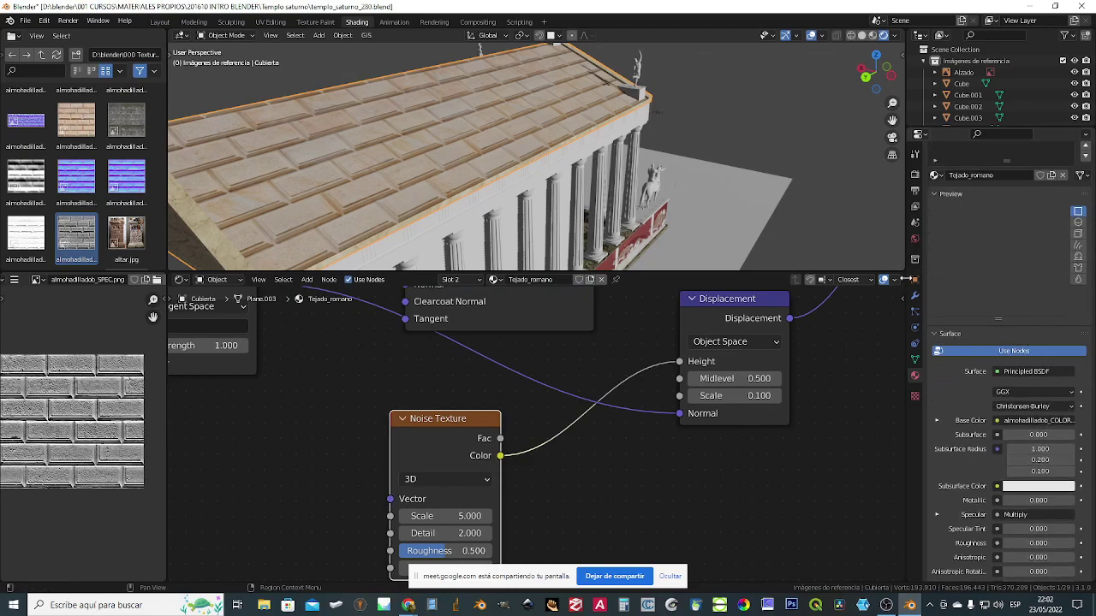
pyautogui.moveTo(908, 281); pyautogui.dragTo(843, 281)
# - Set the Displacement node's Scale to 2.200 and look through the Principled BSDF's surface settings
pyautogui.click(744, 397)
pyautogui.moveTo(709, 396); pyautogui.dragTo(728, 396)
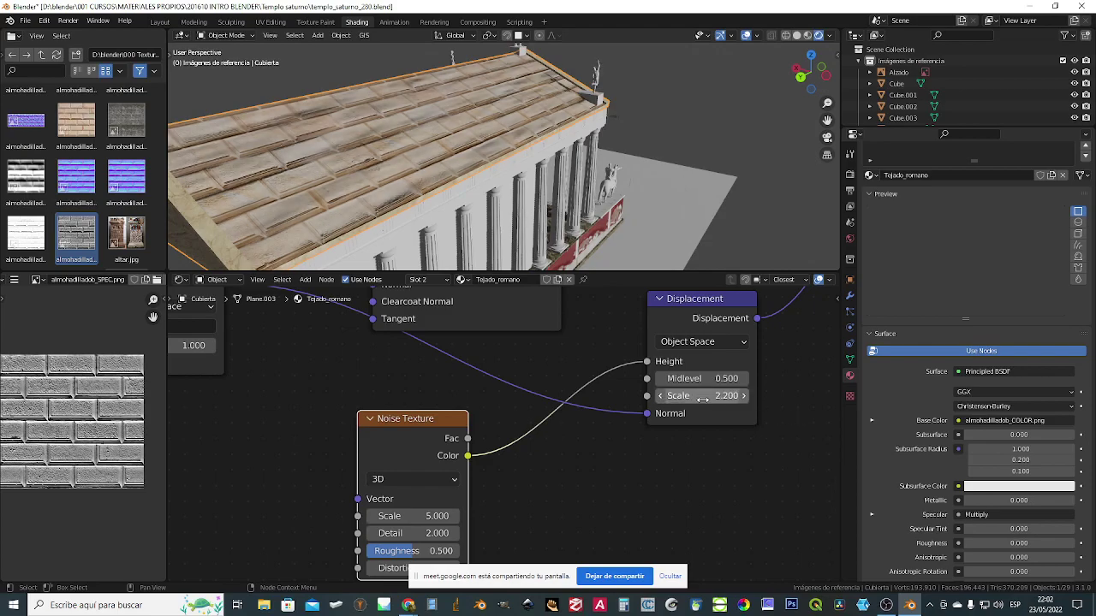
pyautogui.scroll(-4, 702, 462)
pyautogui.scroll(-2, 953, 271)
pyautogui.scroll(-2, 953, 272)
pyautogui.scroll(1, 800, 349)
pyautogui.scroll(-2, 997, 203)
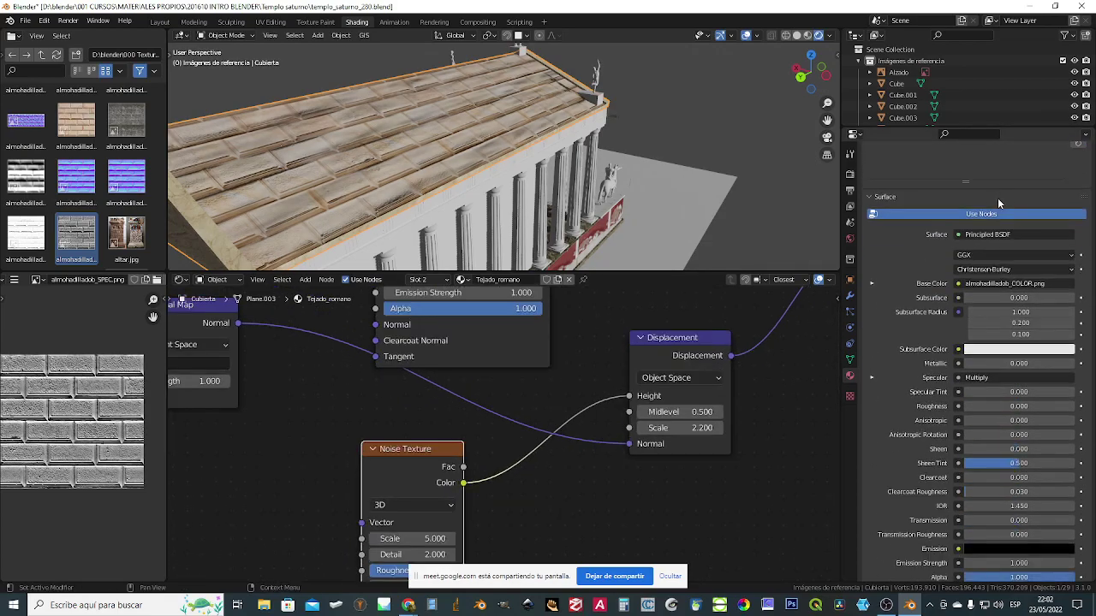
pyautogui.scroll(6, 975, 325)
pyautogui.scroll(1, 773, 418)
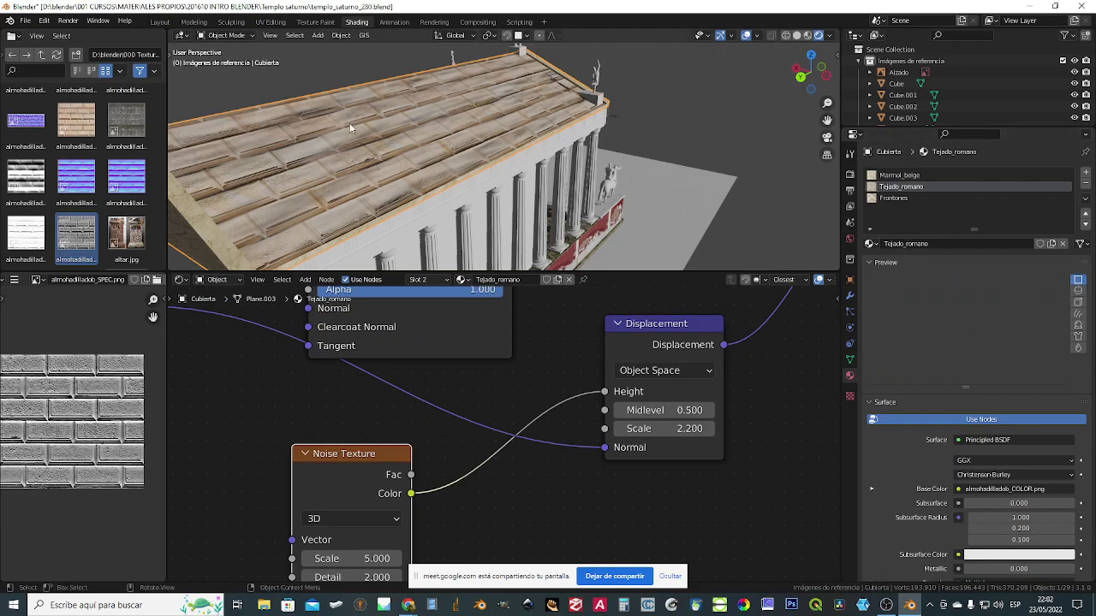
# - Set the Noise Texture node's Scale to 30 and view its effect on the whole temple roof
pyautogui.moveTo(363, 146); pyautogui.dragTo(327, 159, button='middle')
pyautogui.moveTo(531, 512); pyautogui.dragTo(560, 443, button='middle')
pyautogui.click(422, 487)
pyautogui.write('30')
pyautogui.press('Return')
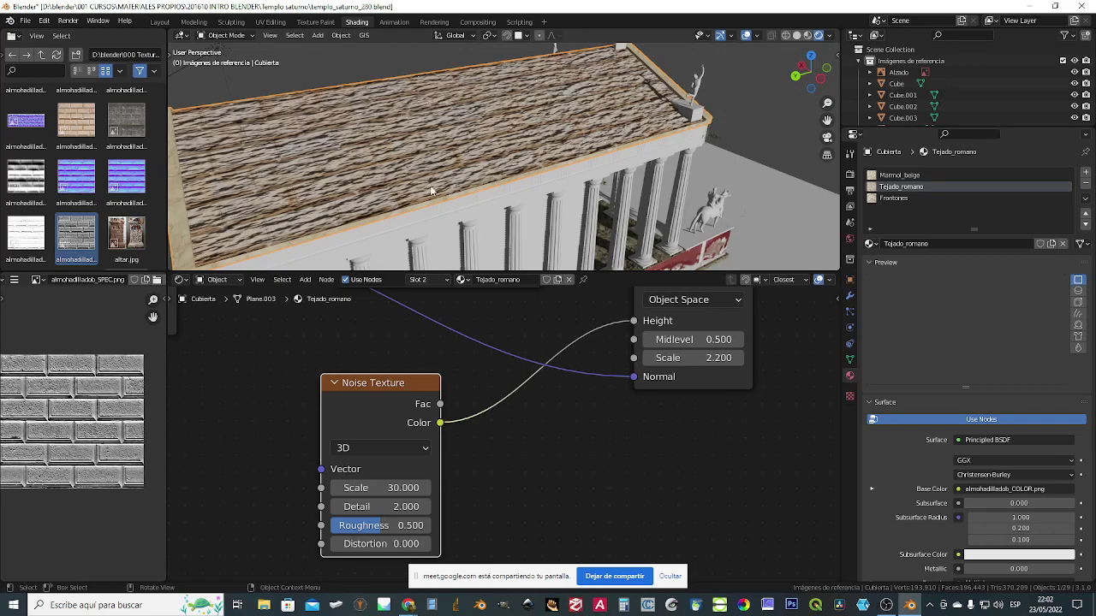
pyautogui.moveTo(488, 222); pyautogui.dragTo(505, 181, button='middle')
pyautogui.scroll(-5, 517, 178)
pyautogui.scroll(-5, 647, 432)
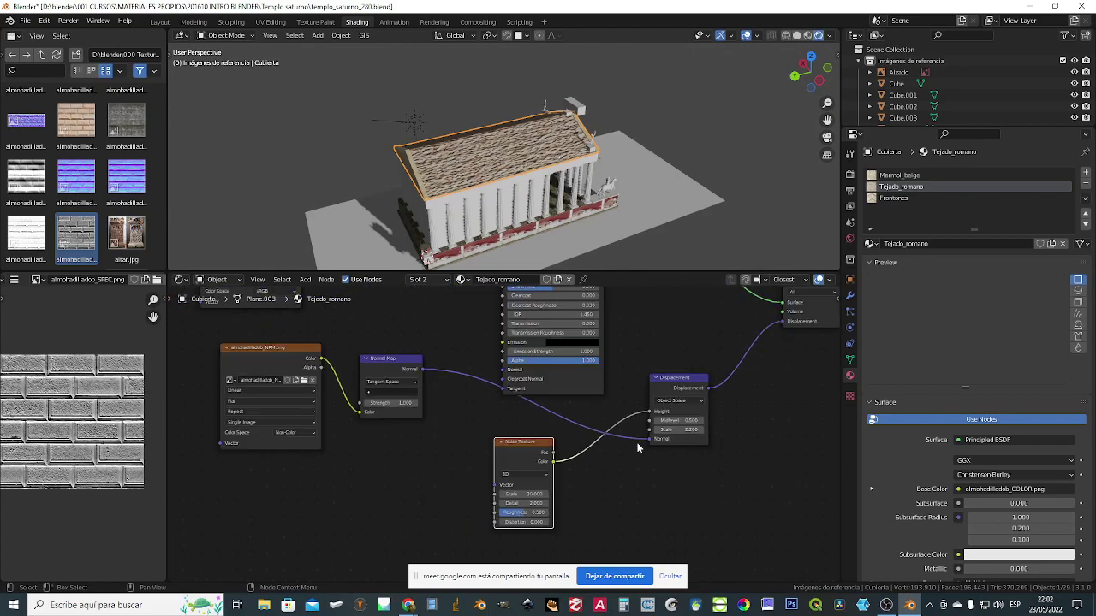
# - Add a Texture Coordinate node in front of the image texture nodes of the roof material
pyautogui.scroll(-4, 583, 416)
pyautogui.moveTo(633, 377); pyautogui.dragTo(671, 405, button='middle')
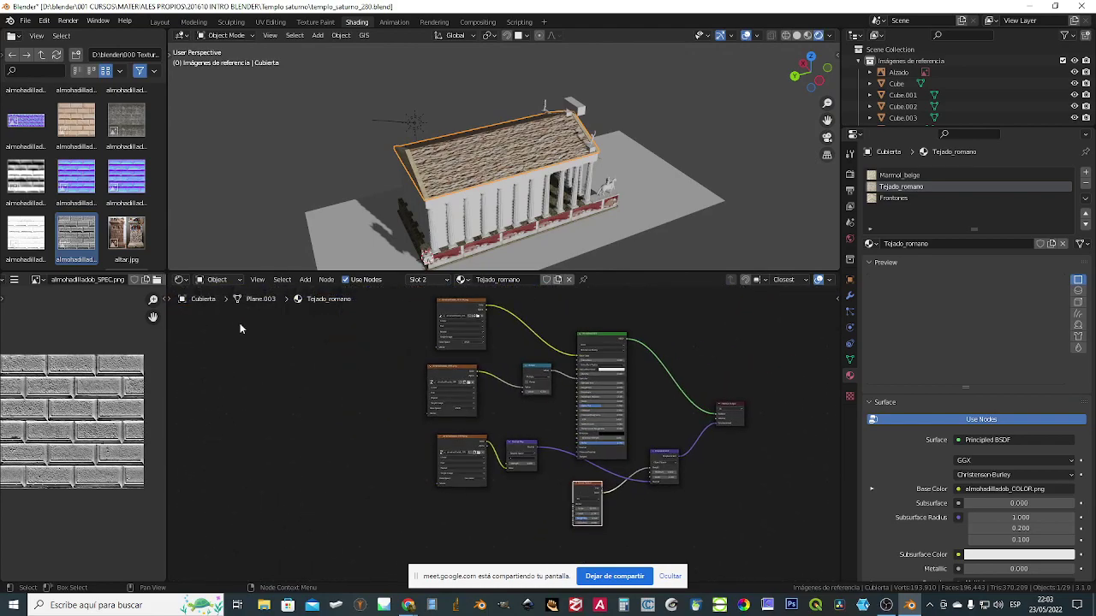
pyautogui.click(306, 279)
pyautogui.write('t')
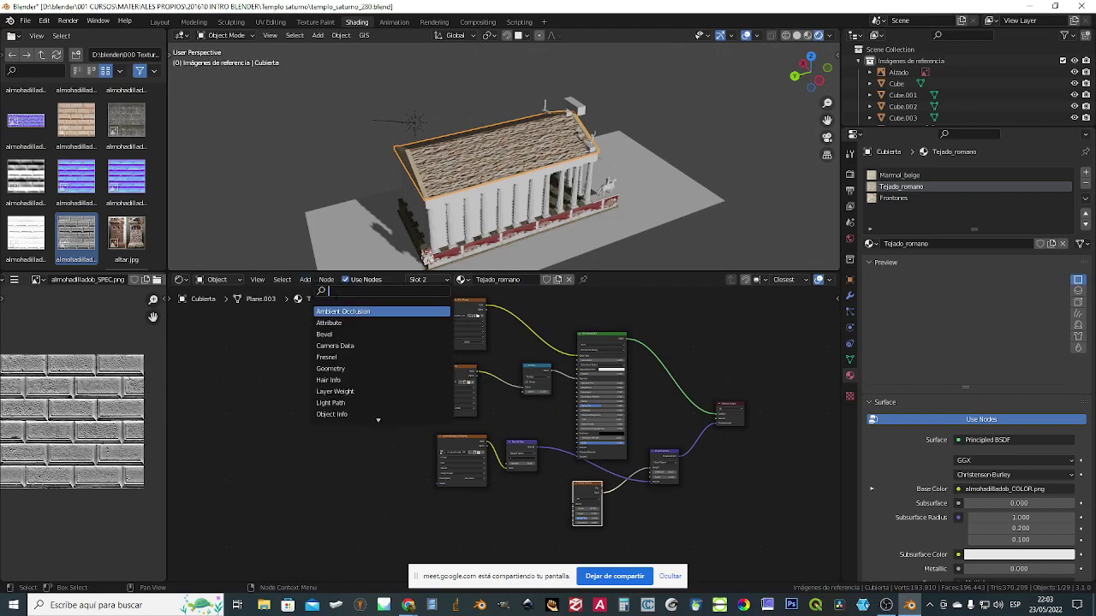
pyautogui.write('extu')
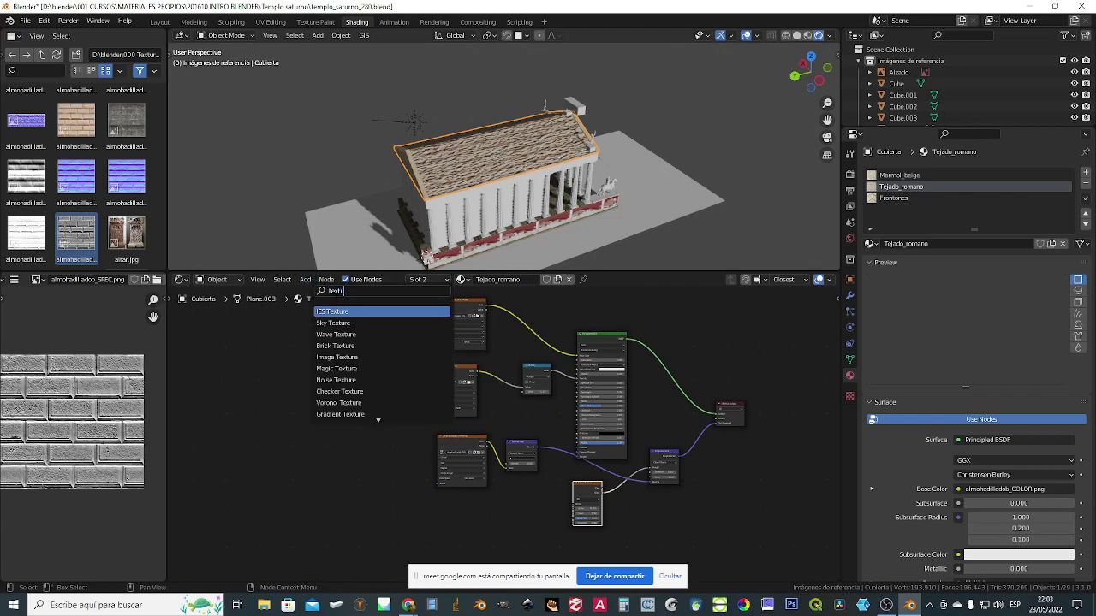
pyautogui.write('re coord')
pyautogui.press('Return')
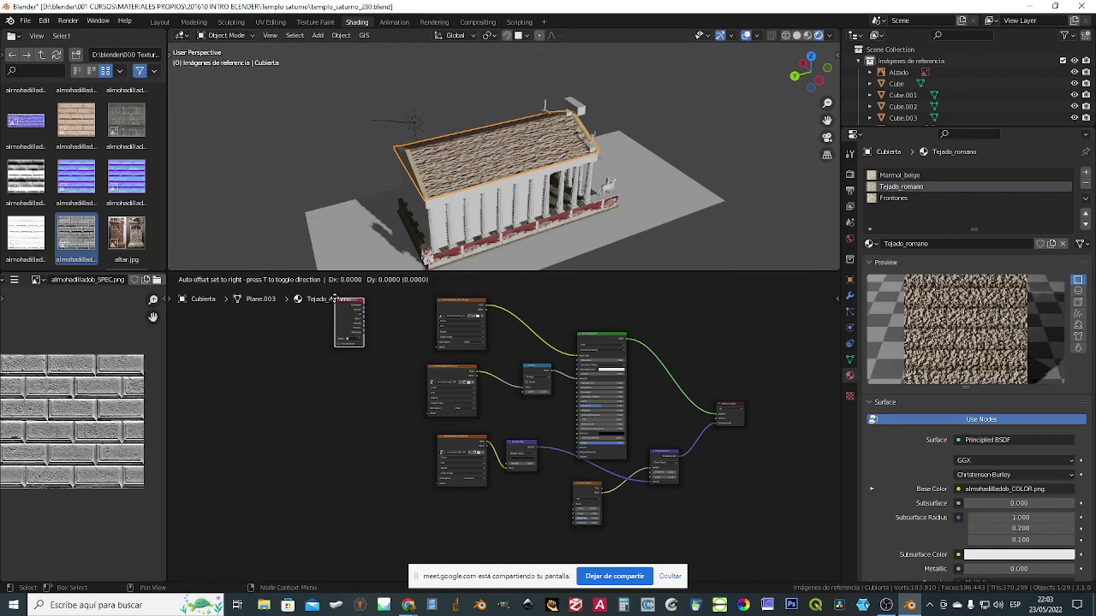
pyautogui.click(320, 419)
# - Link the Texture Coordinate node's UV output to the Vector input of the almohadilladob_COLOR.png image node
pyautogui.scroll(3, 458, 418)
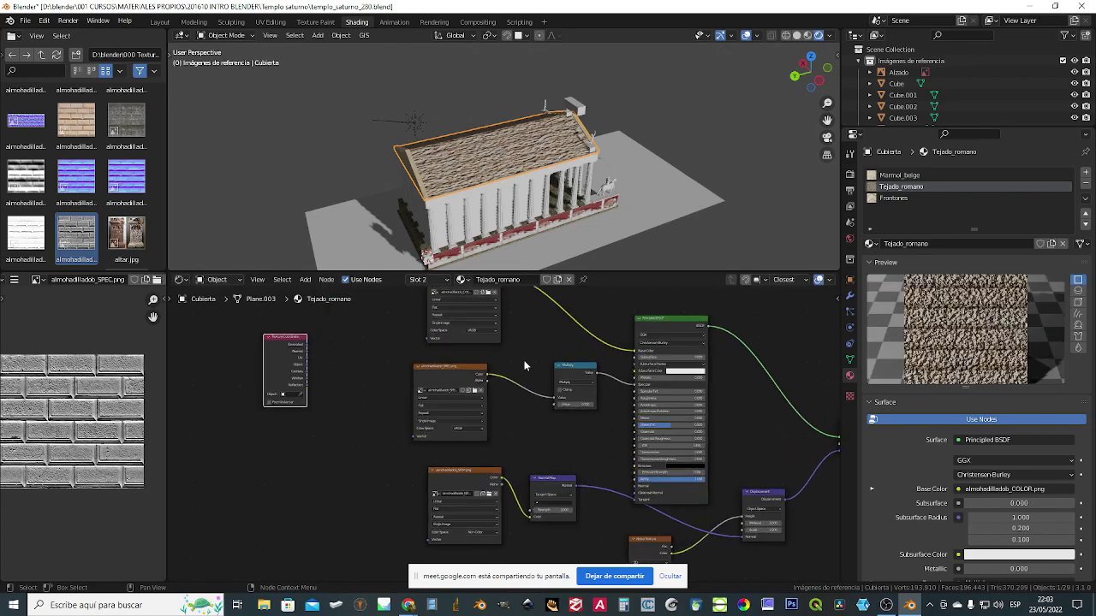
pyautogui.moveTo(518, 343); pyautogui.dragTo(545, 354, button='middle')
pyautogui.scroll(2, 493, 378)
pyautogui.moveTo(334, 406); pyautogui.dragTo(328, 440, button='middle')
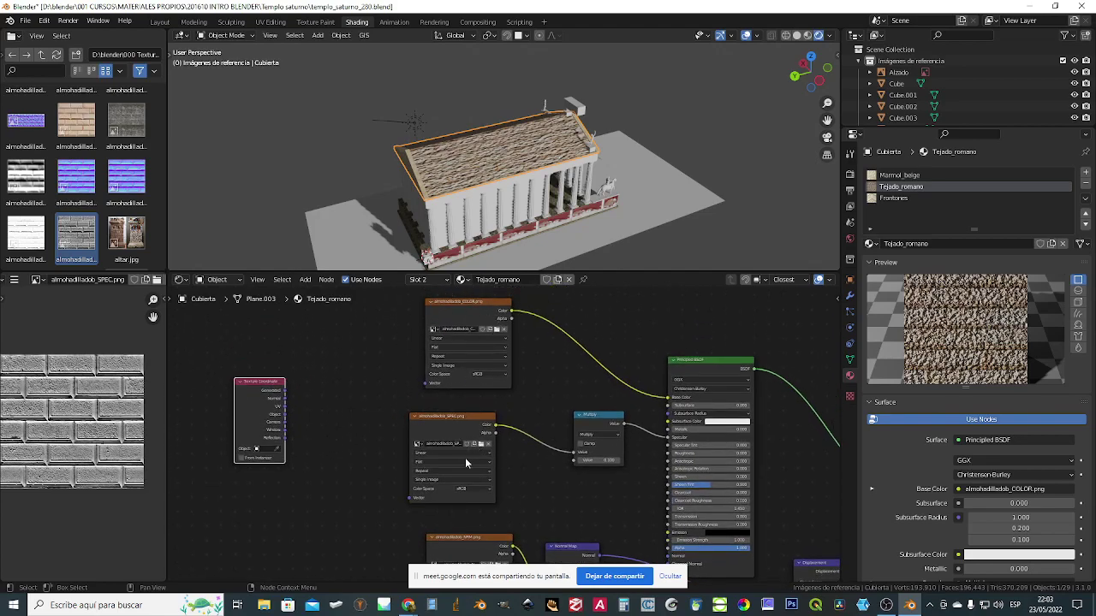
pyautogui.keyDown('shift'); pyautogui.scroll(-3, 468, 450); pyautogui.keyUp('shift')
pyautogui.scroll(1, 277, 337)
pyautogui.moveTo(279, 342); pyautogui.dragTo(432, 319)
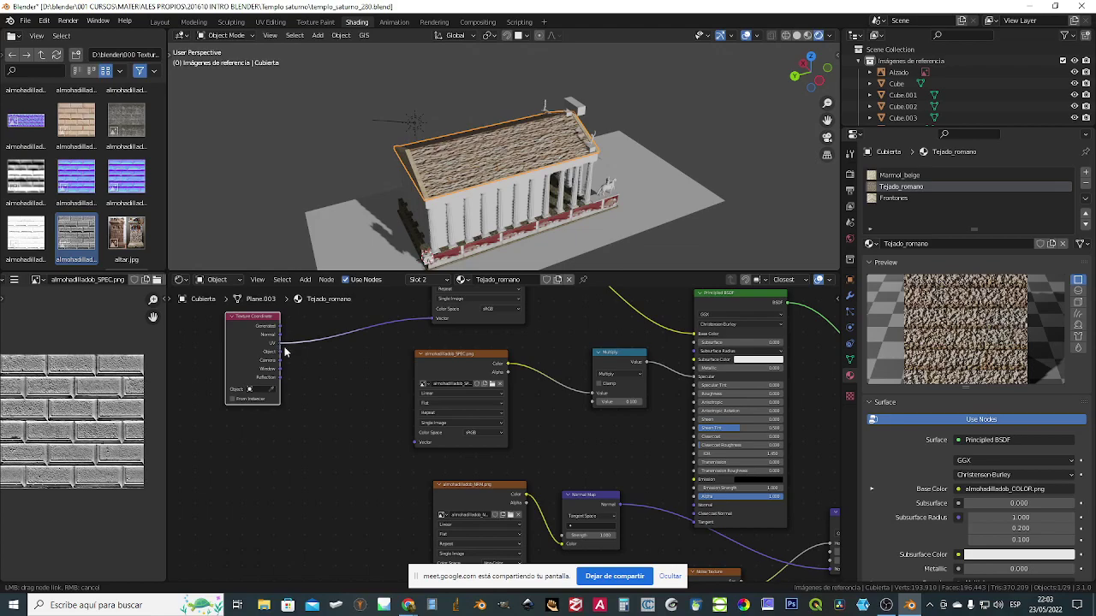
pyautogui.scroll(1, 518, 454)
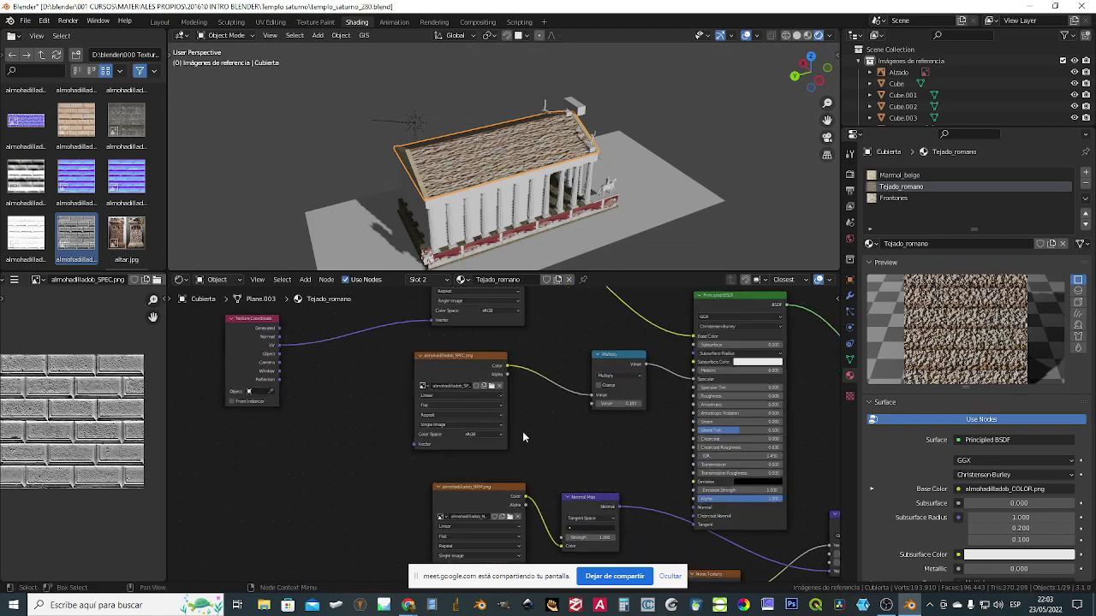
# - Link the Texture Coordinate's UV output to the Vector inputs of the almohadilladob_SPEC.png and almohadilladob_NRM.png image nodes
pyautogui.moveTo(523, 435); pyautogui.dragTo(550, 375, button='middle')
pyautogui.scroll(1, 551, 377)
pyautogui.moveTo(274, 306); pyautogui.dragTo(433, 425)
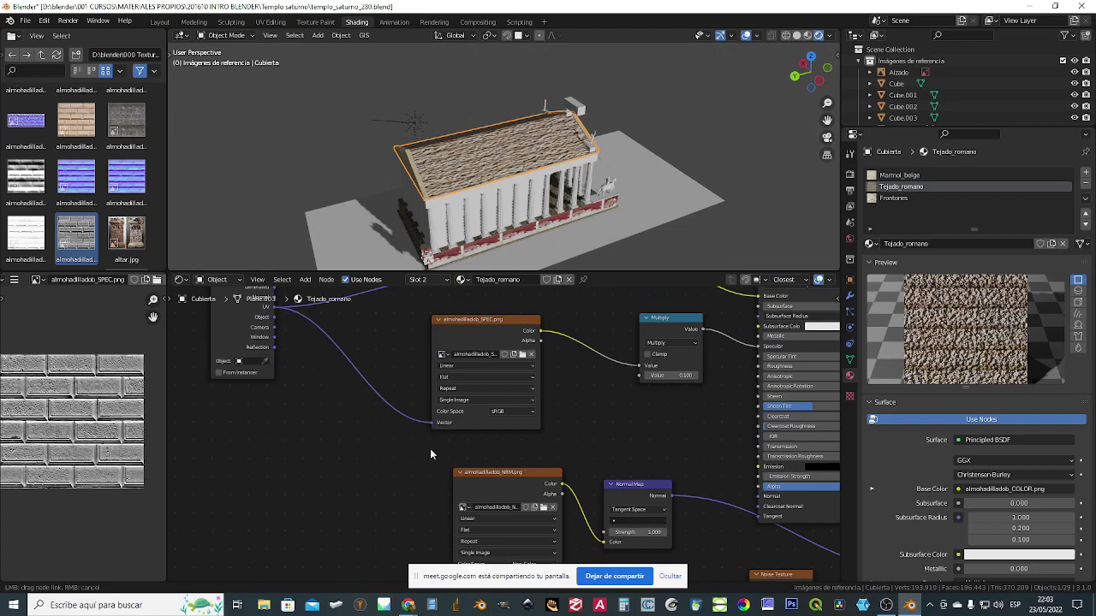
pyautogui.moveTo(279, 326); pyautogui.dragTo(273, 312)
pyautogui.moveTo(367, 447); pyautogui.dragTo(368, 445)
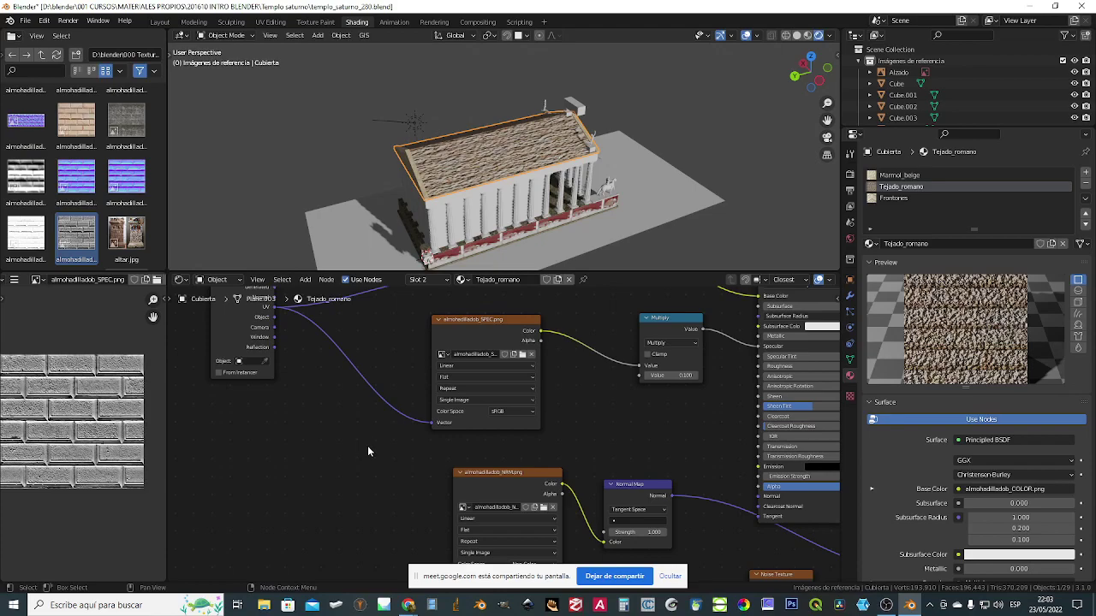
pyautogui.scroll(-2, 289, 385)
pyautogui.moveTo(274, 311); pyautogui.dragTo(439, 559)
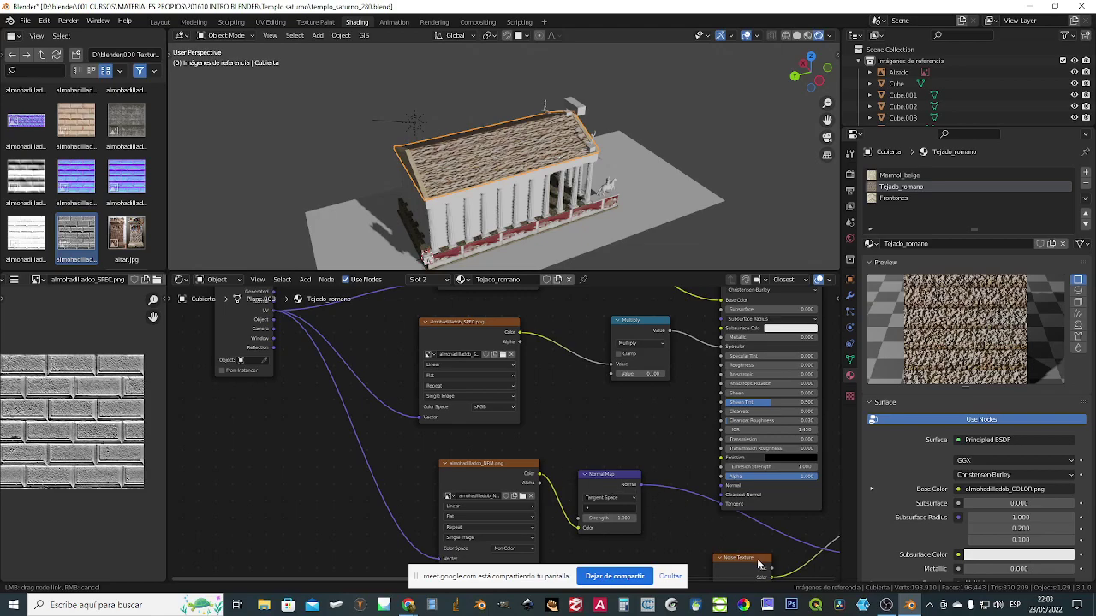
# - Link the Texture Coordinate's Generated output to the Noise Texture's Vector input and move the Noise Texture node slightly lower
pyautogui.scroll(-5, 774, 542)
pyautogui.moveTo(744, 522); pyautogui.dragTo(765, 479, button='middle')
pyautogui.scroll(1, 379, 386)
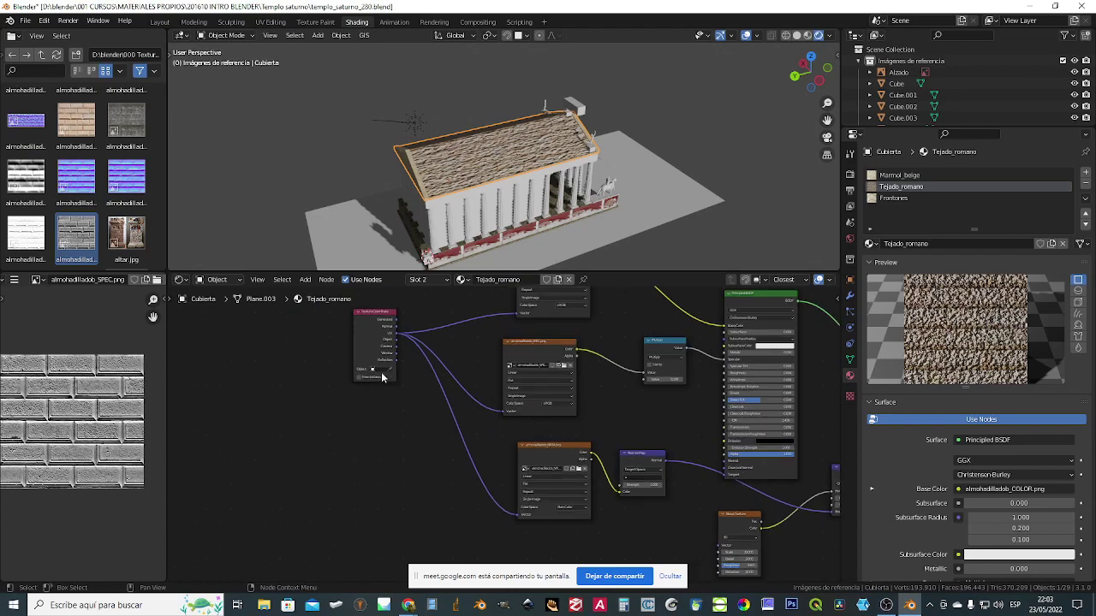
pyautogui.moveTo(396, 324); pyautogui.dragTo(719, 544)
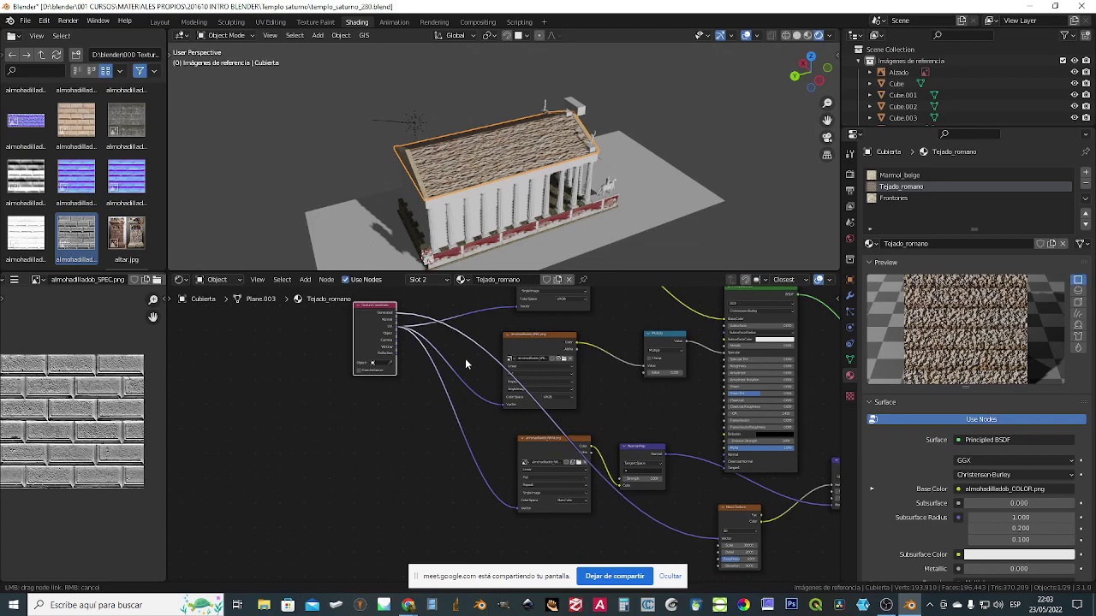
pyautogui.scroll(1, 731, 516)
pyautogui.moveTo(733, 514)
pyautogui.mouseDown()
pyautogui.moveTo(692, 508)
pyautogui.moveTo(736, 516)
pyautogui.mouseUp()
pyautogui.scroll(-4, 725, 491)
pyautogui.moveTo(697, 494); pyautogui.dragTo(600, 470, button='middle')
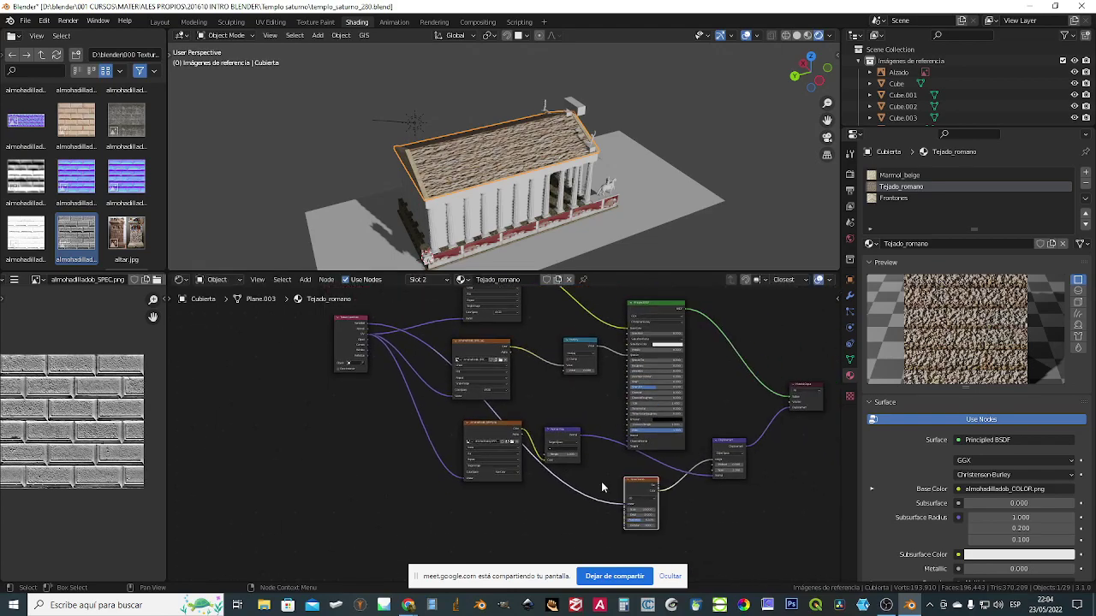
pyautogui.moveTo(639, 480)
pyautogui.mouseDown()
pyautogui.moveTo(611, 498)
pyautogui.moveTo(599, 430)
pyautogui.moveTo(642, 419)
pyautogui.moveTo(647, 495)
pyautogui.mouseUp()
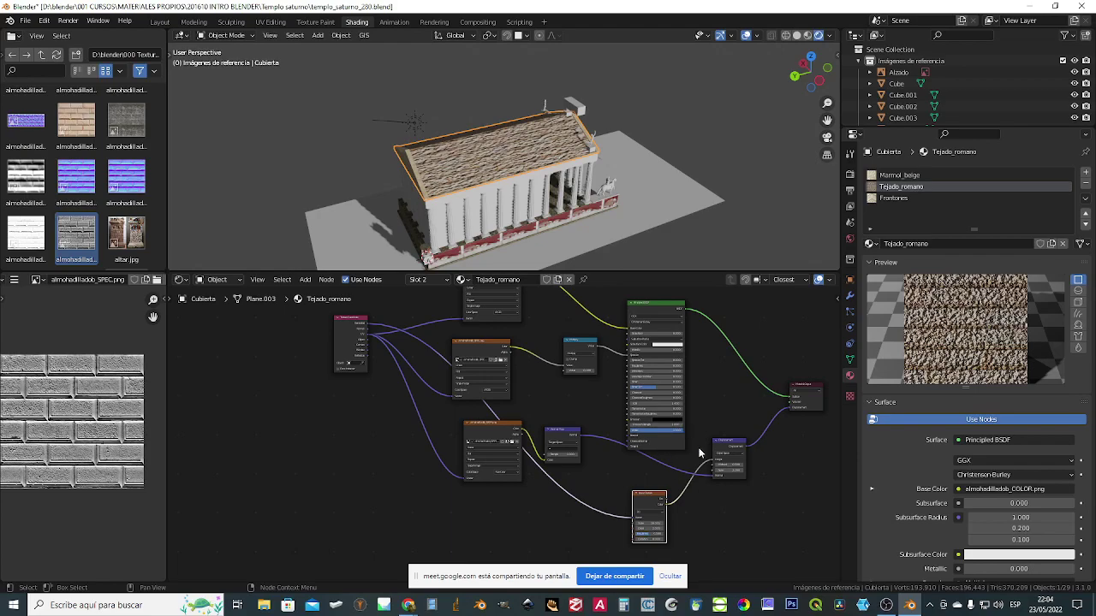
# - Review the roof material's node tree, selecting the NRM, SPEC and COLOR image texture nodes in turn
pyautogui.scroll(4, 646, 512)
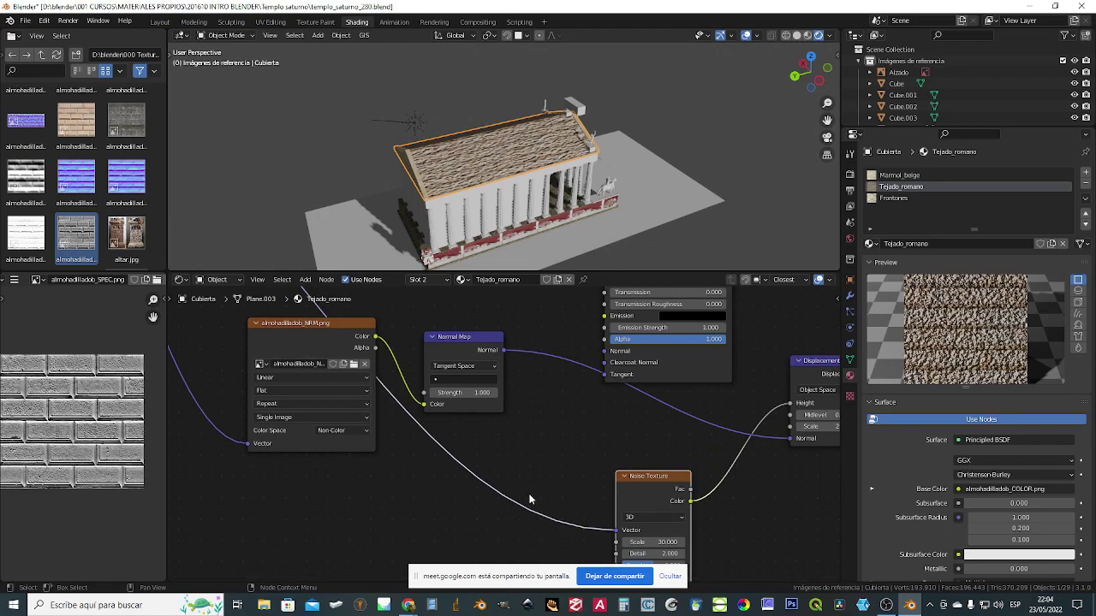
pyautogui.scroll(-3, 514, 436)
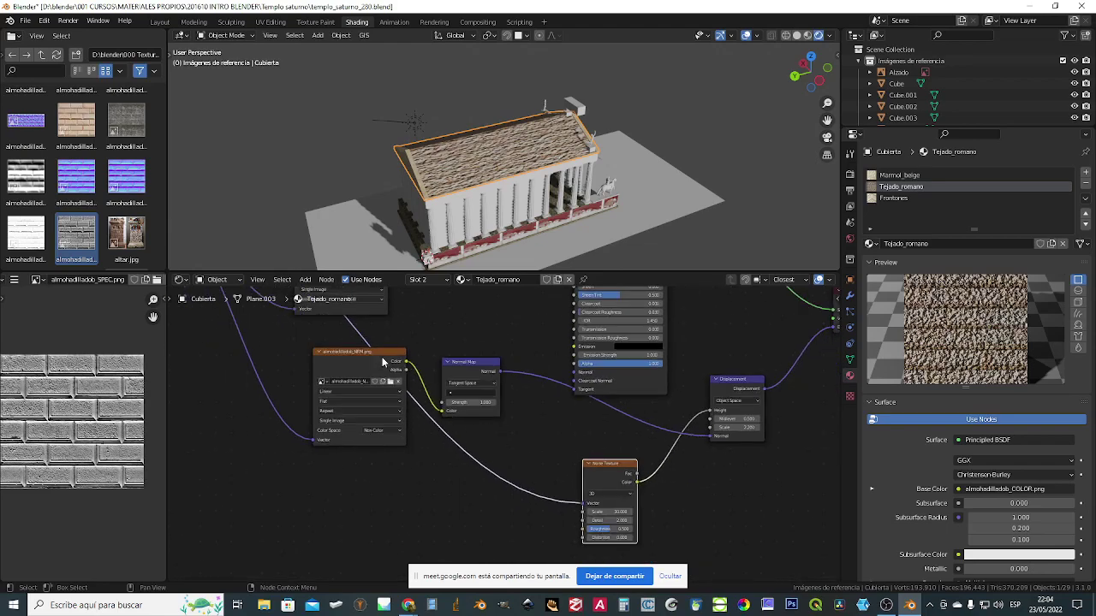
pyautogui.click(372, 352)
pyautogui.scroll(-3, 366, 340)
pyautogui.click(381, 365)
pyautogui.scroll(3, 398, 321)
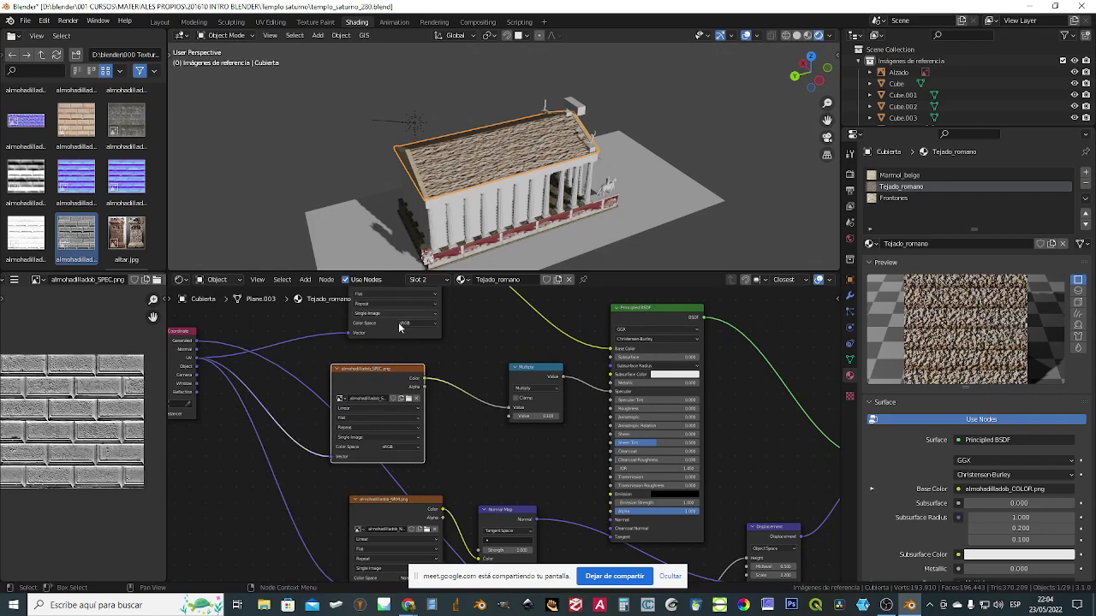
pyautogui.click(382, 333)
pyautogui.moveTo(508, 430); pyautogui.dragTo(595, 391, button='middle')
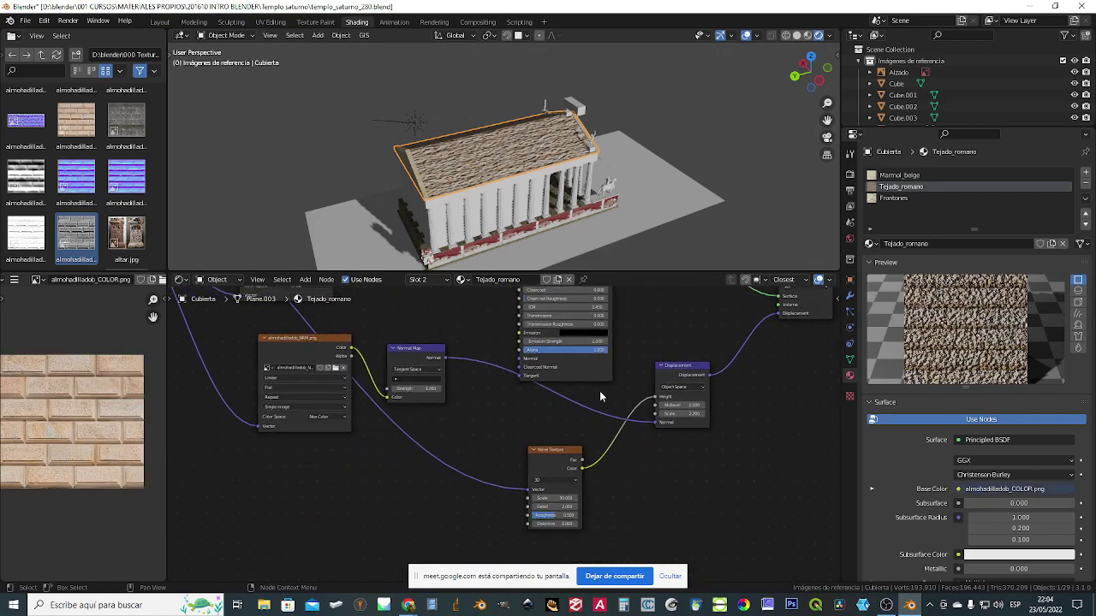
pyautogui.scroll(-2, 607, 408)
pyautogui.scroll(2, 620, 425)
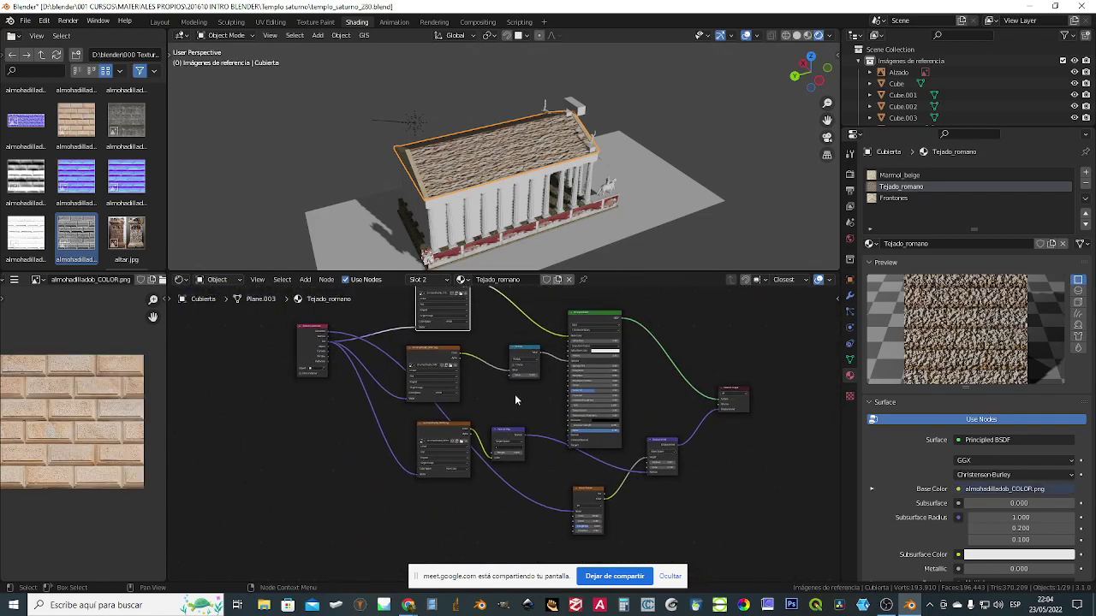
pyautogui.scroll(-1, 529, 428)
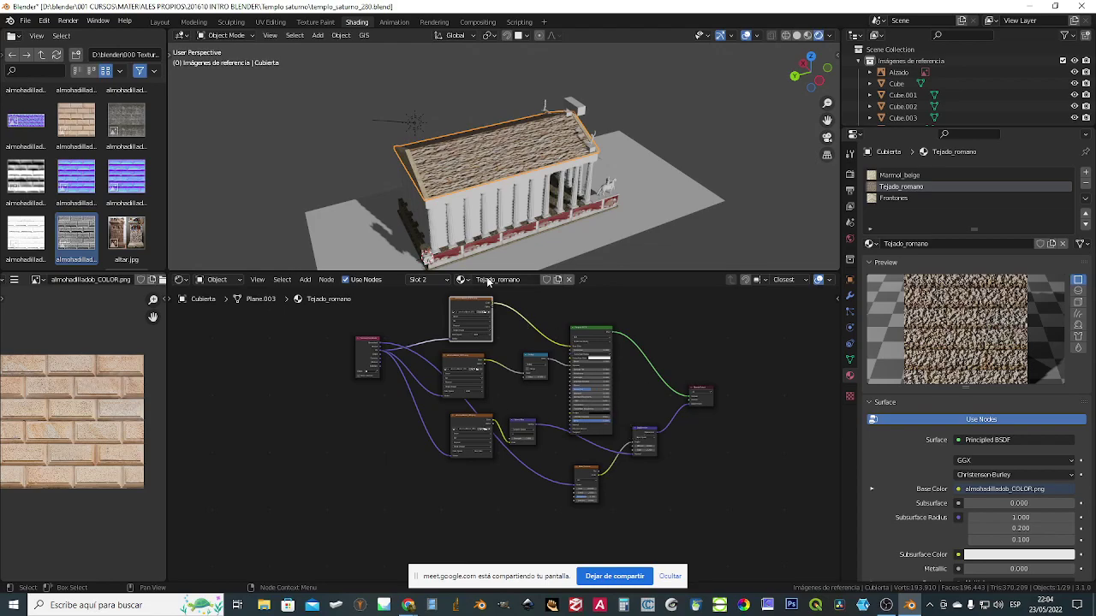
# - Show the UV Maps list in the object data properties of the roof mesh
pyautogui.scroll(4, 430, 415)
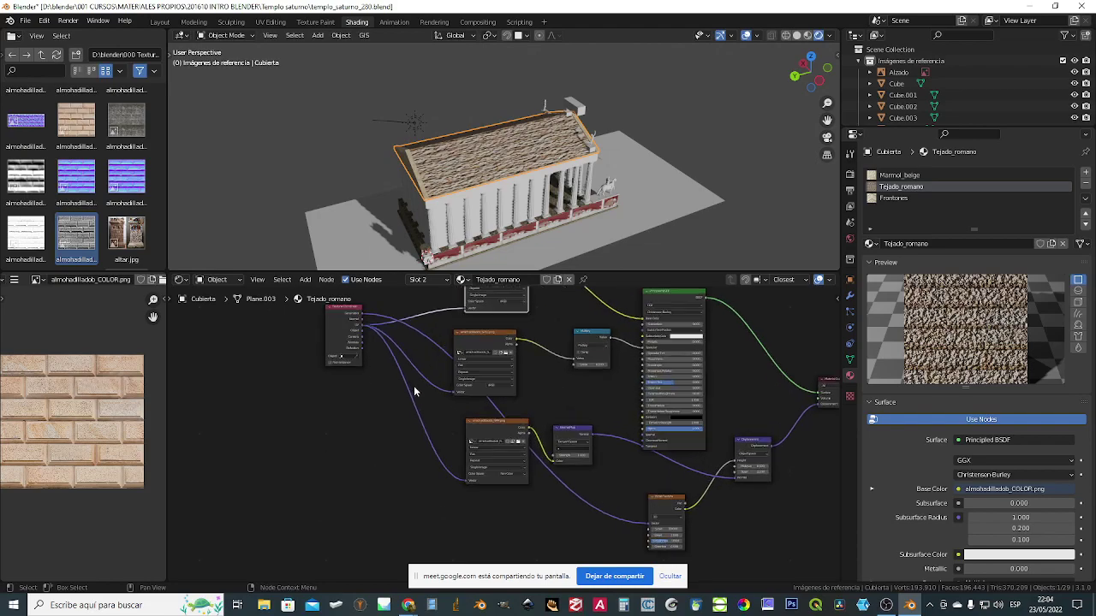
pyautogui.moveTo(374, 443); pyautogui.dragTo(429, 389, button='middle')
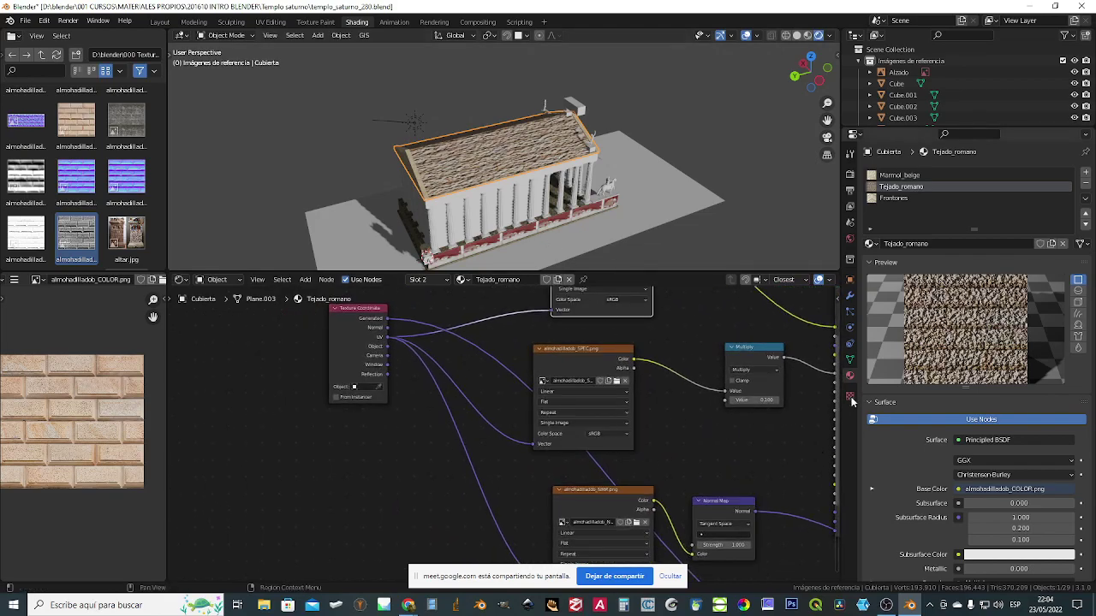
pyautogui.click(850, 361)
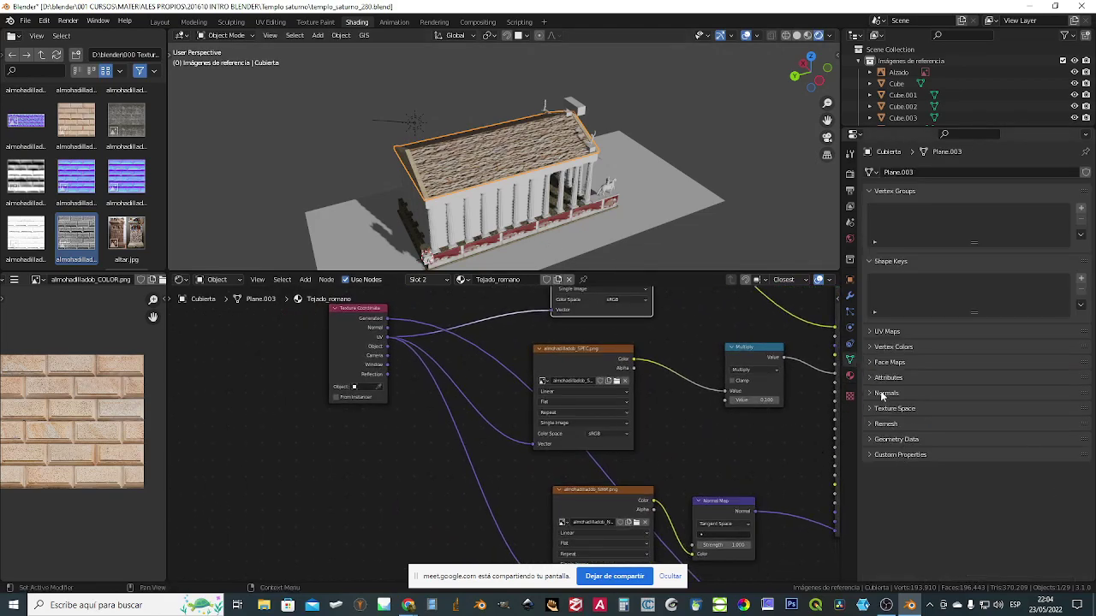
pyautogui.click(873, 333)
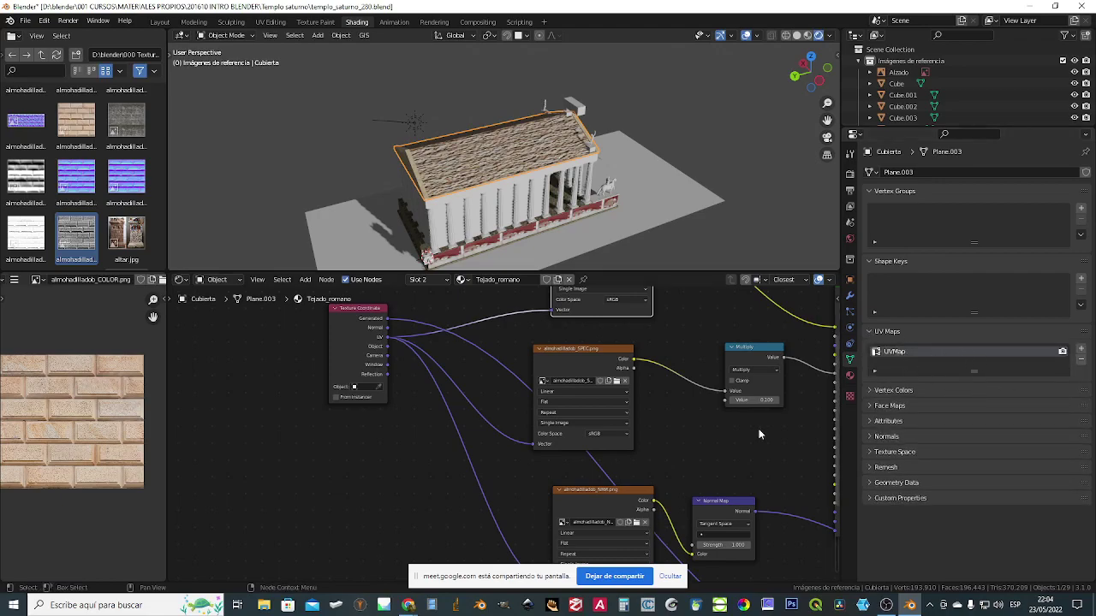
# - Select the almohadilladob_SPEC.png image node and the almohadilladob_NRM.png node to display the normal map image
pyautogui.scroll(-2, 816, 411)
pyautogui.moveTo(612, 301); pyautogui.dragTo(606, 349, button='middle')
pyautogui.click(574, 419)
pyautogui.click(632, 537)
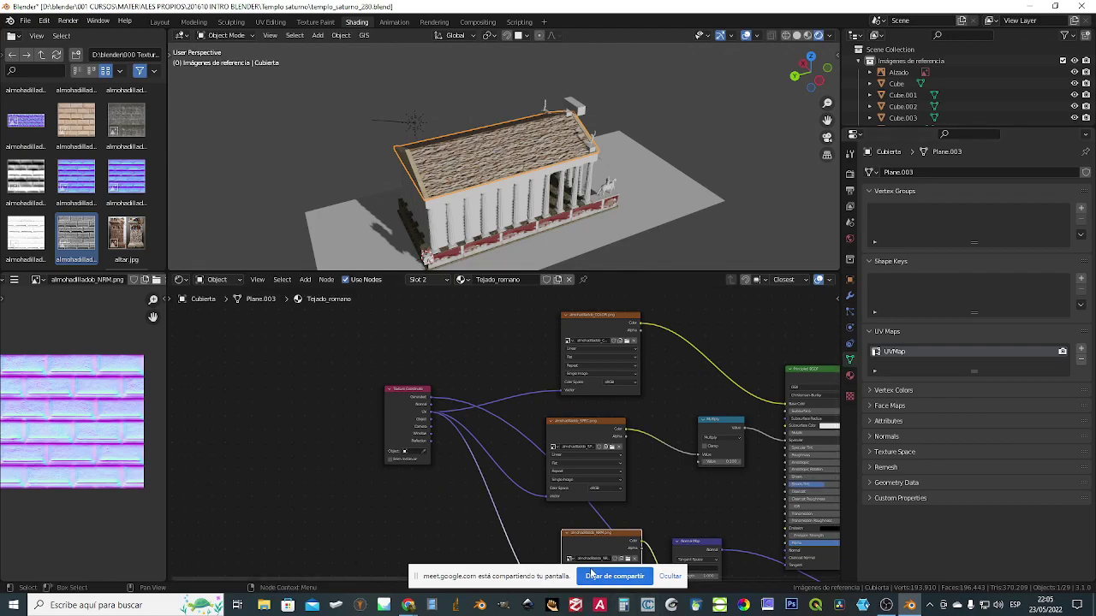
# - Stop sharing the screen in the Google Meet call and switch to OBS
pyautogui.click(614, 575)
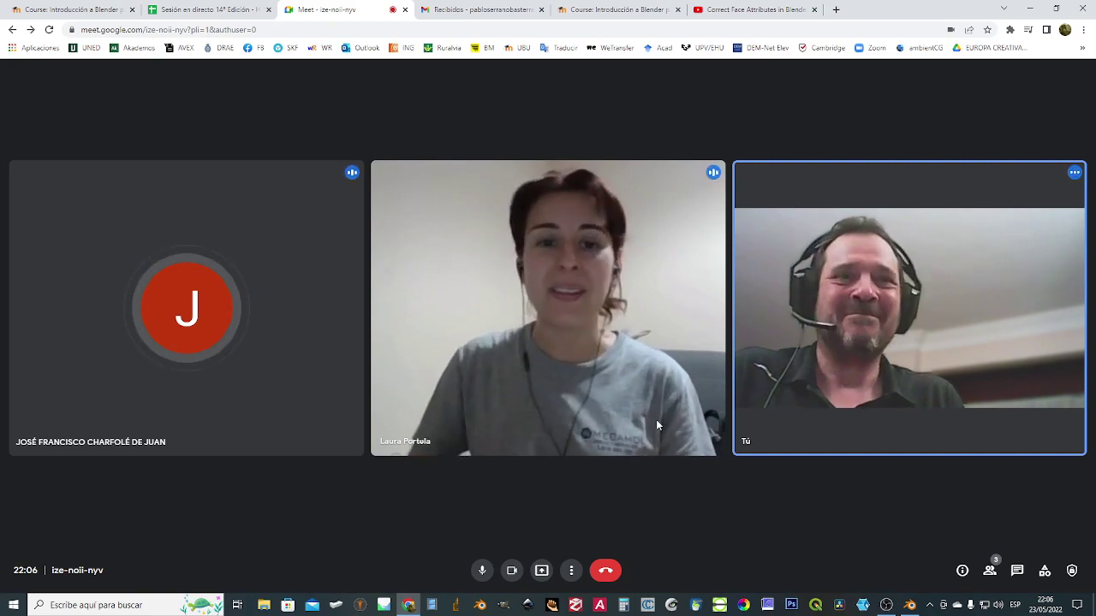
pyautogui.click(886, 605)
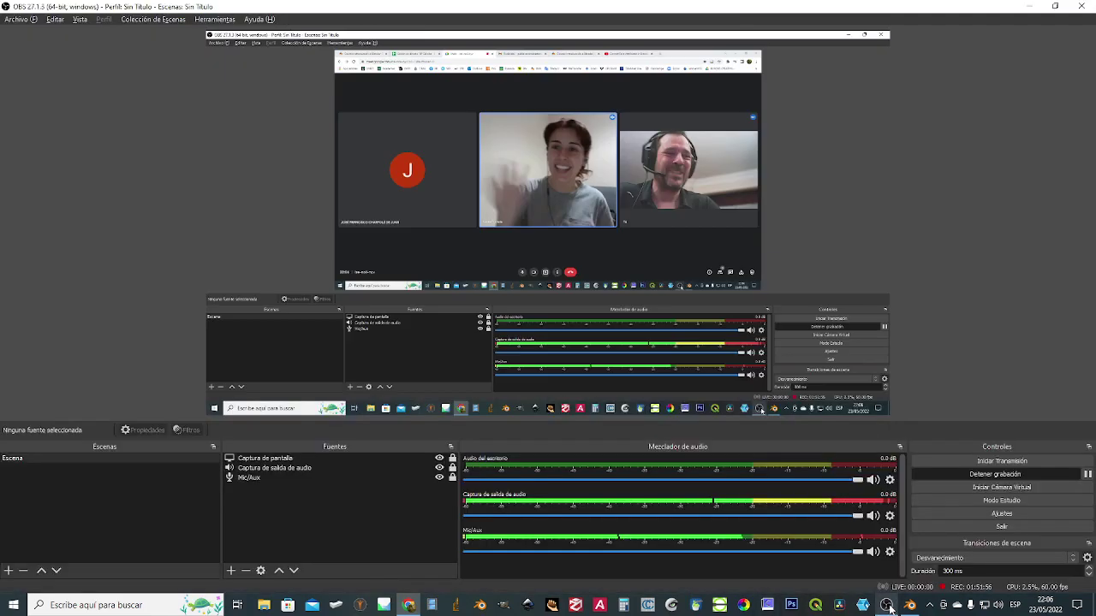